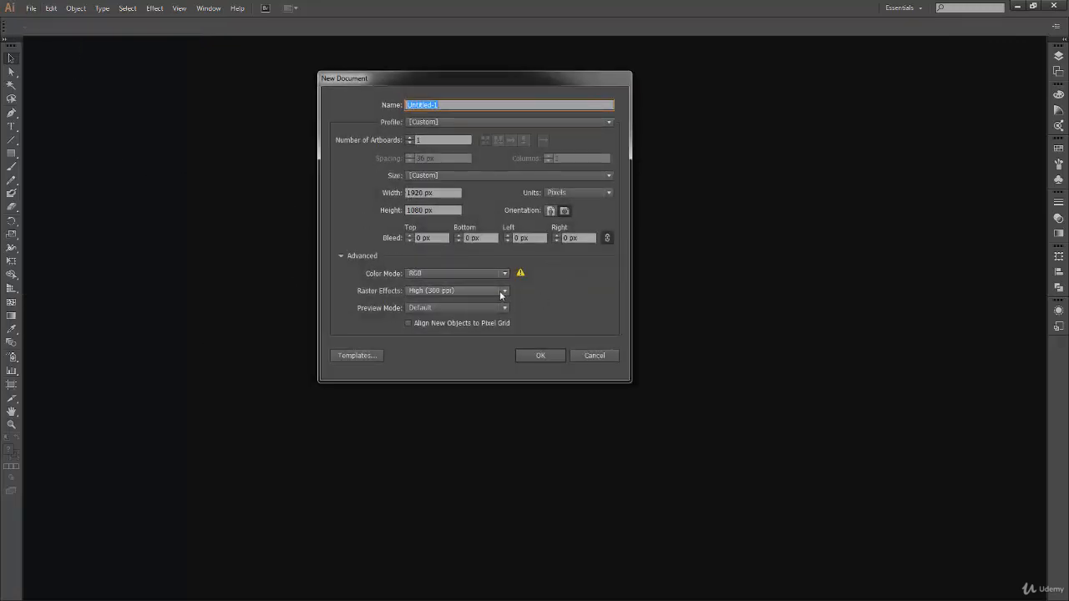
Create the 1920 × 1080 px RGB document and draw a circle about 409 px in diameter left of the artboard's centre.
{"action": "left_click", "coordinate": [540, 356]}
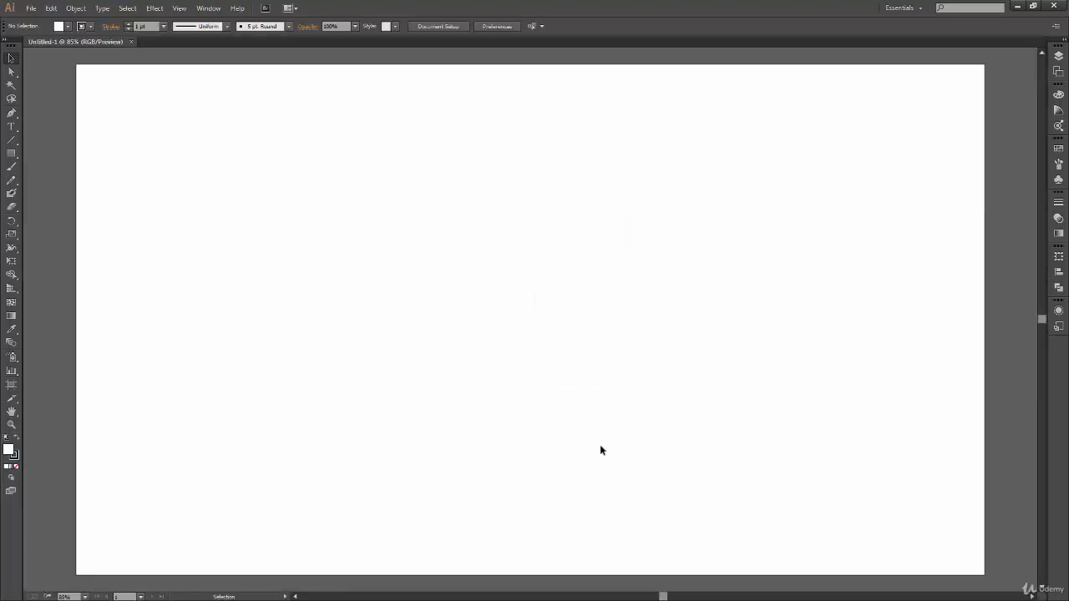
{"action": "left_click", "coordinate": [11, 154]}
{"action": "left_click", "coordinate": [66, 180]}
{"action": "left_click_drag", "start_coordinate": [348, 274], "coordinate": [445, 177]}
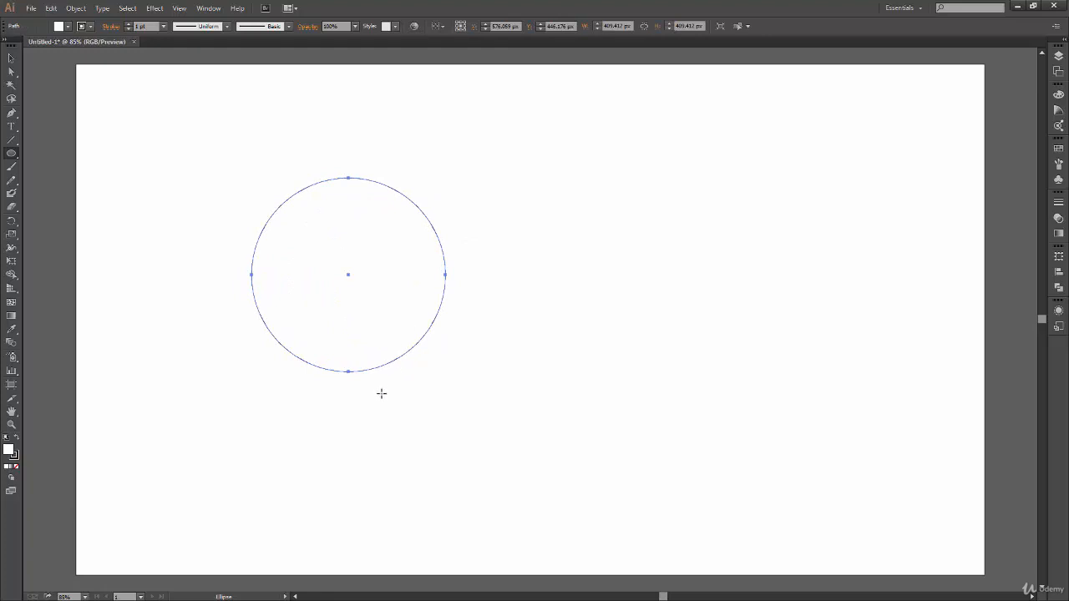
Add a concentric inner copy of the circle, scaled down to about 256 px in diameter.
{"action": "key", "text": "v"}
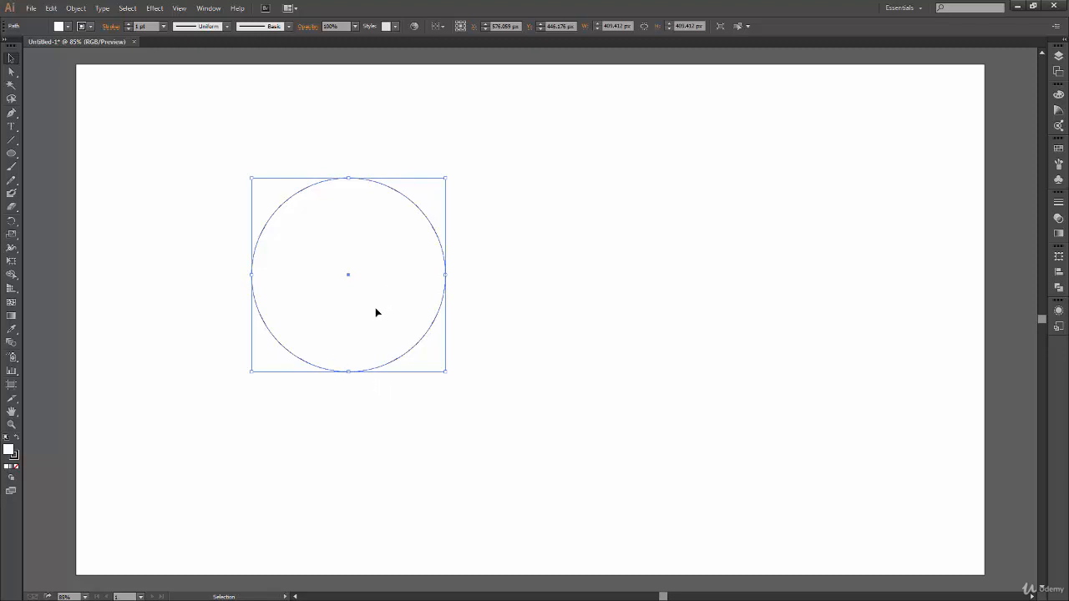
{"action": "key", "text": "a"}
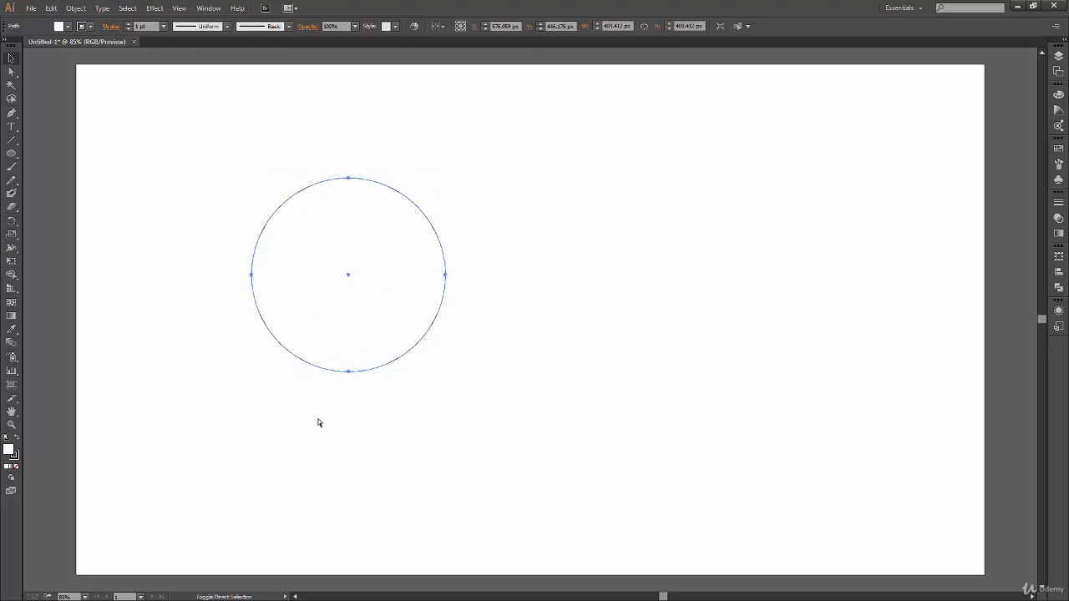
{"action": "key", "text": "v"}
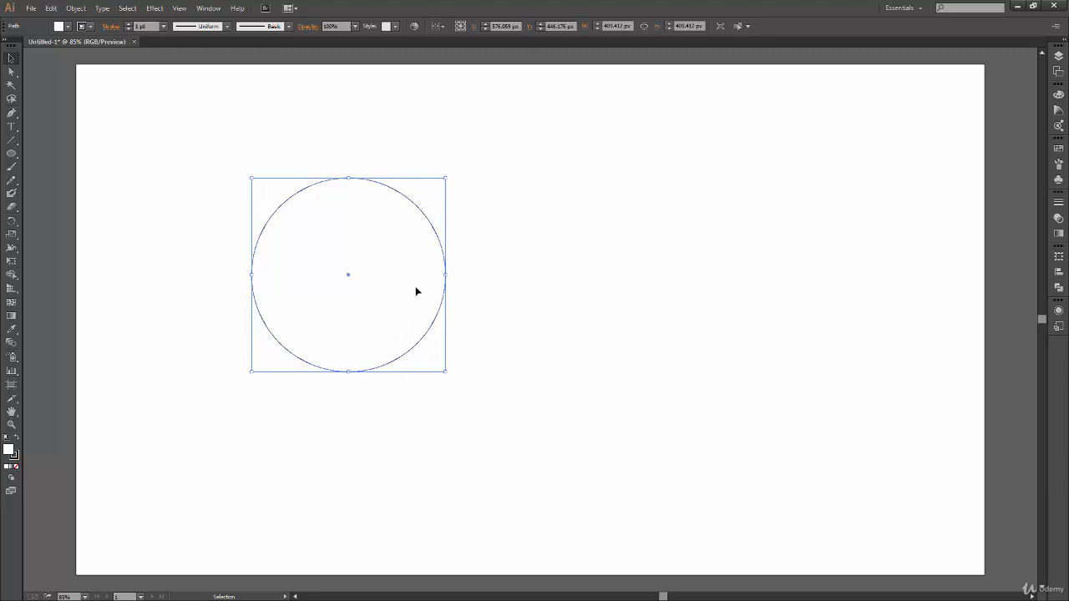
{"action": "left_click_drag", "start_coordinate": [447, 179], "coordinate": [410, 209]}
{"action": "left_click", "coordinate": [449, 266]}
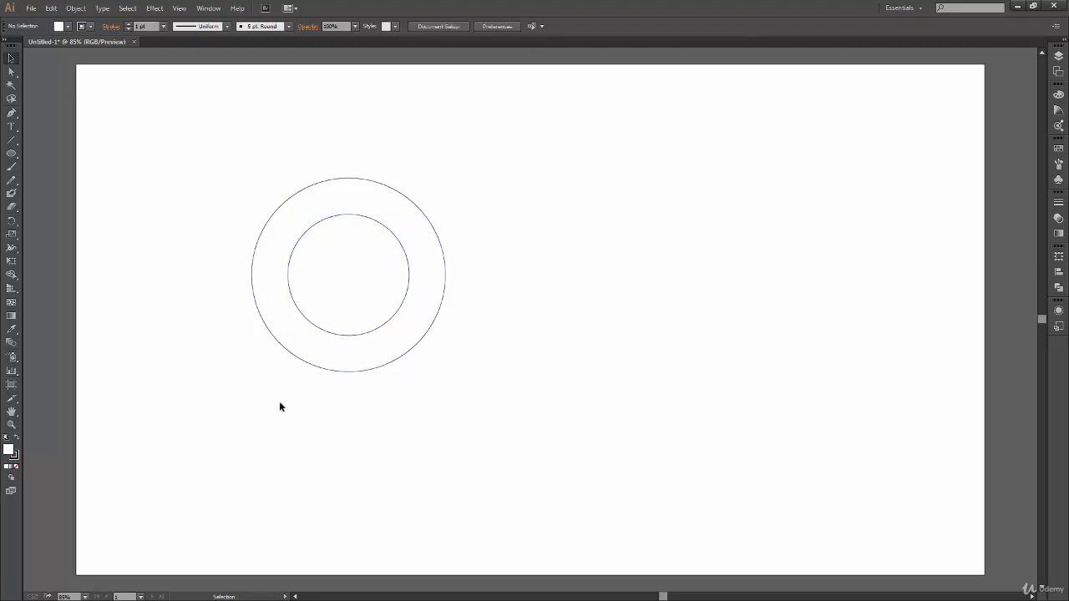
Fill the outer circle with purple, hex ba00ff.
{"action": "left_click_drag", "start_coordinate": [309, 381], "coordinate": [302, 358]}
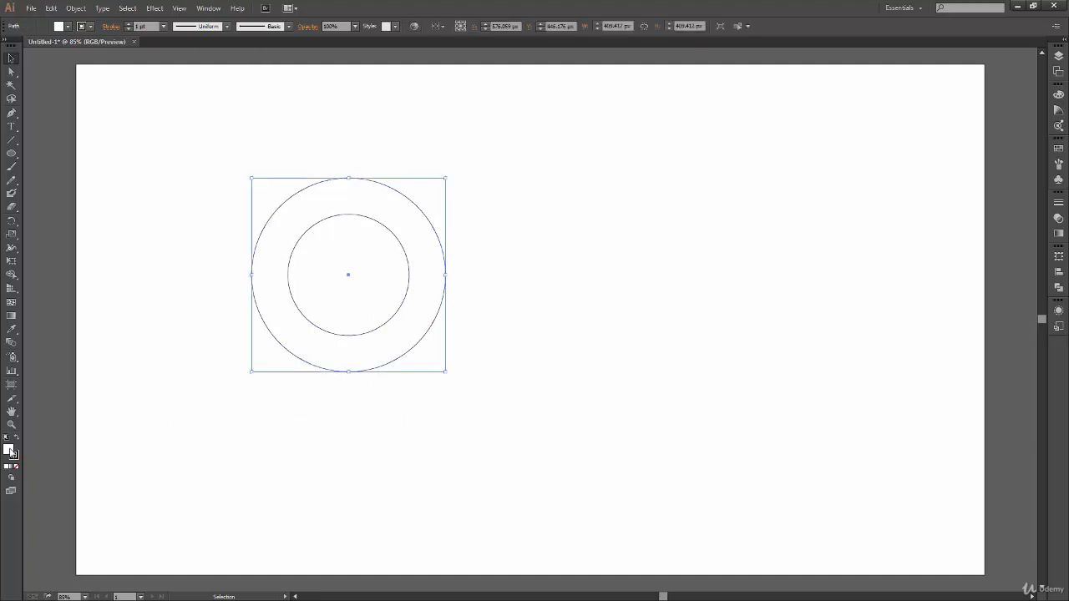
{"action": "double_click", "coordinate": [11, 451]}
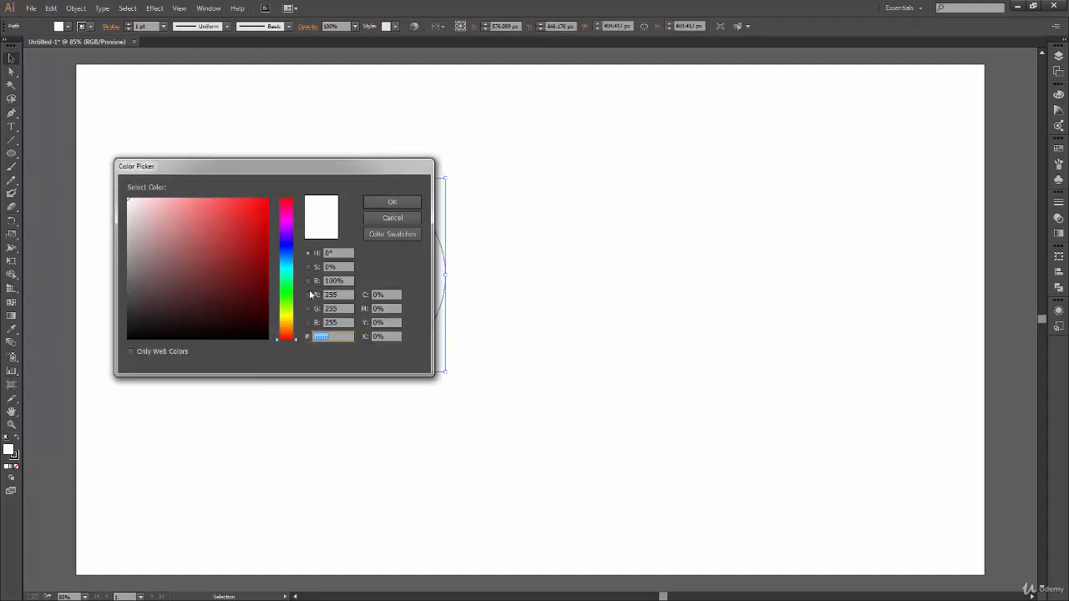
{"action": "left_click", "coordinate": [292, 198]}
{"action": "left_click", "coordinate": [257, 203]}
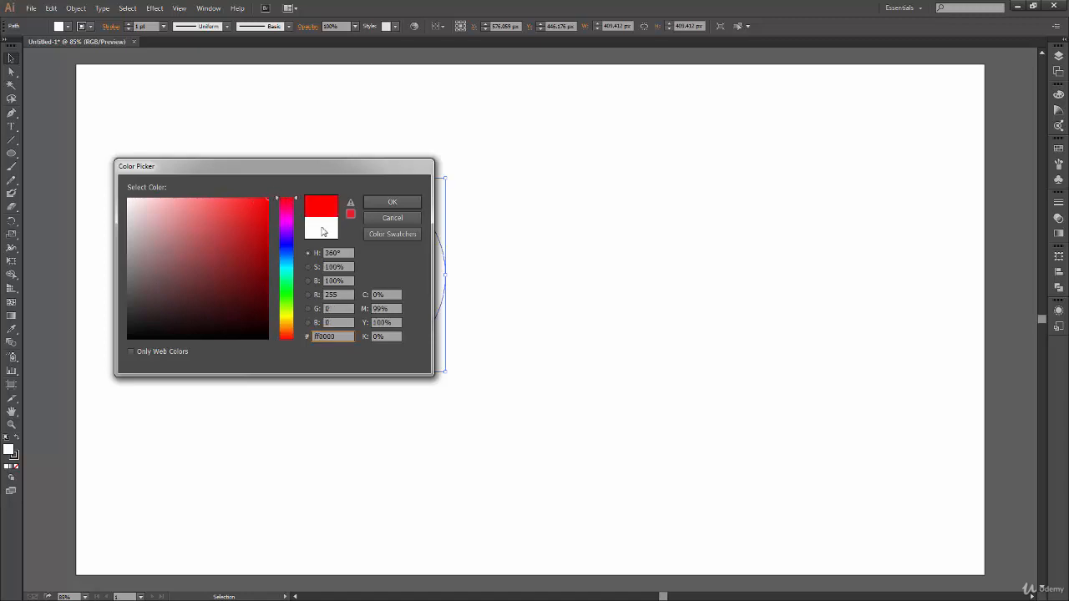
{"action": "left_click", "coordinate": [291, 236]}
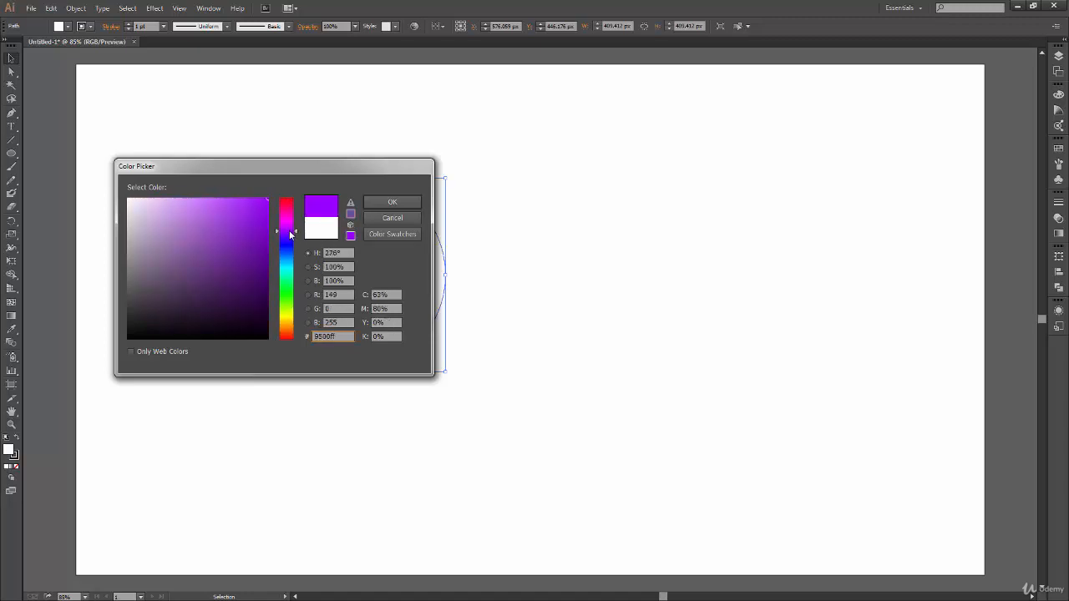
{"action": "left_click", "coordinate": [291, 205]}
{"action": "left_click_drag", "start_coordinate": [290, 203], "coordinate": [292, 232]}
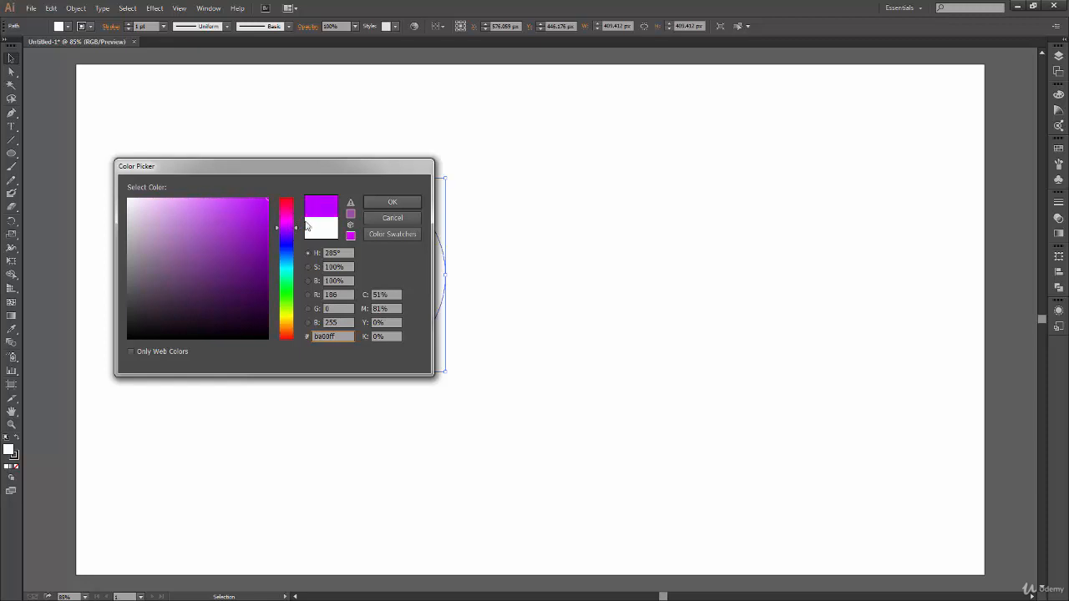
{"action": "left_click", "coordinate": [392, 203]}
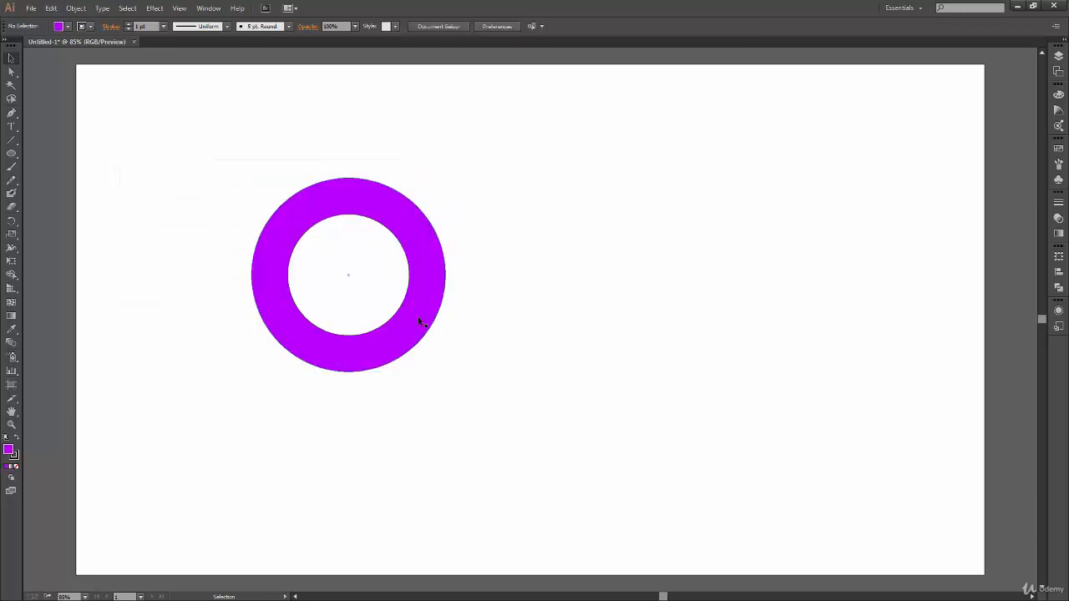
Fill the inner circle with orange, hex ffb000, and deselect it.
{"action": "double_click", "coordinate": [8, 450]}
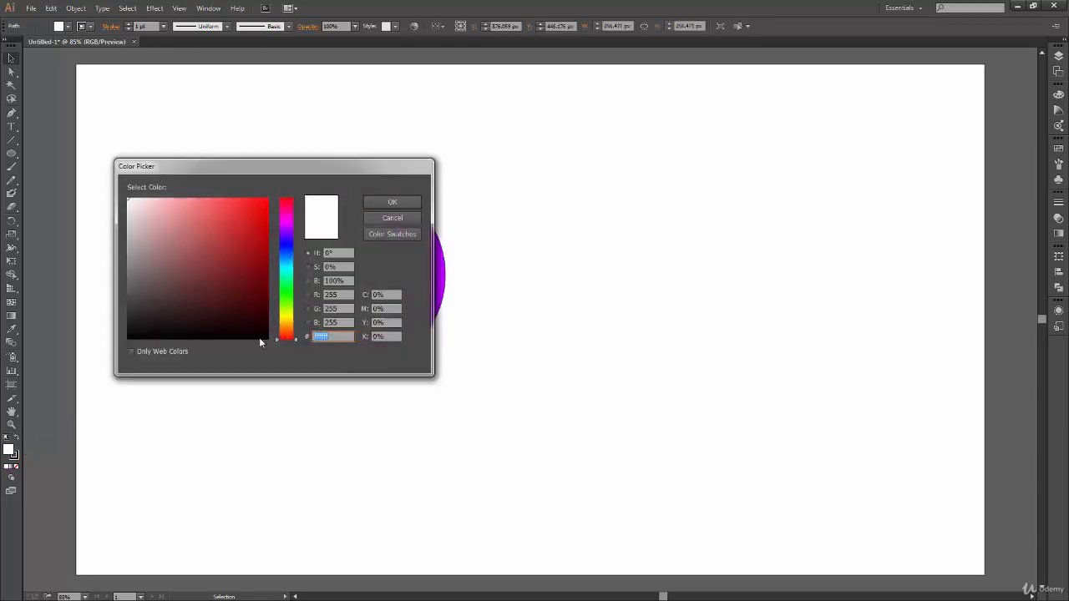
{"action": "left_click", "coordinate": [286, 315]}
{"action": "left_click", "coordinate": [268, 200]}
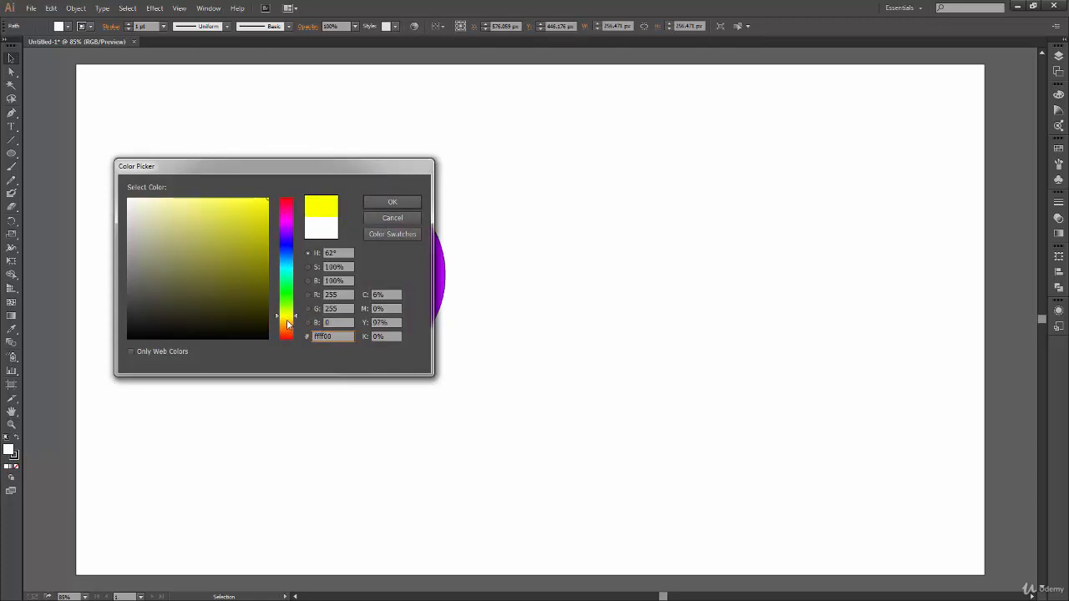
{"action": "left_click", "coordinate": [286, 323]}
{"action": "left_click", "coordinate": [407, 206]}
{"action": "left_click", "coordinate": [484, 216]}
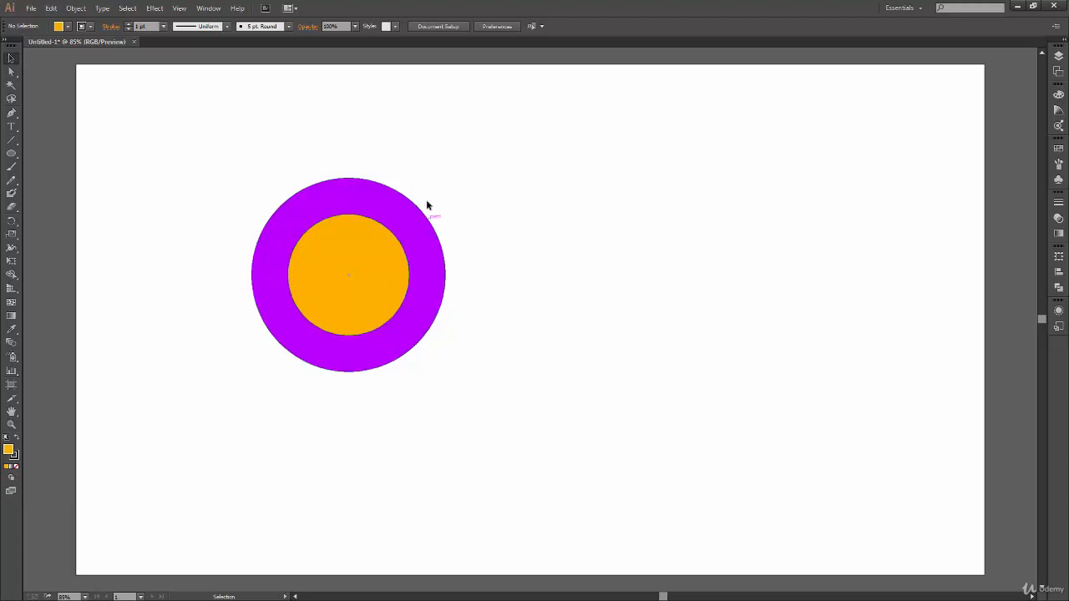
Draw a 1920 × 1080 px rectangle covering the whole artboard.
{"action": "left_click", "coordinate": [10, 155]}
{"action": "left_click_drag", "start_coordinate": [11, 154], "coordinate": [90, 151]}
{"action": "left_click_drag", "start_coordinate": [76, 64], "coordinate": [984, 575]}
{"action": "key", "text": "v"}
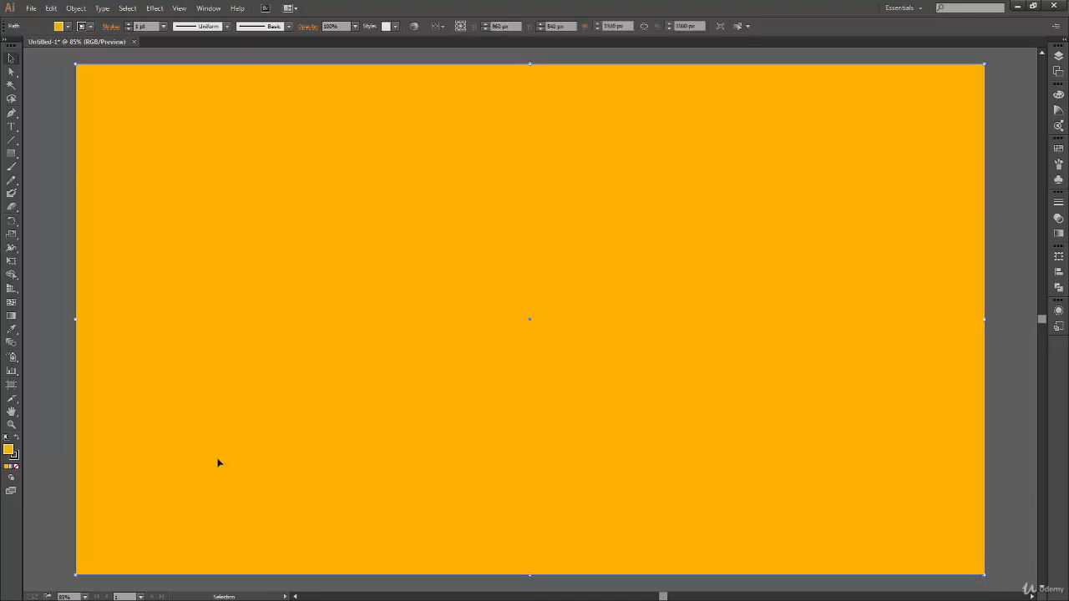
Fill the artboard-sized rectangle with light blue, hex 97daff.
{"action": "double_click", "coordinate": [9, 452]}
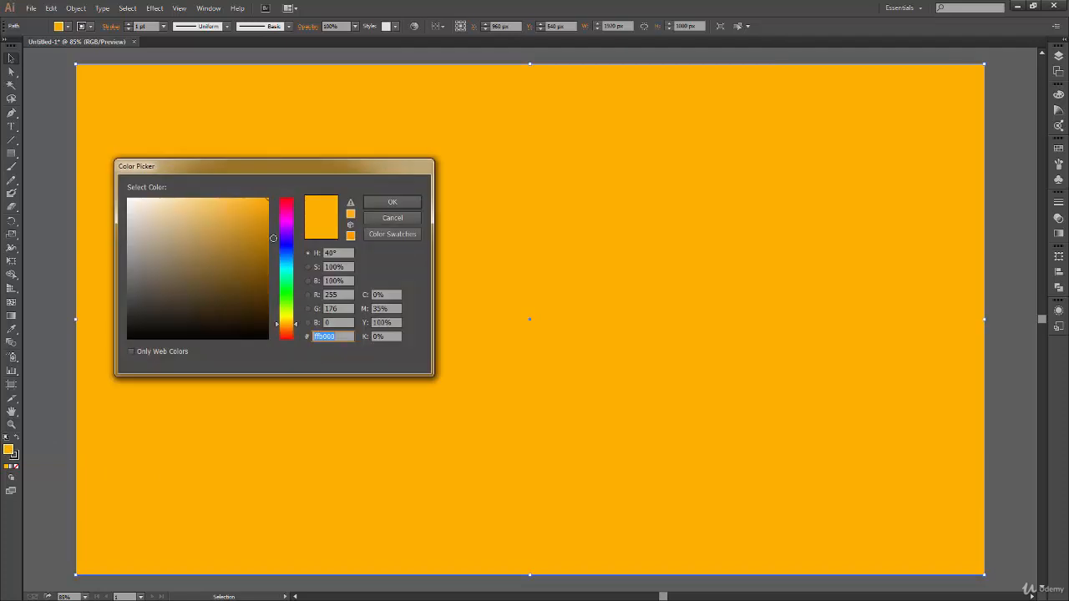
{"action": "mouse_move", "coordinate": [292, 282]}
{"action": "left_mouse_down"}
{"action": "mouse_move", "coordinate": [294, 271]}
{"action": "mouse_move", "coordinate": [294, 326]}
{"action": "mouse_move", "coordinate": [293, 260]}
{"action": "left_mouse_up"}
{"action": "left_click_drag", "start_coordinate": [260, 212], "coordinate": [208, 194]}
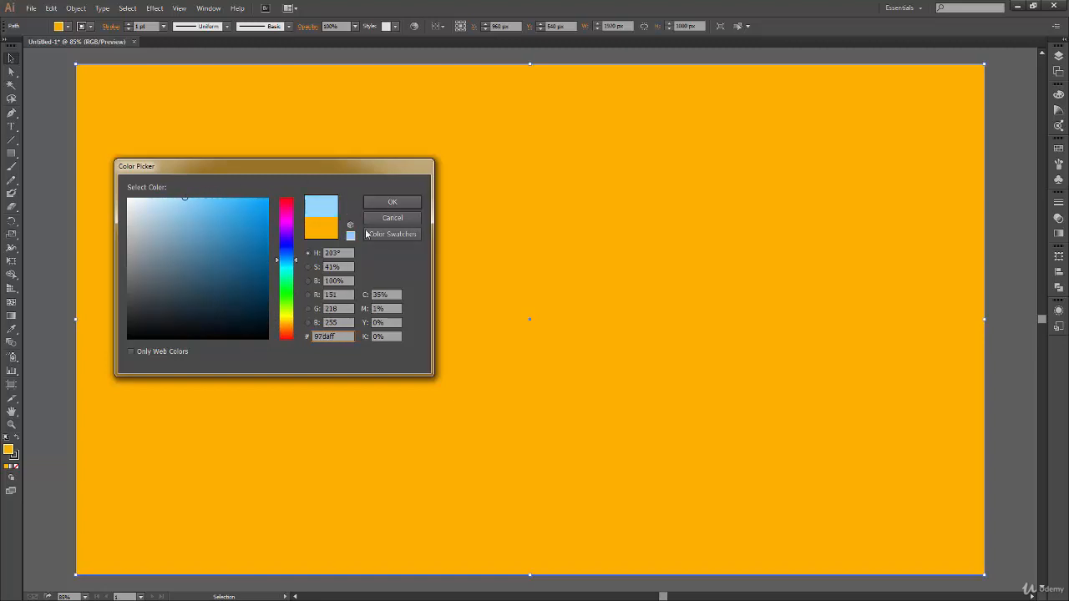
{"action": "left_click", "coordinate": [391, 202]}
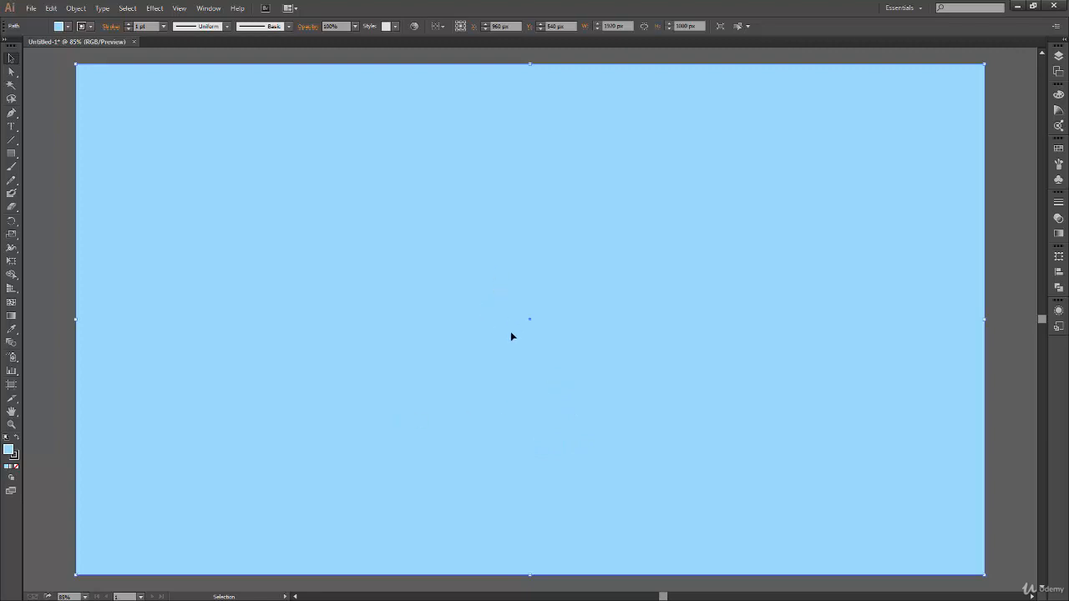
Send the light blue rectangle to the back, behind both circles, and deselect it.
{"action": "right_click", "coordinate": [517, 393]}
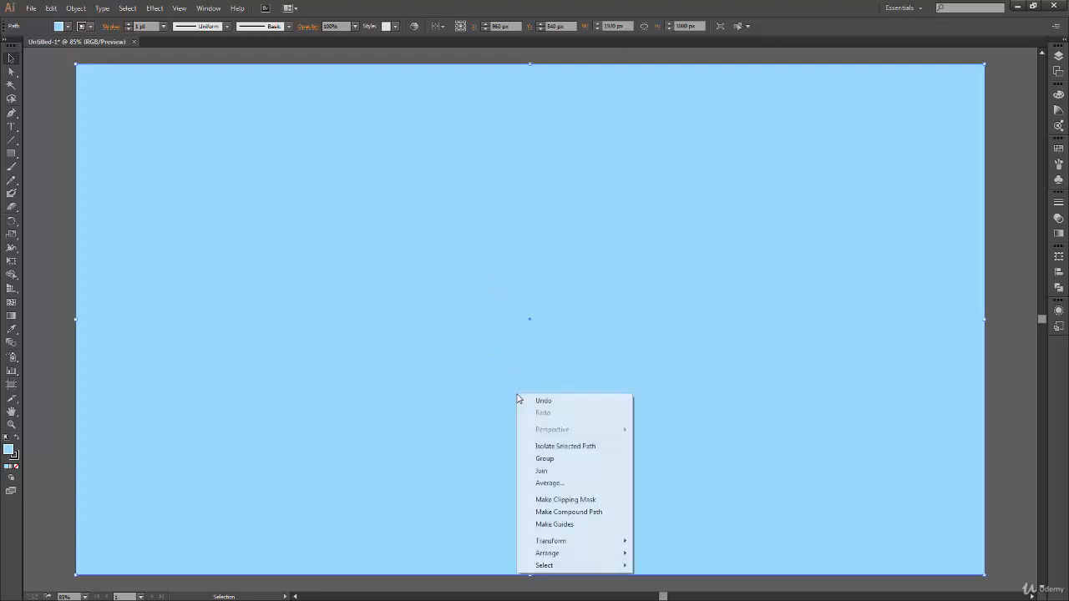
{"action": "mouse_move", "coordinate": [585, 545]}
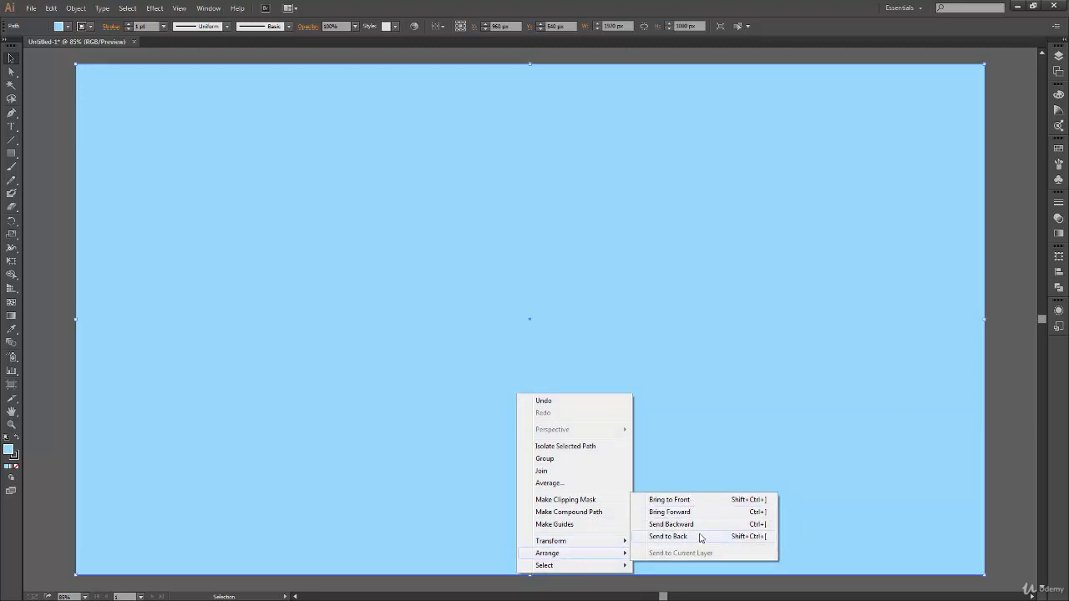
{"action": "left_click", "coordinate": [668, 536]}
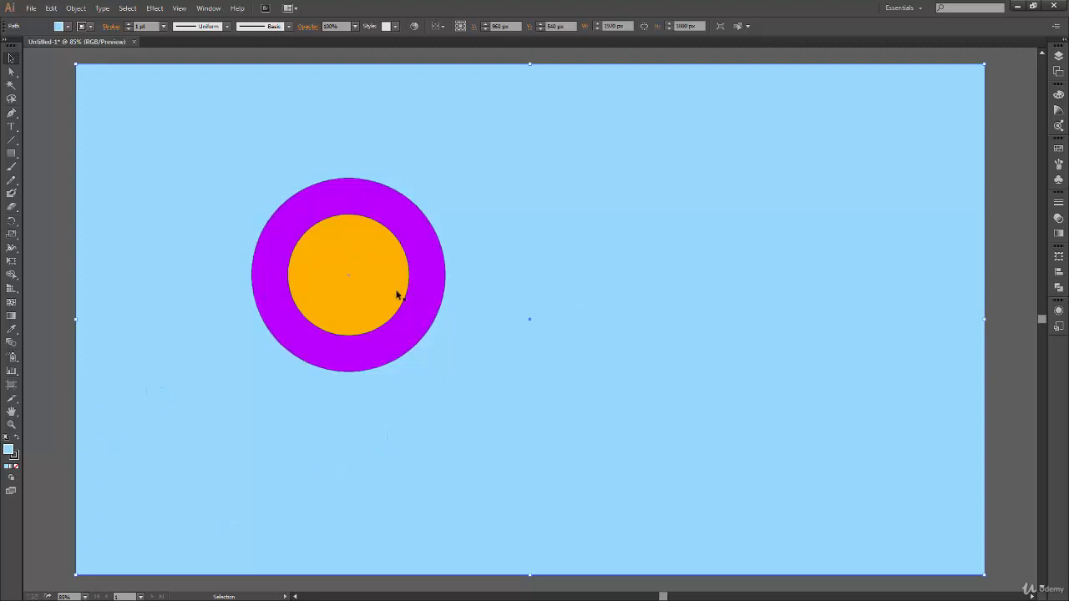
{"action": "left_click", "coordinate": [48, 297]}
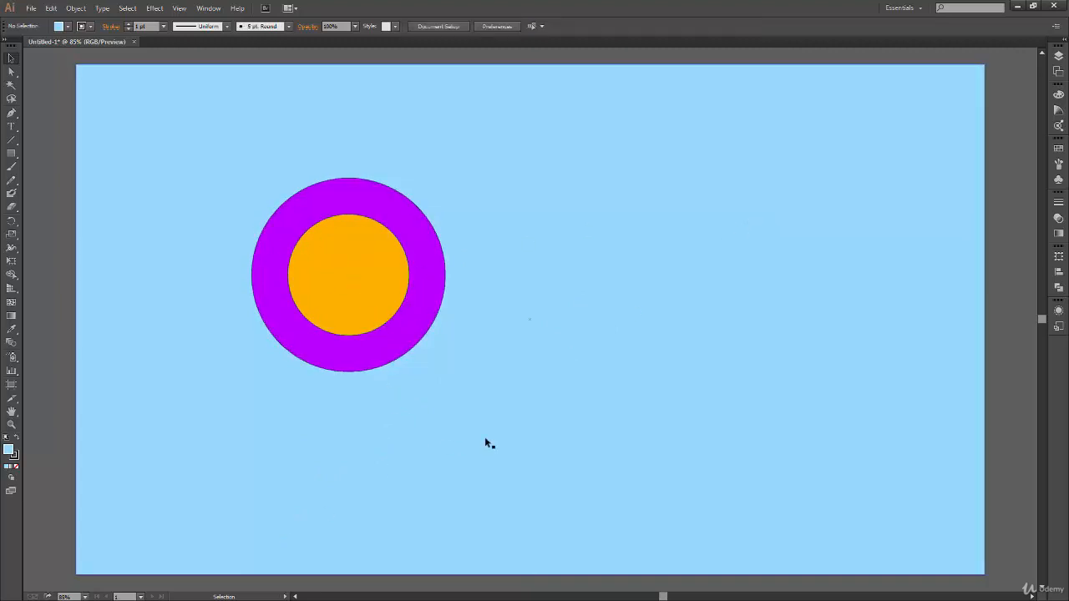
Try to marquee-select both circles over the background and undo the accidental moves of the blue rectangle.
{"action": "left_click_drag", "start_coordinate": [232, 159], "coordinate": [465, 384]}
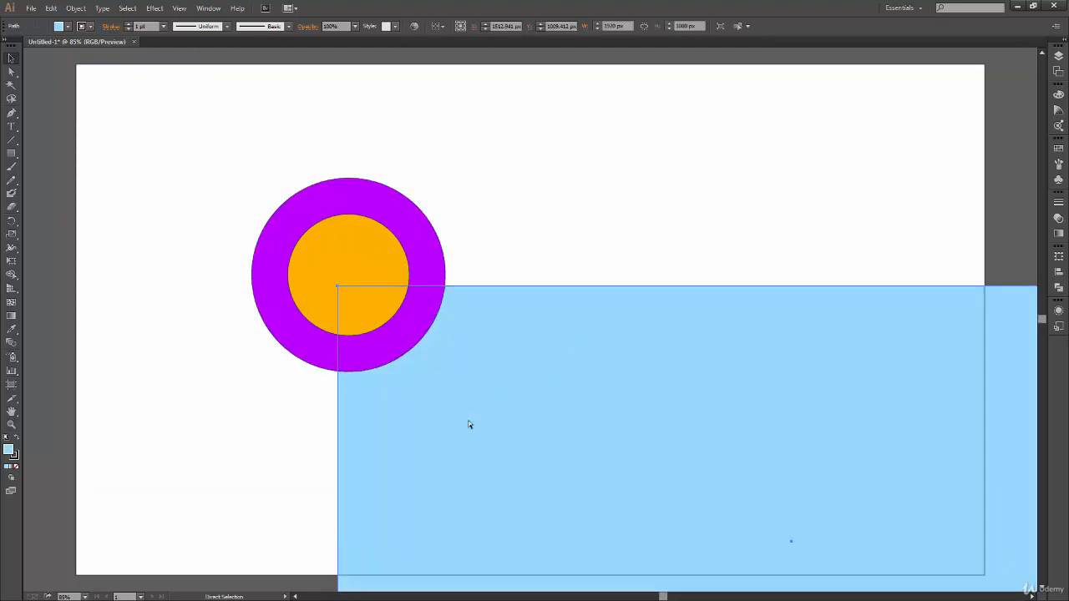
{"action": "key", "text": "ctrl+z"}
{"action": "left_click_drag", "start_coordinate": [479, 418], "coordinate": [340, 259]}
{"action": "key", "text": "a"}
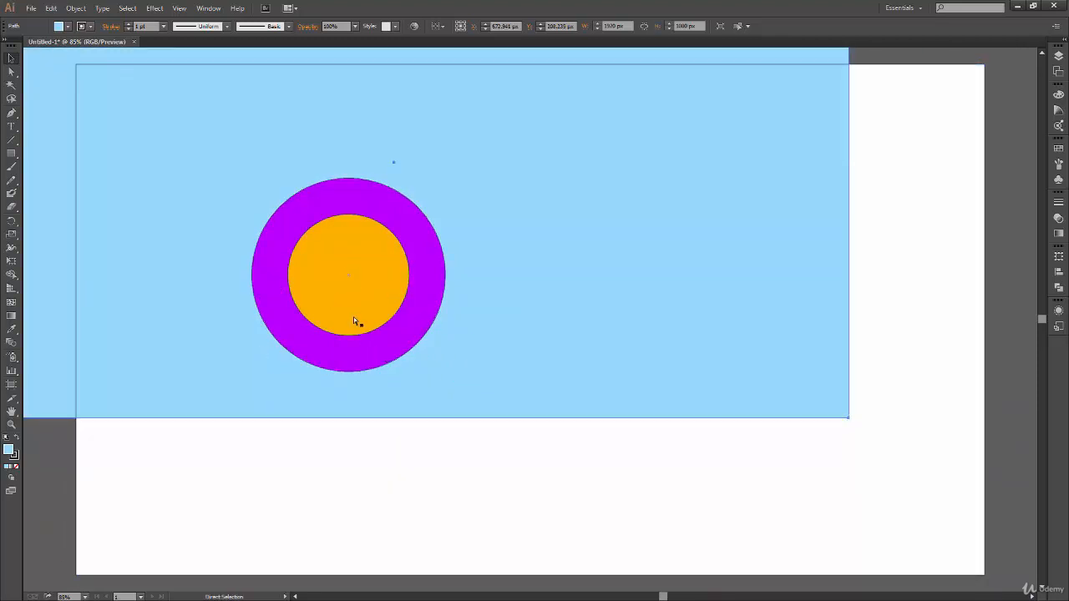
{"action": "key", "text": "ctrl+z"}
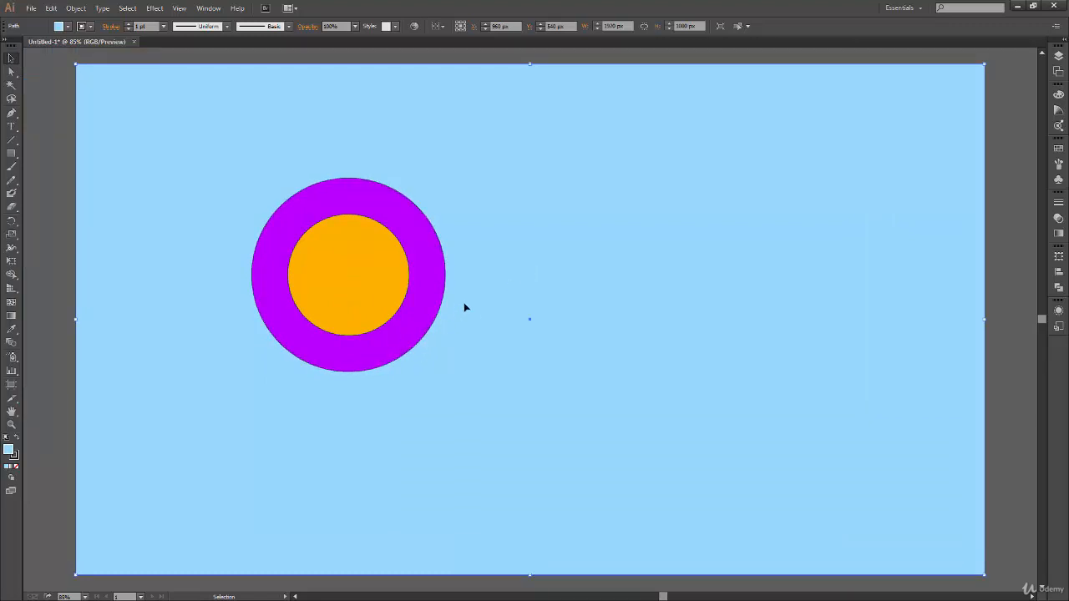
Lock the light blue background rectangle in place.
{"action": "key", "text": "a"}
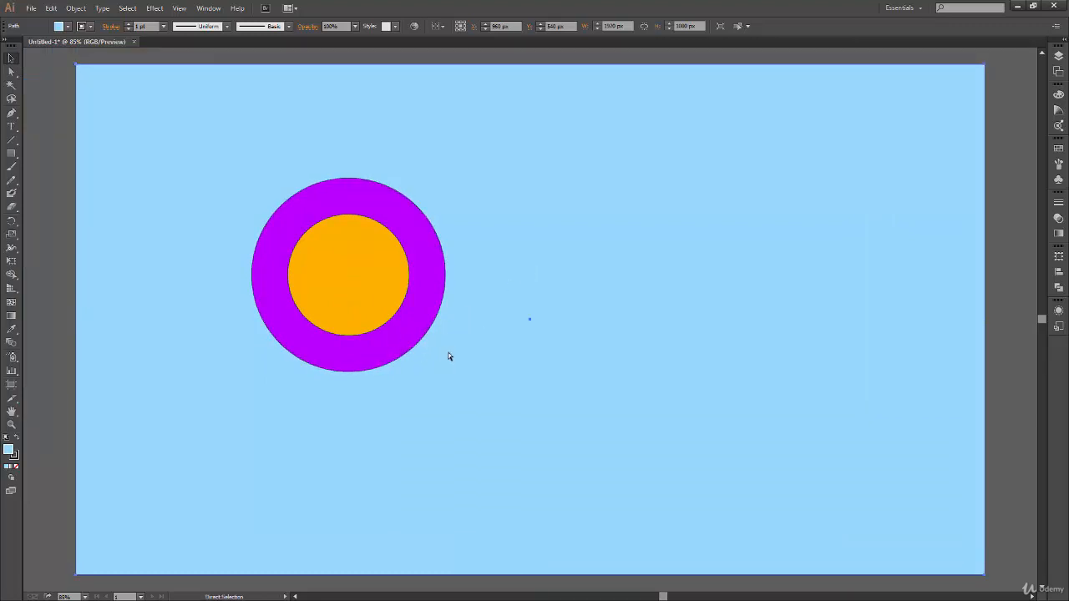
{"action": "key", "text": "ctrl+shift+a"}
{"action": "key", "text": "v"}
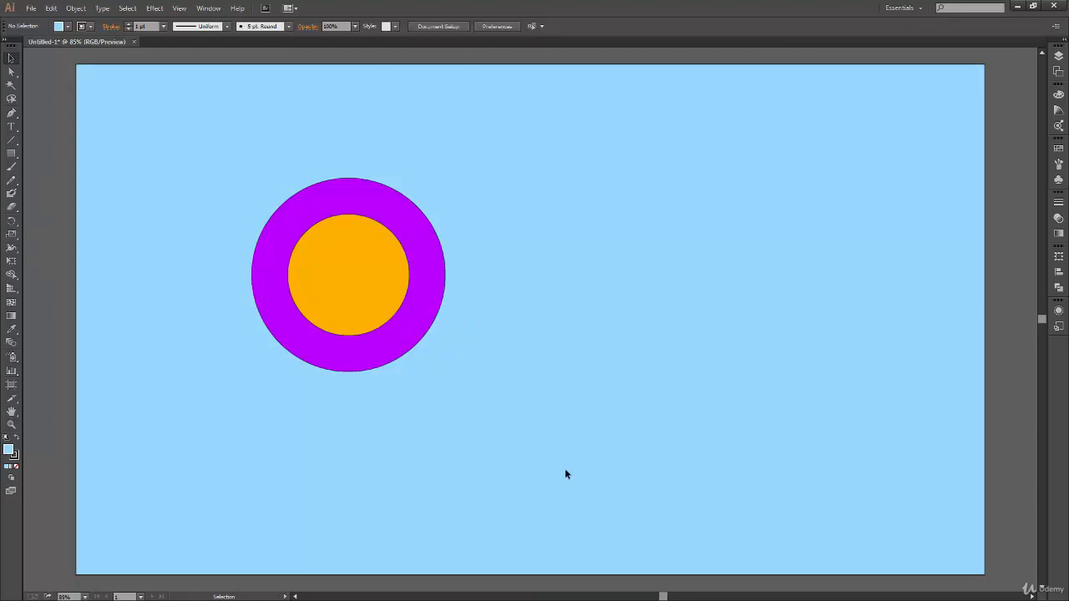
Select both circles together and move them to the artboard's centre at X 960, Y 540 px.
{"action": "left_click_drag", "start_coordinate": [164, 135], "coordinate": [467, 376]}
{"action": "left_click_drag", "start_coordinate": [158, 111], "coordinate": [445, 208]}
{"action": "left_click_drag", "start_coordinate": [117, 112], "coordinate": [494, 267]}
{"action": "left_click_drag", "start_coordinate": [37, 121], "coordinate": [172, 248]}
{"action": "left_click_drag", "start_coordinate": [156, 115], "coordinate": [489, 437]}
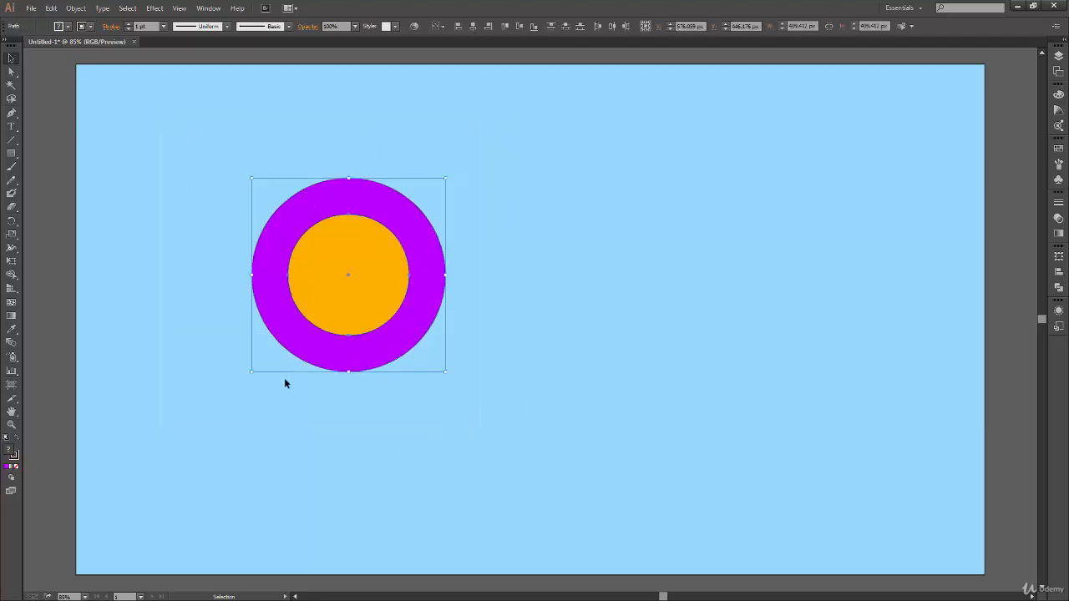
{"action": "left_click_drag", "start_coordinate": [380, 294], "coordinate": [563, 341]}
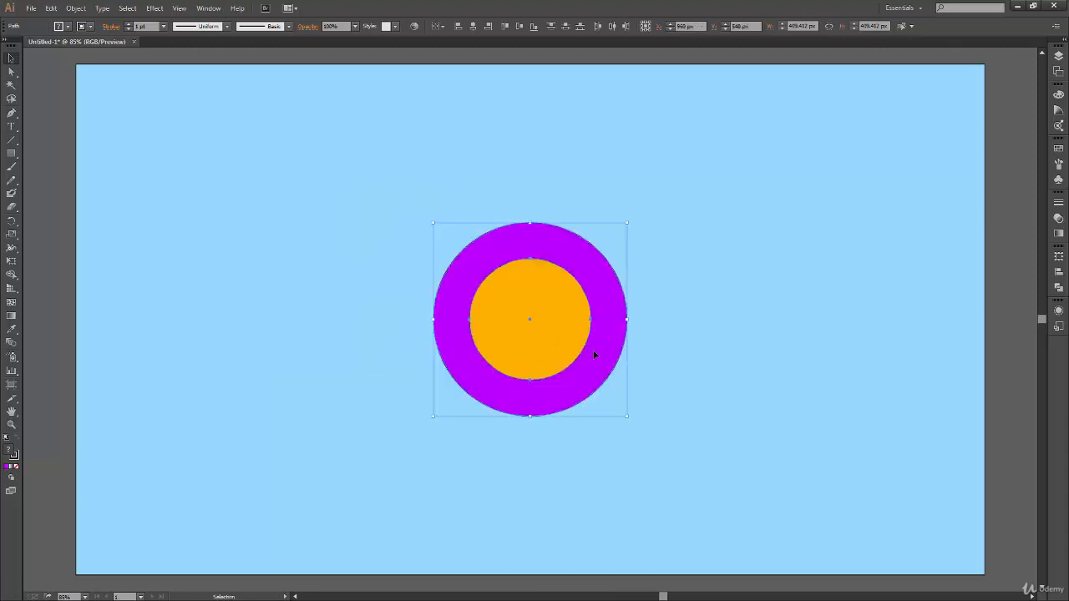
Try moving both circles freely around the artboard, undo the moves and clear the selection.
{"action": "left_click", "coordinate": [690, 339]}
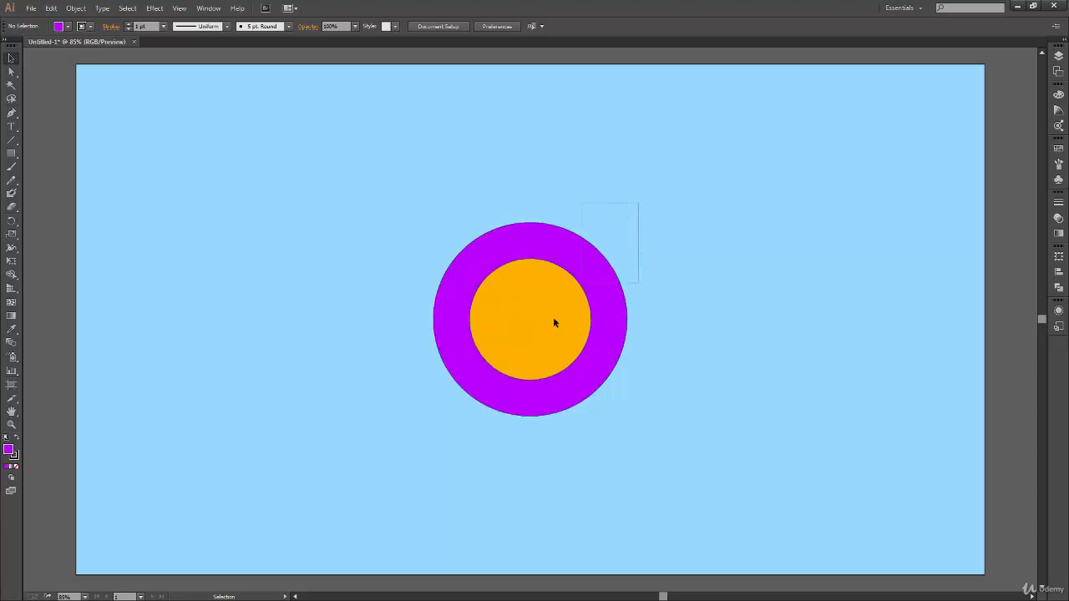
{"action": "left_click_drag", "start_coordinate": [535, 298], "coordinate": [347, 157]}
{"action": "left_click_drag", "start_coordinate": [409, 182], "coordinate": [751, 358]}
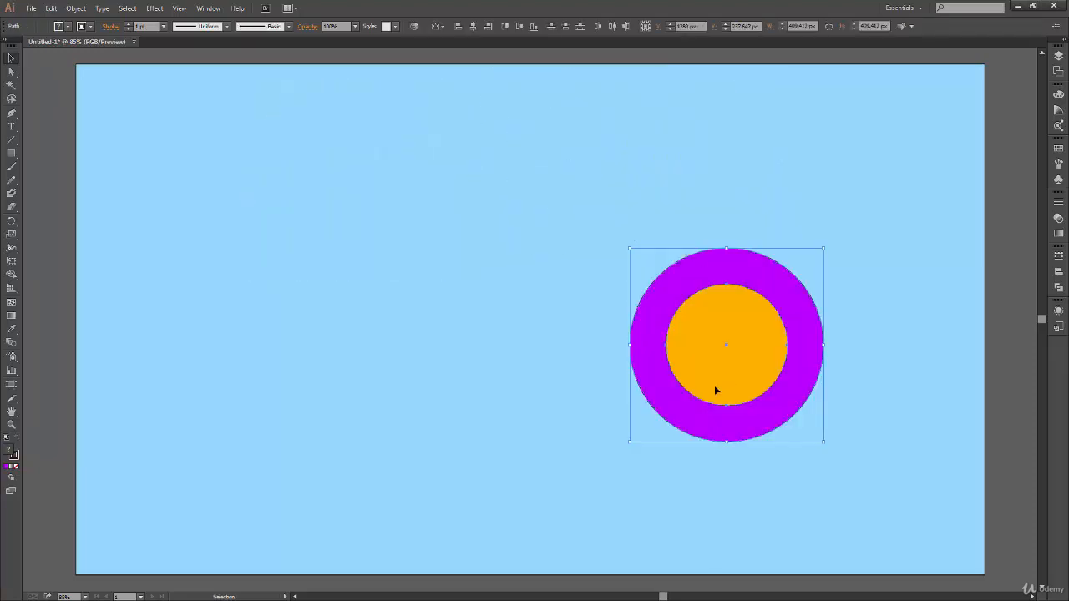
{"action": "key", "text": "ctrl+z"}
{"action": "key", "text": "ctrl+z"}
{"action": "key", "text": "ctrl+z"}
{"action": "left_click", "coordinate": [576, 408]}
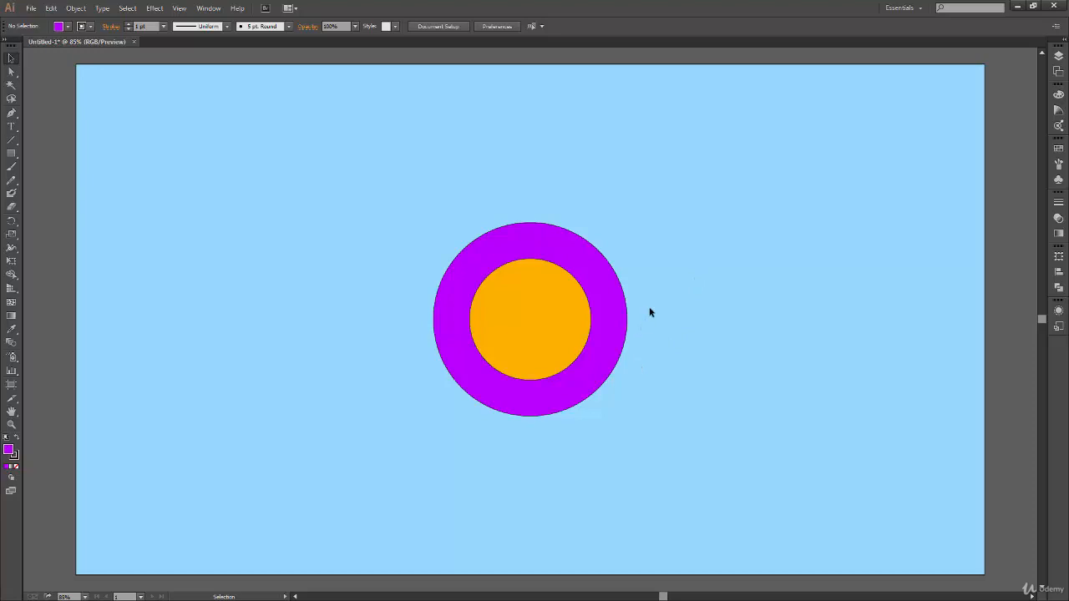
Select the purple and orange circles together and make them into a compound path, leaving nothing selected.
{"action": "left_click_drag", "start_coordinate": [661, 239], "coordinate": [585, 331]}
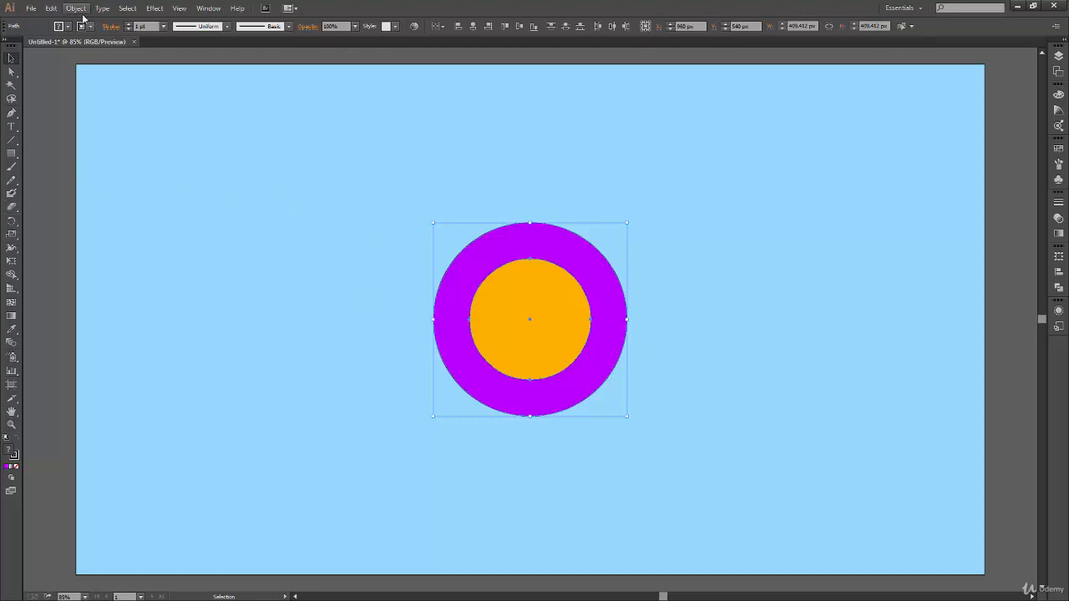
{"action": "left_click", "coordinate": [557, 198]}
{"action": "left_click", "coordinate": [612, 345]}
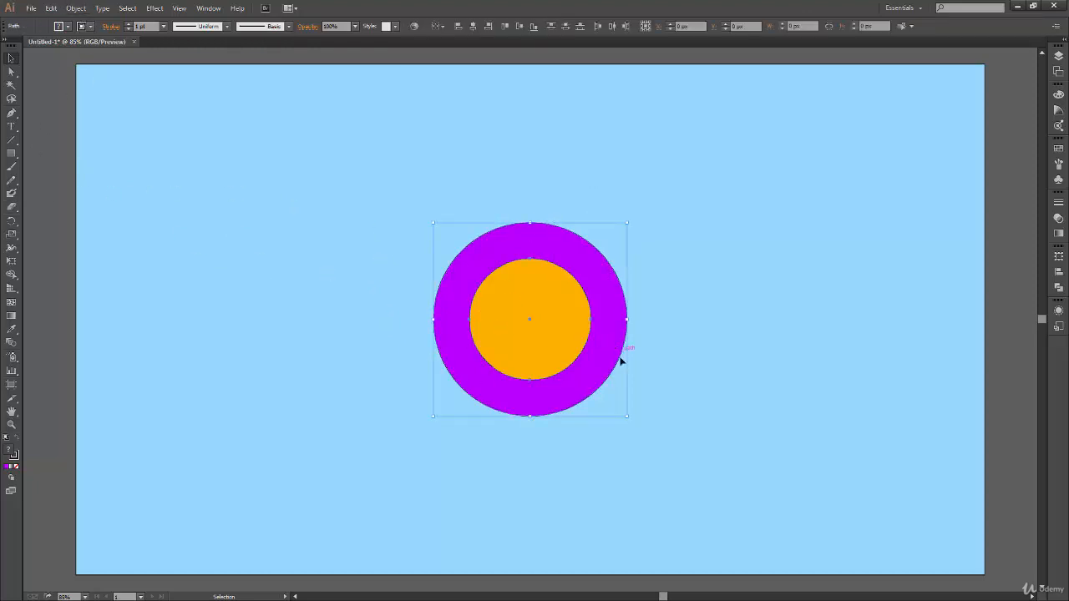
{"action": "left_click", "coordinate": [78, 9]}
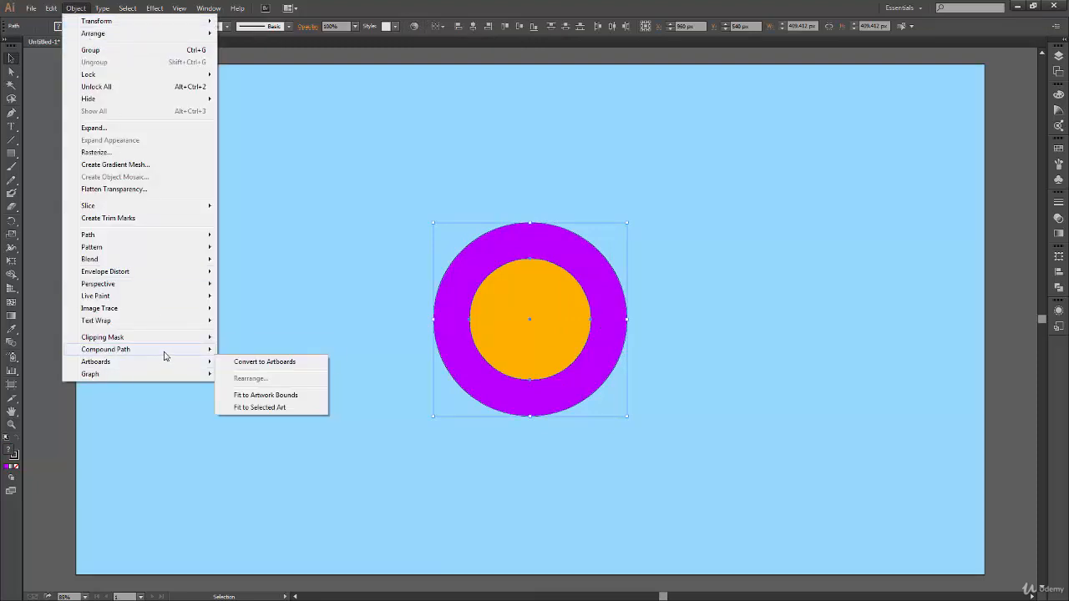
{"action": "mouse_move", "coordinate": [166, 351]}
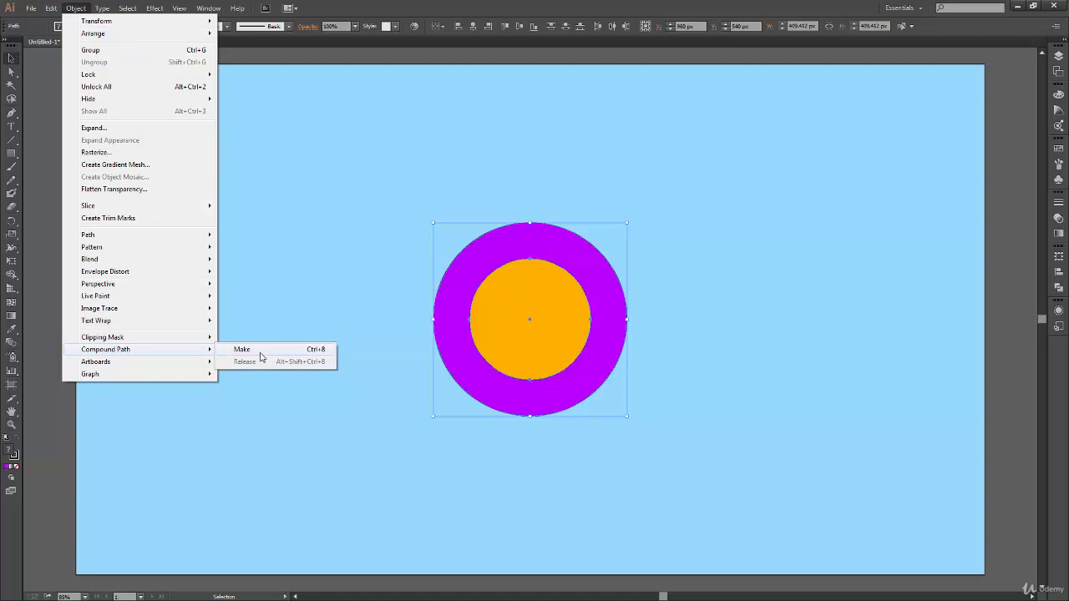
{"action": "left_click", "coordinate": [291, 353]}
{"action": "left_click", "coordinate": [643, 323]}
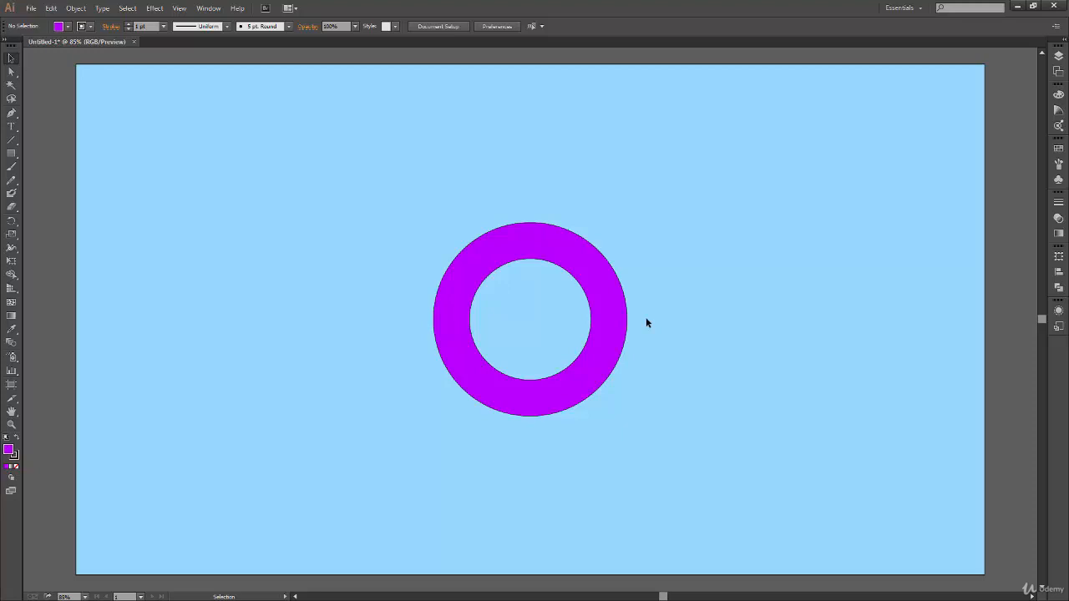
Enter isolation mode on the purple ring's compound path and exit it again.
{"action": "double_click", "coordinate": [606, 358]}
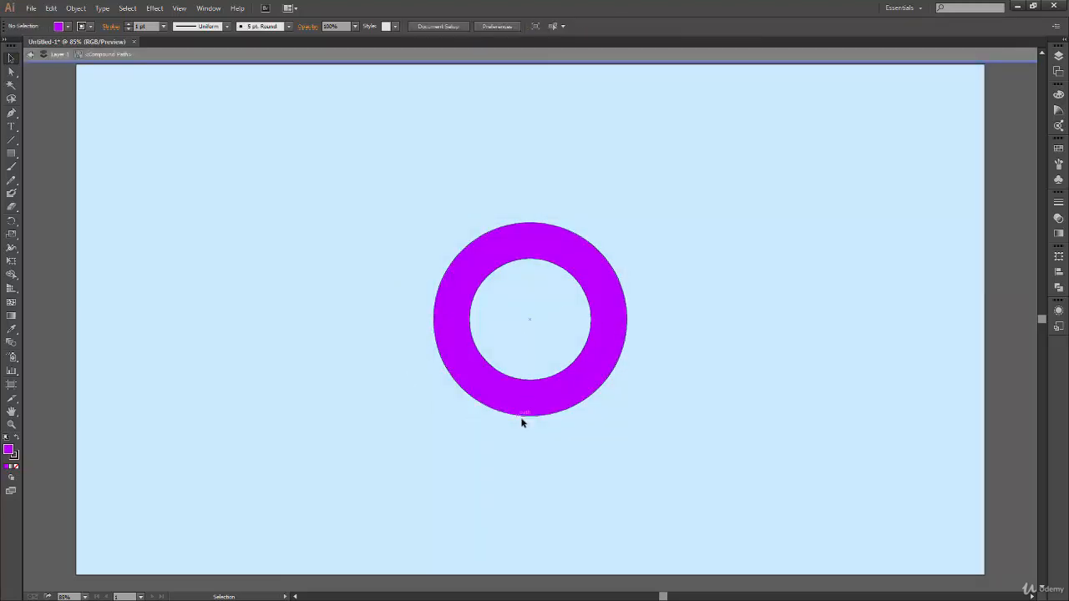
{"action": "double_click", "coordinate": [553, 458]}
Draw a purple rectangle about 214 × 242 px in the upper-left area of the artboard and deselect it.
{"action": "left_click", "coordinate": [11, 154]}
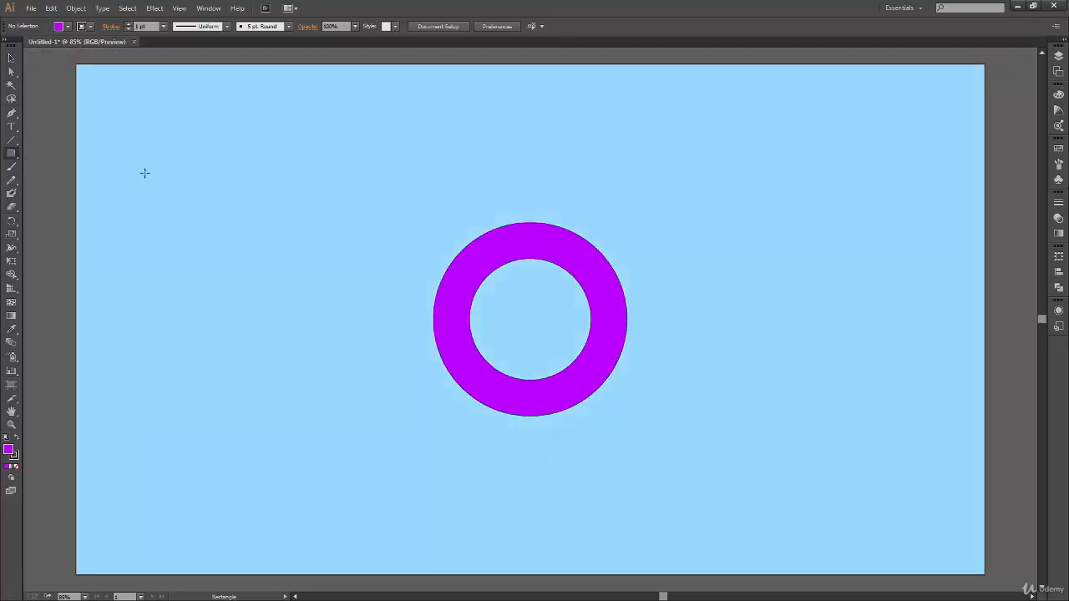
{"action": "left_click_drag", "start_coordinate": [146, 173], "coordinate": [246, 287]}
{"action": "key", "text": "v"}
{"action": "left_click", "coordinate": [200, 402]}
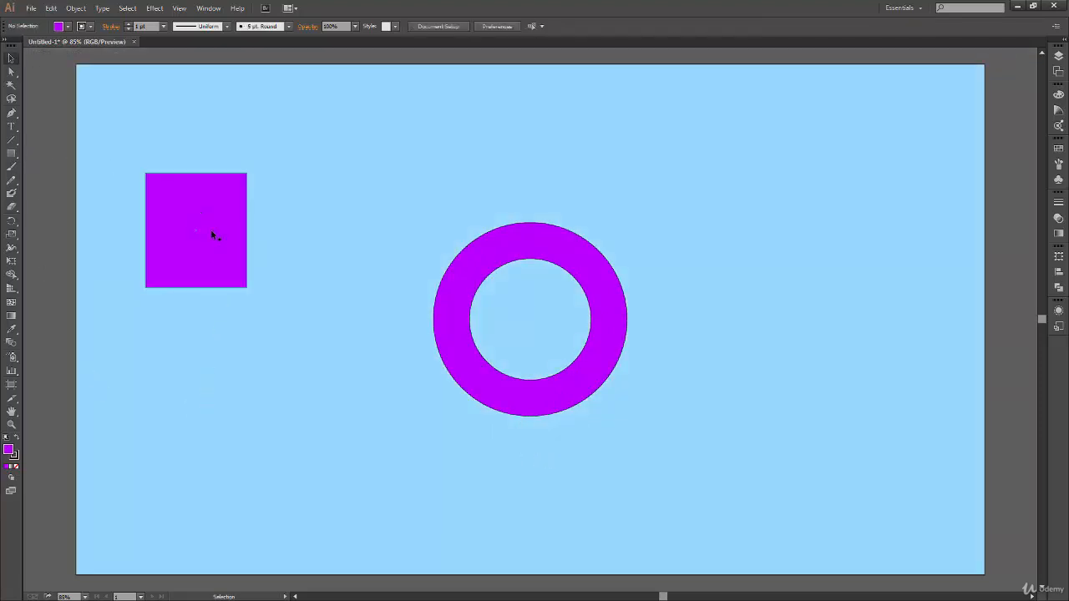
Try isolating the purple rectangle, both directly and with Isolate Selected Path, and exit isolation mode each time.
{"action": "double_click", "coordinate": [219, 242]}
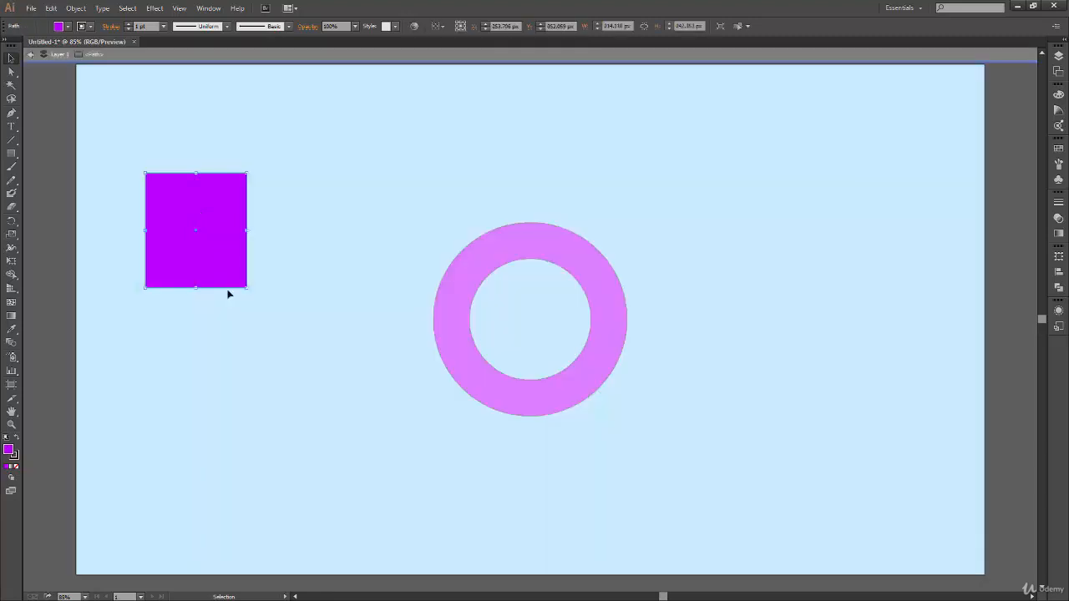
{"action": "double_click", "coordinate": [245, 339]}
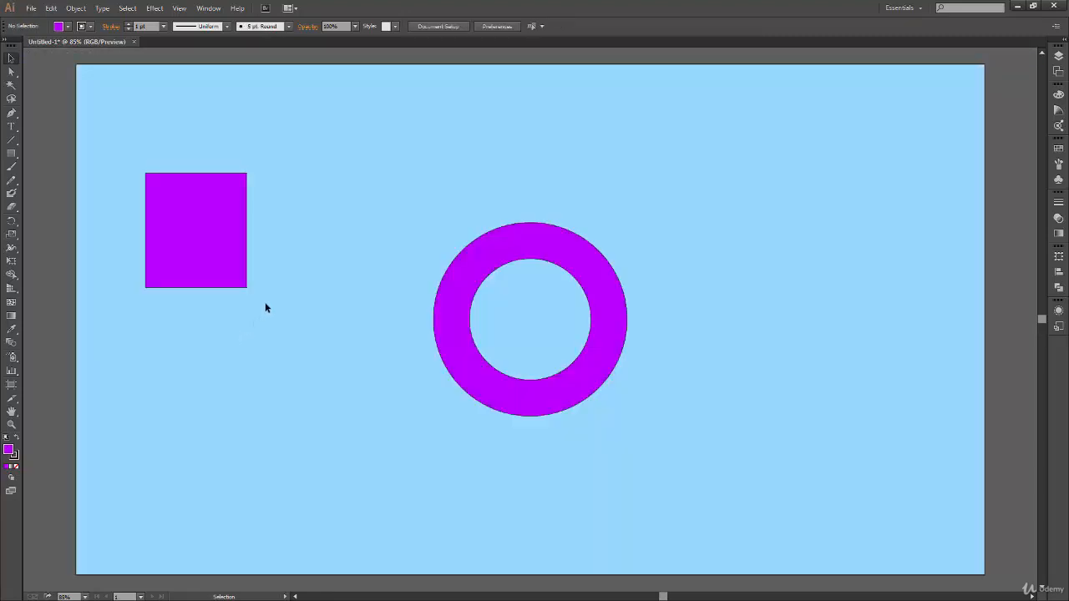
{"action": "left_click", "coordinate": [221, 278]}
{"action": "right_click", "coordinate": [210, 267]}
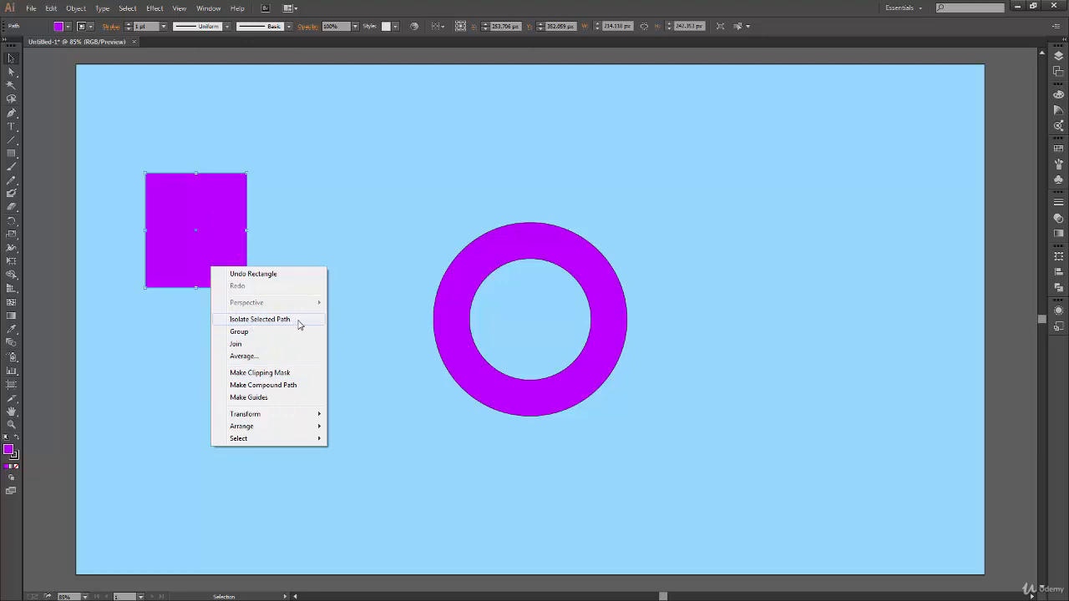
{"action": "left_click", "coordinate": [298, 320]}
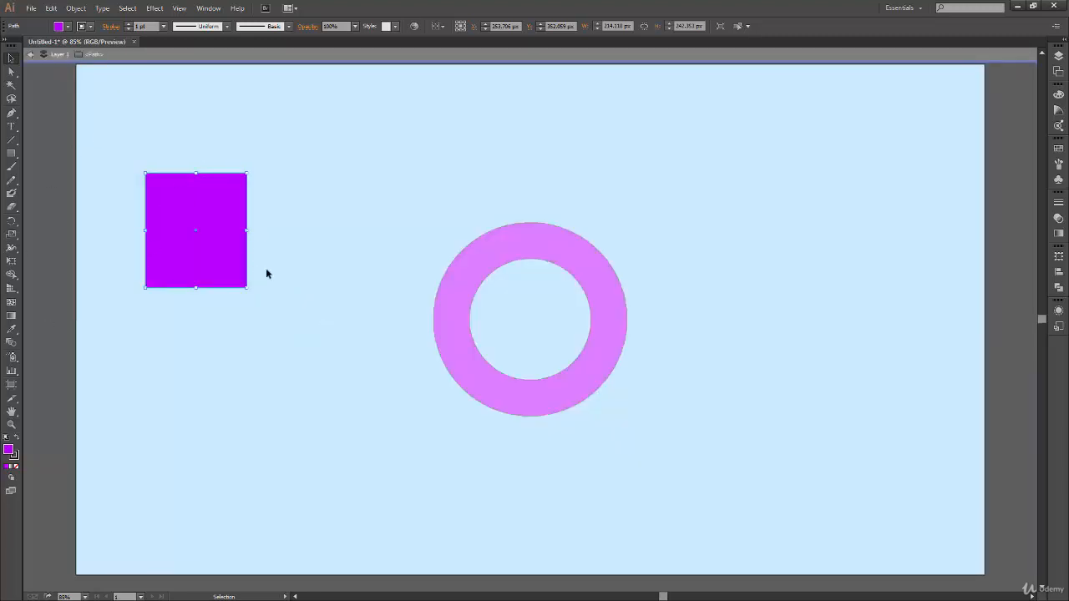
{"action": "double_click", "coordinate": [272, 281]}
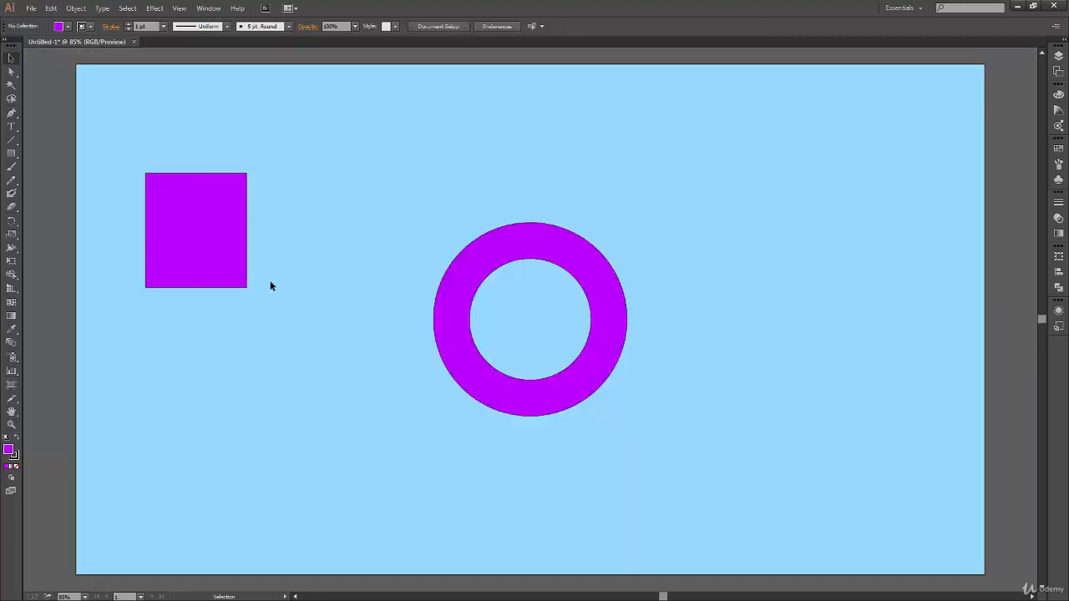
{"action": "right_click", "coordinate": [217, 230]}
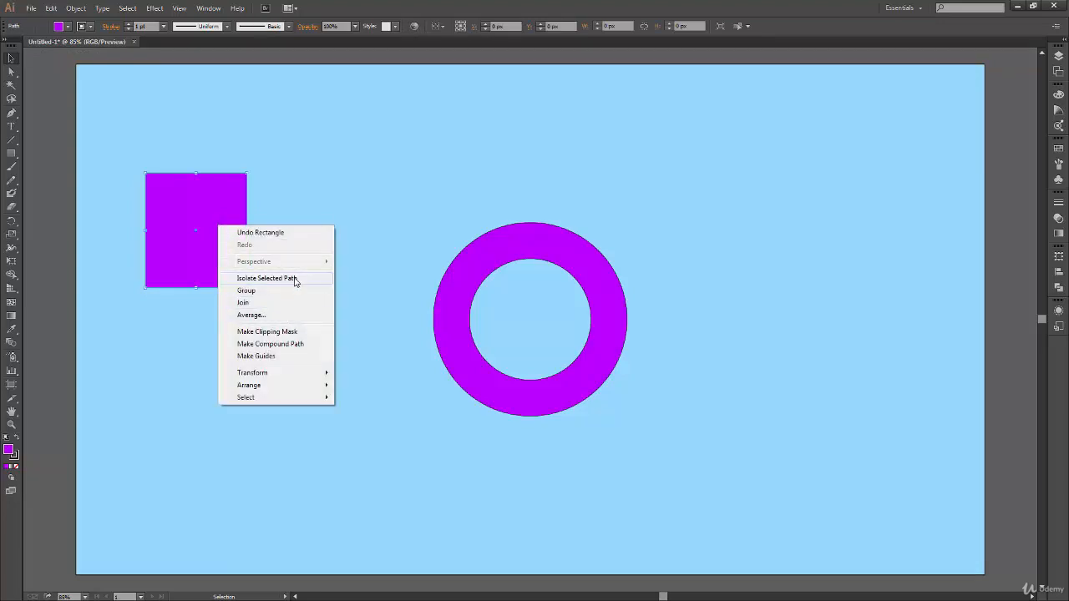
{"action": "left_click", "coordinate": [340, 258]}
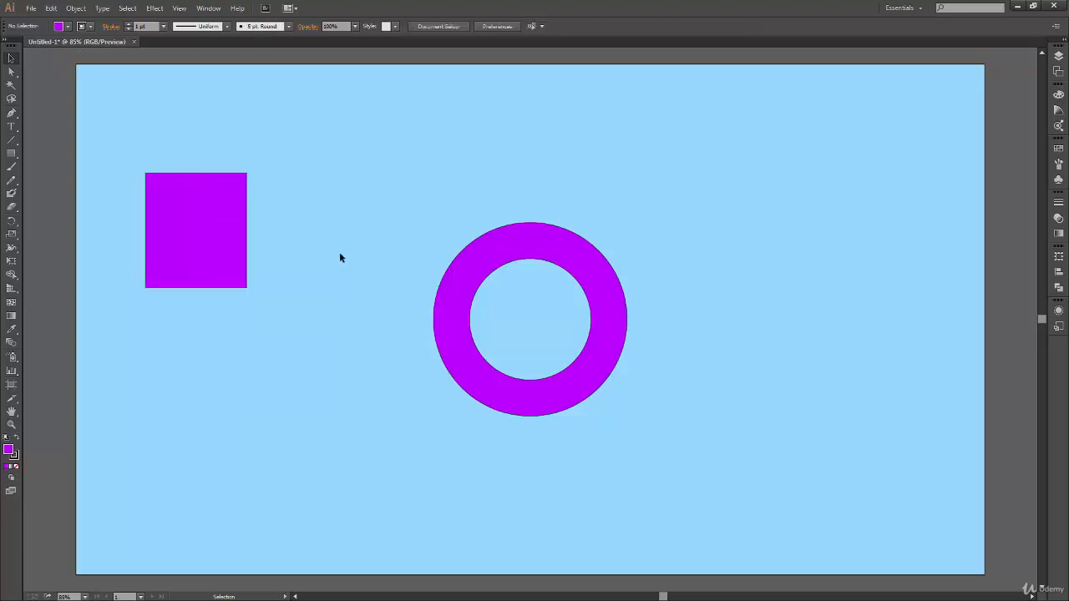
Delete the purple rectangle beside the ring.
{"action": "left_click", "coordinate": [180, 226]}
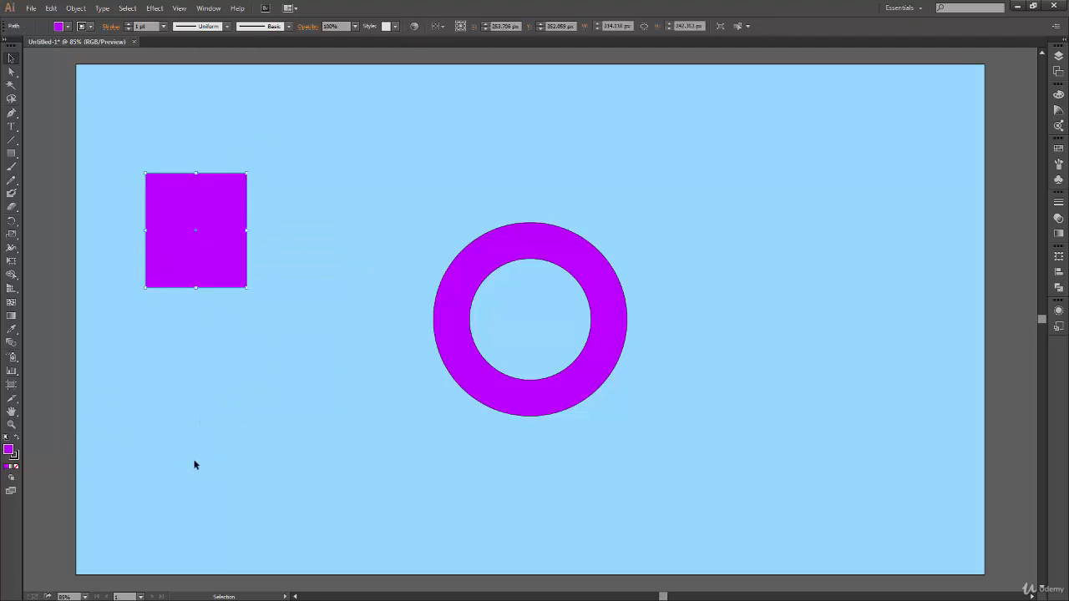
{"action": "key", "text": "Delete"}
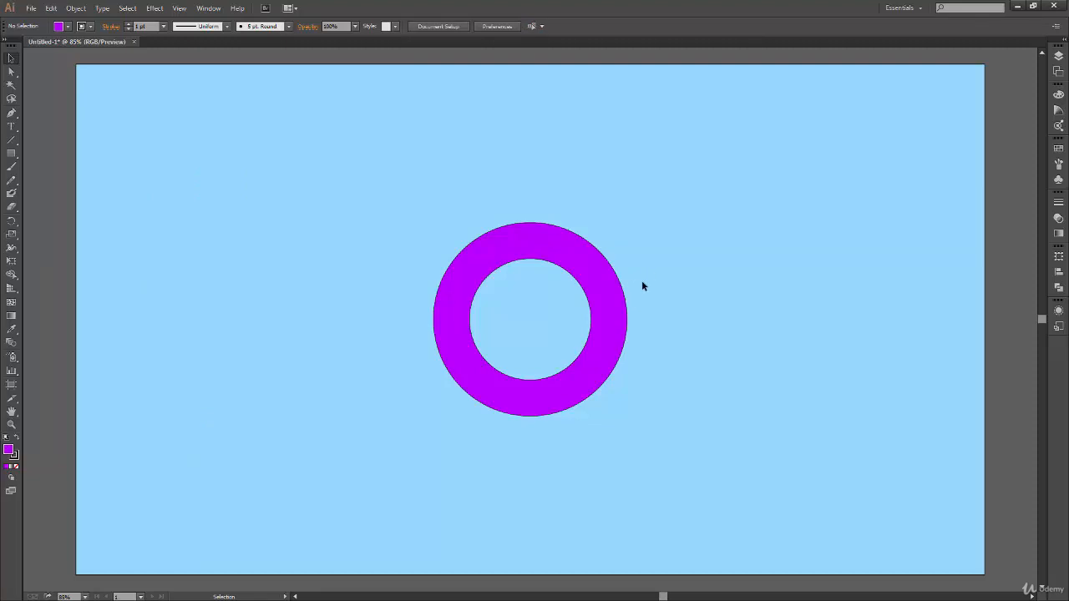
Isolate the ring's compound path and select its outer circle on its own, clearing the selection again.
{"action": "double_click", "coordinate": [612, 310]}
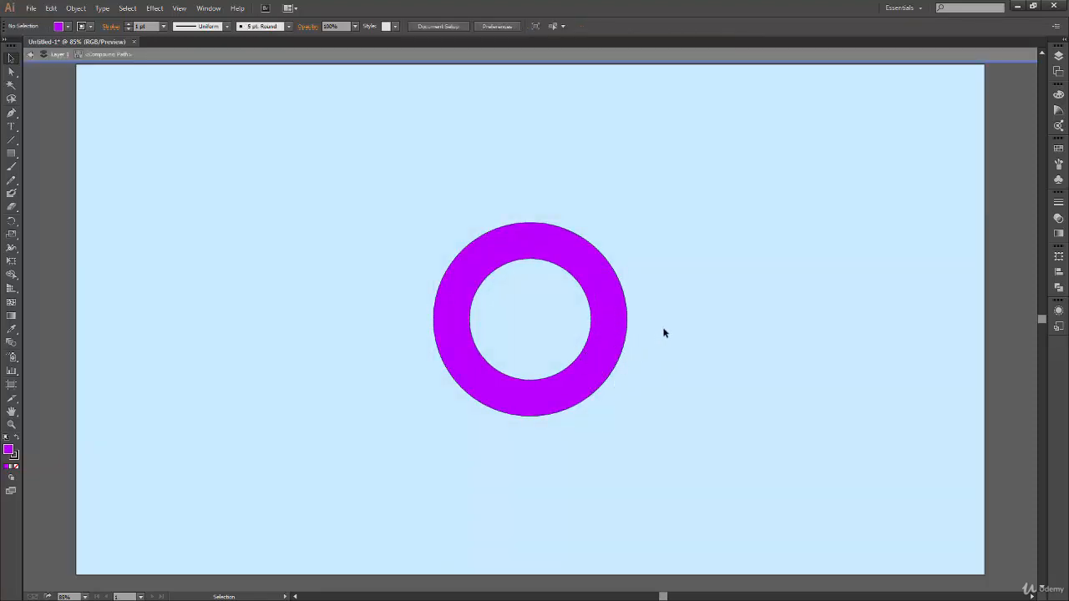
{"action": "left_click", "coordinate": [620, 350]}
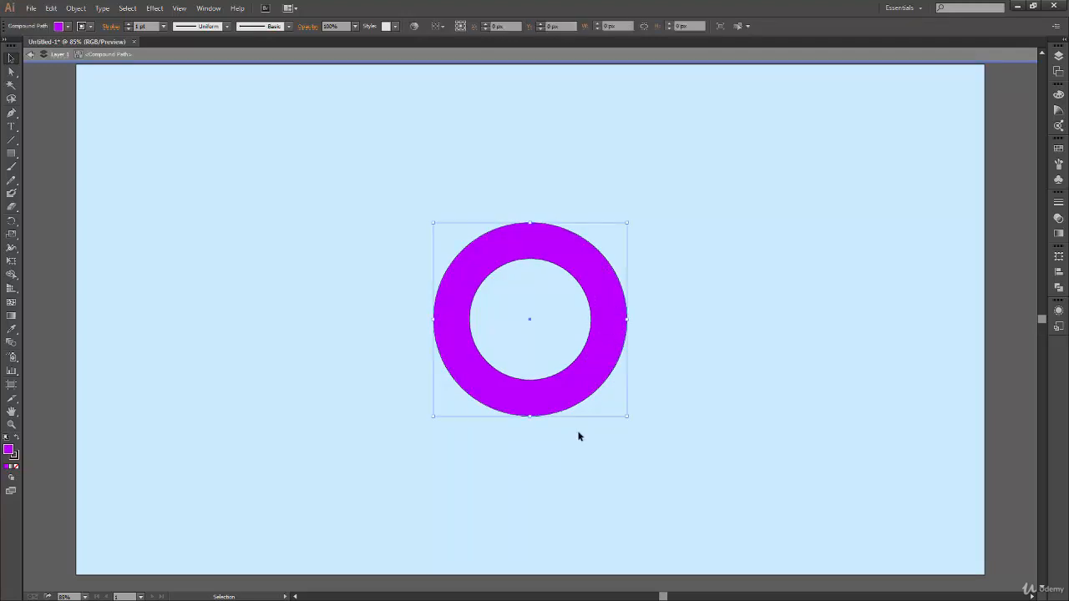
{"action": "left_click", "coordinate": [570, 360]}
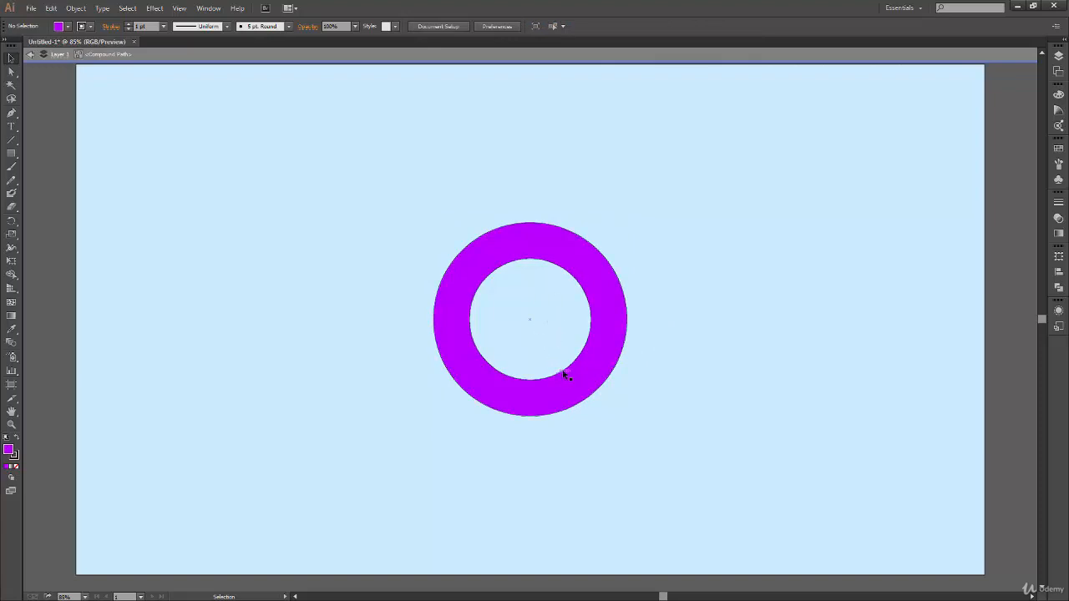
View the isolated ring at 200% in Outline mode to examine its two circular paths.
{"action": "key", "text": "a"}
{"action": "key", "text": "ctrl+1"}
{"action": "key", "text": "ctrl+equal"}
{"action": "key", "text": "ctrl+equal"}
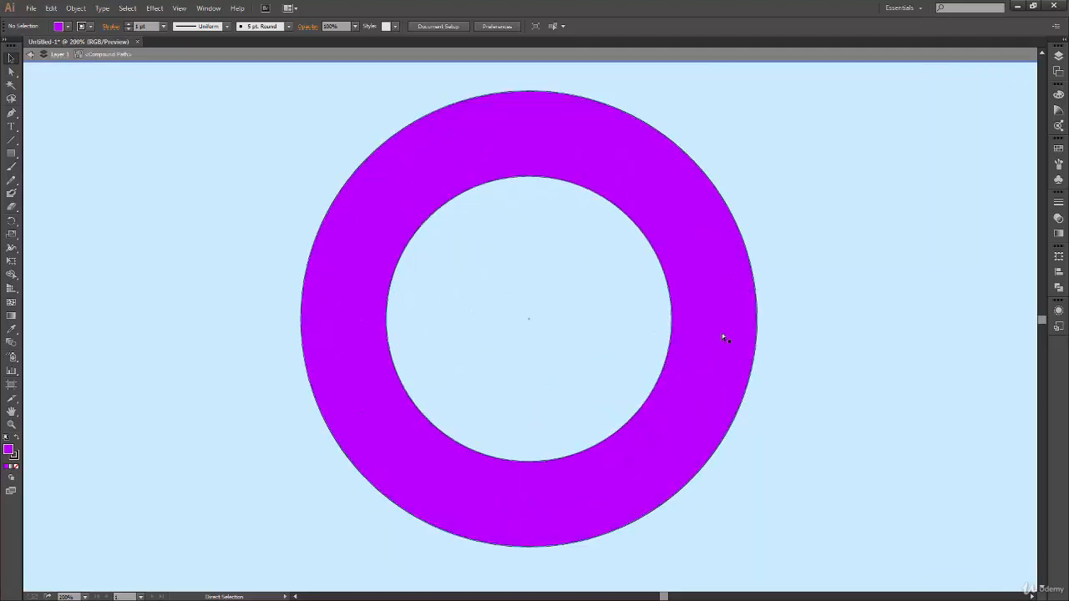
{"action": "key", "text": "v"}
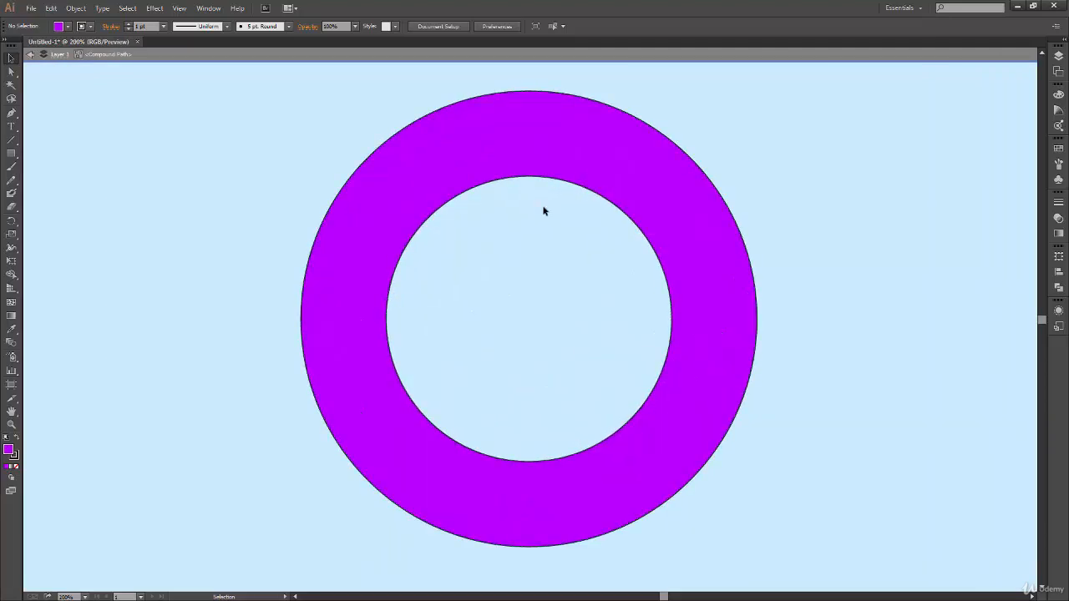
{"action": "key", "text": "a"}
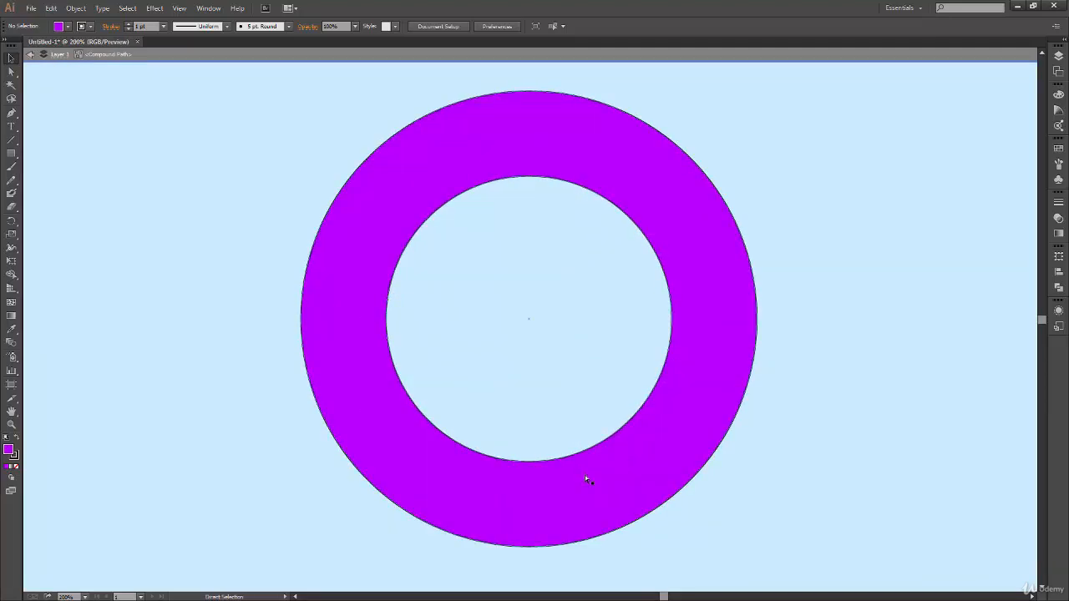
{"action": "key", "text": "ctrl+y"}
{"action": "key", "text": "ctrl+y"}
{"action": "key", "text": "ctrl+y"}
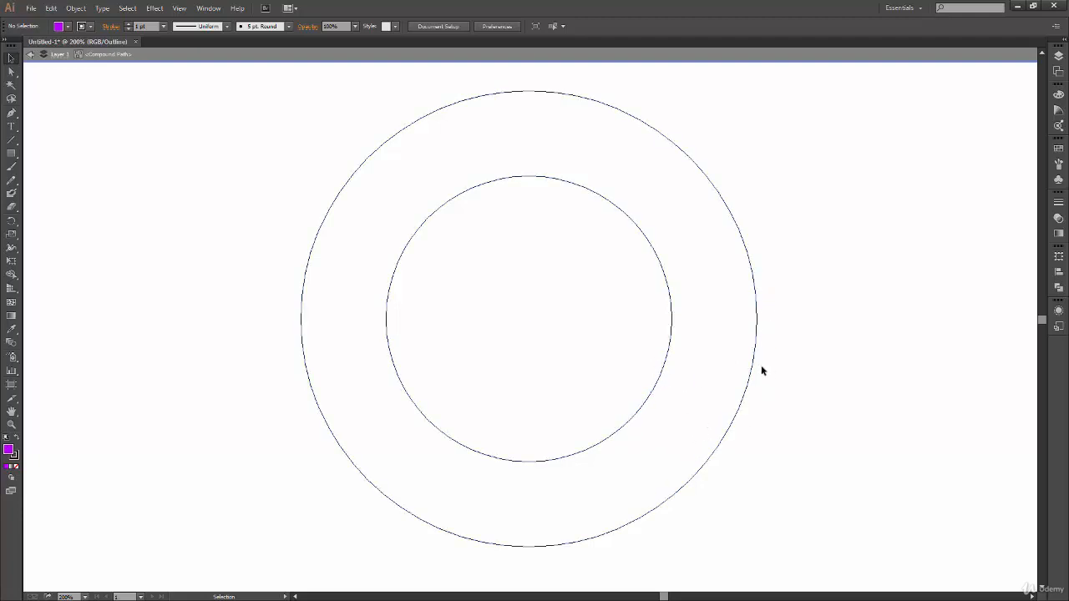
Select the inner circle by its outline, return to the Preview display and clear the selection.
{"action": "left_click", "coordinate": [659, 377]}
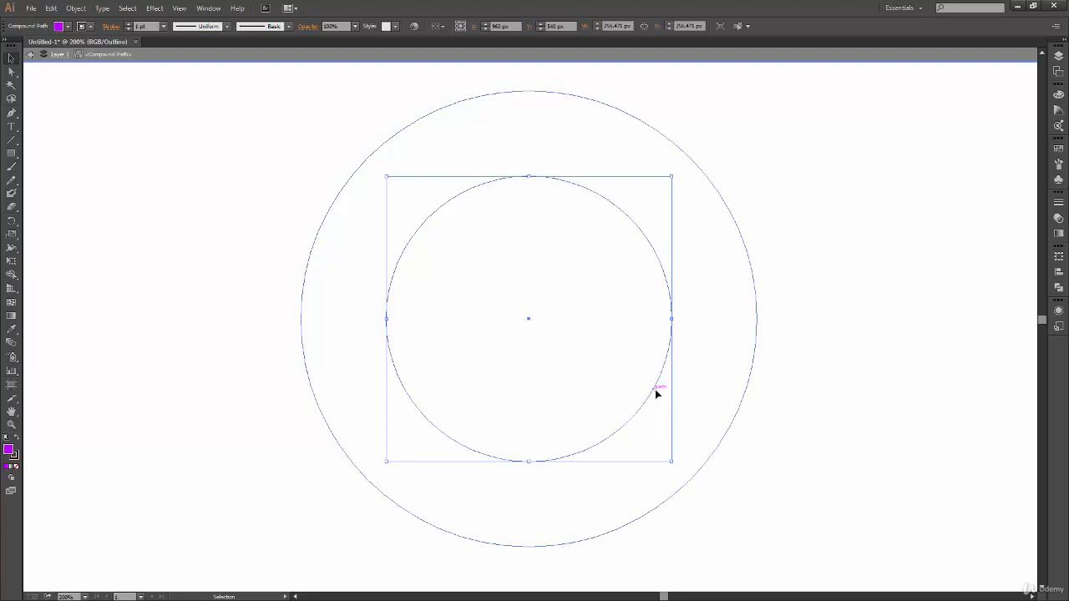
{"action": "key", "text": "a"}
{"action": "key", "text": "ctrl+y"}
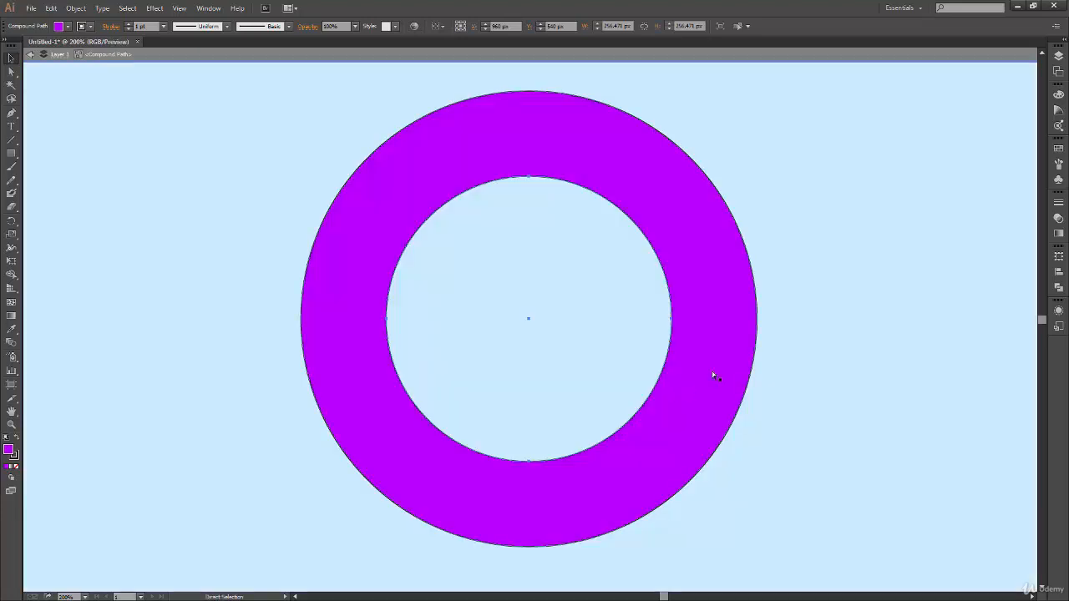
{"action": "key", "text": "v"}
{"action": "left_click", "coordinate": [776, 353]}
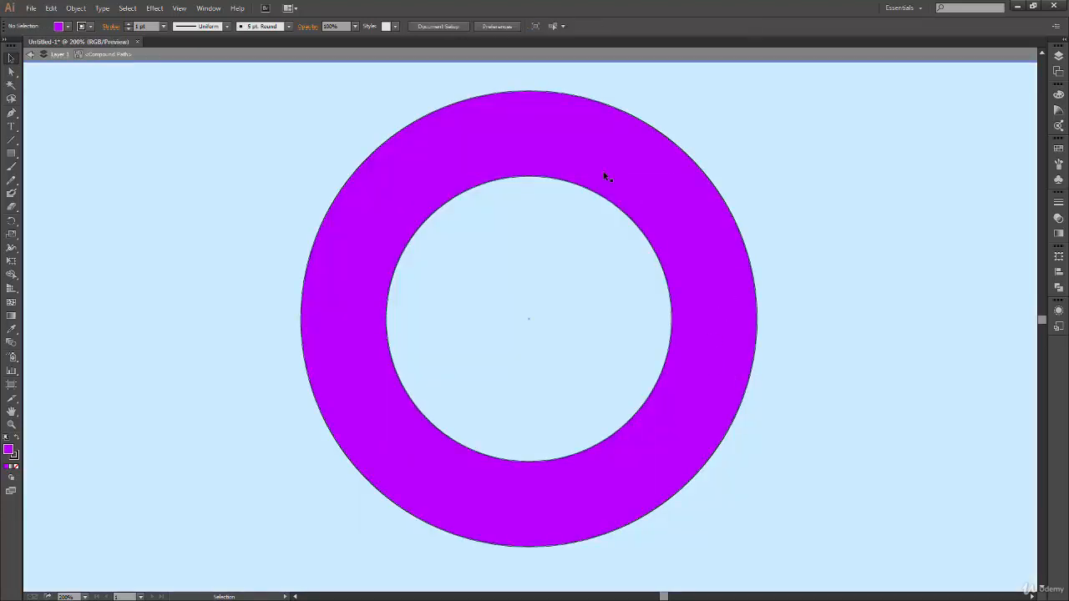
Select only the ring's inner circle and move it down and to the right inside the outer circle, near its edge.
{"action": "left_click", "coordinate": [701, 435]}
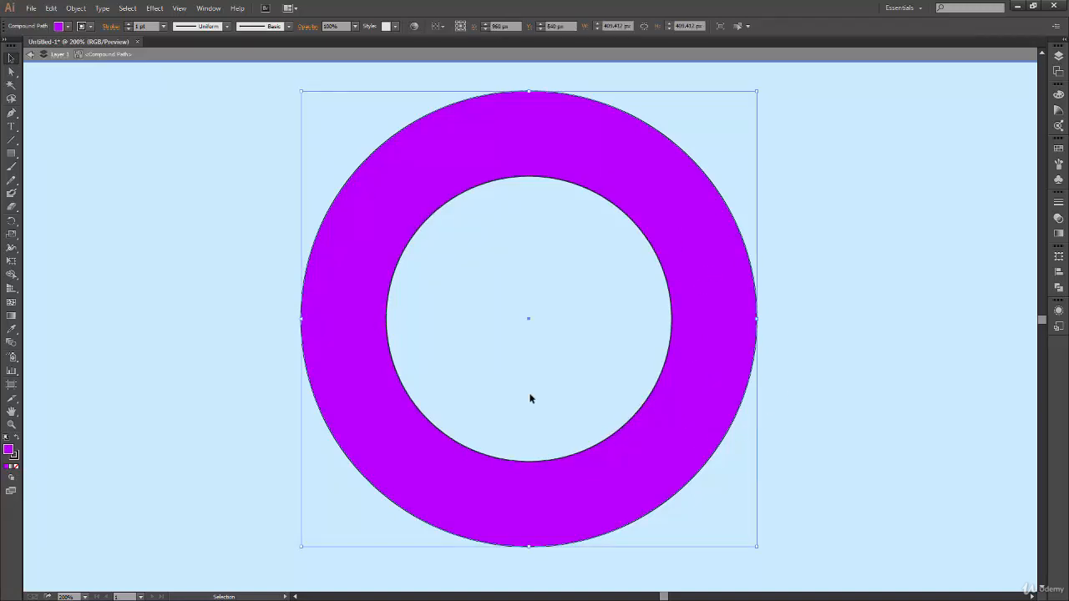
{"action": "key", "text": "a"}
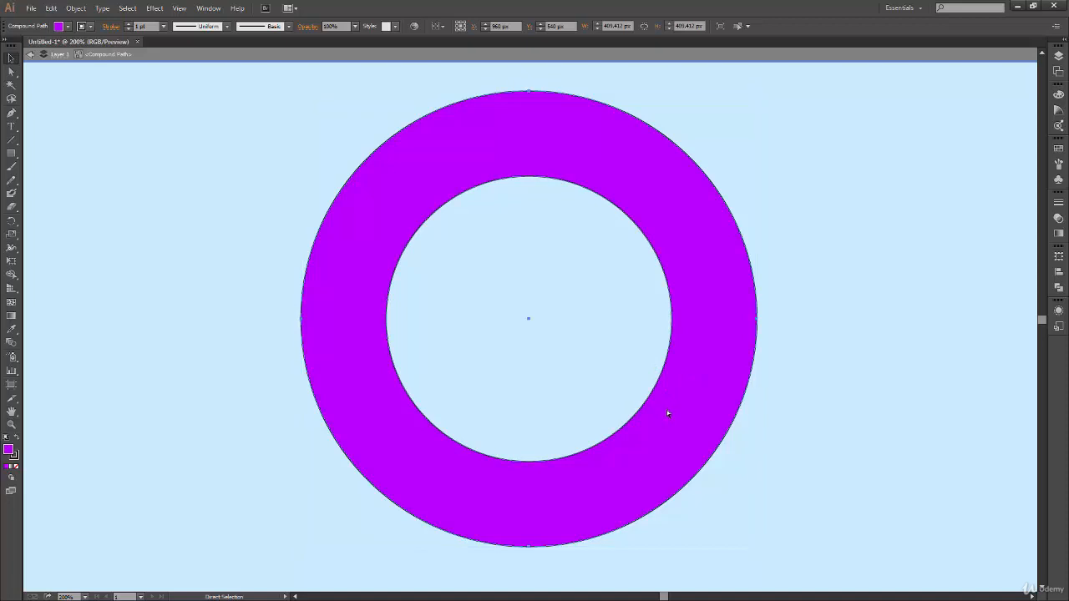
{"action": "key", "text": "ctrl+shift+a"}
{"action": "left_click", "coordinate": [642, 404]}
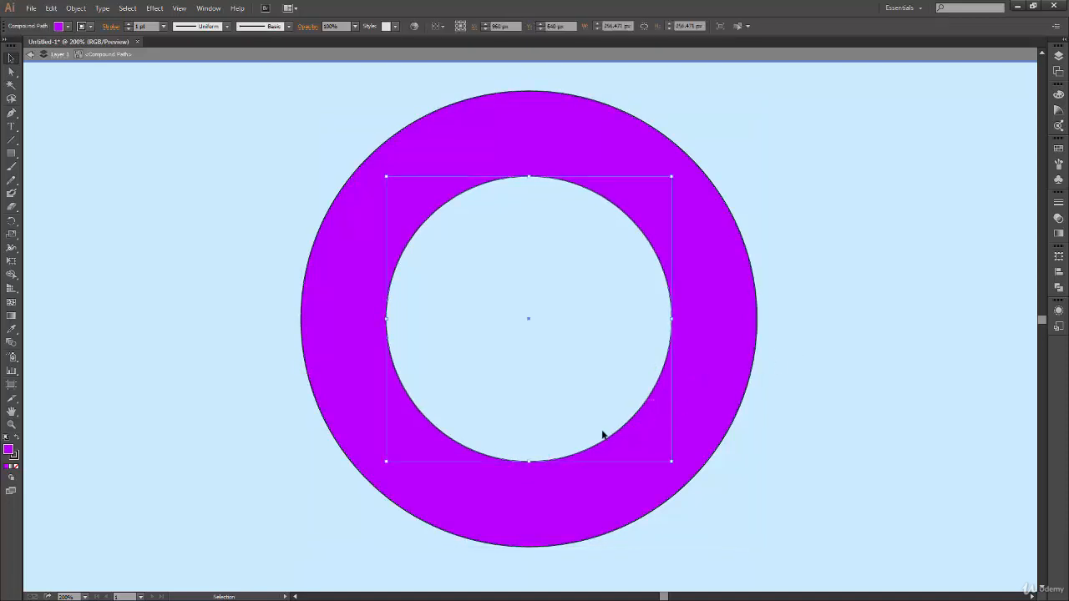
{"action": "left_click_drag", "start_coordinate": [635, 420], "coordinate": [693, 474]}
{"action": "left_click", "coordinate": [673, 349]}
{"action": "key", "text": "a"}
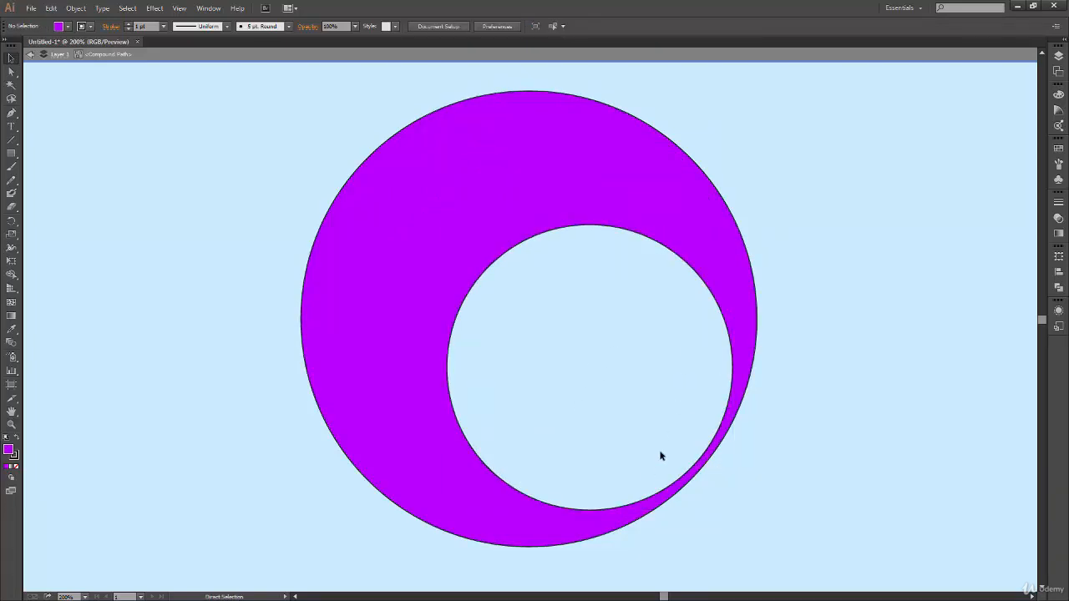
Try moving the outer circle freely over the inner circle in the isolated compound path, and undo the moves.
{"action": "key", "text": "ctrl+0"}
{"action": "key", "text": "v"}
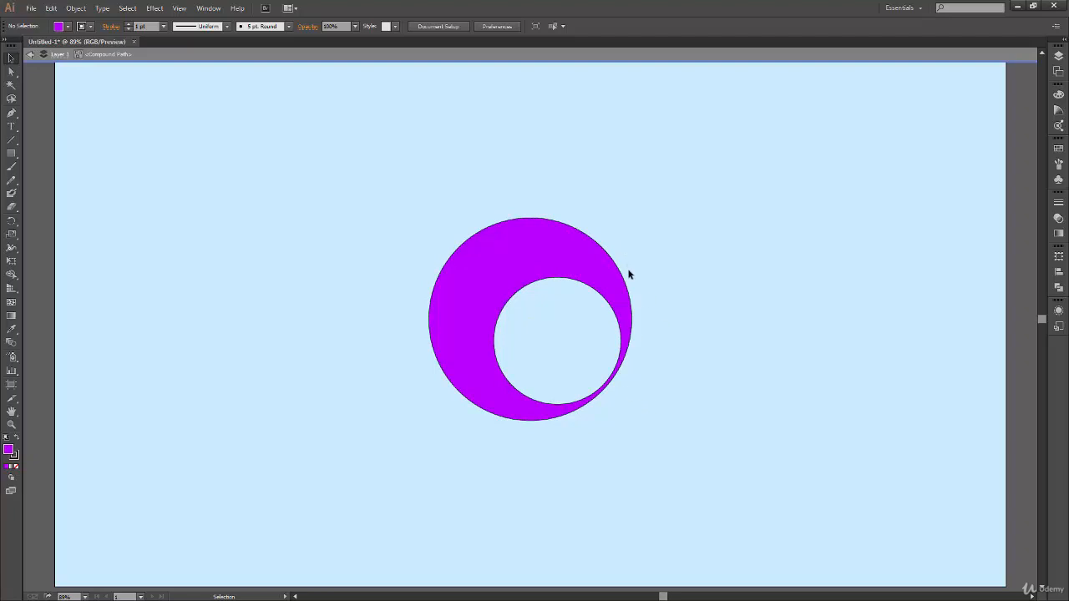
{"action": "left_click", "coordinate": [622, 296]}
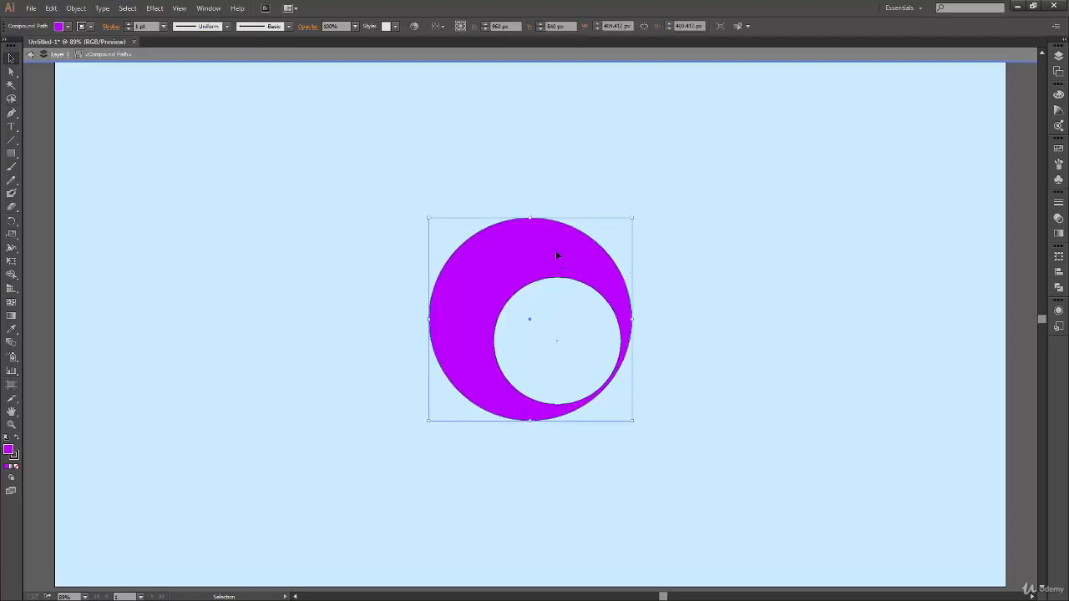
{"action": "left_click_drag", "start_coordinate": [512, 267], "coordinate": [580, 254]}
{"action": "key", "text": "ctrl+z"}
{"action": "key", "text": "ctrl+z"}
{"action": "key", "text": "ctrl+z"}
{"action": "key", "text": "ctrl+z"}
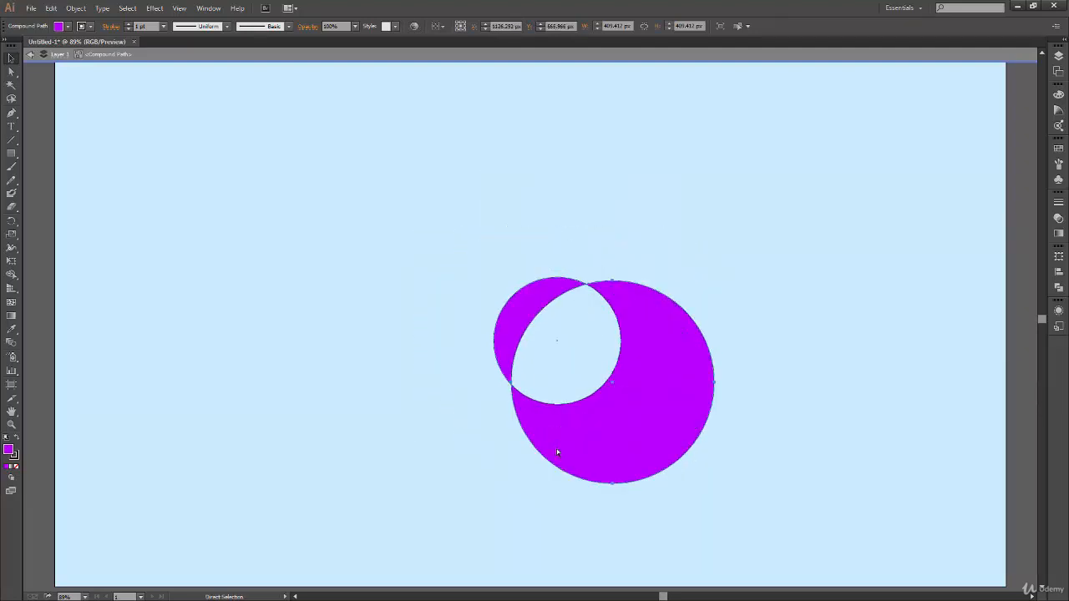
{"action": "key", "text": "ctrl+z"}
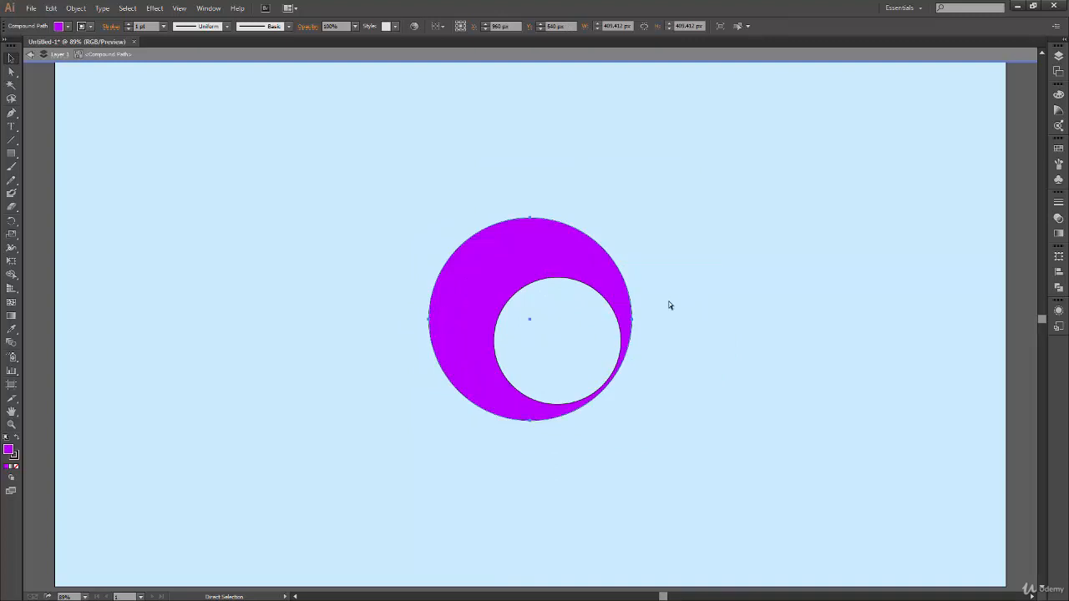
Undo the inner circle's move inside the ring and clear the selection.
{"action": "key", "text": "v"}
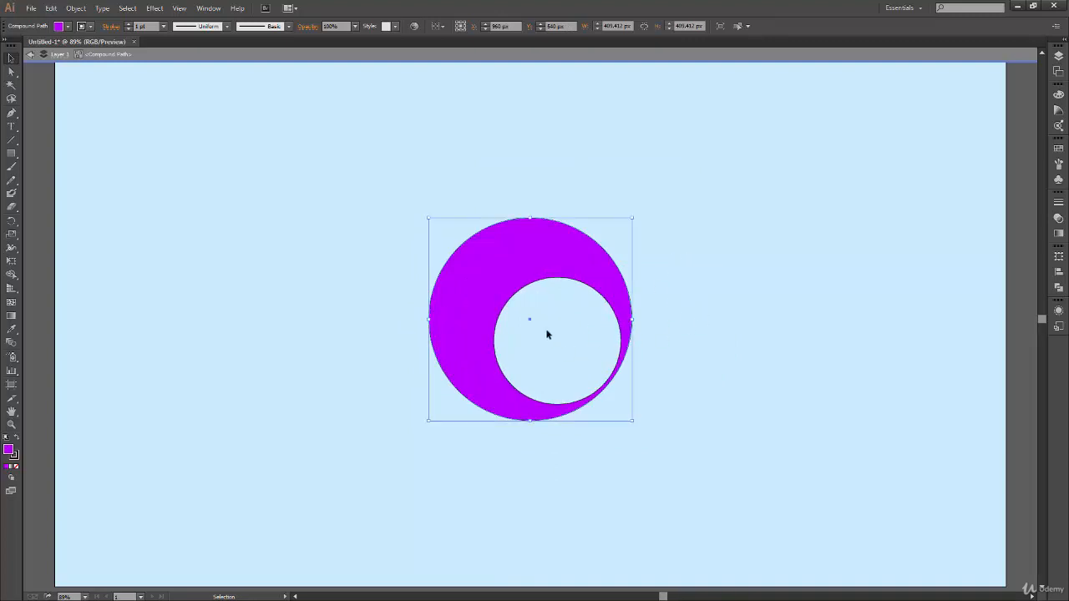
{"action": "key", "text": "ctrl+z"}
{"action": "left_click", "coordinate": [611, 422]}
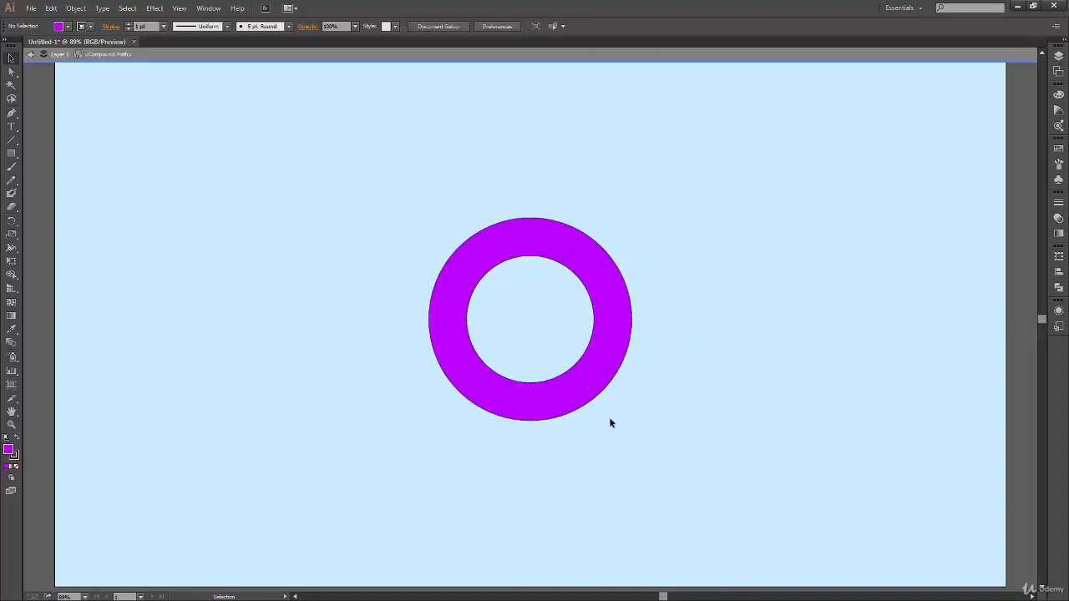
Select the ring's inner circle, move it completely outside the outer circle to its right, and clear the selection.
{"action": "left_click", "coordinate": [595, 316]}
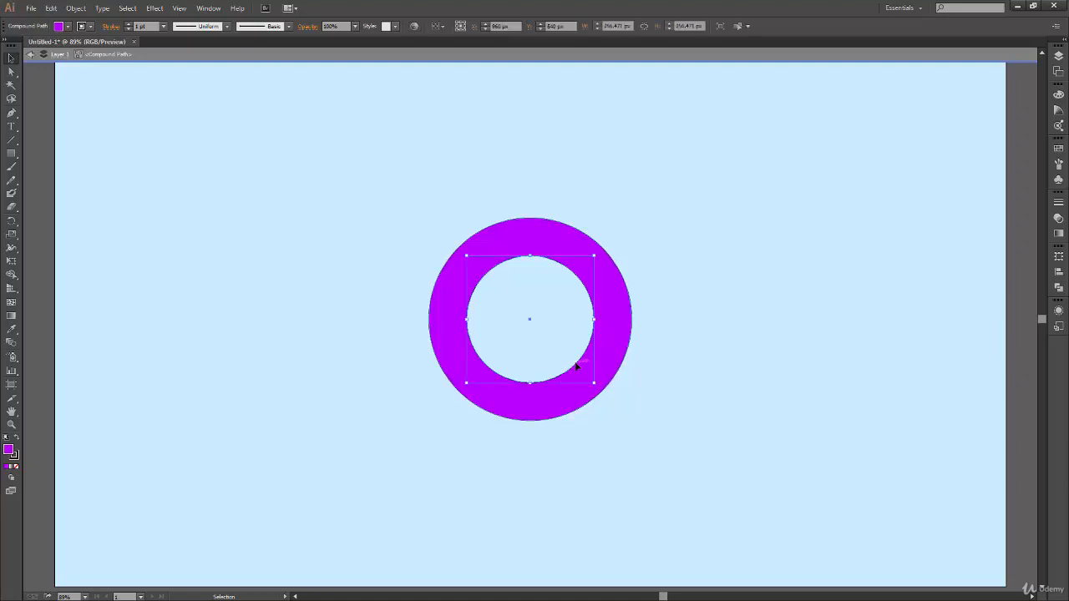
{"action": "mouse_move", "coordinate": [575, 365]}
{"action": "left_mouse_down"}
{"action": "mouse_move", "coordinate": [548, 357]}
{"action": "mouse_move", "coordinate": [551, 377]}
{"action": "mouse_move", "coordinate": [571, 386]}
{"action": "mouse_move", "coordinate": [606, 369]}
{"action": "mouse_move", "coordinate": [590, 330]}
{"action": "mouse_move", "coordinate": [580, 375]}
{"action": "left_mouse_up"}
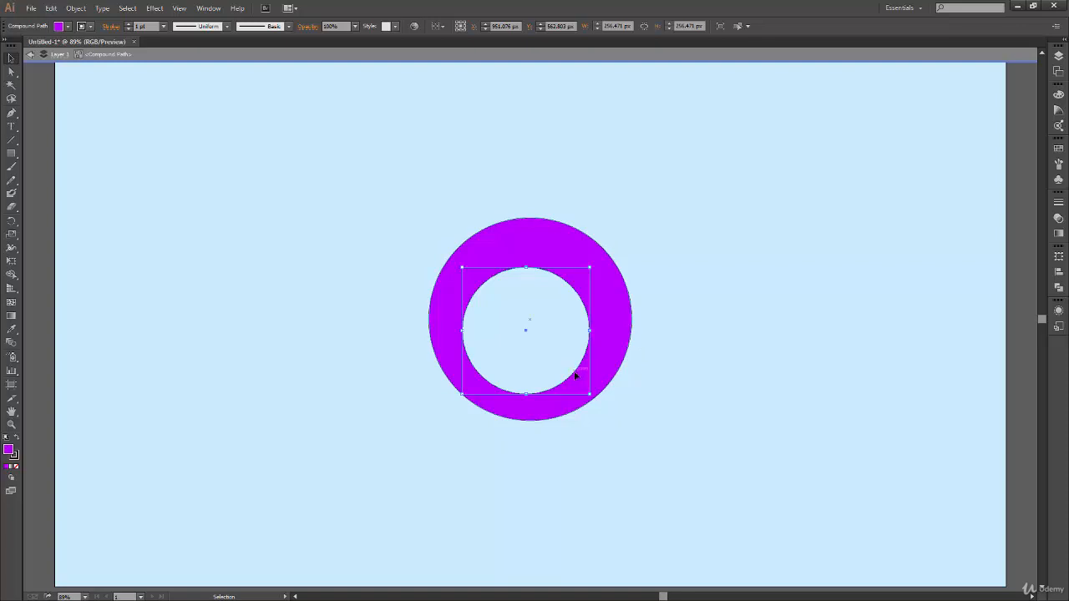
{"action": "left_click_drag", "start_coordinate": [574, 377], "coordinate": [782, 337]}
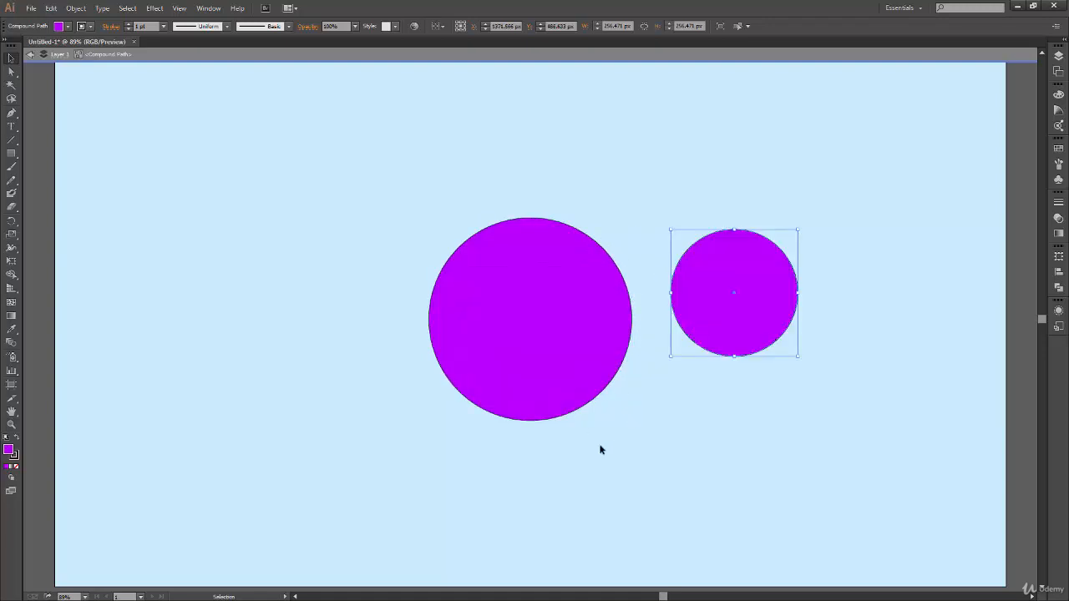
{"action": "left_click", "coordinate": [395, 417]}
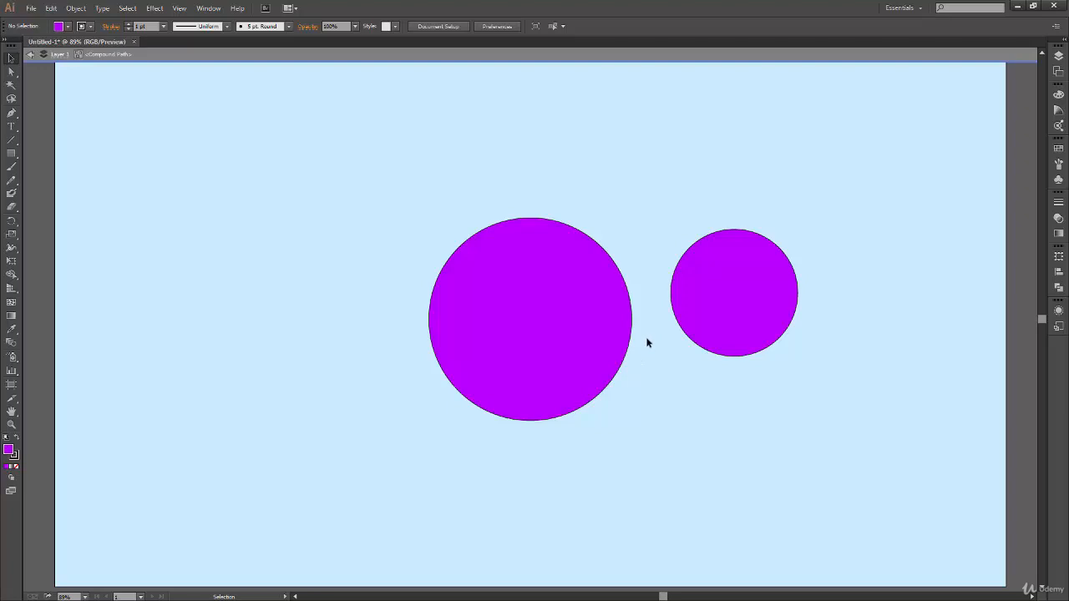
Move the smaller circle back so that it half overlaps the larger circle's right edge, and deselect it.
{"action": "left_click", "coordinate": [779, 352]}
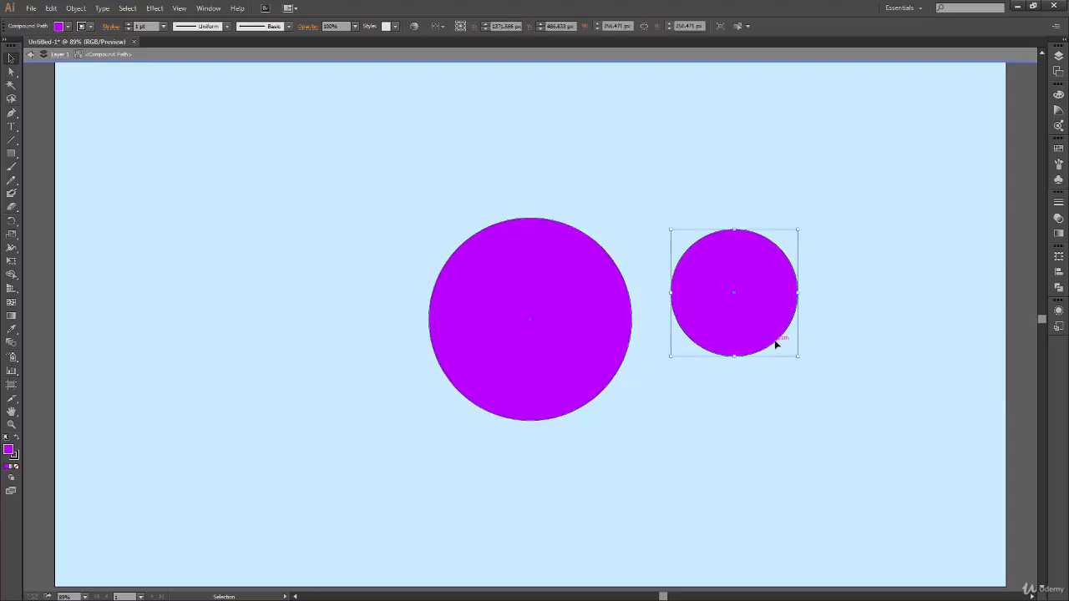
{"action": "left_click_drag", "start_coordinate": [776, 344], "coordinate": [751, 412]}
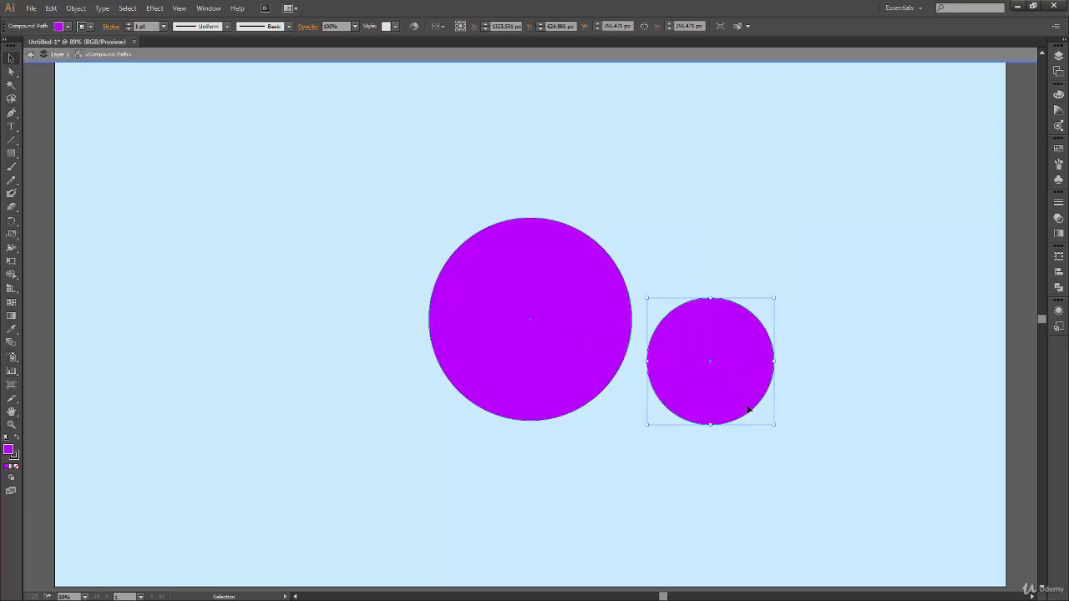
{"action": "left_click_drag", "start_coordinate": [753, 412], "coordinate": [674, 360]}
{"action": "left_click", "coordinate": [682, 440]}
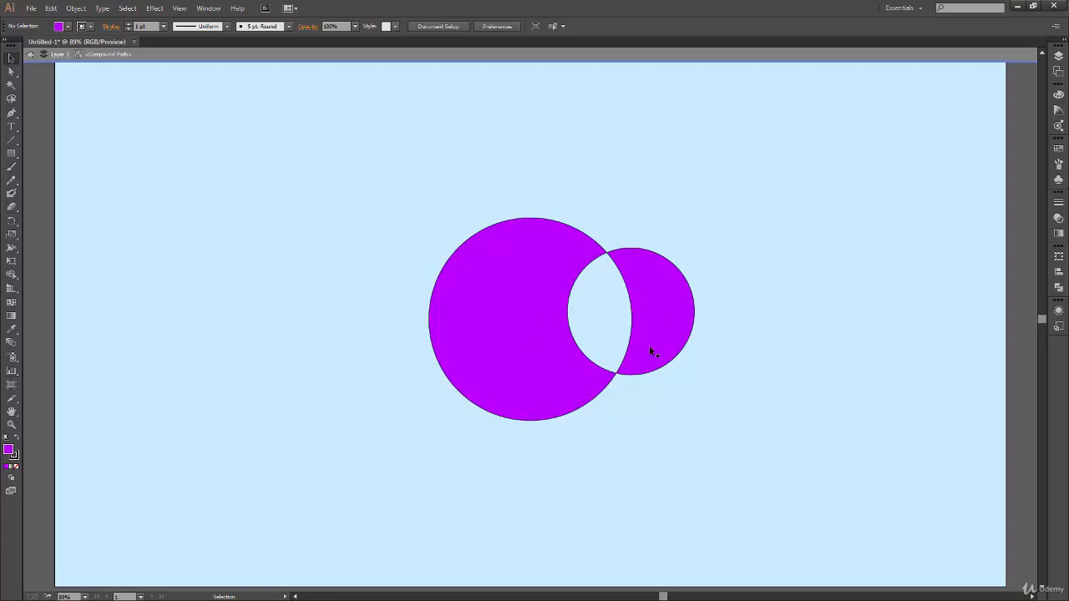
Leave isolation mode, isolate the overlapping compound path once more and exit it again.
{"action": "double_click", "coordinate": [735, 380]}
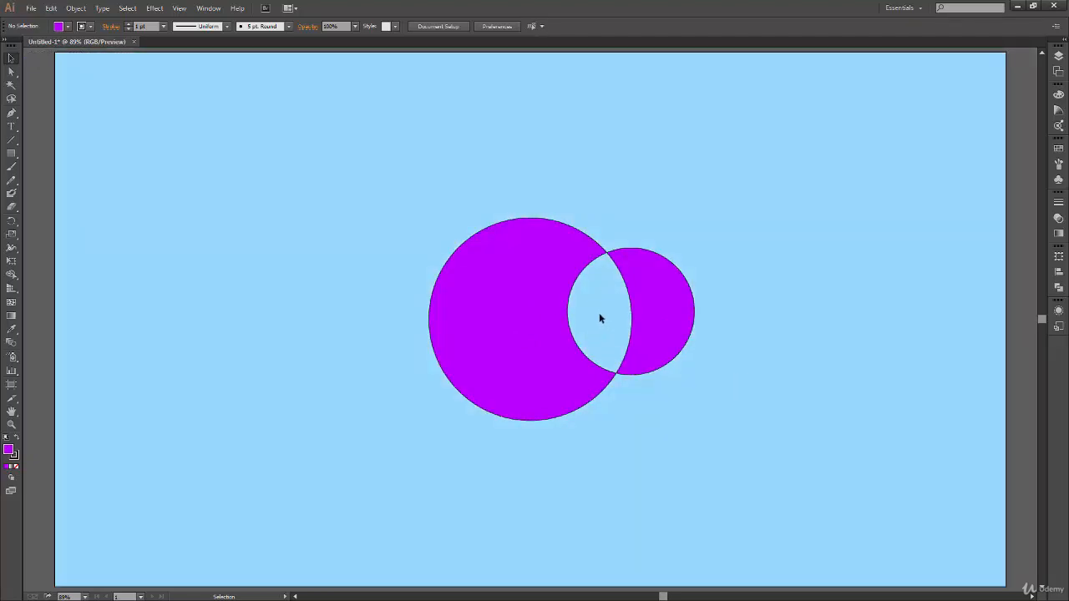
{"action": "double_click", "coordinate": [658, 336]}
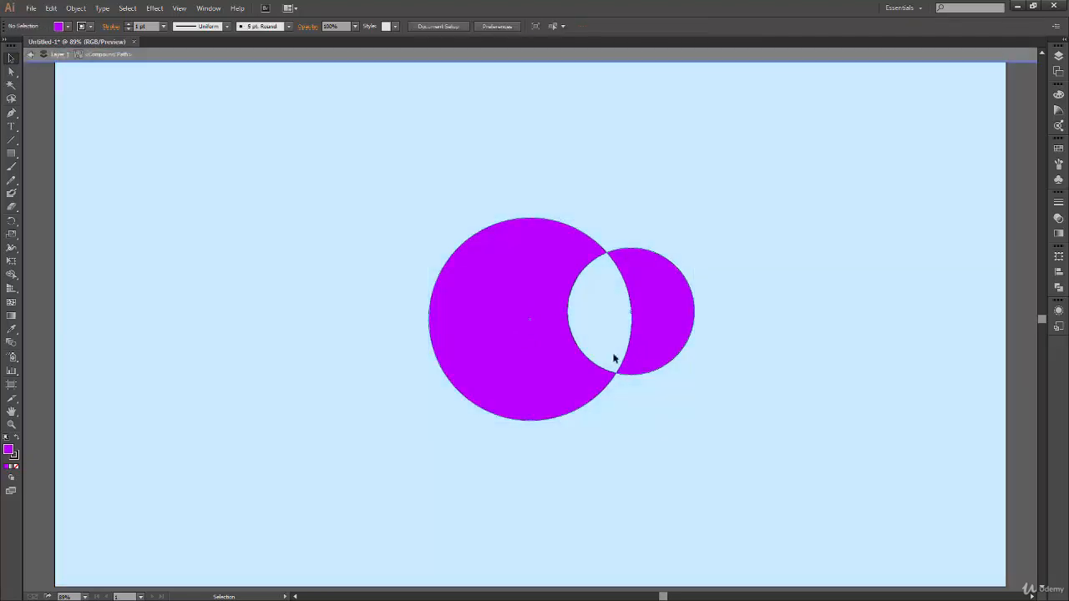
{"action": "double_click", "coordinate": [723, 359]}
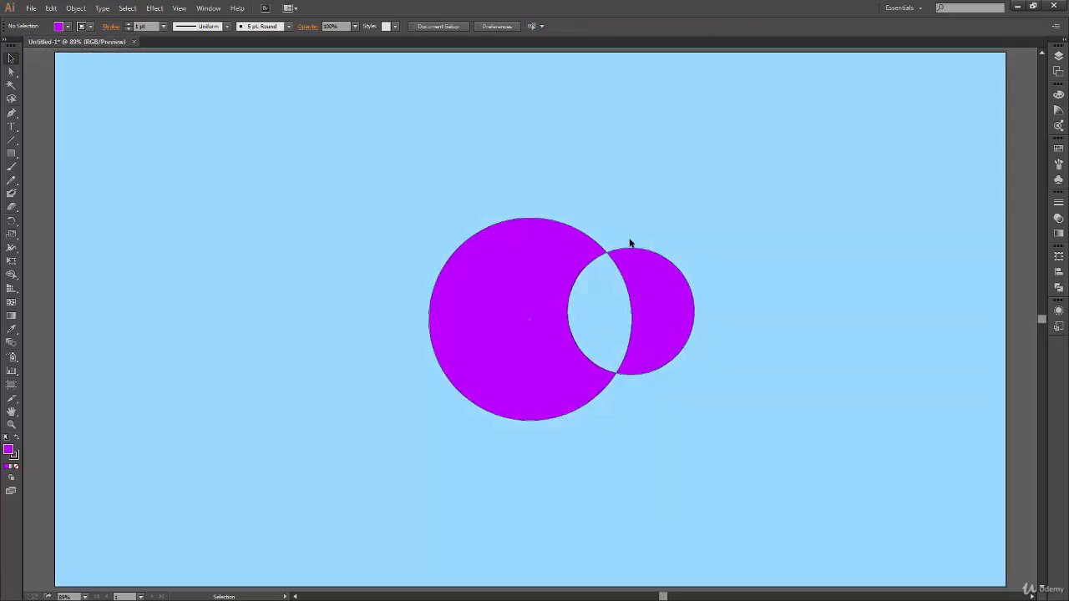
Compare the context commands offered on the circles' see-through overlap, the empty background and the filled part of the compound path.
{"action": "right_click", "coordinate": [600, 312]}
{"action": "left_click", "coordinate": [594, 283]}
{"action": "right_click", "coordinate": [593, 287]}
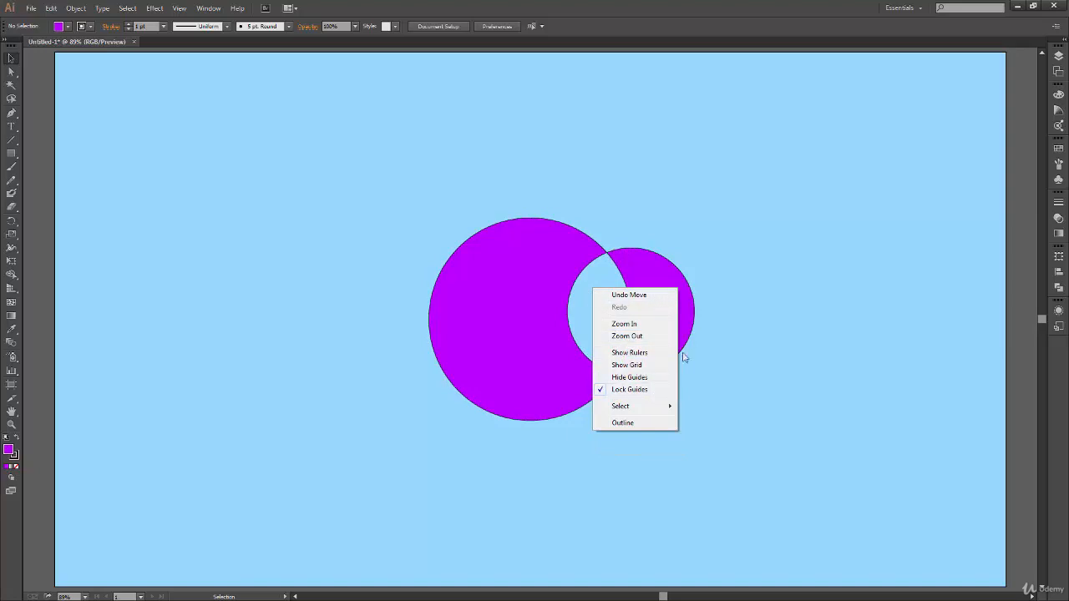
{"action": "left_click", "coordinate": [870, 272]}
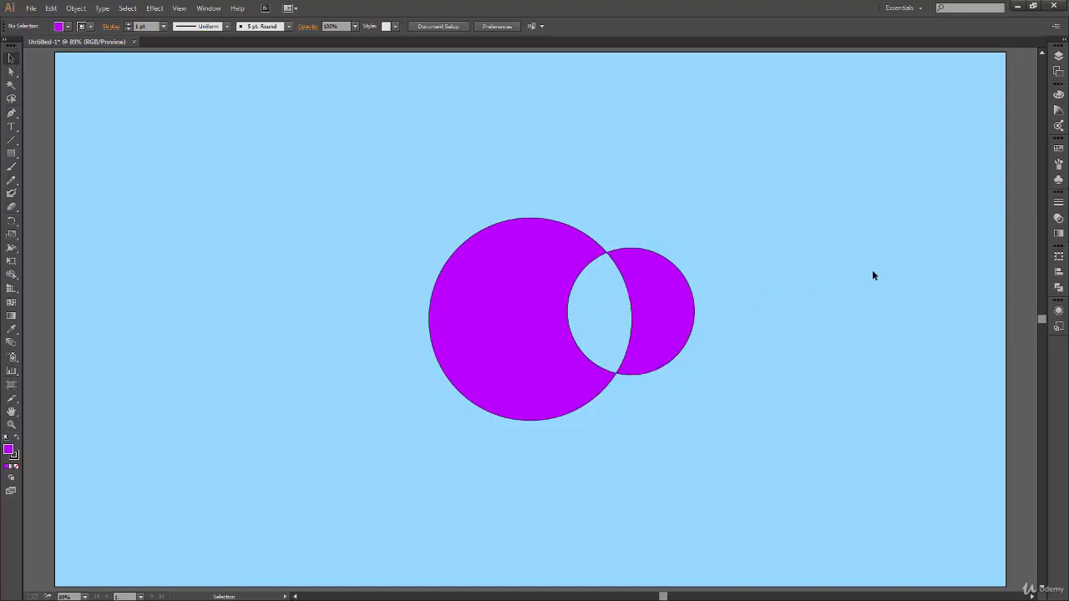
{"action": "right_click", "coordinate": [1021, 274]}
{"action": "left_click", "coordinate": [856, 310]}
{"action": "right_click", "coordinate": [859, 311]}
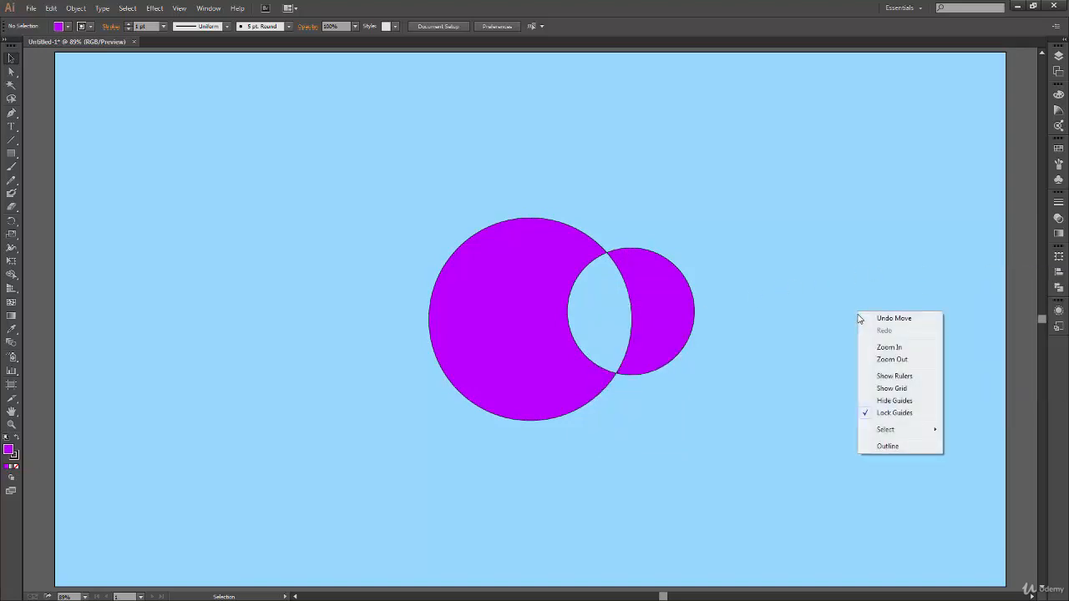
{"action": "left_click", "coordinate": [785, 335]}
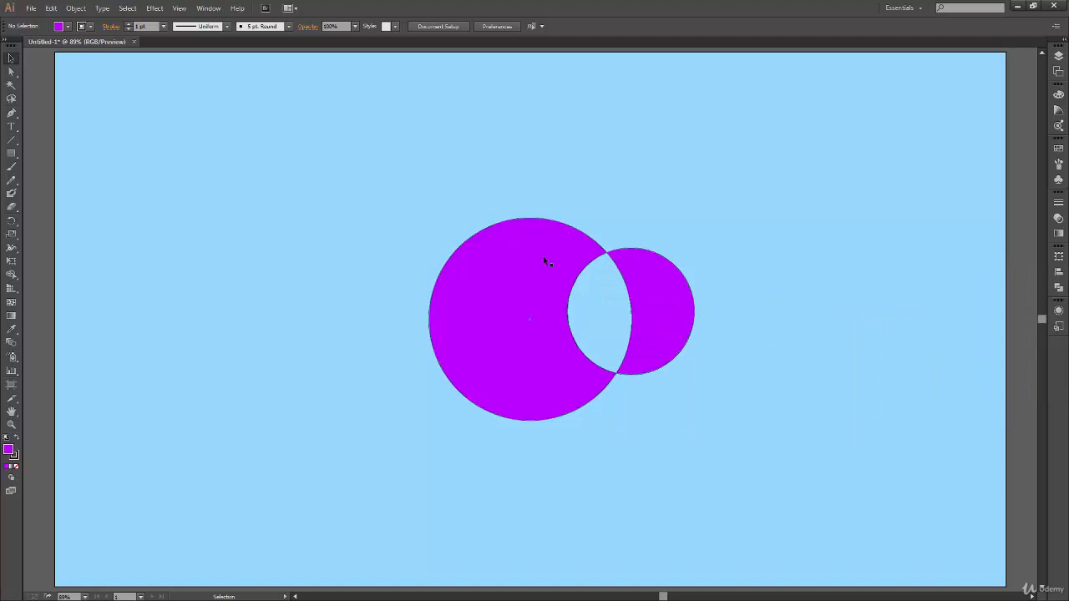
{"action": "right_click", "coordinate": [682, 305]}
{"action": "left_click", "coordinate": [647, 325]}
{"action": "right_click", "coordinate": [655, 327]}
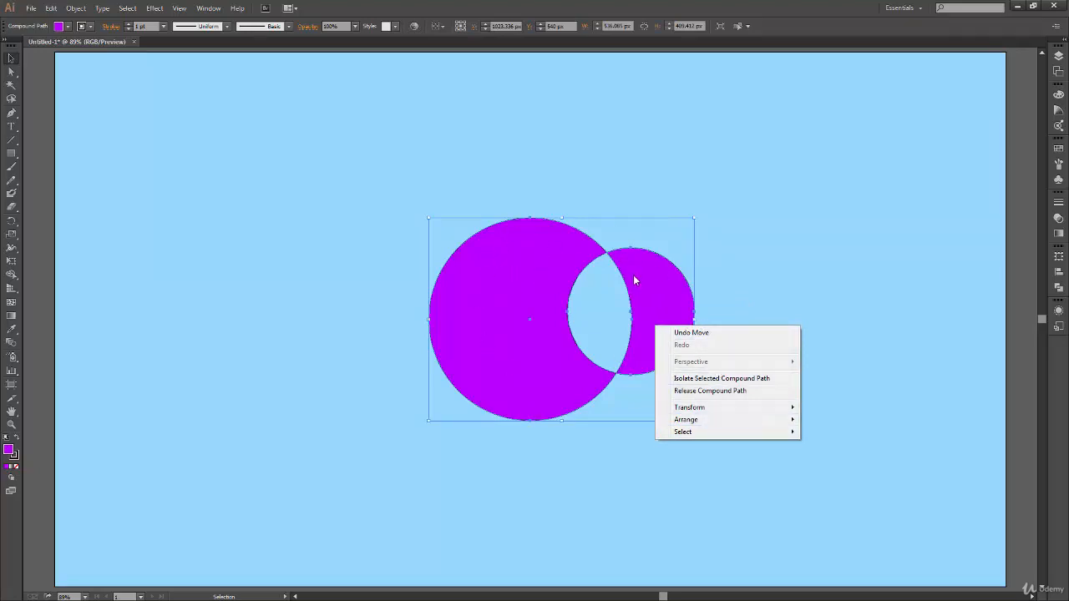
{"action": "left_click", "coordinate": [758, 281]}
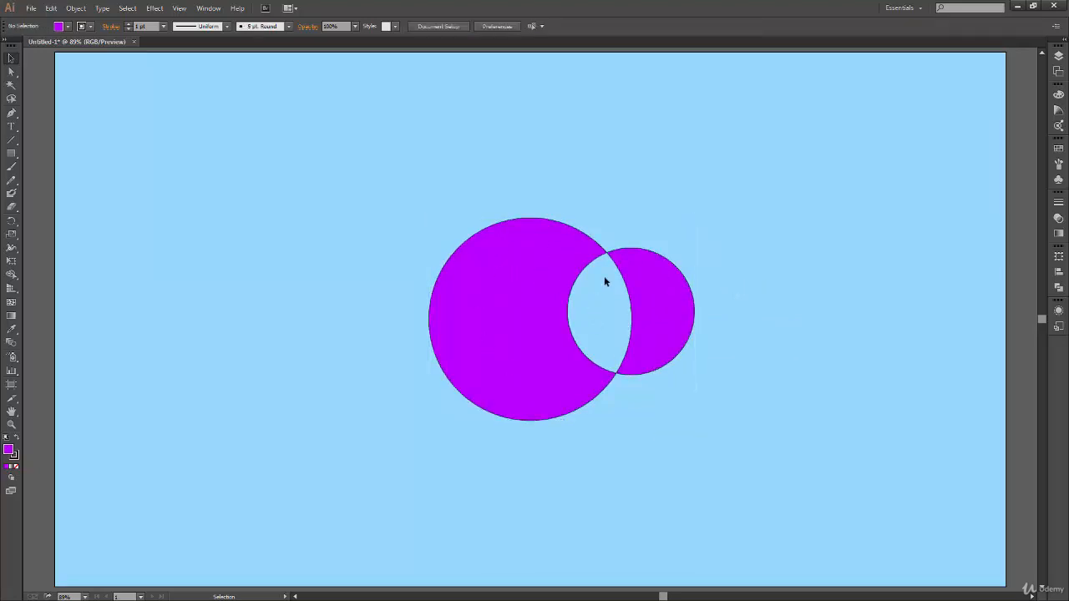
Isolate the compound path, centre the smaller circle inside the larger one again and clear the selection.
{"action": "double_click", "coordinate": [659, 337]}
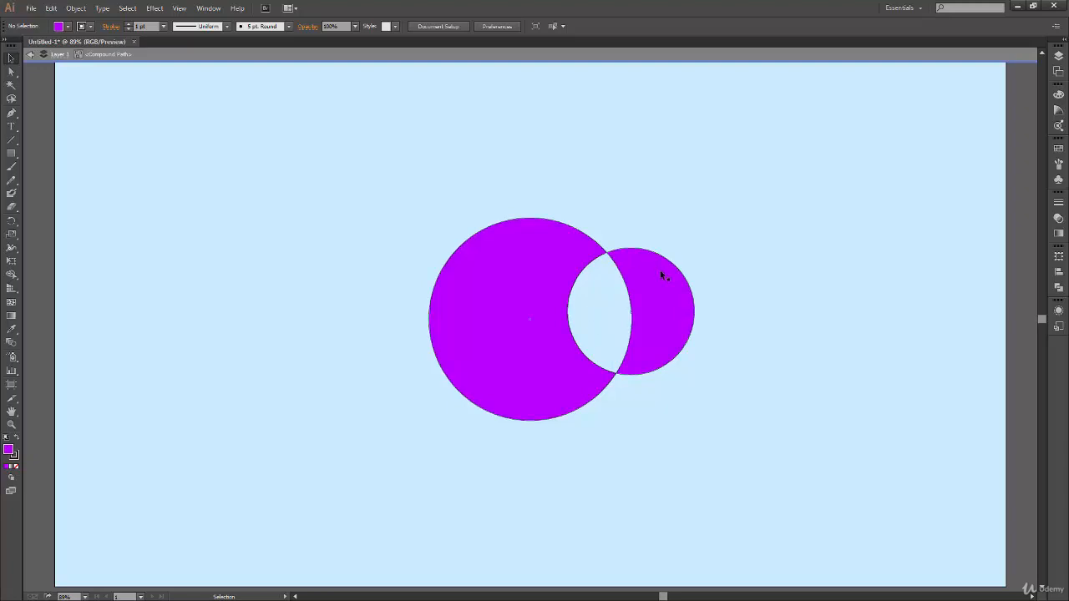
{"action": "left_click", "coordinate": [681, 337]}
{"action": "left_click_drag", "start_coordinate": [675, 341], "coordinate": [579, 344]}
{"action": "left_click", "coordinate": [667, 342]}
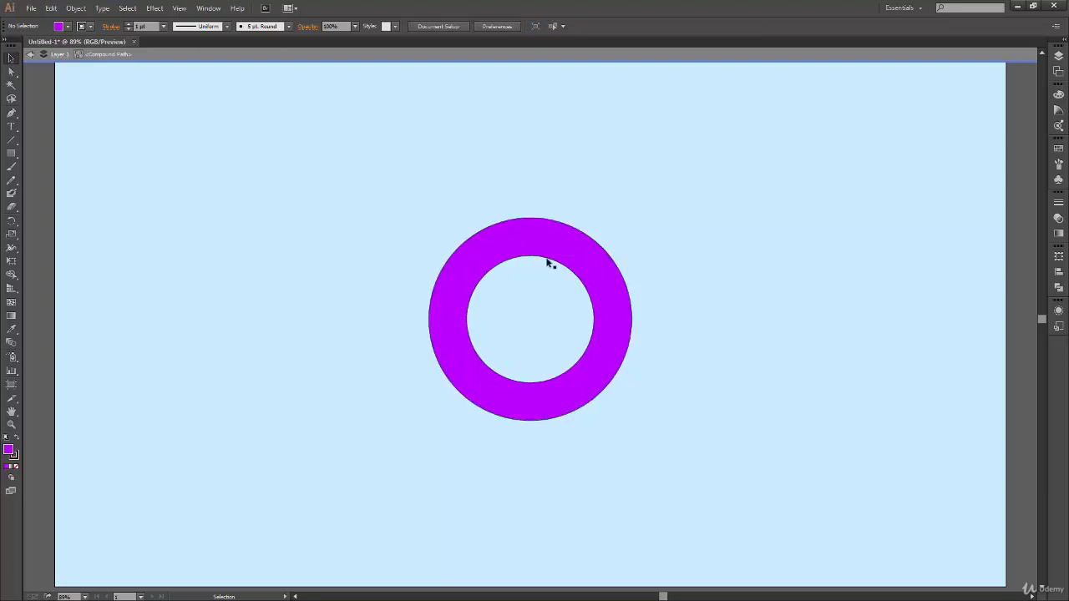
{"action": "left_click", "coordinate": [577, 370]}
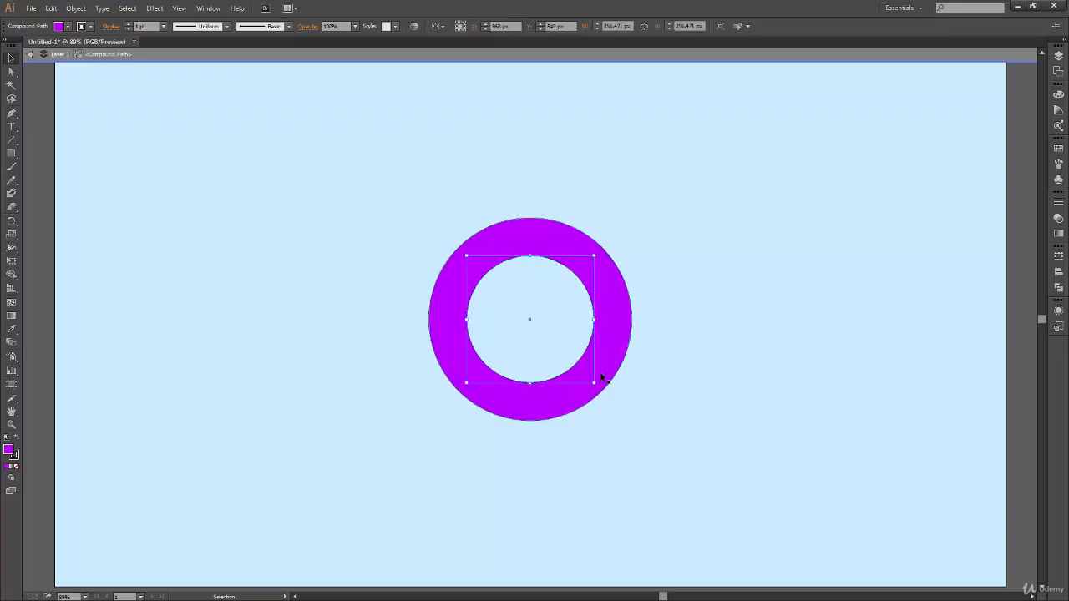
{"action": "left_click", "coordinate": [668, 344]}
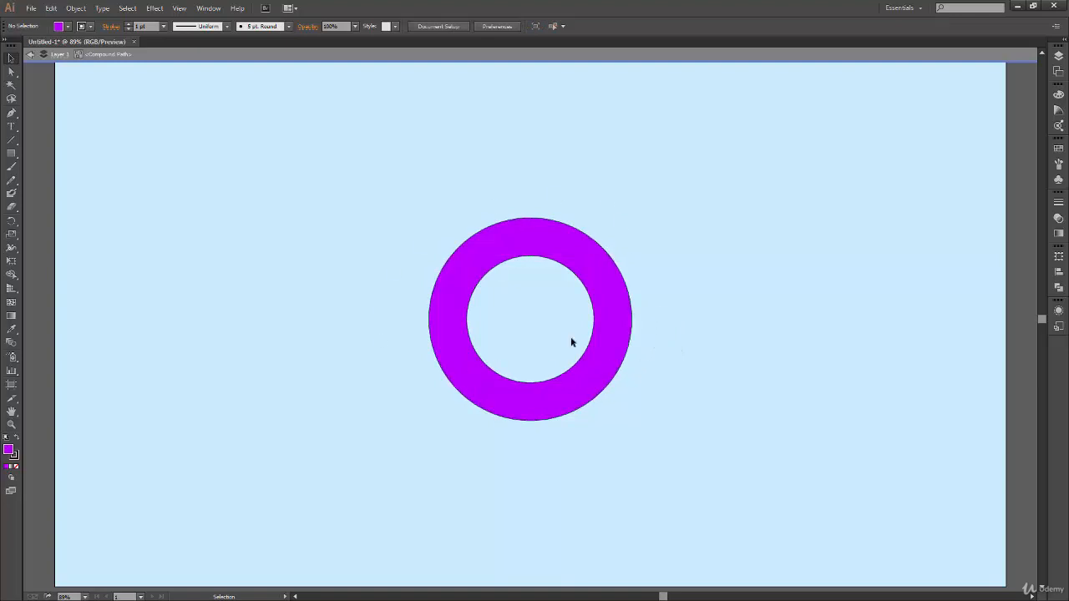
Add a star about 333 px wide and two smaller stars around the ring inside the compound path, and exit isolation mode.
{"action": "left_click_drag", "start_coordinate": [12, 155], "coordinate": [55, 184]}
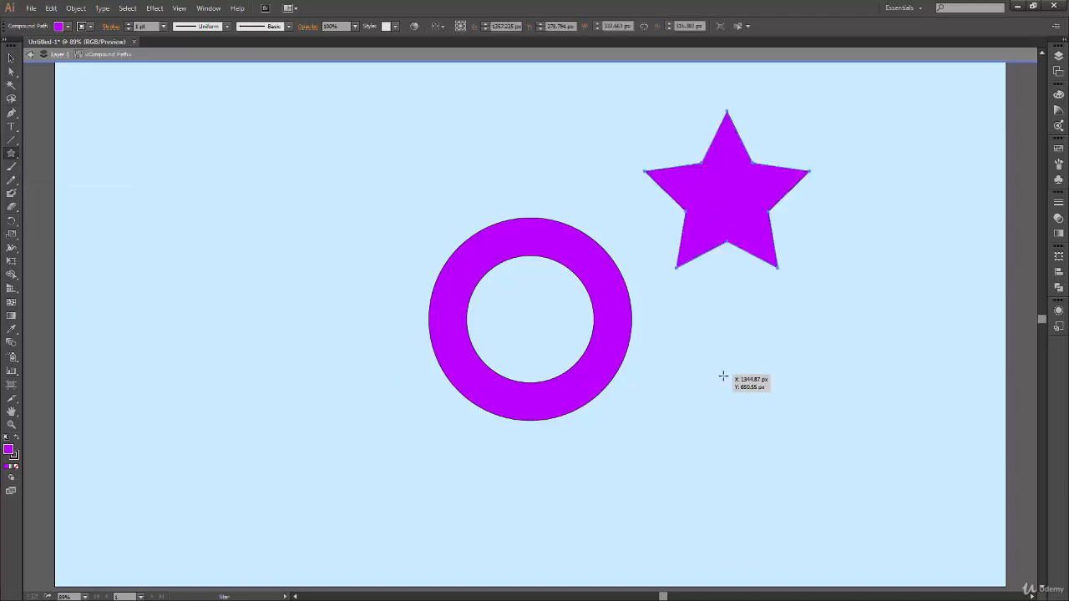
{"action": "left_click_drag", "start_coordinate": [720, 375], "coordinate": [726, 445]}
{"action": "left_click_drag", "start_coordinate": [292, 227], "coordinate": [316, 278]}
{"action": "key", "text": "v"}
{"action": "left_click", "coordinate": [309, 398]}
{"action": "double_click", "coordinate": [195, 466]}
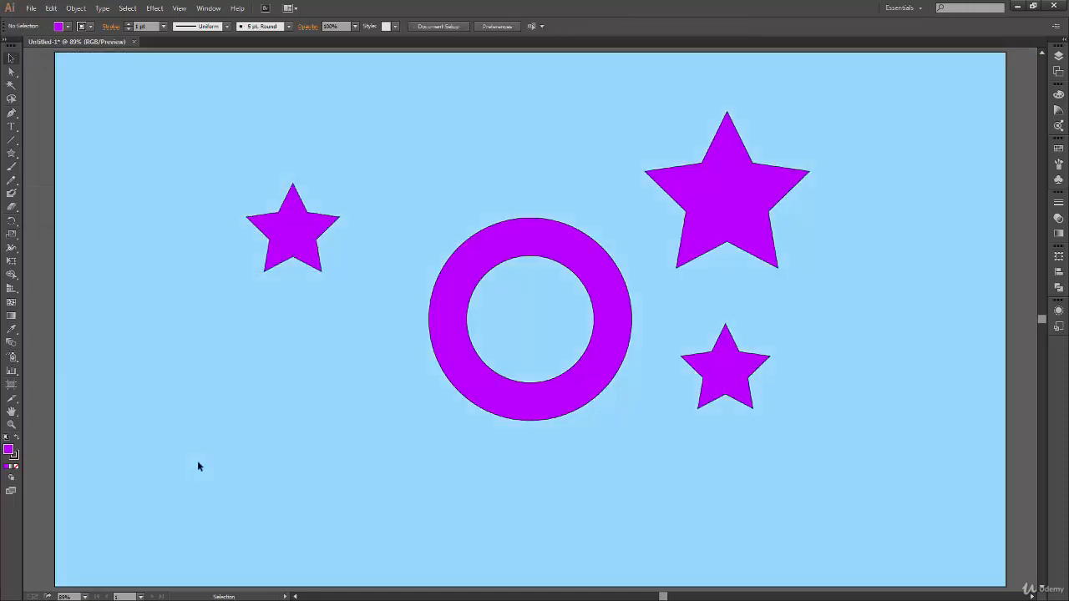
Isolate the compound path of ring and stars, and step back out to the normal artwork.
{"action": "left_click", "coordinate": [442, 321]}
{"action": "double_click", "coordinate": [480, 276]}
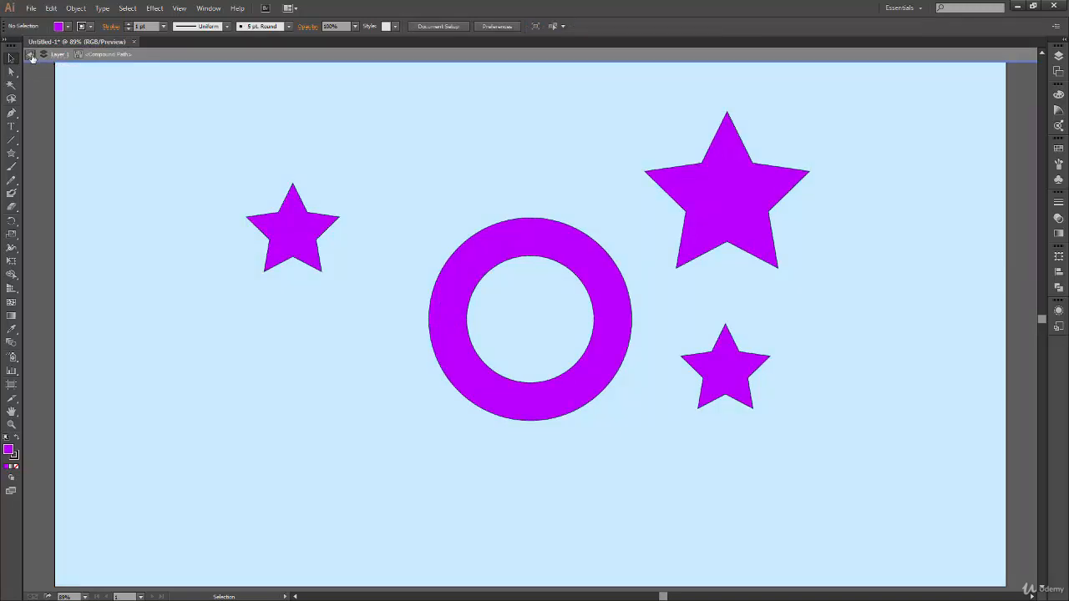
{"action": "left_click", "coordinate": [33, 55]}
{"action": "left_click", "coordinate": [33, 55]}
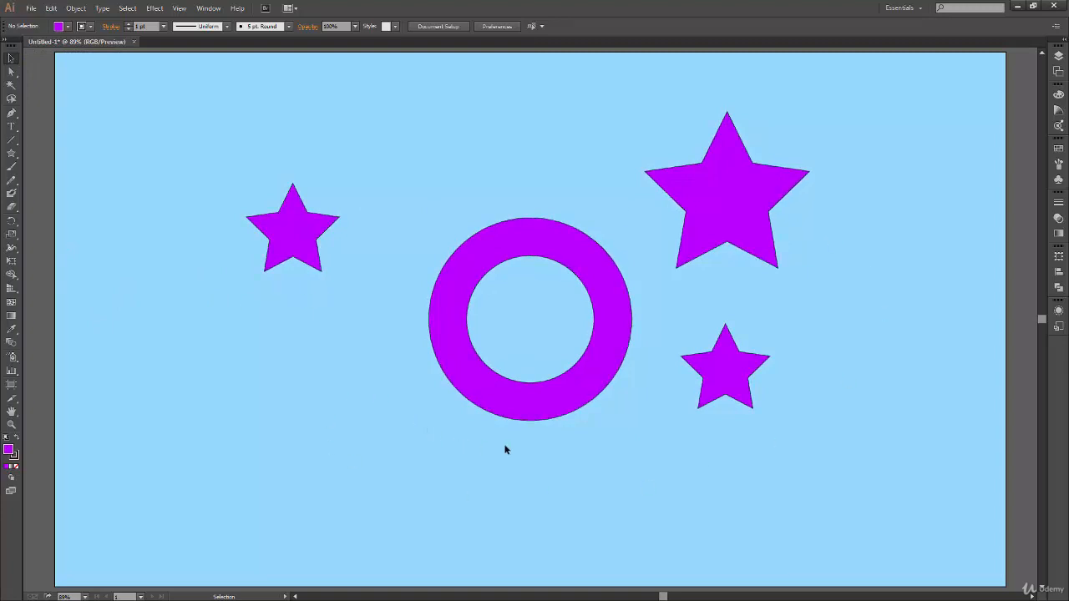
Examine how the layer list represents the compound path in and out of isolation mode, and close the list.
{"action": "left_click", "coordinate": [1058, 56]}
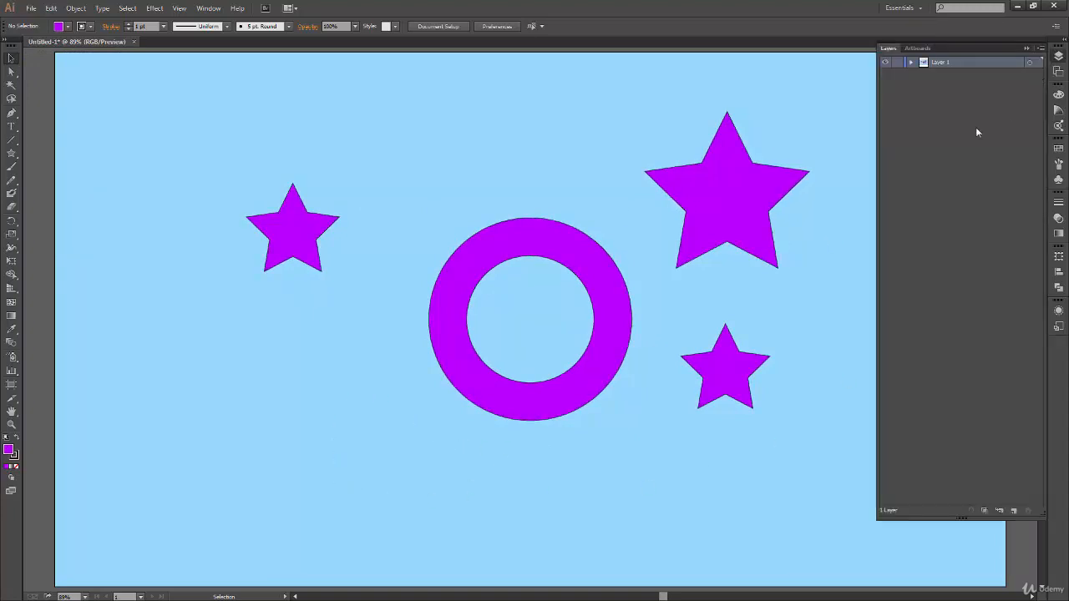
{"action": "double_click", "coordinate": [596, 377]}
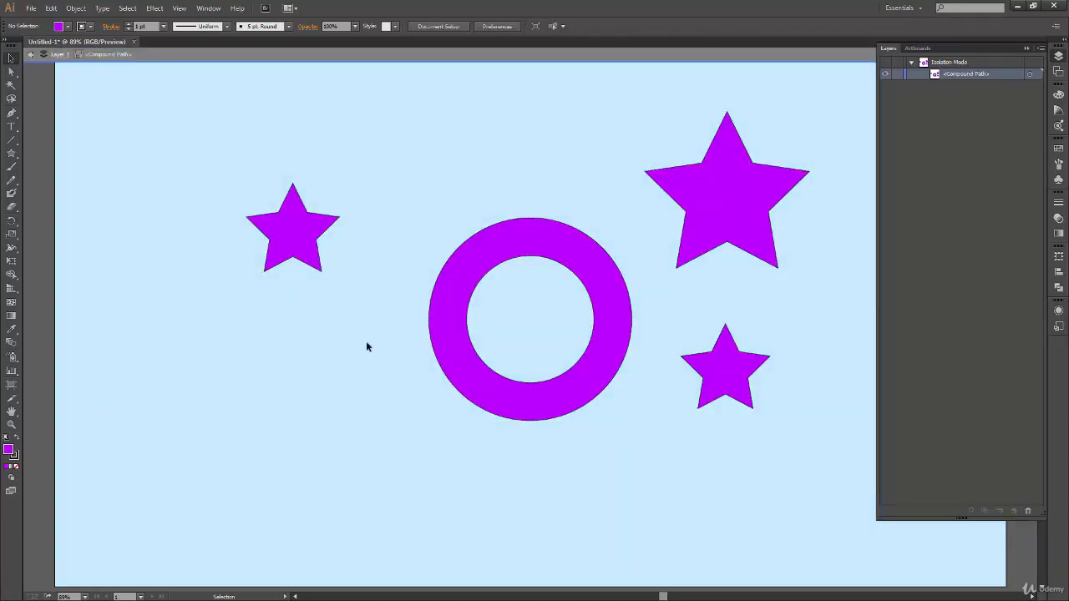
{"action": "double_click", "coordinate": [402, 540]}
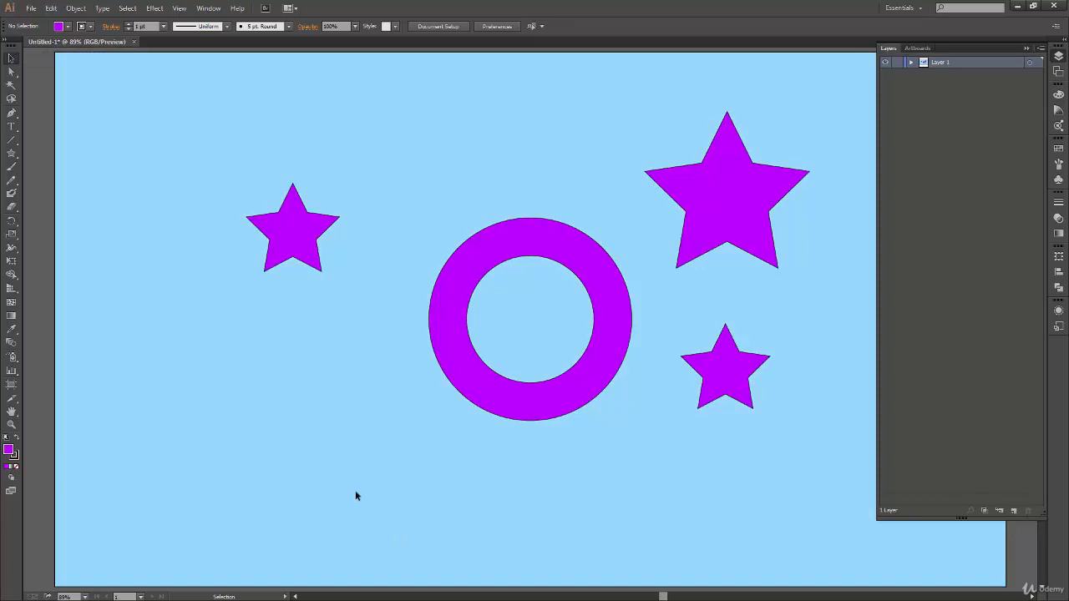
{"action": "left_click", "coordinate": [1026, 48]}
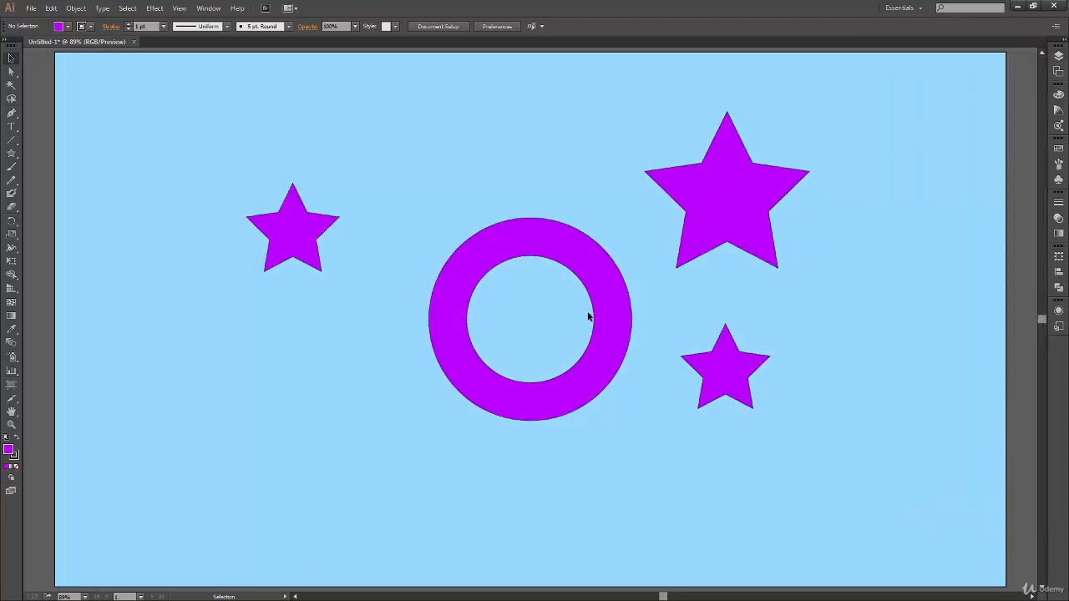
Isolate the compound path, move the large star onto the ring's centre and clear the selection.
{"action": "double_click", "coordinate": [599, 373]}
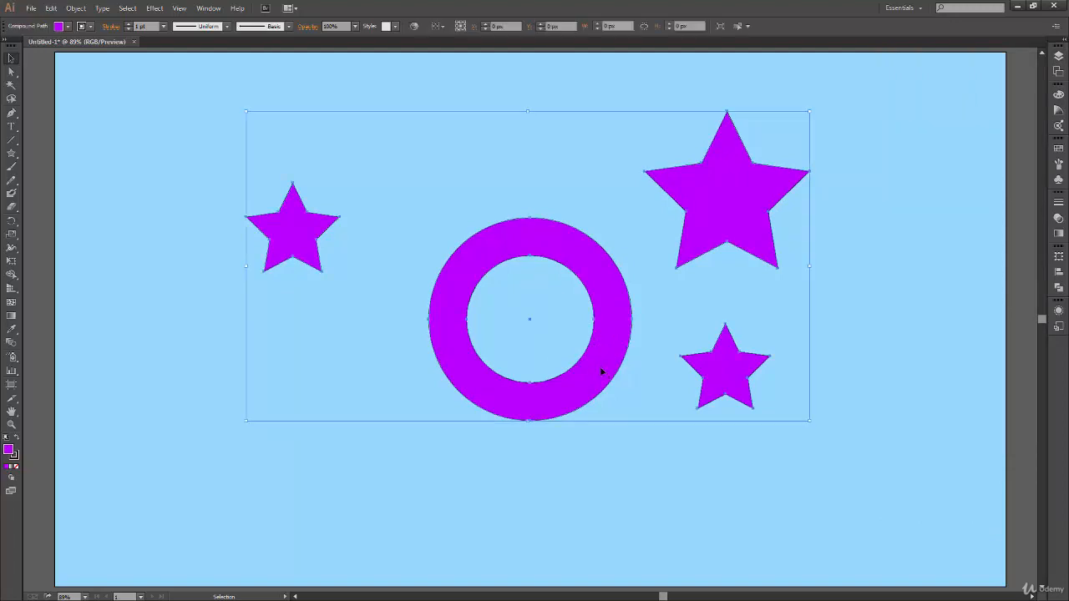
{"action": "left_click", "coordinate": [741, 222]}
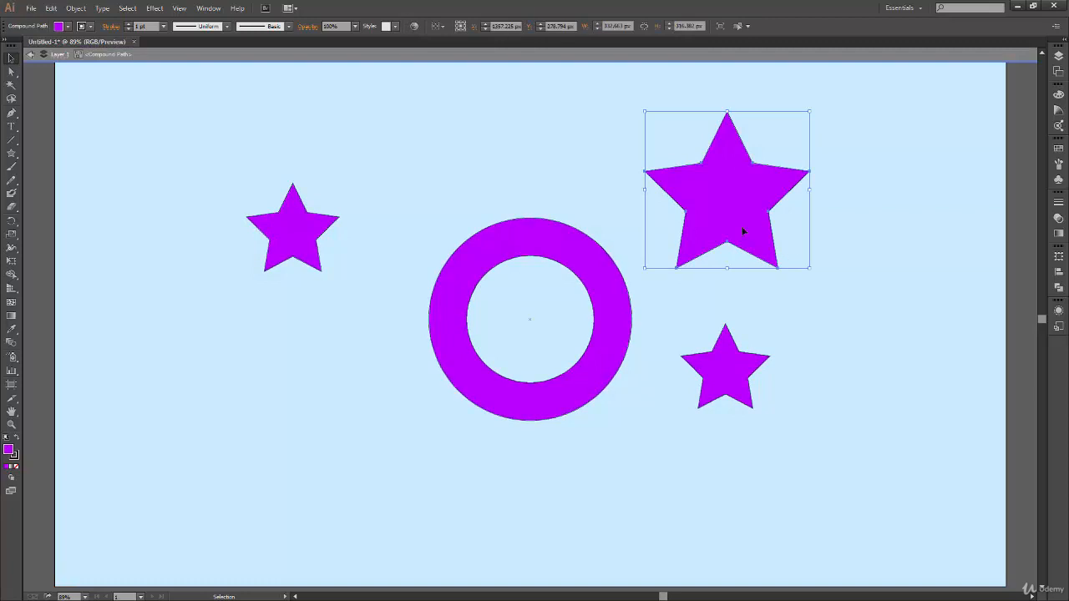
{"action": "left_click_drag", "start_coordinate": [770, 242], "coordinate": [561, 336]}
{"action": "left_click", "coordinate": [702, 291]}
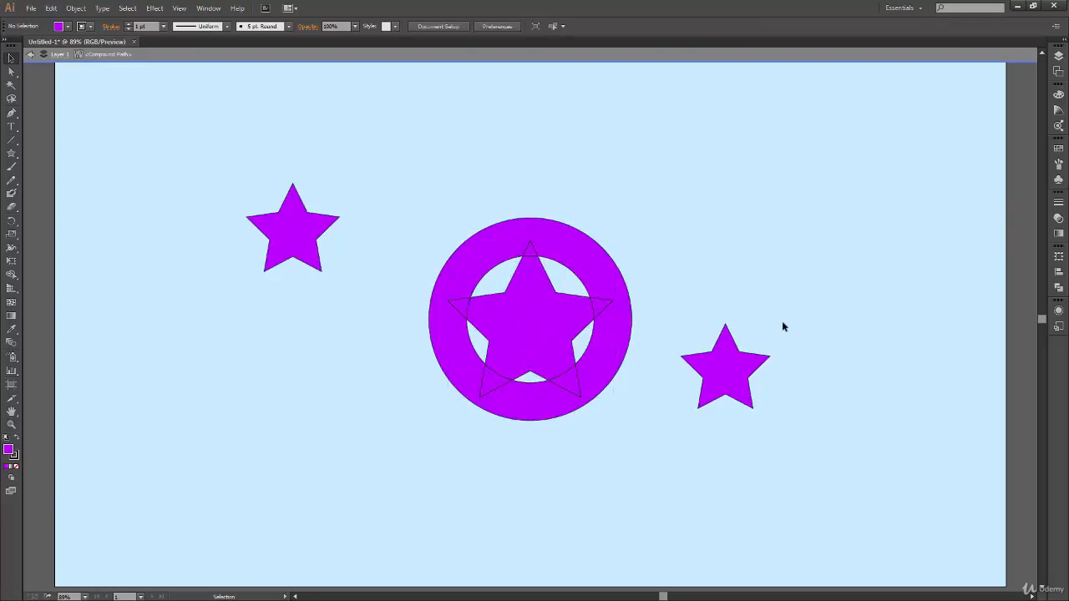
Delete the two small stars on either side of the ring from the isolated compound path.
{"action": "key", "text": "ctrl+a"}
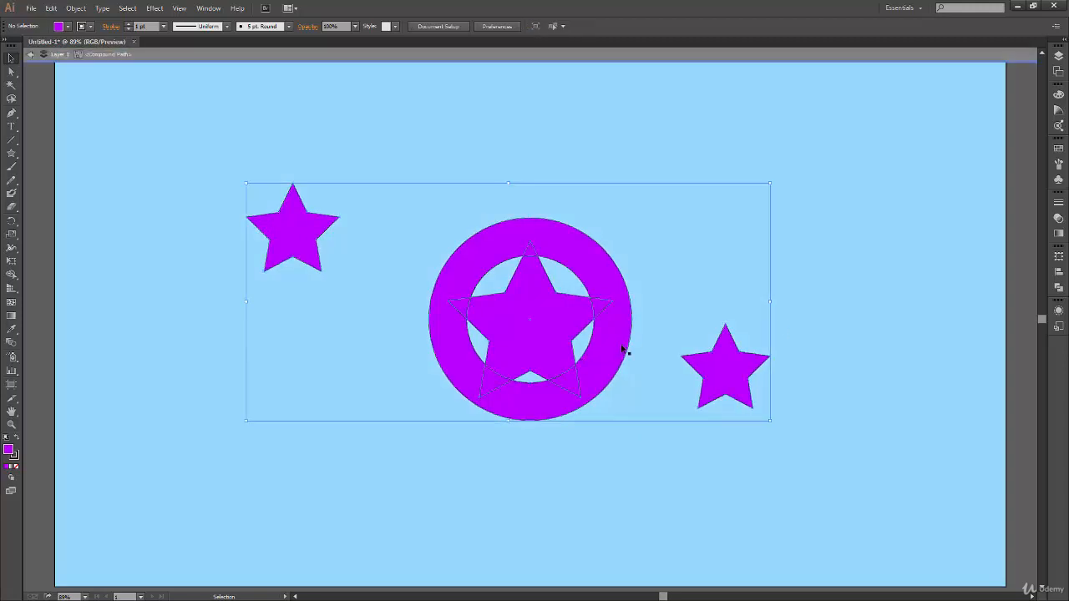
{"action": "left_click_drag", "start_coordinate": [713, 193], "coordinate": [431, 440]}
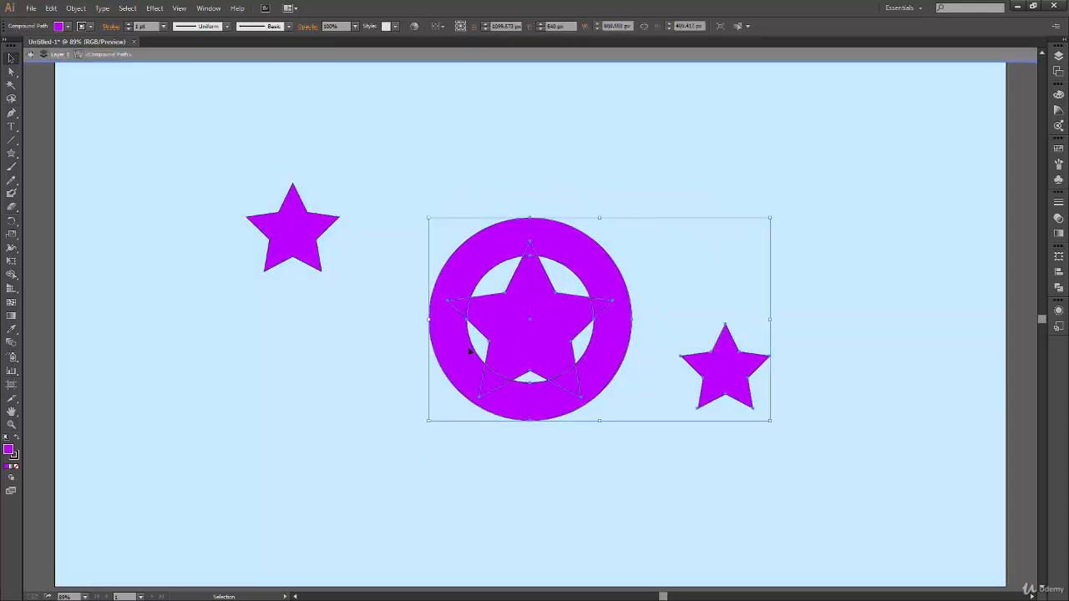
{"action": "left_click_drag", "start_coordinate": [821, 296], "coordinate": [693, 443]}
{"action": "key", "text": "Delete"}
{"action": "left_click_drag", "start_coordinate": [347, 184], "coordinate": [254, 284]}
{"action": "key", "text": "Delete"}
Remove the black stroke from the ring and central star of the compound path.
{"action": "left_click_drag", "start_coordinate": [702, 179], "coordinate": [541, 393]}
{"action": "left_click", "coordinate": [17, 460]}
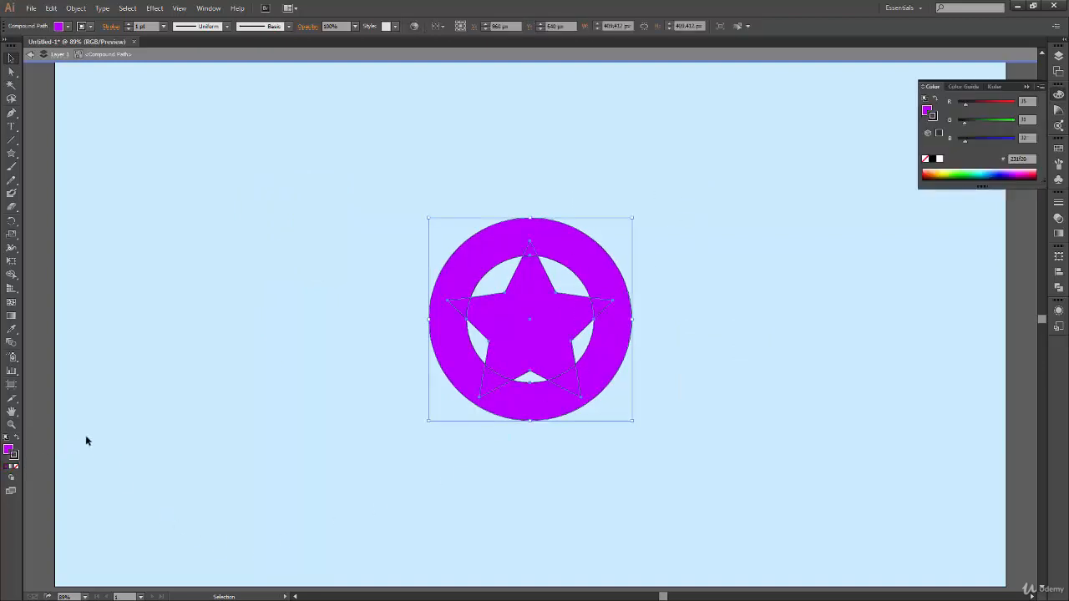
{"action": "left_click", "coordinate": [20, 467]}
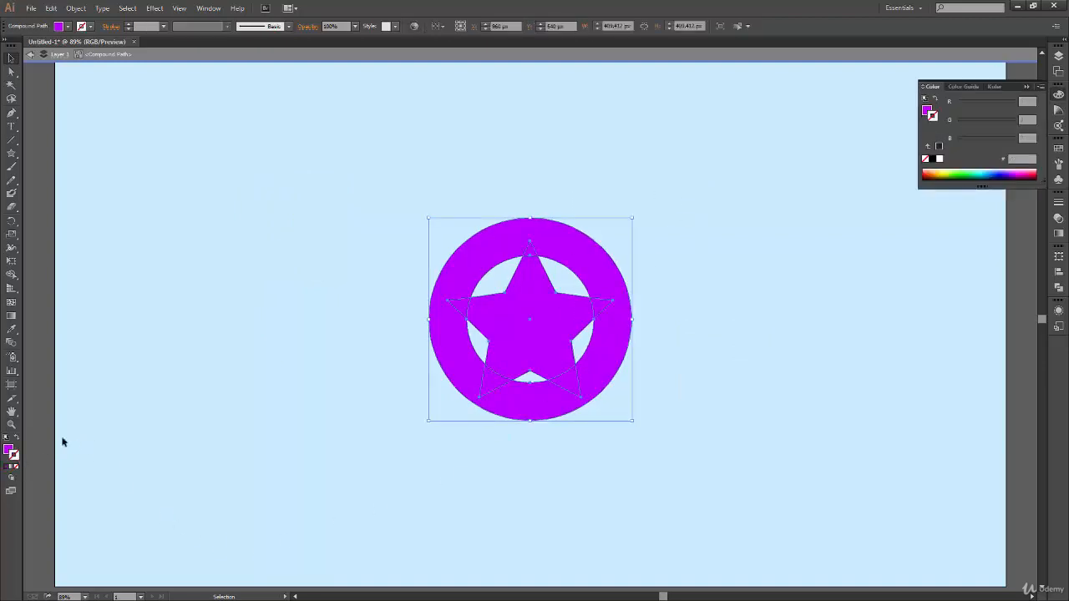
Move the central star slightly upward inside the ring and exit isolation mode.
{"action": "left_click", "coordinate": [697, 302]}
{"action": "left_click_drag", "start_coordinate": [565, 342], "coordinate": [565, 332]}
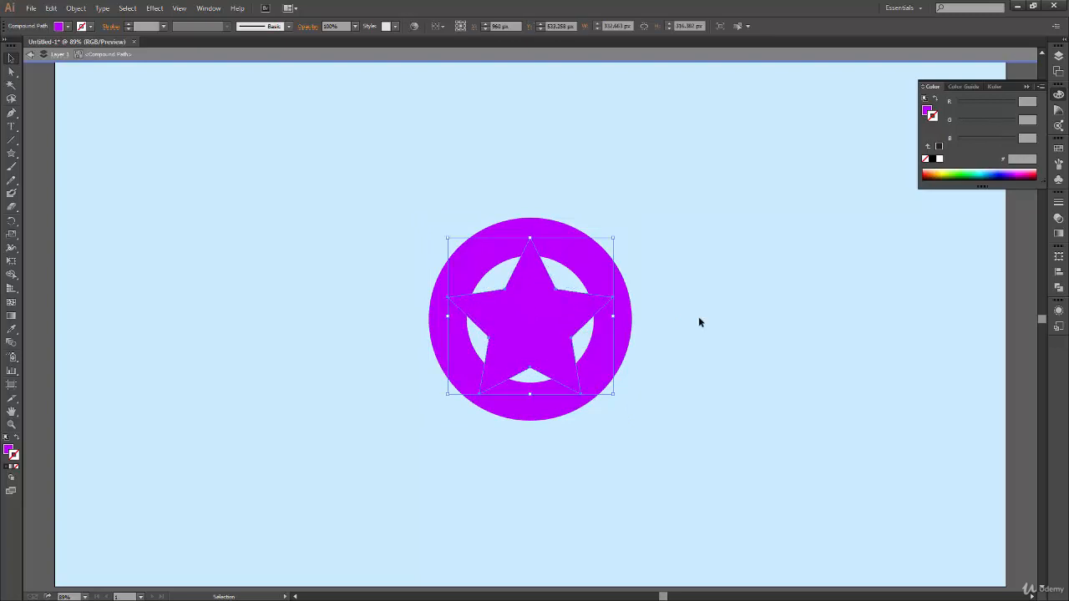
{"action": "left_click", "coordinate": [698, 318]}
{"action": "double_click", "coordinate": [667, 386]}
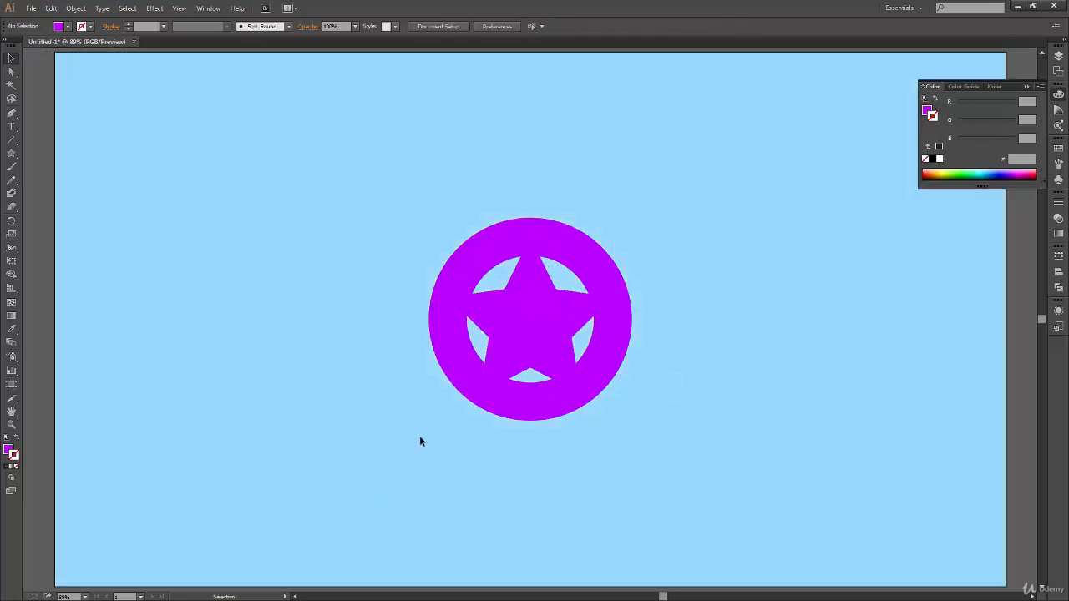
Change the background rectangle's fill to dark blue, #0073a5.
{"action": "left_click", "coordinate": [680, 374]}
{"action": "double_click", "coordinate": [13, 455]}
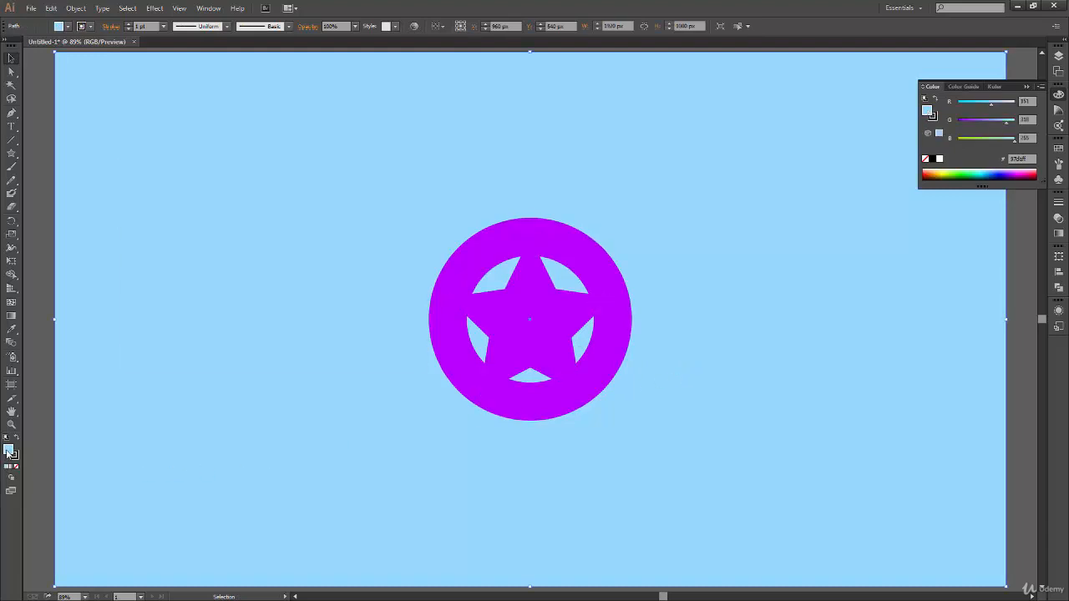
{"action": "left_click", "coordinate": [267, 248]}
{"action": "key", "text": "Return"}
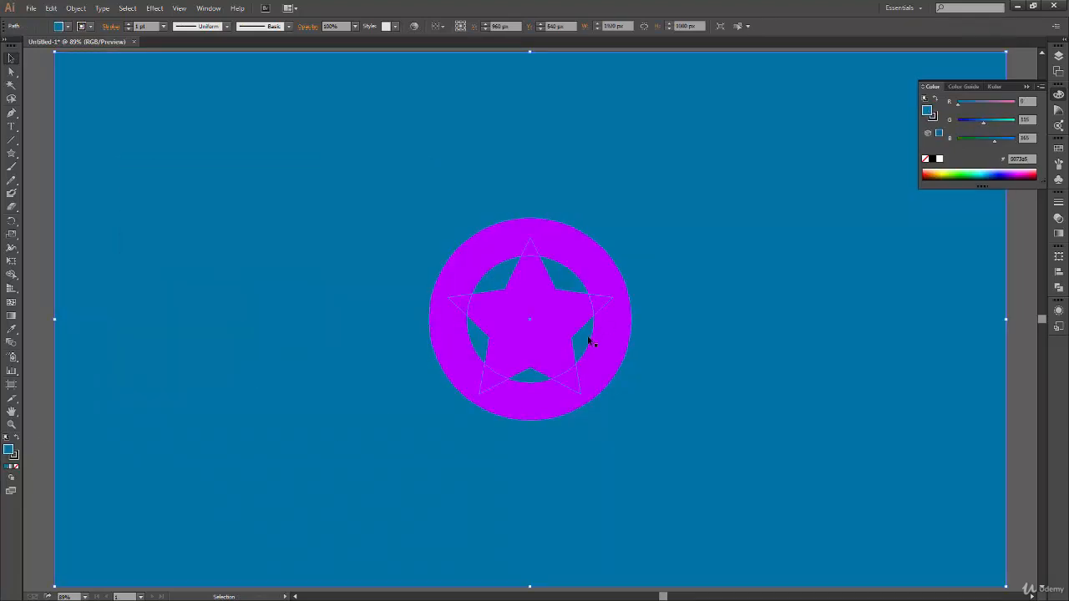
Recolour the background rectangle bright green, #70ff00, and undo the background colour changes.
{"action": "double_click", "coordinate": [9, 450]}
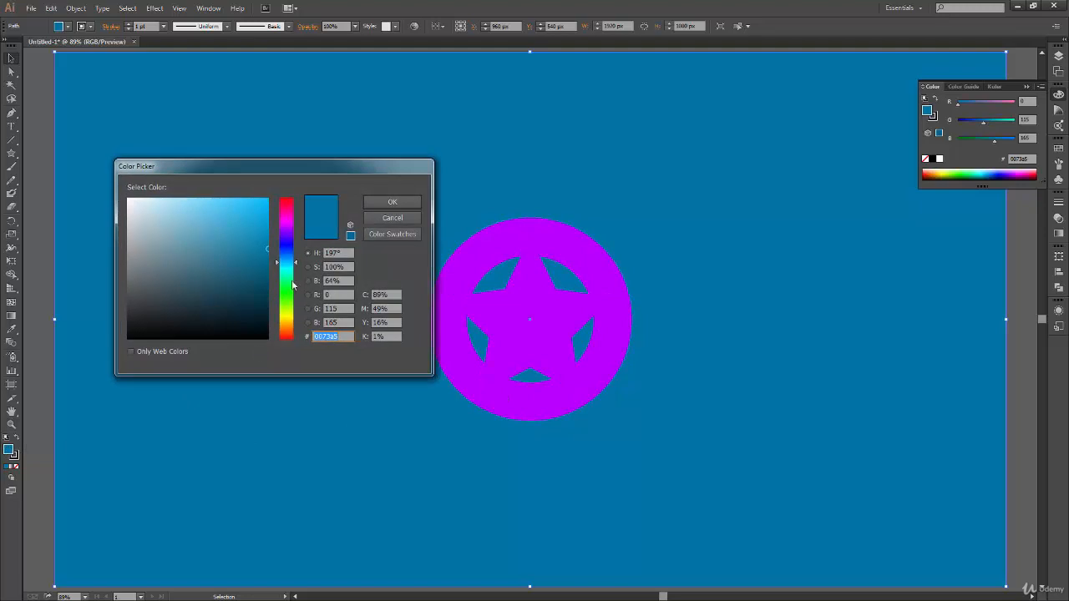
{"action": "left_click", "coordinate": [291, 302]}
{"action": "left_click_drag", "start_coordinate": [264, 225], "coordinate": [268, 198]}
{"action": "left_click", "coordinate": [392, 203]}
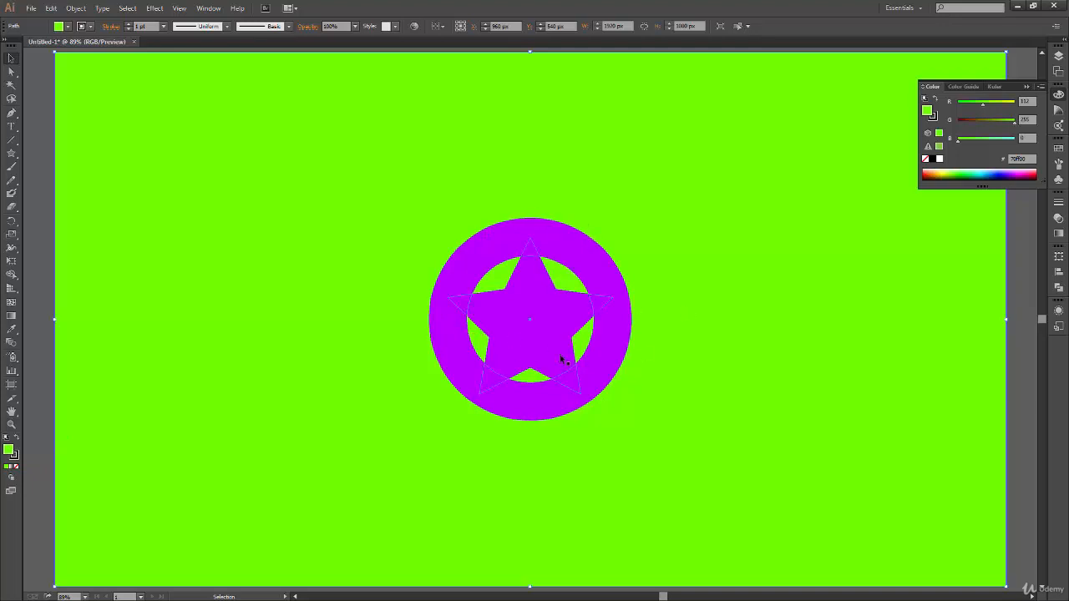
{"action": "key", "text": "ctrl+z"}
{"action": "key", "text": "ctrl+z"}
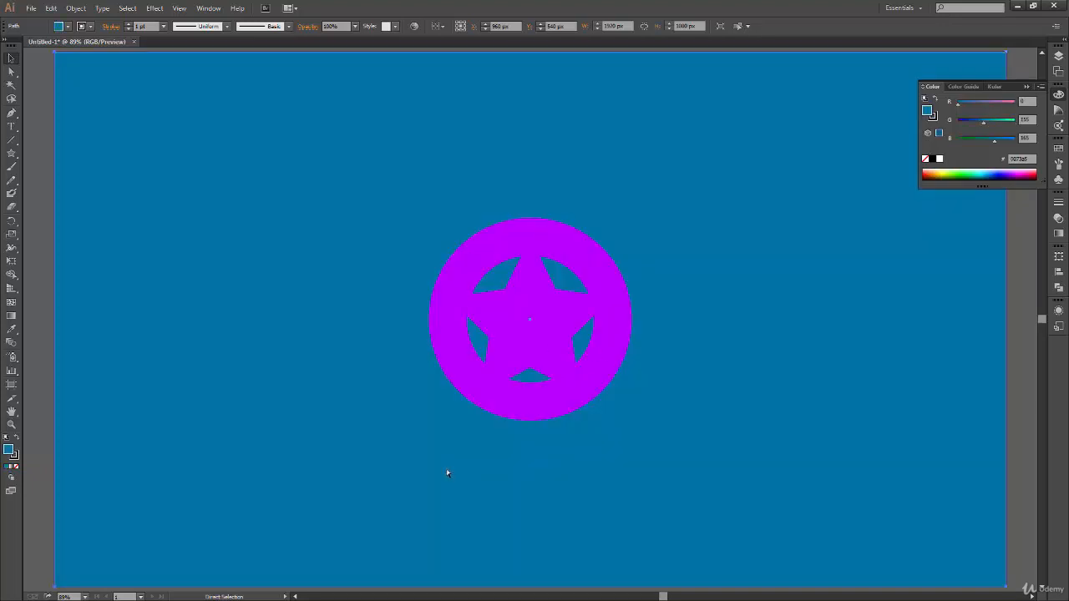
Isolate the compound path, step back out to the normal artwork and select the whole compound path.
{"action": "double_click", "coordinate": [460, 398]}
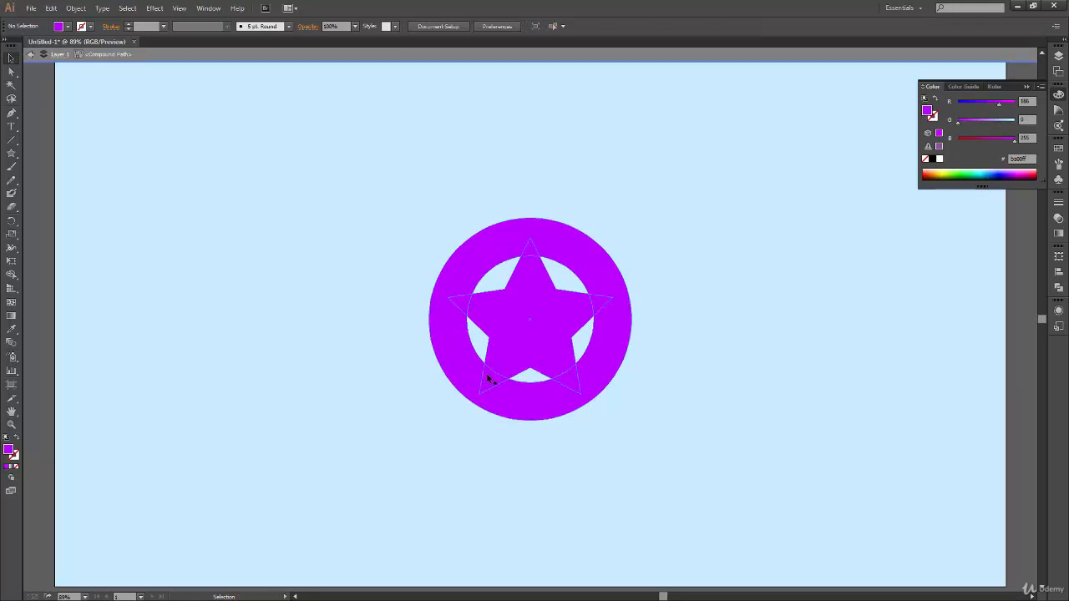
{"action": "double_click", "coordinate": [223, 472]}
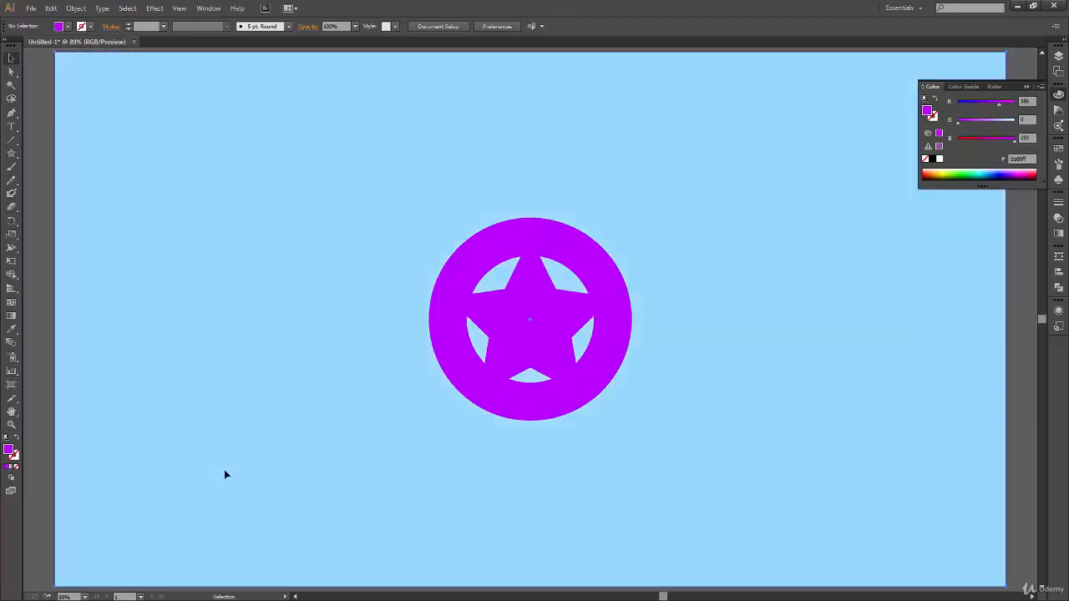
{"action": "left_click", "coordinate": [561, 378]}
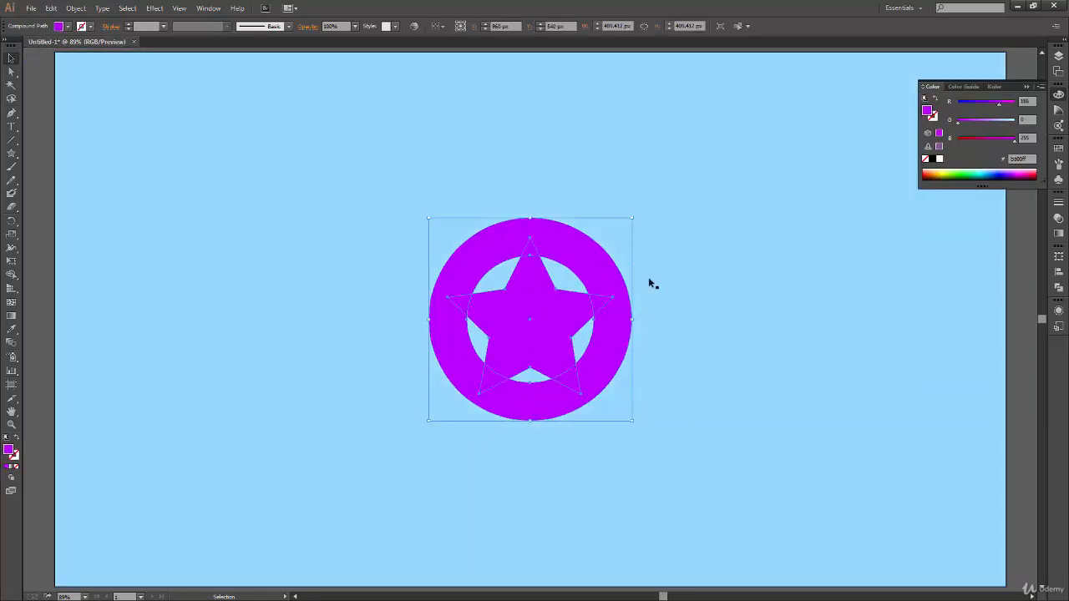
{"action": "left_click", "coordinate": [782, 353]}
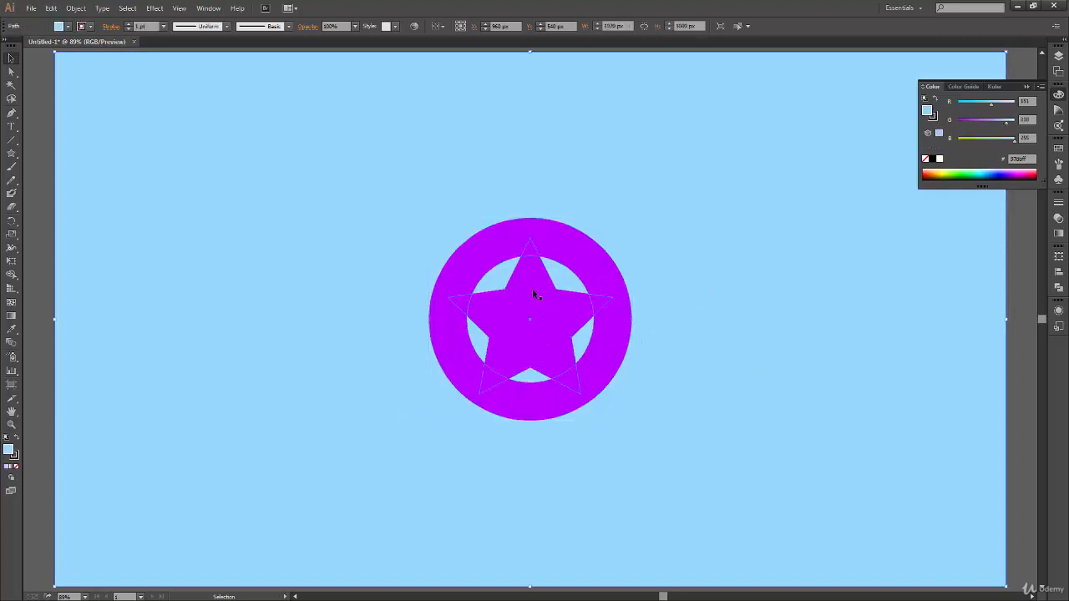
{"action": "left_click", "coordinate": [615, 346]}
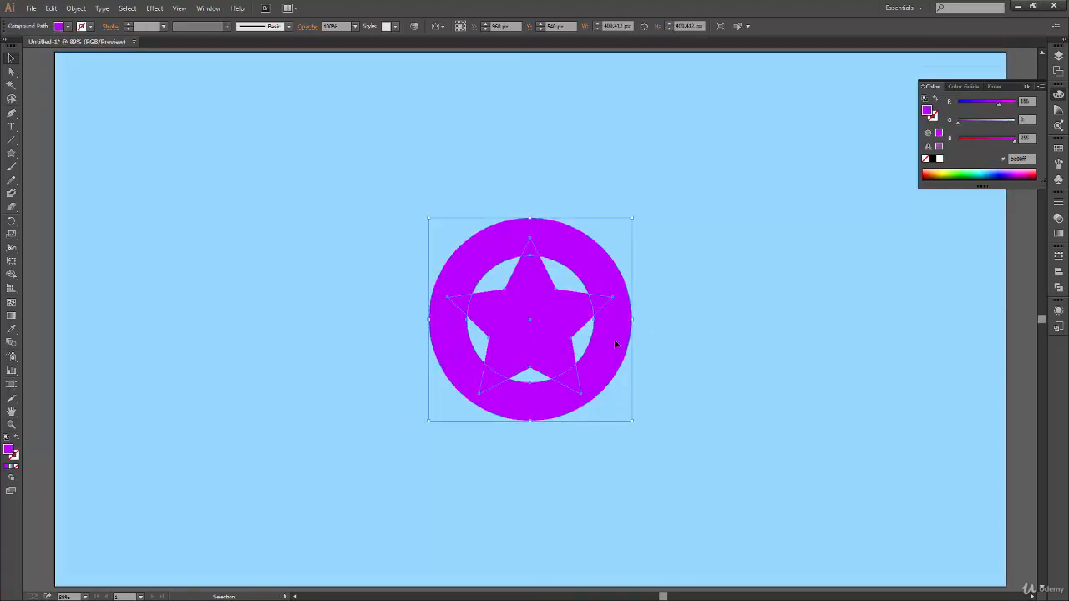
Try moving the whole compound path around the artboard, and undo every move.
{"action": "left_click_drag", "start_coordinate": [616, 344], "coordinate": [829, 414]}
{"action": "left_click_drag", "start_coordinate": [750, 435], "coordinate": [556, 435]}
{"action": "key", "text": "ctrl+z"}
{"action": "key", "text": "ctrl+z"}
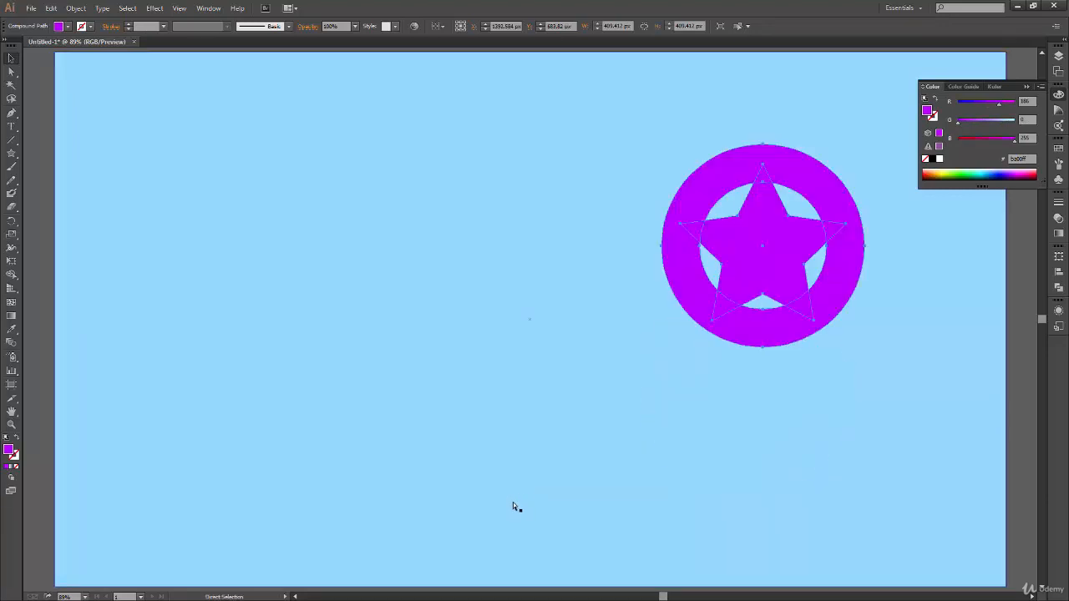
{"action": "key", "text": "ctrl+z"}
{"action": "key", "text": "ctrl+z"}
{"action": "key", "text": "ctrl+z"}
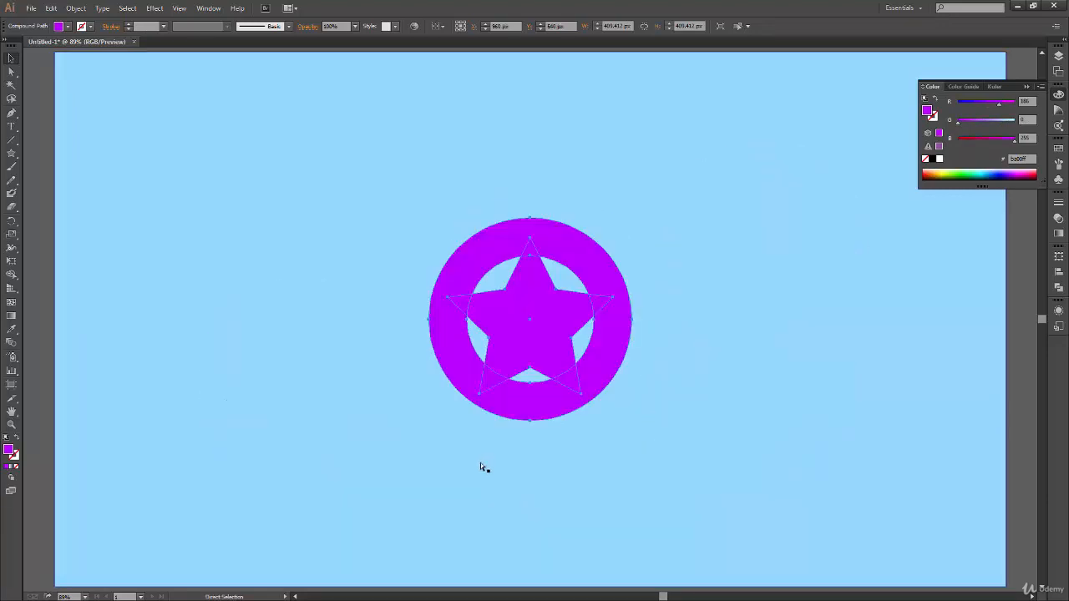
{"action": "key", "text": "v"}
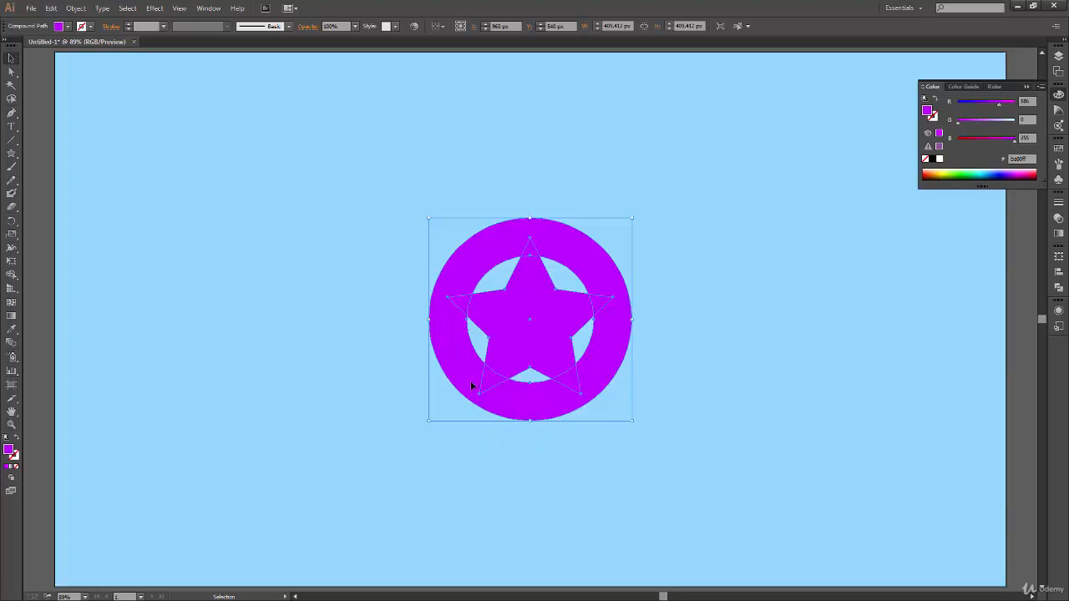
{"action": "left_click", "coordinate": [645, 345]}
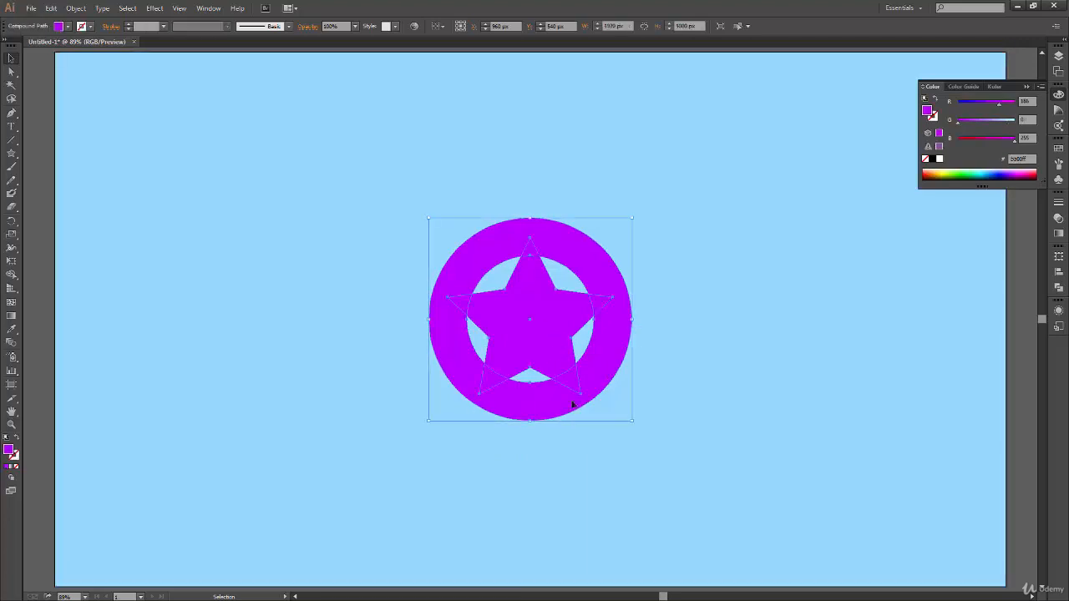
{"action": "left_click_drag", "start_coordinate": [513, 361], "coordinate": [551, 437]}
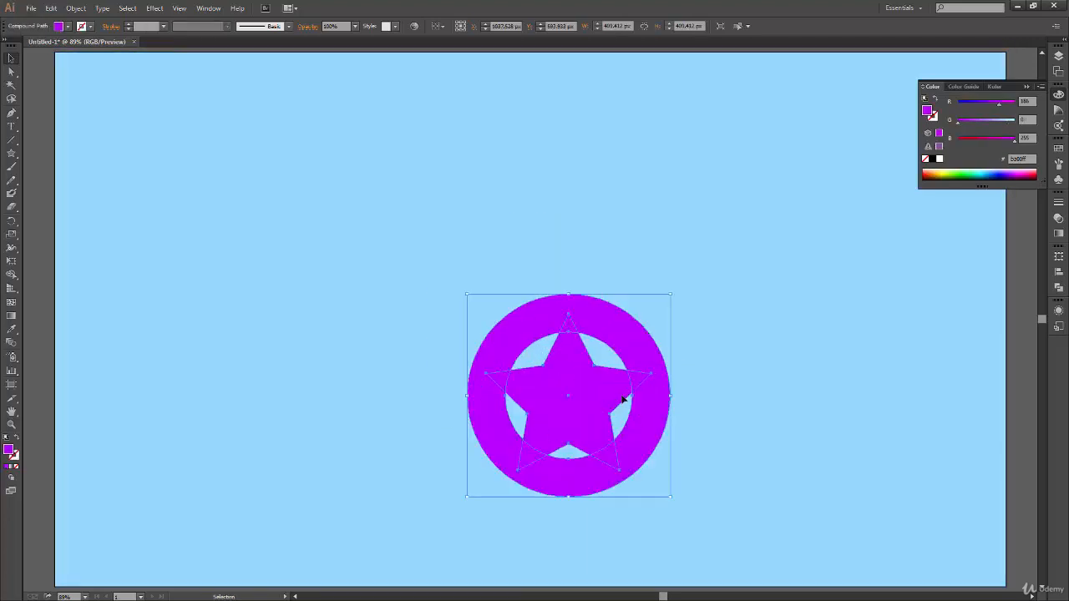
{"action": "key", "text": "ctrl+z"}
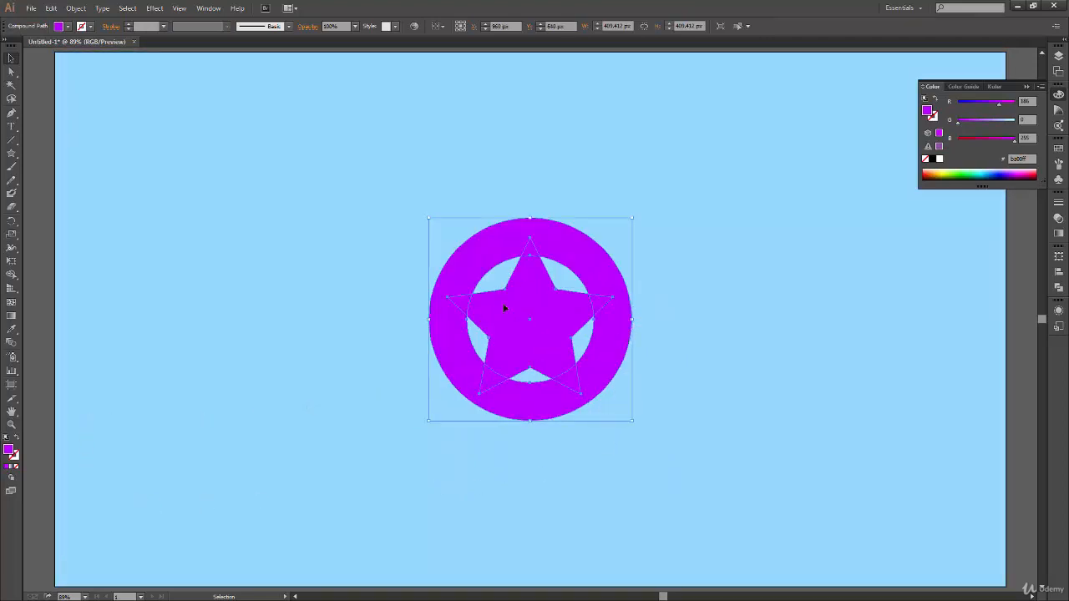
Release the compound path of ring and star into separate shapes.
{"action": "left_click", "coordinate": [76, 9]}
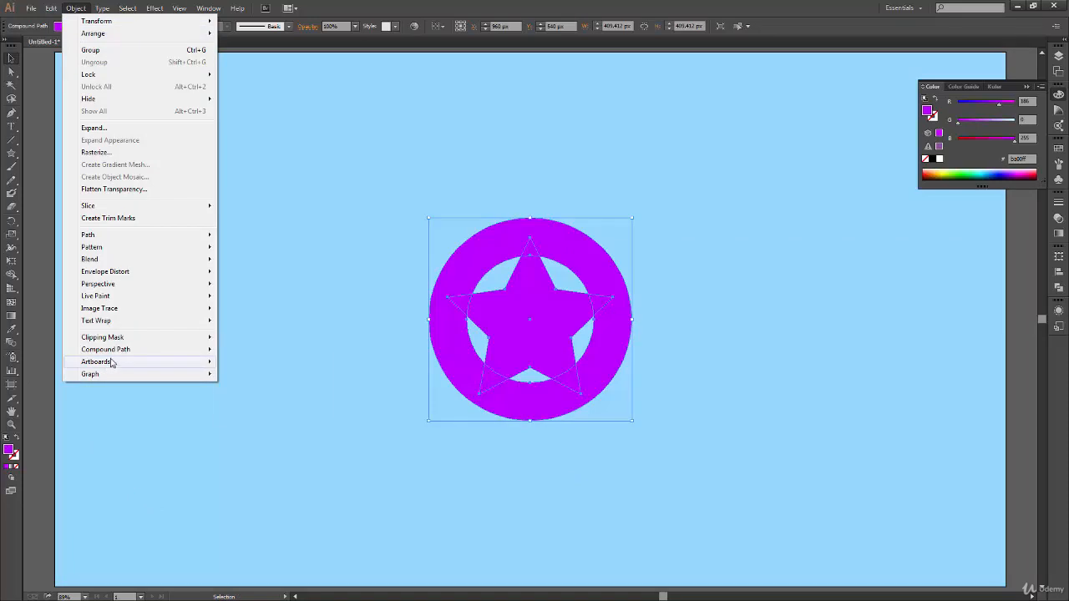
{"action": "mouse_move", "coordinate": [125, 351]}
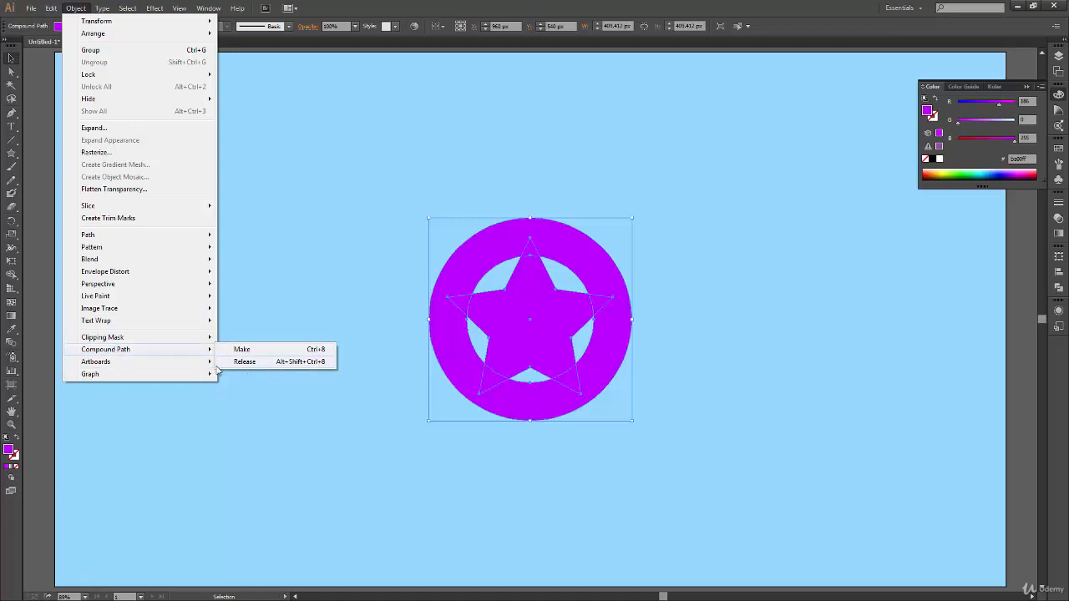
{"action": "left_click", "coordinate": [273, 361]}
Undo the accidental move of the light blue background rectangle and lock it in place.
{"action": "left_click", "coordinate": [248, 460]}
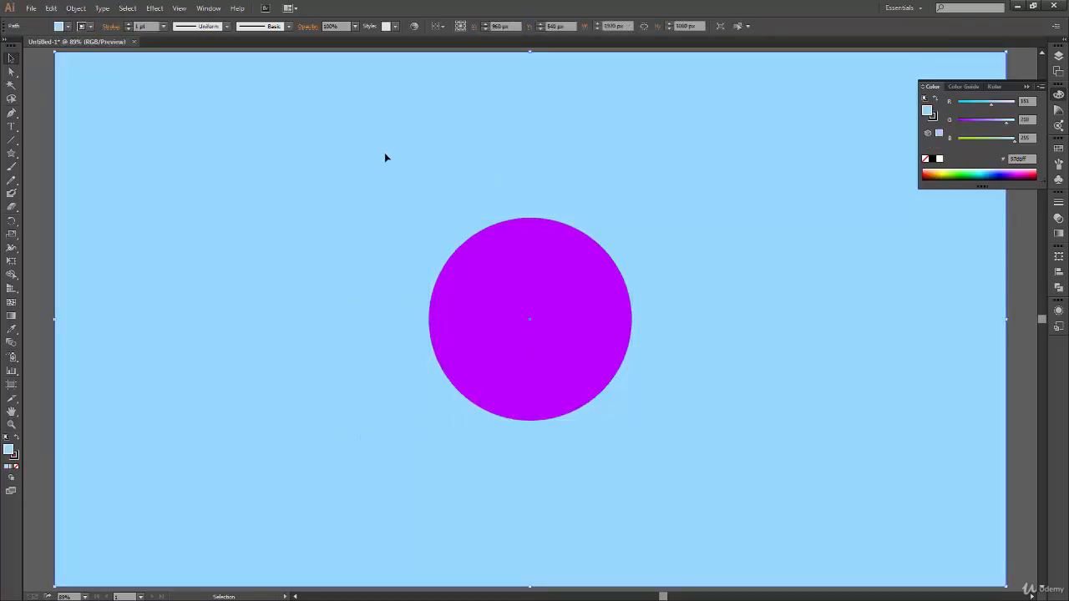
{"action": "left_click_drag", "start_coordinate": [385, 157], "coordinate": [654, 445]}
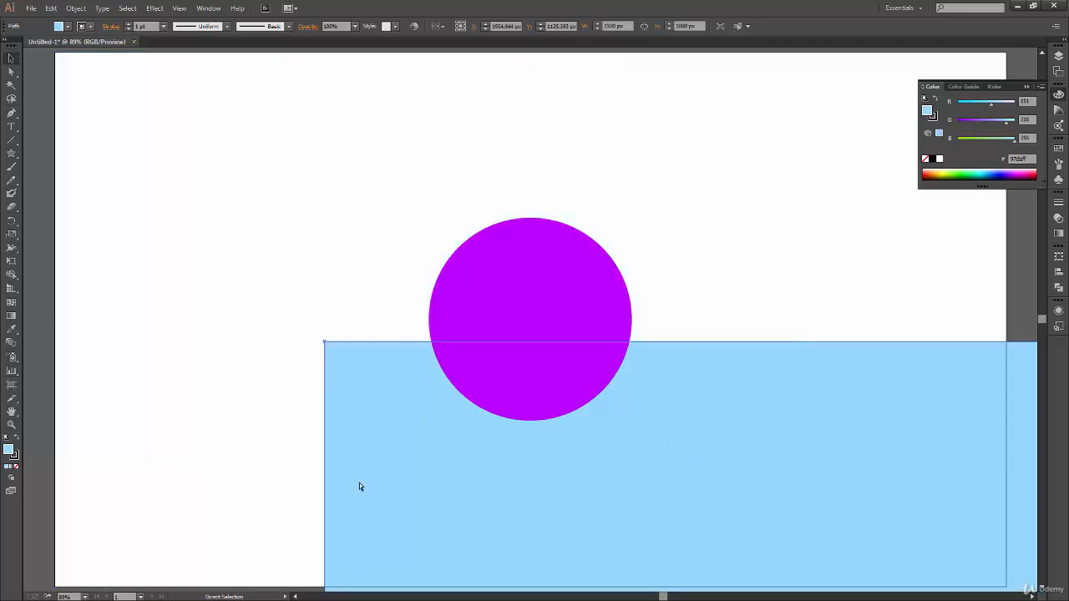
{"action": "key", "text": "ctrl+z"}
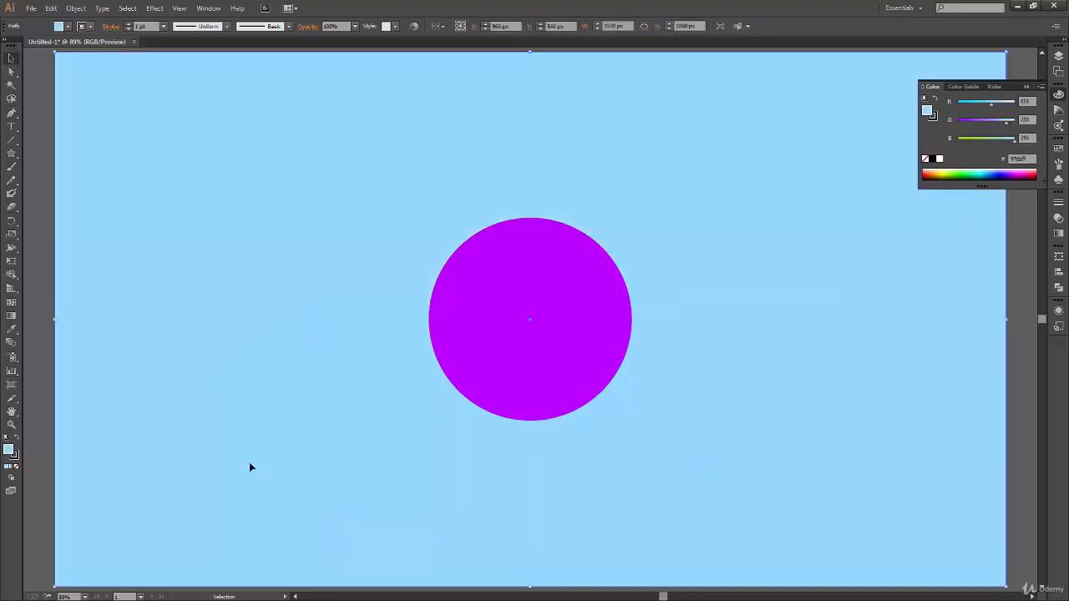
{"action": "key", "text": "ctrl+shift+a"}
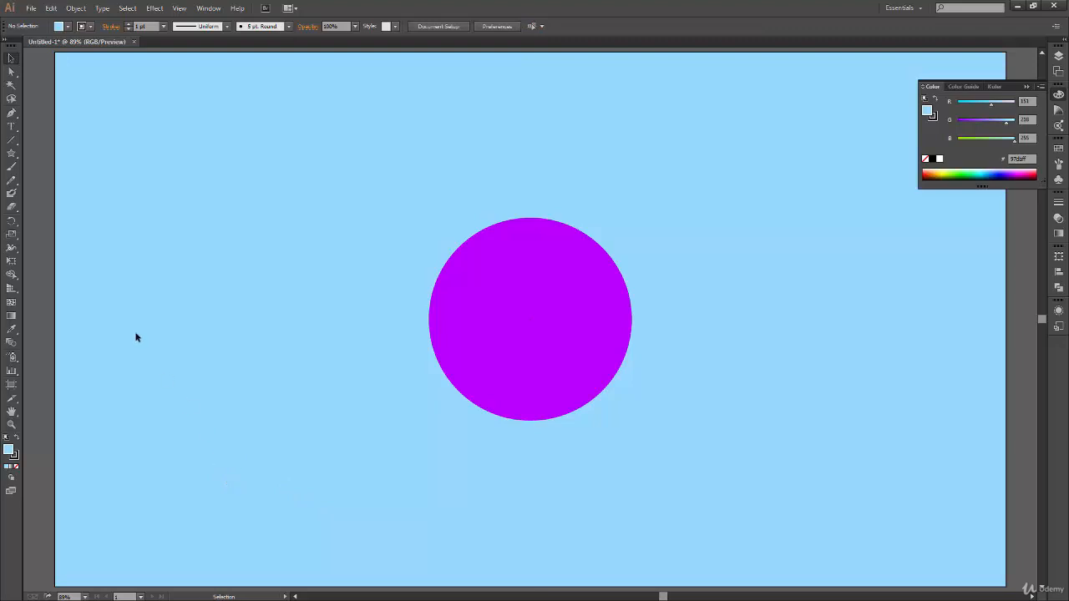
Give both circles and the star a black (#000000) stroke and clear the selection.
{"action": "left_click_drag", "start_coordinate": [384, 97], "coordinate": [585, 422]}
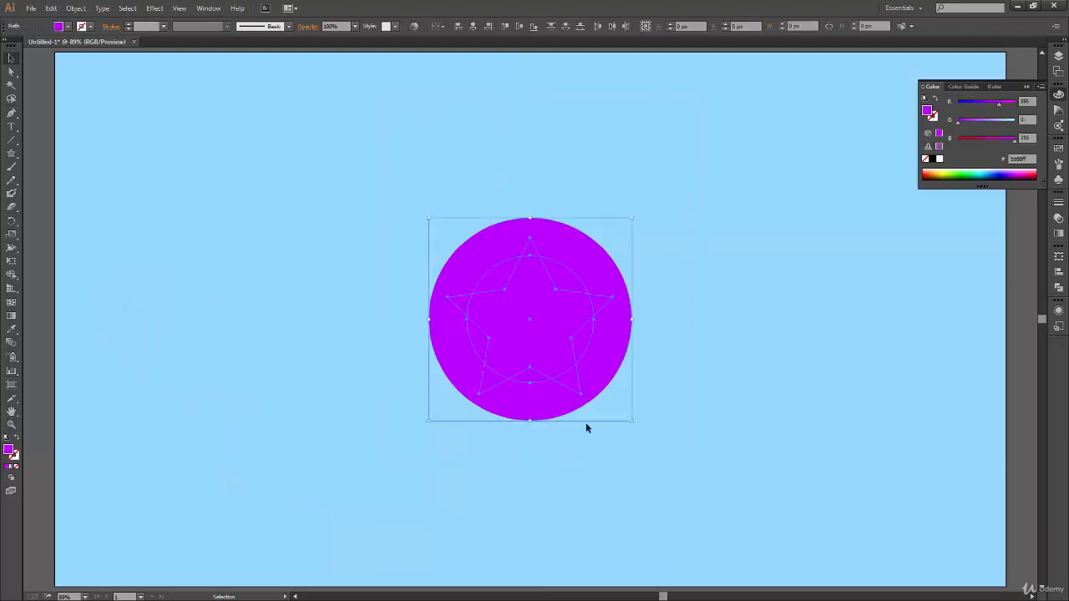
{"action": "double_click", "coordinate": [15, 457]}
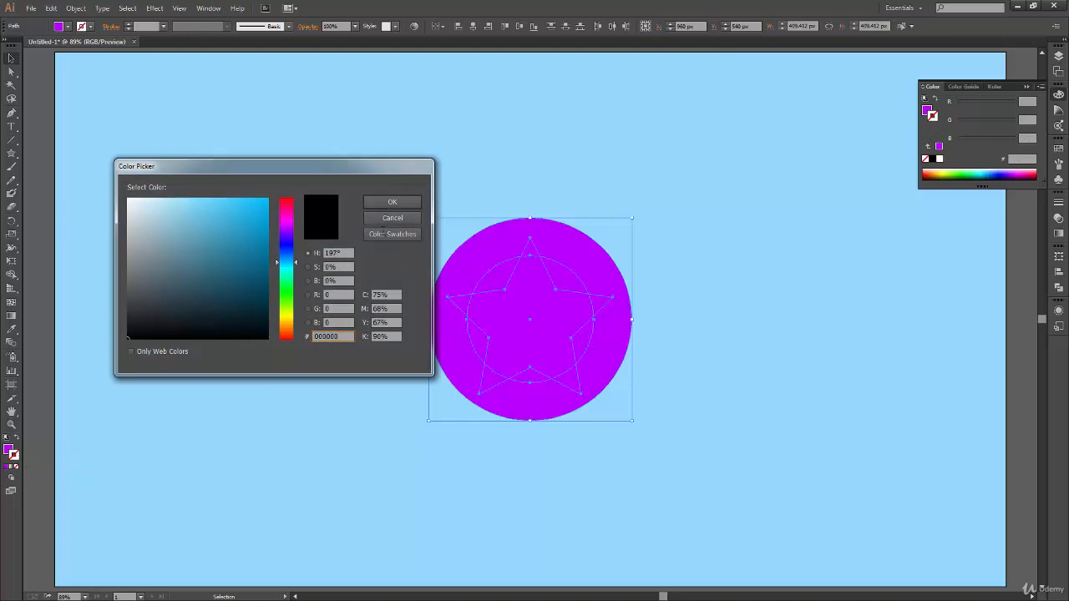
{"action": "left_click", "coordinate": [392, 201]}
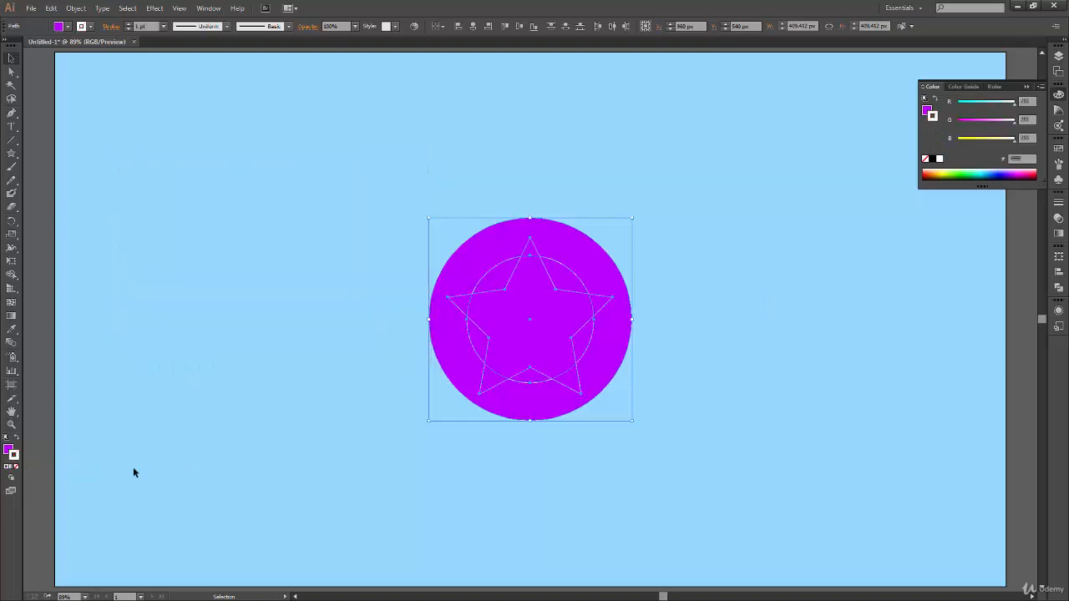
{"action": "double_click", "coordinate": [20, 455]}
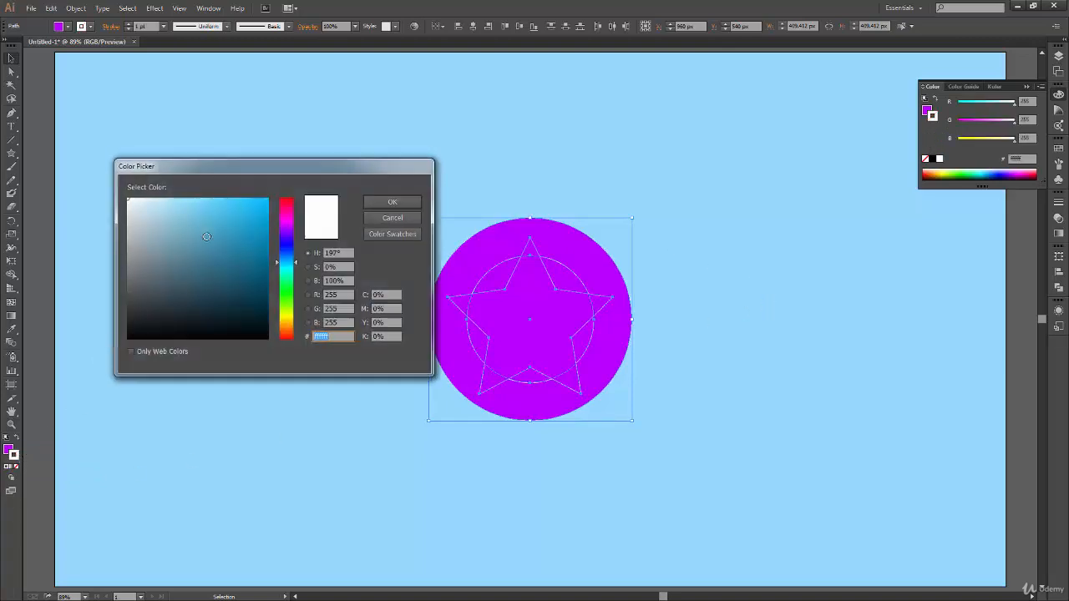
{"action": "type", "text": "000000"}
{"action": "left_click", "coordinate": [390, 203]}
{"action": "left_click", "coordinate": [699, 258]}
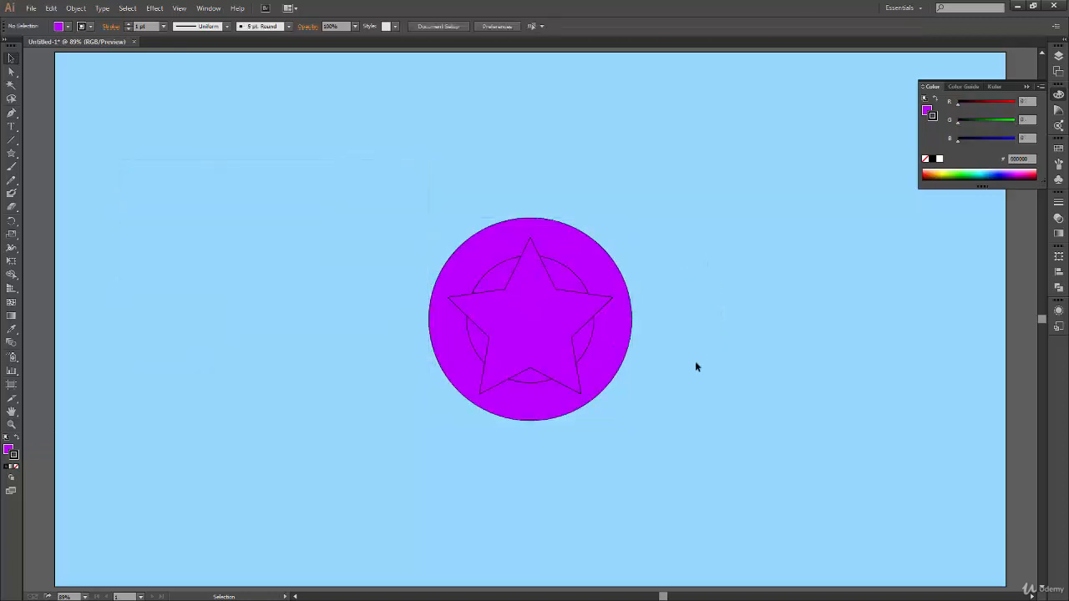
Spread the small circle, star and large circle apart across the artboard, and select all three shapes.
{"action": "left_click_drag", "start_coordinate": [547, 341], "coordinate": [799, 338]}
{"action": "left_click_drag", "start_coordinate": [527, 384], "coordinate": [411, 166]}
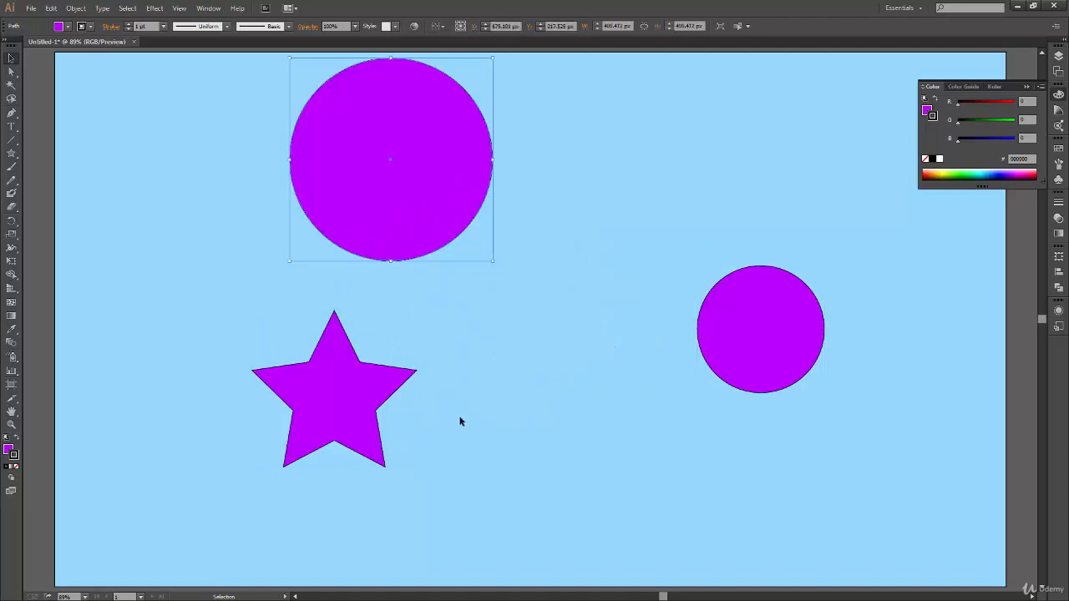
{"action": "key", "text": "a"}
{"action": "key", "text": "ctrl+a"}
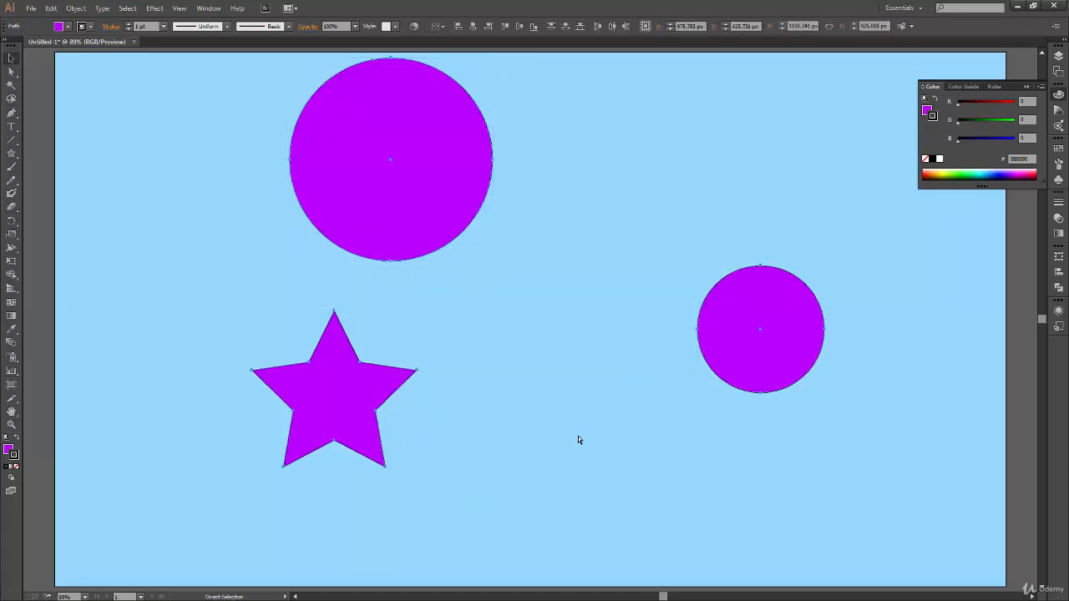
Undo the spreading moves so the two circles and the star are stacked concentrically again.
{"action": "key", "text": "ctrl+z"}
{"action": "key", "text": "ctrl+z"}
{"action": "key", "text": "ctrl+z"}
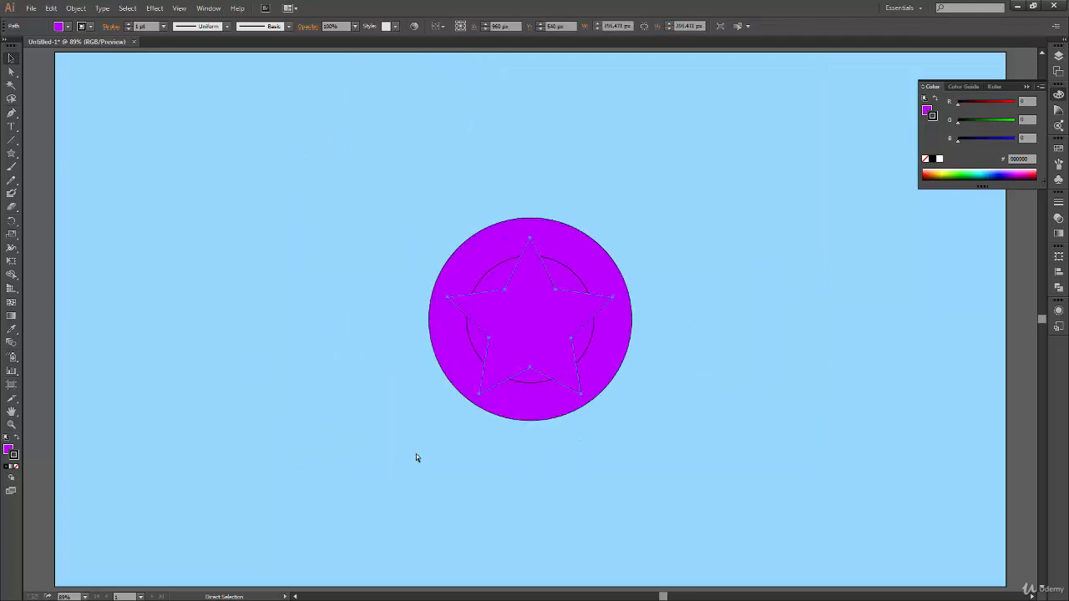
Move the star and the small circle off the large circle to opposite sides, and undo both moves.
{"action": "key", "text": "v"}
{"action": "left_click_drag", "start_coordinate": [549, 329], "coordinate": [759, 365]}
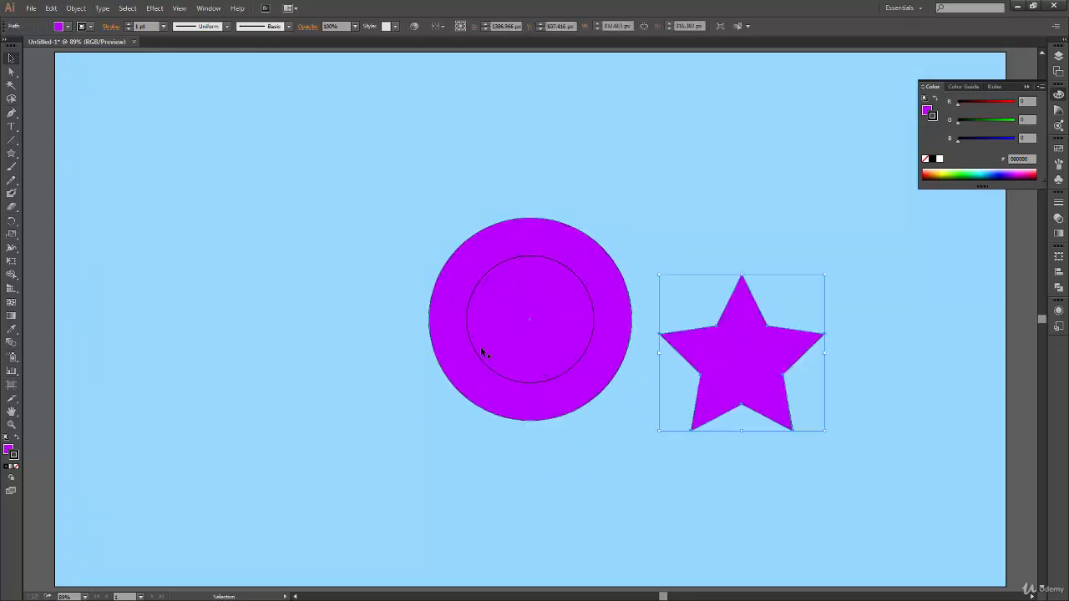
{"action": "left_click_drag", "start_coordinate": [510, 365], "coordinate": [311, 472]}
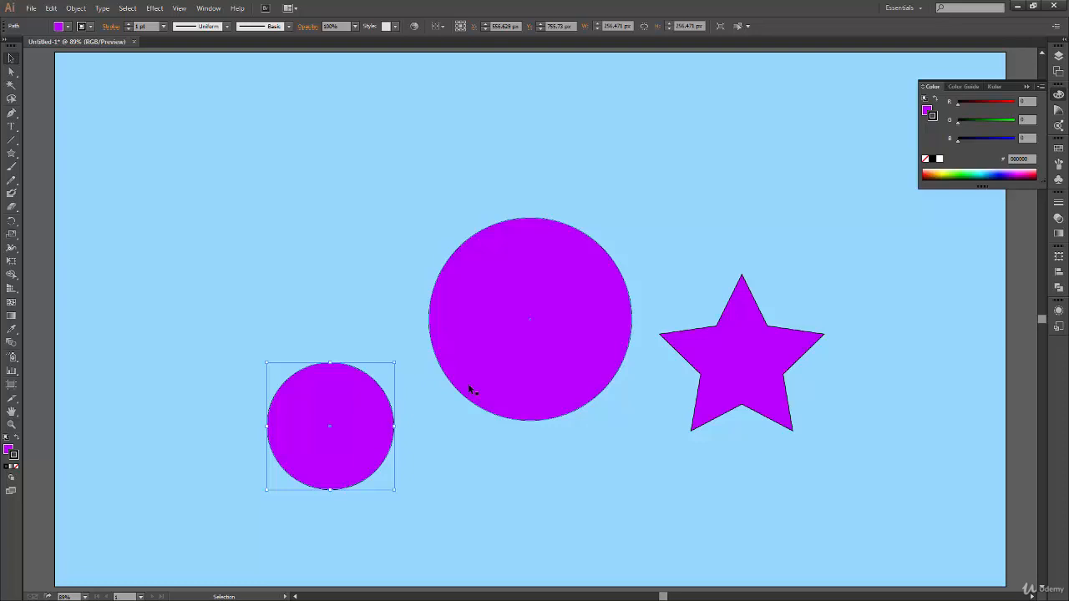
{"action": "key", "text": "ctrl+z"}
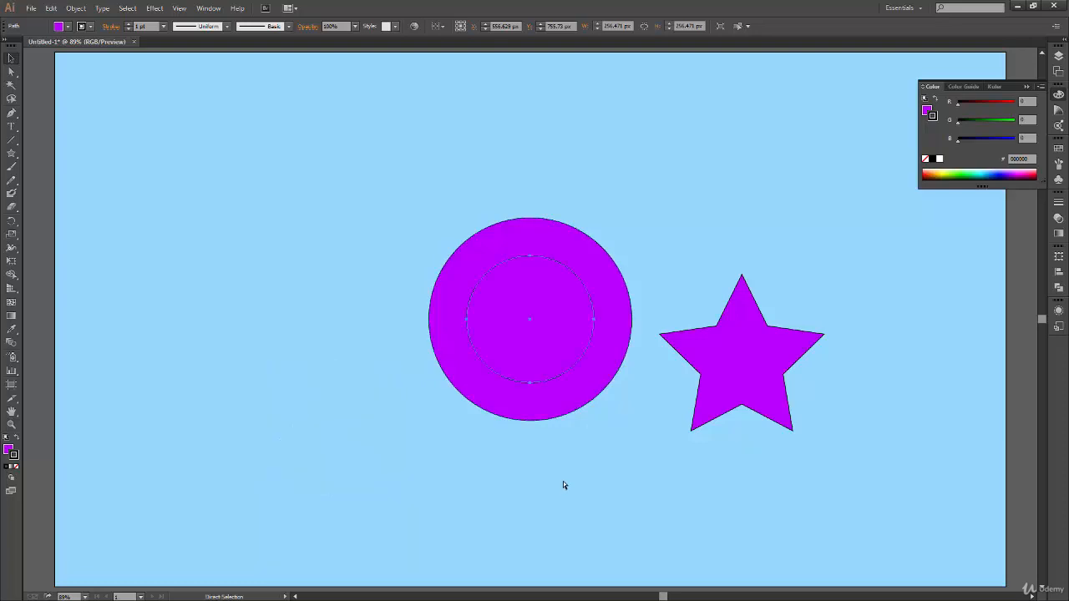
{"action": "key", "text": "ctrl+z"}
Try removing a shape from the stacked circles and star, undo the change, and clear the selection.
{"action": "left_click", "coordinate": [571, 498]}
{"action": "left_click_drag", "start_coordinate": [695, 200], "coordinate": [396, 471]}
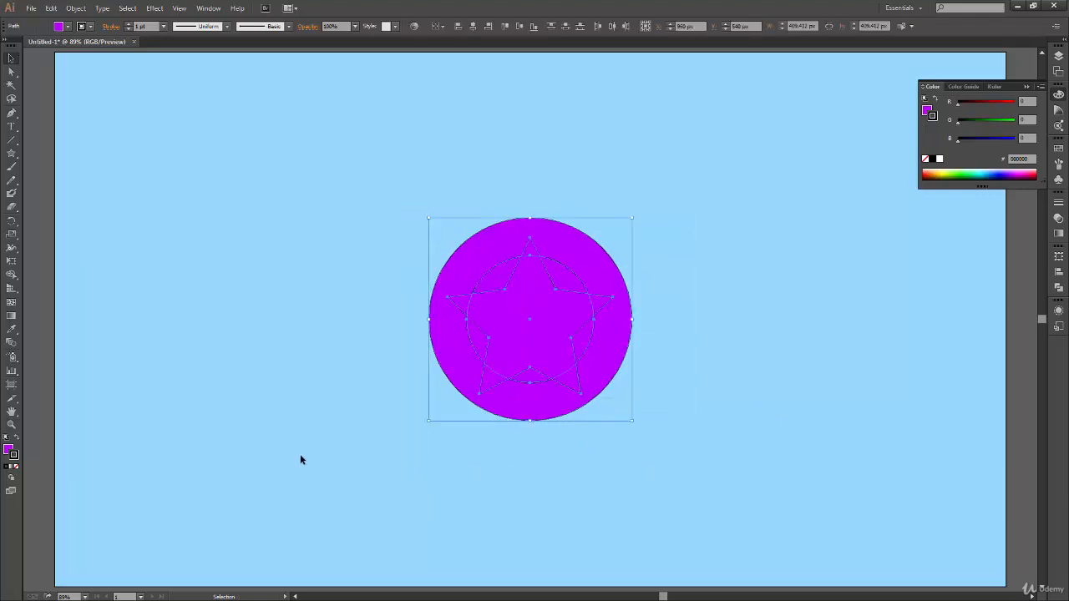
{"action": "left_click", "coordinate": [650, 358]}
{"action": "left_click", "coordinate": [554, 378]}
{"action": "key", "text": "Delete"}
{"action": "left_click_drag", "start_coordinate": [653, 341], "coordinate": [515, 367]}
{"action": "key", "text": "ctrl+z"}
{"action": "left_click", "coordinate": [532, 472]}
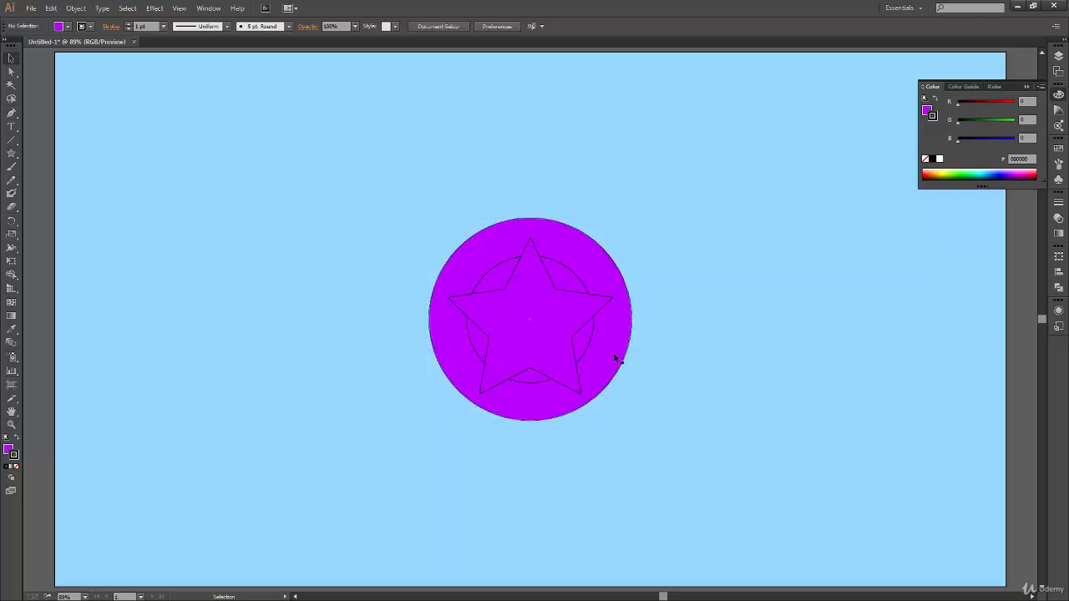
Make a compound path from the two circles and the star, and clear the selection.
{"action": "left_click_drag", "start_coordinate": [728, 186], "coordinate": [380, 524]}
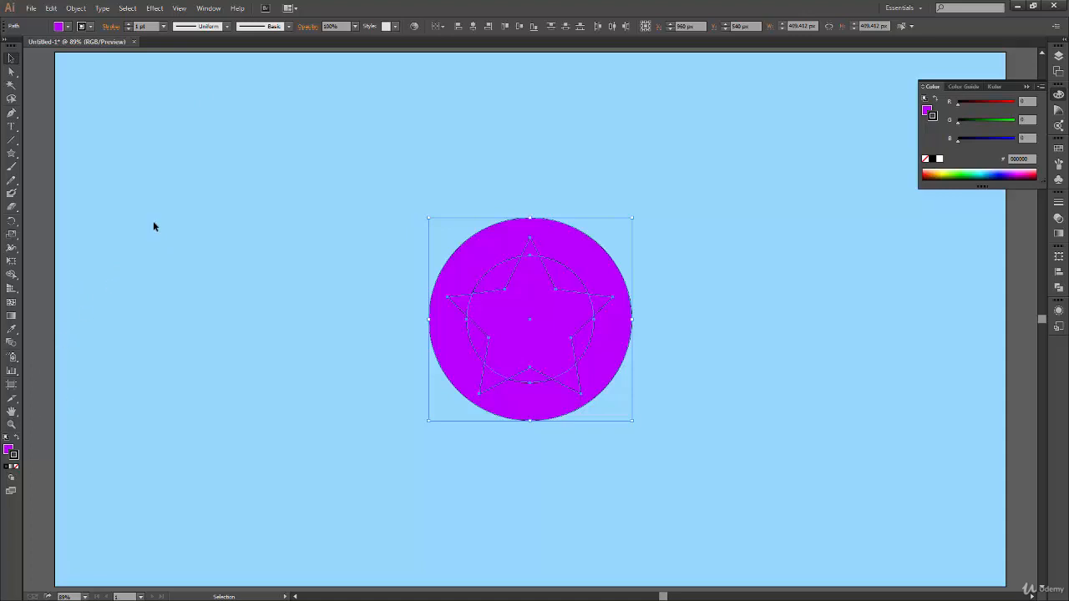
{"action": "left_click", "coordinate": [76, 9]}
{"action": "mouse_move", "coordinate": [134, 340]}
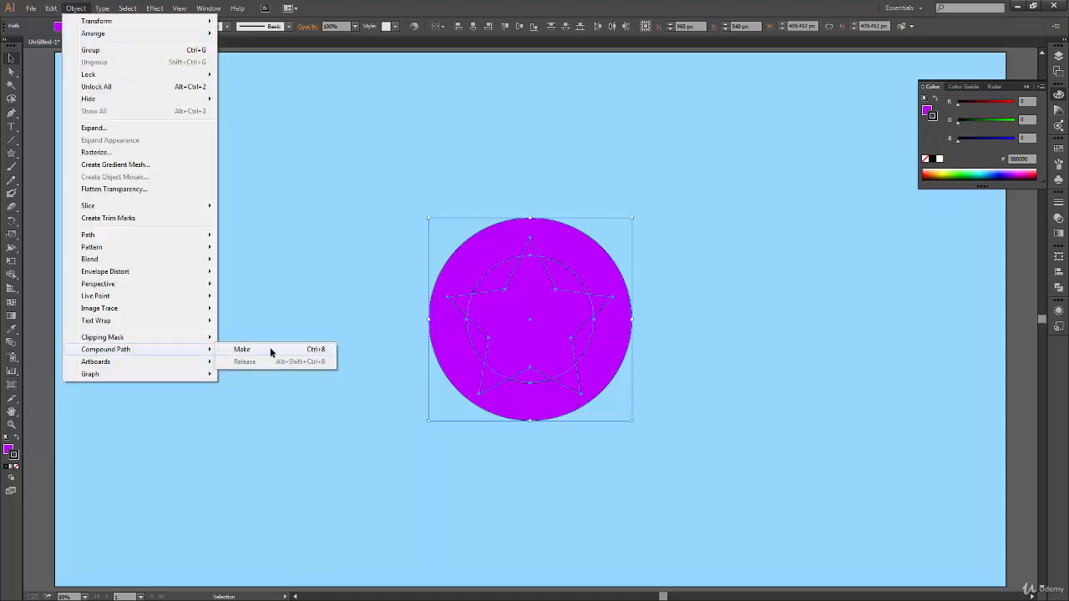
{"action": "left_click", "coordinate": [270, 350]}
{"action": "left_click", "coordinate": [248, 401]}
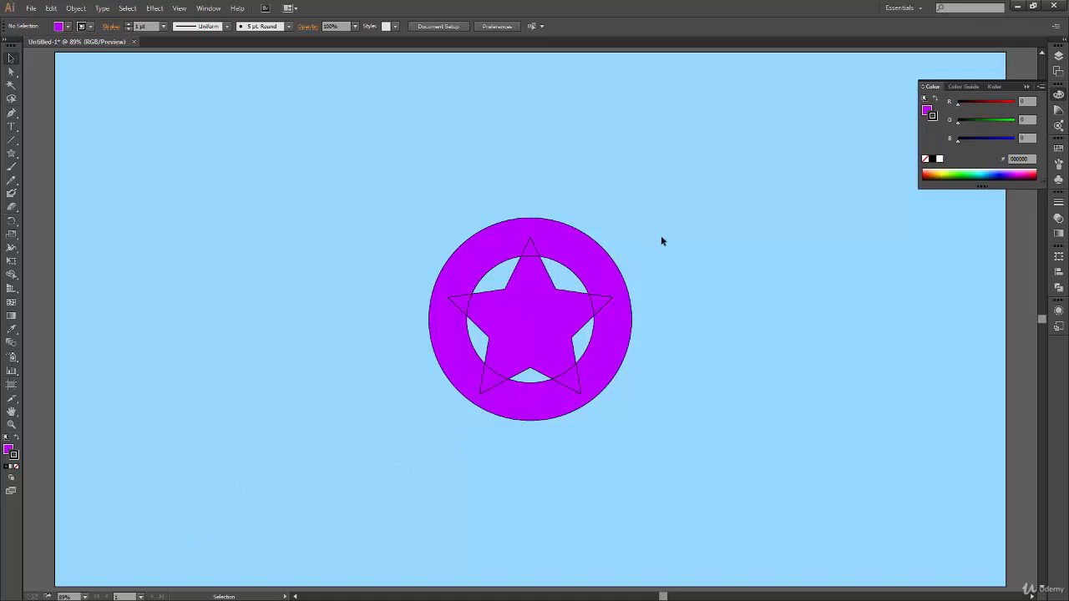
Select the ring-and-star compound path and delete it.
{"action": "left_click_drag", "start_coordinate": [661, 244], "coordinate": [384, 502]}
{"action": "key", "text": "Delete"}
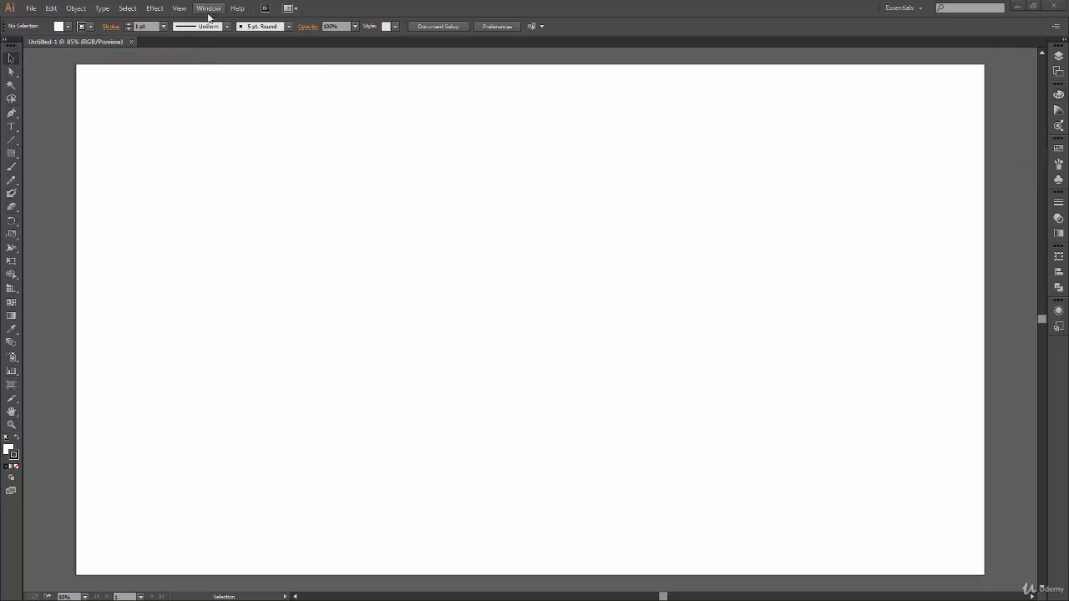
Open the Pathfinder panel in the blank document.
{"action": "left_click", "coordinate": [208, 8]}
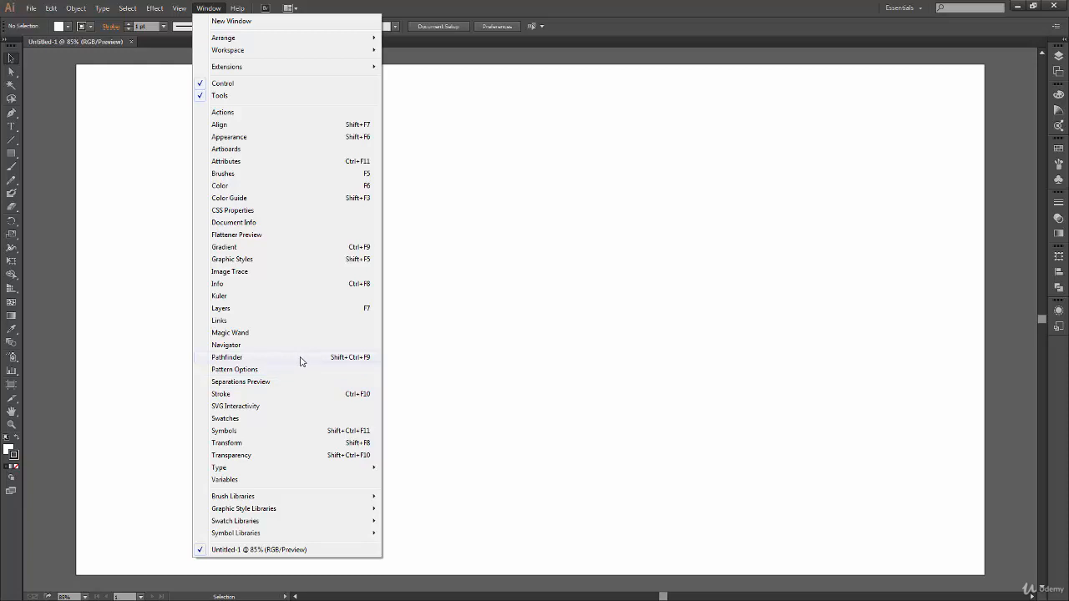
{"action": "left_click", "coordinate": [209, 8]}
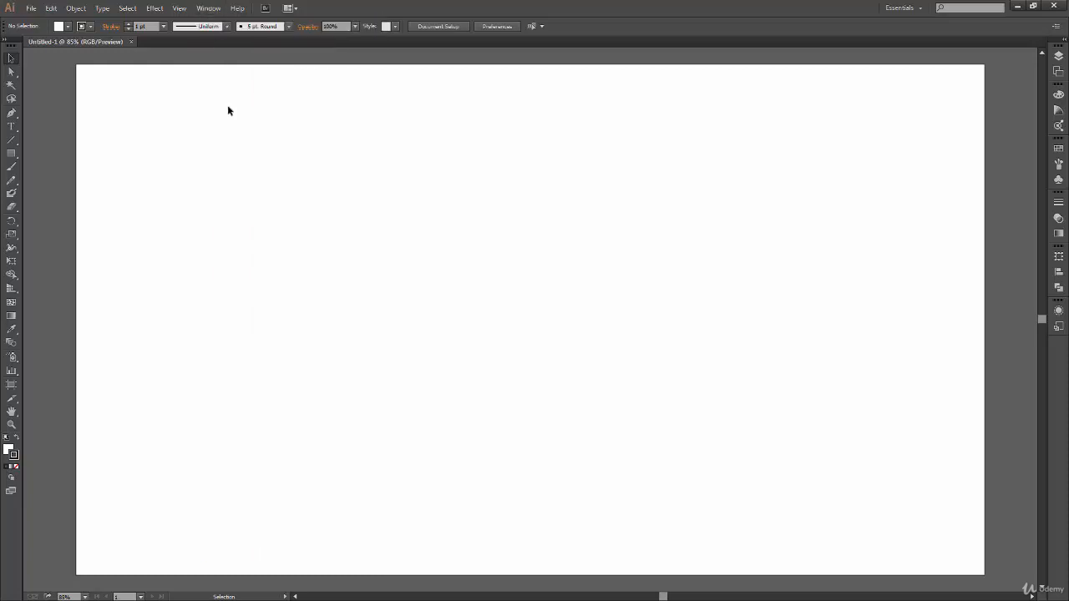
{"action": "key", "text": "ctrl"}
{"action": "key", "text": "ctrl+shift+F9"}
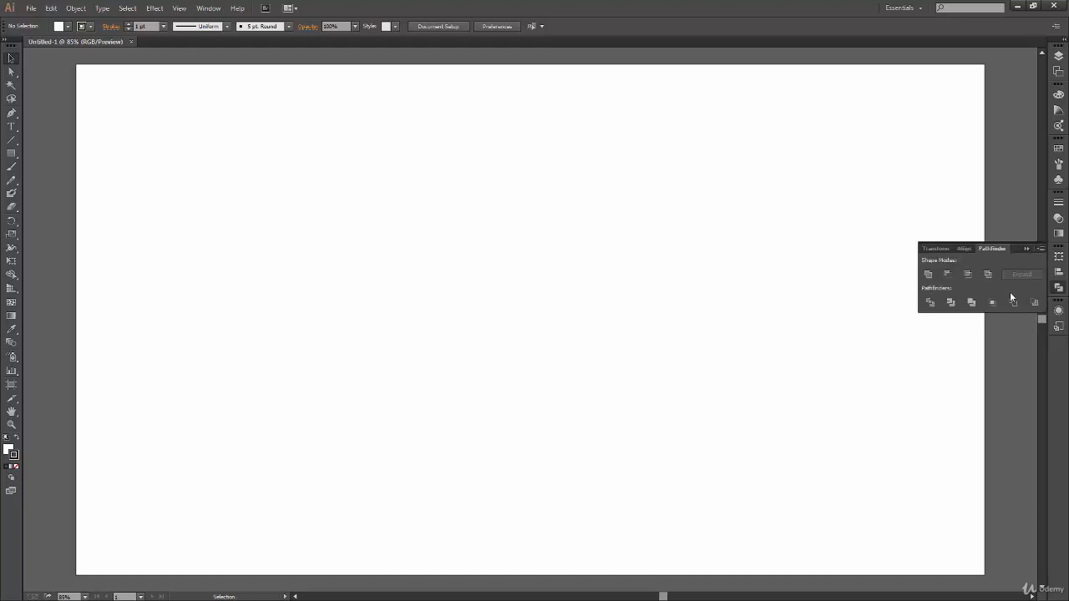
{"action": "mouse_move", "coordinate": [991, 248]}
{"action": "left_mouse_down"}
{"action": "mouse_move", "coordinate": [809, 319]}
{"action": "mouse_move", "coordinate": [738, 314]}
{"action": "mouse_move", "coordinate": [804, 333]}
{"action": "mouse_move", "coordinate": [997, 271]}
{"action": "mouse_move", "coordinate": [991, 248]}
{"action": "left_mouse_up"}
Draw a rounded square about 161 px wide near the artboard's upper-left corner and copy it diagonally down-right, overlapping the original.
{"action": "left_click_drag", "start_coordinate": [11, 154], "coordinate": [86, 165]}
{"action": "mouse_move", "coordinate": [124, 117]}
{"action": "left_mouse_down"}
{"action": "mouse_move", "coordinate": [198, 191]}
{"action": "mouse_move", "coordinate": [182, 203]}
{"action": "left_mouse_up"}
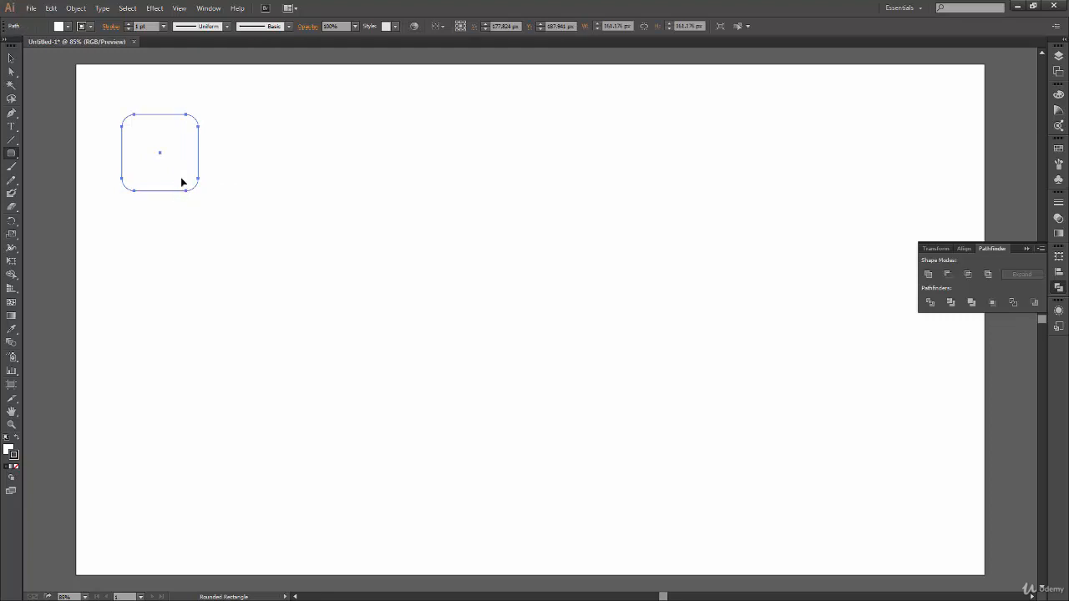
{"action": "key", "text": "v"}
{"action": "left_click_drag", "start_coordinate": [162, 158], "coordinate": [197, 196]}
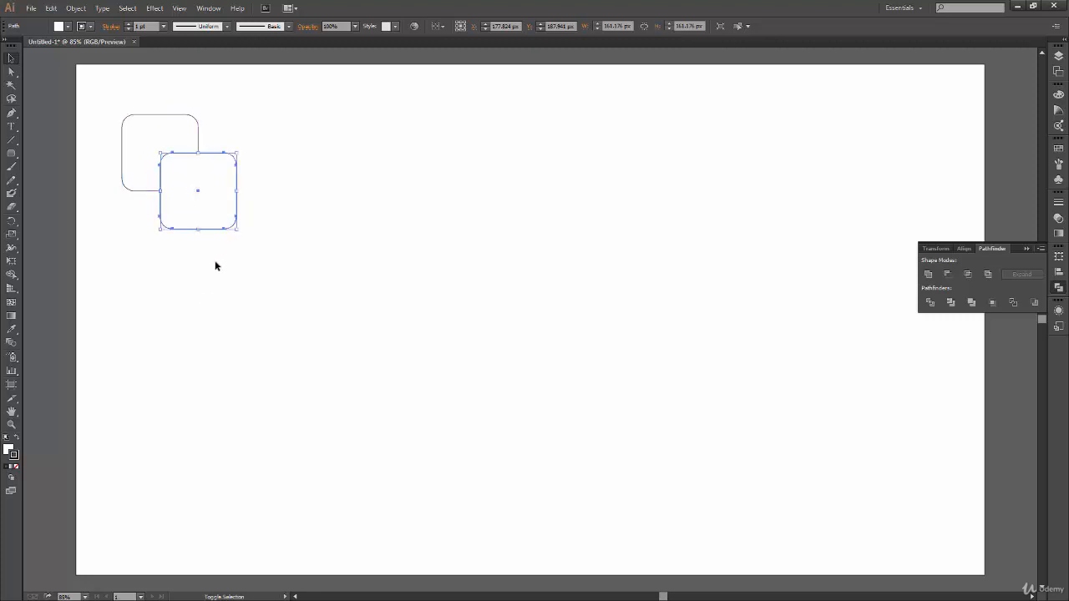
{"action": "left_click", "coordinate": [208, 410]}
Select both rounded squares and set their stroke weight to 2 pt.
{"action": "left_click_drag", "start_coordinate": [247, 114], "coordinate": [139, 210]}
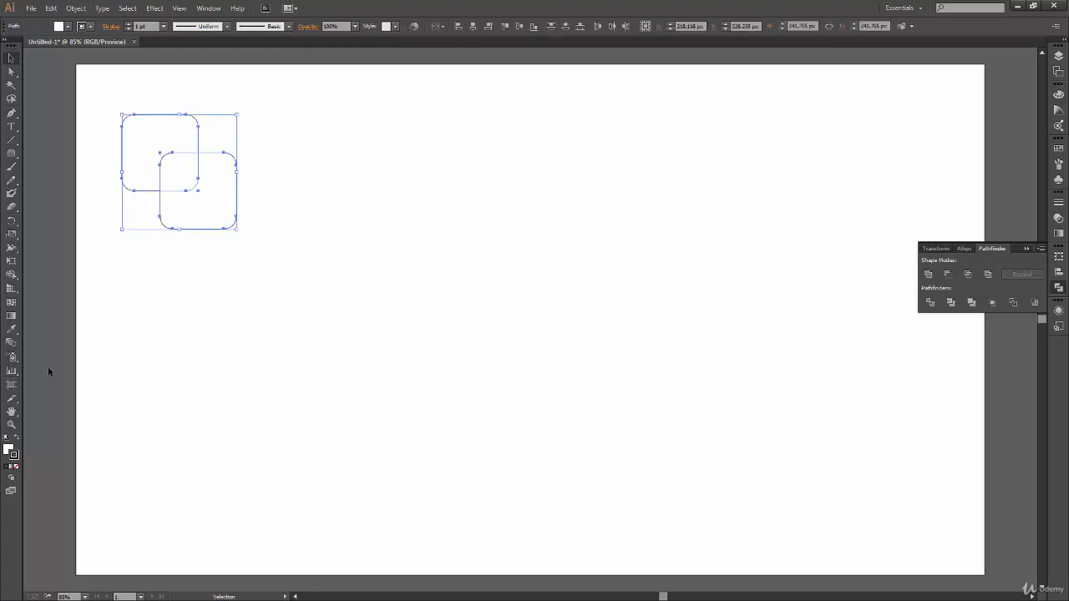
{"action": "left_click", "coordinate": [163, 26]}
{"action": "left_click", "coordinate": [190, 89]}
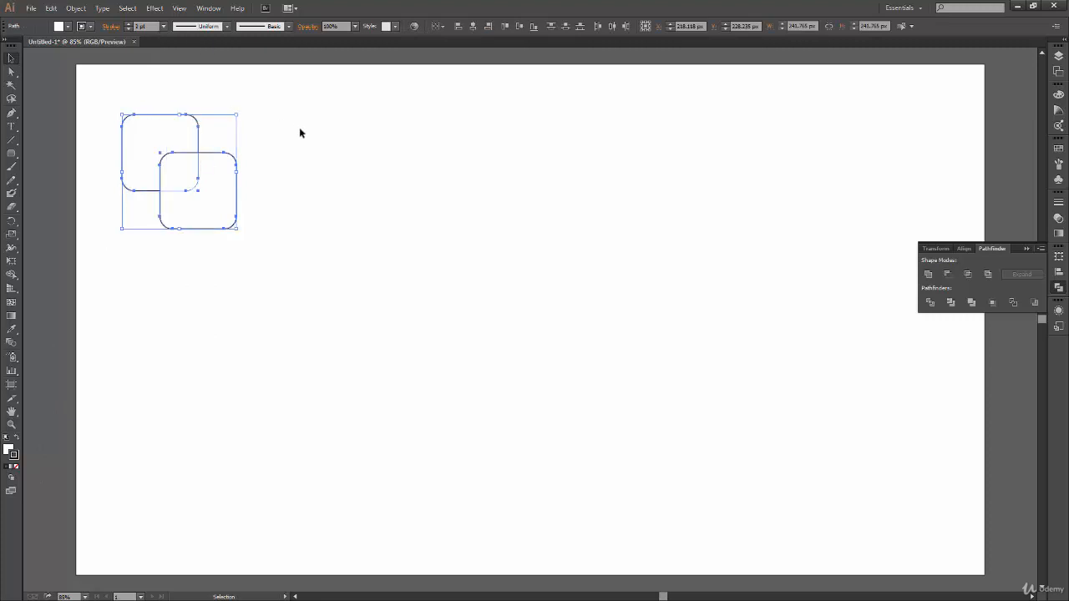
{"action": "mouse_move", "coordinate": [299, 171]}
{"action": "left_mouse_down"}
{"action": "mouse_move", "coordinate": [265, 201]}
{"action": "mouse_move", "coordinate": [162, 239]}
{"action": "left_mouse_up"}
Fill both rounded squares with the bright green #00ffb6.
{"action": "left_click", "coordinate": [8, 449]}
{"action": "double_click", "coordinate": [8, 449]}
{"action": "left_click_drag", "start_coordinate": [287, 256], "coordinate": [289, 278]}
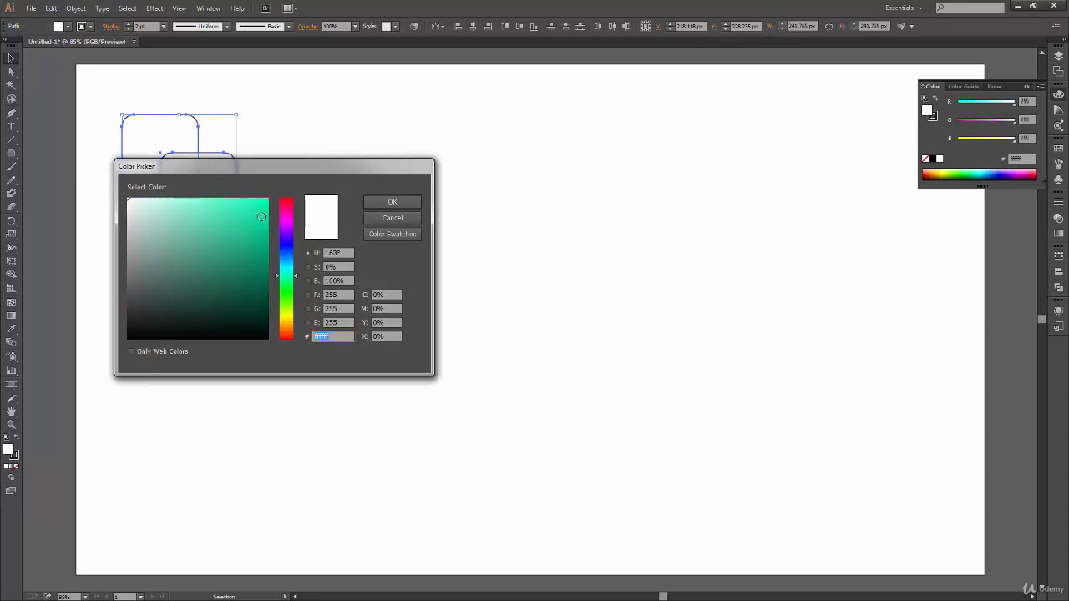
{"action": "type", "text": "00ffb6"}
{"action": "left_click", "coordinate": [393, 202]}
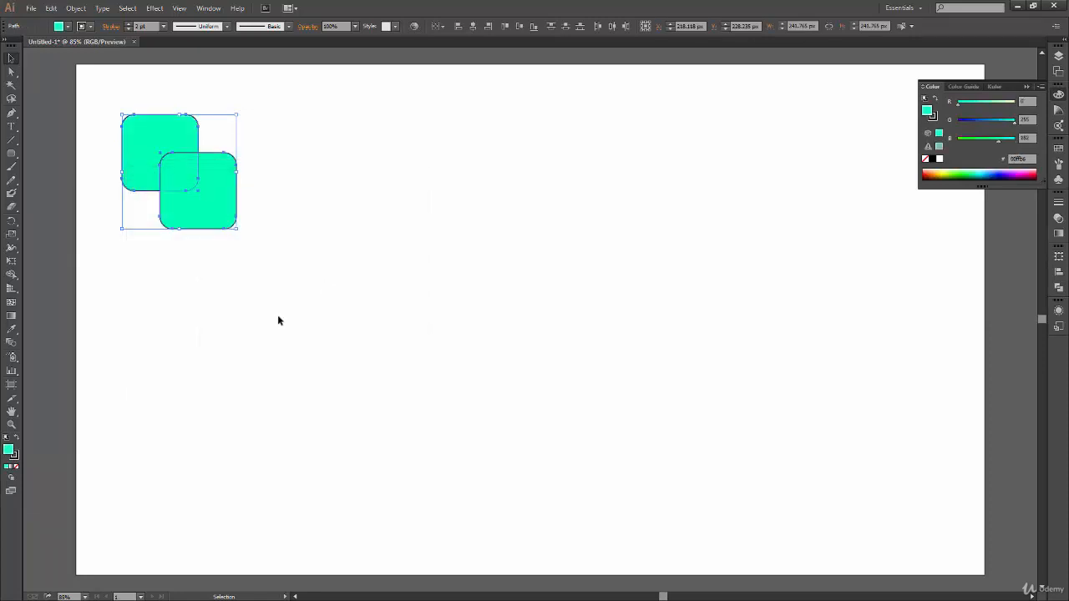
Set the fill of both rounded squares to the darker green #00ce8e and clear the selection.
{"action": "double_click", "coordinate": [15, 448]}
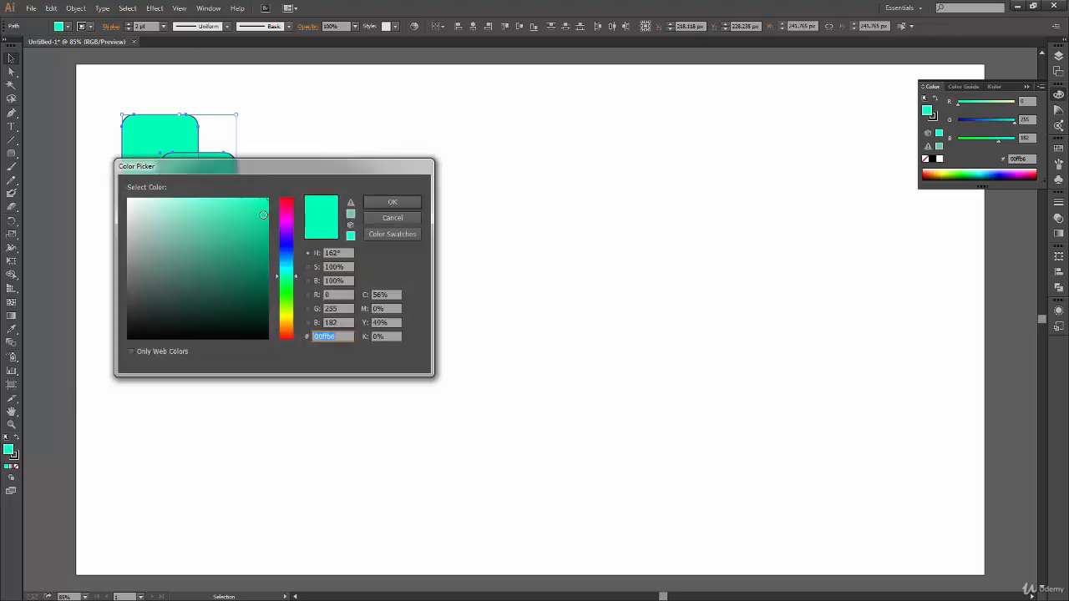
{"action": "type", "text": "00c68e"}
{"action": "left_click", "coordinate": [389, 203]}
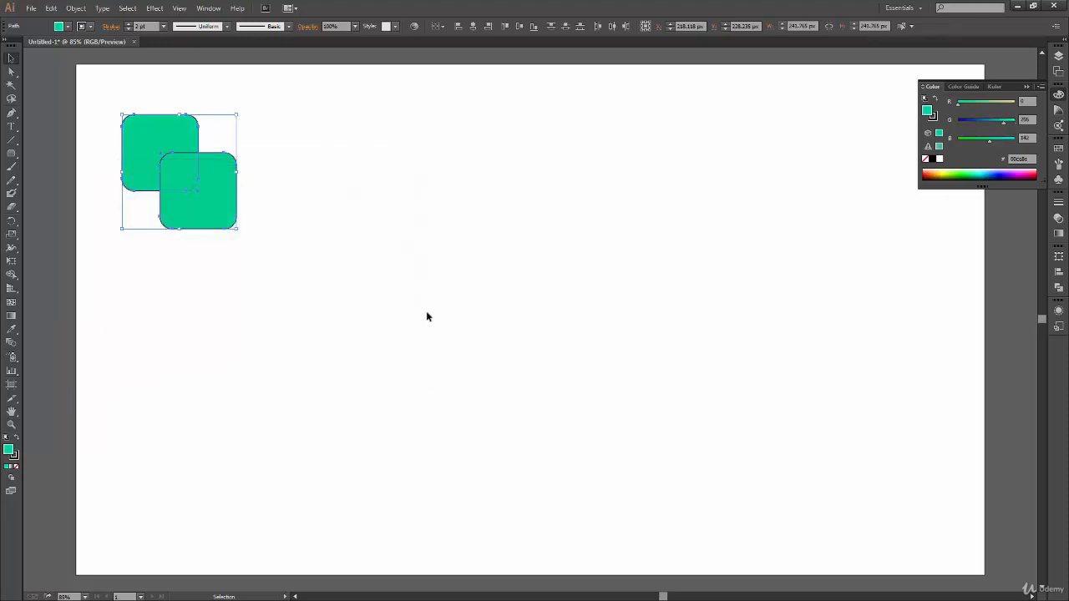
{"action": "left_click", "coordinate": [424, 322]}
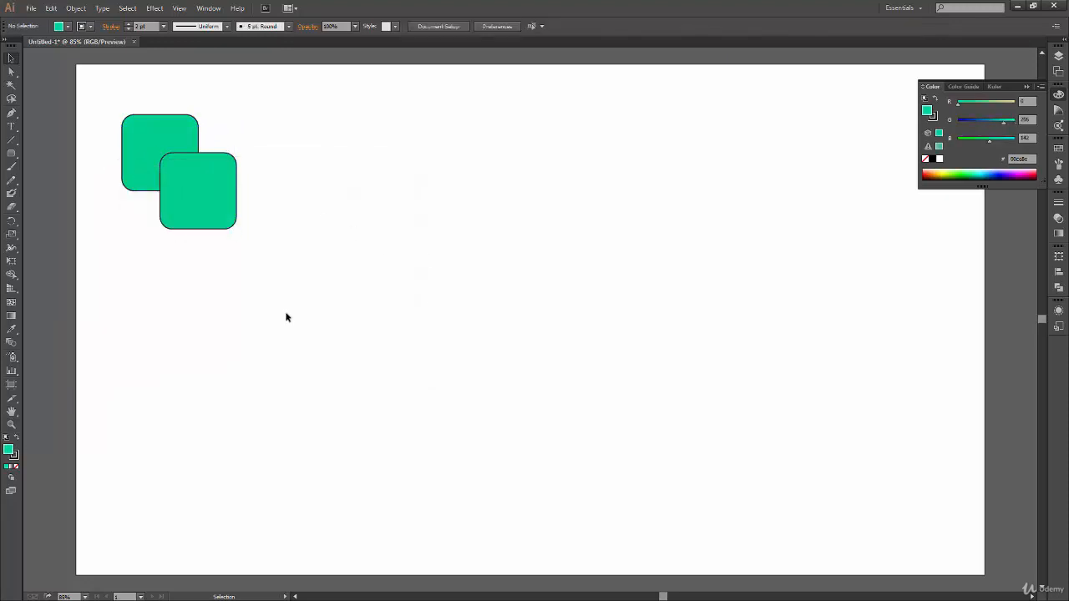
Bring the Pathfinder panel back into view.
{"action": "left_click", "coordinate": [179, 8]}
{"action": "mouse_move", "coordinate": [209, 9]}
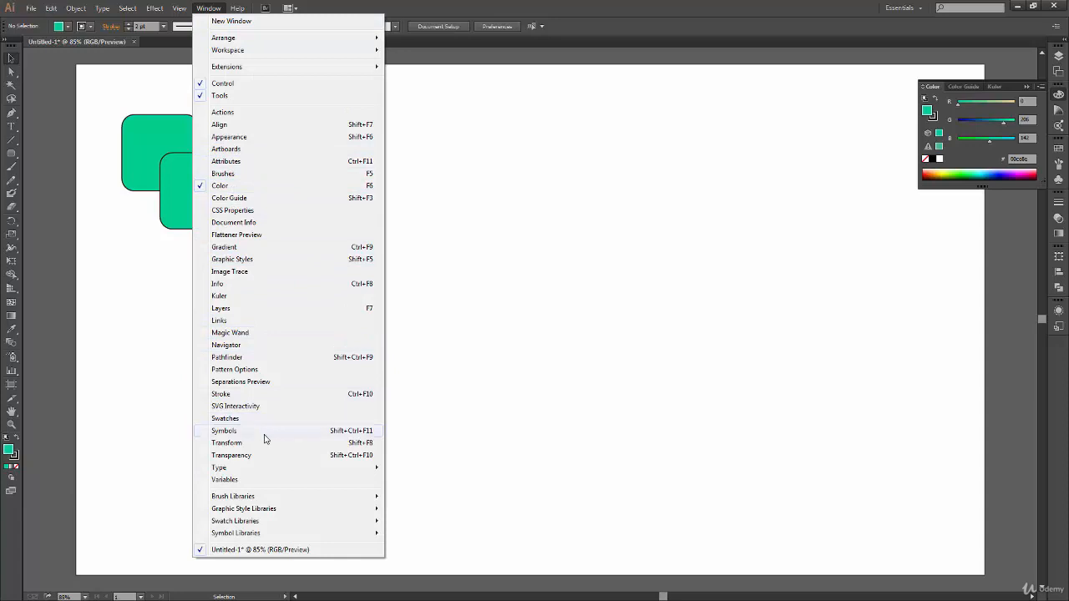
{"action": "left_click", "coordinate": [285, 358]}
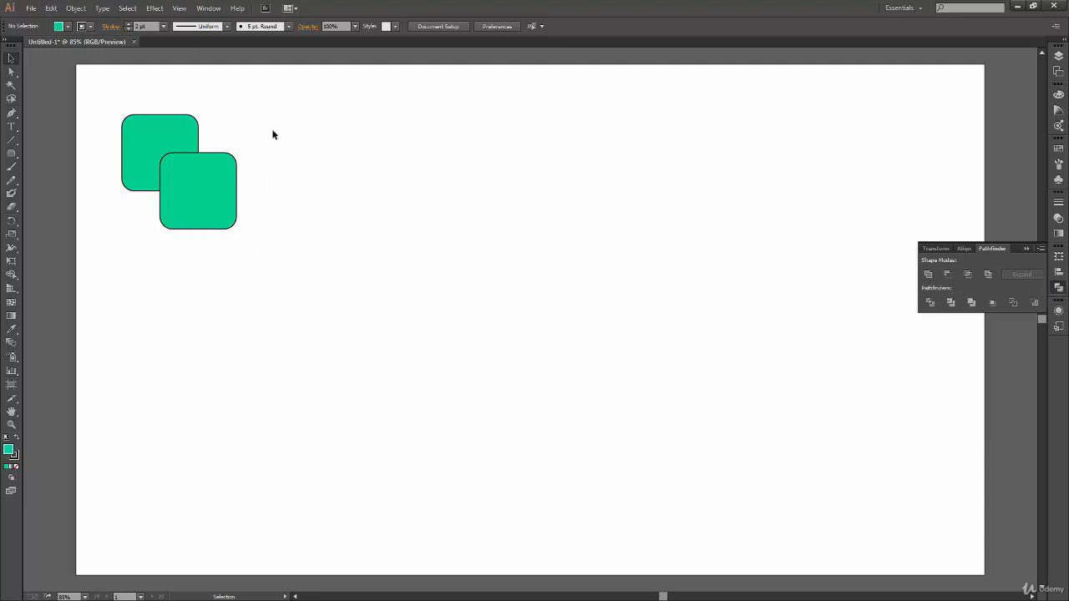
Duplicate the overlapping pair of rounded squares about 312 px straight below the original, and leave nothing selected.
{"action": "left_click_drag", "start_coordinate": [276, 112], "coordinate": [182, 319]}
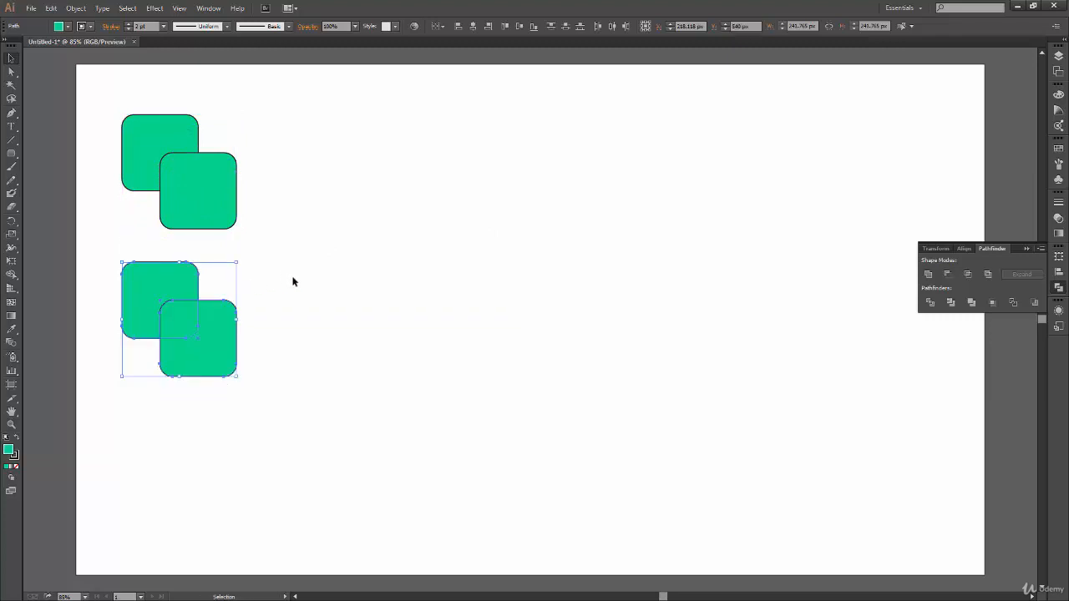
{"action": "left_click", "coordinate": [289, 288]}
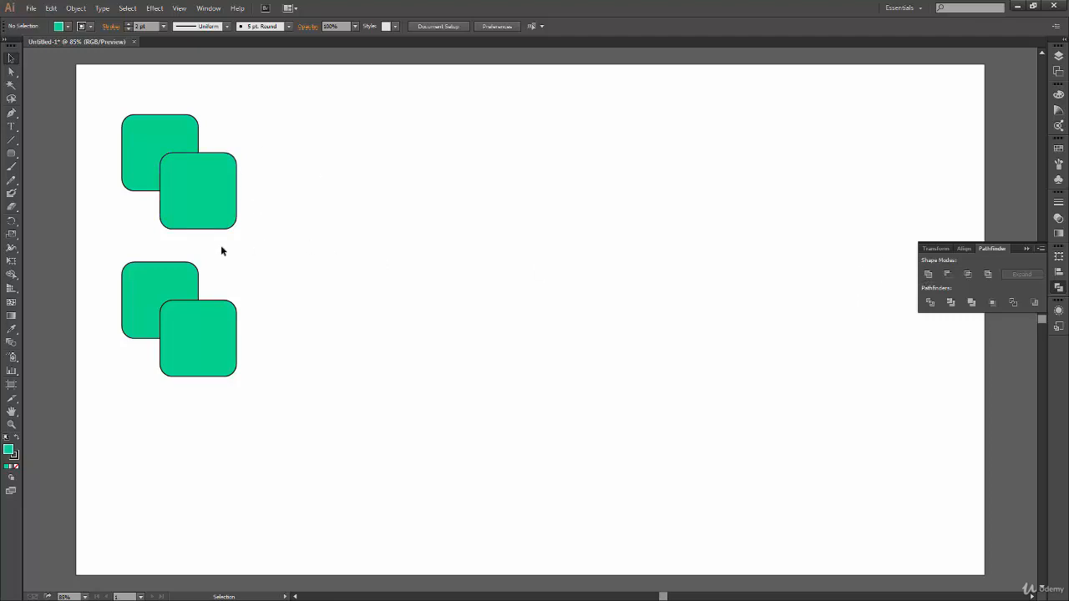
{"action": "left_click_drag", "start_coordinate": [260, 105], "coordinate": [161, 181]}
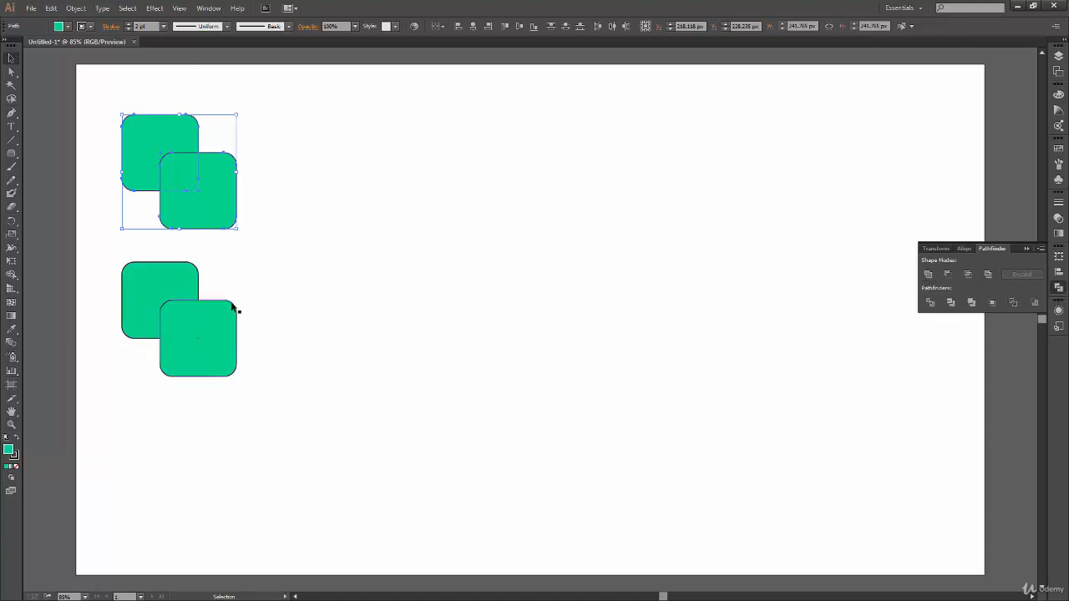
{"action": "left_click", "coordinate": [274, 311]}
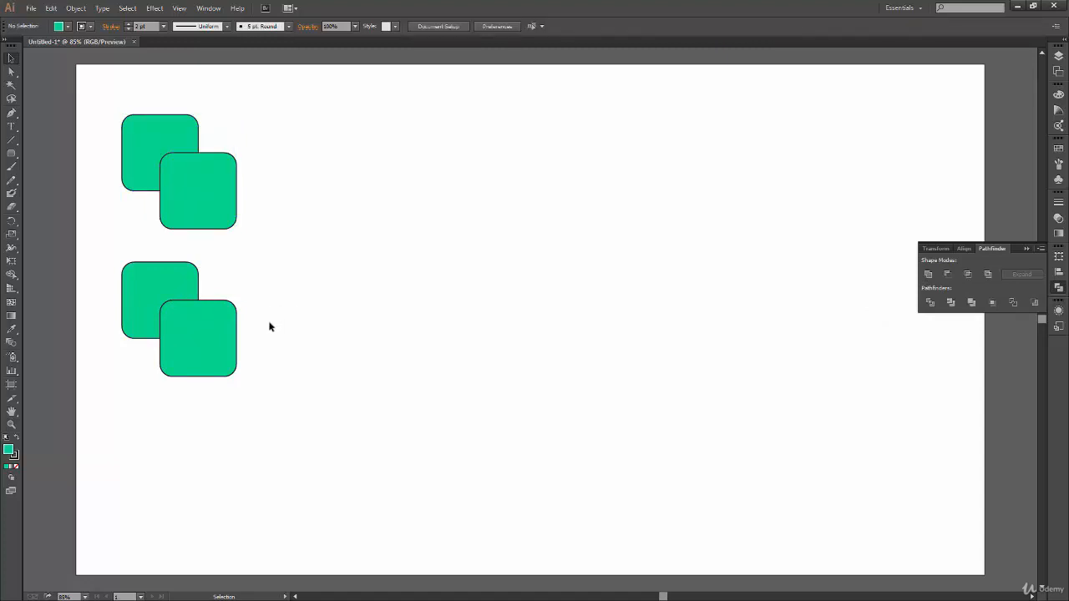
Unite the upper pair of rounded squares into one shape with Pathfinder and clear the selection.
{"action": "left_click_drag", "start_coordinate": [243, 116], "coordinate": [187, 167]}
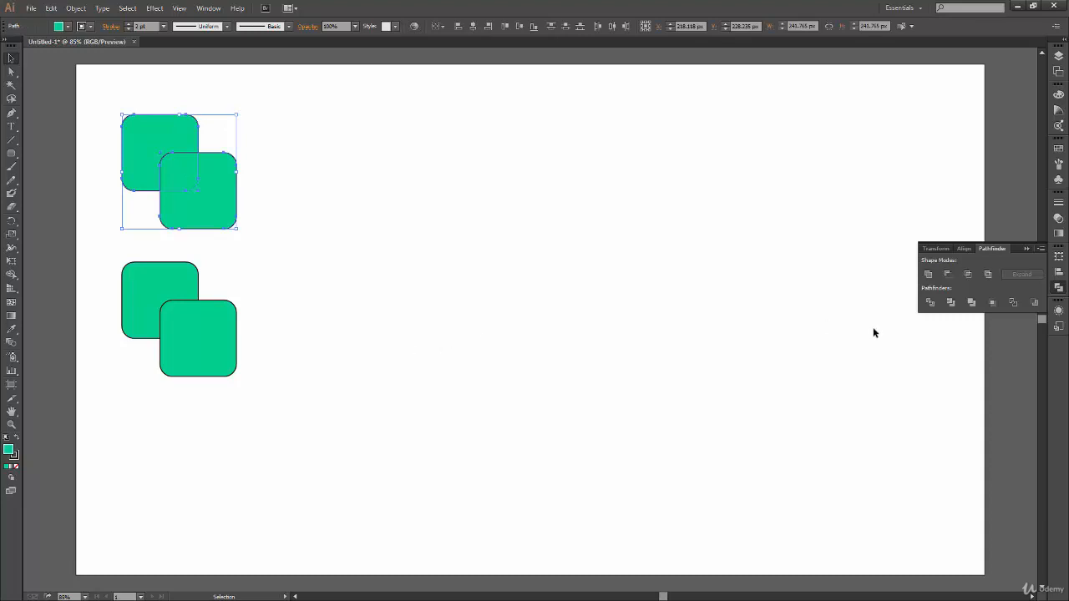
{"action": "left_click", "coordinate": [929, 274]}
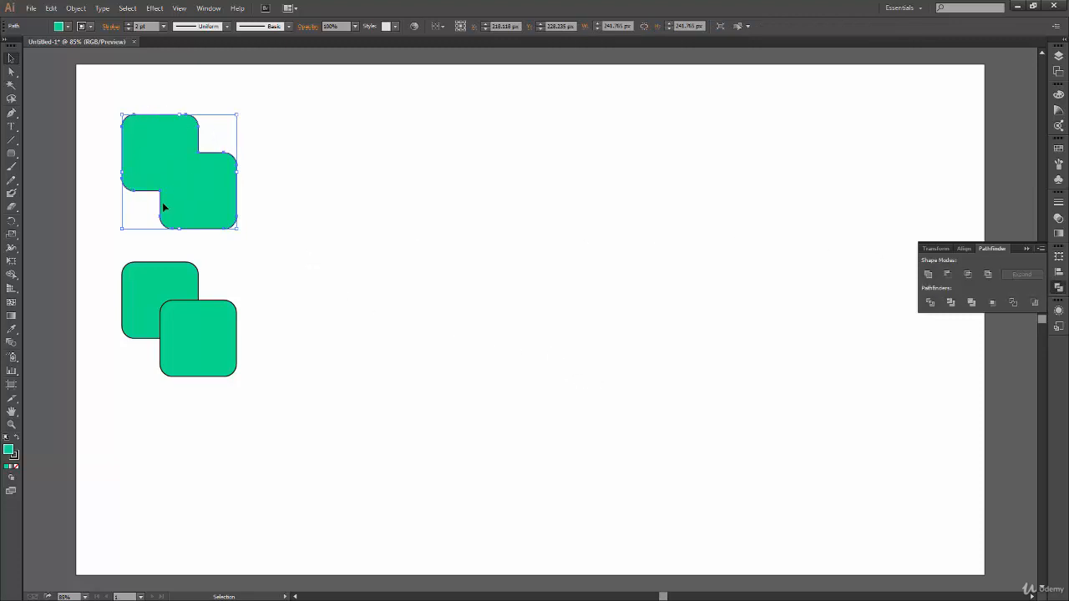
{"action": "left_click", "coordinate": [290, 142]}
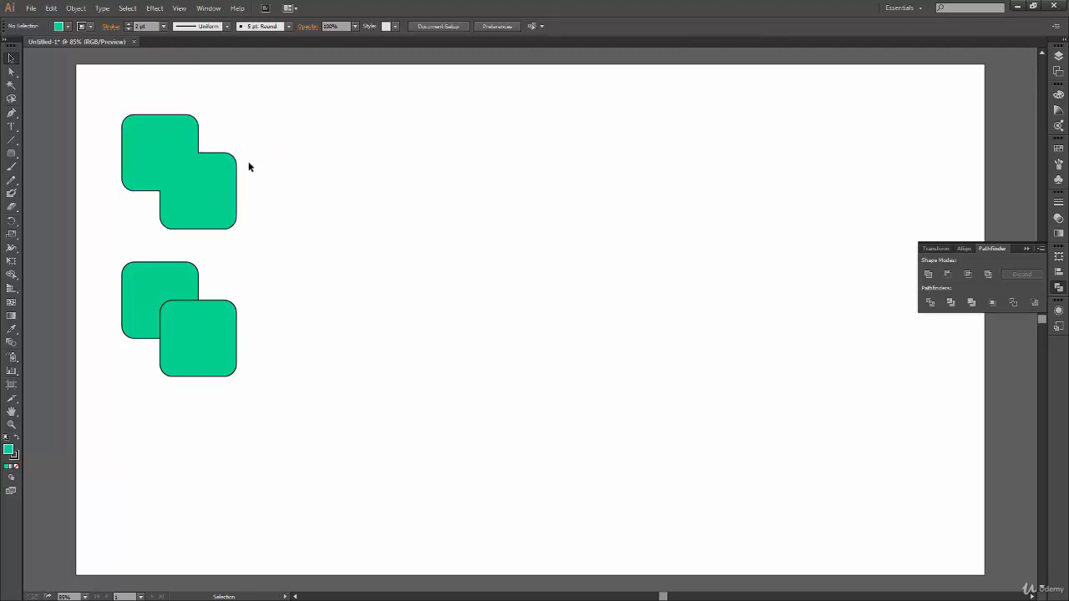
Try moving the united shape in isolation mode, undo the move, and exit isolation mode.
{"action": "left_click", "coordinate": [213, 215]}
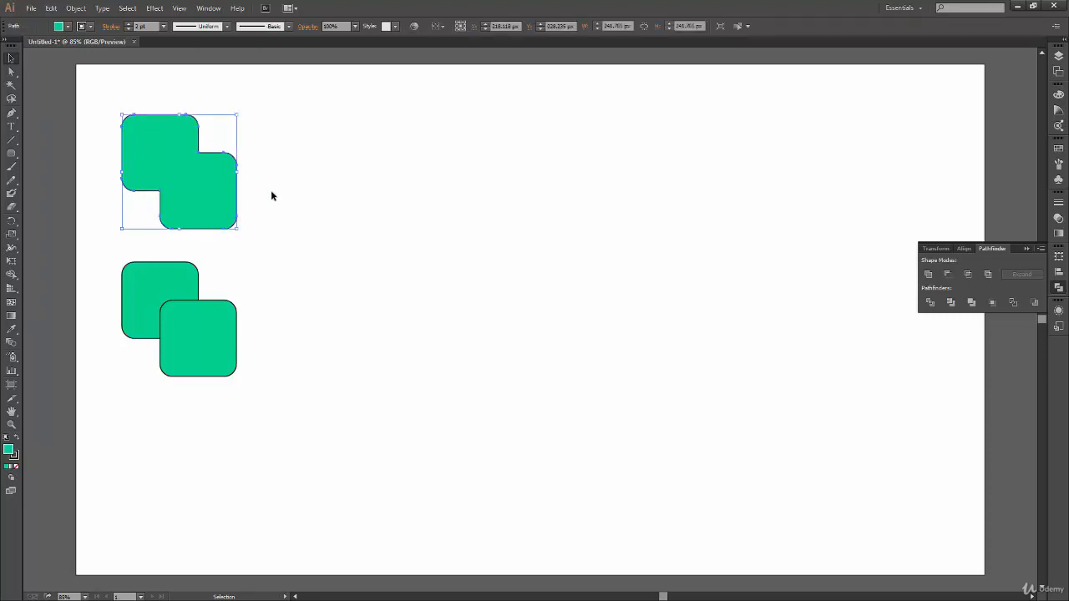
{"action": "left_click", "coordinate": [272, 191]}
{"action": "left_click", "coordinate": [218, 225]}
{"action": "double_click", "coordinate": [225, 218]}
{"action": "left_click_drag", "start_coordinate": [215, 200], "coordinate": [239, 179]}
{"action": "key", "text": "ctrl+z"}
{"action": "key", "text": "ctrl+z"}
{"action": "key", "text": "ctrl+z"}
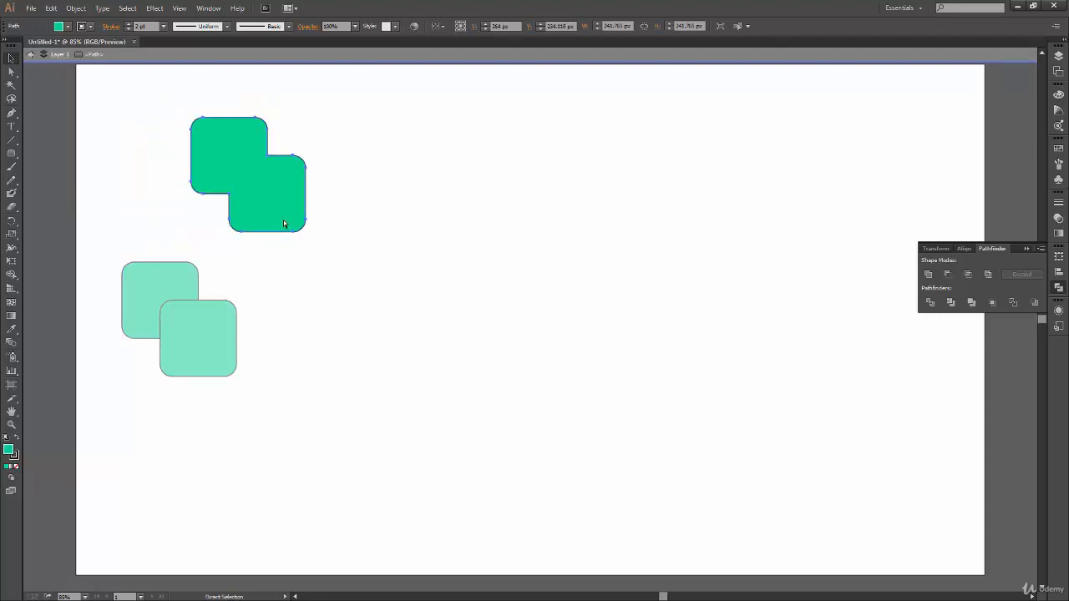
{"action": "left_click", "coordinate": [259, 263]}
{"action": "double_click", "coordinate": [260, 259]}
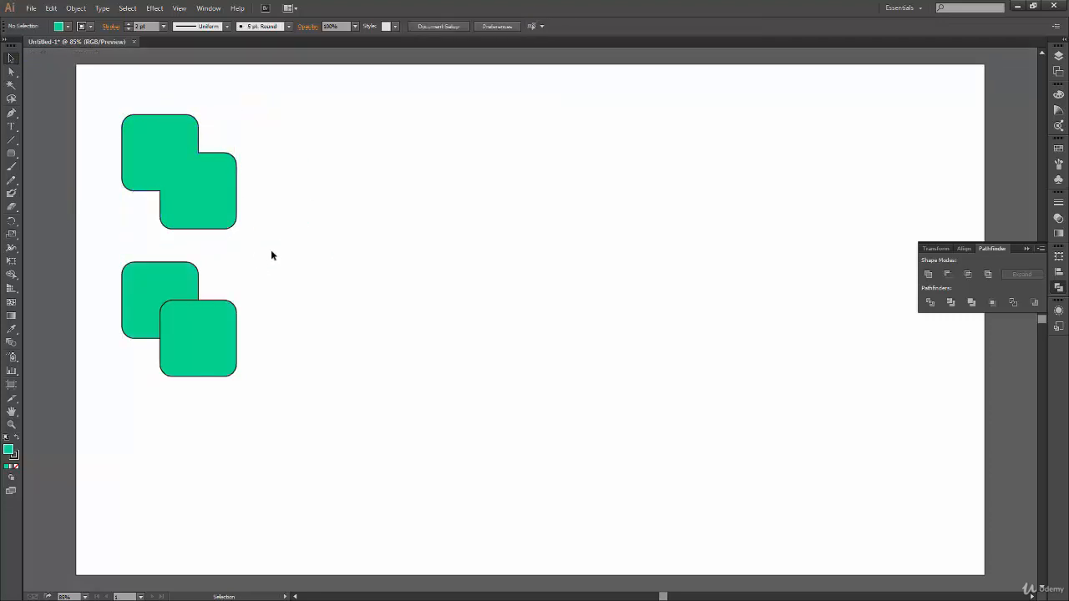
Unite the lower pair of rounded squares as an editable compound shape with Pathfinder and clear the selection.
{"action": "left_click_drag", "start_coordinate": [270, 253], "coordinate": [151, 349]}
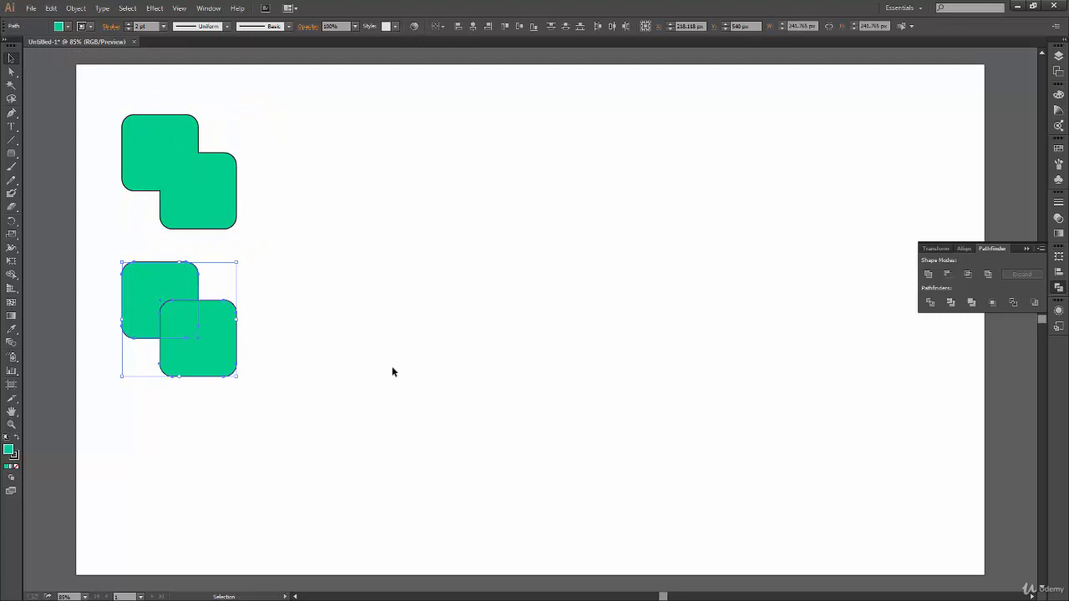
{"action": "left_click", "coordinate": [929, 276], "text": "alt"}
{"action": "left_click", "coordinate": [547, 435]}
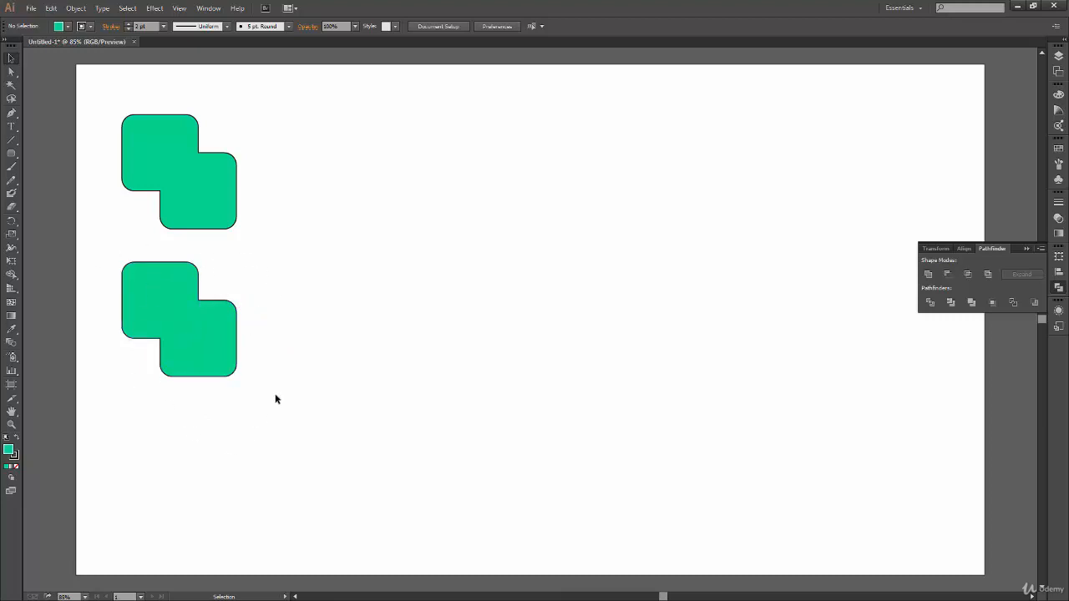
Compare the selection outlines of the lower compound shape and the upper united path.
{"action": "left_click", "coordinate": [234, 324]}
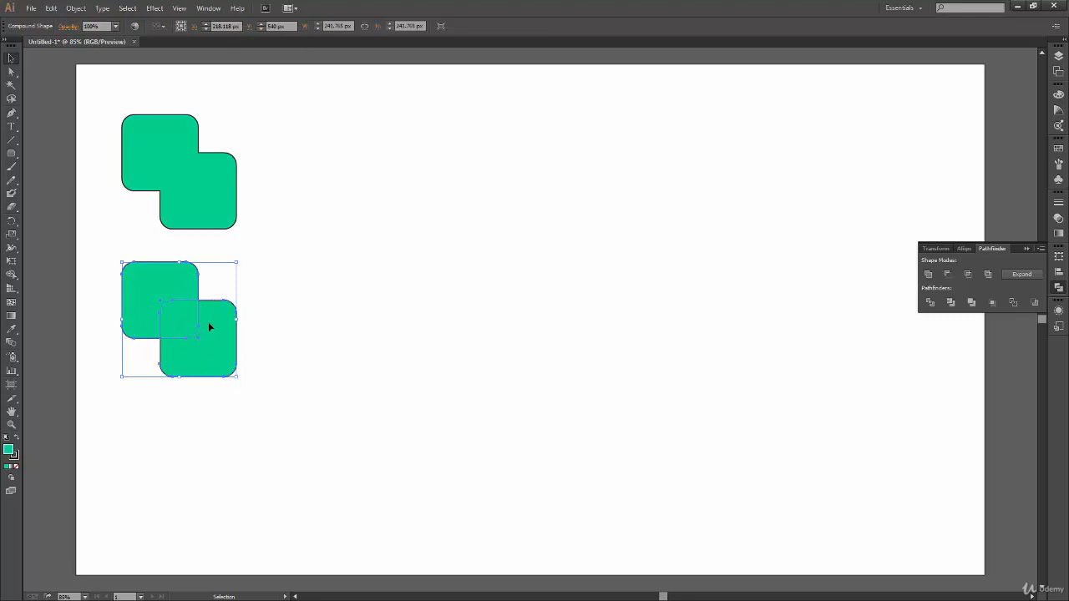
{"action": "left_click", "coordinate": [224, 195]}
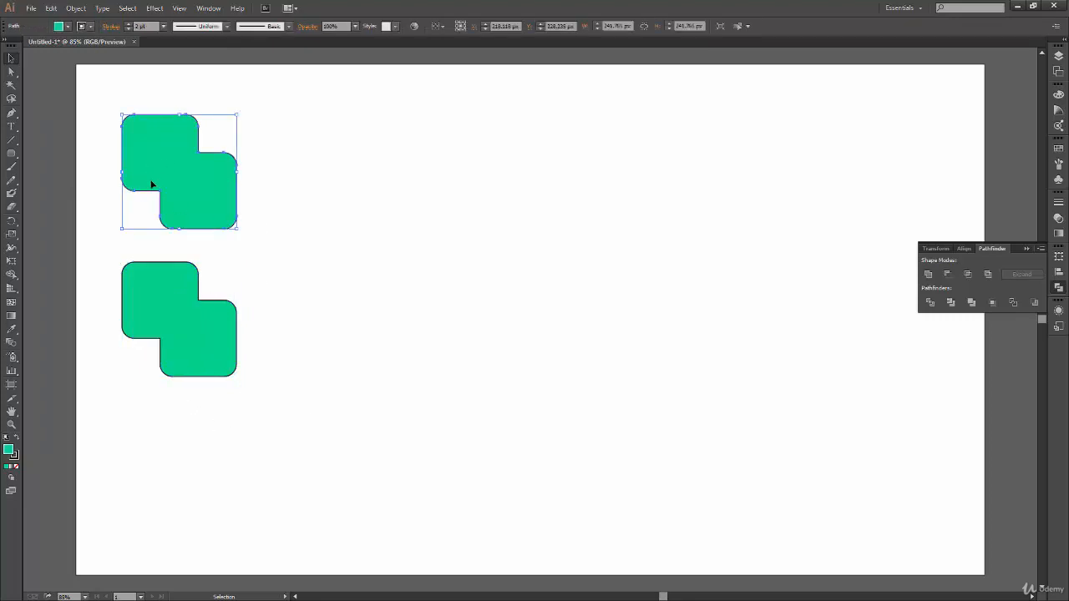
{"action": "left_click", "coordinate": [224, 361]}
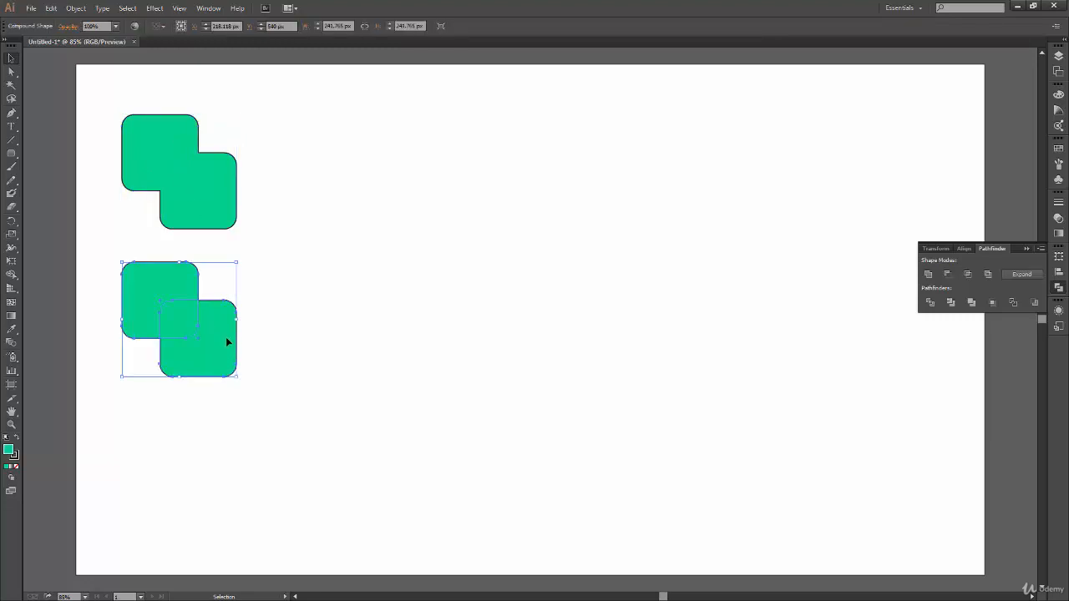
Enter isolation mode on the lower compound shape at 200% zoom.
{"action": "double_click", "coordinate": [225, 336]}
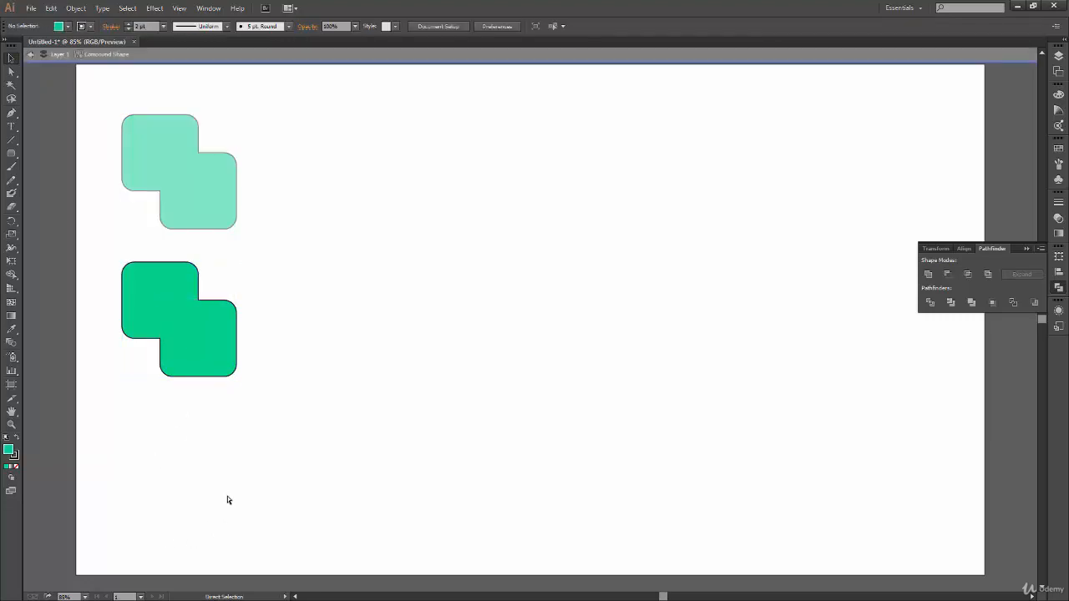
{"action": "key", "text": "ctrl+plus"}
{"action": "key", "text": "ctrl+plus"}
{"action": "key", "text": "ctrl+plus"}
{"action": "key", "text": "space"}
{"action": "left_click_drag", "start_coordinate": [207, 377], "coordinate": [699, 375]}
{"action": "left_click_drag", "start_coordinate": [493, 430], "coordinate": [573, 441]}
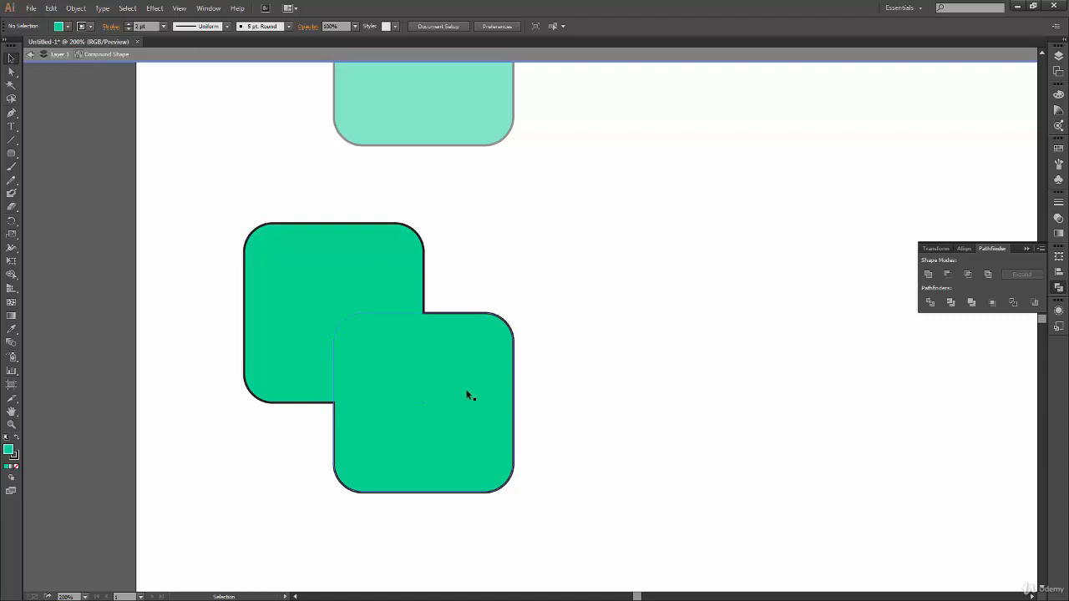
Select the two rounded squares inside the compound shape alternately to check that each is still a separate object.
{"action": "left_click", "coordinate": [367, 360]}
{"action": "left_click", "coordinate": [379, 285]}
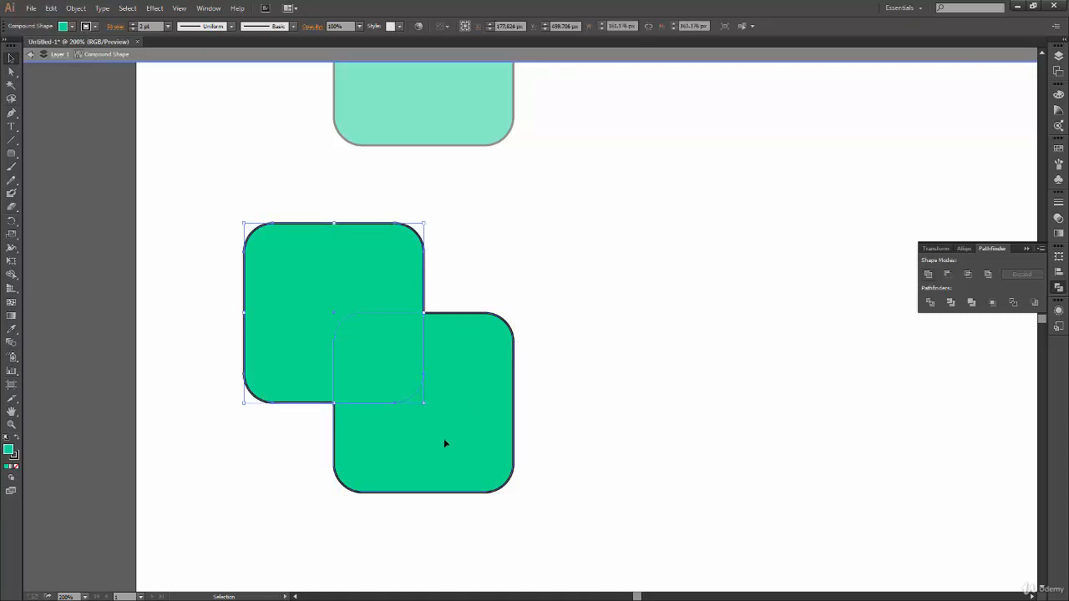
{"action": "left_click", "coordinate": [443, 440]}
{"action": "left_click", "coordinate": [298, 354]}
{"action": "left_click", "coordinate": [458, 438]}
{"action": "left_click", "coordinate": [296, 373]}
{"action": "left_click", "coordinate": [477, 459]}
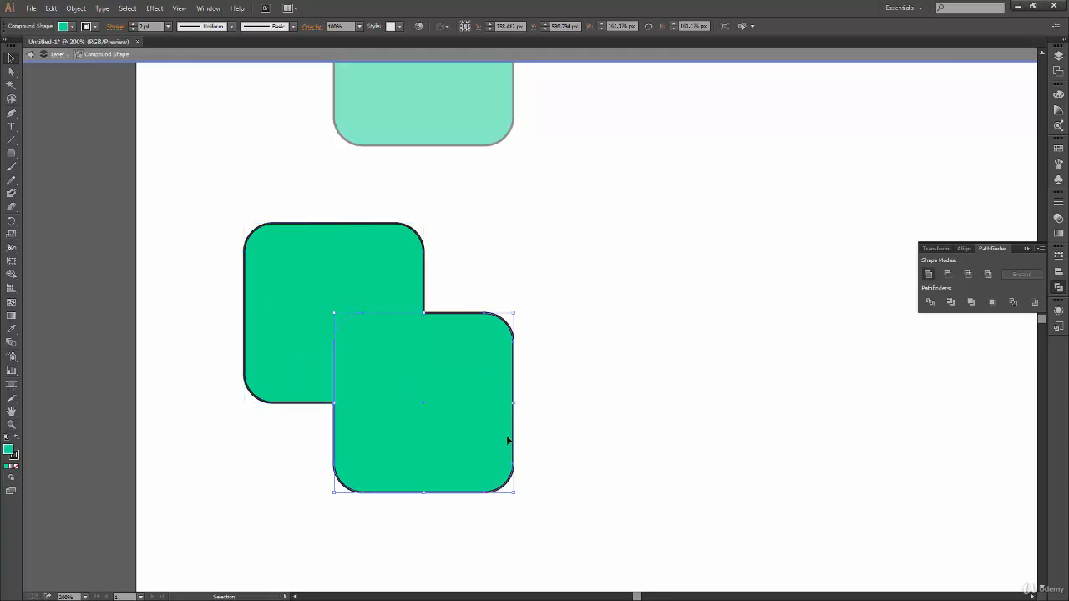
Move the front square deeper over the back square, and pull it out to the right until the two are separate.
{"action": "left_click_drag", "start_coordinate": [455, 451], "coordinate": [395, 395]}
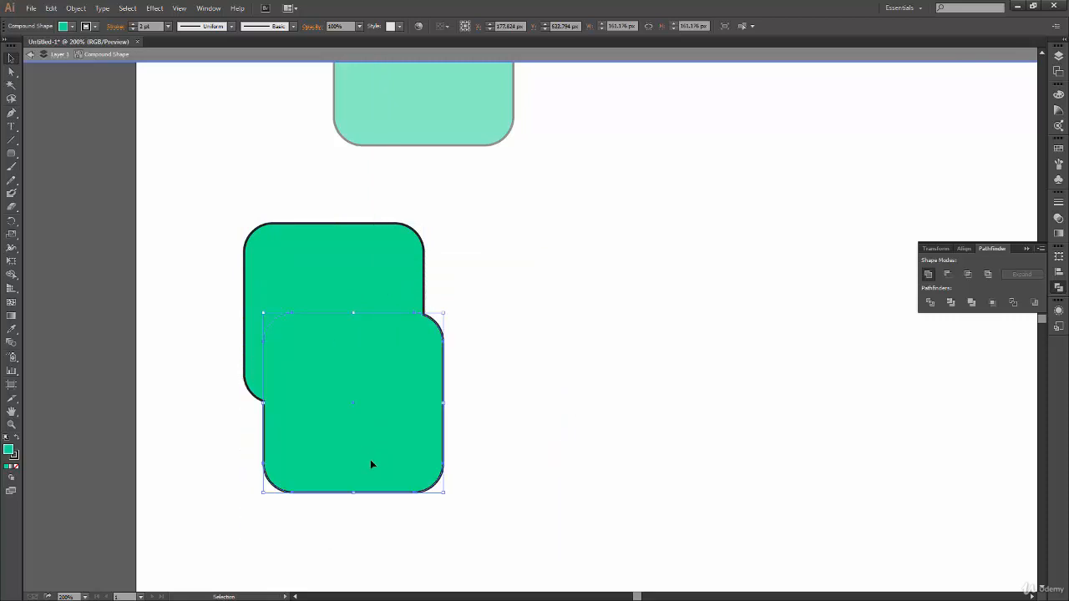
{"action": "left_click_drag", "start_coordinate": [369, 463], "coordinate": [387, 426]}
{"action": "left_click", "coordinate": [535, 430]}
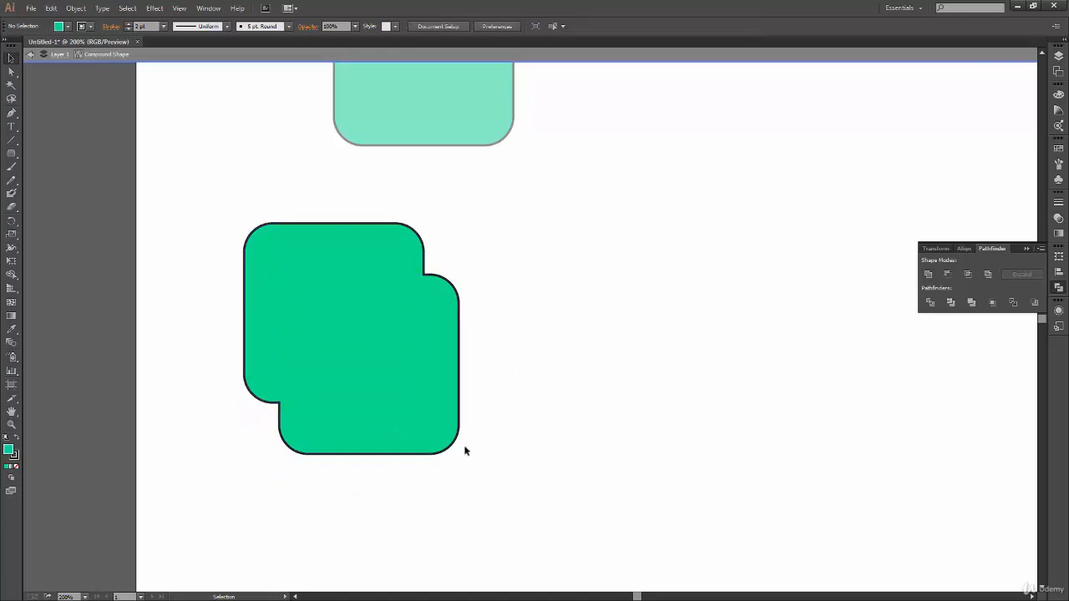
{"action": "left_click_drag", "start_coordinate": [481, 436], "coordinate": [701, 400]}
{"action": "left_click", "coordinate": [658, 465]}
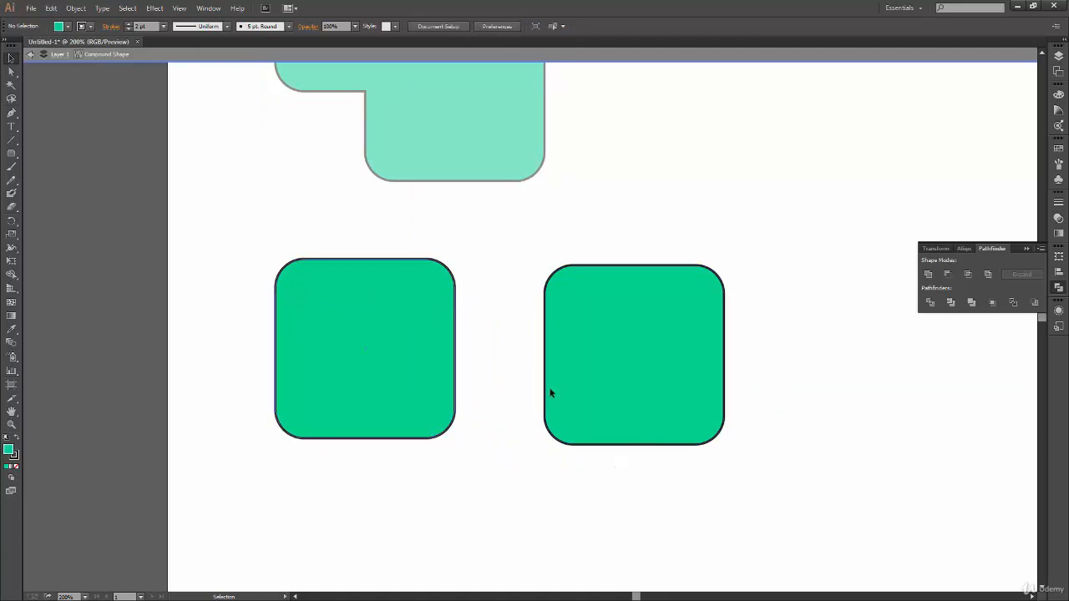
Place the front square over the larger square's lower-right corner at slightly over half size and exit isolation mode.
{"action": "left_click", "coordinate": [653, 440]}
{"action": "left_click_drag", "start_coordinate": [652, 440], "coordinate": [503, 435]}
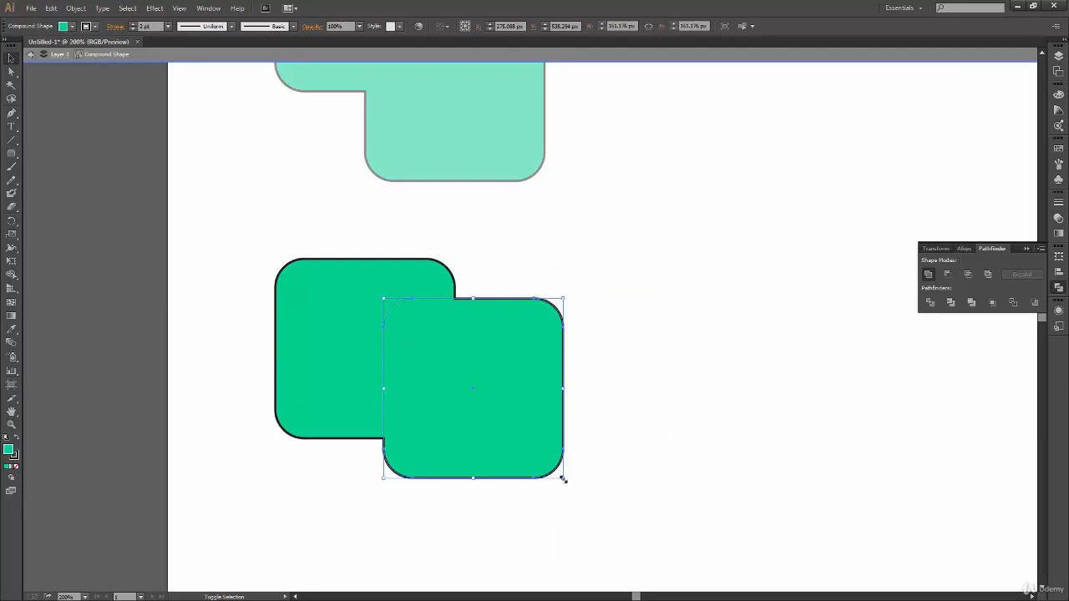
{"action": "left_click_drag", "start_coordinate": [563, 477], "coordinate": [499, 455]}
{"action": "left_click", "coordinate": [418, 464]}
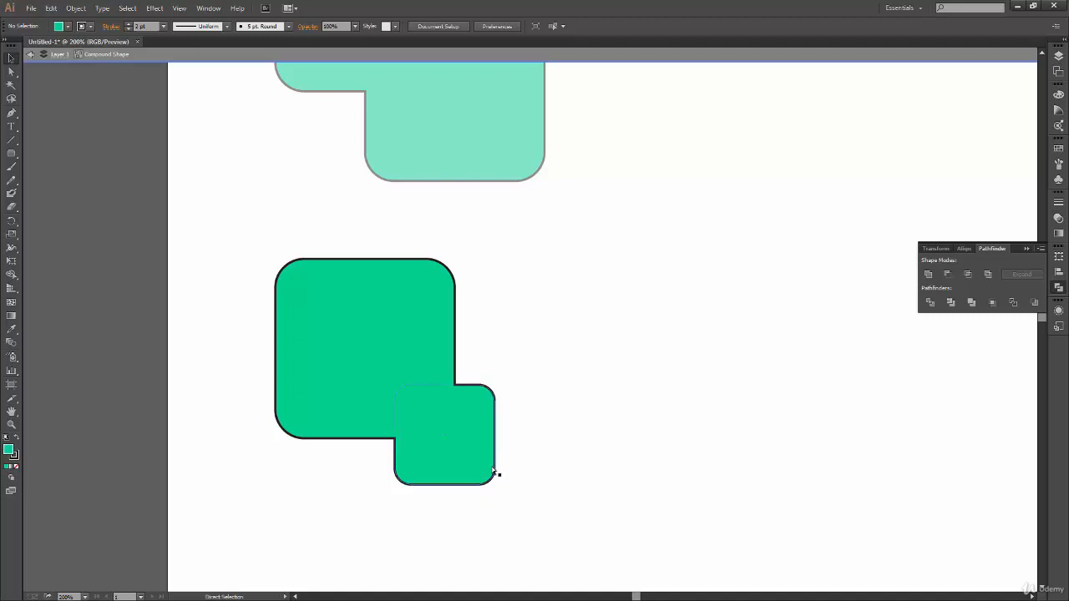
{"action": "key", "text": "ctrl+0"}
{"action": "double_click", "coordinate": [459, 450]}
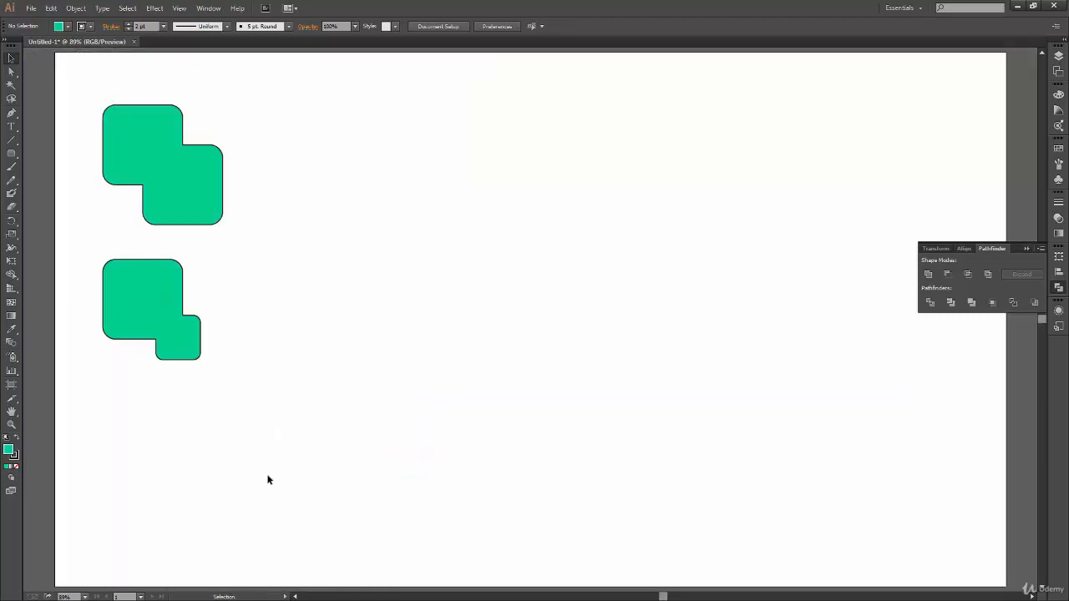
Compare the compound shape with the upper united path by selecting each and isolating the upper one.
{"action": "left_click", "coordinate": [191, 334]}
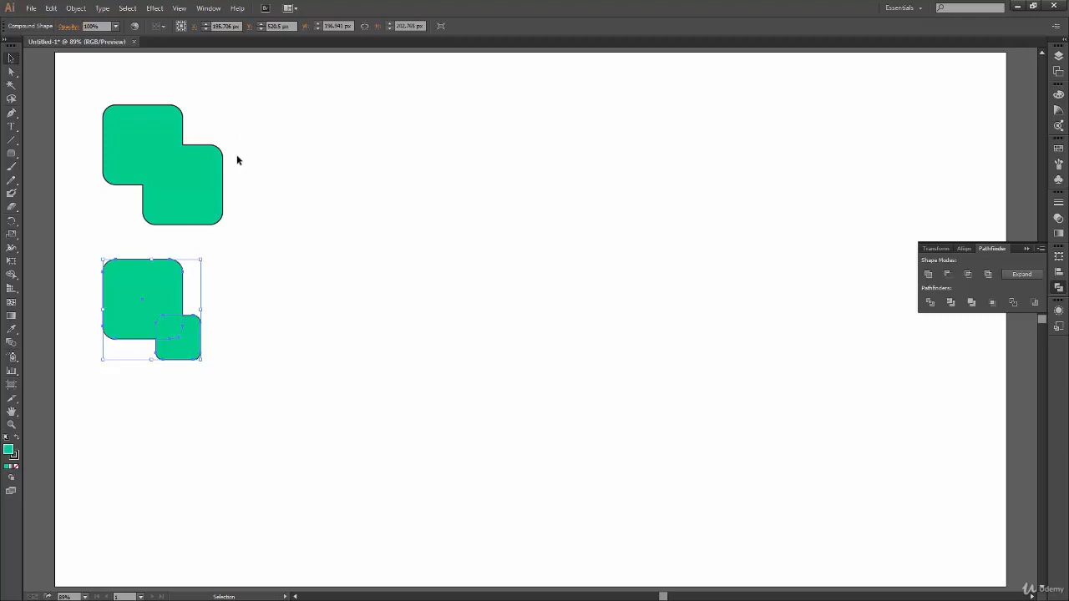
{"action": "left_click", "coordinate": [195, 173]}
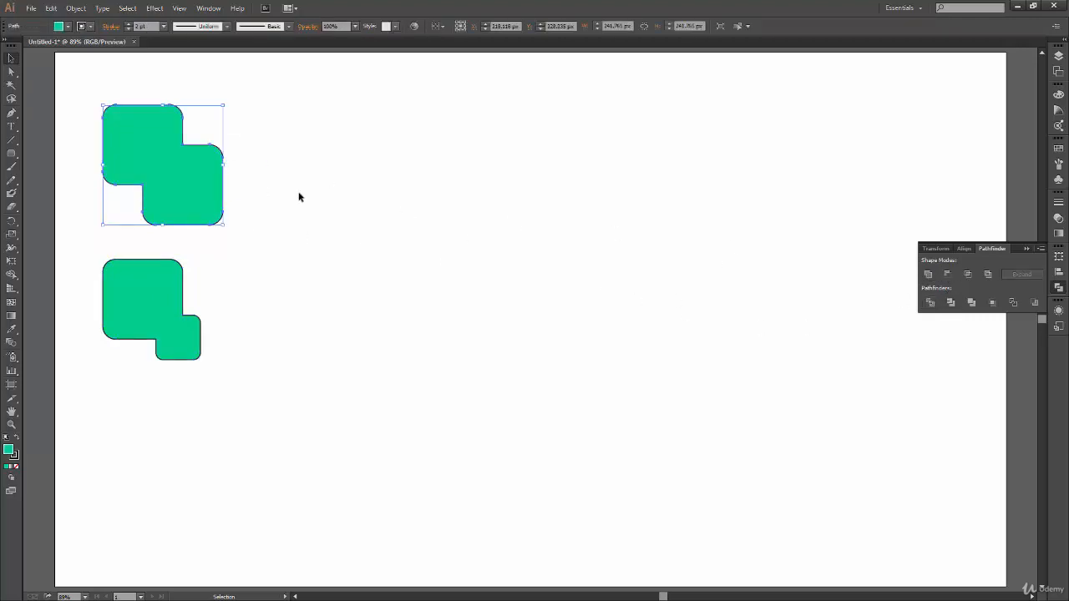
{"action": "left_click", "coordinate": [251, 167]}
{"action": "double_click", "coordinate": [178, 204]}
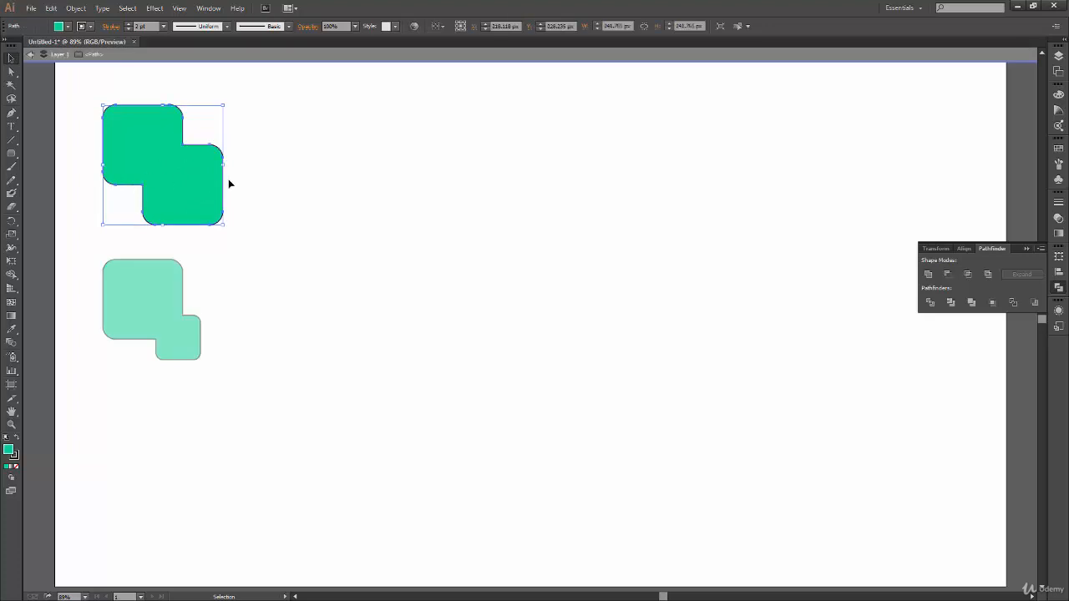
{"action": "double_click", "coordinate": [254, 193]}
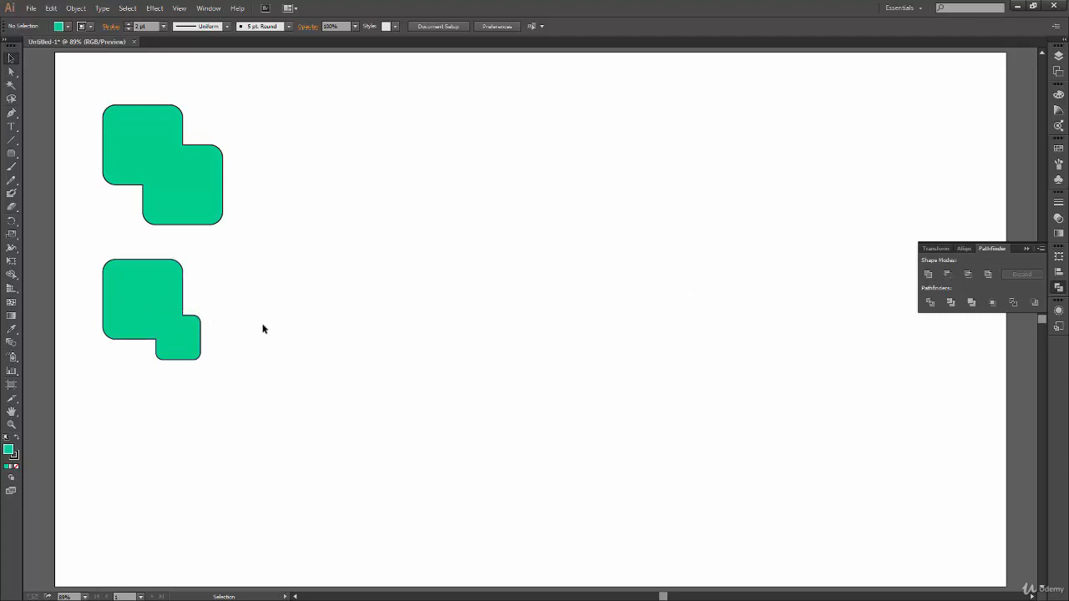
Move the small square to the larger square's lower-left corner within the isolated compound shape, and exit isolation mode.
{"action": "left_click", "coordinate": [180, 330]}
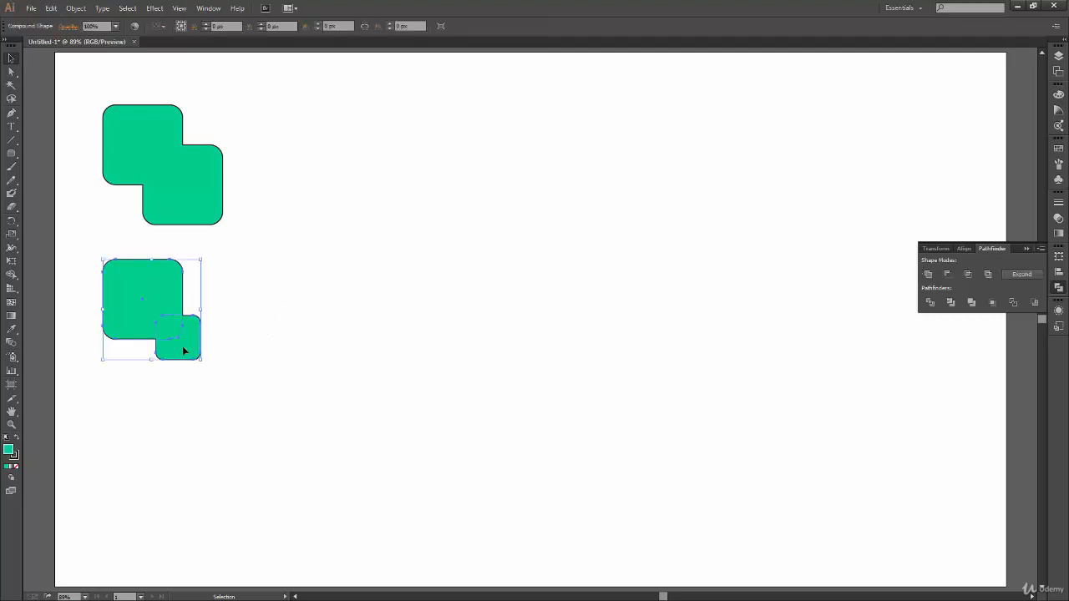
{"action": "double_click", "coordinate": [189, 346]}
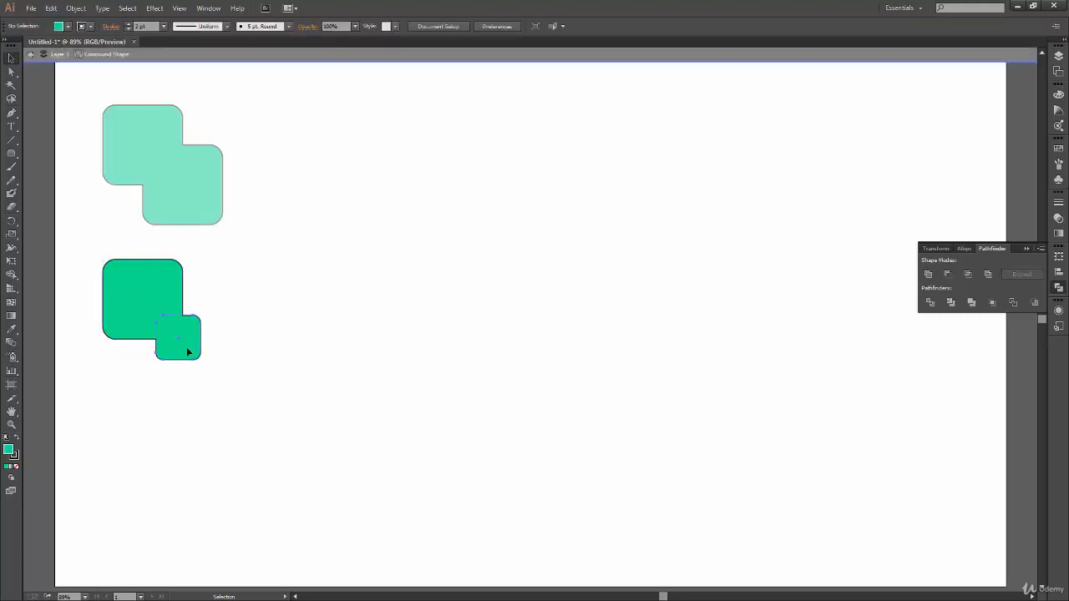
{"action": "left_click", "coordinate": [187, 345]}
{"action": "left_click_drag", "start_coordinate": [187, 345], "coordinate": [121, 351]}
{"action": "left_click", "coordinate": [152, 393]}
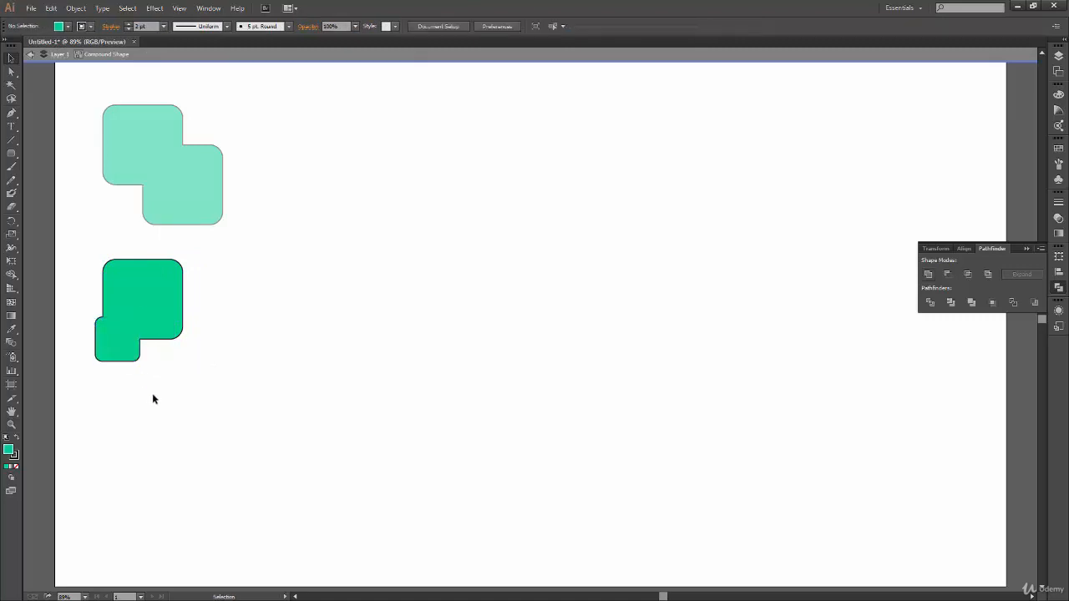
{"action": "double_click", "coordinate": [152, 393]}
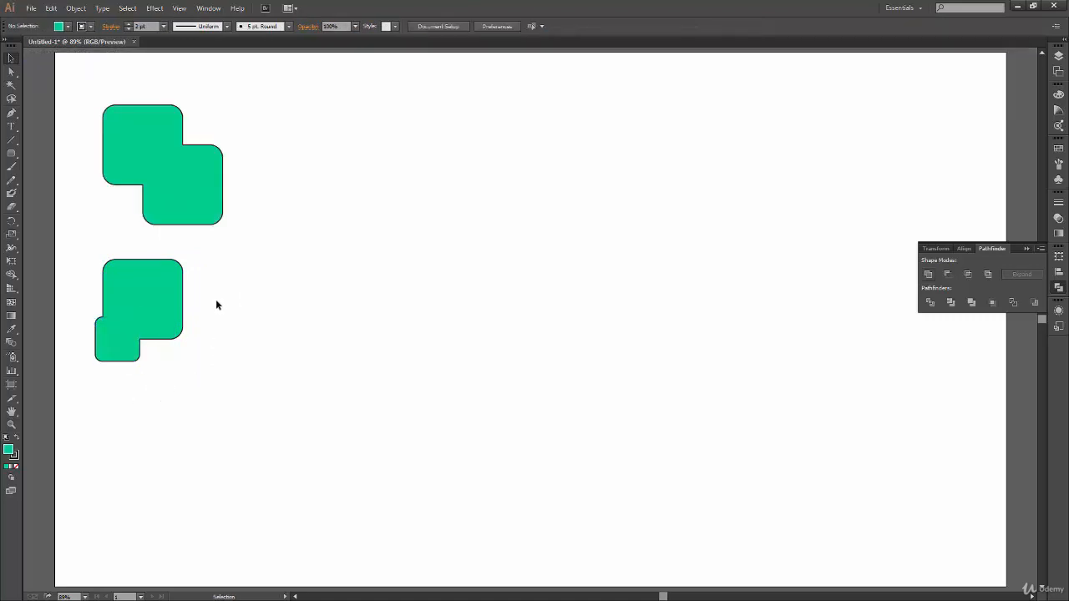
Expand the lower compound shape into a single path and leave it deselected.
{"action": "left_click_drag", "start_coordinate": [253, 282], "coordinate": [95, 357]}
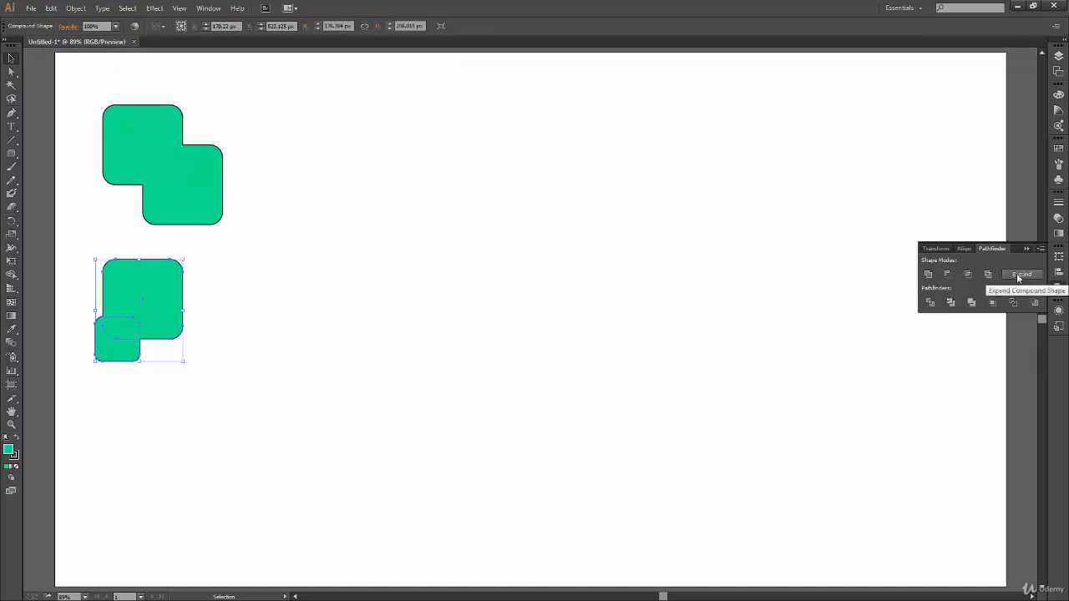
{"action": "left_click", "coordinate": [1022, 274]}
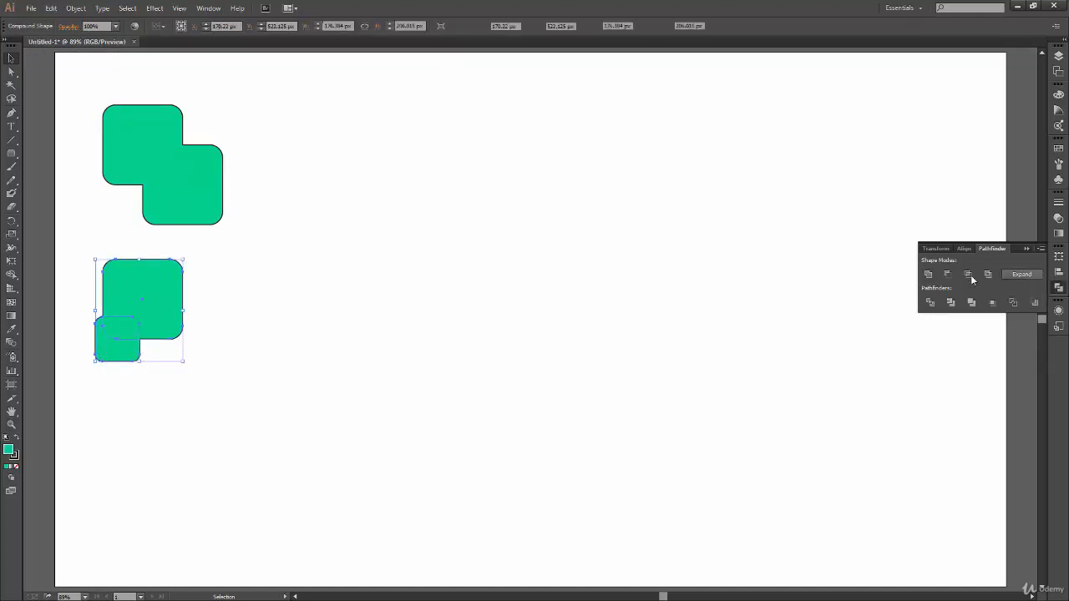
{"action": "left_click", "coordinate": [259, 347]}
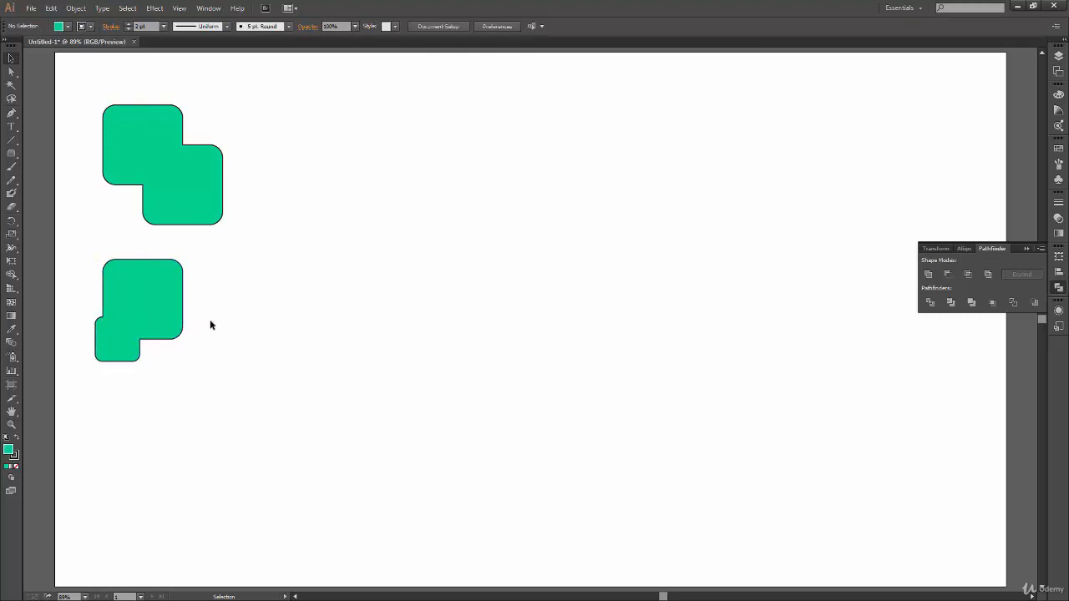
{"action": "left_click", "coordinate": [162, 326]}
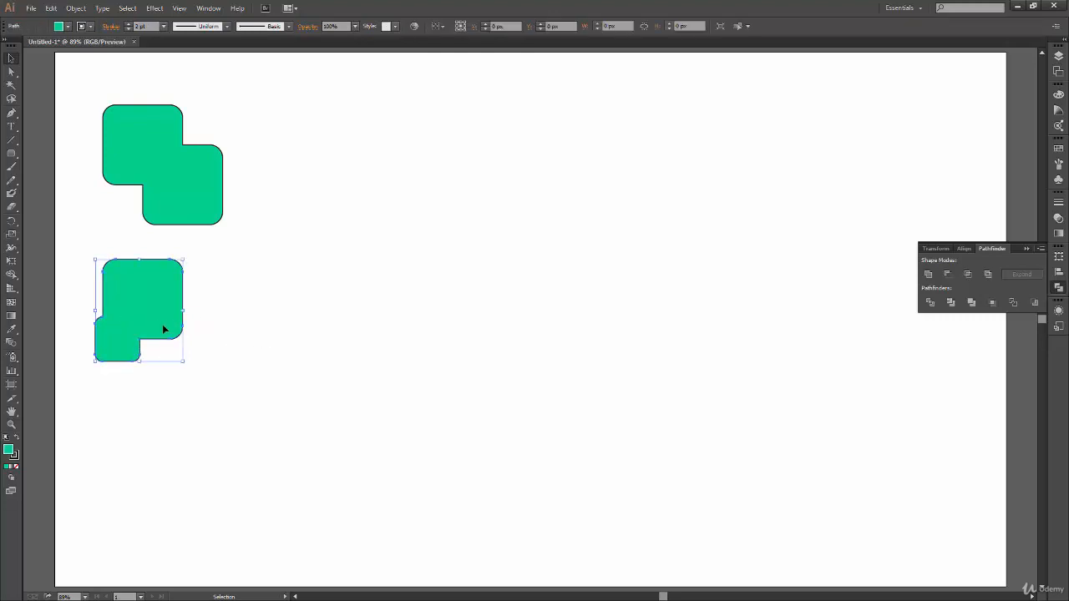
{"action": "left_click", "coordinate": [208, 354]}
Move the upper united shape down about 4 px and clear the selection.
{"action": "left_click_drag", "start_coordinate": [201, 190], "coordinate": [201, 193]}
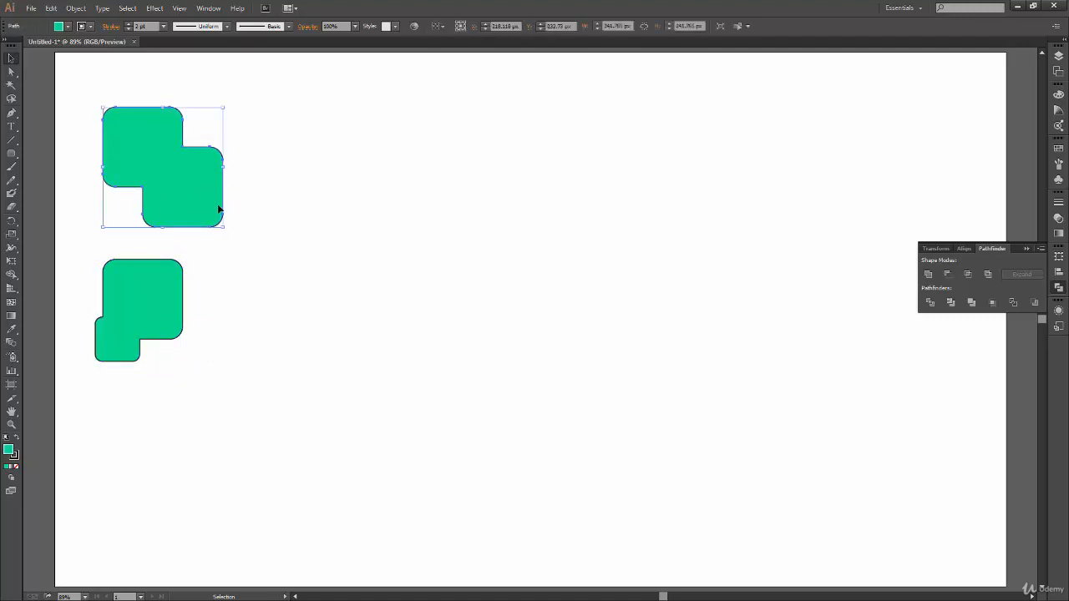
{"action": "left_click", "coordinate": [247, 194]}
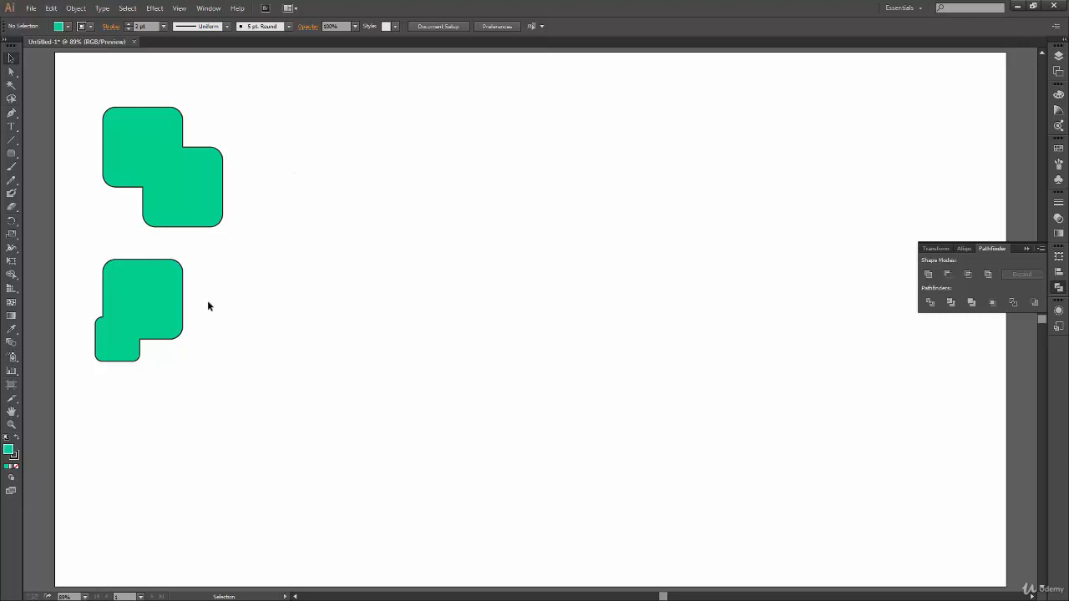
{"action": "left_click_drag", "start_coordinate": [211, 299], "coordinate": [147, 350]}
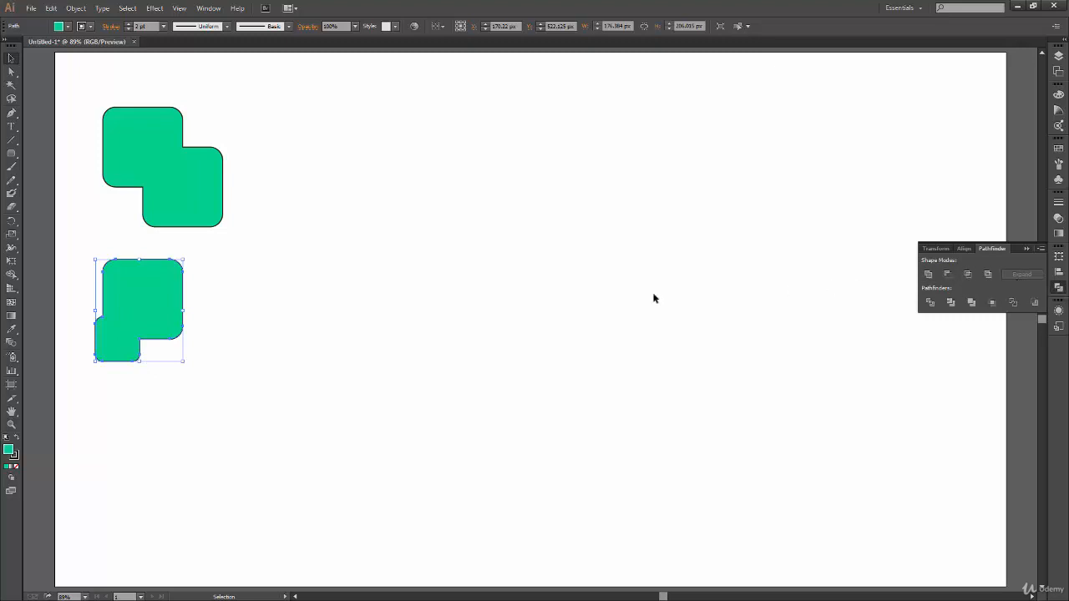
{"action": "left_click", "coordinate": [276, 278]}
{"action": "left_click_drag", "start_coordinate": [288, 108], "coordinate": [109, 455]}
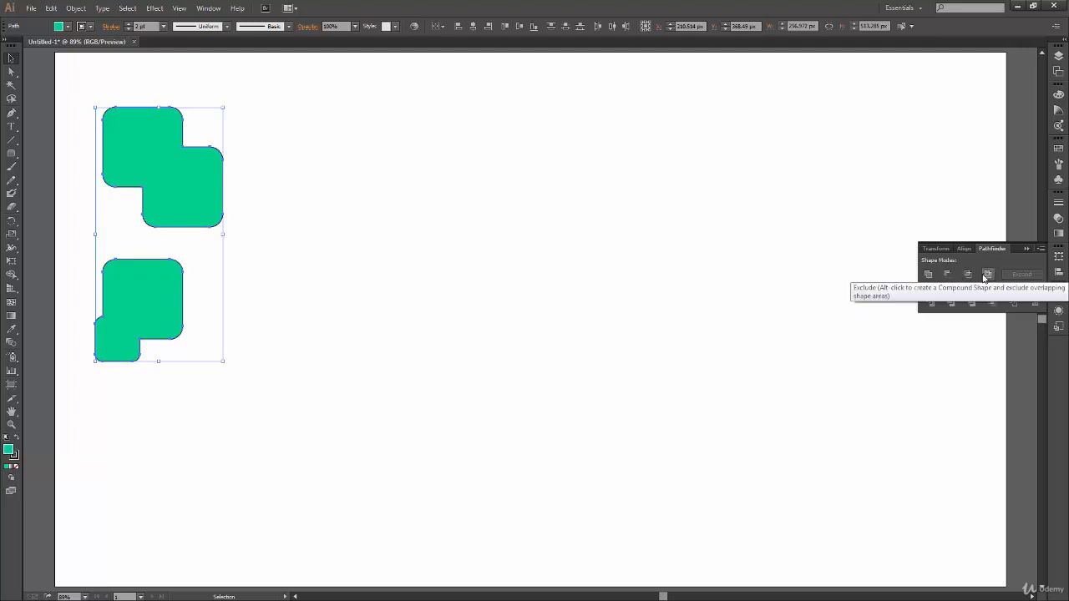
{"action": "left_click", "coordinate": [564, 378]}
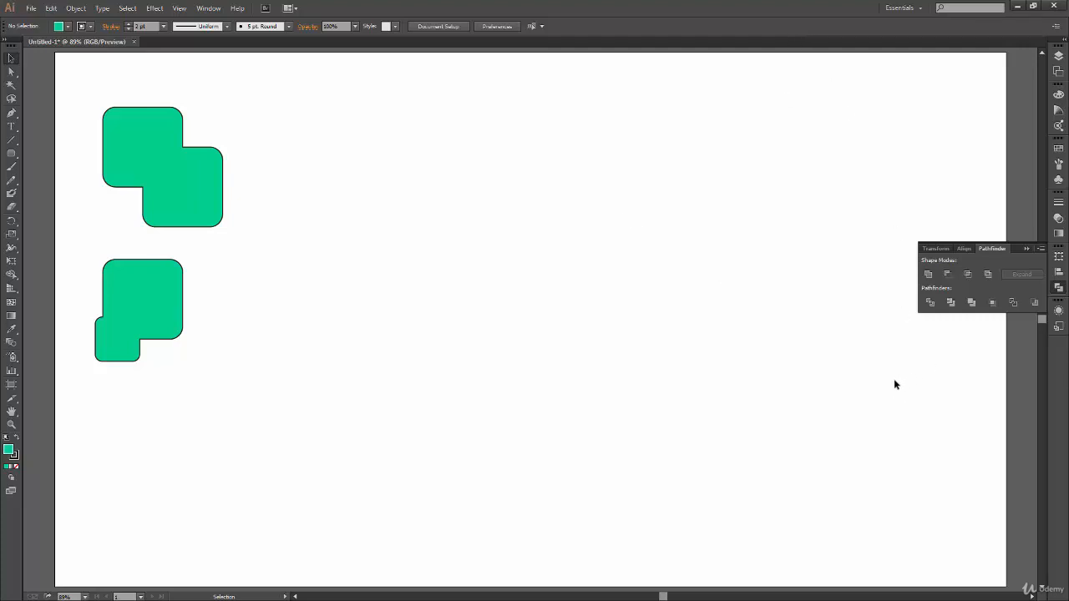
Delete the lower expanded shape and select the remaining united shape.
{"action": "left_click", "coordinate": [156, 329]}
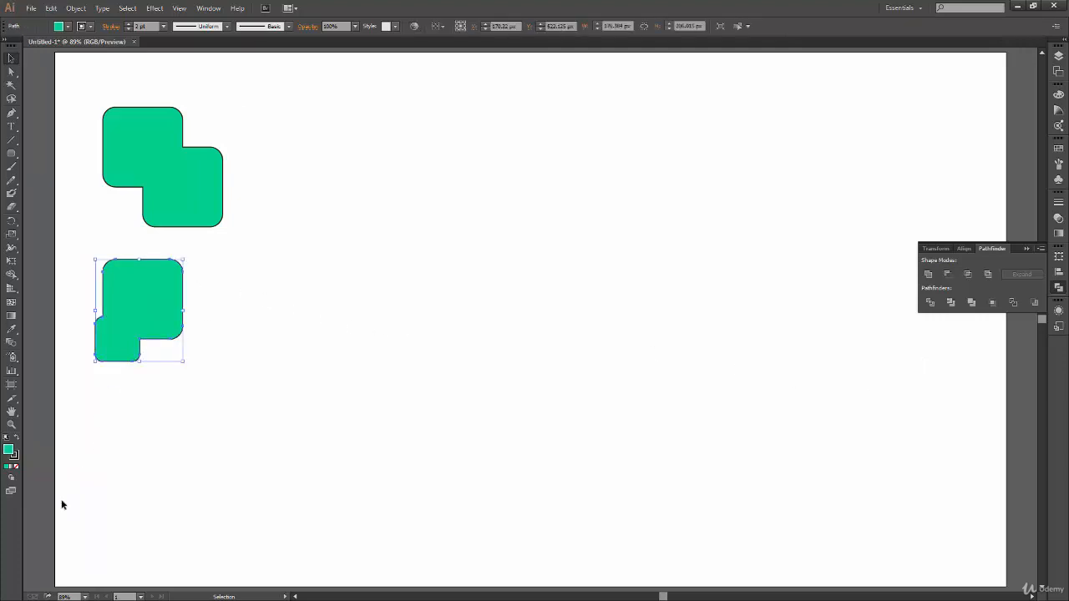
{"action": "key", "text": "Delete"}
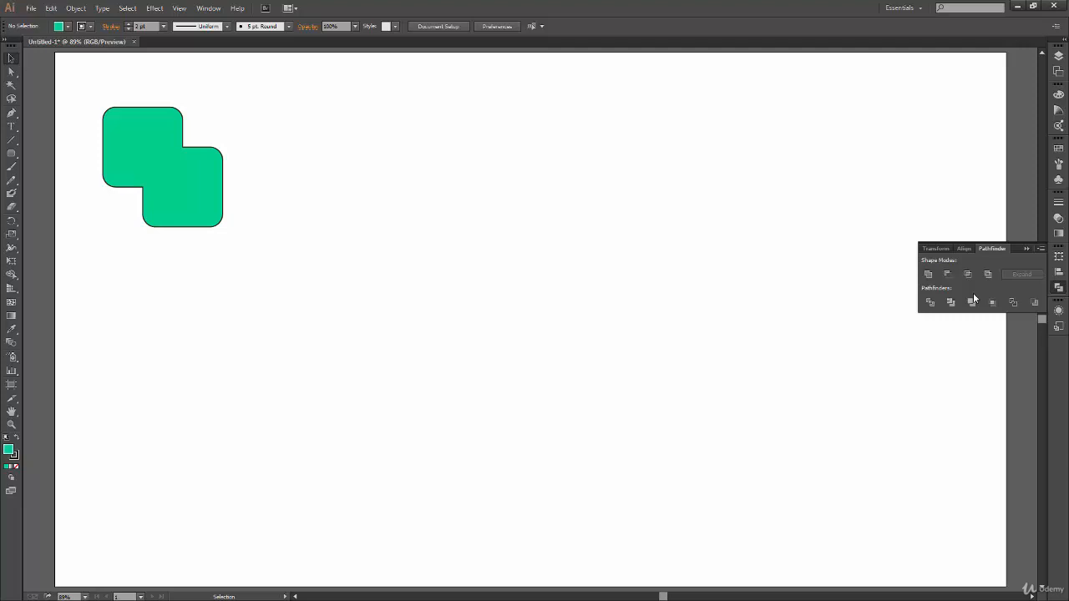
{"action": "left_click", "coordinate": [221, 162]}
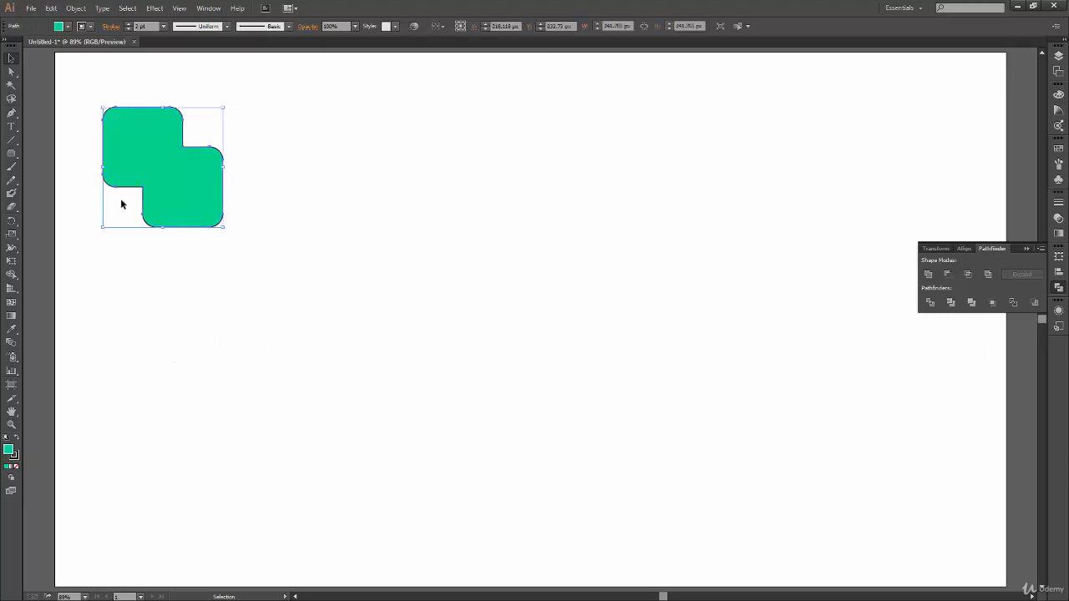
Delete the remaining united shape.
{"action": "left_click", "coordinate": [182, 290]}
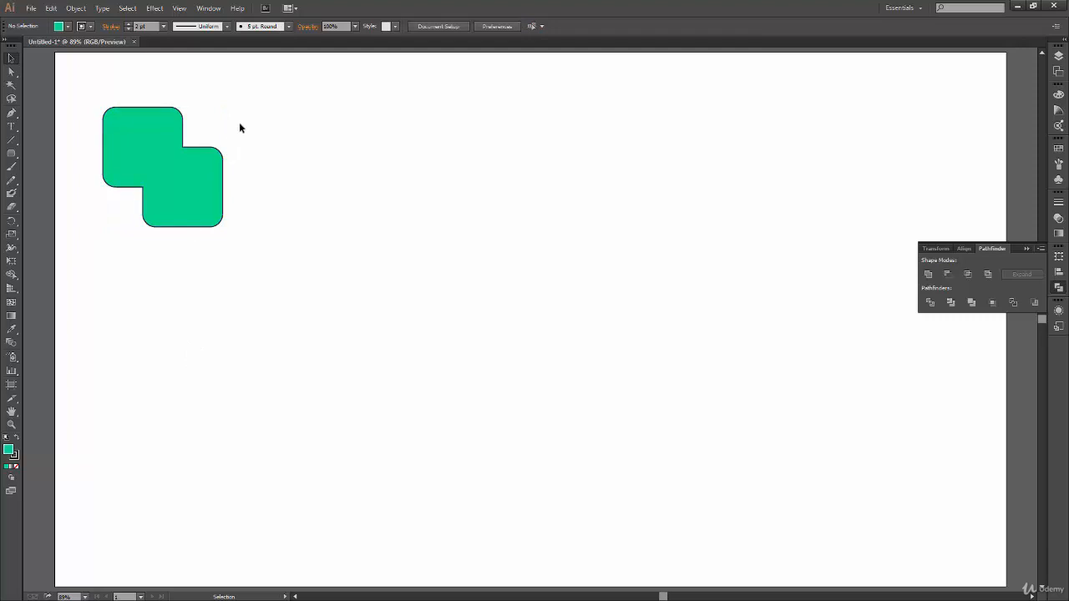
{"action": "left_click", "coordinate": [205, 178]}
{"action": "key", "text": "Delete"}
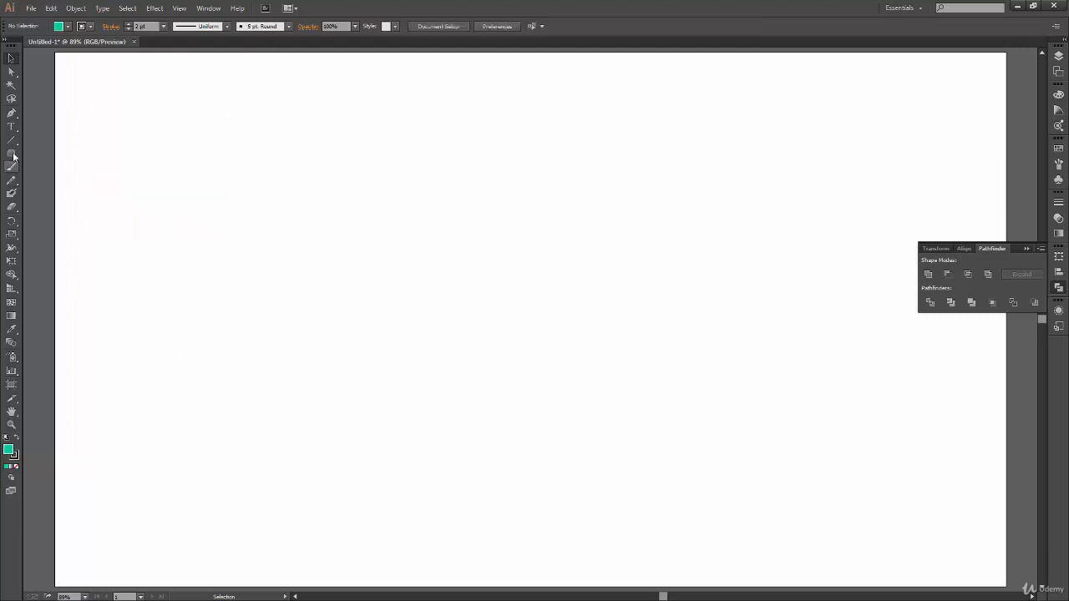
Draw a green rounded square about 174 px wide near the page's upper-left corner, and overlap it with a diagonally offset copy.
{"action": "left_click", "coordinate": [10, 154]}
{"action": "left_click_drag", "start_coordinate": [83, 94], "coordinate": [167, 177]}
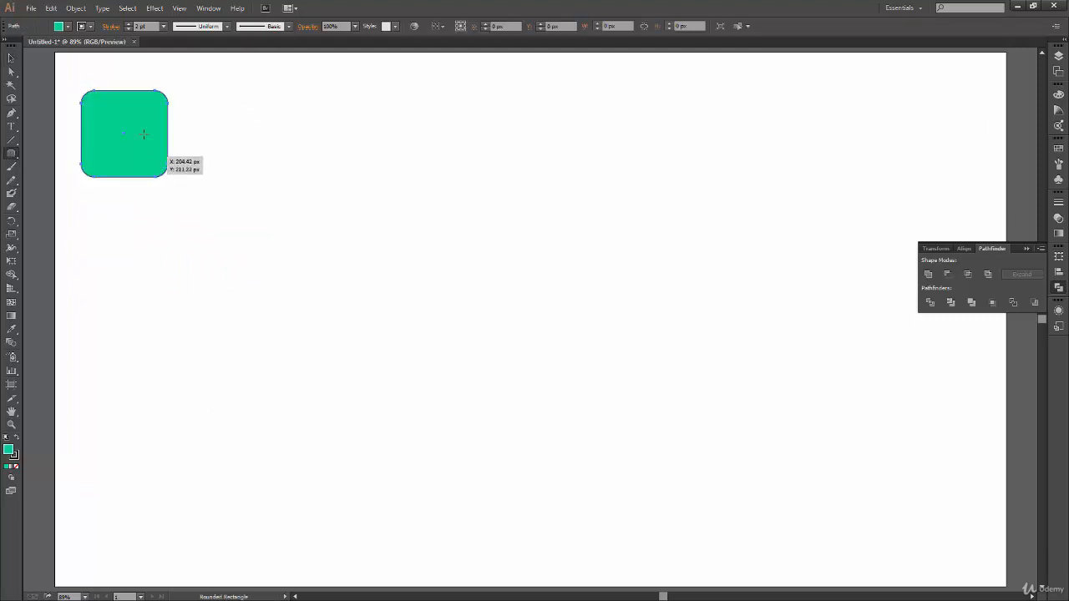
{"action": "key", "text": "v"}
{"action": "mouse_move", "coordinate": [125, 134]}
{"action": "left_mouse_down"}
{"action": "mouse_move", "coordinate": [170, 187]}
{"action": "mouse_move", "coordinate": [169, 177]}
{"action": "left_mouse_up"}
{"action": "left_click", "coordinate": [253, 316]}
Duplicate the overlapping pair into an evenly spaced row of four, and copy the whole row to the lower part of the page.
{"action": "left_click_drag", "start_coordinate": [201, 96], "coordinate": [379, 194]}
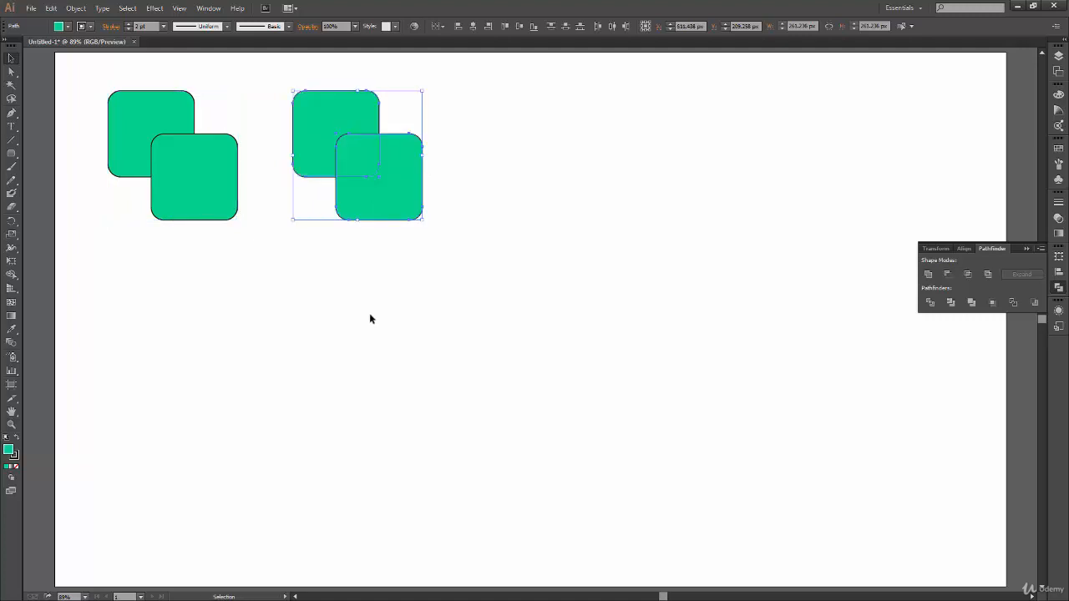
{"action": "key", "text": "a"}
{"action": "key", "text": "ctrl+d"}
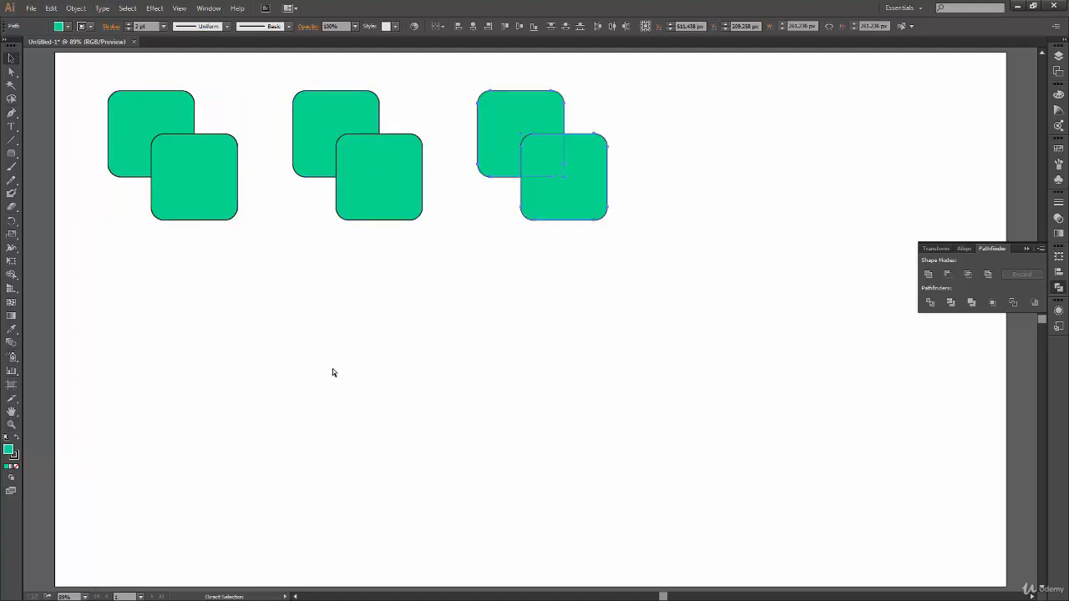
{"action": "key", "text": "ctrl+d"}
{"action": "key", "text": "v"}
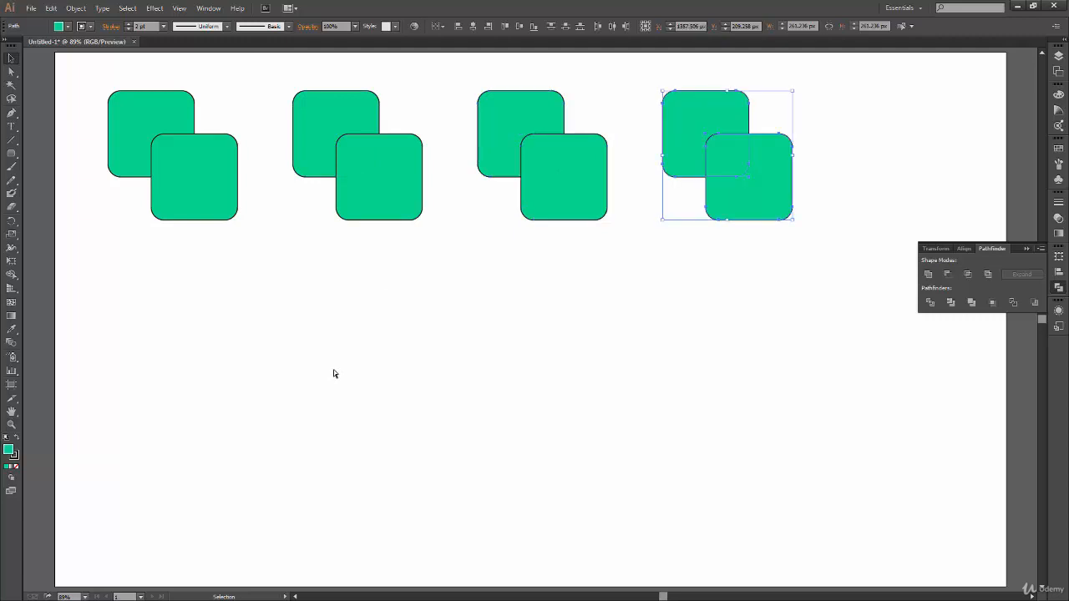
{"action": "left_click", "coordinate": [333, 374]}
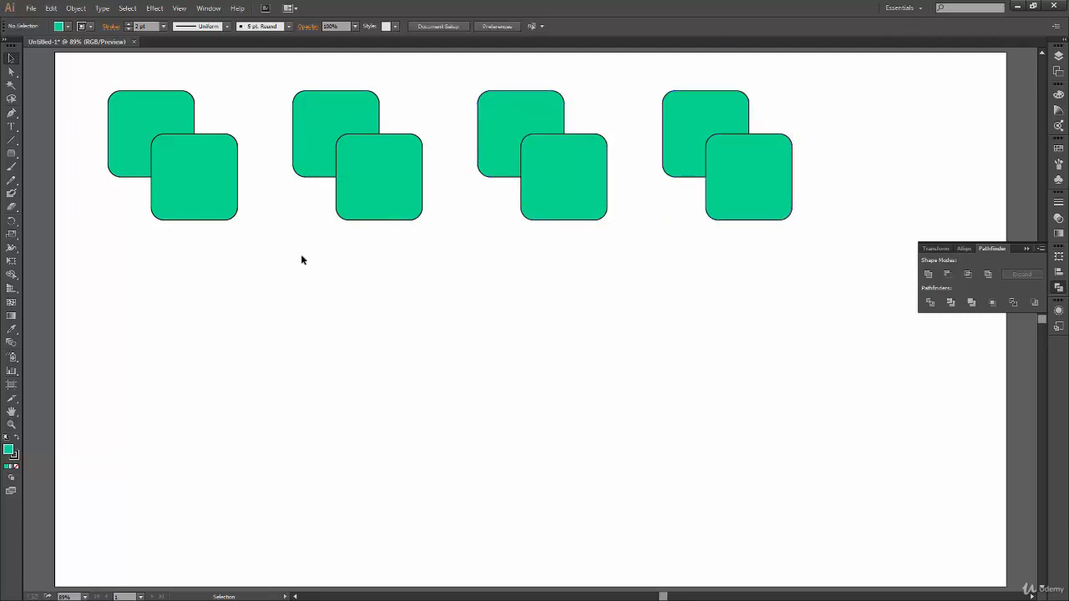
{"action": "left_click_drag", "start_coordinate": [799, 347], "coordinate": [125, 105]}
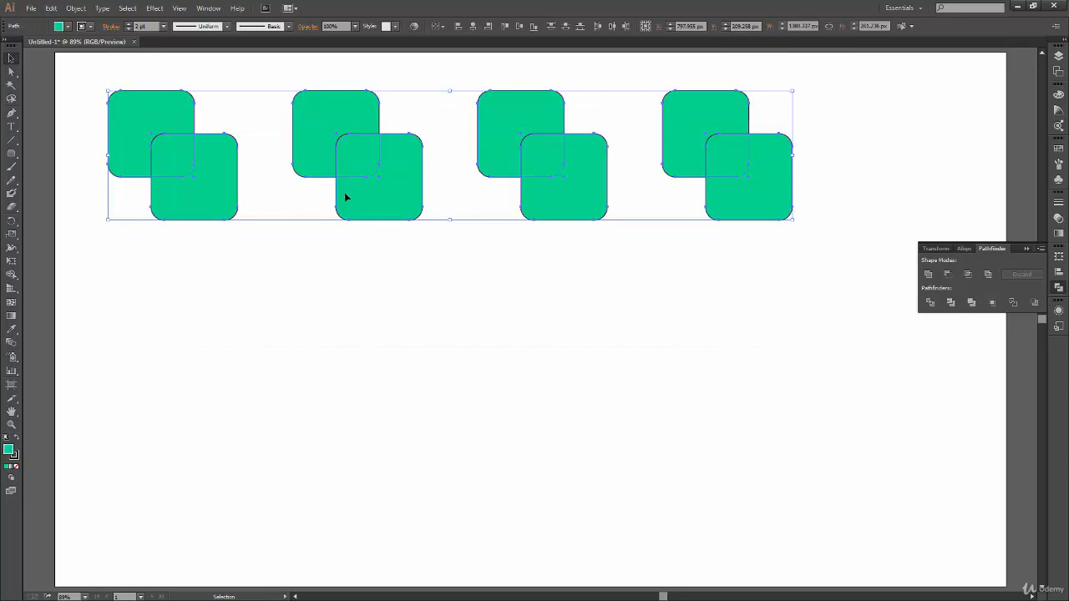
{"action": "left_click_drag", "start_coordinate": [376, 179], "coordinate": [365, 472]}
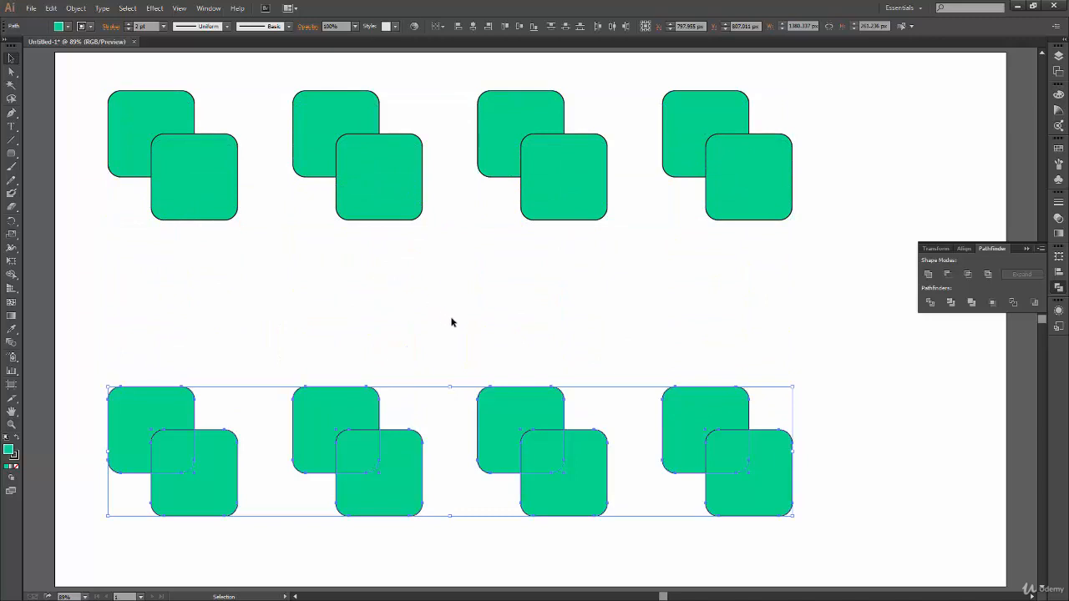
Move the lower row's second, third and fourth pairs about 30 px left, closer to the first pair.
{"action": "left_click_drag", "start_coordinate": [451, 322], "coordinate": [858, 510]}
{"action": "left_click_drag", "start_coordinate": [279, 317], "coordinate": [444, 430], "text": "shift"}
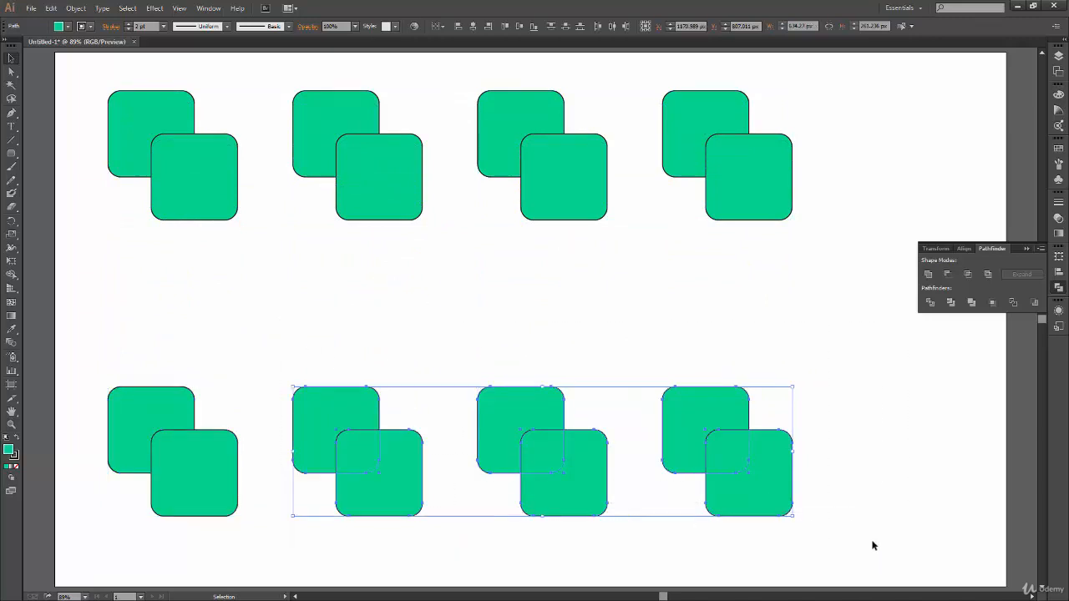
{"action": "key", "text": "Left"}
{"action": "key", "text": "Left"}
{"action": "key", "text": "Left"}
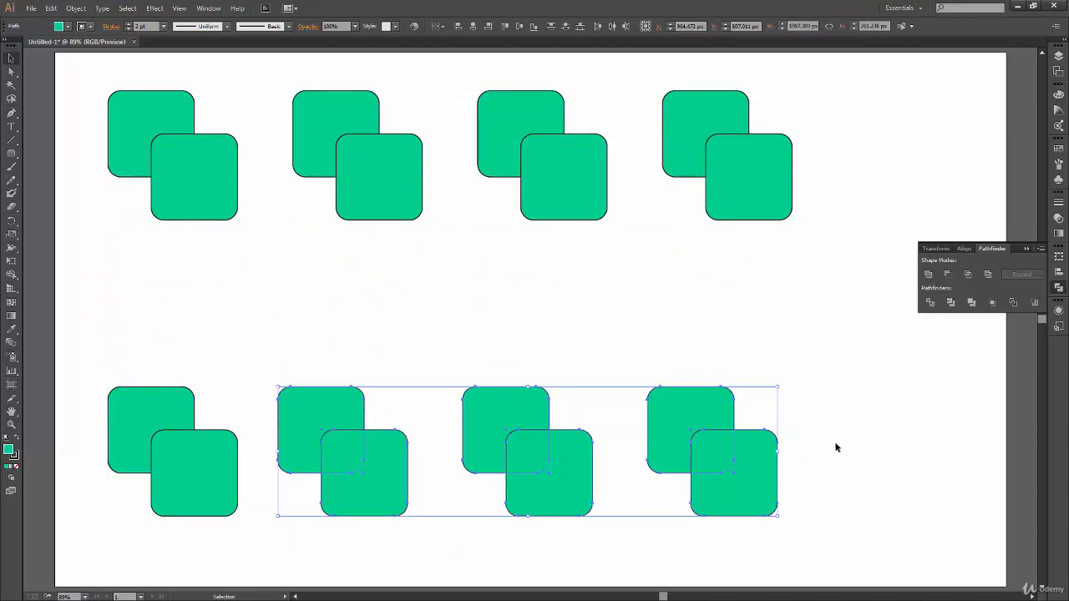
Move the lower row's third and fourth pairs about 30 px left, closer to the second pair.
{"action": "left_click", "coordinate": [511, 370]}
{"action": "left_click_drag", "start_coordinate": [444, 332], "coordinate": [854, 521]}
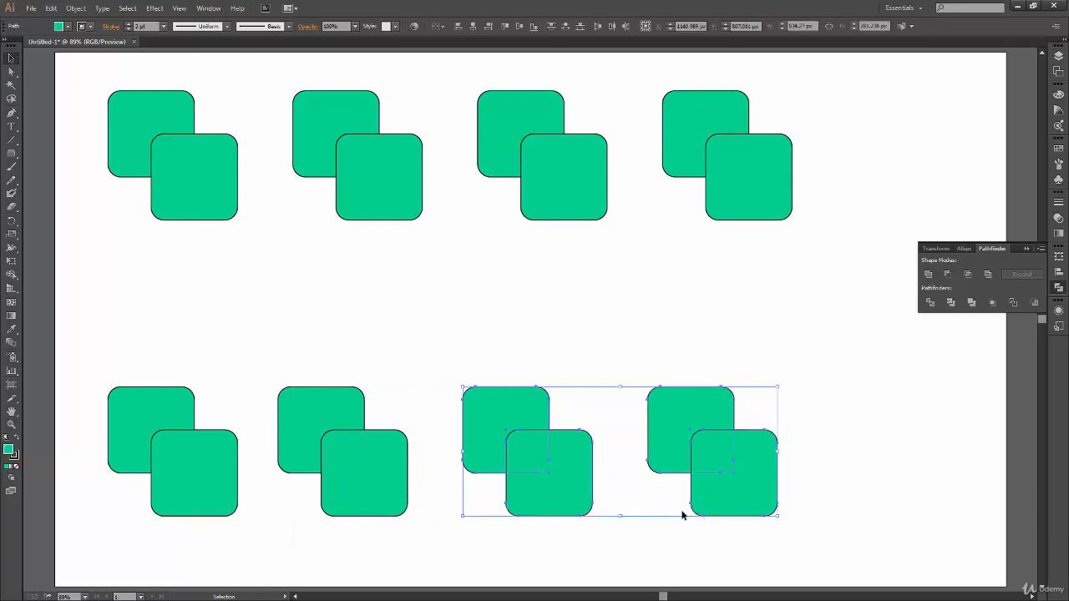
{"action": "key", "text": "Left"}
{"action": "key", "text": "Left"}
{"action": "key", "text": "Left"}
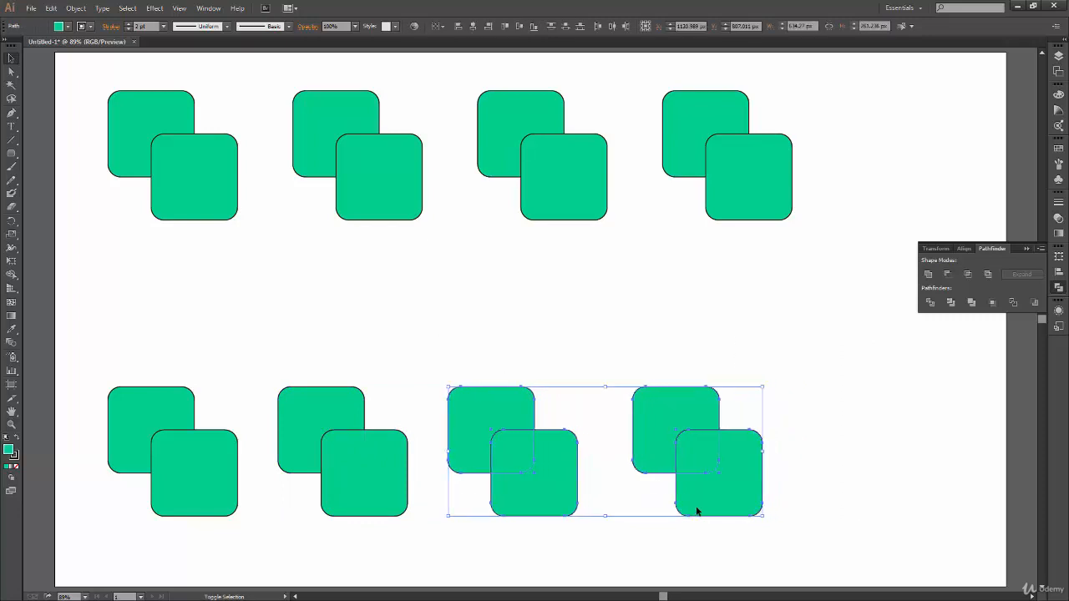
Move the lower row's fourth pair about 30 px left to even out the spacing, and clear the selection.
{"action": "left_click_drag", "start_coordinate": [615, 332], "coordinate": [832, 532]}
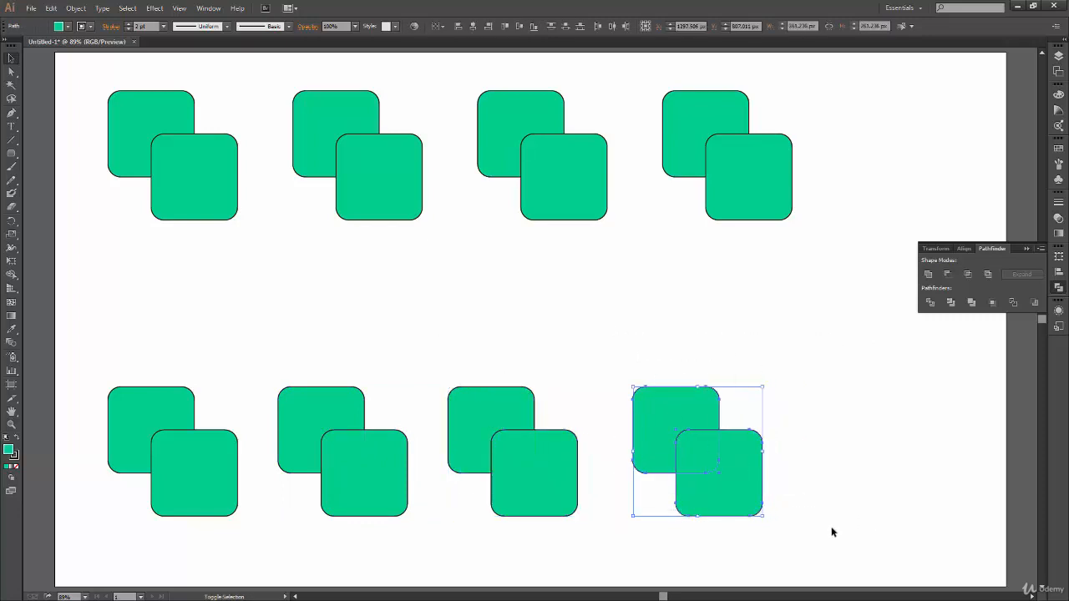
{"action": "key", "text": "Left"}
{"action": "key", "text": "Left"}
{"action": "key", "text": "Left"}
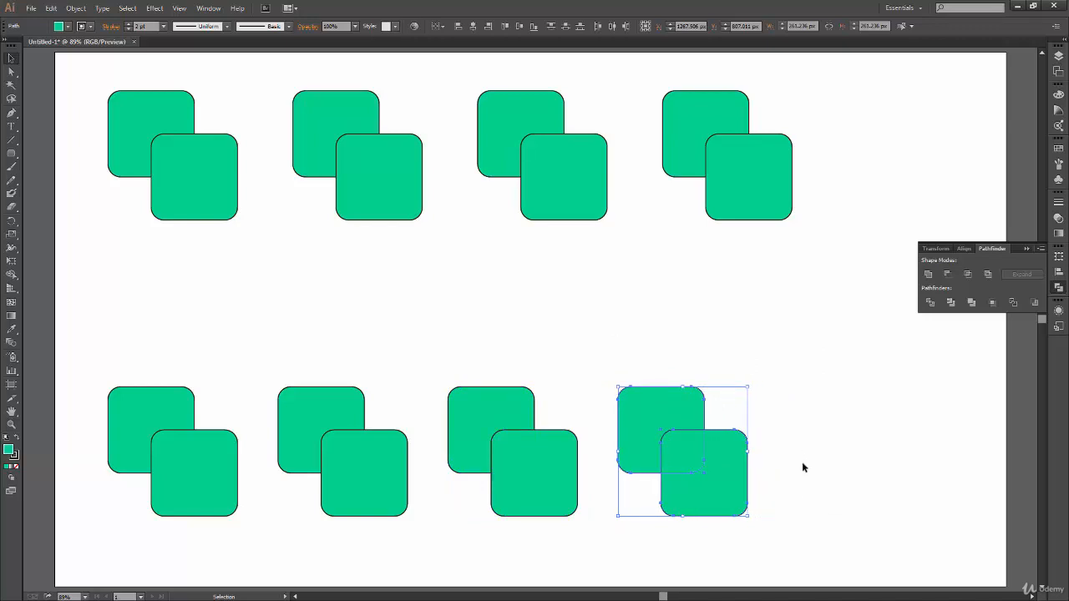
{"action": "left_click", "coordinate": [802, 463]}
Copy the lower row's third pair to the fourth position, repeat the copy twice to extend the row to six pairs, and deselect.
{"action": "left_click_drag", "start_coordinate": [637, 319], "coordinate": [774, 516]}
{"action": "left_click_drag", "start_coordinate": [465, 337], "coordinate": [561, 504]}
{"action": "left_click_drag", "start_coordinate": [513, 459], "coordinate": [679, 463]}
{"action": "key", "text": "ctrl+d"}
{"action": "key", "text": "ctrl+d"}
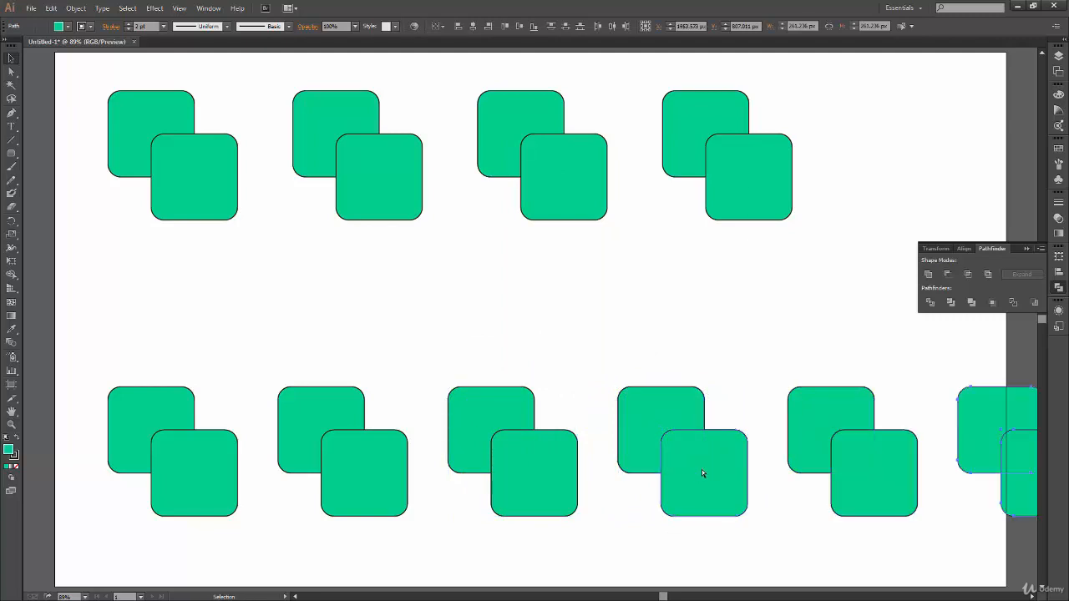
{"action": "left_click", "coordinate": [732, 365]}
{"action": "left_click", "coordinate": [698, 420]}
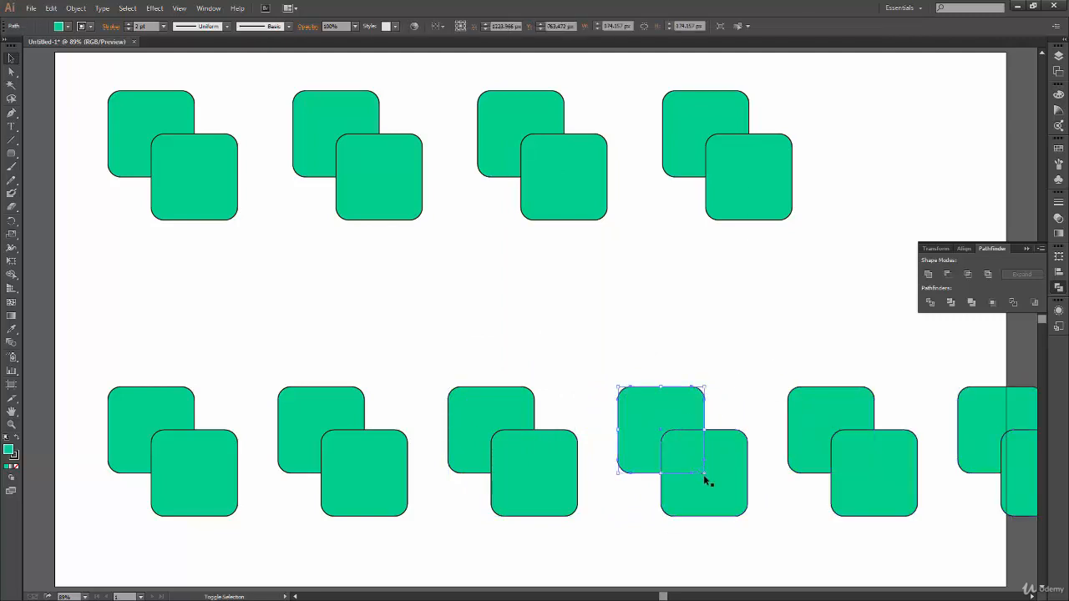
{"action": "left_click", "coordinate": [729, 493], "text": "shift"}
{"action": "left_click", "coordinate": [712, 541]}
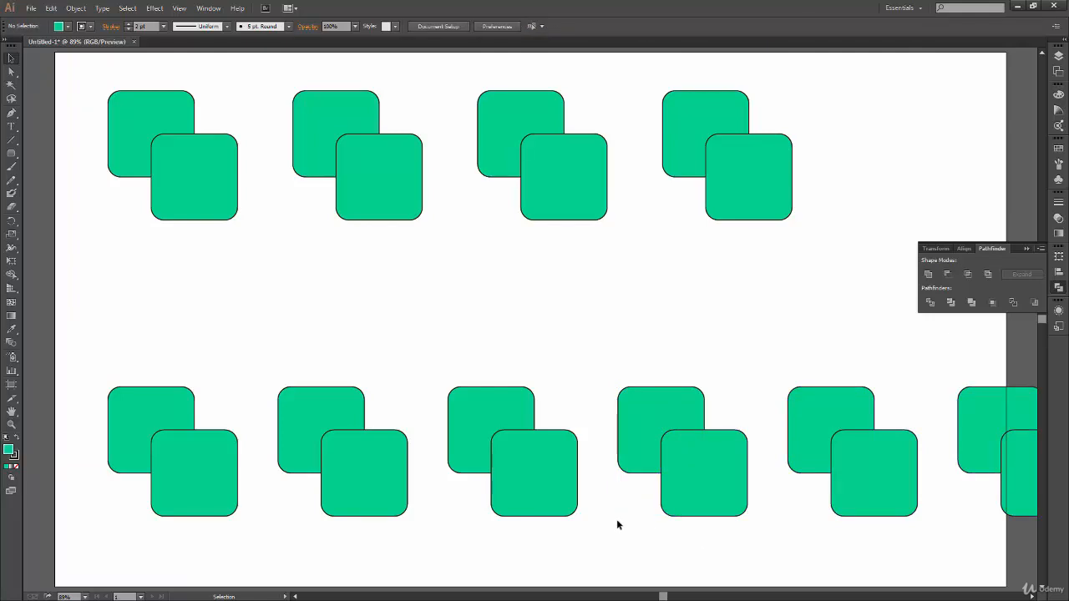
Move the entire lower row of six pairs about 70 px left, toward the page's left edge.
{"action": "left_click_drag", "start_coordinate": [56, 334], "coordinate": [1013, 538]}
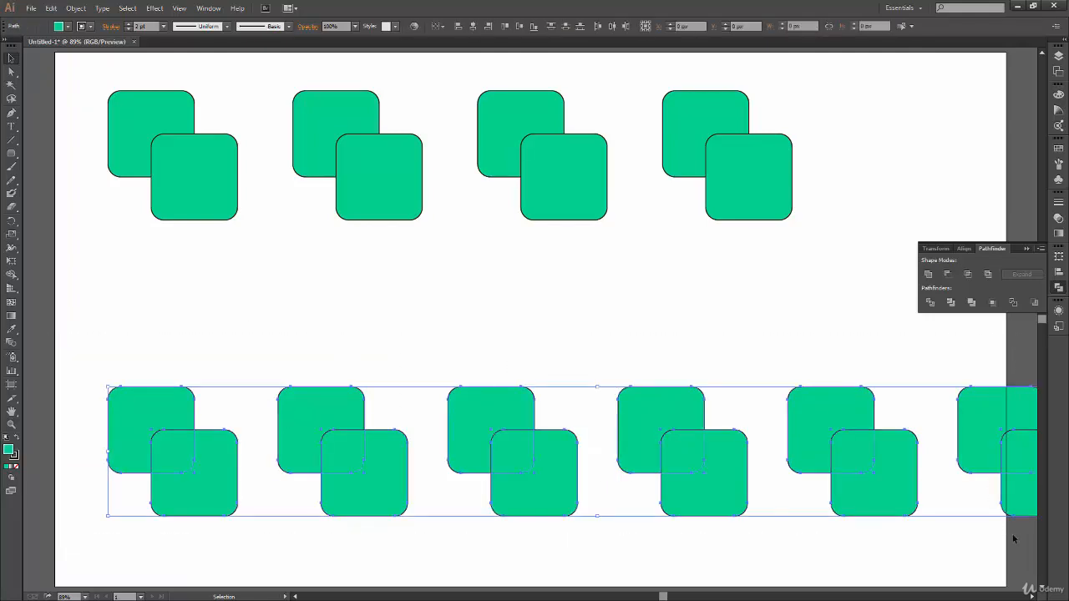
{"action": "key", "text": "Left"}
{"action": "key", "text": "Left"}
{"action": "key", "text": "Left"}
{"action": "key", "text": "Left"}
{"action": "key", "text": "Left"}
{"action": "key", "text": "Left"}
{"action": "key", "text": "Left"}
{"action": "key", "text": "Left"}
{"action": "key", "text": "Left"}
{"action": "key", "text": "Left"}
{"action": "key", "text": "Left"}
{"action": "key", "text": "Left"}
{"action": "key", "text": "Left"}
{"action": "key", "text": "Left"}
{"action": "key", "text": "Left"}
{"action": "key", "text": "Left"}
{"action": "key", "text": "Left"}
{"action": "key", "text": "Left"}
{"action": "key", "text": "Left"}
{"action": "key", "text": "Left"}
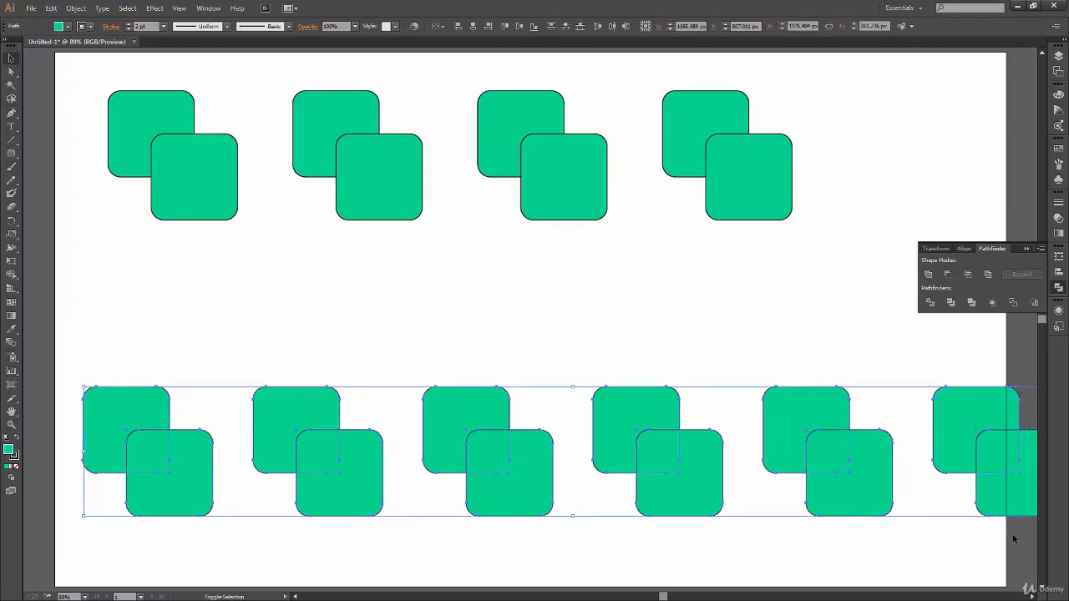
{"action": "key", "text": "Left"}
{"action": "key", "text": "Left"}
{"action": "key", "text": "Left"}
{"action": "key", "text": "Left"}
{"action": "key", "text": "Left"}
{"action": "key", "text": "Left"}
{"action": "key", "text": "Left"}
{"action": "key", "text": "Left"}
{"action": "key", "text": "Left"}
{"action": "key", "text": "Left"}
{"action": "key", "text": "Left"}
{"action": "key", "text": "Left"}
Move the lower row's second through sixth pairs about 30 px left and clear the selection.
{"action": "left_click", "coordinate": [425, 509]}
{"action": "left_click_drag", "start_coordinate": [245, 311], "coordinate": [1011, 533]}
{"action": "key", "text": "Left"}
{"action": "key", "text": "Left"}
{"action": "key", "text": "Left"}
{"action": "key", "text": "Left"}
{"action": "key", "text": "Left"}
{"action": "key", "text": "Left"}
{"action": "key", "text": "Left"}
{"action": "key", "text": "Left"}
{"action": "key", "text": "Left"}
{"action": "key", "text": "Left"}
{"action": "key", "text": "Left"}
{"action": "key", "text": "Left"}
{"action": "key", "text": "Left"}
{"action": "key", "text": "Left"}
{"action": "key", "text": "Left"}
{"action": "key", "text": "Left"}
{"action": "key", "text": "Left"}
{"action": "key", "text": "Left"}
{"action": "left_click", "coordinate": [429, 539]}
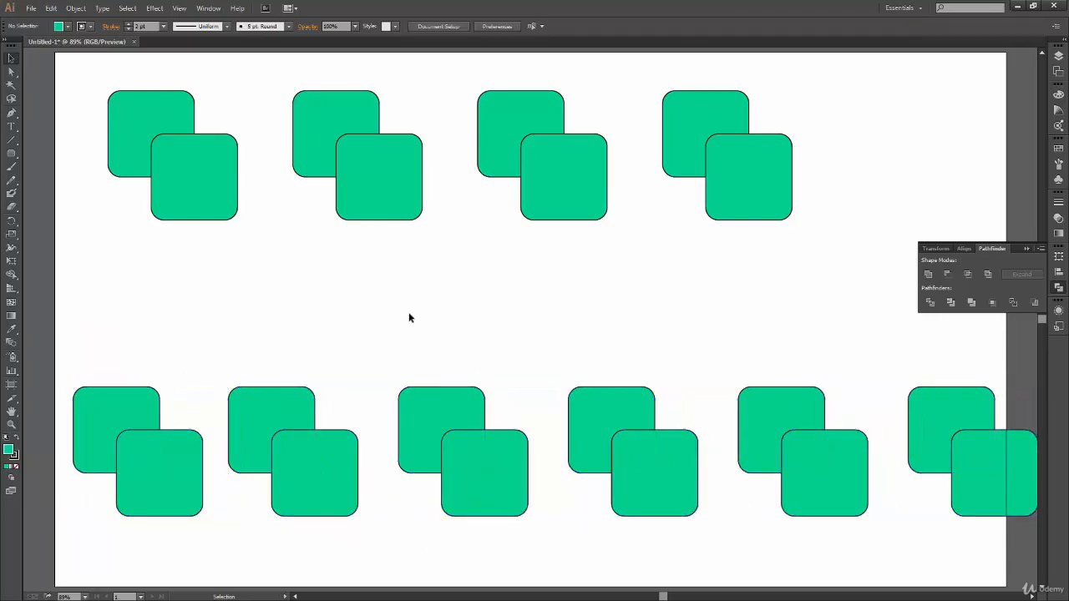
Move the lower row's third through sixth pairs about 30 px left and clear the selection.
{"action": "left_click_drag", "start_coordinate": [409, 318], "coordinate": [975, 530]}
{"action": "key", "text": "Left"}
{"action": "key", "text": "Left"}
{"action": "key", "text": "Left"}
{"action": "key", "text": "Left"}
{"action": "key", "text": "Left"}
{"action": "key", "text": "Left"}
{"action": "key", "text": "Left"}
{"action": "key", "text": "Left"}
{"action": "key", "text": "Left"}
{"action": "key", "text": "Left"}
{"action": "key", "text": "Left"}
{"action": "key", "text": "Left"}
{"action": "key", "text": "Left"}
{"action": "key", "text": "Left"}
{"action": "key", "text": "Left"}
{"action": "key", "text": "Left"}
{"action": "key", "text": "Left"}
{"action": "key", "text": "Left"}
{"action": "key", "text": "Left"}
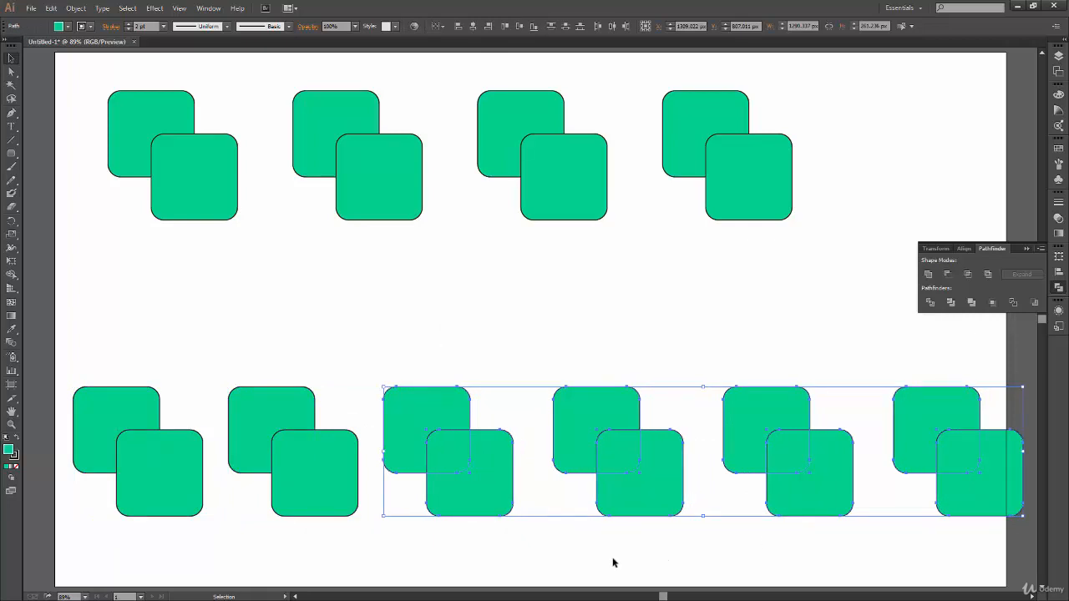
{"action": "left_click", "coordinate": [613, 563]}
Move the lower row's fourth, fifth and sixth pairs about 30 px left.
{"action": "left_click_drag", "start_coordinate": [606, 354], "coordinate": [965, 525]}
{"action": "key", "text": "Left"}
{"action": "key", "text": "Left"}
{"action": "key", "text": "Left"}
{"action": "key", "text": "Left"}
{"action": "key", "text": "Left"}
{"action": "key", "text": "Left"}
{"action": "key", "text": "Left"}
{"action": "key", "text": "Left"}
{"action": "key", "text": "Left"}
{"action": "key", "text": "Left"}
{"action": "key", "text": "Left"}
{"action": "key", "text": "Left"}
{"action": "key", "text": "Left"}
{"action": "key", "text": "Left"}
{"action": "key", "text": "Left"}
{"action": "key", "text": "Left"}
{"action": "key", "text": "Left"}
{"action": "key", "text": "Left"}
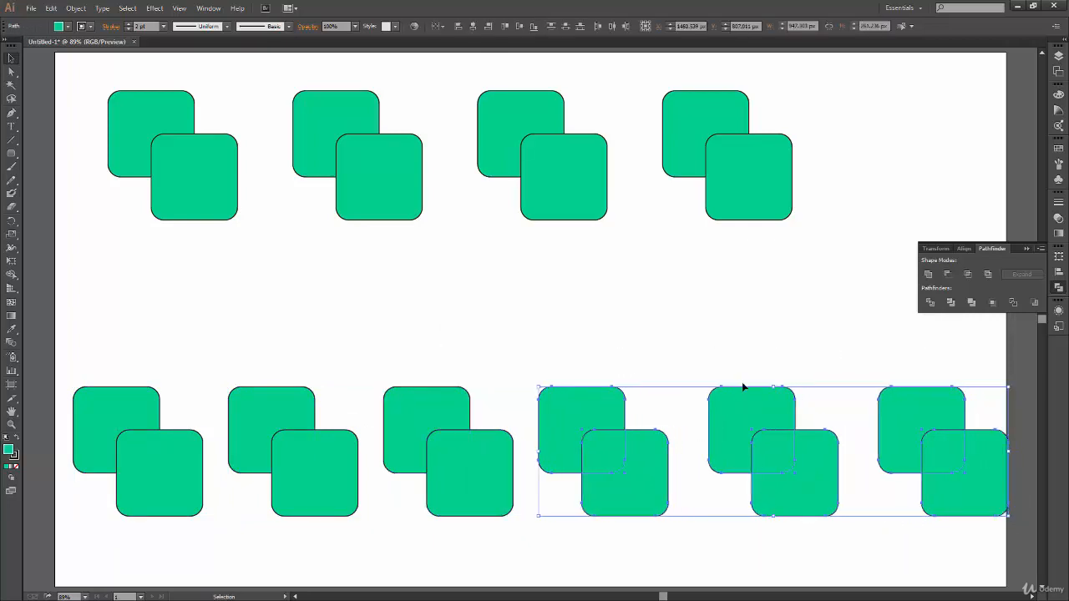
Move the lower row's fifth and sixth pairs about 30 px left and clear the selection.
{"action": "left_click_drag", "start_coordinate": [734, 334], "coordinate": [973, 542]}
{"action": "key", "text": "Left"}
{"action": "key", "text": "Left"}
{"action": "key", "text": "Left"}
{"action": "key", "text": "Left"}
{"action": "key", "text": "Left"}
{"action": "key", "text": "Left"}
{"action": "key", "text": "Left"}
{"action": "key", "text": "Left"}
{"action": "key", "text": "Left"}
{"action": "key", "text": "Left"}
{"action": "key", "text": "Left"}
{"action": "key", "text": "Left"}
{"action": "key", "text": "Left"}
{"action": "key", "text": "Left"}
{"action": "key", "text": "Left"}
{"action": "key", "text": "Left"}
{"action": "key", "text": "Left"}
{"action": "key", "text": "Left"}
{"action": "left_click", "coordinate": [893, 354]}
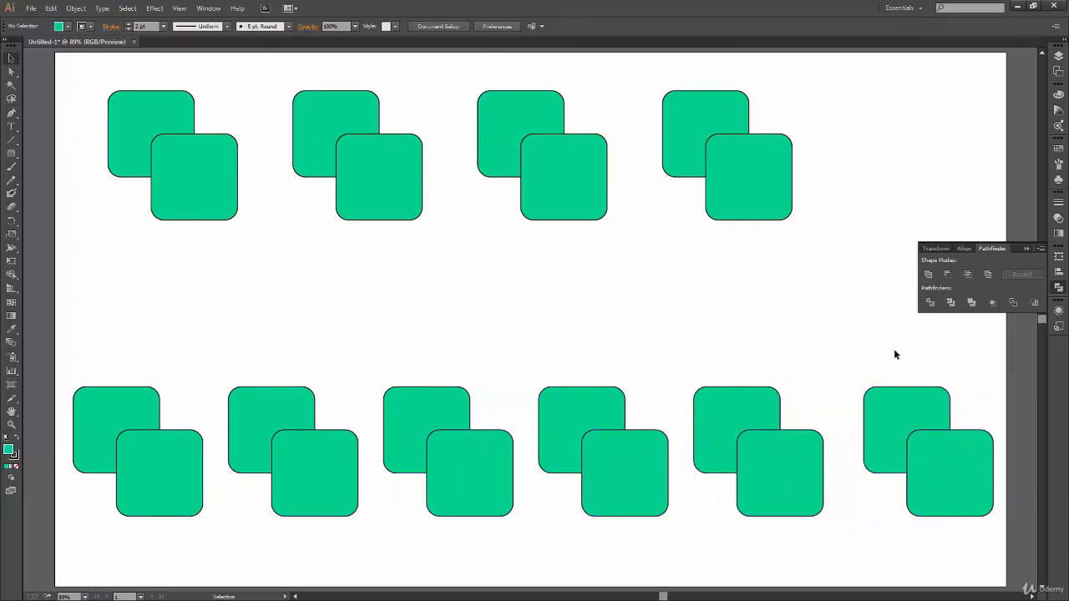
Move the lower row's sixth pair about 30 px left and clear the selection.
{"action": "left_click_drag", "start_coordinate": [894, 355], "coordinate": [981, 516]}
{"action": "key", "text": "Left"}
{"action": "key", "text": "Left"}
{"action": "key", "text": "Left"}
{"action": "key", "text": "Left"}
{"action": "key", "text": "Left"}
{"action": "key", "text": "Left"}
{"action": "key", "text": "Left"}
{"action": "key", "text": "Left"}
{"action": "key", "text": "Left"}
{"action": "key", "text": "Left"}
{"action": "key", "text": "Left"}
{"action": "key", "text": "Left"}
{"action": "key", "text": "Left"}
{"action": "key", "text": "Left"}
{"action": "key", "text": "Left"}
{"action": "key", "text": "Left"}
{"action": "key", "text": "Left"}
{"action": "key", "text": "Left"}
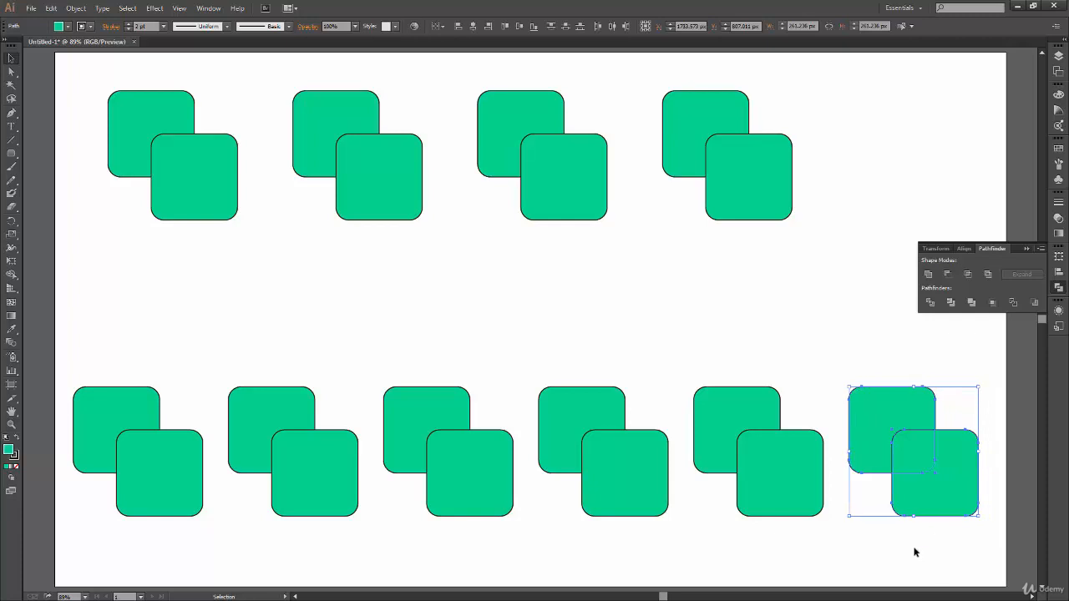
{"action": "left_click", "coordinate": [915, 552]}
Shift all six pairs of the lower row about 10 px right to centre them horizontally on the artboard.
{"action": "left_click_drag", "start_coordinate": [37, 339], "coordinate": [1020, 547]}
{"action": "key", "text": "Right"}
{"action": "key", "text": "Right"}
{"action": "key", "text": "Right"}
{"action": "key", "text": "Right"}
{"action": "key", "text": "Right"}
{"action": "key", "text": "Right"}
{"action": "key", "text": "Right"}
{"action": "key", "text": "Right"}
{"action": "key", "text": "Right"}
{"action": "key", "text": "Right"}
{"action": "key", "text": "Right"}
{"action": "key", "text": "Right"}
{"action": "key", "text": "Right"}
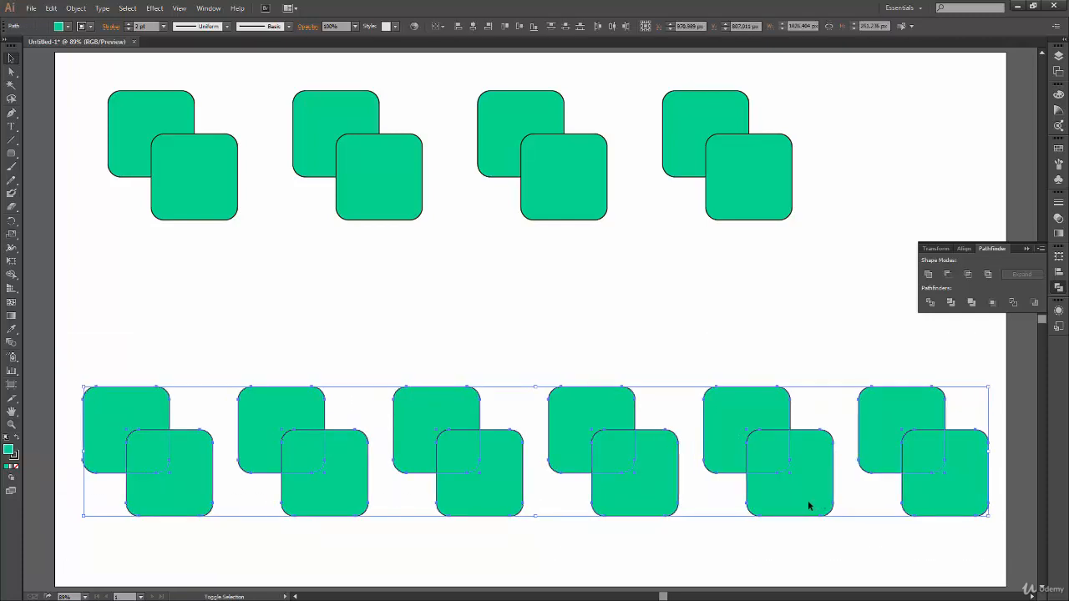
{"action": "key", "text": "Left"}
{"action": "key", "text": "Left"}
{"action": "key", "text": "Left"}
{"action": "key", "text": "Left"}
{"action": "key", "text": "Left"}
{"action": "key", "text": "Left"}
Raise the whole lower row by about 10 px and clear the selection.
{"action": "key", "text": "Up"}
{"action": "key", "text": "Up"}
{"action": "key", "text": "Up"}
{"action": "key", "text": "Up"}
{"action": "key", "text": "Up"}
{"action": "key", "text": "Up"}
{"action": "key", "text": "Up"}
{"action": "key", "text": "Up"}
{"action": "key", "text": "Up"}
{"action": "key", "text": "Up"}
{"action": "key", "text": "Up"}
{"action": "key", "text": "Up"}
{"action": "key", "text": "Up"}
{"action": "key", "text": "Up"}
{"action": "key", "text": "Up"}
{"action": "key", "text": "Up"}
{"action": "key", "text": "Up"}
{"action": "key", "text": "Up"}
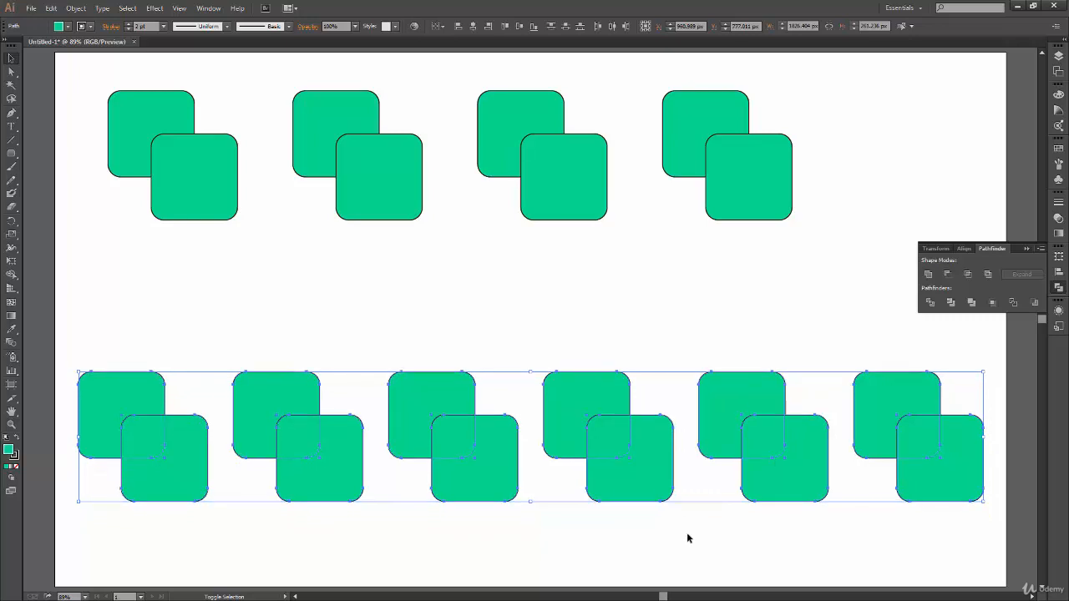
{"action": "key", "text": "Down"}
{"action": "key", "text": "Down"}
{"action": "key", "text": "Down"}
{"action": "key", "text": "Down"}
{"action": "key", "text": "Down"}
{"action": "key", "text": "Down"}
{"action": "key", "text": "Down"}
{"action": "key", "text": "Down"}
{"action": "key", "text": "Down"}
{"action": "key", "text": "Down"}
{"action": "key", "text": "Down"}
{"action": "key", "text": "Down"}
{"action": "left_click", "coordinate": [693, 541]}
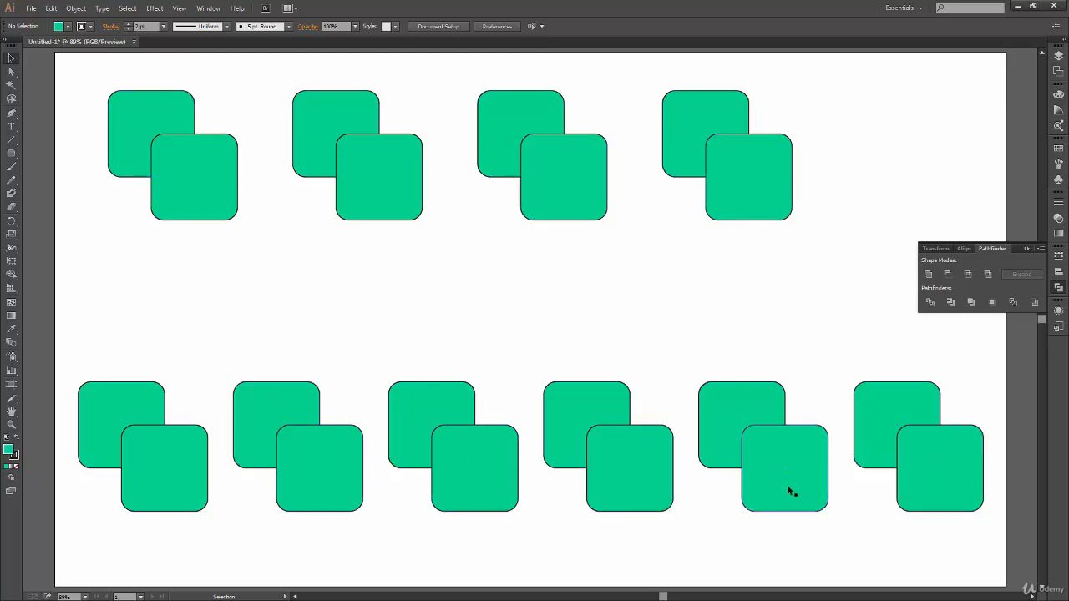
{"action": "left_click_drag", "start_coordinate": [229, 119], "coordinate": [153, 319]}
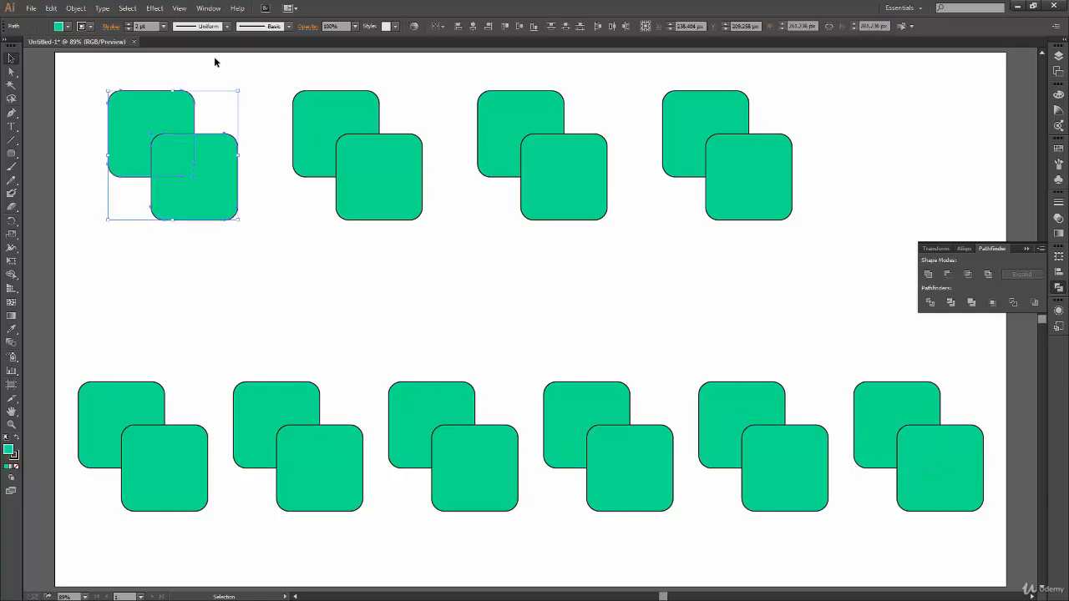
{"action": "left_click", "coordinate": [228, 277]}
{"action": "left_click_drag", "start_coordinate": [226, 107], "coordinate": [185, 155]}
{"action": "left_click_drag", "start_coordinate": [406, 110], "coordinate": [372, 155]}
{"action": "left_click_drag", "start_coordinate": [474, 119], "coordinate": [526, 218]}
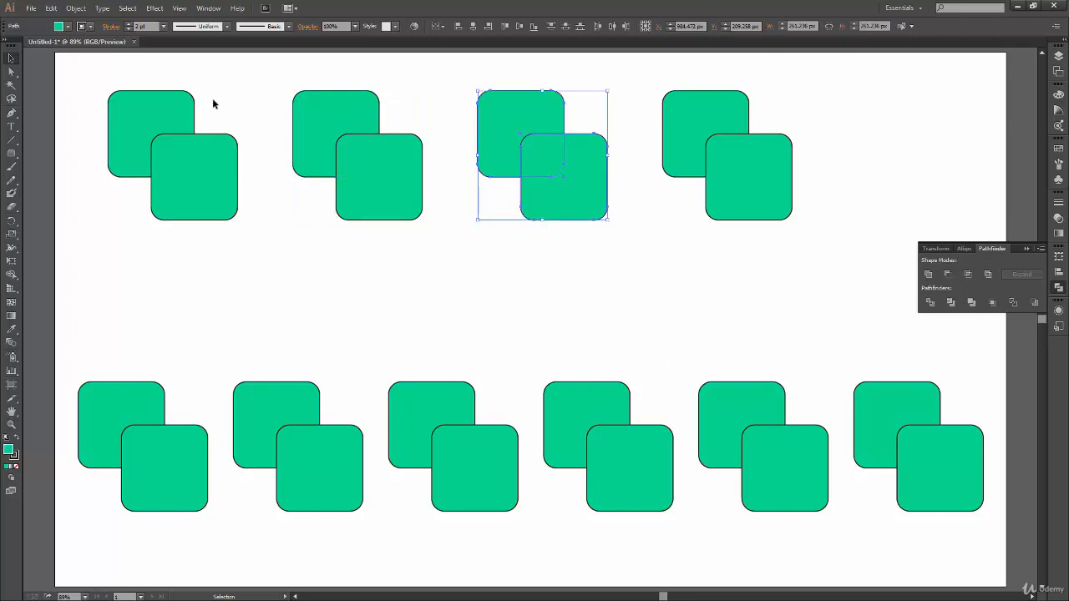
Unite the upper row's first pair into a single shape and clear the selection.
{"action": "left_click_drag", "start_coordinate": [237, 73], "coordinate": [152, 170]}
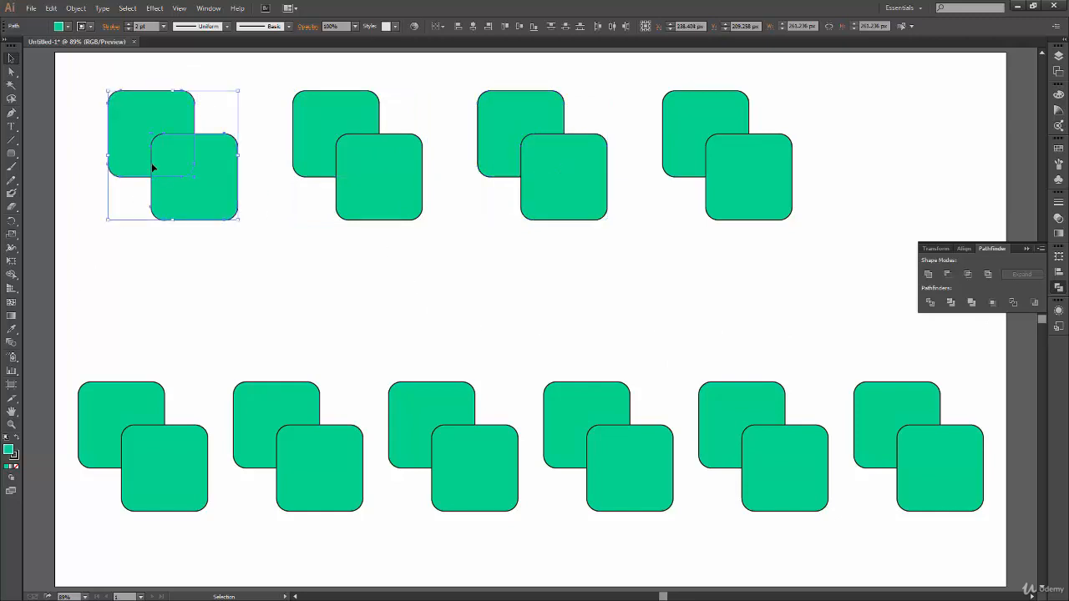
{"action": "left_click", "coordinate": [927, 274]}
{"action": "left_click", "coordinate": [201, 297]}
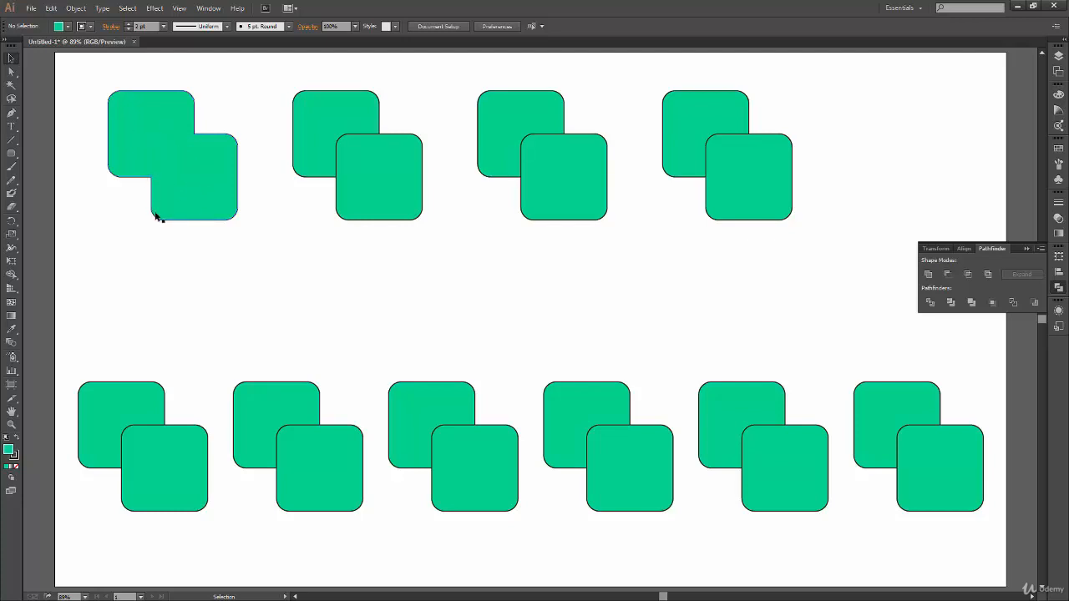
{"action": "left_click_drag", "start_coordinate": [301, 234], "coordinate": [343, 151]}
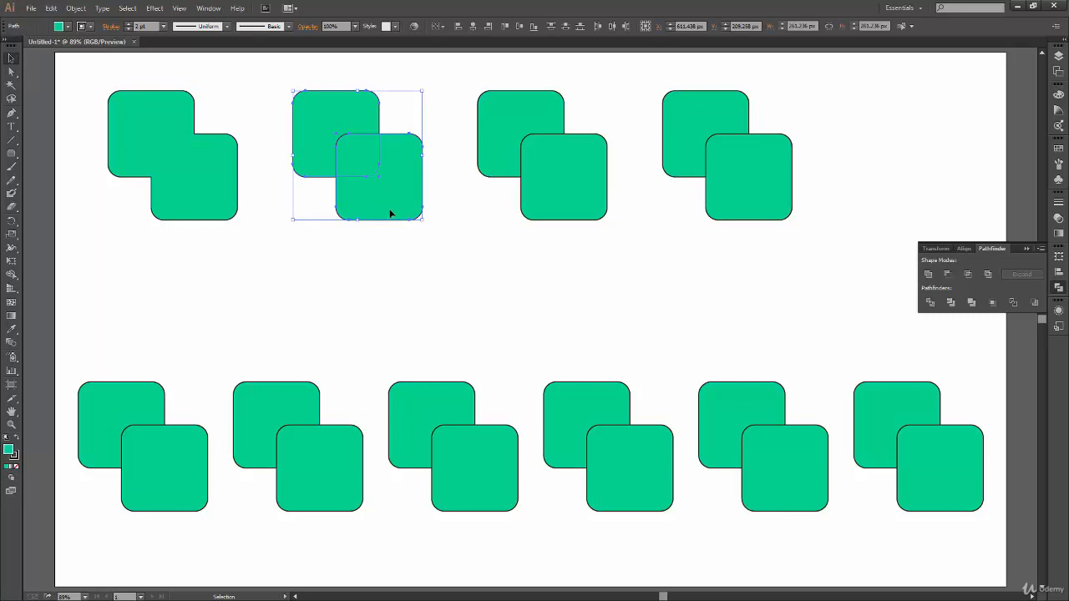
{"action": "left_click", "coordinate": [947, 274]}
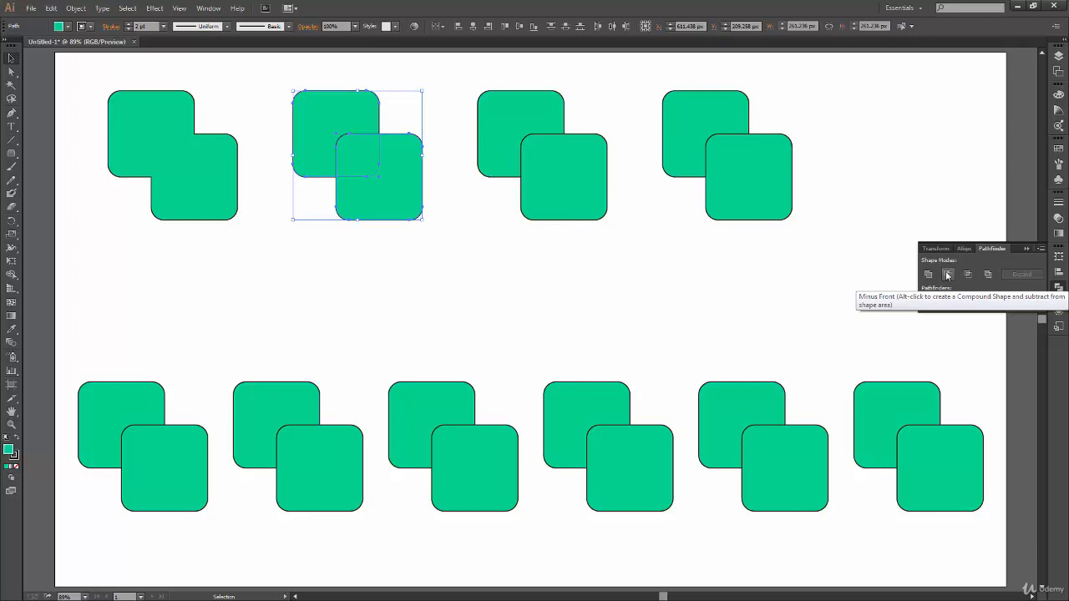
{"action": "left_click", "coordinate": [537, 296]}
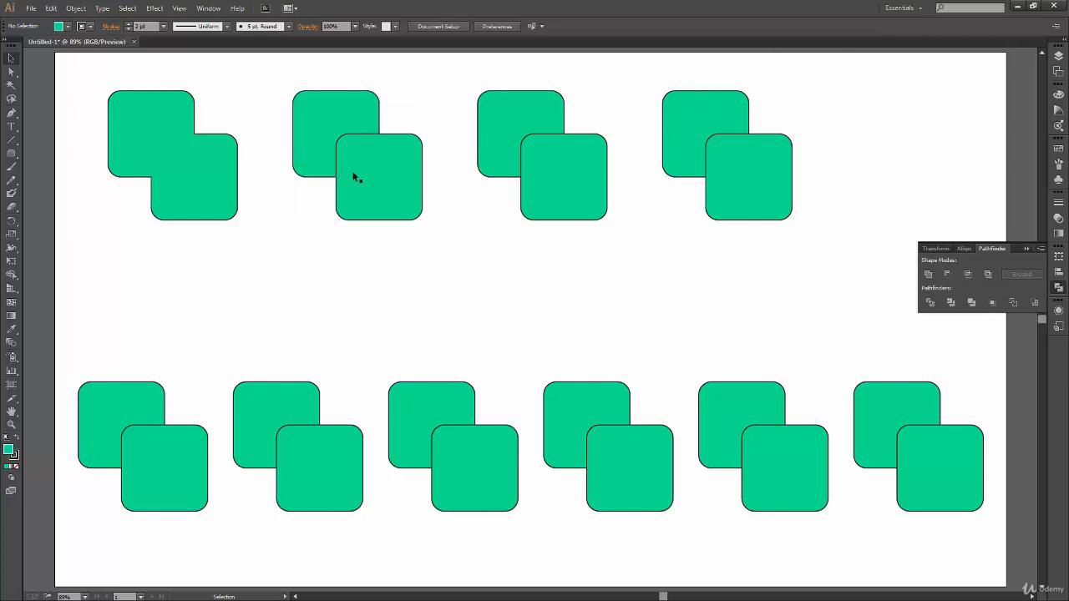
{"action": "left_click", "coordinate": [380, 201]}
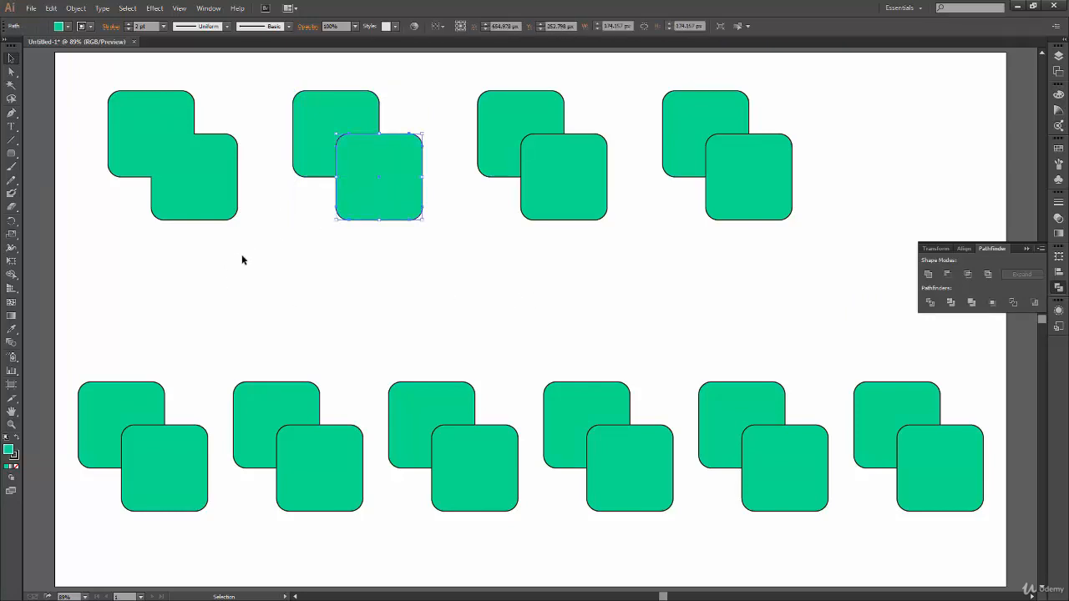
{"action": "left_click", "coordinate": [403, 124]}
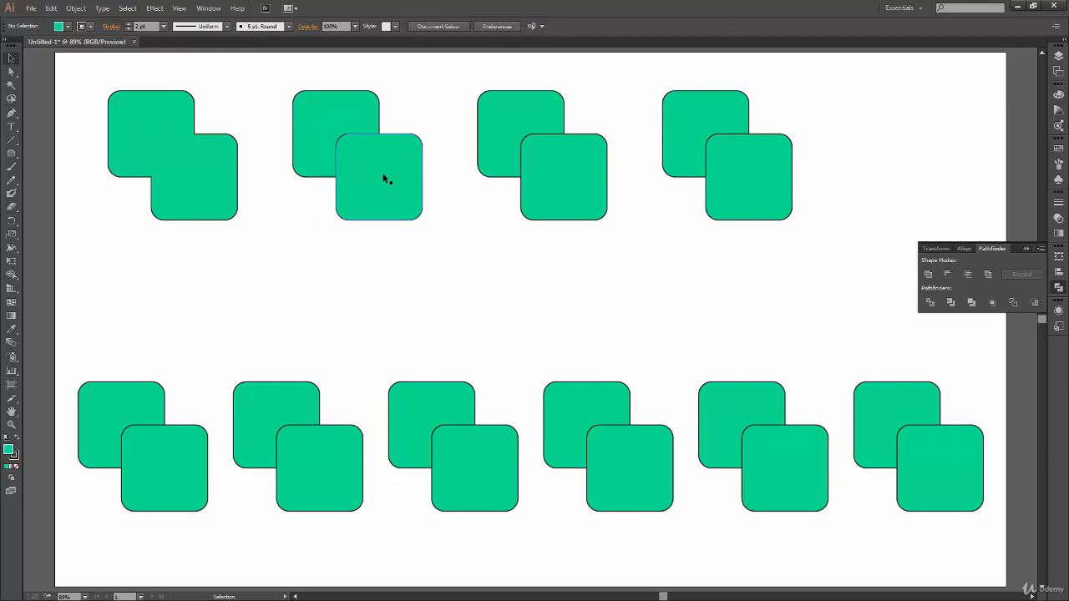
{"action": "left_click", "coordinate": [334, 137]}
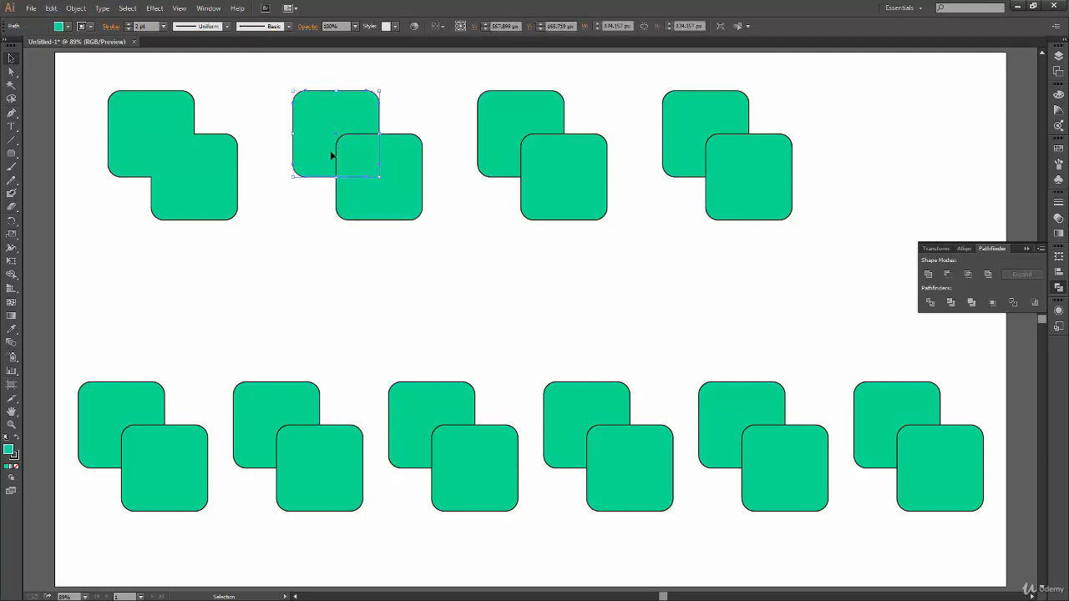
{"action": "left_click", "coordinate": [401, 257]}
Recolor the front squares of the nine remaining pairs in both rows yellow-green and clear the selection.
{"action": "left_click", "coordinate": [418, 203]}
{"action": "left_click", "coordinate": [584, 192], "text": "shift"}
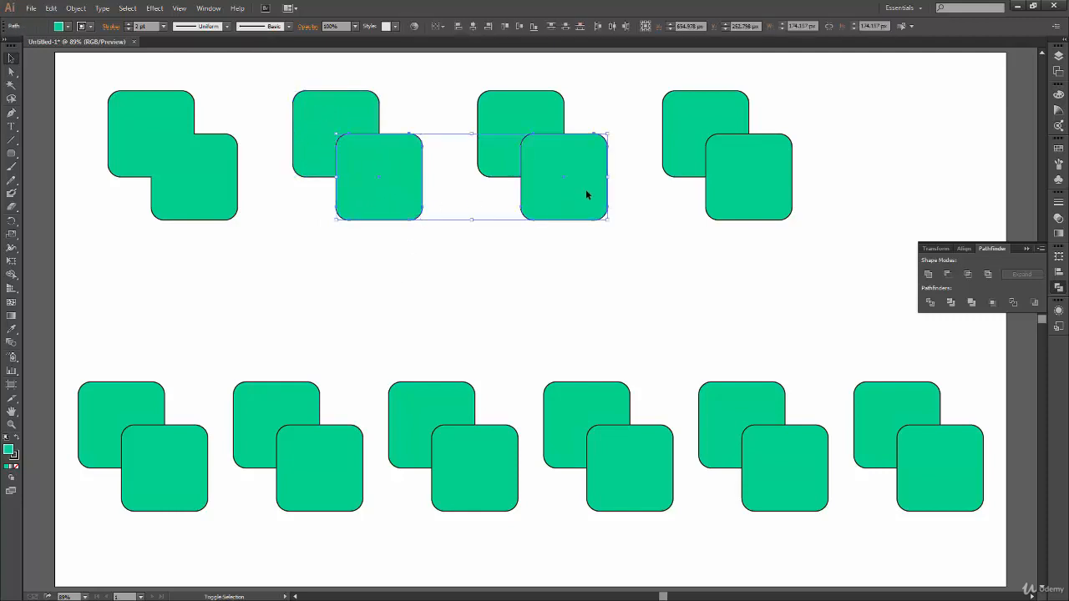
{"action": "left_click", "coordinate": [749, 202], "text": "shift"}
{"action": "left_click", "coordinate": [191, 496], "text": "shift"}
{"action": "left_click", "coordinate": [288, 492], "text": "shift"}
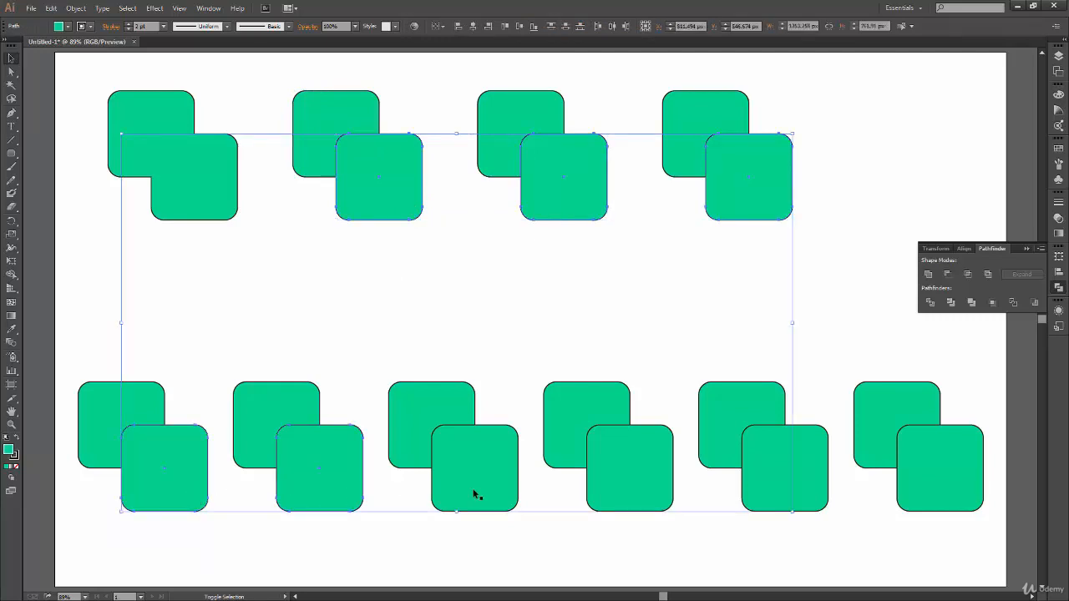
{"action": "left_click", "coordinate": [501, 499], "text": "shift"}
{"action": "left_click", "coordinate": [659, 492], "text": "shift"}
{"action": "left_click", "coordinate": [814, 488], "text": "shift"}
{"action": "left_click", "coordinate": [926, 484], "text": "shift"}
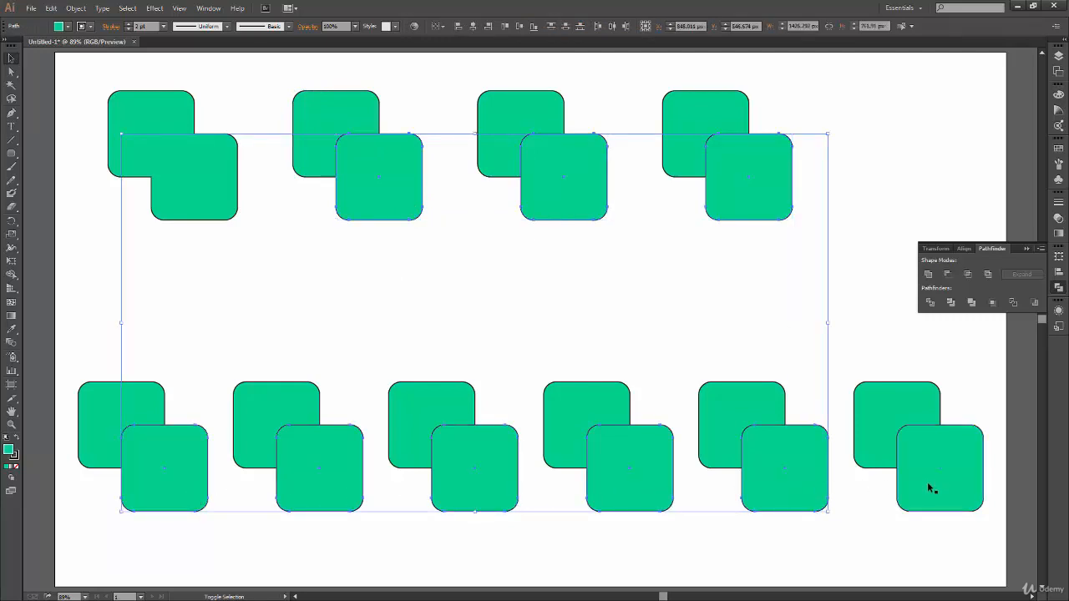
{"action": "double_click", "coordinate": [10, 451]}
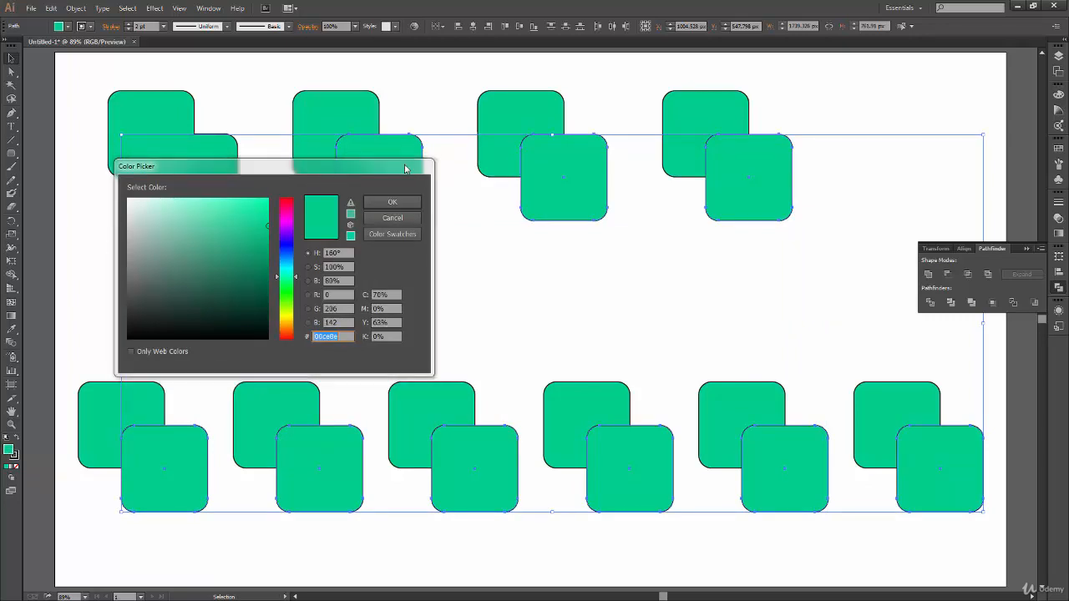
{"action": "left_click", "coordinate": [290, 255]}
{"action": "left_click_drag", "start_coordinate": [290, 259], "coordinate": [293, 323]}
{"action": "left_click", "coordinate": [392, 203]}
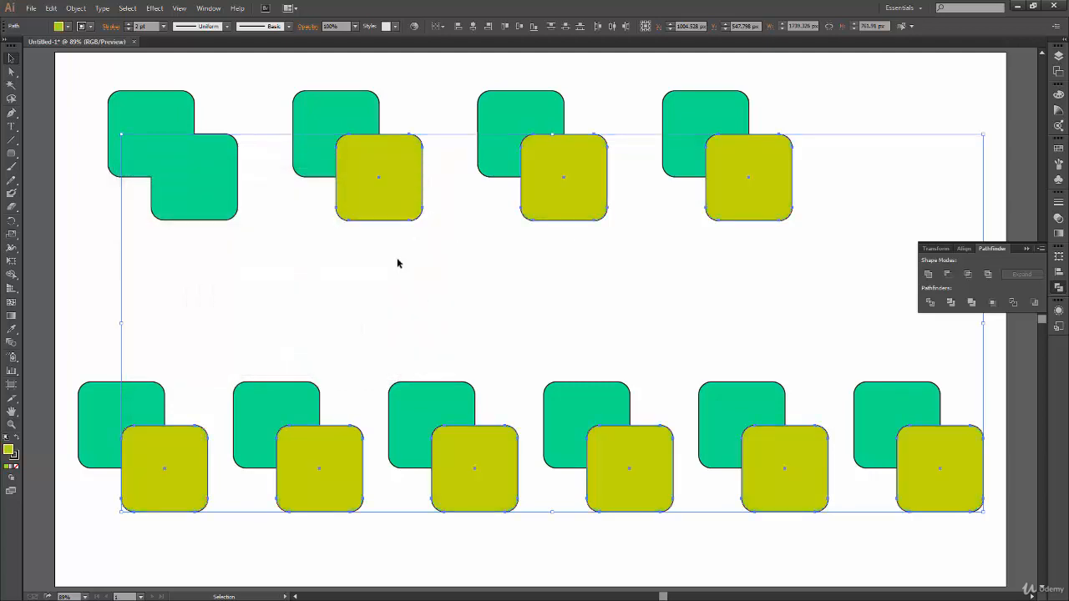
{"action": "left_click", "coordinate": [384, 292]}
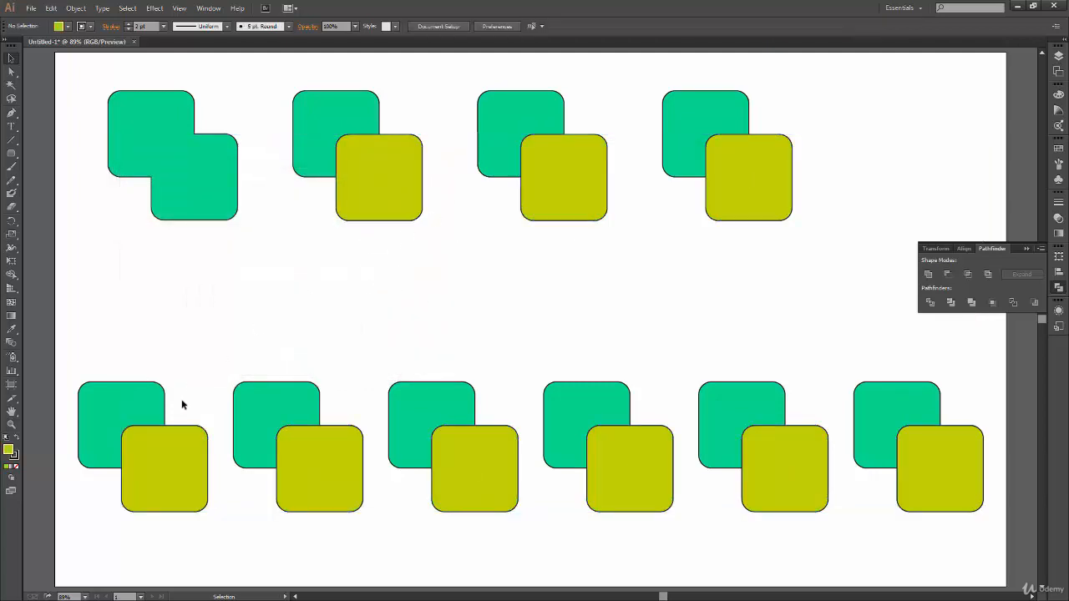
{"action": "left_click", "coordinate": [389, 201]}
{"action": "left_click", "coordinate": [554, 200], "text": "shift"}
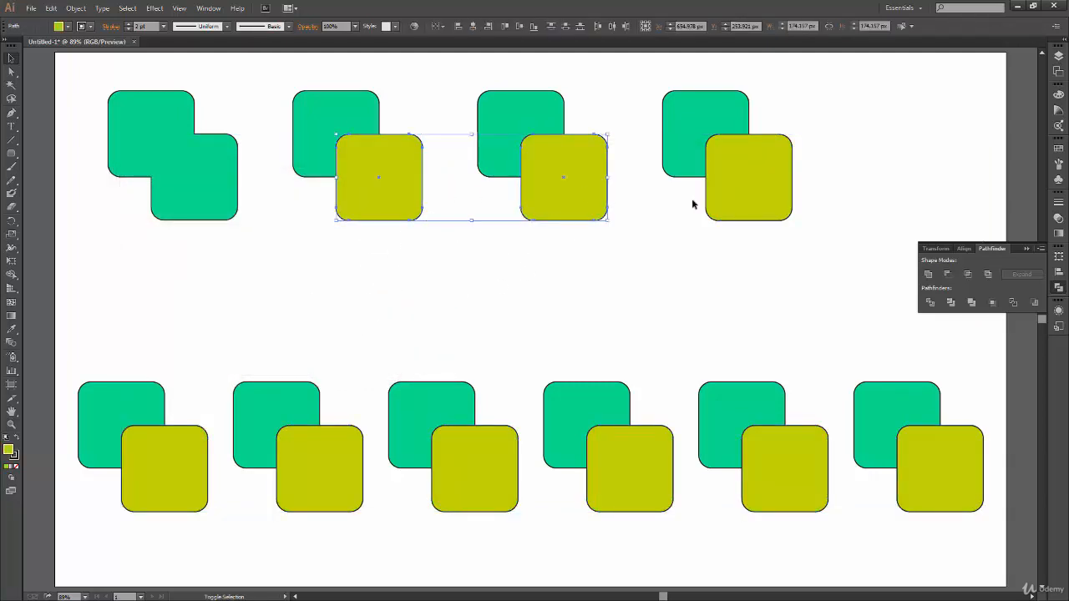
{"action": "left_click", "coordinate": [716, 211], "text": "shift"}
{"action": "left_click", "coordinate": [184, 501], "text": "shift"}
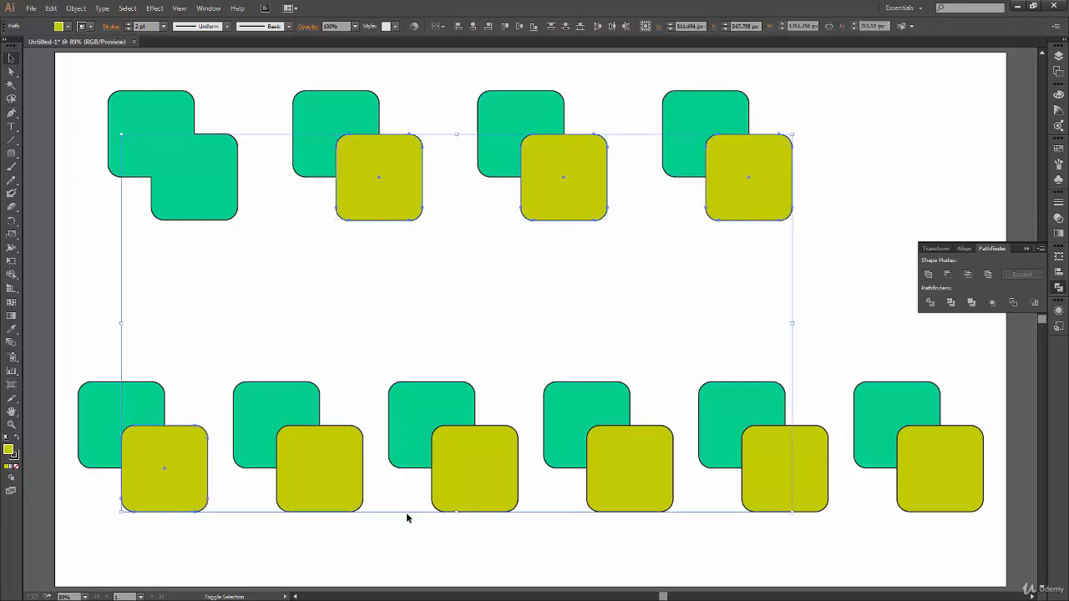
{"action": "left_click", "coordinate": [386, 498]}
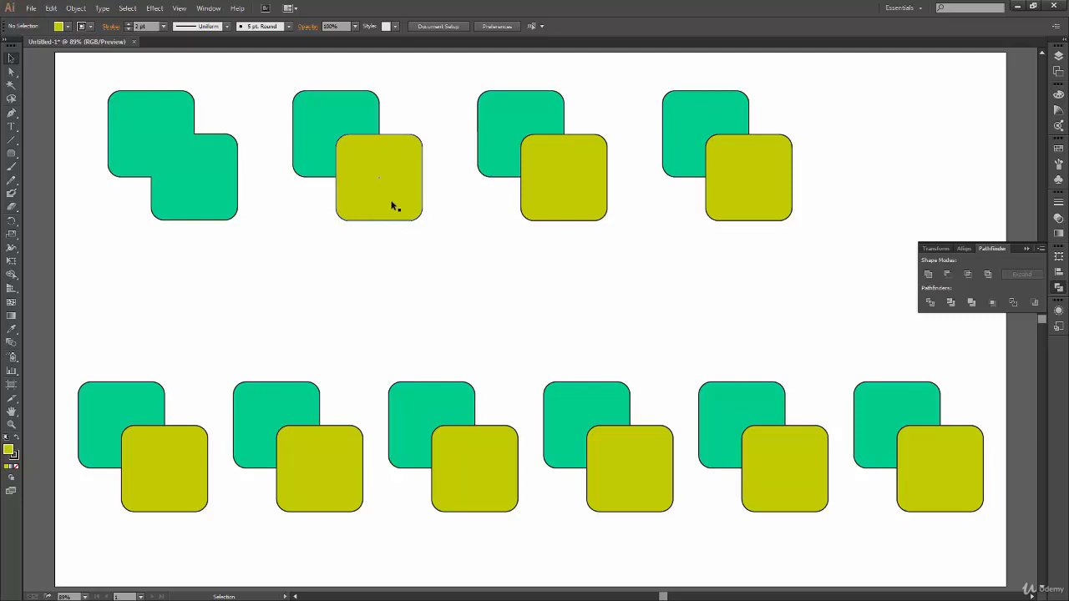
Apply Minus Front to the upper row's second pair and clear the selection.
{"action": "left_click_drag", "start_coordinate": [406, 81], "coordinate": [392, 213]}
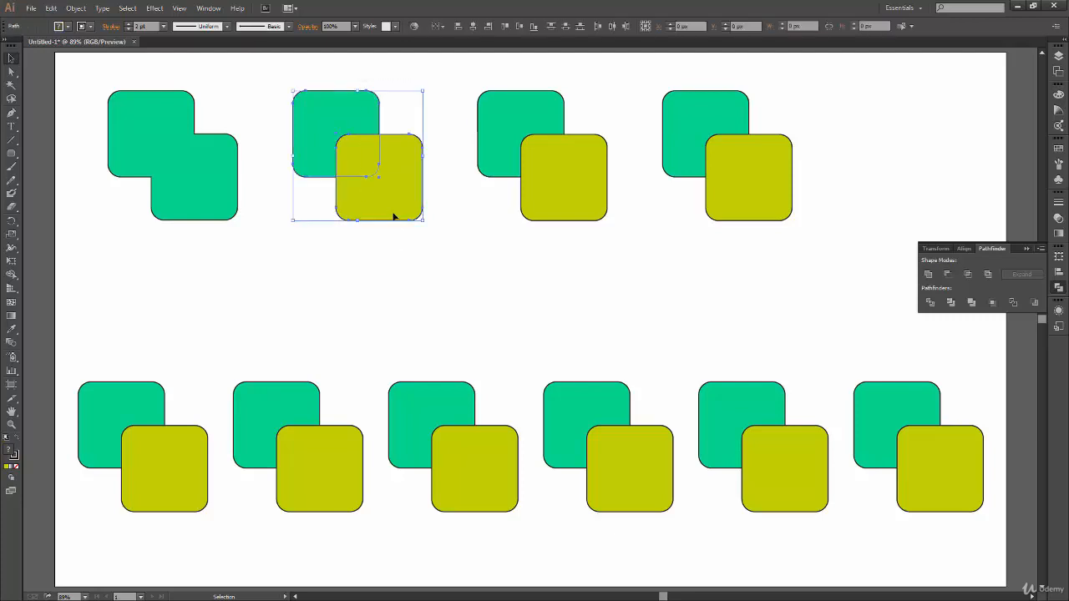
{"action": "left_click", "coordinate": [947, 275]}
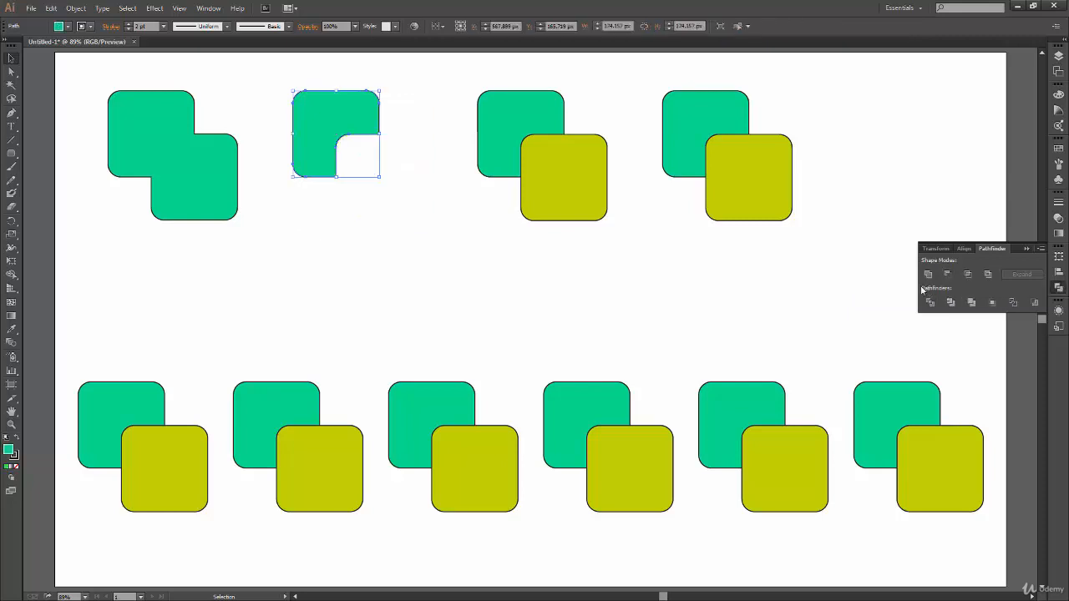
{"action": "left_click", "coordinate": [318, 284]}
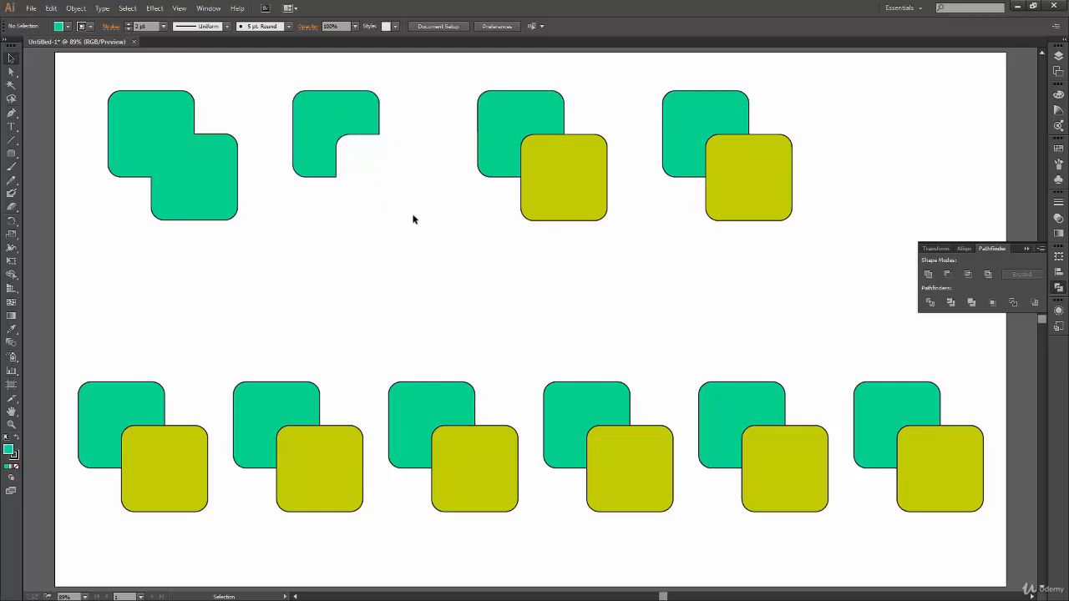
Draw a 1920 x 1080 px rectangle covering the whole artboard and send it behind all the shapes.
{"action": "left_click_drag", "start_coordinate": [12, 155], "coordinate": [87, 155]}
{"action": "left_click_drag", "start_coordinate": [56, 54], "coordinate": [1003, 586]}
{"action": "key", "text": "v"}
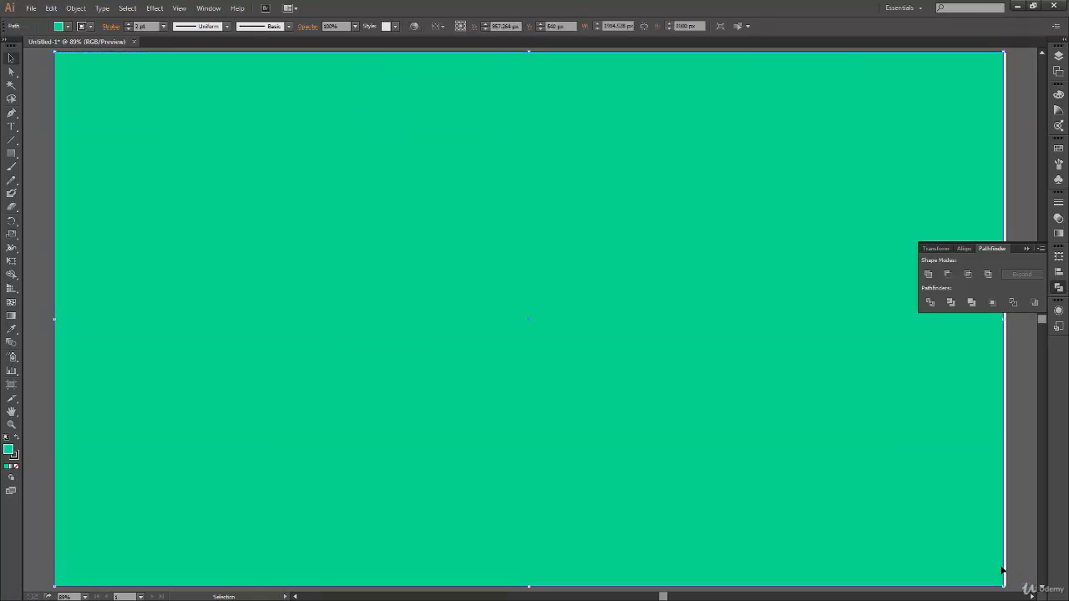
{"action": "left_click_drag", "start_coordinate": [1002, 330], "coordinate": [1006, 323]}
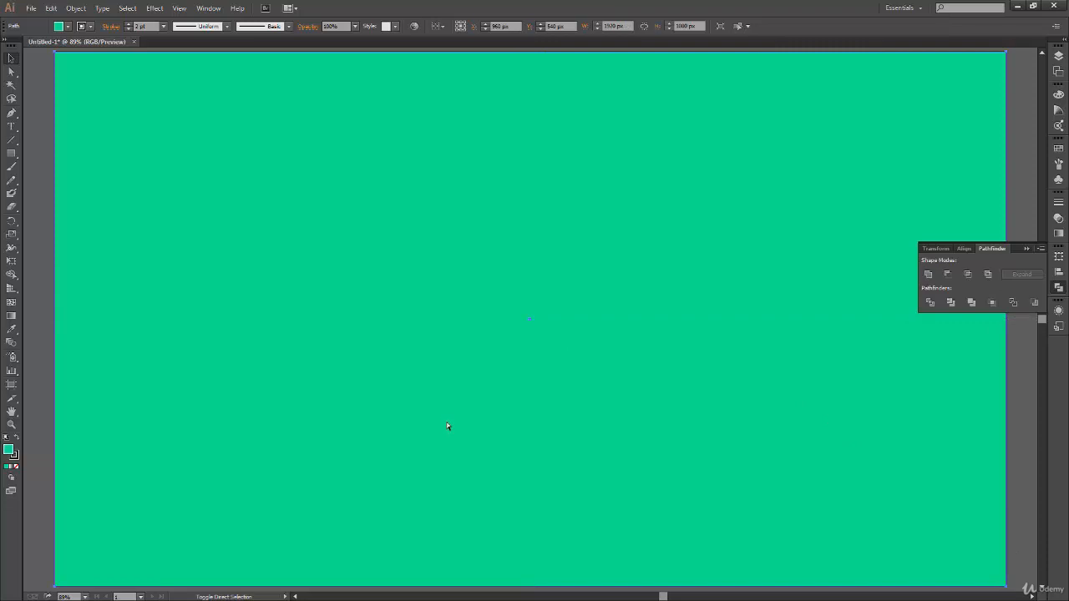
{"action": "key", "text": "ctrl+shift+bracketleft"}
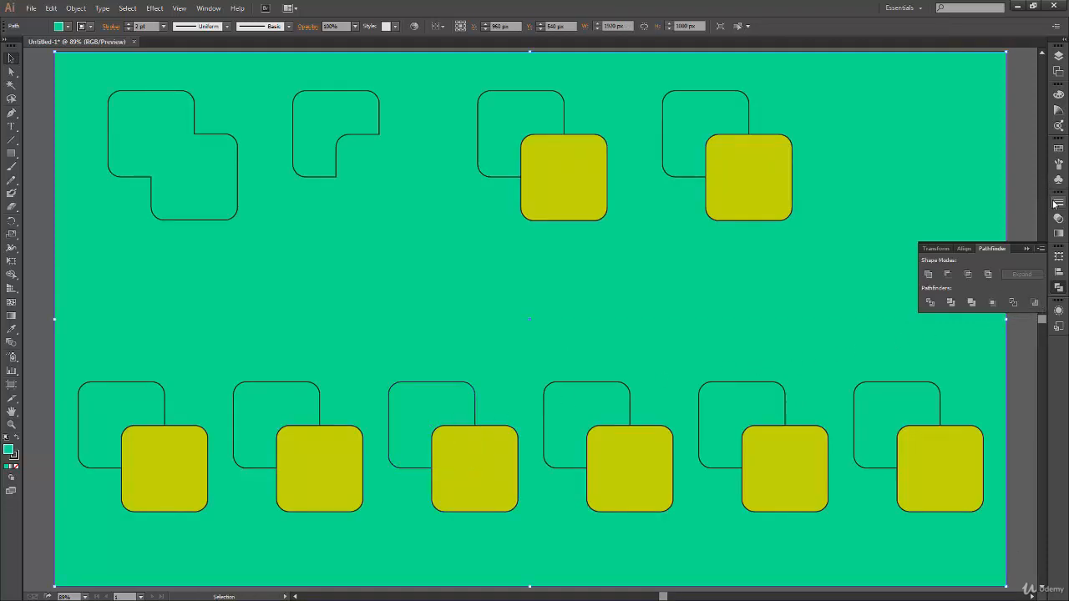
Try the green foliage and brown swirl pattern swatches as the background rectangle's fill.
{"action": "left_click", "coordinate": [1058, 151]}
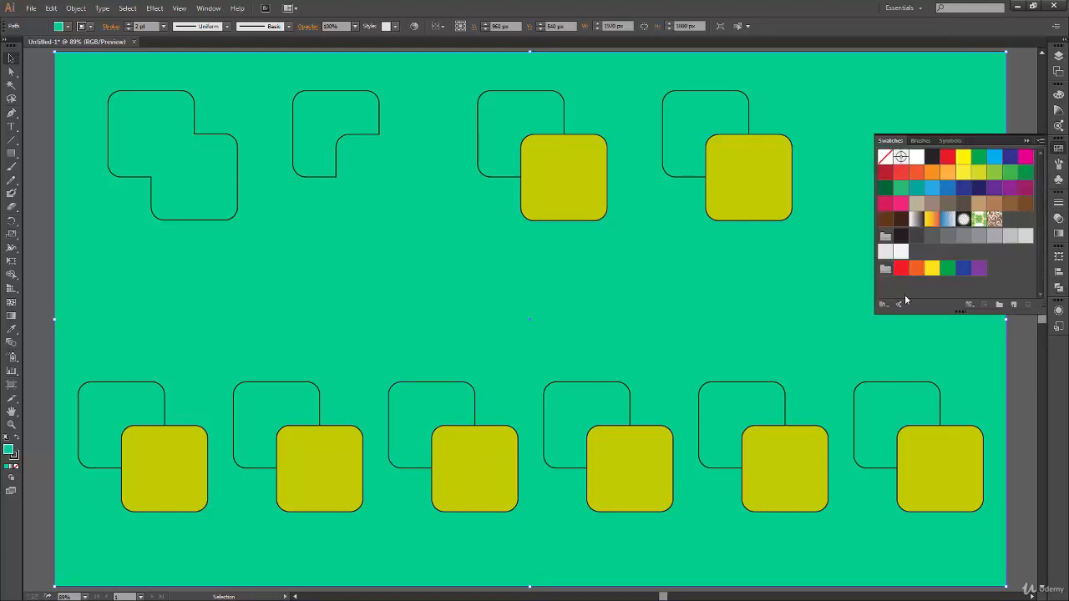
{"action": "left_click", "coordinate": [978, 219]}
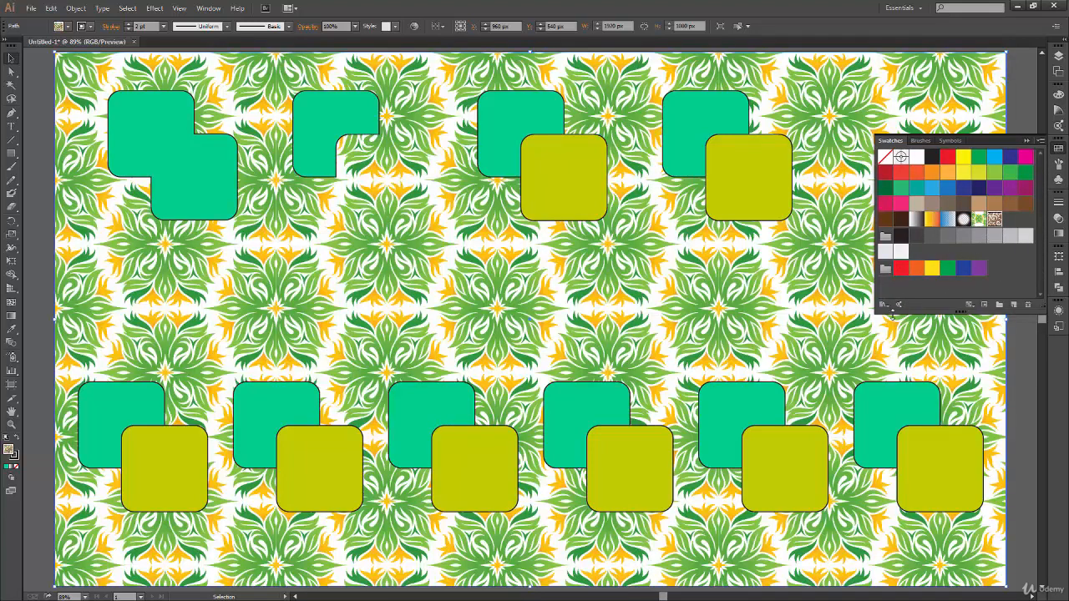
{"action": "left_click", "coordinate": [994, 219]}
Load the Basic Graphics_Lines pattern library and fill the background rectangle with a vertical line pattern.
{"action": "left_click", "coordinate": [885, 306]}
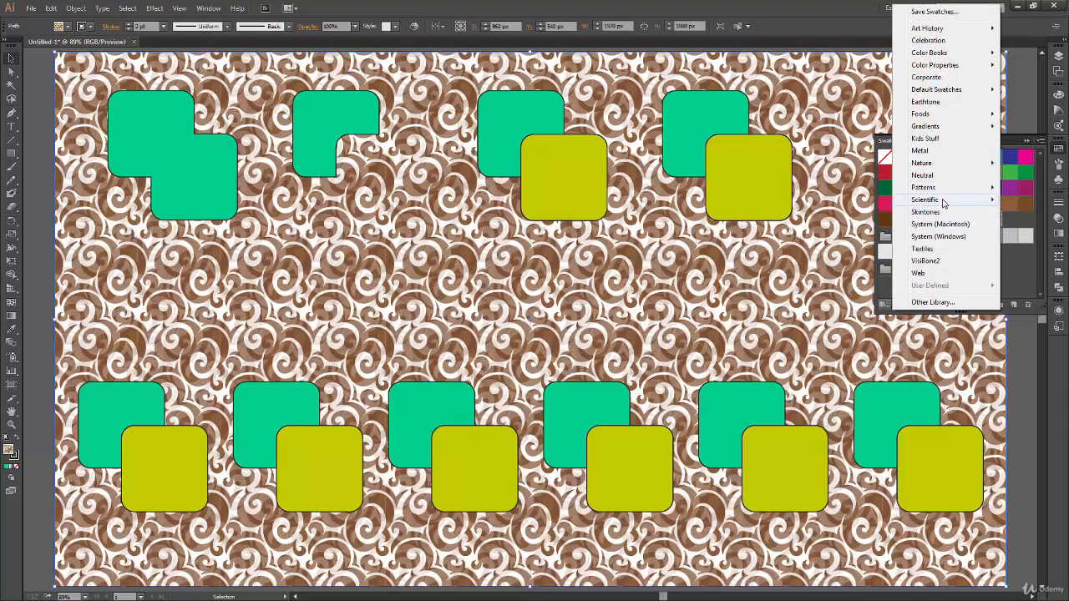
{"action": "mouse_move", "coordinate": [929, 196]}
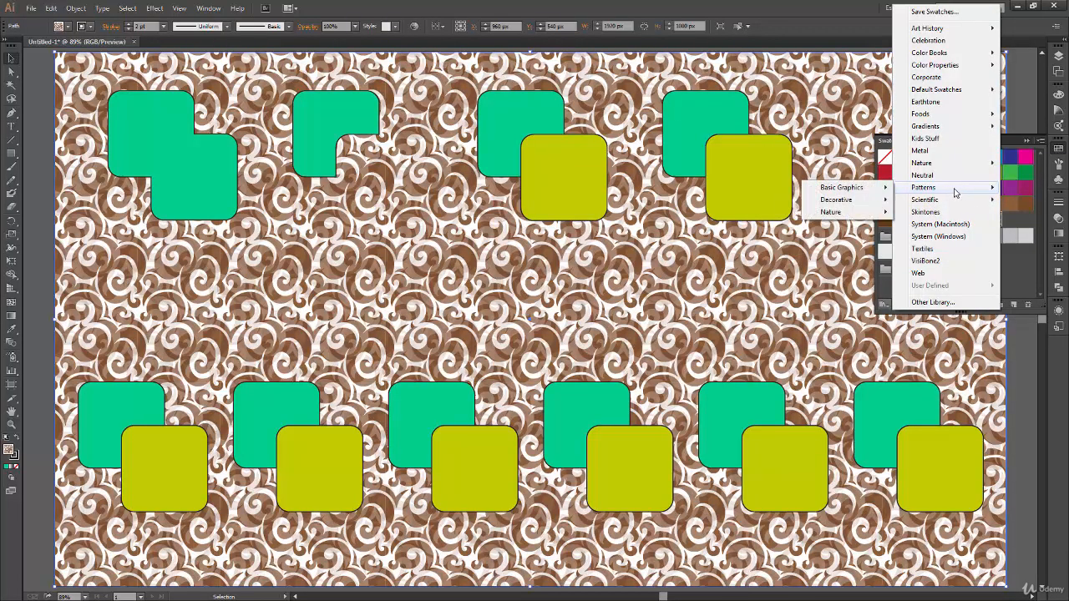
{"action": "mouse_move", "coordinate": [855, 191]}
{"action": "left_click", "coordinate": [951, 201]}
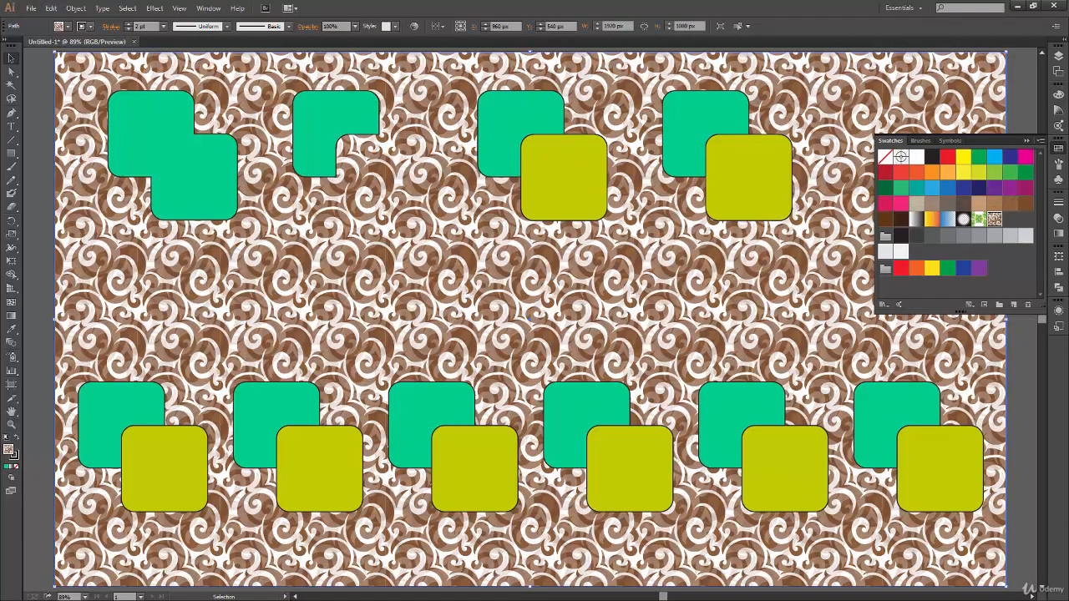
{"action": "left_click", "coordinate": [504, 337]}
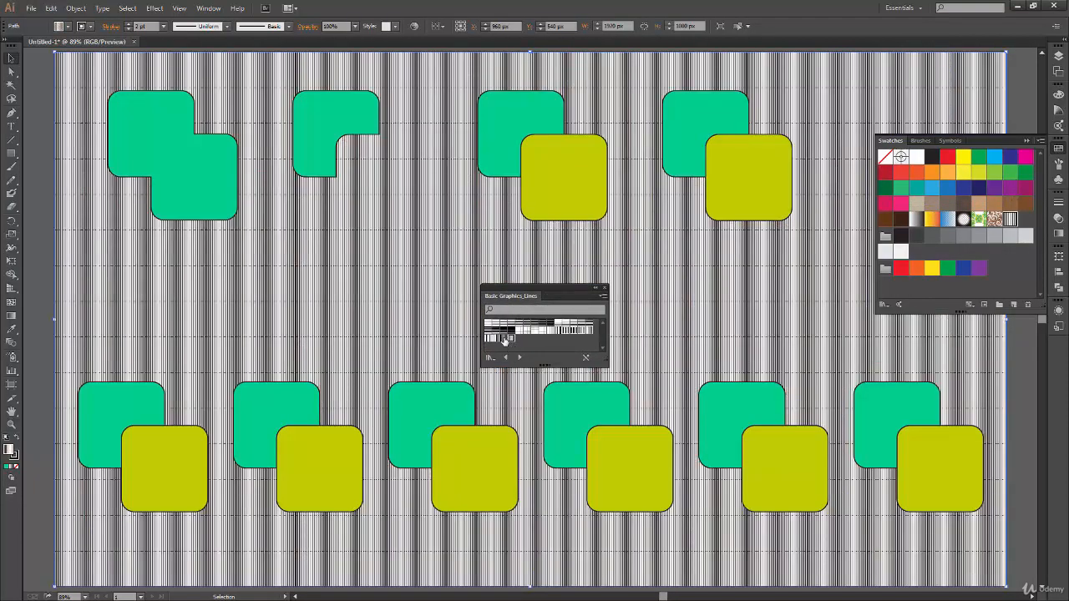
Try another vertical line pattern and a horizontal line pattern from the Basic Graphics_Lines library as the background rectangle's fill.
{"action": "left_click", "coordinate": [507, 337]}
{"action": "left_click", "coordinate": [559, 335]}
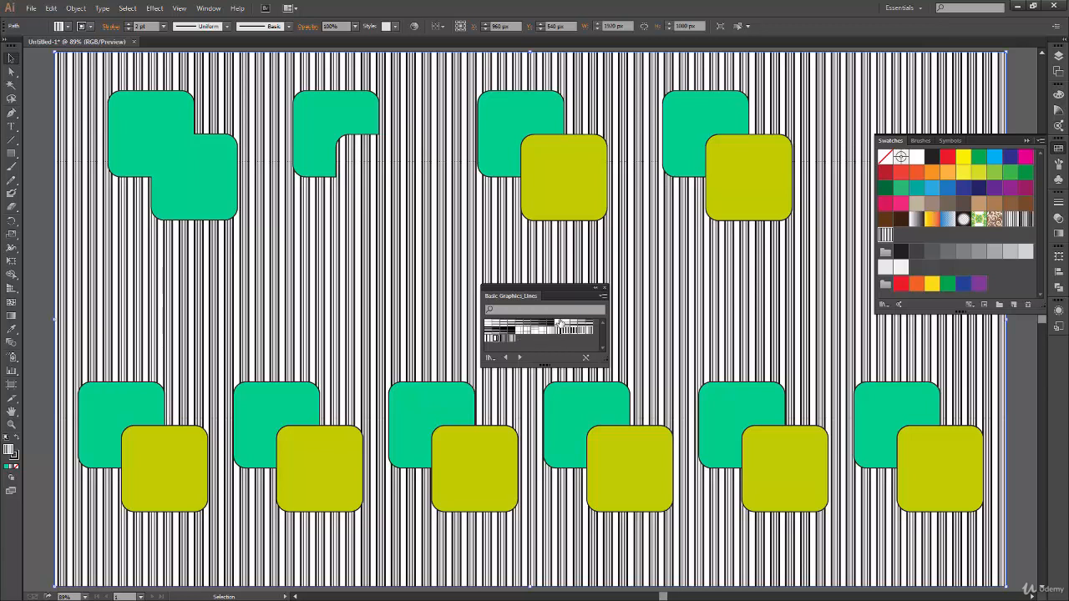
{"action": "left_click", "coordinate": [564, 331]}
Load the Vonster Patterns library, fill the background rectangle with the purple leaf swirl pattern, and close the library.
{"action": "left_click", "coordinate": [490, 358]}
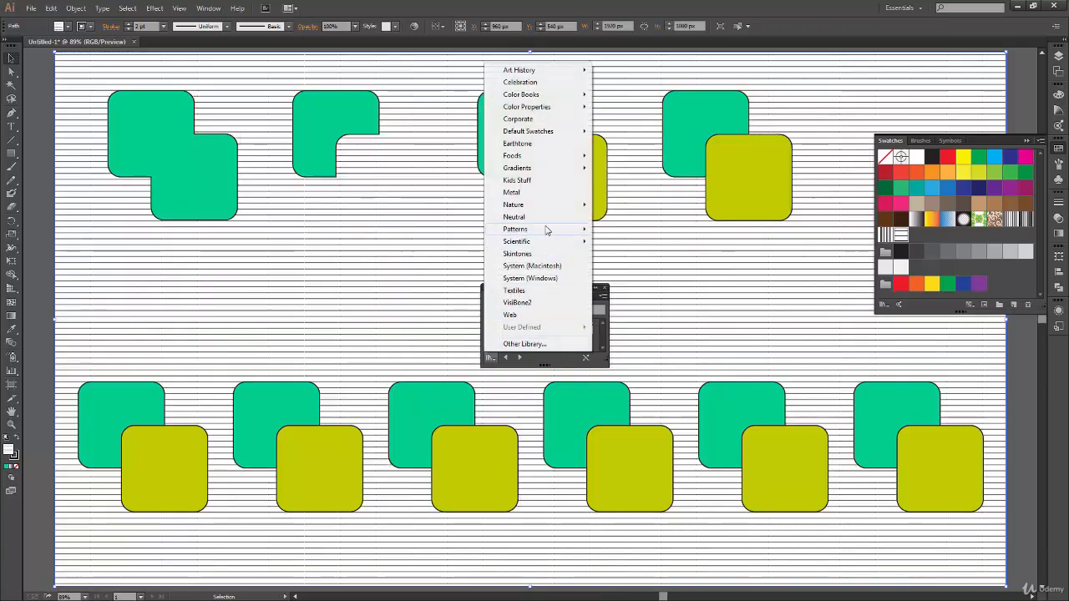
{"action": "mouse_move", "coordinate": [554, 229]}
{"action": "mouse_move", "coordinate": [619, 244]}
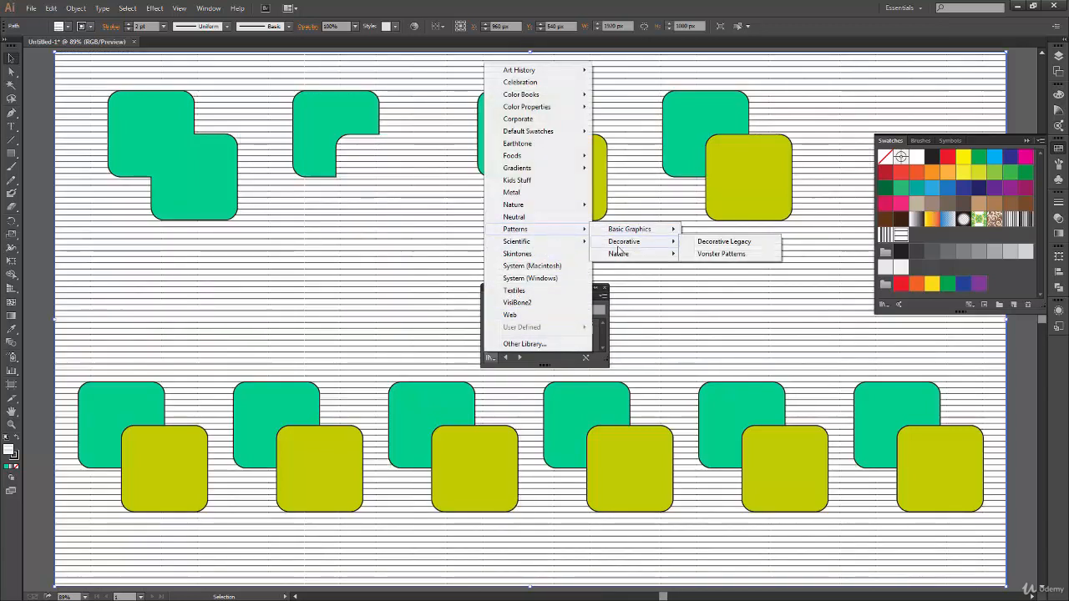
{"action": "left_click", "coordinate": [729, 255]}
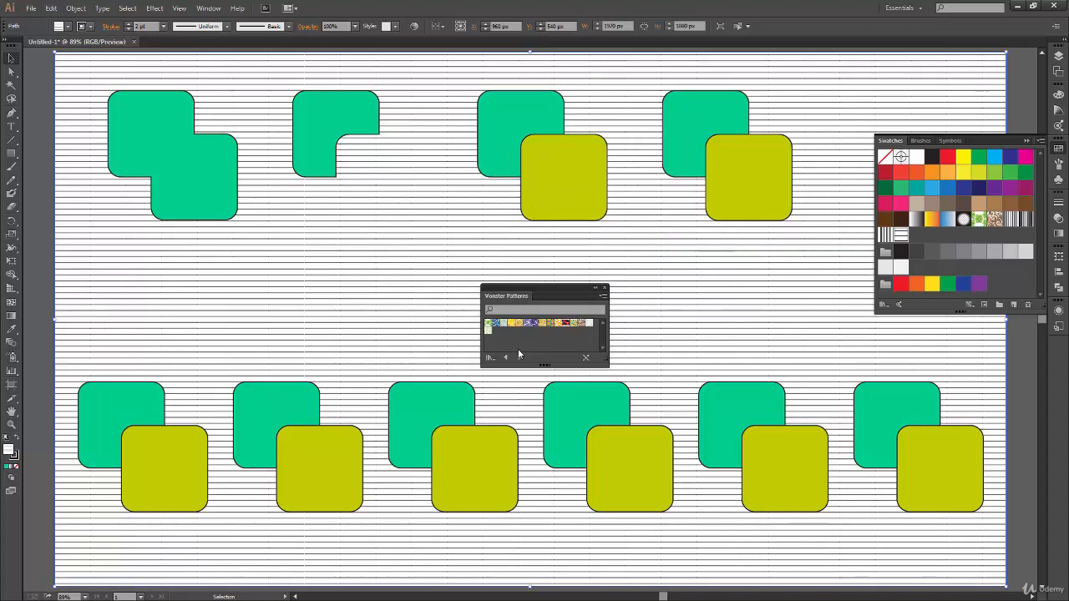
{"action": "left_click", "coordinate": [519, 323]}
{"action": "left_click", "coordinate": [547, 324]}
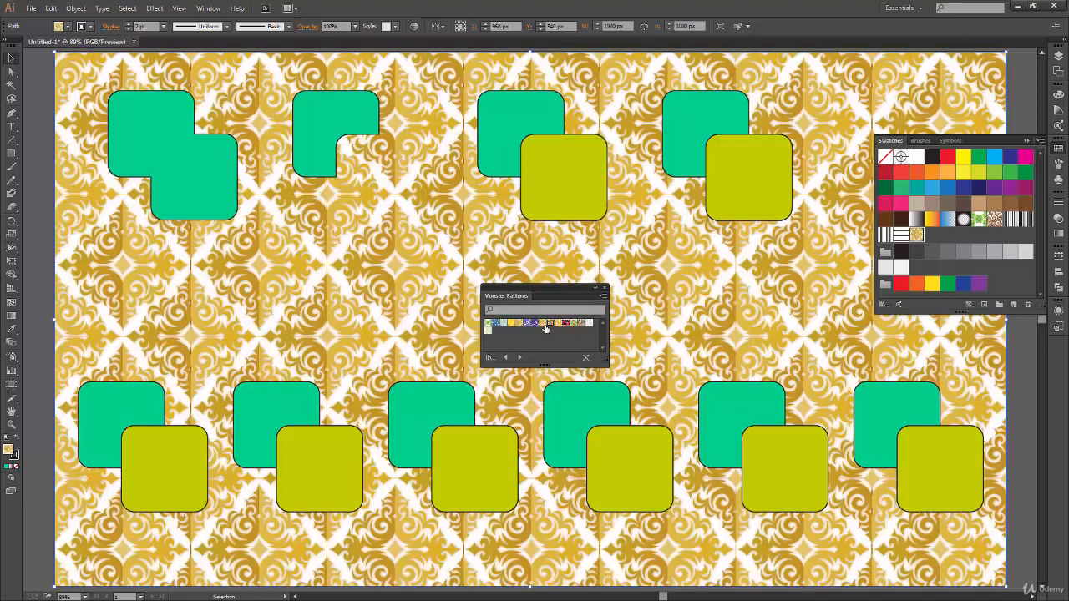
{"action": "left_click", "coordinate": [527, 324]}
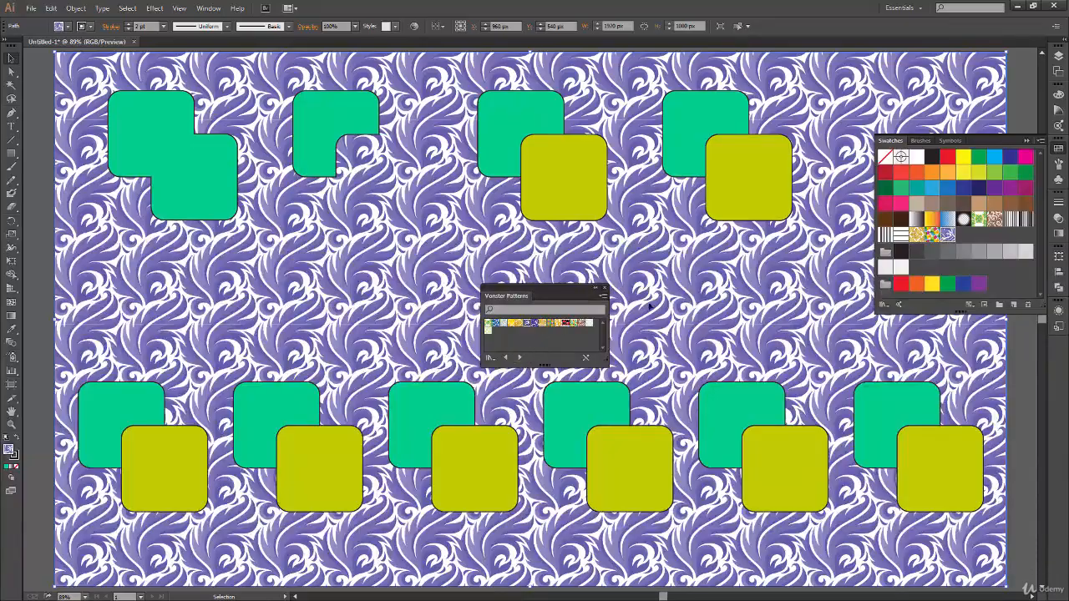
{"action": "left_click", "coordinate": [606, 294]}
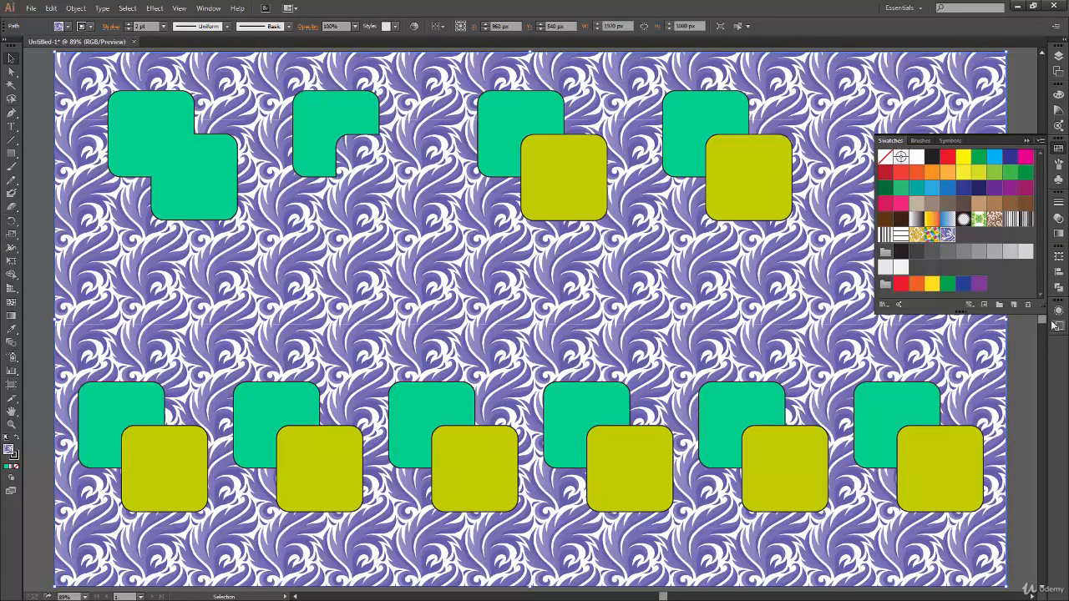
Set the opacity of the background rectangle's fill to 30%, leaving its stroke opacity at the default.
{"action": "left_click", "coordinate": [1059, 311]}
{"action": "left_click", "coordinate": [934, 345]}
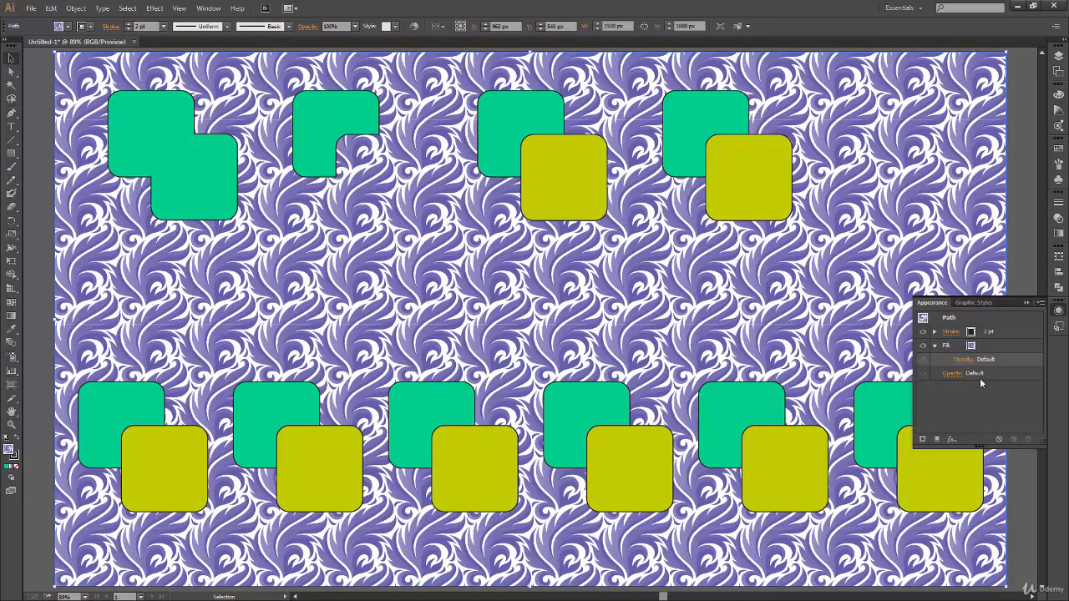
{"action": "left_click", "coordinate": [967, 360]}
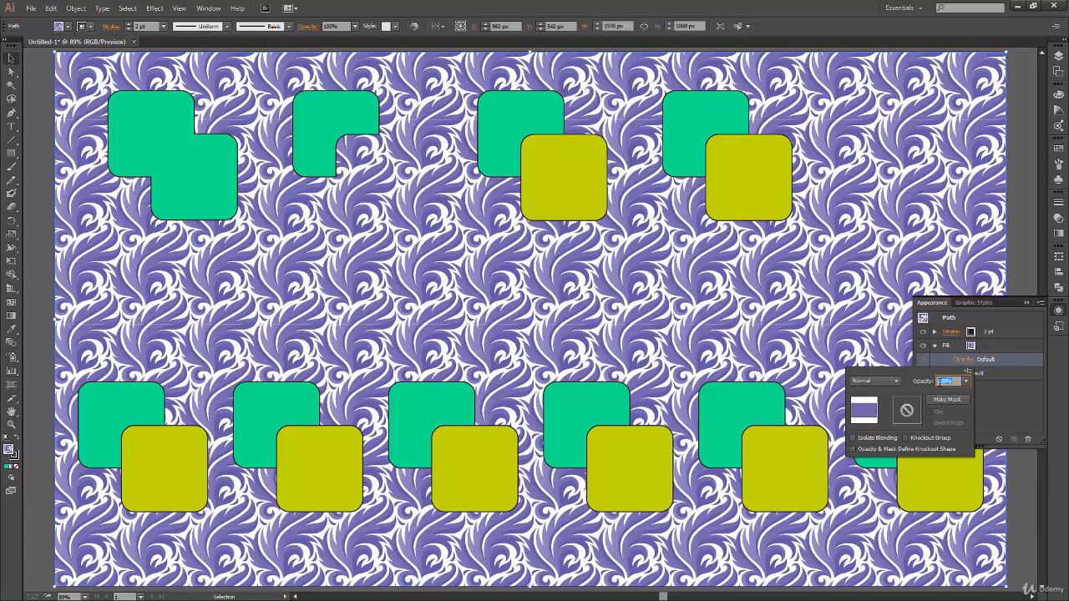
{"action": "left_click", "coordinate": [965, 381]}
{"action": "left_click", "coordinate": [979, 441]}
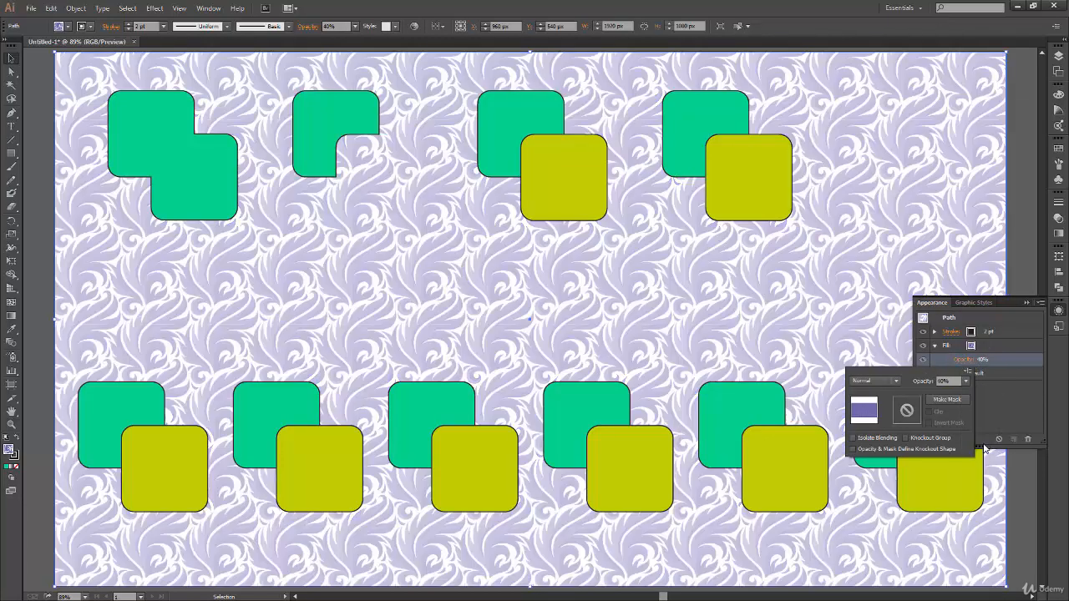
{"action": "left_click", "coordinate": [965, 381]}
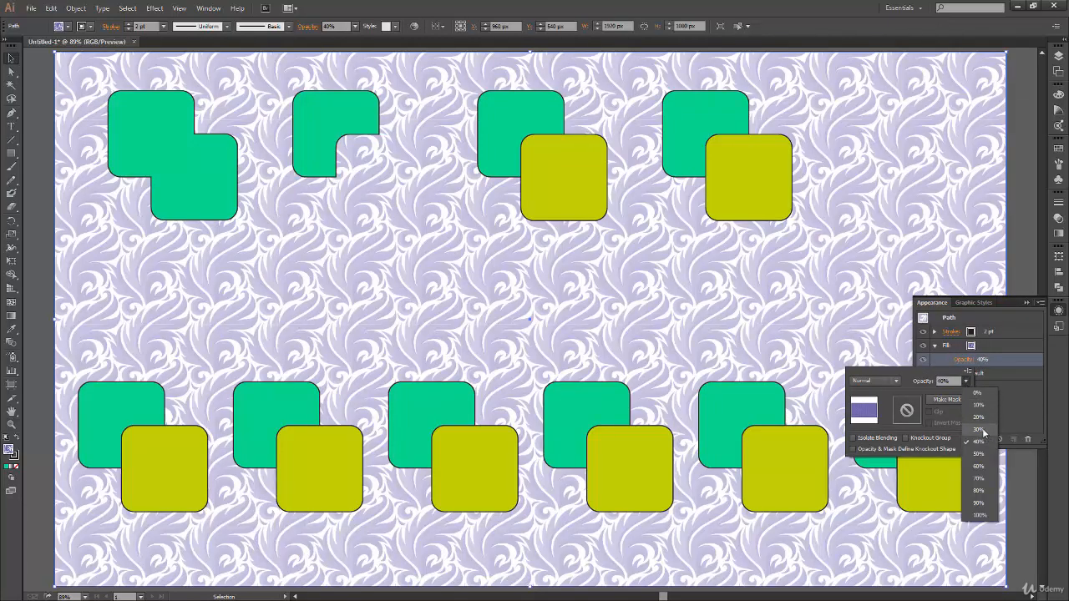
{"action": "left_click", "coordinate": [978, 431]}
{"action": "left_click", "coordinate": [1034, 320]}
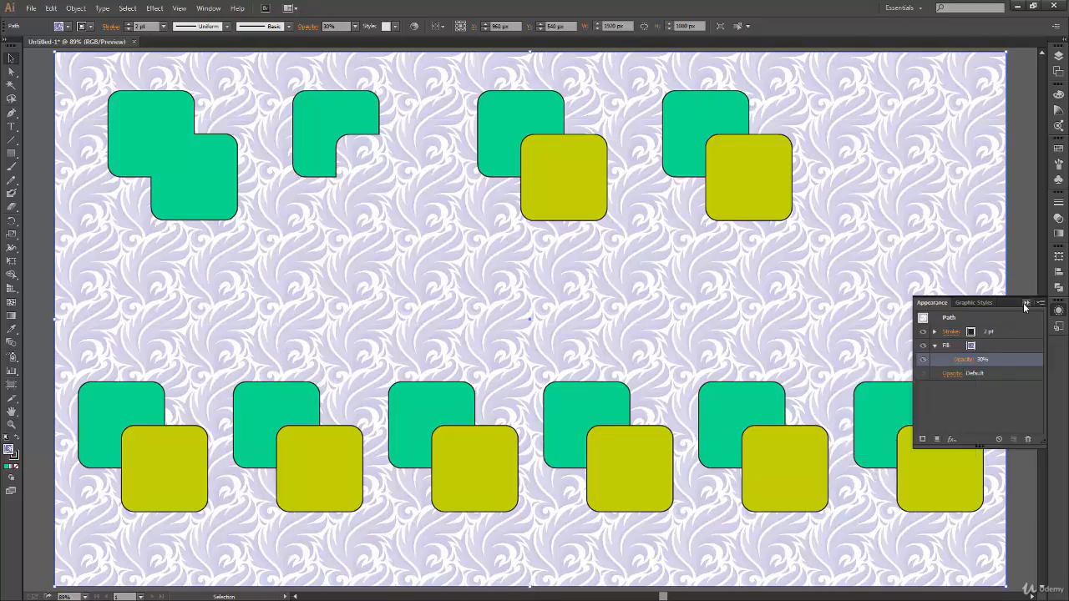
{"action": "left_click", "coordinate": [1026, 302]}
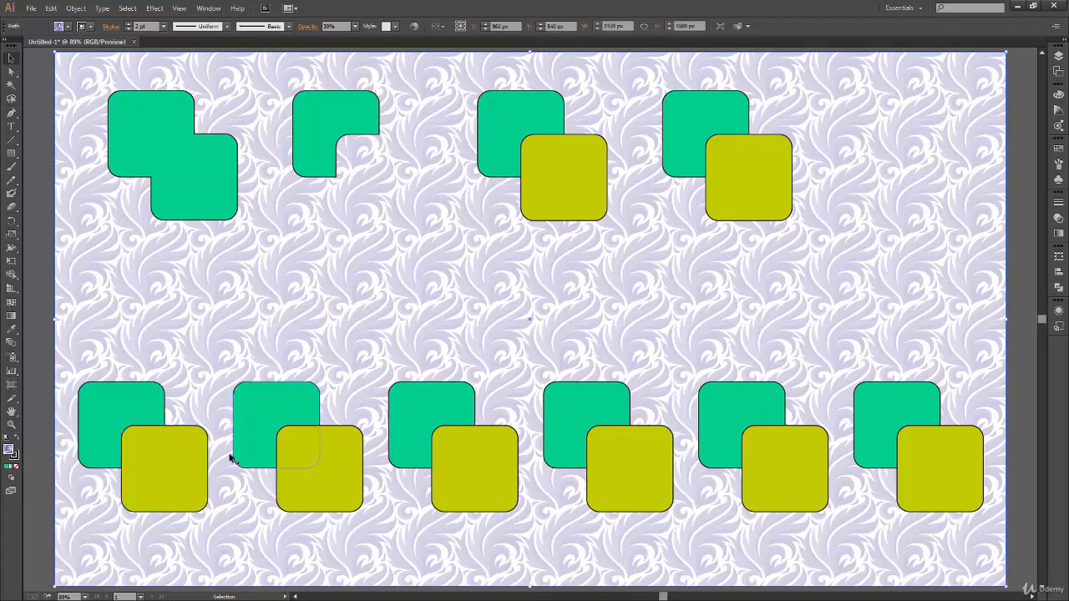
Try moving the background rectangle down and to the left, and undo the move.
{"action": "key", "text": "a"}
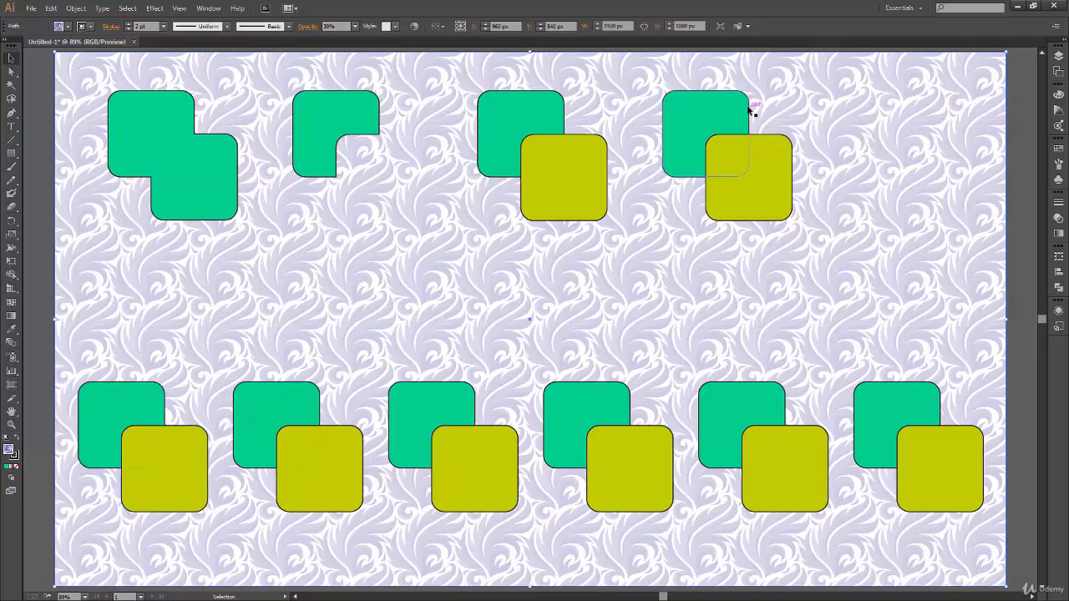
{"action": "left_click_drag", "start_coordinate": [943, 251], "coordinate": [751, 363]}
{"action": "key", "text": "ctrl+z"}
{"action": "key", "text": "ctrl+shift+z"}
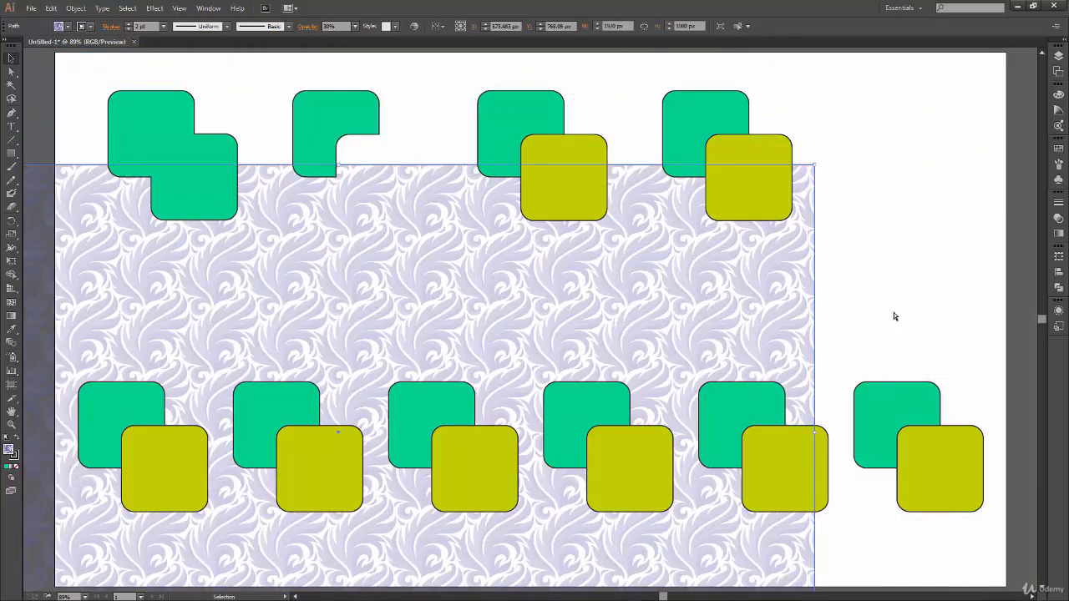
{"action": "key", "text": "ctrl+z"}
Clear the selection and float the Pathfinder controls on their own beside the upper row's fourth pair.
{"action": "key", "text": "ctrl+shift+a"}
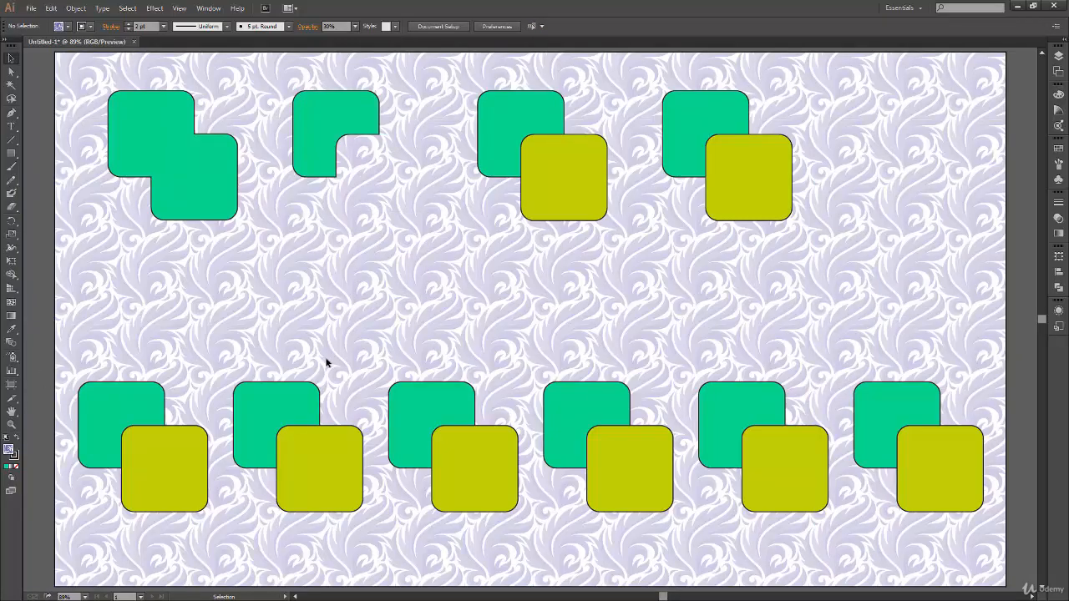
{"action": "left_click", "coordinate": [1058, 287]}
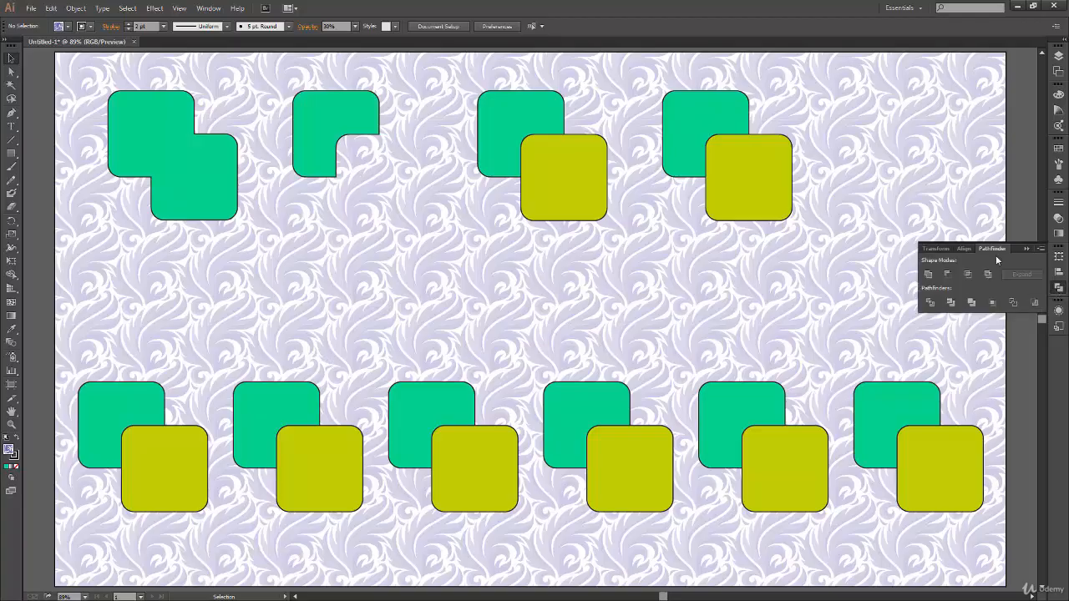
{"action": "left_click_drag", "start_coordinate": [991, 249], "coordinate": [871, 230]}
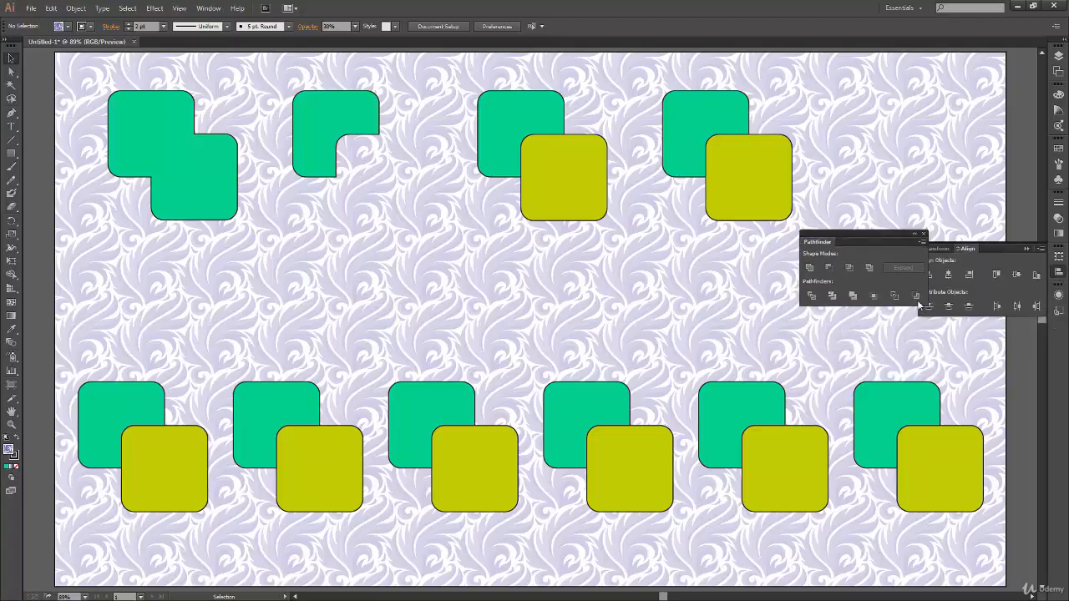
{"action": "left_click", "coordinate": [1027, 249]}
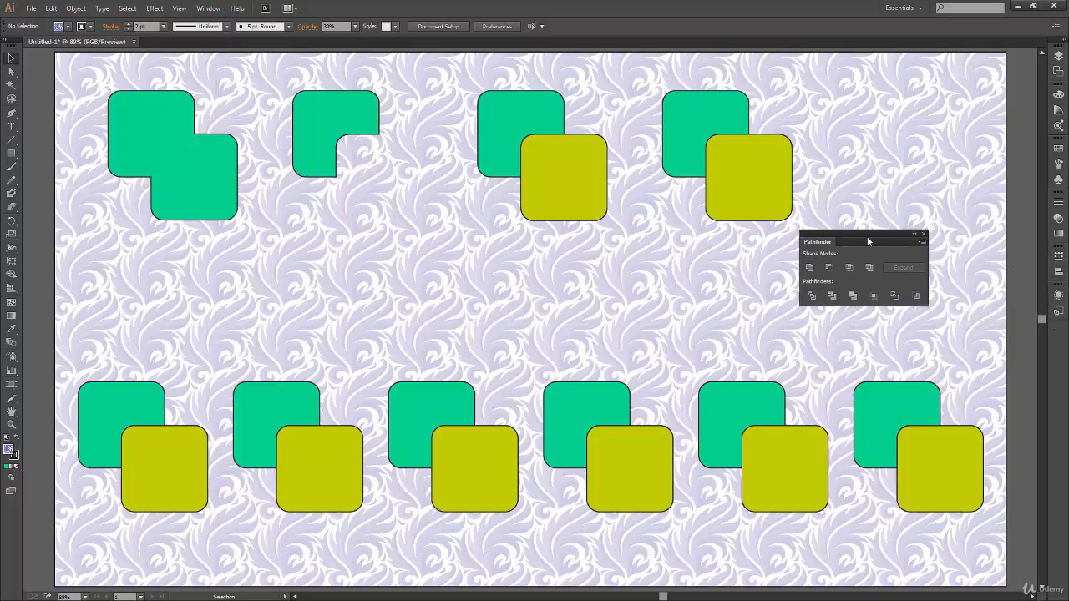
{"action": "left_click_drag", "start_coordinate": [867, 236], "coordinate": [938, 236]}
Try Intersect on the upper row's third pair of squares and undo it.
{"action": "left_click", "coordinate": [526, 212]}
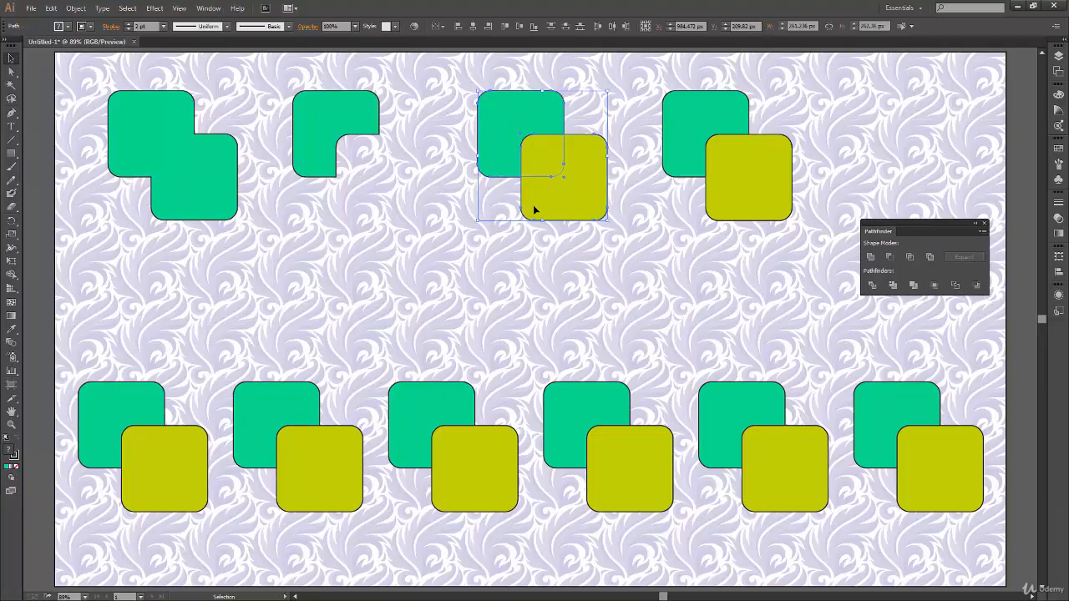
{"action": "left_click", "coordinate": [910, 257]}
{"action": "left_click", "coordinate": [491, 333]}
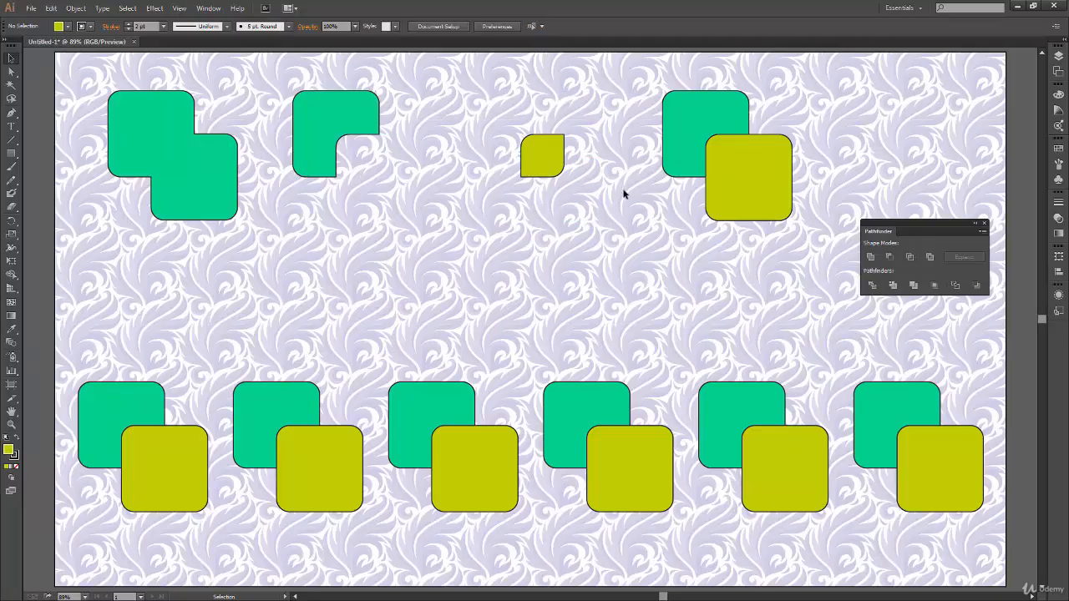
{"action": "key", "text": "ctrl+z"}
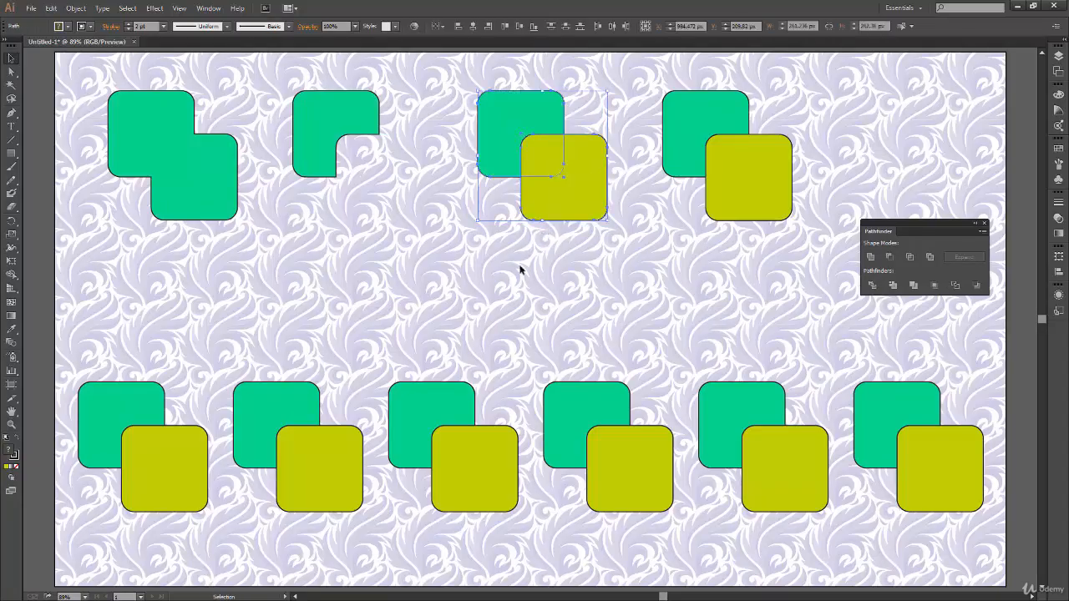
Apply Intersect to the upper row's third pair of squares at 300% zoom and clear the selection.
{"action": "key", "text": "ctrl+plus"}
{"action": "key", "text": "ctrl+plus"}
{"action": "key", "text": "ctrl+plus"}
{"action": "key", "text": "space"}
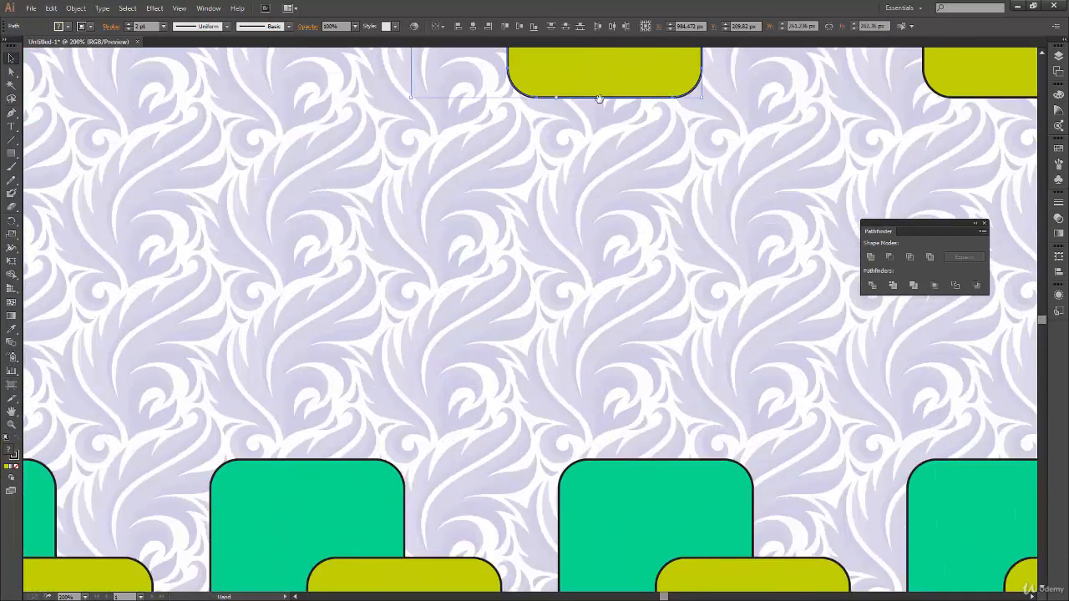
{"action": "left_click_drag", "start_coordinate": [601, 97], "coordinate": [429, 456]}
{"action": "key", "text": "ctrl+plus"}
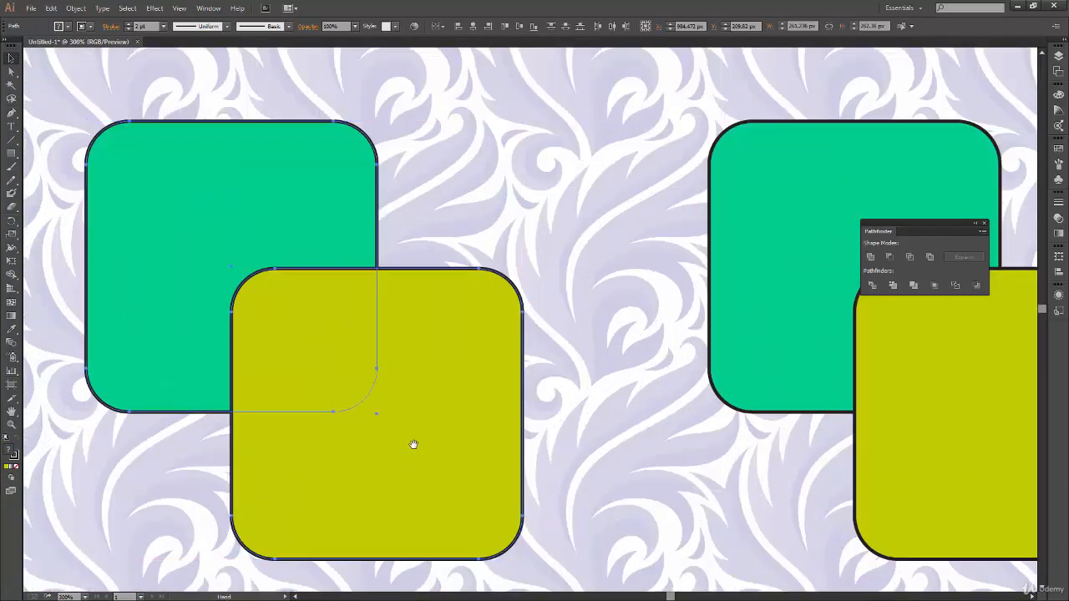
{"action": "key", "text": "v"}
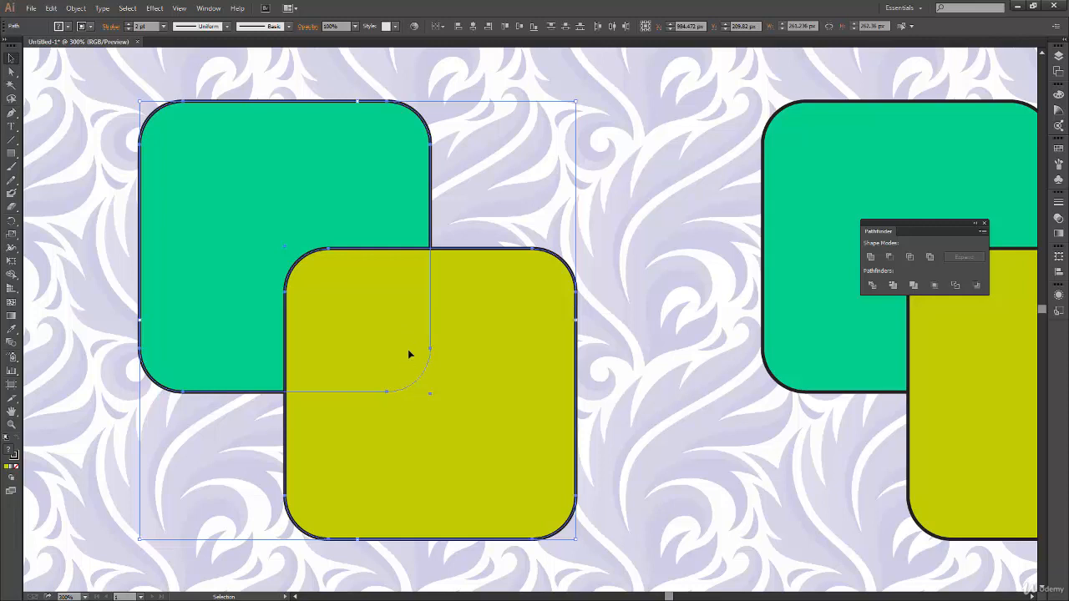
{"action": "left_click", "coordinate": [910, 258]}
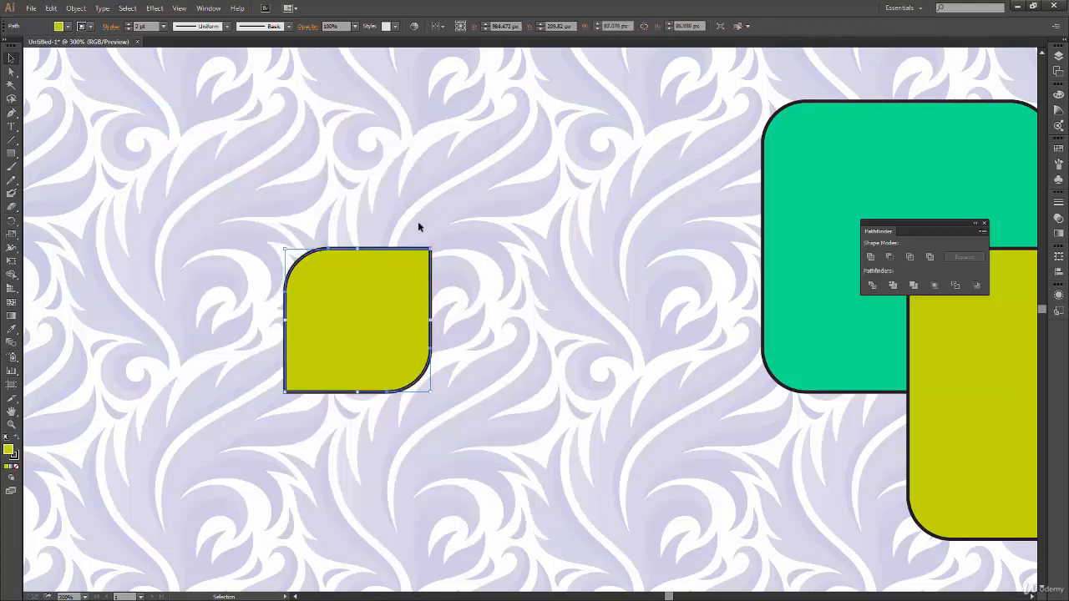
{"action": "left_click", "coordinate": [544, 377]}
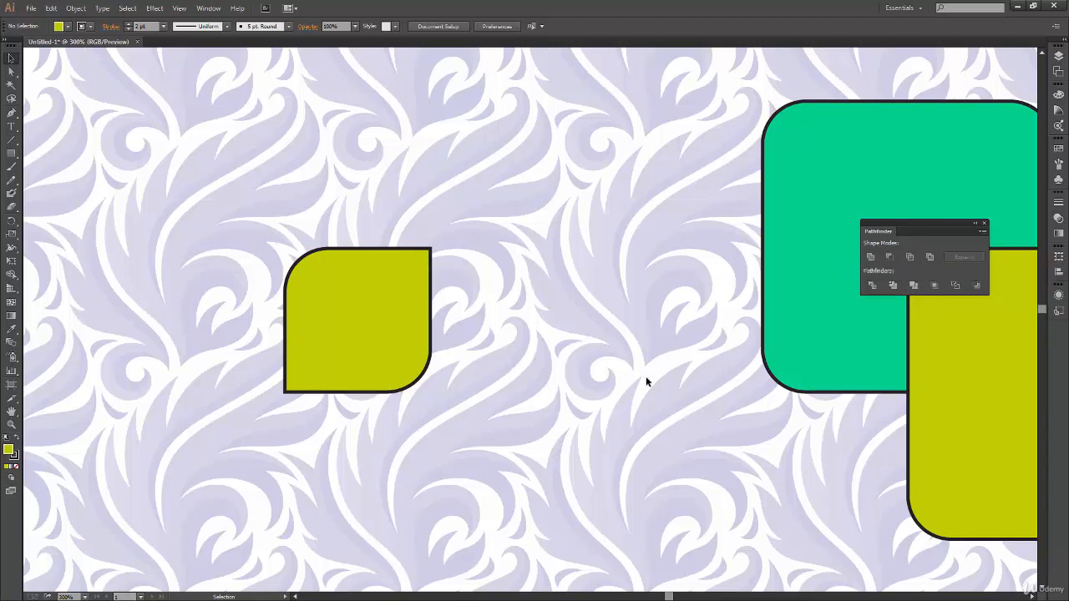
Apply Exclude to the upper row's fourth pair of squares and clear the selection.
{"action": "left_click_drag", "start_coordinate": [739, 437], "coordinate": [458, 436]}
{"action": "left_click_drag", "start_coordinate": [805, 143], "coordinate": [595, 326]}
{"action": "left_click_drag", "start_coordinate": [753, 447], "coordinate": [691, 441]}
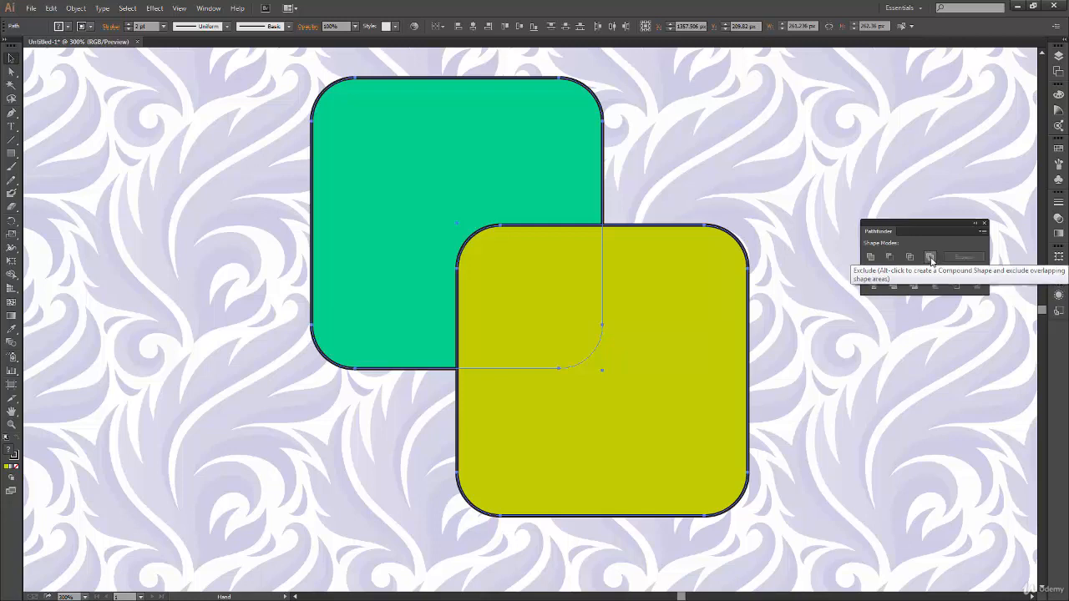
{"action": "left_click", "coordinate": [931, 258]}
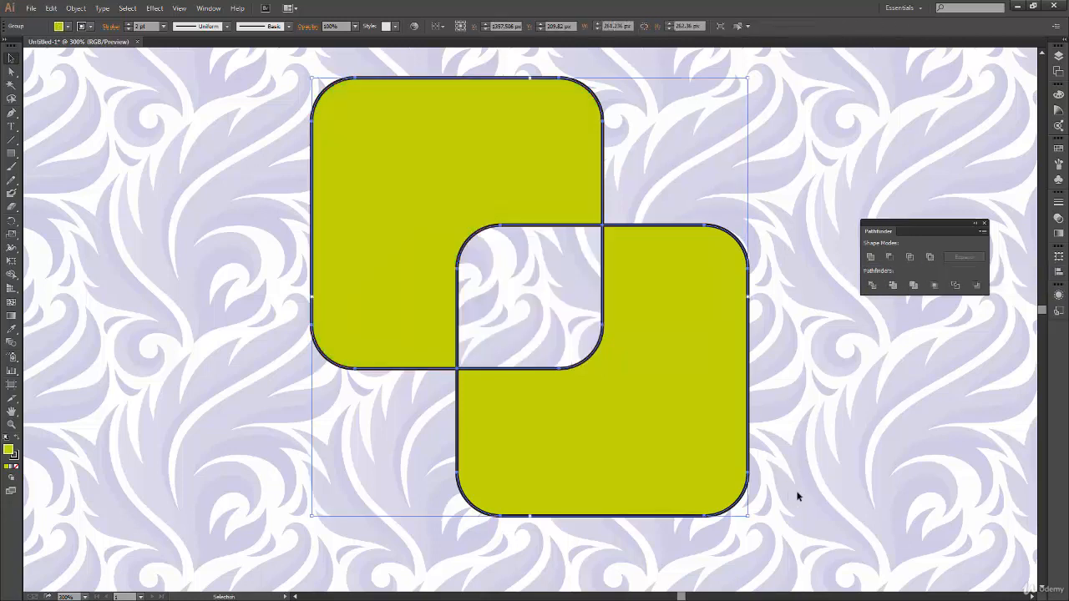
{"action": "left_click", "coordinate": [808, 482]}
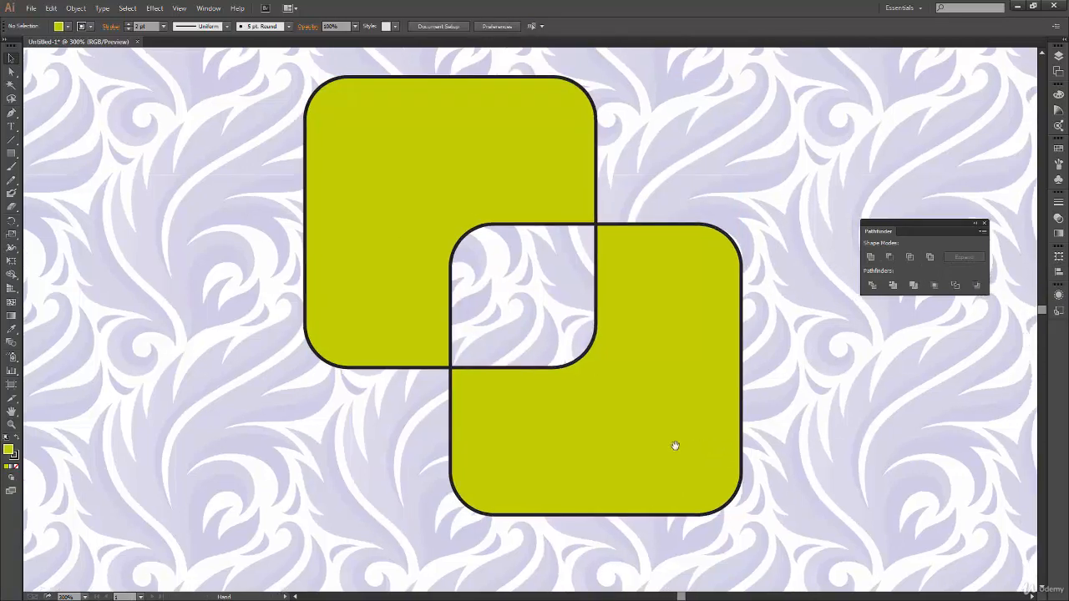
Compare the cut-out overlap of the excluded pair with the intersected shape beside it, selecting the intersected shape.
{"action": "left_click_drag", "start_coordinate": [527, 346], "coordinate": [639, 377]}
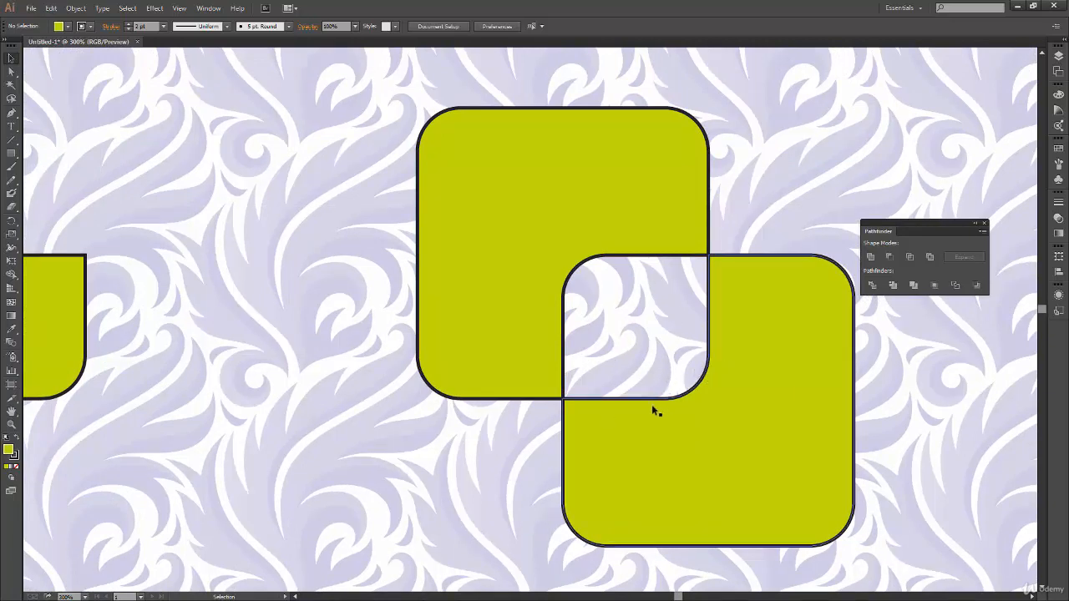
{"action": "key", "text": "space"}
{"action": "left_click_drag", "start_coordinate": [653, 409], "coordinate": [684, 400]}
{"action": "key", "text": "space"}
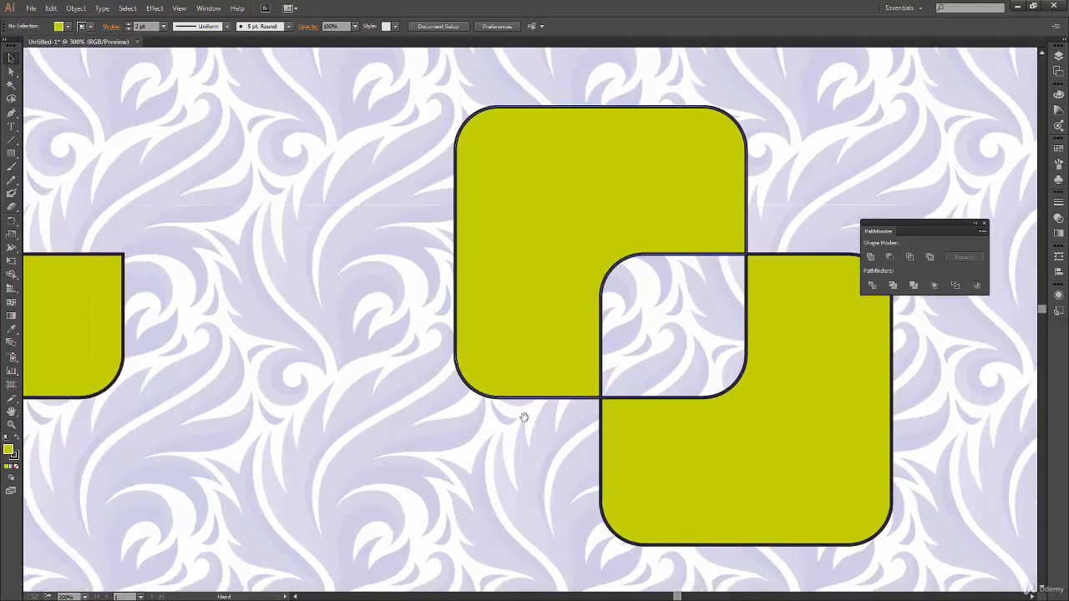
{"action": "left_click_drag", "start_coordinate": [487, 433], "coordinate": [616, 422]}
{"action": "left_click", "coordinate": [206, 293]}
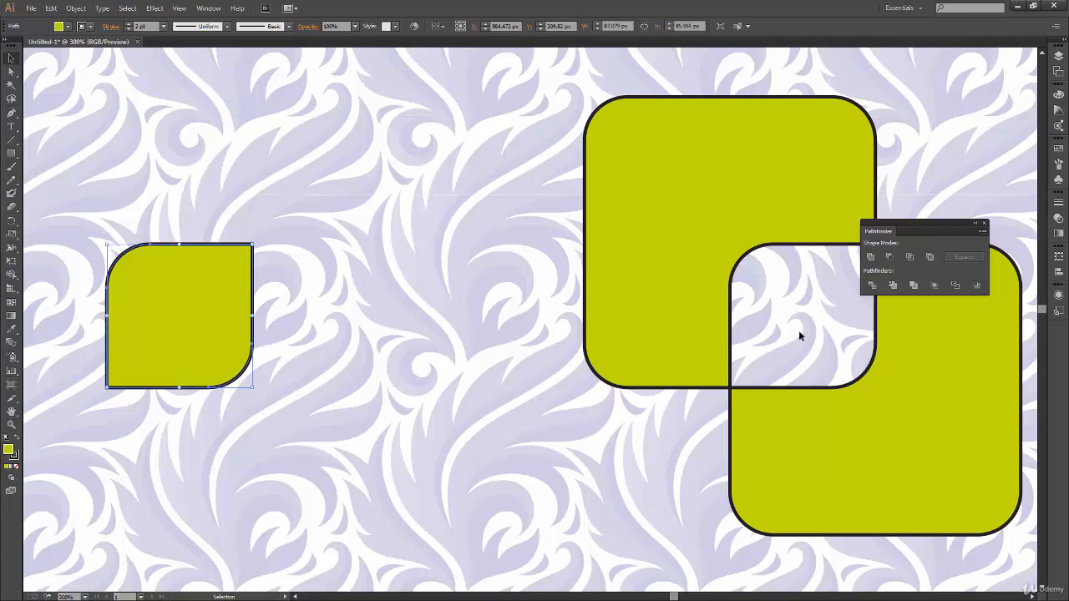
{"action": "key", "text": "space"}
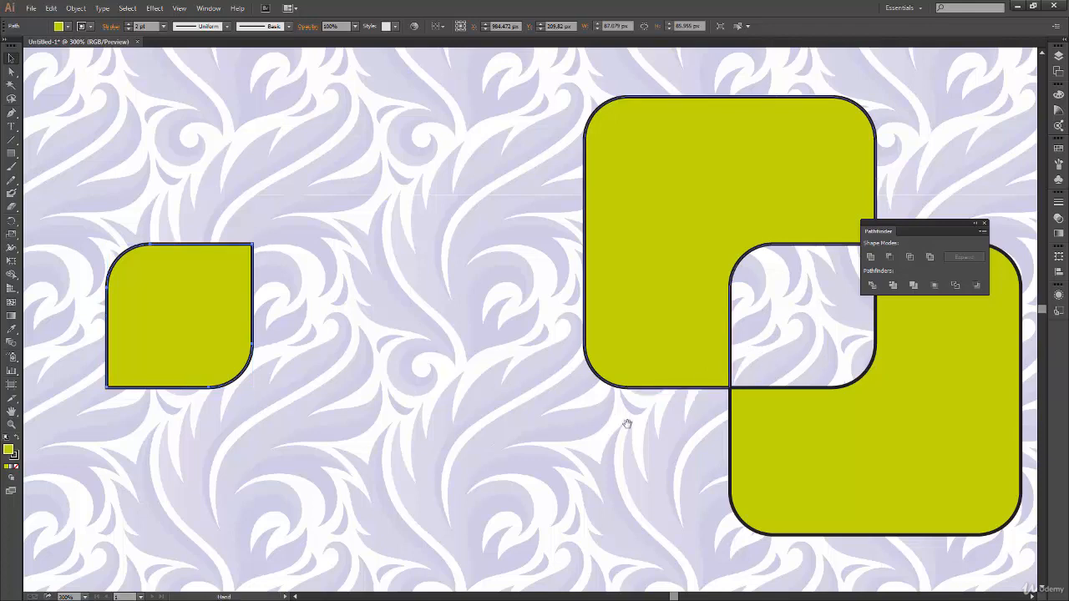
{"action": "left_click_drag", "start_coordinate": [595, 433], "coordinate": [556, 432]}
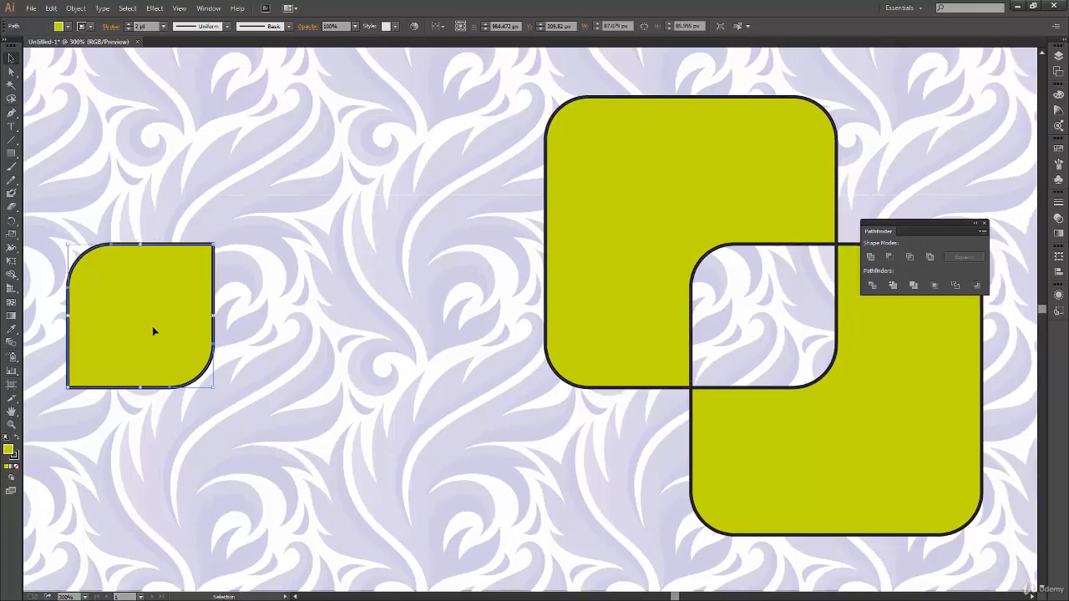
Fit a copy of the intersected shape into the excluded pair's cut-out to compare them up close, and delete the copy.
{"action": "left_click_drag", "start_coordinate": [166, 328], "coordinate": [787, 317]}
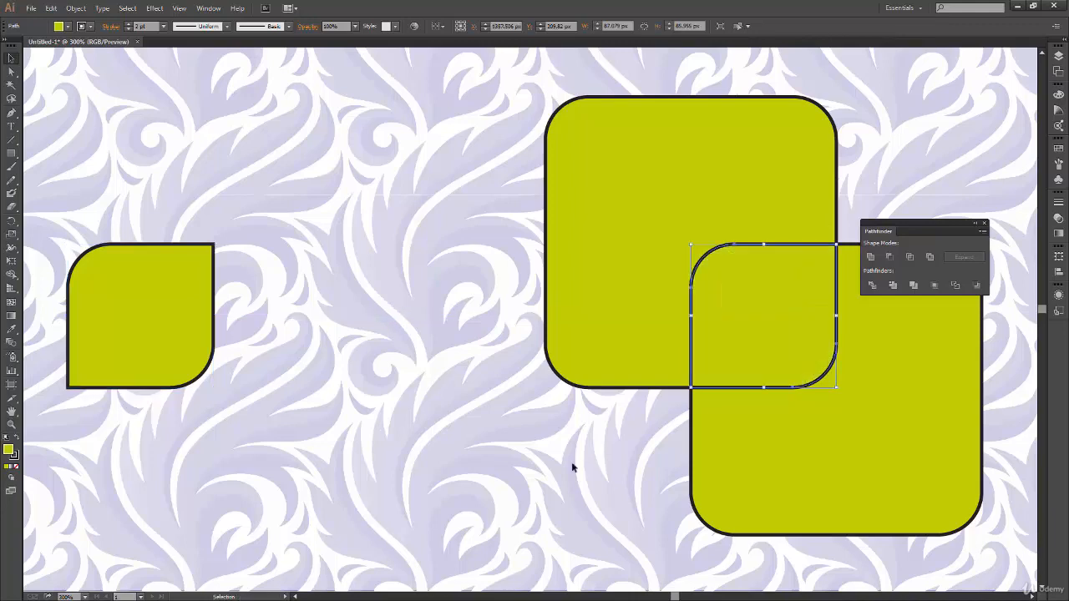
{"action": "left_click", "coordinate": [616, 487]}
{"action": "left_click_drag", "start_coordinate": [596, 512], "coordinate": [401, 533]}
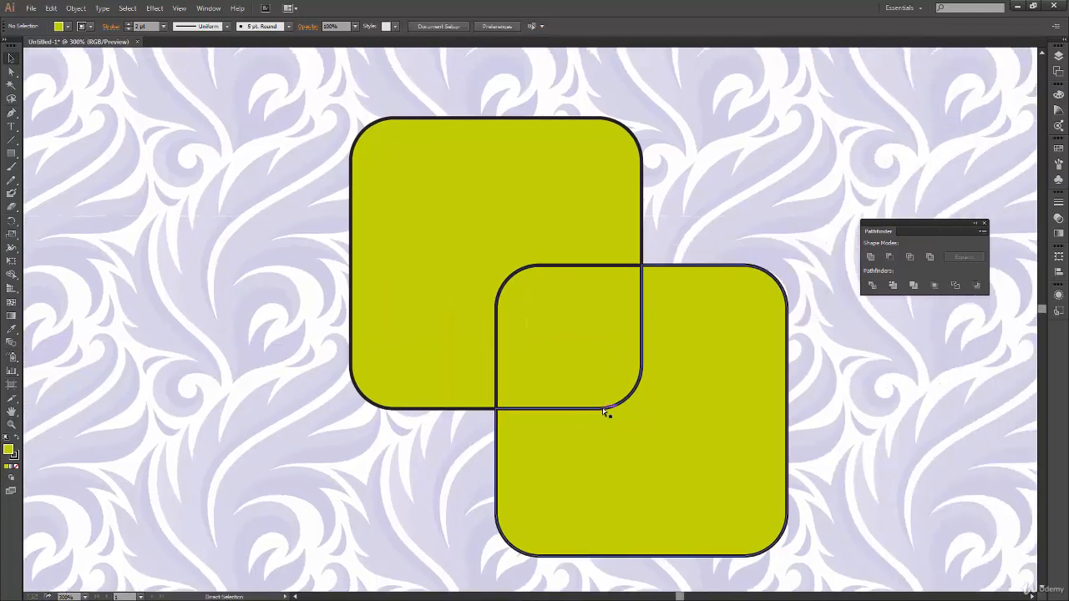
{"action": "key", "text": "ctrl+plus"}
{"action": "key", "text": "ctrl+plus"}
{"action": "key", "text": "ctrl+plus"}
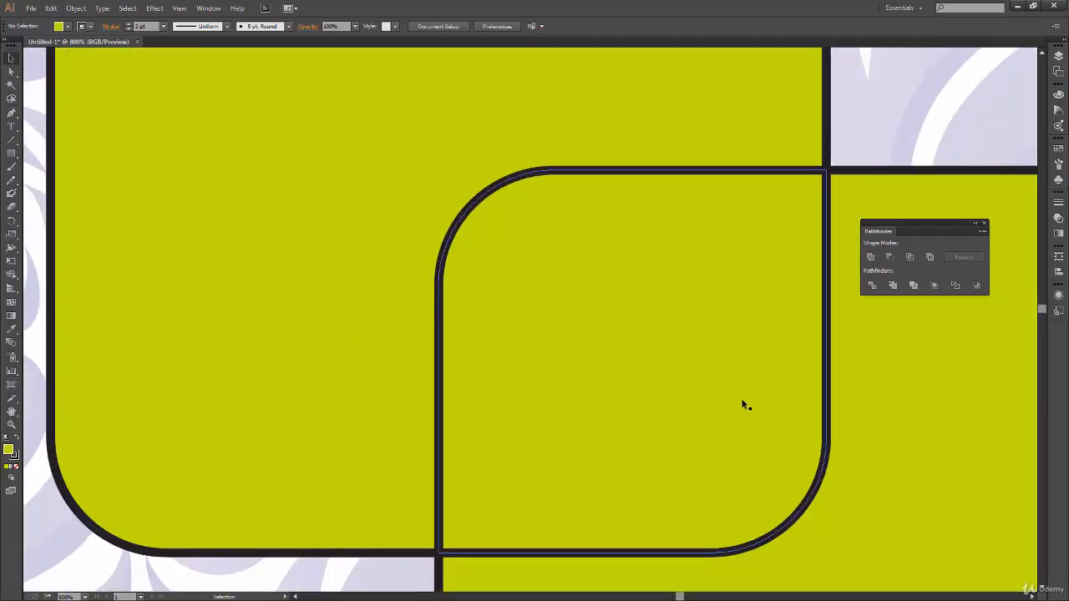
{"action": "key", "text": "ctrl+minus"}
{"action": "key", "text": "ctrl+minus"}
{"action": "key", "text": "ctrl+minus"}
{"action": "key", "text": "ctrl+minus"}
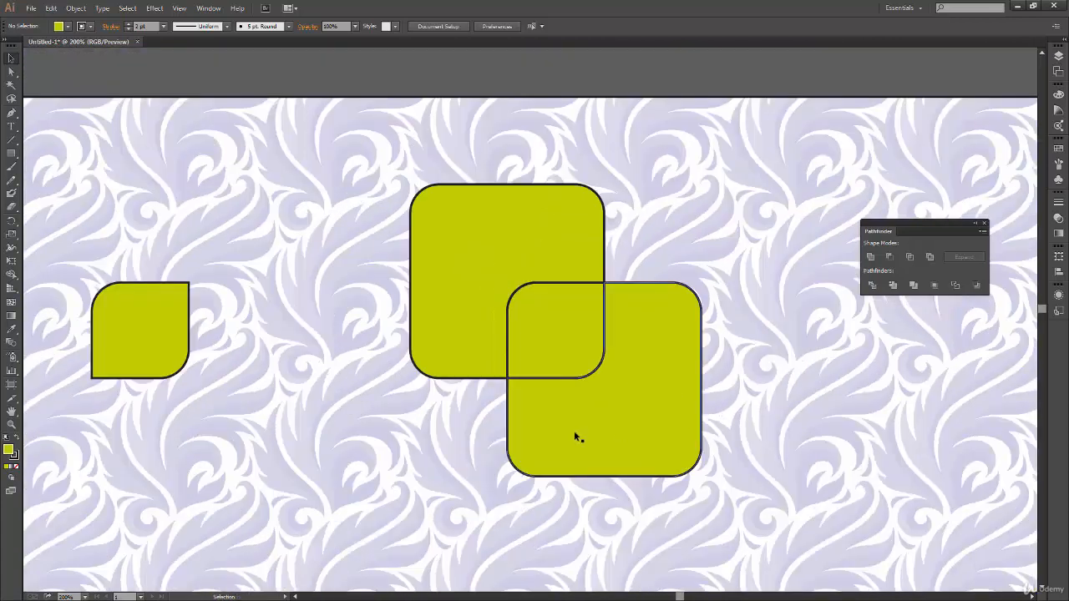
{"action": "left_click_drag", "start_coordinate": [377, 438], "coordinate": [493, 433]}
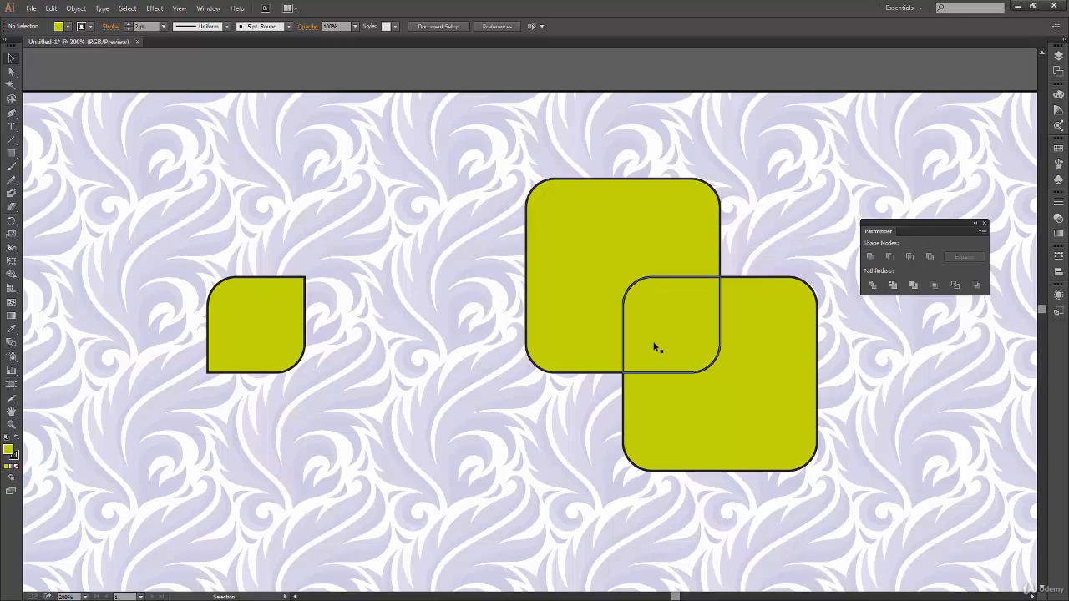
{"action": "left_click", "coordinate": [707, 322]}
{"action": "key", "text": "Delete"}
Isolate the excluded group, move its two pieces apart and rearrange them into an interlocking arrangement, and leave isolation mode.
{"action": "left_click", "coordinate": [766, 381]}
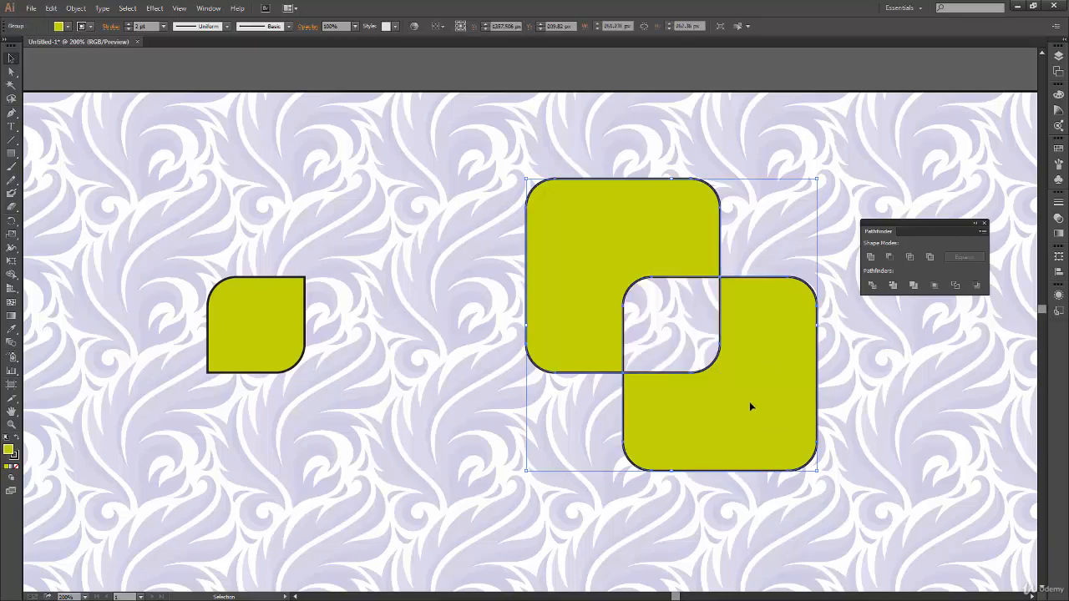
{"action": "double_click", "coordinate": [741, 429]}
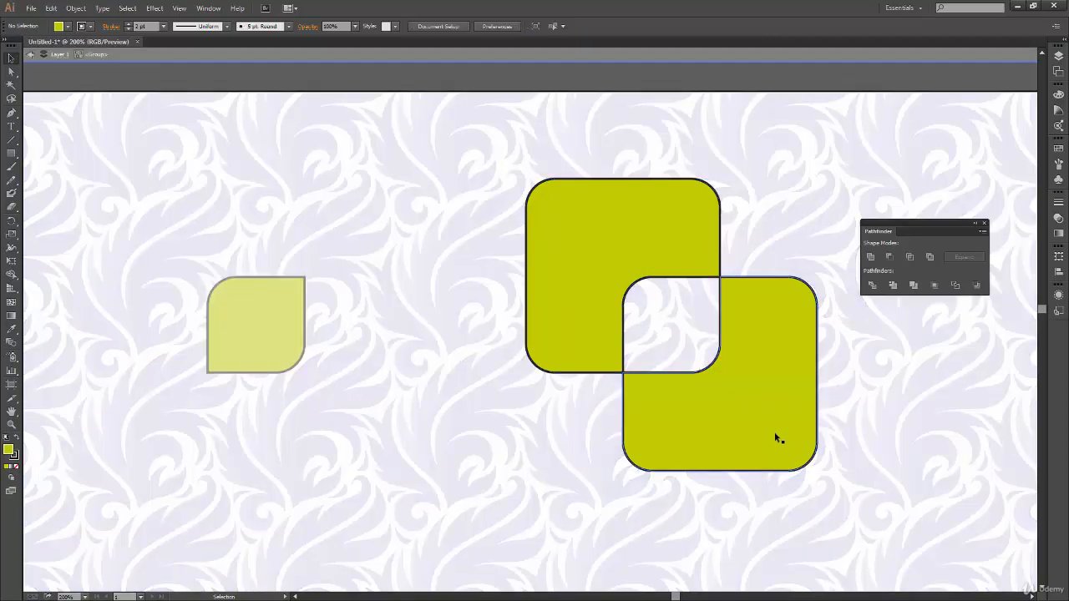
{"action": "left_click", "coordinate": [774, 431]}
{"action": "left_click_drag", "start_coordinate": [718, 406], "coordinate": [815, 459]}
{"action": "left_click_drag", "start_coordinate": [579, 352], "coordinate": [414, 369]}
{"action": "left_click_drag", "start_coordinate": [843, 415], "coordinate": [721, 325]}
{"action": "left_click_drag", "start_coordinate": [485, 278], "coordinate": [583, 309]}
{"action": "left_click", "coordinate": [865, 365]}
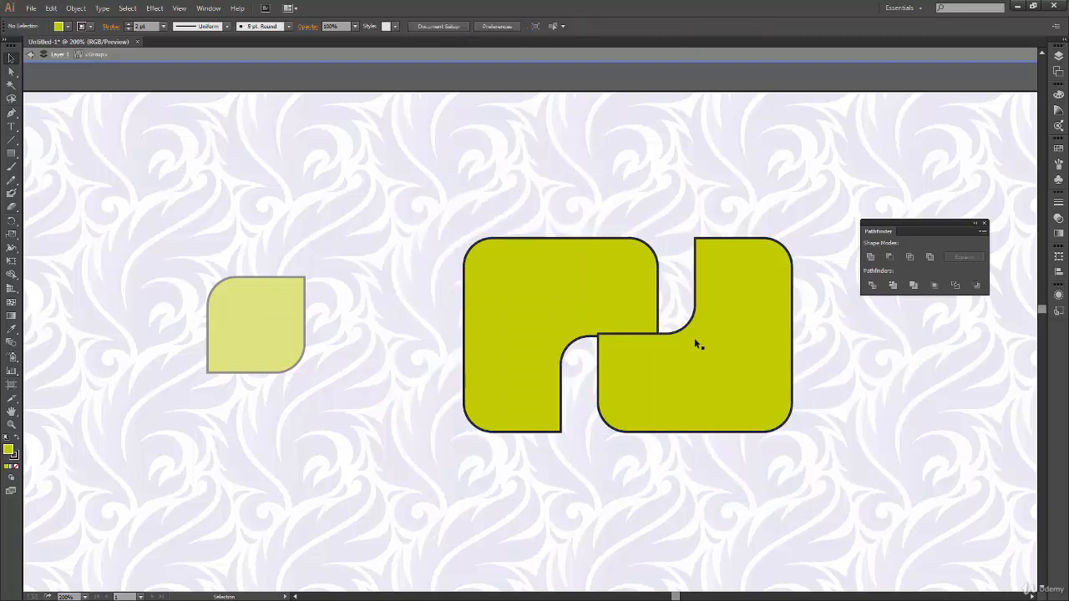
{"action": "left_click_drag", "start_coordinate": [644, 326], "coordinate": [633, 308]}
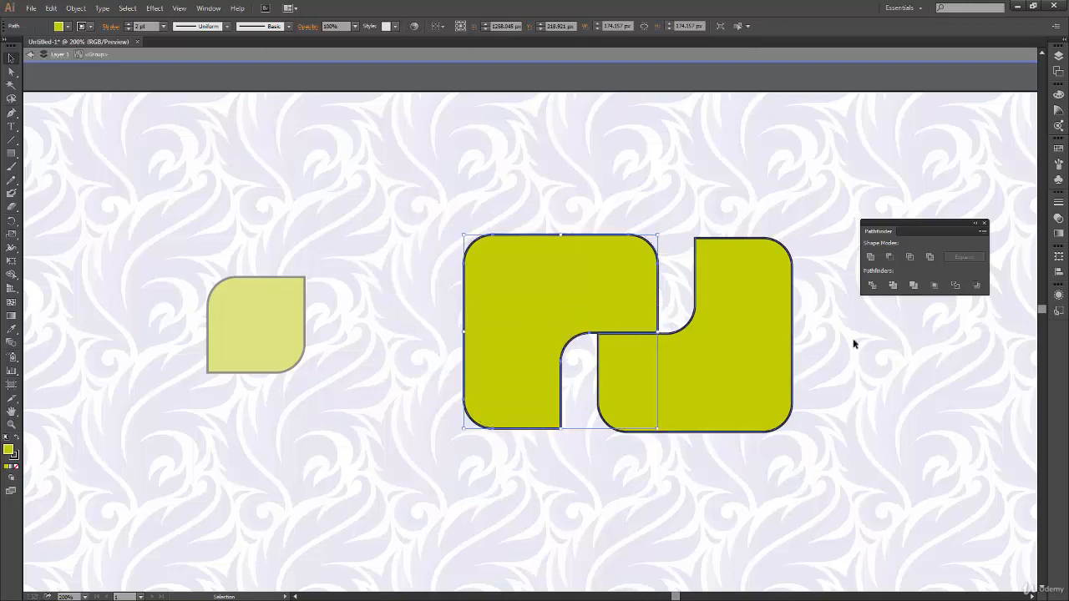
{"action": "left_click", "coordinate": [810, 376]}
{"action": "double_click", "coordinate": [831, 386]}
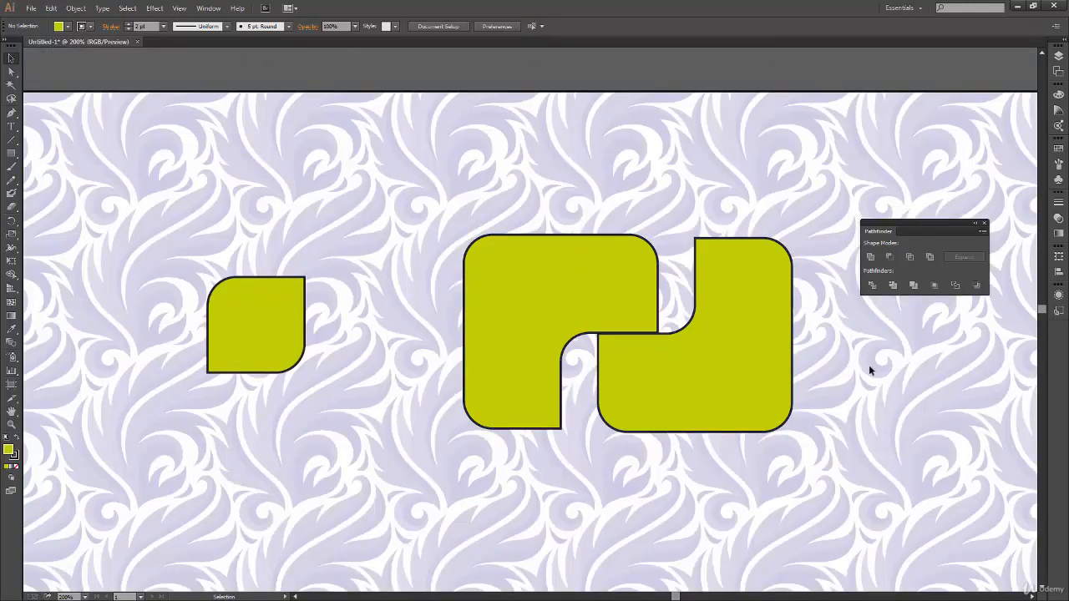
Undo the moves of the excluded pair's two pieces and leave isolation mode.
{"action": "key", "text": "a"}
{"action": "key", "text": "ctrl+z"}
{"action": "key", "text": "ctrl+z"}
{"action": "key", "text": "ctrl+z"}
{"action": "key", "text": "ctrl+z"}
{"action": "key", "text": "ctrl+z"}
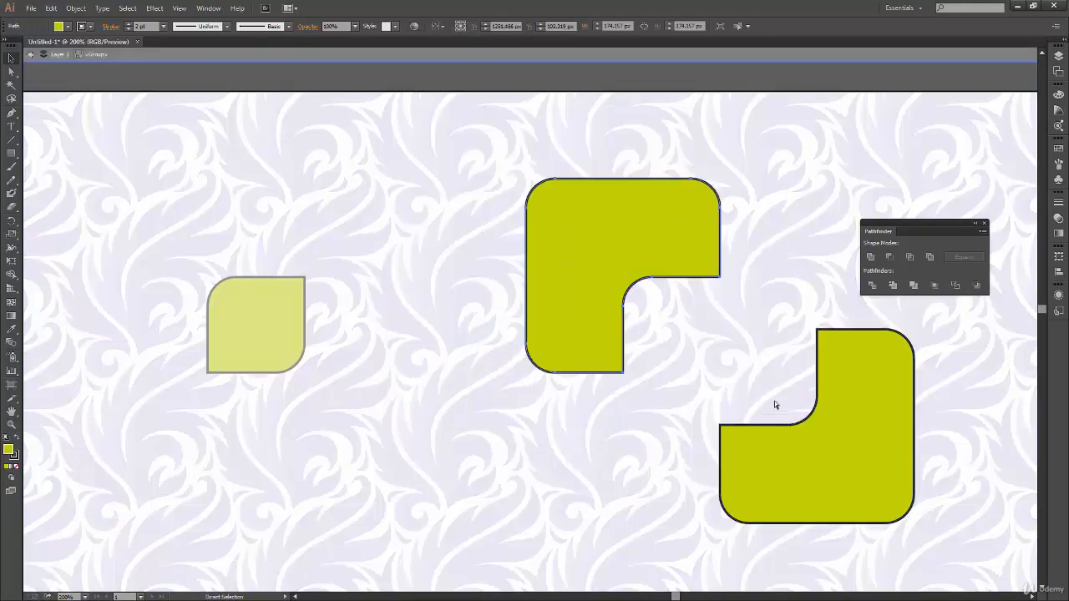
{"action": "double_click", "coordinate": [868, 370]}
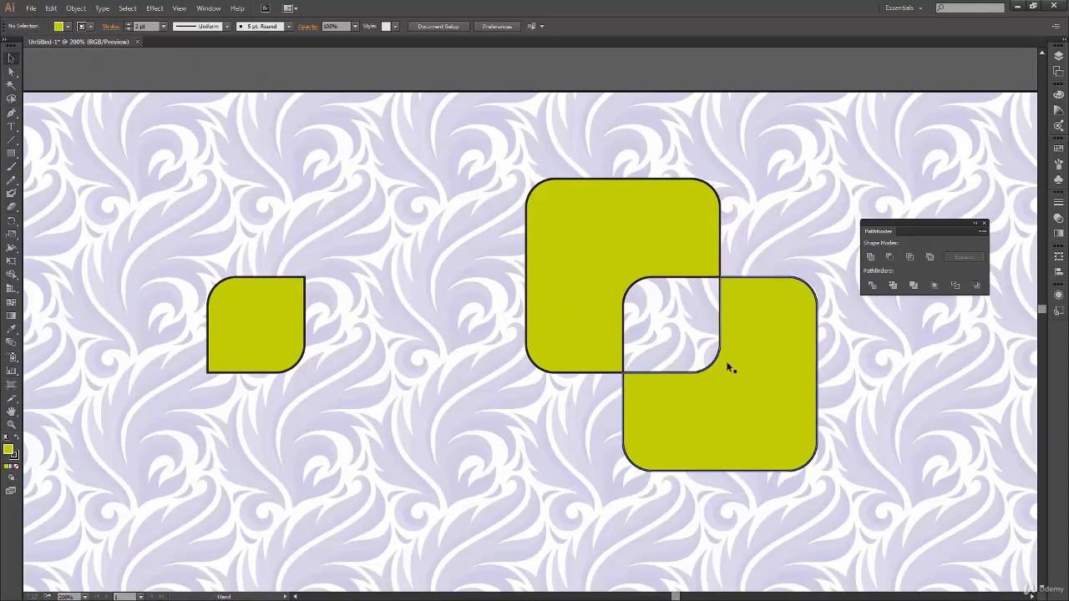
Move the upper row's four Pathfinder results together up close to the artboard's upper edge and clear the selection.
{"action": "left_click_drag", "start_coordinate": [668, 406], "coordinate": [775, 402]}
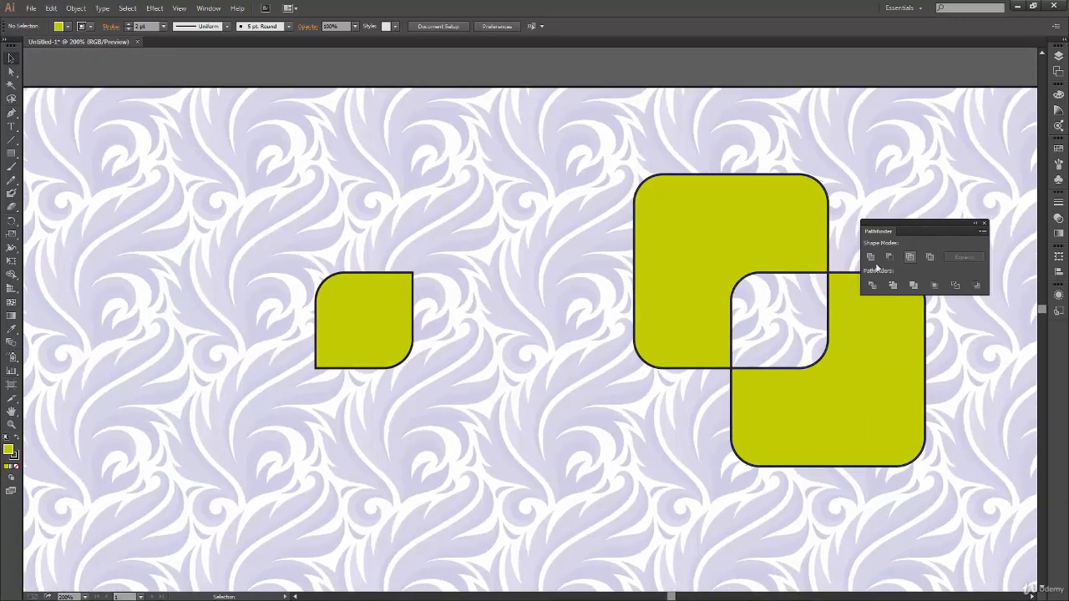
{"action": "left_click_drag", "start_coordinate": [631, 450], "coordinate": [730, 456]}
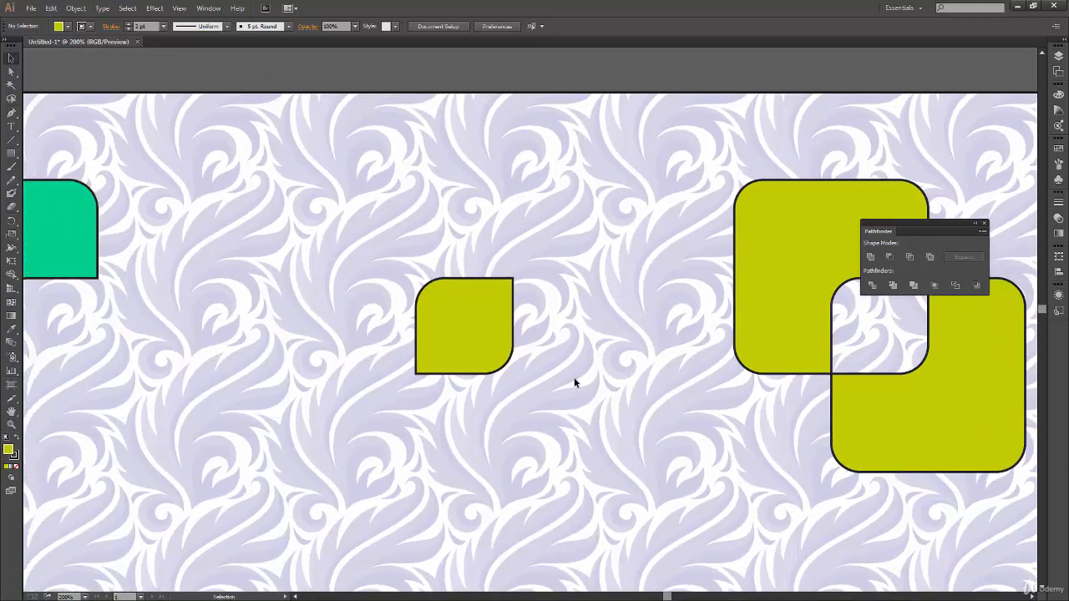
{"action": "key", "text": "ctrl+0"}
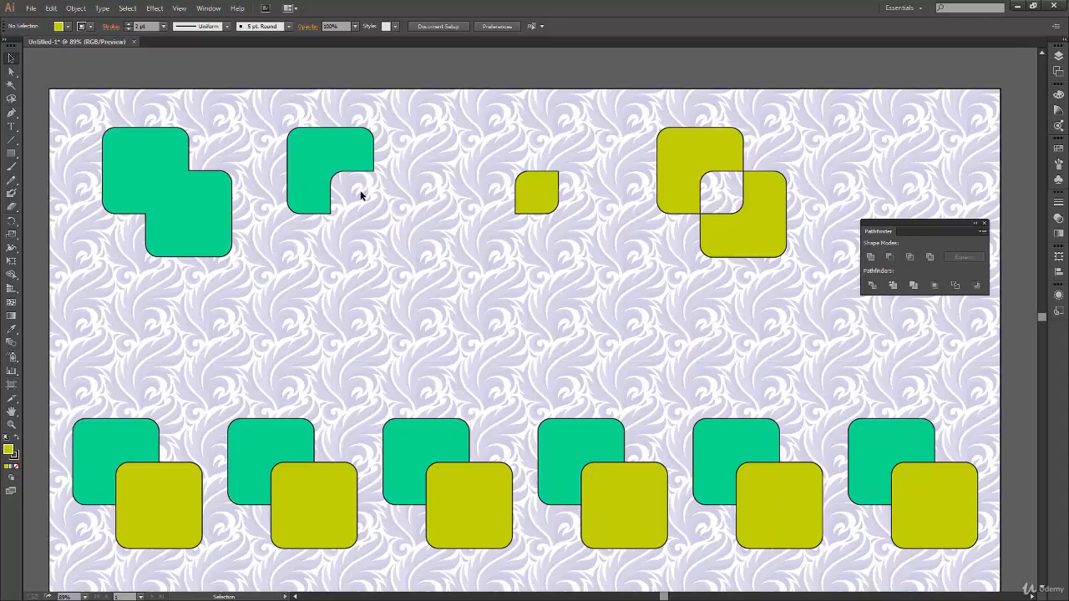
{"action": "left_click", "coordinate": [709, 210]}
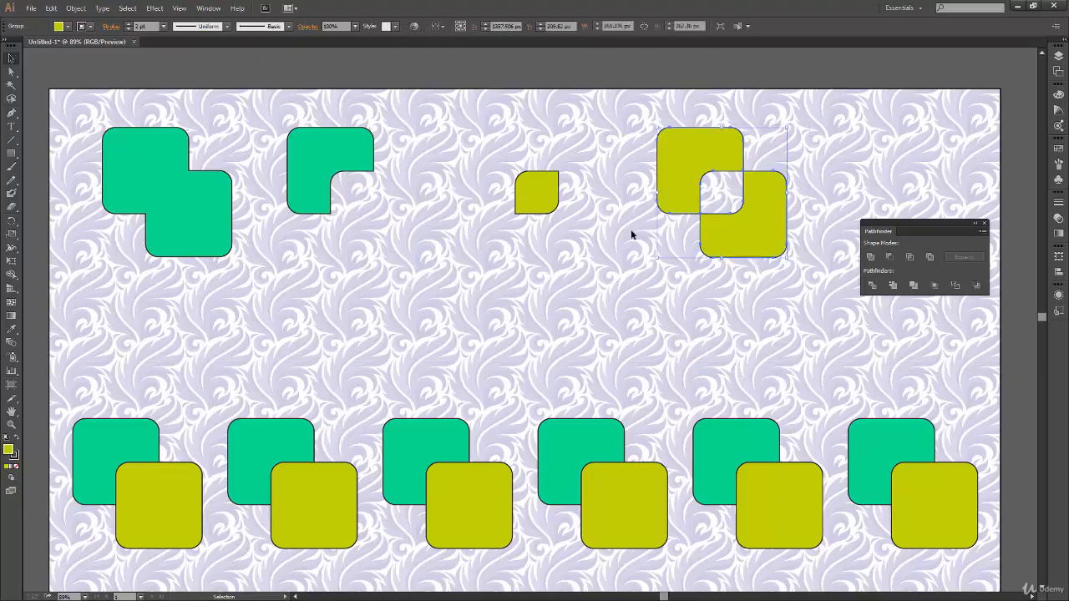
{"action": "left_click", "coordinate": [528, 288]}
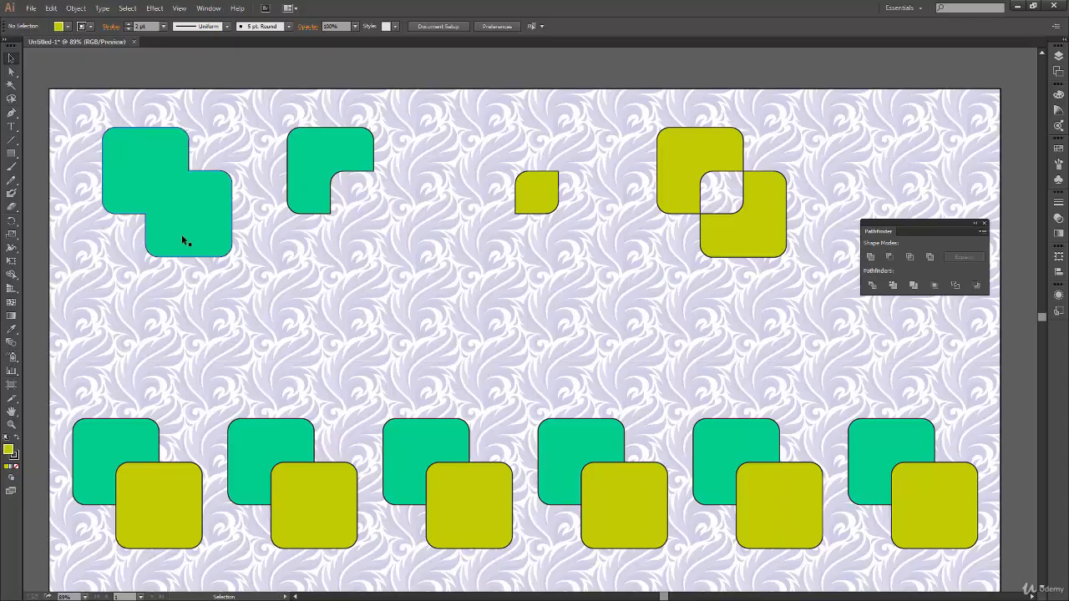
{"action": "left_click_drag", "start_coordinate": [69, 88], "coordinate": [801, 308]}
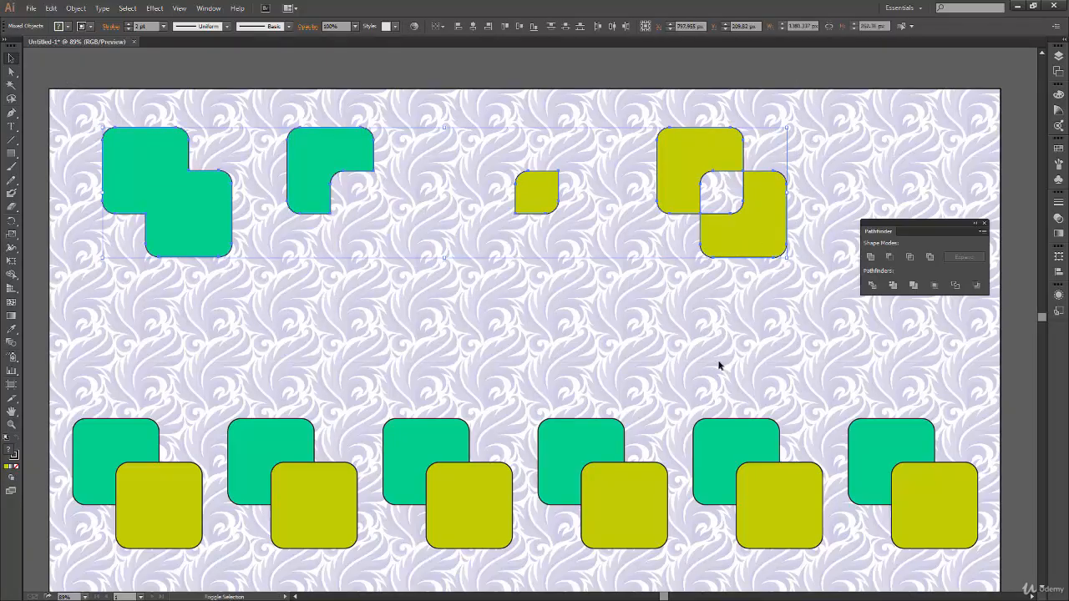
{"action": "key", "text": "shift+Up"}
{"action": "key", "text": "shift+Up"}
{"action": "key", "text": "shift+Up"}
{"action": "key", "text": "shift+Up"}
{"action": "key", "text": "Up"}
{"action": "key", "text": "Up"}
{"action": "key", "text": "Up"}
{"action": "key", "text": "Up"}
{"action": "key", "text": "Up"}
{"action": "key", "text": "Up"}
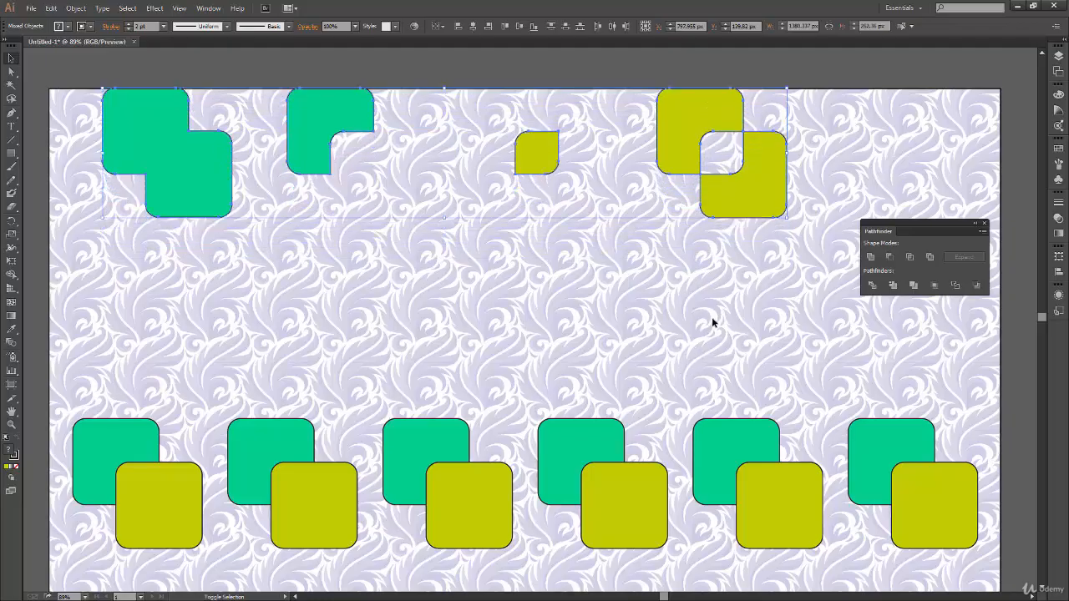
{"action": "left_click", "coordinate": [721, 326]}
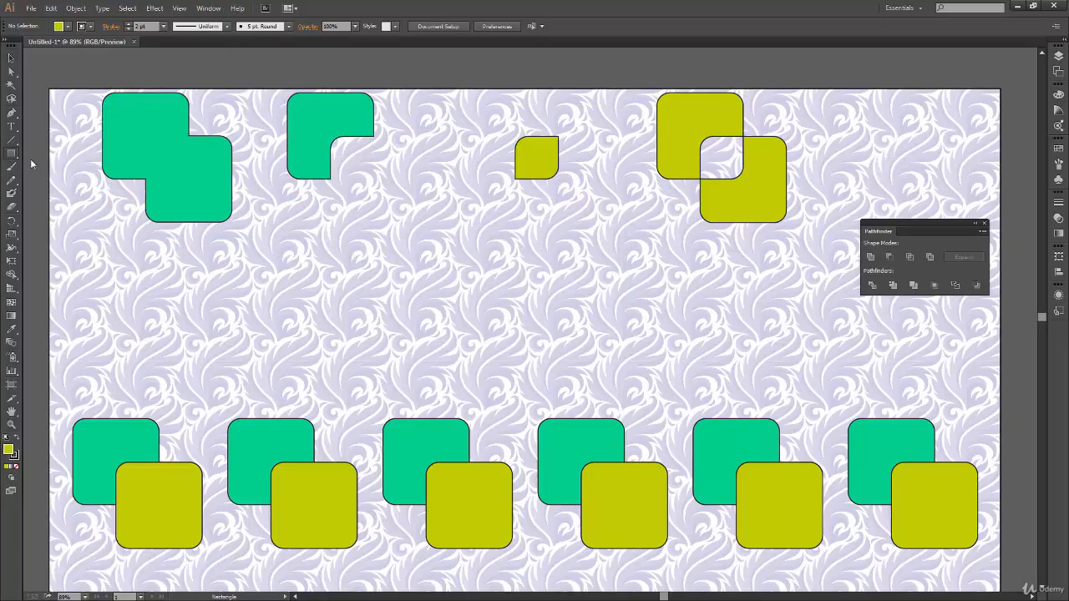
Draw a circle about 135 px across below the merged squares and duplicate it twice into an overlapping cluster.
{"action": "left_click_drag", "start_coordinate": [14, 152], "coordinate": [73, 179]}
{"action": "left_click_drag", "start_coordinate": [102, 243], "coordinate": [146, 317]}
{"action": "key", "text": "v"}
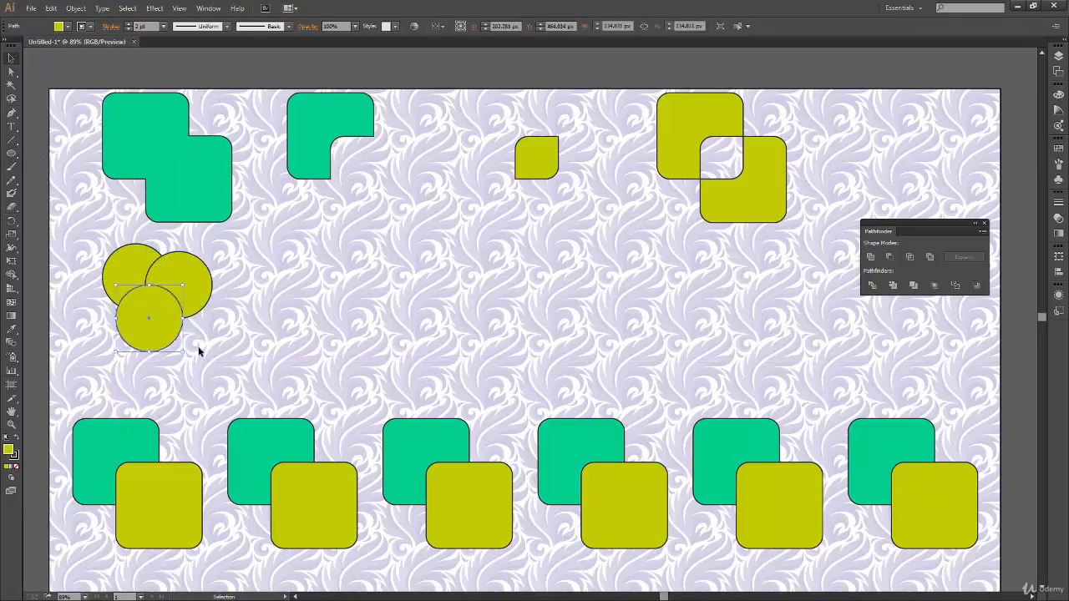
Recolor the cluster's upper-left circle green by sampling the merged squares above it, and deselect it.
{"action": "left_click", "coordinate": [203, 291]}
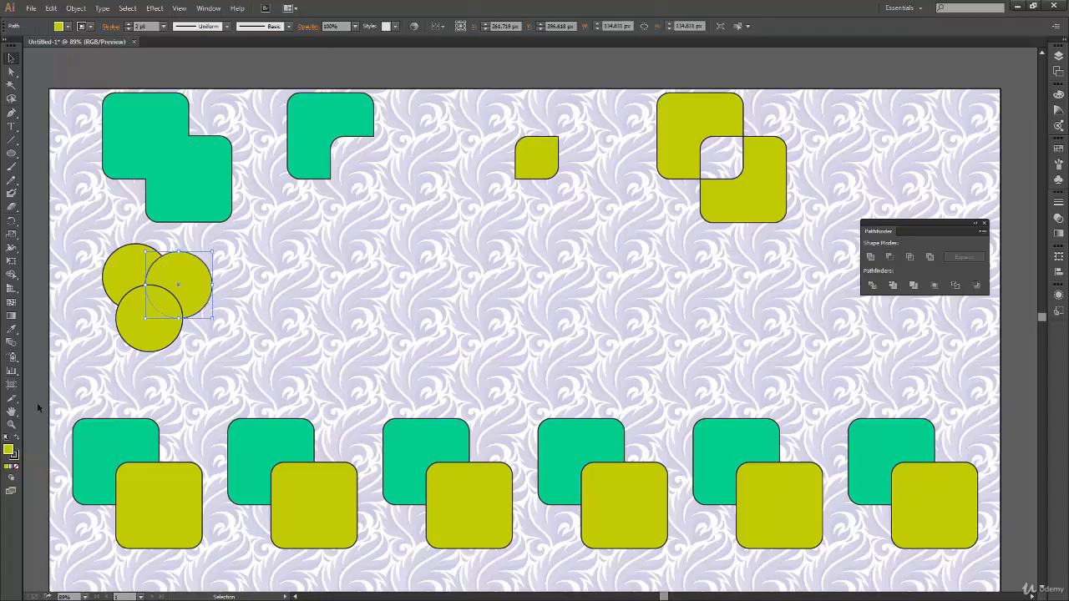
{"action": "left_click", "coordinate": [125, 247]}
{"action": "key", "text": "i"}
{"action": "left_click", "coordinate": [187, 172]}
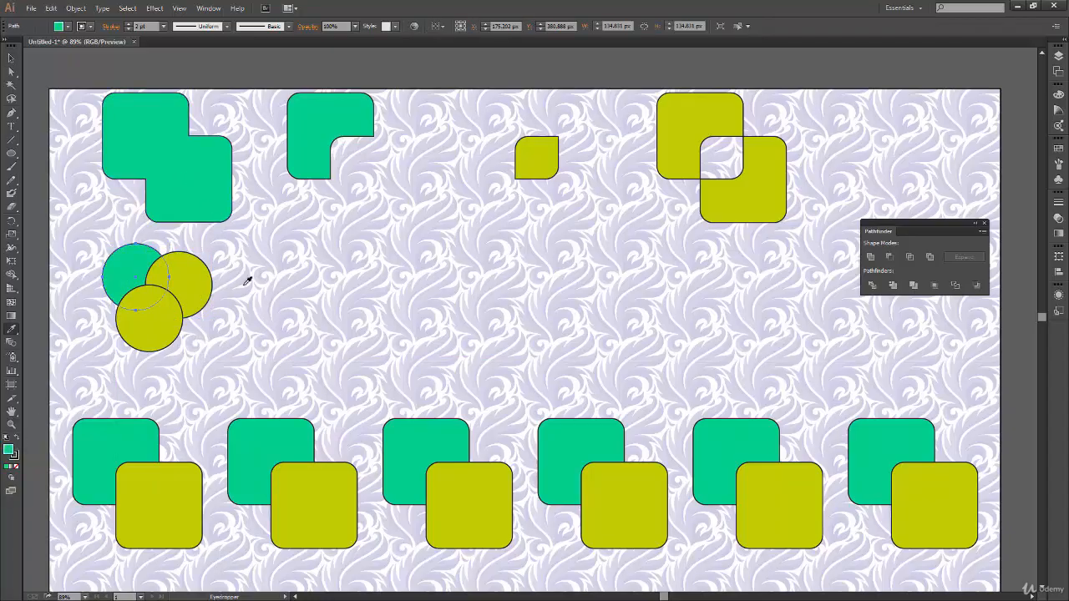
{"action": "key", "text": "v"}
{"action": "left_click", "coordinate": [241, 283]}
Fill the cluster's right-hand circle with a brighter yellow.
{"action": "left_click", "coordinate": [202, 294]}
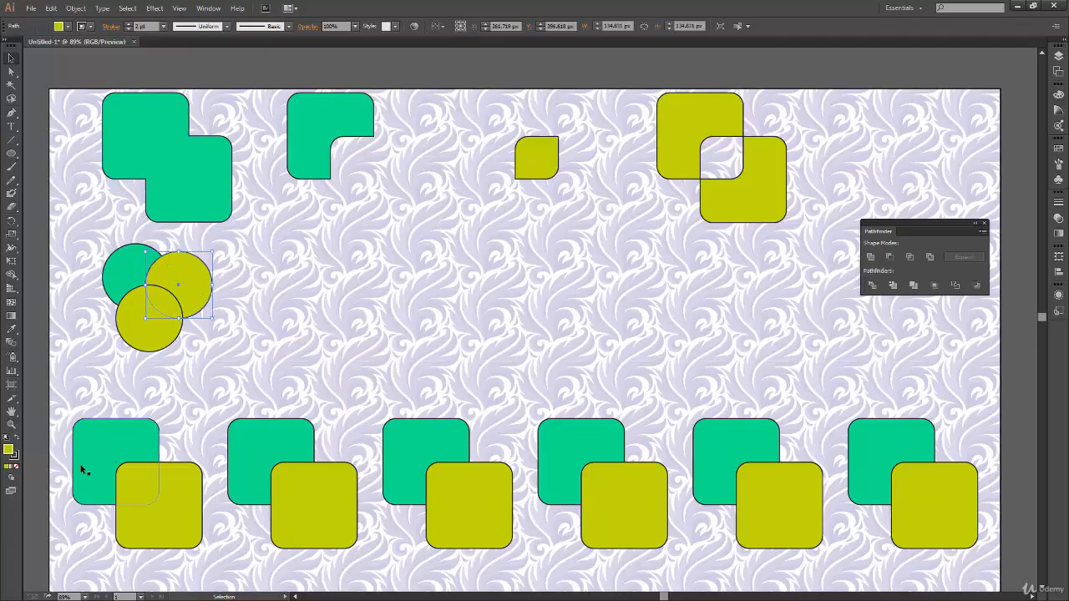
{"action": "double_click", "coordinate": [9, 450]}
{"action": "left_click", "coordinate": [268, 211]}
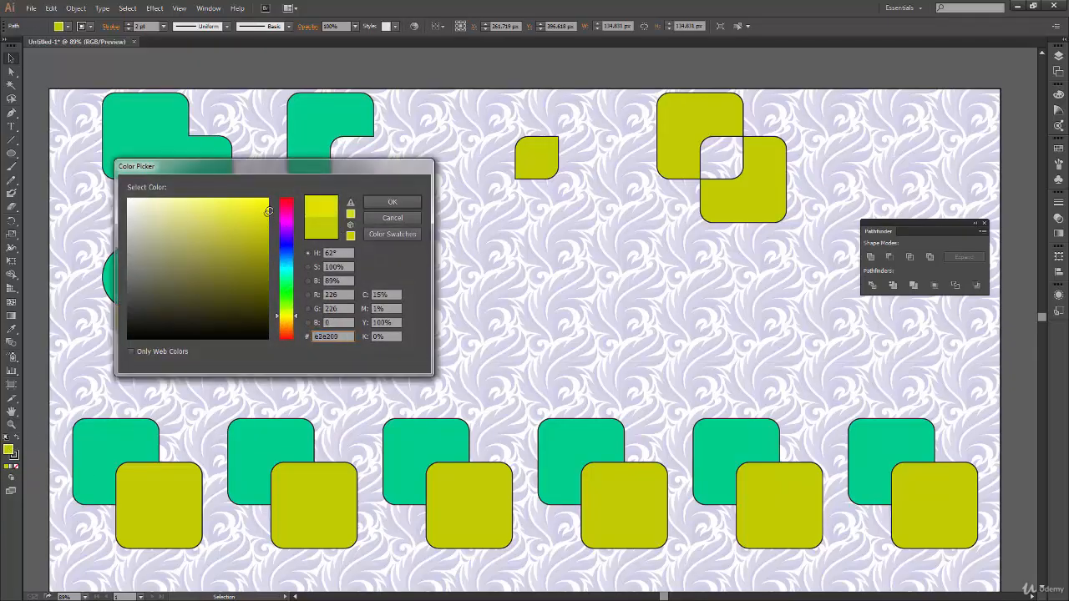
{"action": "left_click", "coordinate": [391, 201]}
Fill the cluster's lowest circle with bright orange and clear the selection.
{"action": "left_click", "coordinate": [158, 293]}
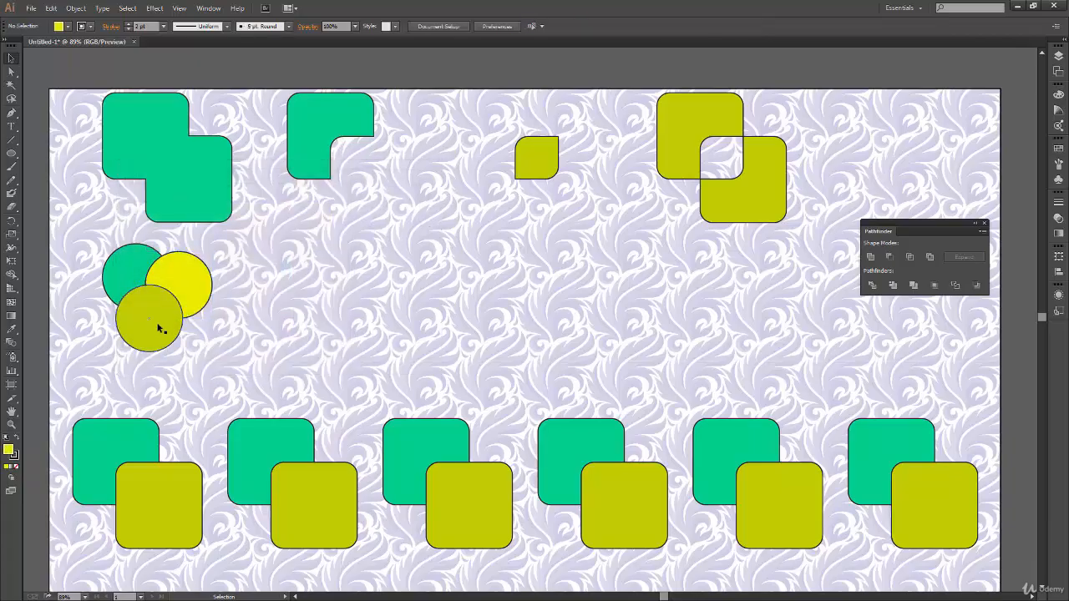
{"action": "double_click", "coordinate": [9, 450]}
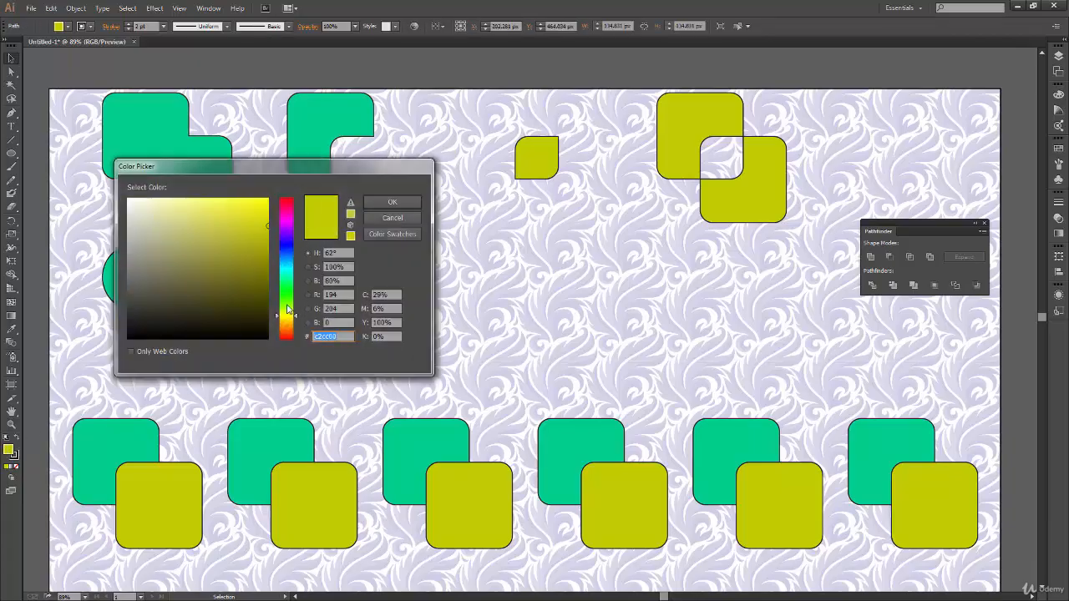
{"action": "mouse_move", "coordinate": [288, 309]}
{"action": "left_mouse_down"}
{"action": "mouse_move", "coordinate": [289, 213]}
{"action": "mouse_move", "coordinate": [292, 329]}
{"action": "left_mouse_up"}
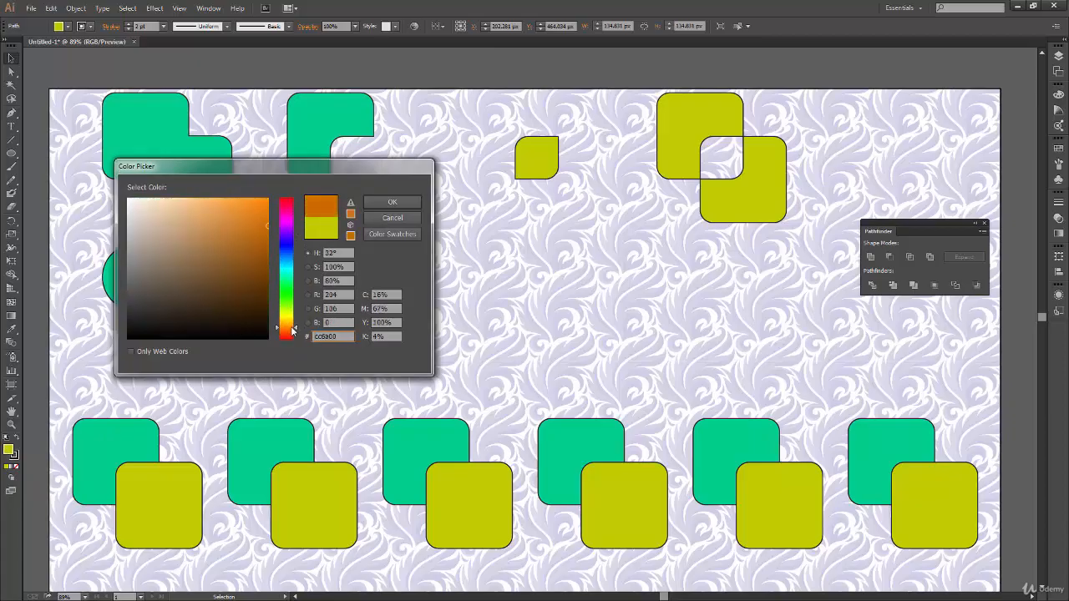
{"action": "left_click", "coordinate": [266, 202]}
{"action": "left_click", "coordinate": [391, 201]}
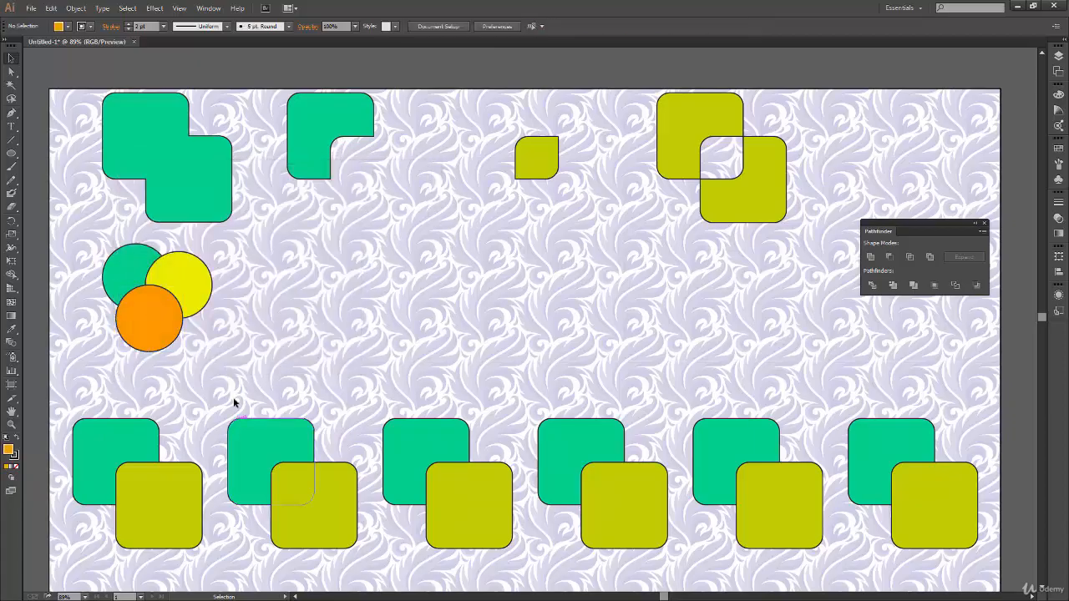
Nudge the three overlapping circles slightly down together at 150% zoom and clear the selection.
{"action": "key", "text": "a"}
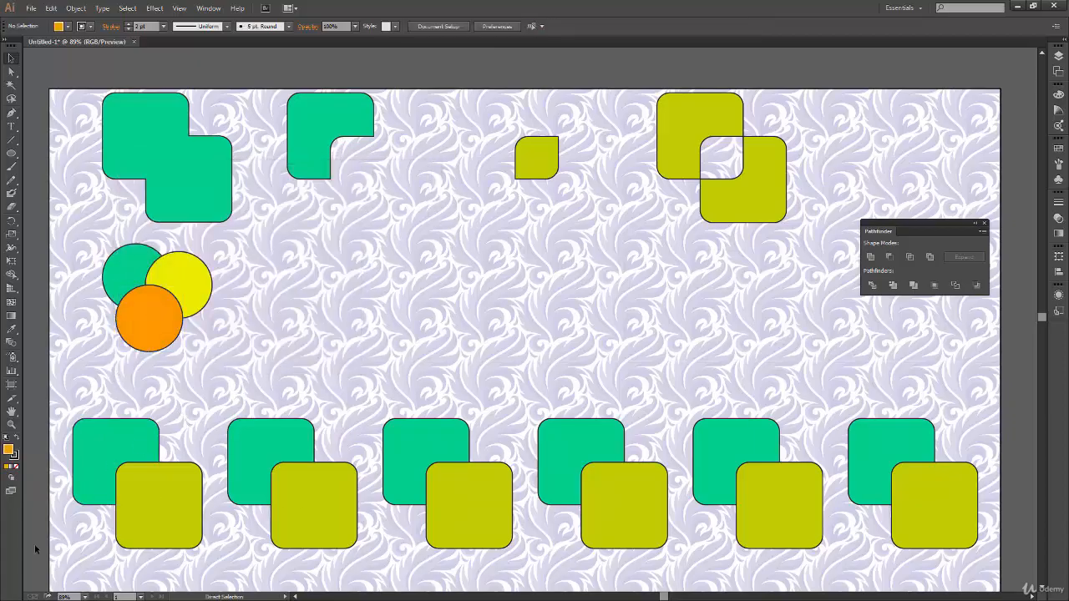
{"action": "key", "text": "ctrl+plus"}
{"action": "key", "text": "ctrl+plus"}
{"action": "left_click_drag", "start_coordinate": [187, 376], "coordinate": [671, 416]}
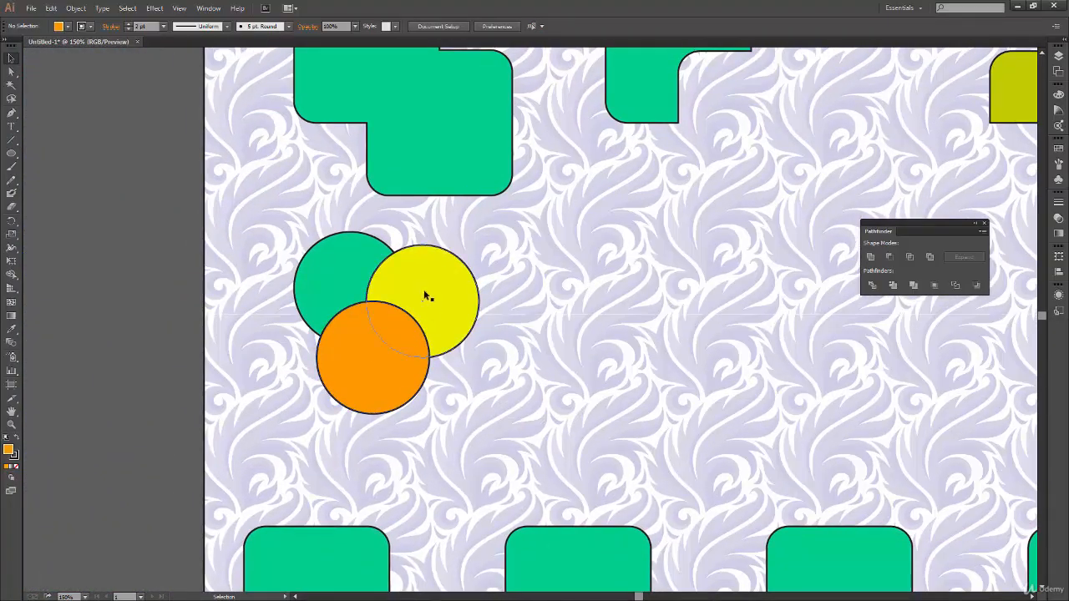
{"action": "left_click_drag", "start_coordinate": [455, 399], "coordinate": [381, 459]}
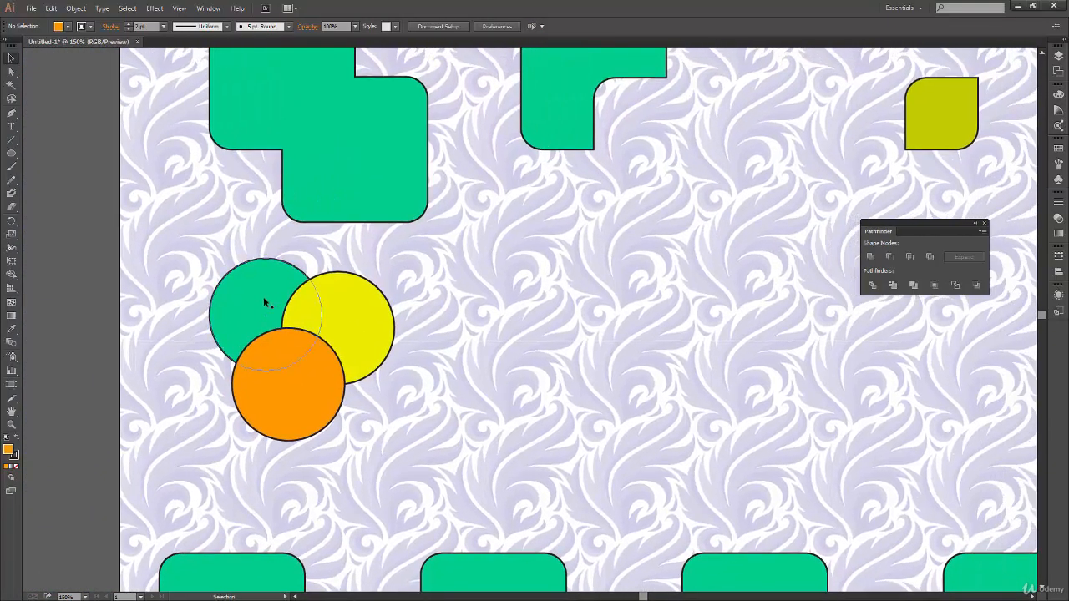
{"action": "left_click_drag", "start_coordinate": [248, 307], "coordinate": [203, 303]}
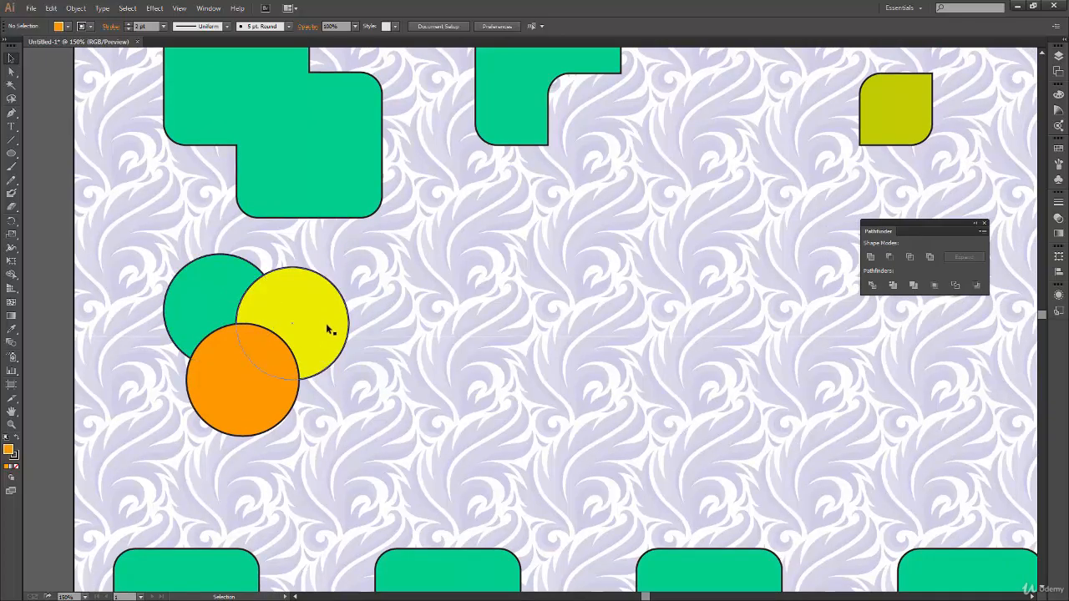
{"action": "left_click_drag", "start_coordinate": [366, 333], "coordinate": [275, 329]}
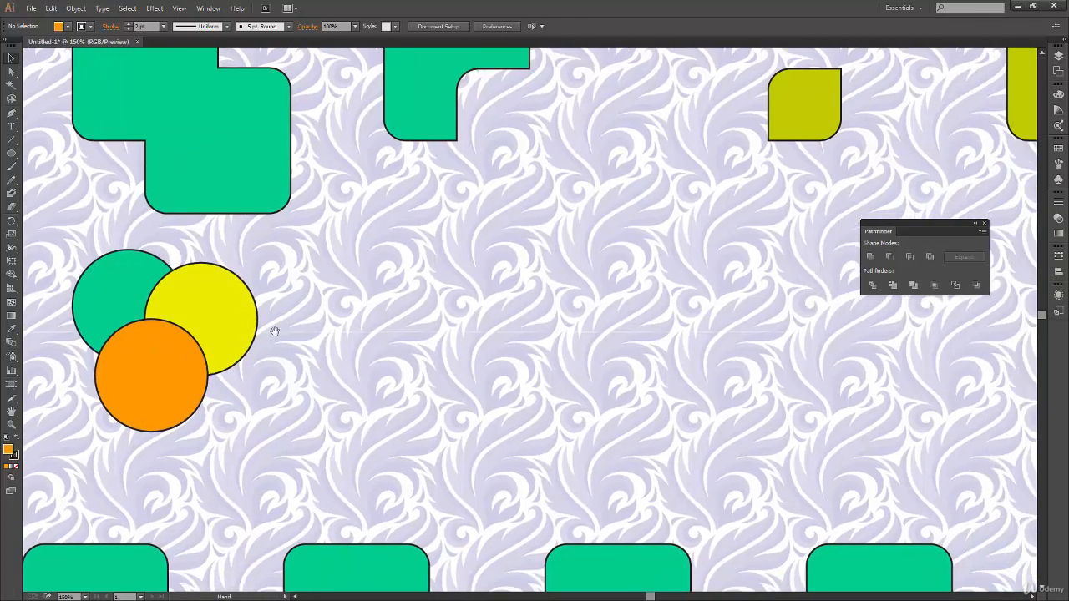
{"action": "left_click_drag", "start_coordinate": [319, 251], "coordinate": [232, 452]}
{"action": "left_click", "coordinate": [251, 372]}
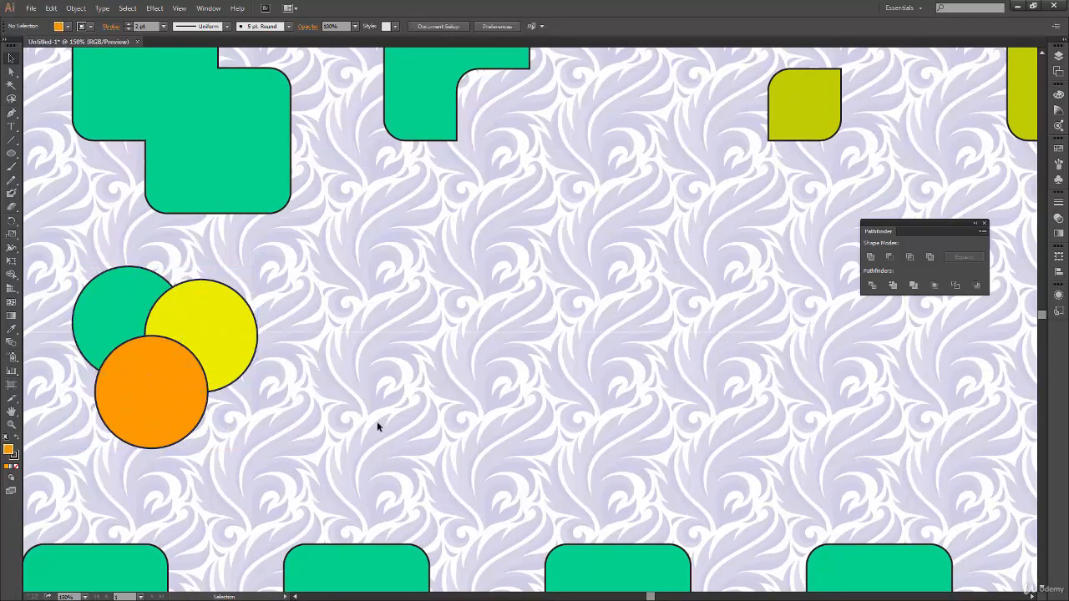
Duplicate the three-circle cluster horizontally and repeat the copy twice to form an evenly spaced row of four, clearing the selection.
{"action": "left_click_drag", "start_coordinate": [337, 345], "coordinate": [316, 326]}
{"action": "left_click_drag", "start_coordinate": [321, 249], "coordinate": [85, 397]}
{"action": "left_click_drag", "start_coordinate": [142, 370], "coordinate": [431, 353]}
{"action": "key", "text": "ctrl+d"}
{"action": "key", "text": "ctrl+d"}
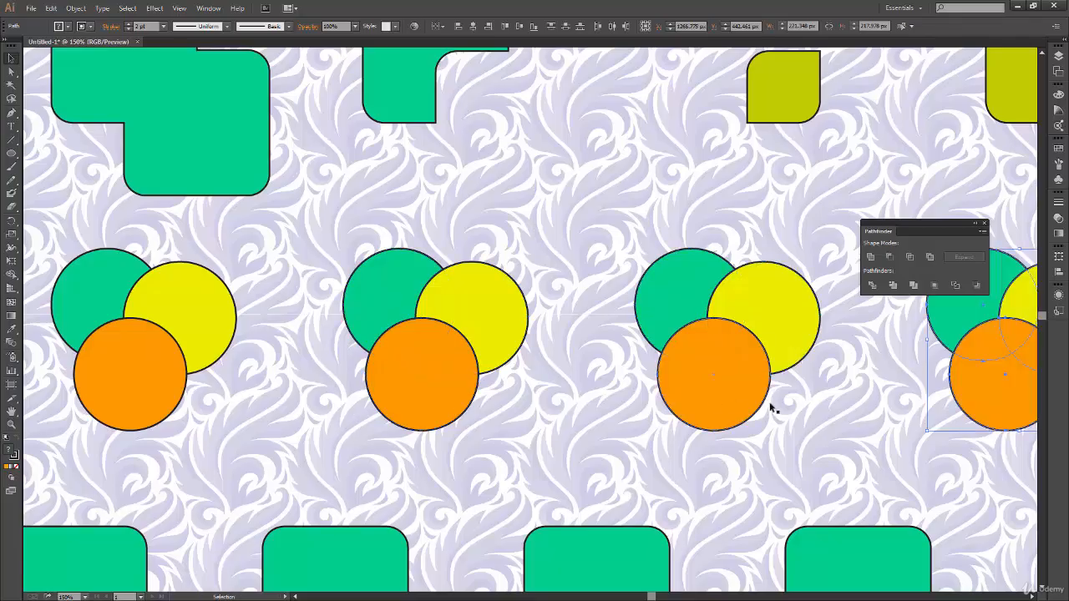
{"action": "left_click_drag", "start_coordinate": [753, 395], "coordinate": [438, 399]}
{"action": "left_click", "coordinate": [821, 384]}
Unite the three circles of the row's first cluster into a single shape, with the Pathfinder controls moved clear of the artwork.
{"action": "left_click_drag", "start_coordinate": [92, 406], "coordinate": [552, 412]}
{"action": "left_click_drag", "start_coordinate": [393, 242], "coordinate": [172, 424]}
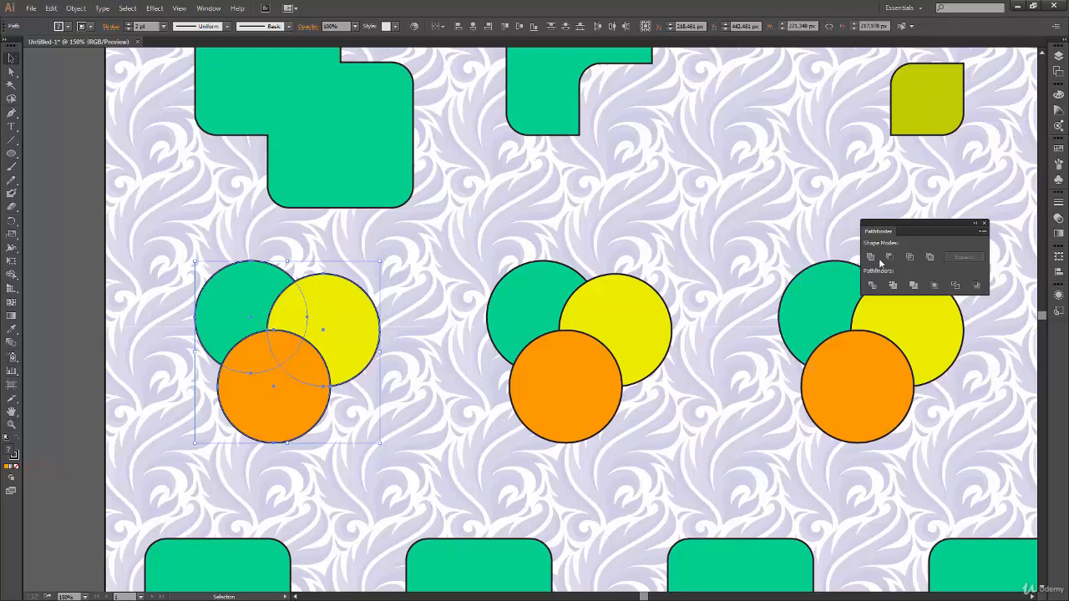
{"action": "left_click_drag", "start_coordinate": [892, 243], "coordinate": [923, 182]}
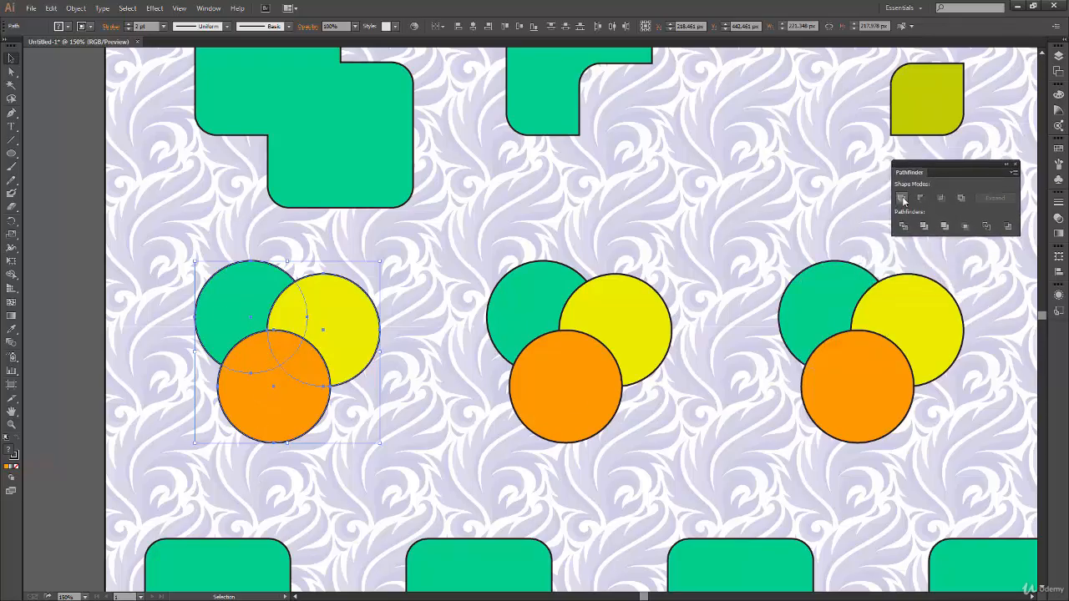
{"action": "left_click", "coordinate": [904, 200]}
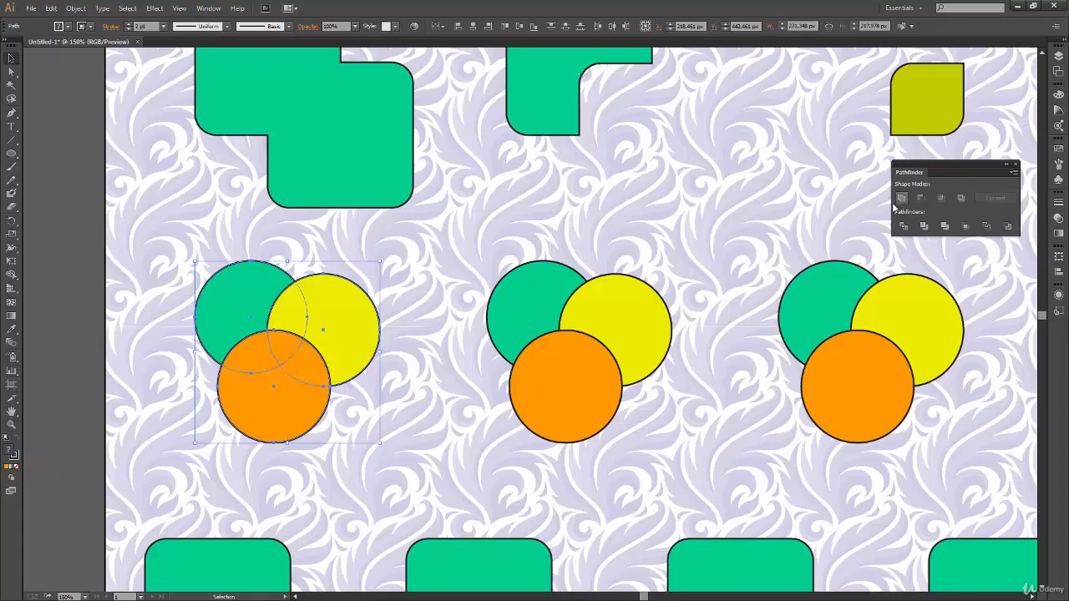
{"action": "left_click", "coordinate": [421, 440]}
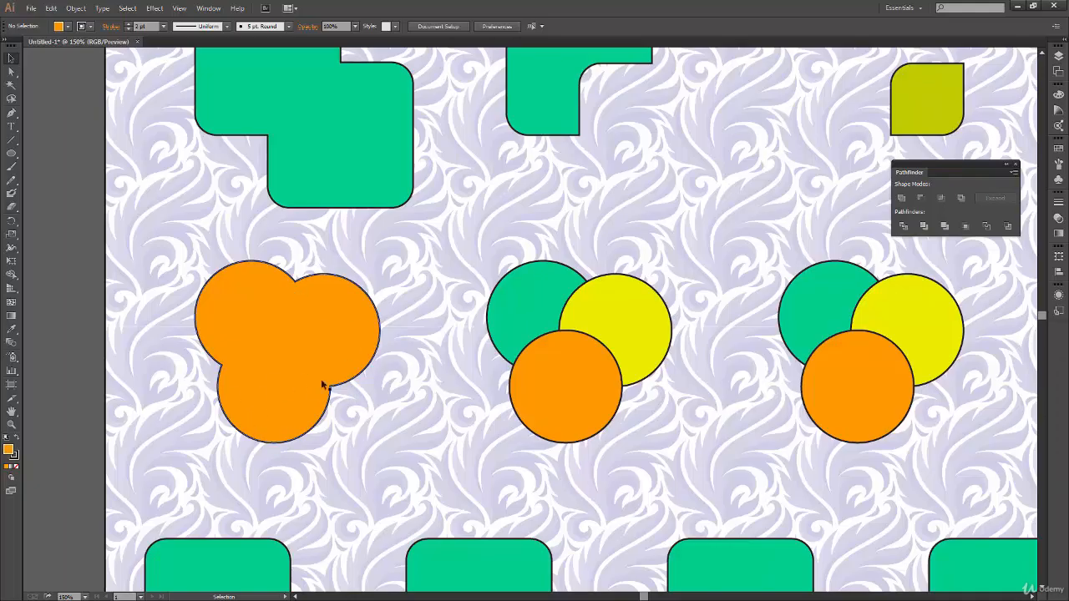
Open the united shape in isolation mode to examine its path structure, and exit isolation.
{"action": "left_click_drag", "start_coordinate": [356, 386], "coordinate": [367, 425]}
{"action": "left_click", "coordinate": [339, 342]}
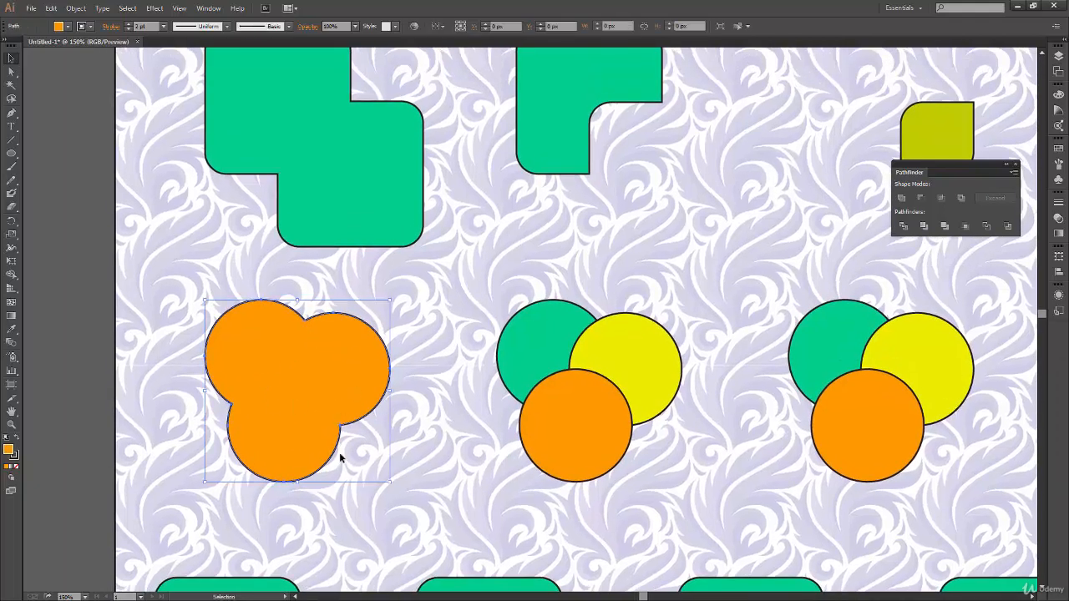
{"action": "double_click", "coordinate": [327, 430]}
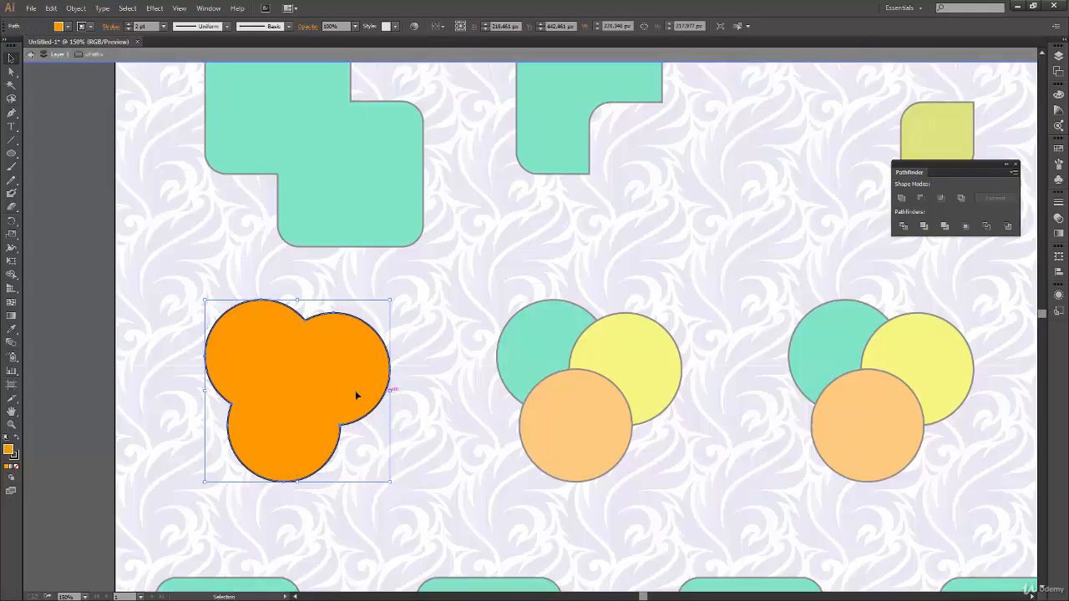
{"action": "double_click", "coordinate": [422, 406]}
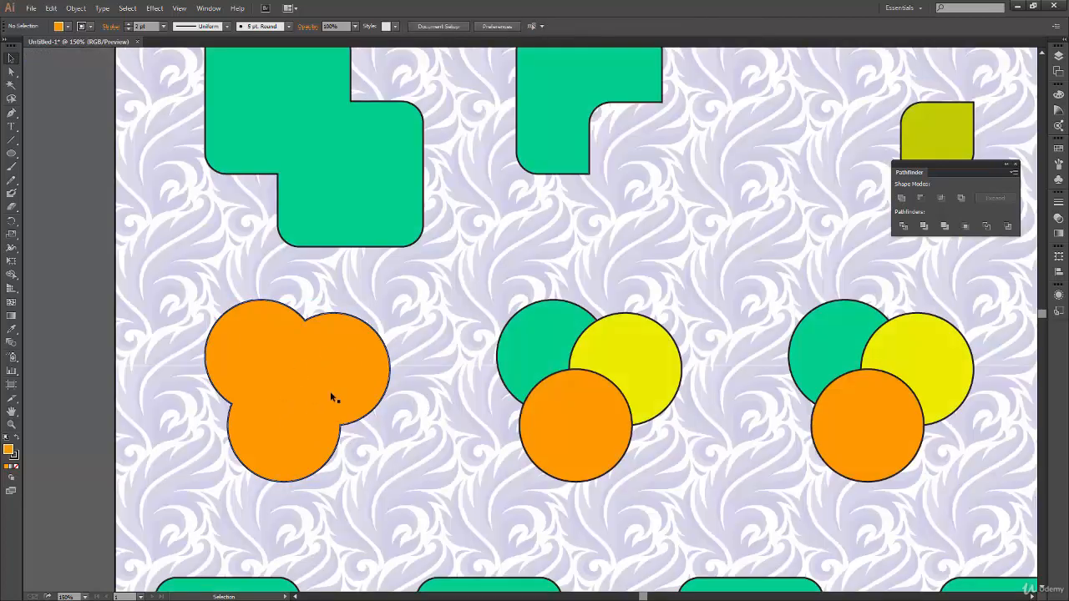
Isolate the united shape, pull its rightmost anchor about 60 px outward, bend the adjoining lower curve downward, and exit isolation.
{"action": "left_click", "coordinate": [359, 420]}
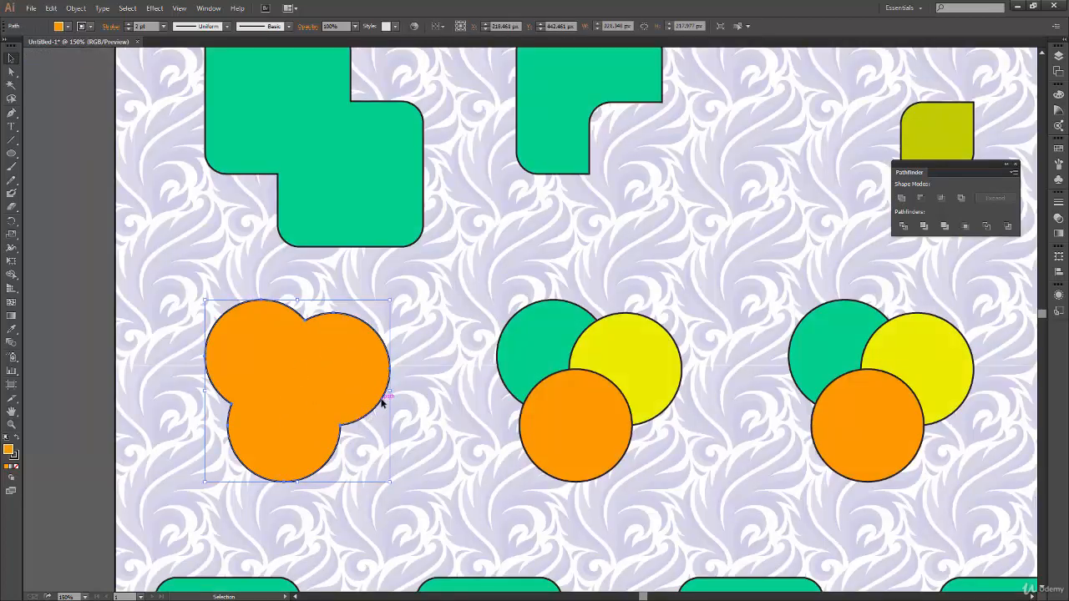
{"action": "double_click", "coordinate": [382, 402]}
{"action": "left_click", "coordinate": [389, 369]}
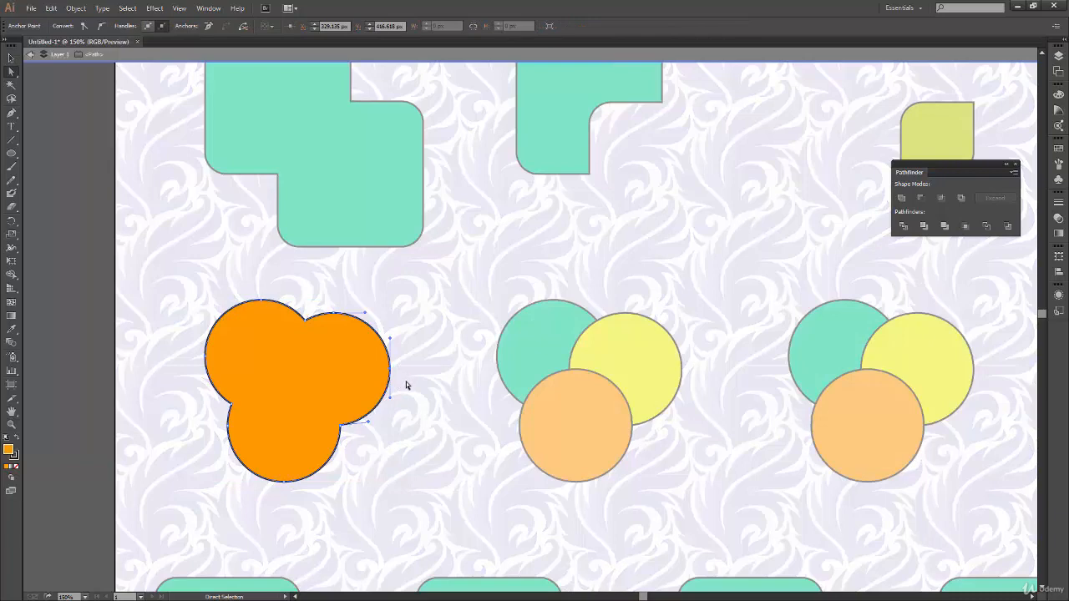
{"action": "left_click_drag", "start_coordinate": [391, 372], "coordinate": [433, 368]}
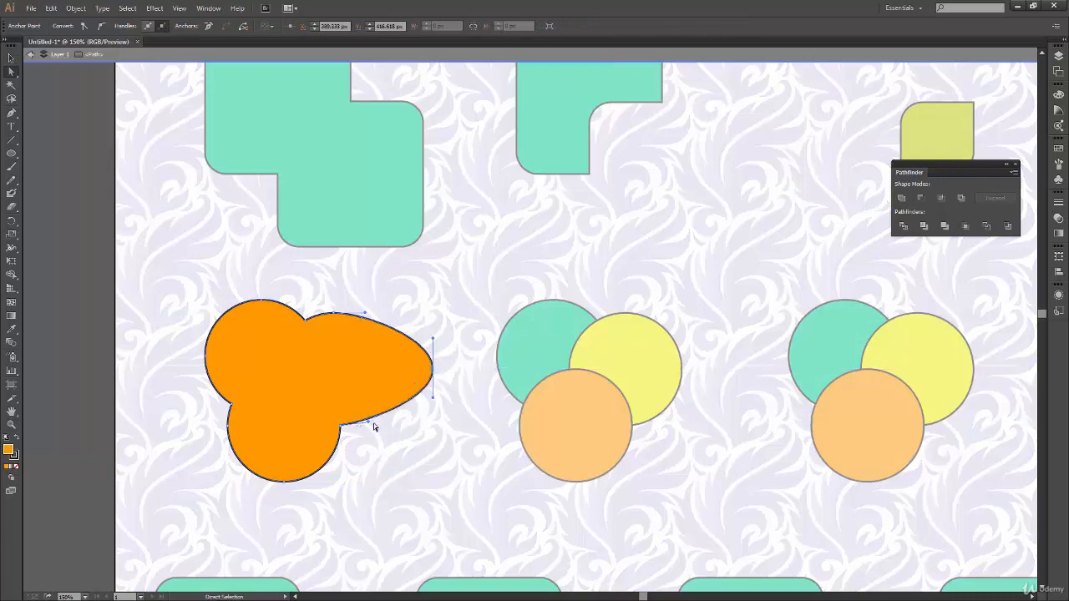
{"action": "left_click_drag", "start_coordinate": [365, 417], "coordinate": [360, 454]}
{"action": "key", "text": "v"}
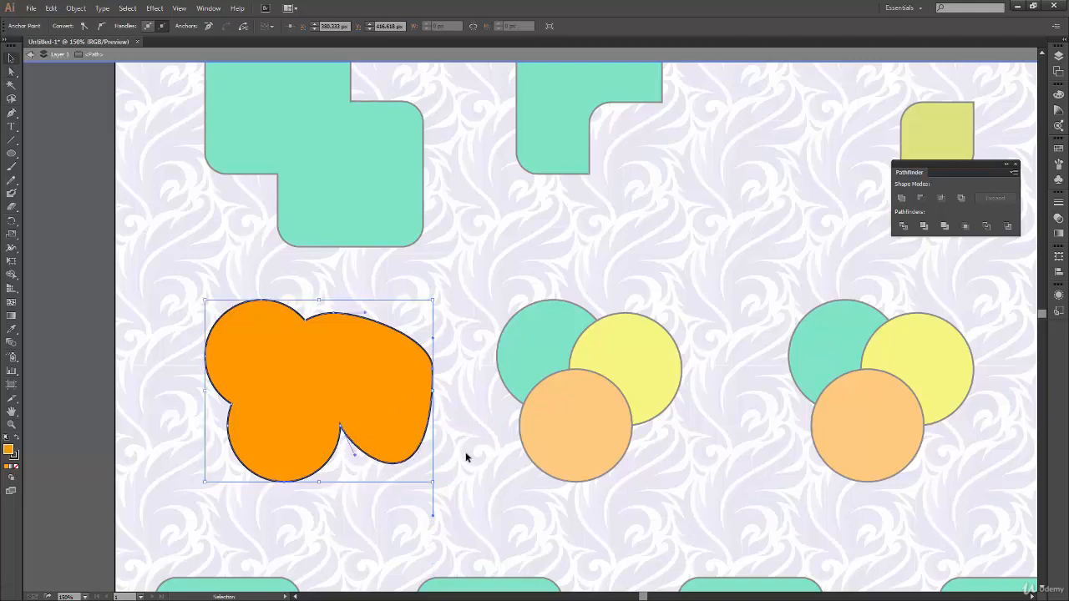
{"action": "double_click", "coordinate": [465, 454]}
Undo the anchor and curve edits and the Unite operation on the first cluster.
{"action": "key", "text": "ctrl+z"}
{"action": "key", "text": "ctrl+z"}
{"action": "key", "text": "ctrl+z"}
{"action": "key", "text": "ctrl+z"}
{"action": "key", "text": "ctrl+z"}
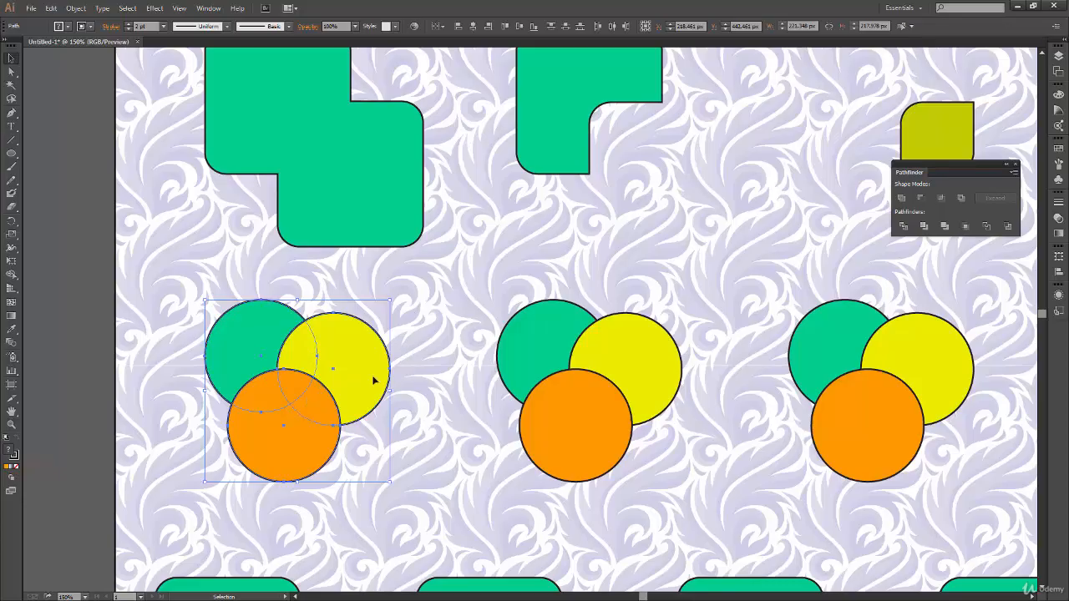
Unite the three overlapping circles of the first group into a single shape and deselect it.
{"action": "left_click", "coordinate": [901, 198]}
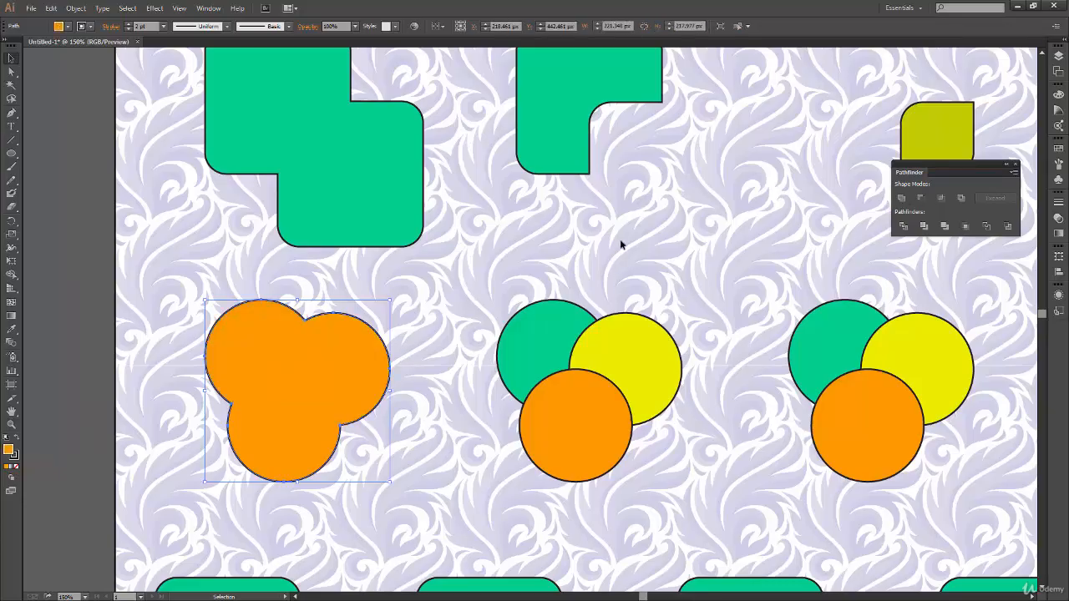
{"action": "left_click", "coordinate": [448, 412]}
Select the three circles of the second group and apply Minus Front to cut the yellow and orange circles out of the green one.
{"action": "left_click_drag", "start_coordinate": [631, 467], "coordinate": [392, 465]}
{"action": "left_click_drag", "start_coordinate": [441, 251], "coordinate": [271, 476]}
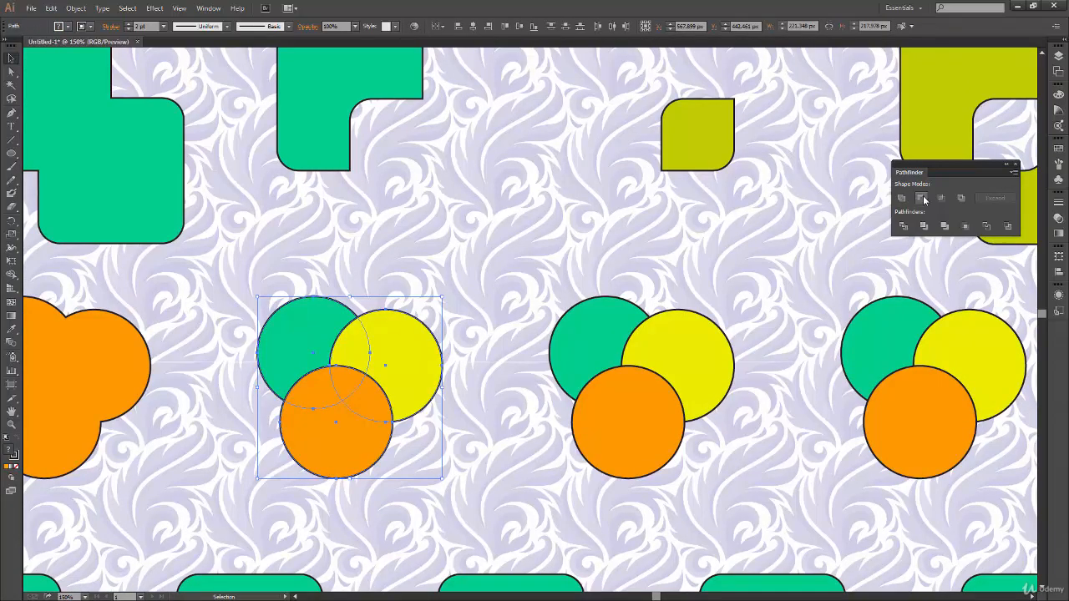
{"action": "left_click", "coordinate": [455, 444]}
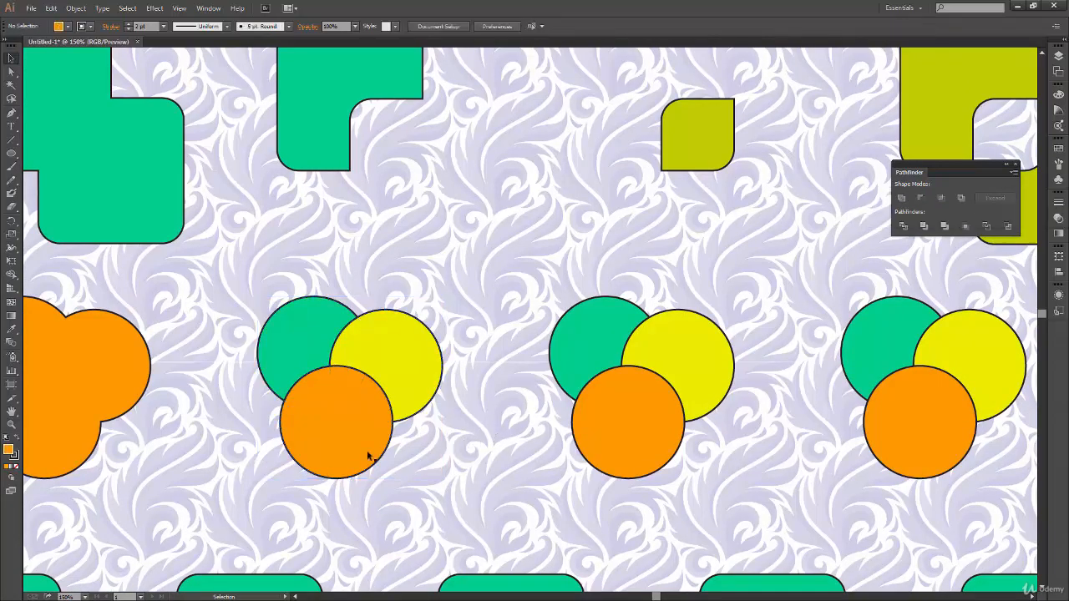
{"action": "left_click", "coordinate": [292, 342]}
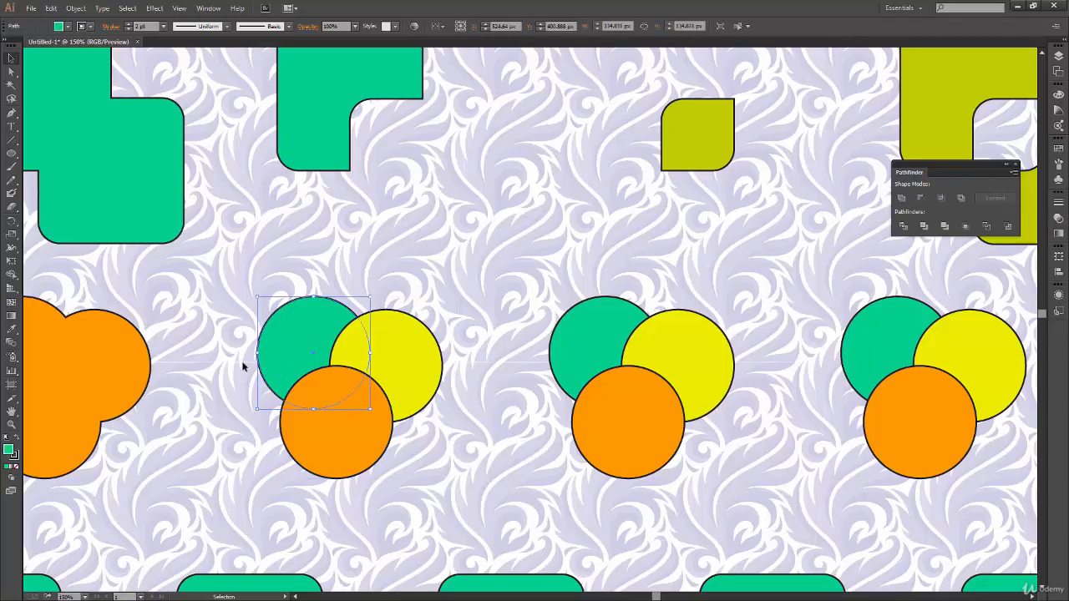
{"action": "left_click", "coordinate": [425, 359]}
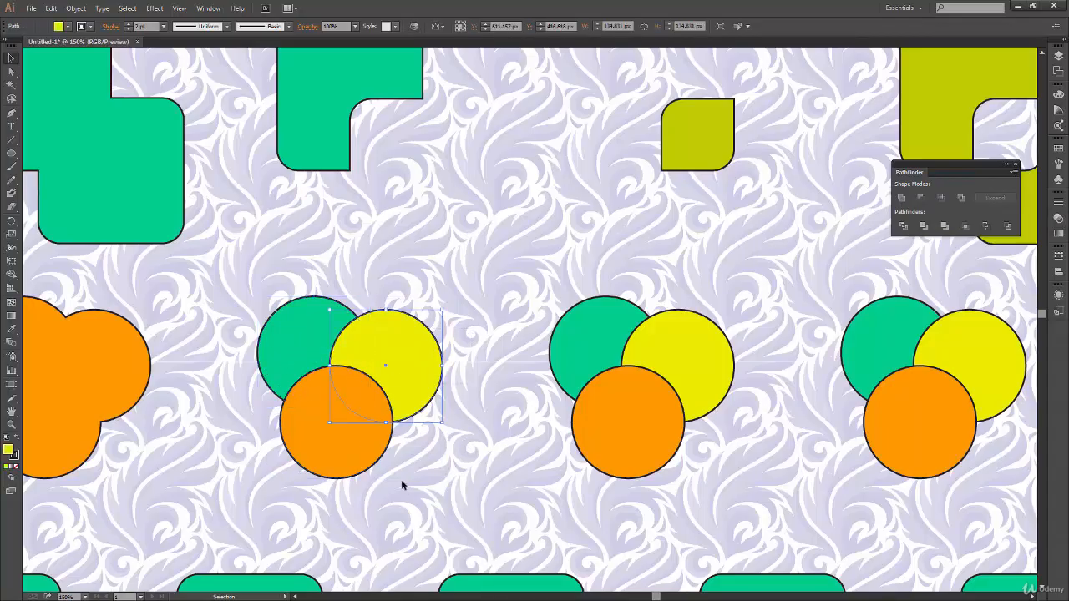
{"action": "left_click", "coordinate": [362, 453]}
{"action": "left_click_drag", "start_coordinate": [448, 275], "coordinate": [310, 428]}
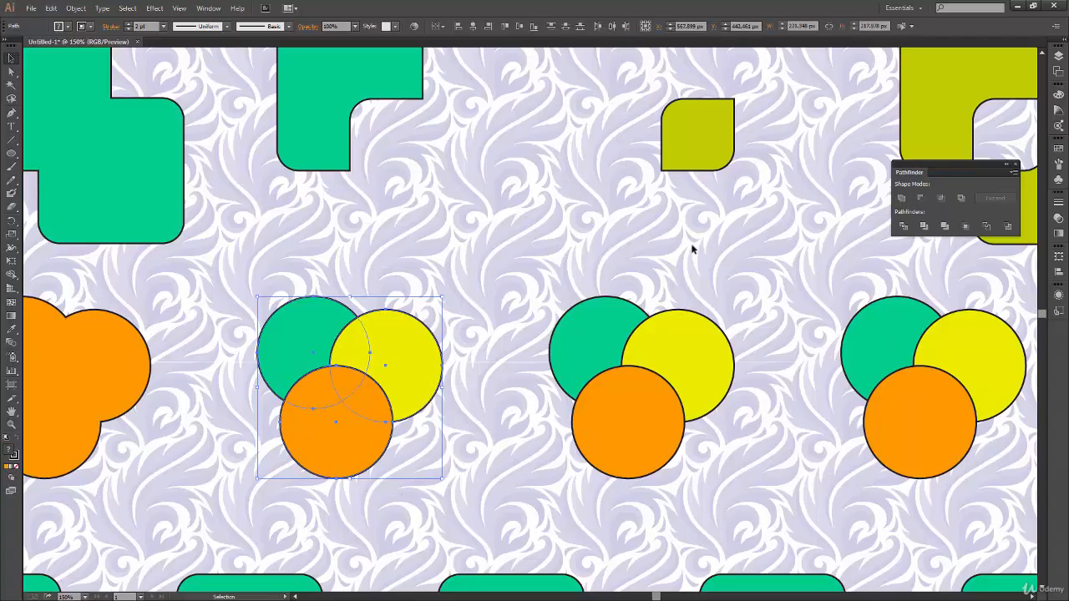
{"action": "left_click", "coordinate": [921, 199]}
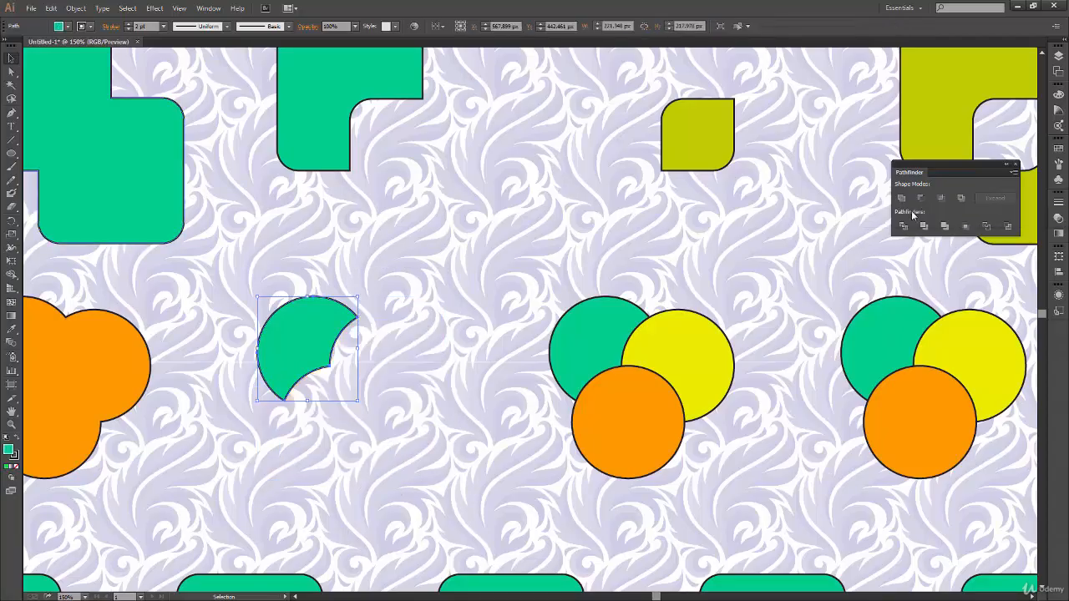
{"action": "left_click", "coordinate": [451, 435]}
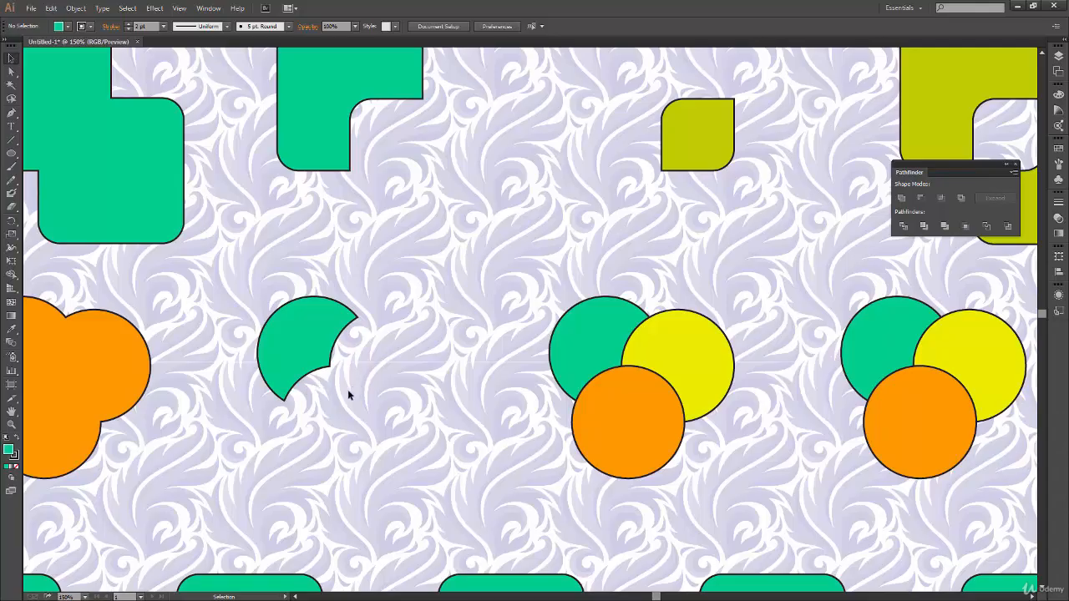
Undo the Minus Front operation on the second circle group.
{"action": "key", "text": "space"}
{"action": "left_click_drag", "start_coordinate": [531, 472], "coordinate": [415, 466]}
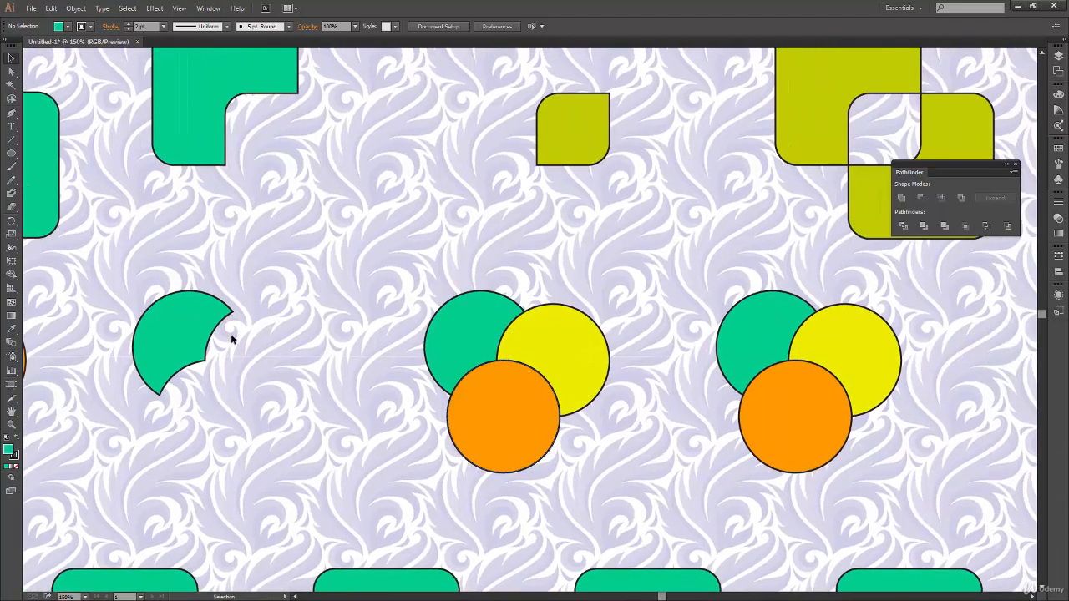
{"action": "key", "text": "space"}
{"action": "left_click_drag", "start_coordinate": [304, 409], "coordinate": [412, 403]}
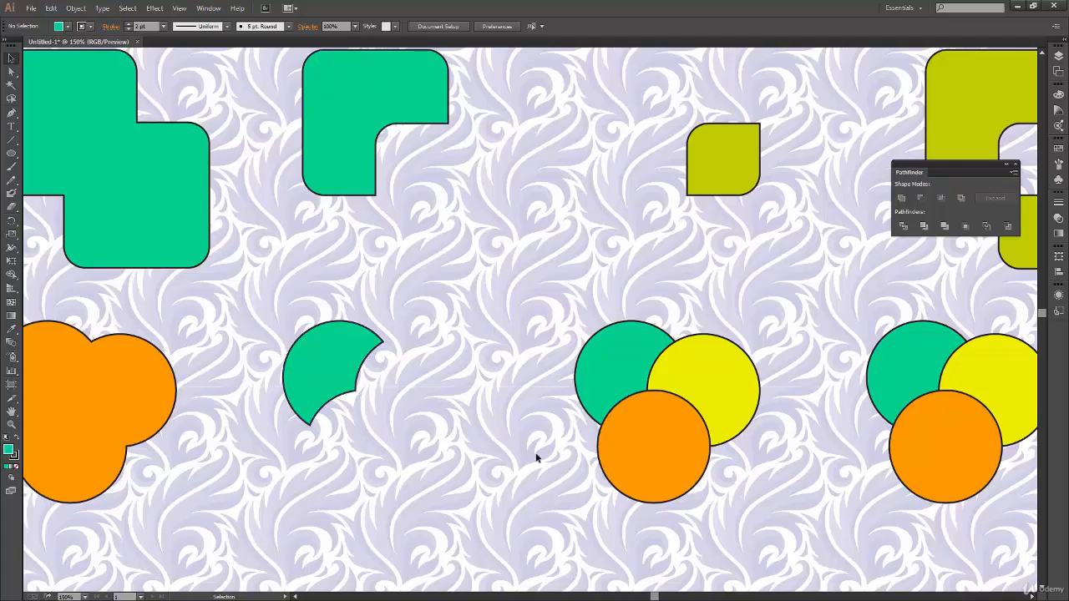
{"action": "left_click_drag", "start_coordinate": [513, 475], "coordinate": [466, 489]}
{"action": "key", "text": "ctrl+z"}
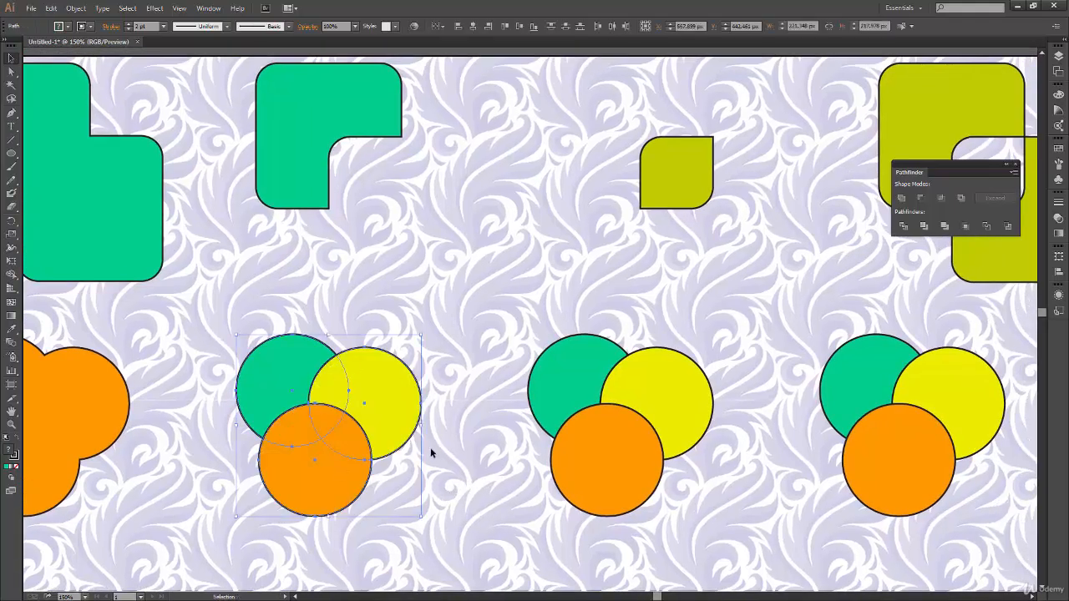
Duplicate the second group's yellow circle, shrink the copy to a small dot and place it inside the upper-left part of the green circle.
{"action": "left_click", "coordinate": [430, 448]}
{"action": "left_click_drag", "start_coordinate": [408, 415], "coordinate": [285, 341]}
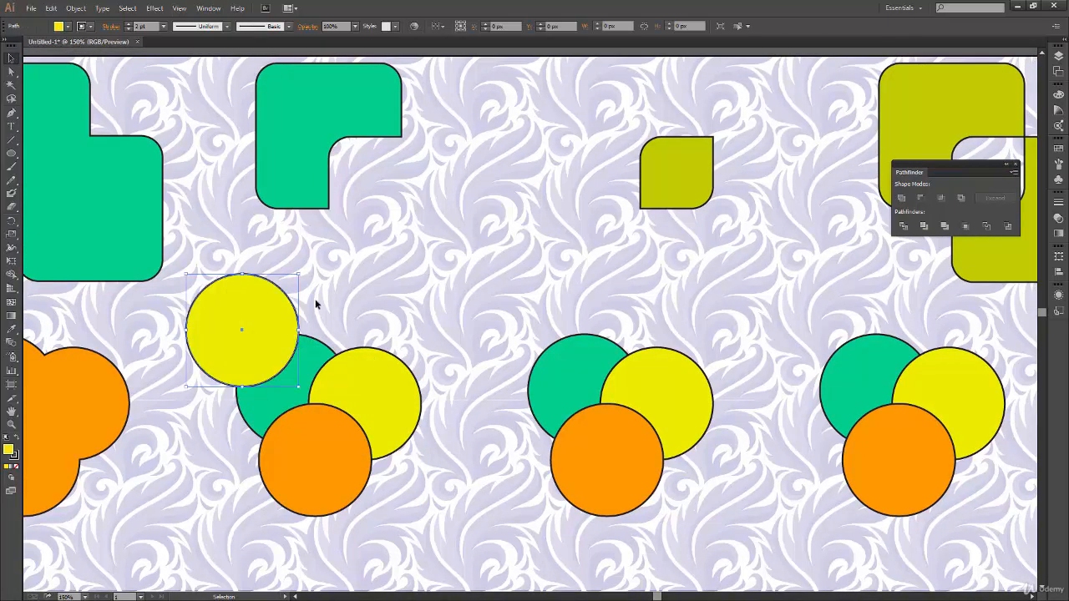
{"action": "left_click_drag", "start_coordinate": [299, 274], "coordinate": [263, 367]}
{"action": "left_click", "coordinate": [424, 308]}
Apply Minus Front to the second group's circles and the small yellow dot, cutting them all out of the green circle.
{"action": "left_click_drag", "start_coordinate": [423, 307], "coordinate": [233, 516]}
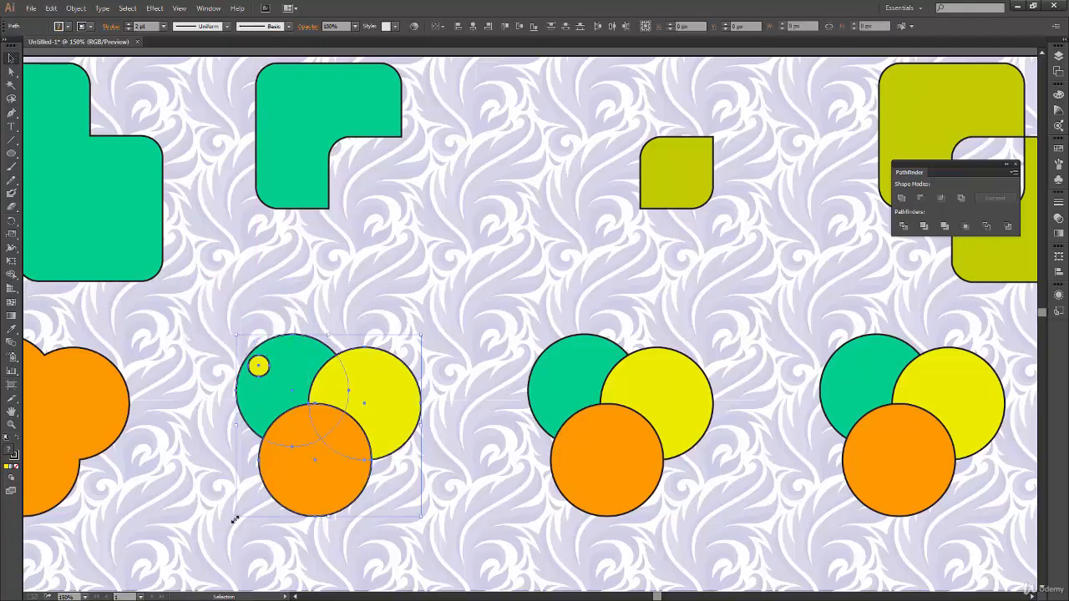
{"action": "left_click", "coordinate": [920, 198]}
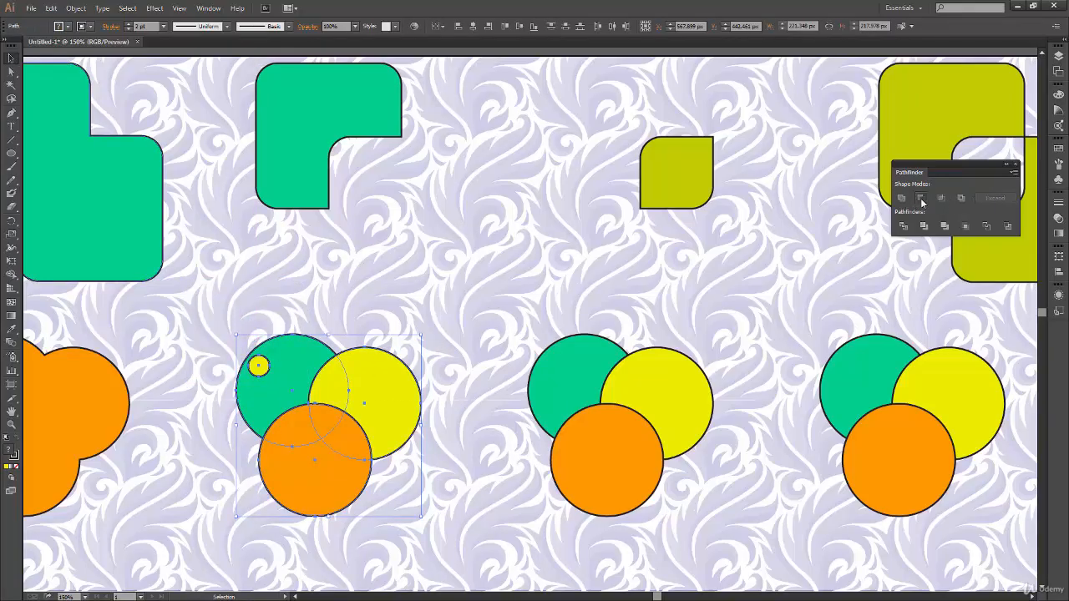
{"action": "left_click", "coordinate": [478, 286]}
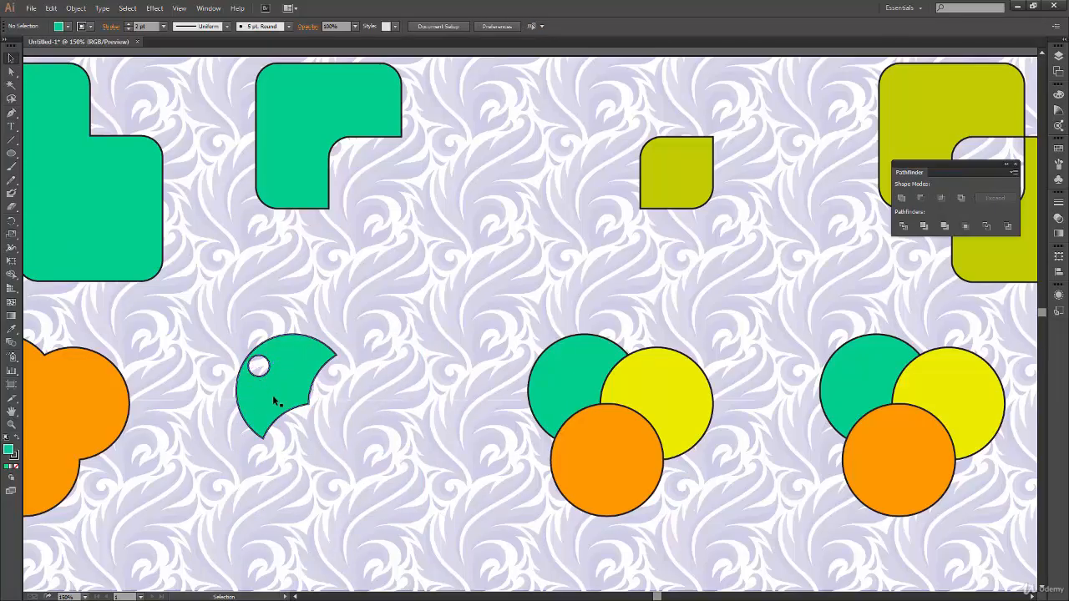
Display the artwork in outline mode and enlarge the third circle group to 300% zoom to examine its overlaps.
{"action": "left_click_drag", "start_coordinate": [678, 491], "coordinate": [473, 484]}
{"action": "left_click_drag", "start_coordinate": [685, 397], "coordinate": [496, 396]}
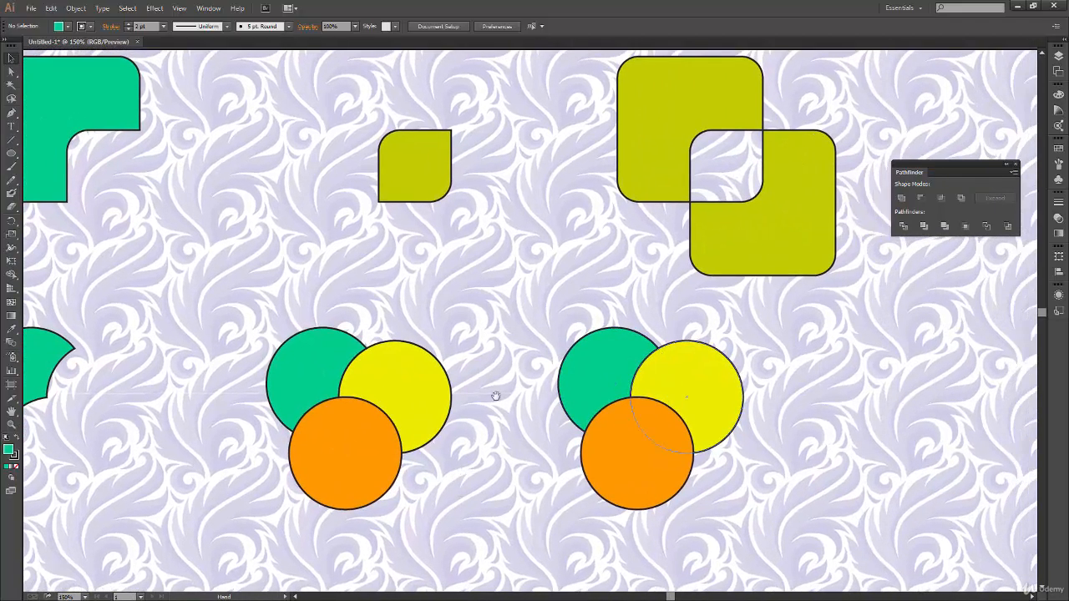
{"action": "left_click_drag", "start_coordinate": [256, 266], "coordinate": [456, 512]}
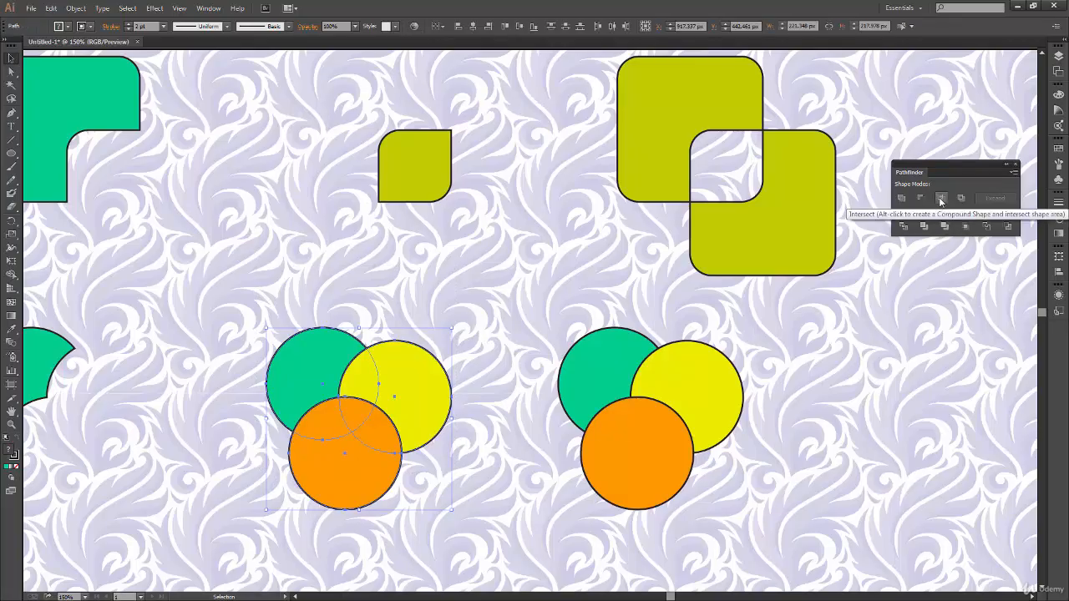
{"action": "key", "text": "ctrl+y"}
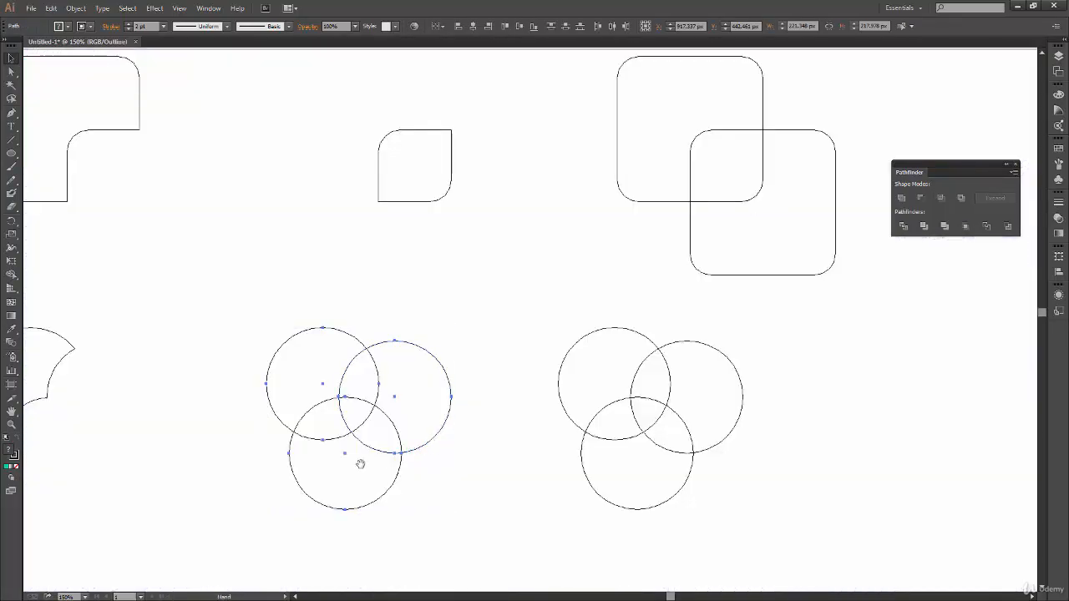
{"action": "left_click_drag", "start_coordinate": [358, 466], "coordinate": [518, 382]}
{"action": "key", "text": "ctrl+plus"}
{"action": "key", "text": "ctrl+plus"}
{"action": "left_click", "coordinate": [524, 393]}
{"action": "left_click_drag", "start_coordinate": [541, 430], "coordinate": [568, 415]}
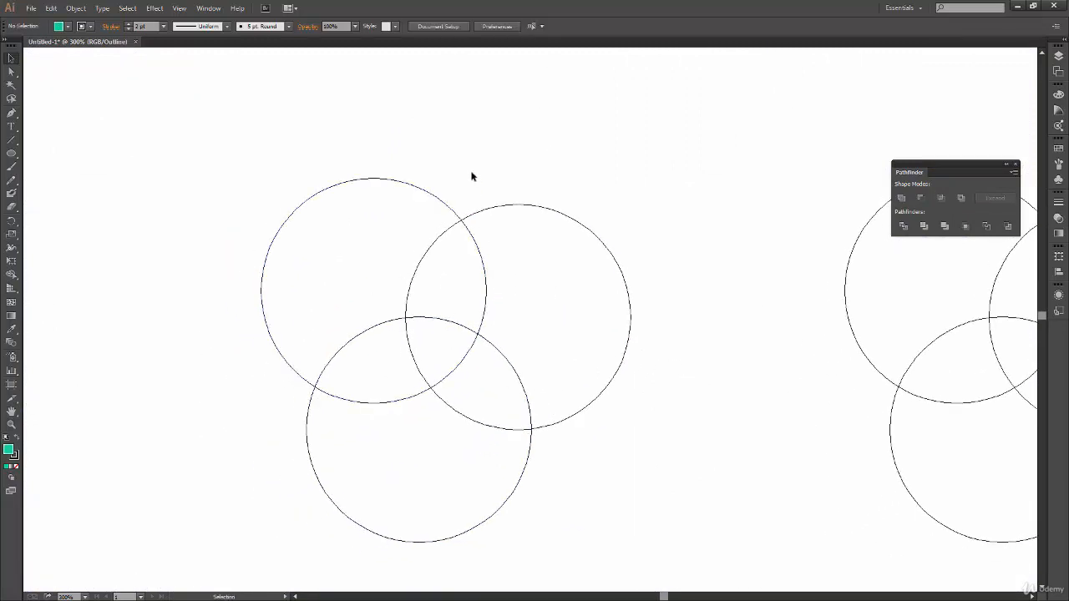
{"action": "left_click_drag", "start_coordinate": [471, 175], "coordinate": [541, 269]}
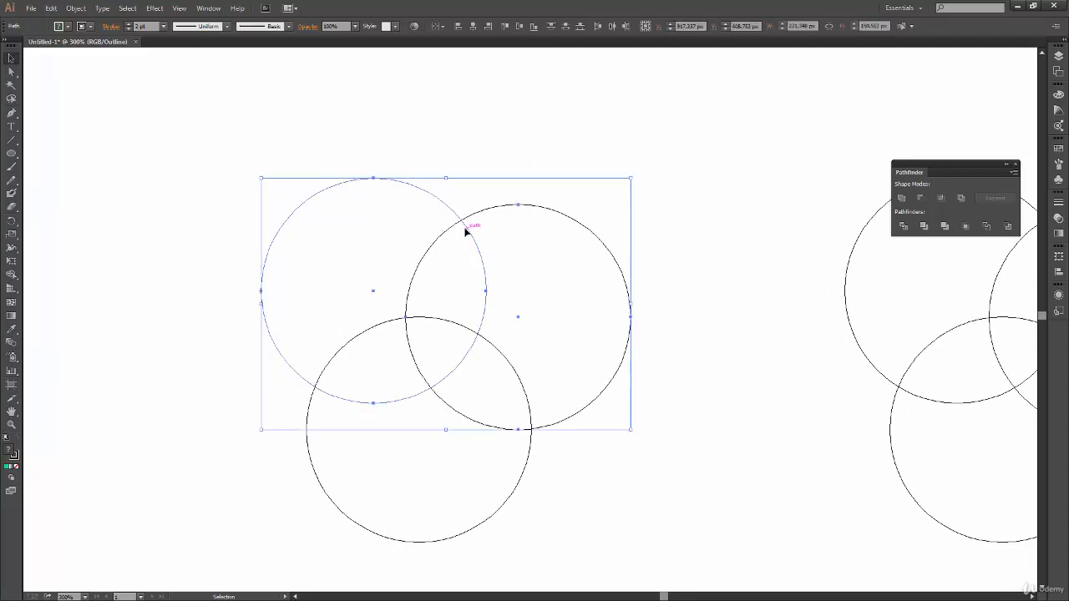
{"action": "left_click", "coordinate": [12, 179]}
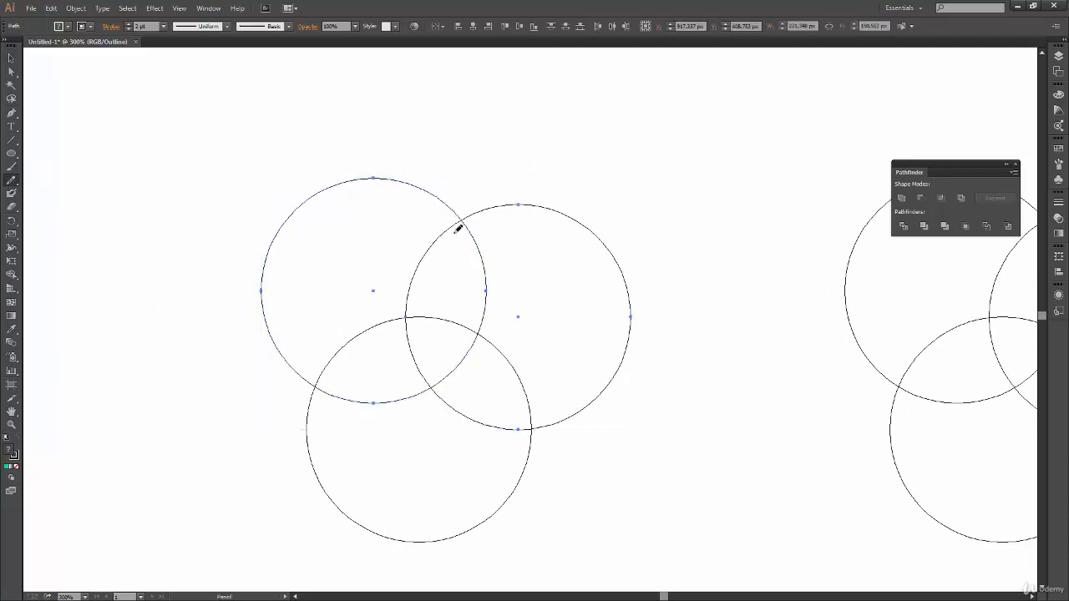
{"action": "mouse_move", "coordinate": [467, 244]}
{"action": "left_mouse_down"}
{"action": "mouse_move", "coordinate": [414, 274]}
{"action": "mouse_move", "coordinate": [475, 257]}
{"action": "left_mouse_up"}
{"action": "left_click_drag", "start_coordinate": [405, 297], "coordinate": [480, 275]}
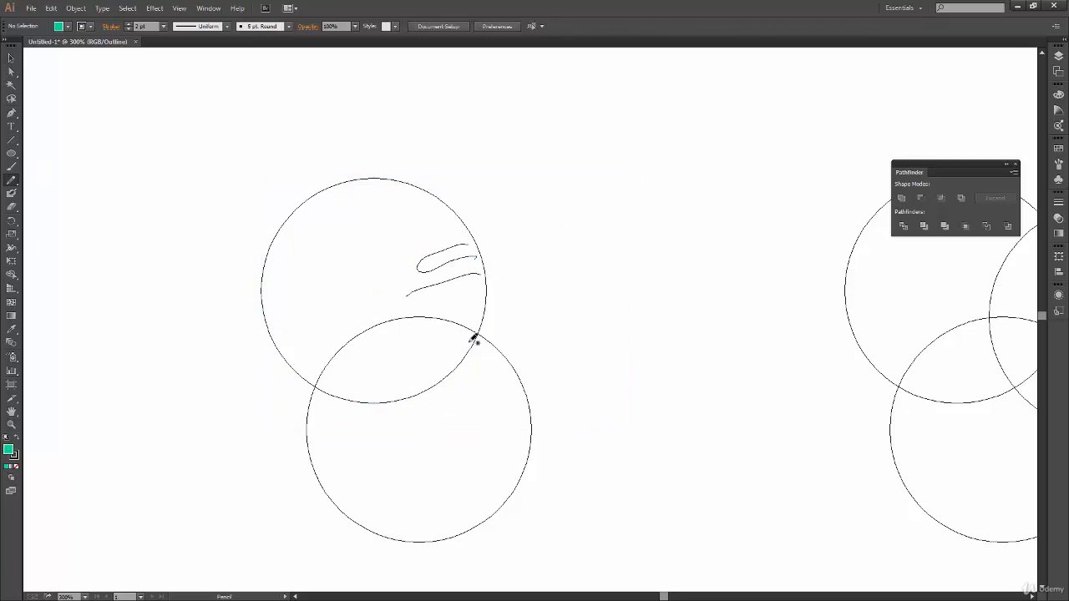
{"action": "key", "text": "ctrl+z"}
{"action": "key", "text": "ctrl+z"}
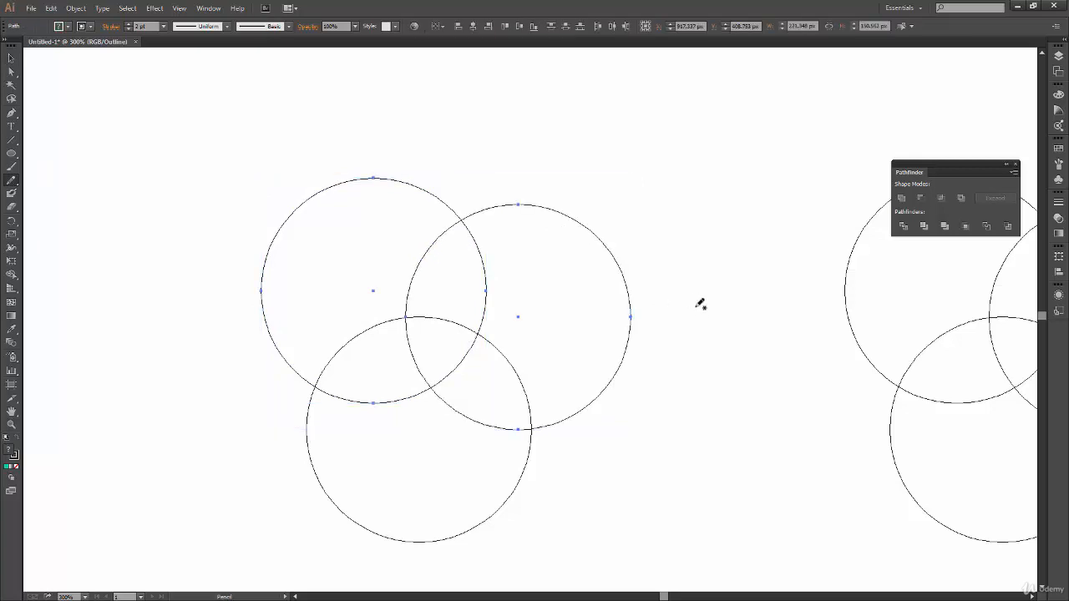
With nothing selected, hatch the overlap of the green and yellow circles with the Pencil tool and undo the strokes.
{"action": "key", "text": "v"}
{"action": "left_click", "coordinate": [698, 318]}
{"action": "left_click", "coordinate": [12, 179]}
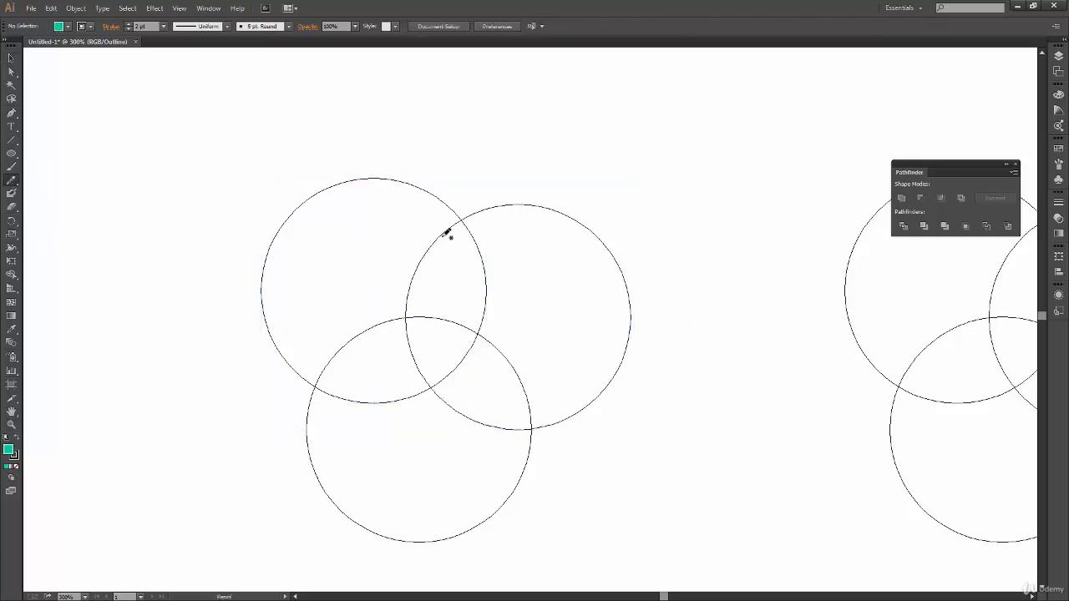
{"action": "mouse_move", "coordinate": [458, 227]}
{"action": "left_mouse_down"}
{"action": "mouse_move", "coordinate": [427, 261]}
{"action": "mouse_move", "coordinate": [482, 270]}
{"action": "mouse_move", "coordinate": [409, 308]}
{"action": "mouse_move", "coordinate": [473, 311]}
{"action": "mouse_move", "coordinate": [476, 320]}
{"action": "mouse_move", "coordinate": [442, 364]}
{"action": "left_mouse_up"}
{"action": "key", "text": "ctrl+z"}
{"action": "key", "text": "ctrl+z"}
{"action": "key", "text": "ctrl+z"}
{"action": "key", "text": "ctrl+z"}
{"action": "key", "text": "ctrl+z"}
{"action": "key", "text": "ctrl+z"}
{"action": "key", "text": "ctrl+z"}
{"action": "key", "text": "ctrl+z"}
{"action": "key", "text": "ctrl+z"}
{"action": "key", "text": "ctrl+z"}
Hatch the overlap of the green and orange circles with freehand pencil strokes and undo them.
{"action": "mouse_move", "coordinate": [338, 379]}
{"action": "left_mouse_down"}
{"action": "mouse_move", "coordinate": [369, 385]}
{"action": "mouse_move", "coordinate": [388, 330]}
{"action": "mouse_move", "coordinate": [410, 326]}
{"action": "mouse_move", "coordinate": [431, 357]}
{"action": "left_mouse_up"}
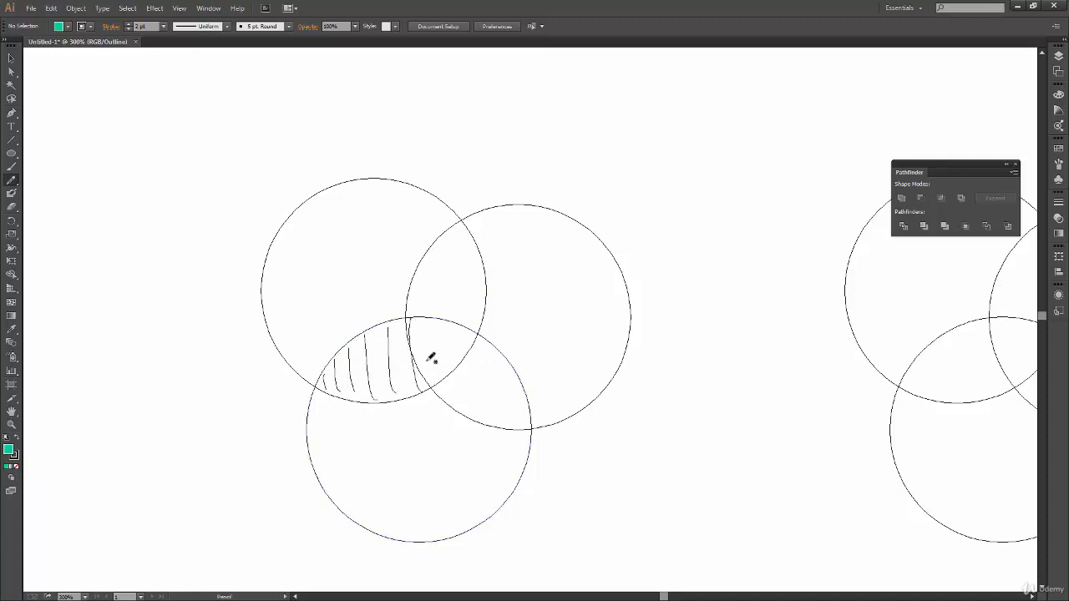
{"action": "left_click_drag", "start_coordinate": [435, 319], "coordinate": [445, 377]}
{"action": "key", "text": "ctrl+z"}
{"action": "key", "text": "ctrl+z"}
{"action": "key", "text": "ctrl+z"}
{"action": "key", "text": "ctrl+z"}
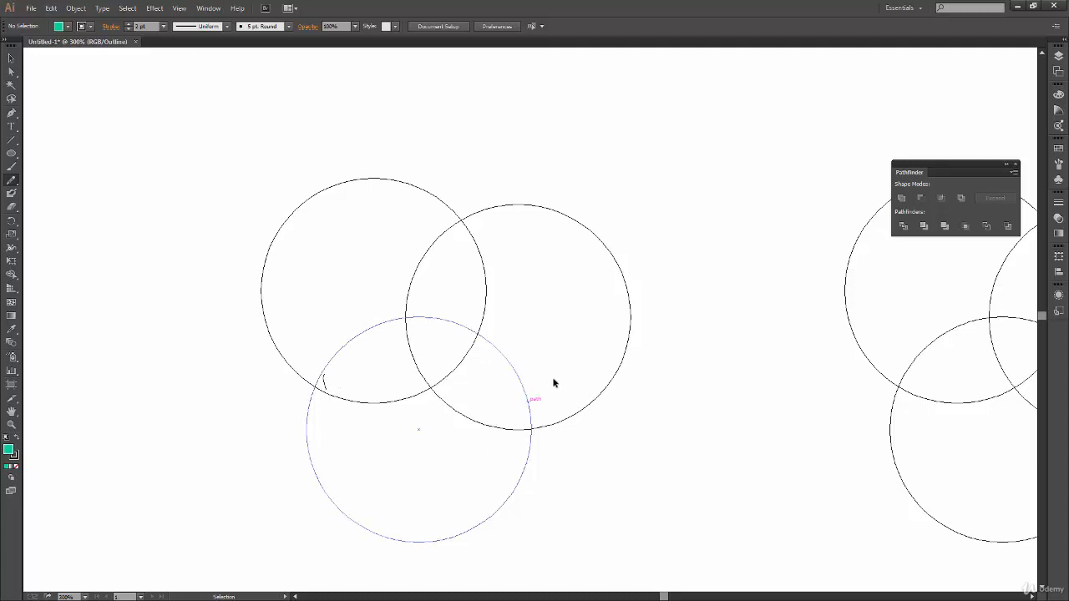
{"action": "left_click_drag", "start_coordinate": [478, 334], "coordinate": [476, 341]}
{"action": "key", "text": "ctrl+z"}
Hatch the overlap of the yellow and orange circles with freehand pencil strokes and undo them.
{"action": "left_click_drag", "start_coordinate": [413, 324], "coordinate": [474, 331]}
{"action": "left_click_drag", "start_coordinate": [419, 352], "coordinate": [493, 343]}
{"action": "left_click_drag", "start_coordinate": [430, 365], "coordinate": [508, 357]}
{"action": "left_click_drag", "start_coordinate": [435, 383], "coordinate": [514, 374]}
{"action": "mouse_move", "coordinate": [445, 400]}
{"action": "left_mouse_down"}
{"action": "mouse_move", "coordinate": [505, 377]}
{"action": "mouse_move", "coordinate": [531, 391]}
{"action": "left_mouse_up"}
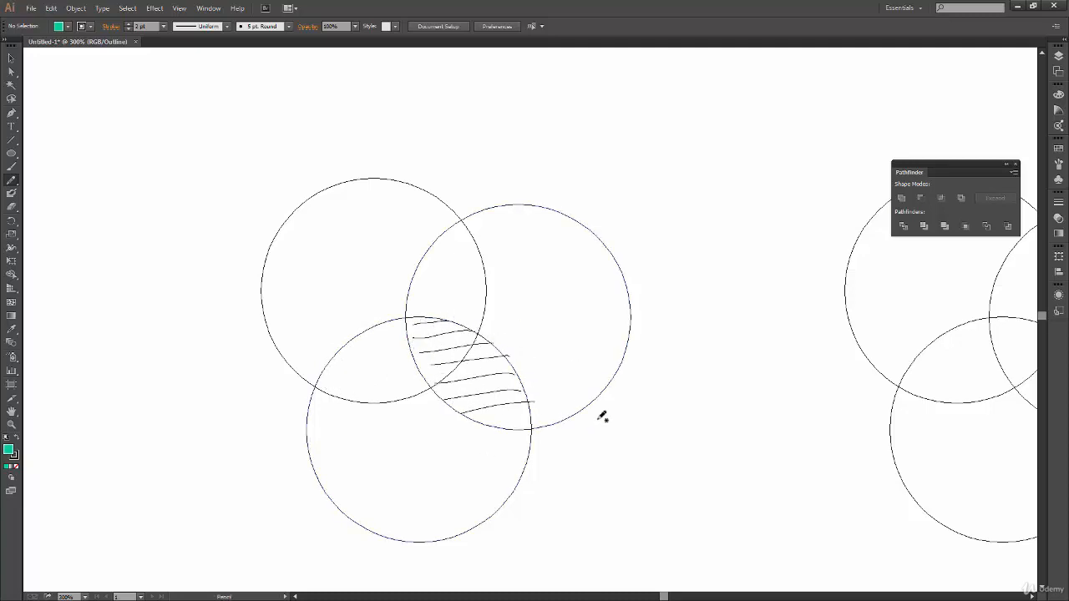
{"action": "key", "text": "ctrl+z"}
{"action": "key", "text": "ctrl+z"}
{"action": "key", "text": "ctrl+z"}
{"action": "key", "text": "ctrl+z"}
{"action": "key", "text": "ctrl+z"}
{"action": "key", "text": "ctrl+z"}
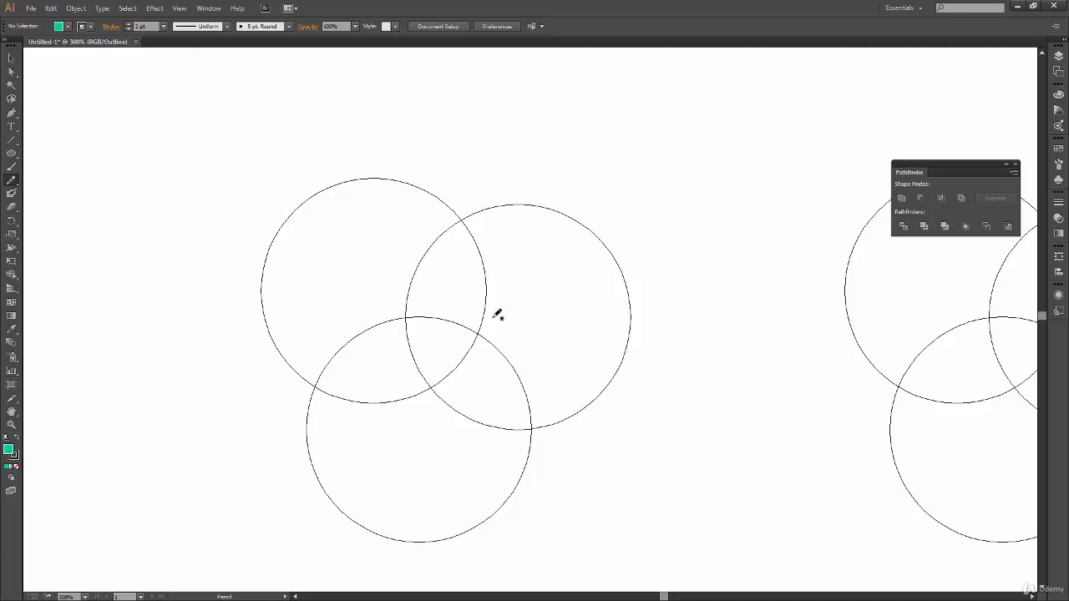
Mark the central area shared by all three circles with freehand pencil strokes and undo them.
{"action": "key", "text": "ctrl+y"}
{"action": "key", "text": "ctrl+y"}
{"action": "mouse_move", "coordinate": [407, 327]}
{"action": "left_mouse_down"}
{"action": "mouse_move", "coordinate": [433, 314]}
{"action": "mouse_move", "coordinate": [430, 339]}
{"action": "mouse_move", "coordinate": [456, 319]}
{"action": "mouse_move", "coordinate": [437, 349]}
{"action": "mouse_move", "coordinate": [470, 345]}
{"action": "left_mouse_up"}
{"action": "key", "text": "ctrl+z"}
{"action": "key", "text": "ctrl+z"}
{"action": "key", "text": "ctrl+z"}
{"action": "key", "text": "ctrl+z"}
{"action": "key", "text": "ctrl+z"}
{"action": "key", "text": "ctrl+z"}
{"action": "key", "text": "ctrl+z"}
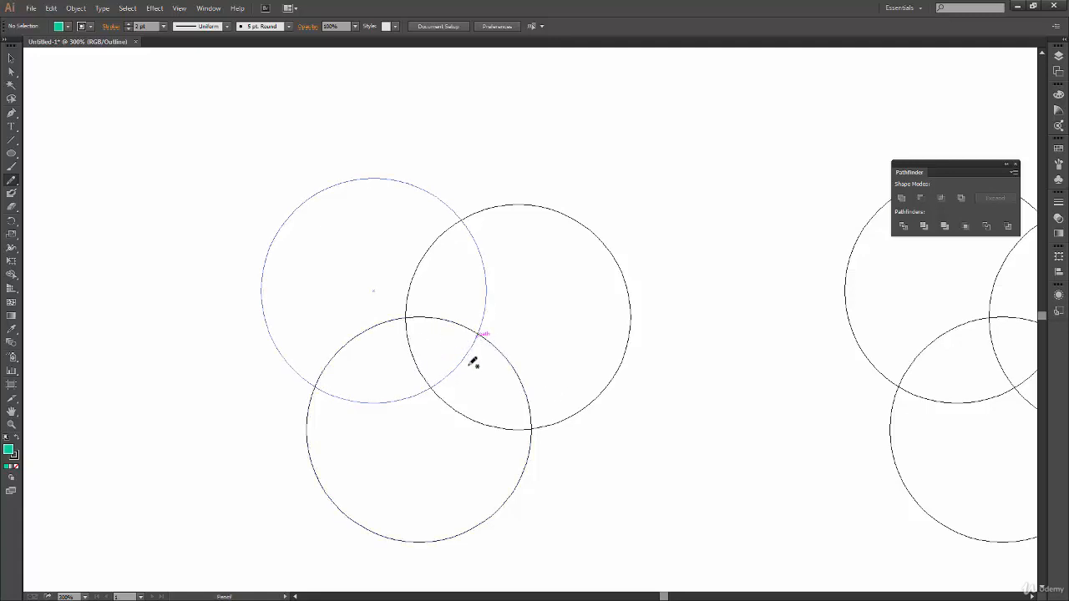
Switch back to the Selection tool and return the artwork to preview mode.
{"action": "key", "text": "v"}
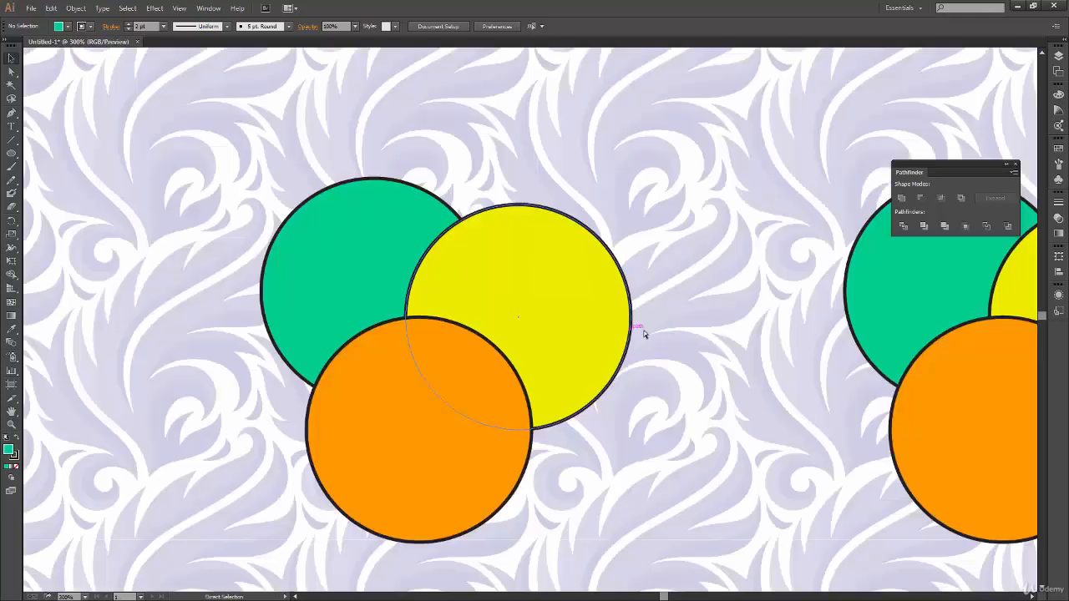
{"action": "key", "text": "ctrl+y"}
Try the Intersect shape mode on the three circles of the third group and undo it.
{"action": "left_click_drag", "start_coordinate": [711, 186], "coordinate": [279, 505]}
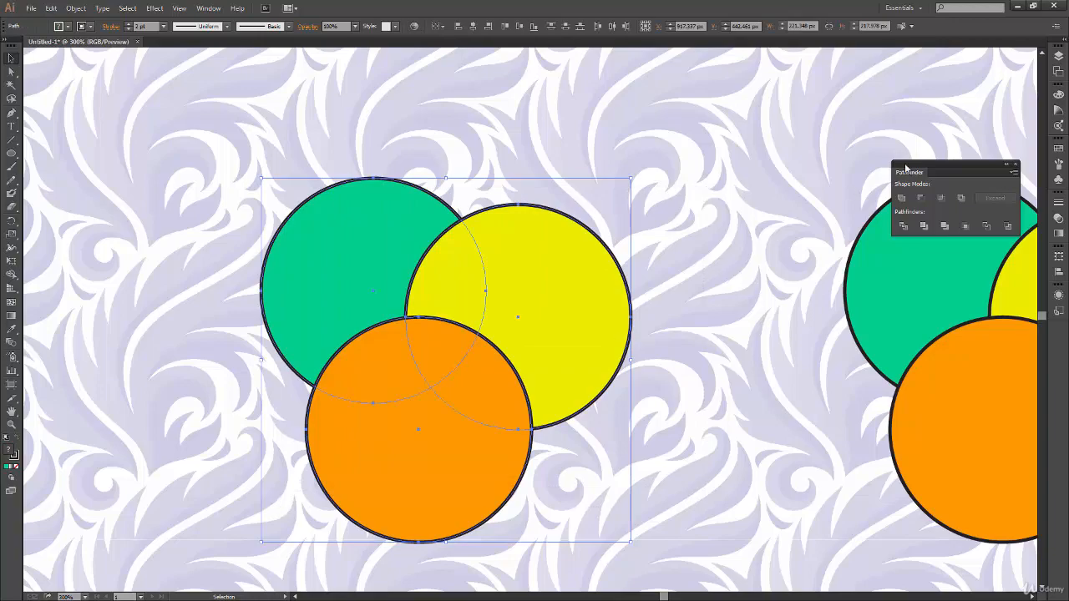
{"action": "left_click", "coordinate": [941, 199]}
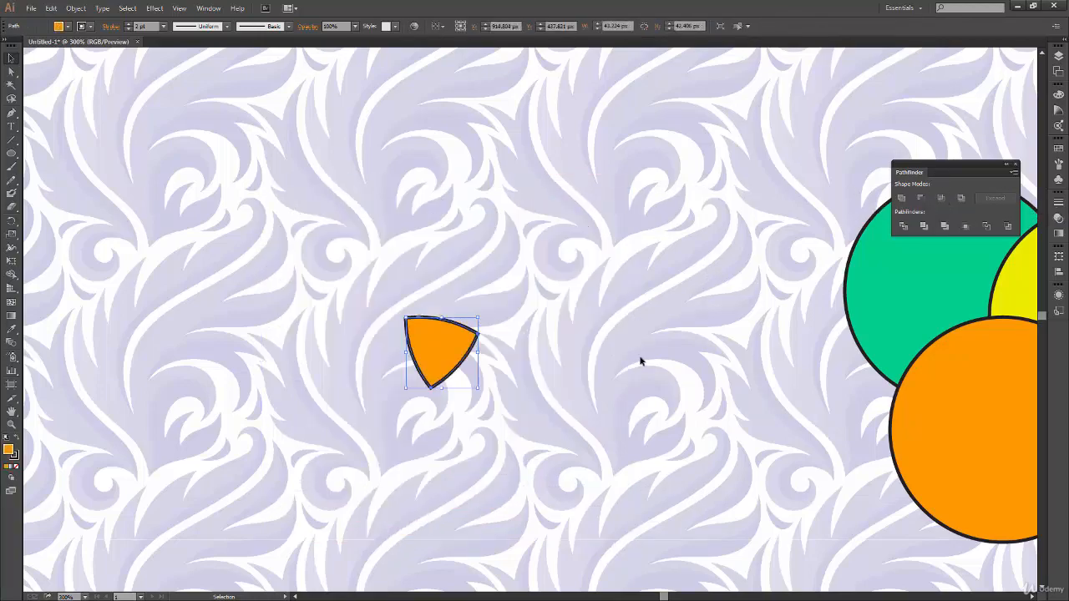
{"action": "left_click", "coordinate": [378, 436]}
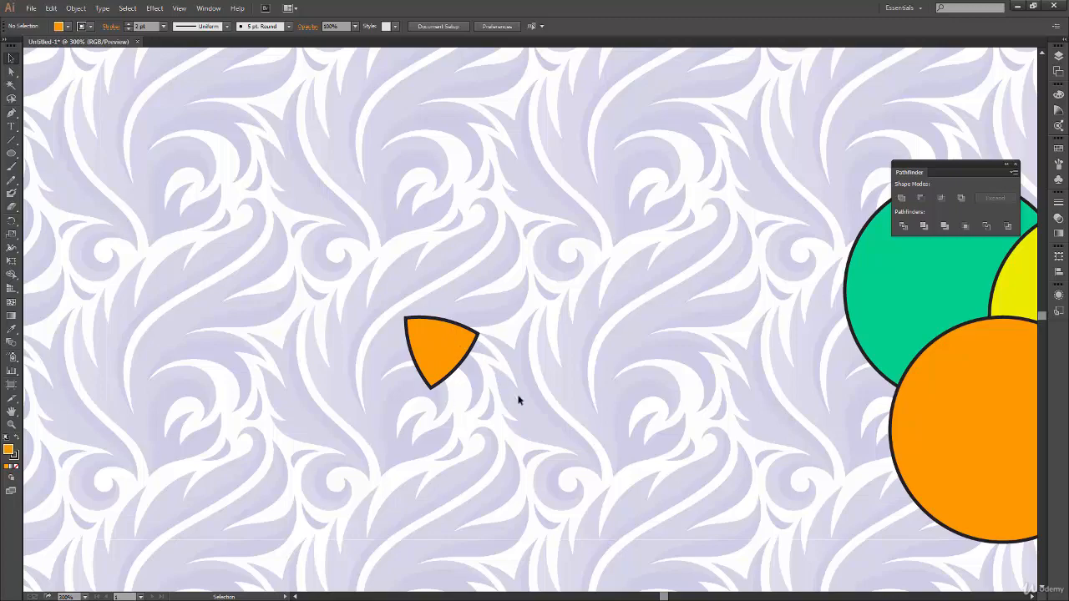
{"action": "left_click_drag", "start_coordinate": [491, 425], "coordinate": [455, 438]}
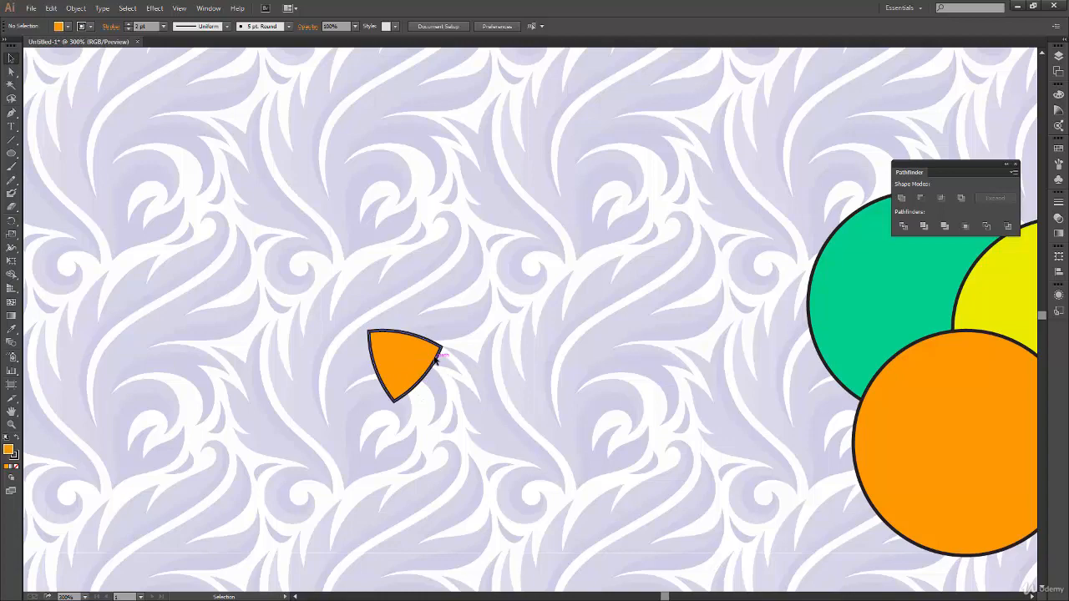
{"action": "key", "text": "ctrl+z"}
{"action": "key", "text": "a"}
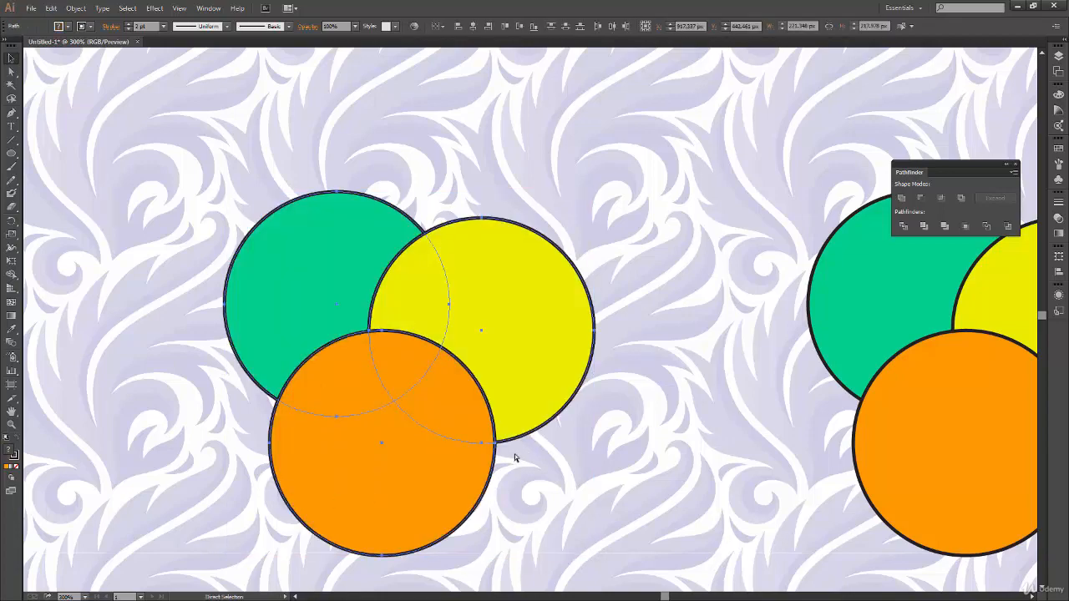
Move the third group's orange circle away from the green one, keeping it overlapping the yellow circle, using outline mode to compare the overlaps.
{"action": "key", "text": "ctrl+y"}
{"action": "left_click", "coordinate": [522, 455]}
{"action": "key", "text": "v"}
{"action": "left_click_drag", "start_coordinate": [484, 501], "coordinate": [631, 538]}
{"action": "left_click", "coordinate": [625, 478]}
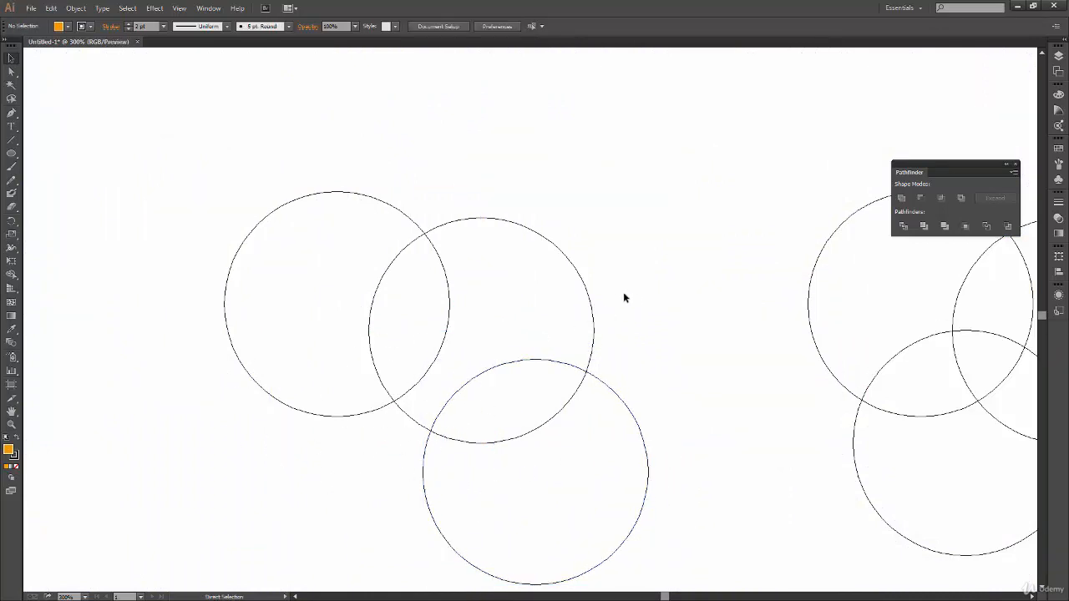
{"action": "key", "text": "ctrl+y"}
Try the Intersect shape mode on the green, yellow and moved orange circles and dismiss the alert.
{"action": "left_click_drag", "start_coordinate": [512, 227], "coordinate": [291, 537]}
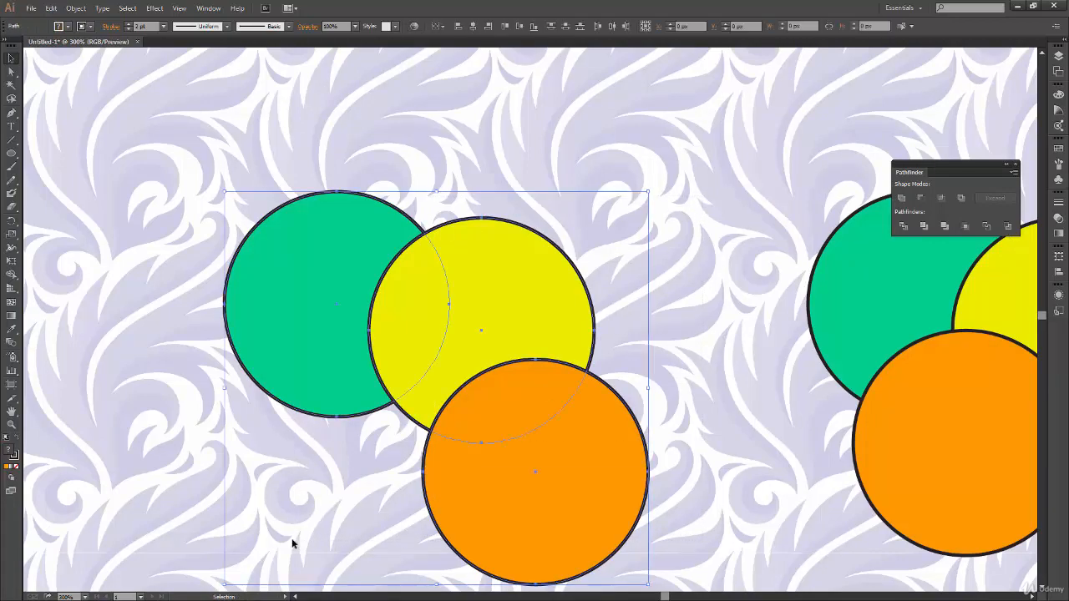
{"action": "left_click", "coordinate": [940, 198]}
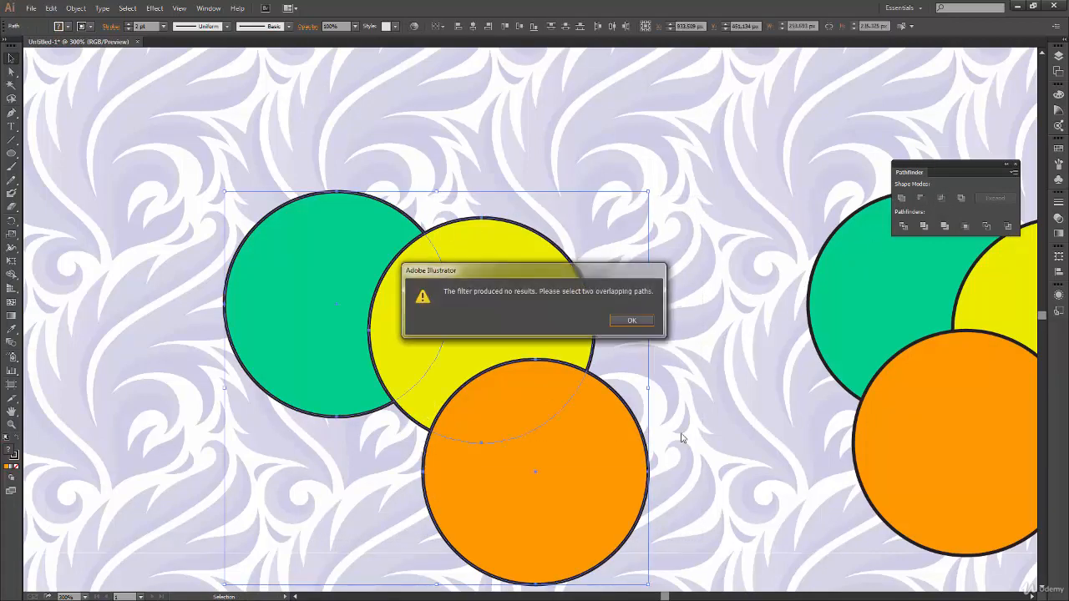
{"action": "left_click_drag", "start_coordinate": [562, 274], "coordinate": [554, 275]}
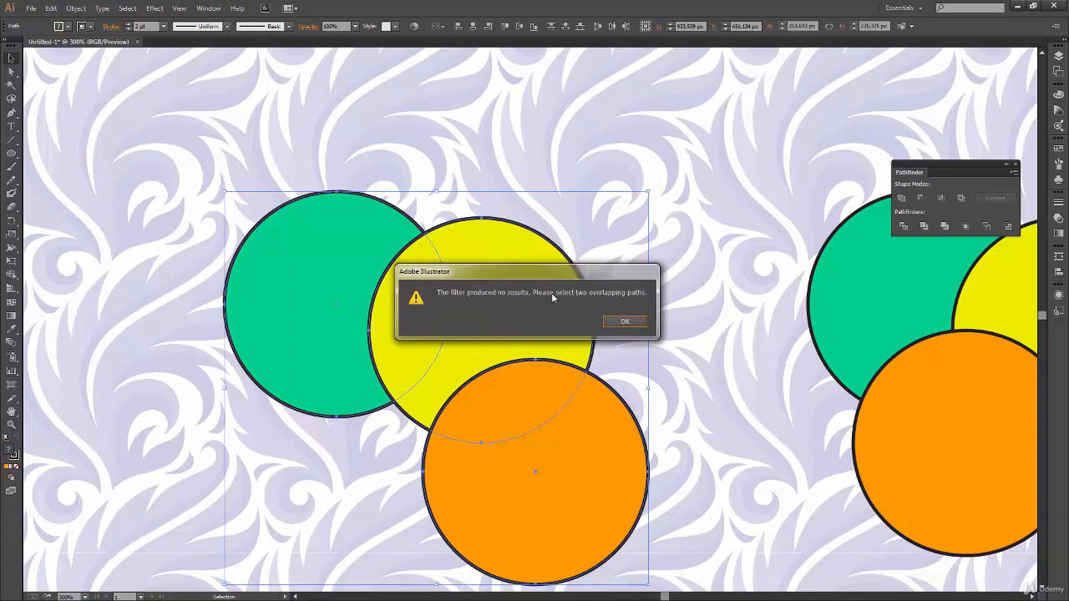
{"action": "left_click", "coordinate": [626, 322]}
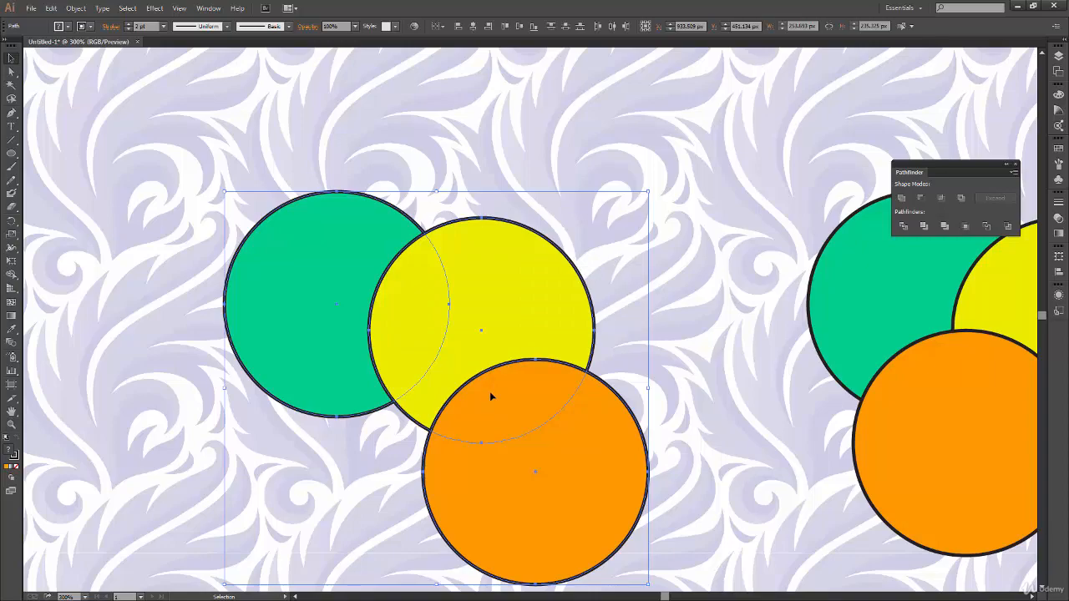
Duplicate the orange circle above so the copy overlaps both the green and yellow circles, and inspect the overlaps in outline mode.
{"action": "left_click_drag", "start_coordinate": [594, 490], "coordinate": [470, 294]}
{"action": "key", "text": "ctrl+z"}
{"action": "key", "text": "ctrl+y"}
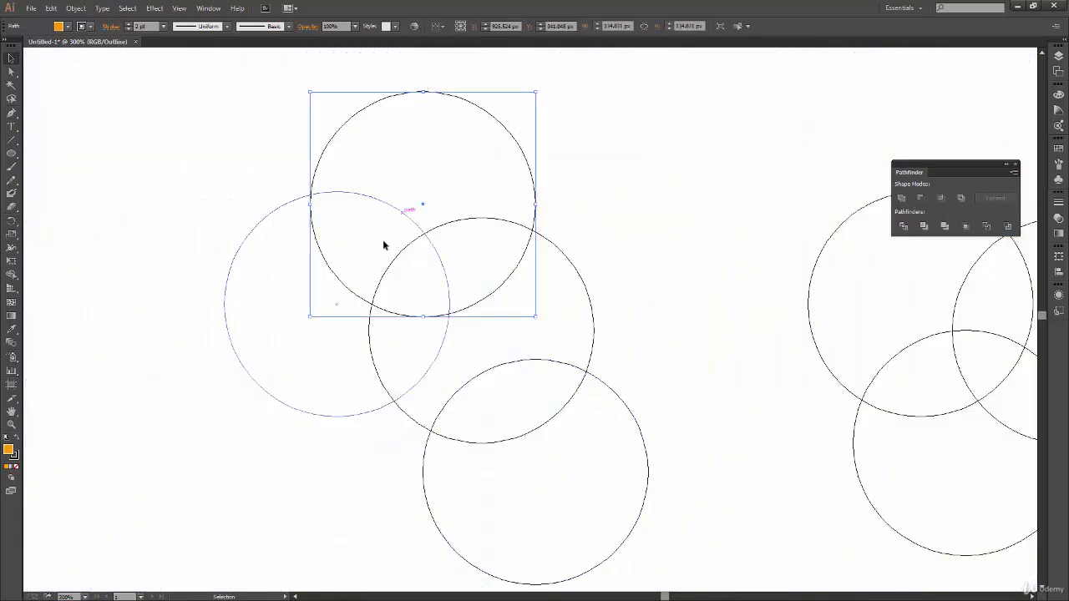
{"action": "key", "text": "ctrl+y"}
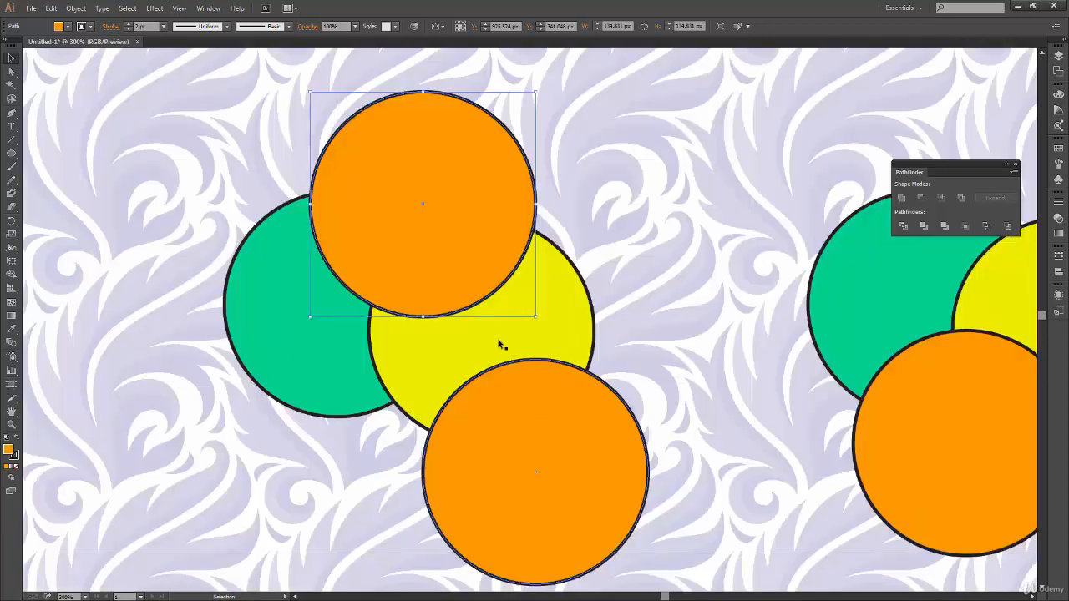
Try the Intersect shape mode on all four circles and dismiss the alert.
{"action": "left_click_drag", "start_coordinate": [356, 241], "coordinate": [928, 209]}
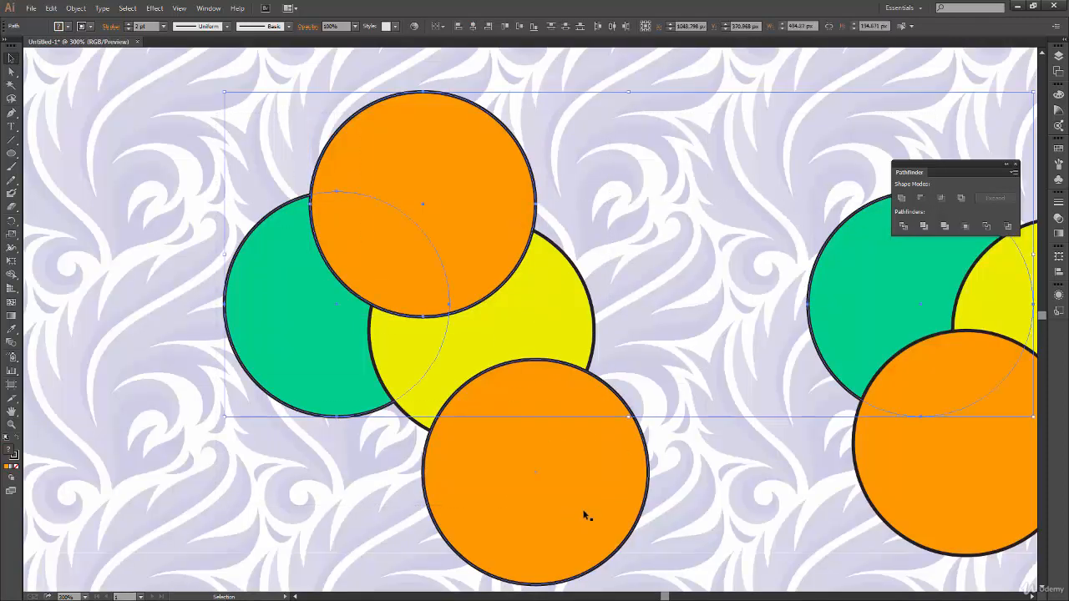
{"action": "left_click_drag", "start_coordinate": [156, 113], "coordinate": [608, 510]}
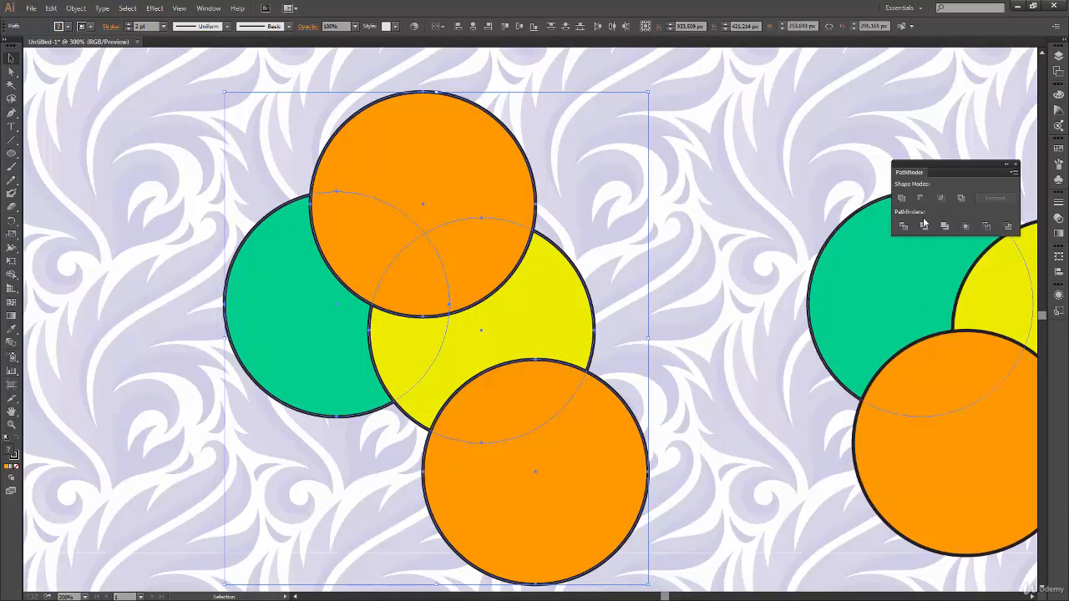
{"action": "left_click", "coordinate": [942, 198]}
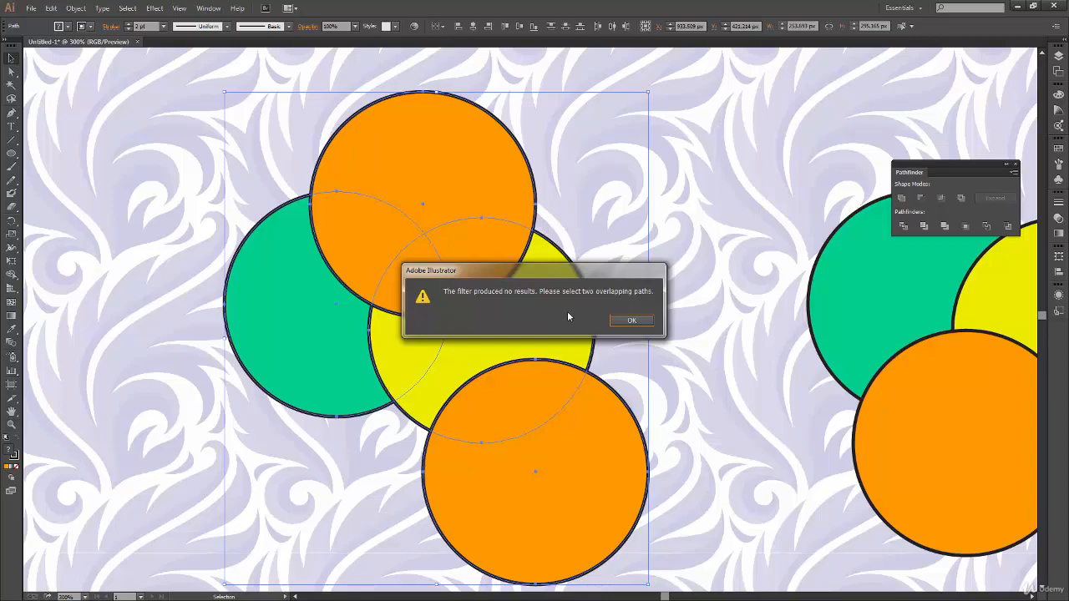
{"action": "left_click", "coordinate": [632, 321]}
Try Intersect on the green, yellow and upper orange circles without the lower one, and undo it together with the duplication.
{"action": "left_click", "coordinate": [593, 482], "text": "shift"}
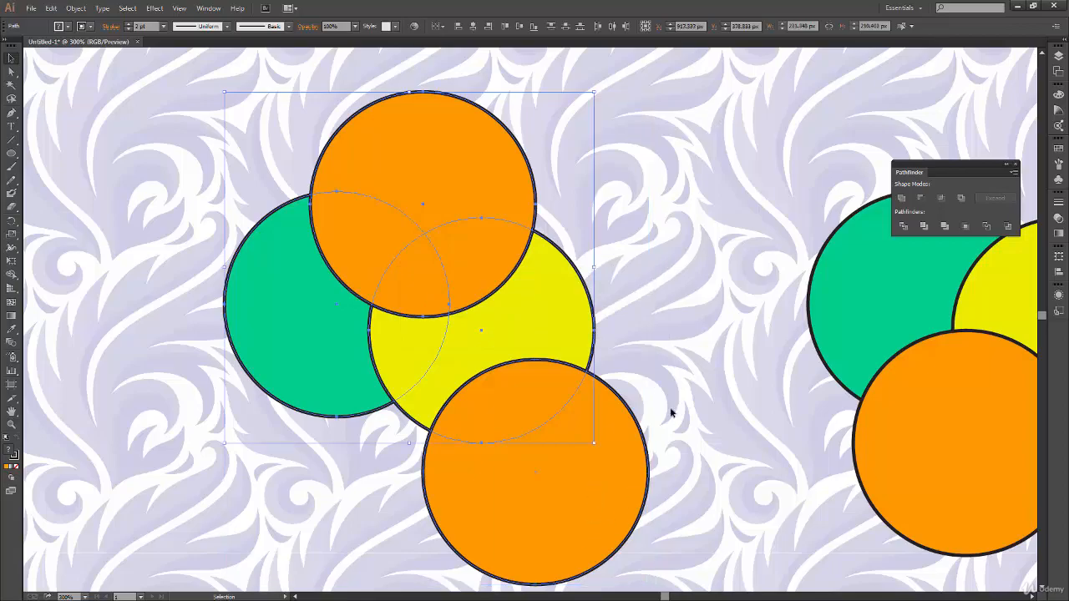
{"action": "left_click", "coordinate": [940, 198]}
{"action": "key", "text": "a"}
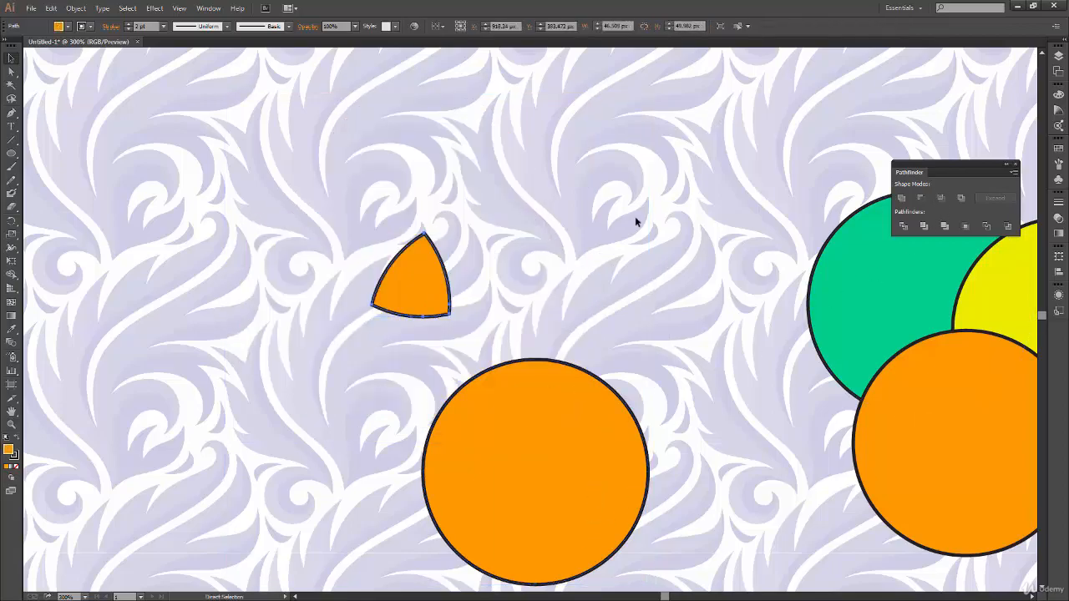
{"action": "key", "text": "ctrl+z"}
{"action": "key", "text": "ctrl+z"}
{"action": "key", "text": "ctrl+z"}
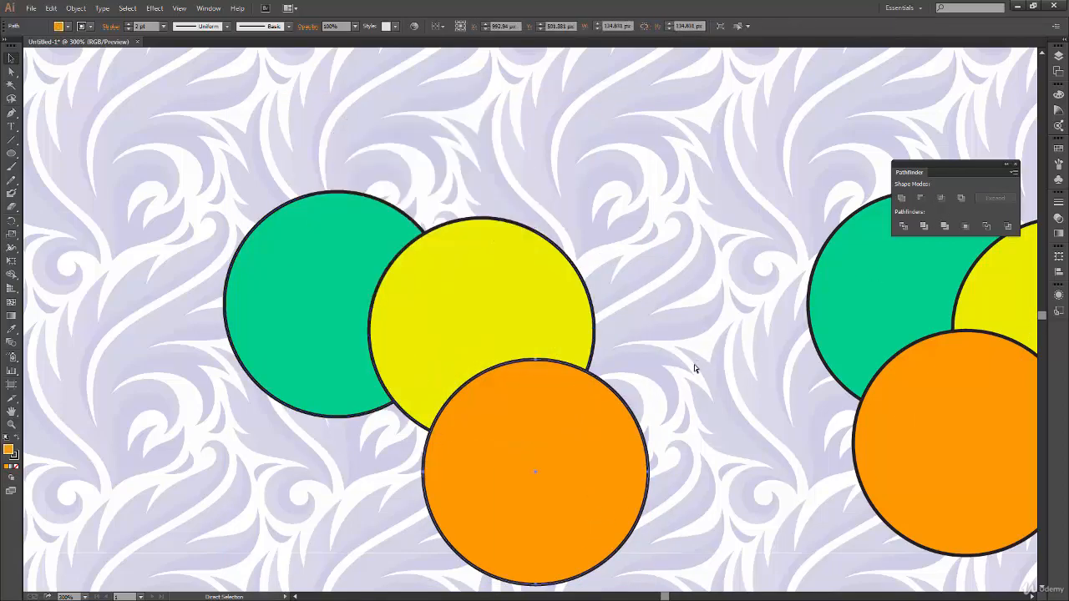
Apply the Intersect shape mode to the three overlapping circles of the third group and deselect the result.
{"action": "key", "text": "v"}
{"action": "left_click_drag", "start_coordinate": [593, 138], "coordinate": [258, 460]}
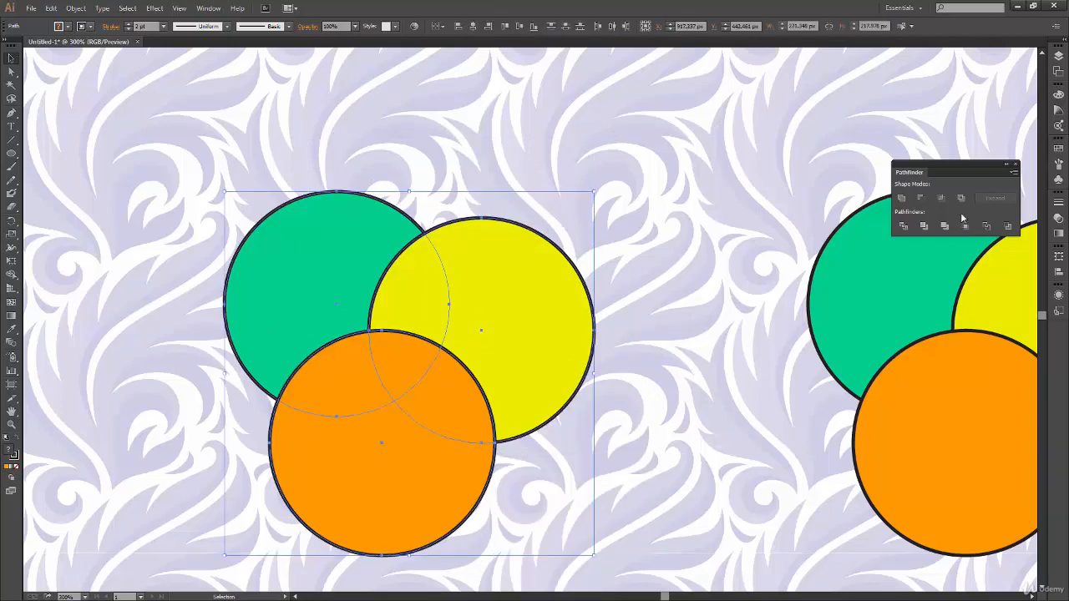
{"action": "left_click", "coordinate": [940, 198]}
{"action": "left_click", "coordinate": [619, 440]}
Draw an orange circle about 83 px wide beside the cut green shape and place a duplicate next to it without overlap.
{"action": "key", "text": "space"}
{"action": "left_click_drag", "start_coordinate": [746, 449], "coordinate": [612, 454]}
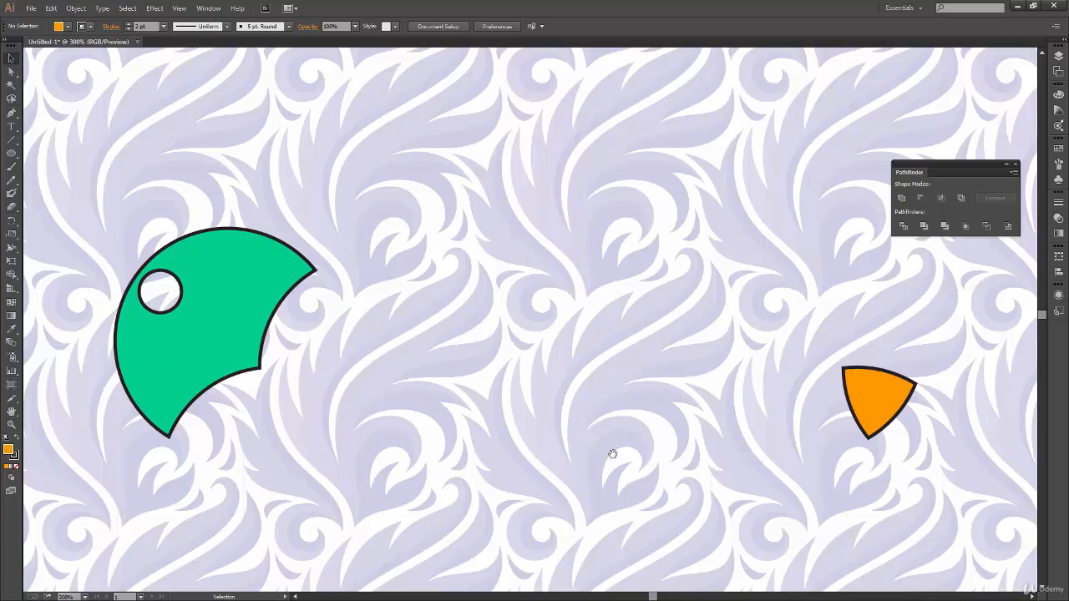
{"action": "left_click", "coordinate": [12, 154]}
{"action": "left_click_drag", "start_coordinate": [333, 121], "coordinate": [472, 259]}
{"action": "left_click_drag", "start_coordinate": [395, 394], "coordinate": [282, 447]}
{"action": "left_click_drag", "start_coordinate": [295, 237], "coordinate": [434, 257]}
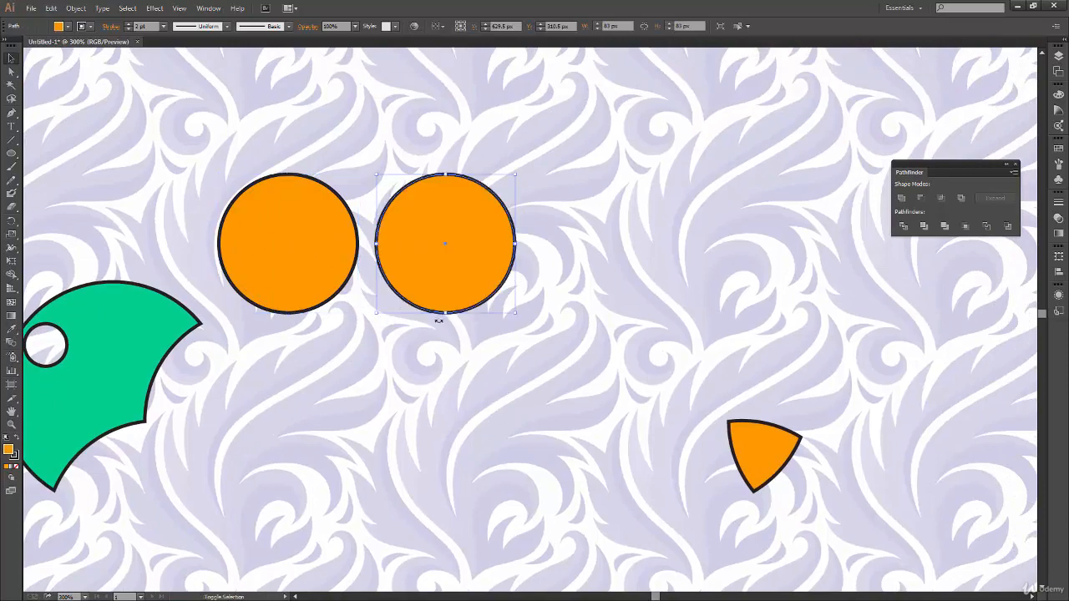
{"action": "left_click", "coordinate": [289, 410]}
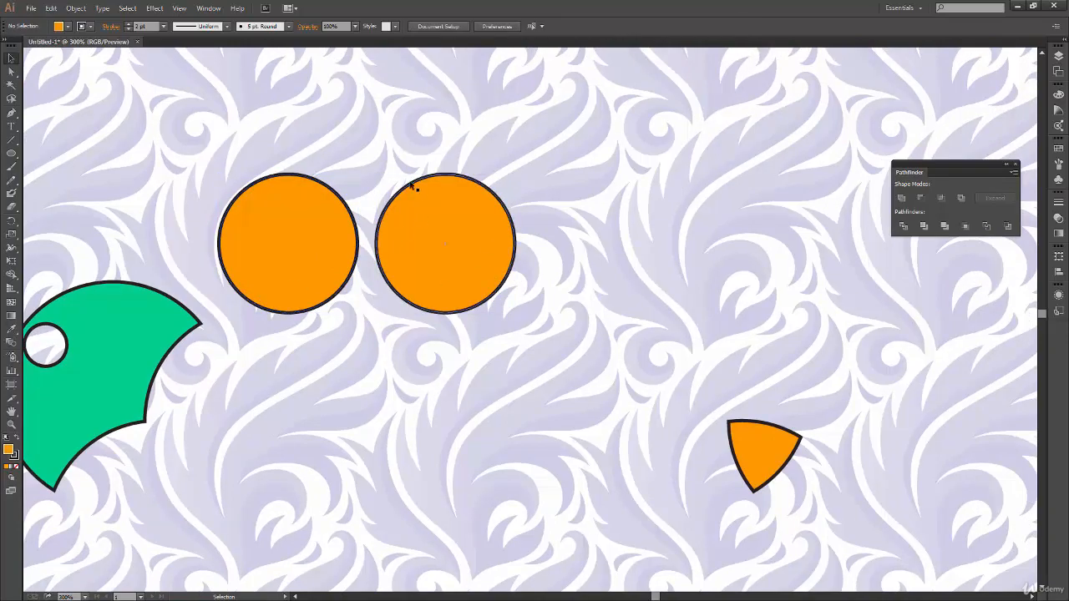
Try moving the second small orange circle so it overlaps the first, and undo the move.
{"action": "left_click_drag", "start_coordinate": [248, 120], "coordinate": [517, 243]}
{"action": "left_click", "coordinate": [427, 360]}
{"action": "left_click", "coordinate": [446, 243]}
{"action": "left_click_drag", "start_coordinate": [446, 243], "coordinate": [358, 262]}
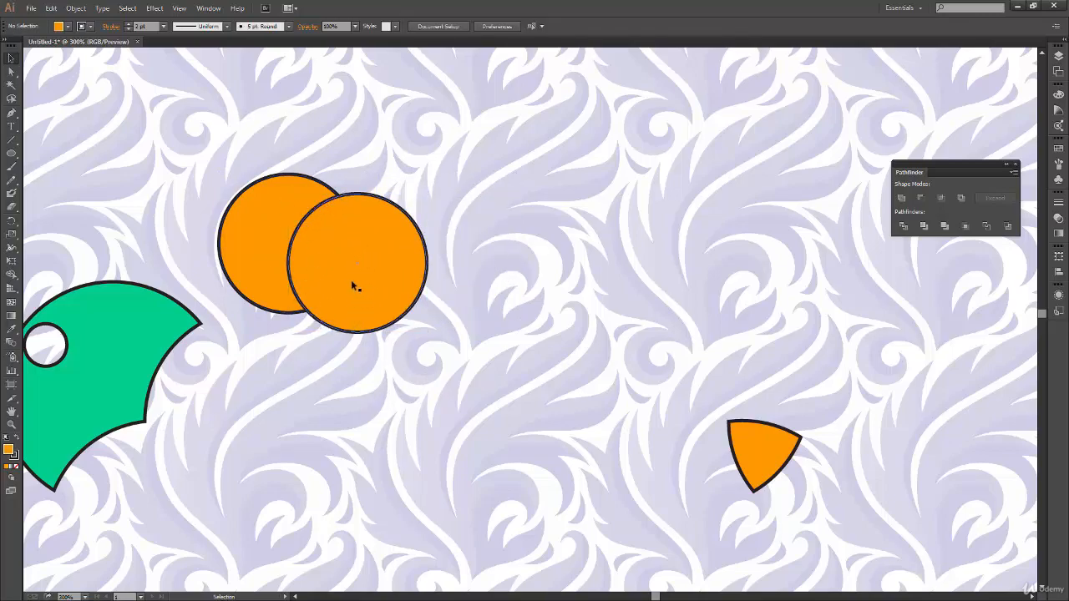
{"action": "key", "text": "ctrl+z"}
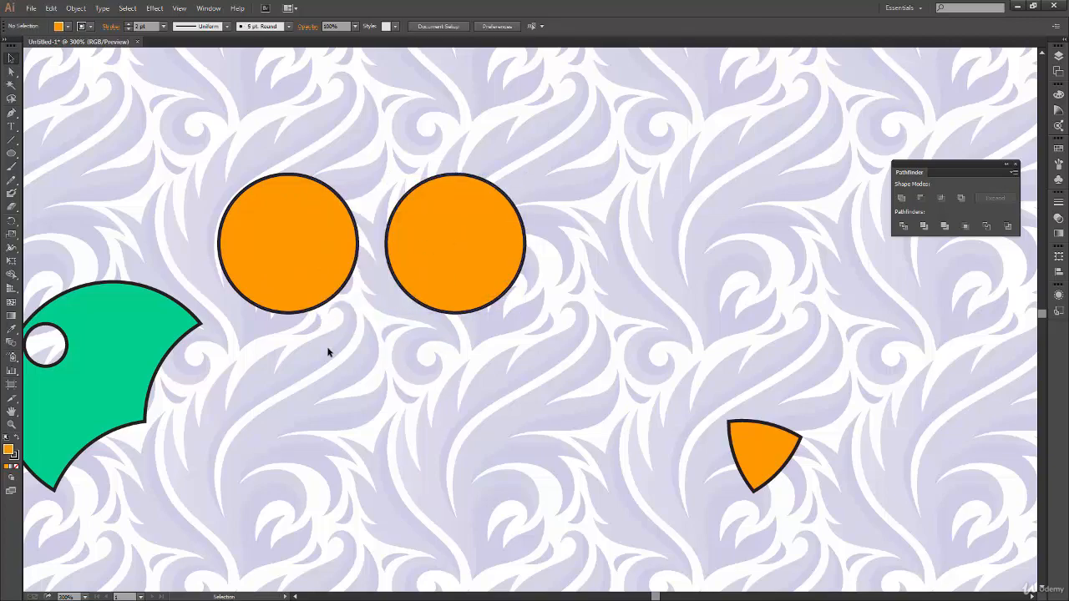
Try the Minus Front shape mode on the two separate orange circles and undo it.
{"action": "left_click_drag", "start_coordinate": [268, 121], "coordinate": [480, 322]}
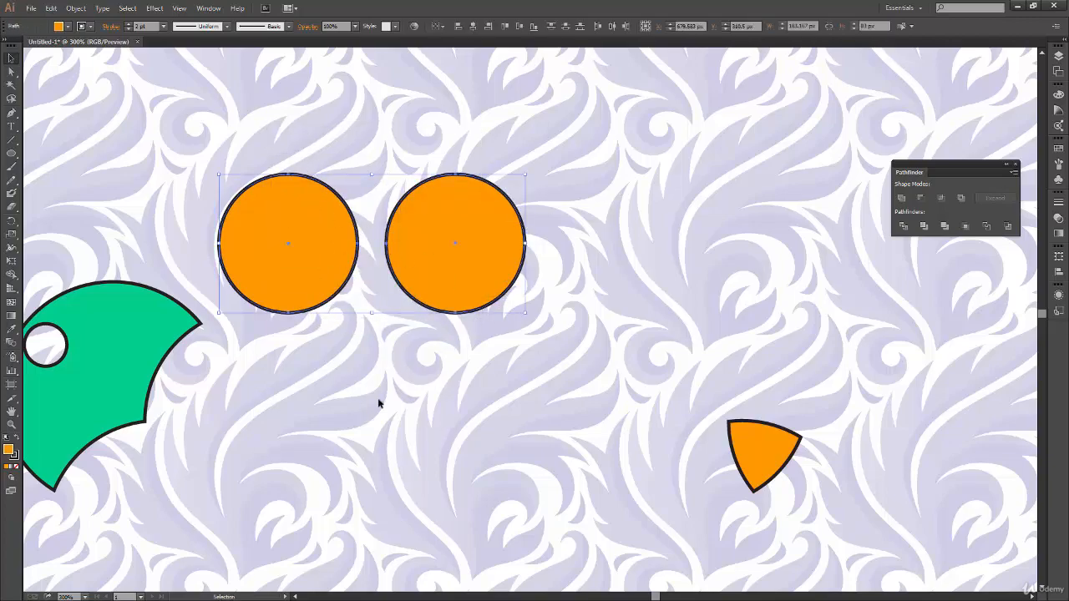
{"action": "left_click", "coordinate": [921, 199]}
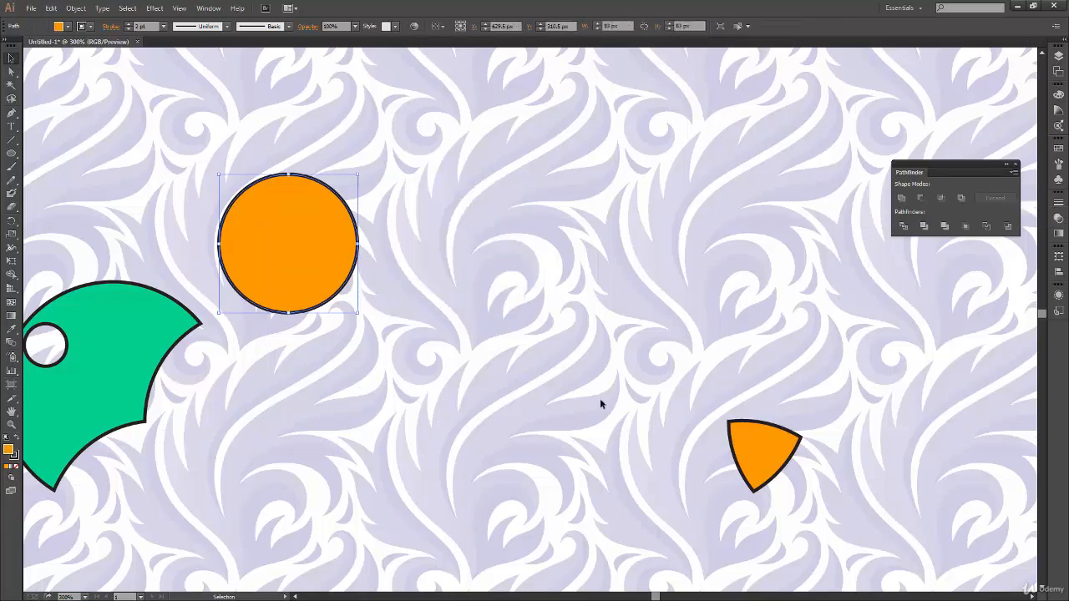
{"action": "left_click", "coordinate": [429, 447]}
{"action": "left_click", "coordinate": [336, 284]}
{"action": "left_click", "coordinate": [423, 267]}
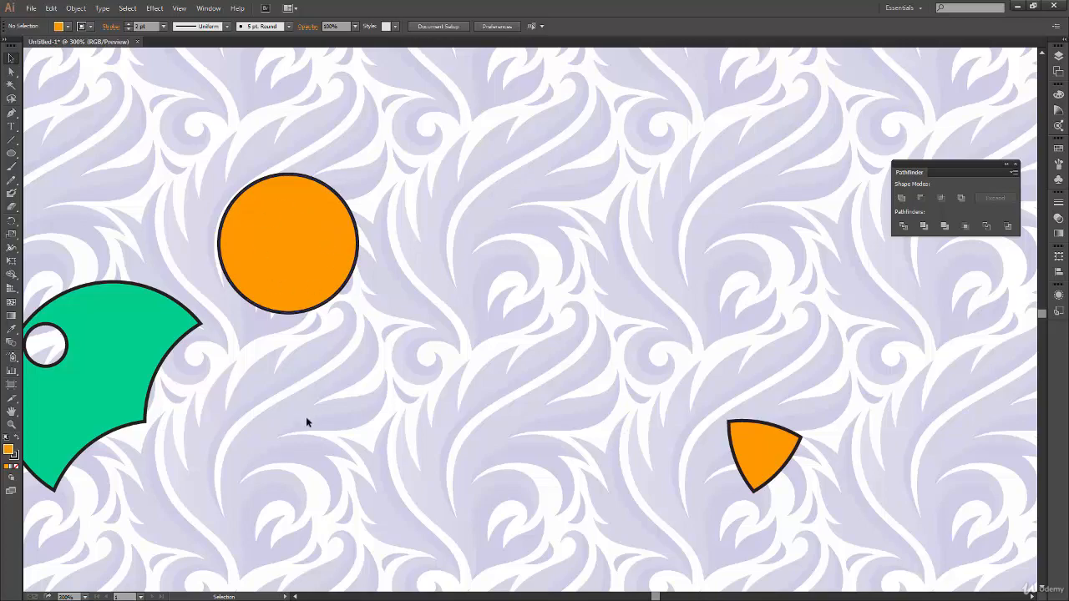
{"action": "left_click_drag", "start_coordinate": [242, 393], "coordinate": [420, 417]}
{"action": "key", "text": "ctrl+z"}
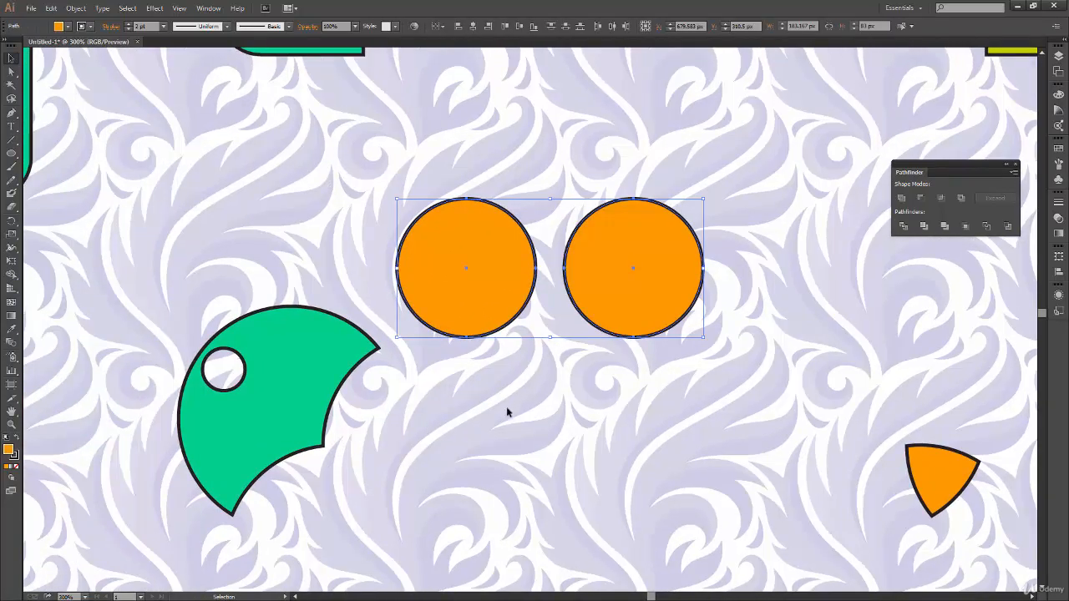
Apply the Unite shape mode to the two separate orange circles and deselect them.
{"action": "left_click", "coordinate": [506, 411]}
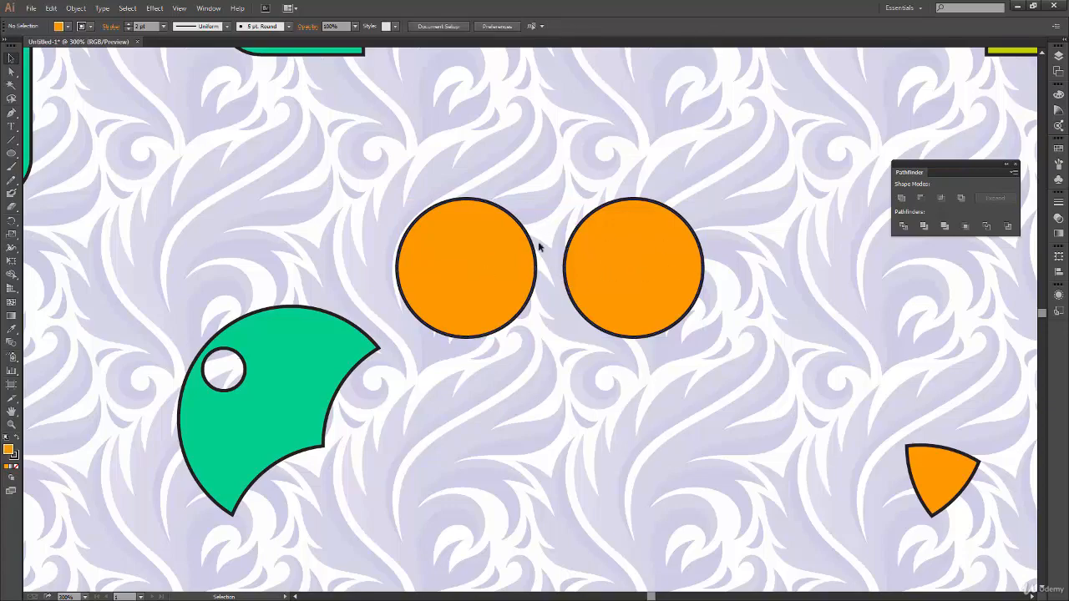
{"action": "left_click_drag", "start_coordinate": [441, 150], "coordinate": [585, 251]}
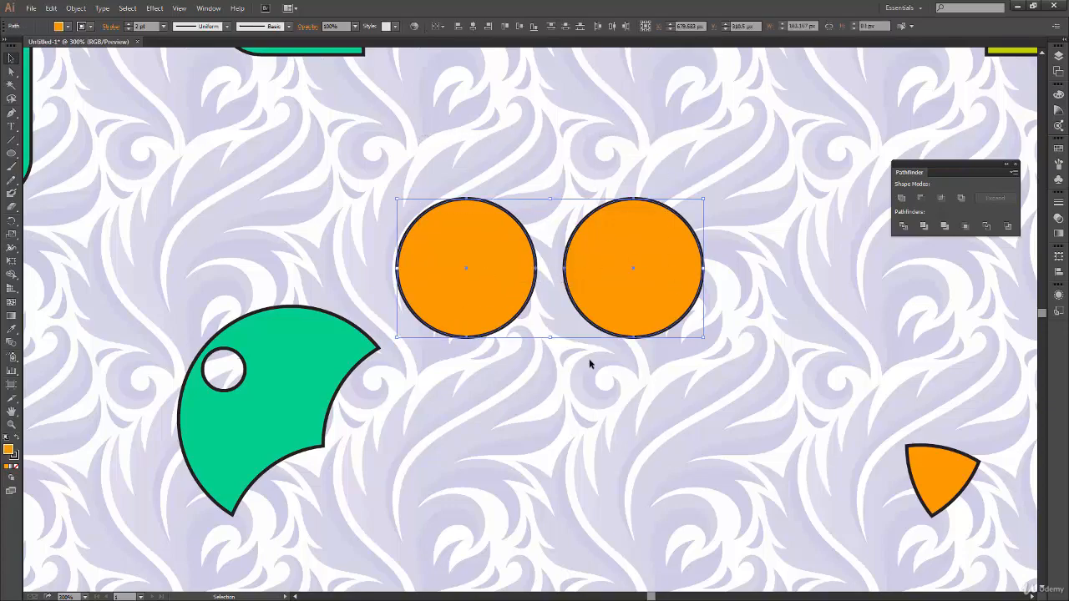
{"action": "left_click", "coordinate": [901, 197]}
{"action": "left_click", "coordinate": [715, 403]}
Test moving the two united orange circles around together as one group.
{"action": "left_click_drag", "start_coordinate": [645, 290], "coordinate": [572, 237]}
{"action": "left_click_drag", "start_coordinate": [612, 270], "coordinate": [742, 381]}
{"action": "left_click_drag", "start_coordinate": [693, 333], "coordinate": [589, 332]}
{"action": "double_click", "coordinate": [665, 327]}
{"action": "left_click", "coordinate": [667, 324]}
{"action": "left_click_drag", "start_coordinate": [590, 326], "coordinate": [663, 269]}
{"action": "left_click_drag", "start_coordinate": [663, 270], "coordinate": [651, 310]}
{"action": "mouse_move", "coordinate": [650, 326]}
{"action": "left_mouse_down"}
{"action": "mouse_move", "coordinate": [588, 303]}
{"action": "mouse_move", "coordinate": [642, 284]}
{"action": "mouse_move", "coordinate": [668, 336]}
{"action": "left_mouse_up"}
{"action": "double_click", "coordinate": [644, 423]}
{"action": "left_click", "coordinate": [657, 329]}
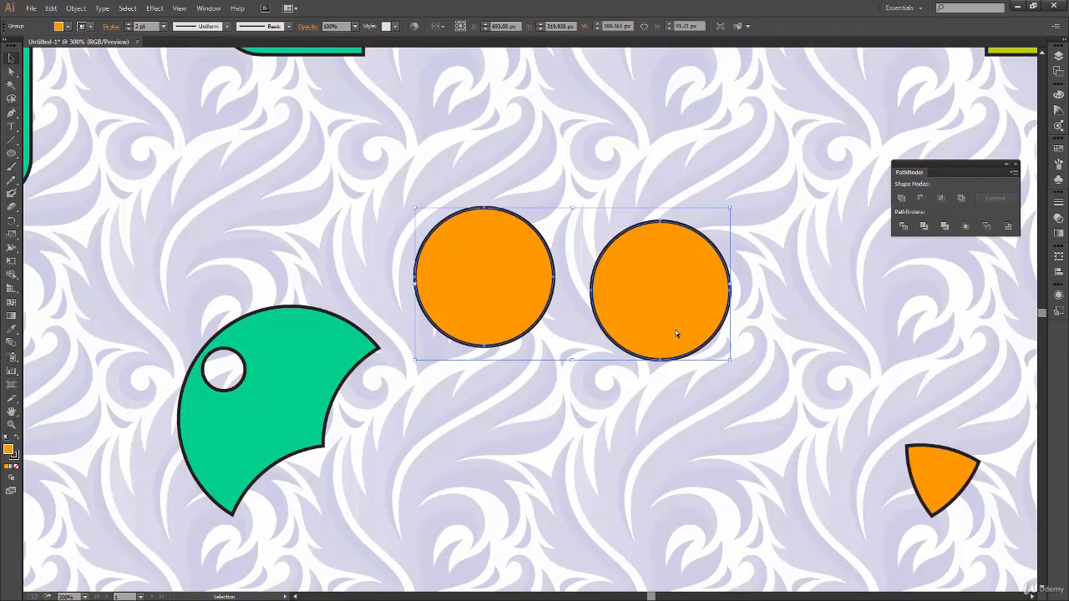
Ungroup the united circles, move one of them on its own, and undo both changes.
{"action": "key", "text": "ctrl"}
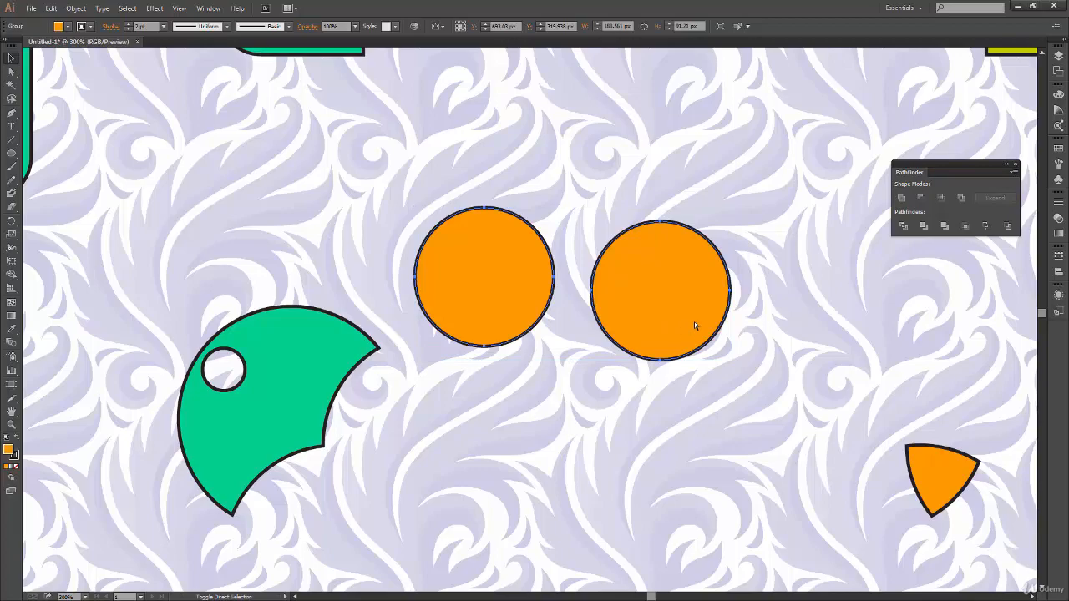
{"action": "key", "text": "ctrl+shift+g"}
{"action": "left_click_drag", "start_coordinate": [673, 320], "coordinate": [741, 307]}
{"action": "key", "text": "ctrl+z"}
{"action": "key", "text": "ctrl+z"}
Delete the two united orange test circles.
{"action": "left_click", "coordinate": [626, 403]}
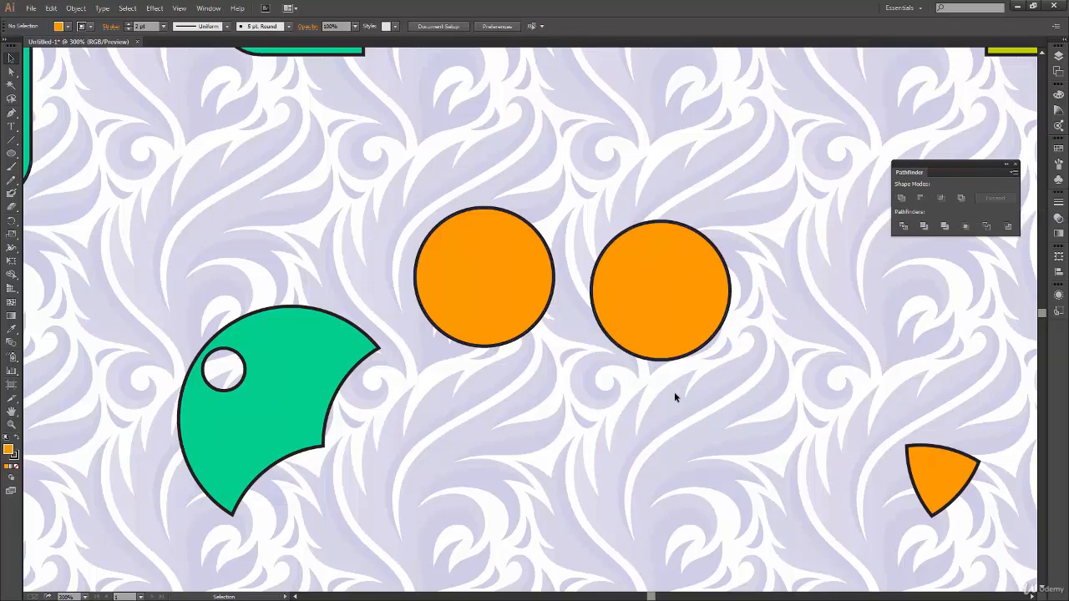
{"action": "left_click_drag", "start_coordinate": [493, 147], "coordinate": [621, 412]}
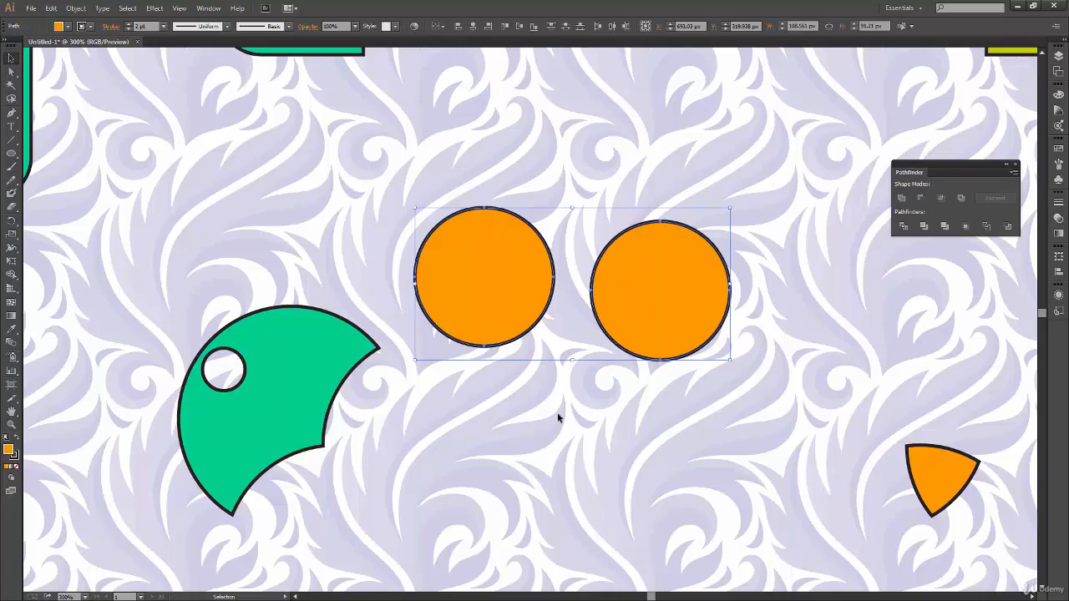
{"action": "key", "text": "Delete"}
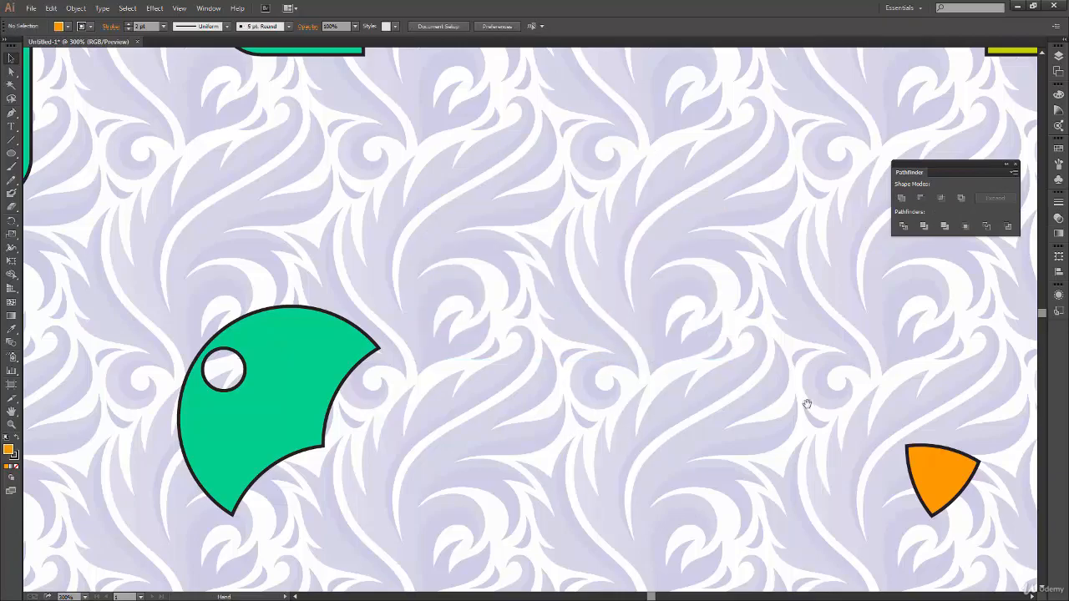
Select the orange shape left by the intersection to inspect it, and clear the selection.
{"action": "scroll", "coordinate": [804, 406], "scroll_direction": "right", "scroll_amount": 5}
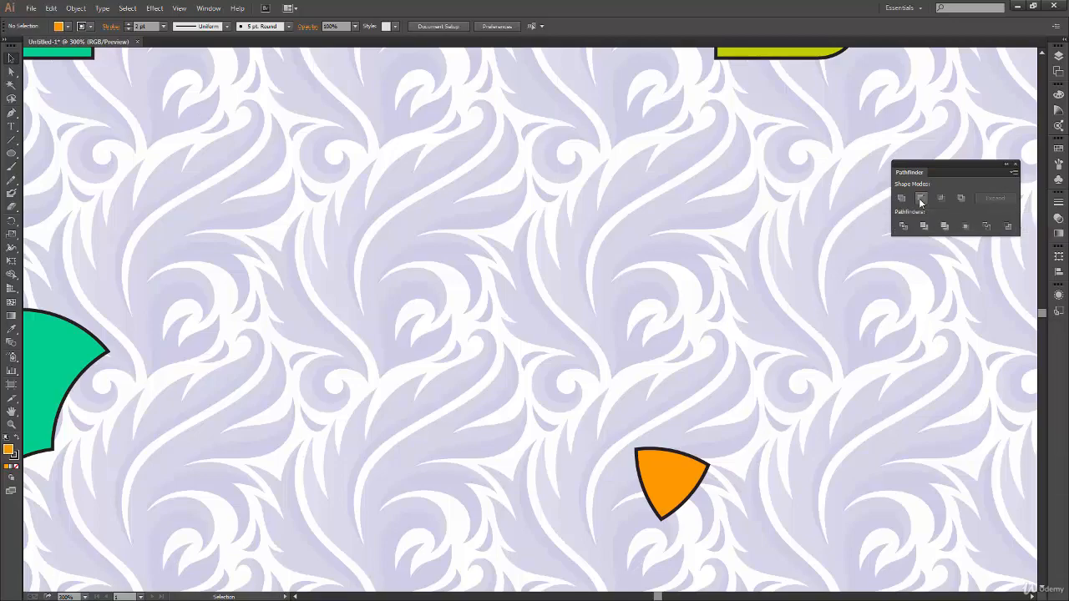
{"action": "left_click", "coordinate": [670, 462]}
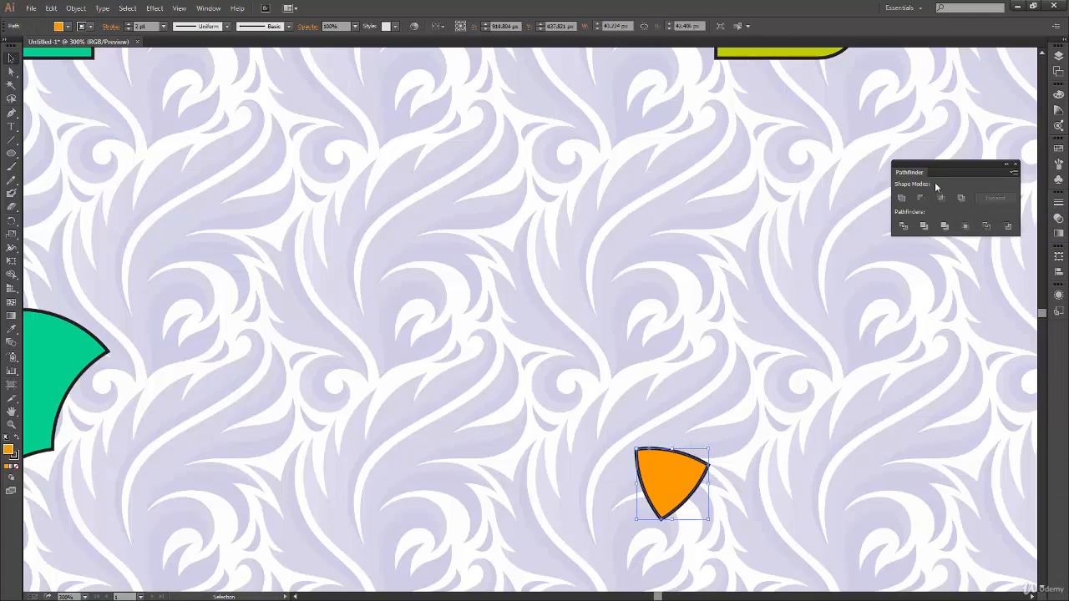
{"action": "left_click", "coordinate": [866, 381]}
Show the next group of green, yellow and orange overlapping circles in outline mode at 400% zoom.
{"action": "key", "text": "space"}
{"action": "left_click_drag", "start_coordinate": [789, 473], "coordinate": [468, 438]}
{"action": "left_click_drag", "start_coordinate": [752, 496], "coordinate": [442, 438]}
{"action": "left_click_drag", "start_coordinate": [566, 467], "coordinate": [428, 442]}
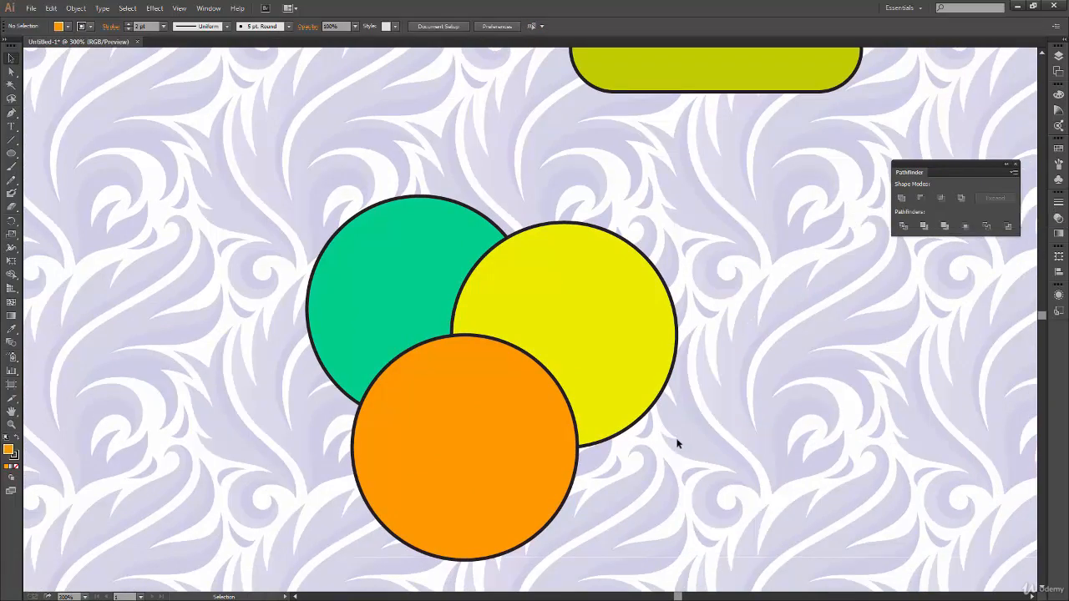
{"action": "key", "text": "space"}
{"action": "left_click_drag", "start_coordinate": [670, 502], "coordinate": [663, 489]}
{"action": "key", "text": "ctrl+y"}
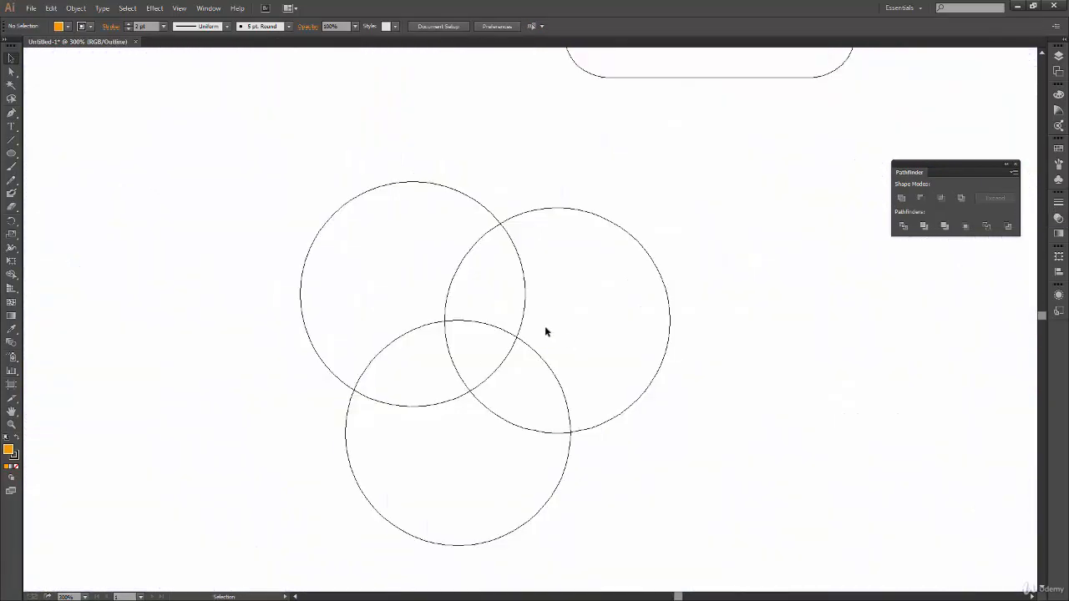
{"action": "key", "text": "space"}
{"action": "left_click_drag", "start_coordinate": [590, 483], "coordinate": [586, 438]}
{"action": "key", "text": "ctrl+plus"}
{"action": "key", "text": "space"}
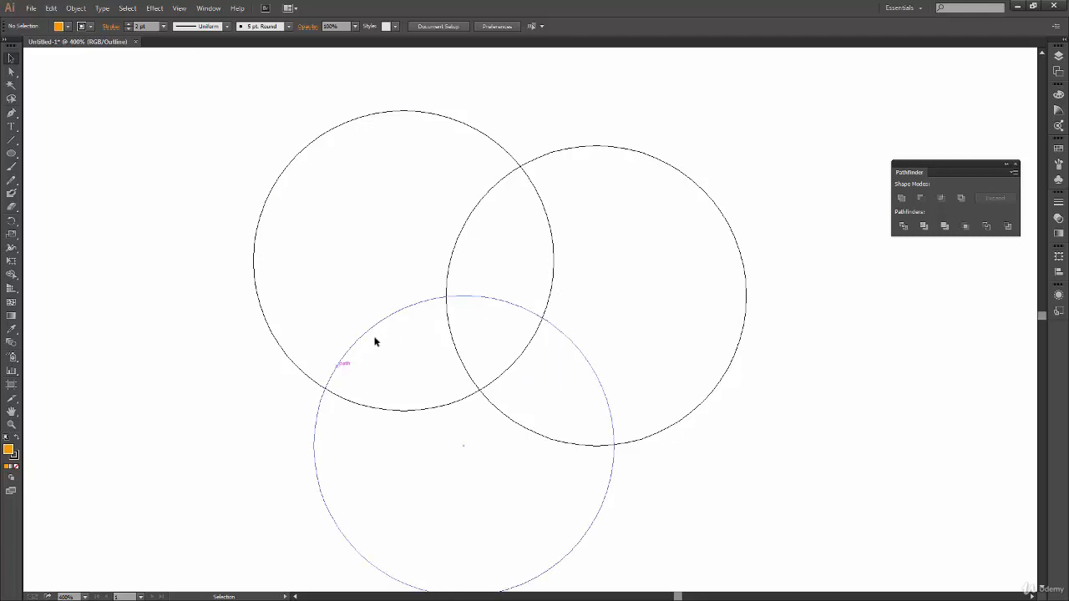
Hatch the three areas where only two of the circles overlap with freehand Pencil strokes, leaving the central overlap empty.
{"action": "key", "text": "n"}
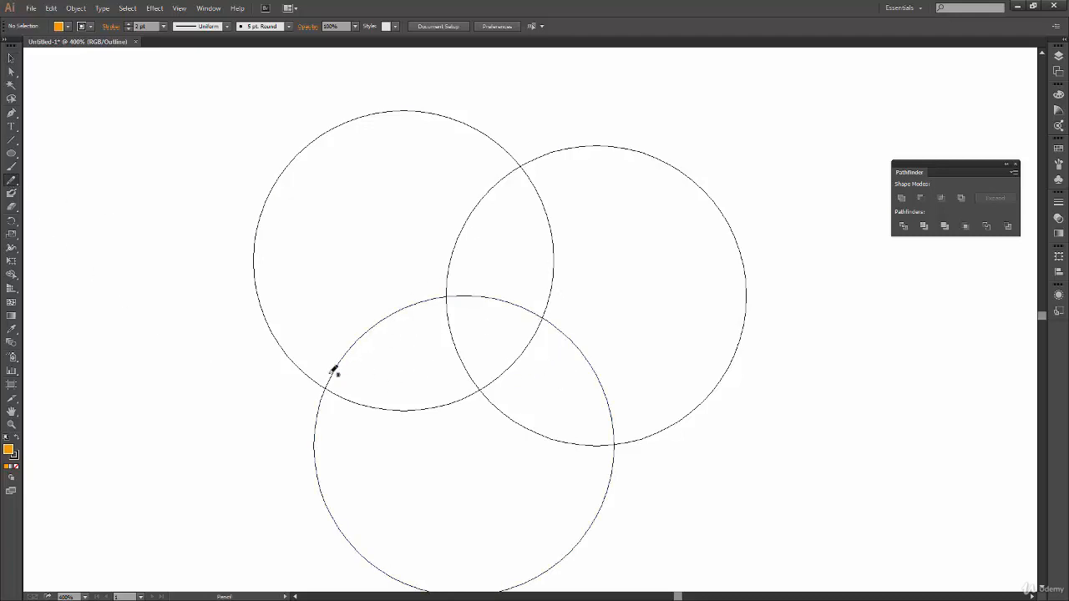
{"action": "mouse_move", "coordinate": [334, 372]}
{"action": "left_mouse_down"}
{"action": "mouse_move", "coordinate": [344, 382]}
{"action": "mouse_move", "coordinate": [379, 331]}
{"action": "mouse_move", "coordinate": [387, 394]}
{"action": "mouse_move", "coordinate": [430, 310]}
{"action": "mouse_move", "coordinate": [433, 398]}
{"action": "mouse_move", "coordinate": [460, 359]}
{"action": "mouse_move", "coordinate": [455, 396]}
{"action": "left_mouse_up"}
{"action": "mouse_move", "coordinate": [507, 175]}
{"action": "left_mouse_down"}
{"action": "mouse_move", "coordinate": [539, 177]}
{"action": "mouse_move", "coordinate": [532, 199]}
{"action": "left_mouse_up"}
{"action": "mouse_move", "coordinate": [486, 234]}
{"action": "left_mouse_down"}
{"action": "mouse_move", "coordinate": [547, 248]}
{"action": "mouse_move", "coordinate": [533, 288]}
{"action": "mouse_move", "coordinate": [559, 279]}
{"action": "left_mouse_up"}
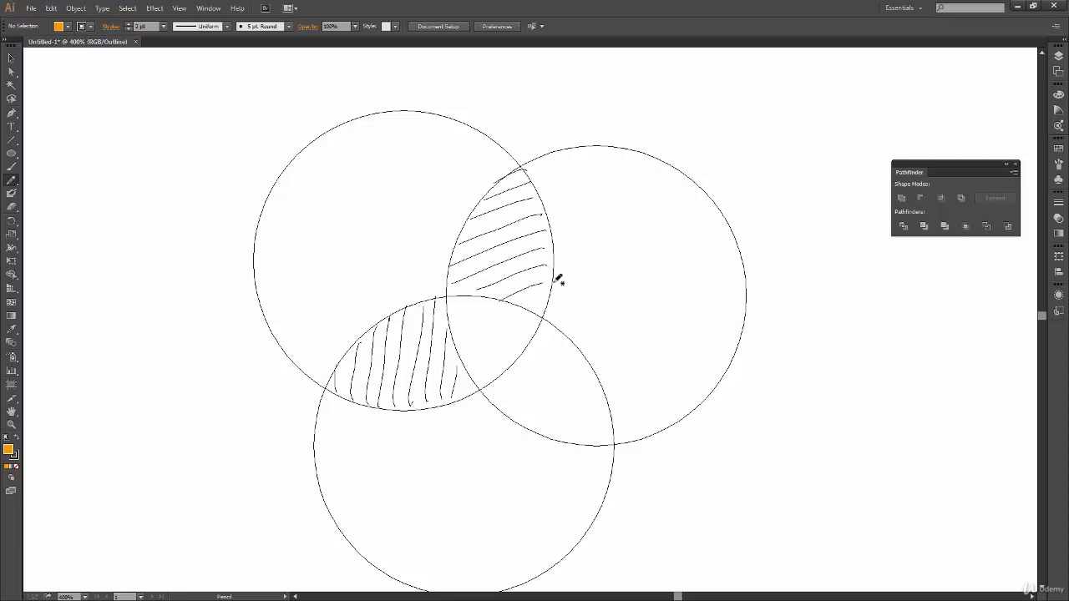
{"action": "mouse_move", "coordinate": [506, 373]}
{"action": "left_mouse_down"}
{"action": "mouse_move", "coordinate": [537, 345]}
{"action": "mouse_move", "coordinate": [563, 435]}
{"action": "mouse_move", "coordinate": [591, 381]}
{"action": "mouse_move", "coordinate": [598, 431]}
{"action": "left_mouse_up"}
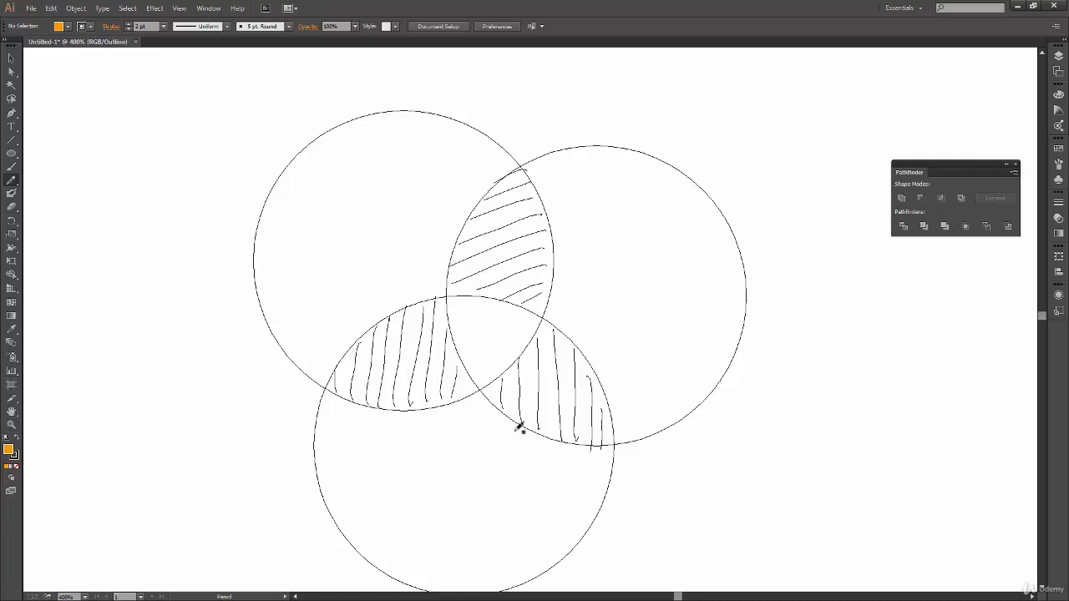
Delete all the pencil hatch lines while keeping the three circles.
{"action": "key", "text": "v"}
{"action": "mouse_move", "coordinate": [860, 138]}
{"action": "left_mouse_down"}
{"action": "mouse_move", "coordinate": [382, 475]}
{"action": "mouse_move", "coordinate": [247, 496]}
{"action": "left_mouse_up"}
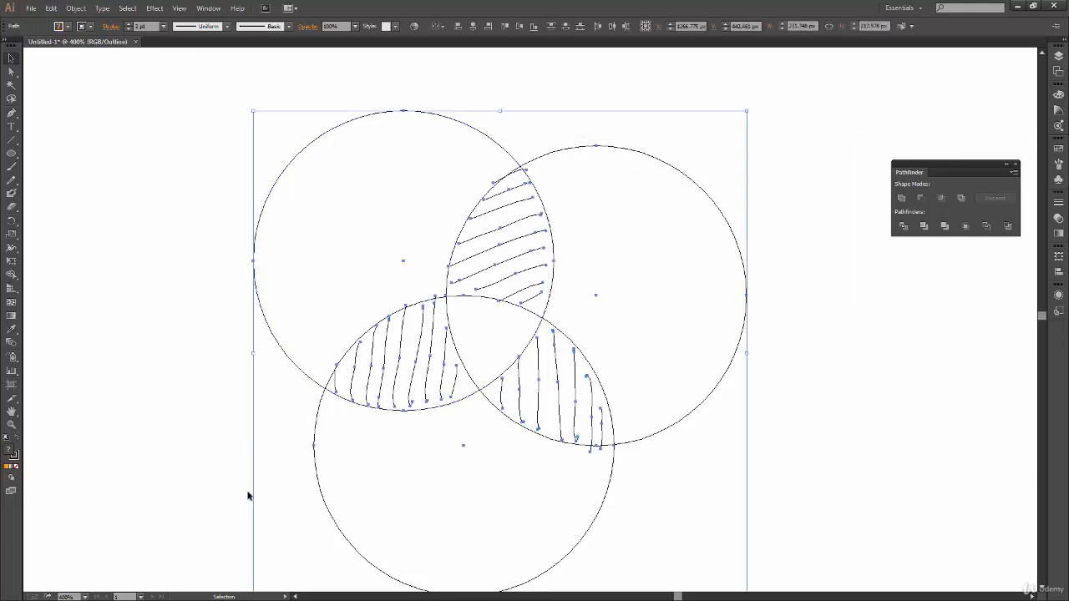
{"action": "left_click", "coordinate": [743, 334], "text": "shift"}
{"action": "left_click", "coordinate": [384, 111], "text": "shift"}
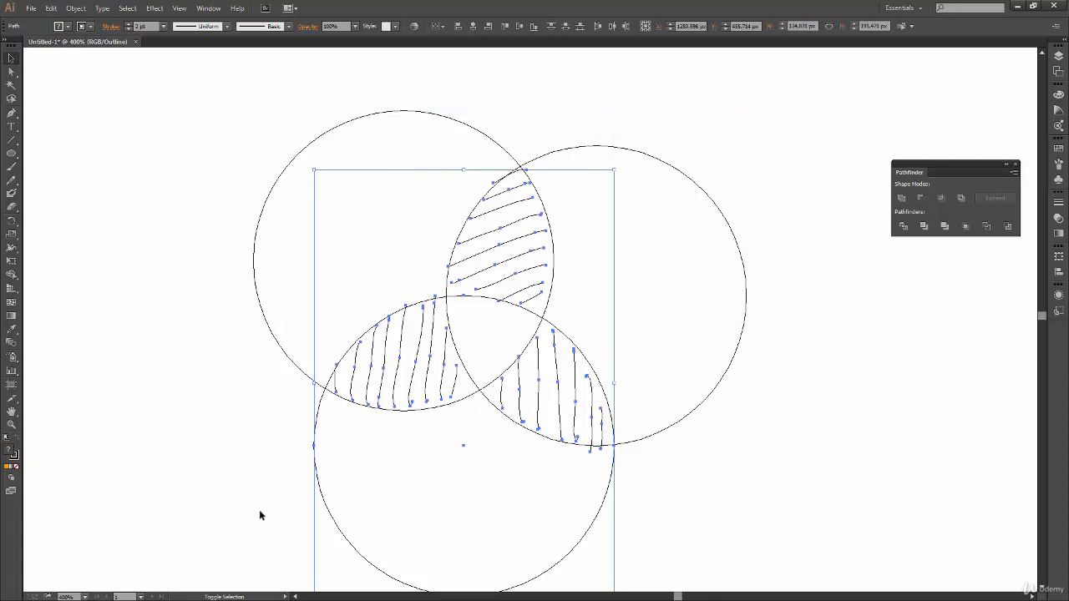
{"action": "left_click", "coordinate": [338, 526], "text": "shift"}
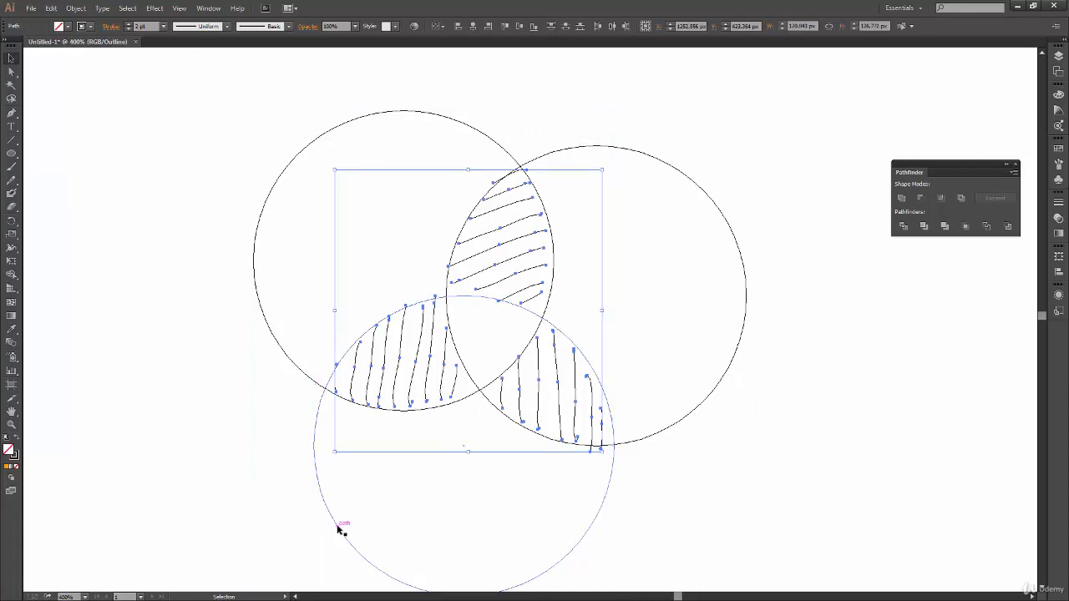
{"action": "key", "text": "Delete"}
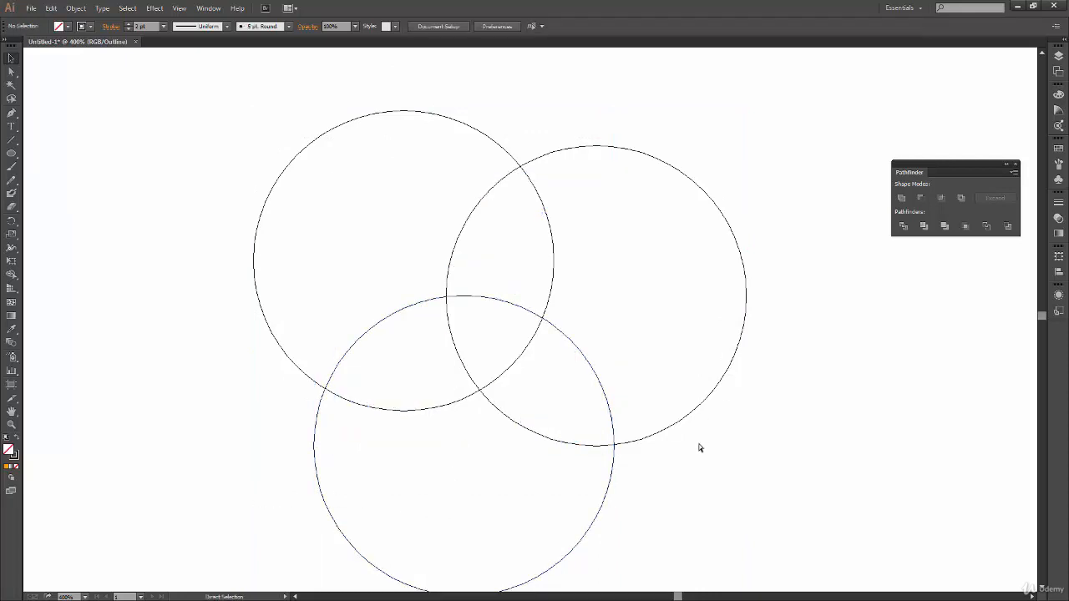
Return to preview mode and apply the Exclude shape mode to the green, yellow and orange circles.
{"action": "key", "text": "ctrl+y"}
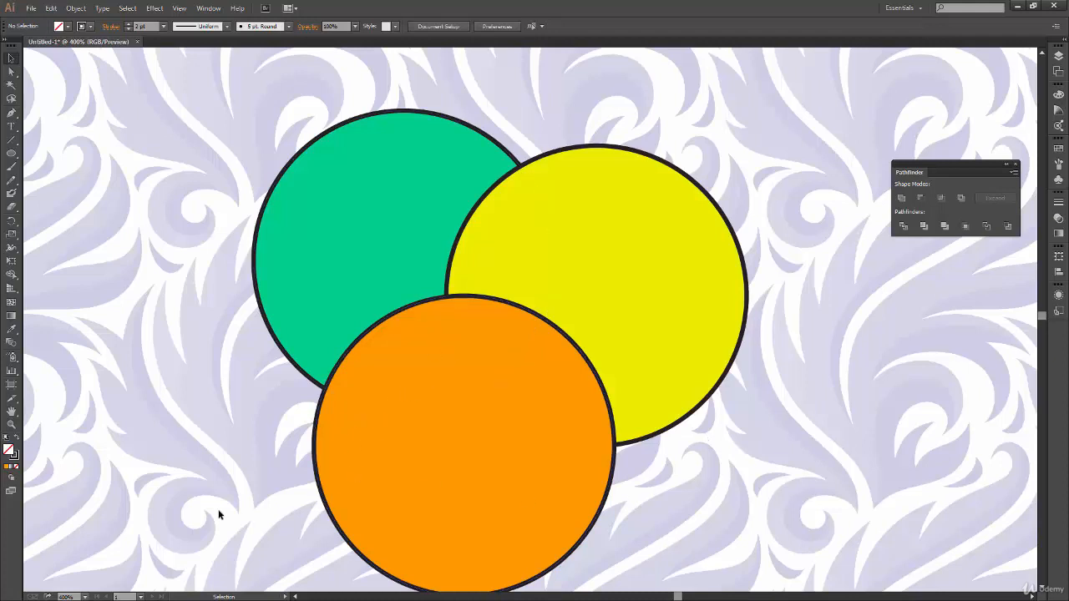
{"action": "left_click_drag", "start_coordinate": [198, 89], "coordinate": [757, 537]}
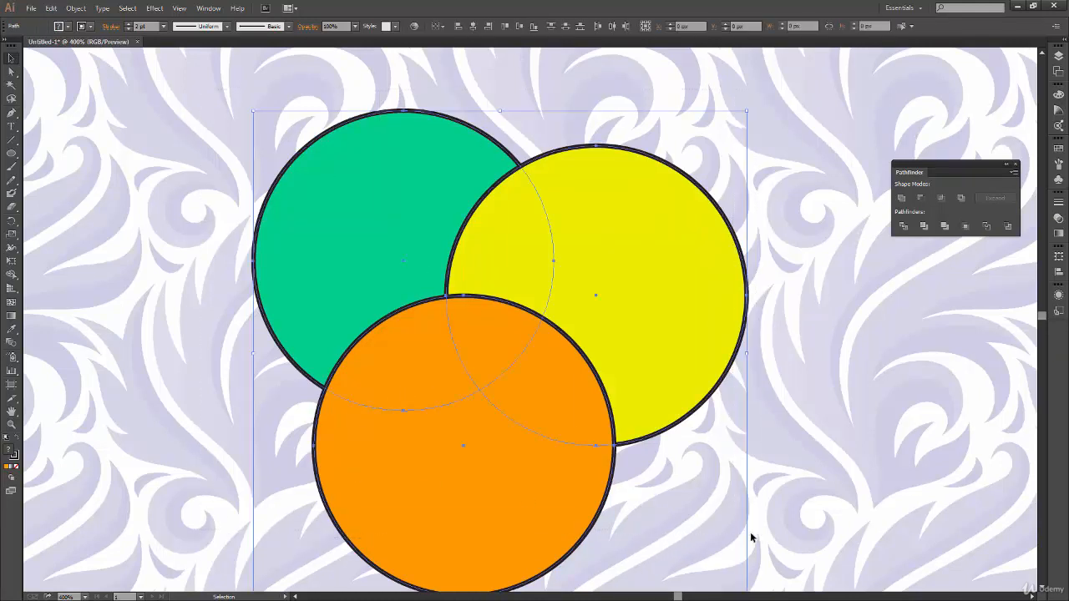
{"action": "left_click", "coordinate": [961, 199]}
{"action": "left_click", "coordinate": [784, 422]}
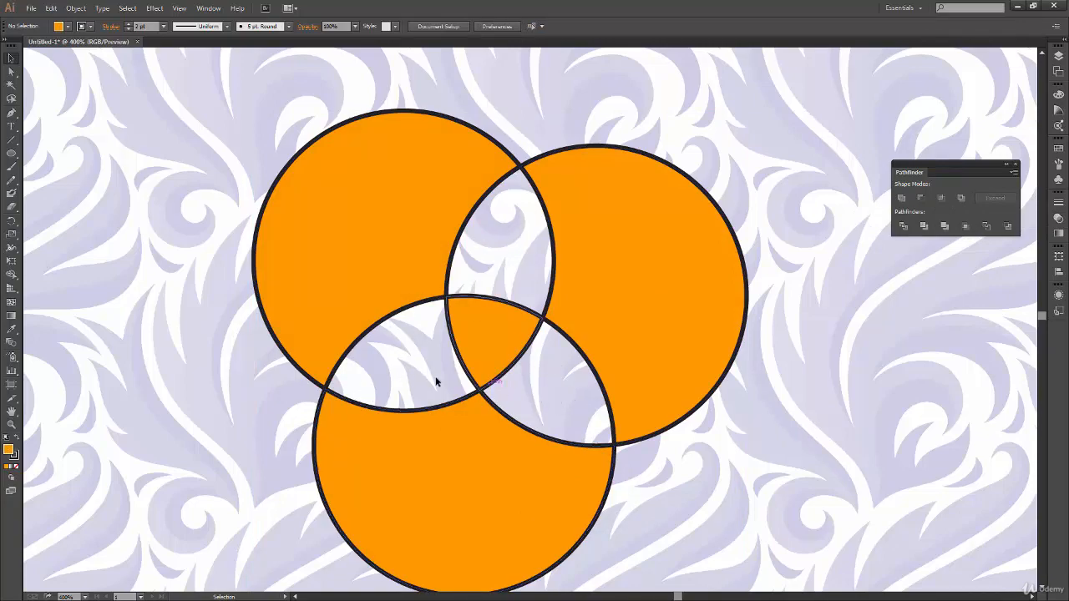
Examine the excluded circles, including their central overlap, and compare them with the orange piece left by the intersection.
{"action": "left_click", "coordinate": [489, 338]}
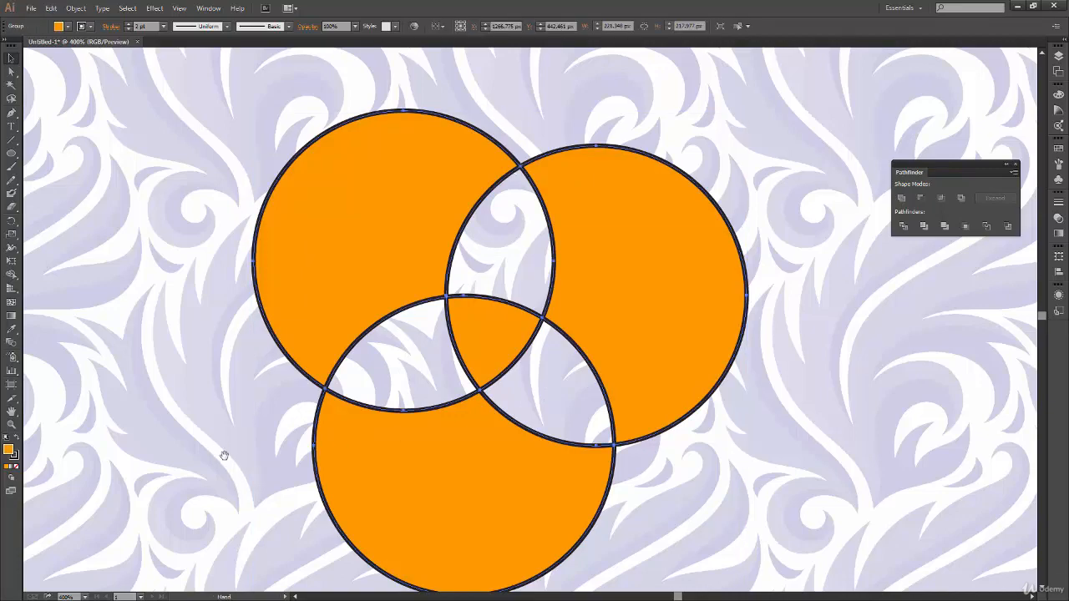
{"action": "left_click_drag", "start_coordinate": [222, 454], "coordinate": [405, 459]}
{"action": "left_click", "coordinate": [393, 460]}
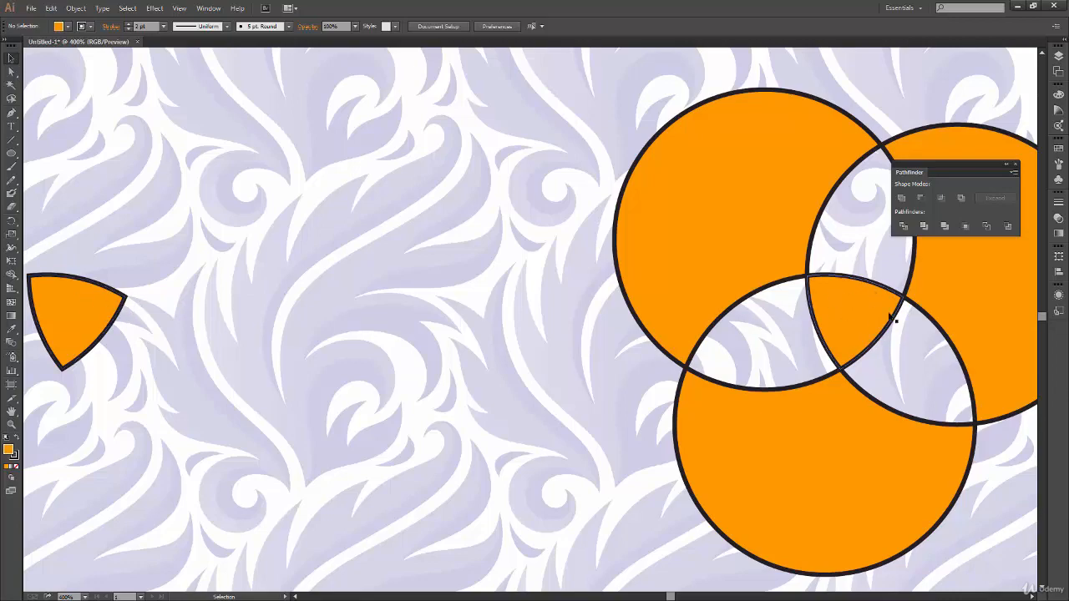
{"action": "left_click_drag", "start_coordinate": [863, 329], "coordinate": [753, 379]}
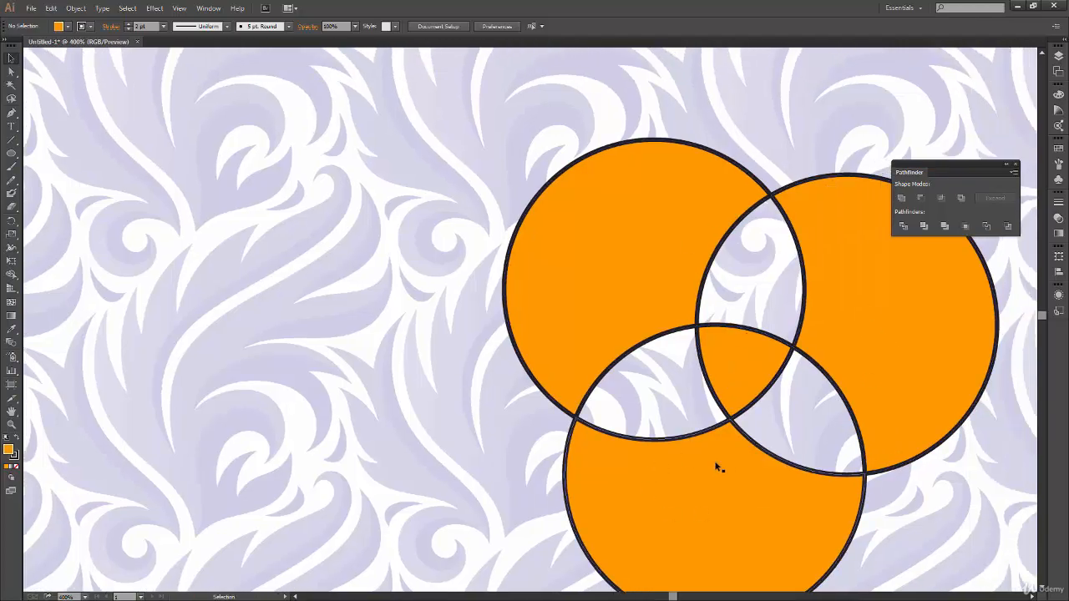
{"action": "left_click_drag", "start_coordinate": [888, 419], "coordinate": [774, 425]}
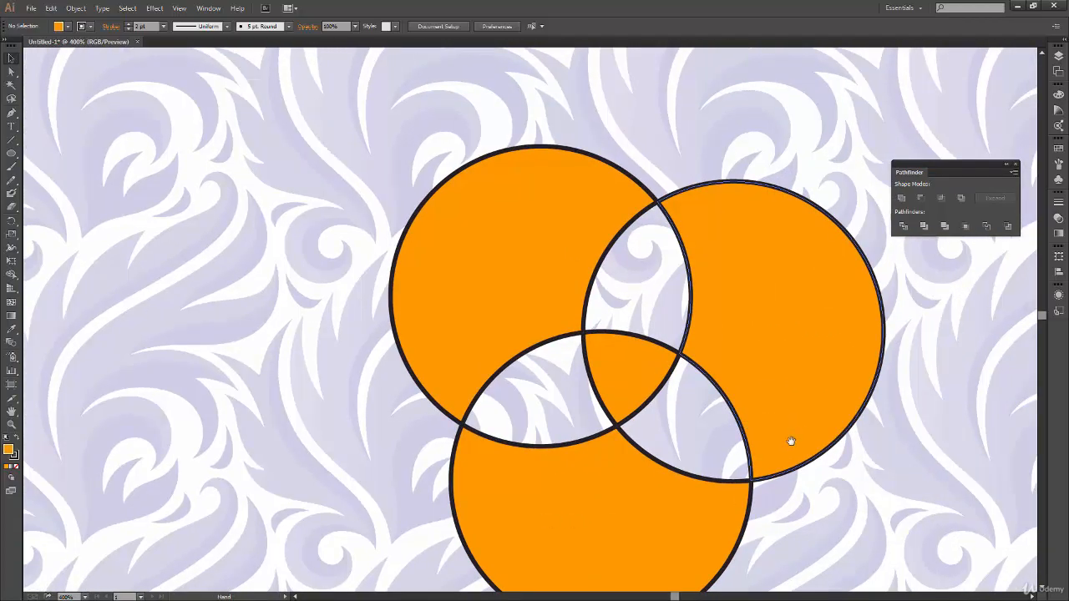
{"action": "left_click_drag", "start_coordinate": [791, 441], "coordinate": [731, 290]}
Isolate the group of excluded circles and select its lowest piece to inspect its outline.
{"action": "left_click", "coordinate": [730, 351]}
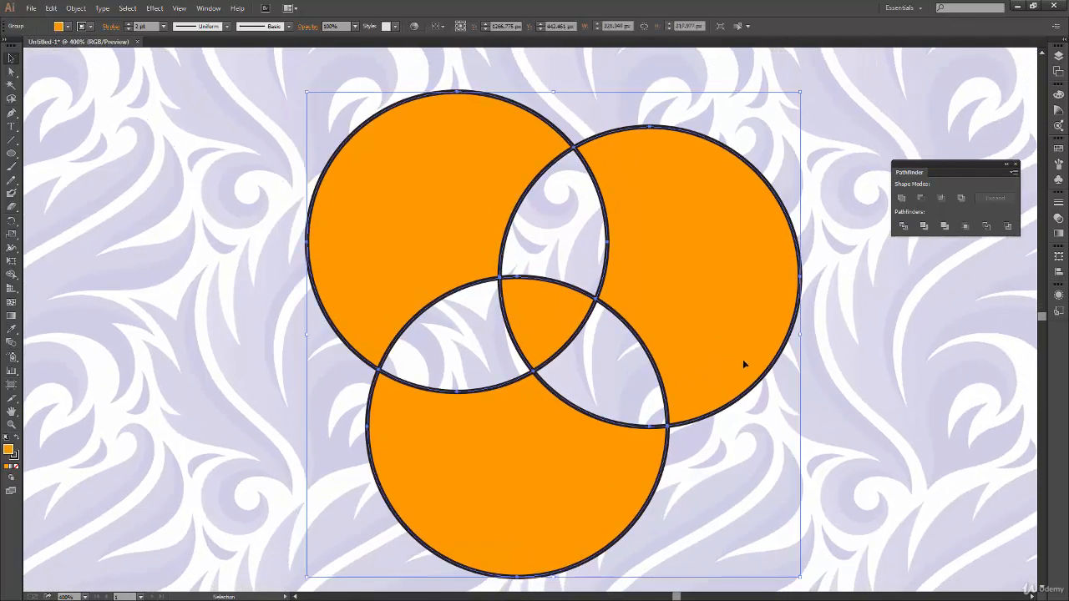
{"action": "double_click", "coordinate": [728, 364]}
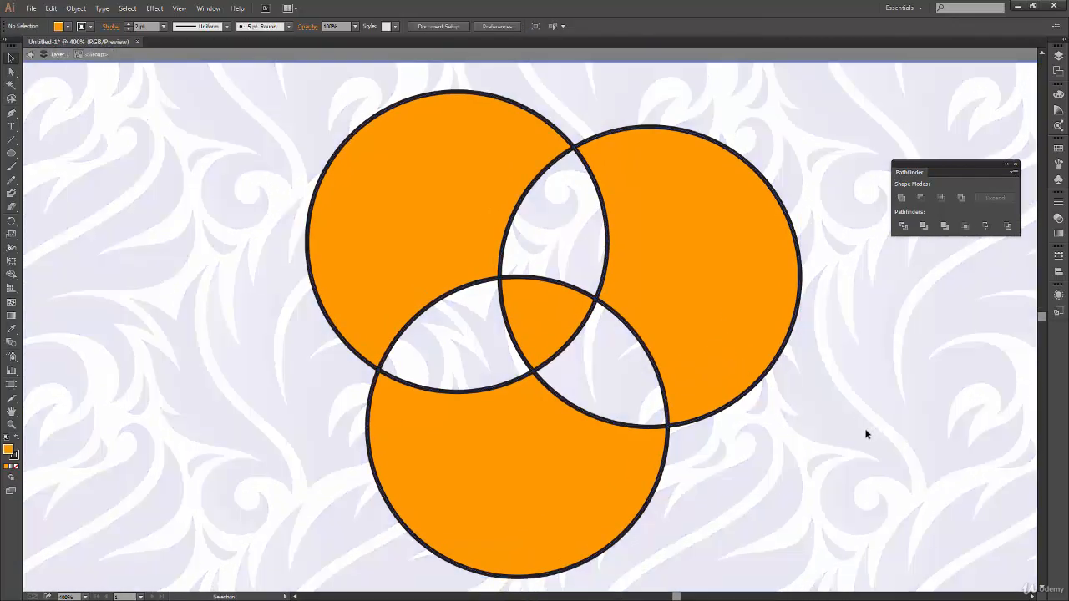
{"action": "left_click_drag", "start_coordinate": [678, 444], "coordinate": [654, 403]}
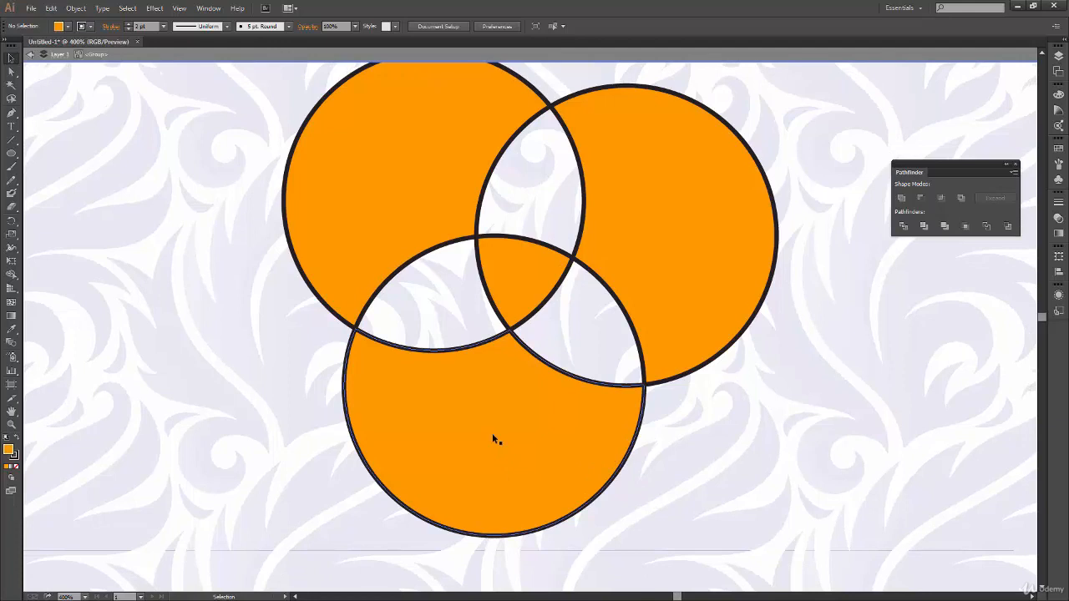
{"action": "left_click", "coordinate": [543, 463]}
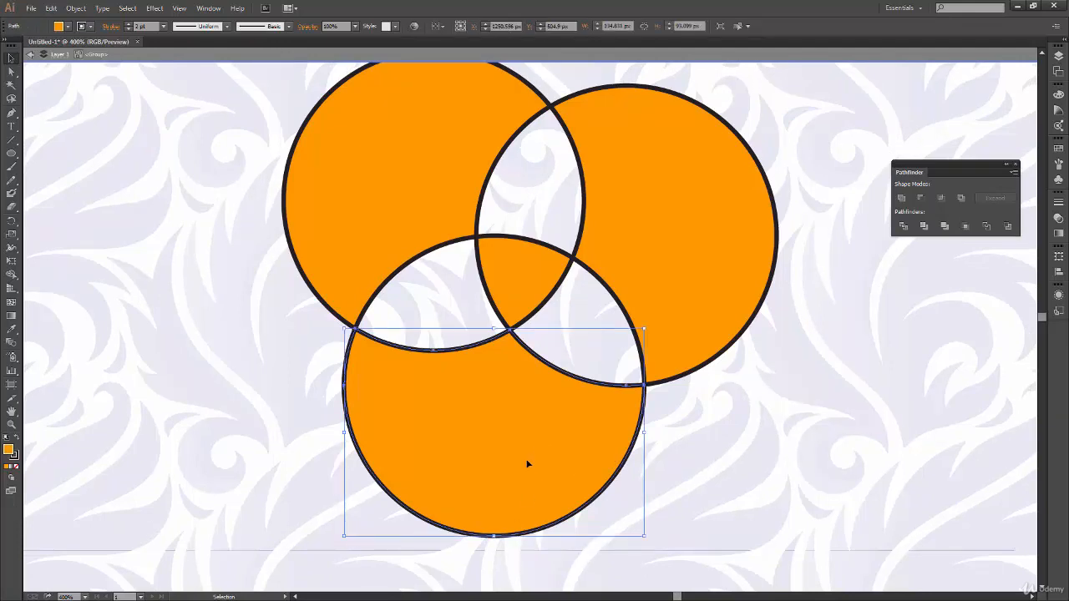
Undo the Exclude operation and reapply Exclude to the three circles as an editable compound shape.
{"action": "key", "text": "ctrl+z"}
{"action": "left_click", "coordinate": [804, 344]}
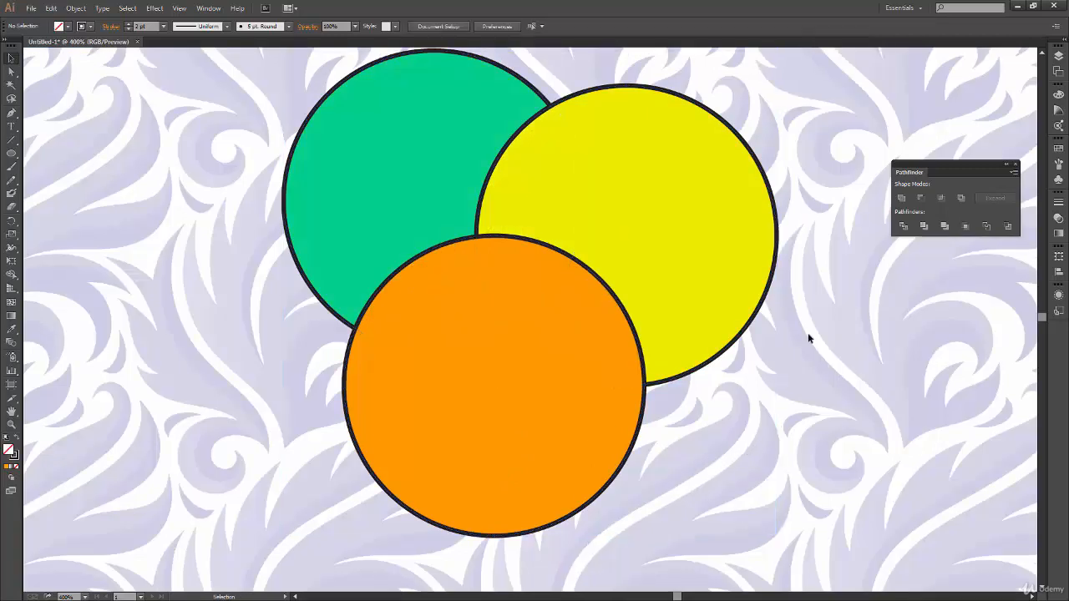
{"action": "left_click_drag", "start_coordinate": [834, 108], "coordinate": [395, 451]}
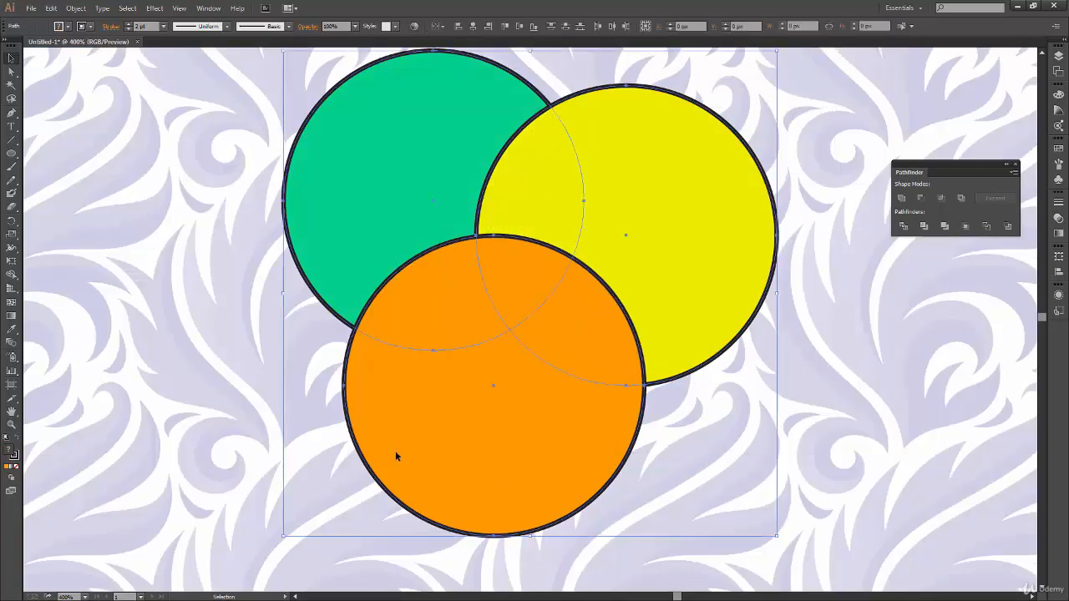
{"action": "left_click", "coordinate": [961, 199], "text": "alt"}
{"action": "left_click", "coordinate": [847, 430]}
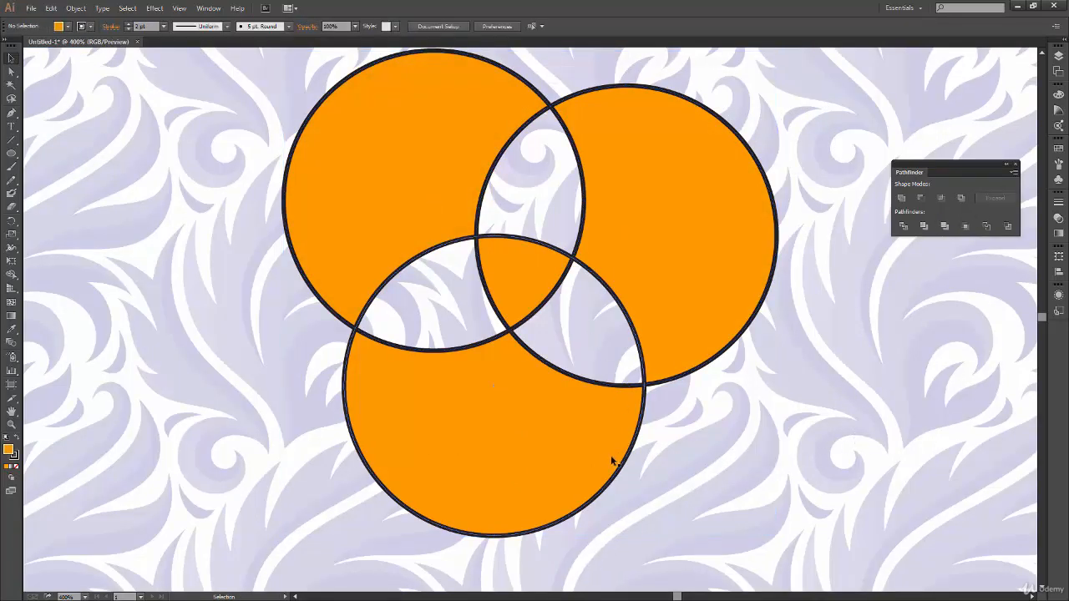
Isolate the compound shape and move its lowest circle down and left, clear of the other two.
{"action": "left_click", "coordinate": [564, 477]}
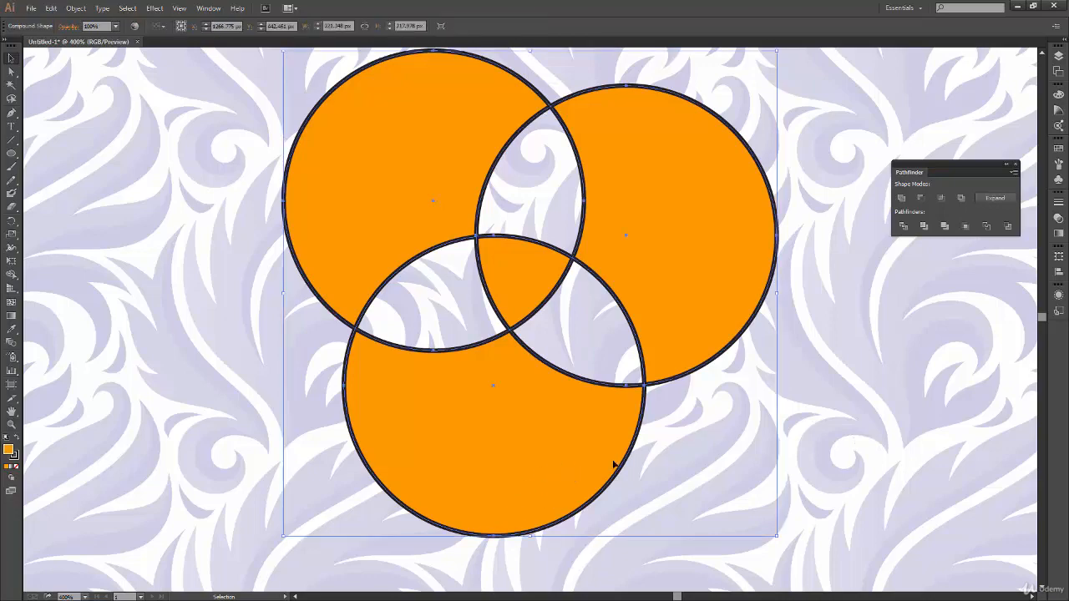
{"action": "double_click", "coordinate": [578, 469]}
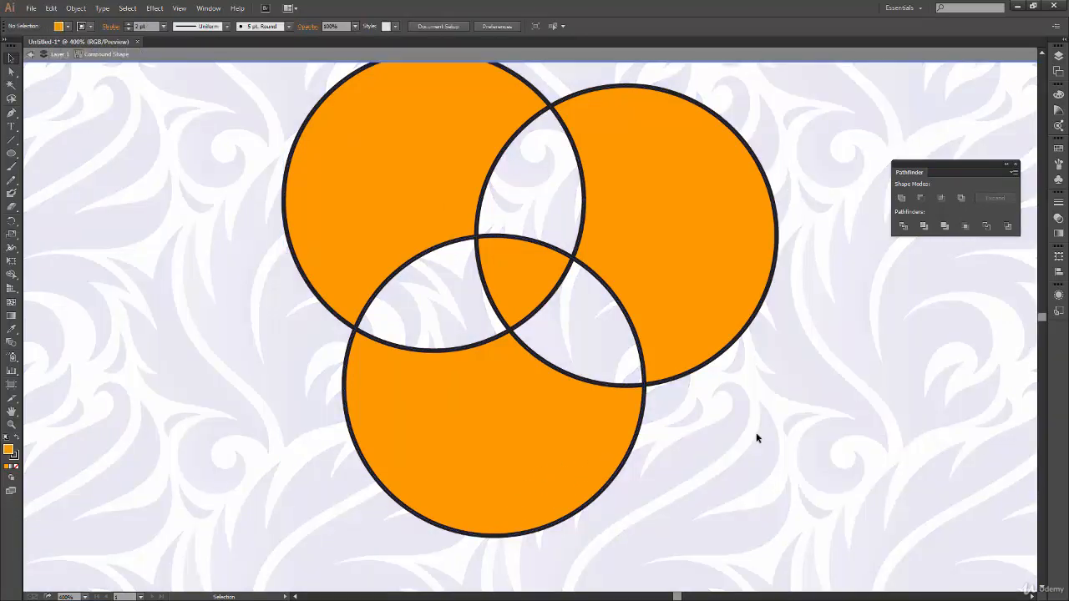
{"action": "left_click_drag", "start_coordinate": [641, 418], "coordinate": [633, 451]}
{"action": "left_click", "coordinate": [551, 489]}
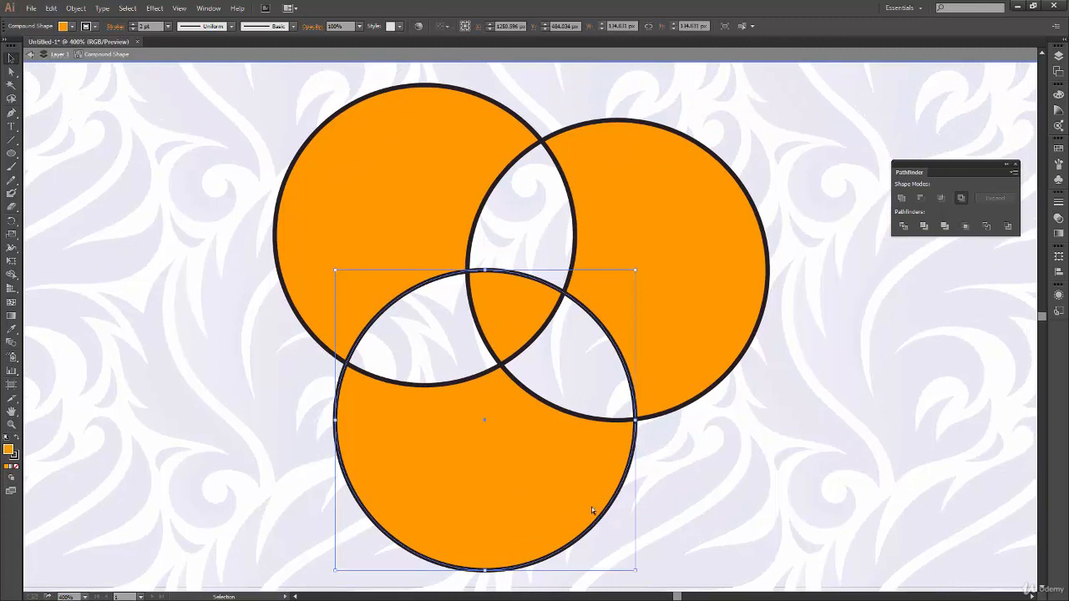
{"action": "key", "text": "ctrl+minus"}
{"action": "left_click_drag", "start_coordinate": [488, 456], "coordinate": [215, 585]}
{"action": "left_click", "coordinate": [675, 469]}
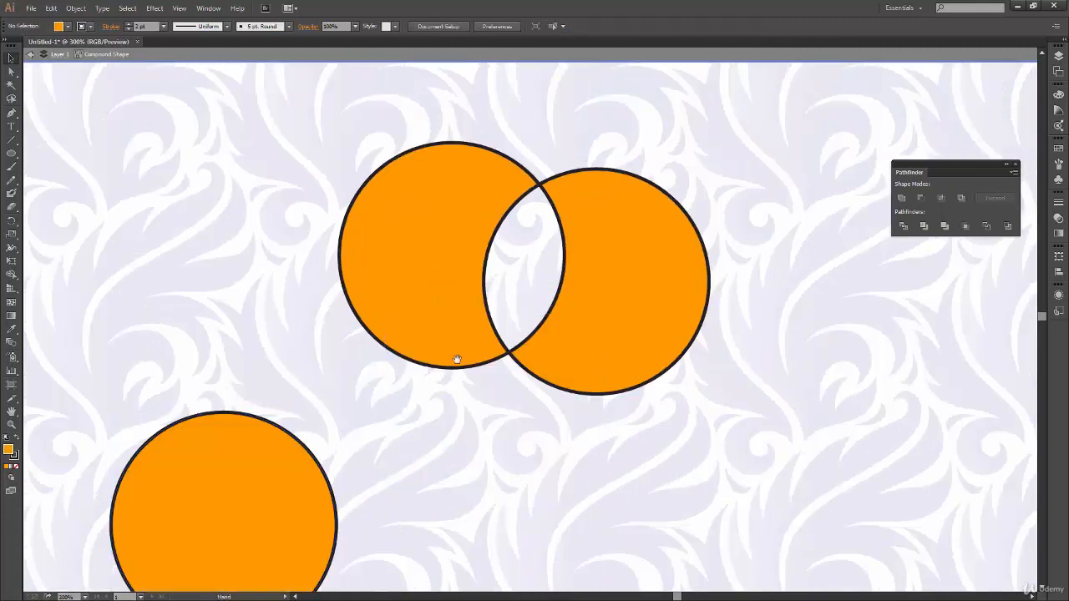
Examine the overlapping green rounded squares above the circles as a two-shape Exclude example.
{"action": "left_click_drag", "start_coordinate": [457, 360], "coordinate": [429, 549]}
{"action": "left_click_drag", "start_coordinate": [556, 370], "coordinate": [501, 488]}
{"action": "left_click_drag", "start_coordinate": [523, 426], "coordinate": [520, 451]}
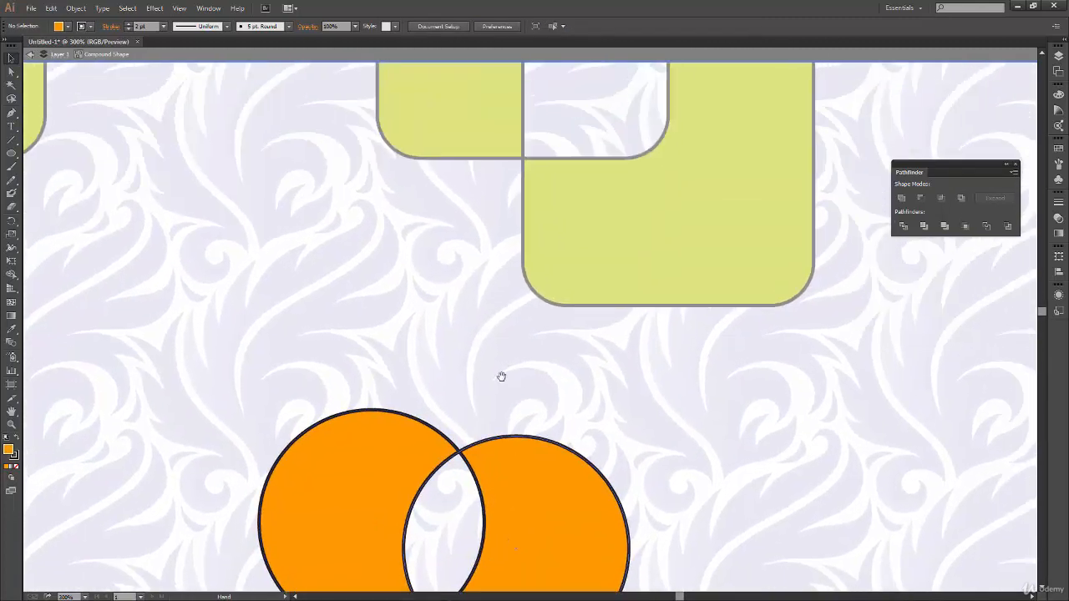
{"action": "left_click_drag", "start_coordinate": [547, 152], "coordinate": [518, 307]}
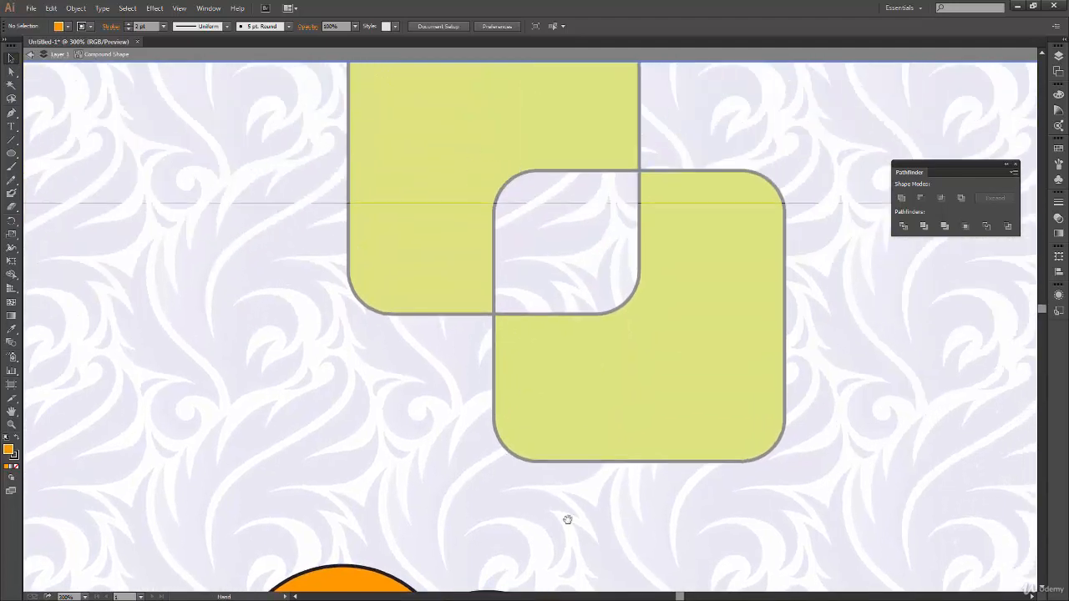
{"action": "left_click_drag", "start_coordinate": [565, 518], "coordinate": [611, 209]}
{"action": "left_click_drag", "start_coordinate": [542, 516], "coordinate": [546, 417]}
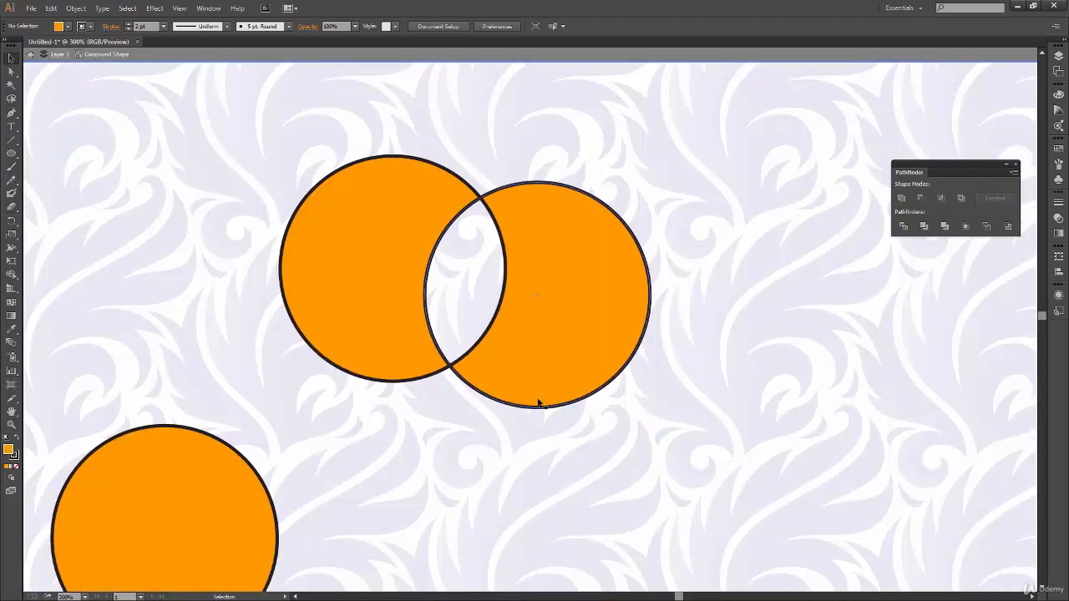
Undo the circle's move, and reposition it to overlap only the right circle and after that only the left one.
{"action": "key", "text": "ctrl+z"}
{"action": "left_click_drag", "start_coordinate": [431, 447], "coordinate": [409, 576]}
{"action": "left_click_drag", "start_coordinate": [433, 537], "coordinate": [775, 428]}
{"action": "left_click_drag", "start_coordinate": [790, 451], "coordinate": [697, 324]}
{"action": "left_click", "coordinate": [847, 395]}
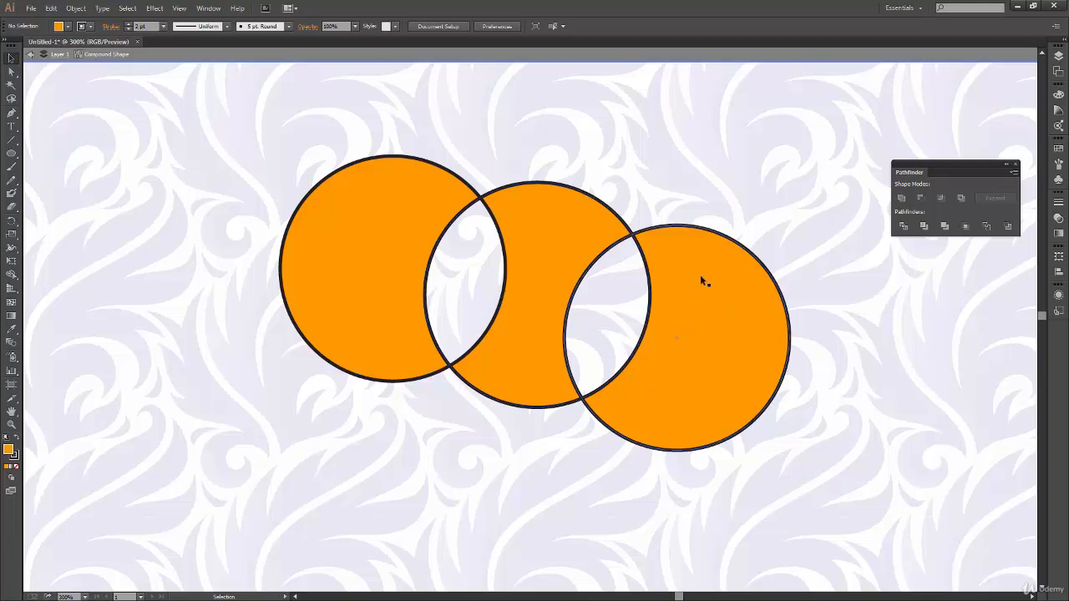
{"action": "left_click_drag", "start_coordinate": [707, 354], "coordinate": [282, 305]}
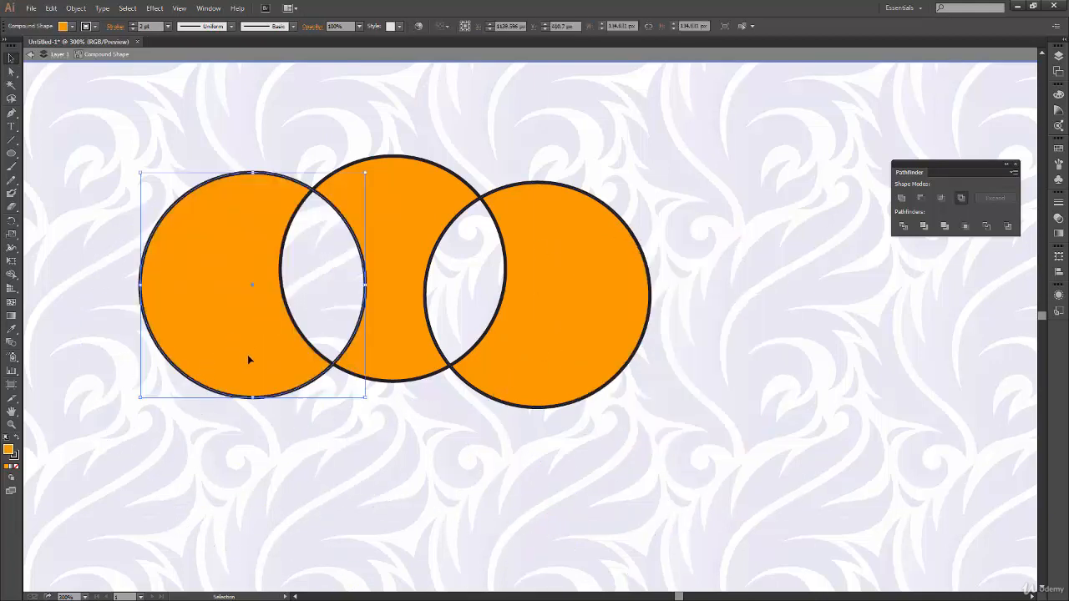
Move the circle below the other two so that its upper edge slightly overlaps both, viewed at 600% zoom.
{"action": "left_click_drag", "start_coordinate": [248, 359], "coordinate": [382, 542]}
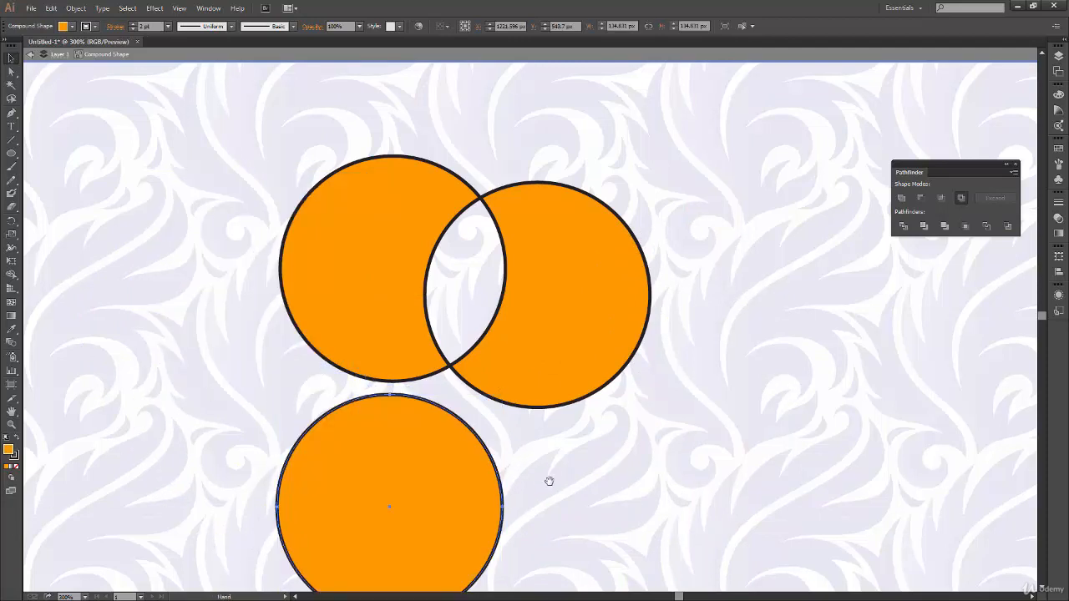
{"action": "left_click_drag", "start_coordinate": [548, 481], "coordinate": [535, 384]}
{"action": "key", "text": "ctrl+plus"}
{"action": "key", "text": "ctrl+plus"}
{"action": "left_click_drag", "start_coordinate": [387, 391], "coordinate": [456, 470]}
{"action": "left_click_drag", "start_coordinate": [371, 505], "coordinate": [454, 457]}
{"action": "left_click", "coordinate": [649, 468]}
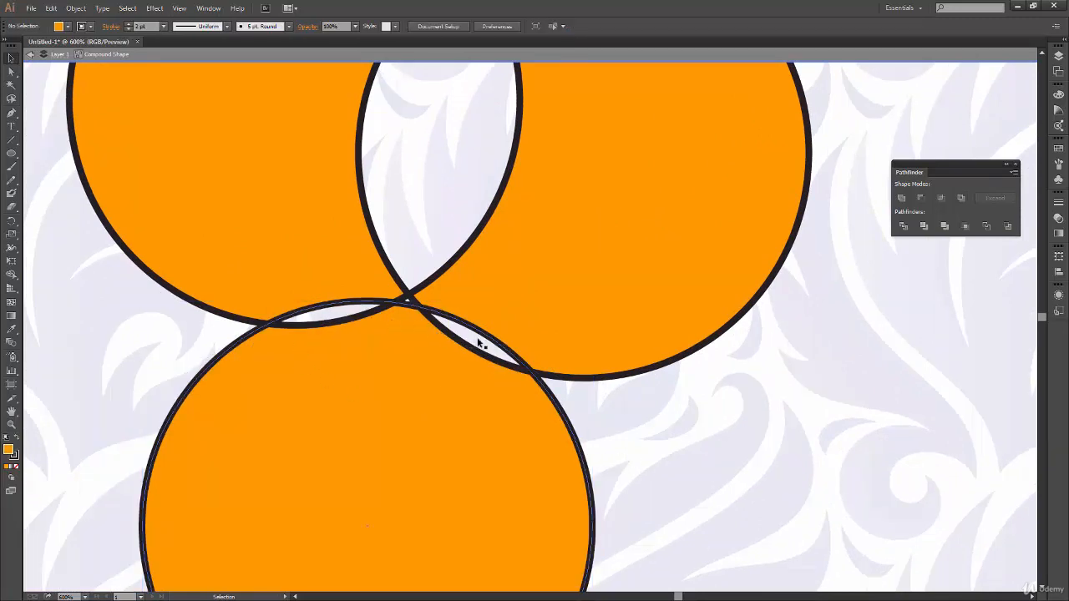
Raise the lower circle further into the other two to enlarge the central area shared by all three.
{"action": "left_click_drag", "start_coordinate": [437, 497], "coordinate": [443, 398]}
{"action": "left_click", "coordinate": [687, 453]}
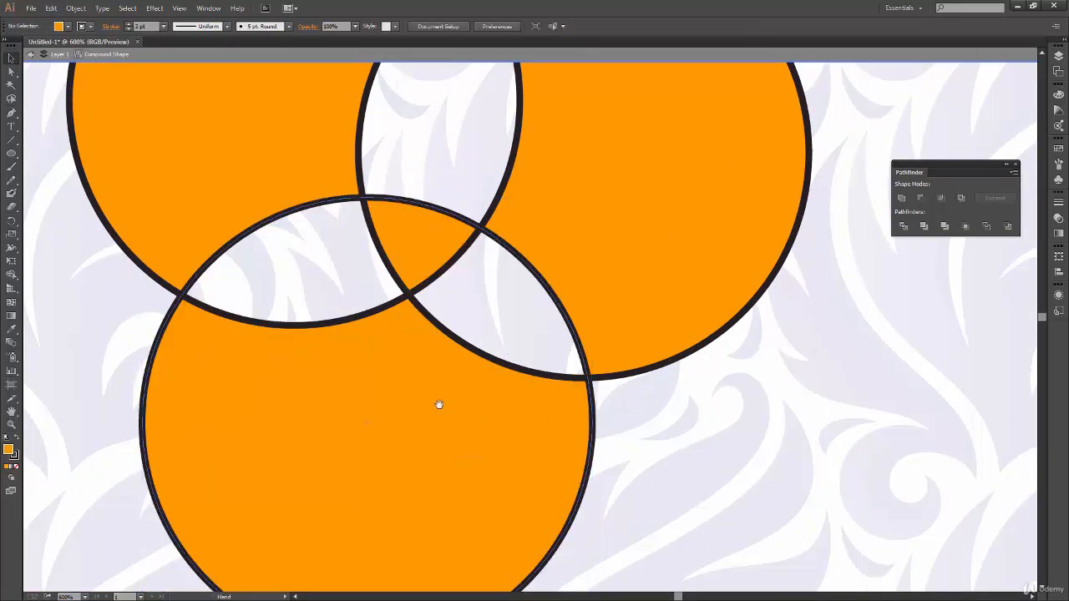
{"action": "scroll", "coordinate": [432, 265], "scroll_direction": "up", "scroll_amount": 1}
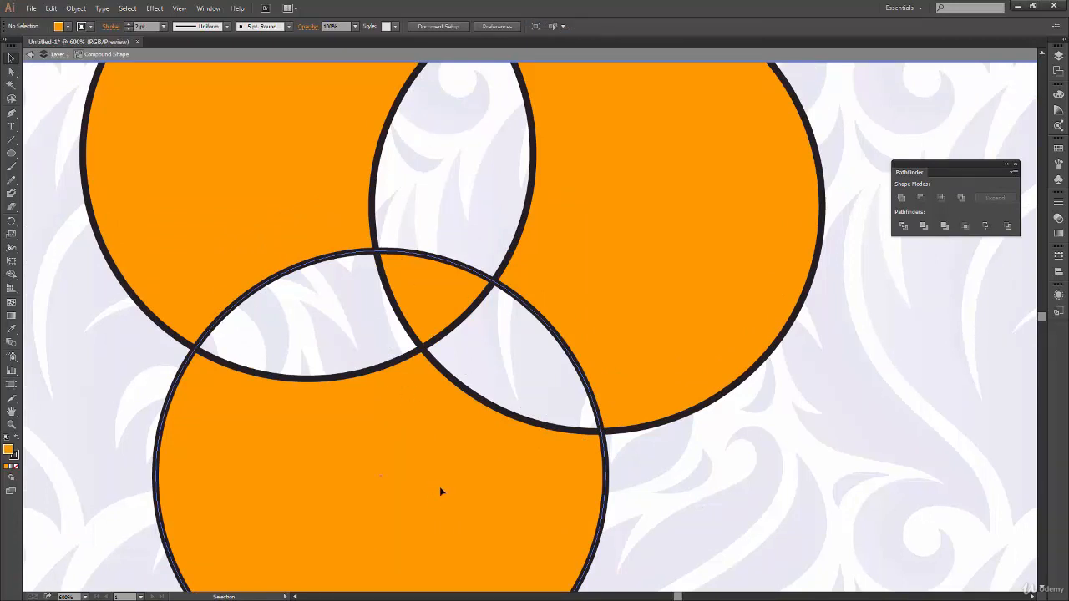
{"action": "left_click_drag", "start_coordinate": [441, 491], "coordinate": [469, 466]}
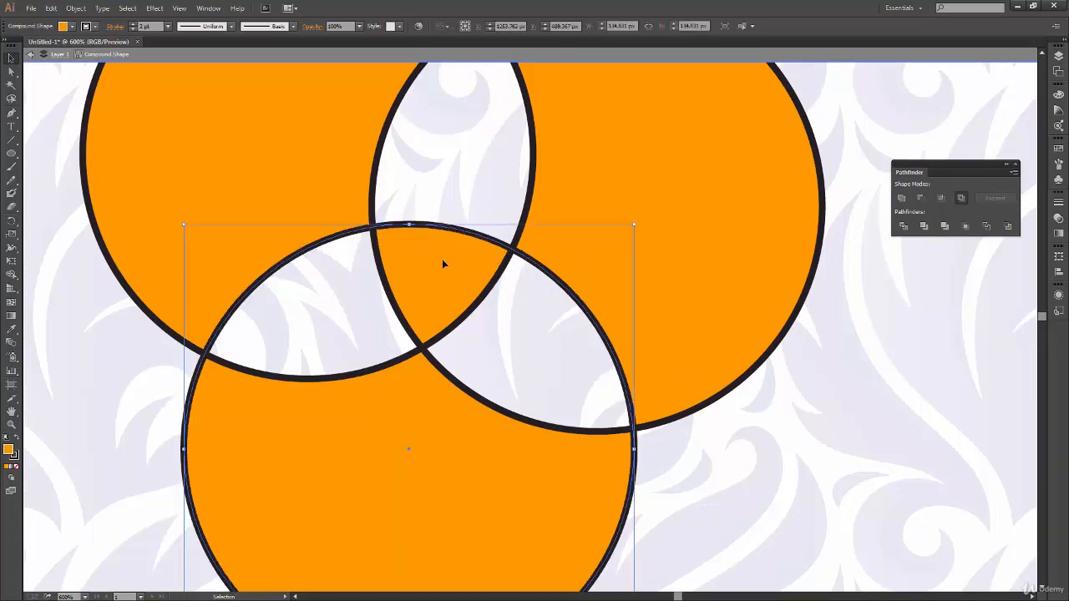
Nudge the lower circle slightly up and left, and select it paired with the left circle and after that with the right one.
{"action": "left_click_drag", "start_coordinate": [378, 500], "coordinate": [358, 496]}
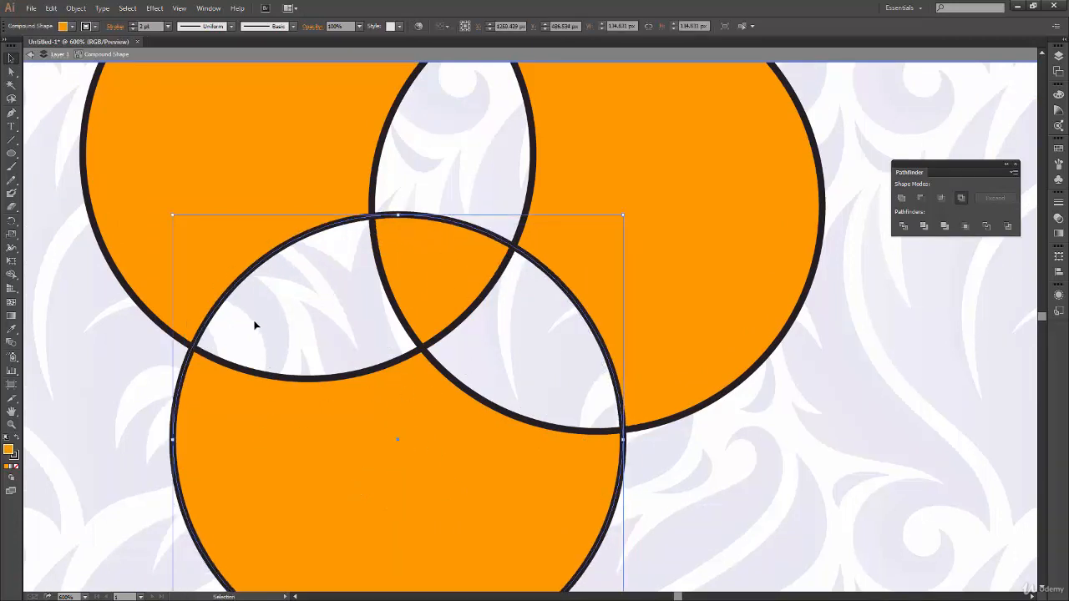
{"action": "scroll", "coordinate": [272, 259], "scroll_direction": "up", "scroll_amount": 2}
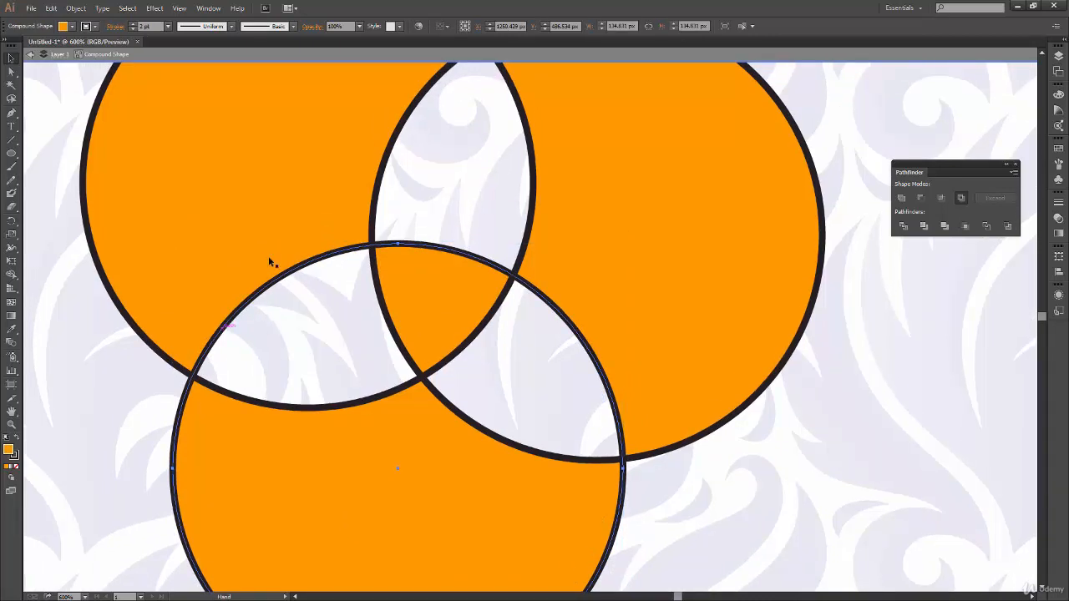
{"action": "left_click", "coordinate": [185, 155], "text": "shift"}
{"action": "left_click_drag", "start_coordinate": [372, 493], "coordinate": [346, 500]}
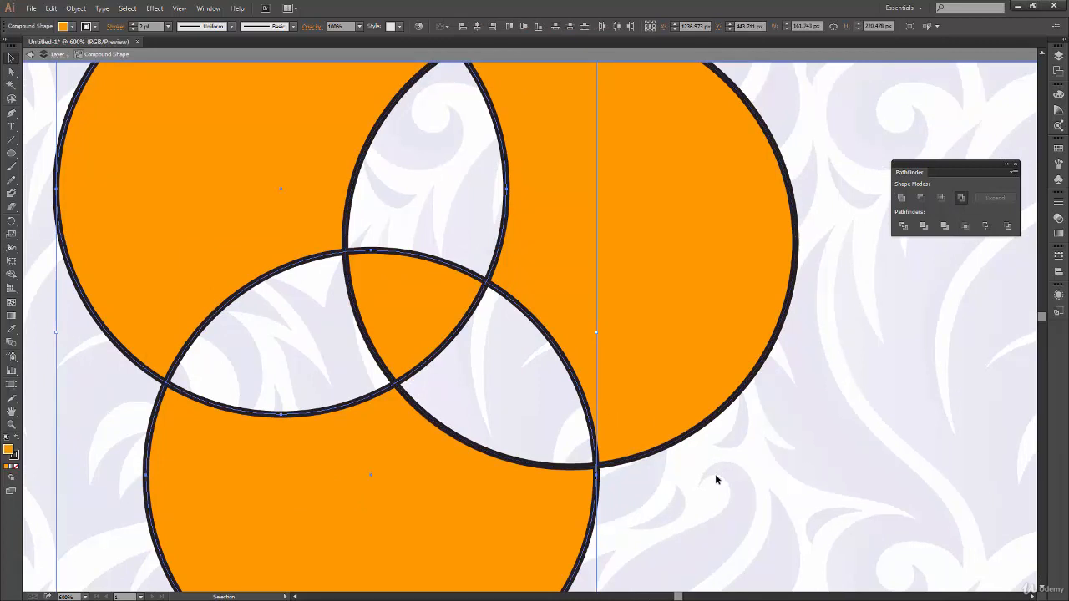
{"action": "left_click", "coordinate": [651, 381]}
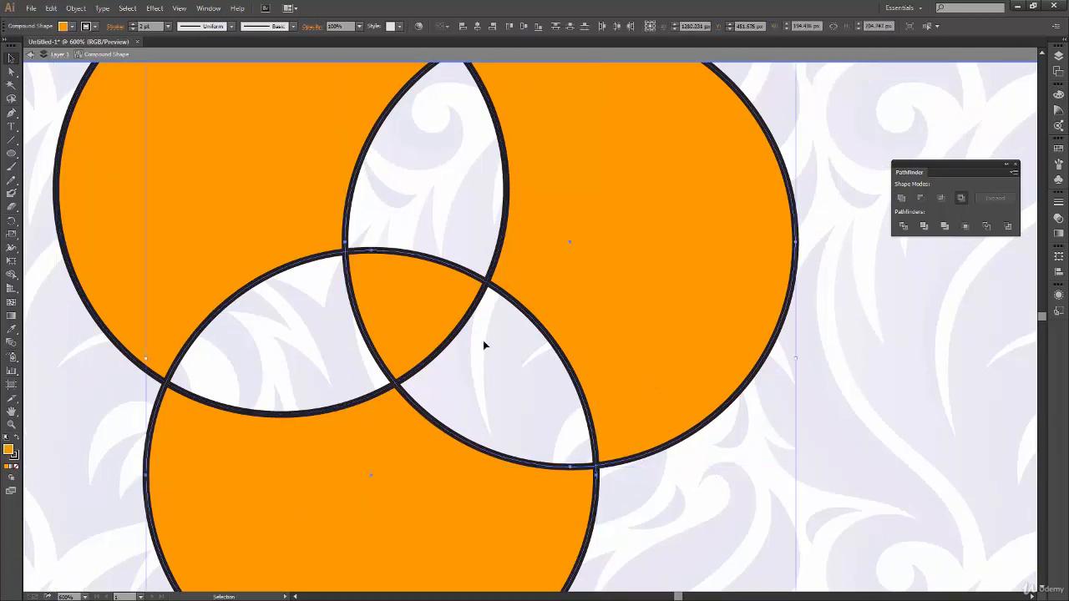
{"action": "left_click", "coordinate": [681, 518]}
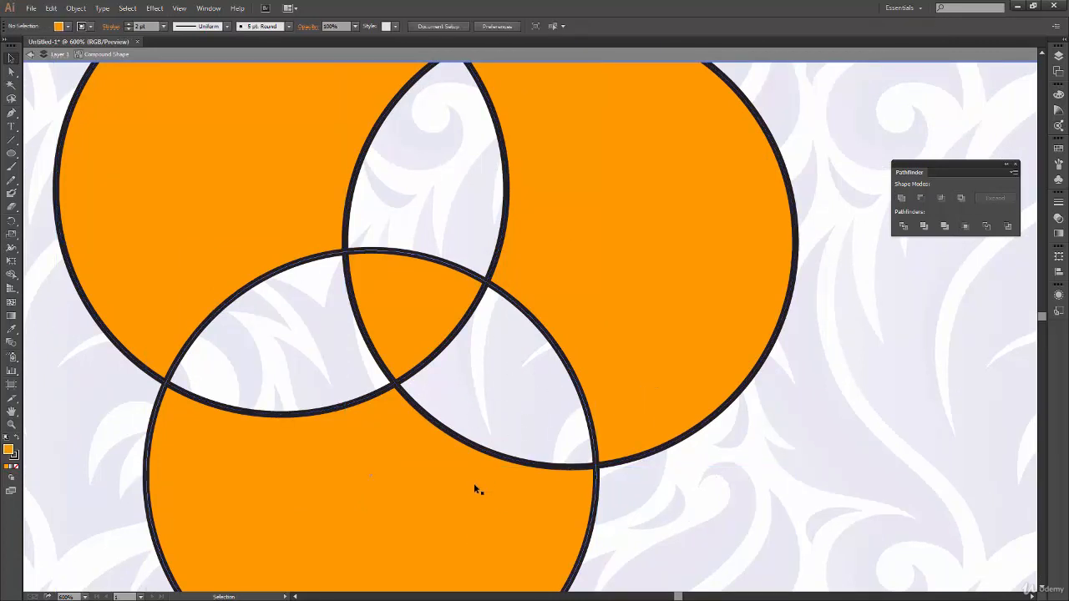
Move the lower circle away so that it overlaps only the right circle's lower right edge, and select the two upper circles.
{"action": "left_click_drag", "start_coordinate": [473, 484], "coordinate": [1013, 542]}
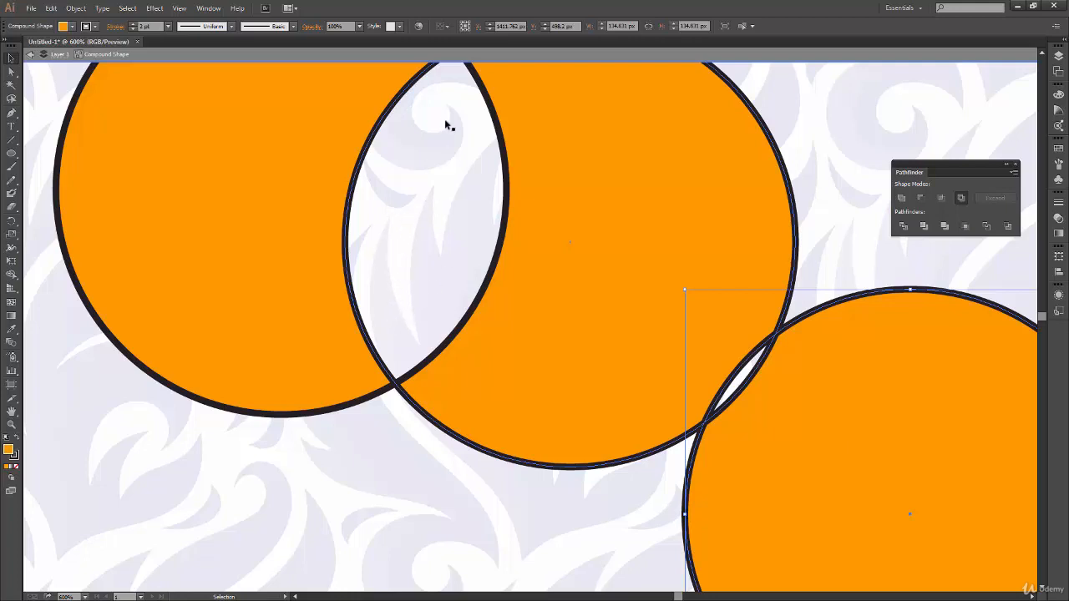
{"action": "scroll", "coordinate": [439, 233], "scroll_direction": "up", "scroll_amount": 2}
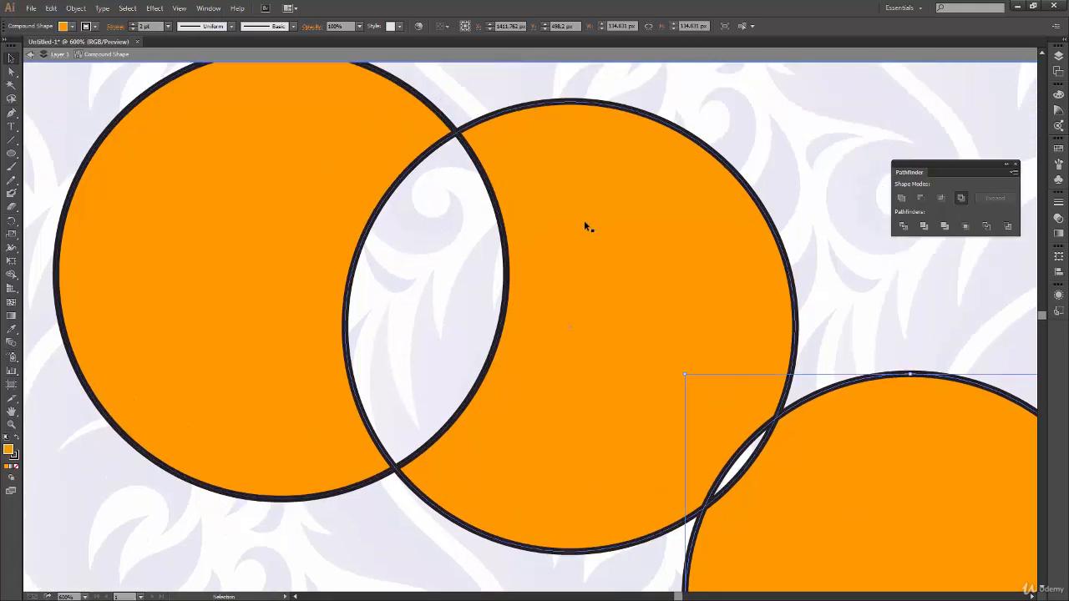
{"action": "left_click_drag", "start_coordinate": [429, 80], "coordinate": [489, 158]}
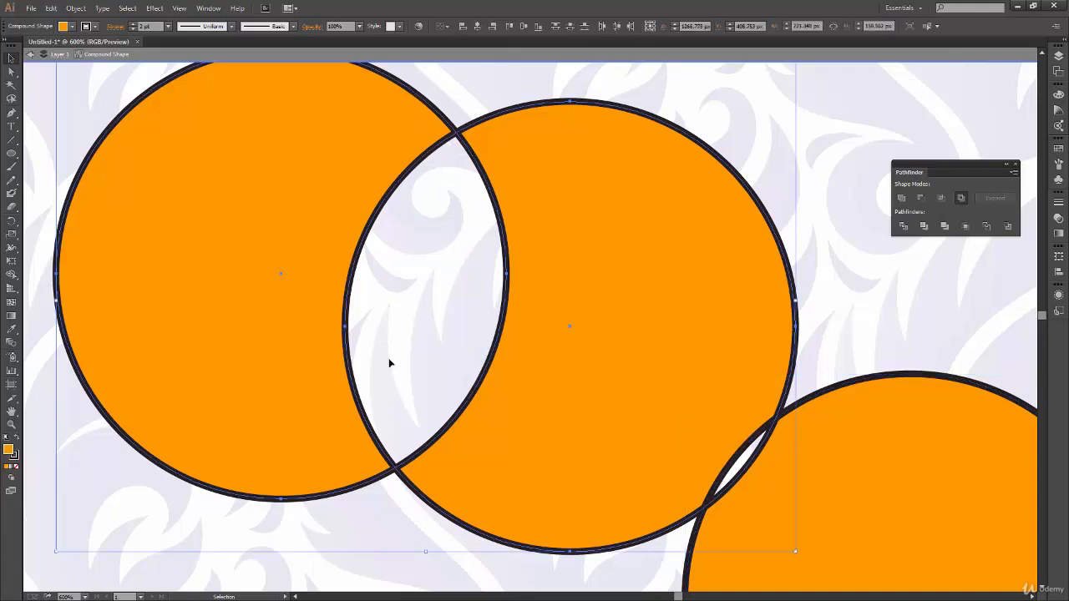
Move the third circle clear of the other two, placing it in the empty area below them.
{"action": "key", "text": "space"}
{"action": "left_click_drag", "start_coordinate": [588, 523], "coordinate": [560, 356]}
{"action": "left_click_drag", "start_coordinate": [857, 411], "coordinate": [923, 461]}
{"action": "key", "text": "space"}
{"action": "left_click_drag", "start_coordinate": [807, 491], "coordinate": [627, 371]}
{"action": "left_click_drag", "start_coordinate": [772, 337], "coordinate": [635, 514]}
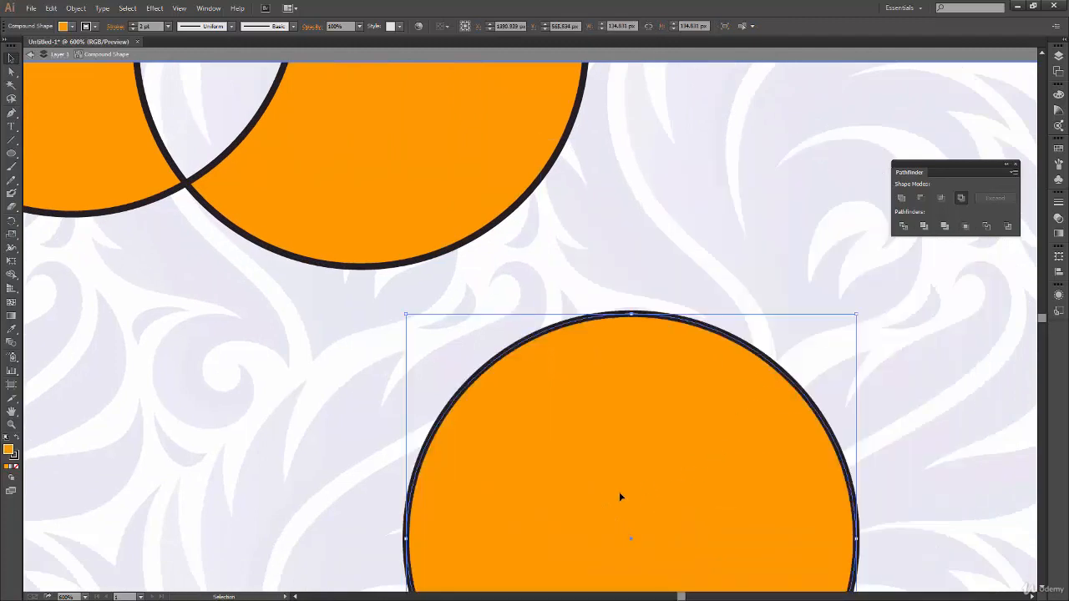
{"action": "left_click_drag", "start_coordinate": [654, 465], "coordinate": [329, 490]}
{"action": "key", "text": "space"}
{"action": "left_click_drag", "start_coordinate": [468, 446], "coordinate": [668, 443]}
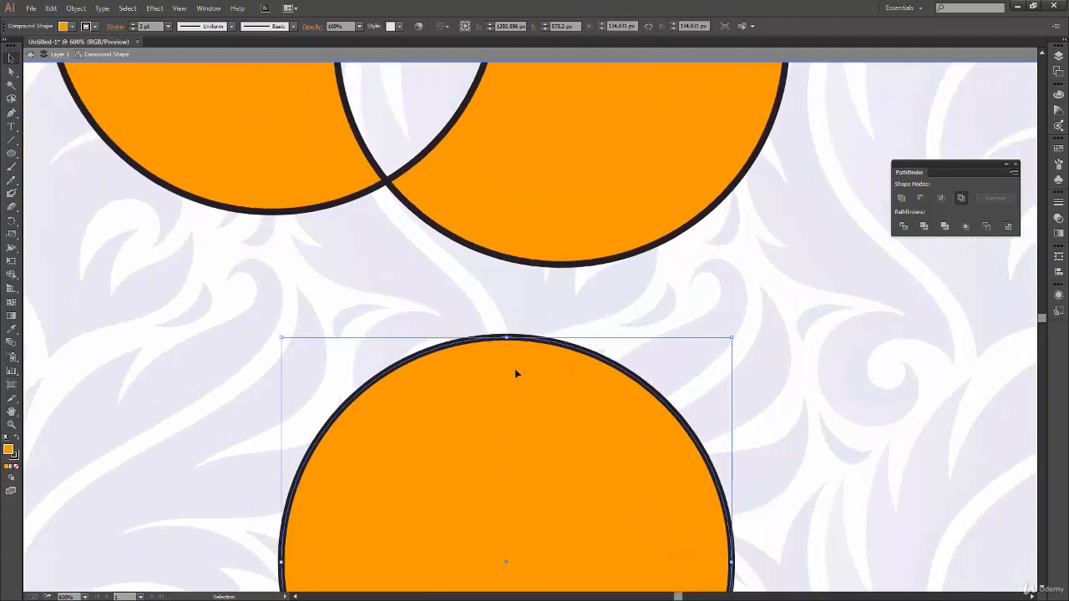
Raise the third circle back deep into both upper circles so that all three share a central area.
{"action": "left_click_drag", "start_coordinate": [544, 481], "coordinate": [379, 217]}
{"action": "key", "text": "space"}
{"action": "left_click_drag", "start_coordinate": [363, 363], "coordinate": [323, 563]}
{"action": "left_click_drag", "start_coordinate": [305, 520], "coordinate": [331, 442]}
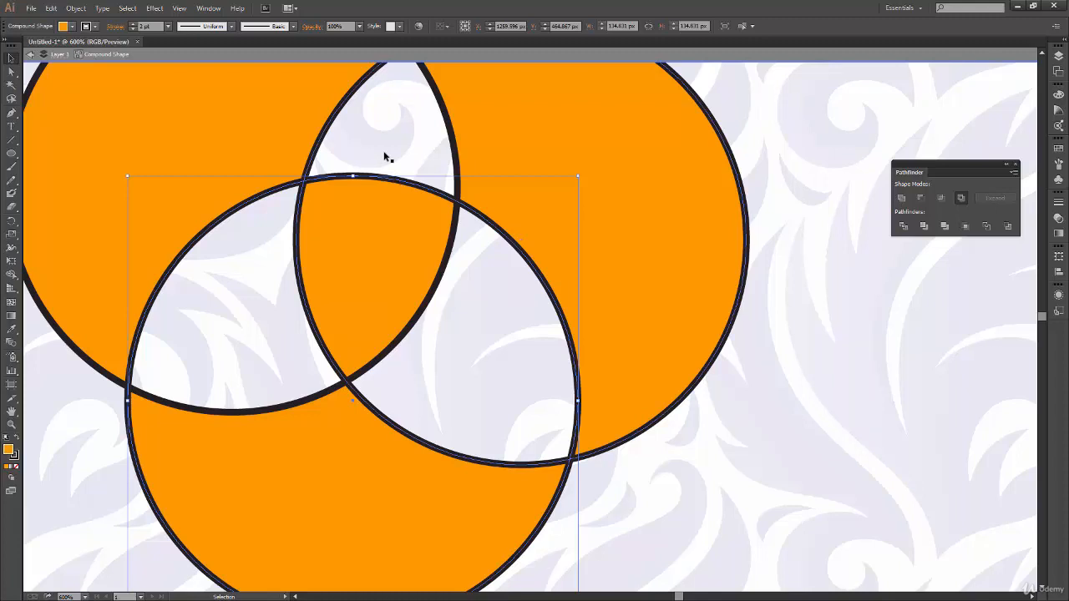
{"action": "left_click", "coordinate": [174, 329]}
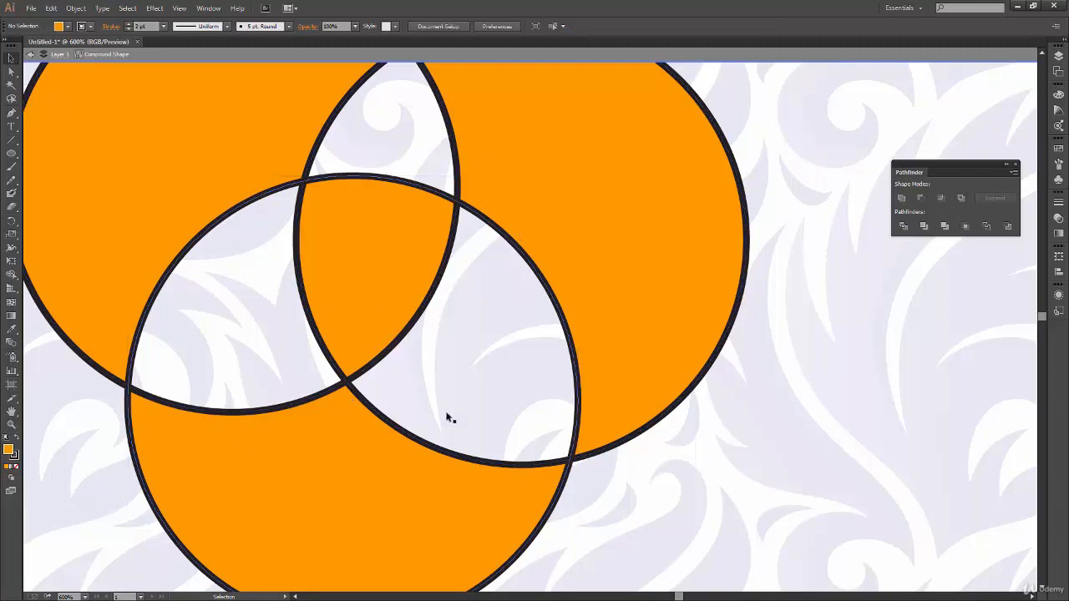
Lower the third circle slightly to shrink the central area shared by all three, and deselect it.
{"action": "left_click_drag", "start_coordinate": [344, 470], "coordinate": [335, 531]}
{"action": "left_click_drag", "start_coordinate": [329, 525], "coordinate": [322, 511]}
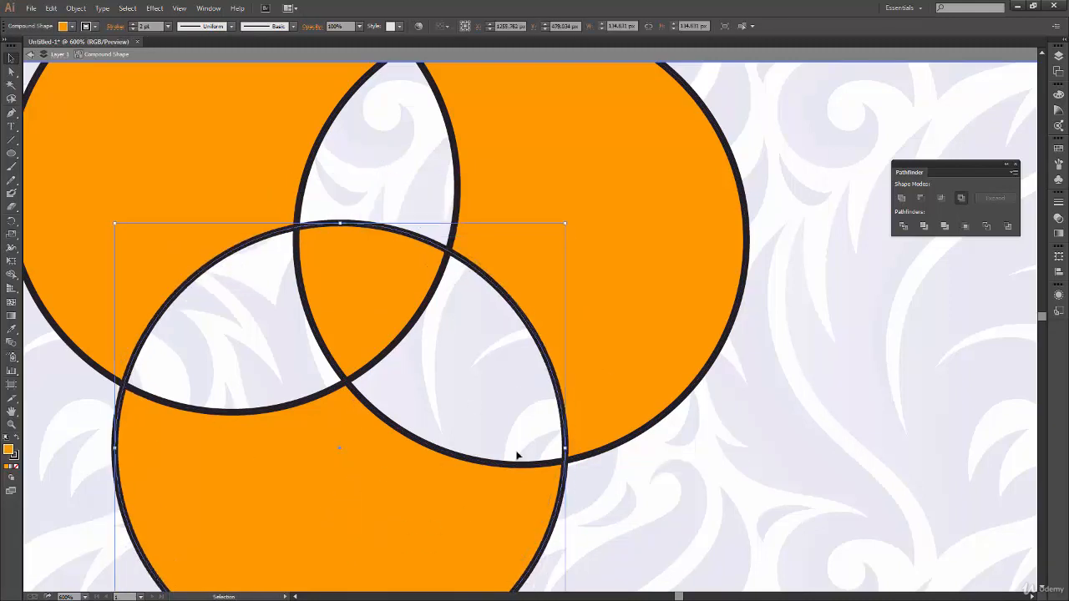
{"action": "left_click", "coordinate": [612, 475]}
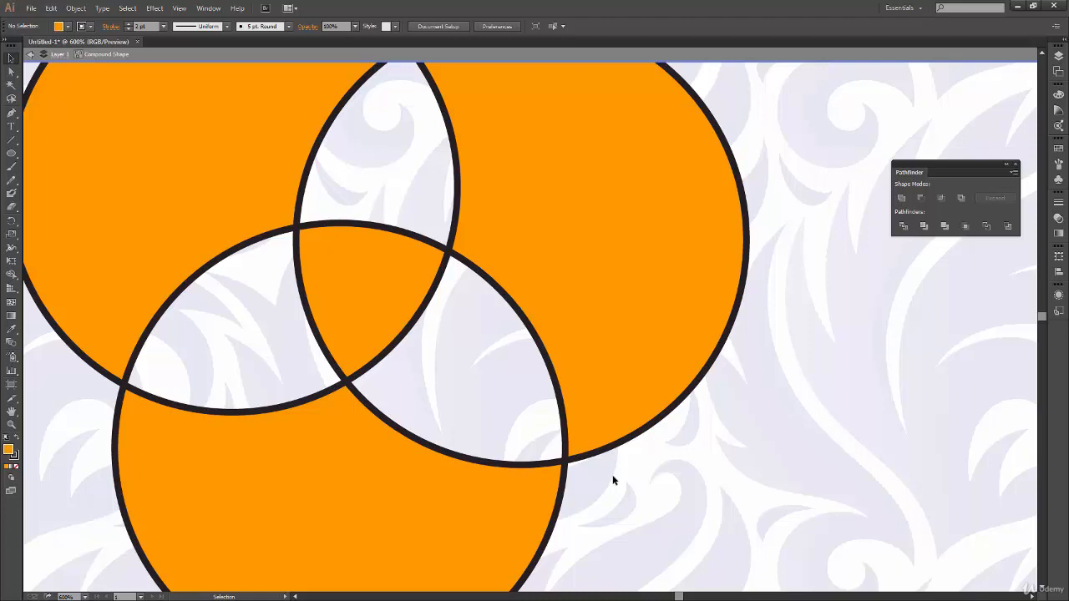
{"action": "key", "text": "space"}
{"action": "left_click_drag", "start_coordinate": [448, 411], "coordinate": [543, 396]}
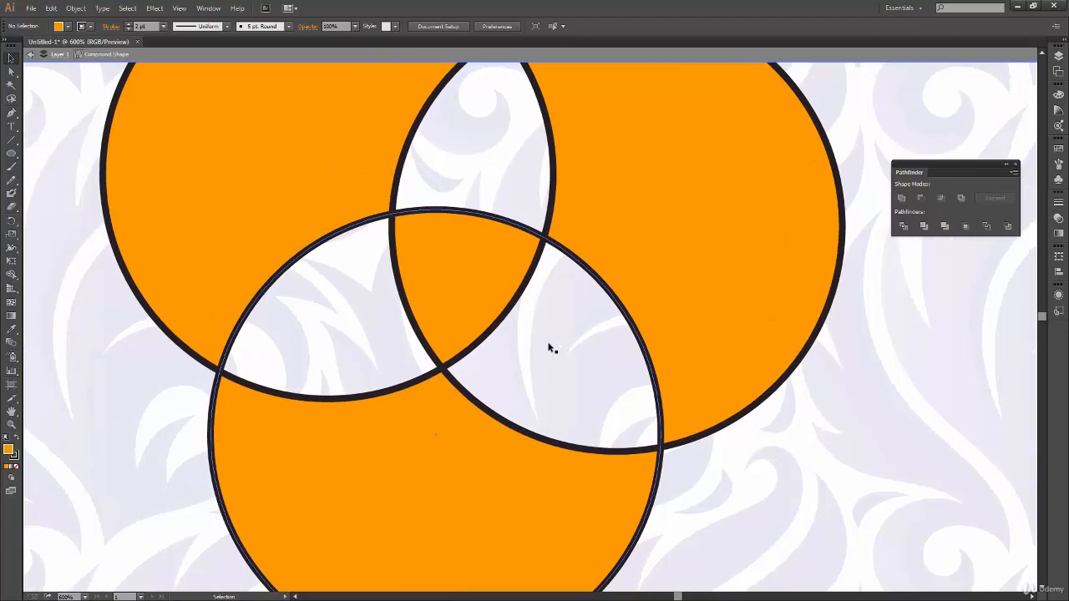
{"action": "key", "text": "space"}
{"action": "left_click_drag", "start_coordinate": [431, 466], "coordinate": [464, 482]}
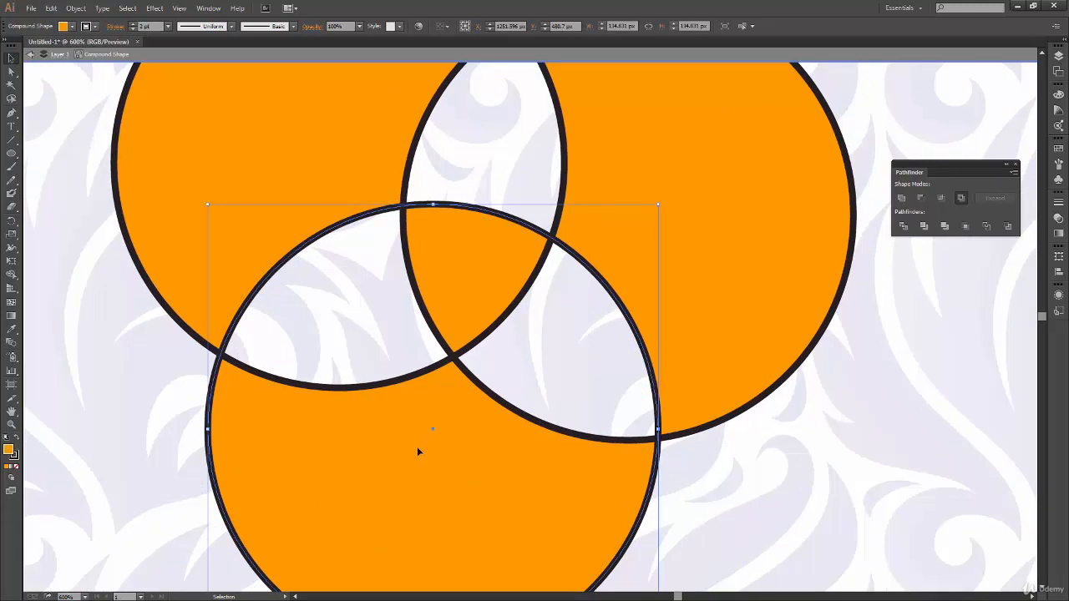
{"action": "left_click", "coordinate": [725, 468]}
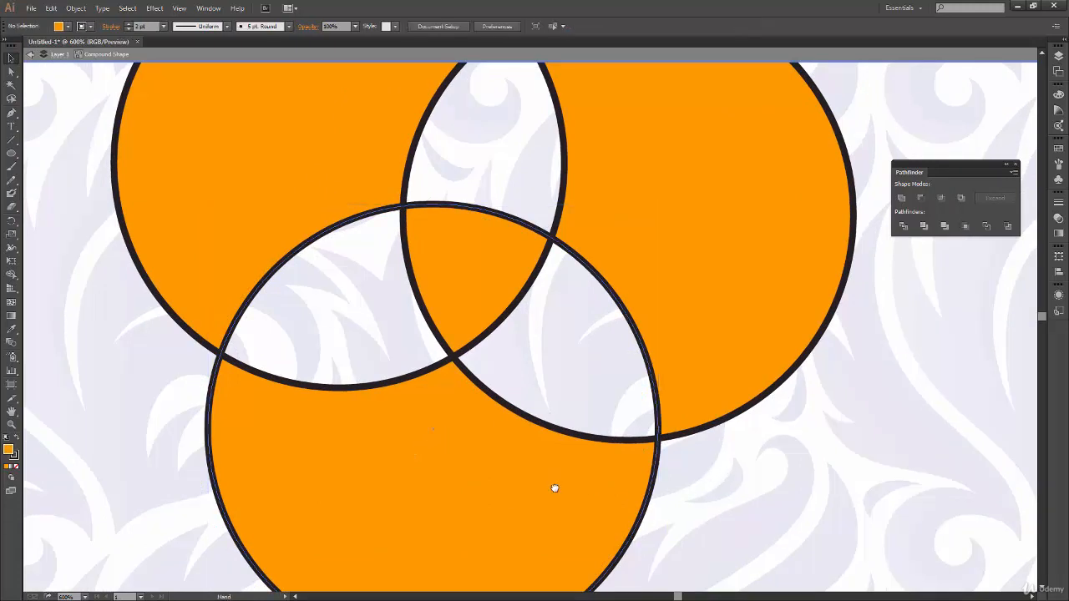
Replace the large lower circle with a small circle inside the overlap of the two upper circles.
{"action": "scroll", "coordinate": [465, 273], "scroll_direction": "up", "scroll_amount": 1}
{"action": "key", "text": "space"}
{"action": "mouse_move", "coordinate": [425, 464]}
{"action": "left_mouse_down"}
{"action": "mouse_move", "coordinate": [382, 446]}
{"action": "mouse_move", "coordinate": [384, 480]}
{"action": "mouse_move", "coordinate": [409, 323]}
{"action": "mouse_move", "coordinate": [394, 339]}
{"action": "mouse_move", "coordinate": [408, 332]}
{"action": "left_mouse_up"}
{"action": "left_click", "coordinate": [451, 453]}
{"action": "key", "text": "l"}
{"action": "left_click_drag", "start_coordinate": [383, 366], "coordinate": [412, 171]}
{"action": "left_click", "coordinate": [418, 363]}
{"action": "scroll", "coordinate": [410, 274], "scroll_direction": "up", "scroll_amount": 3}
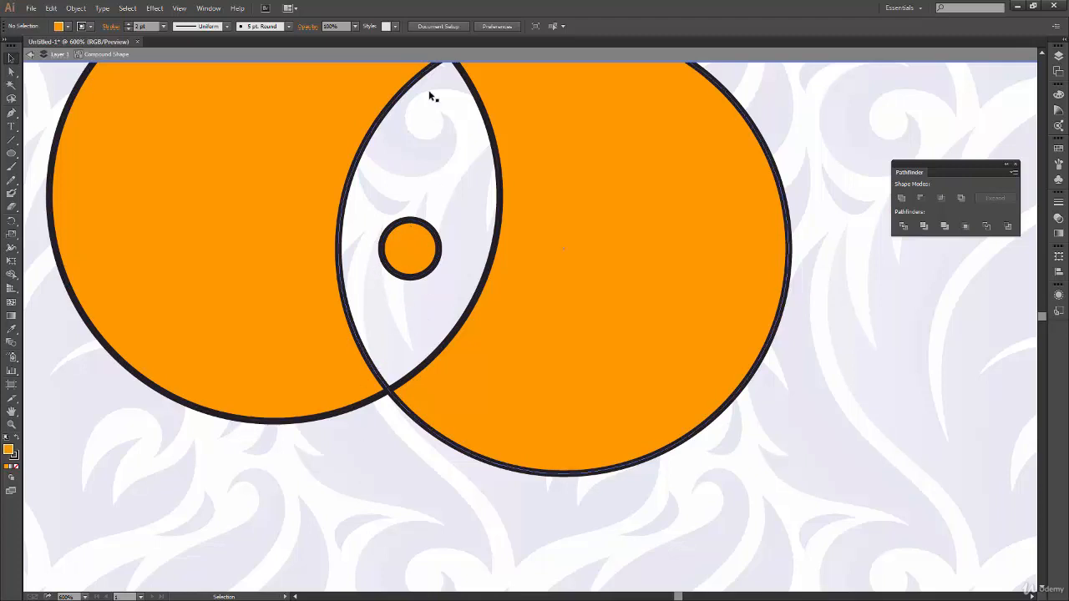
Move the small circle over the right circle's lower edge, and finally onto the lower crossing point of both large circles.
{"action": "scroll", "coordinate": [400, 251], "scroll_direction": "down", "scroll_amount": 3}
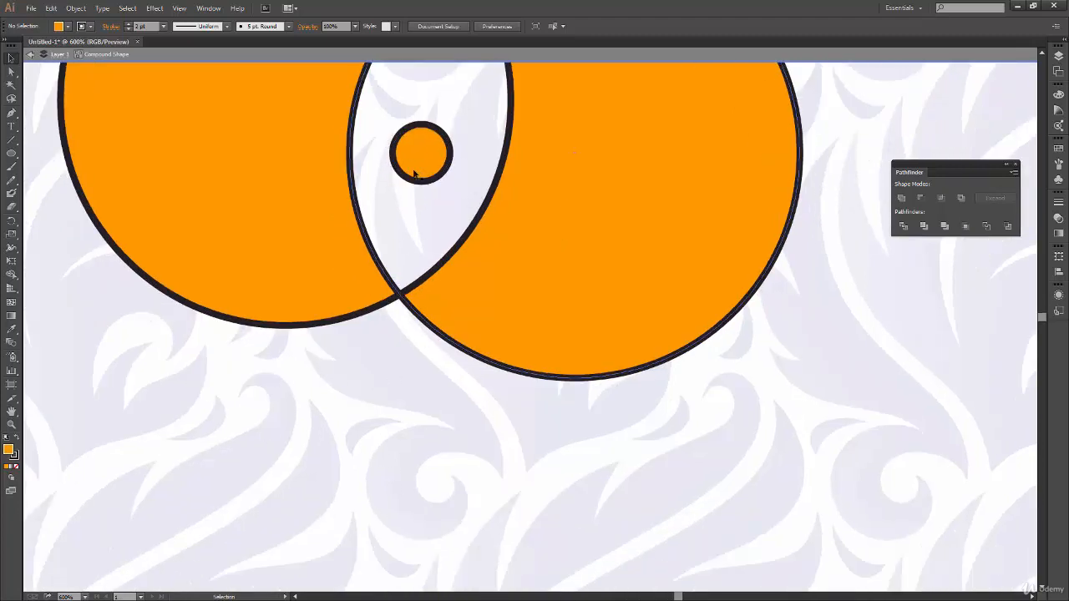
{"action": "left_click_drag", "start_coordinate": [410, 172], "coordinate": [464, 351]}
{"action": "left_click", "coordinate": [462, 476]}
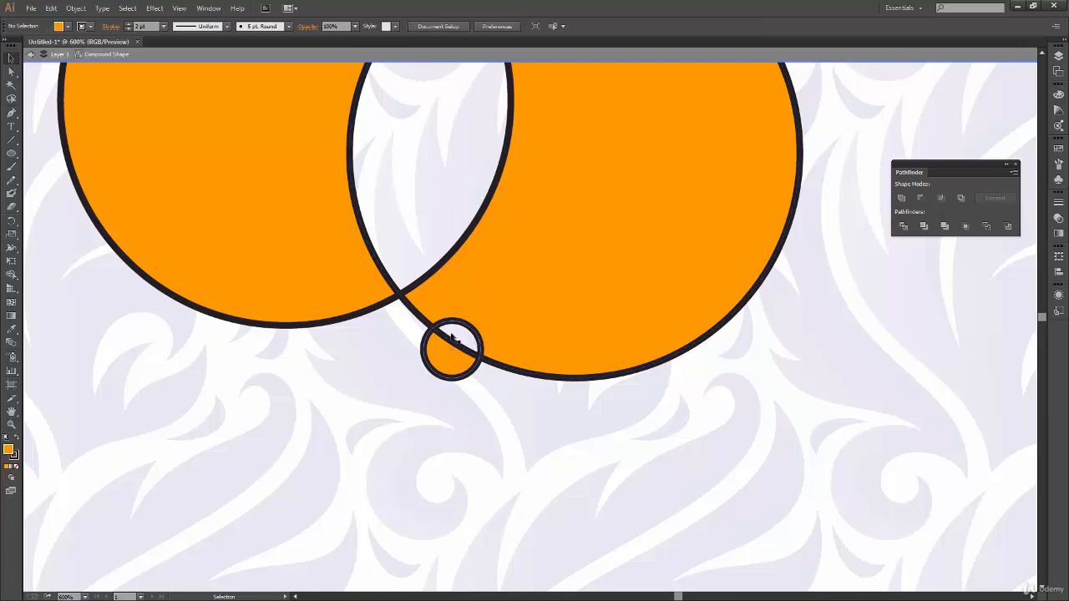
{"action": "left_click_drag", "start_coordinate": [456, 339], "coordinate": [401, 310]}
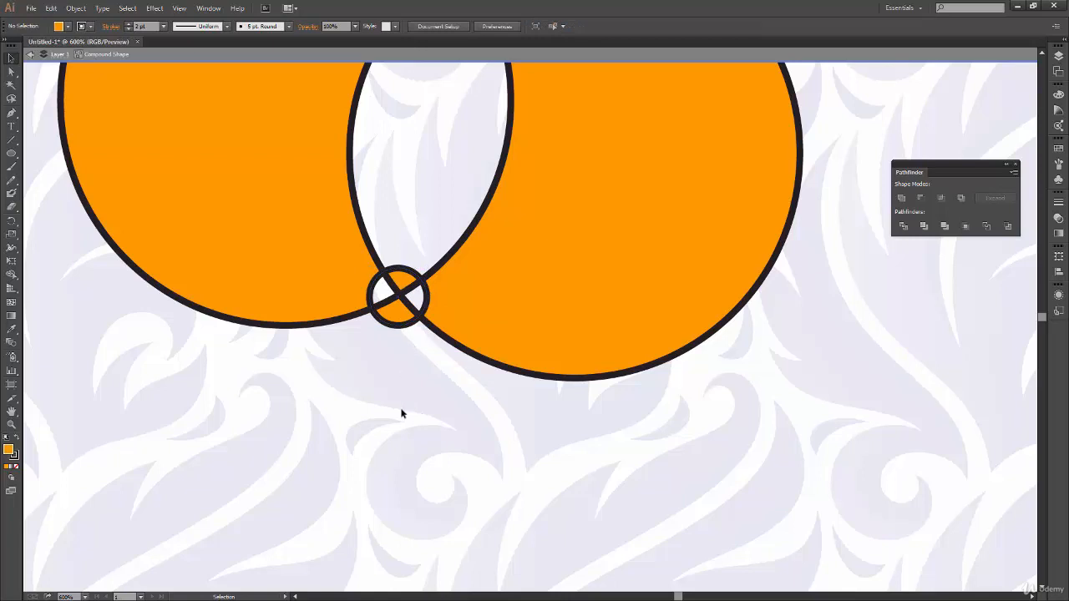
{"action": "key", "text": "space"}
{"action": "left_click_drag", "start_coordinate": [411, 400], "coordinate": [418, 422]}
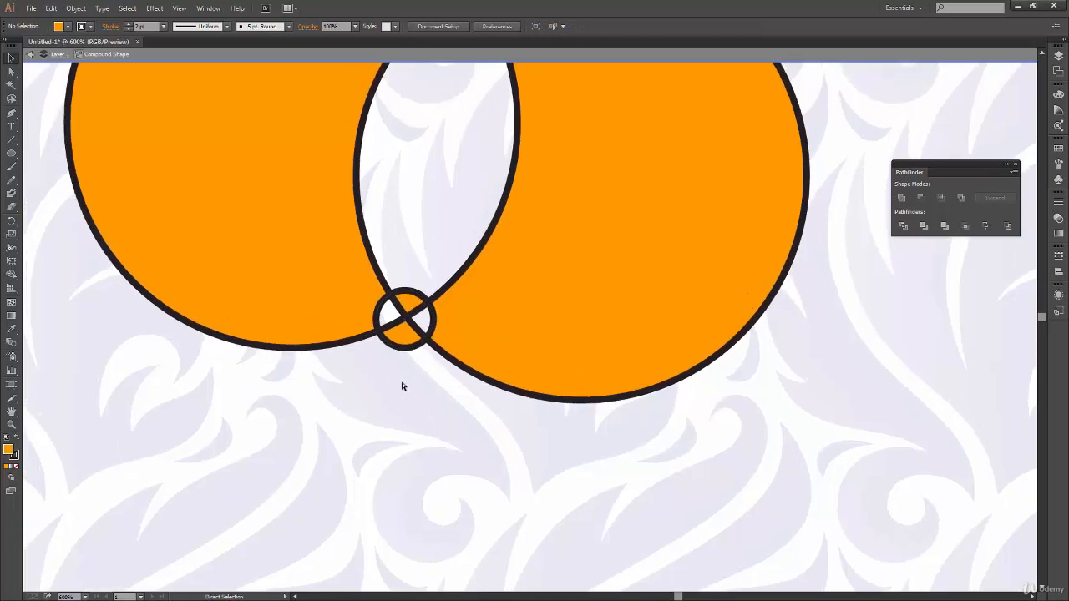
Leave the compound shape's isolation mode and fit the whole artboard in view.
{"action": "key", "text": "ctrl+0"}
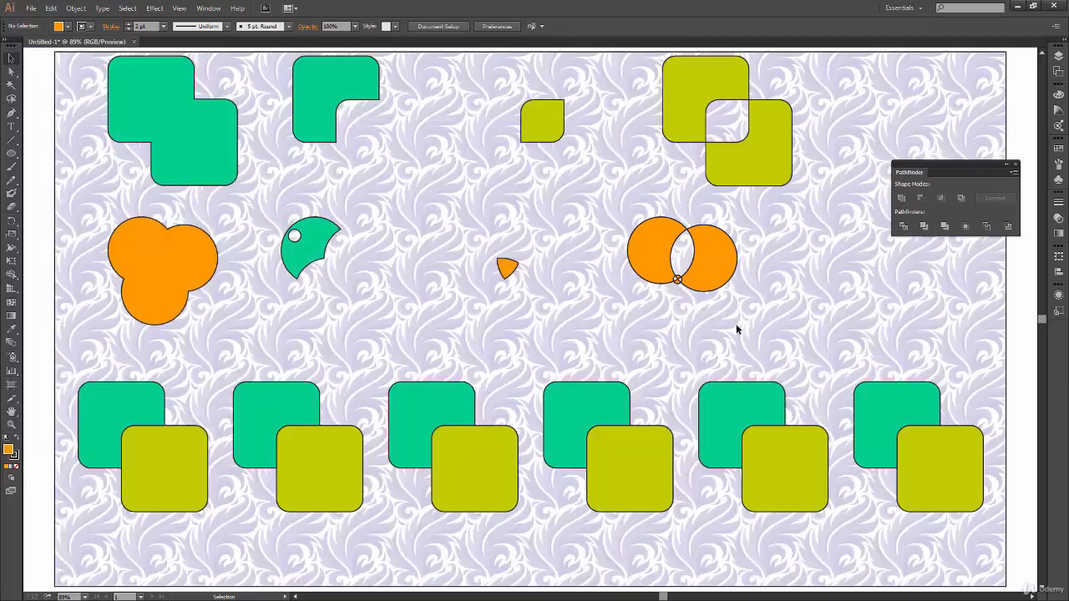
{"action": "double_click", "coordinate": [735, 327]}
{"action": "left_click_drag", "start_coordinate": [486, 441], "coordinate": [595, 413]}
{"action": "key", "text": "ctrl+plus"}
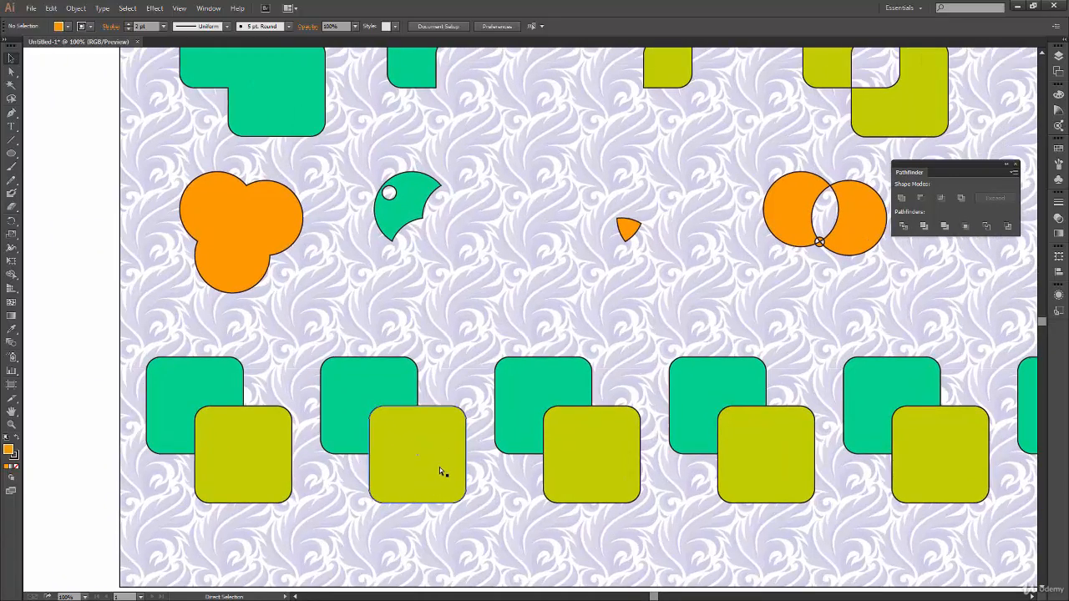
{"action": "key", "text": "ctrl+0"}
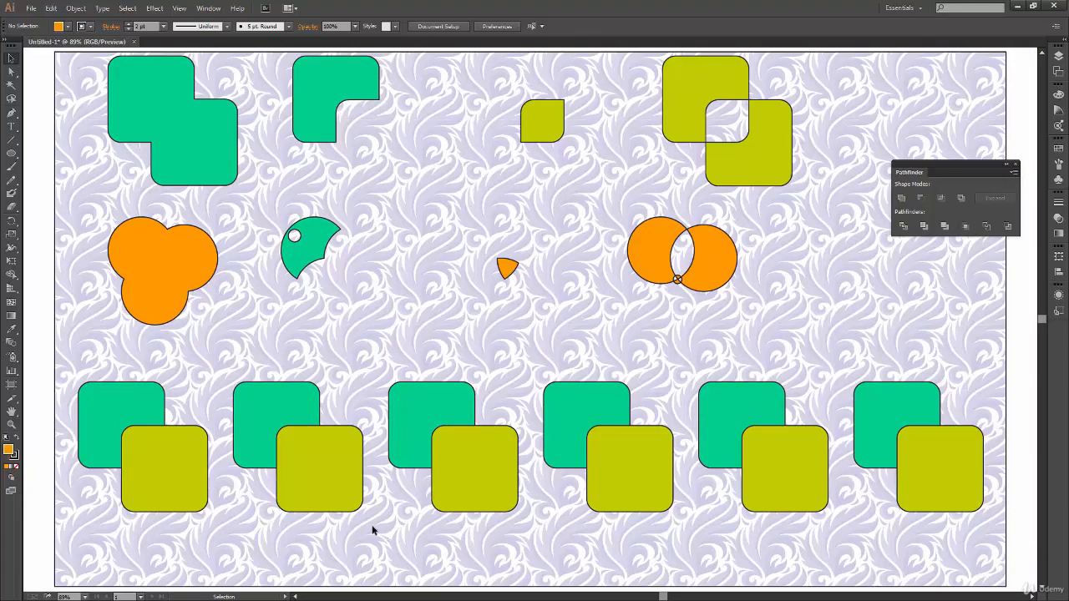
Apply the Divide pathfinder to the first pair of overlapping rounded squares in the bottom row, and deselect them.
{"action": "left_click_drag", "start_coordinate": [62, 361], "coordinate": [169, 489]}
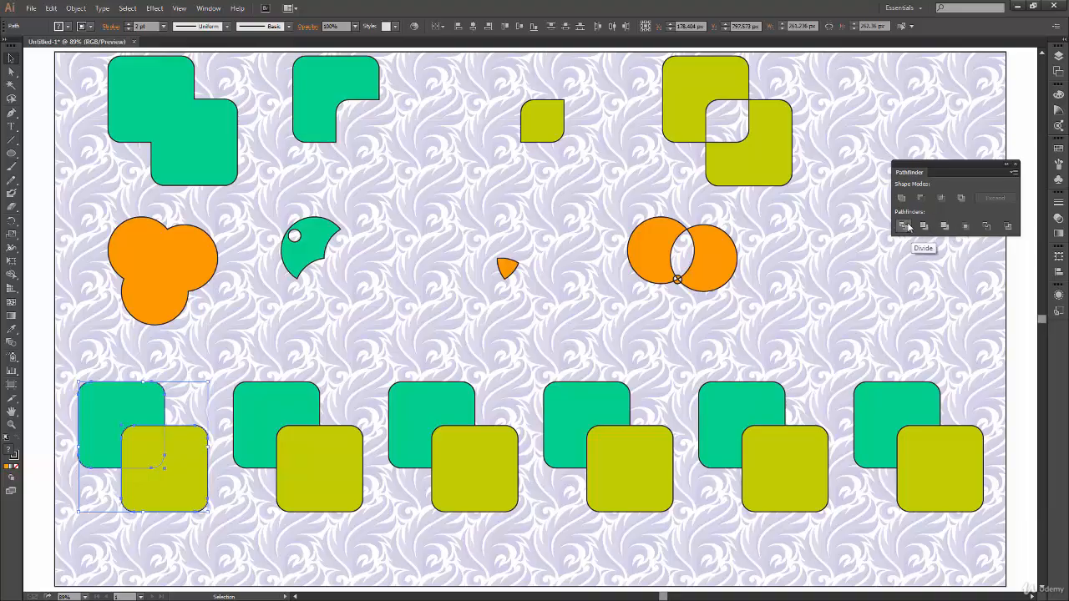
{"action": "left_click", "coordinate": [908, 226]}
{"action": "left_click", "coordinate": [220, 424]}
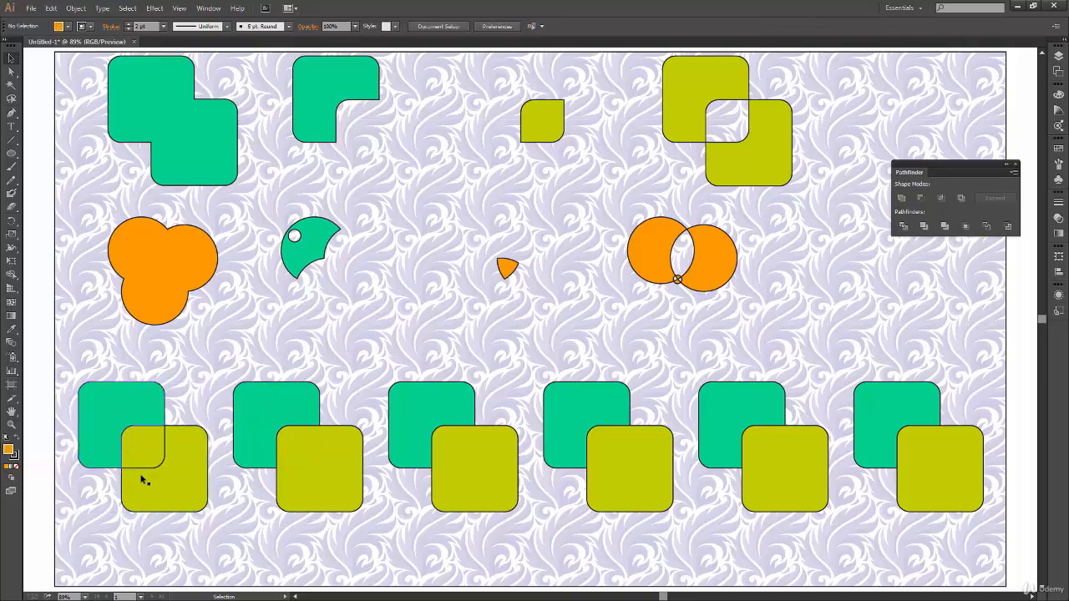
Isolate the divided group and move its green, overlap and yellow-green pieces apart.
{"action": "left_click_drag", "start_coordinate": [172, 519], "coordinate": [454, 406]}
{"action": "key", "text": "ctrl+equal"}
{"action": "key", "text": "ctrl+equal"}
{"action": "key", "text": "ctrl+equal"}
{"action": "left_click_drag", "start_coordinate": [282, 487], "coordinate": [417, 460]}
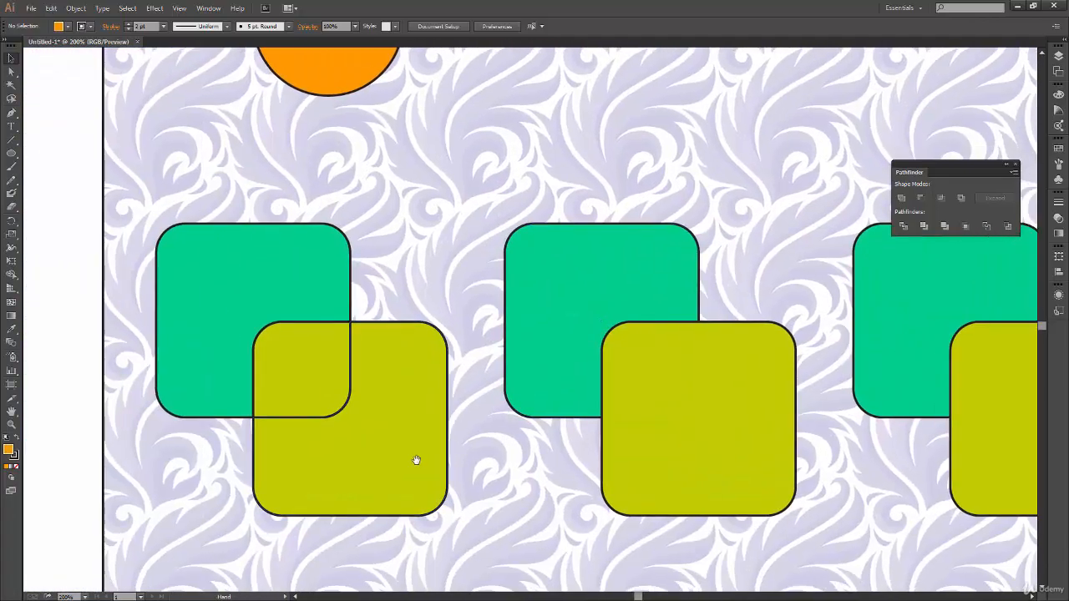
{"action": "double_click", "coordinate": [399, 481]}
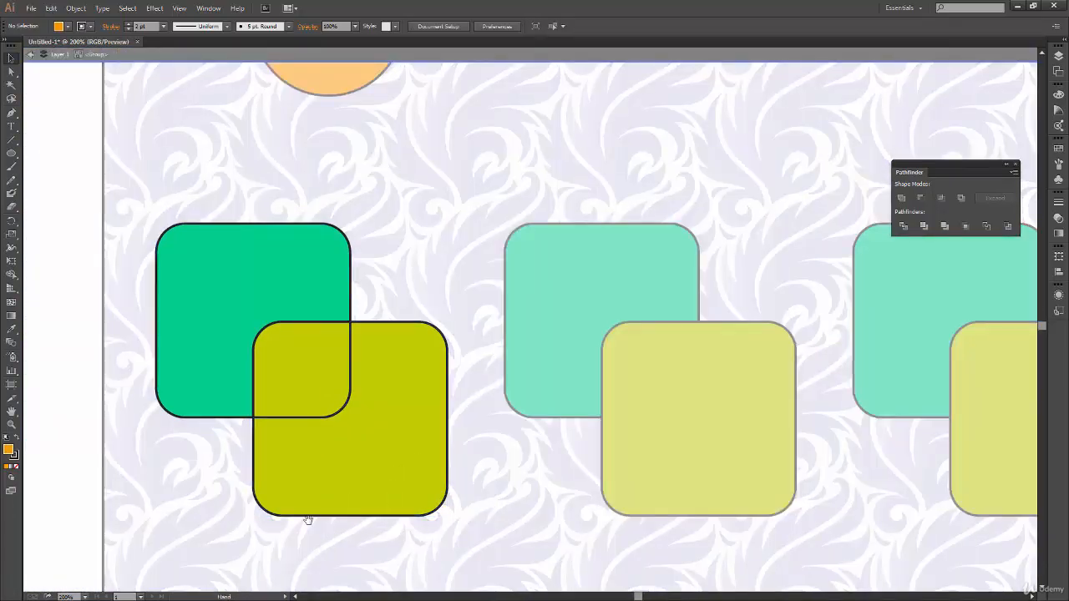
{"action": "left_click_drag", "start_coordinate": [308, 519], "coordinate": [344, 545]}
{"action": "left_click_drag", "start_coordinate": [310, 318], "coordinate": [221, 221]}
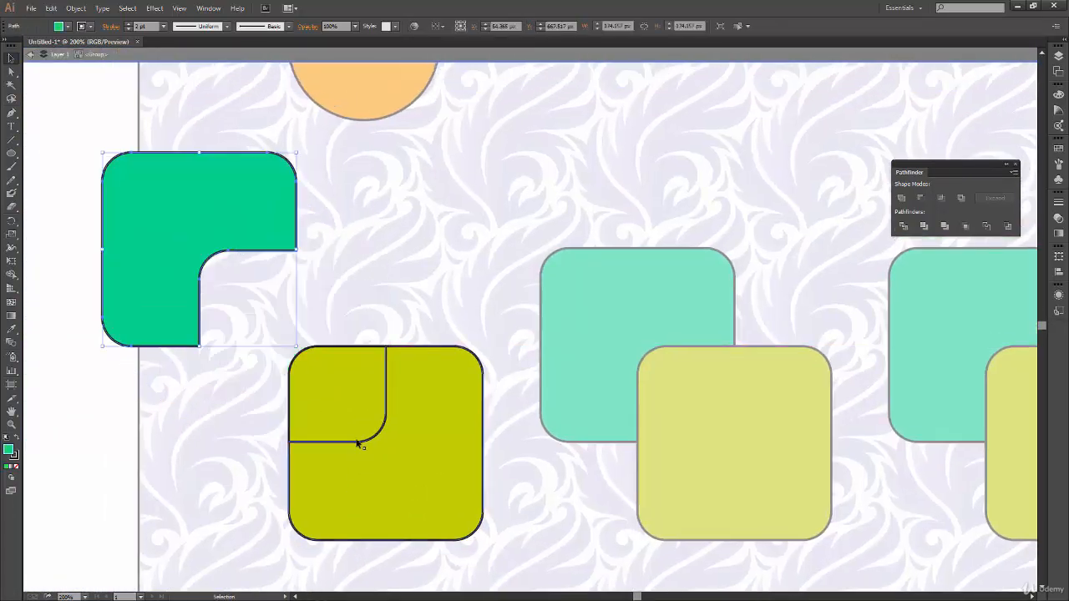
{"action": "left_click_drag", "start_coordinate": [348, 417], "coordinate": [300, 375]}
{"action": "left_click_drag", "start_coordinate": [410, 436], "coordinate": [459, 488]}
{"action": "left_click", "coordinate": [511, 339]}
{"action": "scroll", "coordinate": [334, 451], "scroll_direction": "down", "scroll_amount": 2}
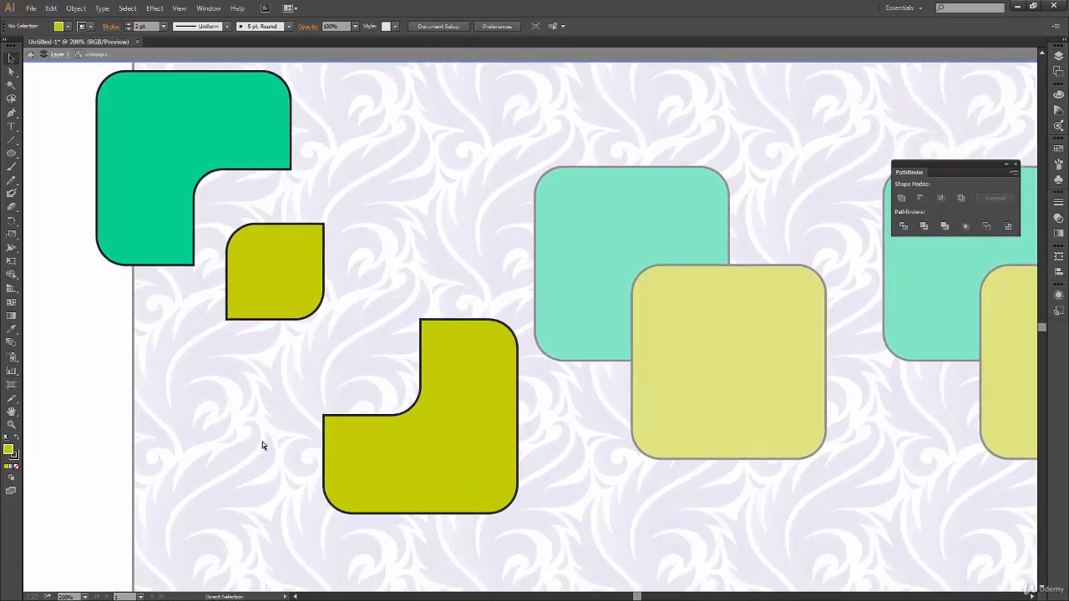
Undo the moves of the three divided pieces and leave the group's isolation mode.
{"action": "key", "text": "ctrl+z"}
{"action": "key", "text": "ctrl+z"}
{"action": "key", "text": "ctrl+z"}
{"action": "key", "text": "ctrl+z"}
{"action": "key", "text": "ctrl+z"}
{"action": "key", "text": "ctrl+z"}
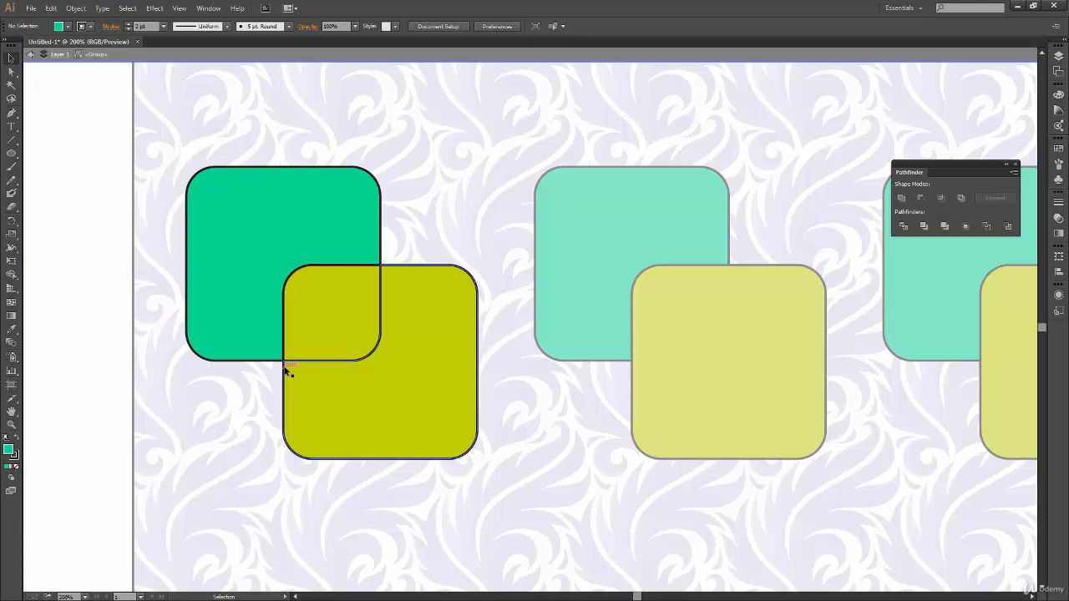
{"action": "double_click", "coordinate": [260, 497]}
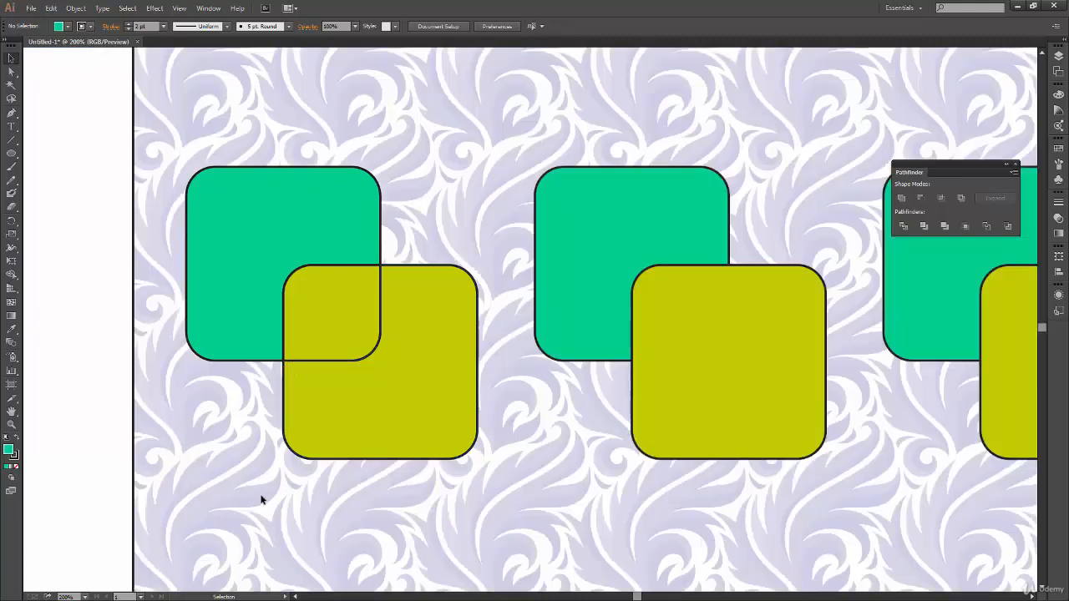
Isolate the divided group and delete its overlap and yellow-green pieces, keeping only the green piece.
{"action": "key", "text": "space"}
{"action": "left_click_drag", "start_coordinate": [282, 500], "coordinate": [271, 533]}
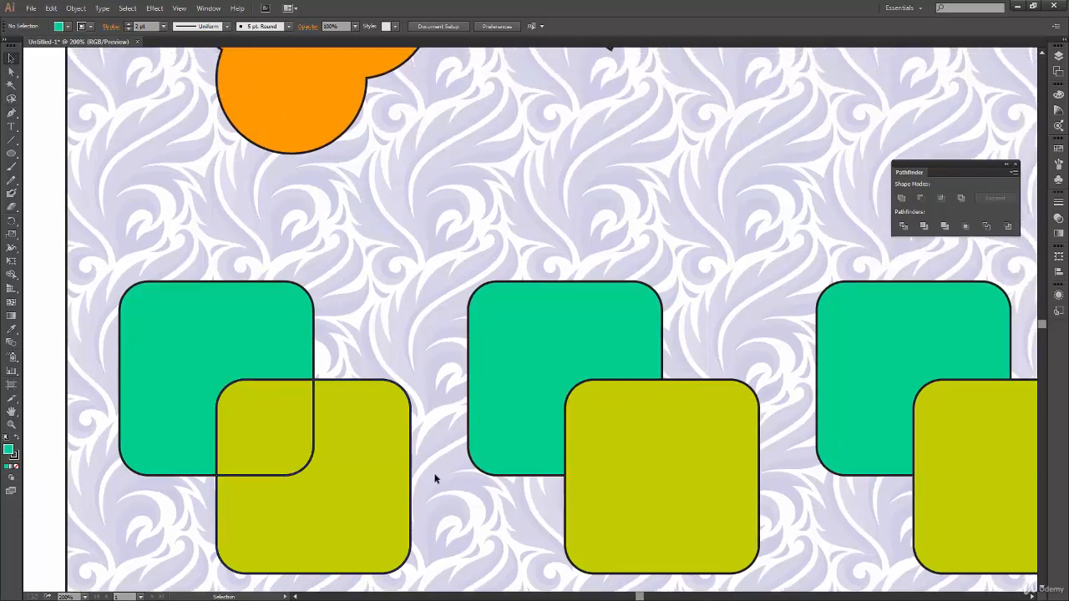
{"action": "double_click", "coordinate": [393, 486]}
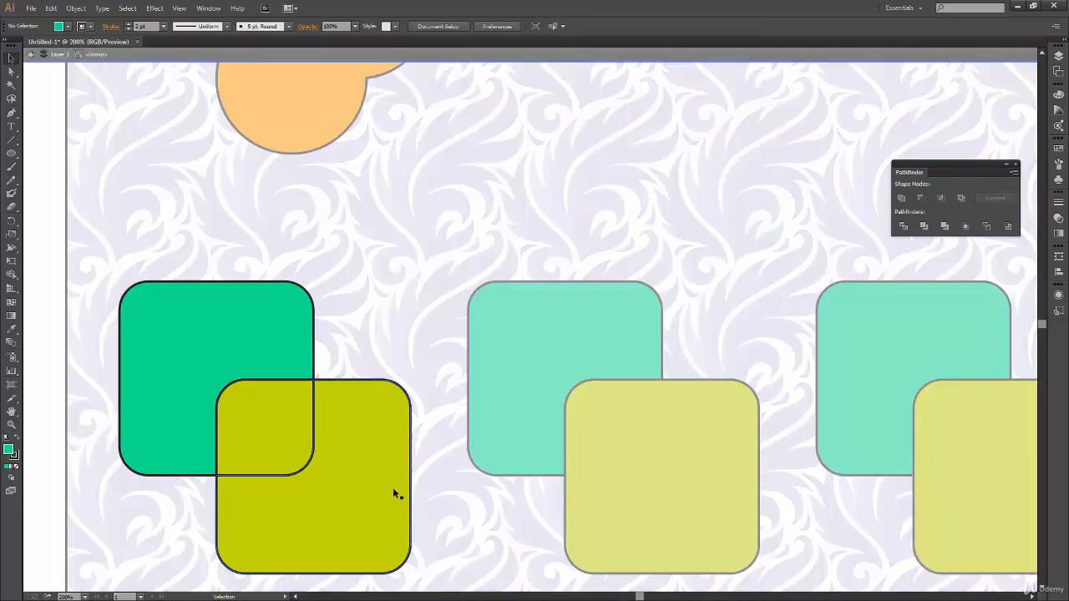
{"action": "key", "text": "space"}
{"action": "left_click_drag", "start_coordinate": [393, 523], "coordinate": [401, 464]}
{"action": "left_click", "coordinate": [288, 493]}
{"action": "key", "text": "Delete"}
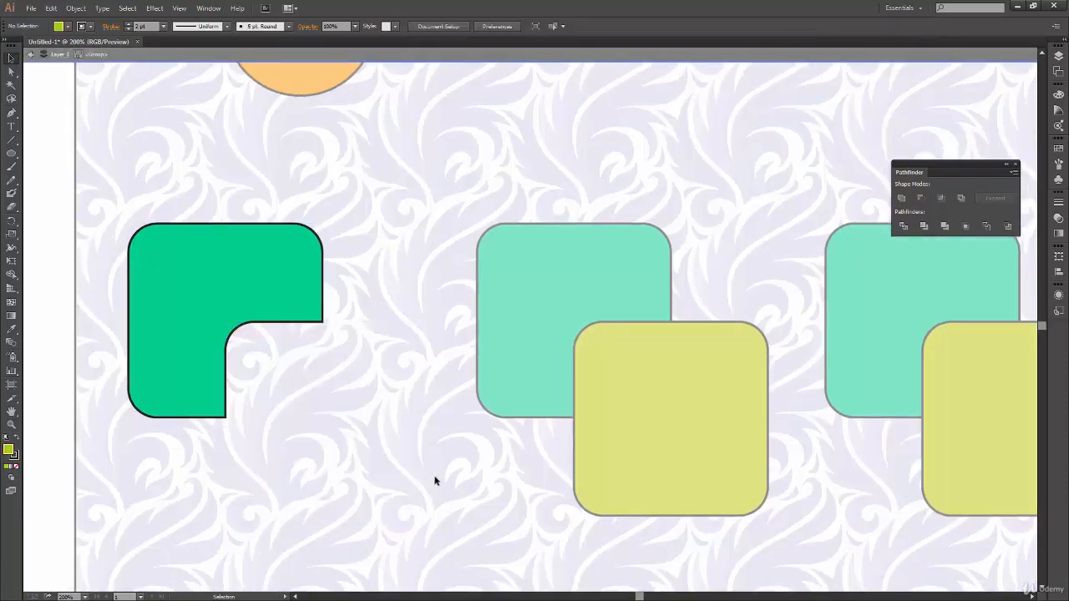
Undo that deletion and delete only the overlap piece of the divided group.
{"action": "key", "text": "ctrl+z"}
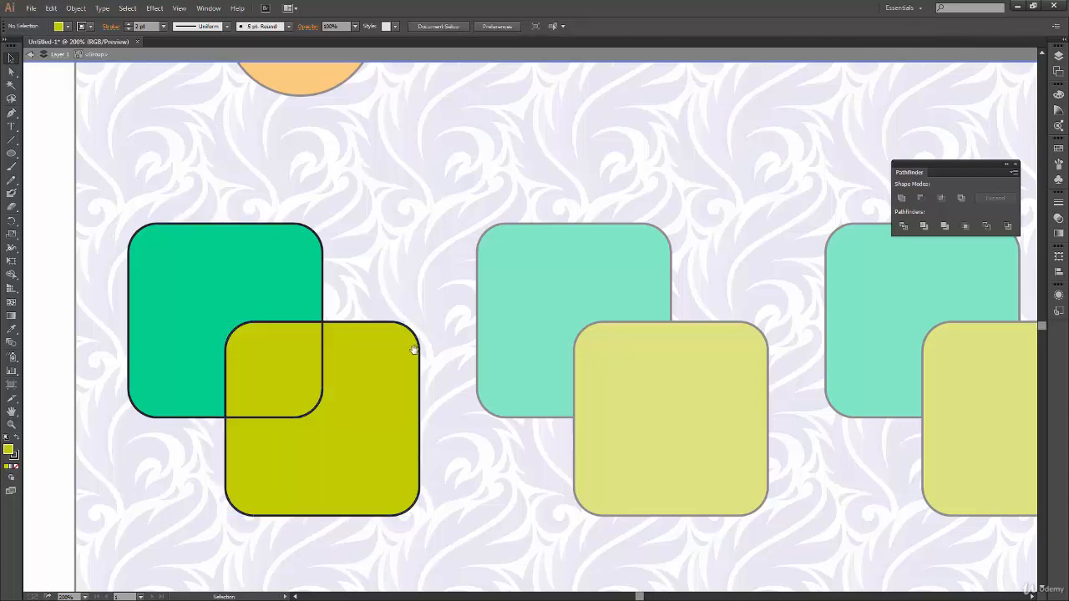
{"action": "key", "text": "space"}
{"action": "mouse_move", "coordinate": [419, 314]}
{"action": "left_mouse_down"}
{"action": "mouse_move", "coordinate": [384, 397]}
{"action": "mouse_move", "coordinate": [399, 319]}
{"action": "left_mouse_up"}
{"action": "key", "text": "space"}
{"action": "left_click_drag", "start_coordinate": [279, 400], "coordinate": [293, 429]}
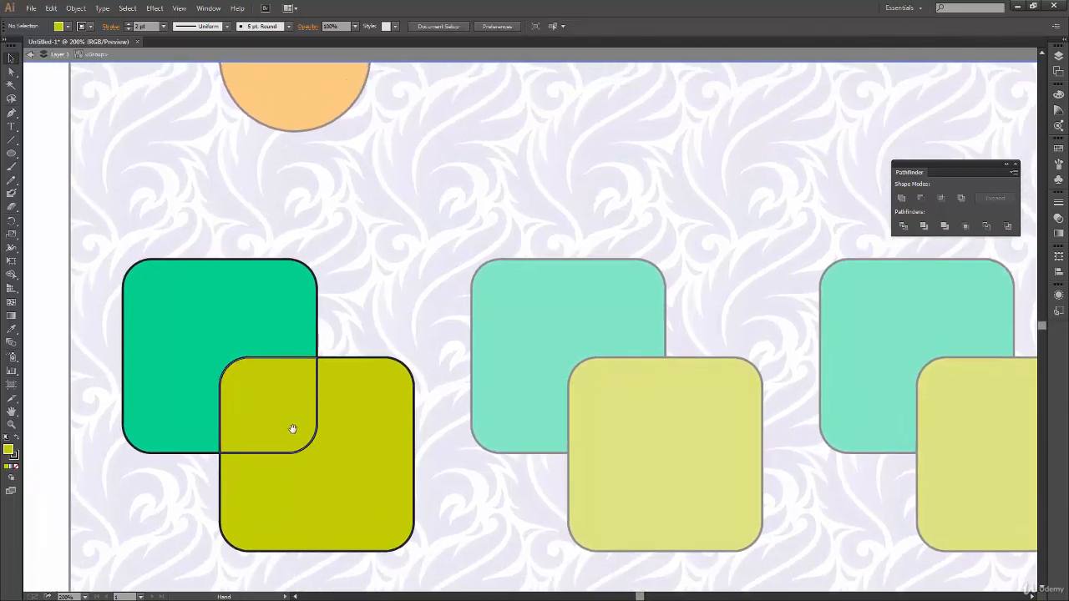
{"action": "left_click", "coordinate": [275, 423]}
{"action": "key", "text": "Delete"}
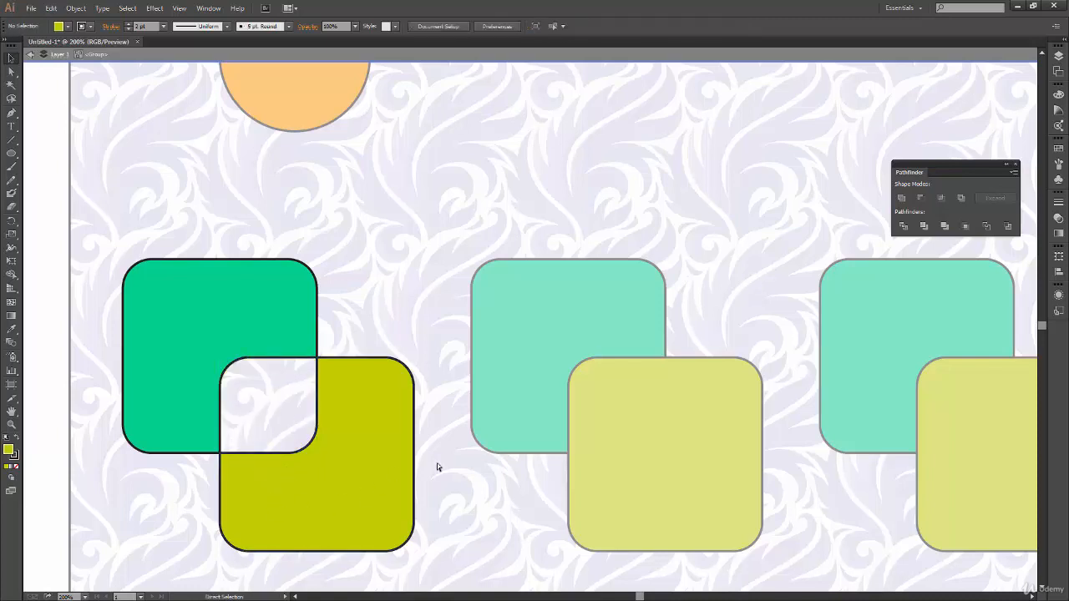
Restore the overlap piece and delete the green and yellow-green pieces around it.
{"action": "key", "text": "ctrl+z"}
{"action": "key", "text": "ctrl+z"}
{"action": "left_click", "coordinate": [382, 513]}
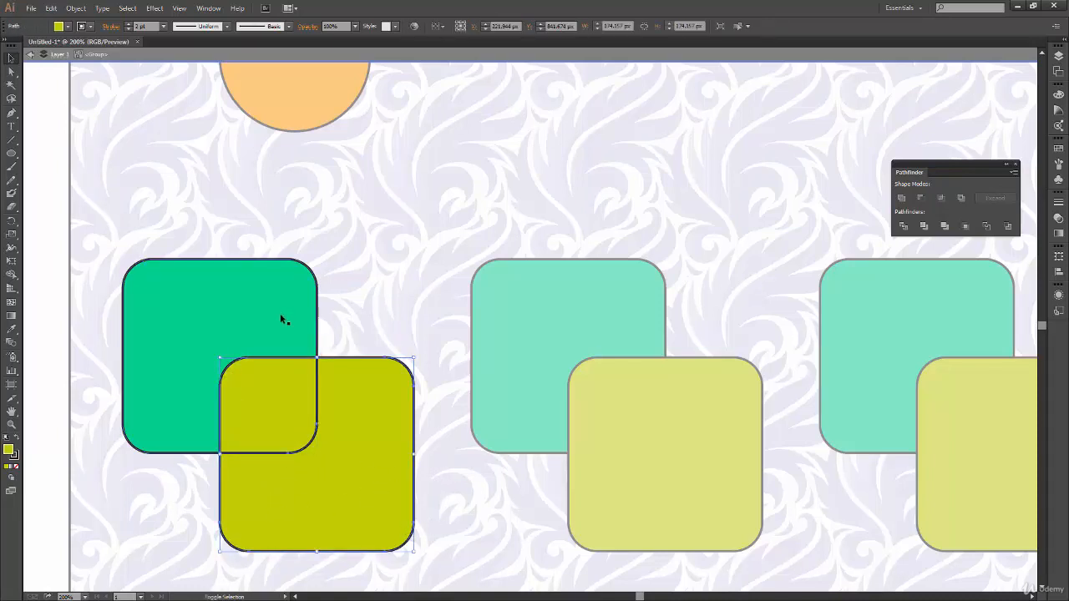
{"action": "left_click", "coordinate": [280, 316], "text": "shift"}
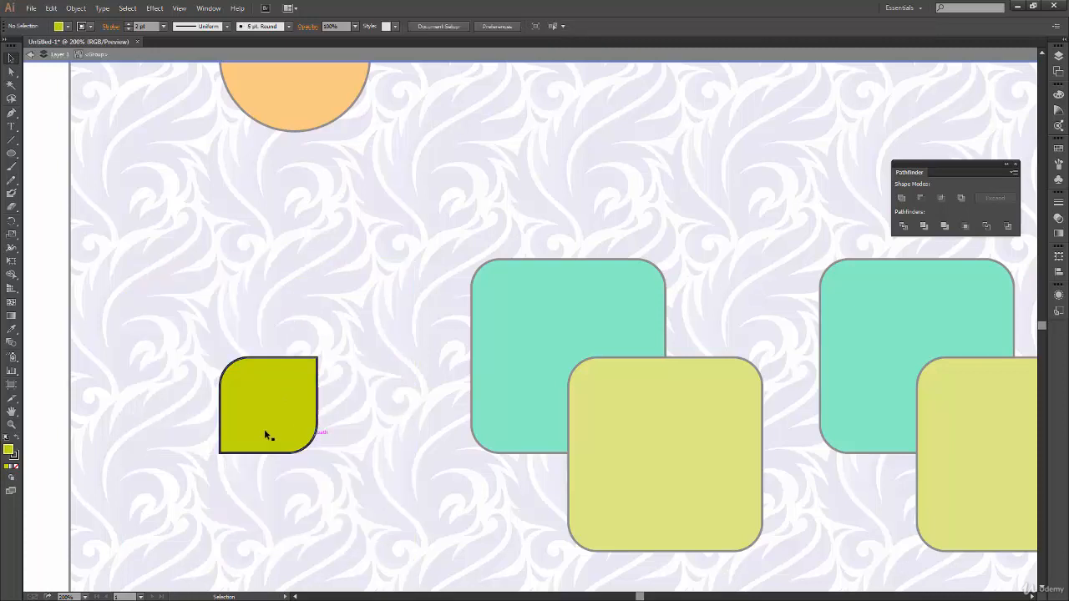
Undo the deletion of the two outer pieces and leave the divided group's isolation mode.
{"action": "scroll", "coordinate": [377, 473], "scroll_direction": "down", "scroll_amount": 1}
{"action": "key", "text": "ctrl+z"}
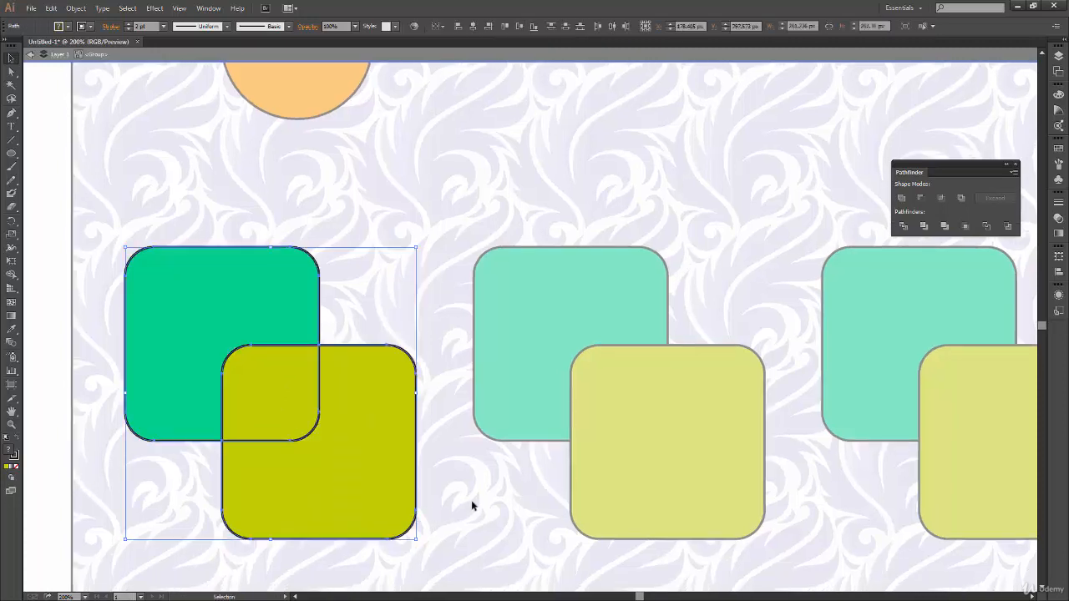
{"action": "left_click", "coordinate": [472, 507]}
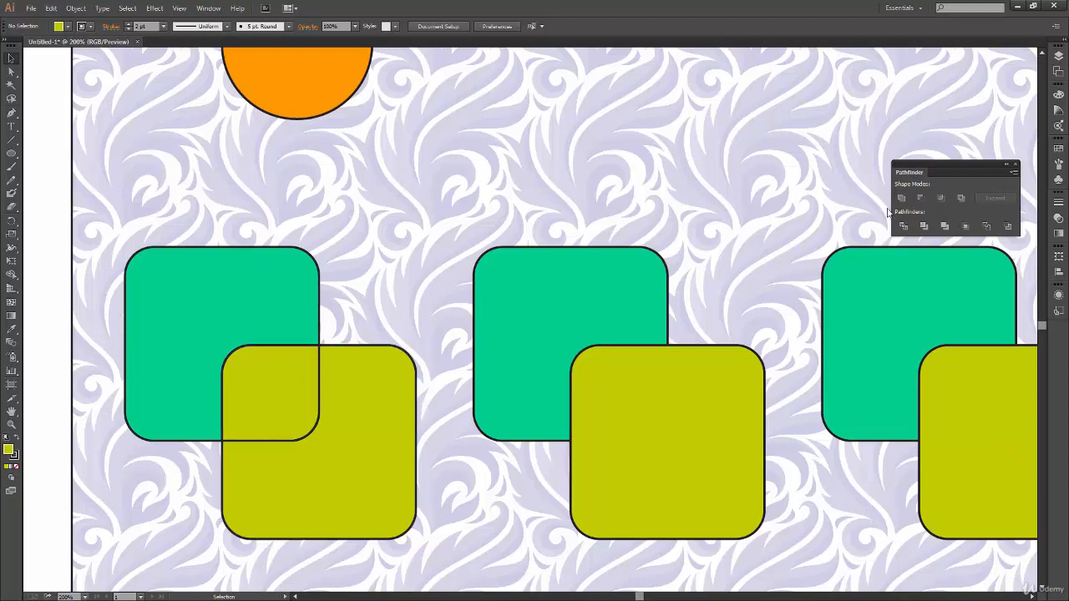
{"action": "left_click_drag", "start_coordinate": [439, 462], "coordinate": [384, 480]}
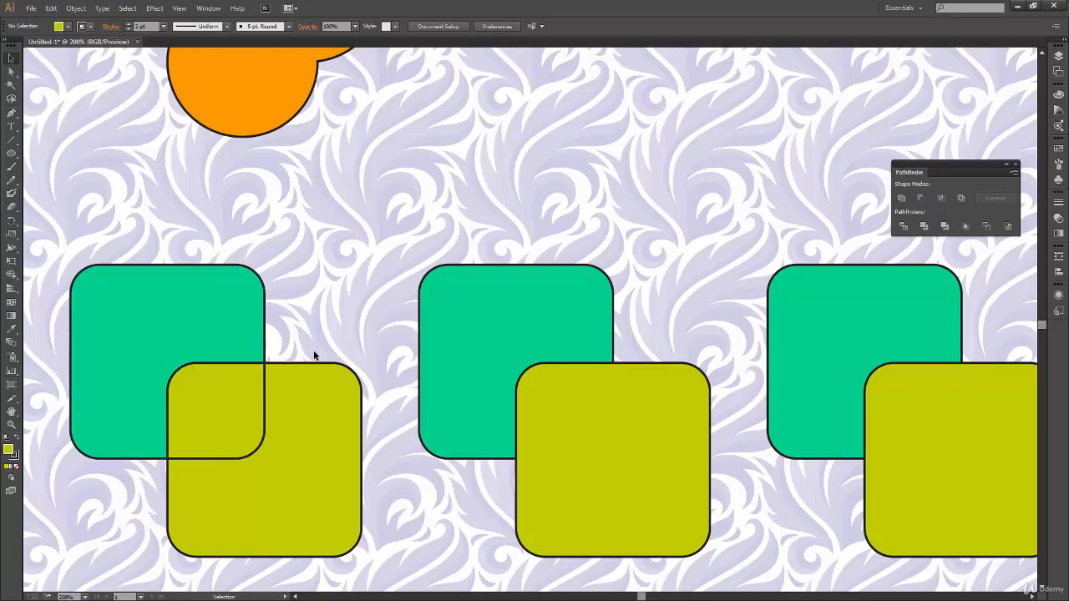
Apply the Trim pathfinder to the second pair of overlapping rounded squares in the bottom row, and deselect them.
{"action": "key", "text": "ctrl+0"}
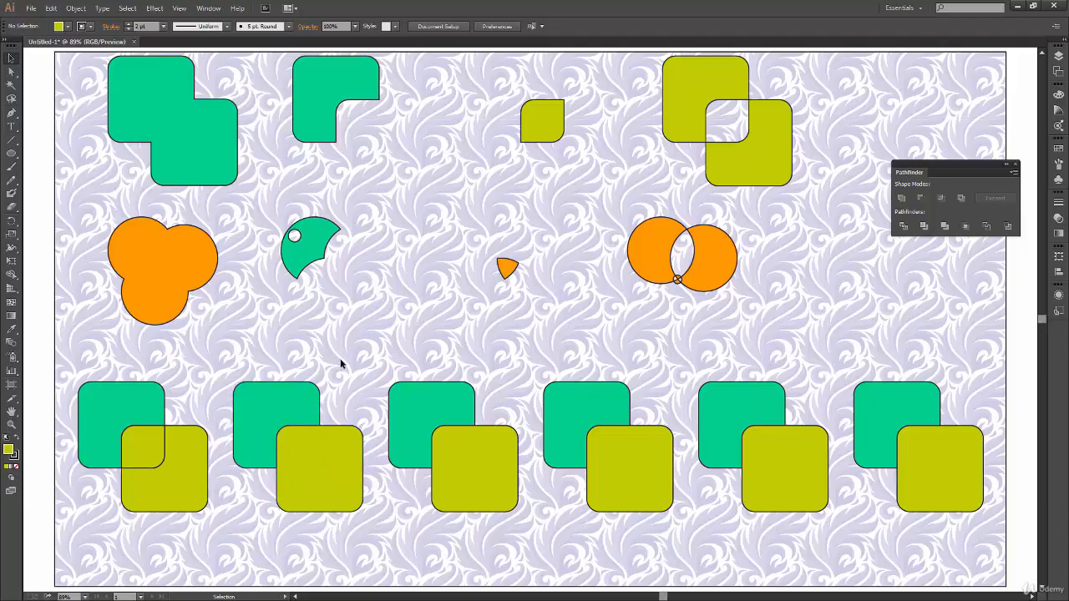
{"action": "left_click_drag", "start_coordinate": [342, 362], "coordinate": [279, 521]}
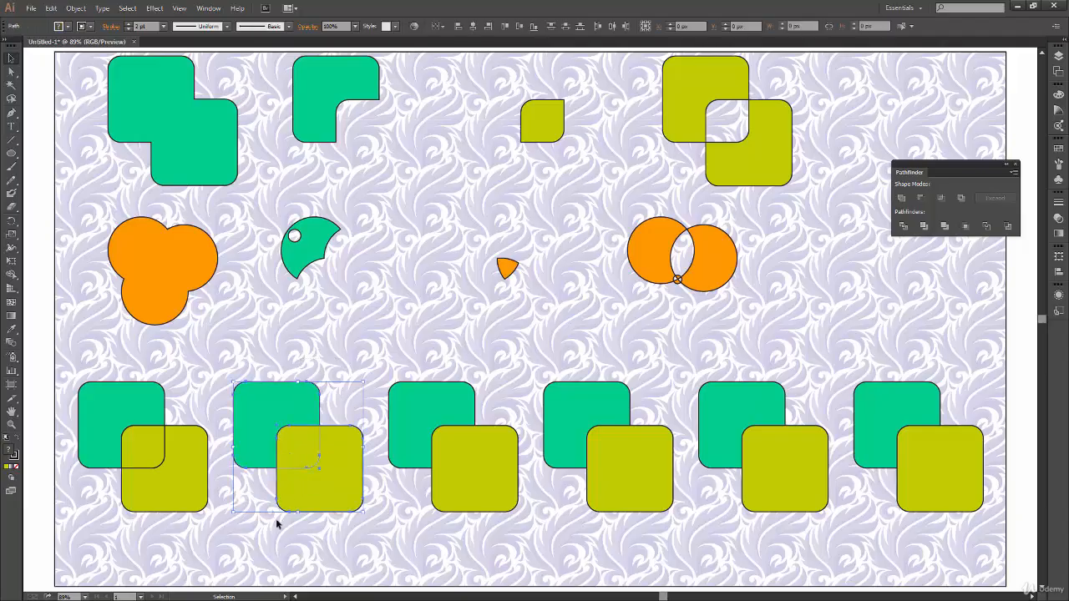
{"action": "left_click", "coordinate": [924, 232]}
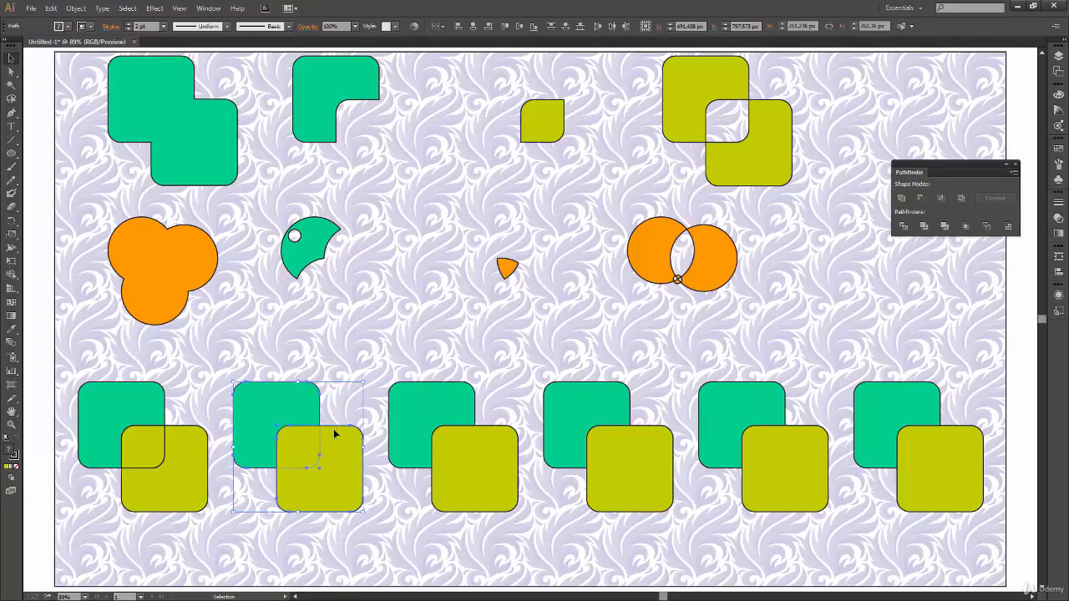
{"action": "left_click", "coordinate": [924, 227]}
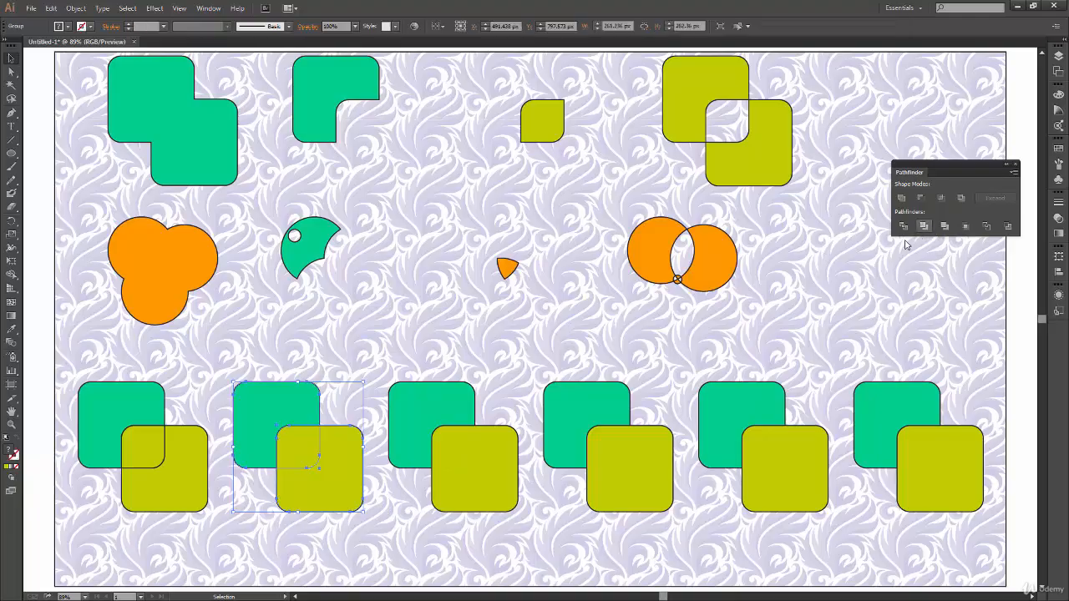
{"action": "left_click", "coordinate": [346, 536]}
Examine the pieces of the trimmed group up close in isolation mode, and leave that mode.
{"action": "left_click_drag", "start_coordinate": [242, 523], "coordinate": [276, 493]}
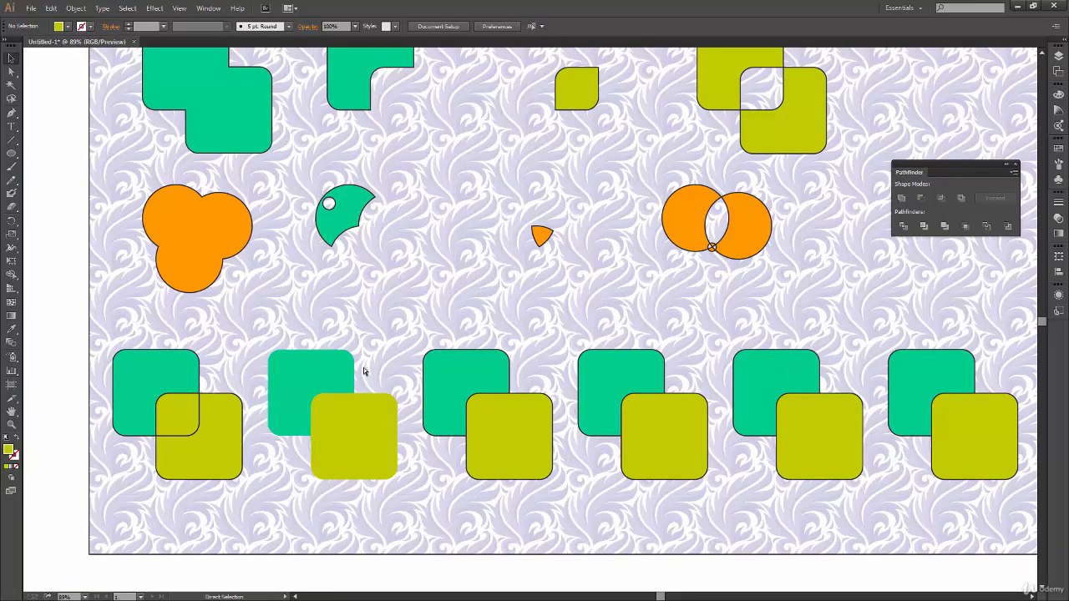
{"action": "key", "text": "ctrl+plus"}
{"action": "key", "text": "ctrl+plus"}
{"action": "key", "text": "ctrl+plus"}
{"action": "left_click_drag", "start_coordinate": [322, 511], "coordinate": [738, 355]}
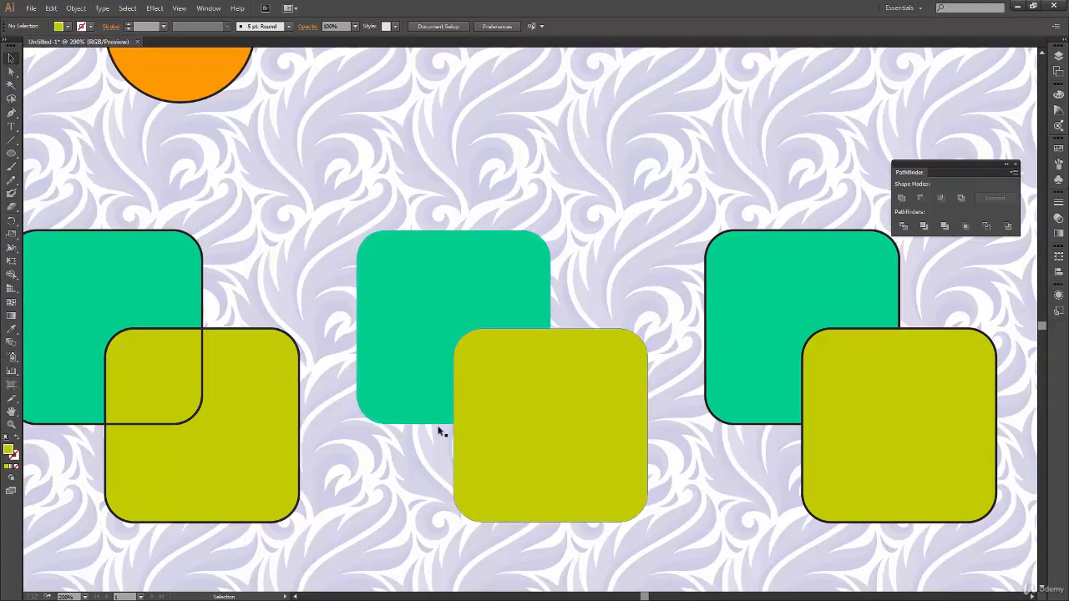
{"action": "left_click", "coordinate": [370, 421]}
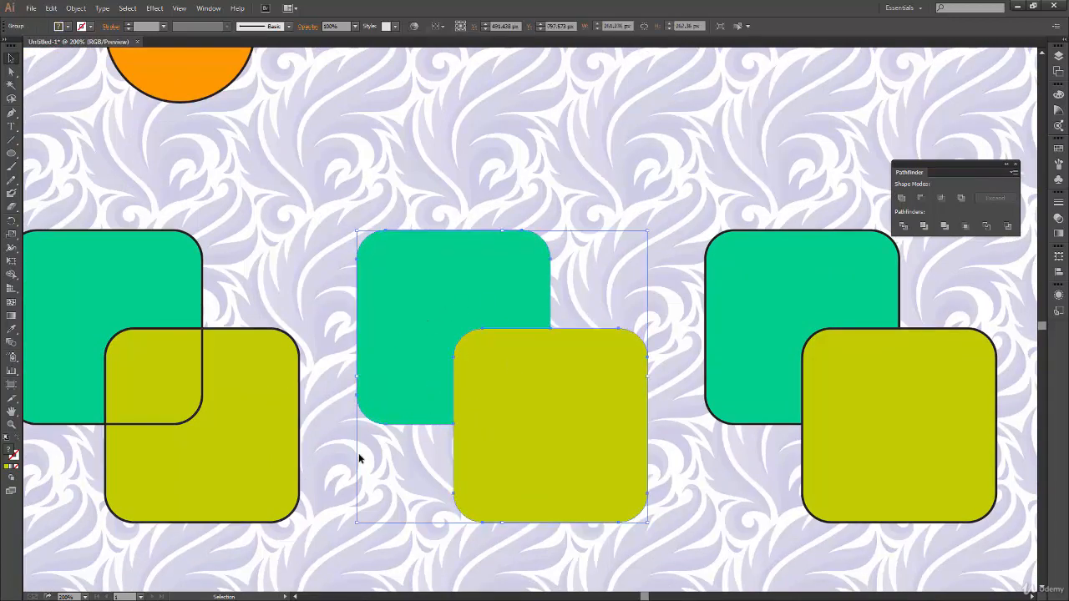
{"action": "double_click", "coordinate": [417, 409]}
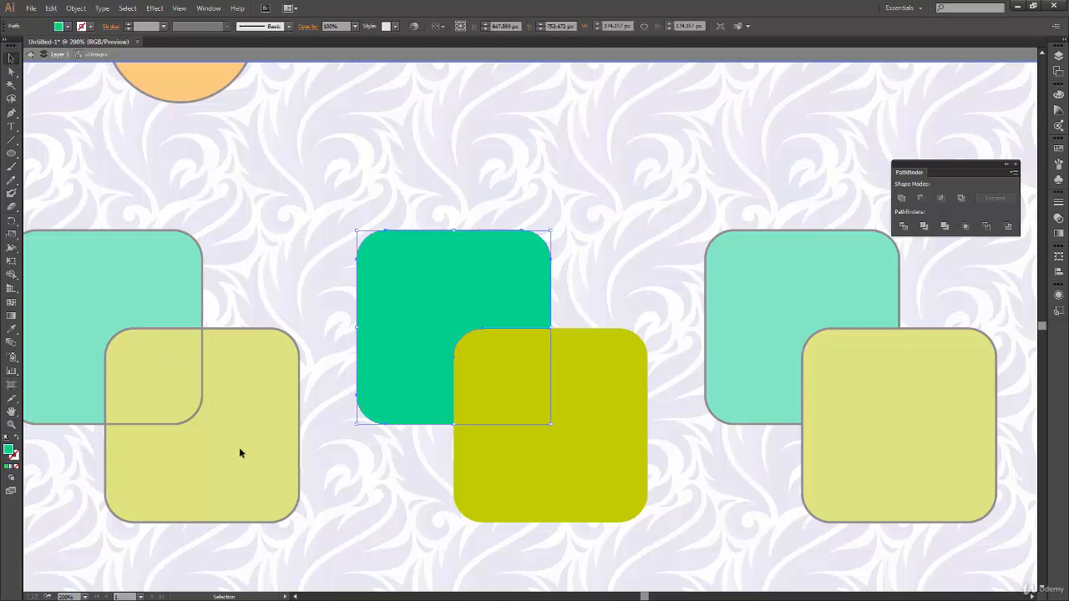
{"action": "key", "text": "i"}
{"action": "key", "text": "v"}
{"action": "left_click", "coordinate": [363, 457]}
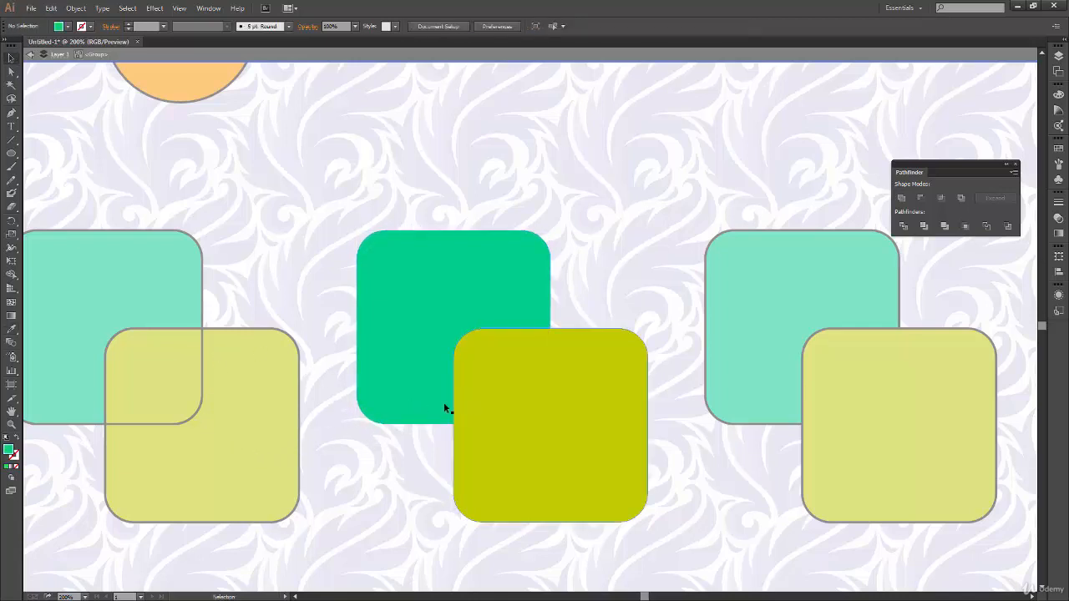
{"action": "double_click", "coordinate": [368, 489]}
Give the trimmed group a black stroke of 2 pt and deselect it.
{"action": "left_click", "coordinate": [452, 438]}
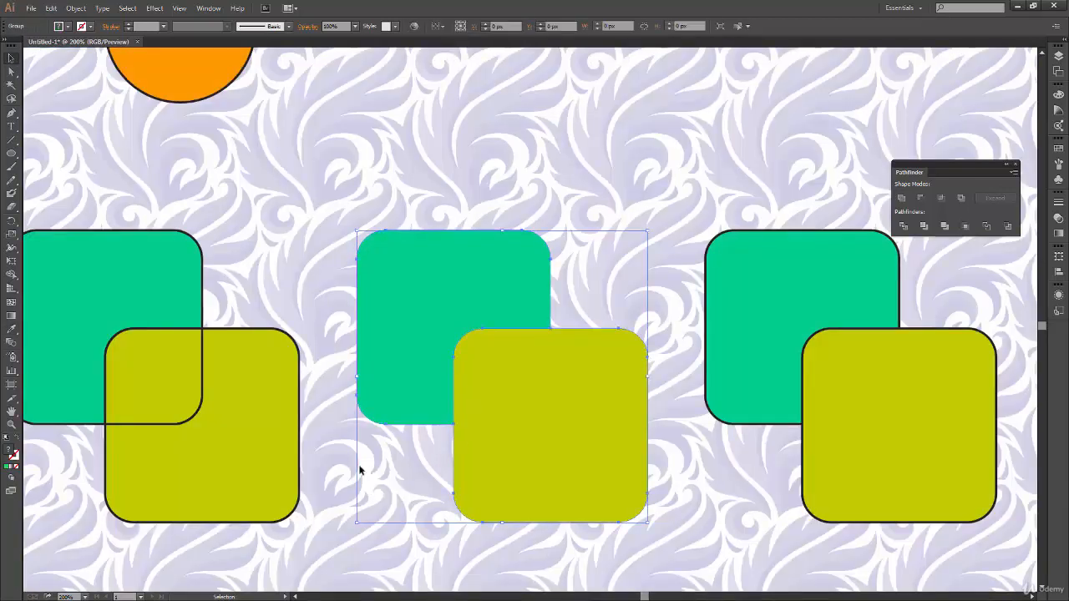
{"action": "double_click", "coordinate": [14, 453]}
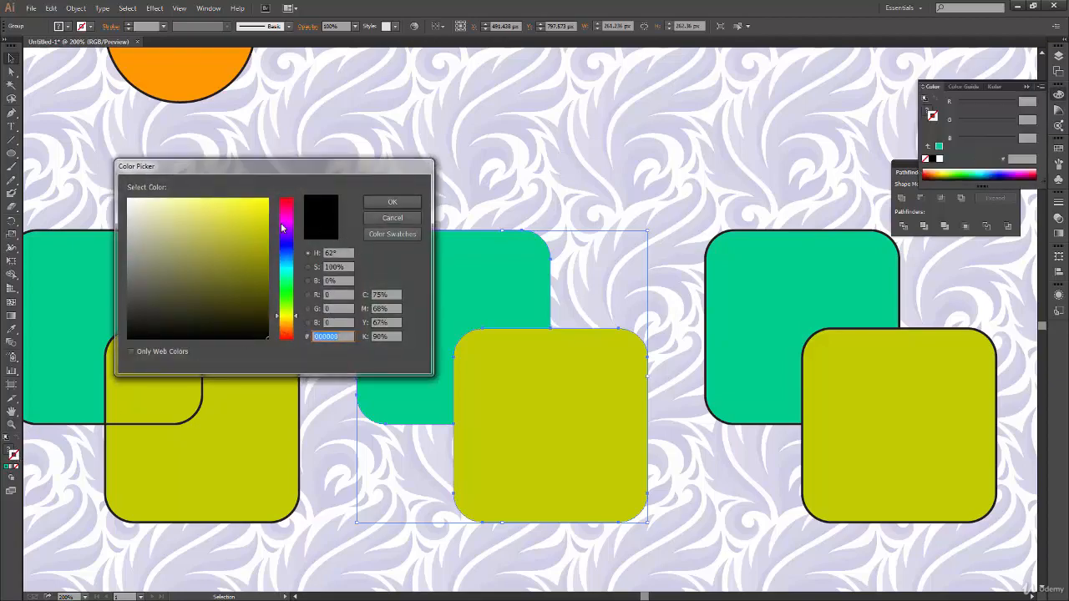
{"action": "left_click", "coordinate": [393, 216]}
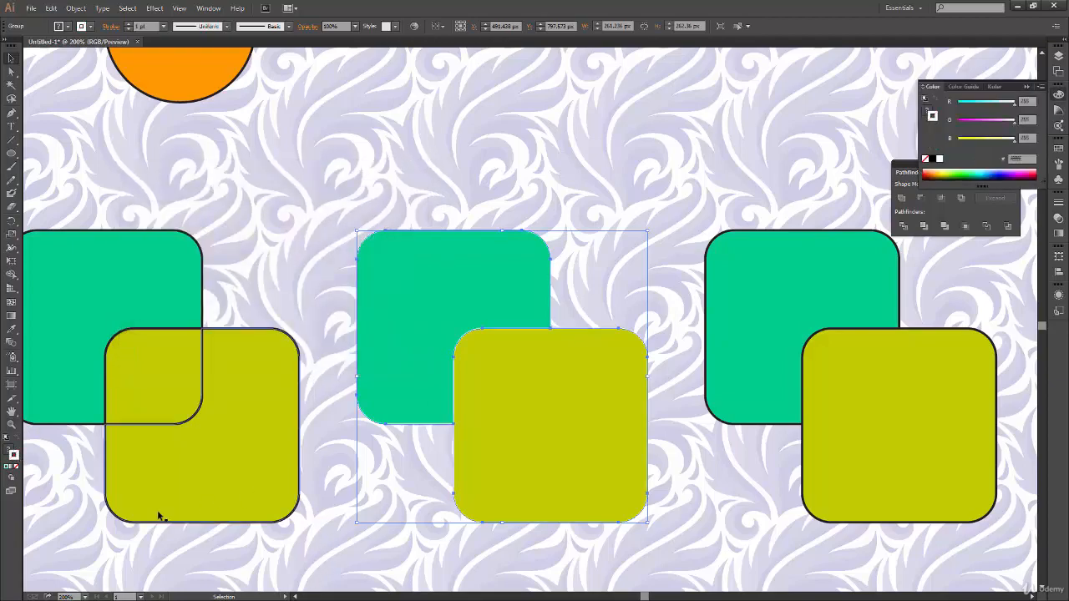
{"action": "double_click", "coordinate": [14, 453]}
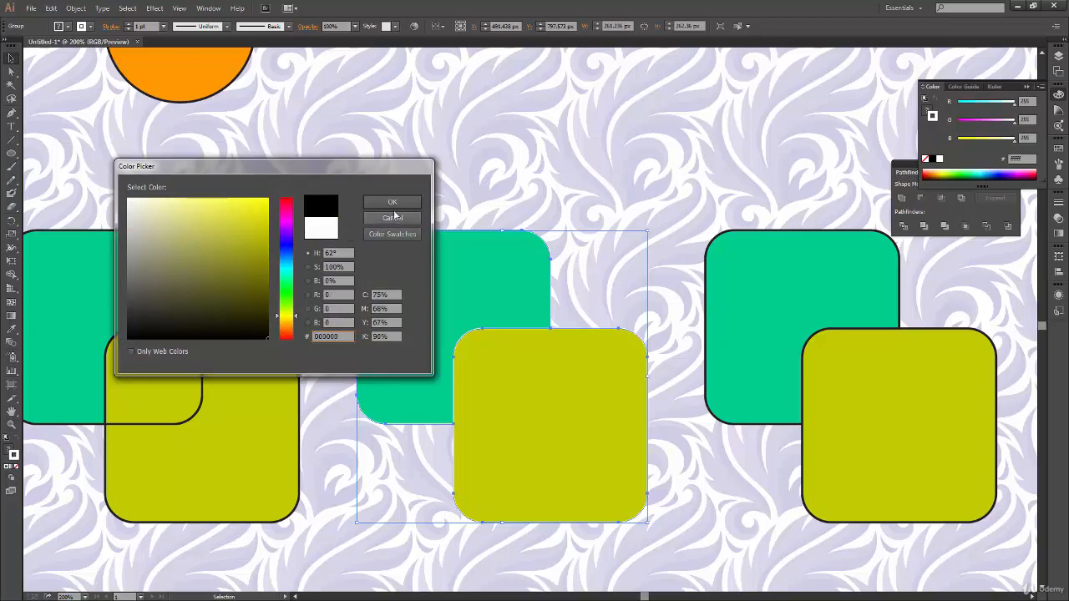
{"action": "left_click", "coordinate": [394, 215]}
{"action": "left_click", "coordinate": [163, 26]}
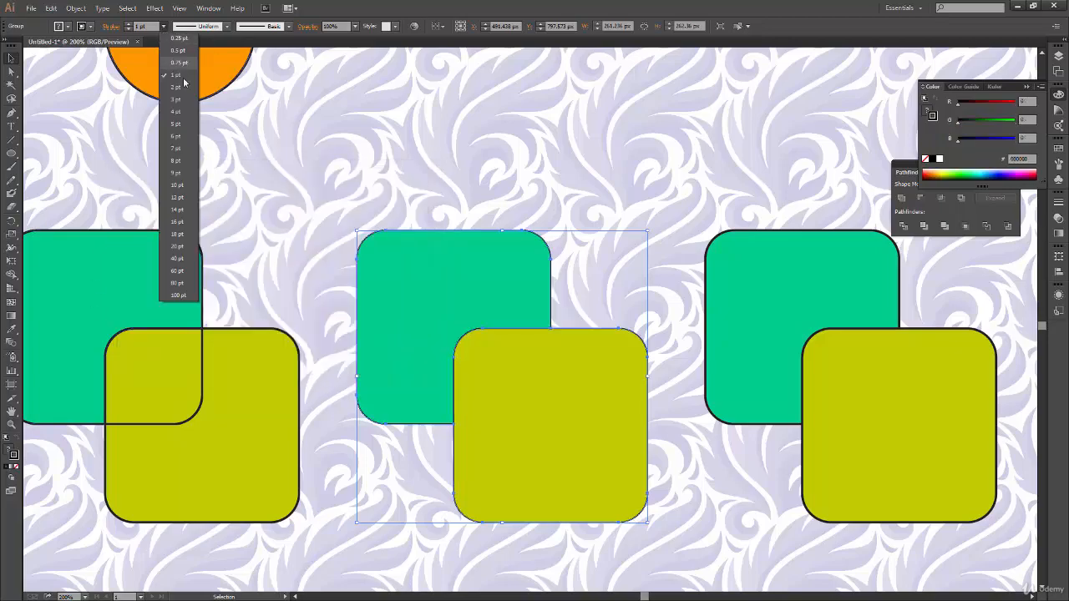
{"action": "left_click", "coordinate": [173, 84]}
{"action": "left_click", "coordinate": [338, 535]}
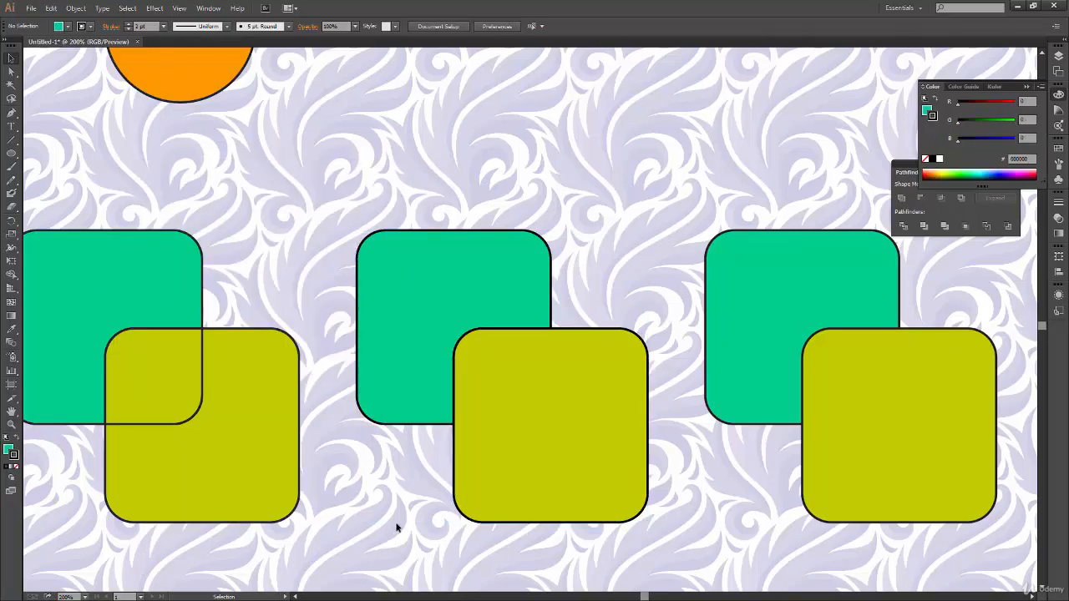
Isolate the trimmed group for editing its individual pieces.
{"action": "double_click", "coordinate": [497, 469]}
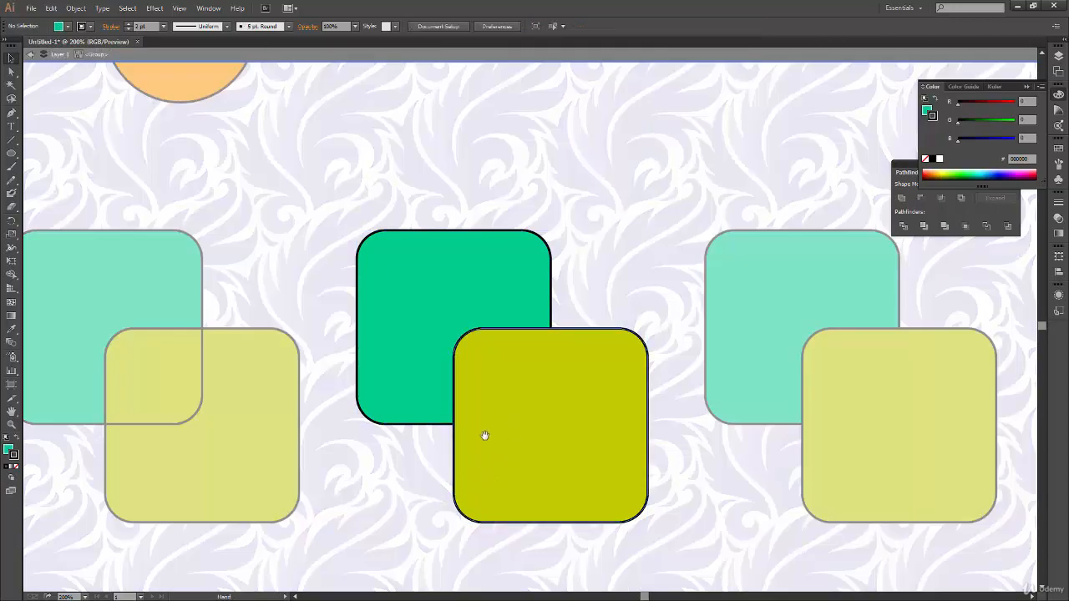
{"action": "left_click_drag", "start_coordinate": [484, 435], "coordinate": [429, 413]}
{"action": "left_click_drag", "start_coordinate": [456, 456], "coordinate": [467, 433]}
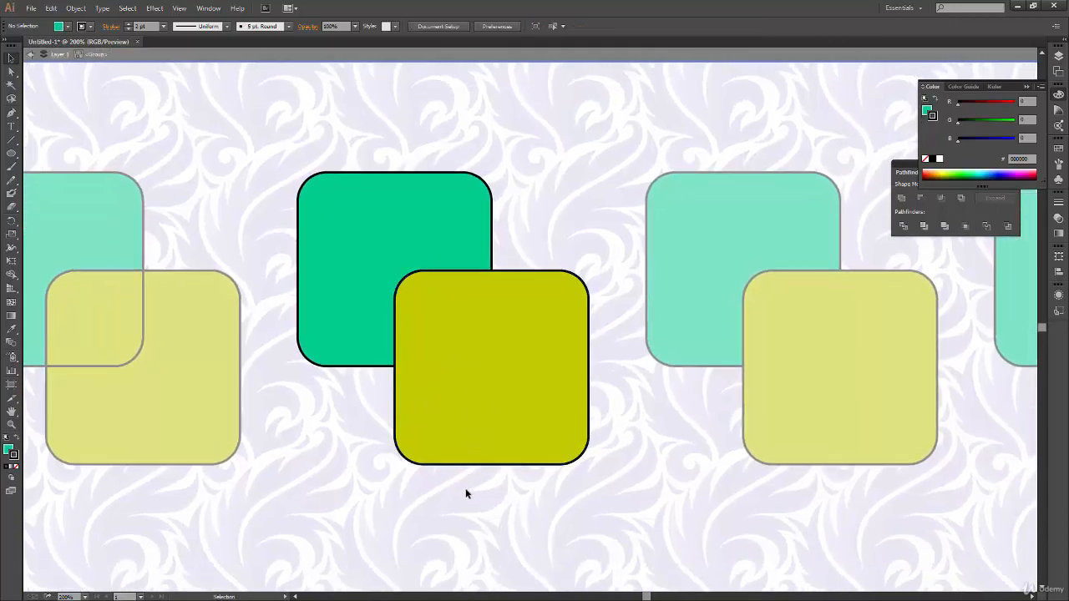
Move the yellow-green square and the cut-out green piece diagonally apart, and deselect them.
{"action": "left_click", "coordinate": [538, 433]}
{"action": "left_click_drag", "start_coordinate": [532, 408], "coordinate": [609, 486]}
{"action": "left_click", "coordinate": [687, 452]}
{"action": "left_click_drag", "start_coordinate": [347, 293], "coordinate": [297, 207]}
{"action": "left_click", "coordinate": [527, 256]}
{"action": "key", "text": "space"}
{"action": "left_click_drag", "start_coordinate": [537, 324], "coordinate": [524, 369]}
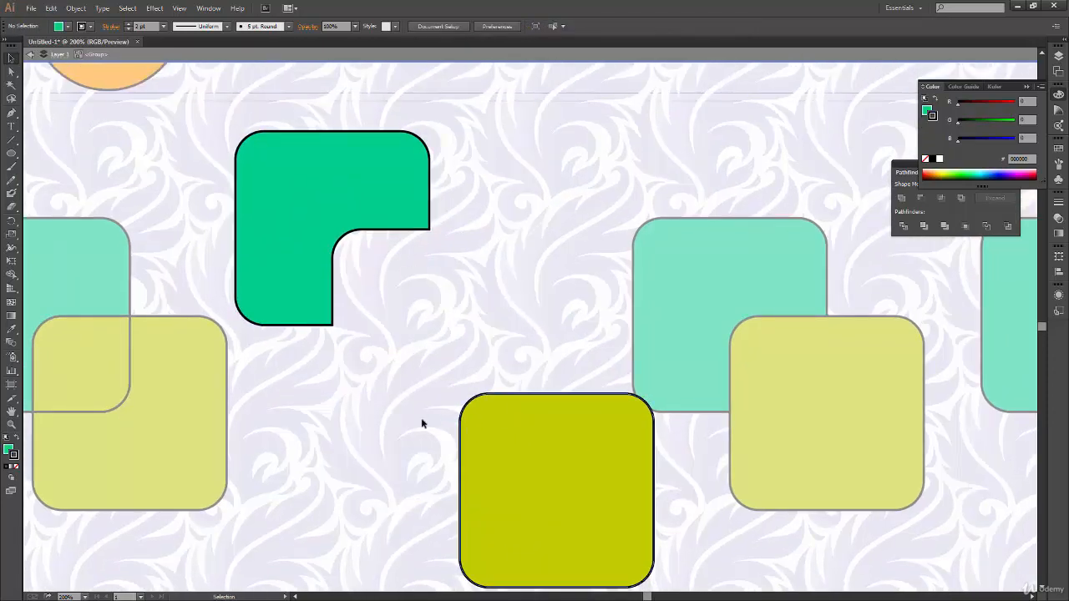
Undo the moves of both trimmed pieces and deselect them.
{"action": "key", "text": "ctrl+z"}
{"action": "key", "text": "ctrl+z"}
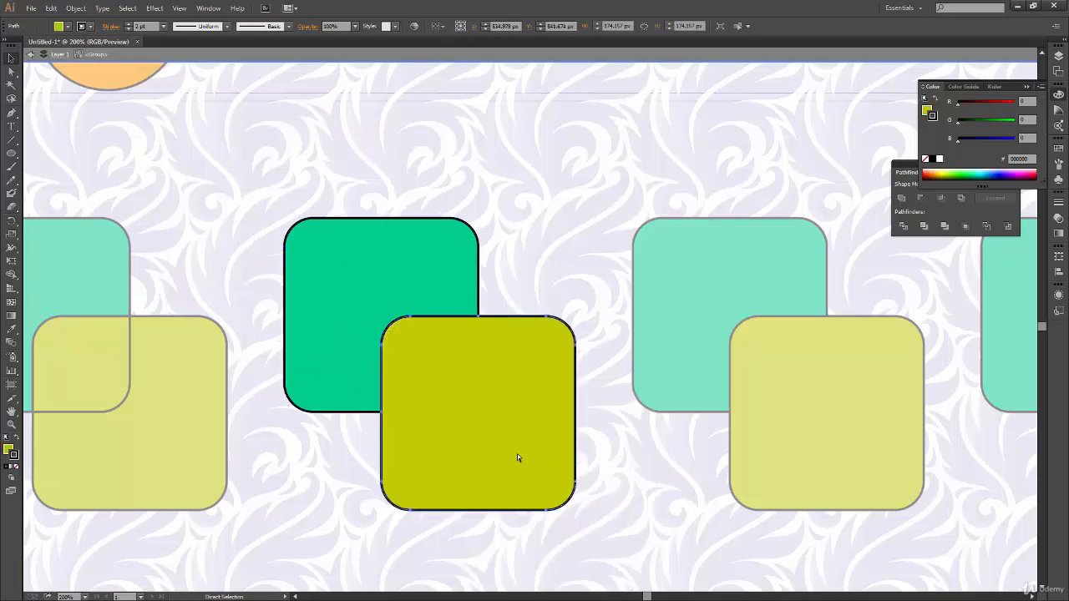
{"action": "left_click", "coordinate": [591, 376]}
{"action": "key", "text": "space"}
{"action": "left_click_drag", "start_coordinate": [498, 430], "coordinate": [515, 473]}
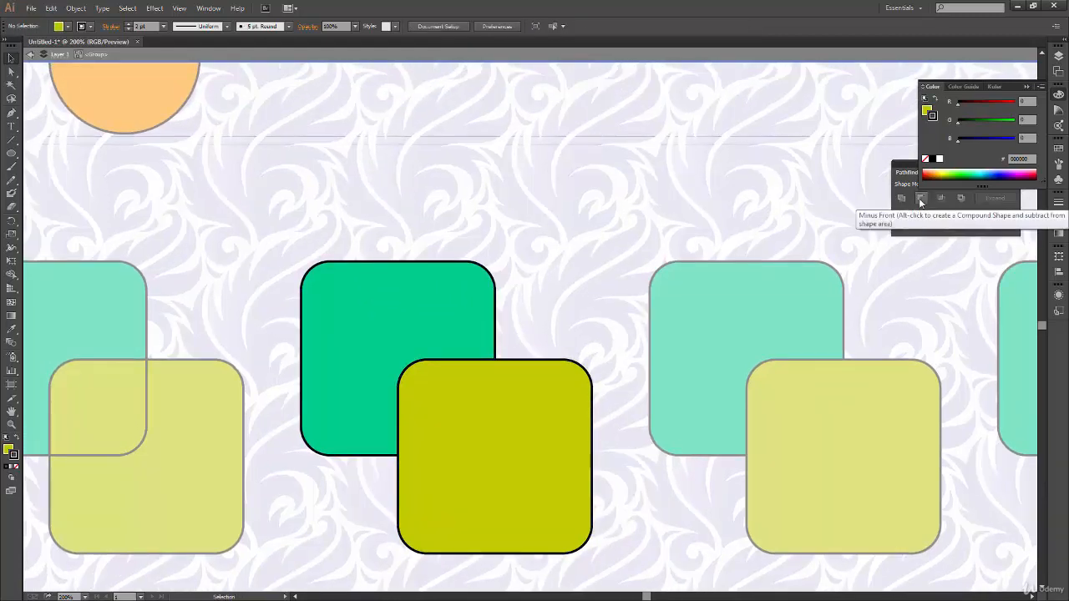
Move only the yellow-green square diagonally away from the cut-out green piece.
{"action": "key", "text": "space"}
{"action": "left_click_drag", "start_coordinate": [612, 440], "coordinate": [574, 396]}
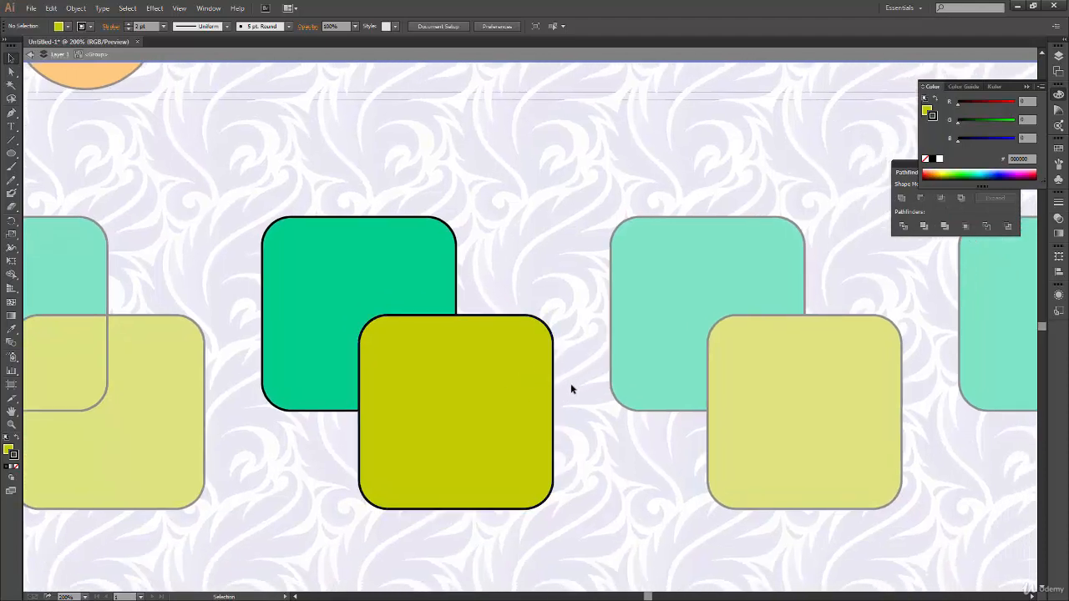
{"action": "left_click", "coordinate": [524, 406]}
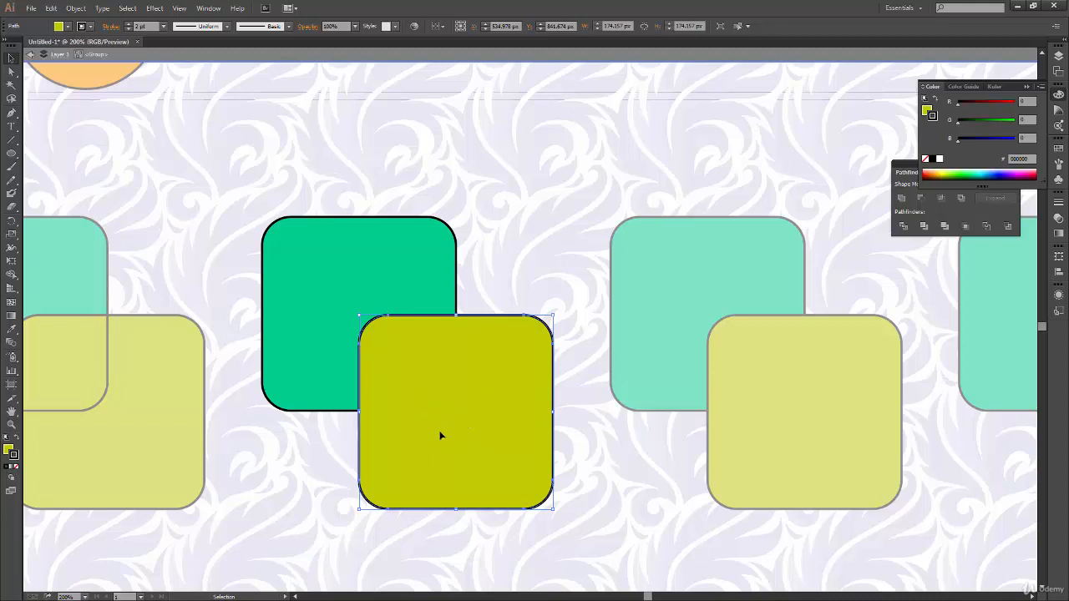
{"action": "left_click_drag", "start_coordinate": [420, 397], "coordinate": [473, 459]}
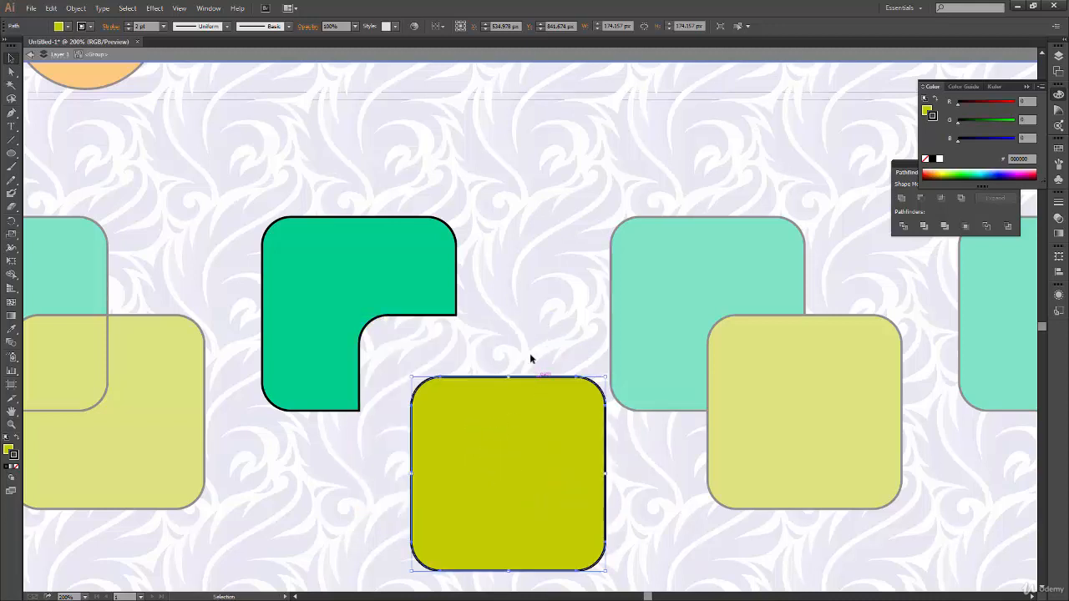
Undo the yellow-green square's last move and select that square again.
{"action": "left_click", "coordinate": [429, 296]}
{"action": "key", "text": "ctrl+z"}
{"action": "left_click", "coordinate": [563, 431]}
{"action": "left_click", "coordinate": [508, 451]}
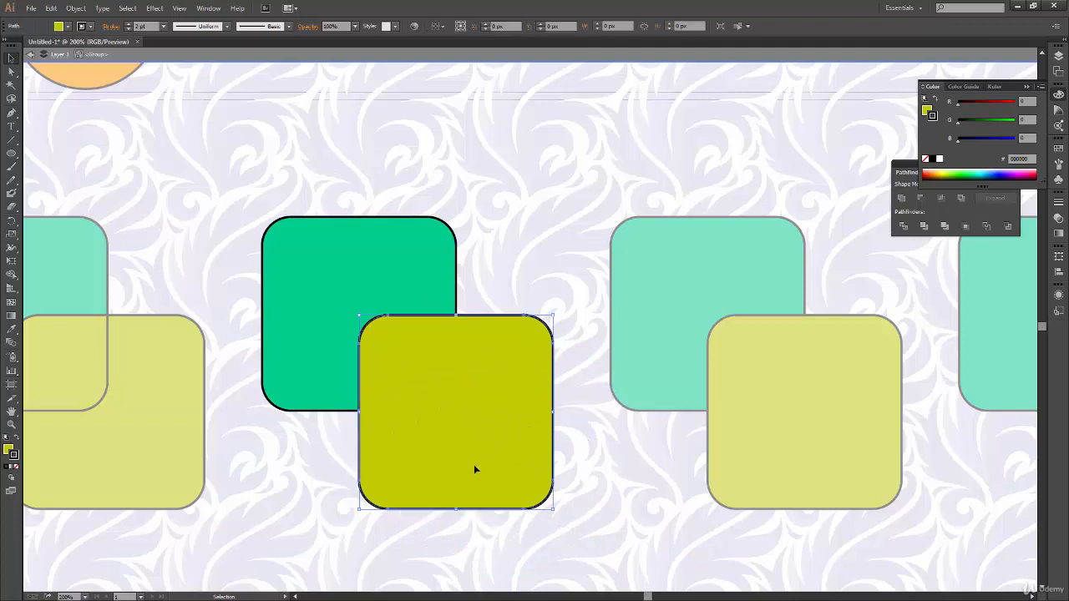
Try deleting the yellow-green square and moving the cut-out green piece diagonally away, undoing each change.
{"action": "key", "text": "Delete"}
{"action": "key", "text": "ctrl+z"}
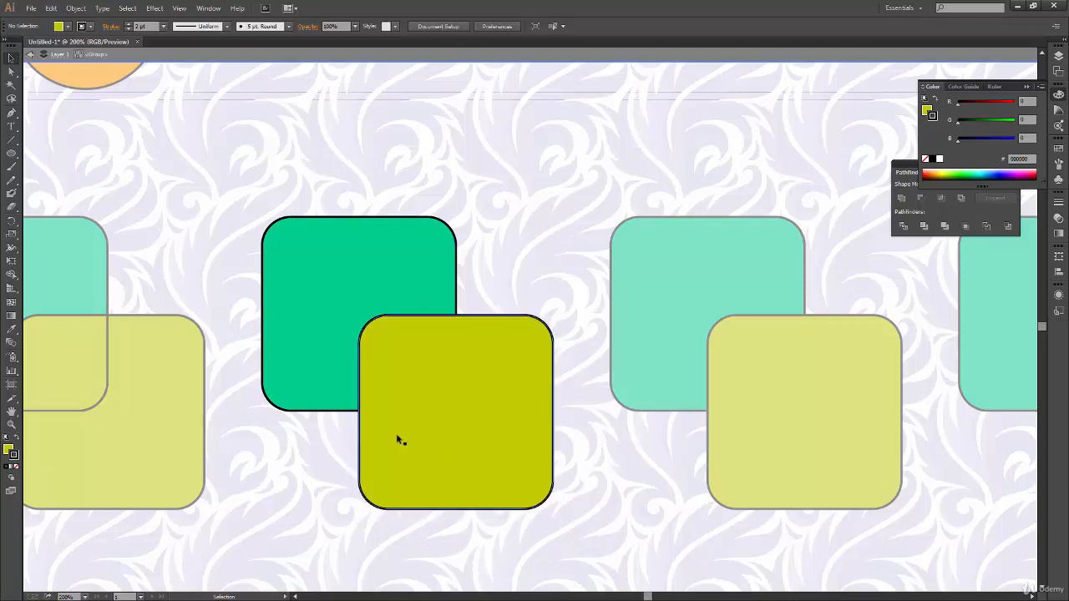
{"action": "left_click_drag", "start_coordinate": [370, 313], "coordinate": [334, 287]}
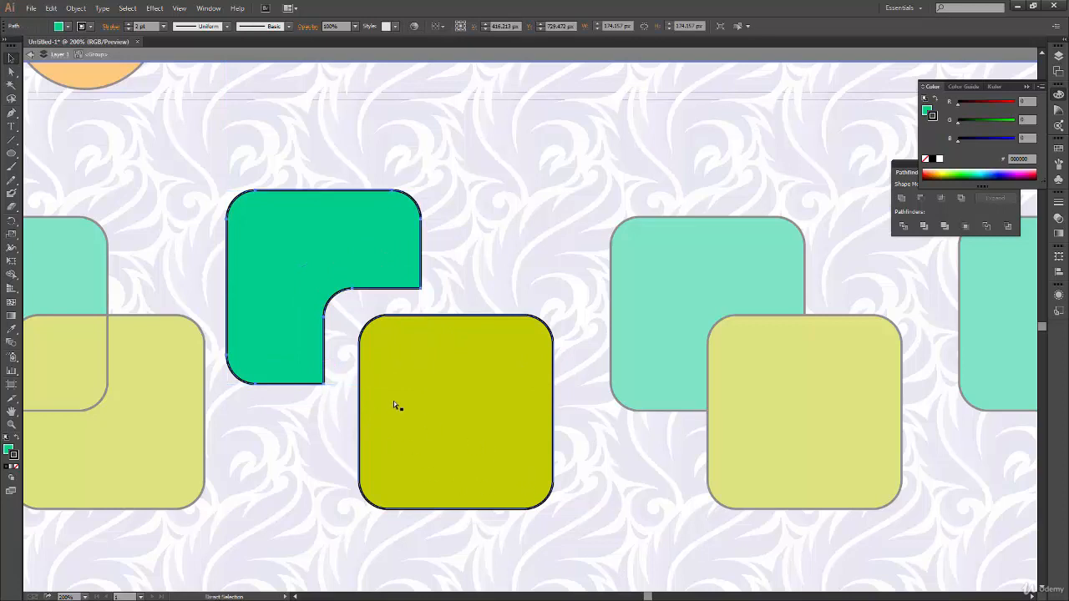
{"action": "key", "text": "ctrl+z"}
Deselect the yellow-green square and exit isolation mode of the trimmed group.
{"action": "left_click", "coordinate": [583, 395]}
{"action": "left_click", "coordinate": [513, 359]}
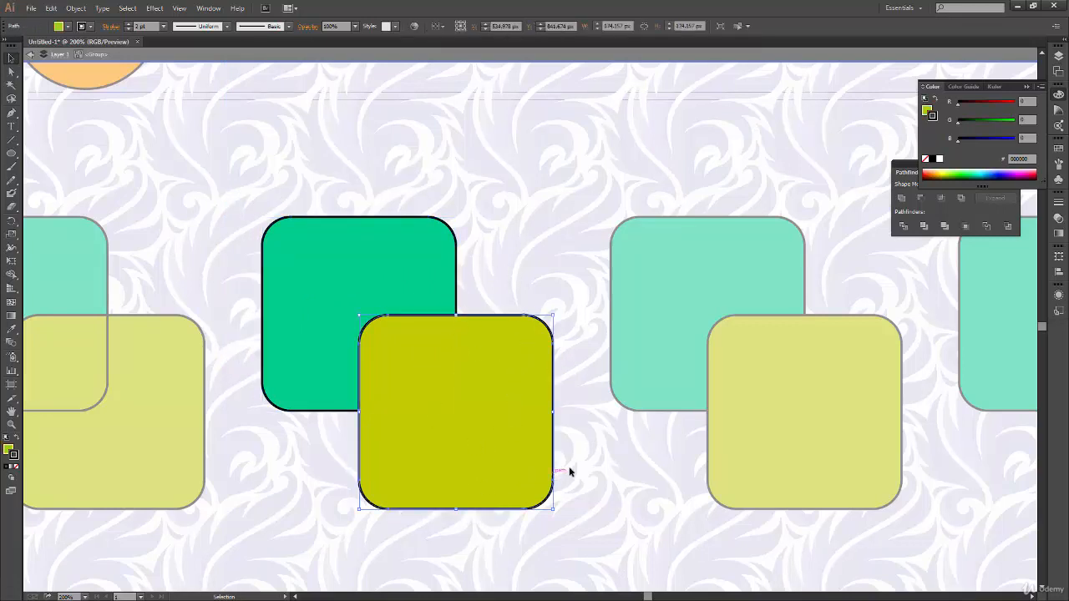
{"action": "left_click", "coordinate": [585, 451]}
{"action": "double_click", "coordinate": [588, 457]}
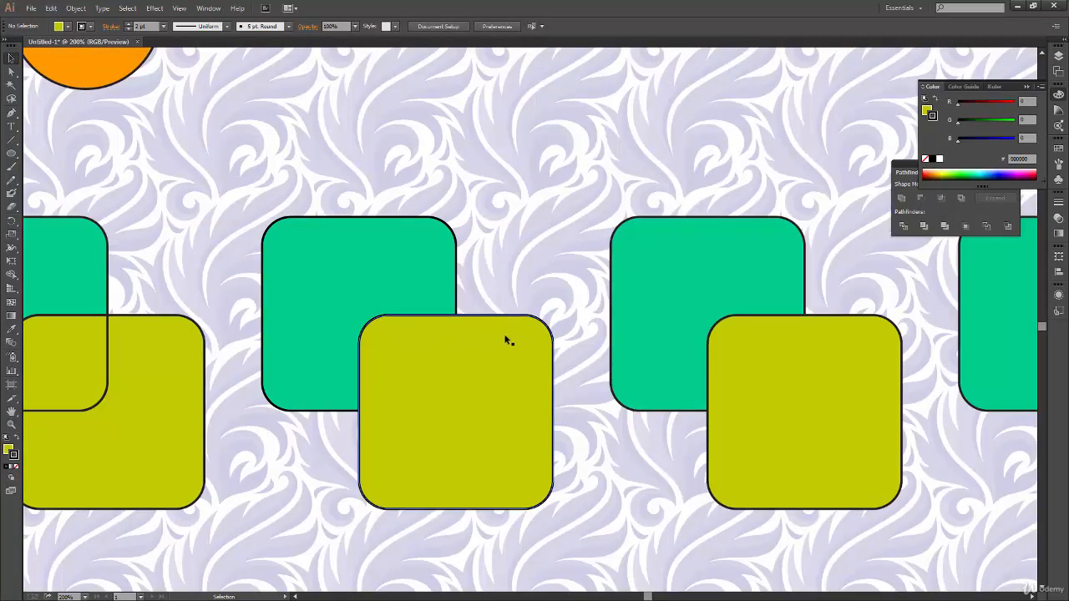
Draw a yellow-green square about 568 px wide on the blank canvas beside the artboard.
{"action": "left_click_drag", "start_coordinate": [511, 346], "coordinate": [351, 408]}
{"action": "key", "text": "ctrl+minus"}
{"action": "key", "text": "ctrl+minus"}
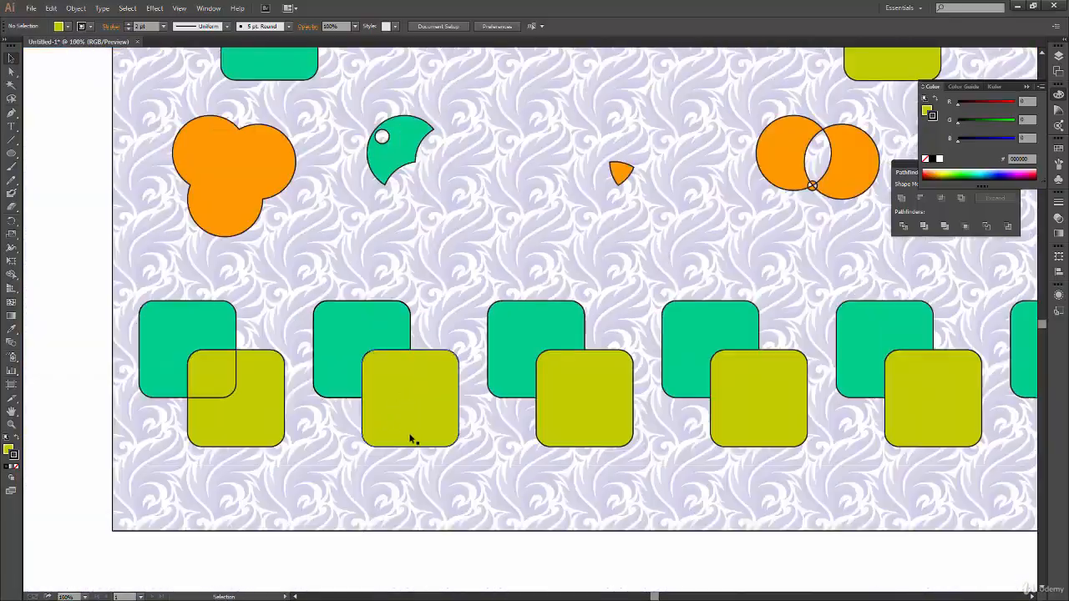
{"action": "left_click_drag", "start_coordinate": [413, 435], "coordinate": [349, 471]}
{"action": "left_click_drag", "start_coordinate": [545, 392], "coordinate": [248, 491]}
{"action": "mouse_move", "coordinate": [356, 405]}
{"action": "left_mouse_down"}
{"action": "mouse_move", "coordinate": [359, 468]}
{"action": "mouse_move", "coordinate": [365, 410]}
{"action": "left_mouse_up"}
{"action": "left_click_drag", "start_coordinate": [12, 153], "coordinate": [99, 155]}
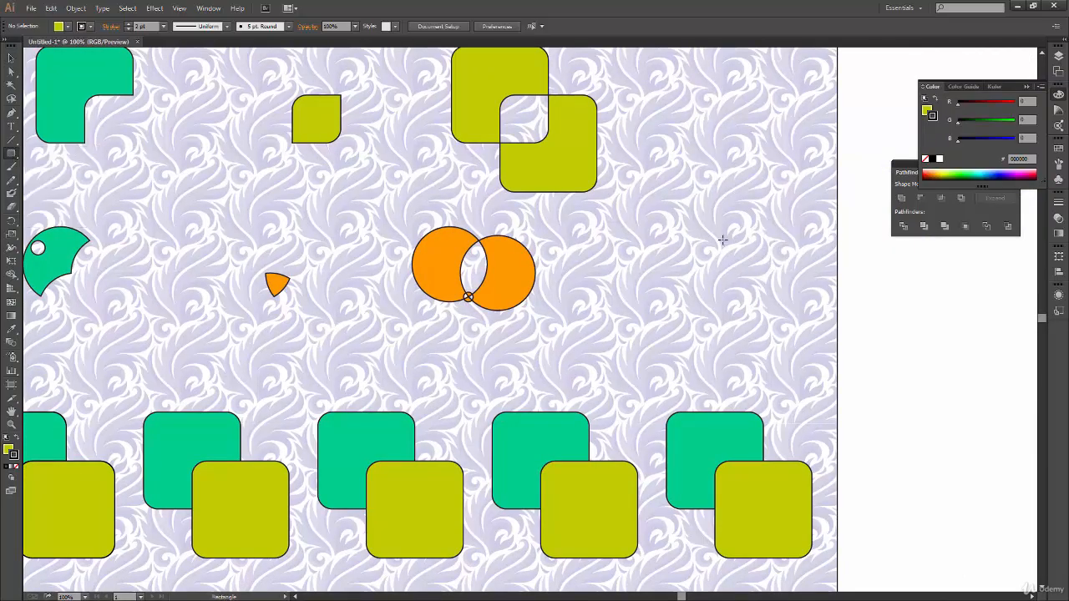
{"action": "left_click_drag", "start_coordinate": [711, 325], "coordinate": [309, 407]}
{"action": "left_click_drag", "start_coordinate": [522, 162], "coordinate": [718, 475]}
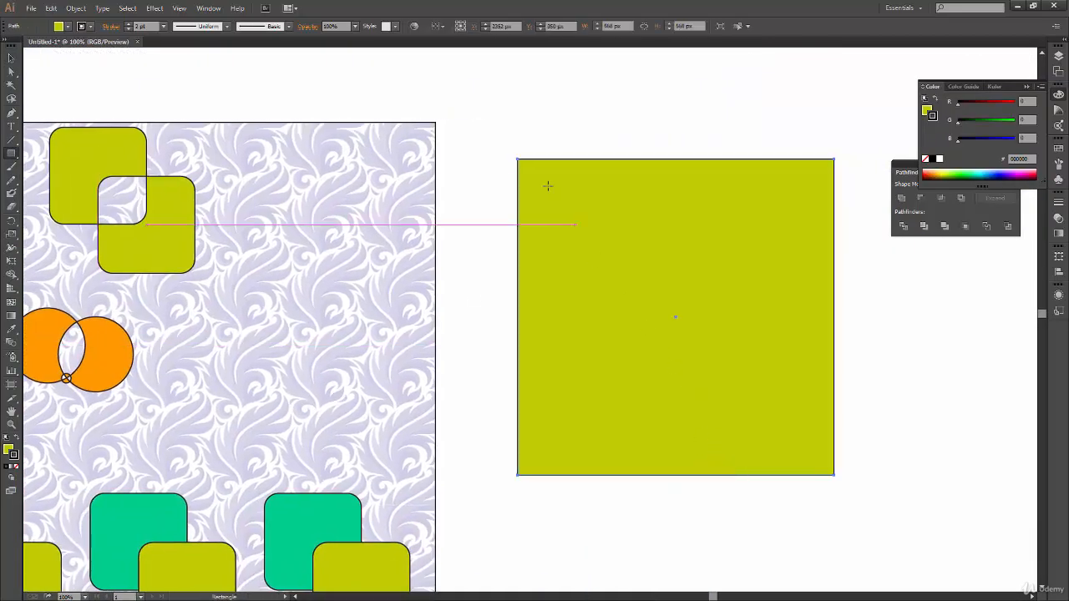
Add two smaller concentric copies inside the large square, about 450 px and 362 px wide.
{"action": "key", "text": "v"}
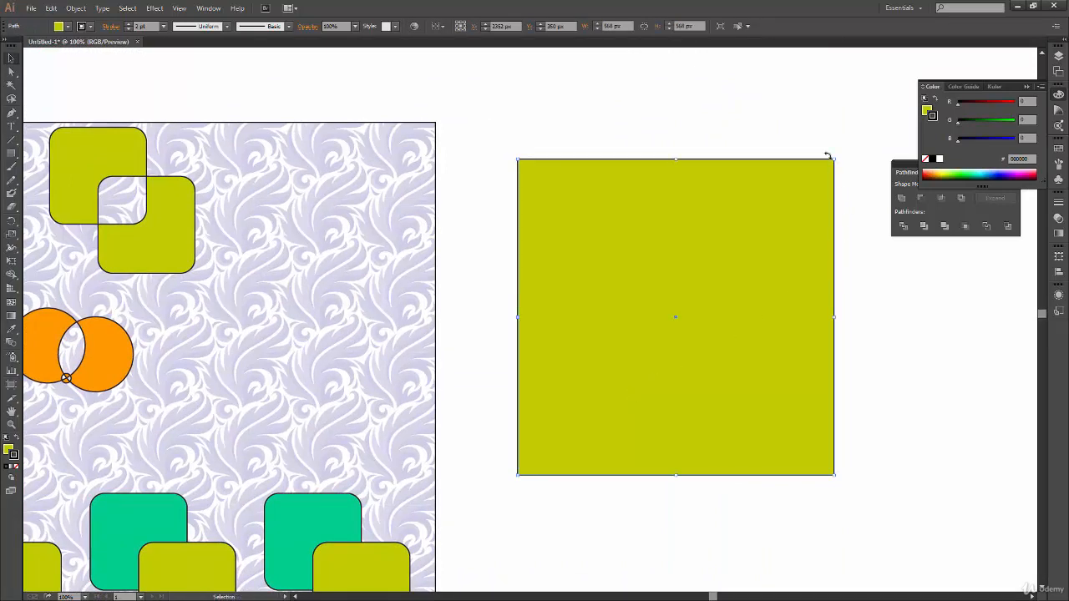
{"action": "left_click_drag", "start_coordinate": [833, 159], "coordinate": [802, 184]}
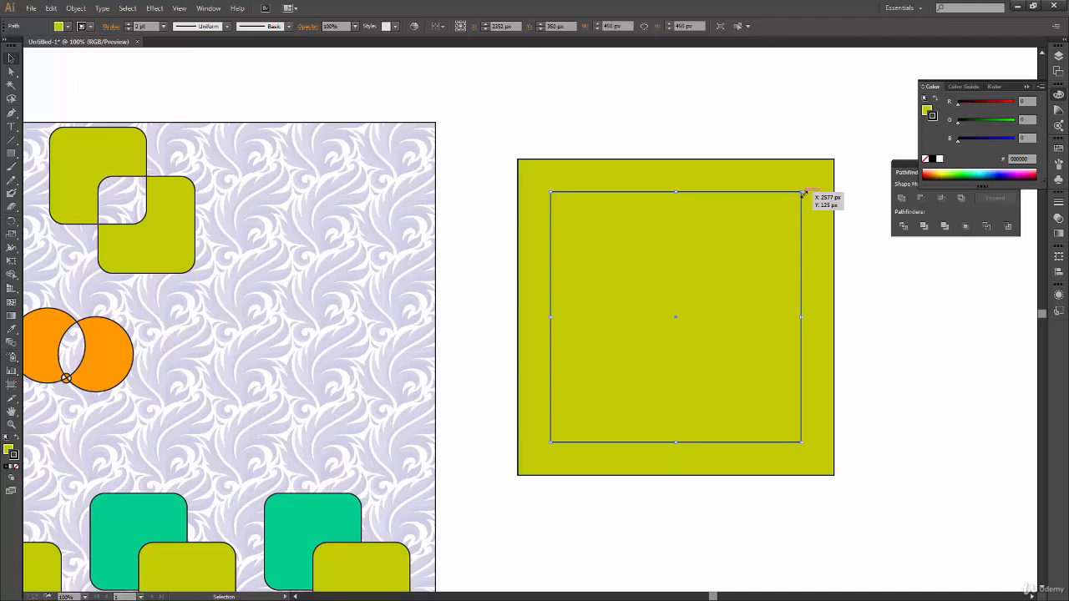
{"action": "left_click_drag", "start_coordinate": [800, 194], "coordinate": [776, 217]}
Fill the outermost of the three nested squares with light grey.
{"action": "left_click", "coordinate": [814, 208]}
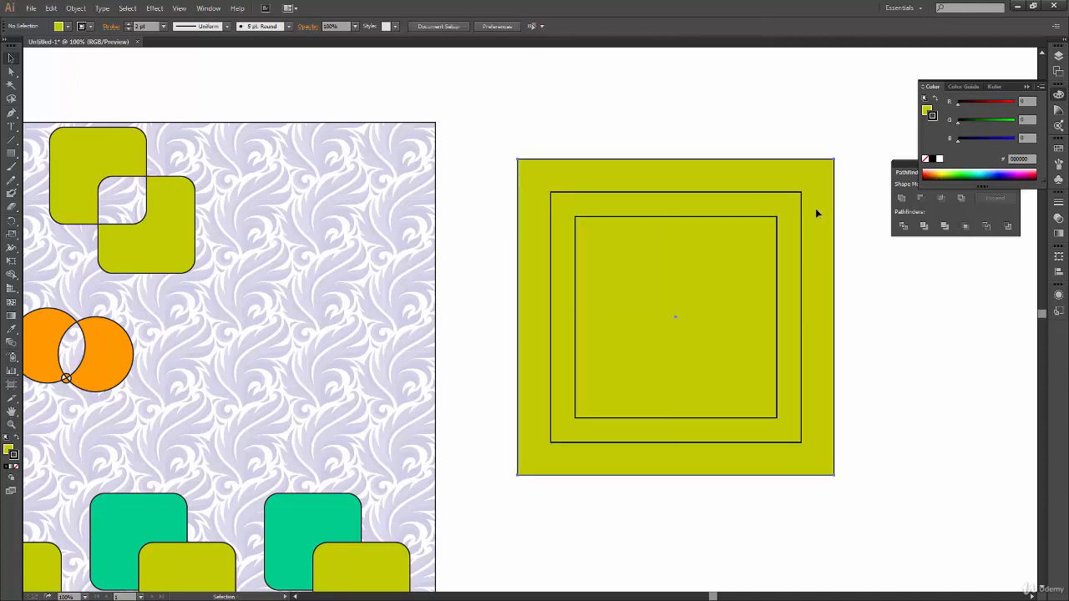
{"action": "double_click", "coordinate": [9, 450]}
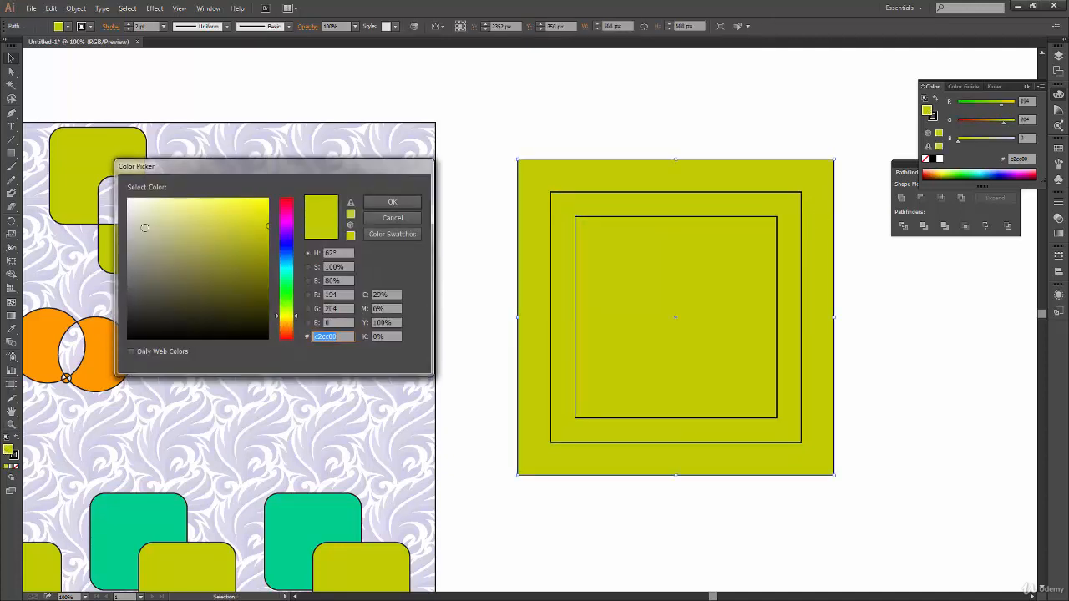
{"action": "left_click_drag", "start_coordinate": [144, 227], "coordinate": [125, 231]}
{"action": "left_click", "coordinate": [390, 204]}
Fill the middle nested square with a medium grey.
{"action": "left_click", "coordinate": [754, 255]}
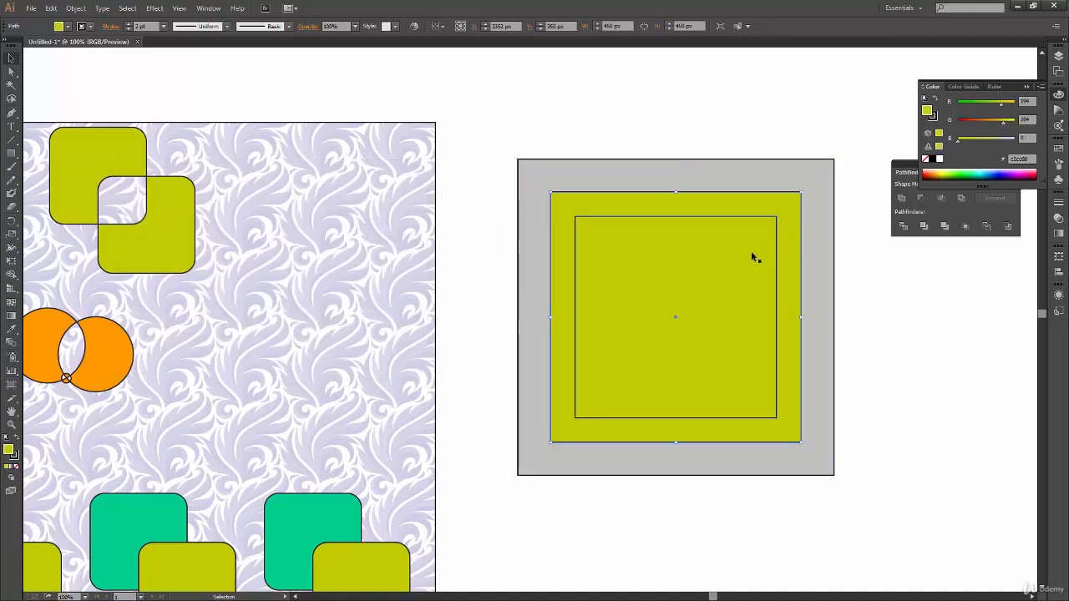
{"action": "double_click", "coordinate": [9, 450]}
{"action": "left_click_drag", "start_coordinate": [137, 272], "coordinate": [125, 262]}
{"action": "left_click", "coordinate": [392, 202]}
Fill the innermost nested square with dark grey 3f3f3f.
{"action": "left_click", "coordinate": [757, 310]}
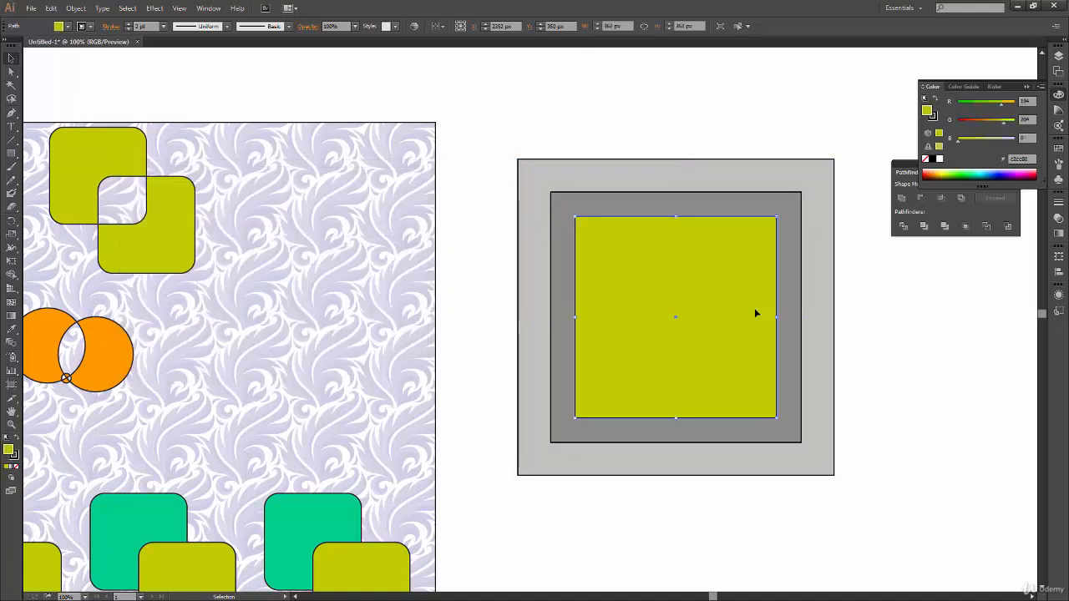
{"action": "double_click", "coordinate": [9, 450]}
{"action": "left_click", "coordinate": [126, 302]}
{"action": "left_click", "coordinate": [392, 202]}
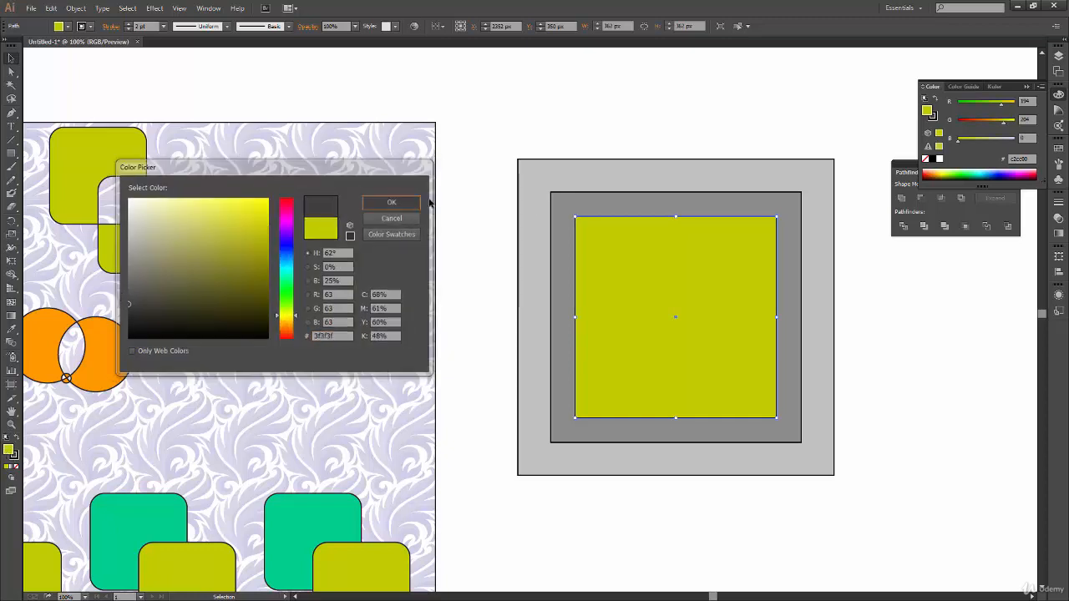
Remove the stroke from all three nested squares and deselect them.
{"action": "left_click", "coordinate": [911, 303]}
{"action": "left_click_drag", "start_coordinate": [890, 281], "coordinate": [701, 359]}
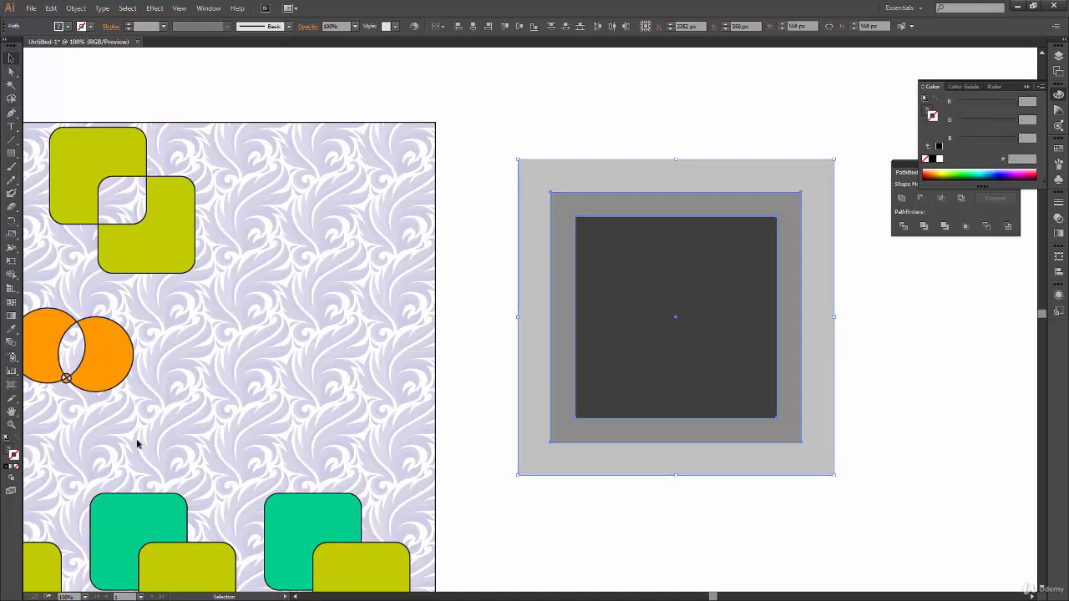
{"action": "left_click", "coordinate": [461, 388]}
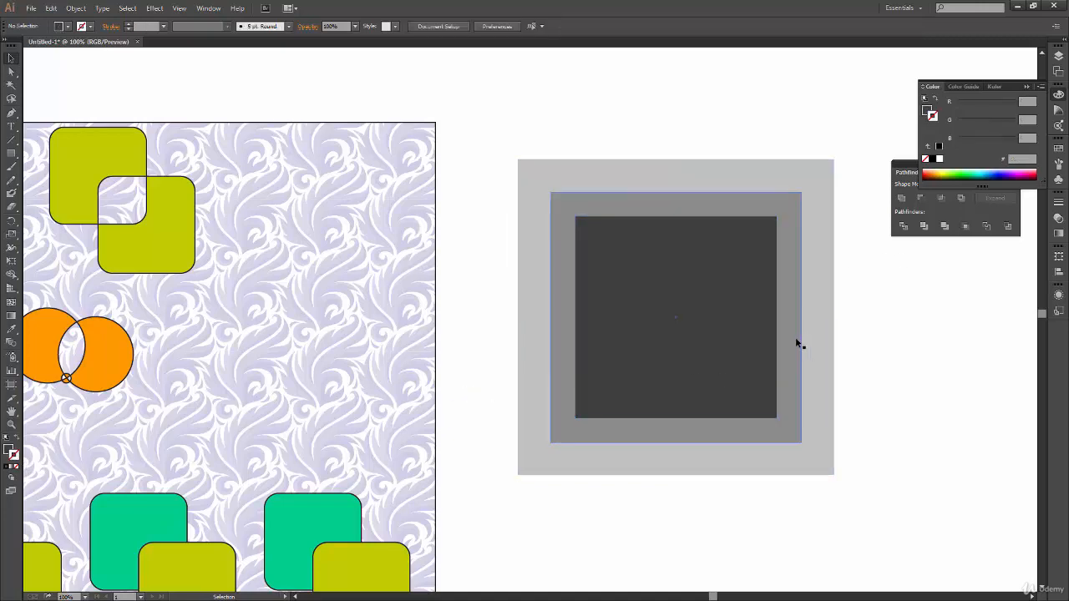
Examine how the nested grey squares are stacked by selecting the outer and middle squares in turn, and deselect them.
{"action": "left_click_drag", "start_coordinate": [844, 329], "coordinate": [737, 348]}
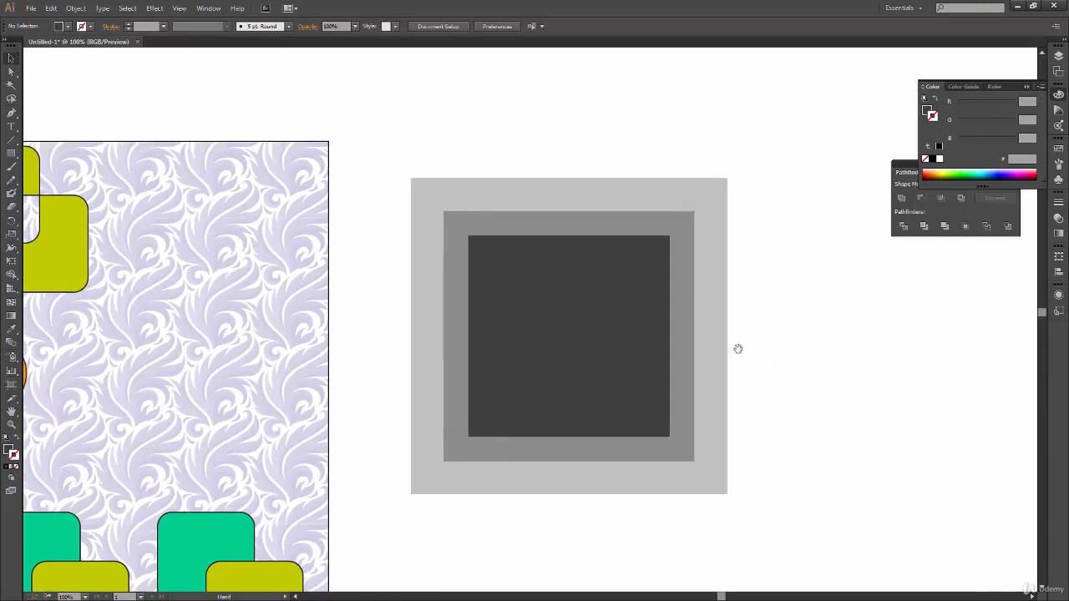
{"action": "left_click_drag", "start_coordinate": [655, 408], "coordinate": [612, 396]}
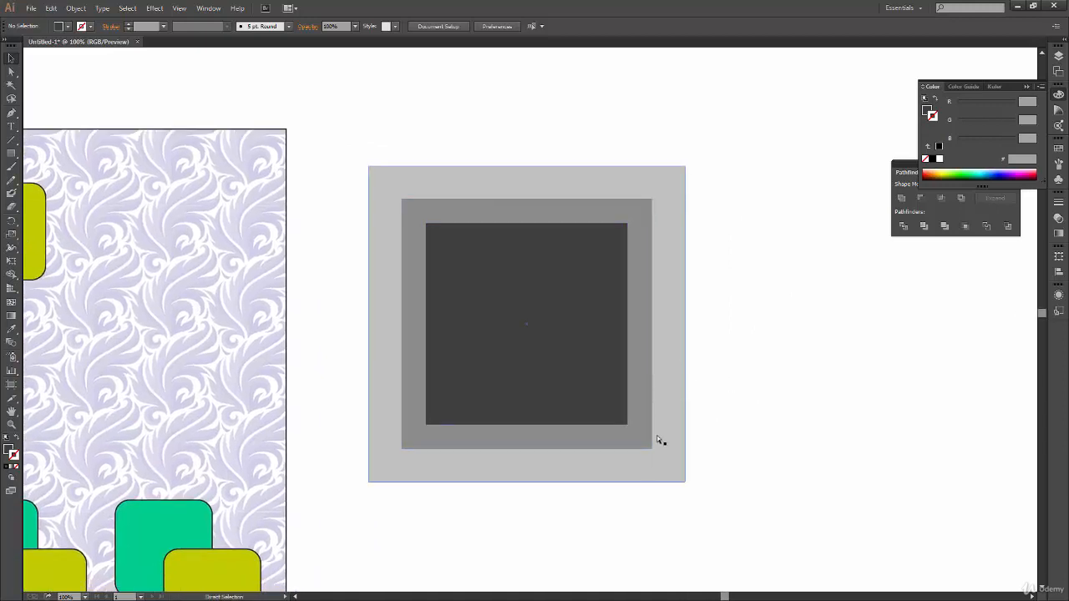
{"action": "key", "text": "ctrl+equal"}
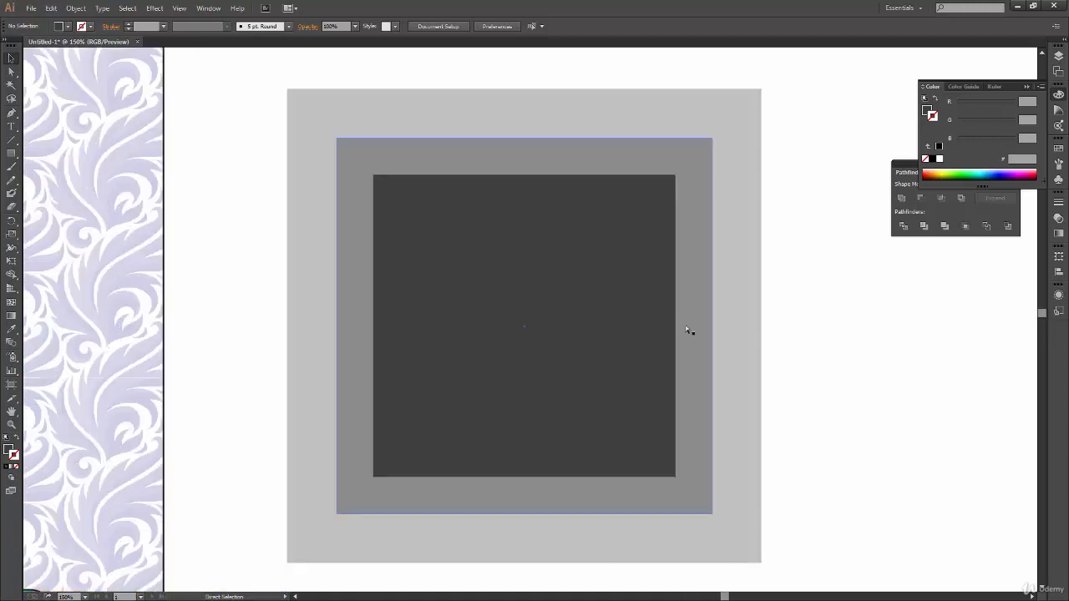
{"action": "left_click_drag", "start_coordinate": [623, 310], "coordinate": [502, 402]}
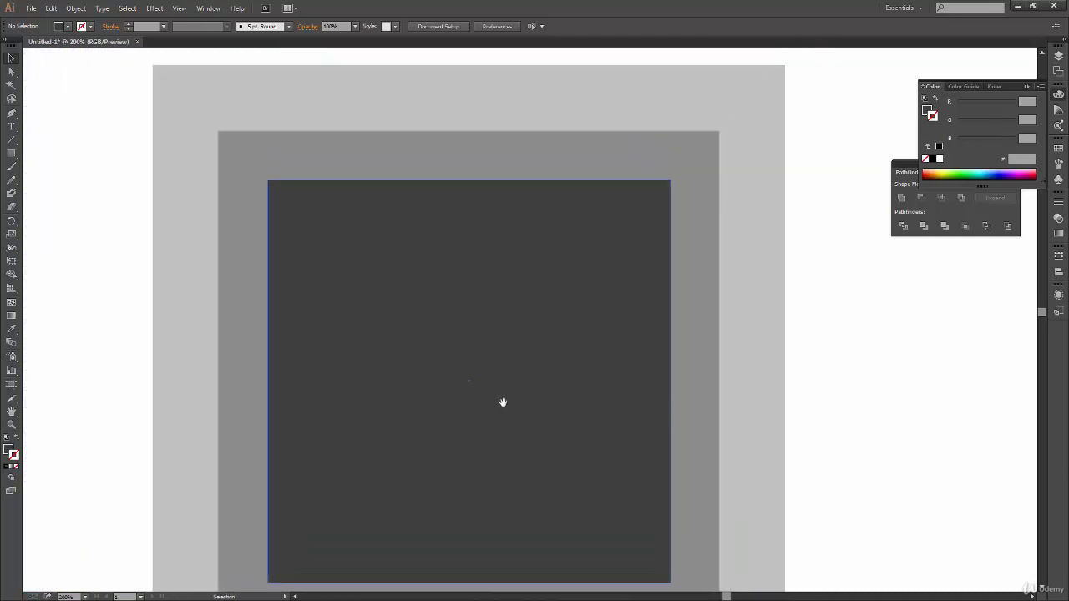
{"action": "key", "text": "ctrl+minus"}
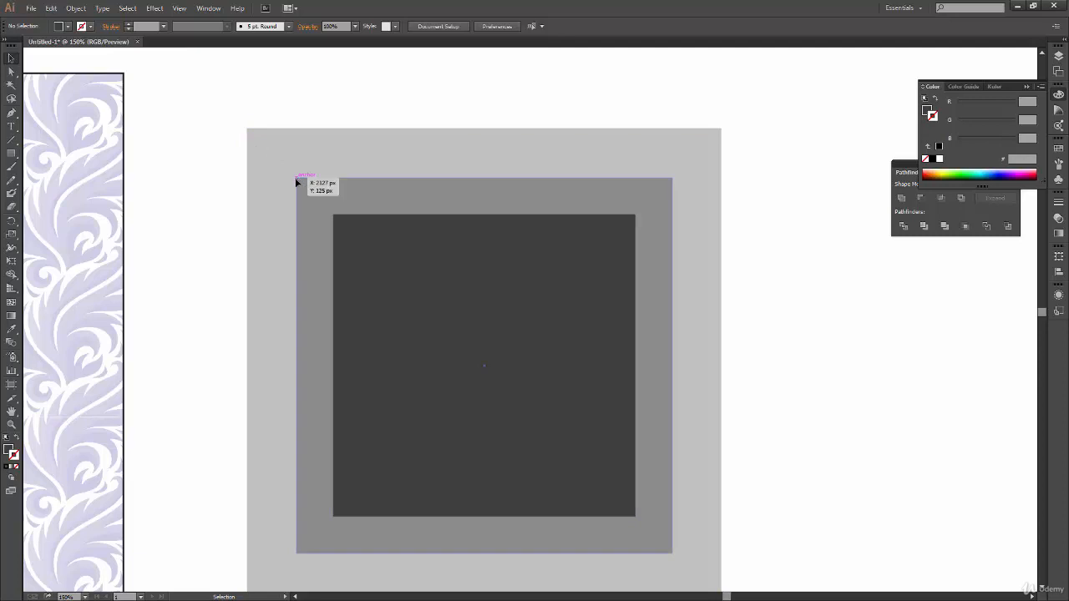
{"action": "left_click", "coordinate": [278, 155]}
{"action": "left_click_drag", "start_coordinate": [397, 333], "coordinate": [412, 269]}
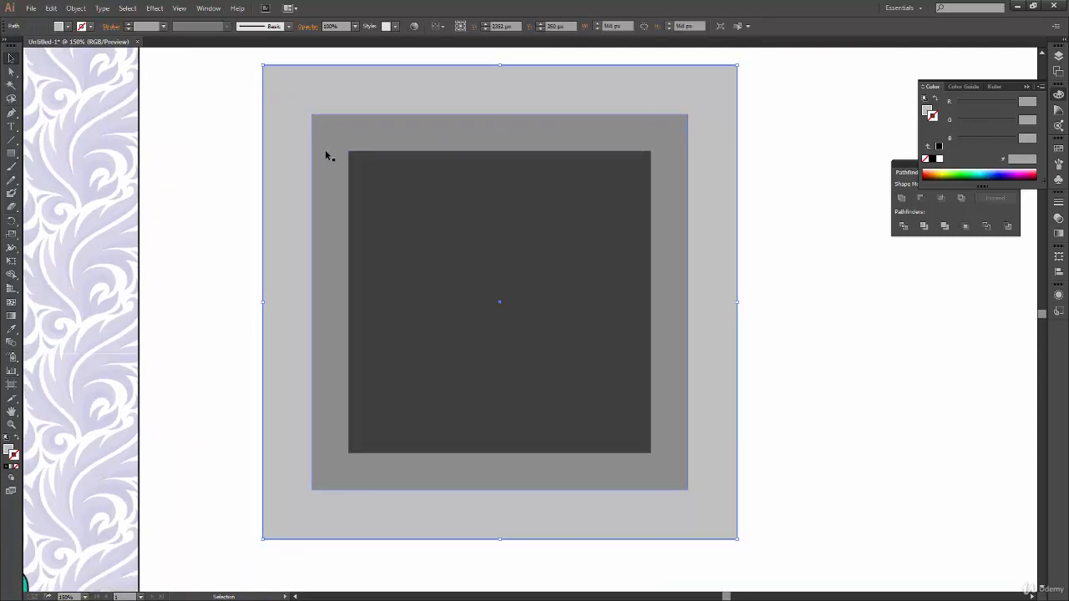
{"action": "left_click", "coordinate": [672, 220]}
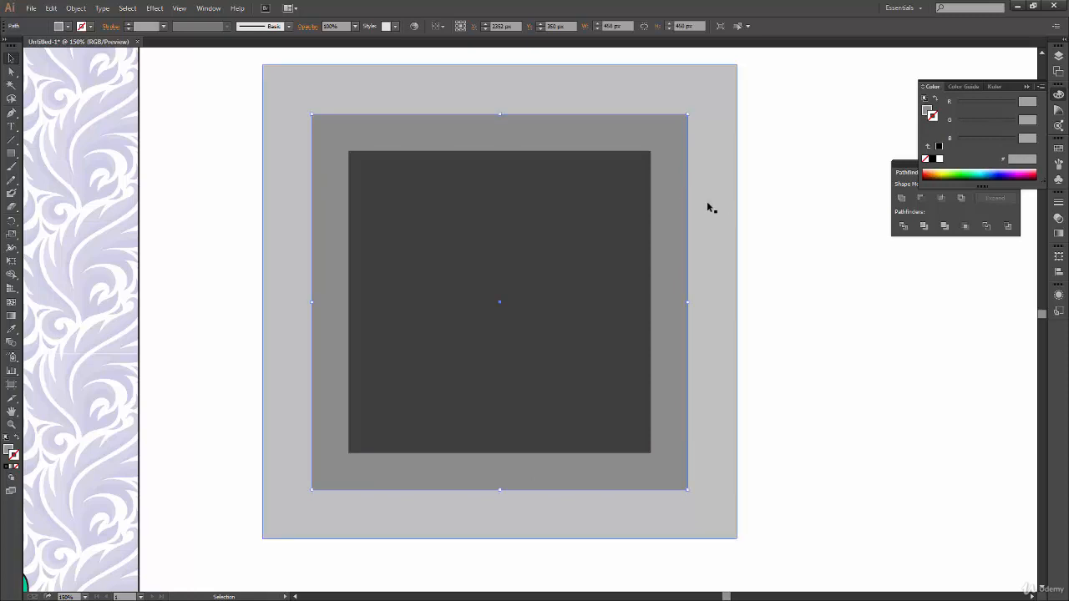
{"action": "left_click", "coordinate": [724, 214]}
{"action": "left_click_drag", "start_coordinate": [674, 333], "coordinate": [838, 439]}
{"action": "key", "text": "ctrl+minus"}
{"action": "key", "text": "ctrl+minus"}
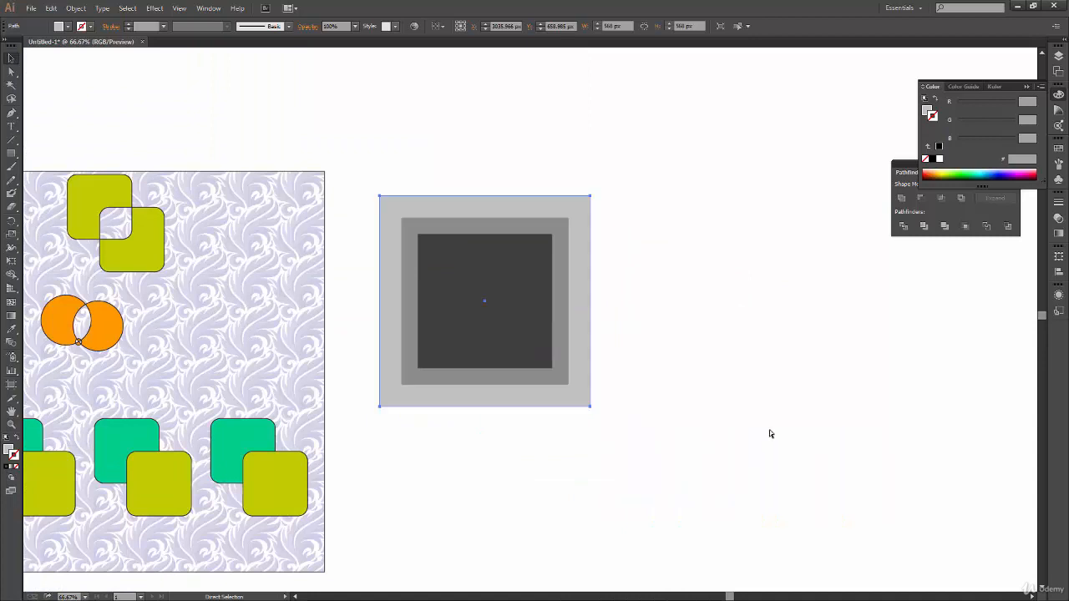
{"action": "key", "text": "v"}
{"action": "left_click", "coordinate": [760, 438]}
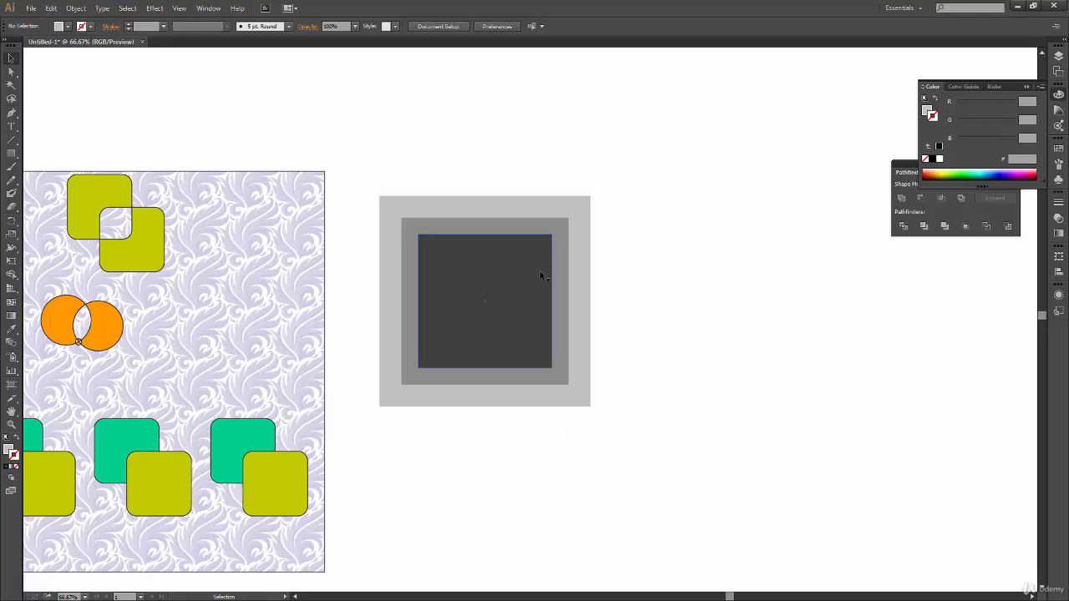
Try moving the dark innermost square out of the stack, undo the move and deselect it.
{"action": "left_click", "coordinate": [519, 307]}
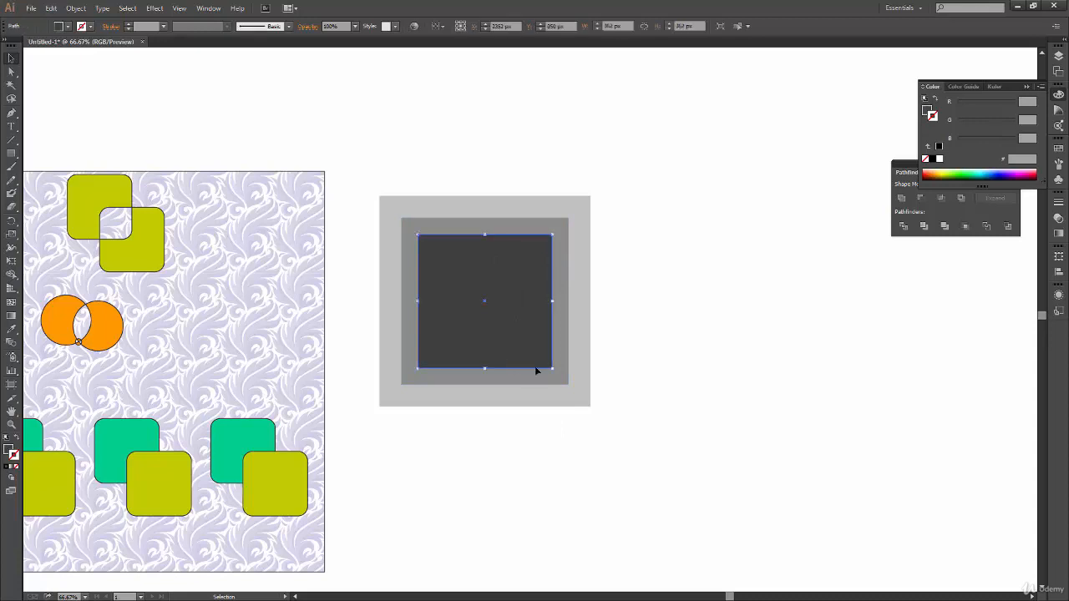
{"action": "left_click_drag", "start_coordinate": [518, 333], "coordinate": [679, 362]}
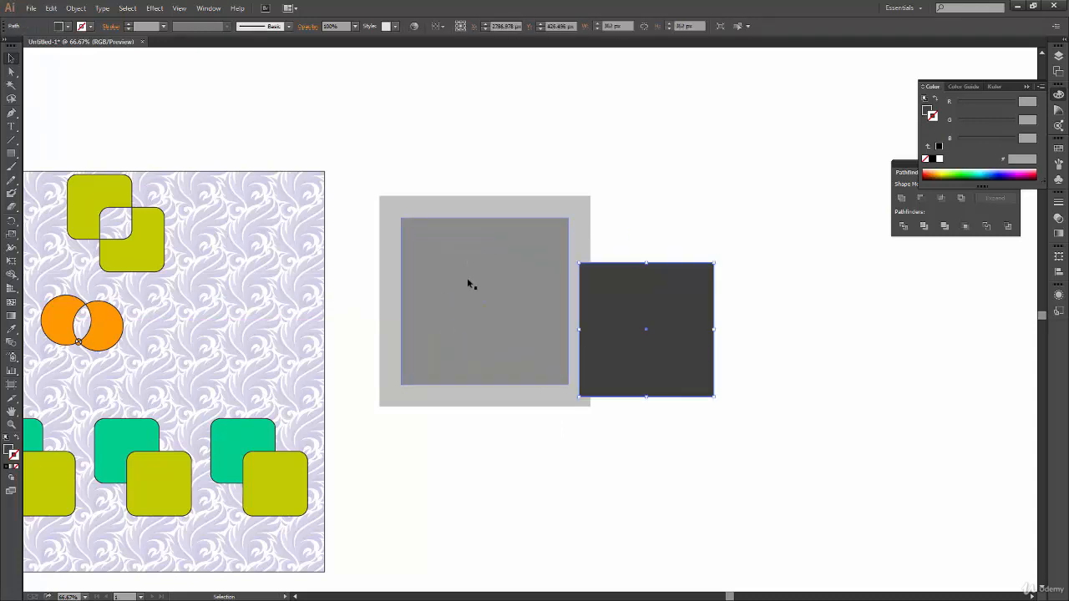
{"action": "key", "text": "ctrl+z"}
{"action": "left_click", "coordinate": [560, 450]}
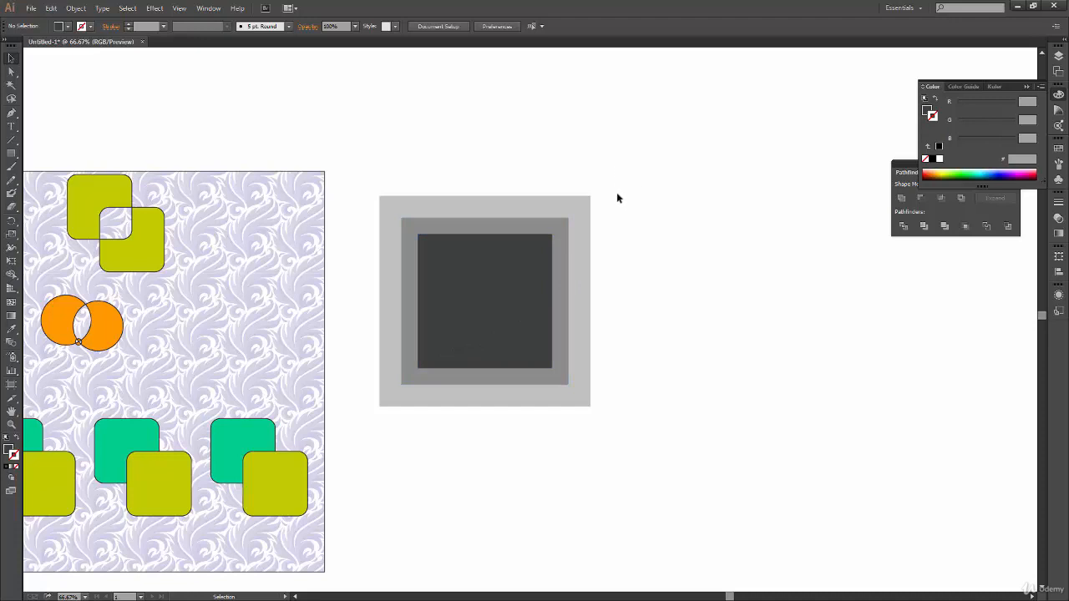
Apply the Trim pathfinder to all three nested grey squares and deselect the result.
{"action": "left_click_drag", "start_coordinate": [627, 160], "coordinate": [506, 297]}
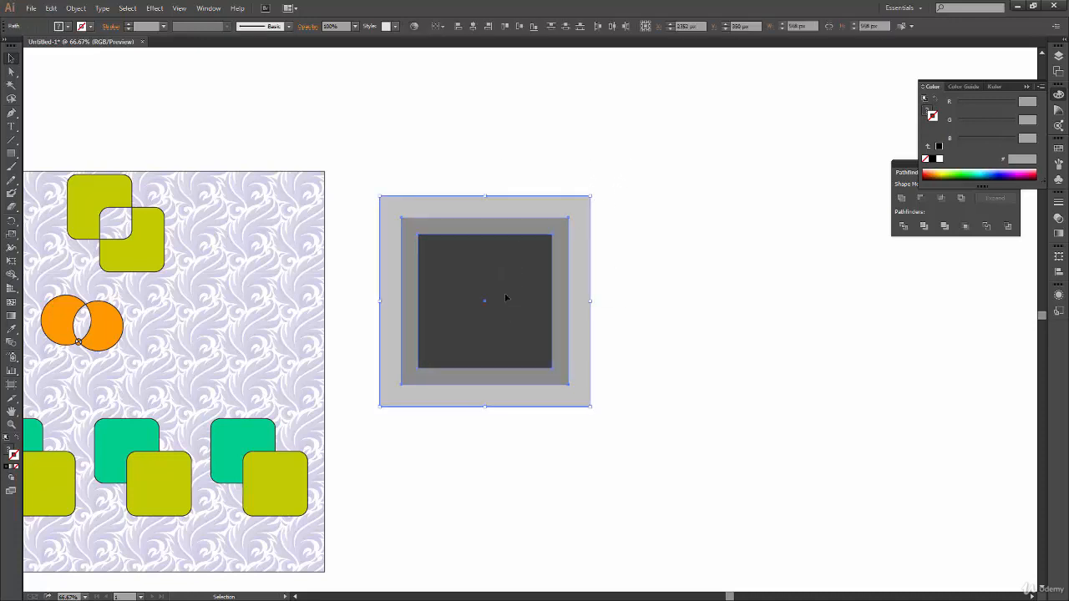
{"action": "left_click", "coordinate": [924, 227]}
{"action": "left_click", "coordinate": [740, 359]}
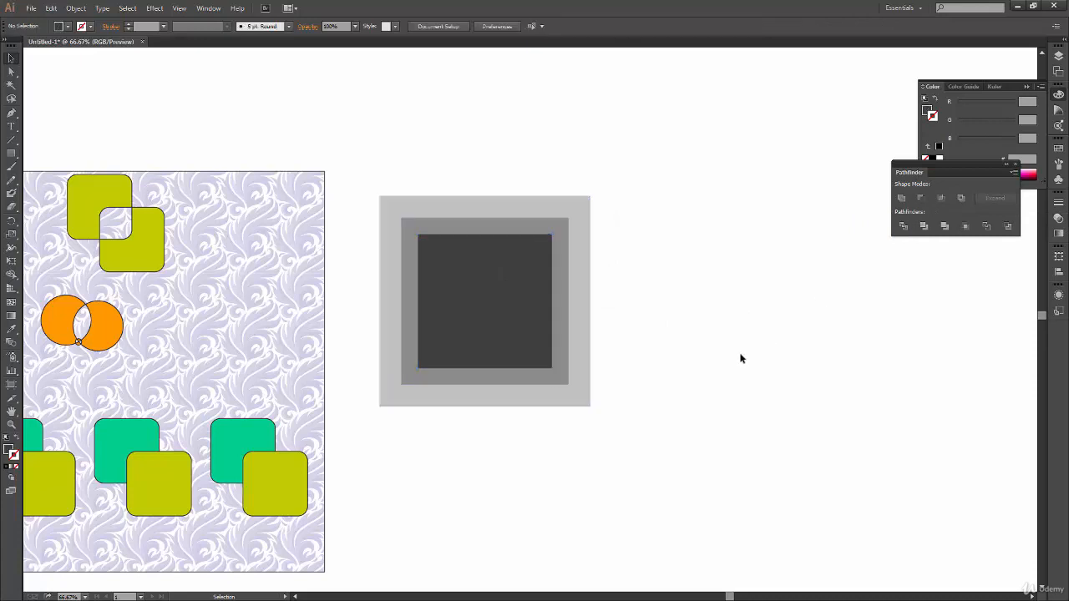
Ungroup the trimmed nested grey squares and deselect them.
{"action": "left_click", "coordinate": [573, 340]}
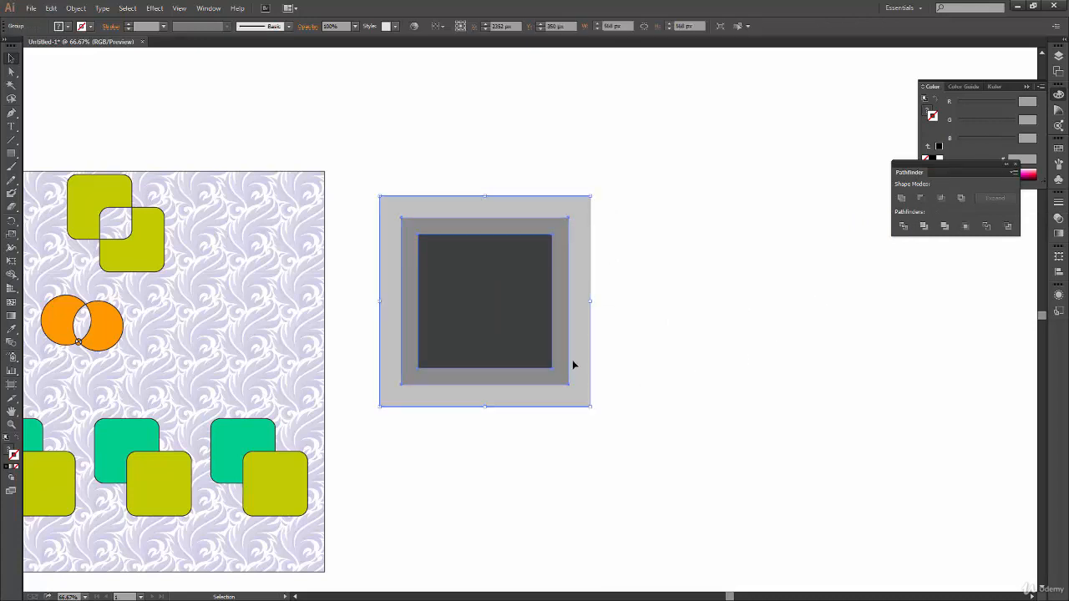
{"action": "key", "text": "ctrl+shift+g"}
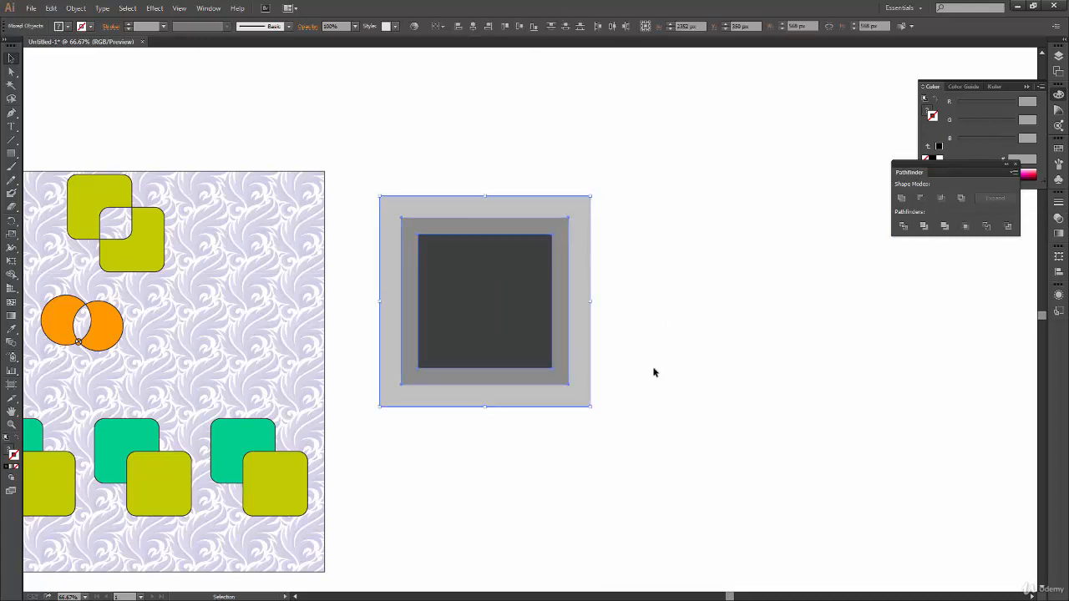
{"action": "left_click", "coordinate": [653, 372]}
Move the medium-grey frame to the right of the light-grey frame and the dark square below both.
{"action": "left_click", "coordinate": [564, 346]}
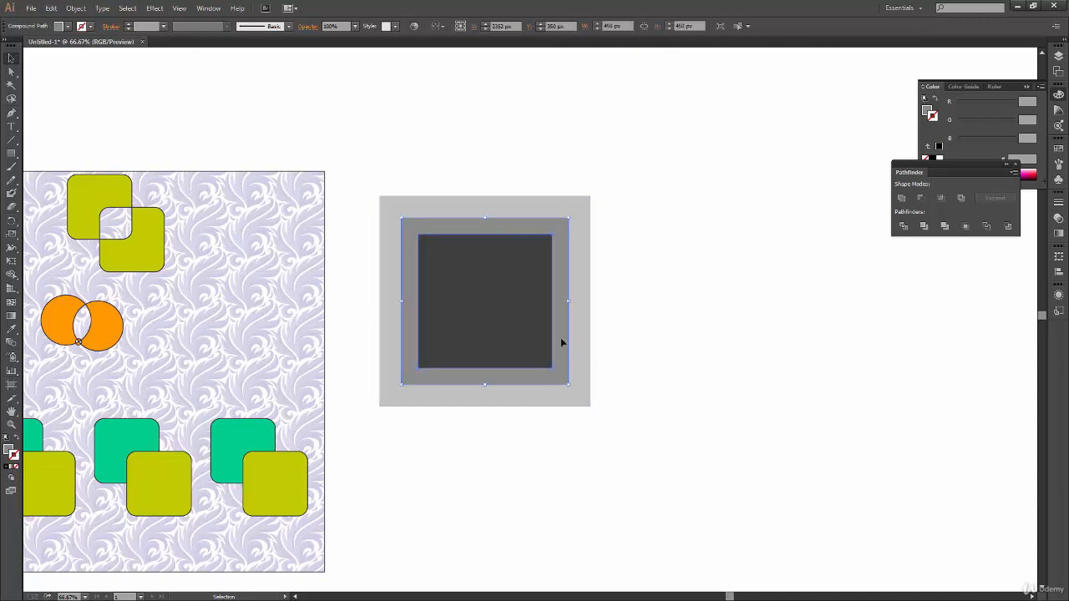
{"action": "left_click_drag", "start_coordinate": [561, 342], "coordinate": [740, 354]}
{"action": "left_click_drag", "start_coordinate": [511, 351], "coordinate": [621, 523]}
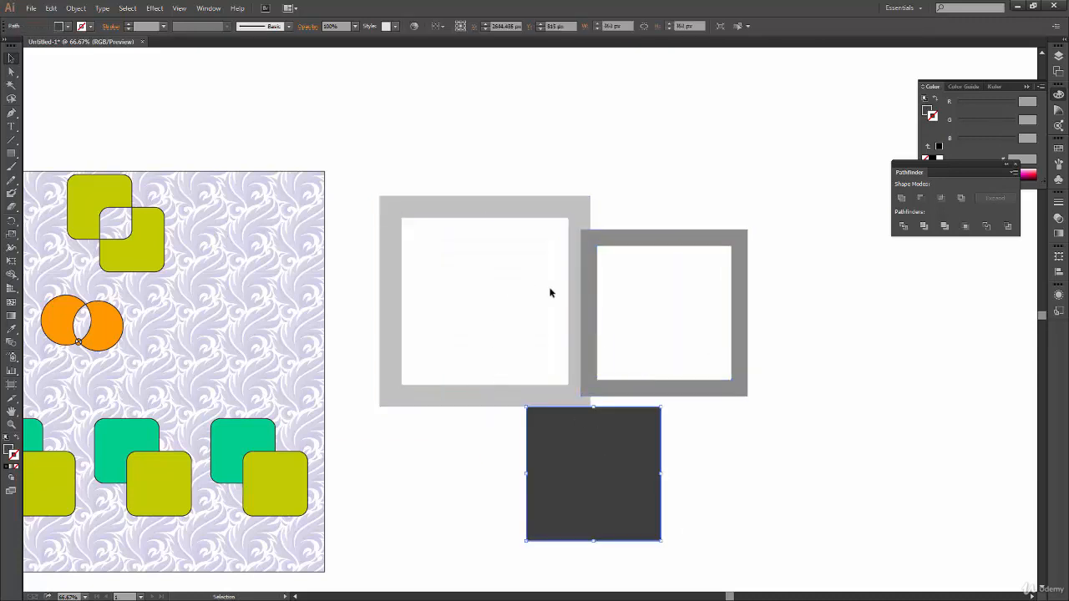
Undo the moves of the dark square and the medium-grey frame.
{"action": "key", "text": "ctrl+z"}
{"action": "key", "text": "ctrl+z"}
{"action": "key", "text": "ctrl+z"}
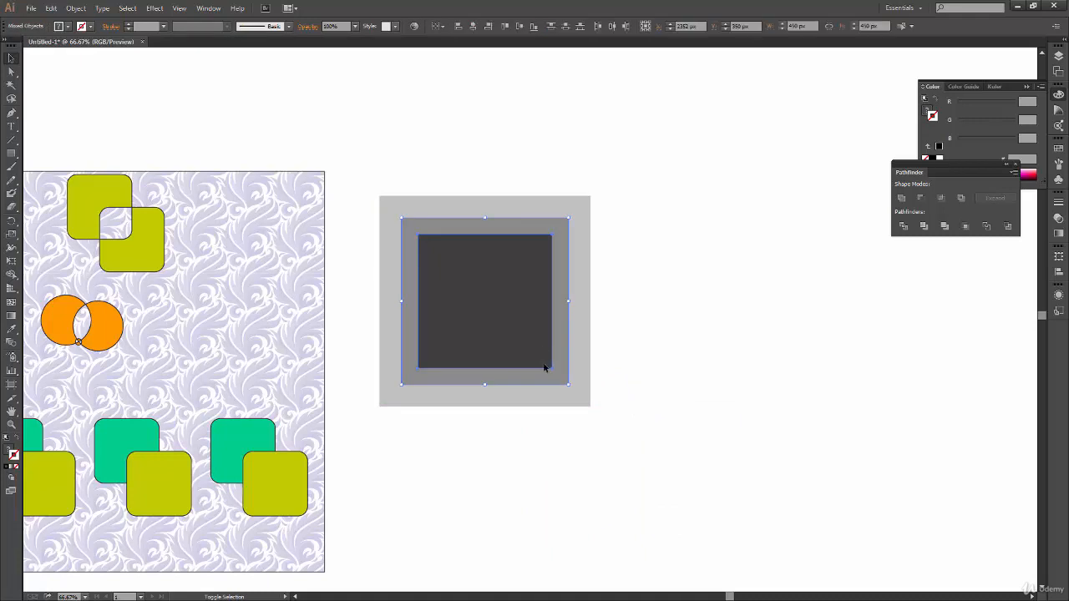
Pull the medium-grey frame and the dark square out to the right of the light-grey frame, and undo both moves.
{"action": "left_click_drag", "start_coordinate": [516, 335], "coordinate": [914, 418]}
{"action": "left_click", "coordinate": [844, 357]}
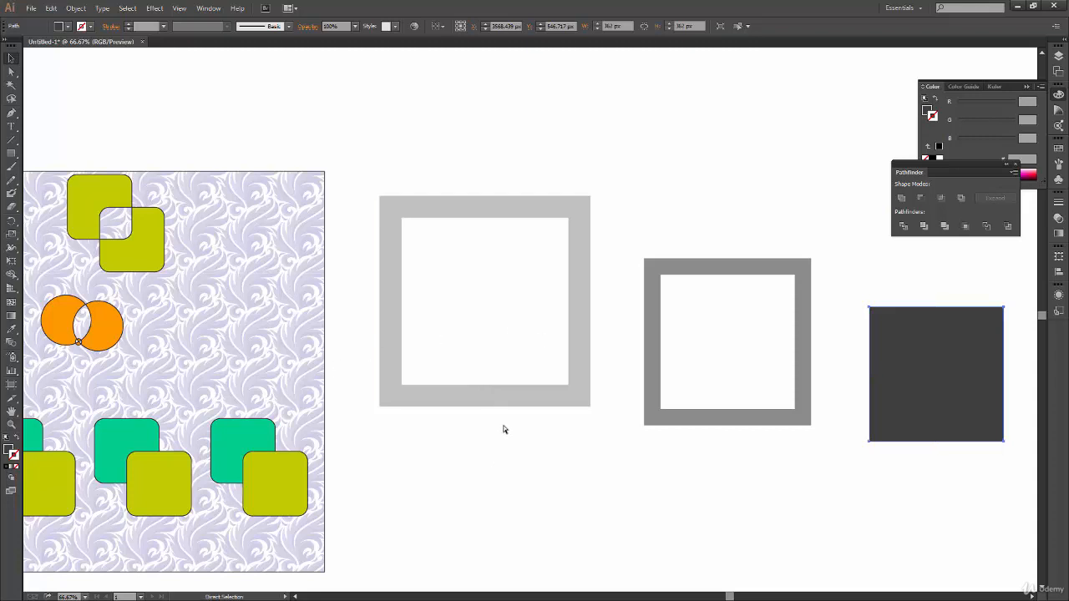
{"action": "key", "text": "ctrl+z"}
{"action": "key", "text": "ctrl+z"}
{"action": "left_click", "coordinate": [445, 455]}
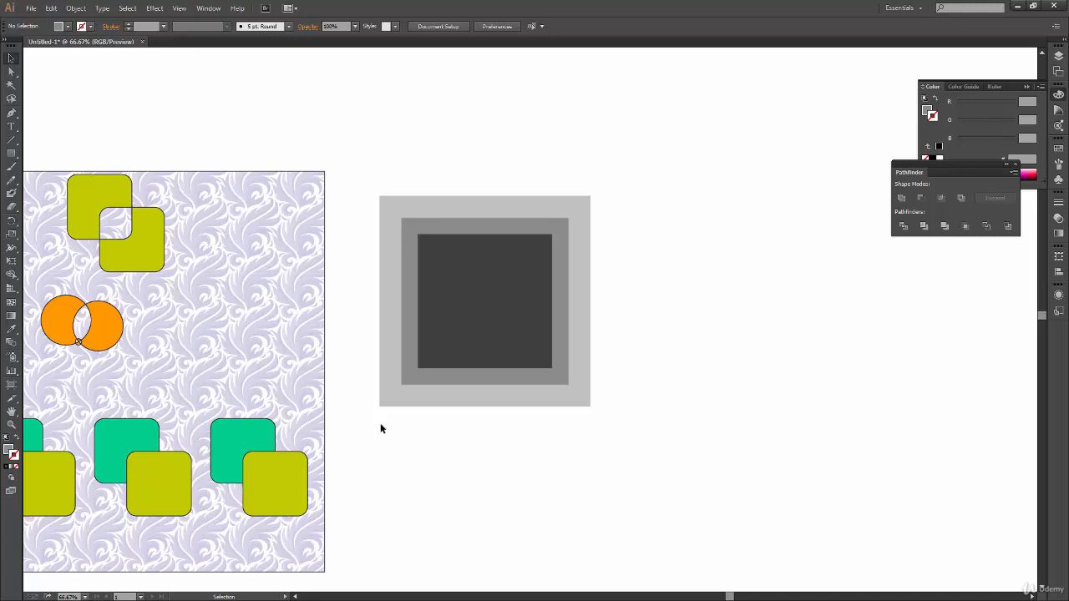
Scale the medium-grey frame down slightly around its centre and deselect it.
{"action": "left_click", "coordinate": [551, 274]}
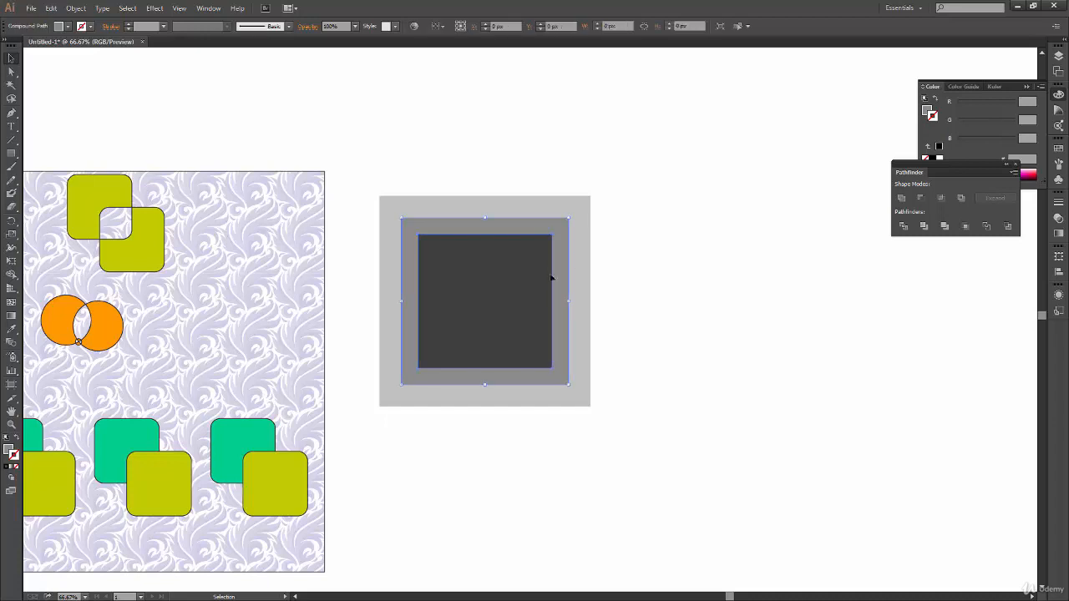
{"action": "left_click_drag", "start_coordinate": [567, 224], "coordinate": [560, 225]}
{"action": "left_click", "coordinate": [621, 230]}
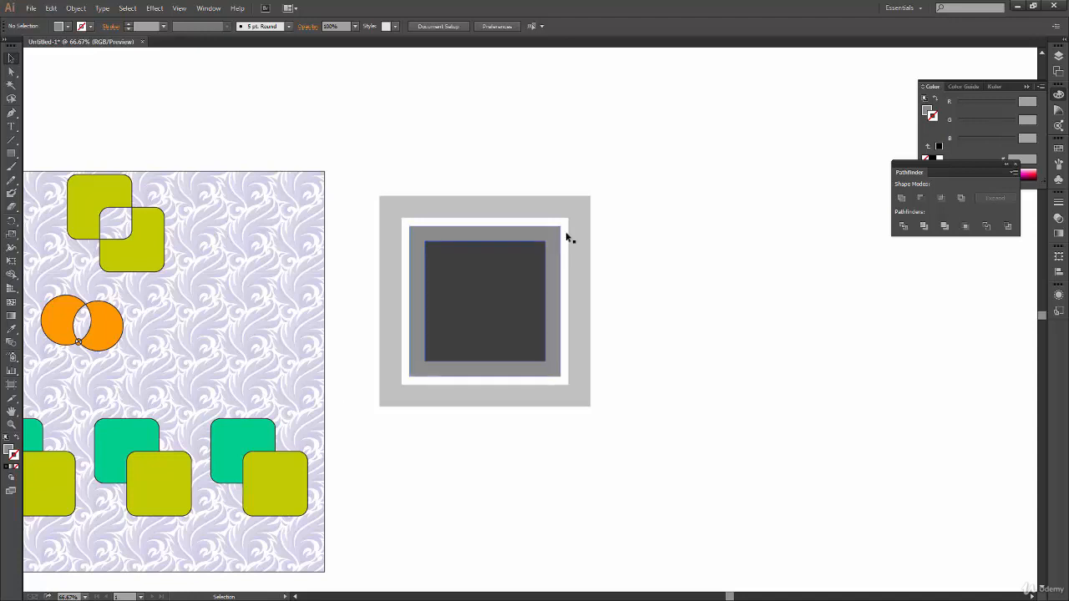
Delete all three nested grey pieces beside the artboard.
{"action": "left_click_drag", "start_coordinate": [623, 164], "coordinate": [492, 338]}
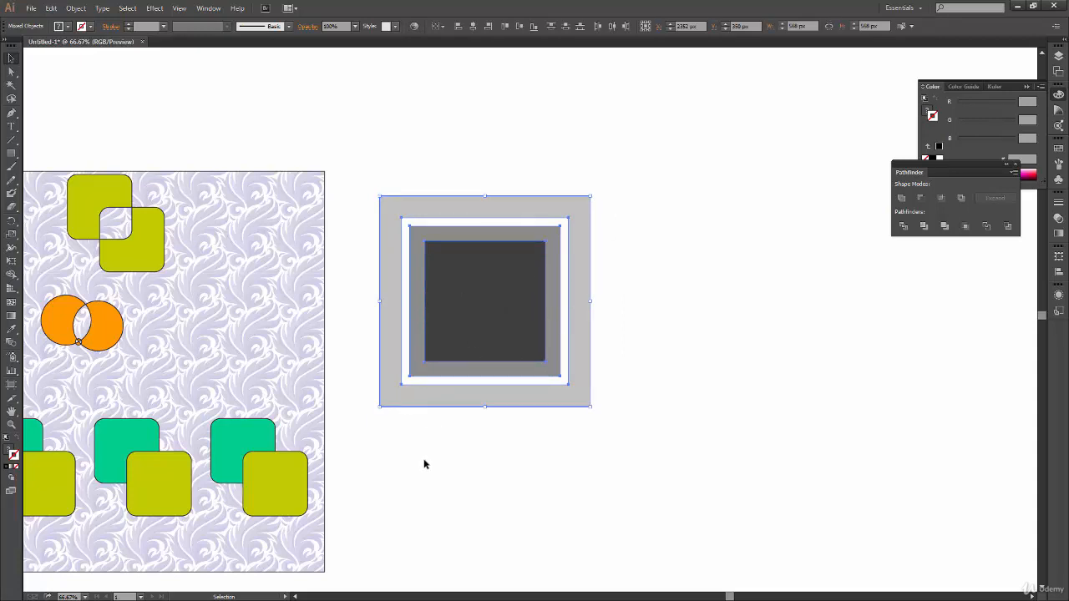
{"action": "key", "text": "Delete"}
Apply the Merge pathfinder to the third pair of rounded squares in the bottom row and deselect the result.
{"action": "left_click_drag", "start_coordinate": [377, 448], "coordinate": [643, 345]}
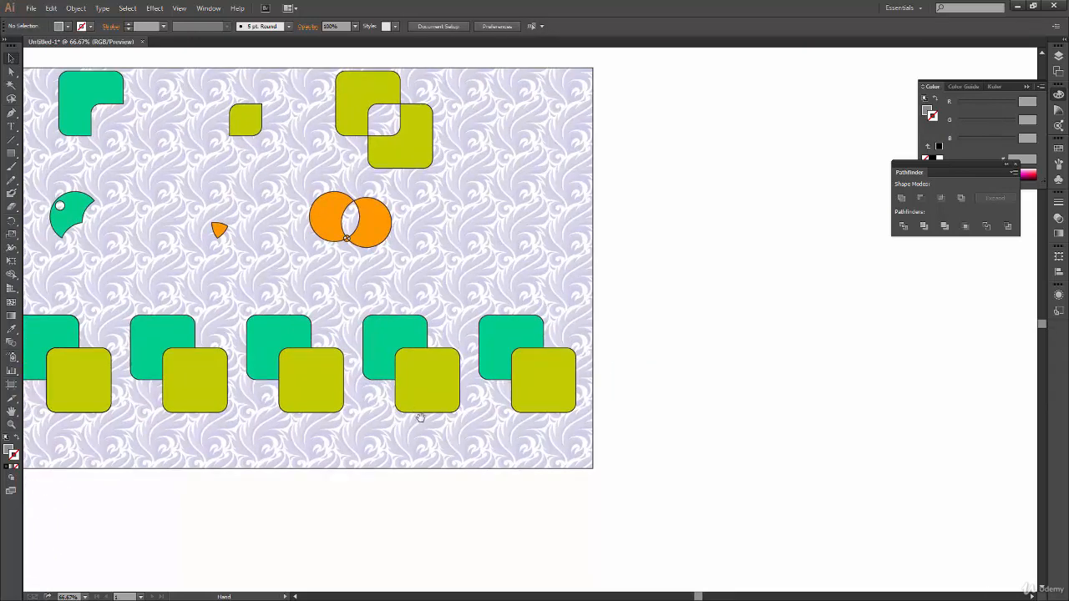
{"action": "left_click_drag", "start_coordinate": [346, 430], "coordinate": [487, 455]}
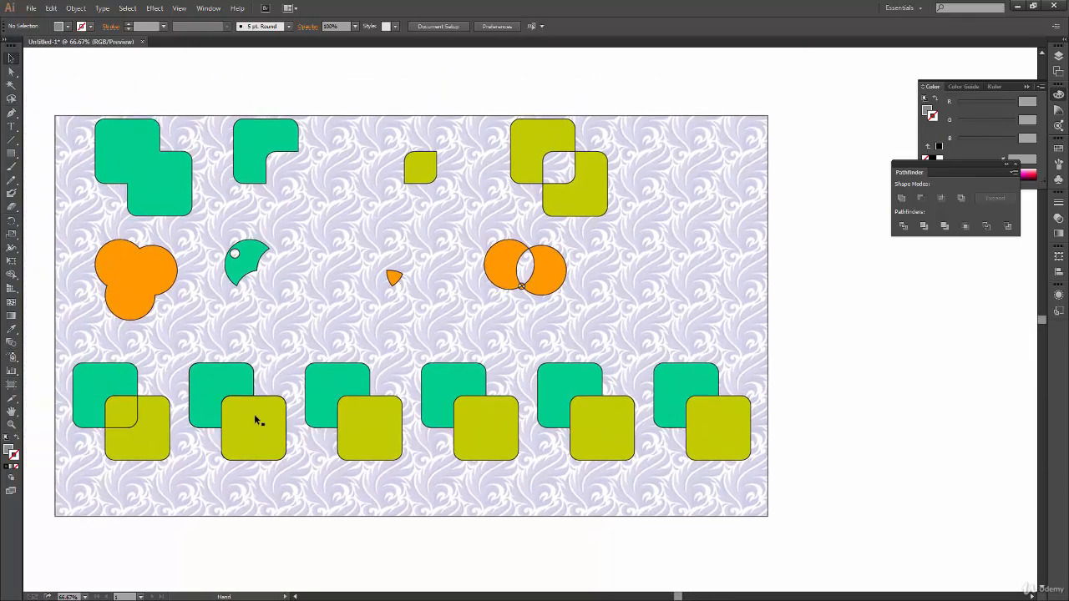
{"action": "left_click", "coordinate": [263, 420]}
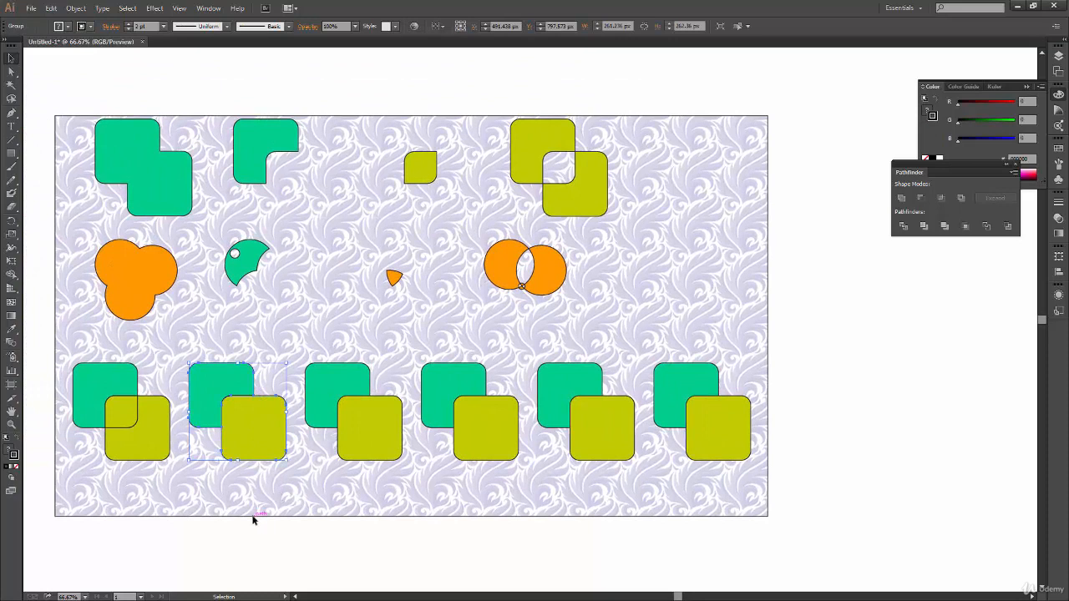
{"action": "left_click", "coordinate": [360, 420]}
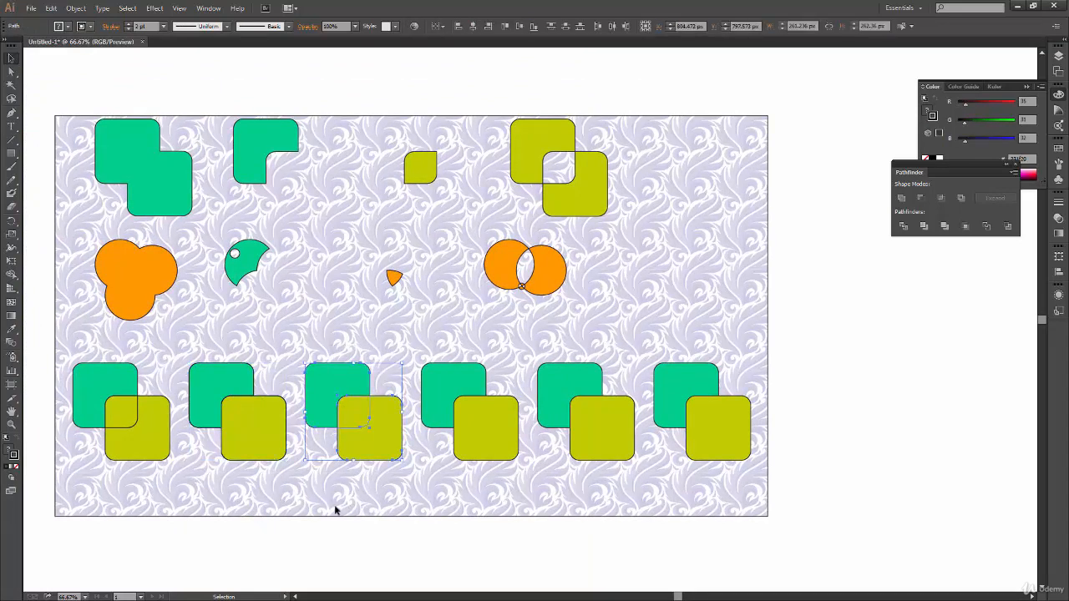
{"action": "left_click_drag", "start_coordinate": [417, 408], "coordinate": [425, 421]}
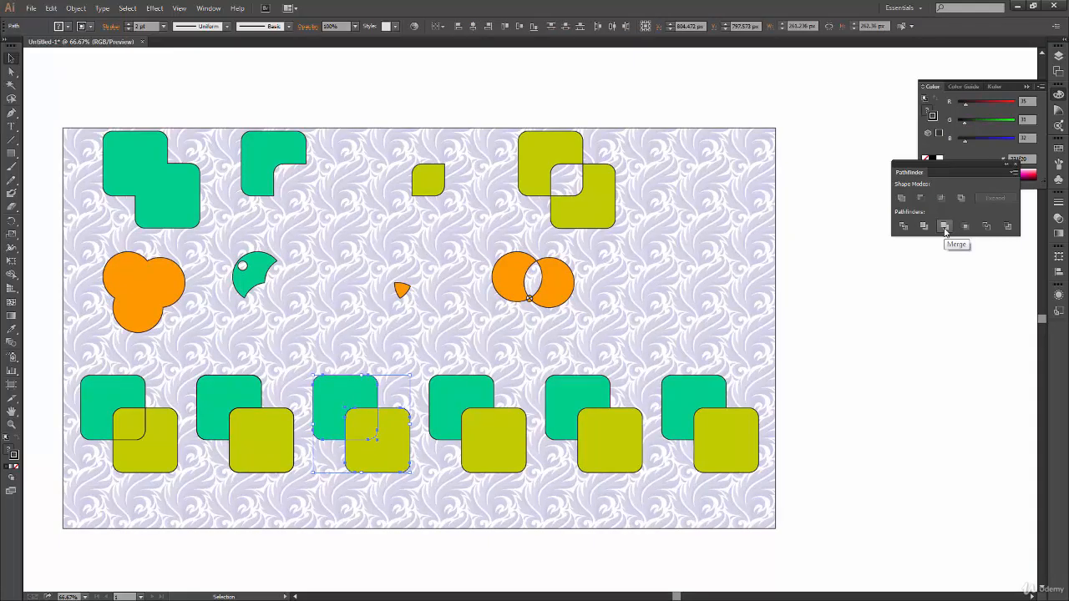
{"action": "left_click", "coordinate": [385, 500]}
{"action": "left_click_drag", "start_coordinate": [347, 345], "coordinate": [400, 439]}
{"action": "left_click", "coordinate": [945, 227]}
{"action": "left_click", "coordinate": [354, 496]}
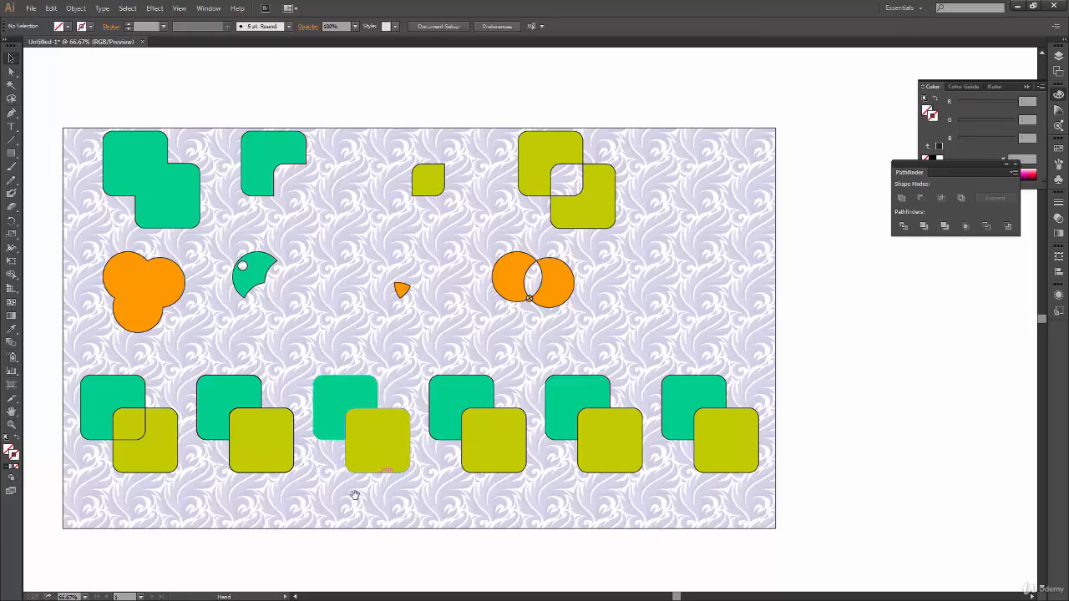
Give the merged third pair a 2 pt stroke and deselect it.
{"action": "left_click_drag", "start_coordinate": [355, 496], "coordinate": [392, 464]}
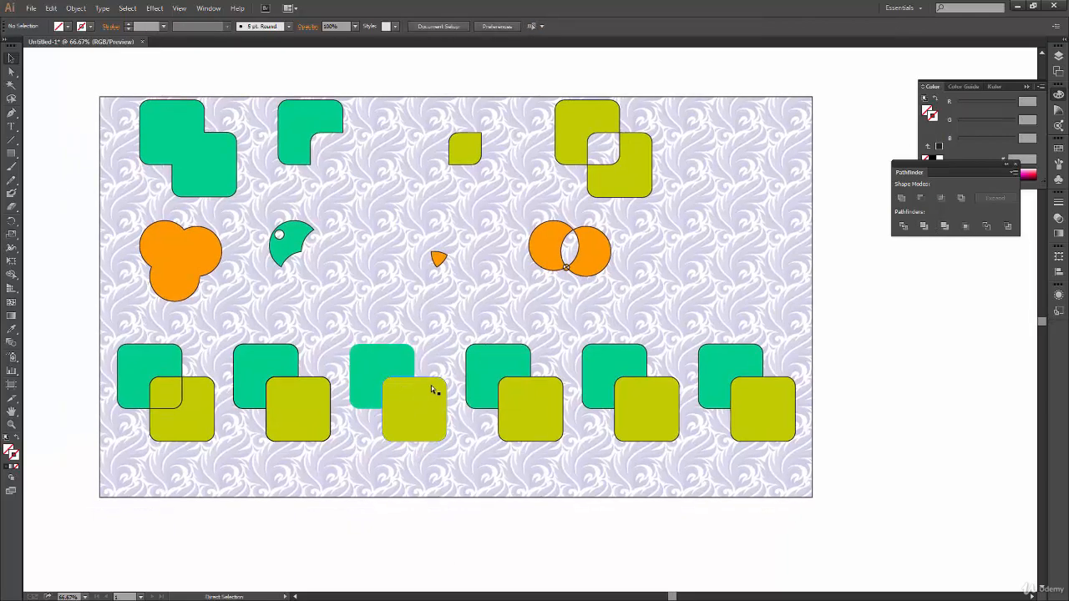
{"action": "key", "text": "ctrl+plus"}
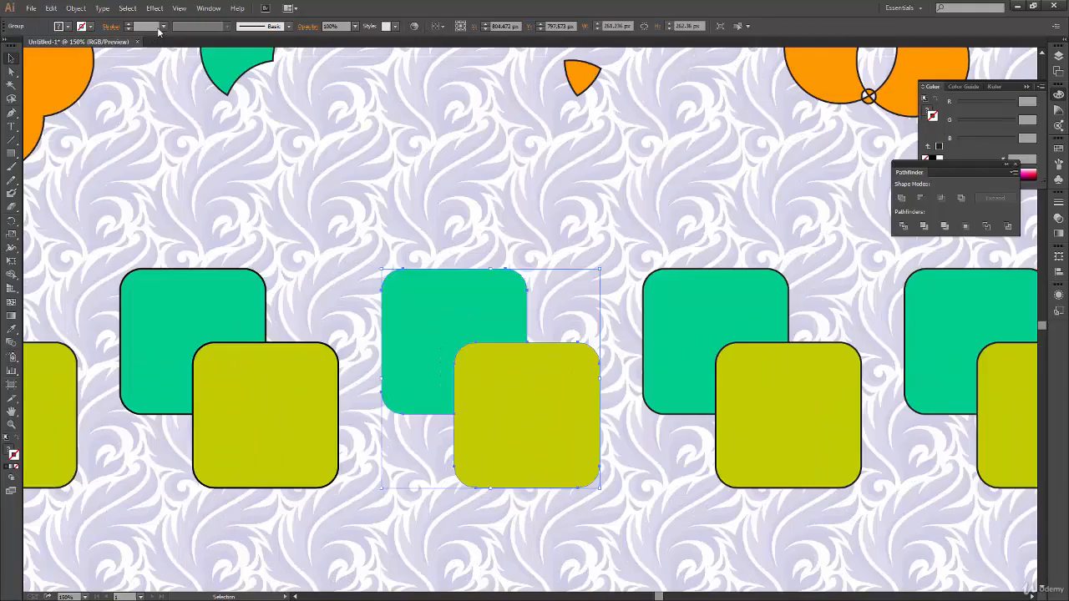
{"action": "left_click", "coordinate": [163, 27]}
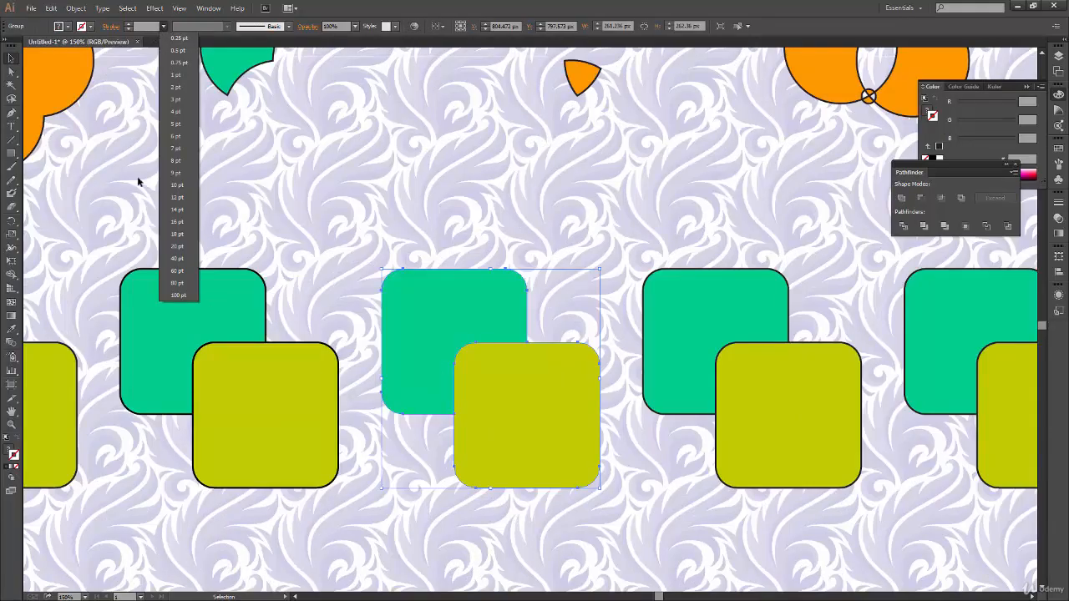
{"action": "left_click", "coordinate": [176, 87]}
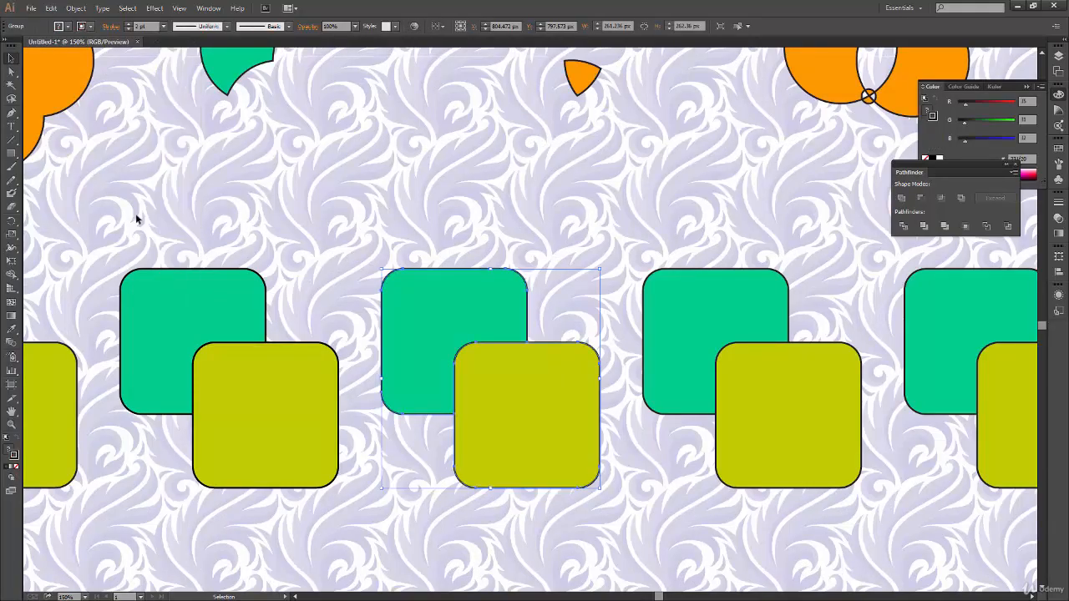
{"action": "left_click", "coordinate": [442, 496]}
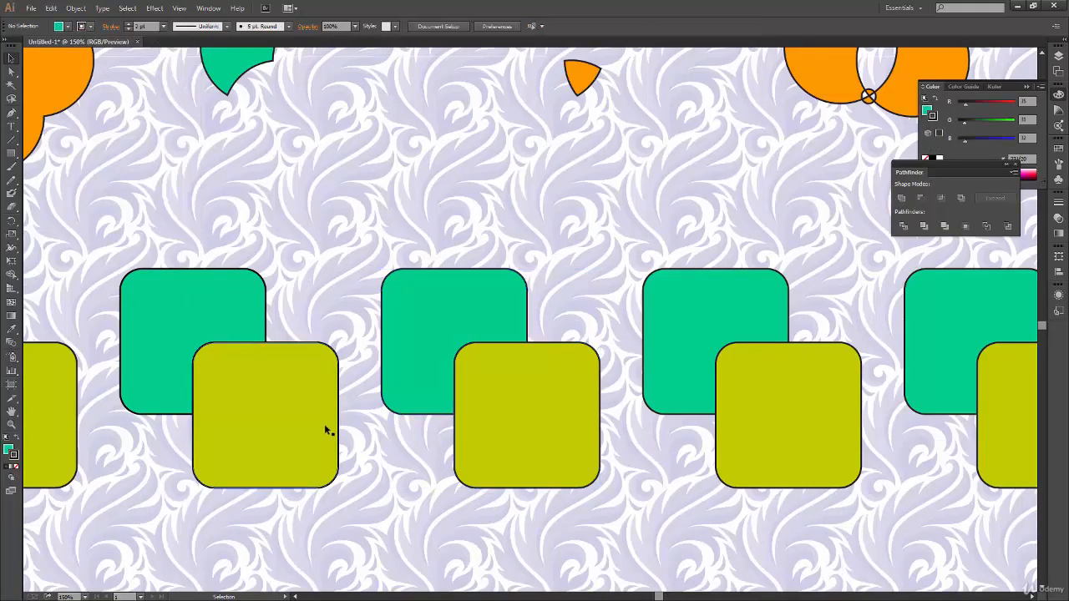
Isolate the merged third pair and pull its olive square down-right and its green piece up-left.
{"action": "double_click", "coordinate": [538, 456]}
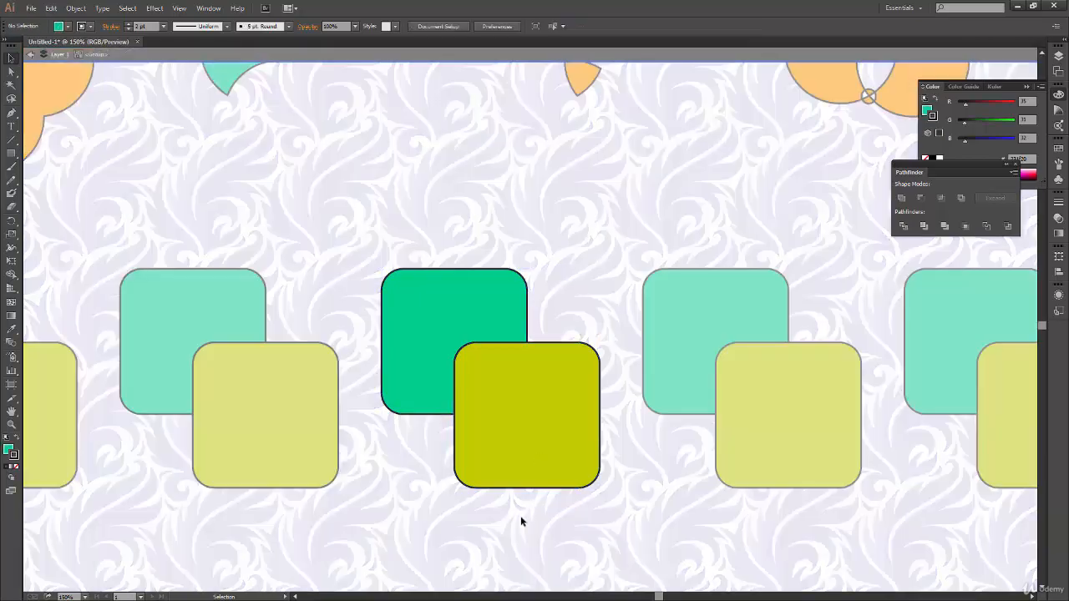
{"action": "left_click", "coordinate": [539, 443]}
{"action": "left_click_drag", "start_coordinate": [526, 443], "coordinate": [579, 487]}
{"action": "left_click_drag", "start_coordinate": [430, 377], "coordinate": [373, 309]}
{"action": "mouse_move", "coordinate": [577, 473]}
{"action": "left_mouse_down"}
{"action": "mouse_move", "coordinate": [504, 422]}
{"action": "mouse_move", "coordinate": [562, 486]}
{"action": "left_mouse_up"}
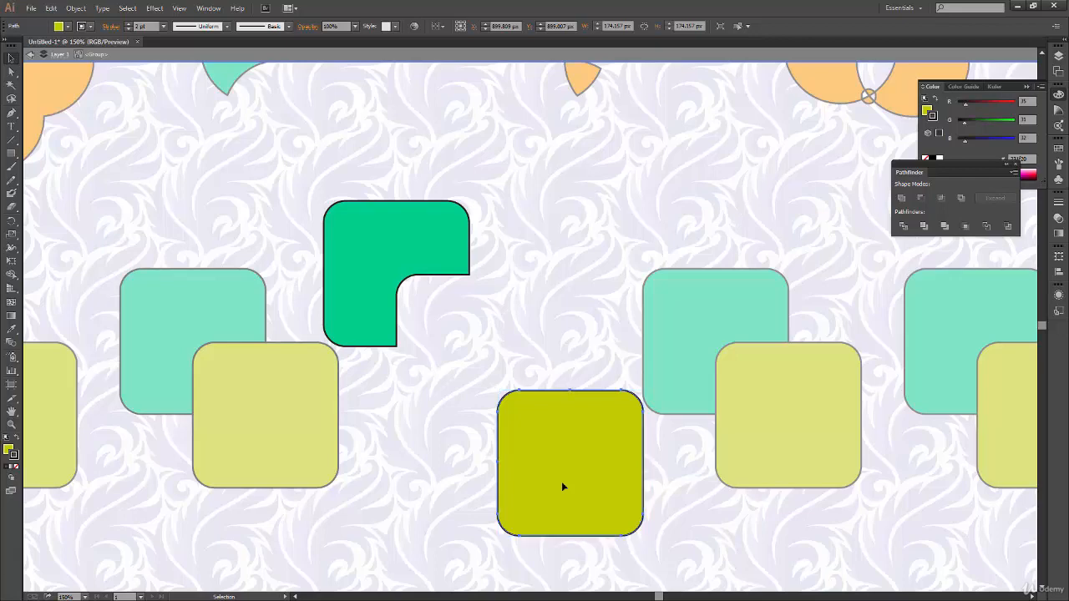
Undo the moves of the merged third pair's pieces and leave isolation mode.
{"action": "key", "text": "ctrl+z"}
{"action": "key", "text": "ctrl+z"}
{"action": "key", "text": "ctrl+z"}
{"action": "key", "text": "ctrl+z"}
{"action": "key", "text": "v"}
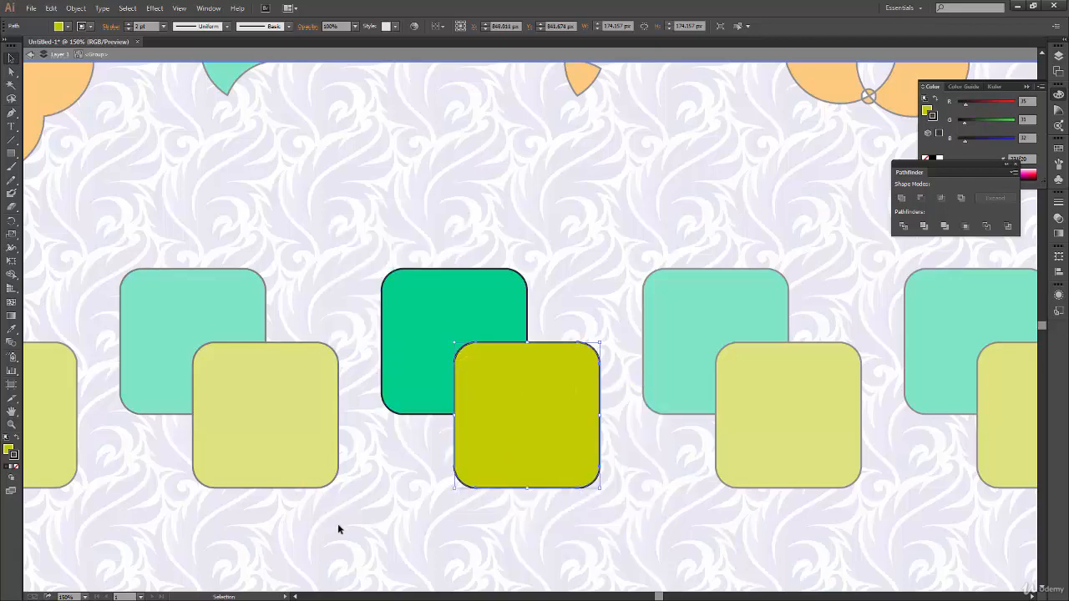
{"action": "double_click", "coordinate": [324, 527]}
Isolate the trimmed second pair and pull its olive square down-right and its green piece up-left.
{"action": "left_click", "coordinate": [283, 455]}
{"action": "key", "text": "space"}
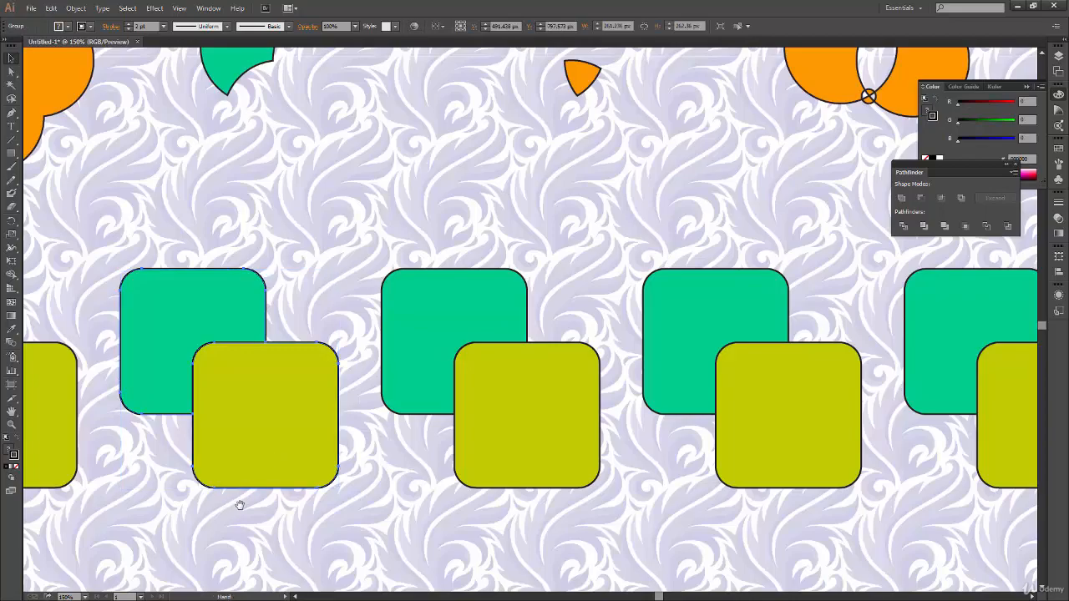
{"action": "left_click_drag", "start_coordinate": [246, 501], "coordinate": [477, 504]}
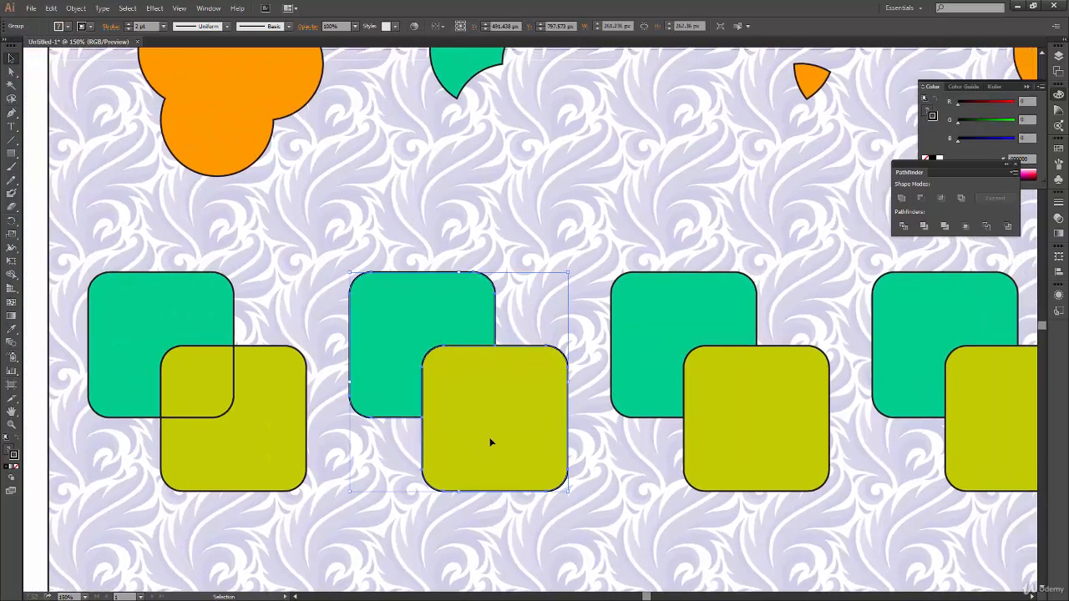
{"action": "double_click", "coordinate": [491, 443]}
{"action": "left_click_drag", "start_coordinate": [487, 460], "coordinate": [525, 513]}
{"action": "left_click_drag", "start_coordinate": [419, 420], "coordinate": [392, 374]}
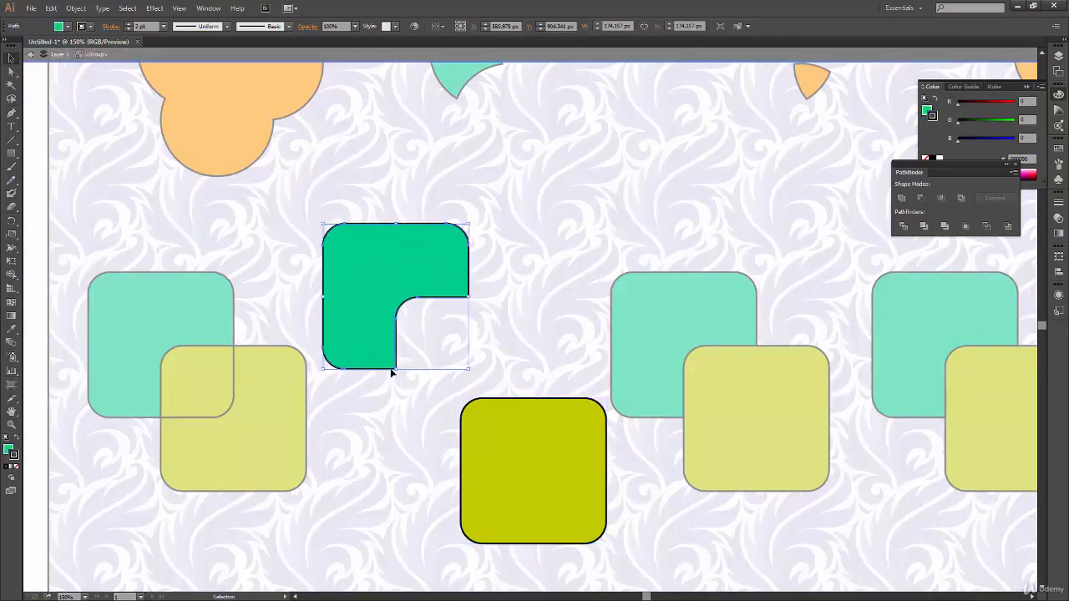
{"action": "left_click_drag", "start_coordinate": [516, 476], "coordinate": [480, 458]}
Undo the moves of the trimmed second pair's pieces and leave isolation mode.
{"action": "key", "text": "ctrl+z"}
{"action": "key", "text": "ctrl+z"}
{"action": "key", "text": "ctrl+z"}
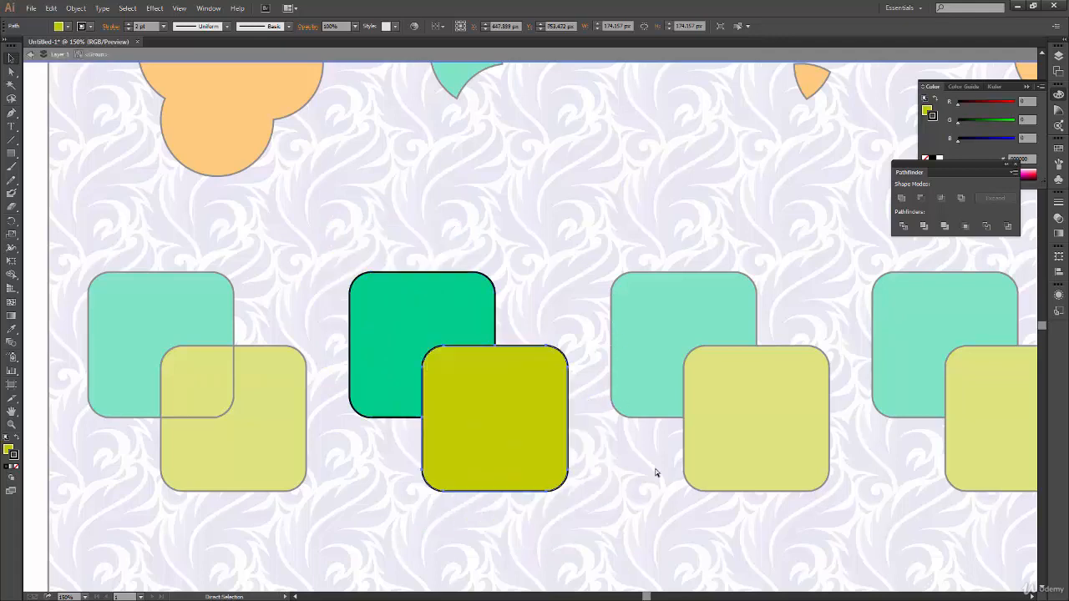
{"action": "left_click", "coordinate": [631, 509]}
{"action": "double_click", "coordinate": [632, 509]}
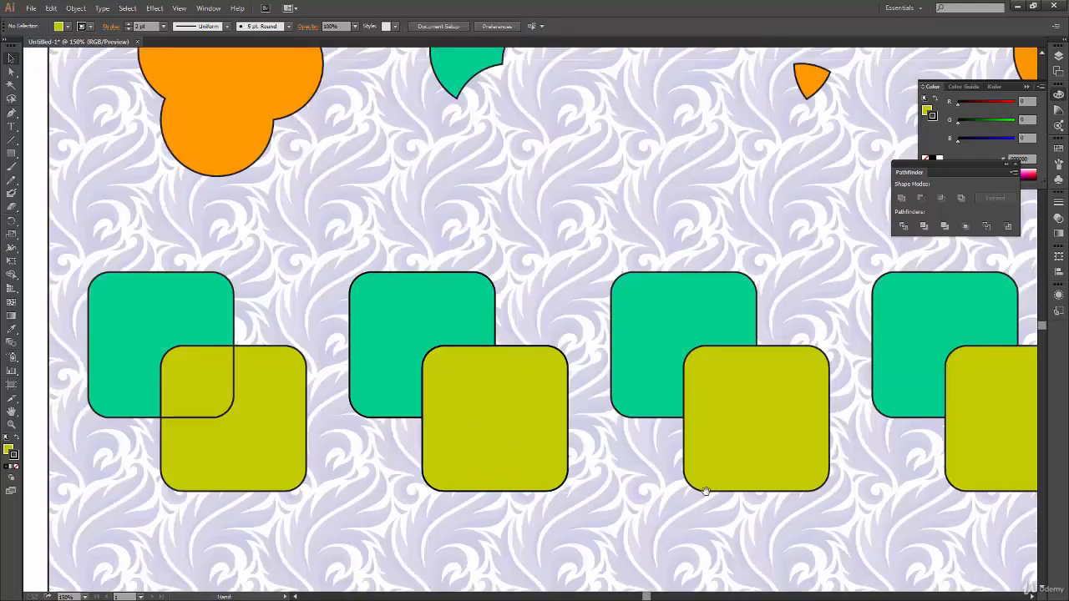
Apply the Merge pathfinder to the fourth pair of rounded squares in the bottom row and deselect the result.
{"action": "left_click_drag", "start_coordinate": [706, 491], "coordinate": [311, 497]}
{"action": "left_click_drag", "start_coordinate": [547, 242], "coordinate": [648, 443]}
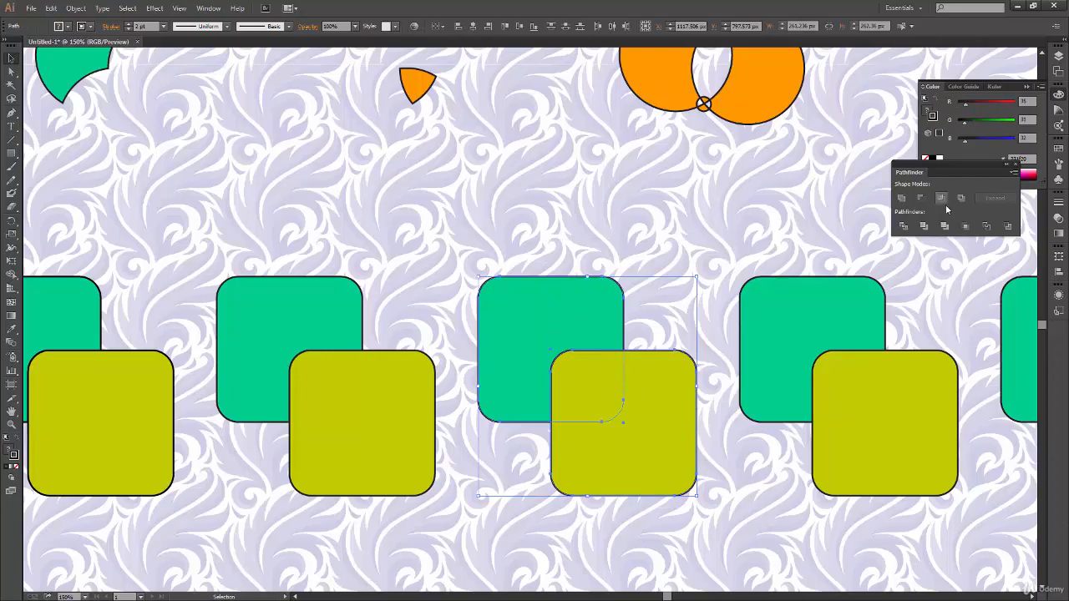
{"action": "left_click", "coordinate": [943, 226]}
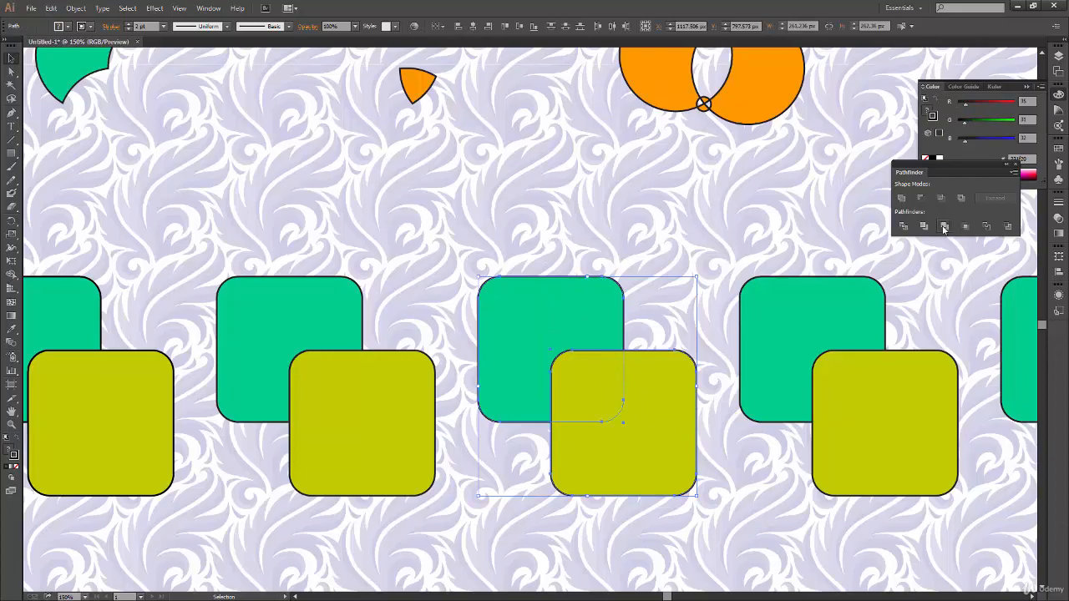
{"action": "left_click", "coordinate": [731, 464]}
Isolate the merged fourth pair, pull its olive and green pieces apart, and undo the moves and the merge.
{"action": "double_click", "coordinate": [641, 461]}
{"action": "left_click_drag", "start_coordinate": [643, 464], "coordinate": [707, 522]}
{"action": "left_click_drag", "start_coordinate": [519, 385], "coordinate": [466, 324]}
{"action": "key", "text": "ctrl+z"}
{"action": "key", "text": "ctrl+z"}
{"action": "key", "text": "ctrl+z"}
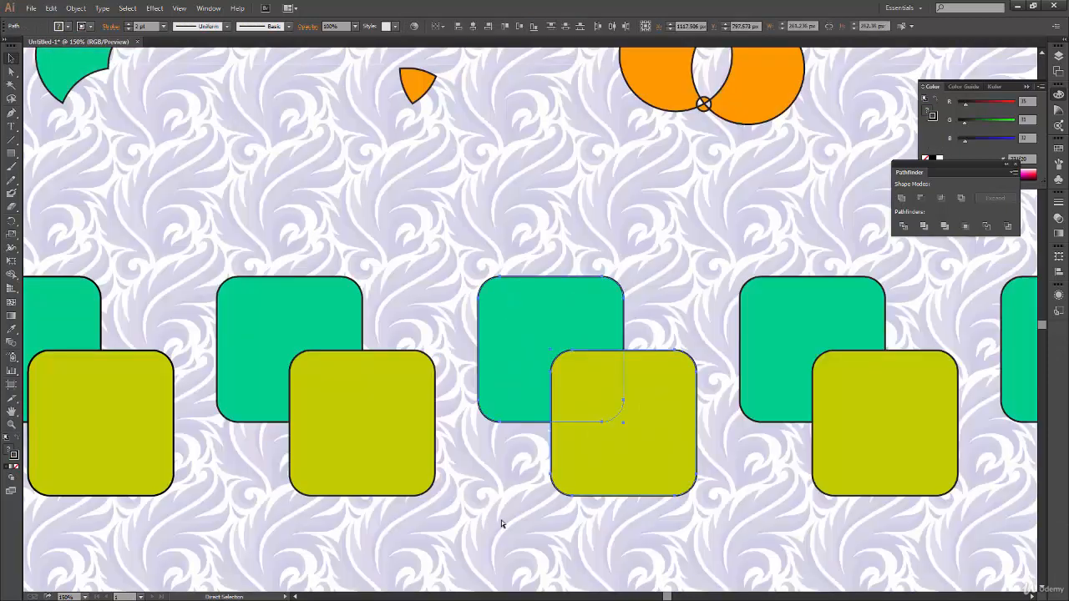
{"action": "left_click", "coordinate": [498, 535]}
Restore the third pair in the bottom row to two full overlapping squares and deselect them.
{"action": "left_click_drag", "start_coordinate": [435, 527], "coordinate": [516, 511]}
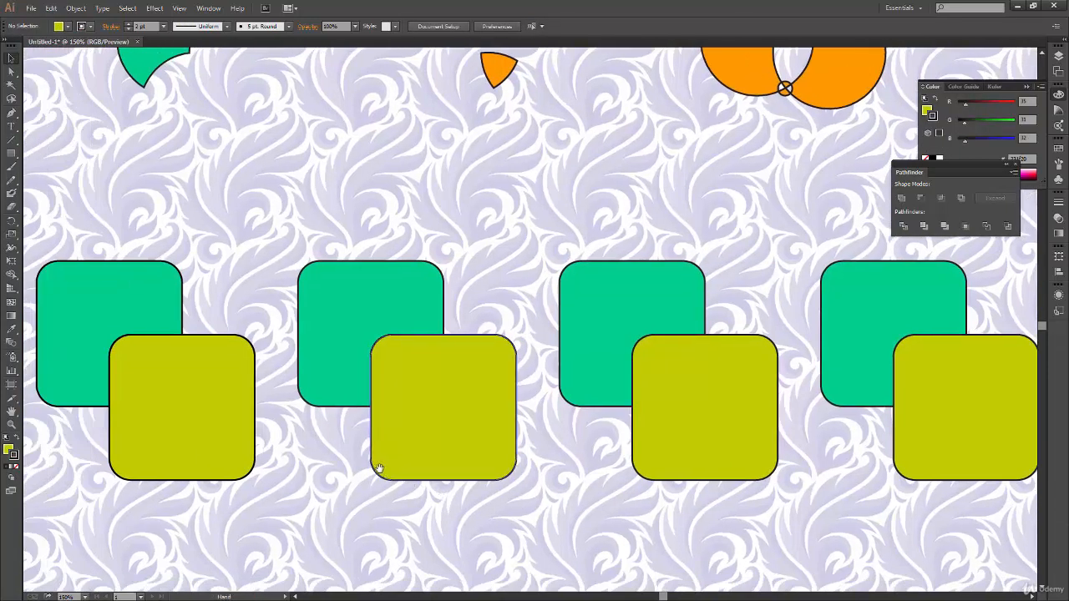
{"action": "left_click_drag", "start_coordinate": [462, 463], "coordinate": [543, 460]}
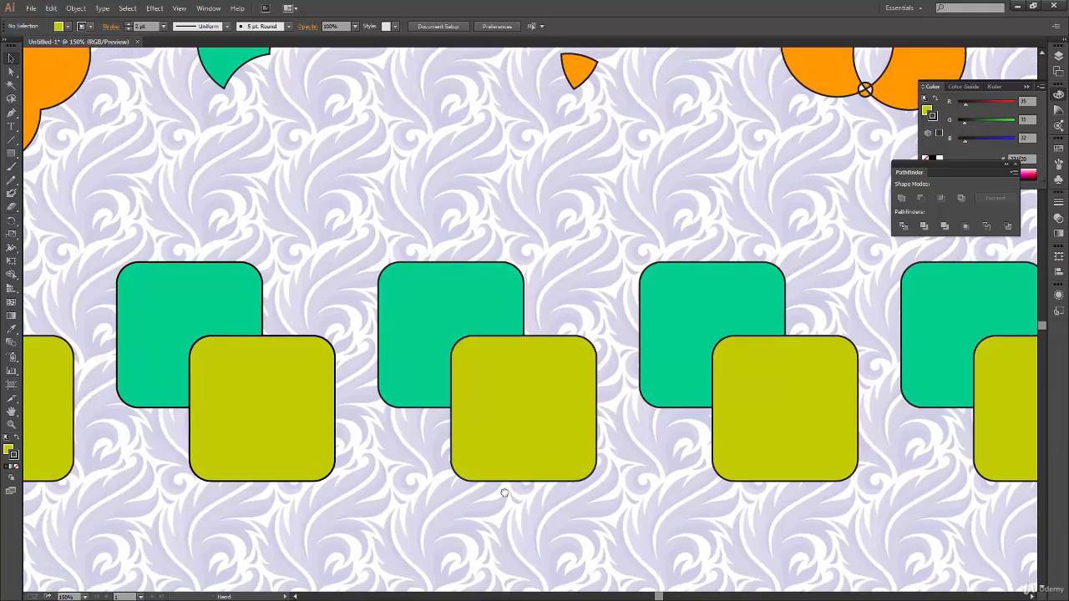
{"action": "left_click_drag", "start_coordinate": [505, 492], "coordinate": [523, 504]}
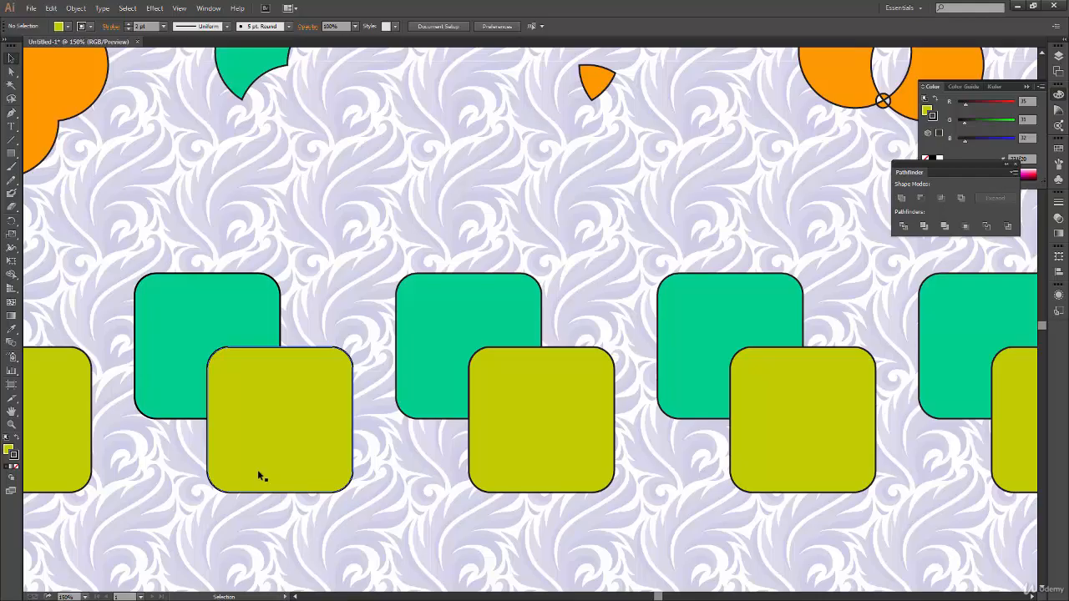
{"action": "left_click", "coordinate": [521, 394]}
{"action": "key", "text": "a"}
{"action": "key", "text": "v"}
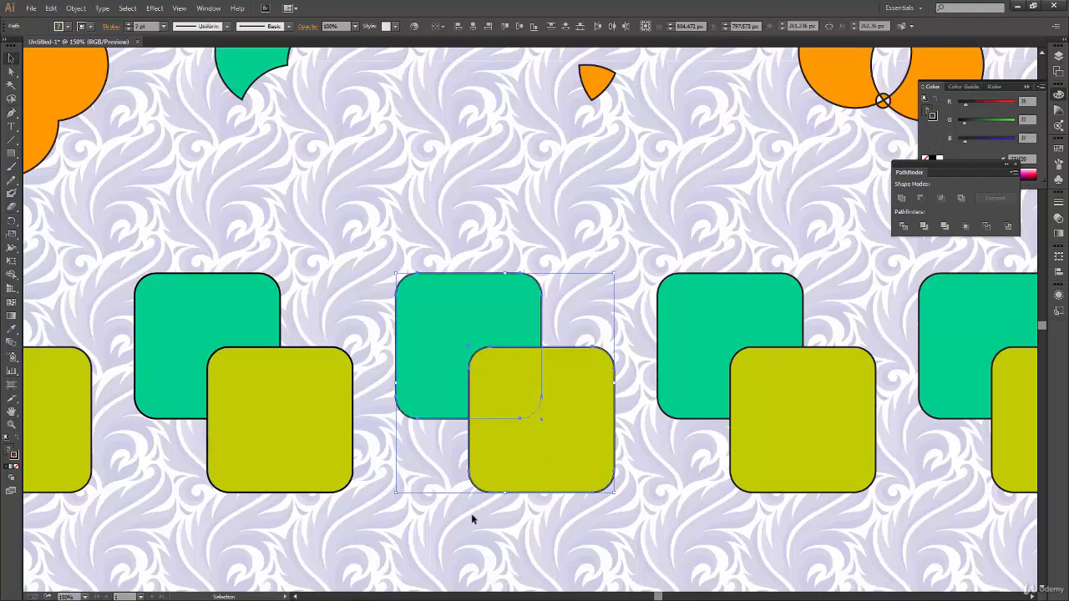
{"action": "left_click", "coordinate": [481, 507]}
Shift the third pair's green square up and left, undo the move and deselect the square.
{"action": "left_click_drag", "start_coordinate": [439, 396], "coordinate": [416, 340]}
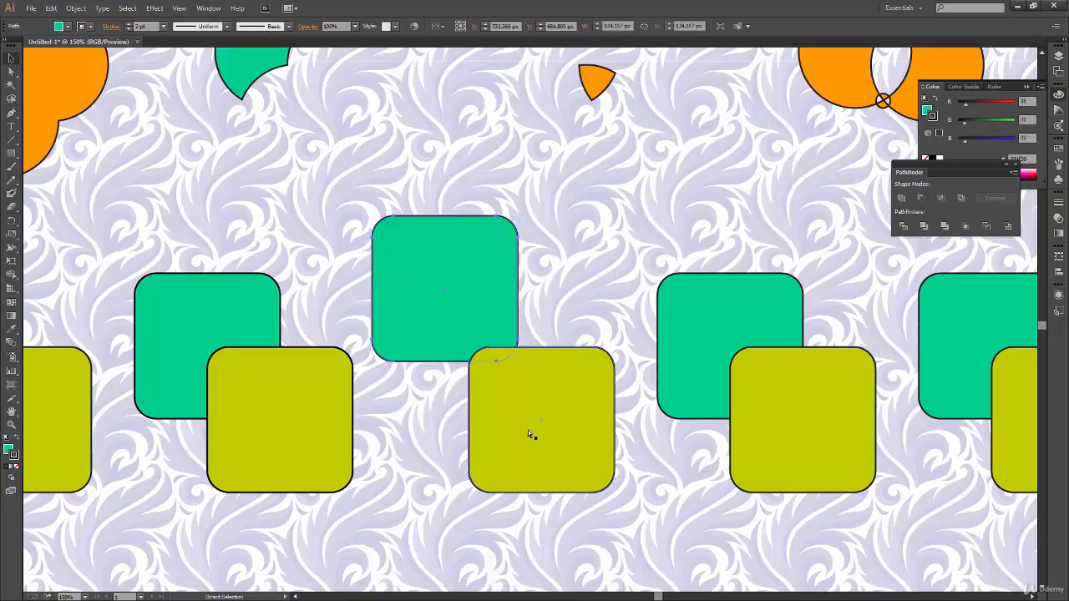
{"action": "key", "text": "ctrl+z"}
{"action": "left_click", "coordinate": [483, 518]}
Draw a circle about 105 px wide overlapping both squares of the third pair, where the green square meets the olive one's upper edge.
{"action": "left_click", "coordinate": [11, 155]}
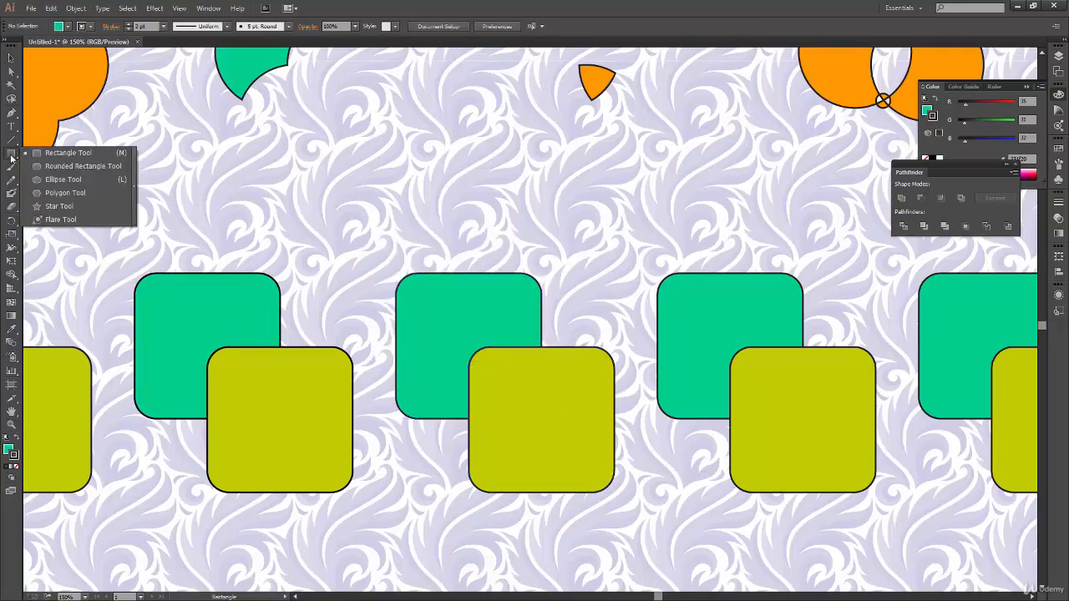
{"action": "left_click", "coordinate": [91, 178]}
{"action": "left_click_drag", "start_coordinate": [541, 332], "coordinate": [585, 285]}
{"action": "key", "text": "v"}
{"action": "left_click_drag", "start_coordinate": [564, 326], "coordinate": [578, 347]}
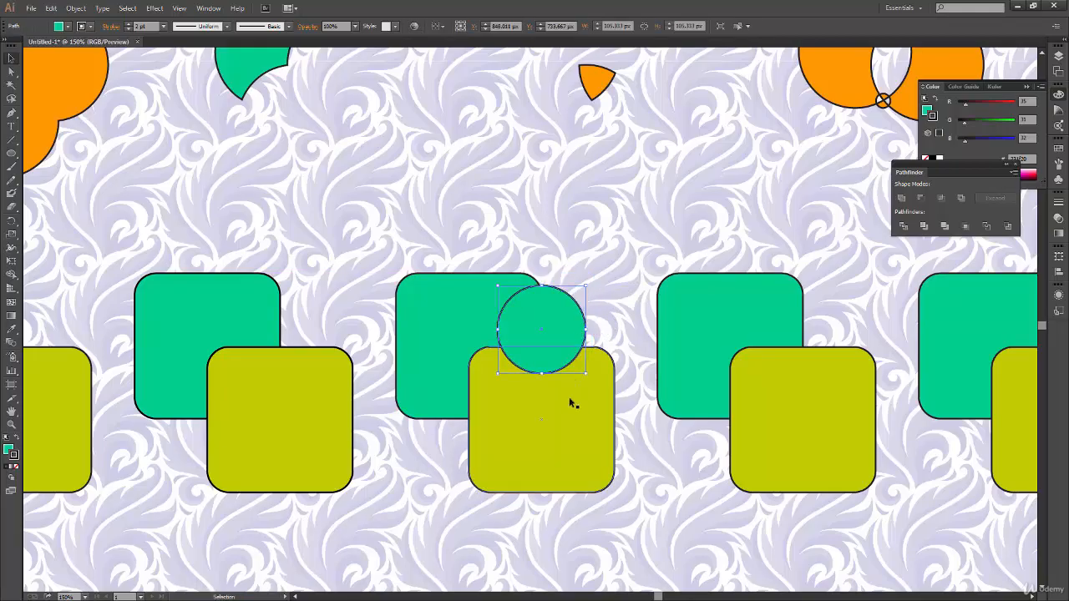
Fill the circle with the olive colour sampled from the third pair's front square and deselect it.
{"action": "key", "text": "i"}
{"action": "left_click", "coordinate": [582, 422]}
{"action": "key", "text": "v"}
{"action": "left_click", "coordinate": [638, 436]}
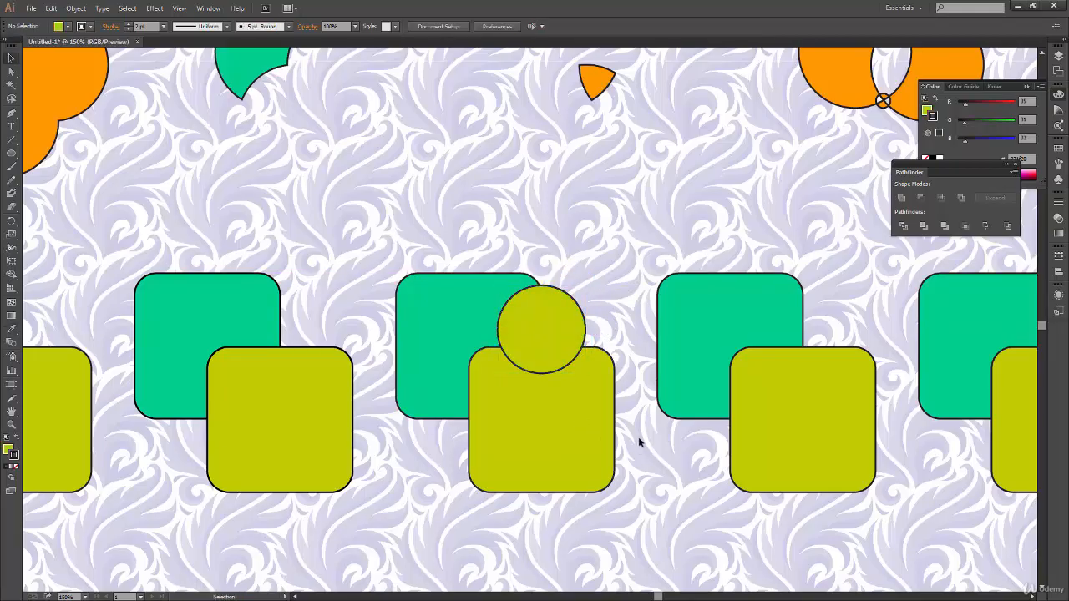
Apply Merge to the third pair's two squares and circle, give the result a 2 pt stroke and deselect it.
{"action": "left_click_drag", "start_coordinate": [617, 280], "coordinate": [436, 431]}
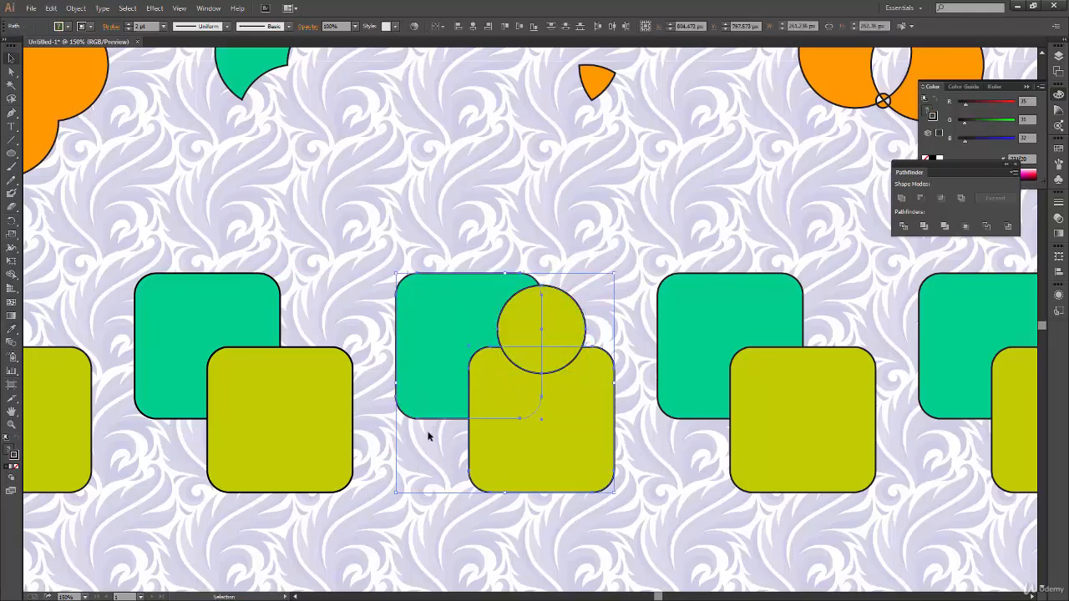
{"action": "left_click", "coordinate": [952, 227]}
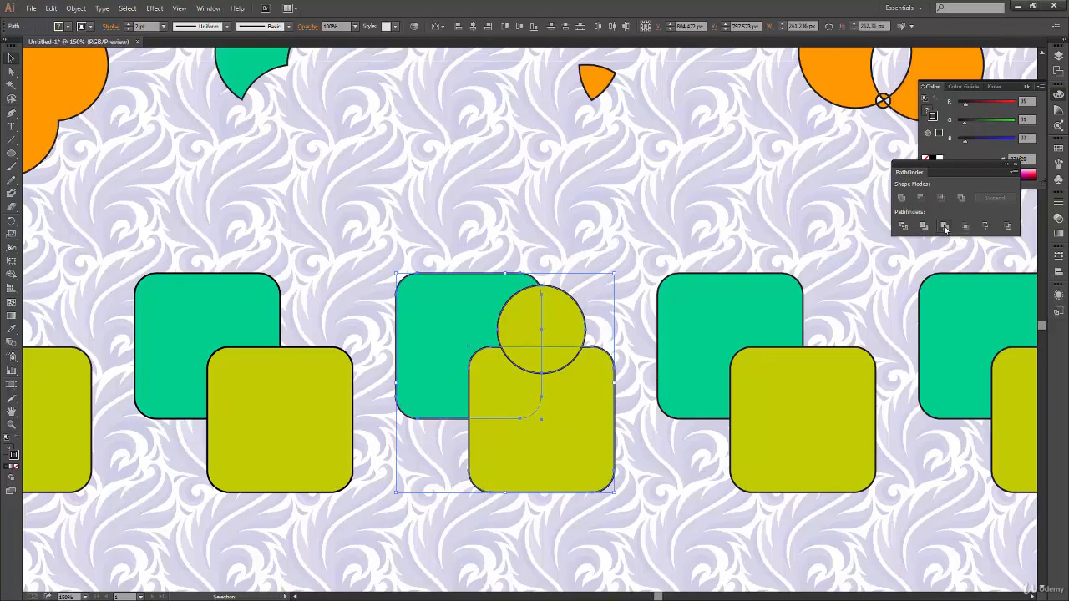
{"action": "left_click", "coordinate": [641, 451]}
{"action": "left_click", "coordinate": [508, 350]}
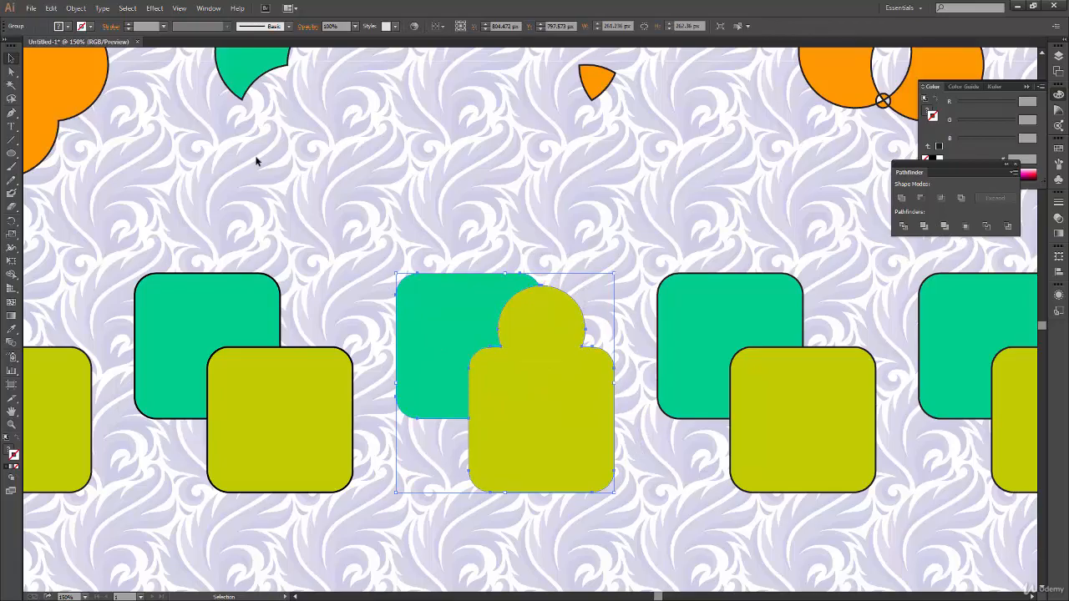
{"action": "left_click", "coordinate": [162, 28]}
{"action": "left_click", "coordinate": [177, 87]}
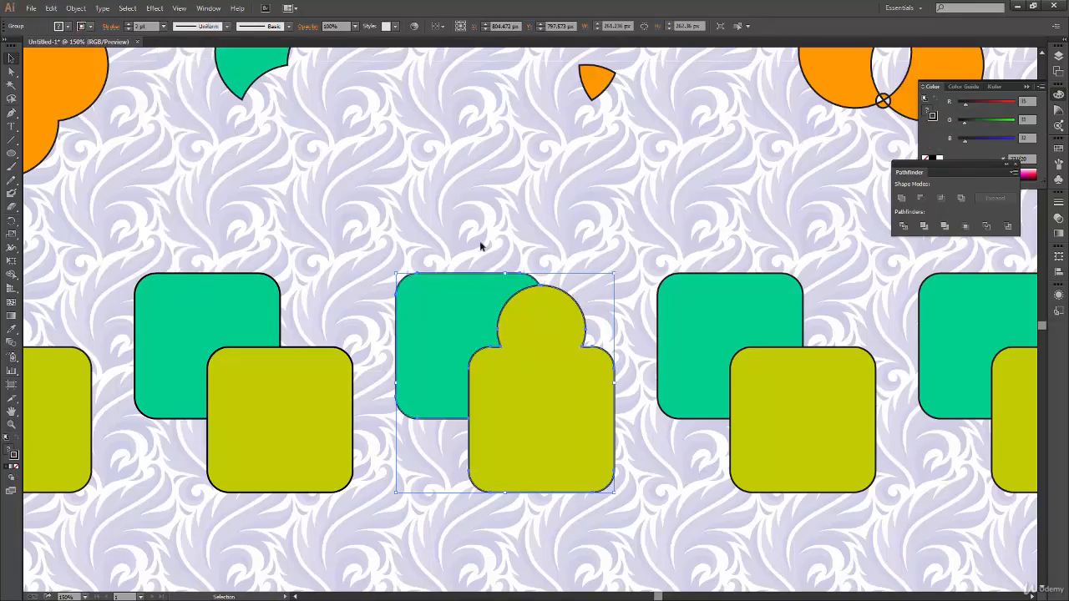
{"action": "left_click", "coordinate": [558, 548]}
Isolate the merged group, pull its olive and green pieces apart, undo both moves and leave isolation mode.
{"action": "double_click", "coordinate": [513, 451]}
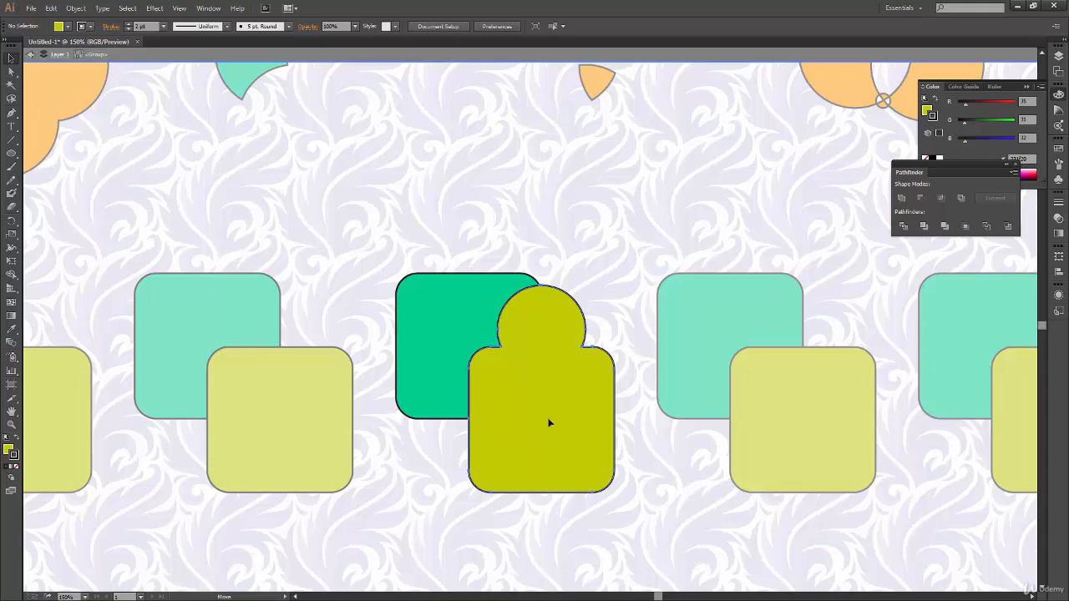
{"action": "left_click_drag", "start_coordinate": [548, 422], "coordinate": [599, 472]}
{"action": "left_click_drag", "start_coordinate": [440, 403], "coordinate": [380, 360]}
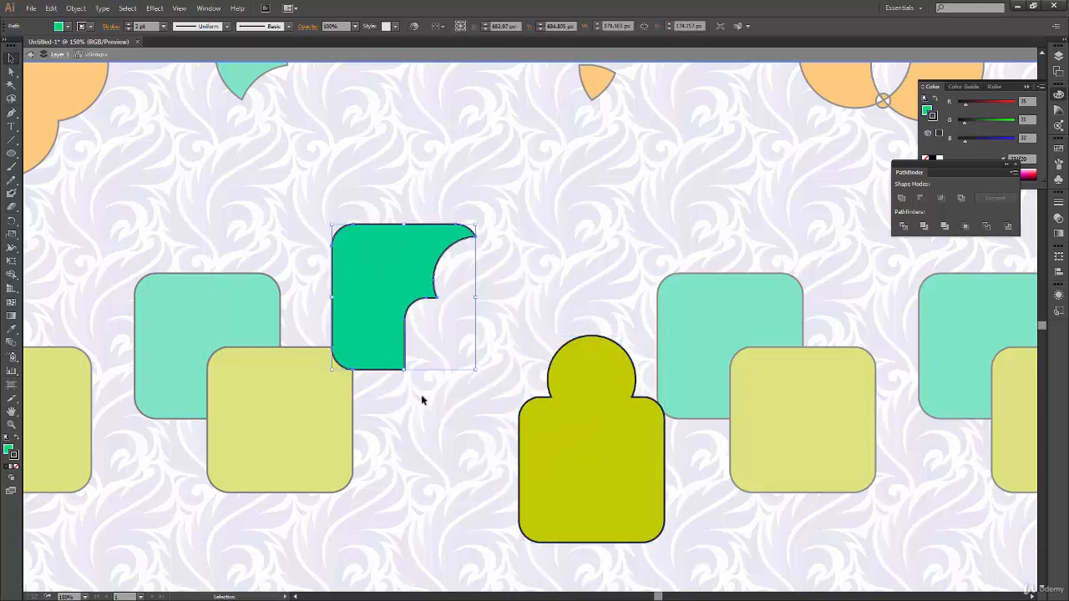
{"action": "key", "text": "ctrl+z"}
{"action": "key", "text": "ctrl+z"}
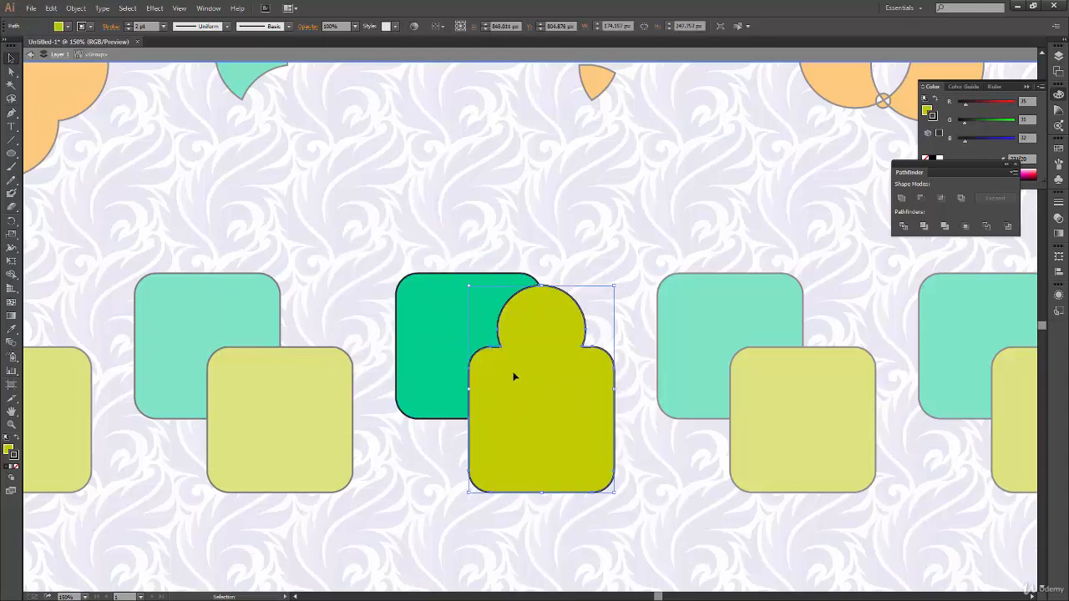
{"action": "left_click", "coordinate": [432, 524]}
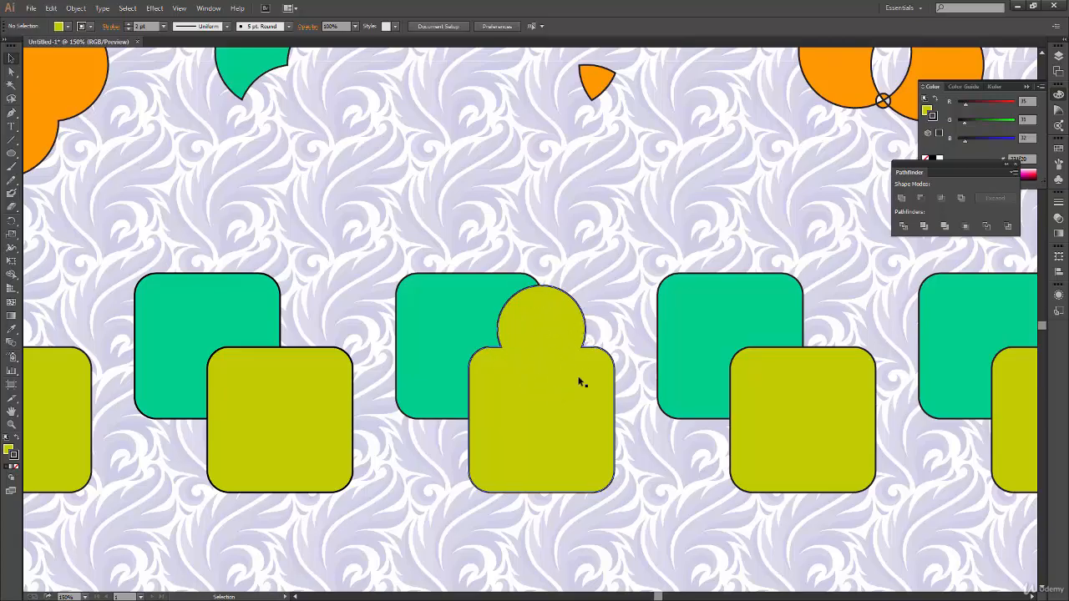
Undo the 2 pt stroke and the Merge on the third pair and deselect the separate squares and circle.
{"action": "key", "text": "ctrl+z"}
{"action": "key", "text": "ctrl+z"}
{"action": "key", "text": "ctrl+z"}
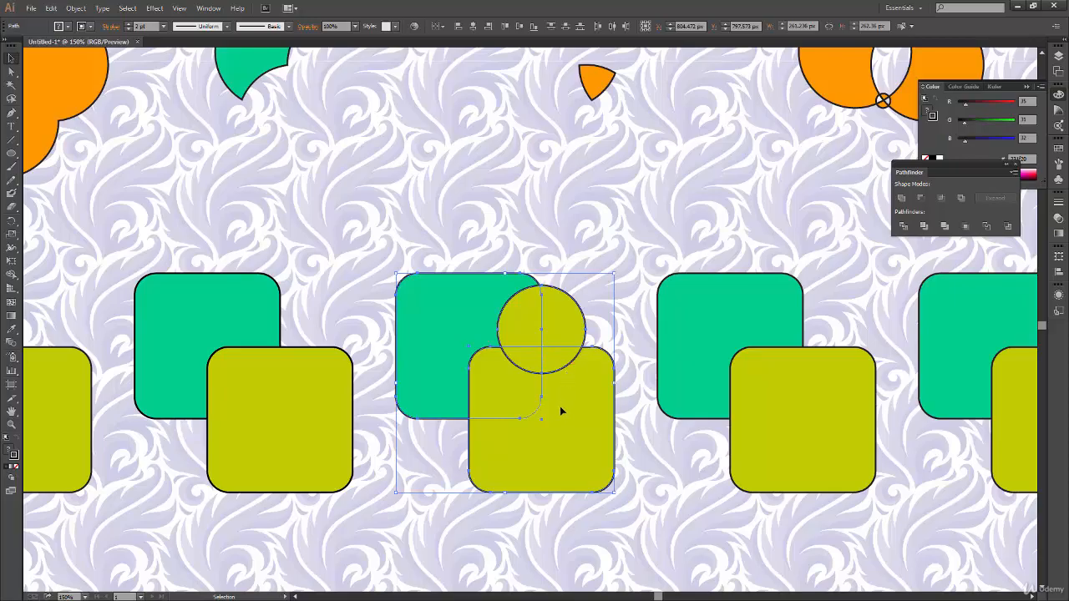
{"action": "left_click_drag", "start_coordinate": [461, 452], "coordinate": [627, 528]}
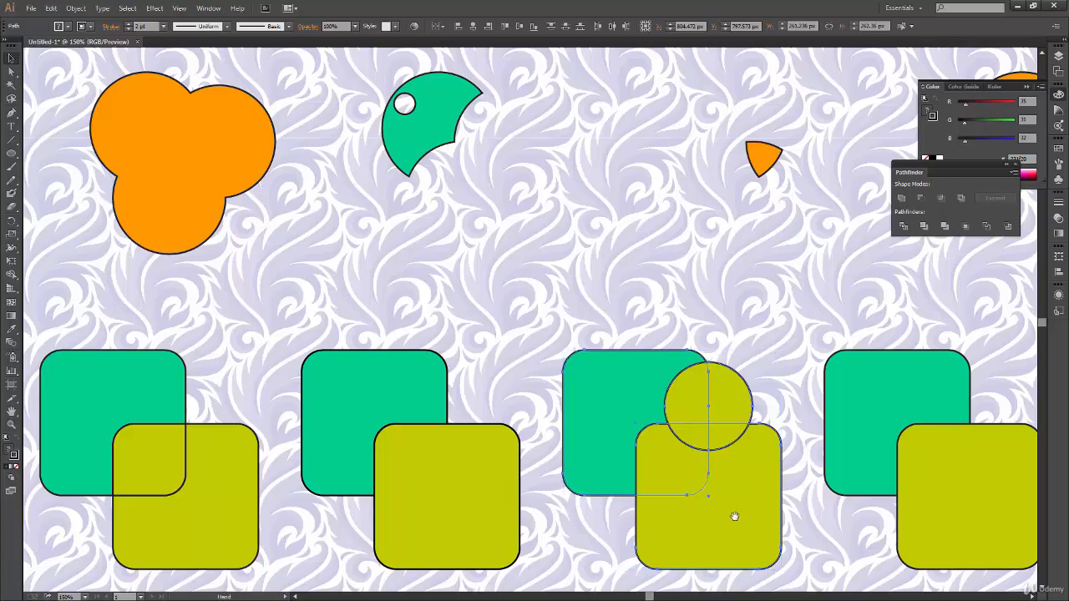
{"action": "left_click_drag", "start_coordinate": [735, 515], "coordinate": [661, 478]}
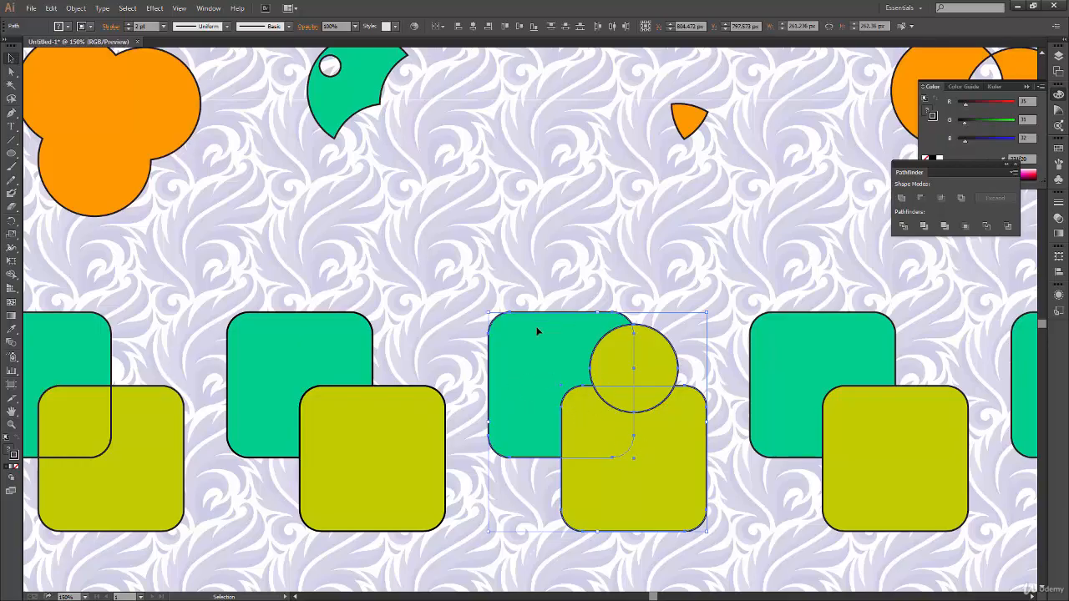
{"action": "left_click", "coordinate": [718, 291]}
Unite the circle with the third pair's olive square into one shape and deselect it.
{"action": "left_click_drag", "start_coordinate": [636, 473], "coordinate": [517, 468]}
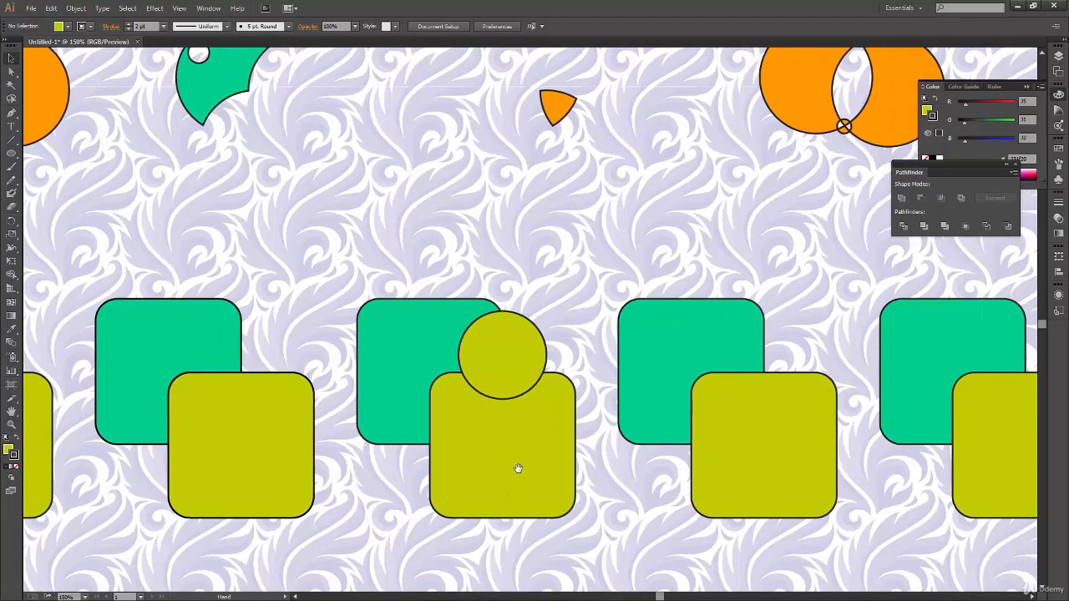
{"action": "left_click", "coordinate": [536, 356]}
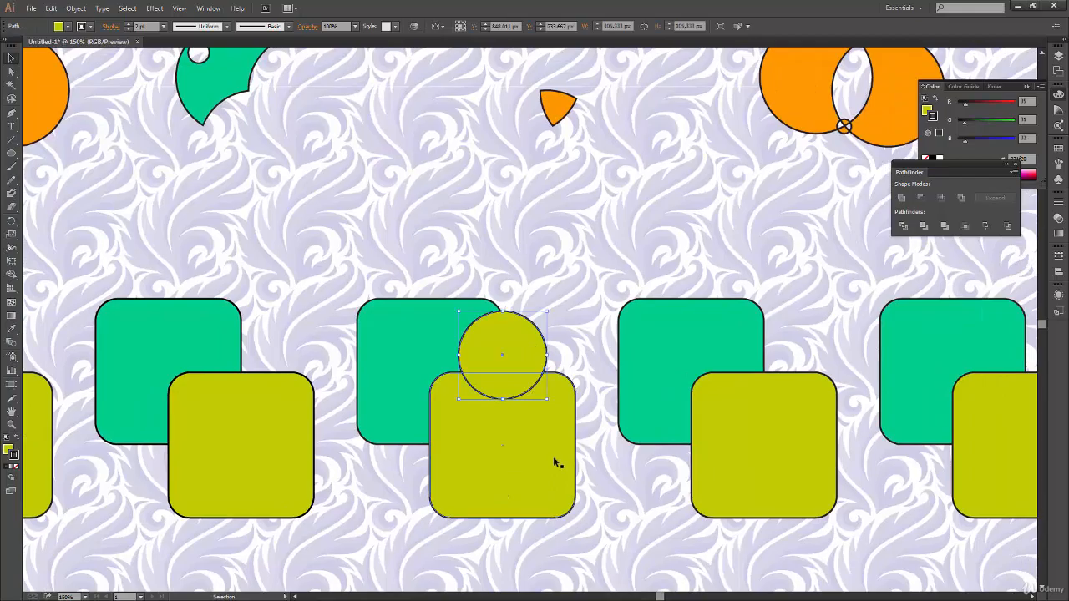
{"action": "left_click", "coordinate": [433, 435], "text": "shift"}
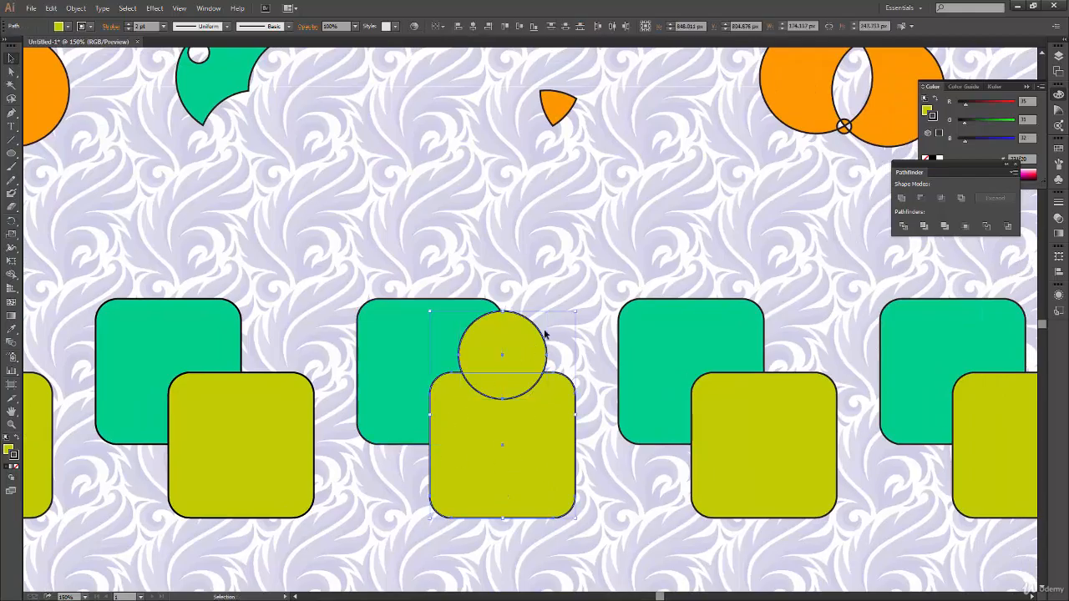
{"action": "left_click", "coordinate": [901, 198]}
{"action": "key", "text": "ctrl+shift+a"}
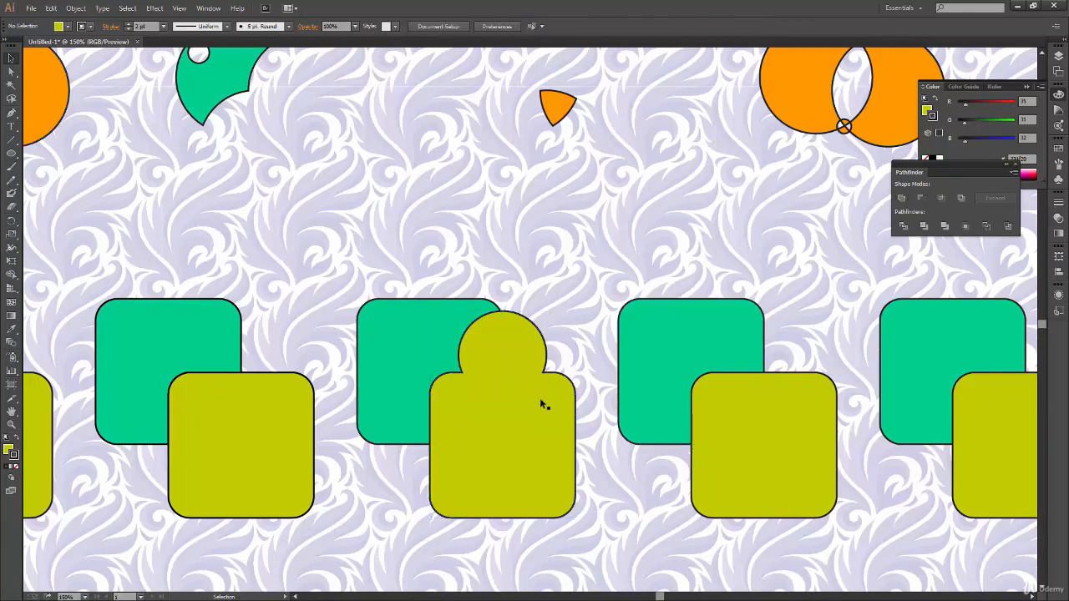
Trim the green square with the united olive shape and give the resulting group a 2 pt stroke.
{"action": "left_click", "coordinate": [506, 465]}
{"action": "left_click", "coordinate": [384, 398], "text": "shift"}
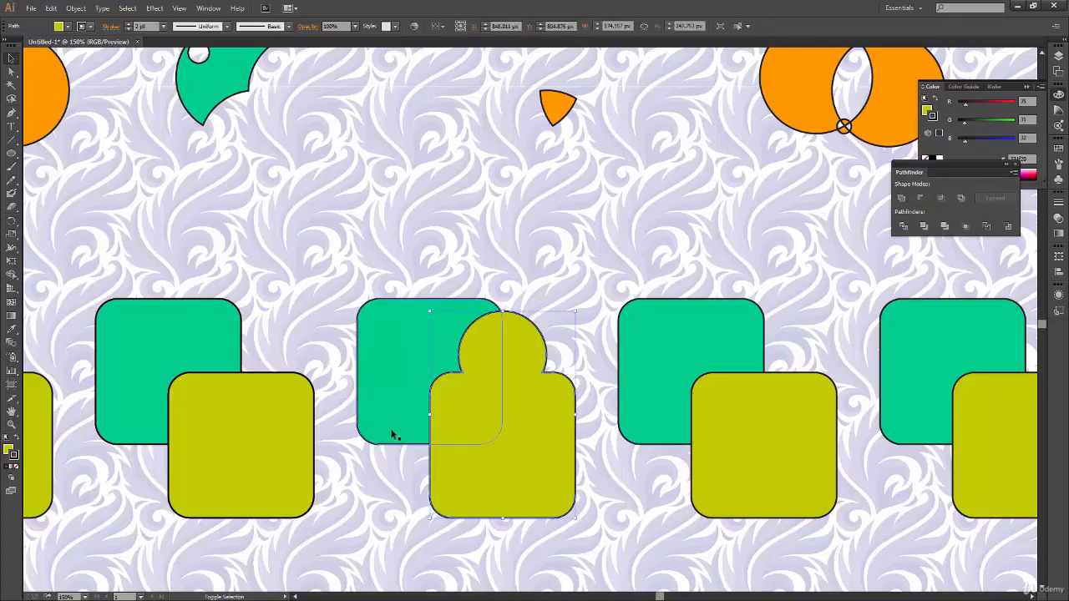
{"action": "left_click", "coordinate": [926, 225]}
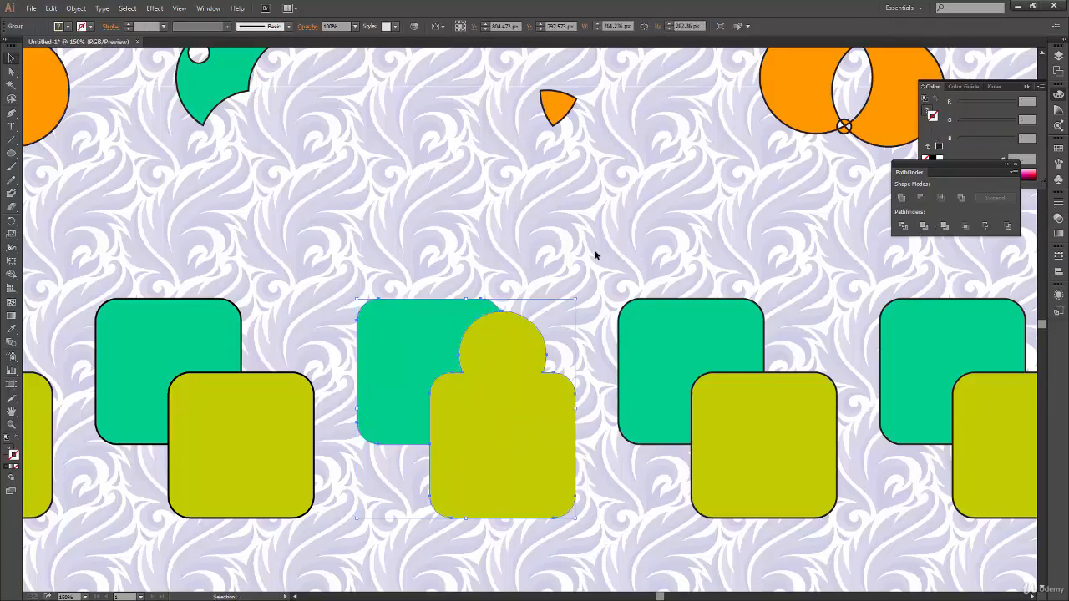
{"action": "left_click", "coordinate": [164, 25]}
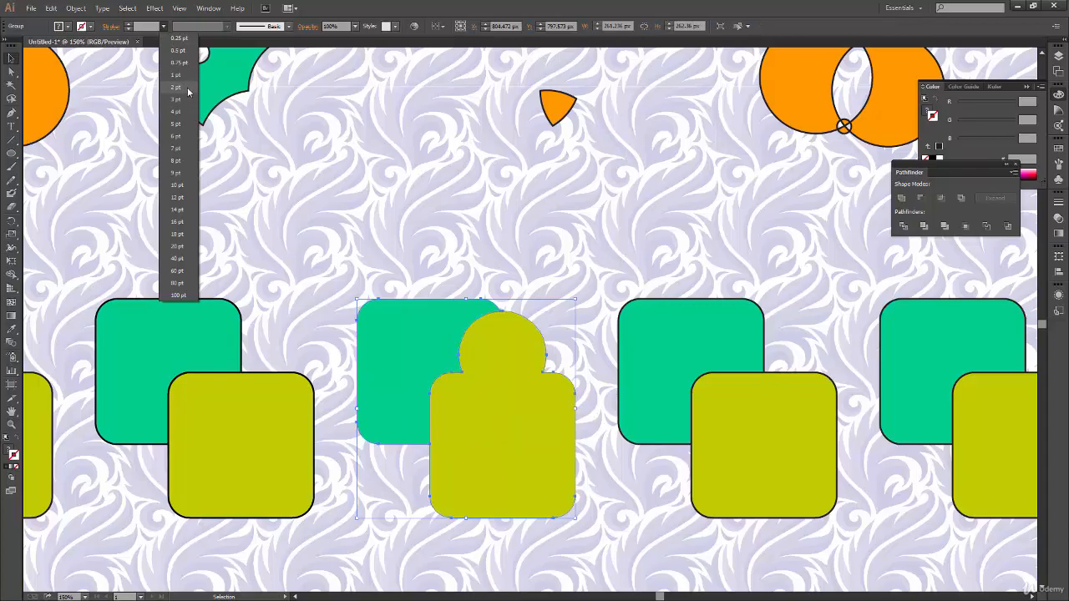
{"action": "left_click", "coordinate": [187, 87]}
Isolate the trimmed group, pull its olive and green pieces apart, undo the moves and leave isolation mode.
{"action": "double_click", "coordinate": [521, 379]}
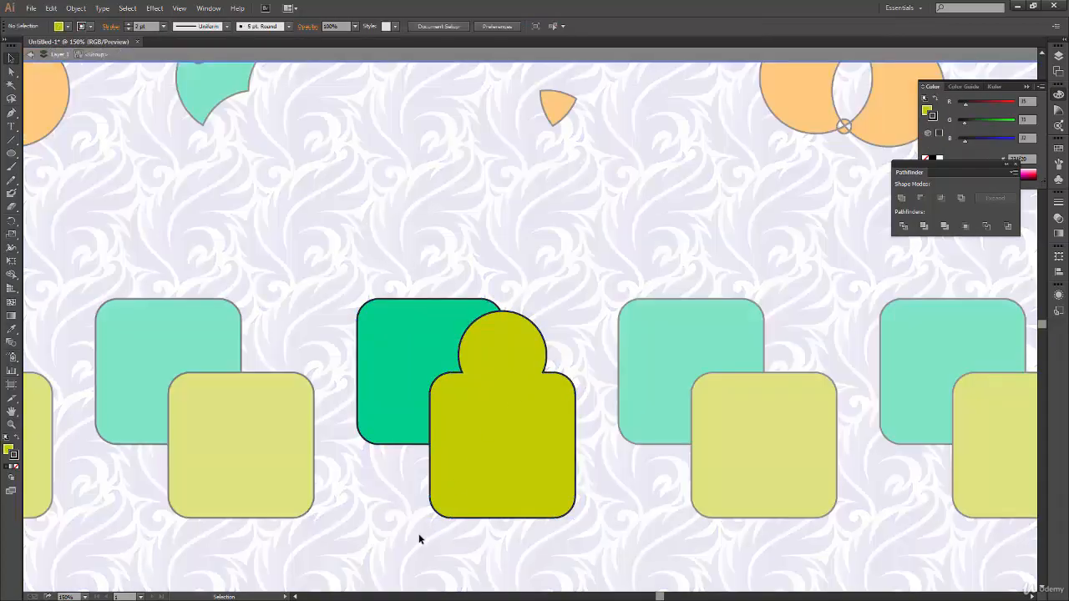
{"action": "left_click_drag", "start_coordinate": [520, 379], "coordinate": [598, 454]}
{"action": "left_click_drag", "start_coordinate": [423, 390], "coordinate": [395, 344]}
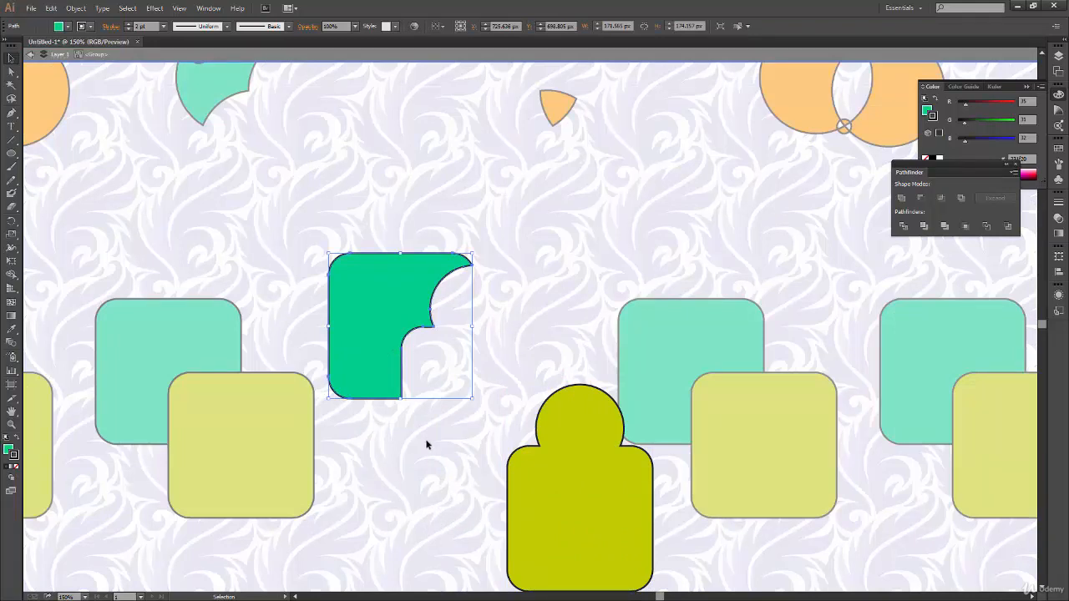
{"action": "key", "text": "ctrl+z"}
{"action": "key", "text": "ctrl+z"}
{"action": "key", "text": "ctrl+z"}
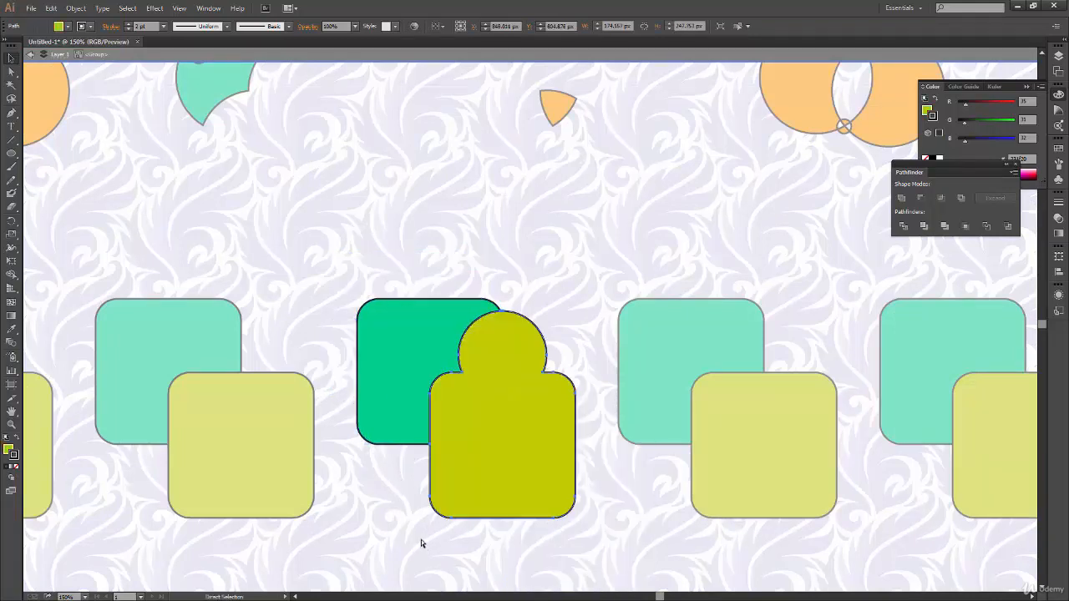
{"action": "double_click", "coordinate": [394, 537]}
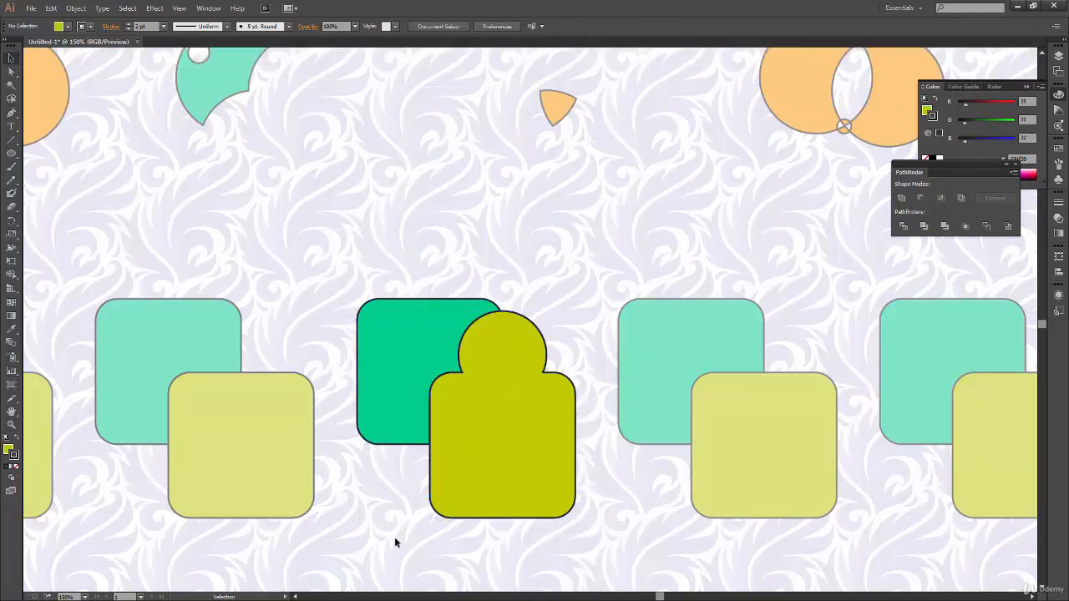
Compare the third pair's combined shape with the neighbouring pairs of squares in the bottom row.
{"action": "left_click_drag", "start_coordinate": [412, 488], "coordinate": [452, 501]}
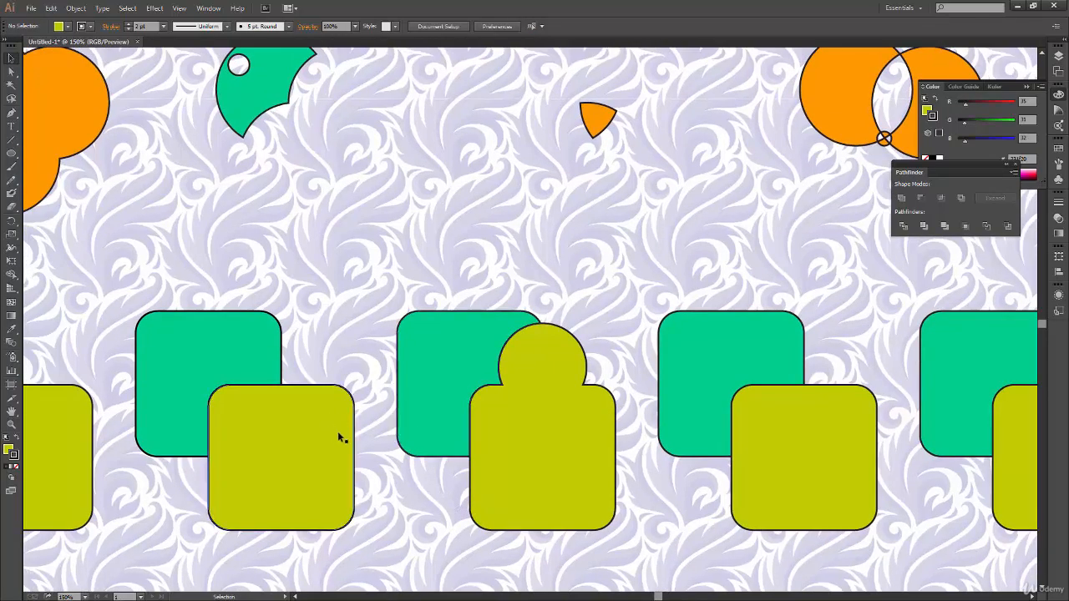
{"action": "left_click_drag", "start_coordinate": [253, 441], "coordinate": [360, 398]}
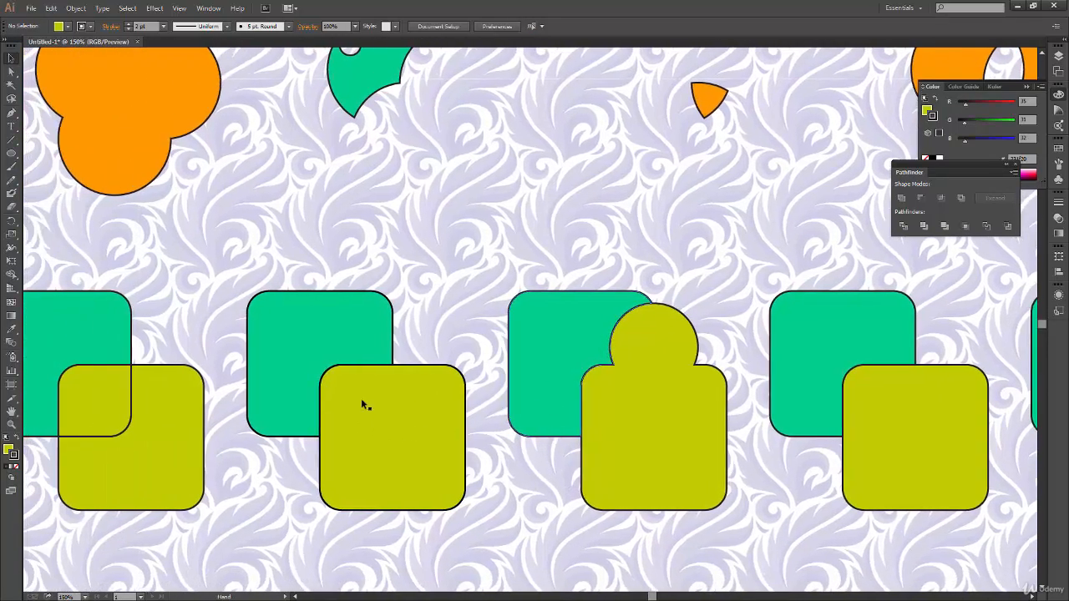
{"action": "left_click_drag", "start_coordinate": [639, 444], "coordinate": [491, 448]}
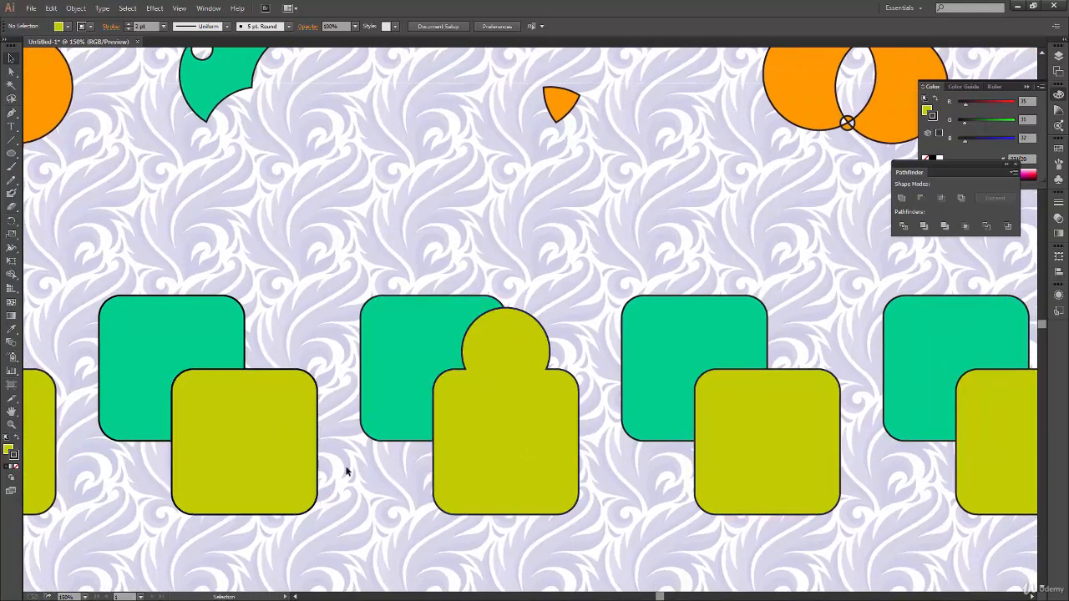
{"action": "left_click_drag", "start_coordinate": [349, 474], "coordinate": [366, 476]}
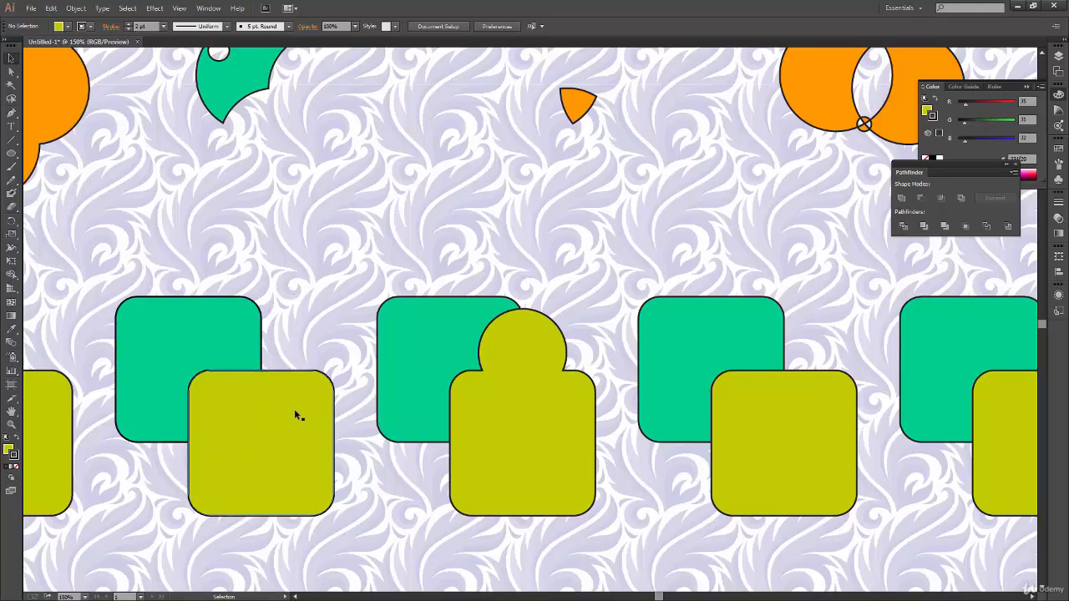
{"action": "left_click_drag", "start_coordinate": [550, 448], "coordinate": [478, 448]}
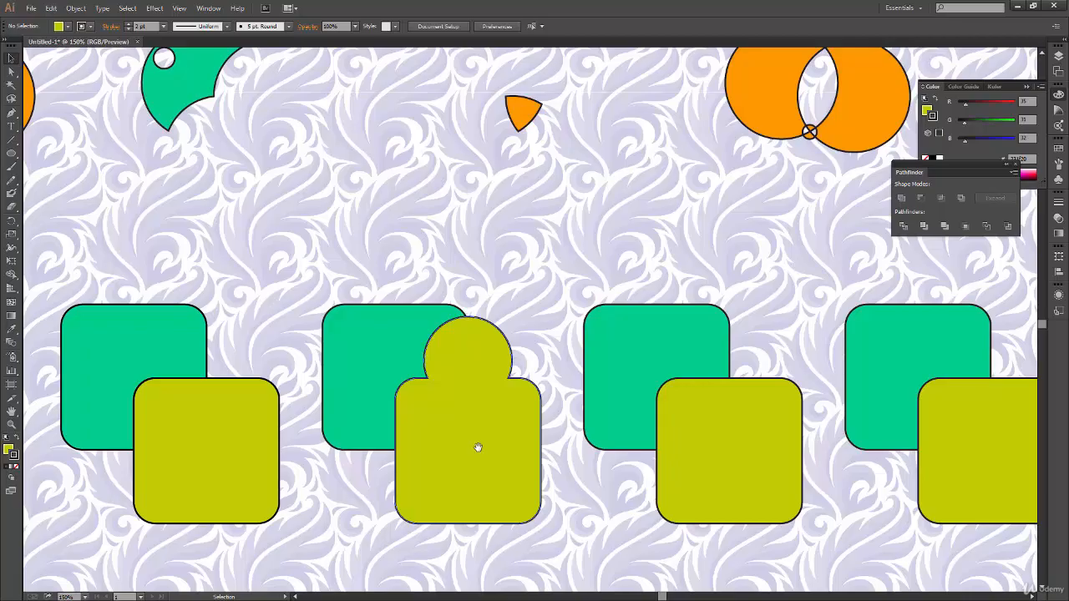
{"action": "left_click_drag", "start_coordinate": [573, 488], "coordinate": [456, 472]}
{"action": "left_click_drag", "start_coordinate": [596, 464], "coordinate": [563, 456]}
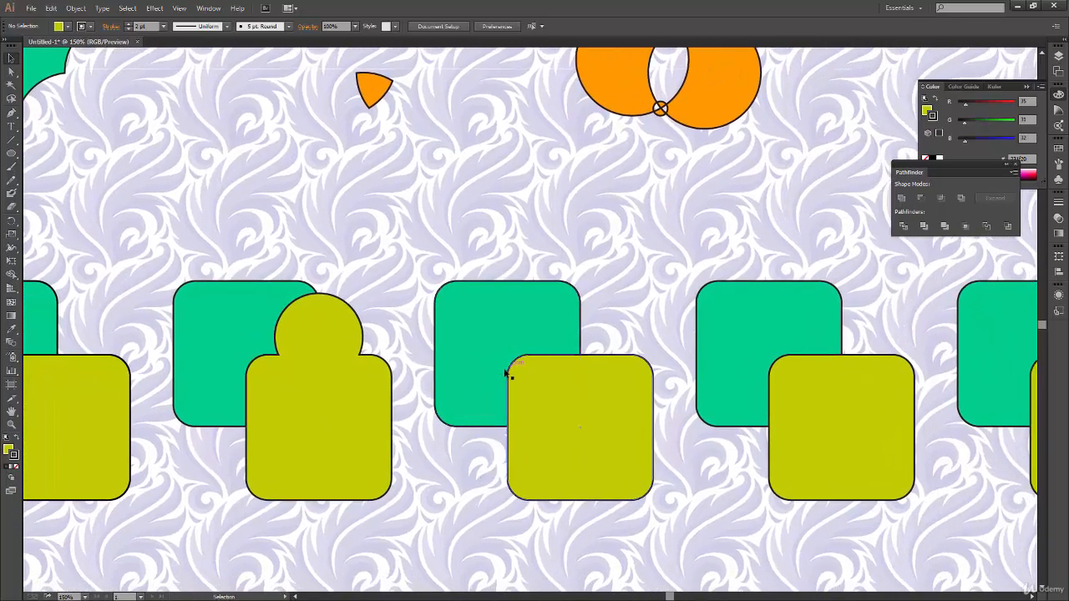
Select both squares of the fourth pair in the bottom row and apply the Crop pathfinder.
{"action": "left_click_drag", "start_coordinate": [641, 268], "coordinate": [511, 444]}
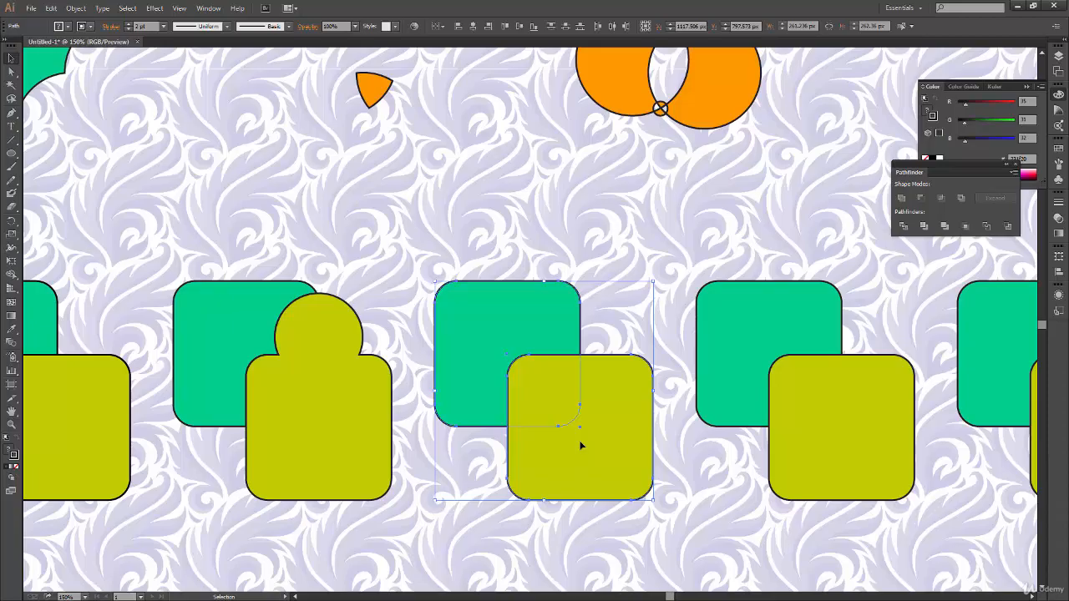
{"action": "left_click", "coordinate": [668, 389]}
{"action": "left_click_drag", "start_coordinate": [614, 314], "coordinate": [454, 475]}
{"action": "left_click_drag", "start_coordinate": [740, 424], "coordinate": [532, 409]}
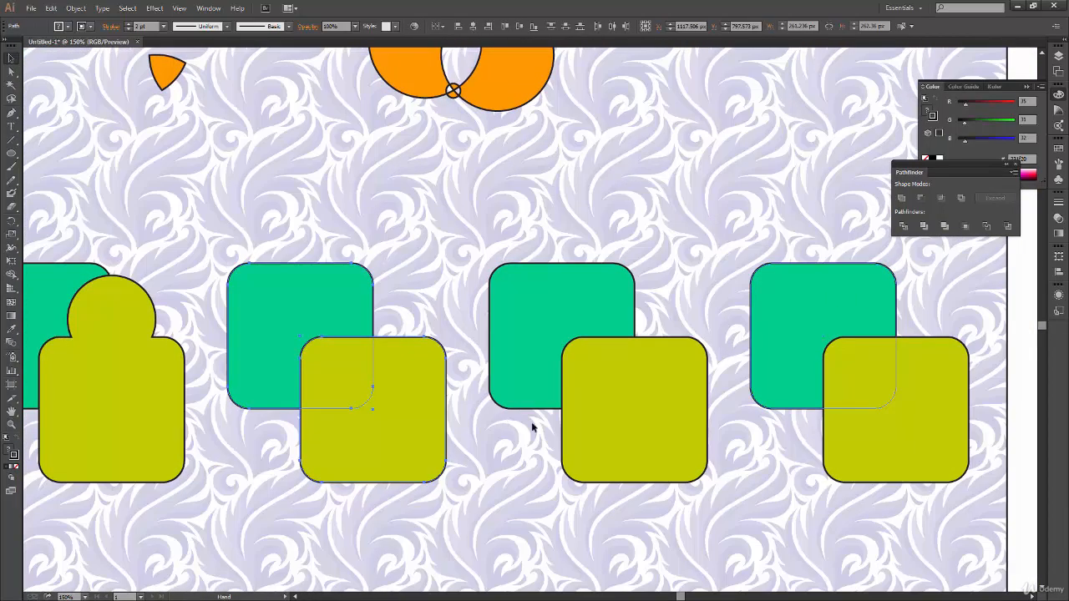
{"action": "left_click", "coordinate": [969, 229]}
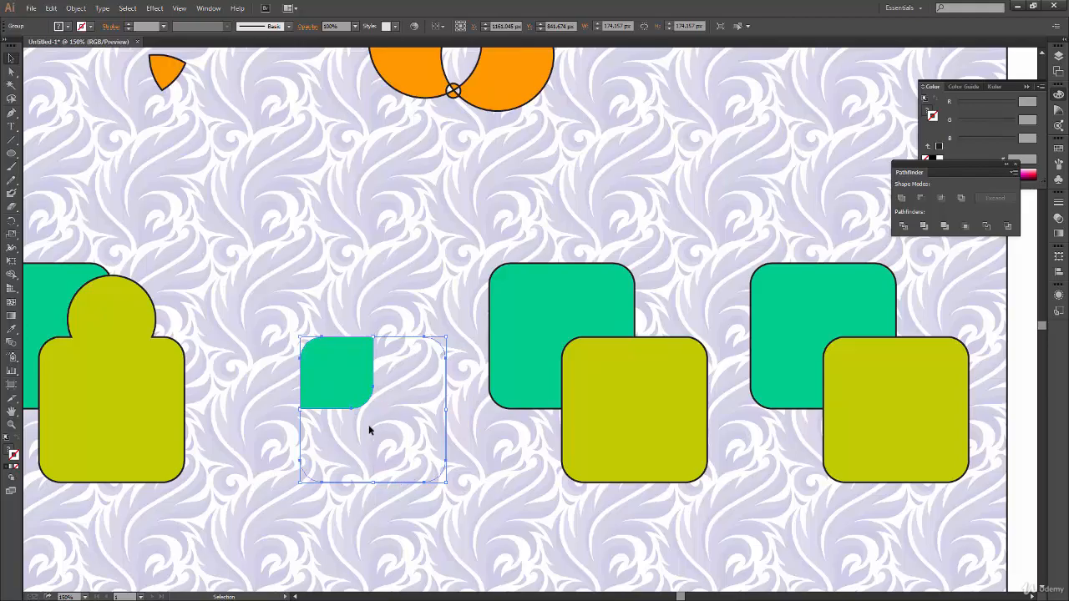
Apply the olive fill and outline sampled from the third pair's front shape to the cropped group and open it in isolation mode.
{"action": "key", "text": "space"}
{"action": "left_click_drag", "start_coordinate": [303, 508], "coordinate": [355, 500]}
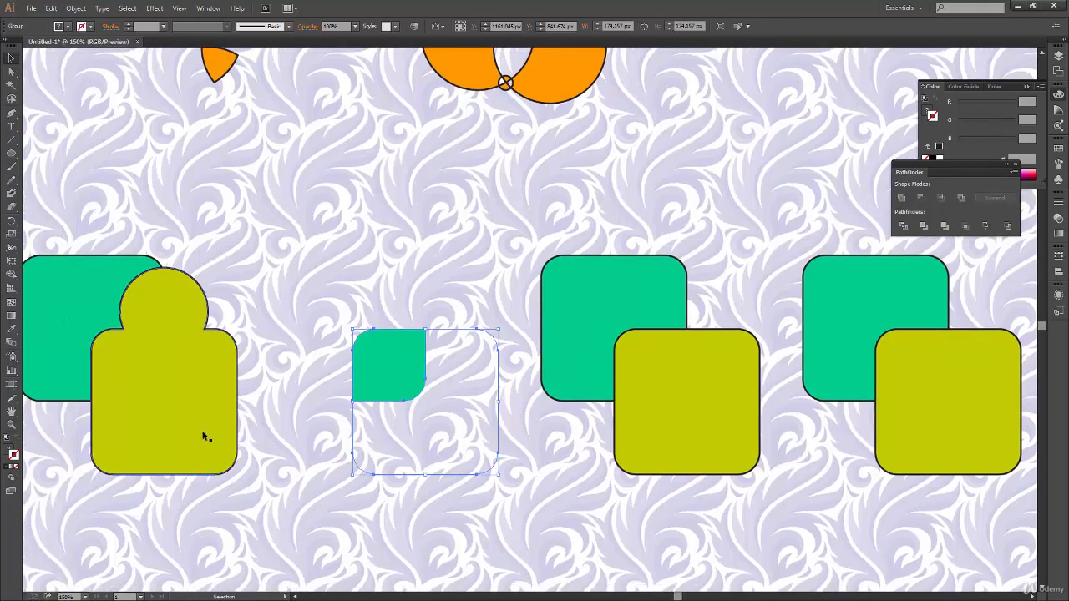
{"action": "key", "text": "i"}
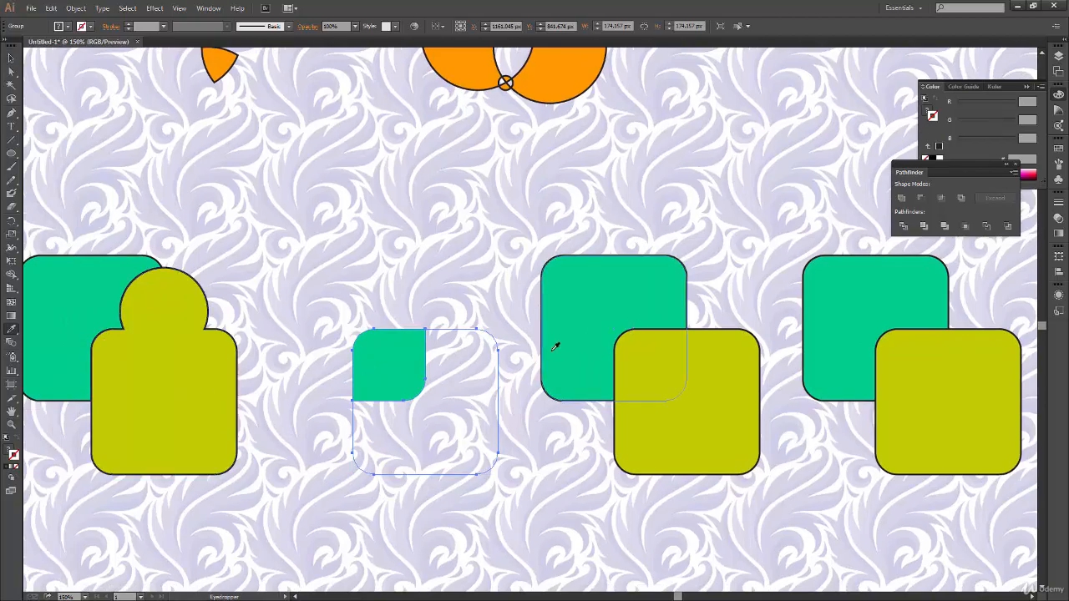
{"action": "left_click", "coordinate": [189, 398]}
{"action": "key", "text": "v"}
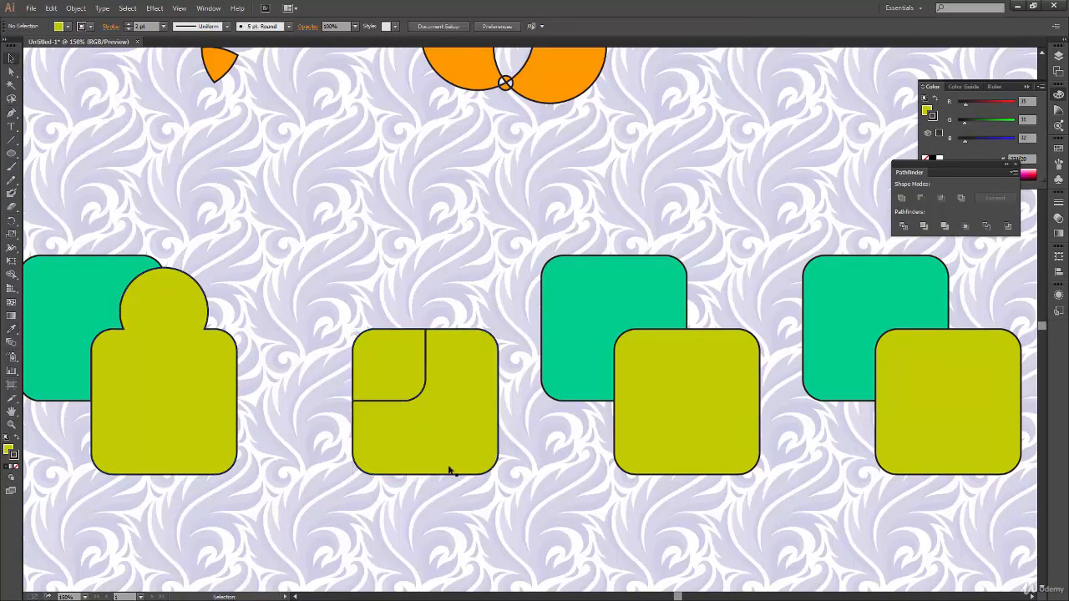
{"action": "double_click", "coordinate": [454, 465]}
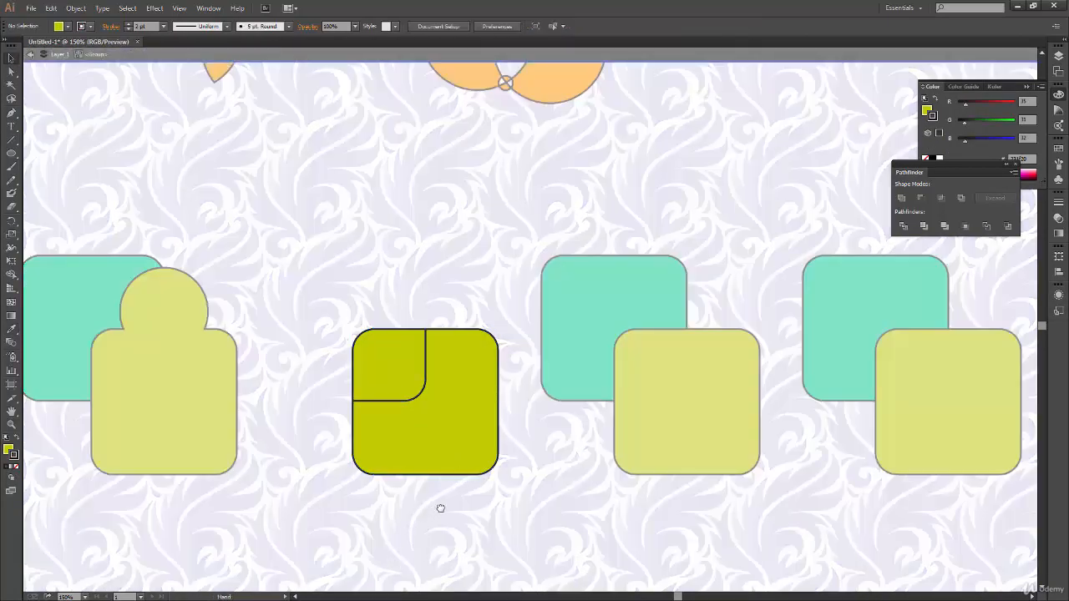
Pull the two pieces of the isolated cropped group apart, undo both moves and deselect.
{"action": "left_click_drag", "start_coordinate": [439, 506], "coordinate": [454, 496]}
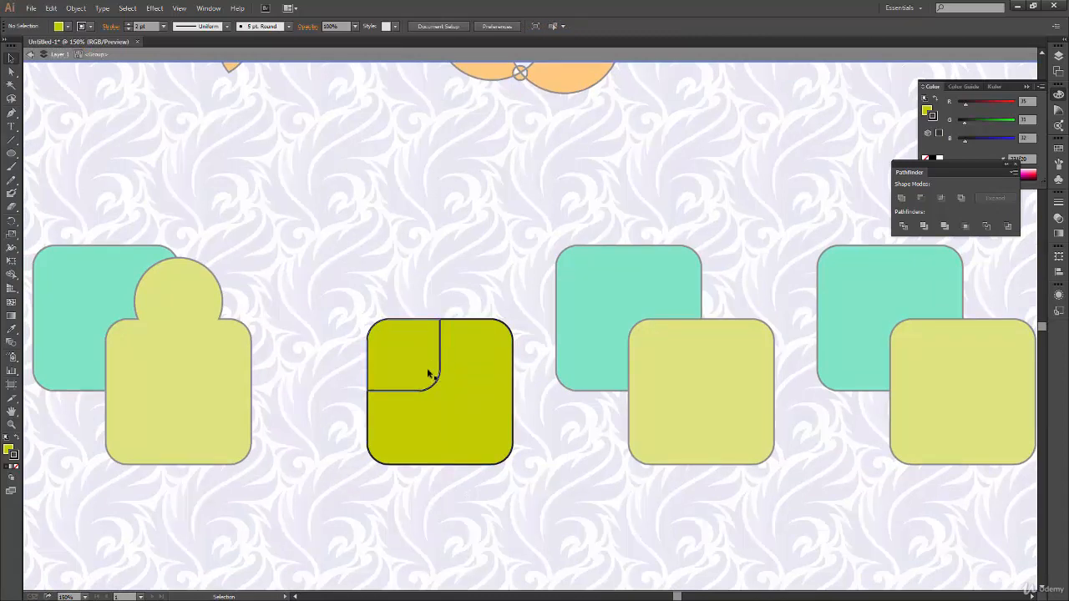
{"action": "left_click_drag", "start_coordinate": [405, 356], "coordinate": [331, 251]}
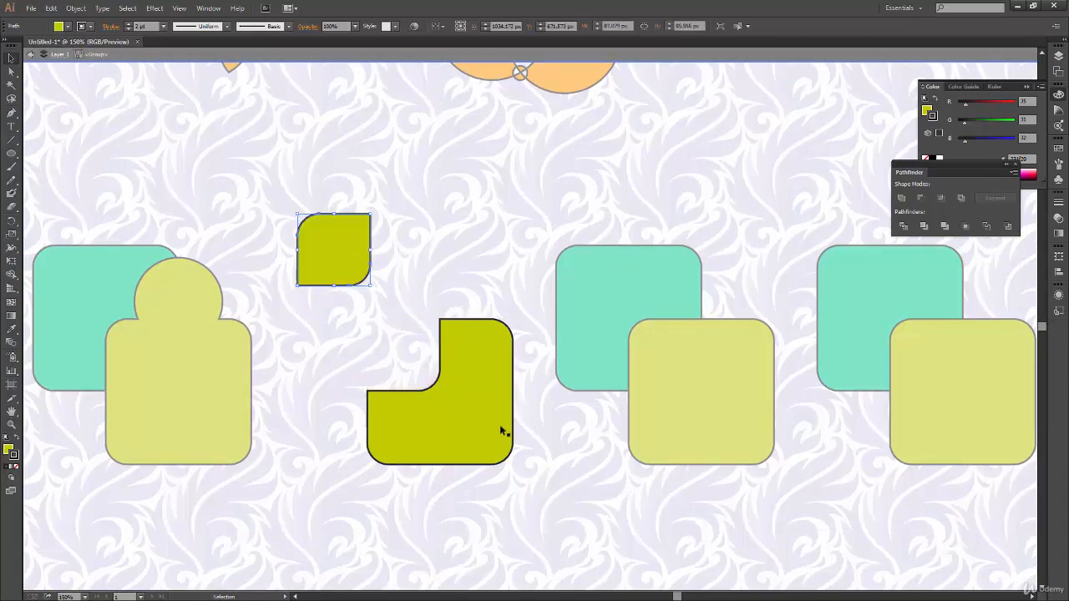
{"action": "left_click_drag", "start_coordinate": [501, 429], "coordinate": [594, 477]}
{"action": "left_click_drag", "start_coordinate": [430, 501], "coordinate": [520, 535]}
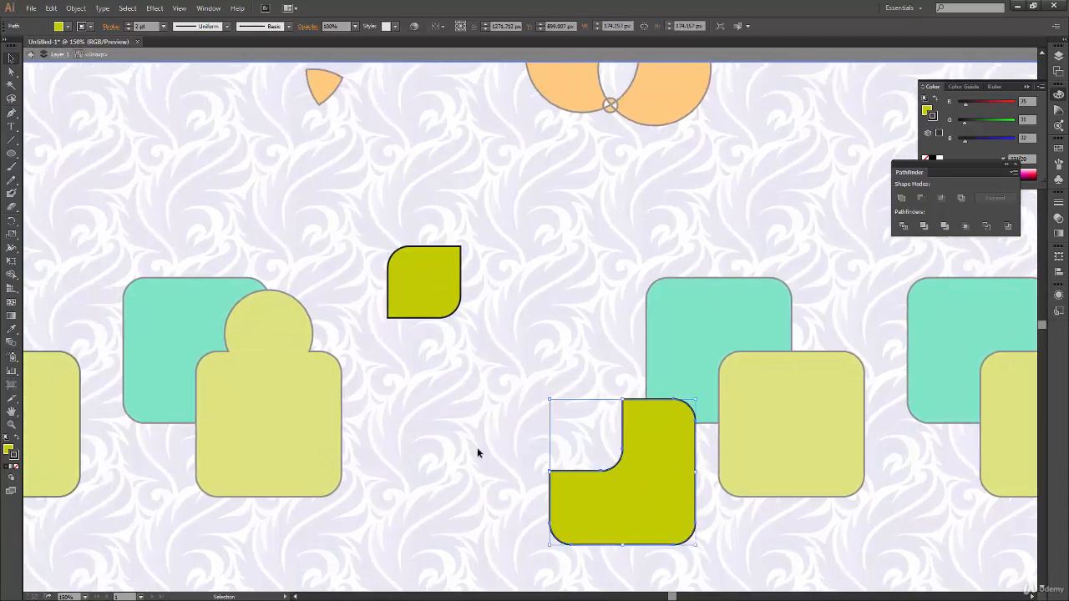
{"action": "key", "text": "ctrl+z"}
{"action": "key", "text": "ctrl+z"}
{"action": "left_click_drag", "start_coordinate": [361, 466], "coordinate": [434, 504]}
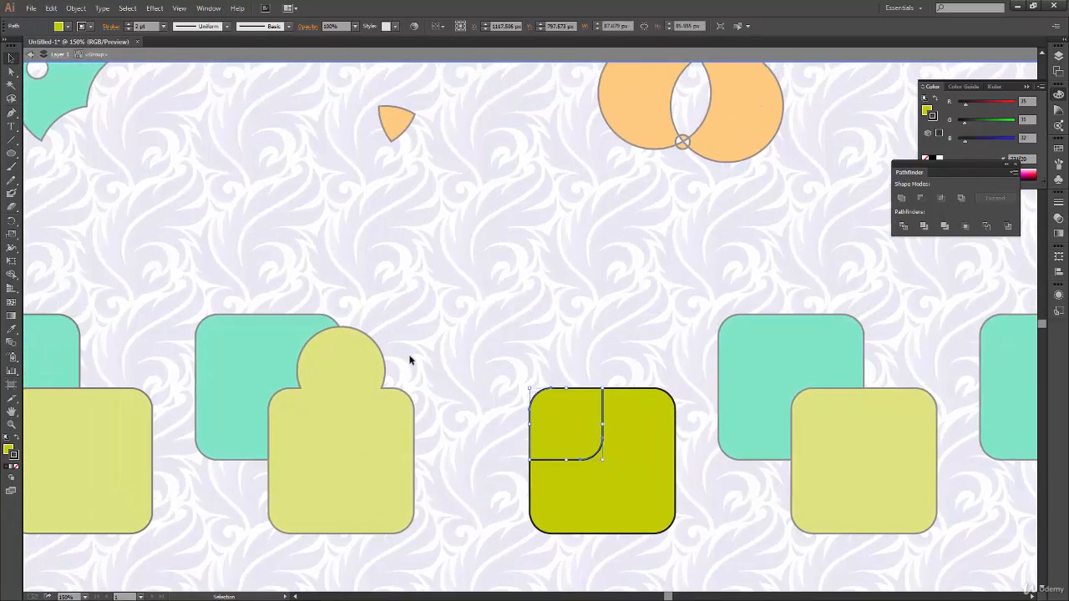
{"action": "left_click_drag", "start_coordinate": [379, 375], "coordinate": [439, 400]}
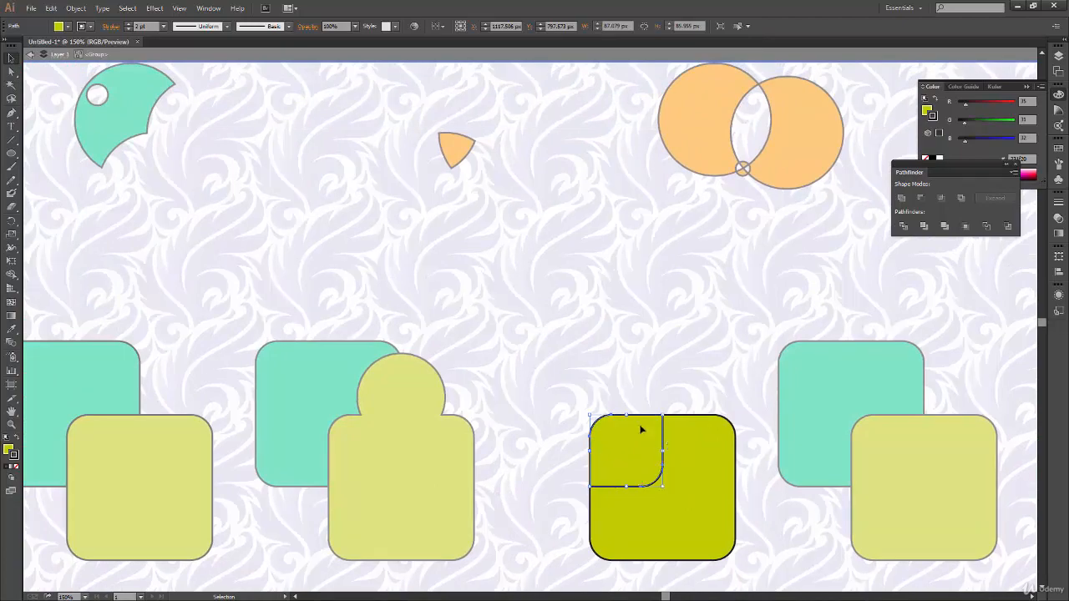
{"action": "left_click", "coordinate": [564, 496]}
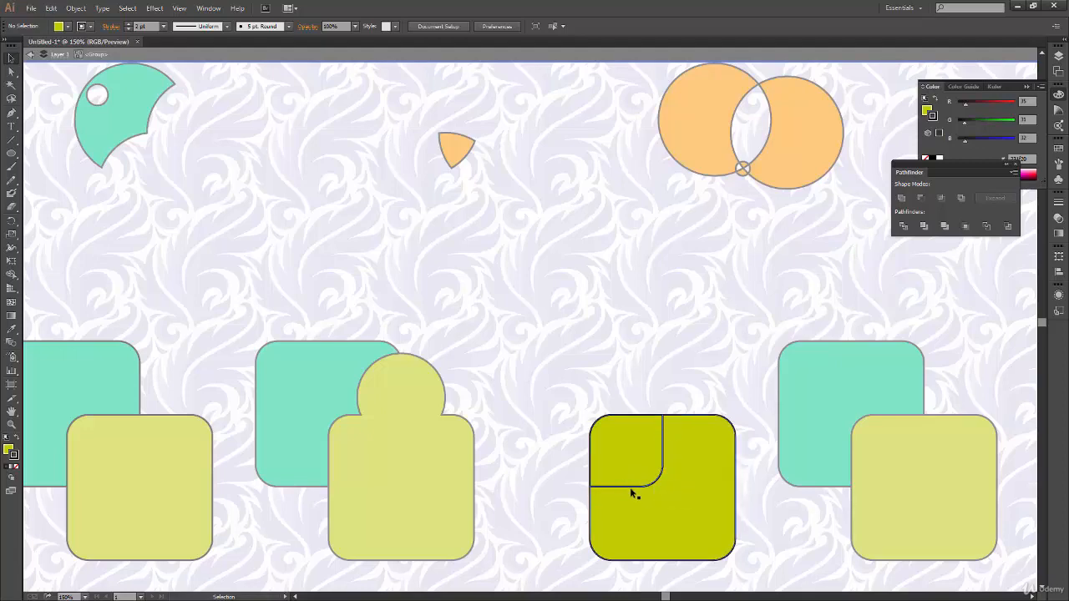
Compare the cropped group with the divided first pair in the bottom row and leave isolation mode.
{"action": "left_click_drag", "start_coordinate": [532, 497], "coordinate": [734, 452]}
{"action": "left_click_drag", "start_coordinate": [435, 398], "coordinate": [571, 383]}
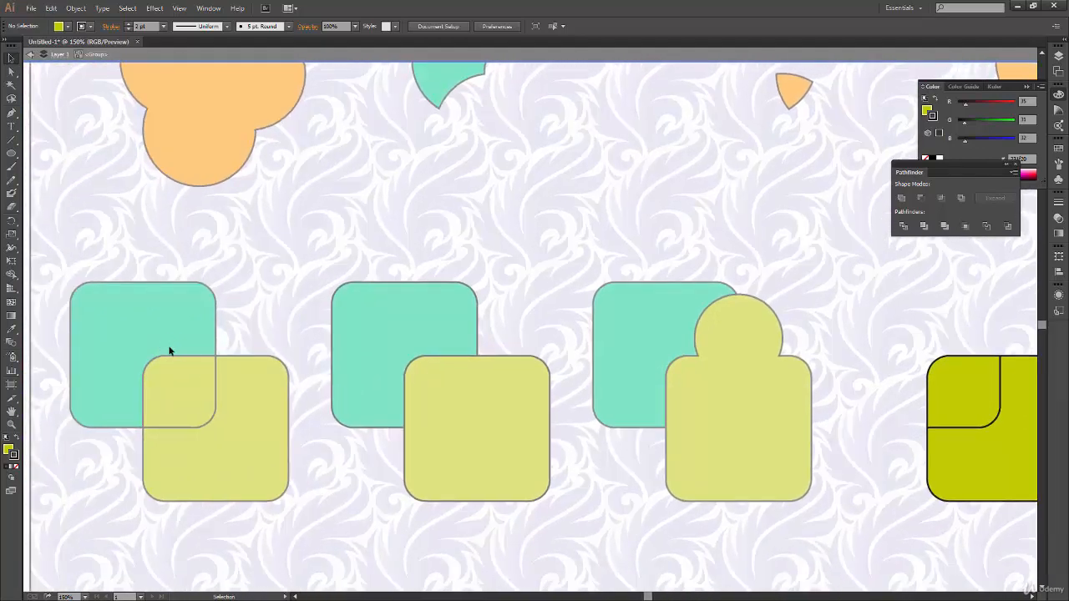
{"action": "left_click_drag", "start_coordinate": [426, 495], "coordinate": [418, 487]}
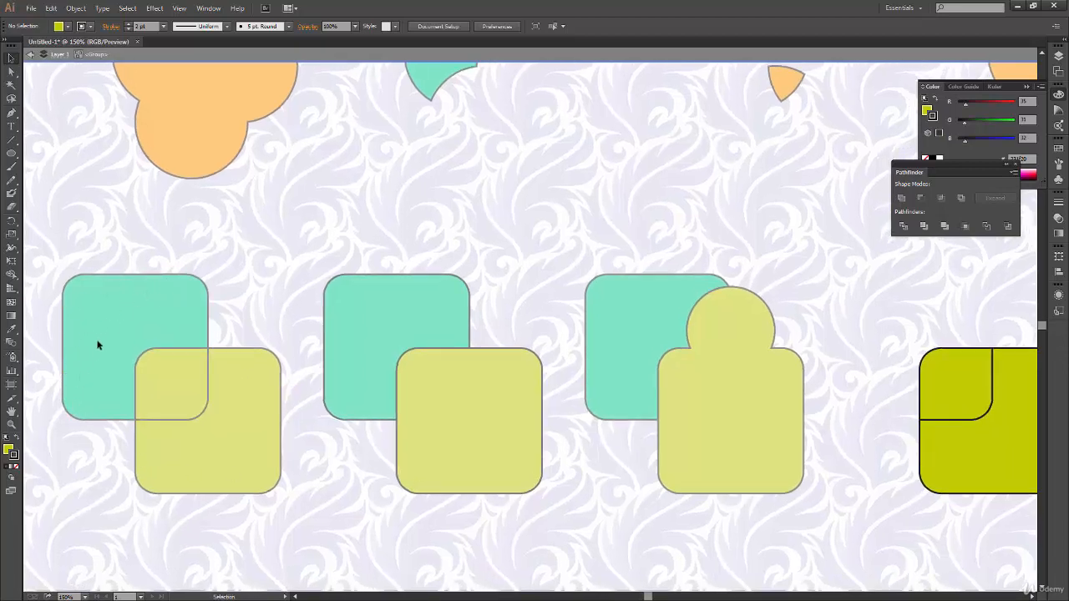
{"action": "left_click_drag", "start_coordinate": [637, 484], "coordinate": [455, 519]}
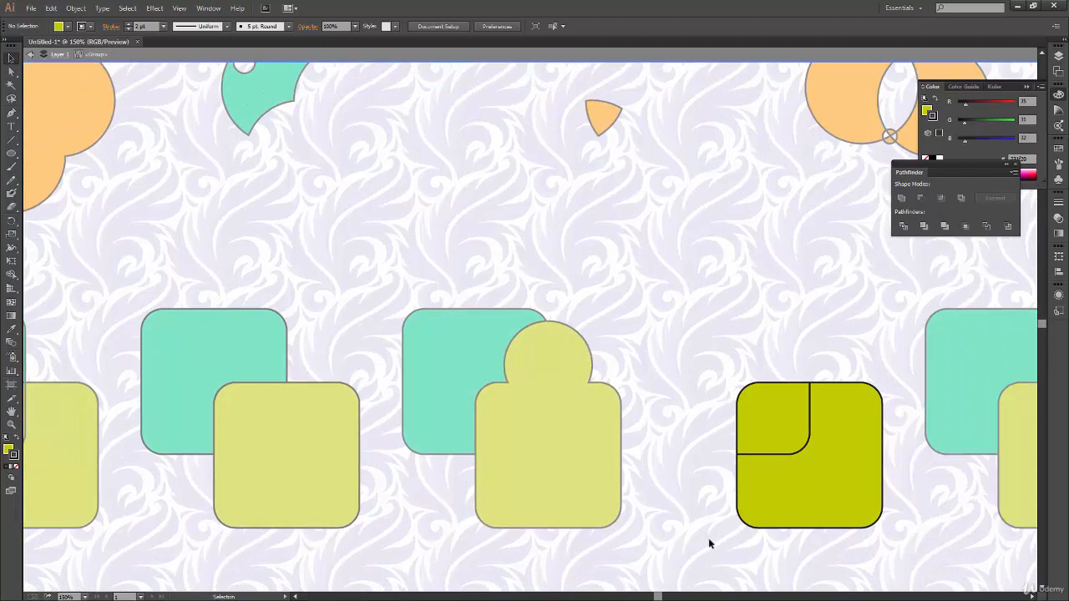
{"action": "double_click", "coordinate": [709, 543]}
{"action": "left_click_drag", "start_coordinate": [710, 508], "coordinate": [920, 474]}
{"action": "left_click_drag", "start_coordinate": [799, 479], "coordinate": [945, 481]}
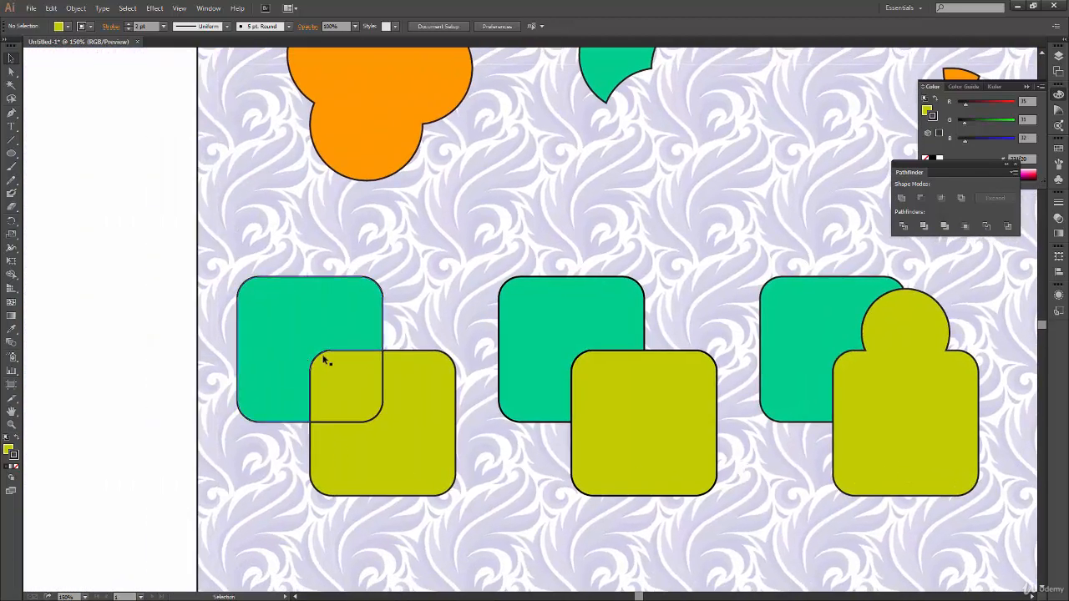
Isolate the first pair's divided group, delete its green piece and leave isolation mode.
{"action": "double_click", "coordinate": [355, 459]}
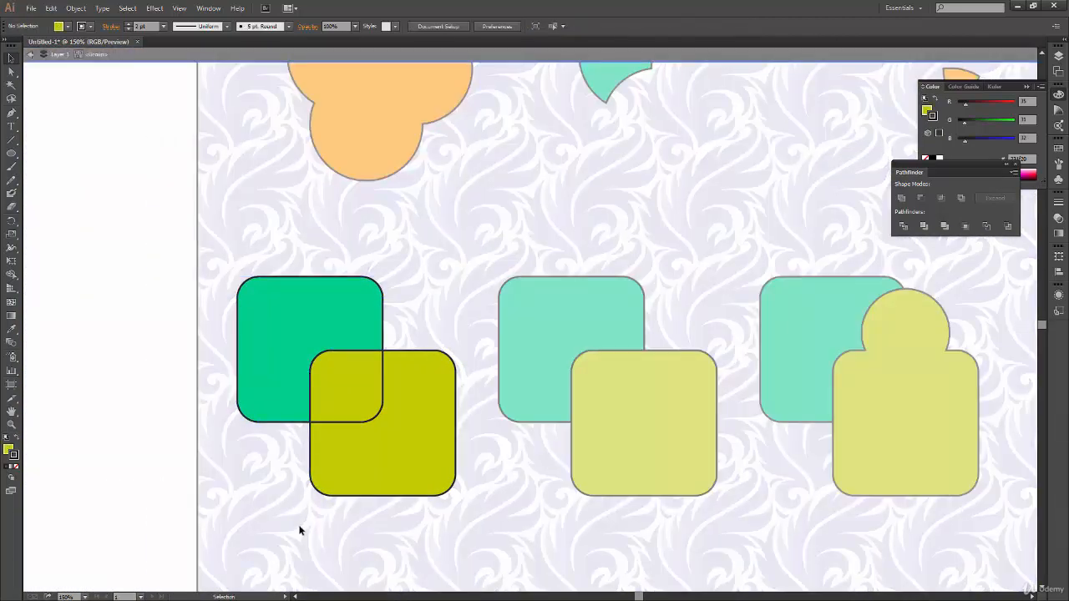
{"action": "left_click", "coordinate": [265, 414]}
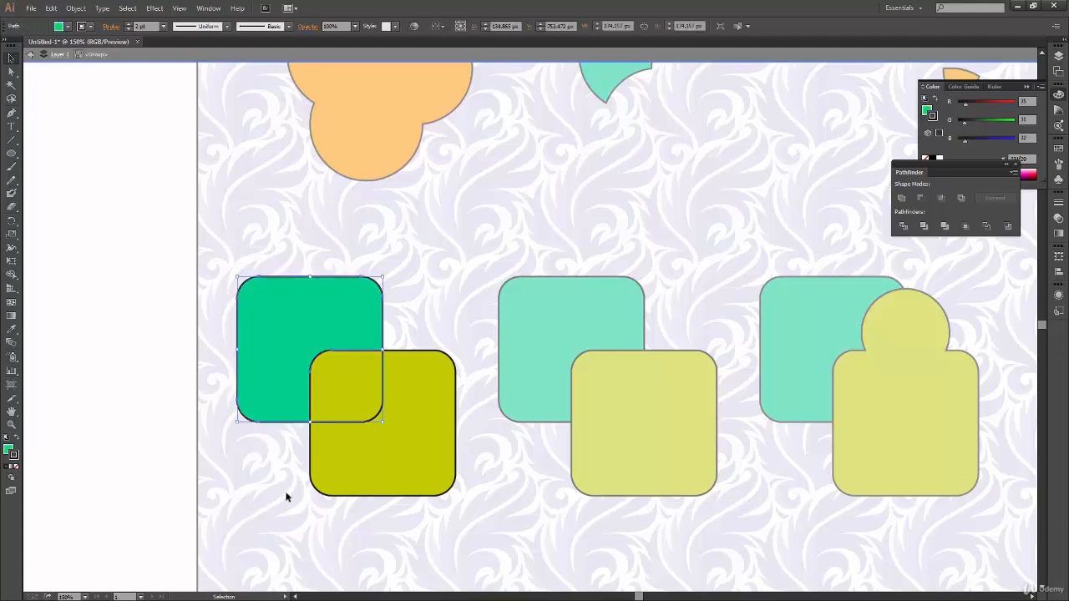
{"action": "key", "text": "Delete"}
{"action": "double_click", "coordinate": [278, 508]}
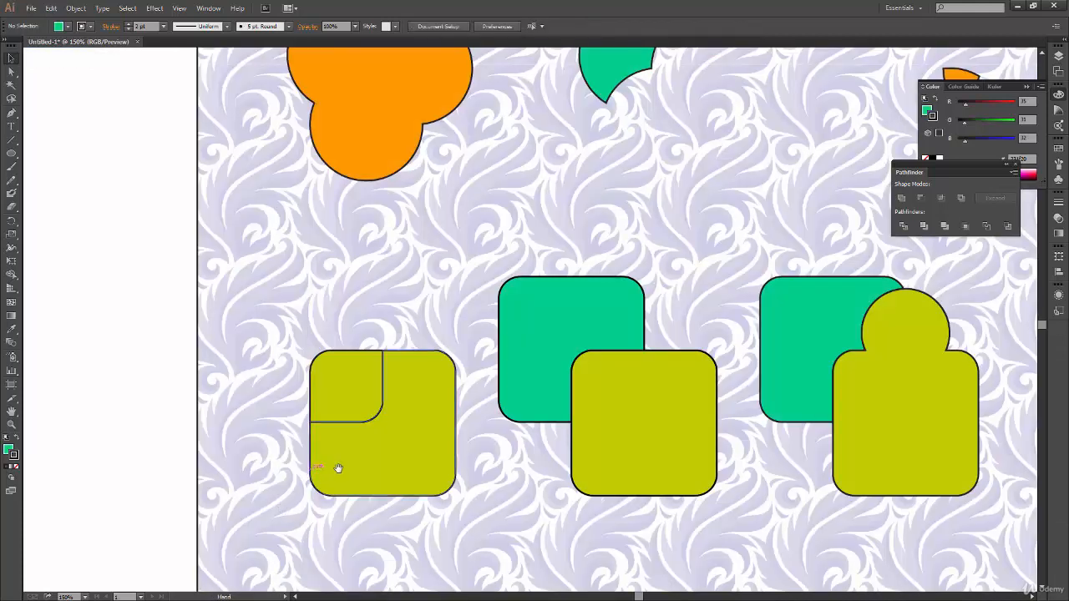
{"action": "scroll", "coordinate": [336, 468], "scroll_direction": "right", "scroll_amount": 2}
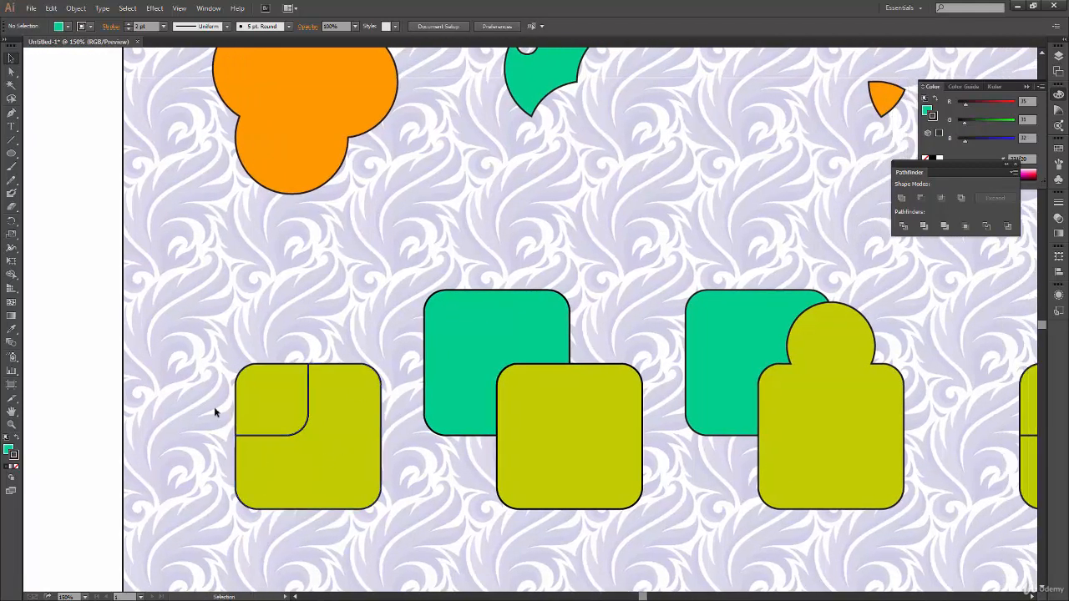
Undo the deletion of the first pair's green piece, deselect and leave isolation mode.
{"action": "key", "text": "a"}
{"action": "key", "text": "v"}
{"action": "key", "text": "ctrl+z"}
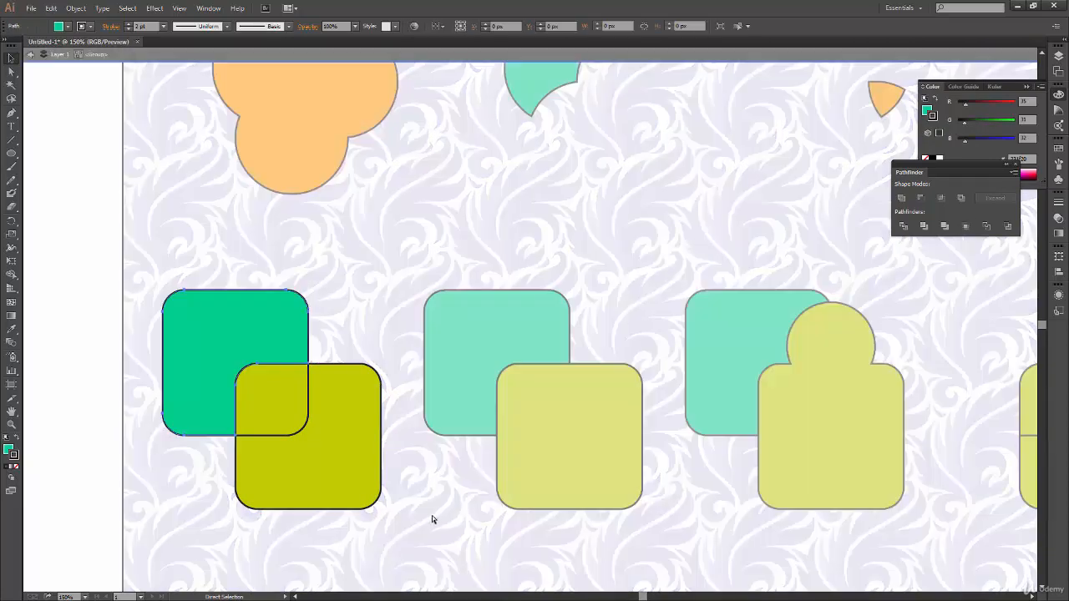
{"action": "left_click", "coordinate": [429, 526]}
{"action": "double_click", "coordinate": [431, 530]}
Return to the fourth shape in the bottom row and select the cropped group.
{"action": "left_click_drag", "start_coordinate": [428, 508], "coordinate": [200, 473]}
{"action": "left_click_drag", "start_coordinate": [335, 487], "coordinate": [278, 492]}
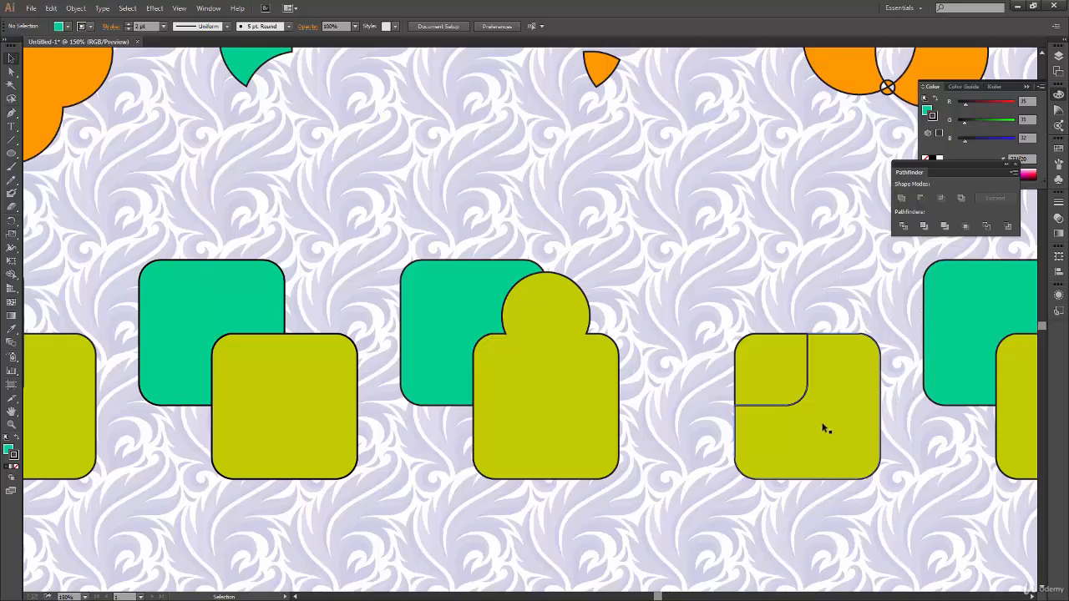
{"action": "scroll", "coordinate": [752, 434], "scroll_direction": "right", "scroll_amount": 5}
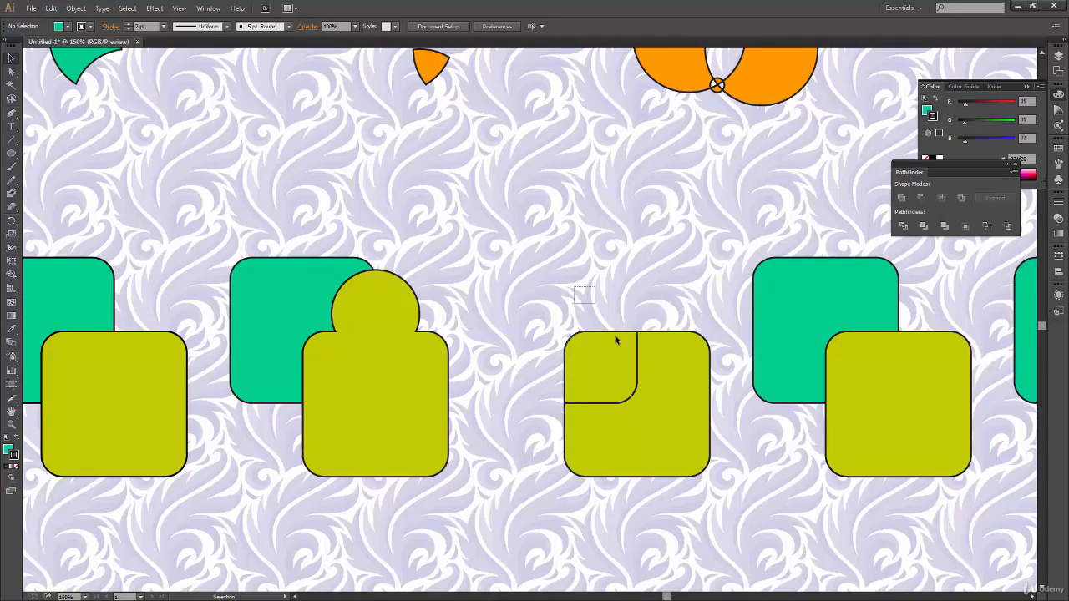
{"action": "left_click_drag", "start_coordinate": [615, 339], "coordinate": [659, 387]}
{"action": "left_click_drag", "start_coordinate": [674, 477], "coordinate": [628, 482]}
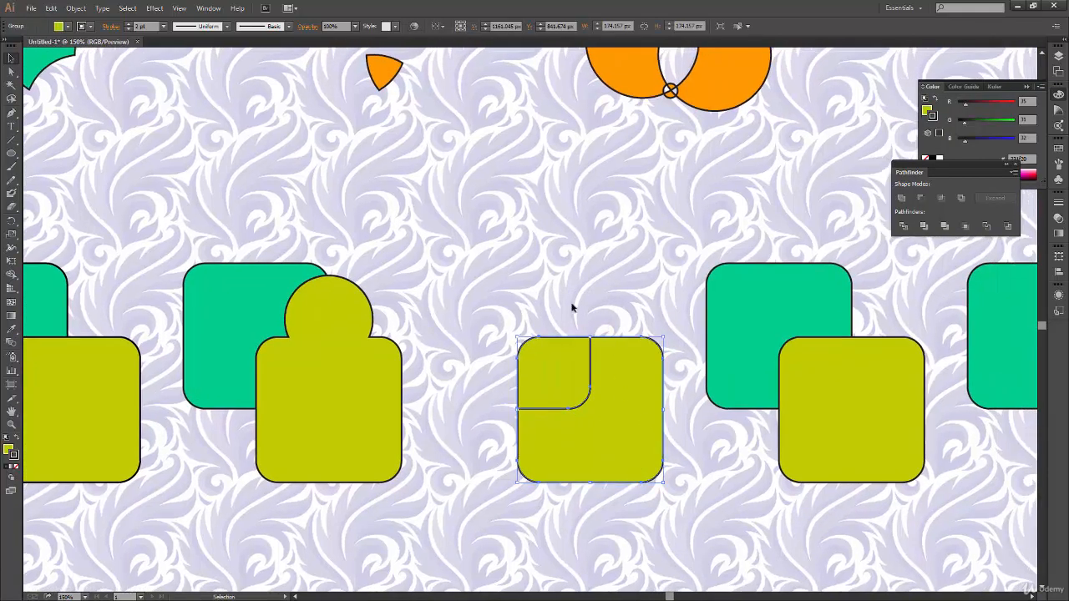
Select both squares of the fifth pair in the bottom row and apply the Outline pathfinder.
{"action": "left_click_drag", "start_coordinate": [735, 467], "coordinate": [475, 422]}
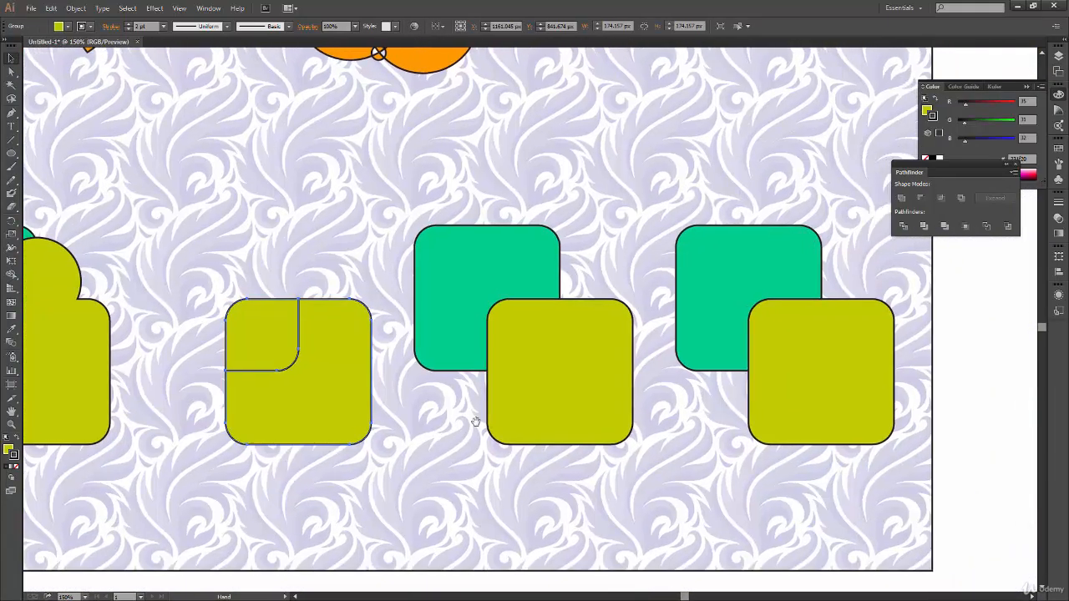
{"action": "left_click_drag", "start_coordinate": [609, 187], "coordinate": [528, 362]}
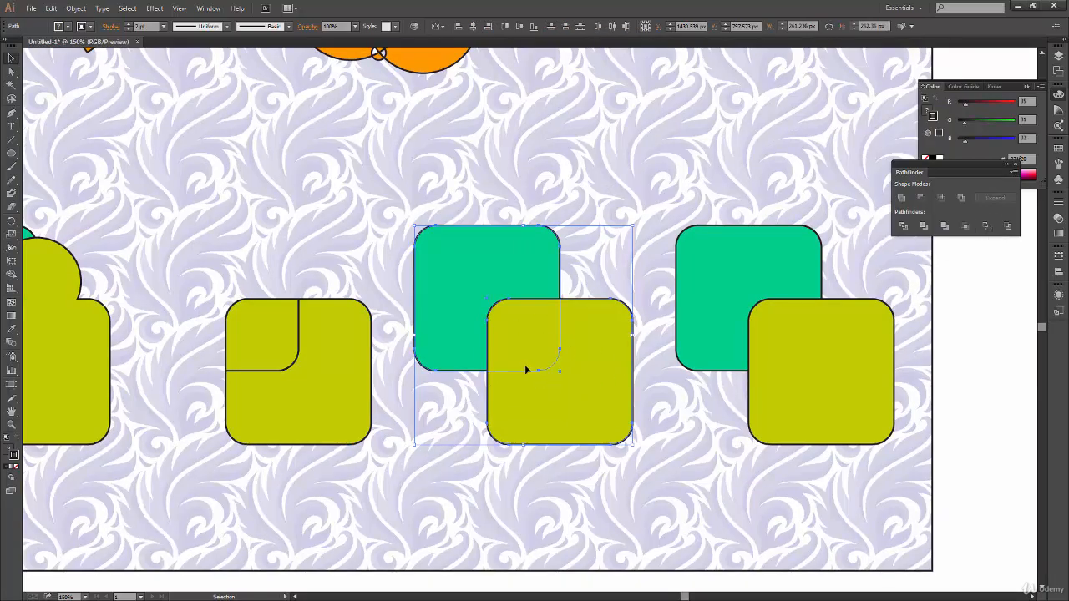
{"action": "left_click", "coordinate": [986, 228]}
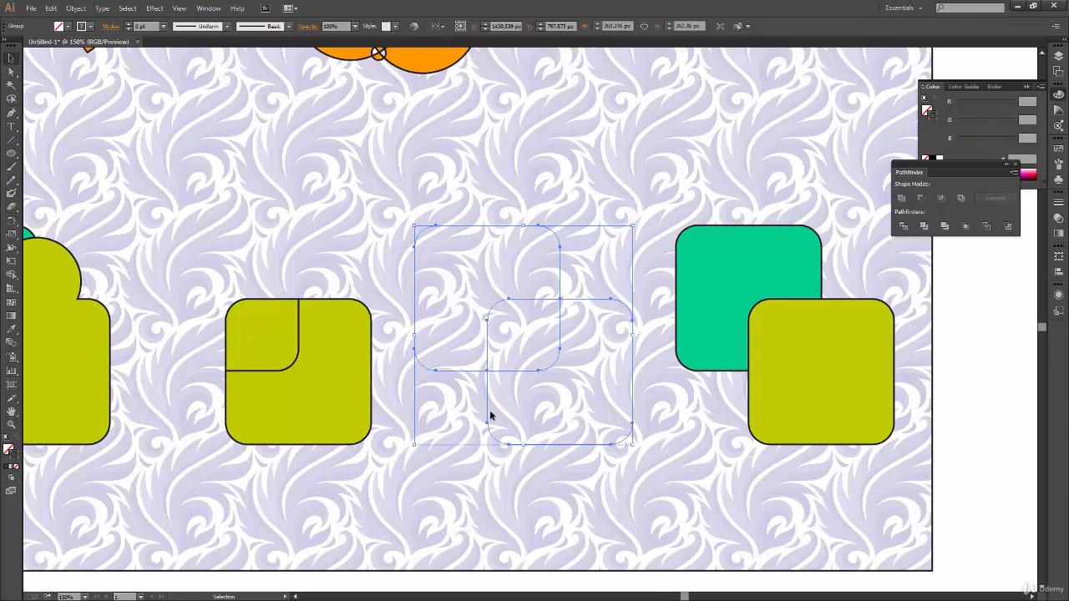
Try the cropped group's olive fill and outline on the outlined group, followed by the orange style sampled from the circles above.
{"action": "key", "text": "i"}
{"action": "left_click", "coordinate": [327, 415]}
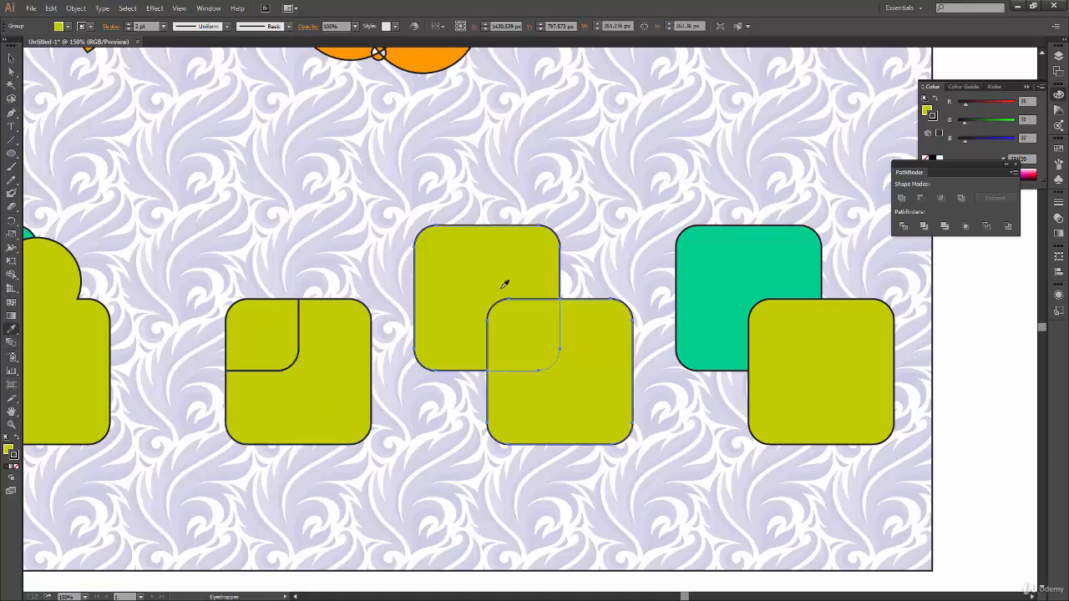
{"action": "left_click", "coordinate": [455, 65]}
{"action": "key", "text": "v"}
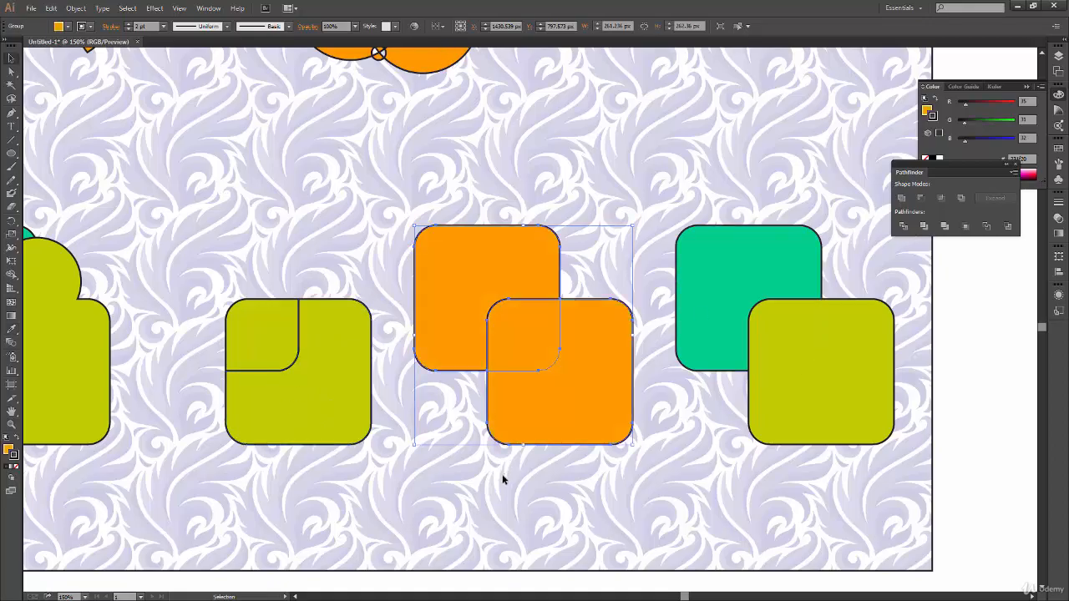
Apply the green fill and outline sampled from the last pair's back square to the outlined group and open it in isolation mode.
{"action": "left_click", "coordinate": [747, 304]}
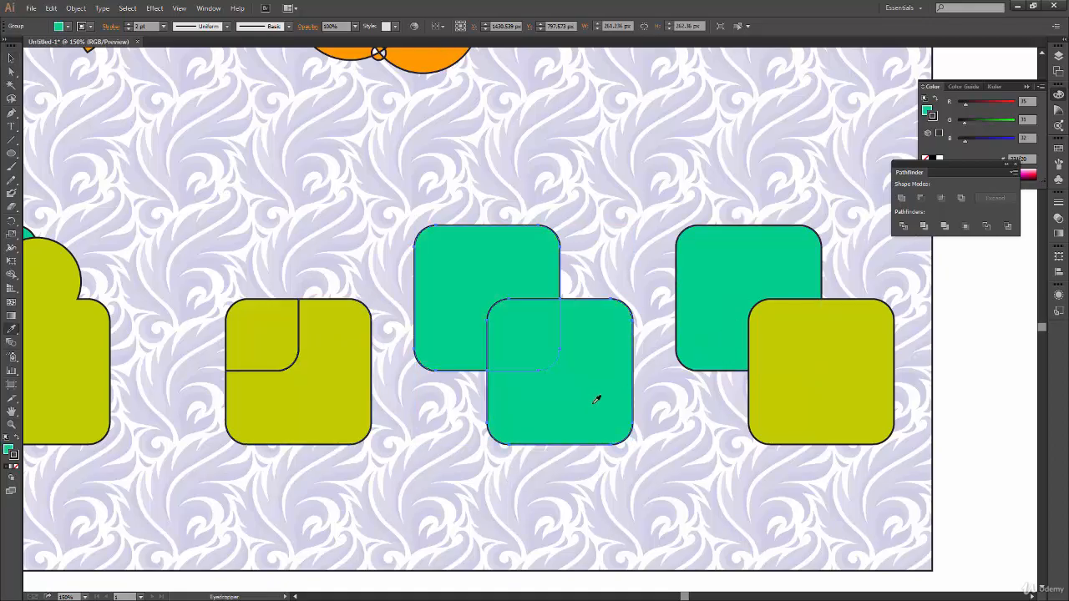
{"action": "left_click", "coordinate": [601, 496]}
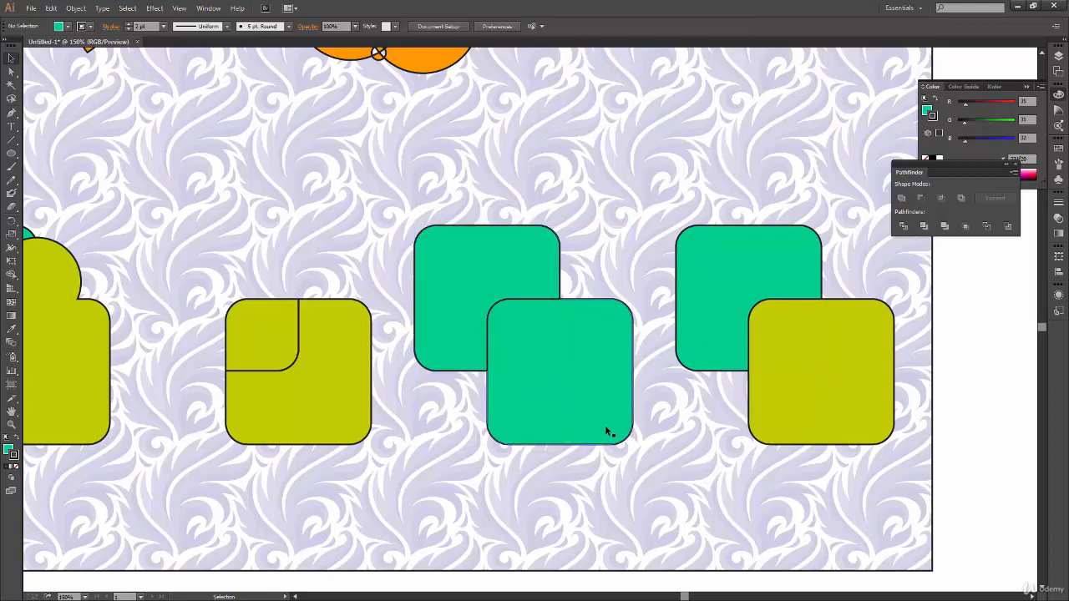
{"action": "double_click", "coordinate": [610, 425]}
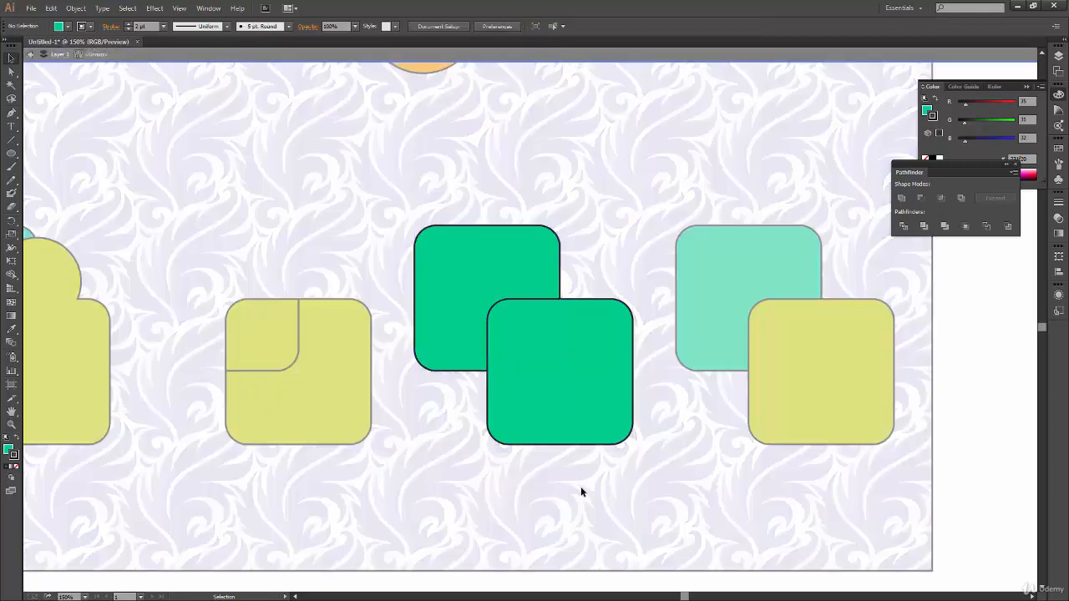
Pull the four open path segments of the isolated outlined group apart diagonally and deselect.
{"action": "left_click", "coordinate": [607, 430]}
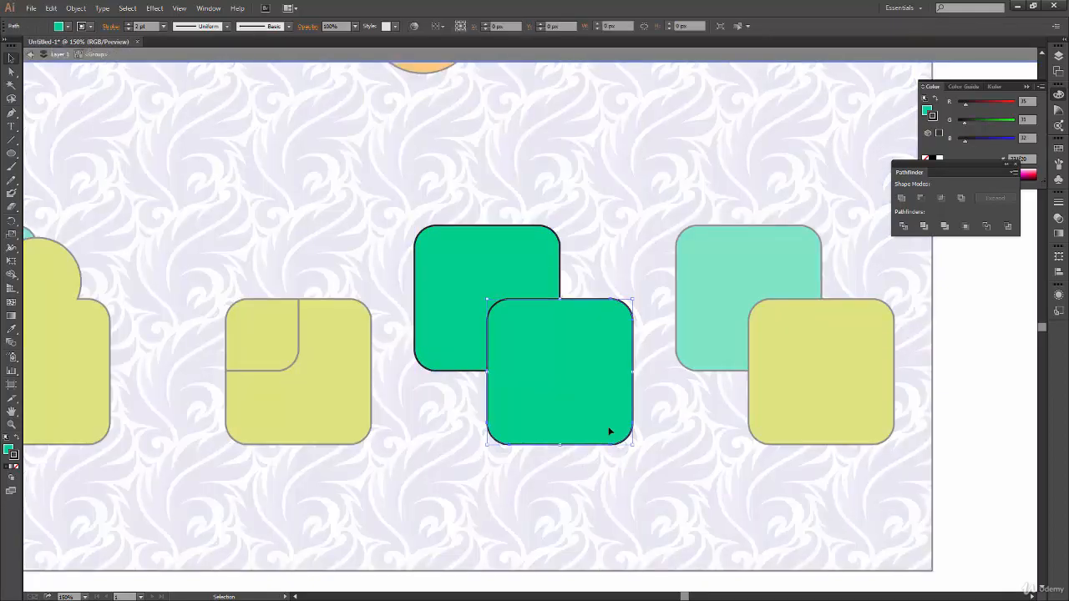
{"action": "left_click_drag", "start_coordinate": [618, 422], "coordinate": [673, 468]}
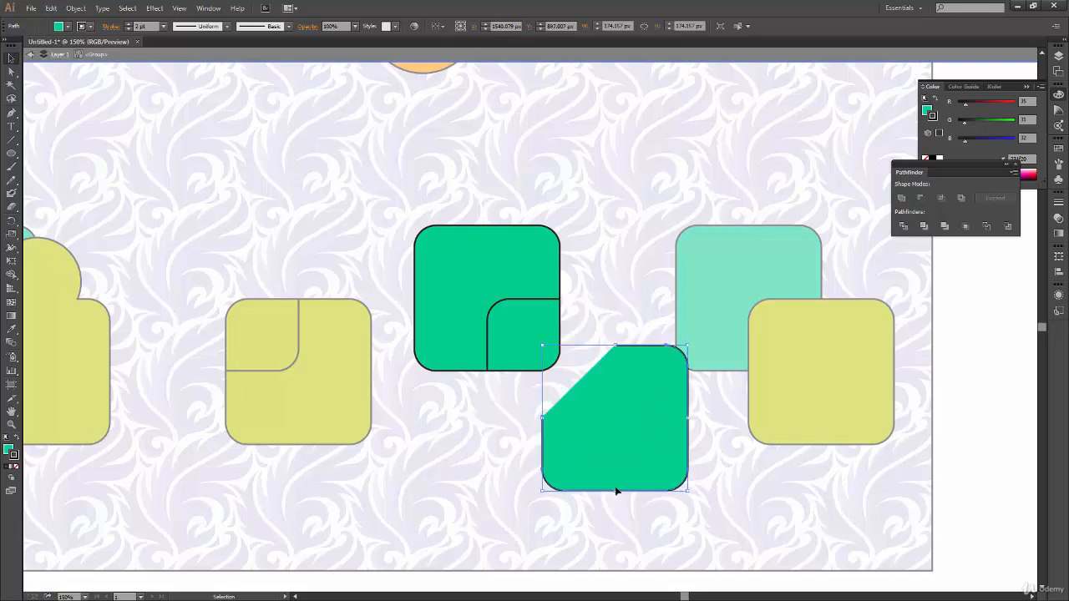
{"action": "left_click", "coordinate": [520, 376]}
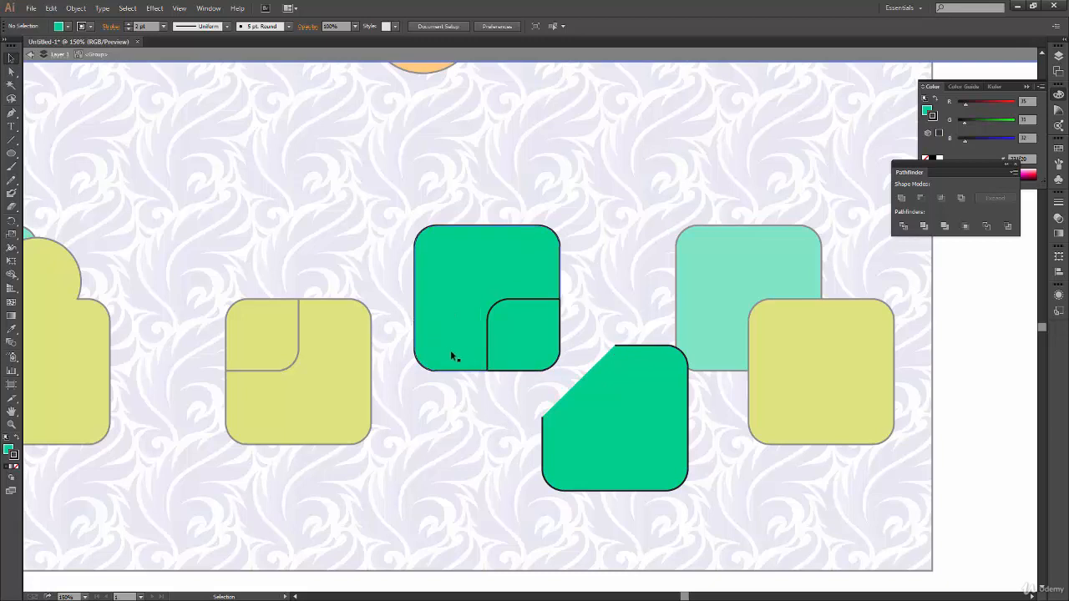
{"action": "left_click_drag", "start_coordinate": [457, 352], "coordinate": [400, 294]}
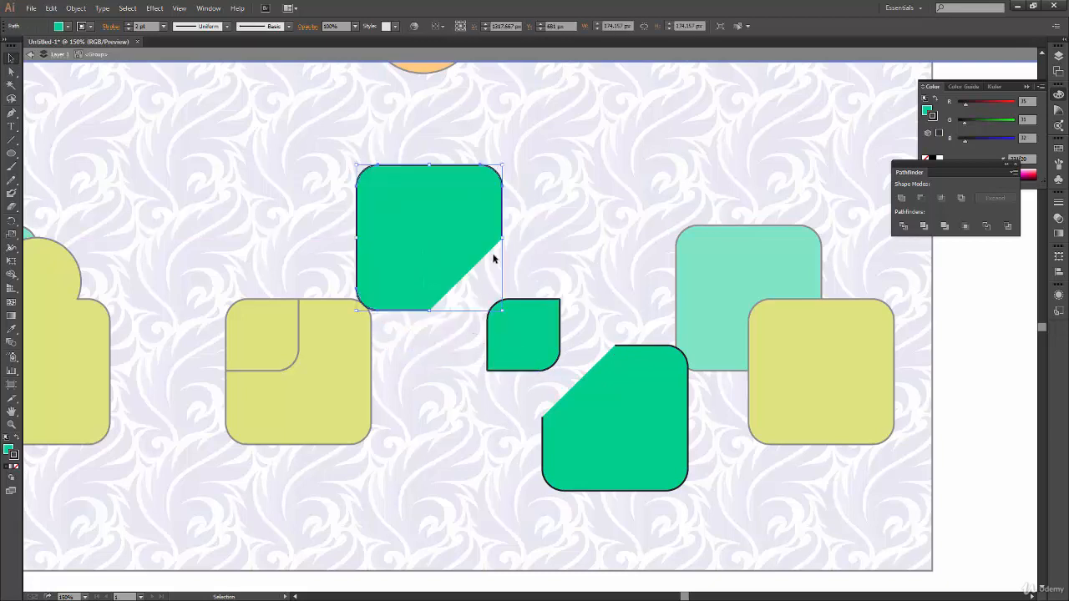
{"action": "left_click_drag", "start_coordinate": [501, 337], "coordinate": [483, 312]}
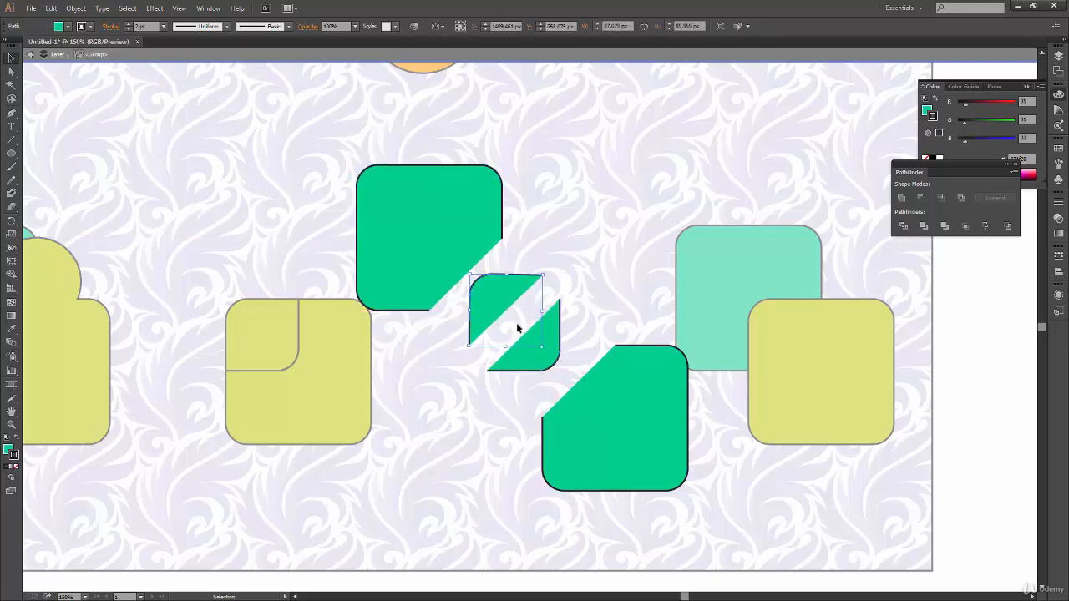
{"action": "left_click_drag", "start_coordinate": [550, 363], "coordinate": [568, 373]}
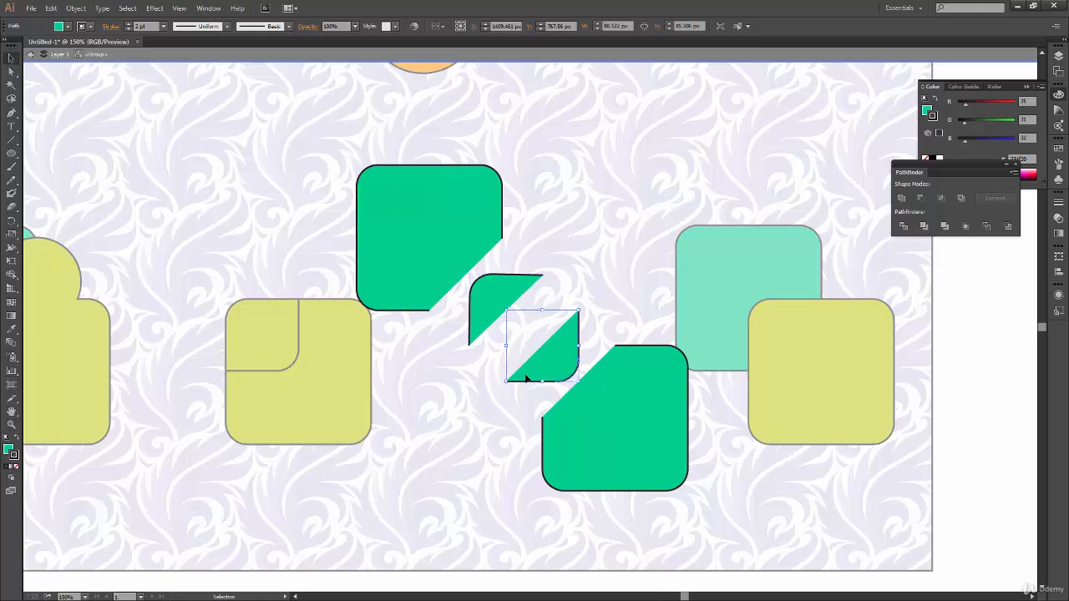
{"action": "left_click", "coordinate": [476, 422]}
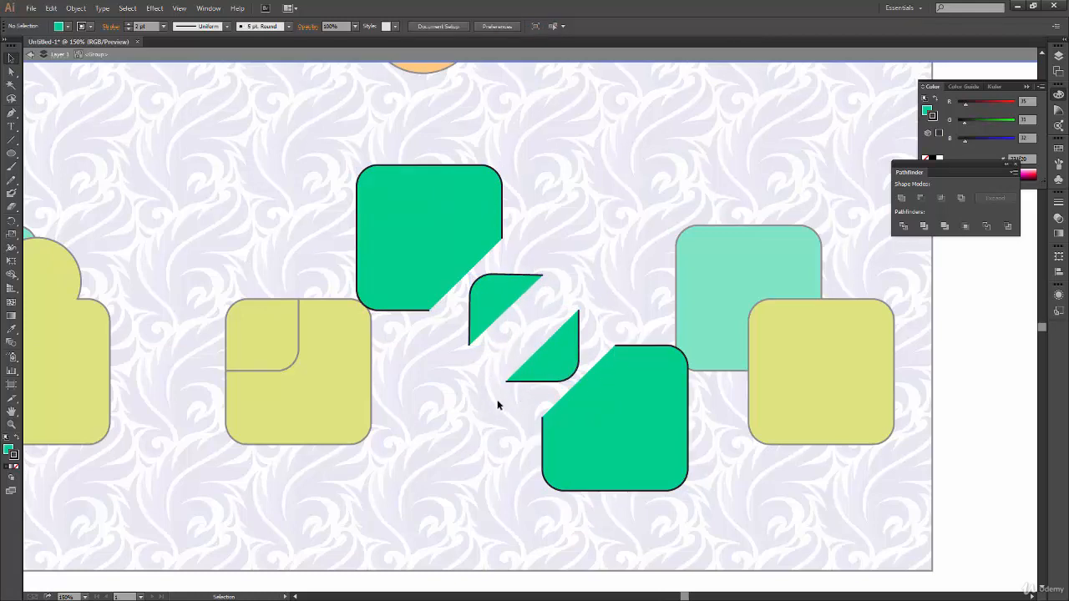
Undo the moves of the outlined group's four path segments and return to the Selection tool.
{"action": "key", "text": "ctrl+z"}
{"action": "key", "text": "ctrl+z"}
{"action": "key", "text": "ctrl+z"}
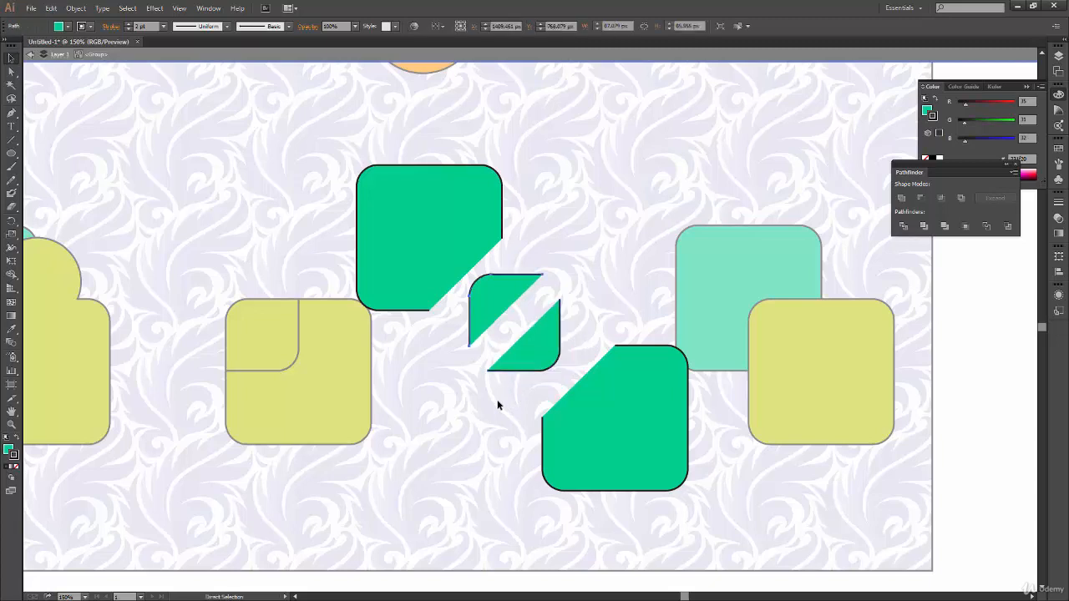
{"action": "key", "text": "ctrl+z"}
{"action": "key", "text": "v"}
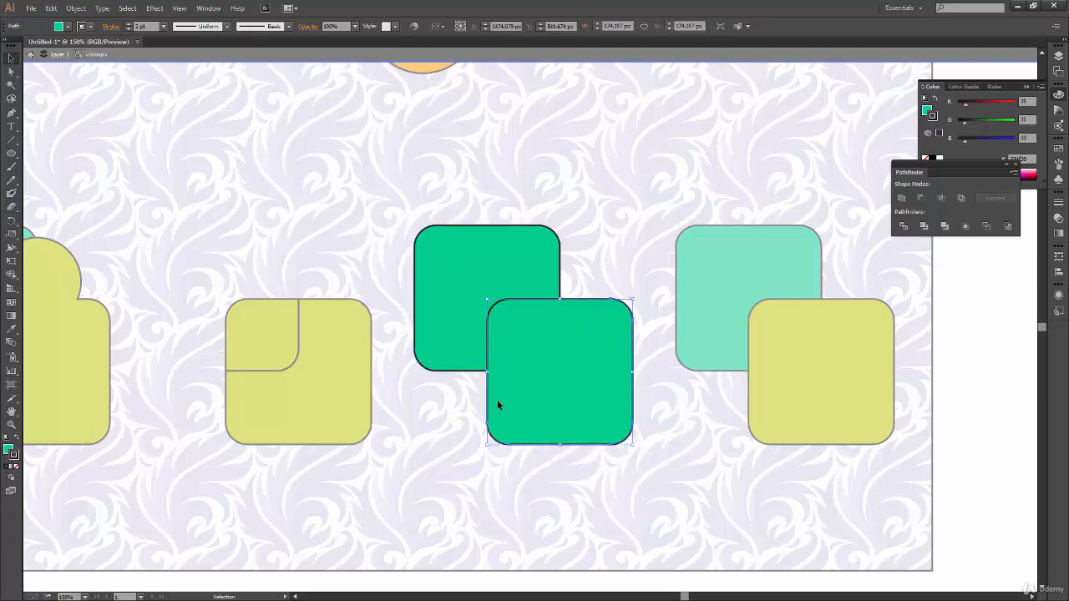
Remove the fill from both squares of the isolated outlined group and deselect them.
{"action": "left_click_drag", "start_coordinate": [410, 201], "coordinate": [640, 494]}
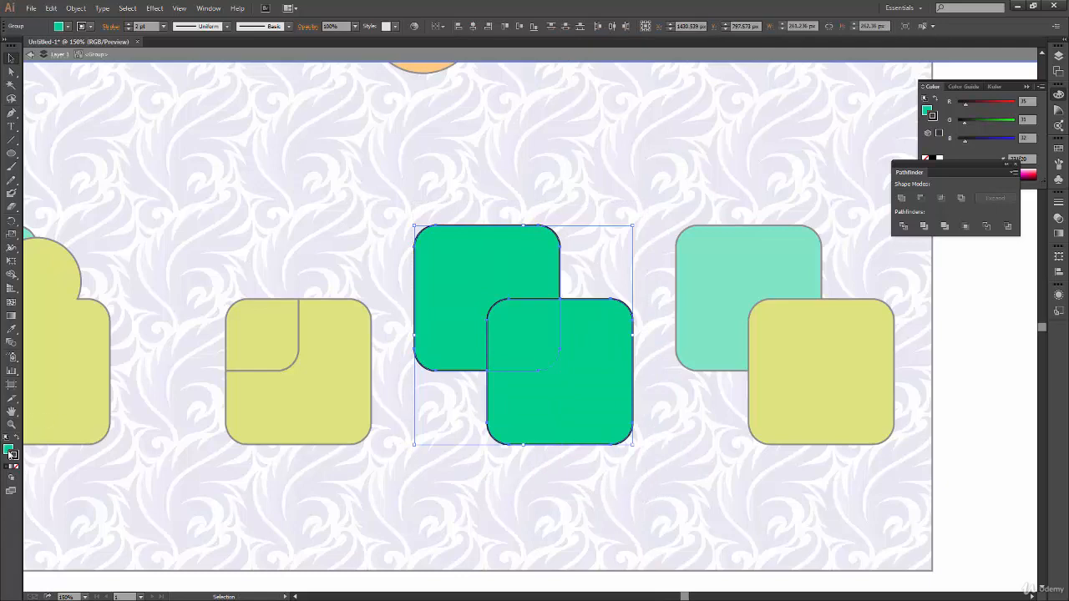
{"action": "left_click", "coordinate": [10, 453]}
{"action": "left_click", "coordinate": [17, 467]}
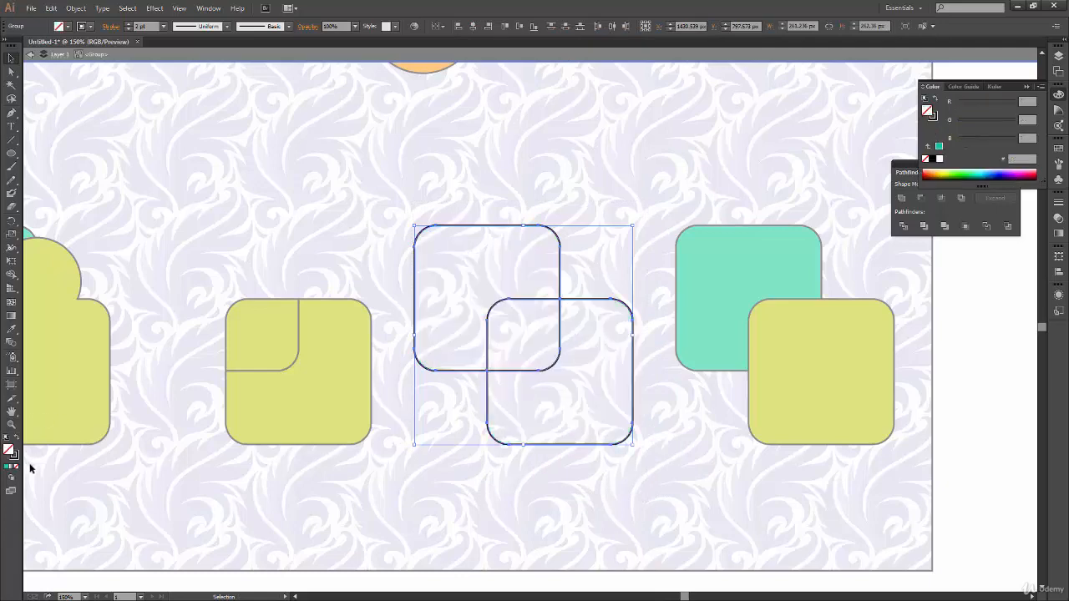
{"action": "left_click", "coordinate": [107, 477]}
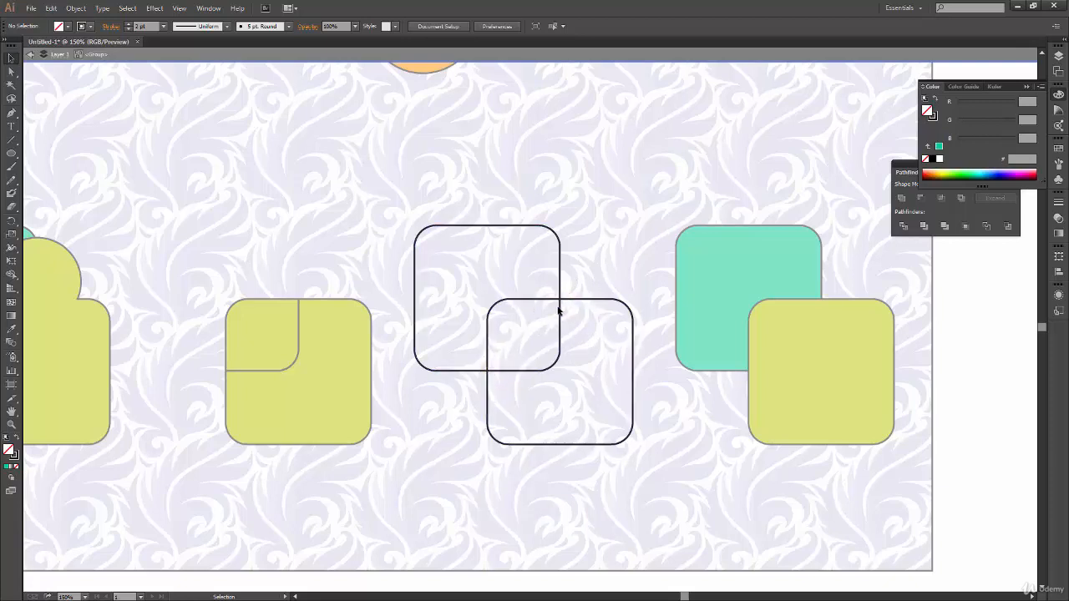
Pull the unfilled outlined group's four open paths apart, swapping the two inner corner segments between the squares.
{"action": "scroll", "coordinate": [558, 312], "scroll_direction": "up", "scroll_amount": 3}
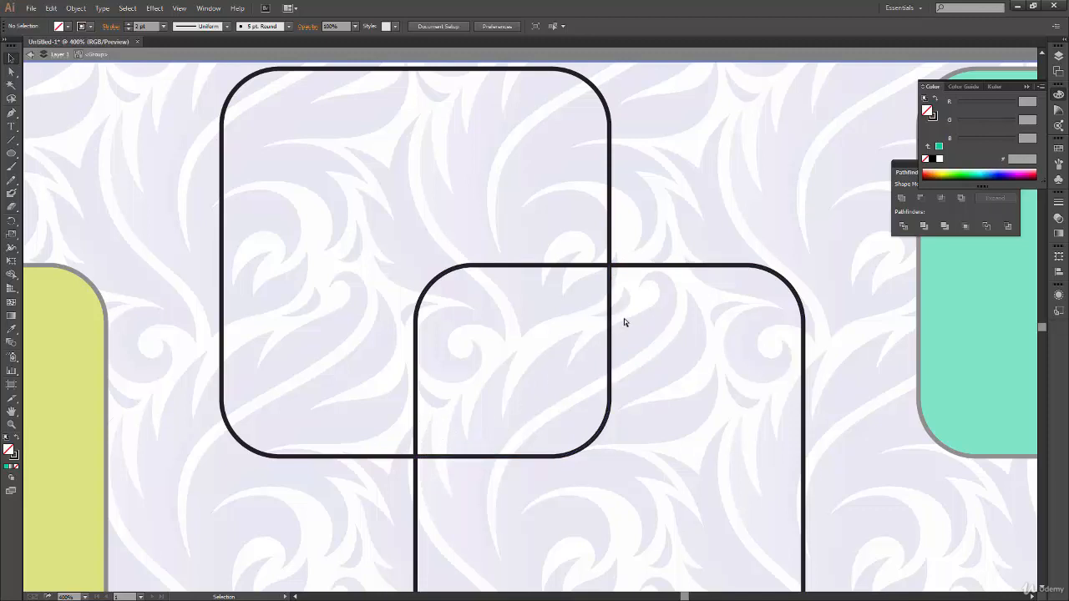
{"action": "key", "text": "ctrl+minus"}
{"action": "key", "text": "ctrl+minus"}
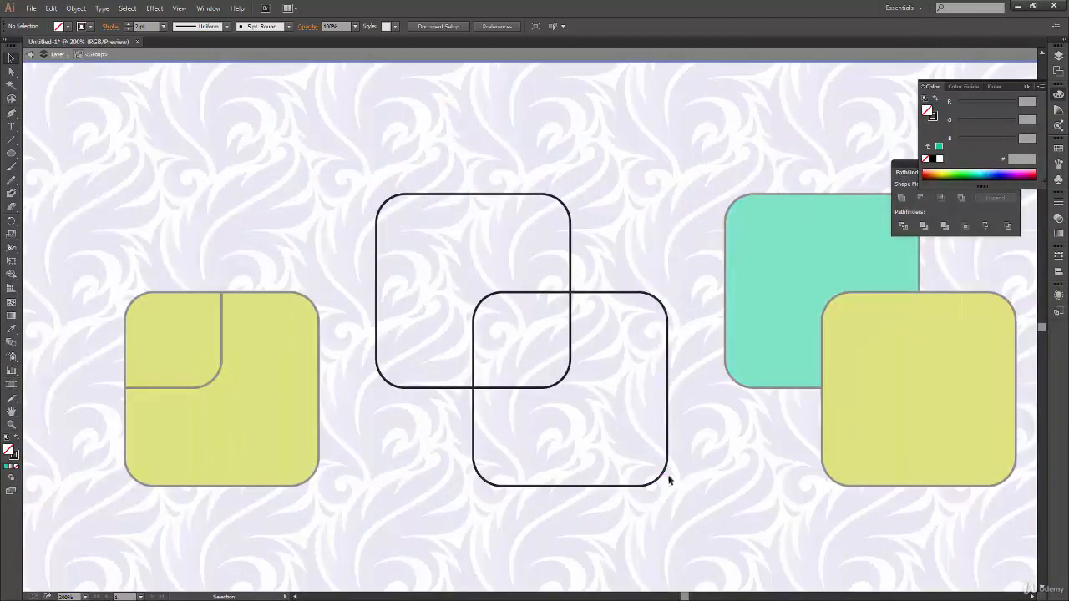
{"action": "left_click_drag", "start_coordinate": [668, 481], "coordinate": [700, 512]}
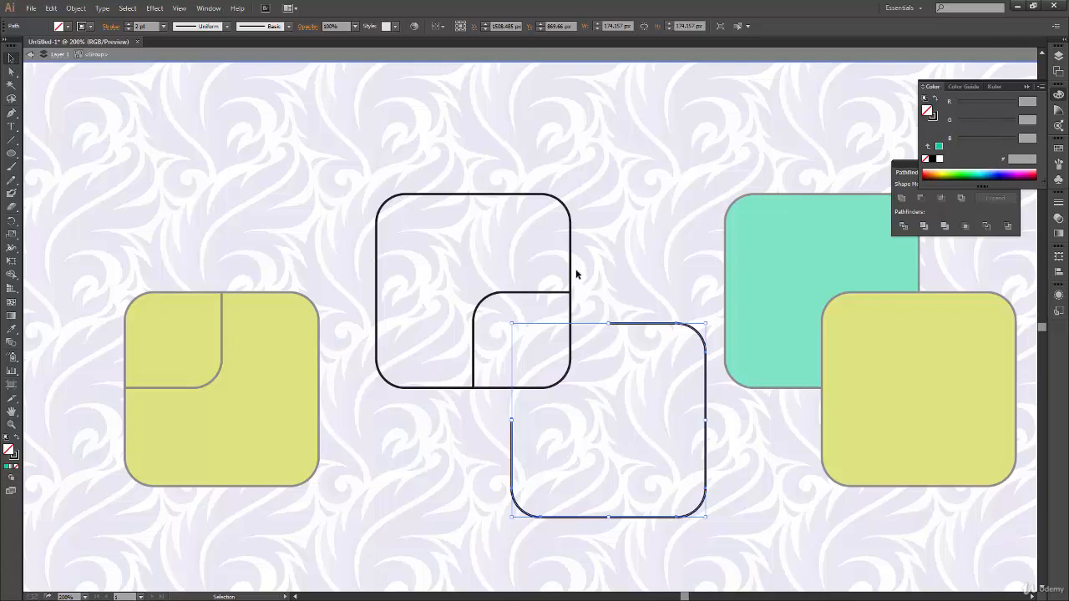
{"action": "left_click_drag", "start_coordinate": [570, 274], "coordinate": [564, 275]}
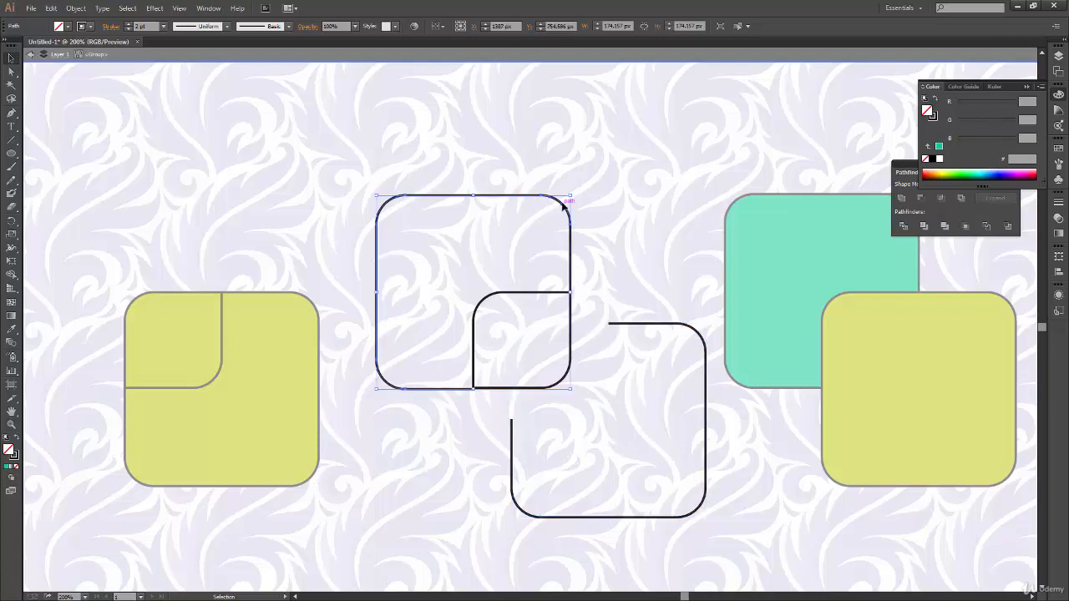
{"action": "left_click_drag", "start_coordinate": [568, 203], "coordinate": [545, 162]}
{"action": "left_click", "coordinate": [634, 296]}
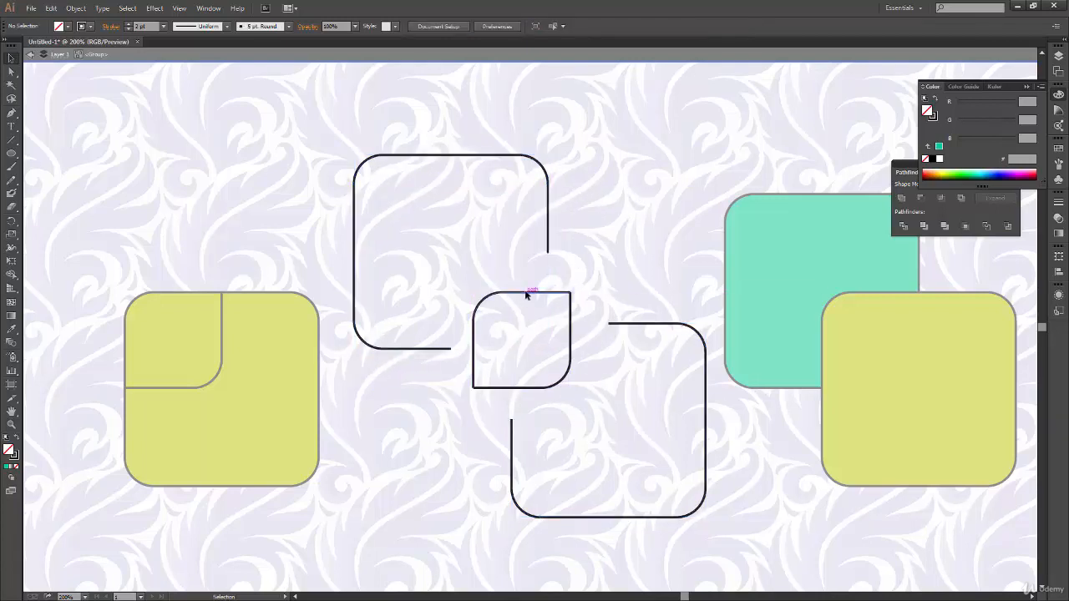
{"action": "left_click_drag", "start_coordinate": [526, 294], "coordinate": [548, 325]}
{"action": "left_click_drag", "start_coordinate": [557, 392], "coordinate": [499, 298]}
{"action": "left_click", "coordinate": [618, 410]}
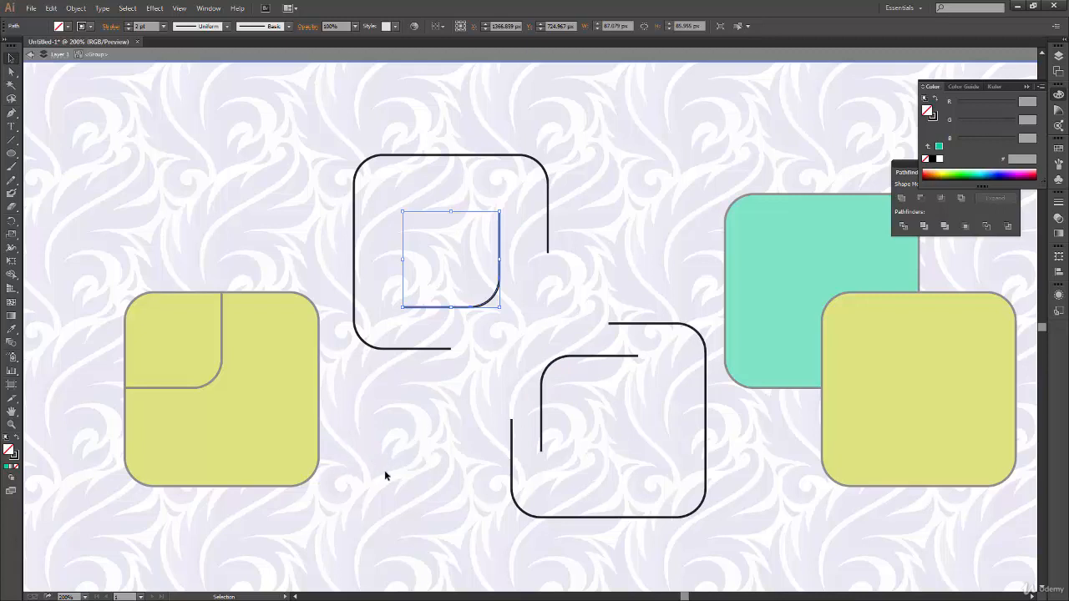
Undo the moves of the unfilled outlined paths.
{"action": "key", "text": "ctrl+z"}
{"action": "key", "text": "ctrl+z"}
{"action": "key", "text": "ctrl+z"}
{"action": "key", "text": "ctrl+z"}
{"action": "key", "text": "ctrl+z"}
{"action": "key", "text": "ctrl+z"}
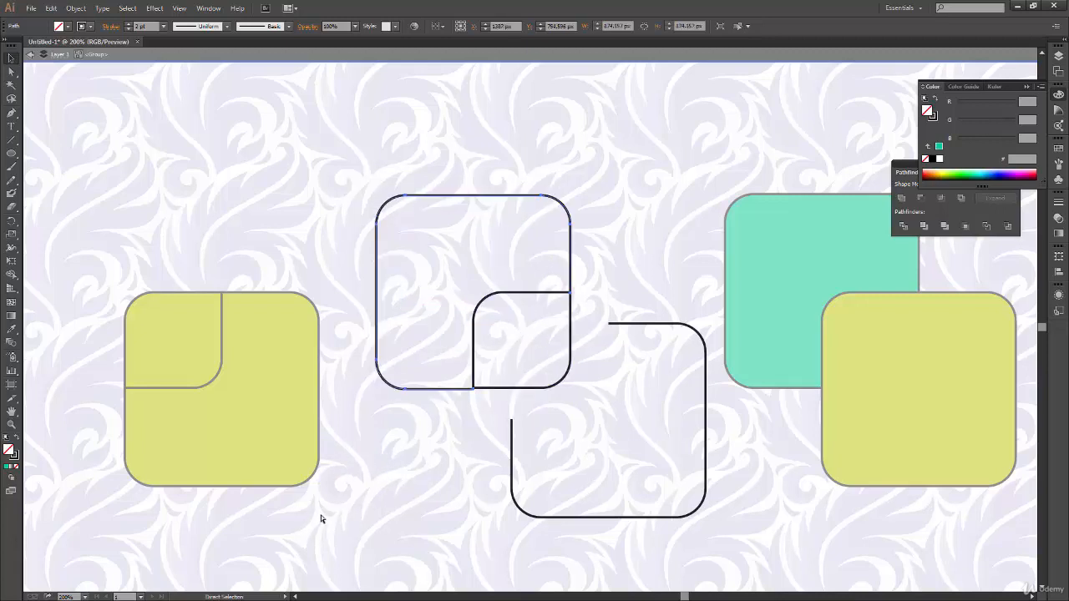
Exit isolation mode and apply the Minus Back Pathfinder to the last green and olive pair of squares.
{"action": "double_click", "coordinate": [388, 487]}
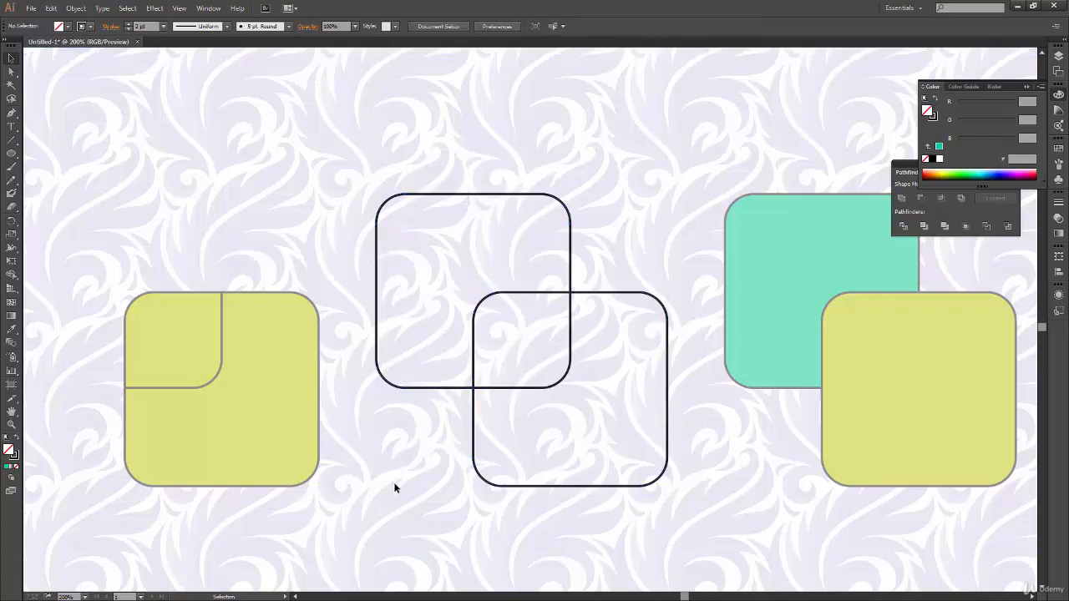
{"action": "scroll", "coordinate": [458, 371], "scroll_direction": "right", "scroll_amount": 5}
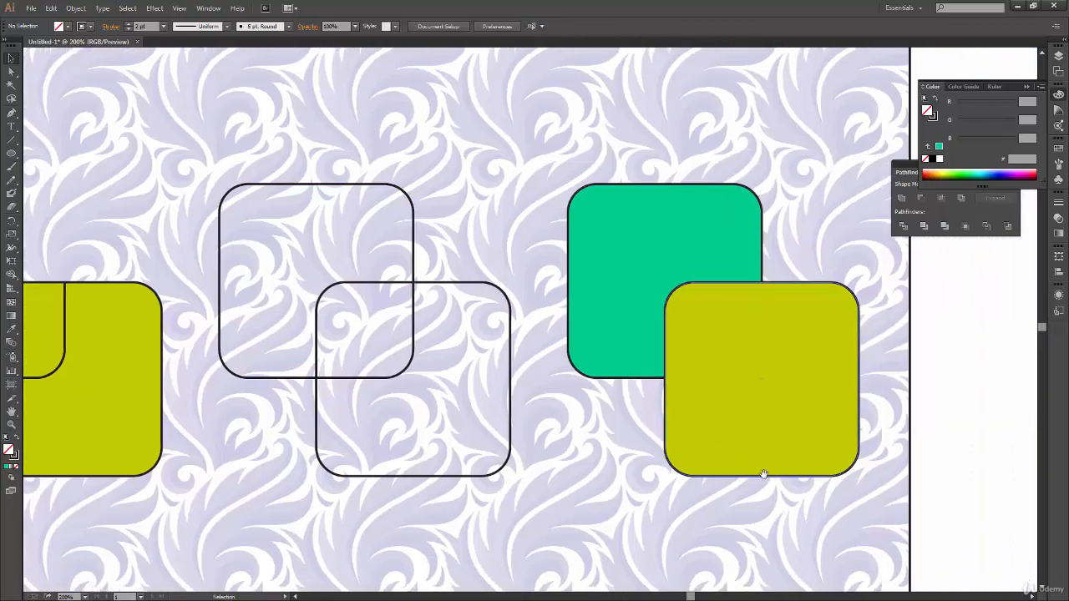
{"action": "scroll", "coordinate": [738, 437], "scroll_direction": "right", "scroll_amount": 1}
{"action": "left_click_drag", "start_coordinate": [625, 86], "coordinate": [818, 499]}
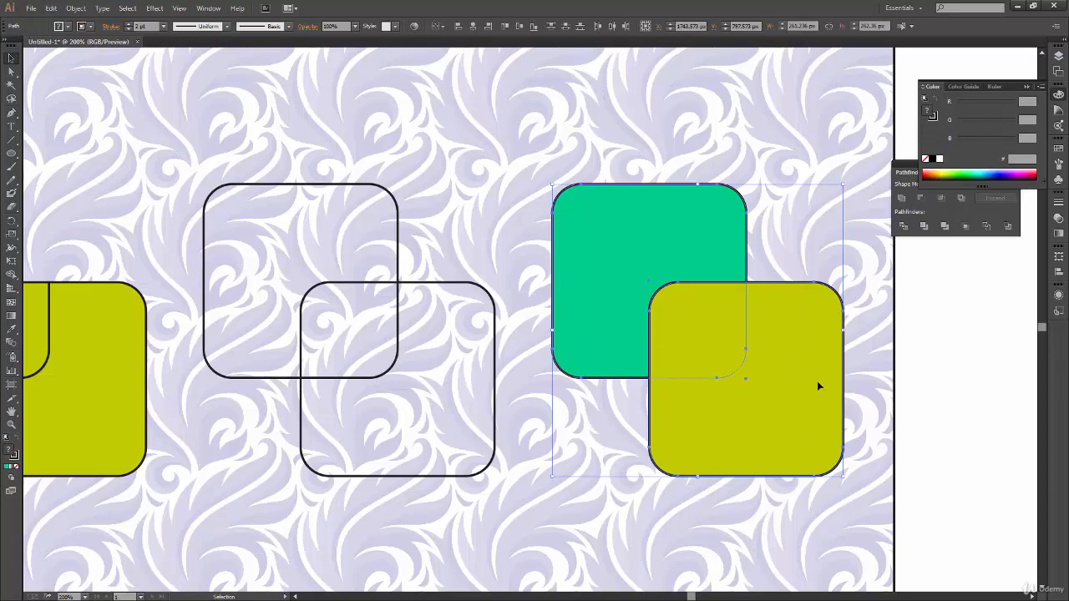
{"action": "left_click", "coordinate": [1026, 86]}
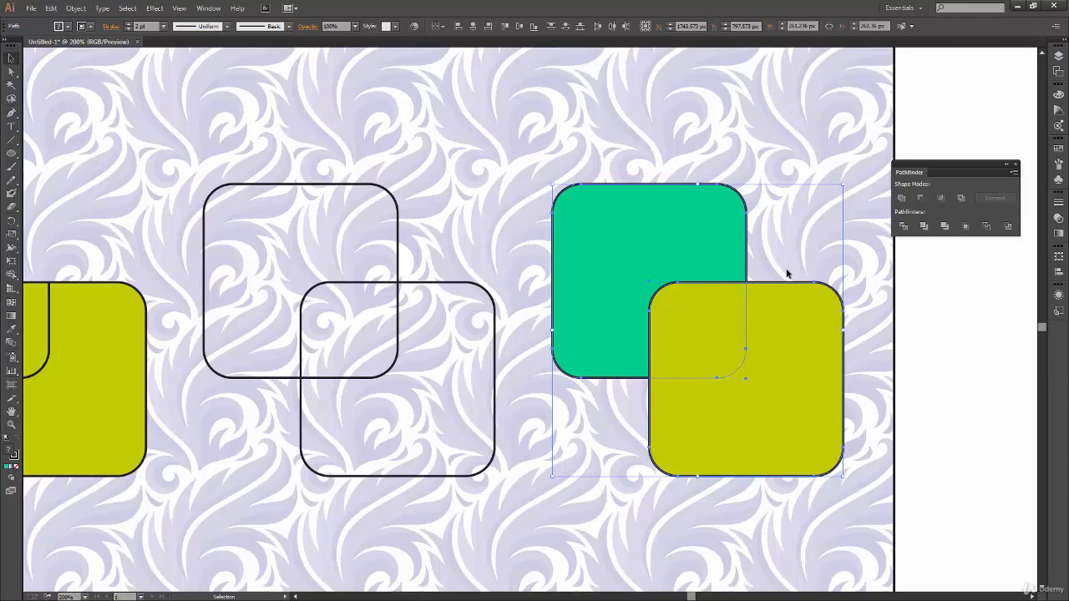
{"action": "left_click", "coordinate": [1007, 227]}
{"action": "left_click", "coordinate": [942, 305]}
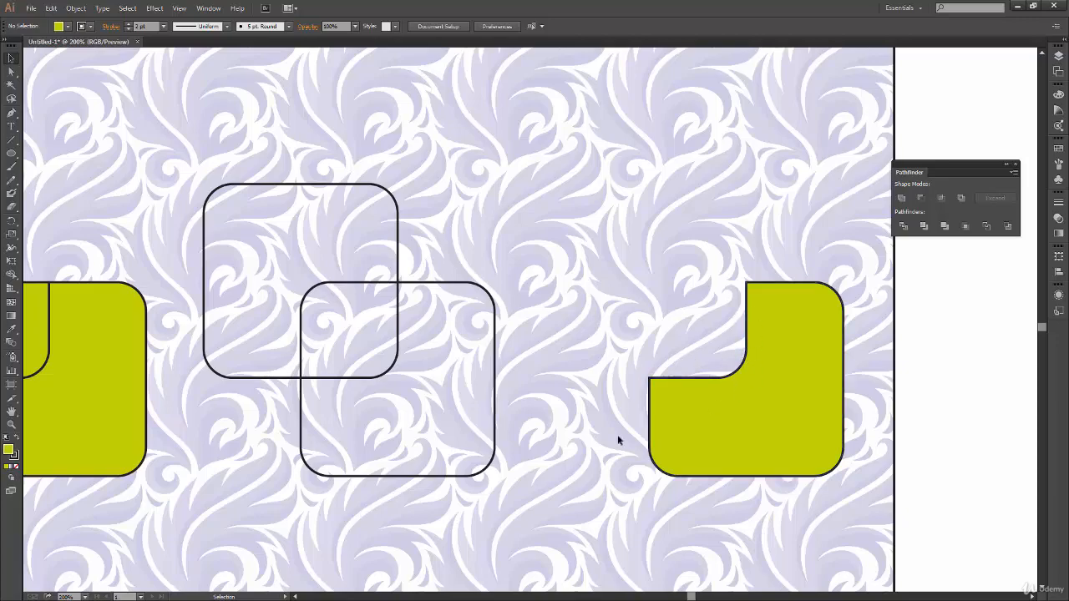
Review the shape-mode examples in the upper rows, then the whole artboard with all Pathfinder results.
{"action": "key", "text": "space"}
{"action": "left_click_drag", "start_coordinate": [605, 458], "coordinate": [705, 532]}
{"action": "left_click_drag", "start_coordinate": [495, 362], "coordinate": [658, 466]}
{"action": "left_click_drag", "start_coordinate": [407, 324], "coordinate": [633, 544]}
{"action": "left_click_drag", "start_coordinate": [417, 409], "coordinate": [586, 556]}
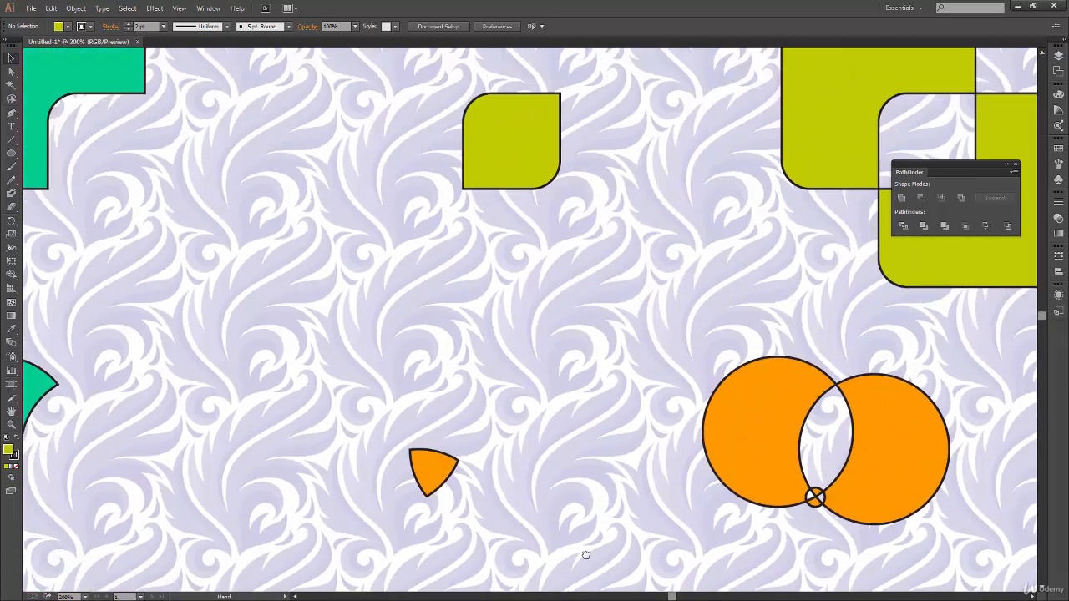
{"action": "left_click_drag", "start_coordinate": [427, 283], "coordinate": [667, 449]}
{"action": "key", "text": "space"}
{"action": "left_click_drag", "start_coordinate": [530, 393], "coordinate": [398, 223]}
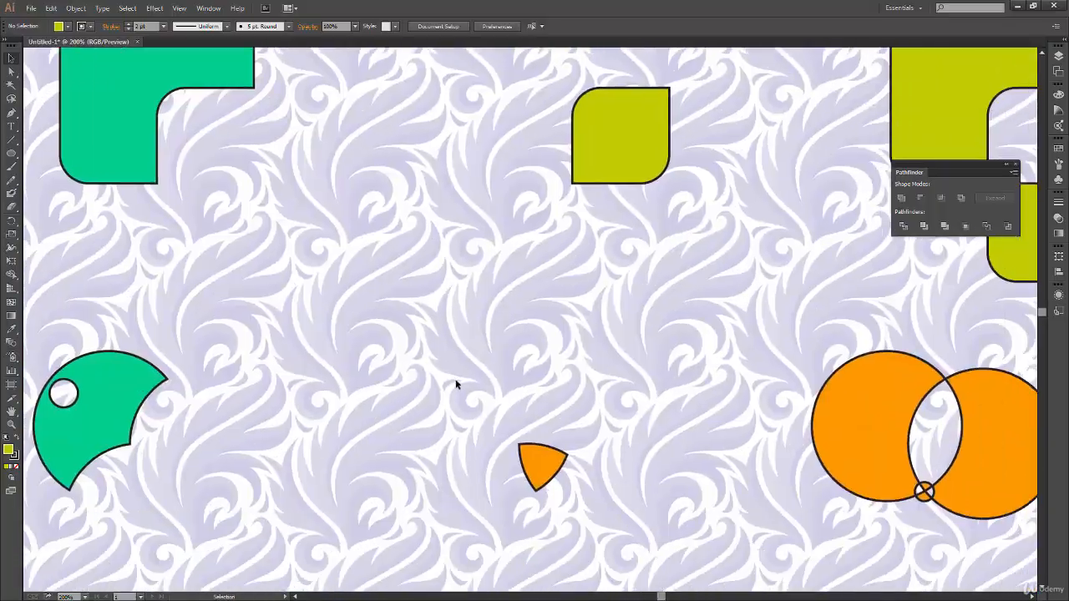
{"action": "key", "text": "ctrl+0"}
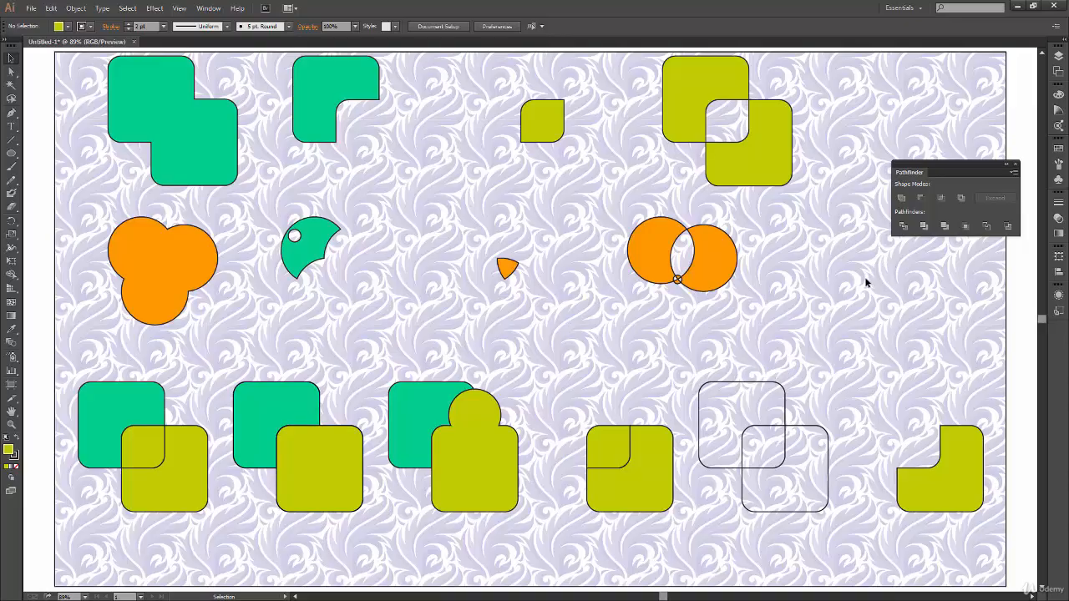
Put the Pathfinder panel away and delete all the example shapes from the artboard.
{"action": "left_click_drag", "start_coordinate": [950, 168], "coordinate": [1049, 247]}
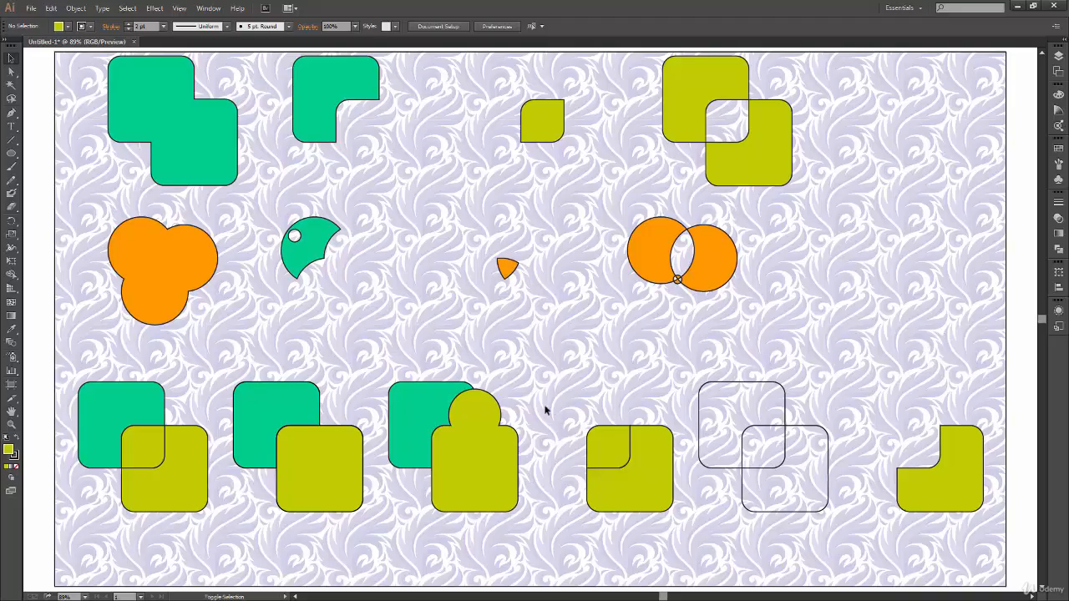
{"action": "key", "text": "ctrl+a"}
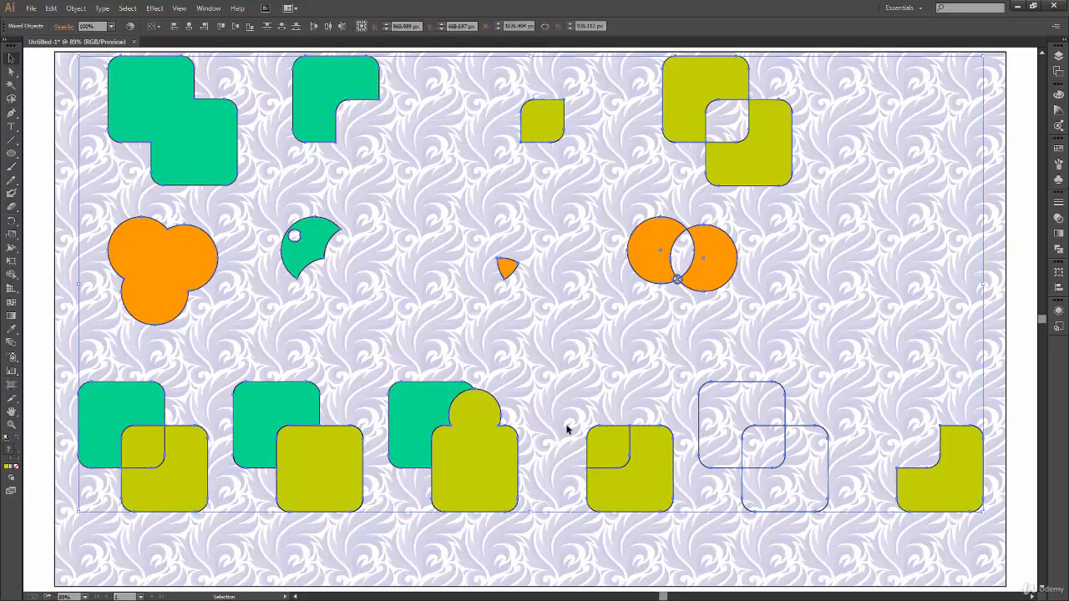
{"action": "key", "text": "Delete"}
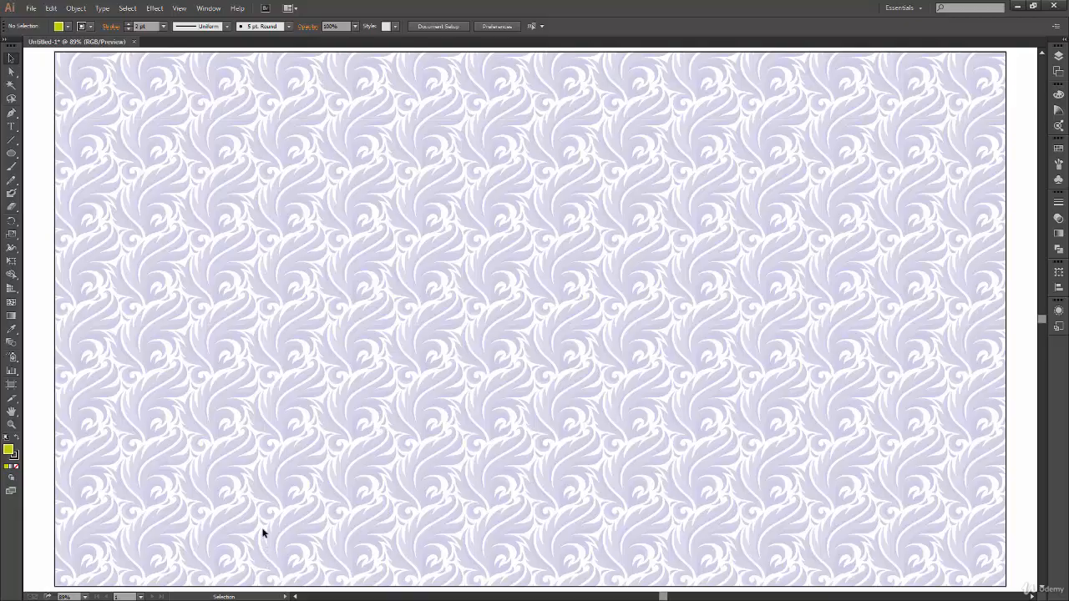
Unlock the patterned background rectangle and delete it.
{"action": "key", "text": "a"}
{"action": "key", "text": "v"}
{"action": "key", "text": "ctrl+alt"}
{"action": "left_click", "coordinate": [262, 532], "text": "ctrl+alt"}
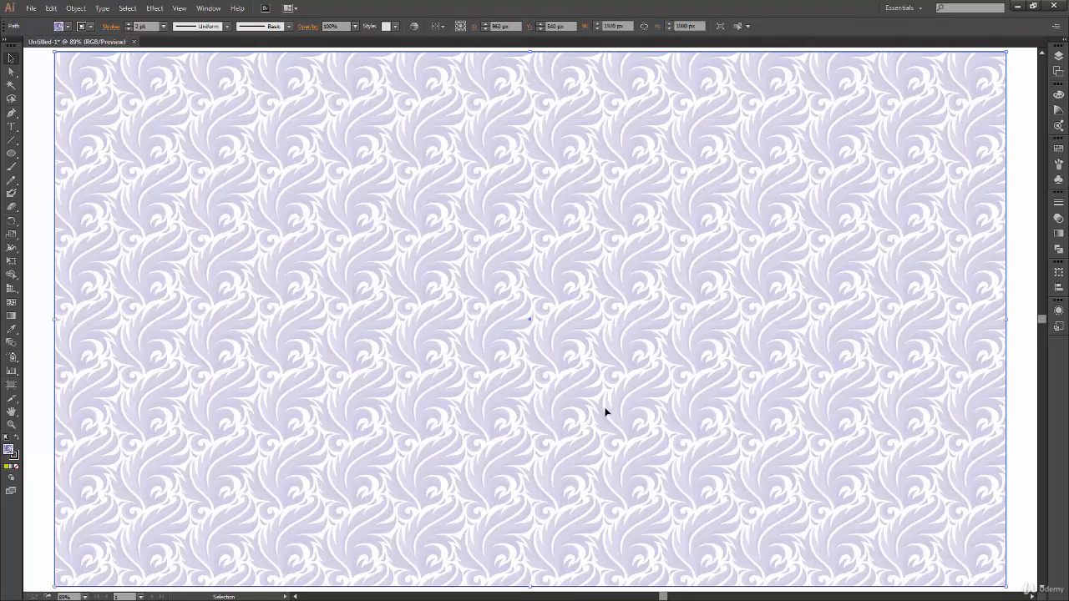
{"action": "key", "text": "Delete"}
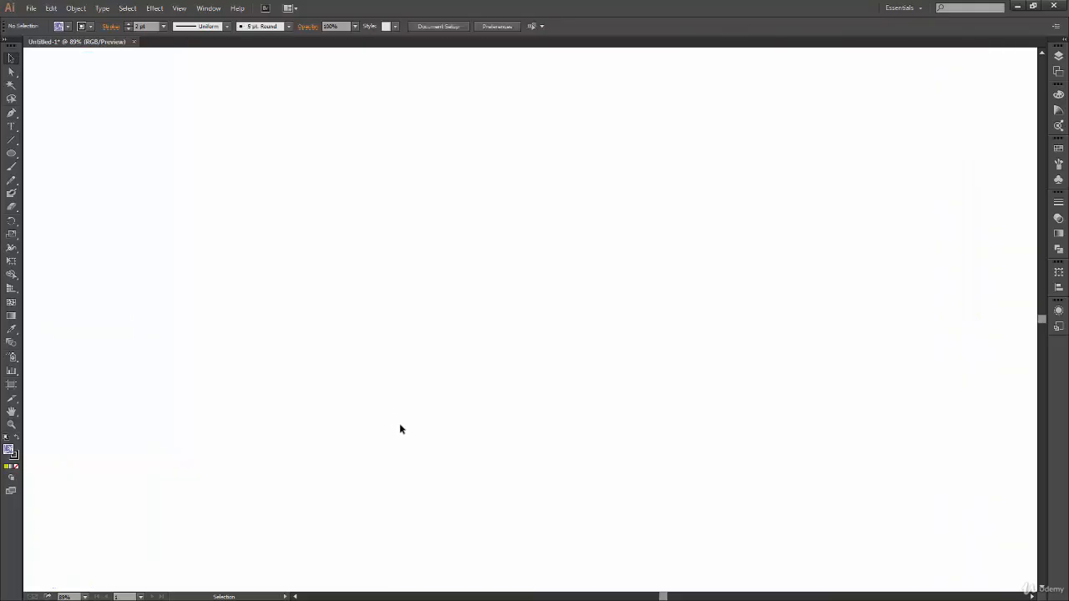
Restore the deleted patterned background rectangle and leave it deselected.
{"action": "key", "text": "a"}
{"action": "key", "text": "v"}
{"action": "key", "text": "alt"}
{"action": "key", "text": "ctrl+alt+3"}
{"action": "left_click", "coordinate": [47, 486]}
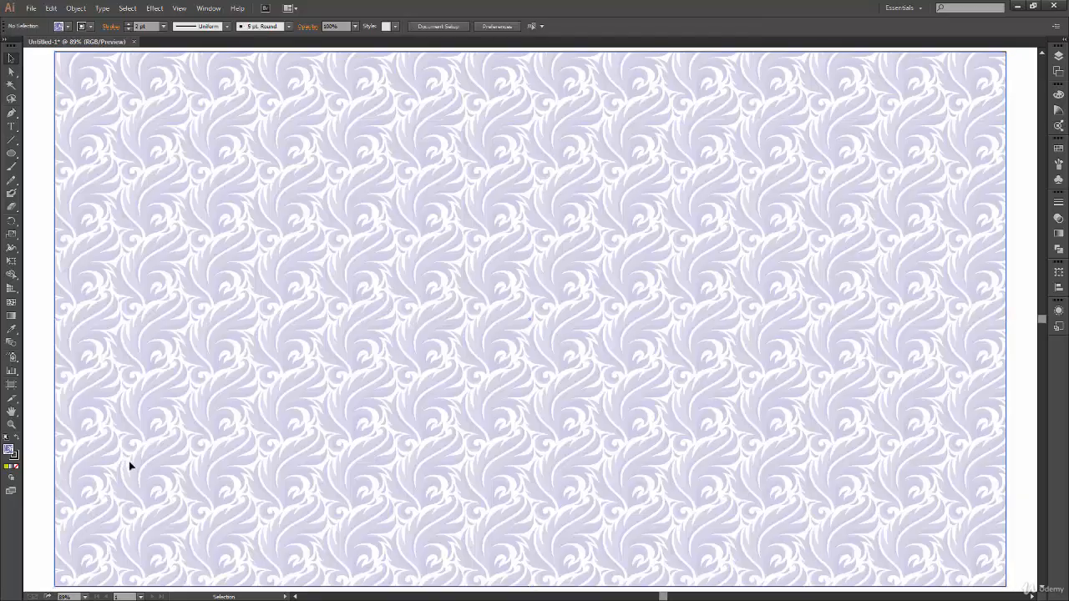
Move the unlocked patterned background off its original place, shifting it down and slightly left of the artboard.
{"action": "left_click_drag", "start_coordinate": [175, 469], "coordinate": [289, 463]}
{"action": "left_click_drag", "start_coordinate": [300, 415], "coordinate": [232, 528]}
{"action": "left_click_drag", "start_coordinate": [237, 505], "coordinate": [233, 425]}
{"action": "left_click_drag", "start_coordinate": [252, 395], "coordinate": [226, 449]}
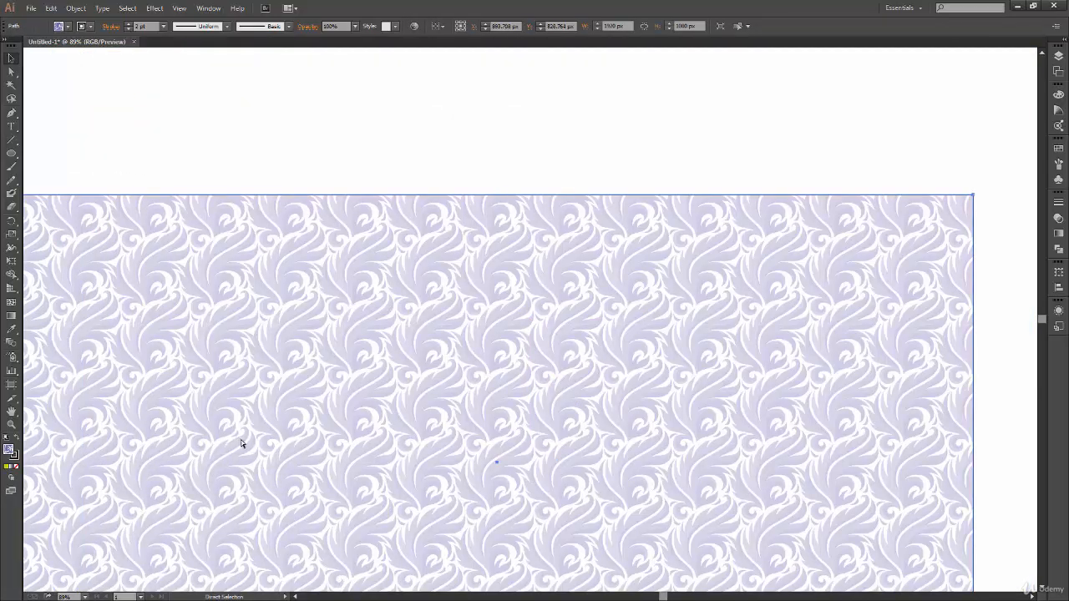
Reposition the patterned background several times across the full canvas, finishing at about X 960 px, Y 140 px.
{"action": "key", "text": "ctrl+minus"}
{"action": "key", "text": "ctrl+minus"}
{"action": "key", "text": "ctrl+minus"}
{"action": "key", "text": "ctrl+minus"}
{"action": "left_click_drag", "start_coordinate": [572, 387], "coordinate": [745, 287]}
{"action": "key", "text": "a"}
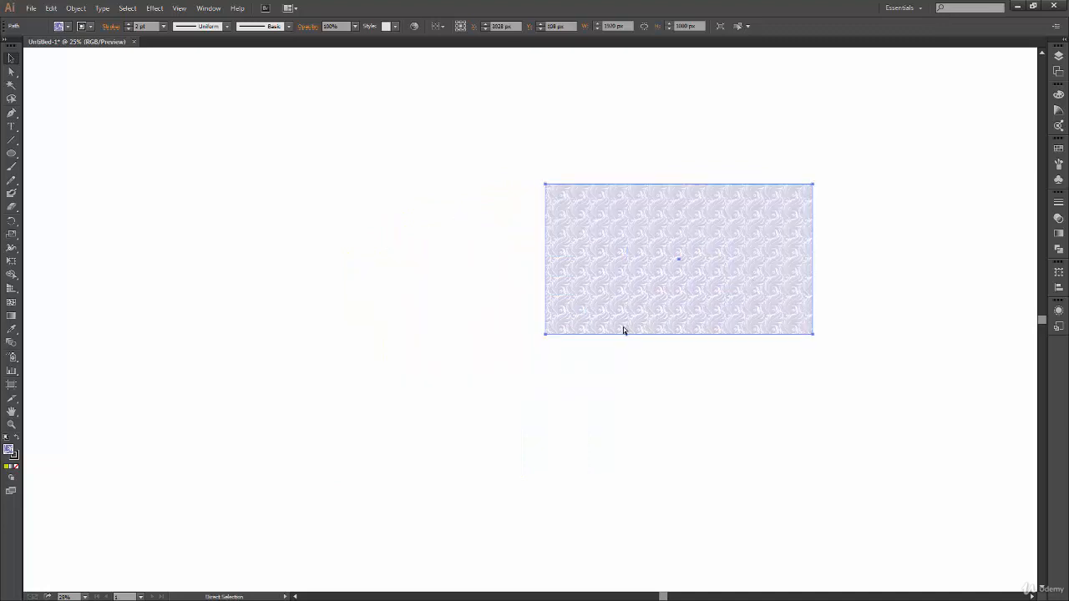
{"action": "key", "text": "ctrl+minus"}
{"action": "key", "text": "ctrl+minus"}
{"action": "key", "text": "ctrl+minus"}
{"action": "key", "text": "ctrl+minus"}
{"action": "key", "text": "ctrl+minus"}
{"action": "key", "text": "ctrl+minus"}
{"action": "left_click_drag", "start_coordinate": [547, 313], "coordinate": [524, 337]}
{"action": "left_click_drag", "start_coordinate": [505, 294], "coordinate": [541, 311]}
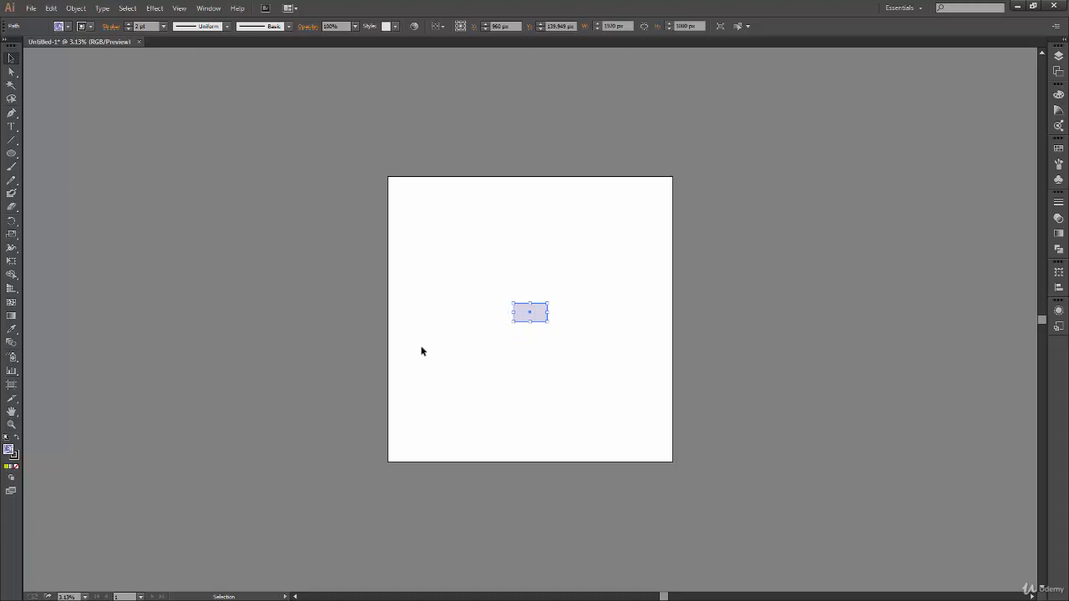
Create a new RGB document named Untitled-2 with the default settings.
{"action": "left_click", "coordinate": [31, 7]}
{"action": "left_click", "coordinate": [35, 17]}
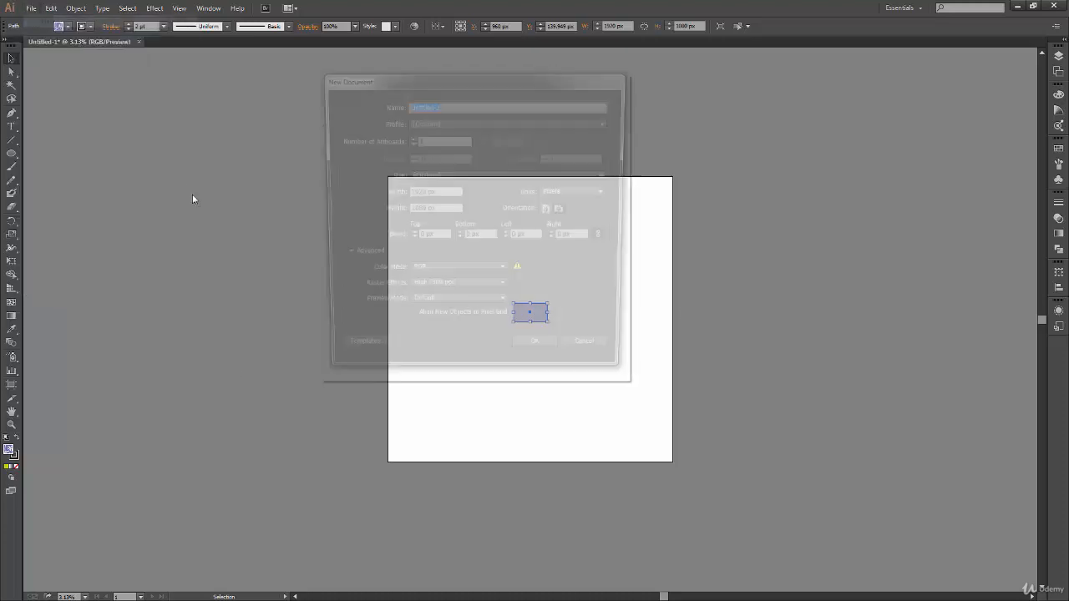
{"action": "left_click", "coordinate": [541, 357]}
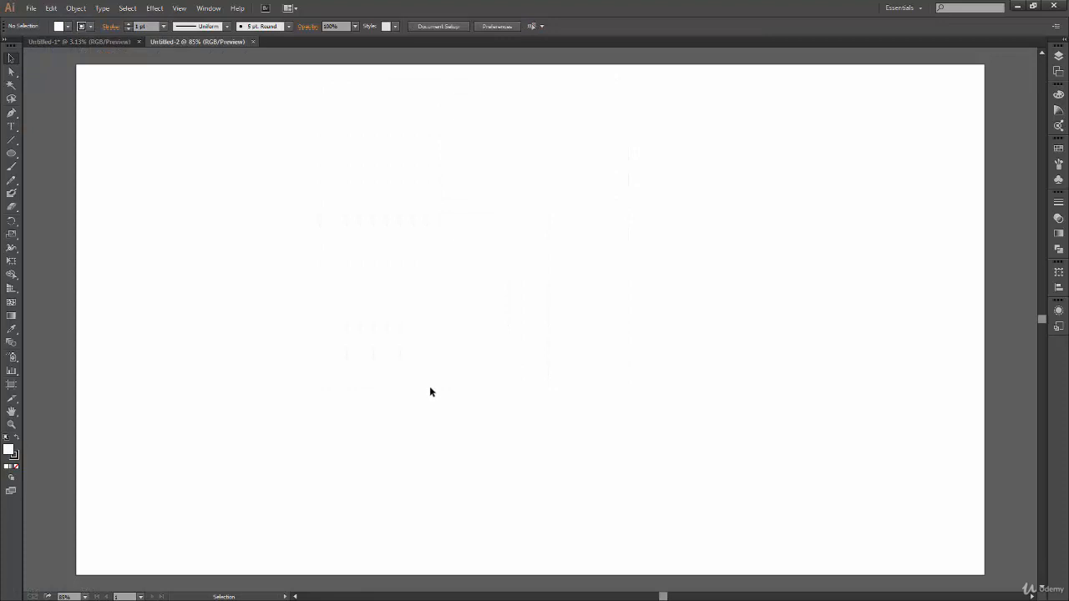
Return to the Untitled-1 document, undo the patterned background's moves, and select the background rectangle.
{"action": "left_click", "coordinate": [119, 42]}
{"action": "key", "text": "ctrl+z"}
{"action": "key", "text": "ctrl+z"}
{"action": "key", "text": "ctrl+z"}
{"action": "key", "text": "ctrl+z"}
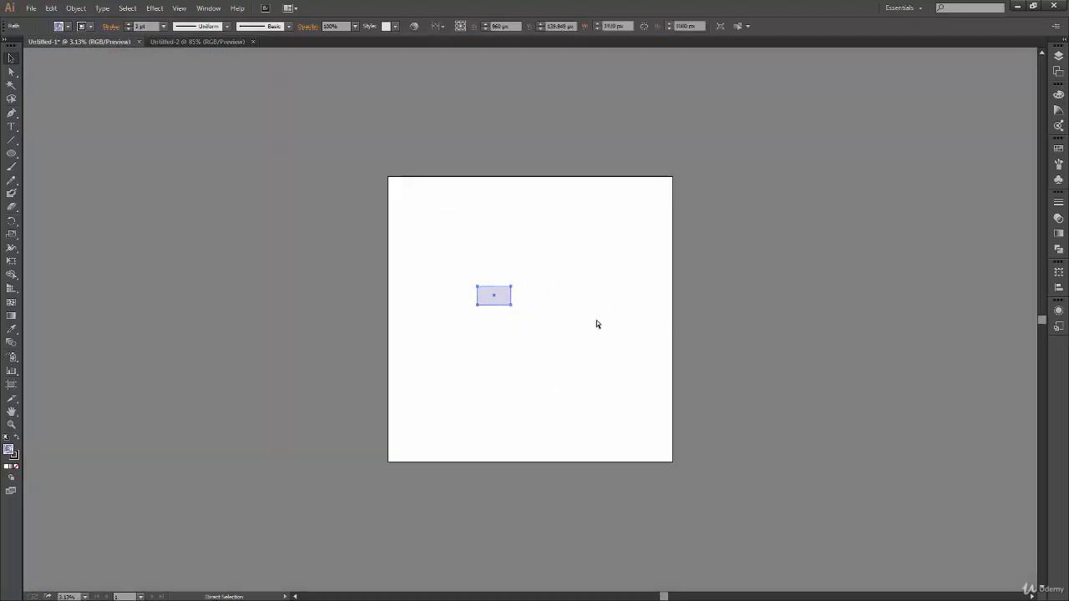
{"action": "key", "text": "ctrl+z"}
{"action": "key", "text": "ctrl+z"}
{"action": "key", "text": "ctrl+z"}
{"action": "key", "text": "ctrl+z"}
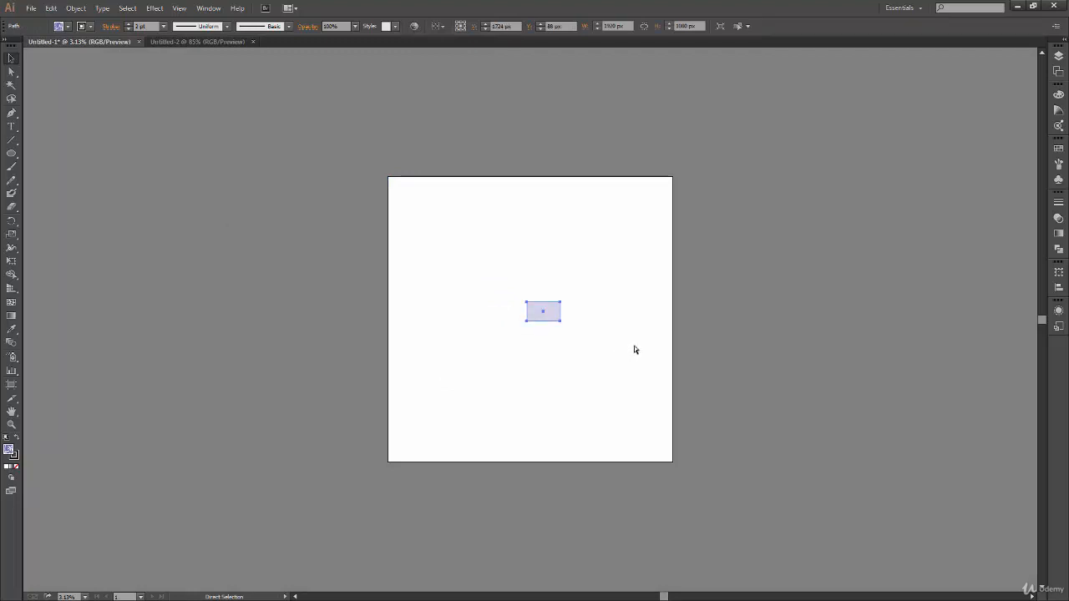
{"action": "key", "text": "ctrl+z"}
{"action": "key", "text": "ctrl+z"}
{"action": "key", "text": "ctrl+z"}
{"action": "key", "text": "ctrl+z"}
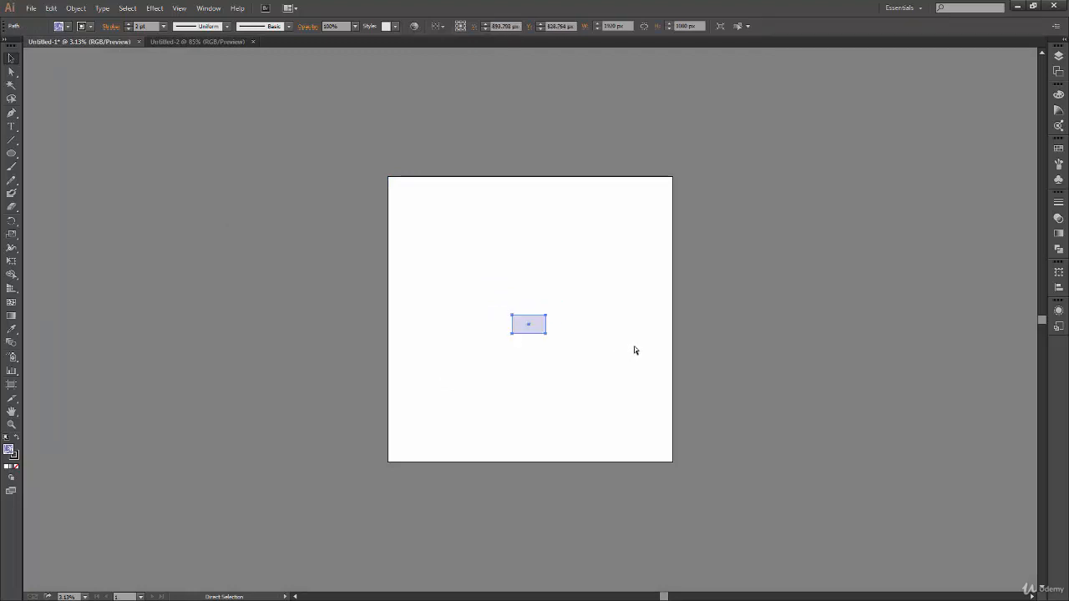
{"action": "key", "text": "ctrl+z"}
{"action": "key", "text": "ctrl+z"}
{"action": "key", "text": "ctrl+z"}
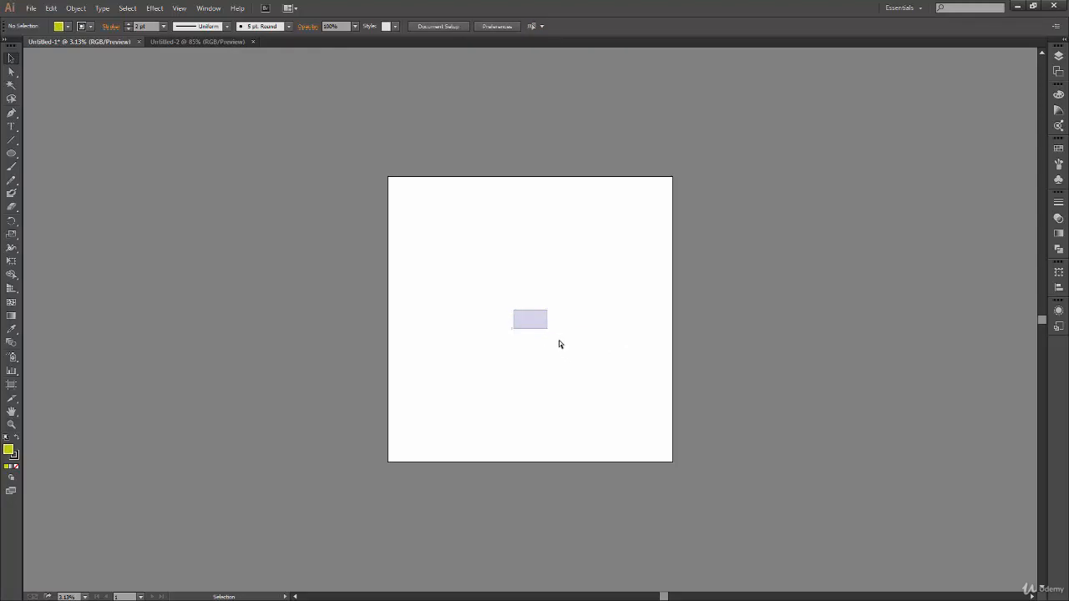
{"action": "key", "text": "ctrl+a"}
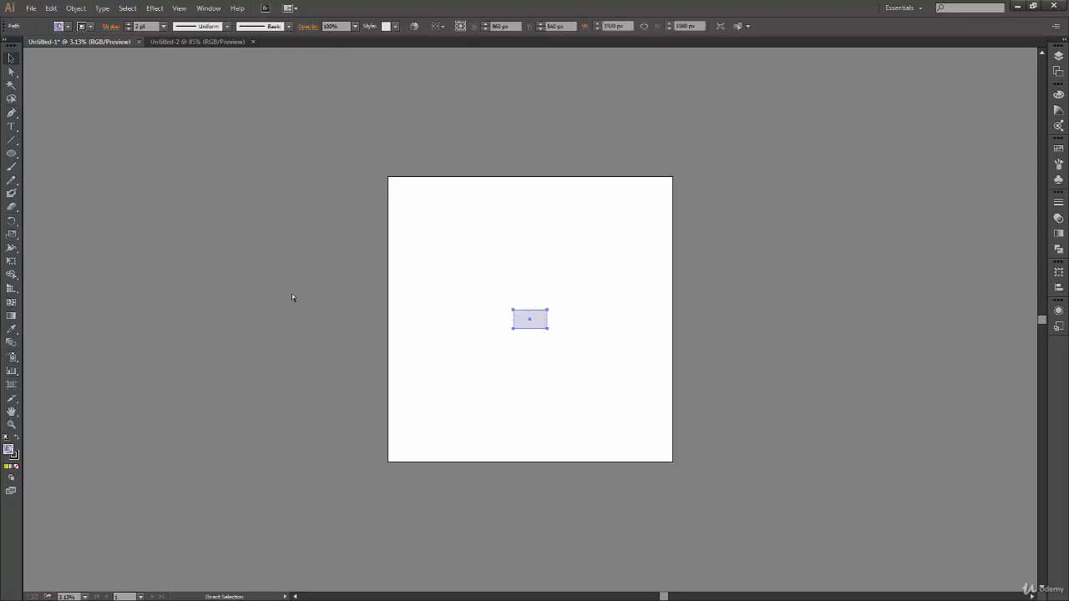
Delete the pattern-filled rectangle covering the Untitled-2 artboard and close the Untitled-1 document without saving it.
{"action": "left_click", "coordinate": [197, 41]}
{"action": "key", "text": "ctrl+z"}
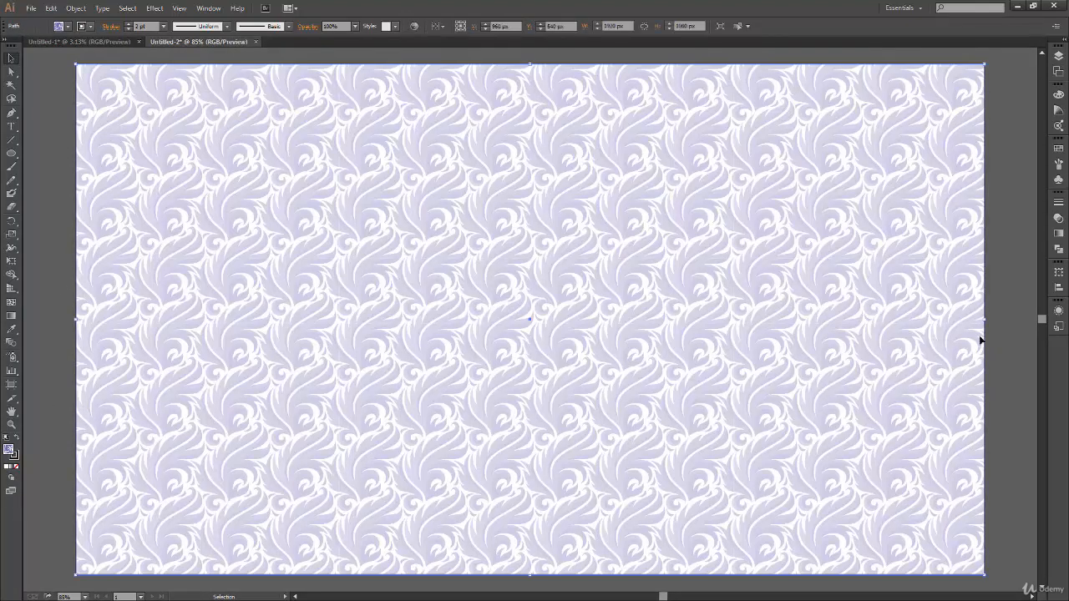
{"action": "key", "text": "Delete"}
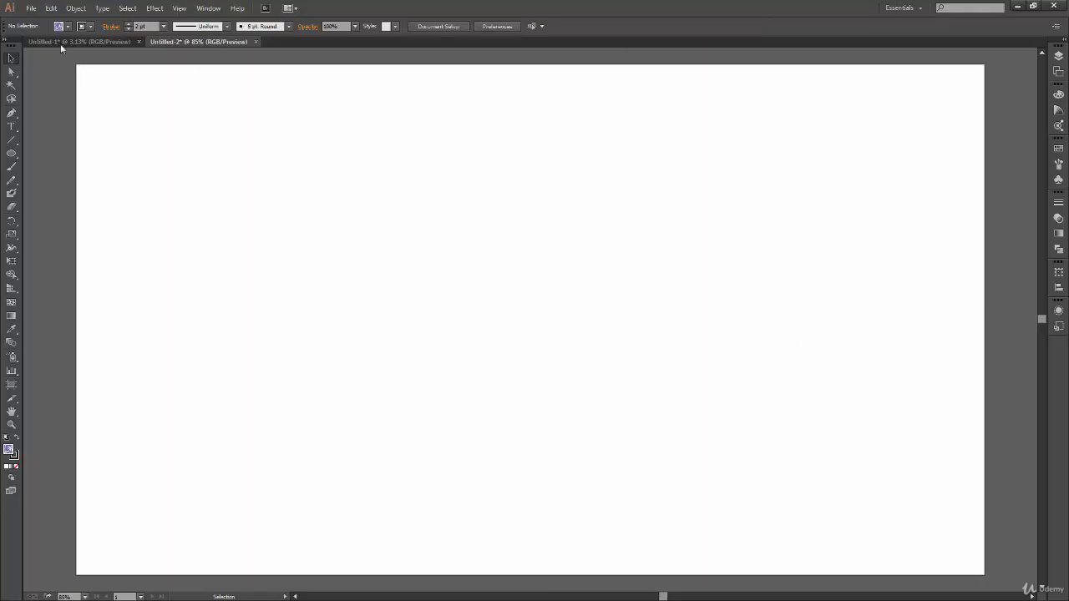
{"action": "left_click", "coordinate": [132, 41]}
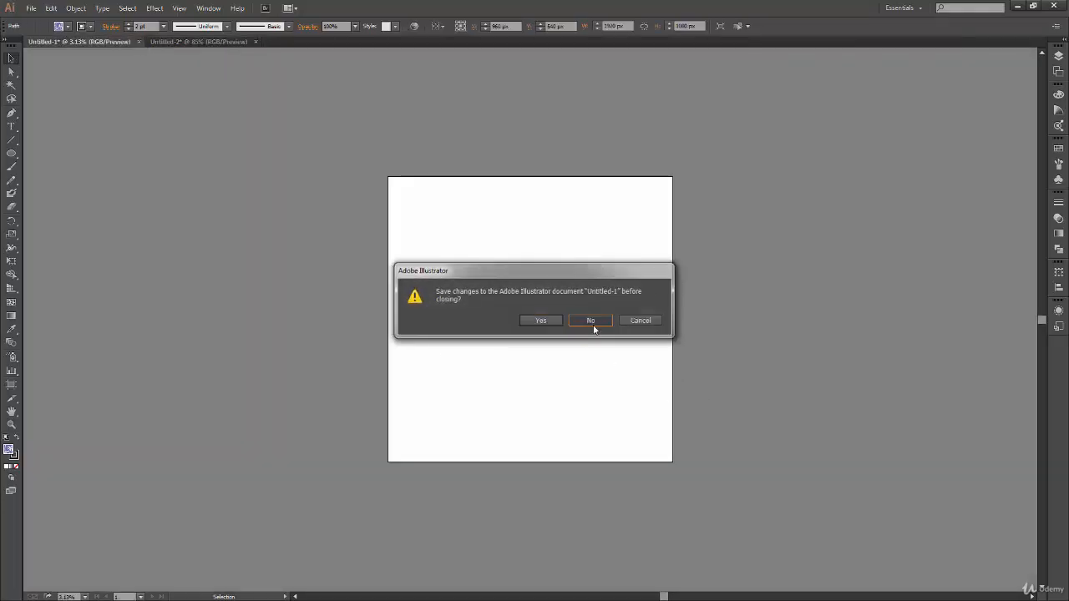
{"action": "left_click", "coordinate": [594, 324]}
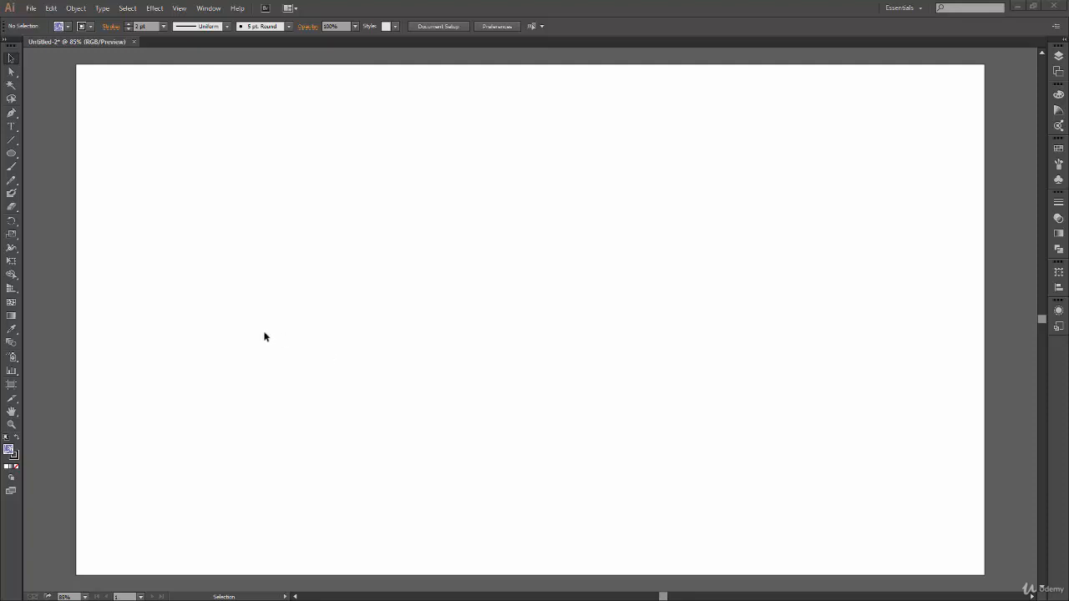
Try out freehand spiral strokes with the Paintbrush tool and undo all of them.
{"action": "left_click", "coordinate": [12, 192]}
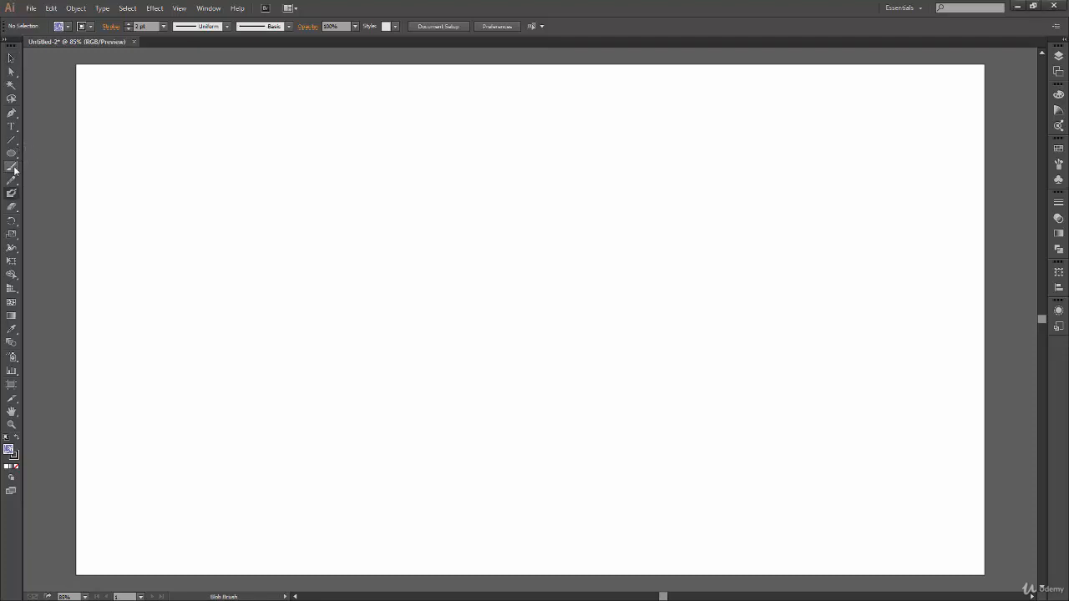
{"action": "left_click", "coordinate": [12, 166]}
{"action": "mouse_move", "coordinate": [180, 169]}
{"action": "left_mouse_down"}
{"action": "mouse_move", "coordinate": [179, 219]}
{"action": "mouse_move", "coordinate": [444, 231]}
{"action": "mouse_move", "coordinate": [393, 223]}
{"action": "mouse_move", "coordinate": [354, 248]}
{"action": "mouse_move", "coordinate": [350, 279]}
{"action": "mouse_move", "coordinate": [492, 360]}
{"action": "mouse_move", "coordinate": [543, 405]}
{"action": "left_mouse_up"}
{"action": "key", "text": "ctrl+z"}
{"action": "mouse_move", "coordinate": [368, 295]}
{"action": "left_mouse_down"}
{"action": "mouse_move", "coordinate": [454, 396]}
{"action": "mouse_move", "coordinate": [524, 269]}
{"action": "mouse_move", "coordinate": [491, 348]}
{"action": "left_mouse_up"}
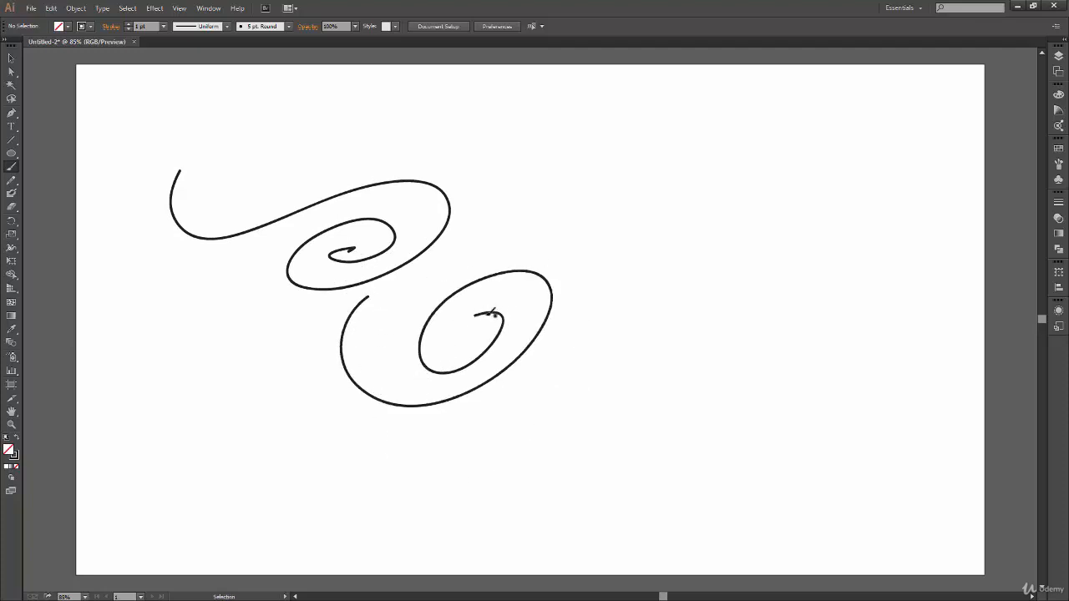
{"action": "key", "text": "ctrl+z"}
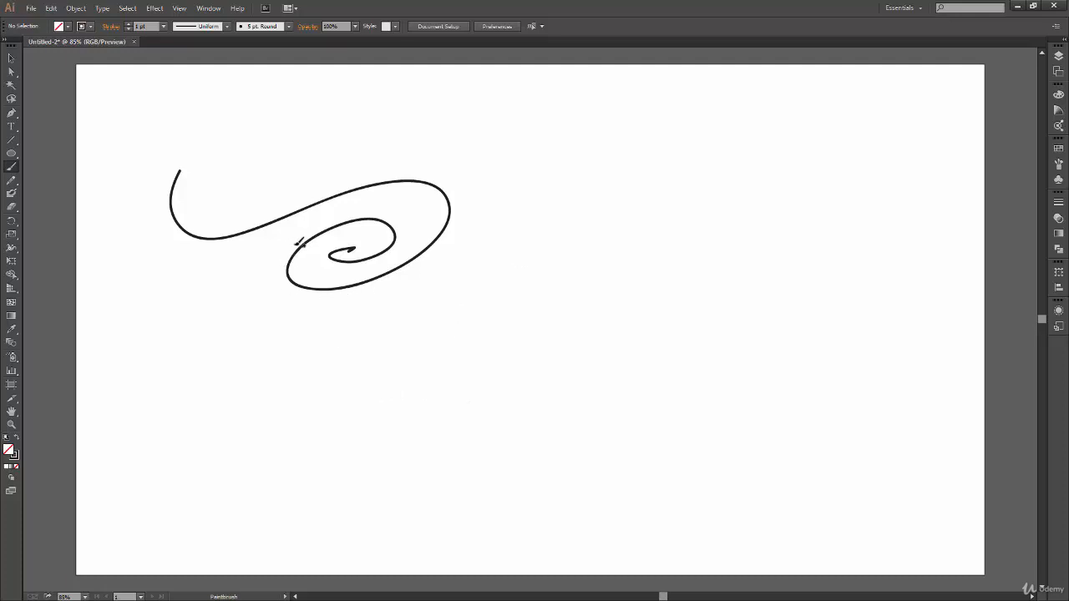
{"action": "mouse_move", "coordinate": [291, 244]}
{"action": "left_mouse_down"}
{"action": "mouse_move", "coordinate": [284, 304]}
{"action": "mouse_move", "coordinate": [532, 208]}
{"action": "mouse_move", "coordinate": [464, 304]}
{"action": "mouse_move", "coordinate": [514, 269]}
{"action": "left_mouse_up"}
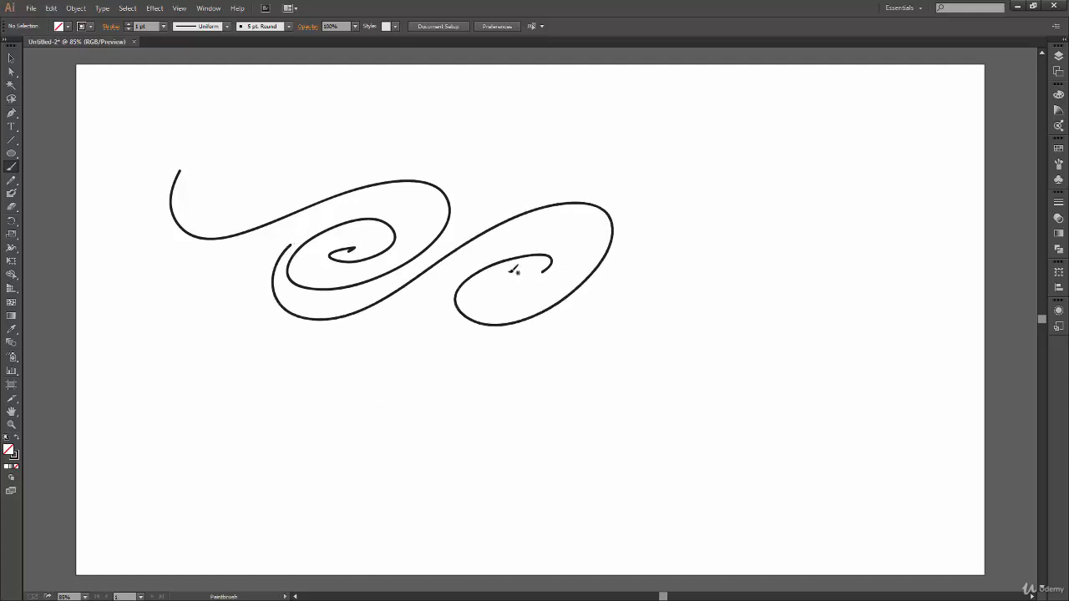
{"action": "key", "text": "ctrl+z"}
{"action": "mouse_move", "coordinate": [289, 244]}
{"action": "left_mouse_down"}
{"action": "mouse_move", "coordinate": [273, 271]}
{"action": "mouse_move", "coordinate": [349, 298]}
{"action": "mouse_move", "coordinate": [610, 223]}
{"action": "mouse_move", "coordinate": [737, 264]}
{"action": "mouse_move", "coordinate": [560, 334]}
{"action": "mouse_move", "coordinate": [615, 273]}
{"action": "mouse_move", "coordinate": [607, 303]}
{"action": "left_mouse_up"}
{"action": "mouse_move", "coordinate": [544, 272]}
{"action": "left_mouse_down"}
{"action": "mouse_move", "coordinate": [496, 377]}
{"action": "mouse_move", "coordinate": [809, 429]}
{"action": "mouse_move", "coordinate": [741, 408]}
{"action": "left_mouse_up"}
{"action": "key", "text": "ctrl+z"}
{"action": "key", "text": "ctrl+z"}
{"action": "key", "text": "ctrl+z"}
{"action": "key", "text": "ctrl+z"}
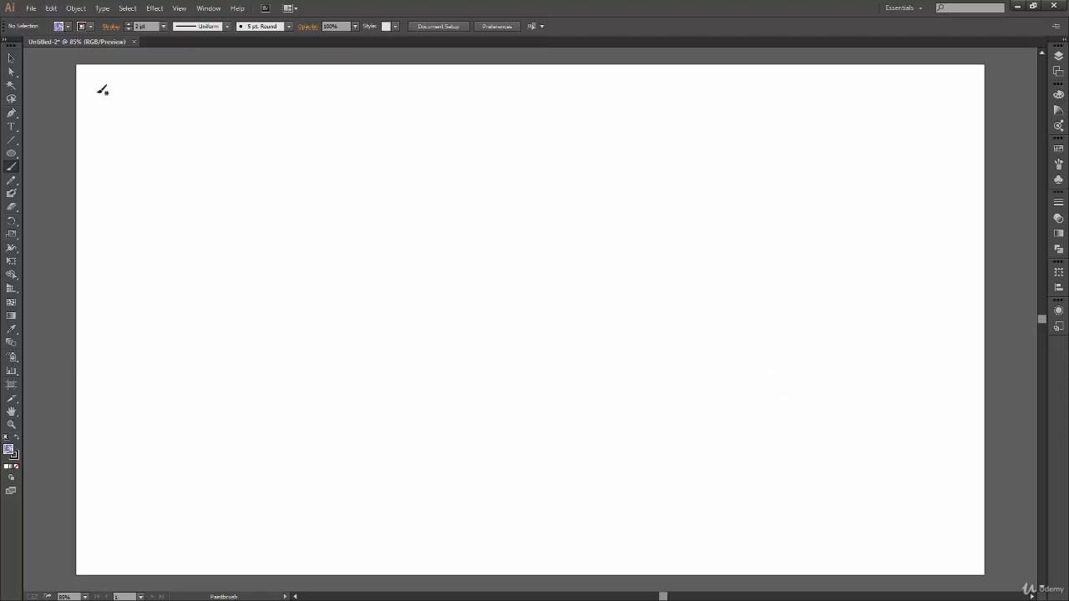
Draw four flowing curves fanning out from the artboard's upper-left corner with the Paintbrush, and four similar curves beside them with the Pencil tool.
{"action": "mouse_move", "coordinate": [86, 73]}
{"action": "left_mouse_down"}
{"action": "mouse_move", "coordinate": [197, 247]}
{"action": "mouse_move", "coordinate": [274, 442]}
{"action": "mouse_move", "coordinate": [109, 105]}
{"action": "mouse_move", "coordinate": [248, 275]}
{"action": "mouse_move", "coordinate": [326, 459]}
{"action": "left_mouse_up"}
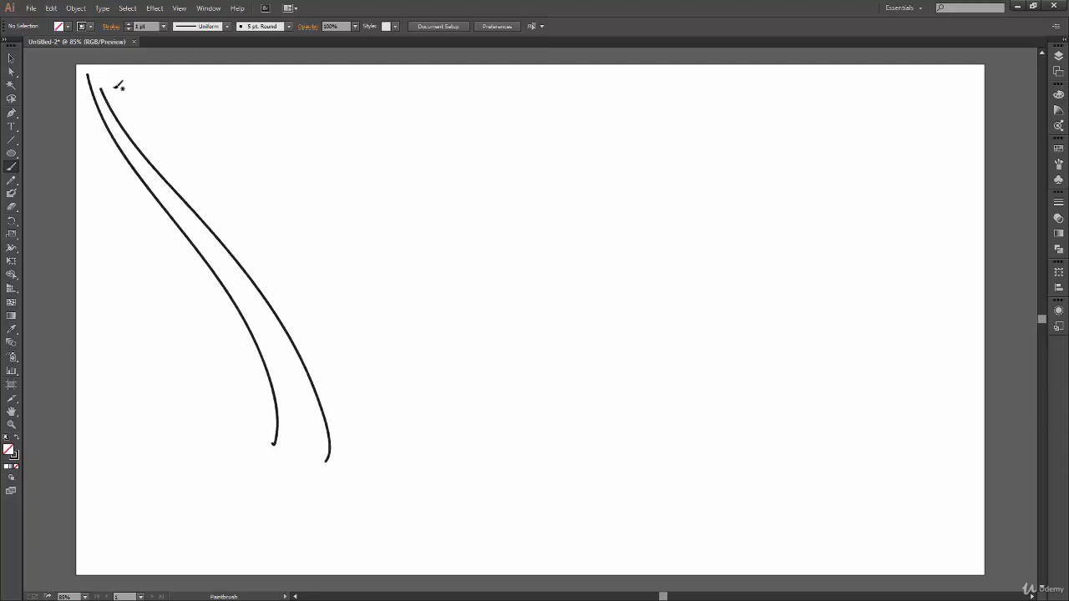
{"action": "mouse_move", "coordinate": [113, 87]}
{"action": "left_mouse_down"}
{"action": "mouse_move", "coordinate": [411, 372]}
{"action": "mouse_move", "coordinate": [420, 418]}
{"action": "mouse_move", "coordinate": [219, 143]}
{"action": "mouse_move", "coordinate": [496, 370]}
{"action": "mouse_move", "coordinate": [496, 386]}
{"action": "left_mouse_up"}
{"action": "left_click", "coordinate": [12, 179]}
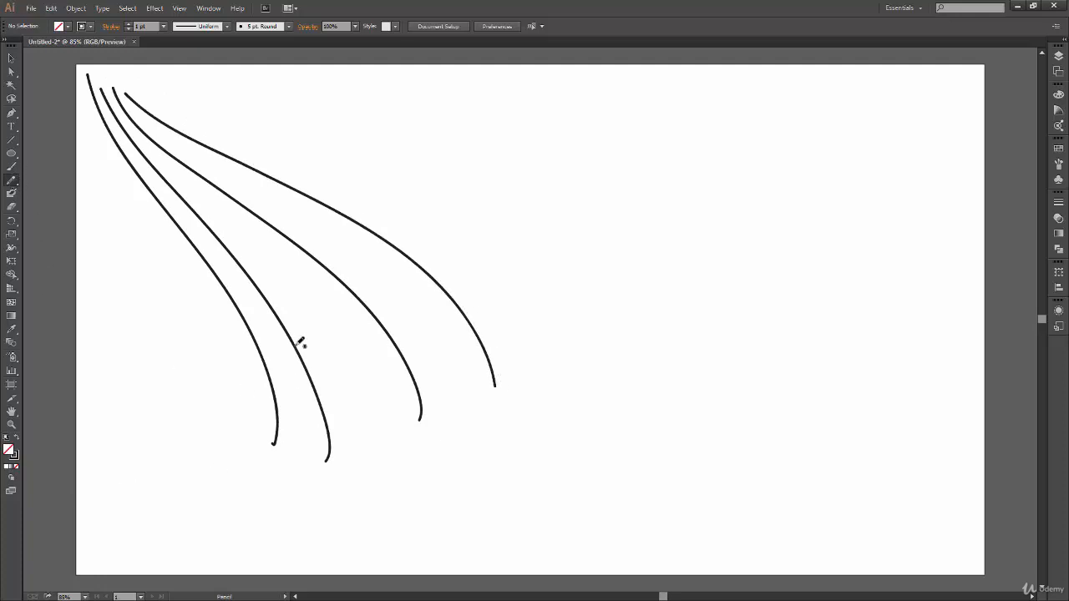
{"action": "mouse_move", "coordinate": [353, 118]}
{"action": "left_mouse_down"}
{"action": "mouse_move", "coordinate": [595, 374]}
{"action": "mouse_move", "coordinate": [597, 406]}
{"action": "left_mouse_up"}
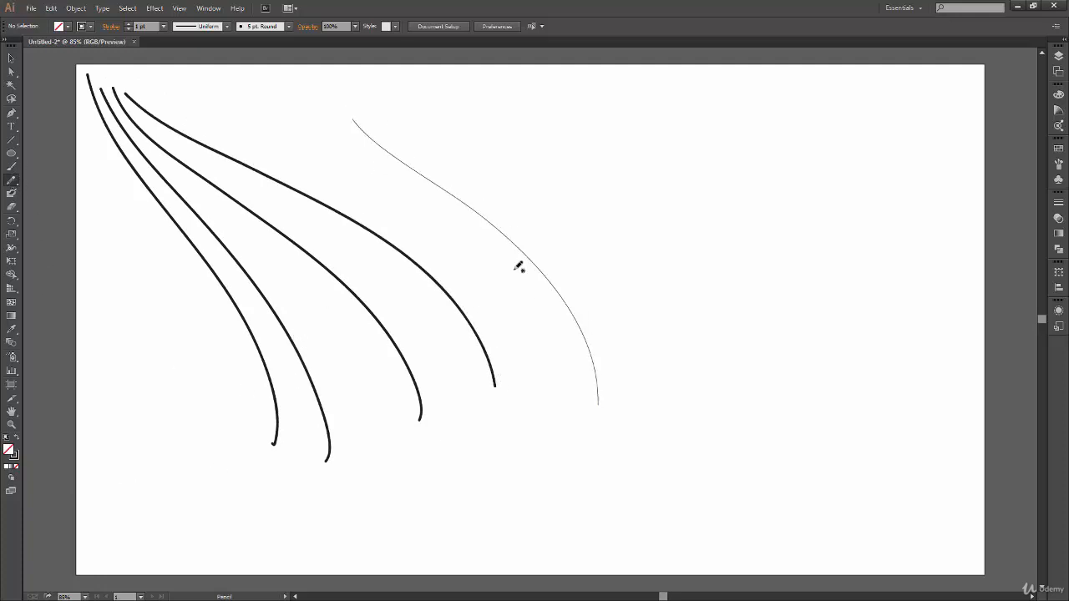
{"action": "left_click_drag", "start_coordinate": [362, 121], "coordinate": [709, 341]}
{"action": "mouse_move", "coordinate": [370, 115]}
{"action": "left_mouse_down"}
{"action": "mouse_move", "coordinate": [515, 163]}
{"action": "mouse_move", "coordinate": [756, 309]}
{"action": "left_mouse_up"}
{"action": "mouse_move", "coordinate": [381, 113]}
{"action": "left_mouse_down"}
{"action": "mouse_move", "coordinate": [733, 207]}
{"action": "mouse_move", "coordinate": [808, 288]}
{"action": "left_mouse_up"}
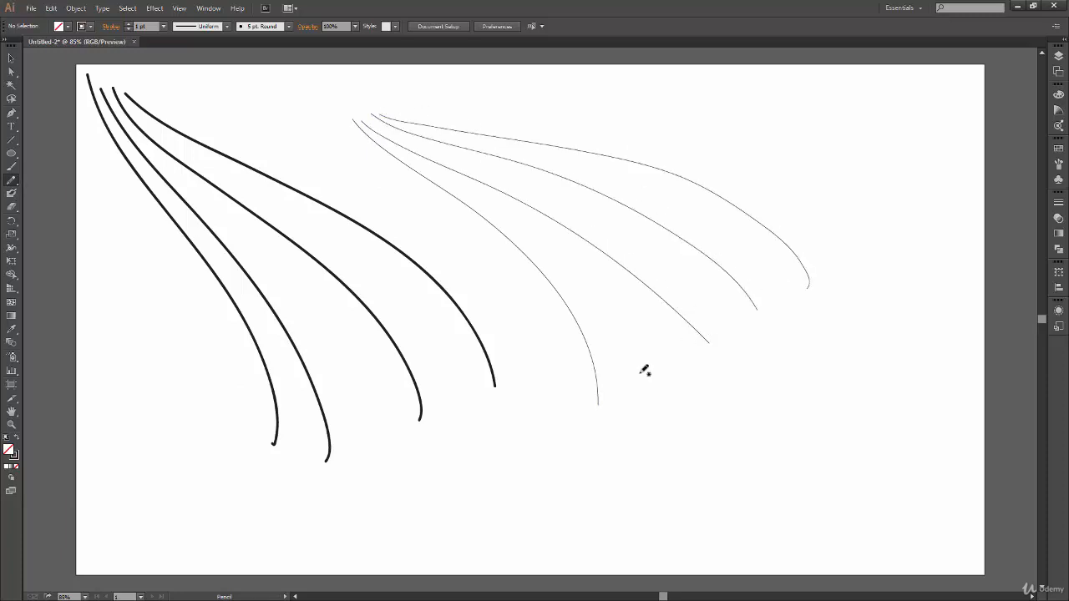
Select the outermost Paintbrush curve and the nearest Pencil curve to compare their strokes, look at the stroke weight choices, and deselect.
{"action": "key", "text": "v"}
{"action": "left_click", "coordinate": [434, 282]}
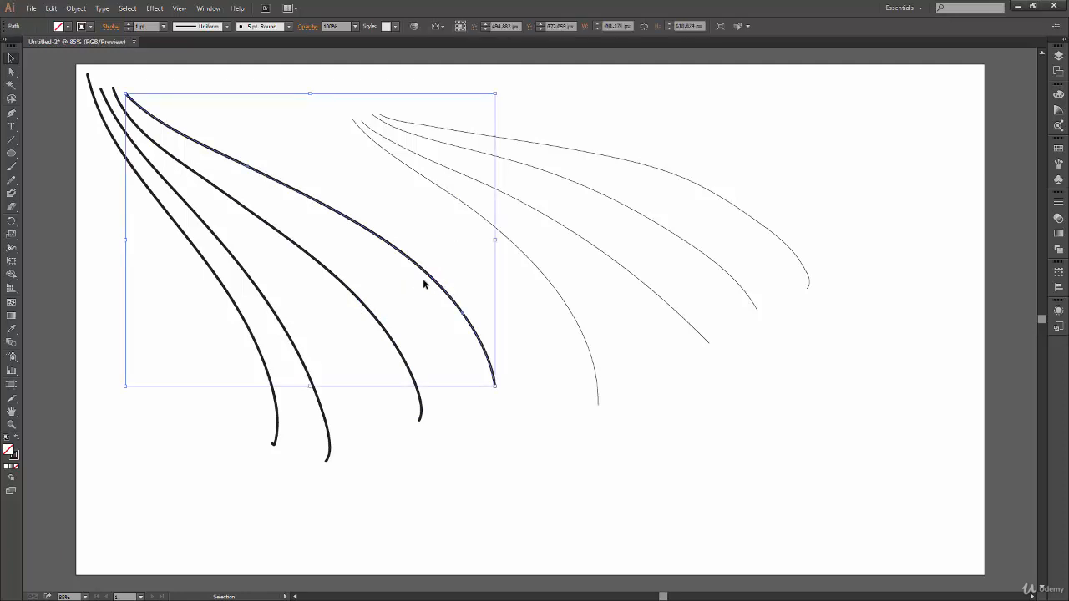
{"action": "left_click", "coordinate": [426, 292]}
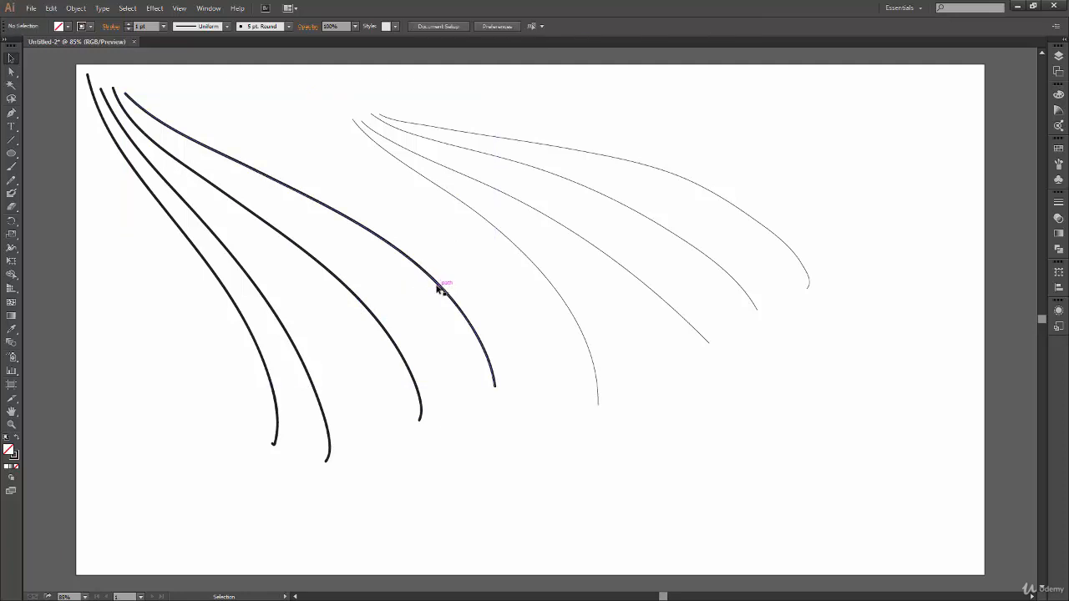
{"action": "left_click", "coordinate": [440, 287]}
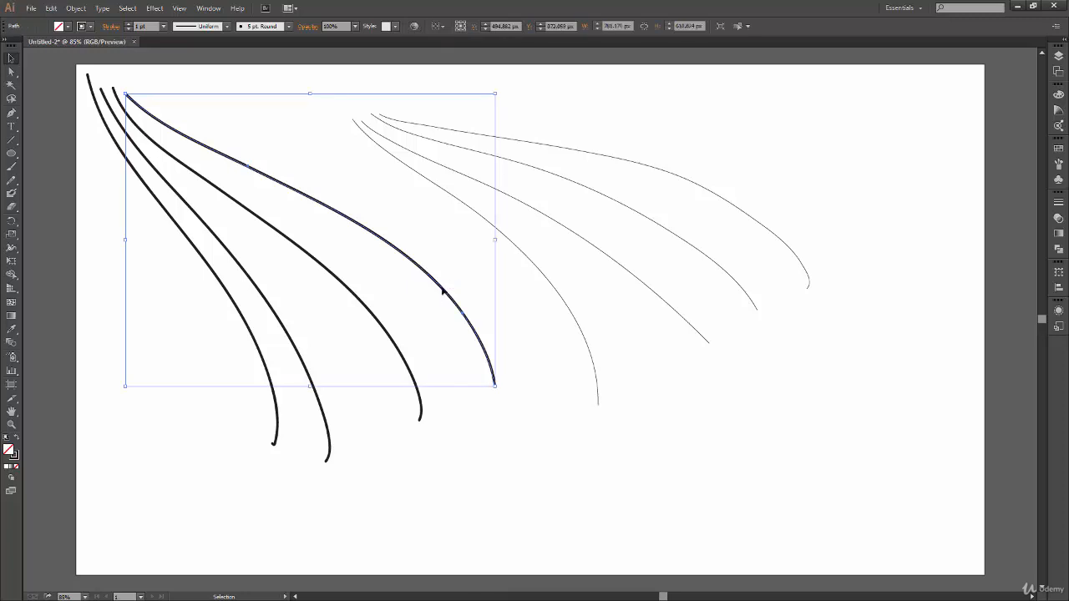
{"action": "left_click", "coordinate": [449, 265]}
{"action": "left_click", "coordinate": [520, 248]}
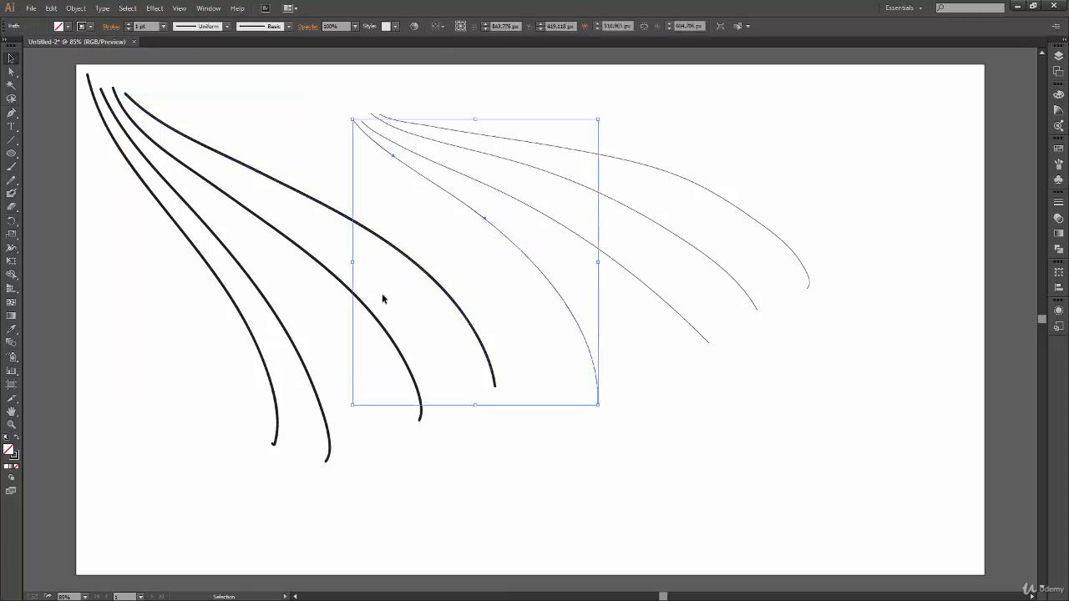
{"action": "left_click", "coordinate": [490, 372], "text": "shift"}
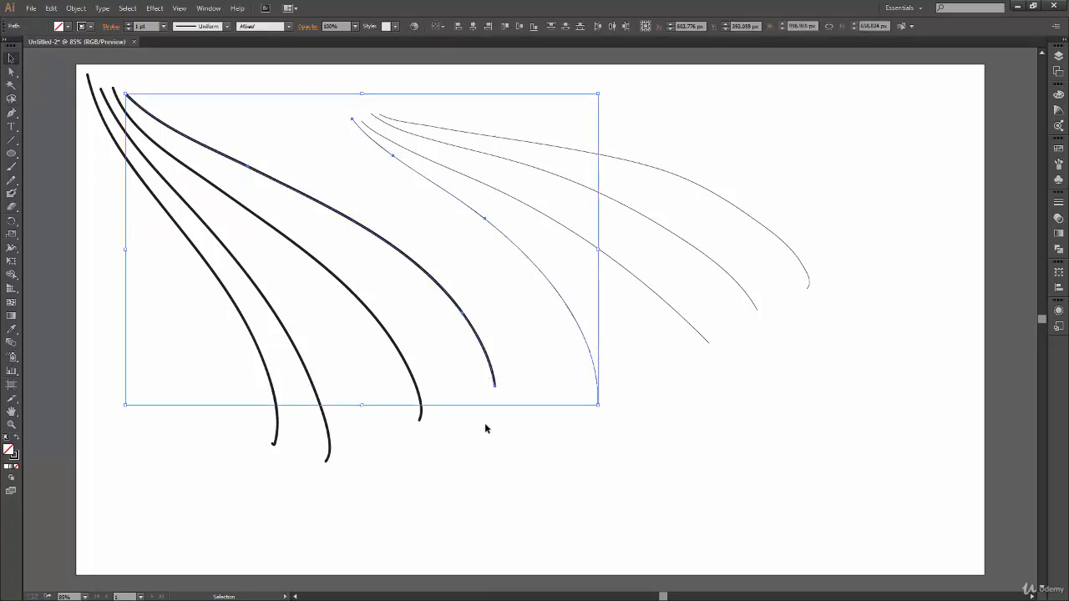
{"action": "left_click", "coordinate": [163, 27]}
{"action": "left_click", "coordinate": [164, 27]}
{"action": "left_click", "coordinate": [622, 374]}
Select the group of Pencil curves and the group of Paintbrush curves in turn to compare their stroke and brush settings.
{"action": "left_click_drag", "start_coordinate": [531, 305], "coordinate": [655, 140]}
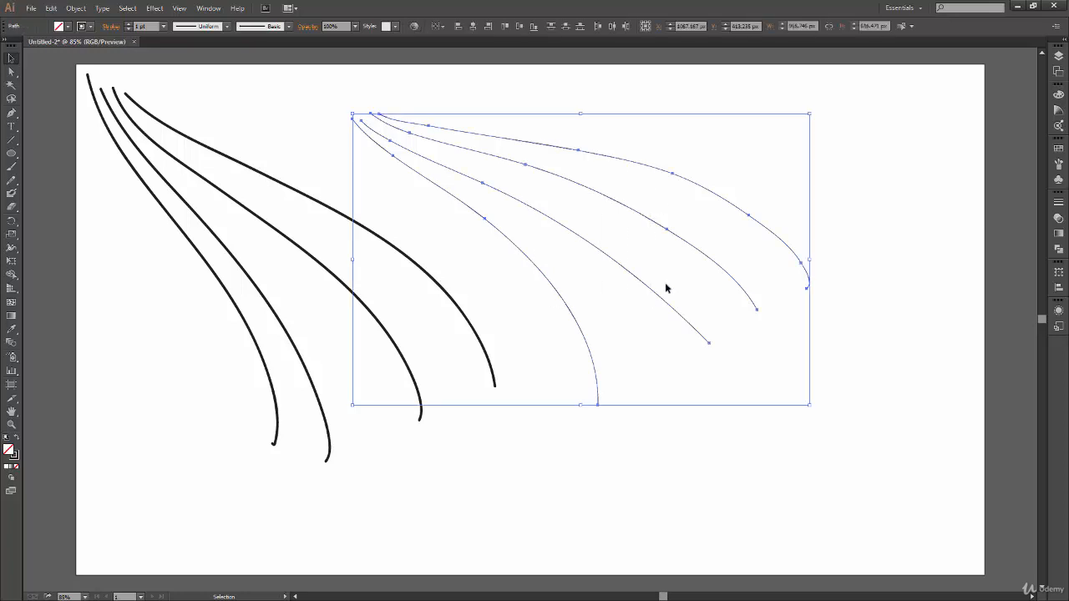
{"action": "left_click", "coordinate": [828, 258]}
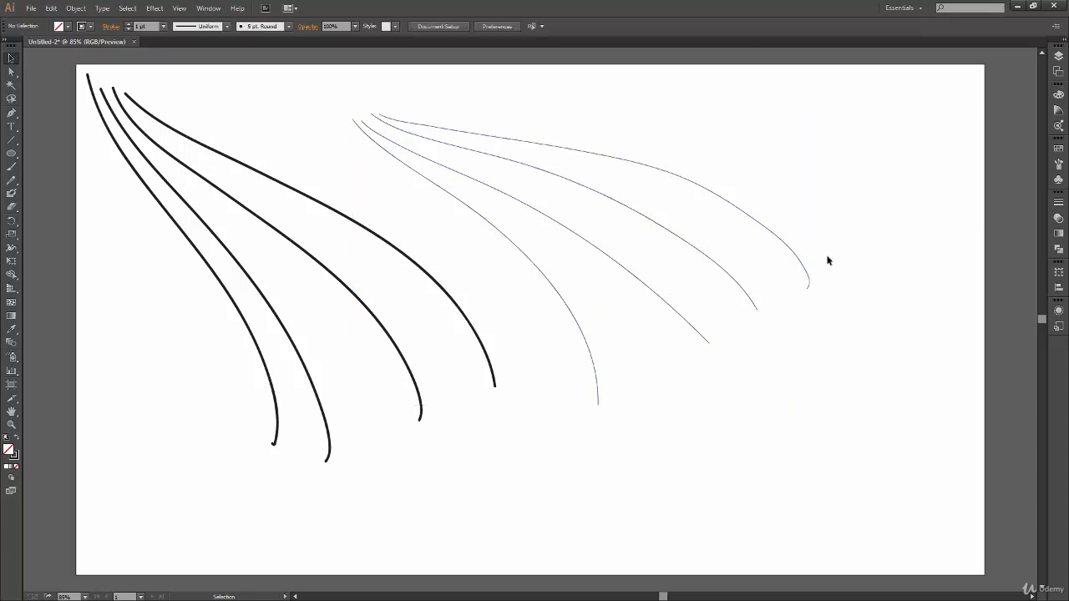
{"action": "mouse_move", "coordinate": [799, 227]}
{"action": "left_mouse_down"}
{"action": "mouse_move", "coordinate": [622, 339]}
{"action": "mouse_move", "coordinate": [570, 389]}
{"action": "left_mouse_up"}
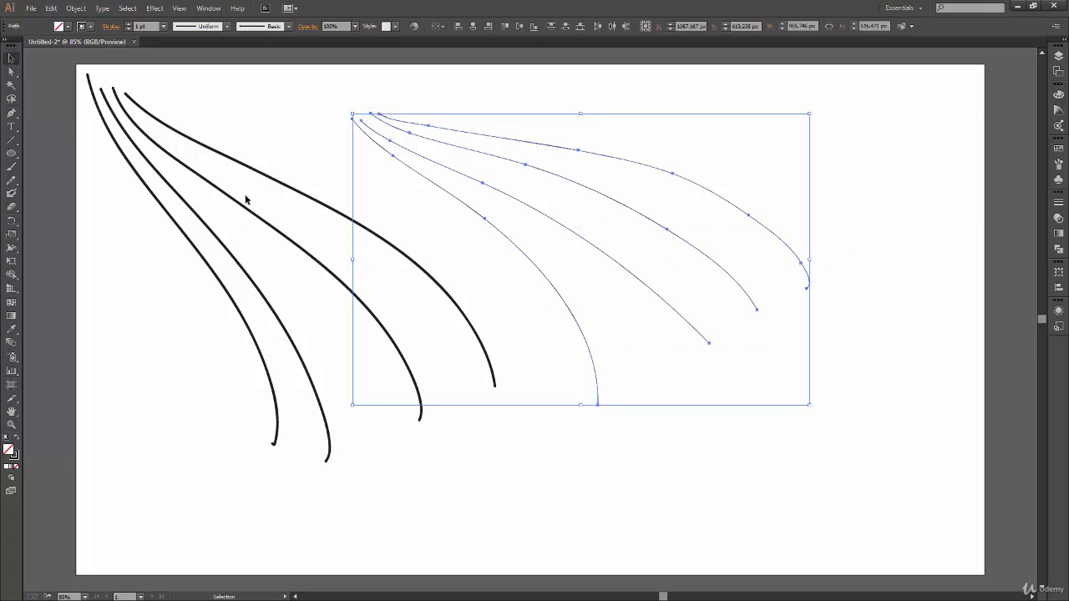
{"action": "mouse_move", "coordinate": [264, 128]}
{"action": "left_mouse_down"}
{"action": "mouse_move", "coordinate": [166, 262]}
{"action": "mouse_move", "coordinate": [179, 289]}
{"action": "left_mouse_up"}
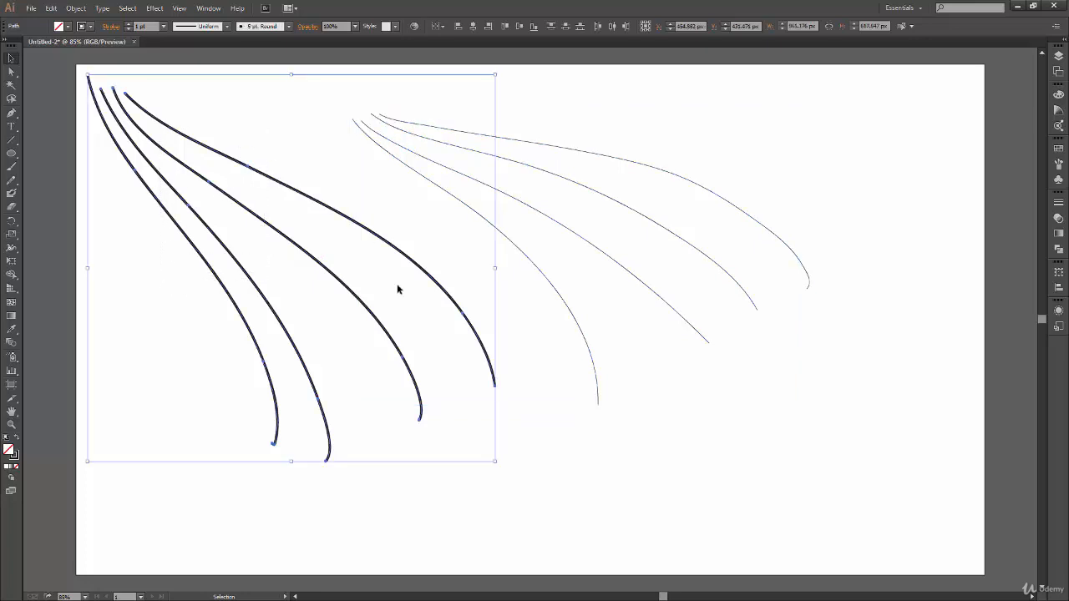
{"action": "left_click", "coordinate": [511, 406]}
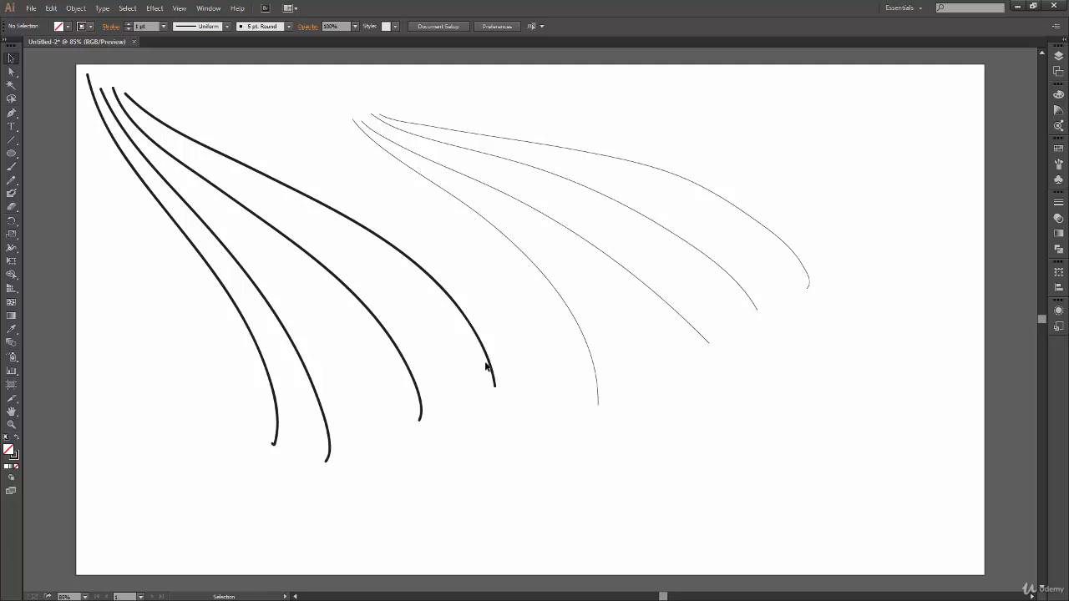
{"action": "left_click_drag", "start_coordinate": [377, 119], "coordinate": [381, 125]}
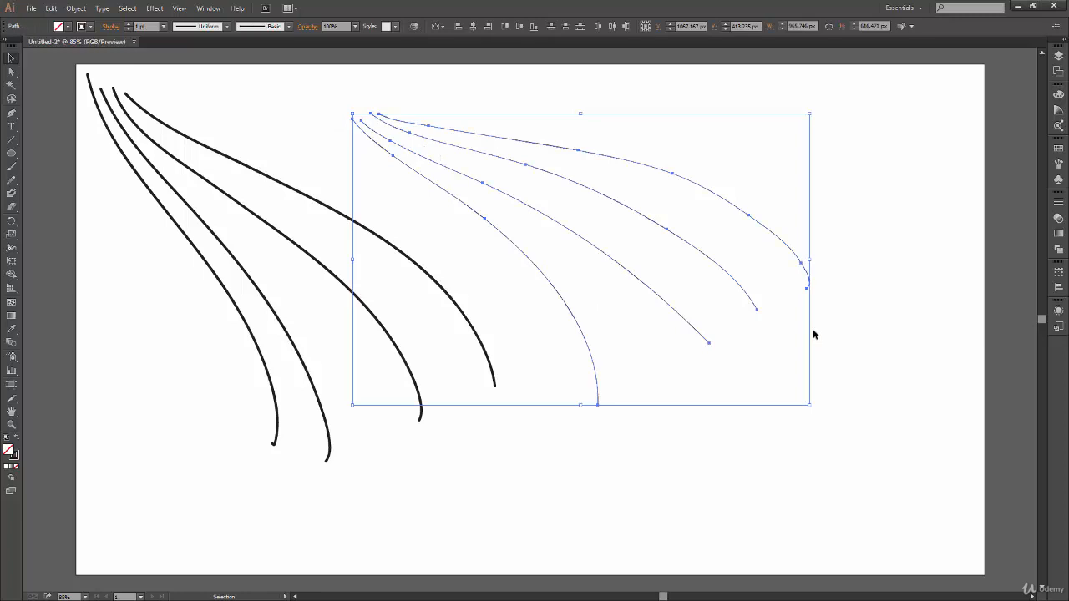
{"action": "left_click", "coordinate": [839, 295]}
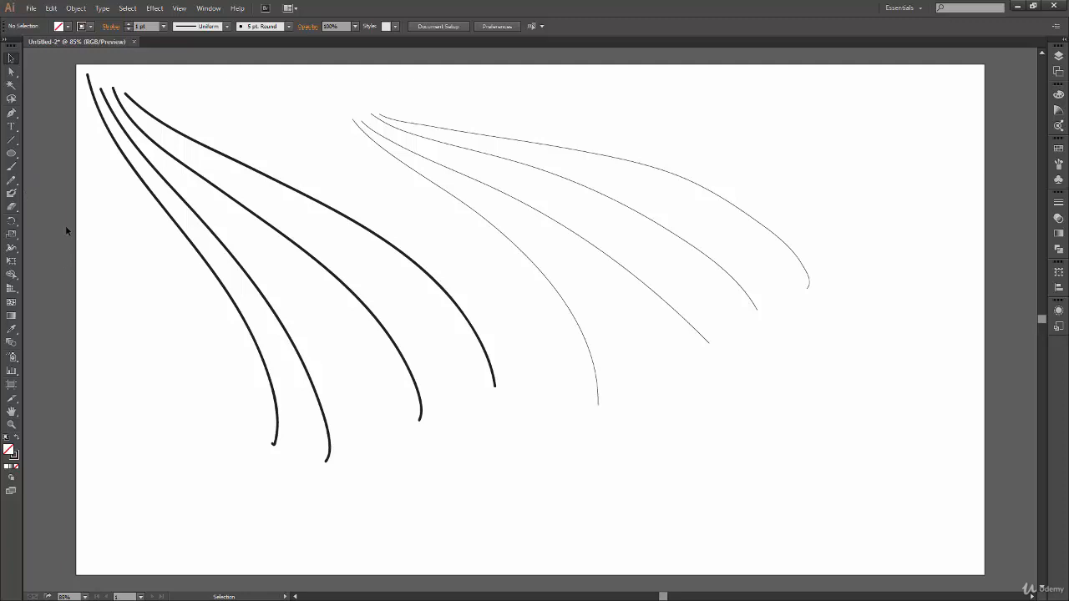
Examine the Pencil tool's tolerance and path-editing options and dismiss them without changes.
{"action": "left_click", "coordinate": [12, 180]}
{"action": "double_click", "coordinate": [12, 181]}
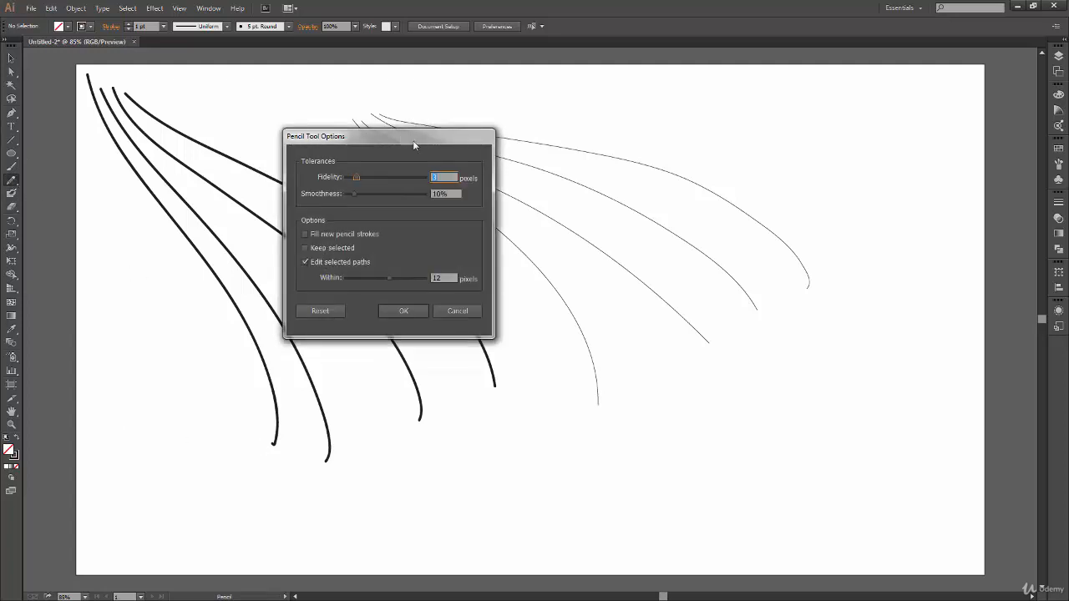
{"action": "left_click_drag", "start_coordinate": [413, 146], "coordinate": [423, 158]}
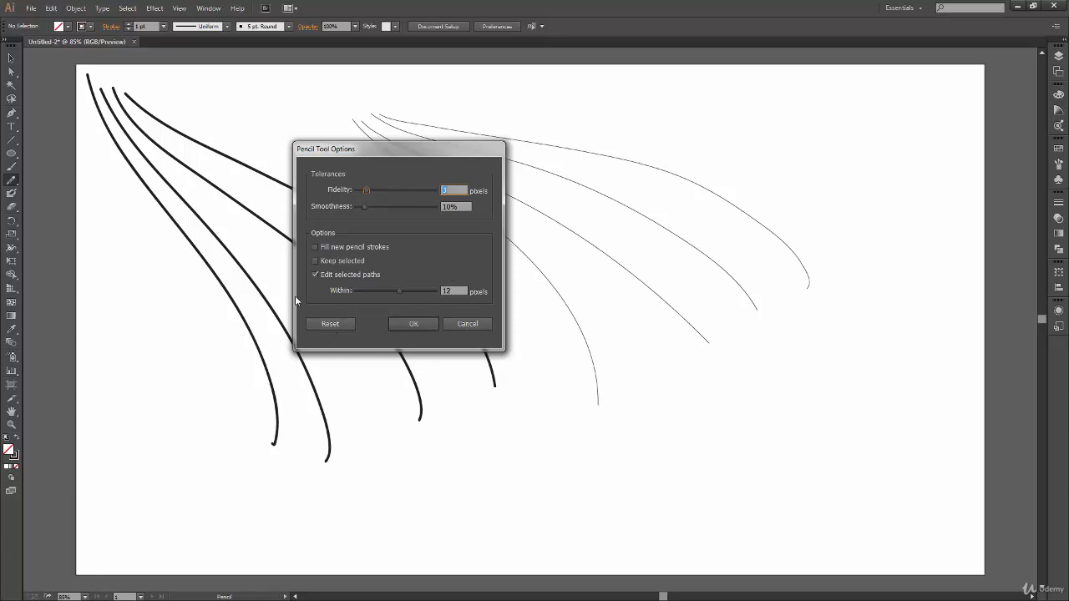
{"action": "left_click", "coordinate": [467, 323]}
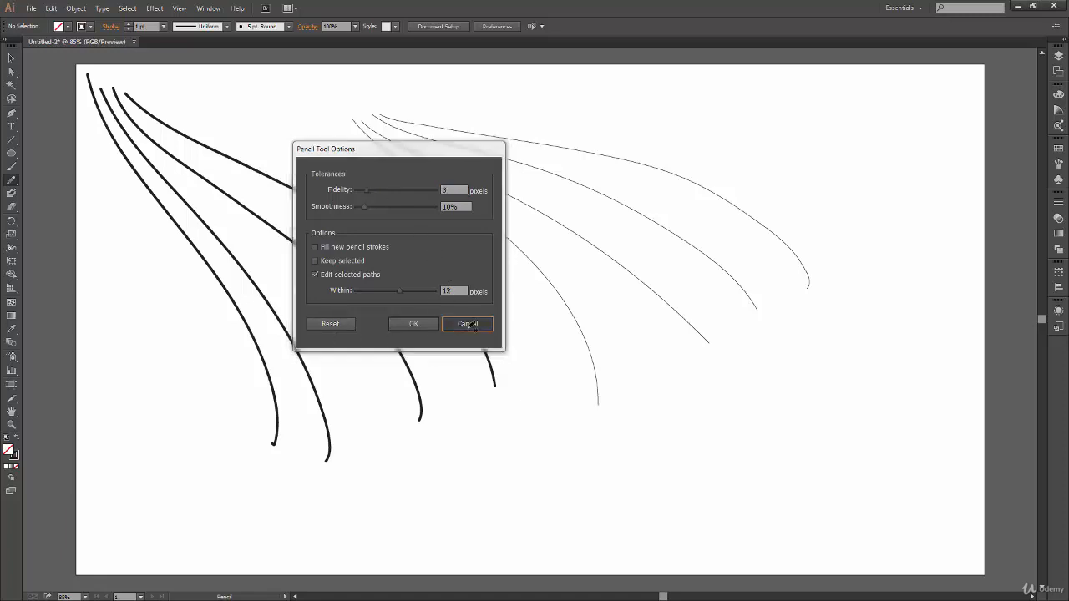
Examine the Paintbrush tool's tolerance and path-editing options and dismiss them without changes.
{"action": "double_click", "coordinate": [10, 166]}
{"action": "left_click_drag", "start_coordinate": [636, 149], "coordinate": [606, 168]}
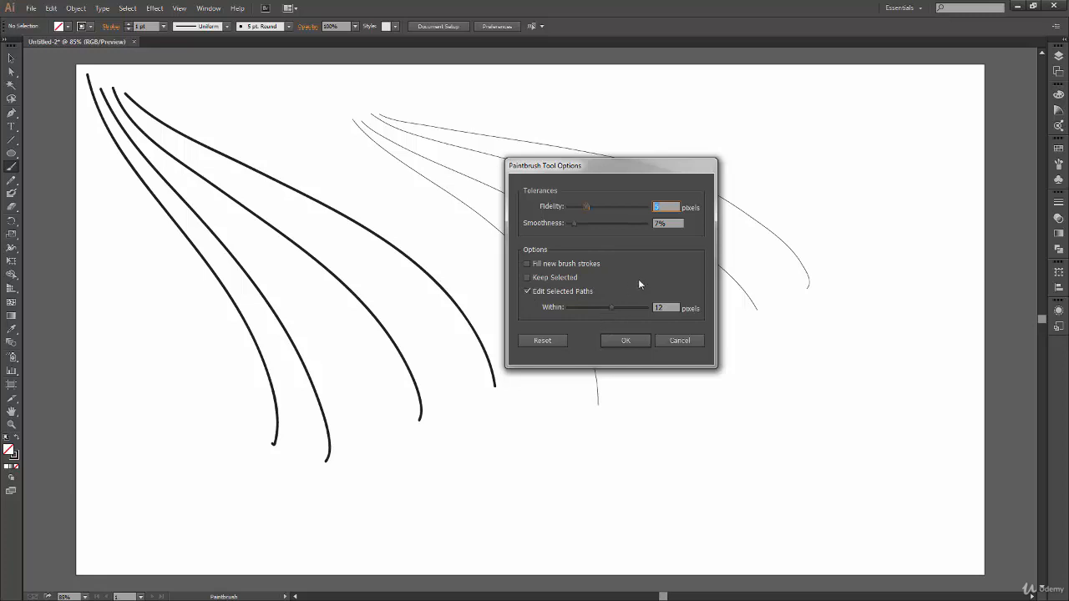
{"action": "left_click", "coordinate": [680, 341]}
Compare the Pencil tool's options with the Paintbrush tool's options once more, cancelling both dialogs.
{"action": "left_click", "coordinate": [12, 181]}
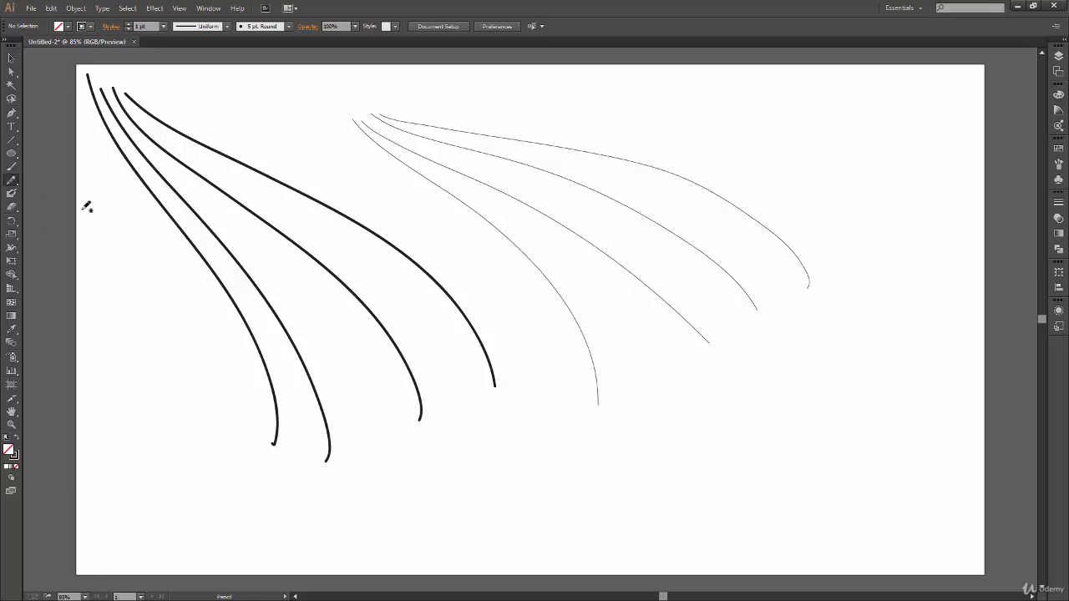
{"action": "double_click", "coordinate": [12, 181]}
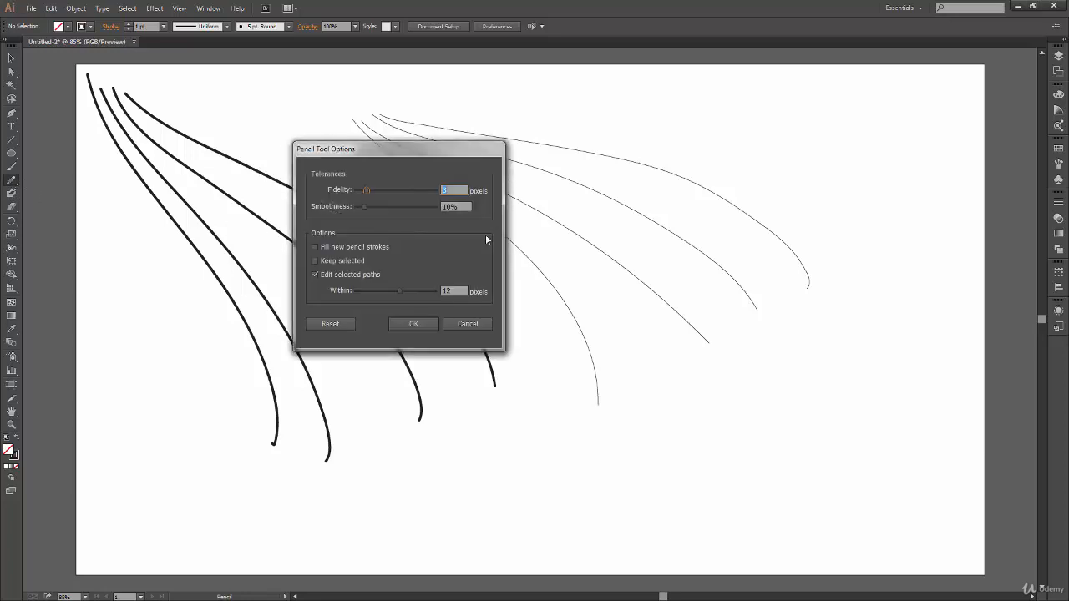
{"action": "left_click", "coordinate": [477, 327]}
{"action": "double_click", "coordinate": [12, 168]}
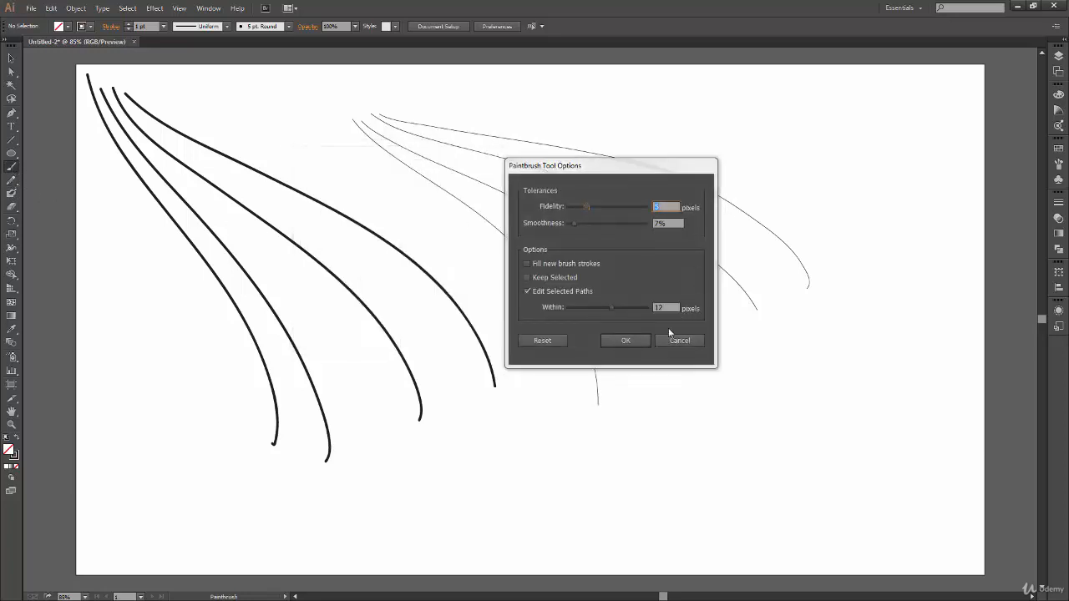
{"action": "left_click", "coordinate": [671, 335]}
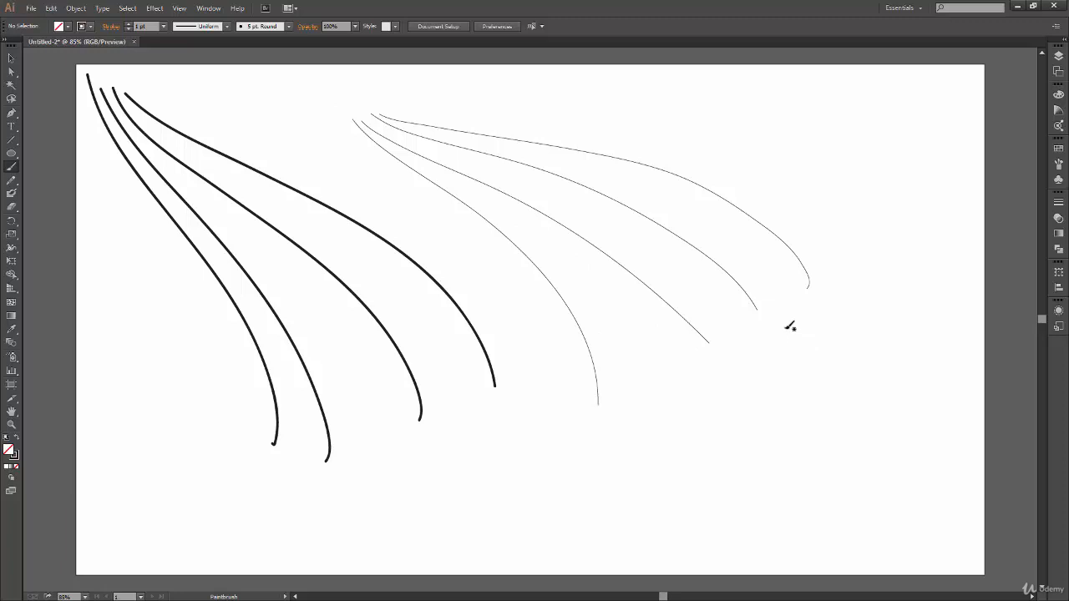
Delete all the Paintbrush and Pencil curves from the artboard.
{"action": "key", "text": "v"}
{"action": "left_click_drag", "start_coordinate": [61, 72], "coordinate": [850, 531]}
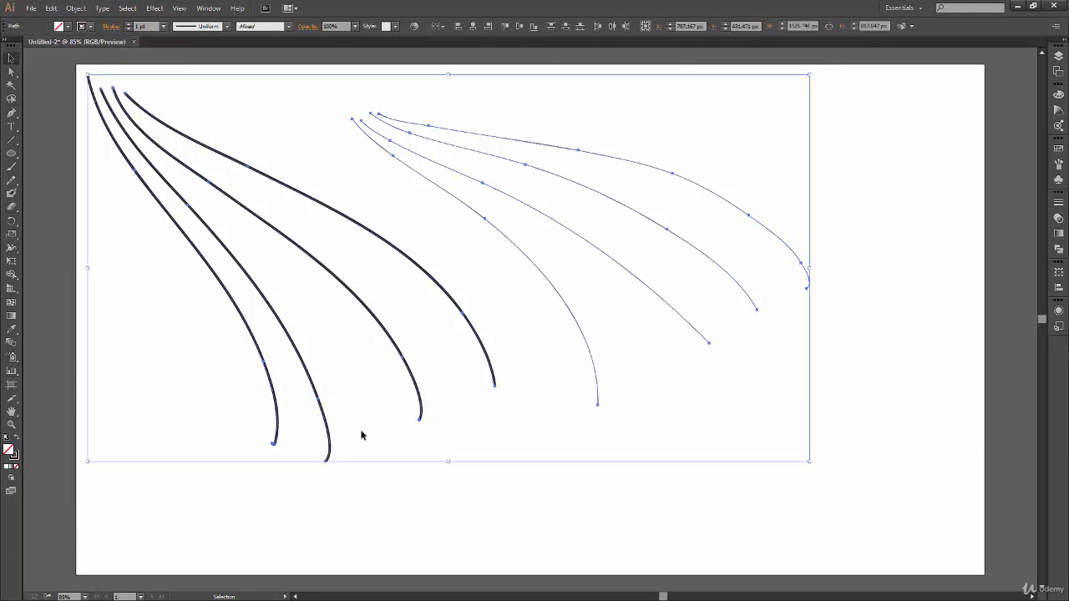
{"action": "key", "text": "Delete"}
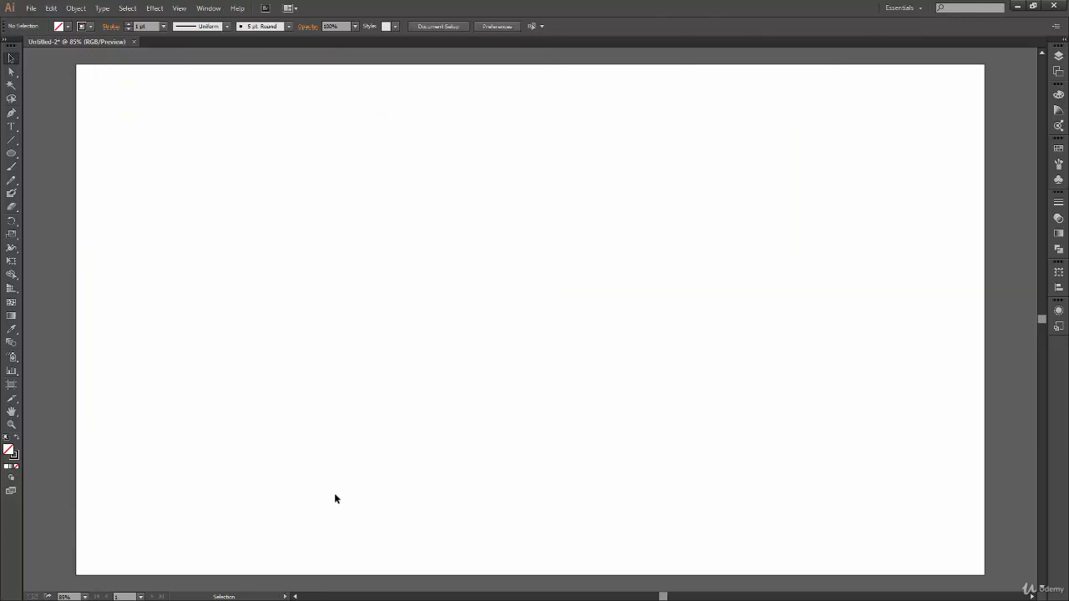
Draw a large open circle with the Paintbrush tool in the upper-left part of the artboard and select its path.
{"action": "key", "text": "b"}
{"action": "mouse_move", "coordinate": [285, 147]}
{"action": "left_mouse_down"}
{"action": "mouse_move", "coordinate": [219, 182]}
{"action": "mouse_move", "coordinate": [187, 328]}
{"action": "mouse_move", "coordinate": [340, 351]}
{"action": "mouse_move", "coordinate": [370, 195]}
{"action": "left_mouse_up"}
{"action": "key", "text": "ctrl+z"}
{"action": "mouse_move", "coordinate": [362, 176]}
{"action": "left_mouse_down"}
{"action": "mouse_move", "coordinate": [266, 237]}
{"action": "mouse_move", "coordinate": [270, 324]}
{"action": "mouse_move", "coordinate": [379, 359]}
{"action": "mouse_move", "coordinate": [459, 304]}
{"action": "mouse_move", "coordinate": [461, 230]}
{"action": "mouse_move", "coordinate": [425, 193]}
{"action": "left_mouse_up"}
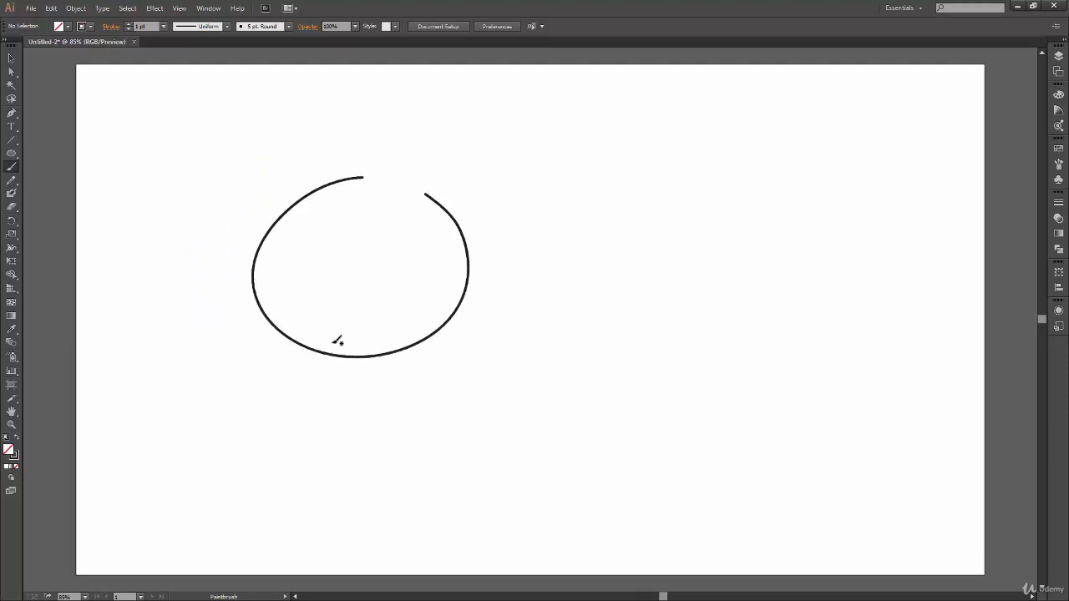
{"action": "key", "text": "v"}
{"action": "left_click_drag", "start_coordinate": [513, 192], "coordinate": [301, 410]}
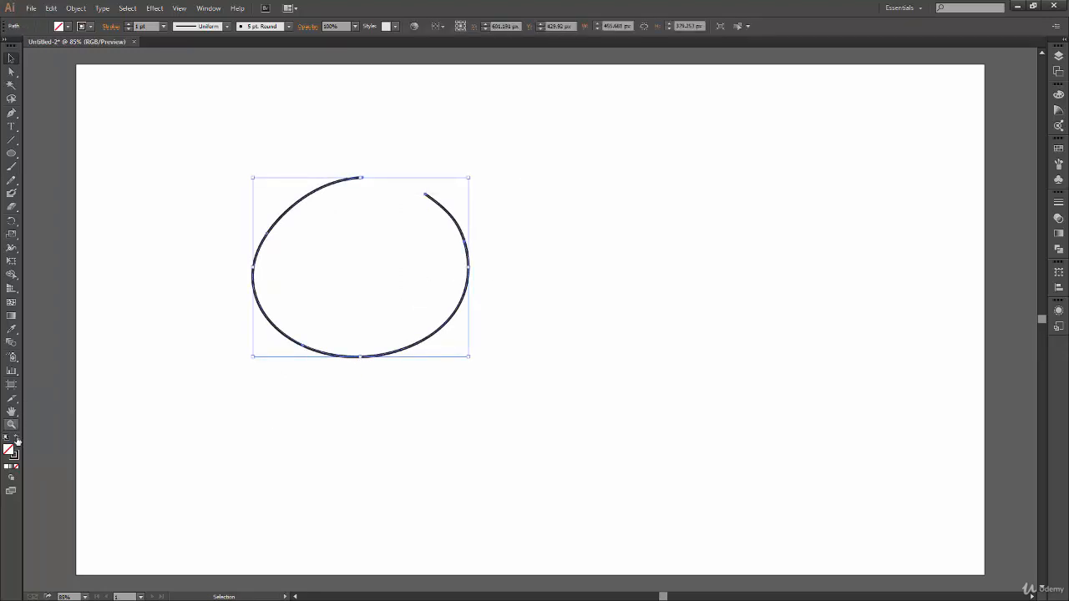
{"action": "left_click", "coordinate": [470, 219]}
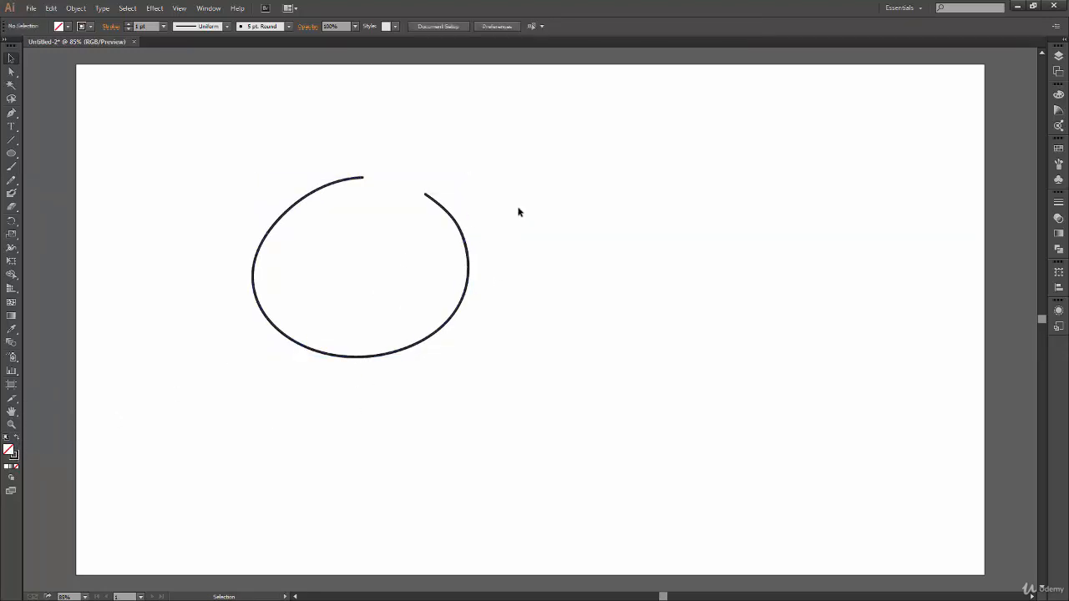
{"action": "left_click_drag", "start_coordinate": [517, 212], "coordinate": [401, 282]}
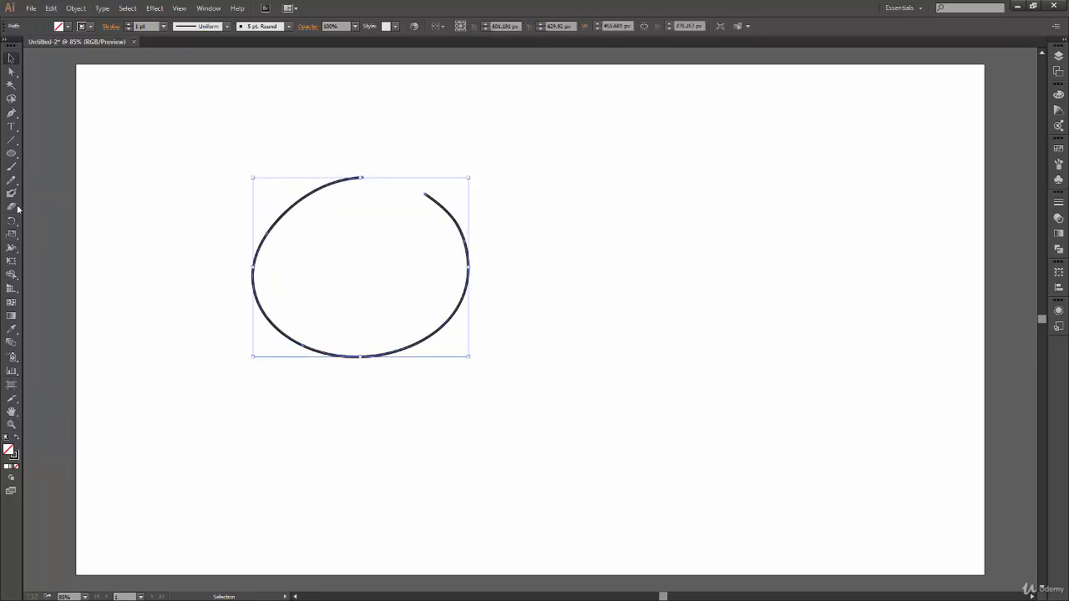
Draw a second open circle with the Pencil tool to the right of the Paintbrush circle.
{"action": "left_click", "coordinate": [12, 180]}
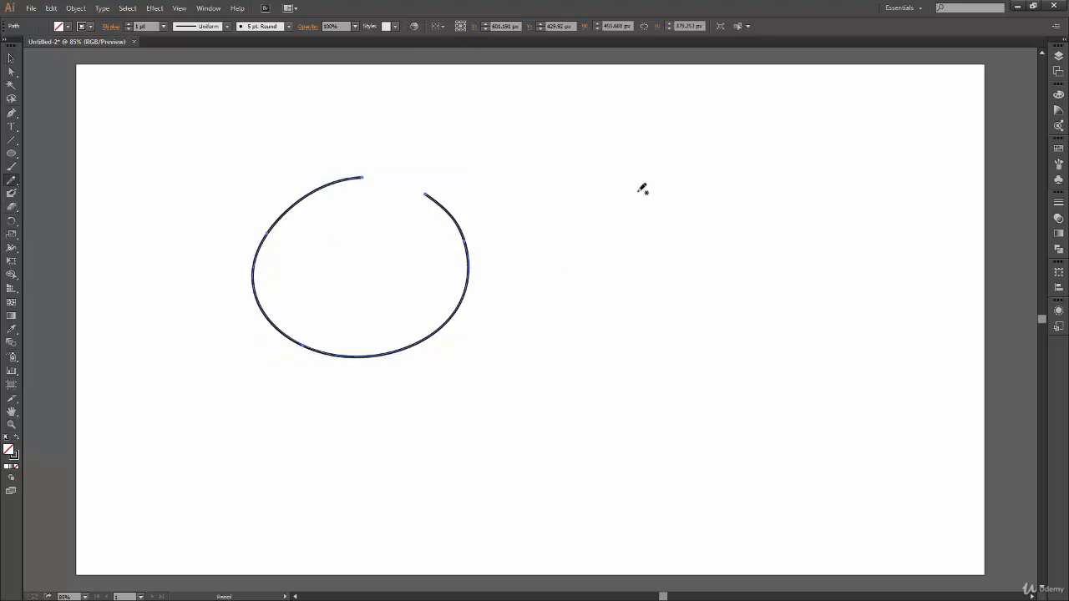
{"action": "mouse_move", "coordinate": [642, 191]}
{"action": "left_mouse_down"}
{"action": "mouse_move", "coordinate": [705, 339]}
{"action": "mouse_move", "coordinate": [759, 252]}
{"action": "mouse_move", "coordinate": [703, 199]}
{"action": "left_mouse_up"}
{"action": "key", "text": "v"}
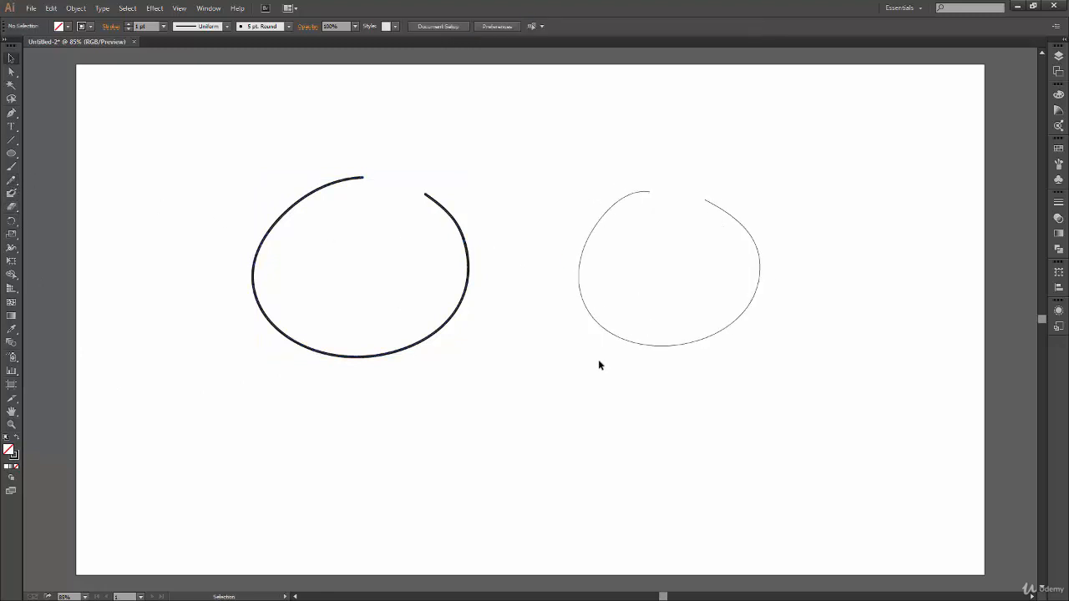
Fill both open circles with the orange colour ff9d00 and deselect them.
{"action": "left_click_drag", "start_coordinate": [319, 119], "coordinate": [720, 326]}
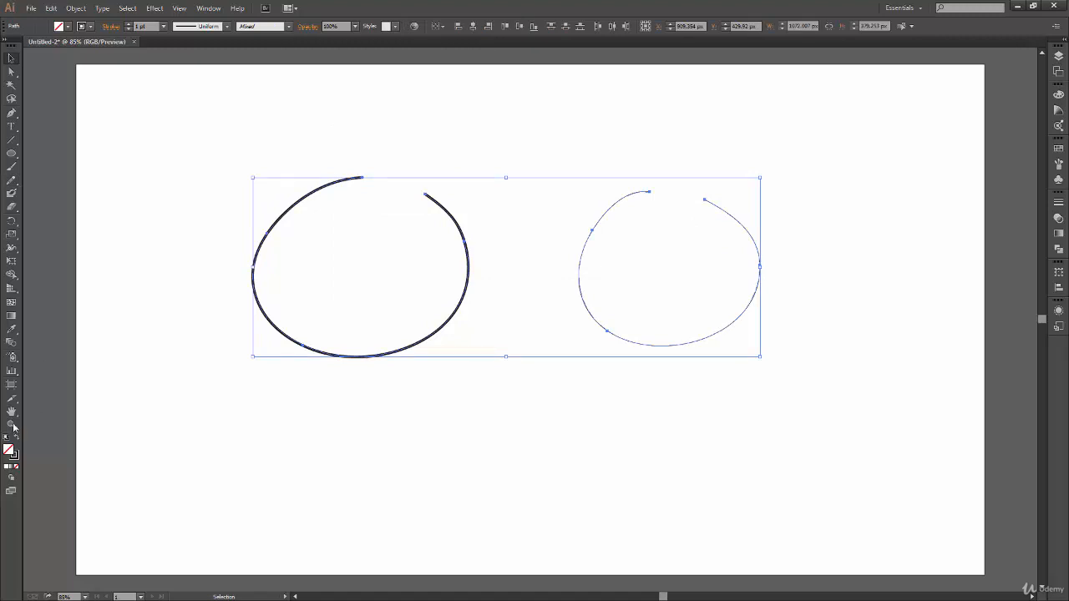
{"action": "double_click", "coordinate": [7, 452]}
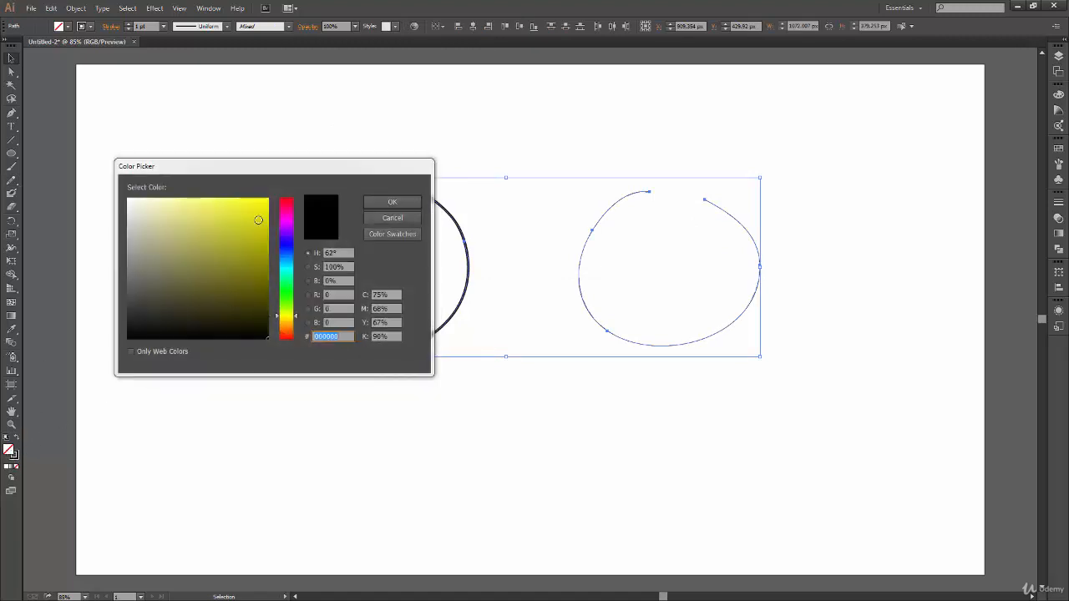
{"action": "left_click_drag", "start_coordinate": [258, 219], "coordinate": [268, 198]}
{"action": "left_click_drag", "start_coordinate": [297, 333], "coordinate": [297, 324]}
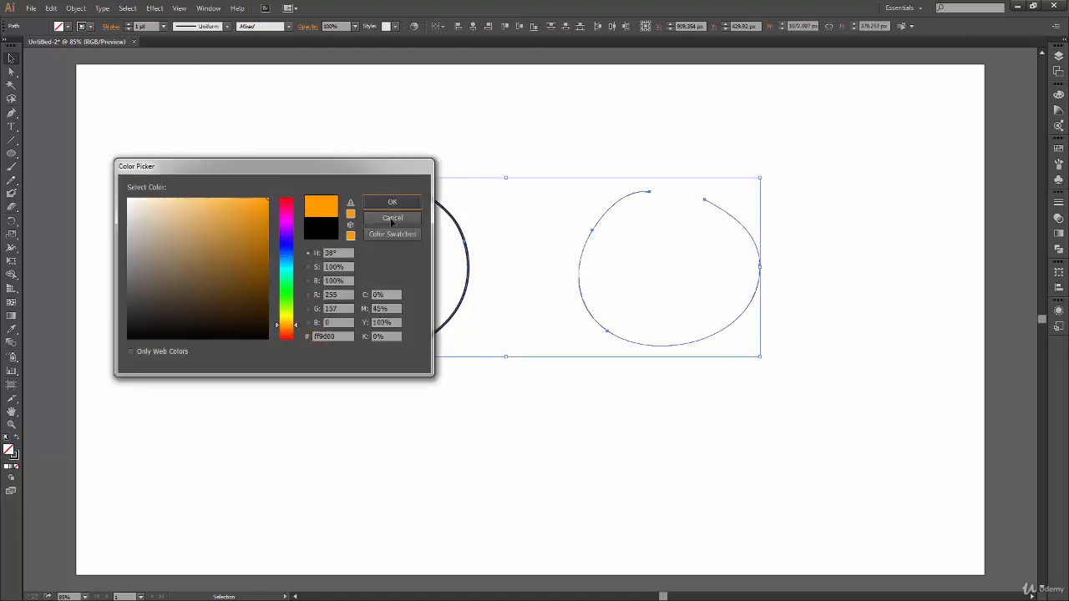
{"action": "left_click", "coordinate": [392, 202]}
{"action": "left_click", "coordinate": [598, 392]}
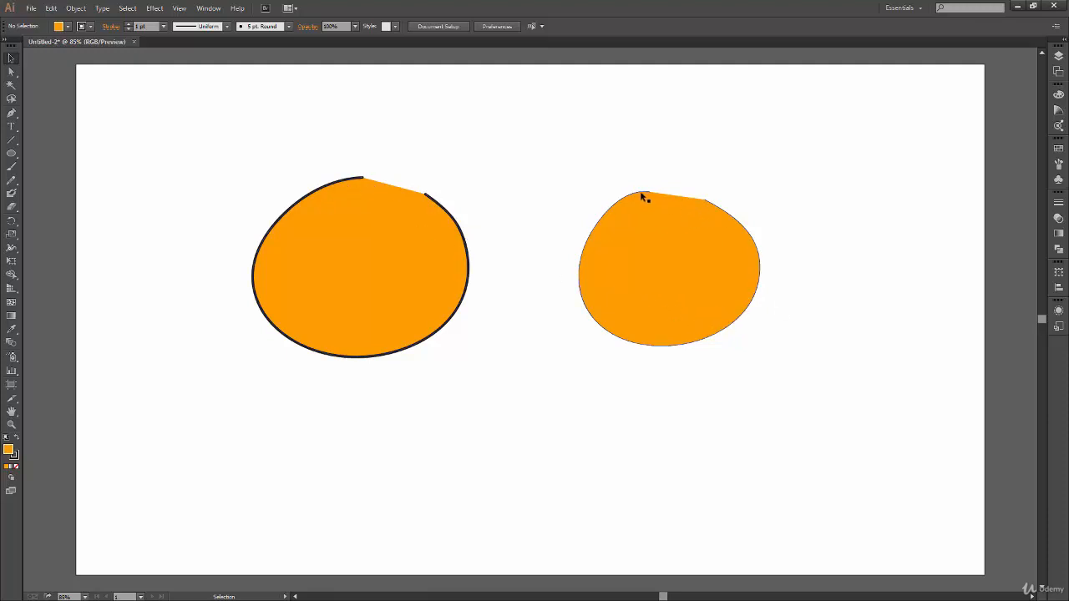
Draw a small closed loop with the Paintbrush tool near the artboard's right edge.
{"action": "left_click", "coordinate": [12, 166]}
{"action": "mouse_move", "coordinate": [873, 200]}
{"action": "left_mouse_down"}
{"action": "mouse_move", "coordinate": [841, 245]}
{"action": "mouse_move", "coordinate": [863, 290]}
{"action": "mouse_move", "coordinate": [920, 273]}
{"action": "mouse_move", "coordinate": [941, 234]}
{"action": "mouse_move", "coordinate": [891, 199]}
{"action": "left_mouse_up"}
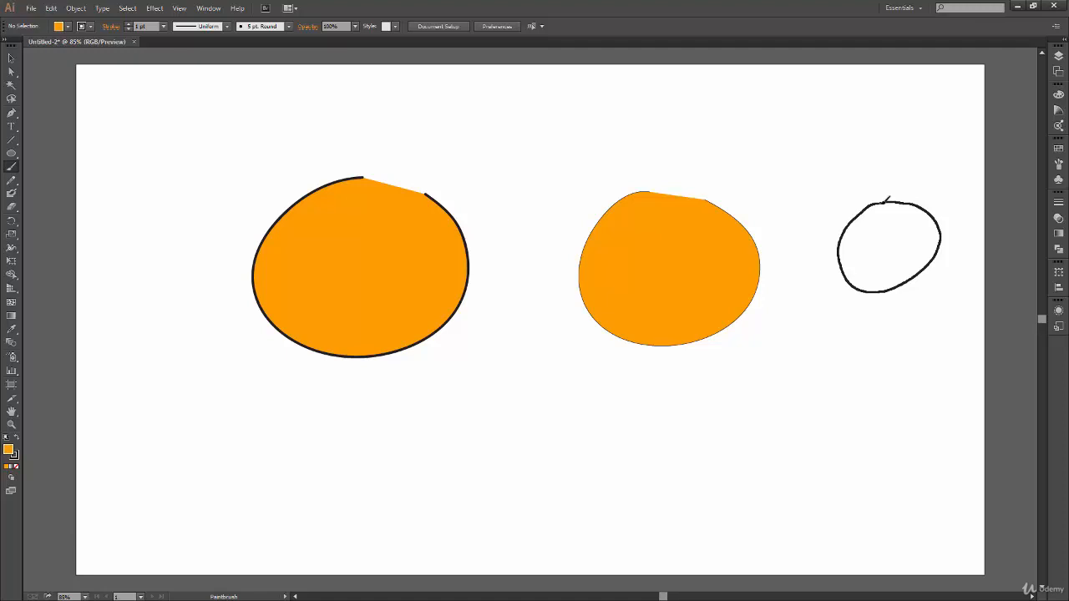
{"action": "left_click_drag", "start_coordinate": [886, 197], "coordinate": [887, 200]}
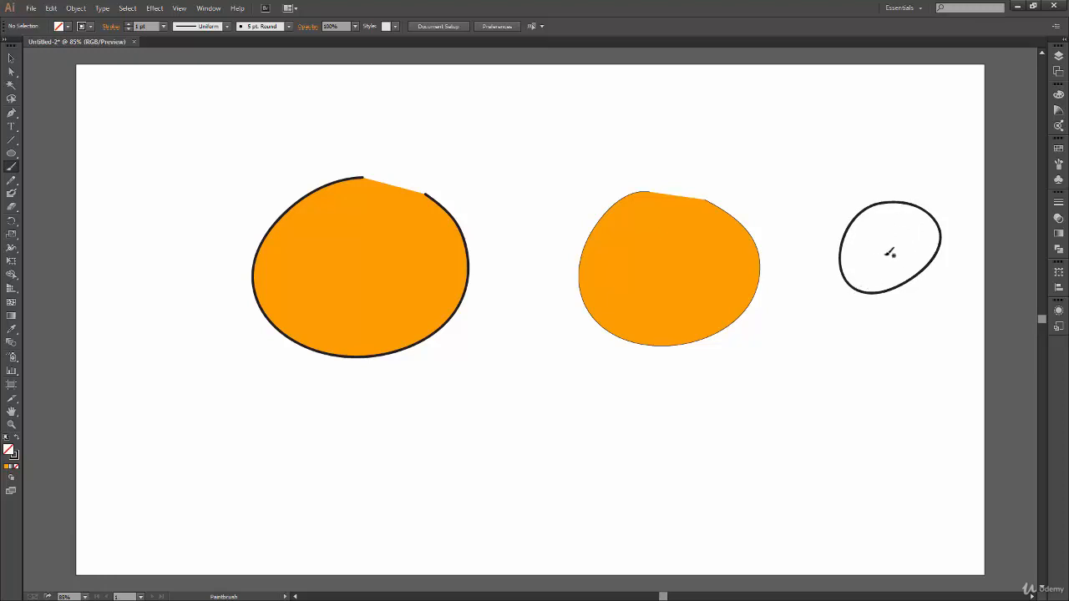
Draw a small closed loop with the Pencil tool below the small Paintbrush loop.
{"action": "left_click", "coordinate": [12, 180]}
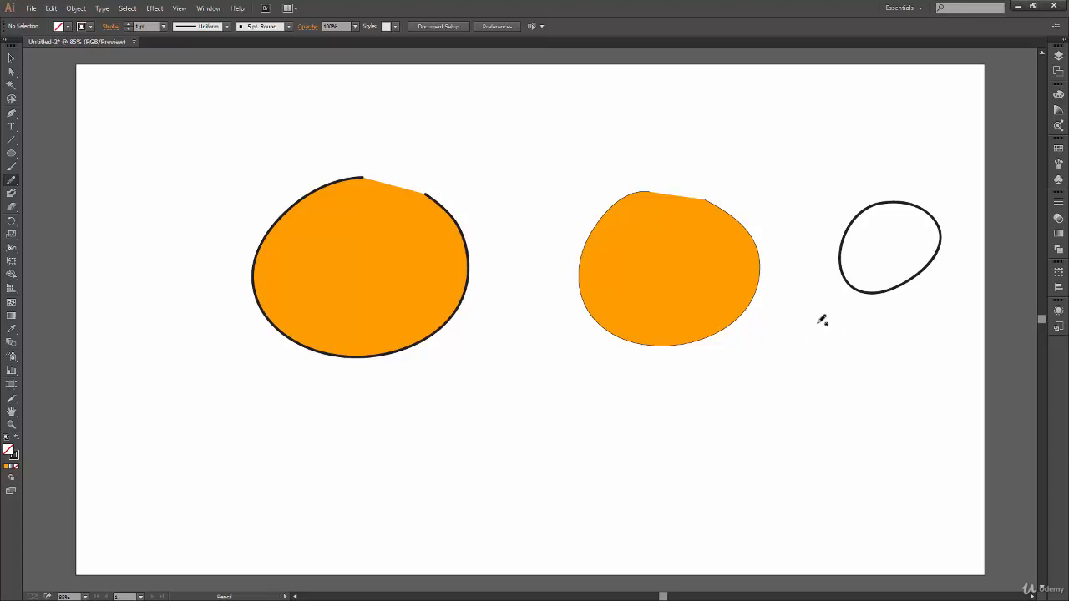
{"action": "mouse_move", "coordinate": [829, 312]}
{"action": "left_mouse_down"}
{"action": "mouse_move", "coordinate": [787, 328]}
{"action": "mouse_move", "coordinate": [787, 373]}
{"action": "mouse_move", "coordinate": [819, 387]}
{"action": "mouse_move", "coordinate": [858, 380]}
{"action": "mouse_move", "coordinate": [873, 356]}
{"action": "mouse_move", "coordinate": [842, 314]}
{"action": "left_mouse_up"}
{"action": "left_click_drag", "start_coordinate": [832, 309], "coordinate": [832, 311]}
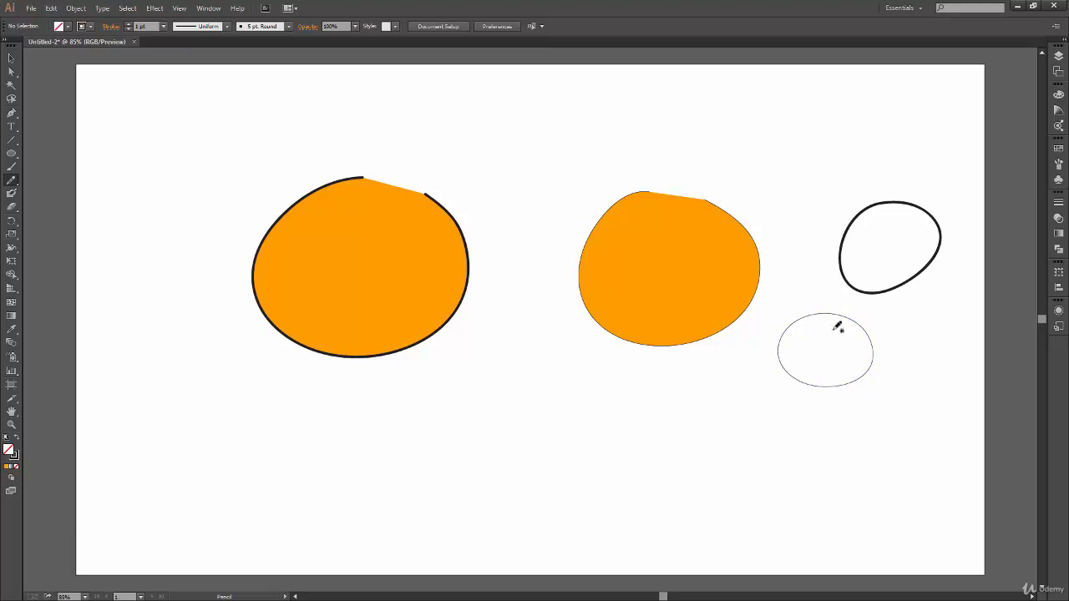
Give both small loops the orange fill by sampling the Pencil circle with the Eyedropper, and deselect them.
{"action": "key", "text": "v"}
{"action": "left_click_drag", "start_coordinate": [951, 267], "coordinate": [766, 399]}
{"action": "key", "text": "i"}
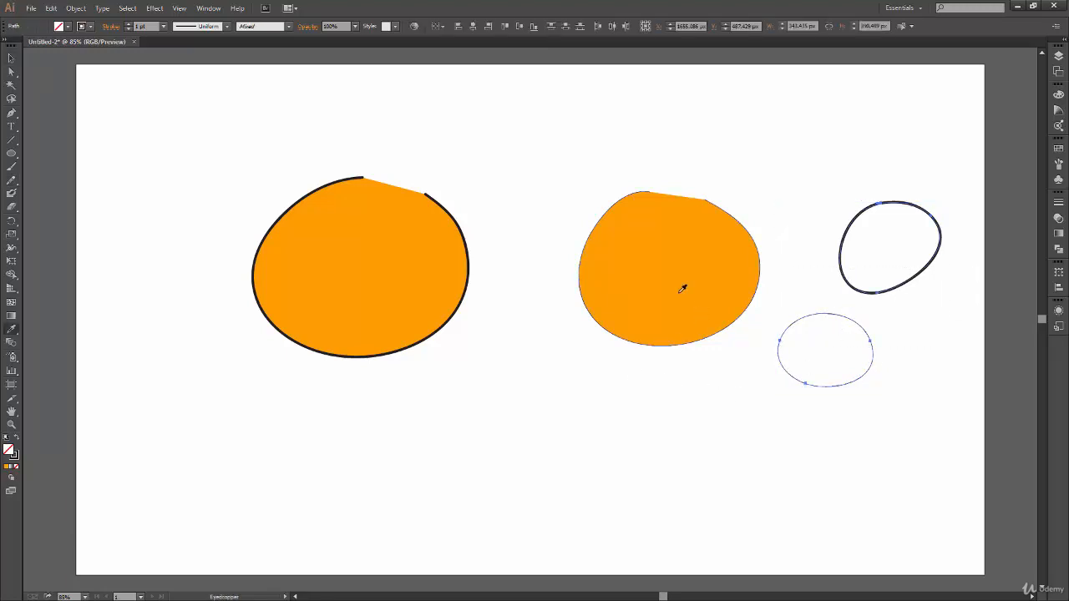
{"action": "left_click", "coordinate": [682, 289]}
{"action": "key", "text": "v"}
{"action": "left_click", "coordinate": [971, 294]}
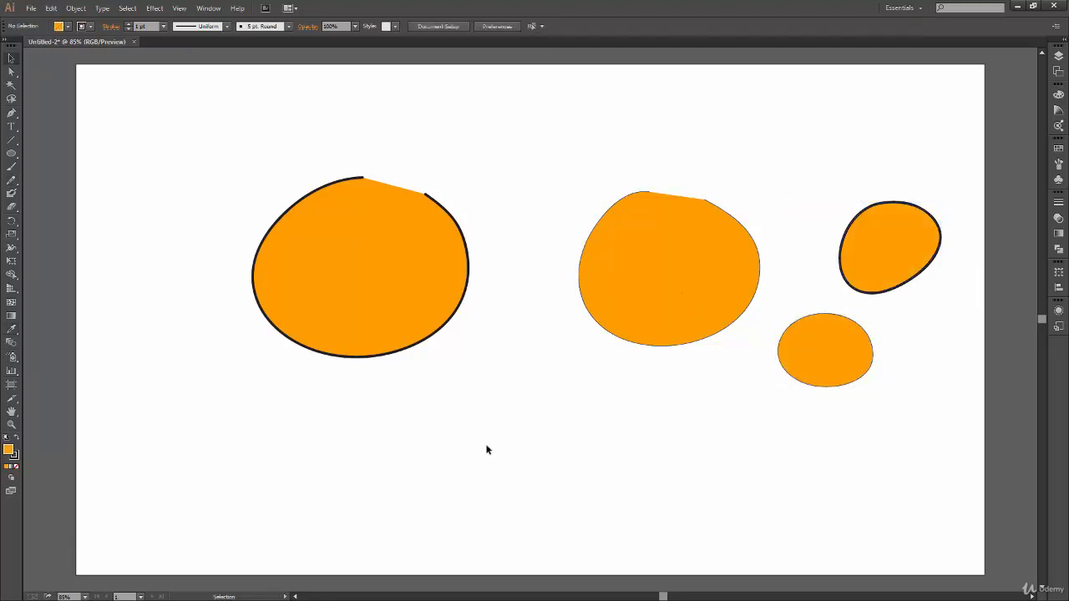
Delete all four orange shapes from the artboard and activate the Paintbrush tool.
{"action": "left_click_drag", "start_coordinate": [234, 115], "coordinate": [902, 451]}
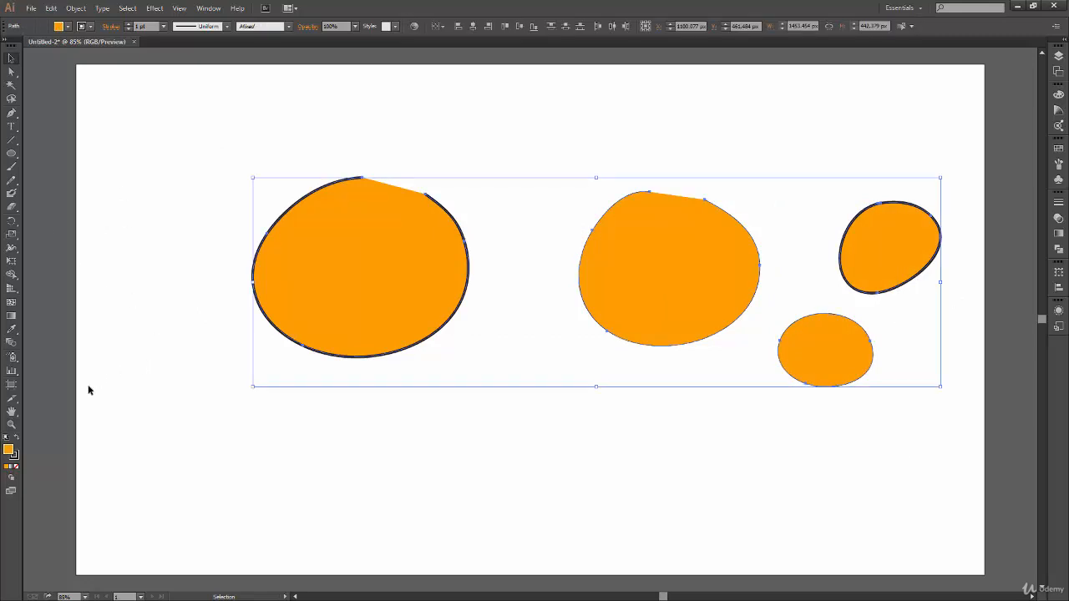
{"action": "key", "text": "Delete"}
{"action": "left_click", "coordinate": [11, 167]}
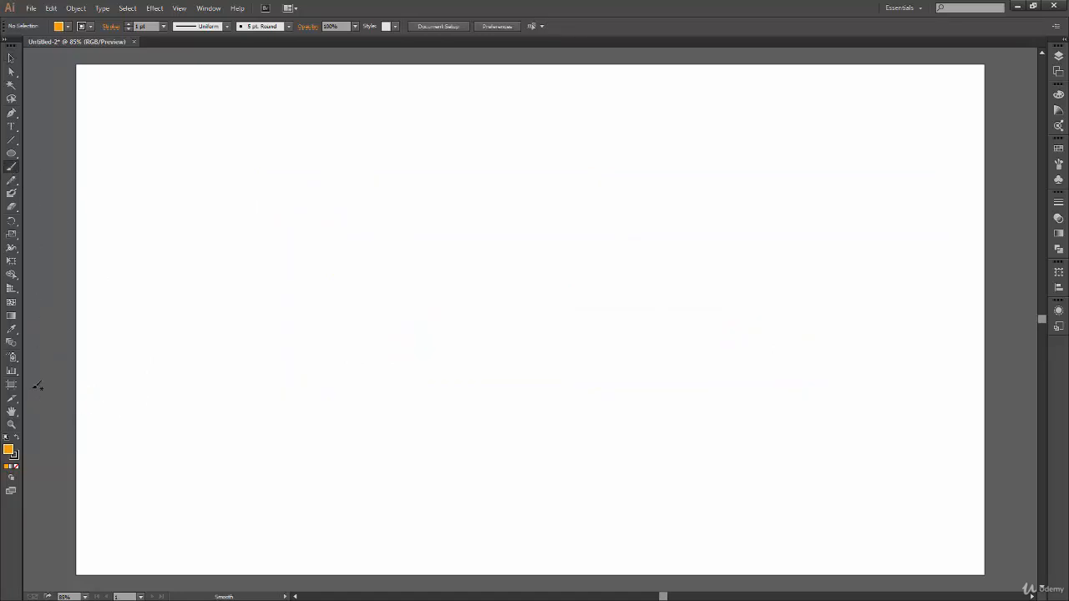
Examine the Paintbrush tool's stroke weight, variable width profile and brush definition choices without changing them.
{"action": "left_click", "coordinate": [163, 26]}
{"action": "left_click", "coordinate": [180, 42]}
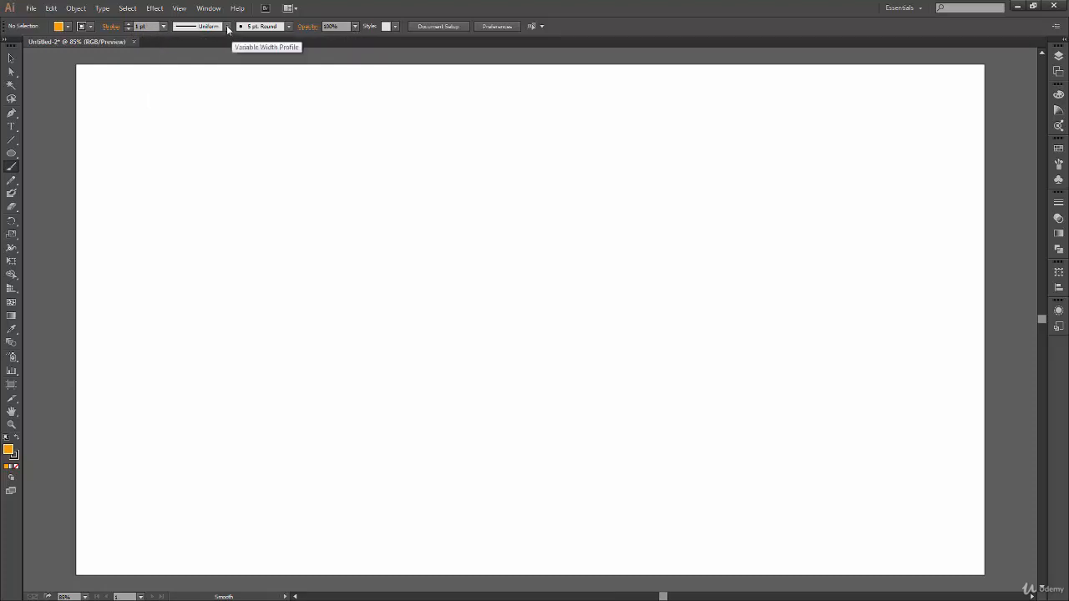
{"action": "left_click", "coordinate": [228, 28]}
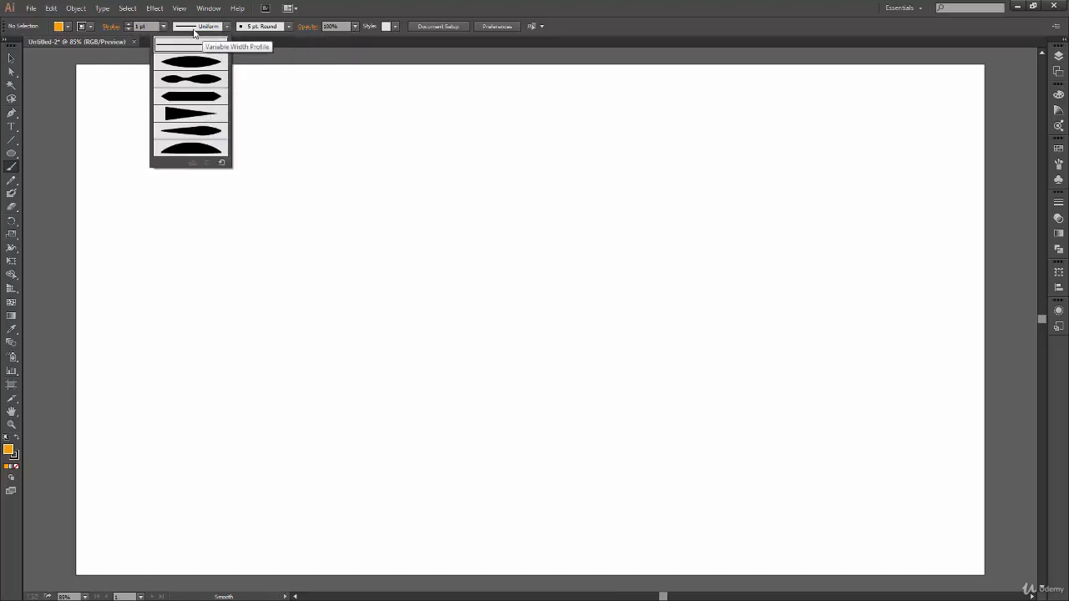
{"action": "left_click", "coordinate": [286, 32]}
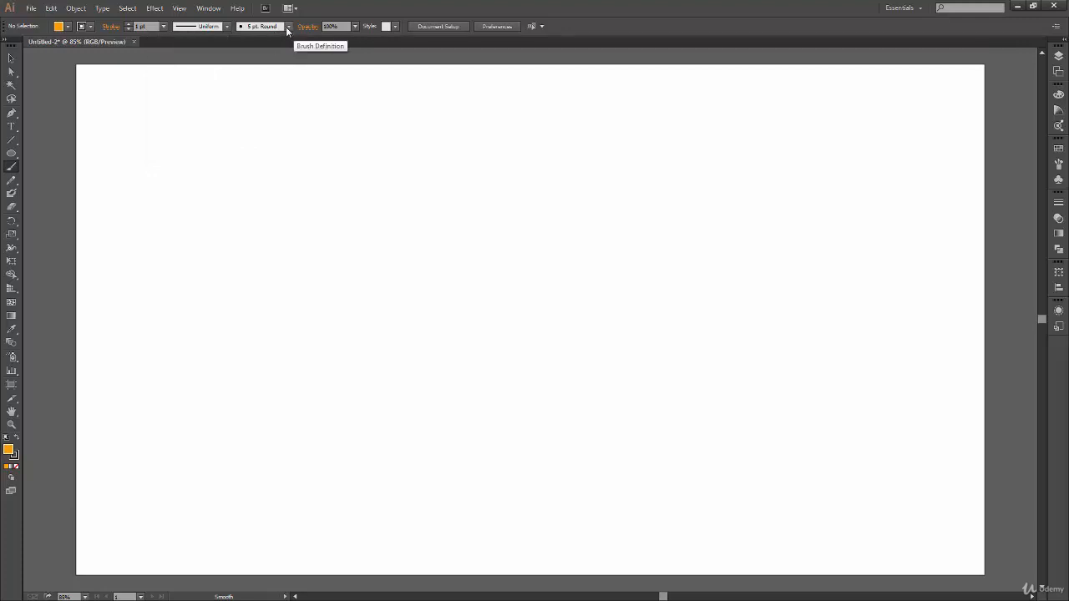
{"action": "left_click", "coordinate": [287, 27]}
{"action": "left_click_drag", "start_coordinate": [290, 117], "coordinate": [406, 285]}
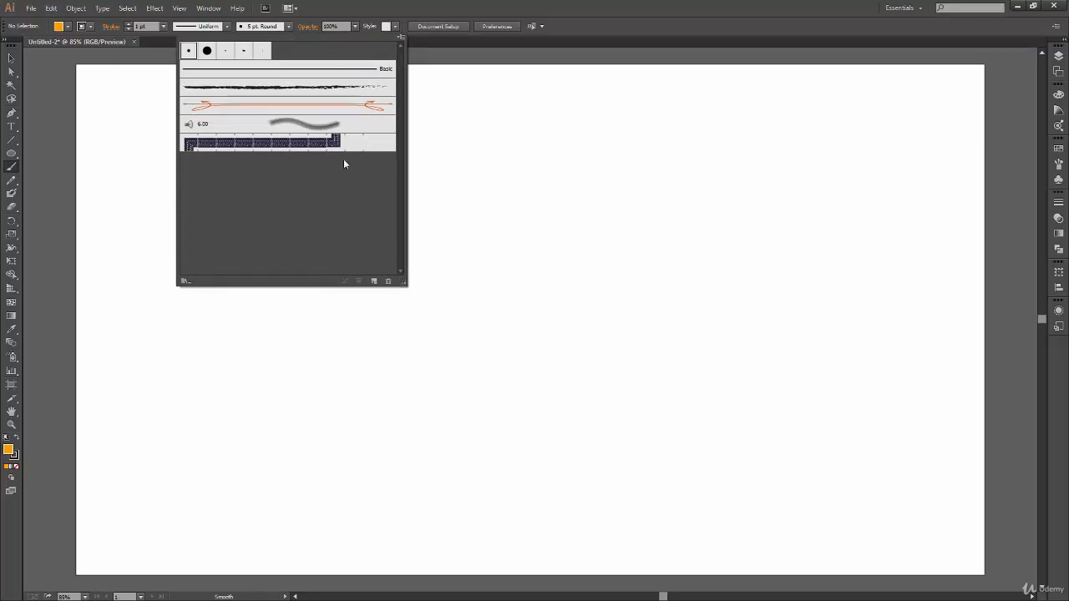
{"action": "left_click", "coordinate": [288, 26]}
{"action": "left_click", "coordinate": [288, 26]}
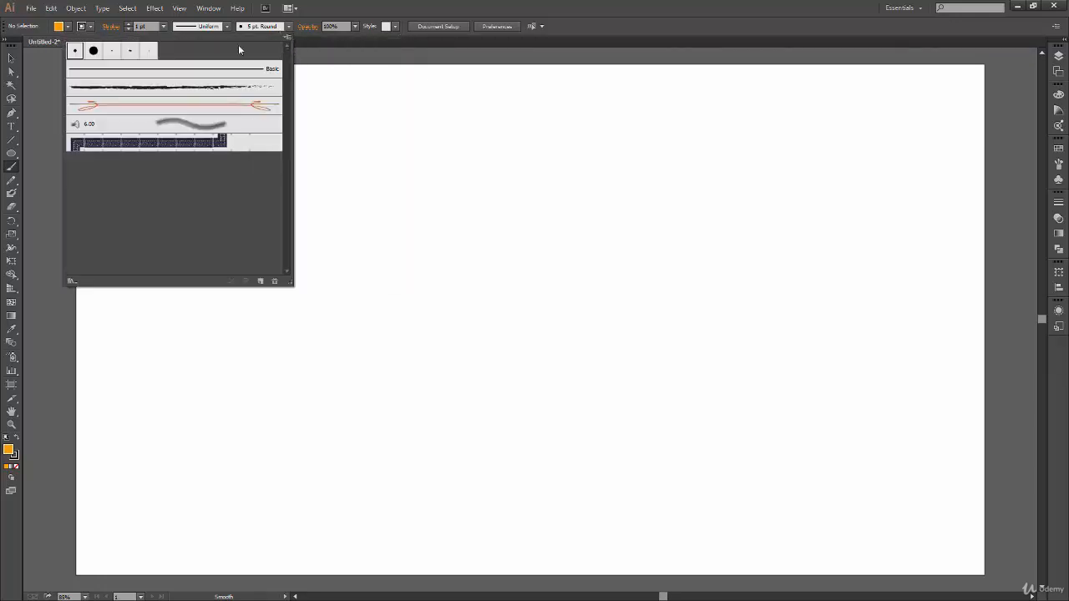
{"action": "left_click", "coordinate": [288, 26]}
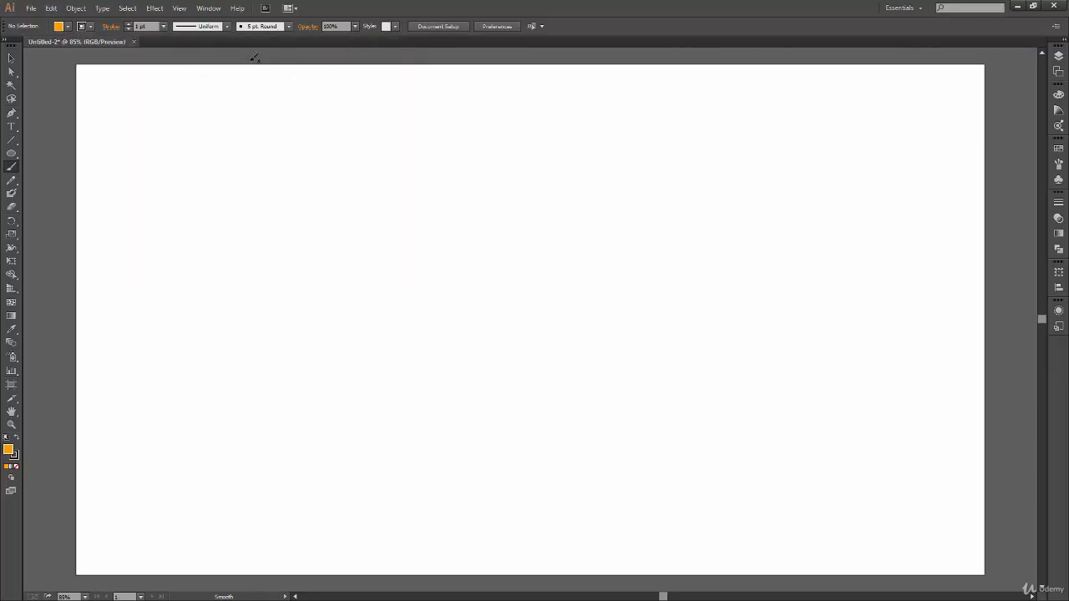
Show the Brushes panel and enlarge it slightly in height.
{"action": "left_click", "coordinate": [208, 8]}
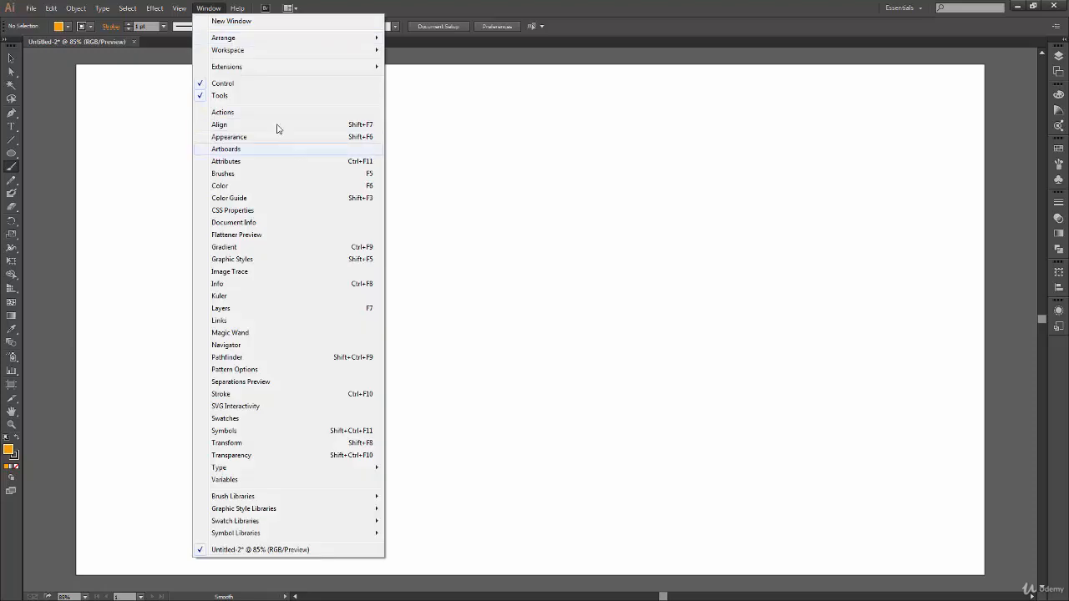
{"action": "left_click", "coordinate": [308, 176]}
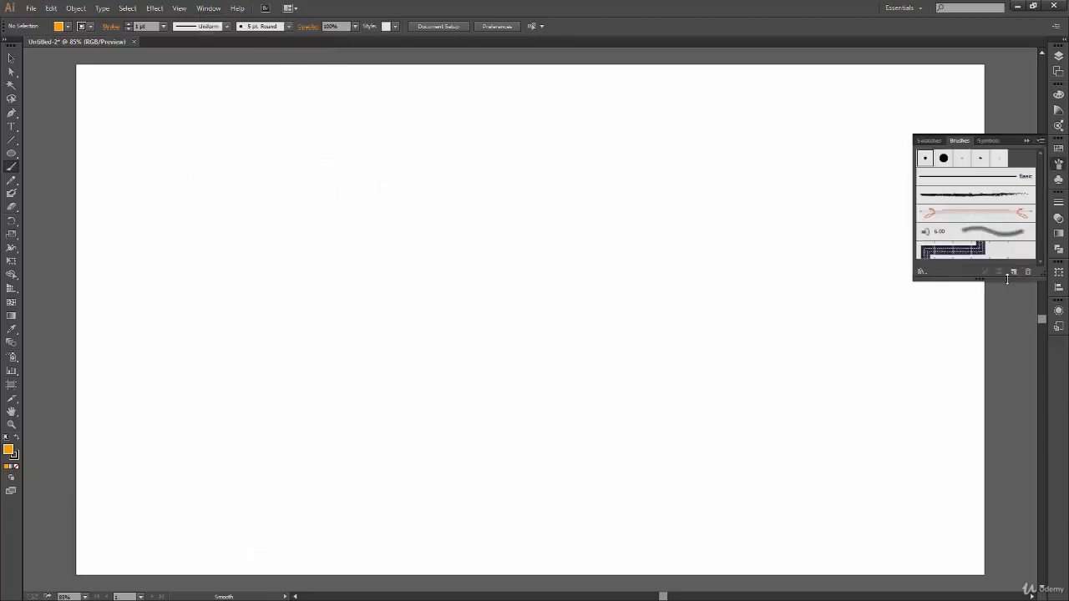
{"action": "mouse_move", "coordinate": [1007, 278]}
{"action": "left_mouse_down"}
{"action": "mouse_move", "coordinate": [1006, 329]}
{"action": "mouse_move", "coordinate": [1006, 293]}
{"action": "left_mouse_up"}
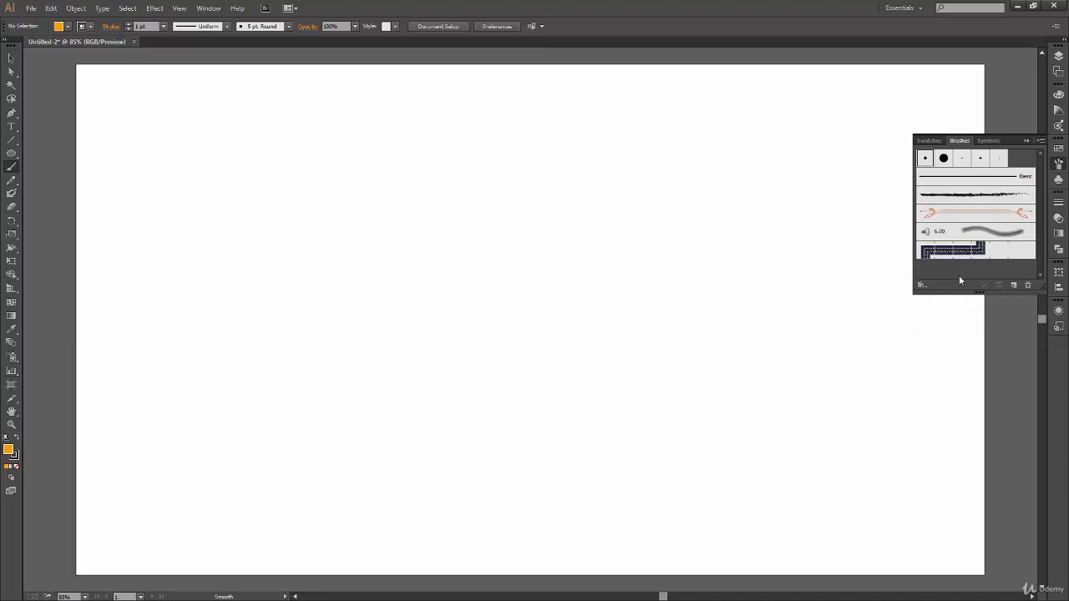
Examine the available brush definitions and stroke weights and dismiss both lists without changes.
{"action": "left_click", "coordinate": [244, 27]}
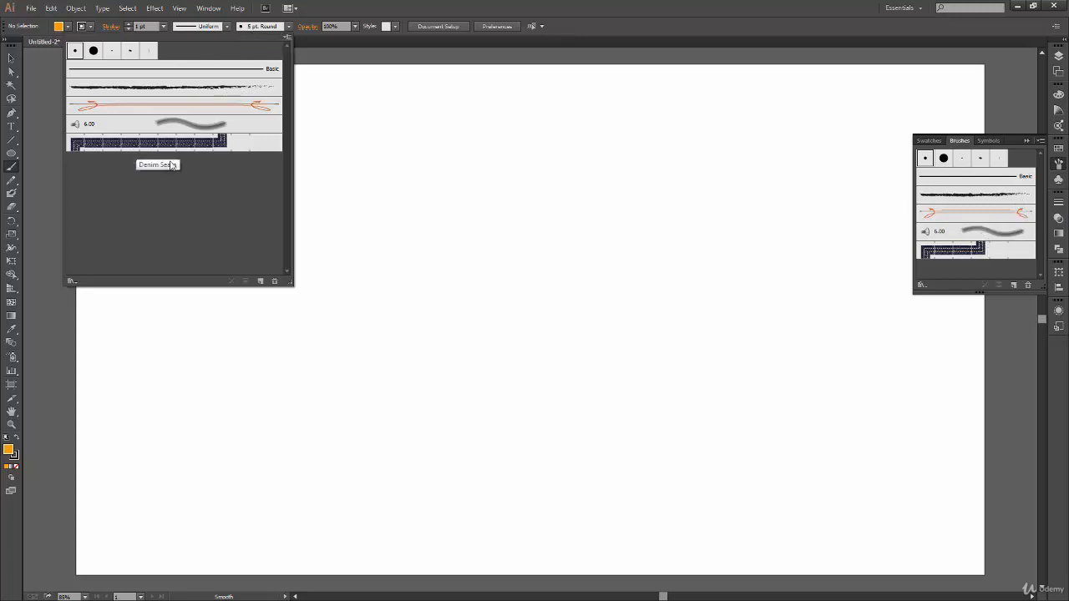
{"action": "left_click", "coordinate": [272, 27]}
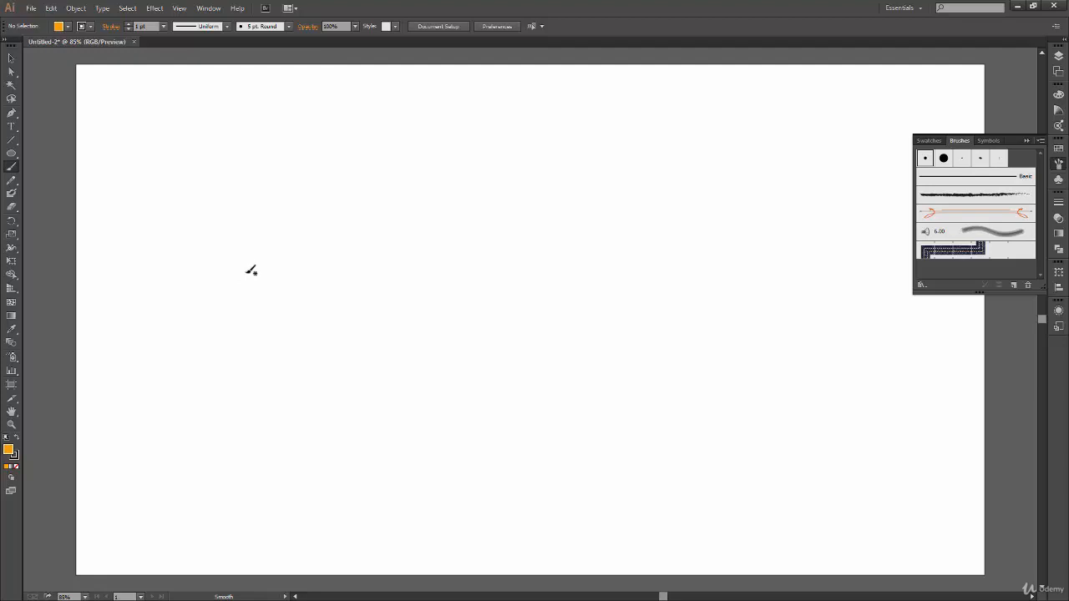
{"action": "left_click", "coordinate": [163, 26]}
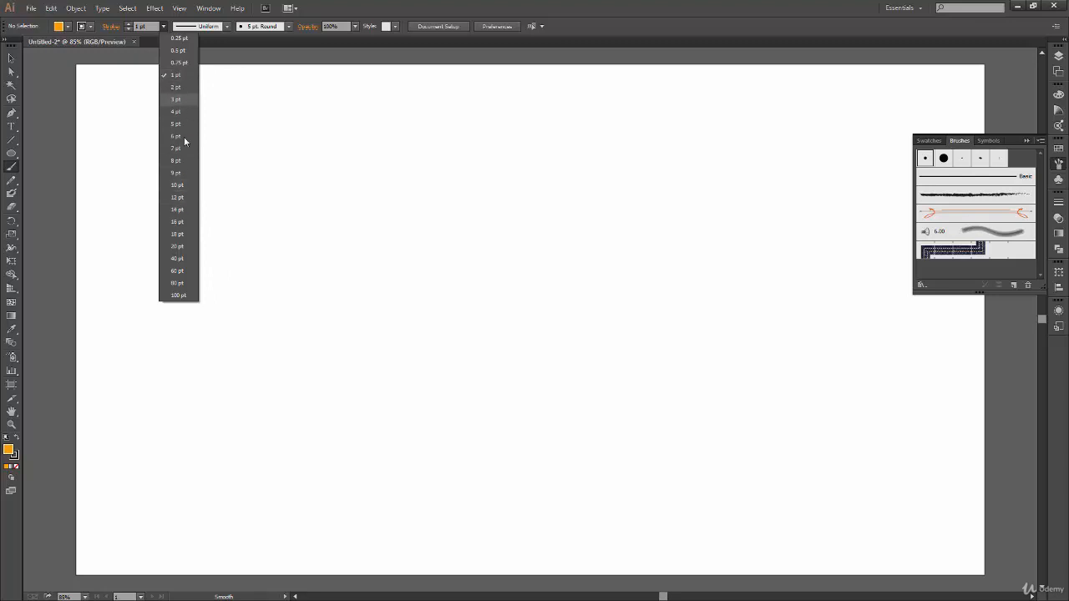
{"action": "left_click", "coordinate": [163, 27]}
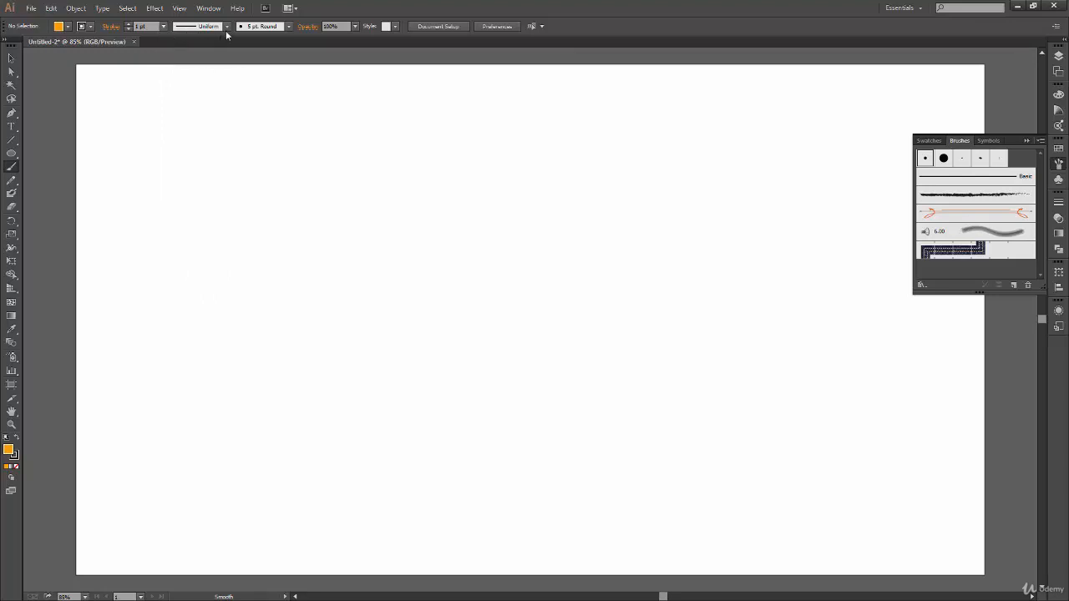
Set the Paintbrush to the lens-shaped variable width profile directly below Uniform and a 3 pt stroke weight.
{"action": "left_click", "coordinate": [226, 27]}
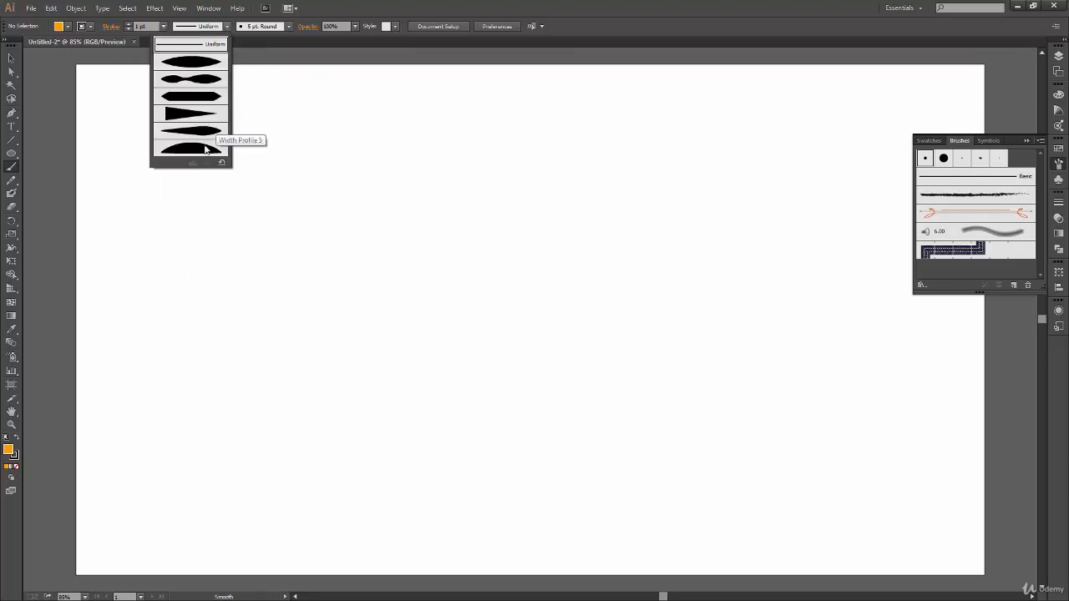
{"action": "left_click", "coordinate": [211, 63]}
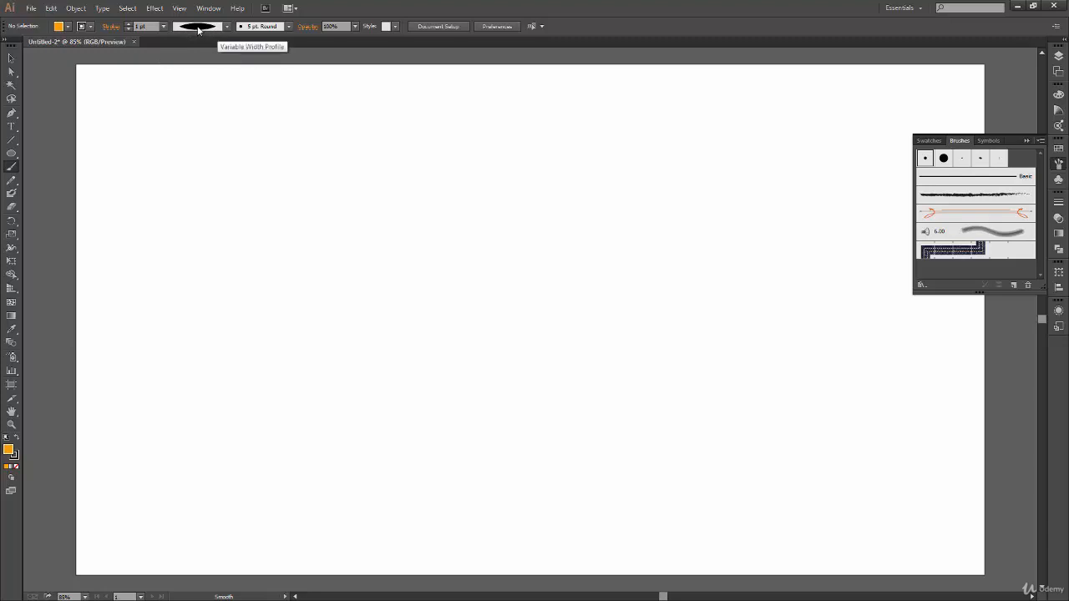
{"action": "left_click", "coordinate": [164, 26]}
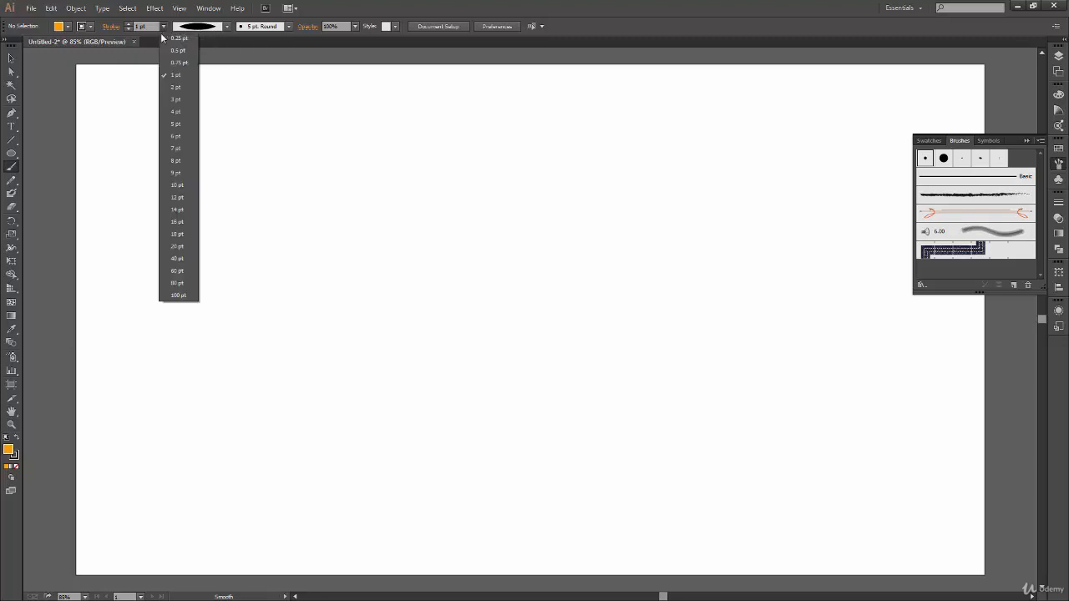
{"action": "left_click", "coordinate": [185, 99]}
Paint a long curling stroke across the artboard and a shorter curve above its start with the 5 pt. Round brush.
{"action": "left_click", "coordinate": [288, 27]}
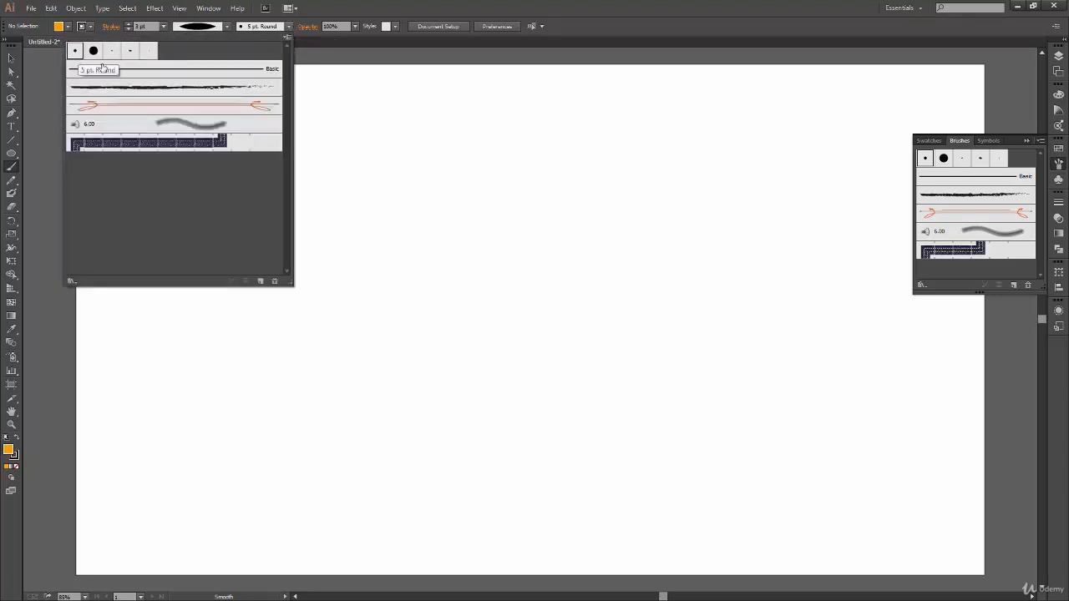
{"action": "left_click", "coordinate": [287, 27]}
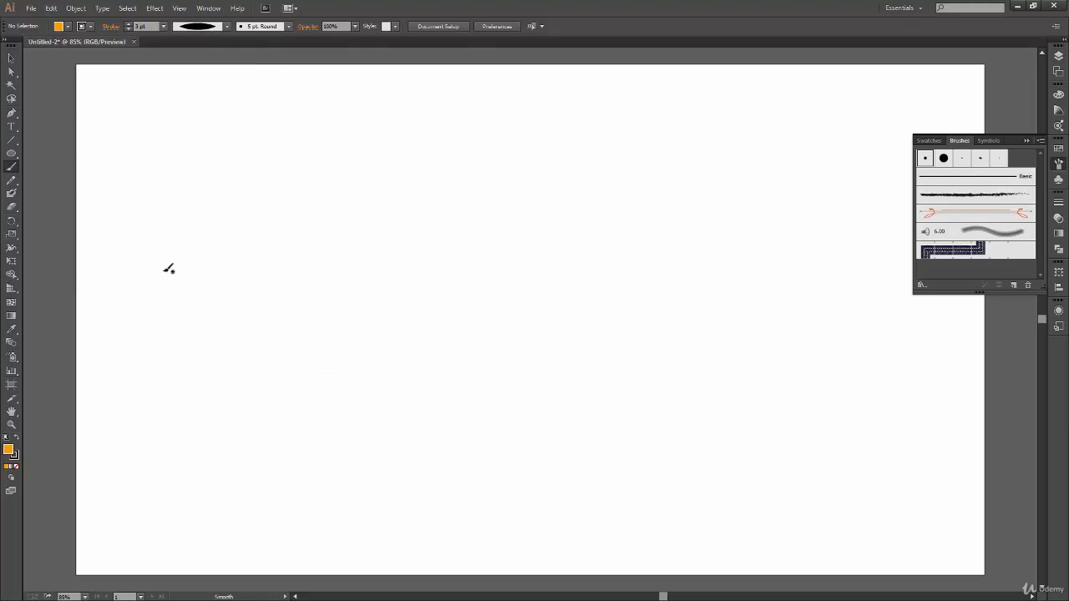
{"action": "left_click_drag", "start_coordinate": [150, 310], "coordinate": [503, 224]}
{"action": "mouse_move", "coordinate": [563, 208]}
{"action": "left_mouse_down"}
{"action": "mouse_move", "coordinate": [706, 403]}
{"action": "mouse_move", "coordinate": [469, 413]}
{"action": "mouse_move", "coordinate": [531, 340]}
{"action": "left_mouse_up"}
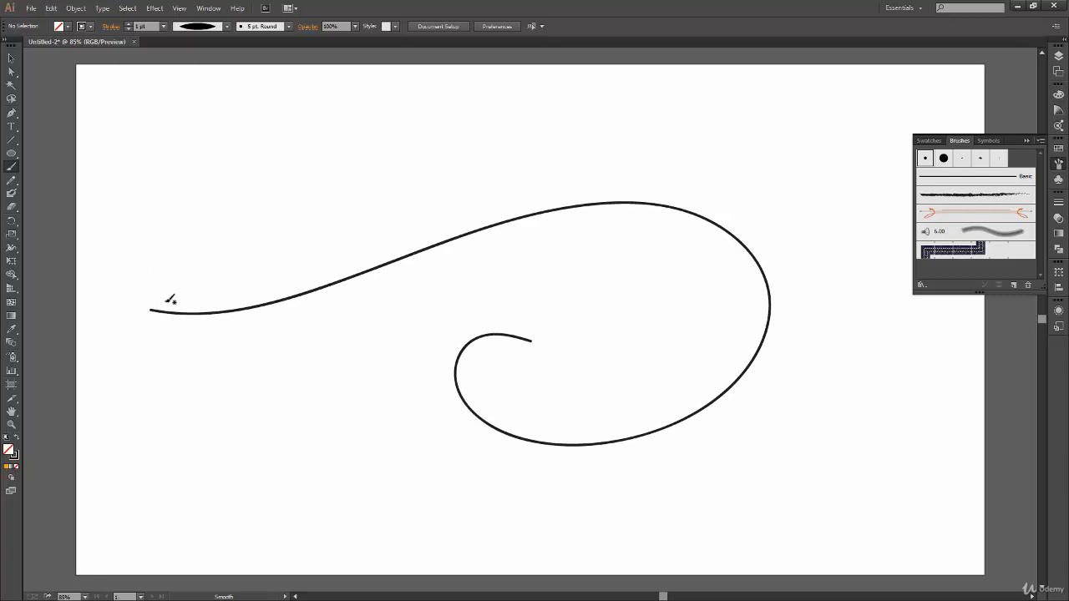
{"action": "left_click_drag", "start_coordinate": [171, 302], "coordinate": [519, 190]}
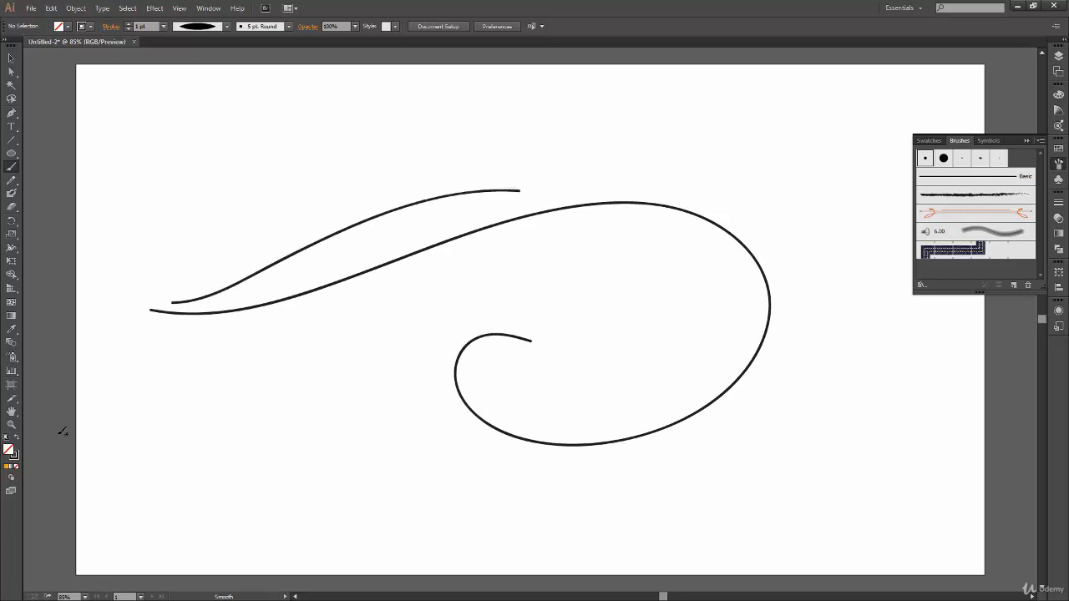
Set the stroke weight to 5 pt and paint three wavy strokes above the thin curves and a small spiral inside the curl.
{"action": "left_click", "coordinate": [163, 26]}
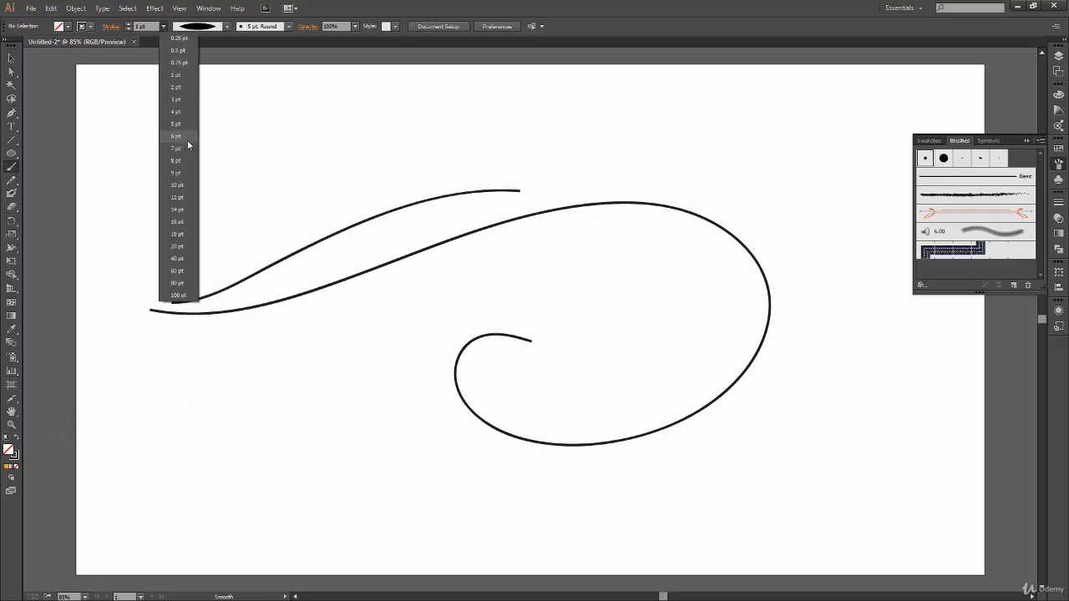
{"action": "left_click", "coordinate": [190, 127]}
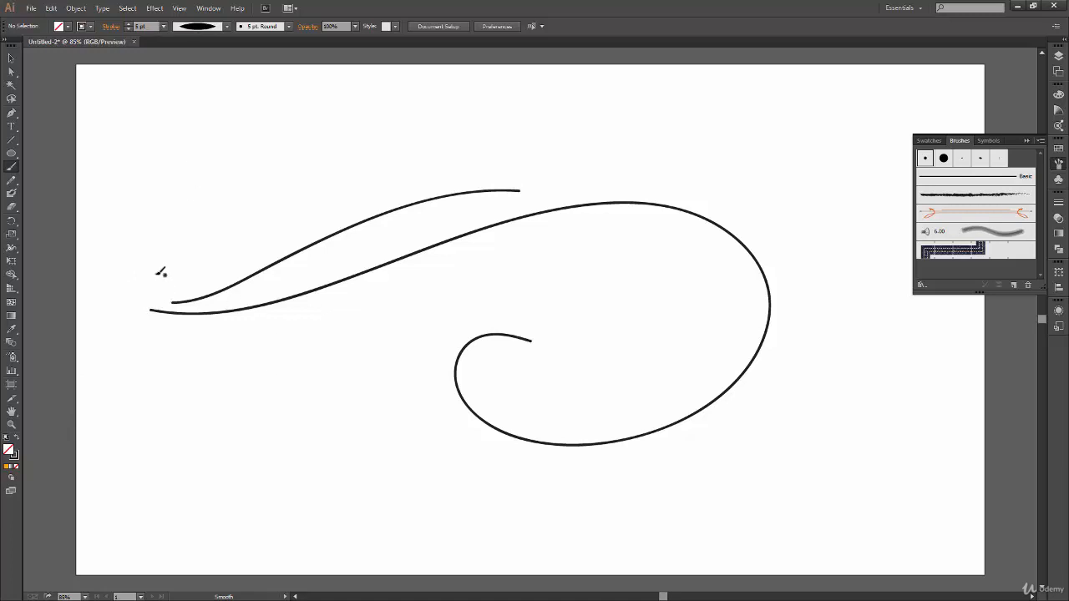
{"action": "left_click_drag", "start_coordinate": [155, 274], "coordinate": [429, 151]}
{"action": "mouse_move", "coordinate": [133, 243]}
{"action": "left_mouse_down"}
{"action": "mouse_move", "coordinate": [363, 116]}
{"action": "mouse_move", "coordinate": [520, 135]}
{"action": "left_mouse_up"}
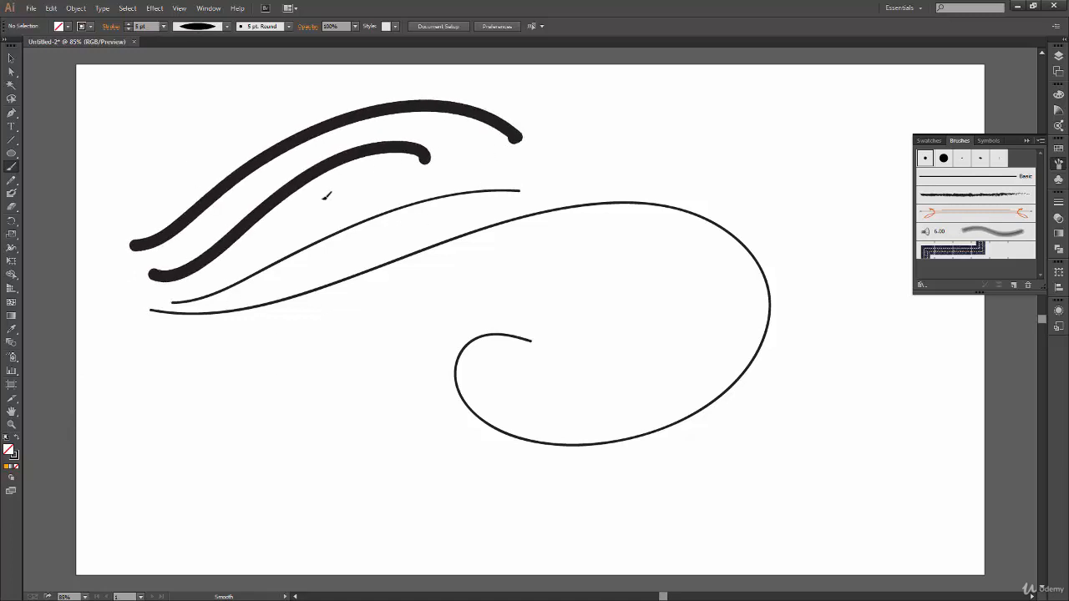
{"action": "left_click_drag", "start_coordinate": [315, 199], "coordinate": [672, 142]}
{"action": "mouse_move", "coordinate": [491, 255]}
{"action": "left_mouse_down"}
{"action": "mouse_move", "coordinate": [656, 242]}
{"action": "mouse_move", "coordinate": [619, 287]}
{"action": "left_mouse_up"}
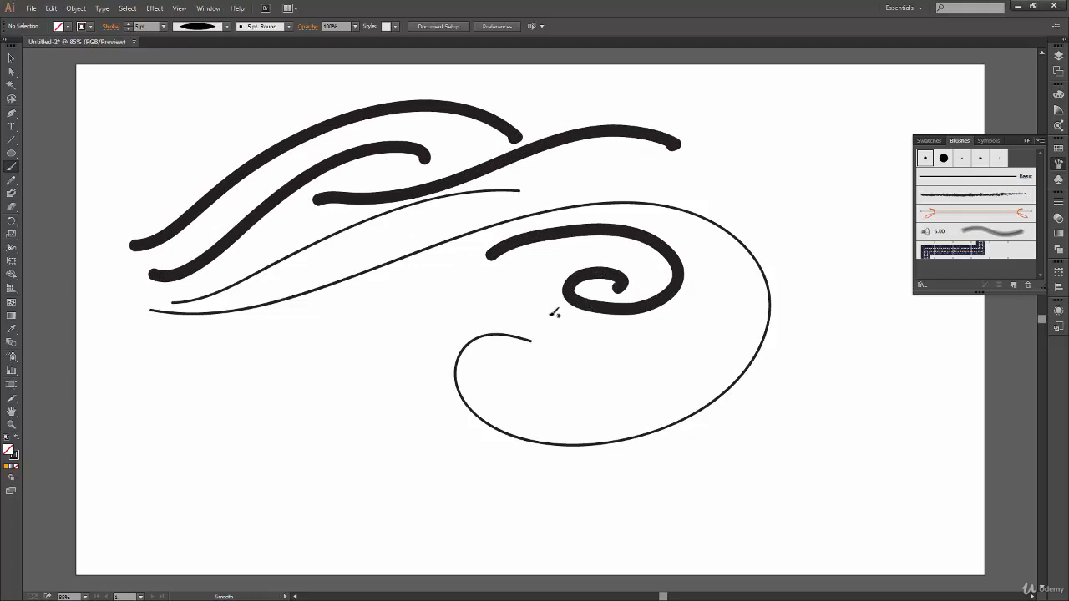
Delete all the painted strokes from the artboard.
{"action": "left_click", "coordinate": [215, 26]}
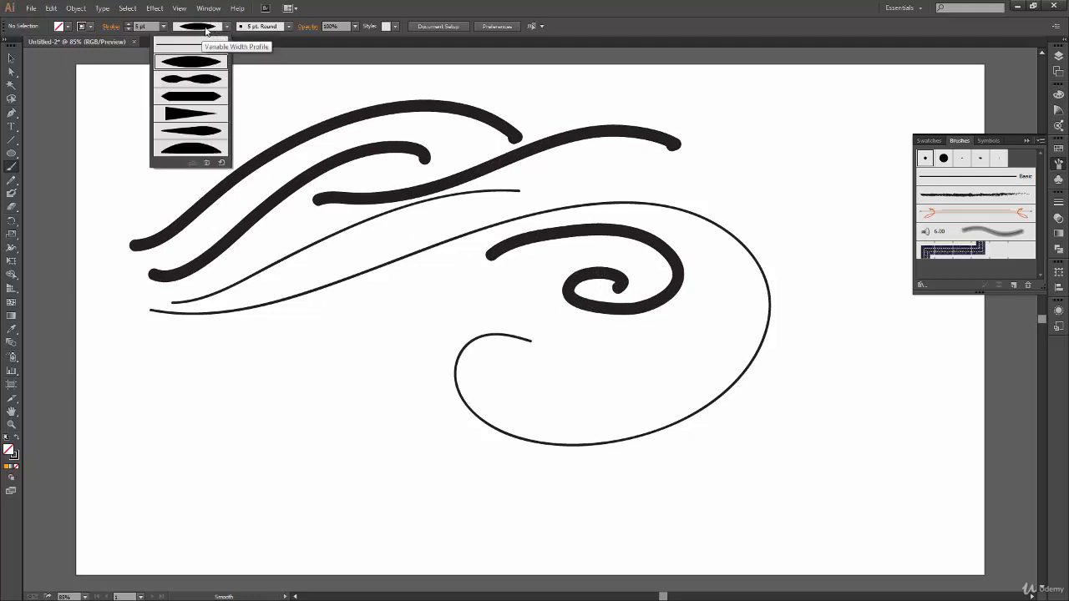
{"action": "key", "text": "Escape"}
{"action": "key", "text": "ctrl+a"}
{"action": "key", "text": "Delete"}
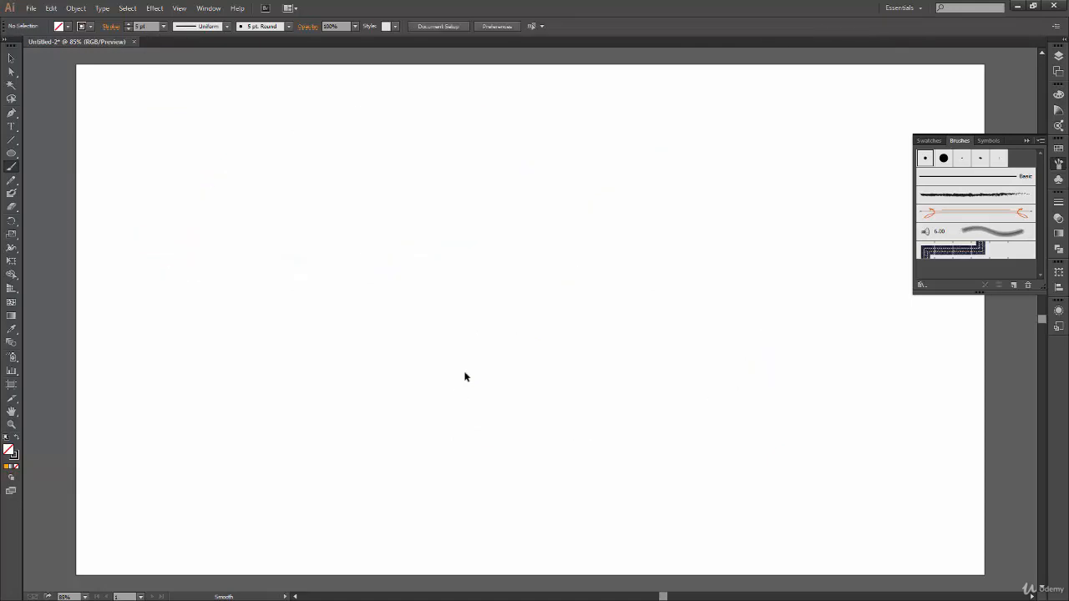
Set the Paintbrush's brush definition to 5 pt. Oval.
{"action": "left_click", "coordinate": [288, 26]}
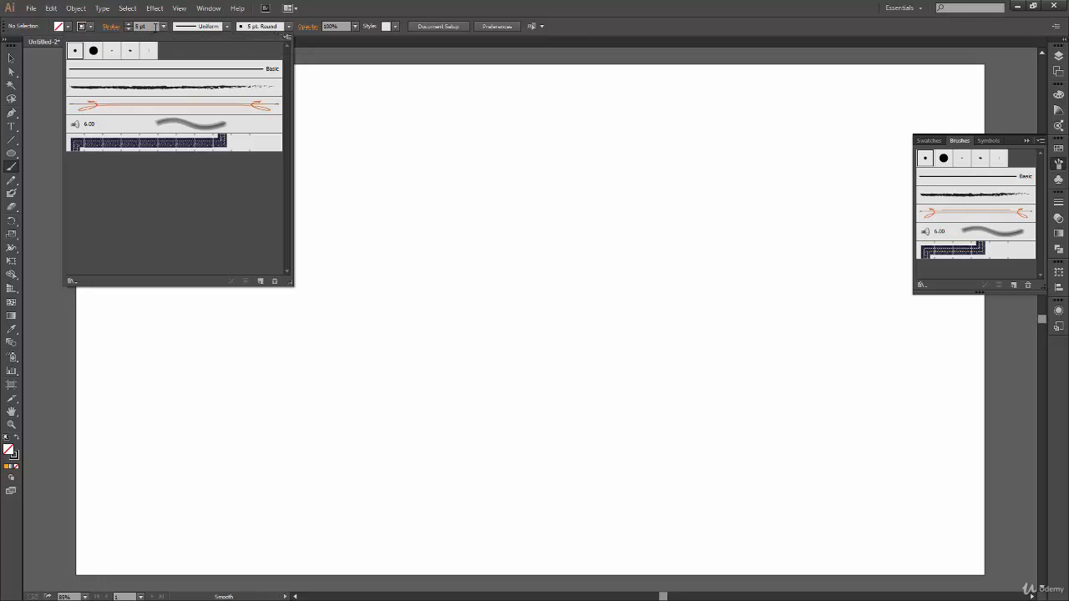
{"action": "left_click", "coordinate": [227, 28]}
{"action": "left_click", "coordinate": [228, 27]}
{"action": "left_click", "coordinate": [280, 32]}
{"action": "left_click", "coordinate": [288, 27]}
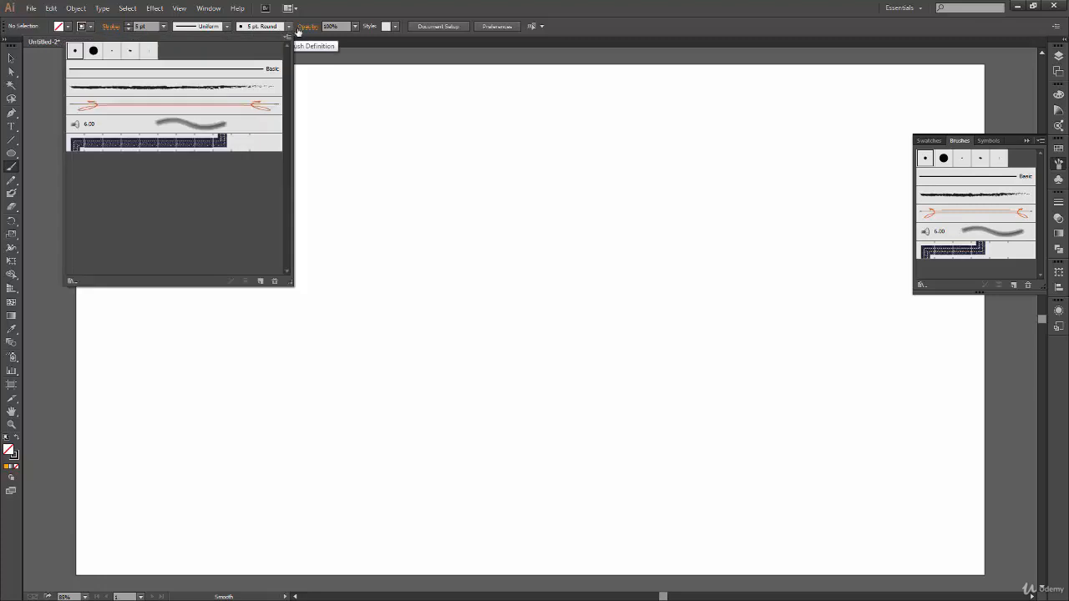
{"action": "left_click", "coordinate": [129, 51]}
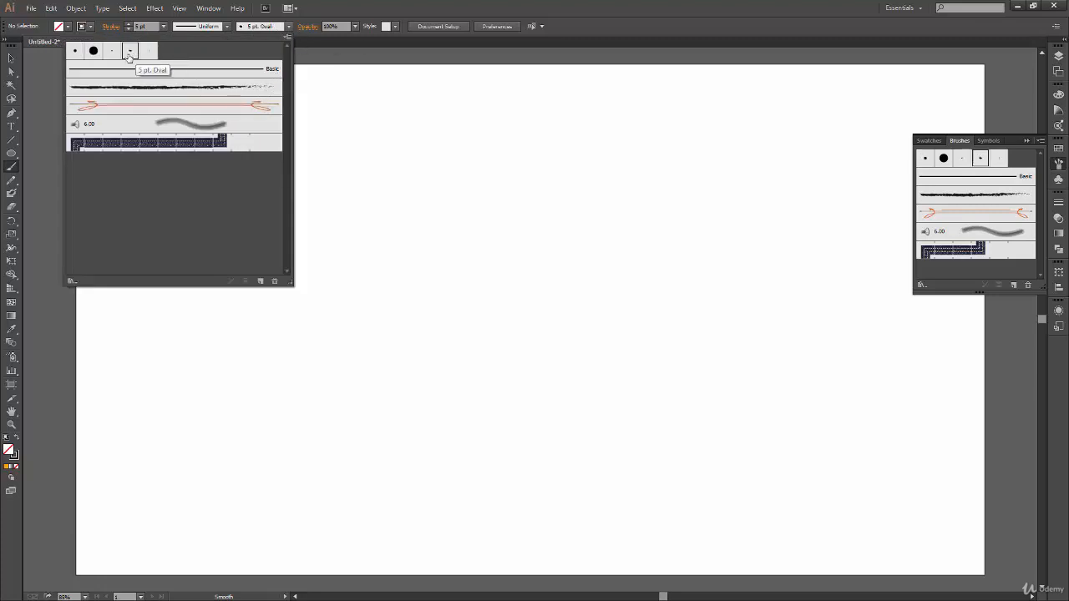
{"action": "left_click", "coordinate": [288, 27]}
Try the lens-shaped width profile directly below Uniform on a curling 5 pt. Oval stroke and undo the stroke.
{"action": "left_click", "coordinate": [226, 27]}
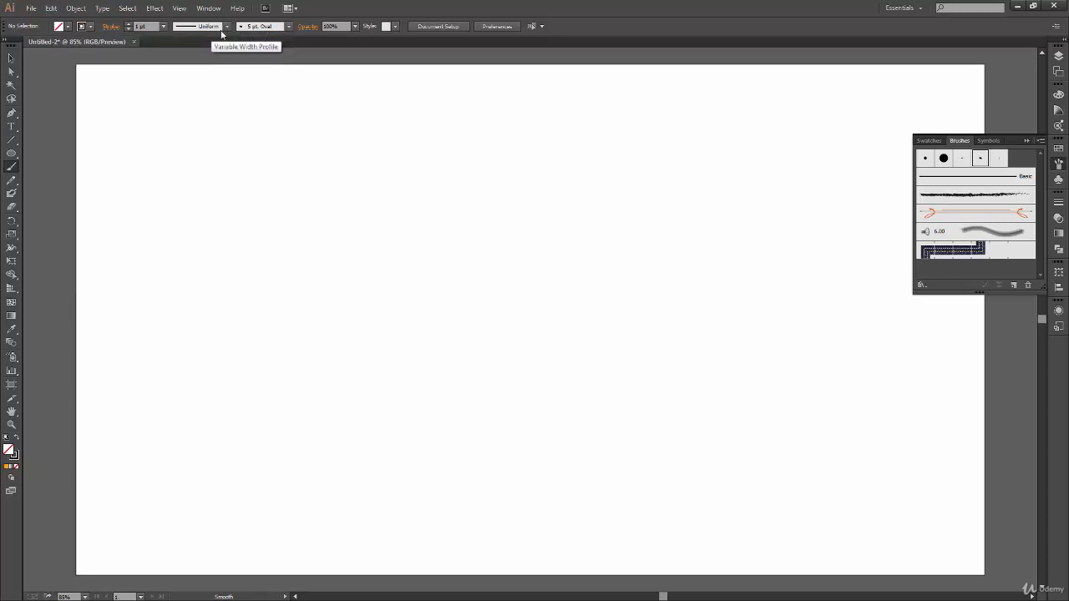
{"action": "left_click", "coordinate": [226, 27]}
{"action": "left_click", "coordinate": [199, 79]}
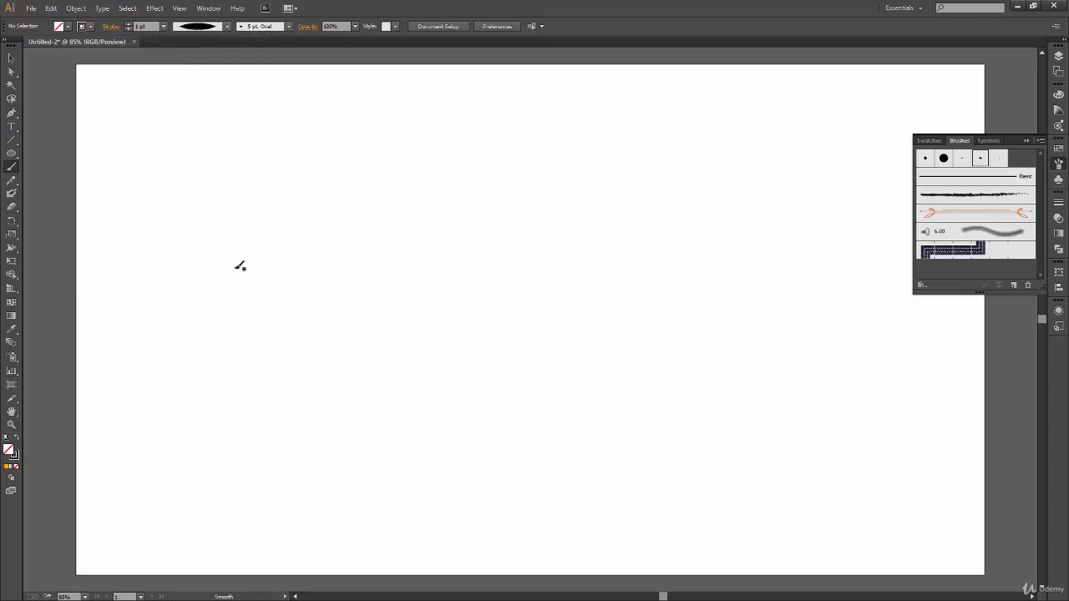
{"action": "mouse_move", "coordinate": [137, 164]}
{"action": "left_mouse_down"}
{"action": "mouse_move", "coordinate": [197, 188]}
{"action": "mouse_move", "coordinate": [337, 353]}
{"action": "mouse_move", "coordinate": [400, 308]}
{"action": "left_mouse_up"}
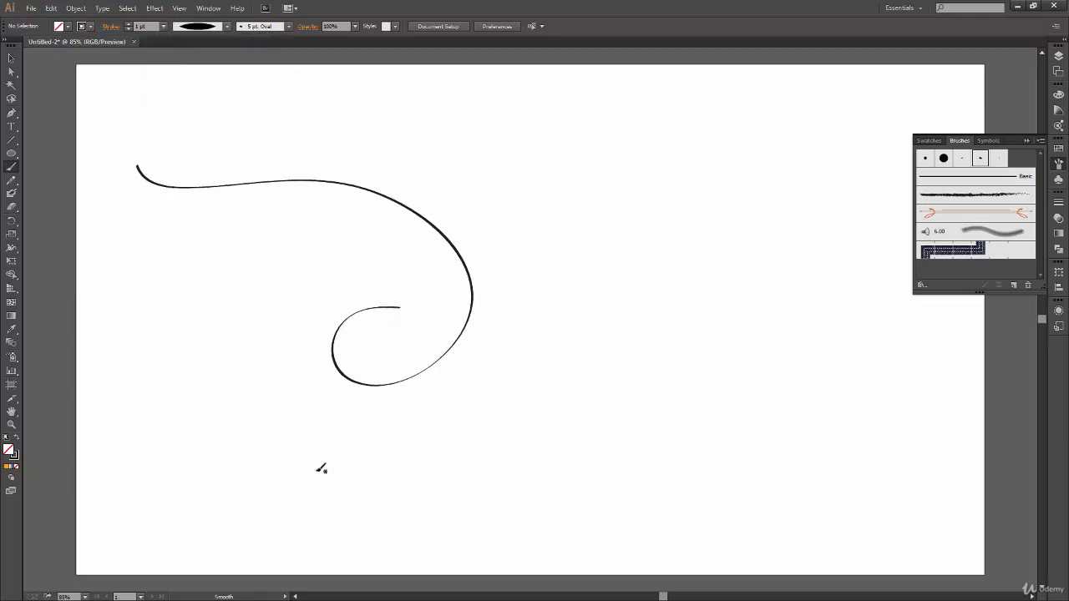
{"action": "key", "text": "ctrl+z"}
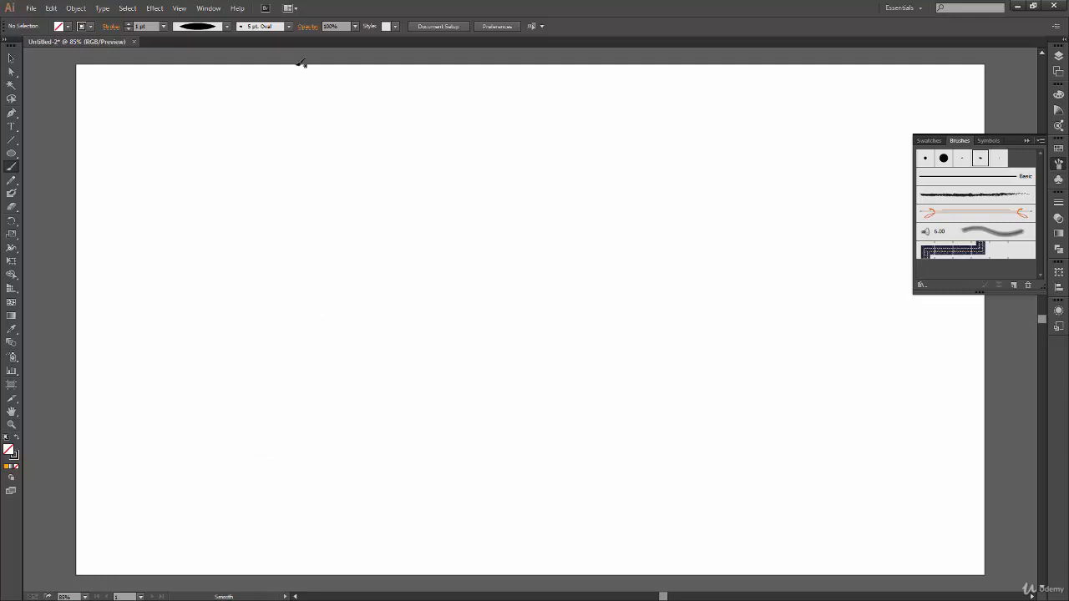
Paint a long curling stroke using the Charcoal - Feather brush, the lens-shaped width profile below Uniform and a 5 pt stroke weight.
{"action": "left_click", "coordinate": [288, 25]}
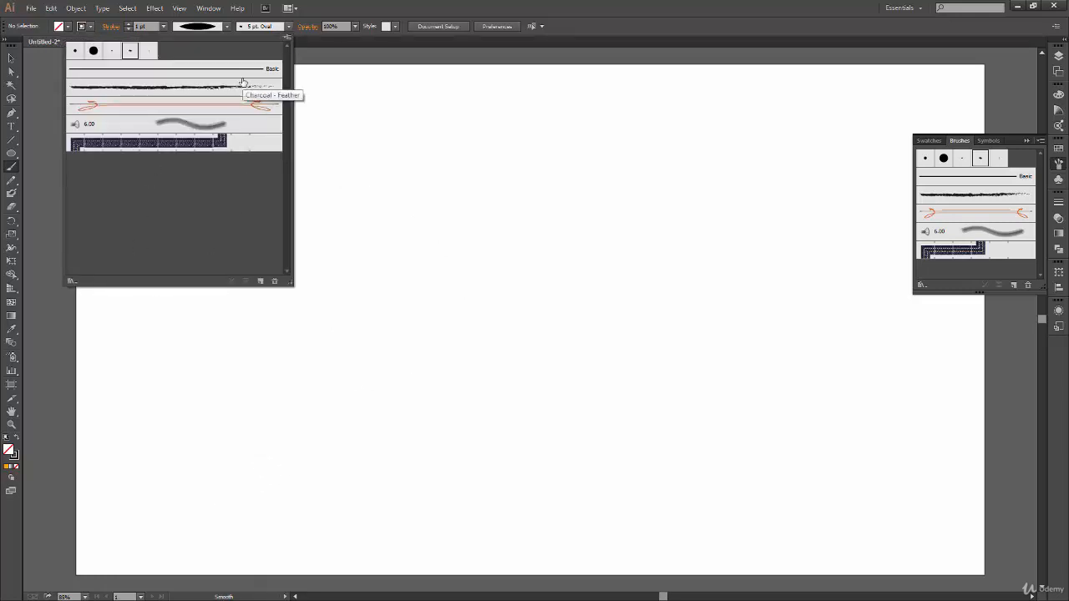
{"action": "left_click", "coordinate": [147, 87]}
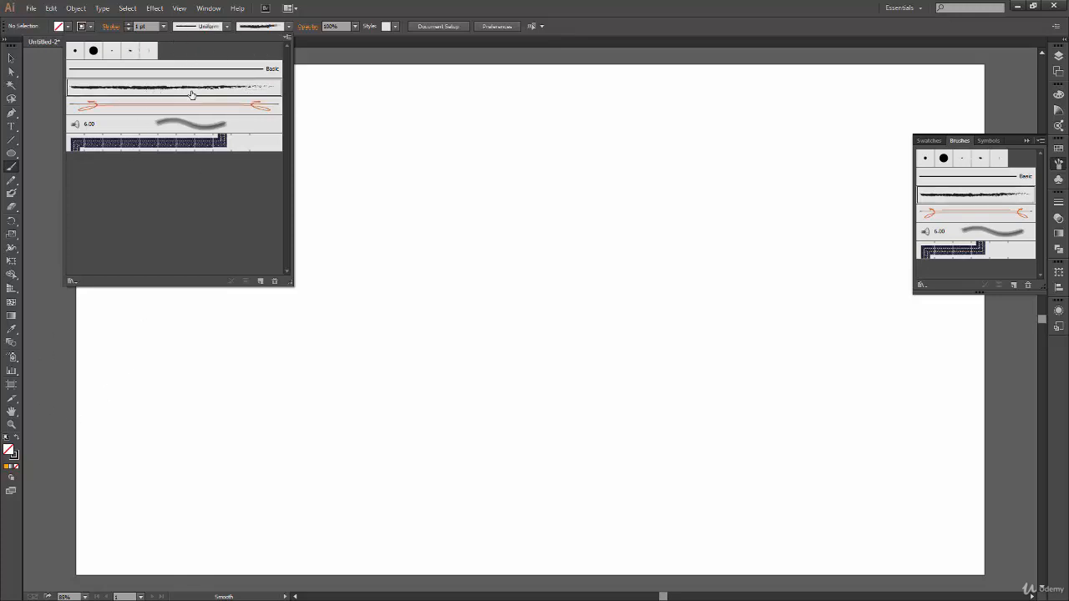
{"action": "left_click", "coordinate": [226, 26]}
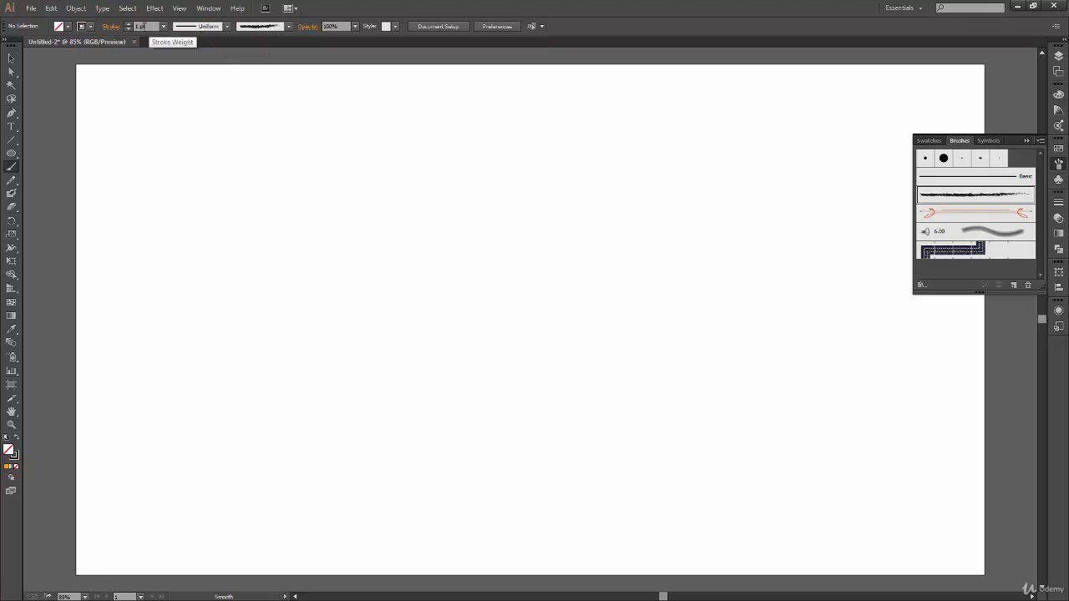
{"action": "left_click", "coordinate": [226, 26]}
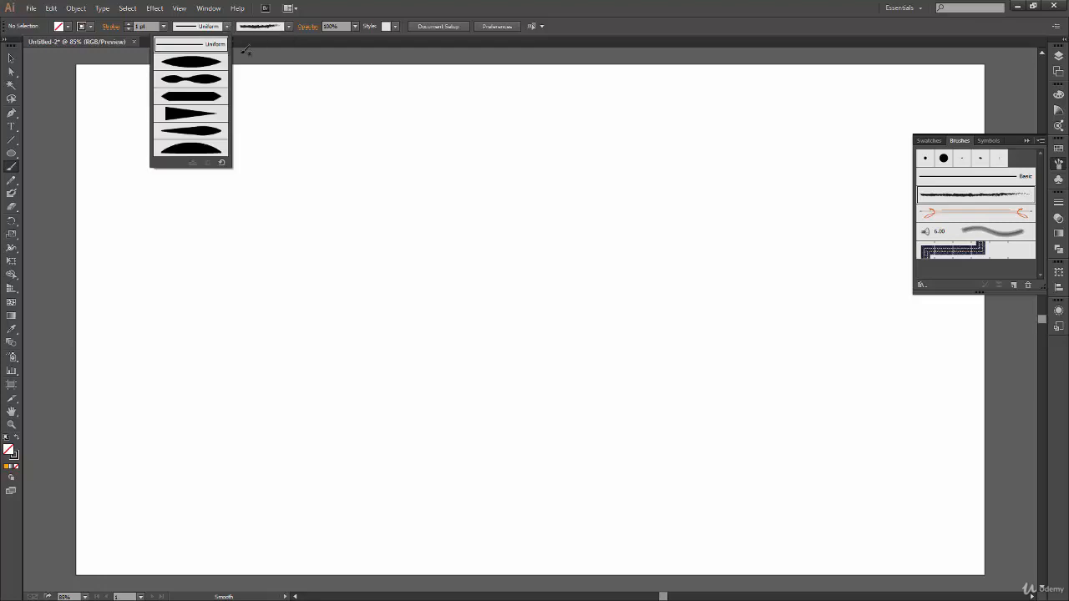
{"action": "left_click", "coordinate": [196, 60]}
{"action": "left_click", "coordinate": [164, 26]}
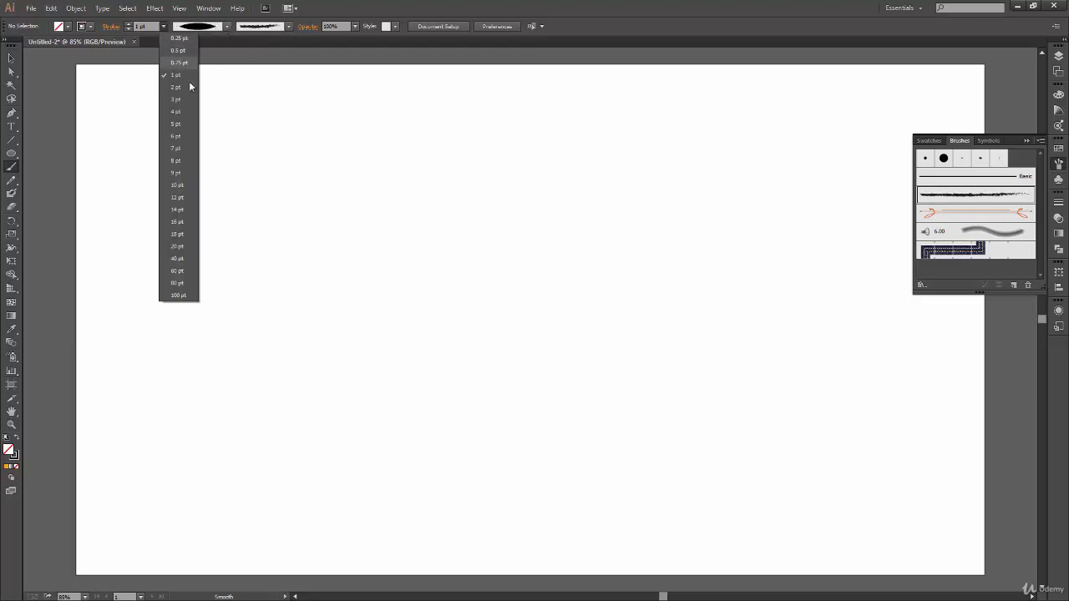
{"action": "left_click", "coordinate": [190, 126]}
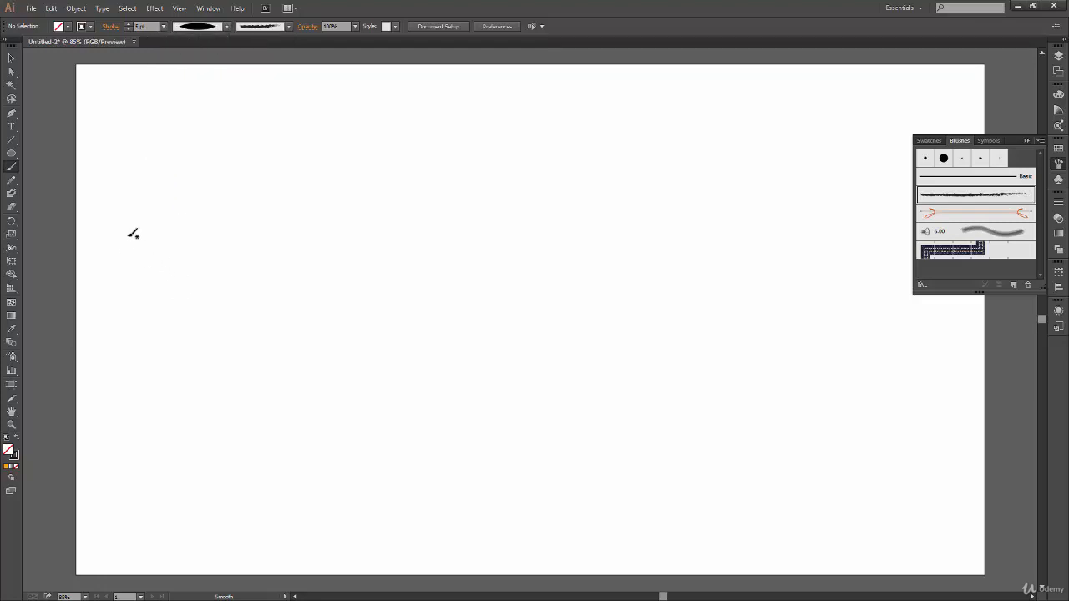
{"action": "left_click_drag", "start_coordinate": [129, 291], "coordinate": [176, 288]}
{"action": "mouse_move", "coordinate": [541, 141]}
{"action": "left_mouse_down"}
{"action": "mouse_move", "coordinate": [612, 197]}
{"action": "mouse_move", "coordinate": [528, 295]}
{"action": "mouse_move", "coordinate": [465, 244]}
{"action": "mouse_move", "coordinate": [498, 220]}
{"action": "left_mouse_up"}
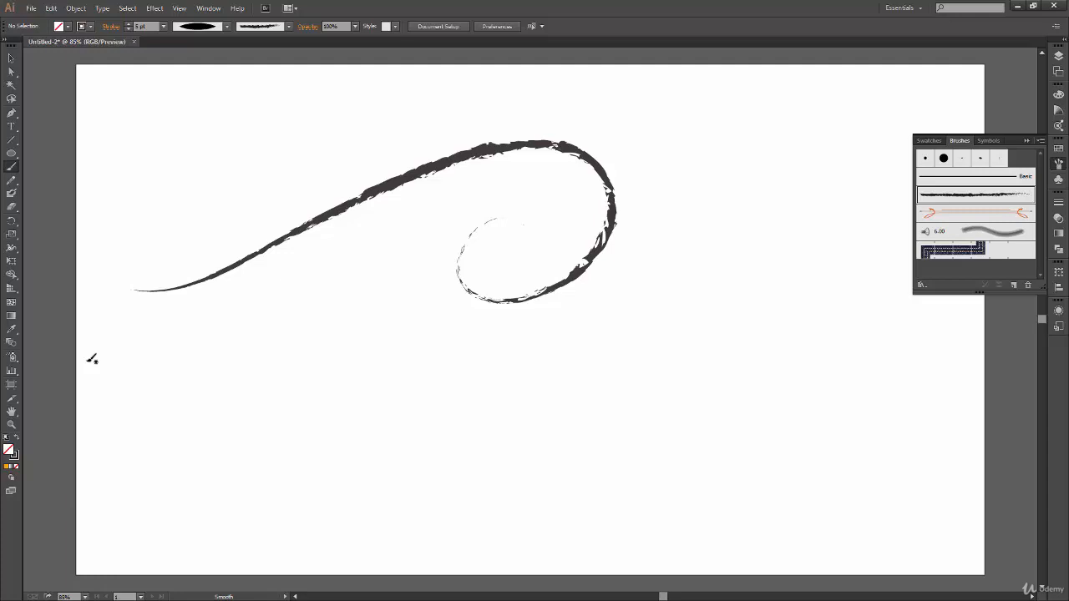
Choose the Mop brush and, after trying Width Profile 4, apply the teardrop-shaped width profile directly below it.
{"action": "left_click", "coordinate": [277, 30]}
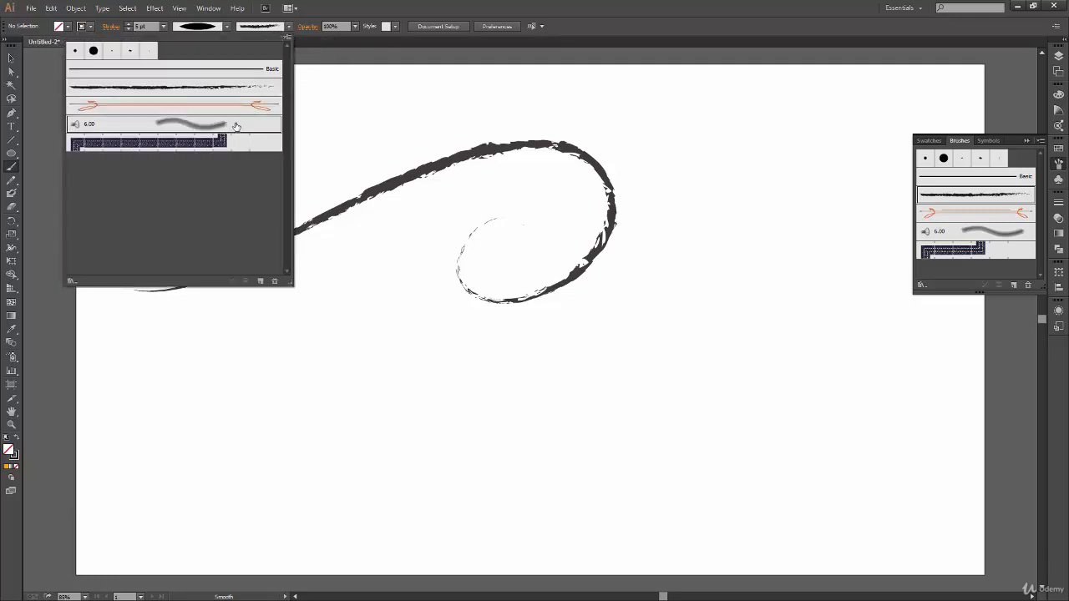
{"action": "left_click", "coordinate": [236, 126]}
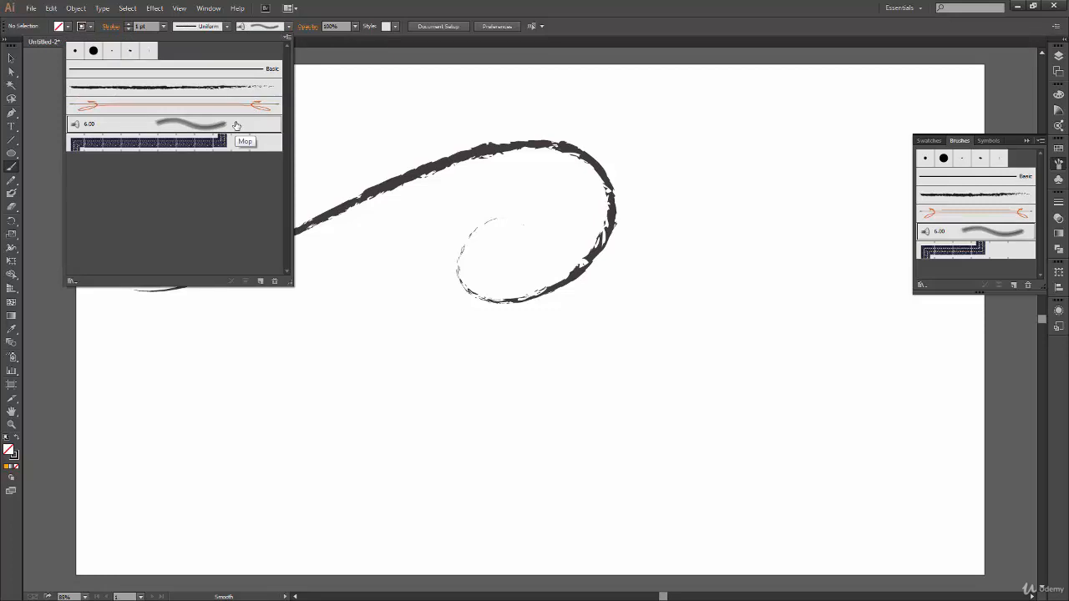
{"action": "left_click", "coordinate": [226, 27]}
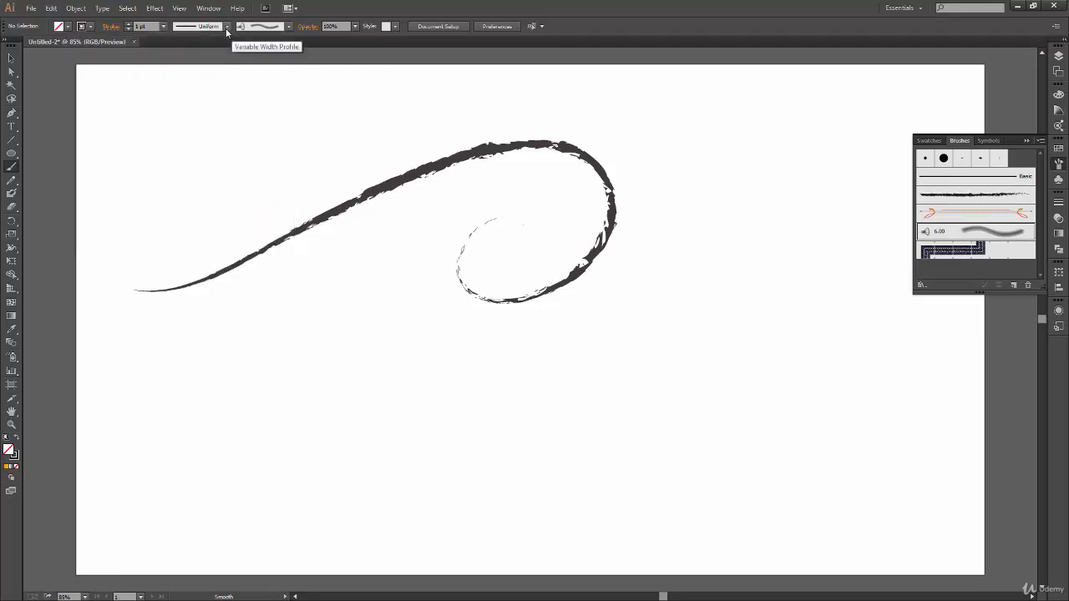
{"action": "left_click", "coordinate": [226, 27]}
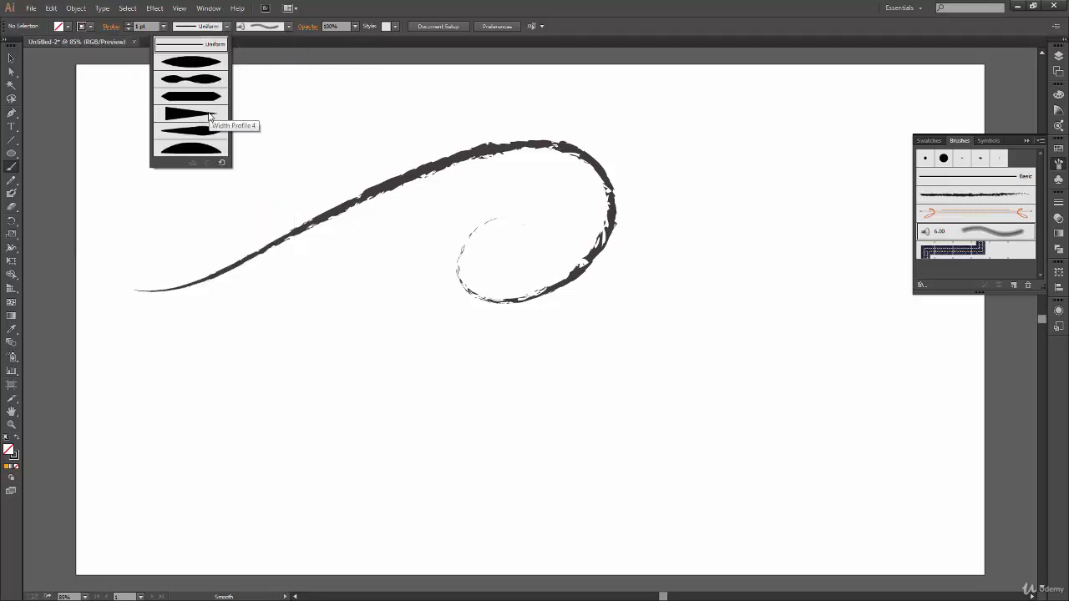
{"action": "left_click", "coordinate": [210, 113]}
{"action": "left_click", "coordinate": [226, 28]}
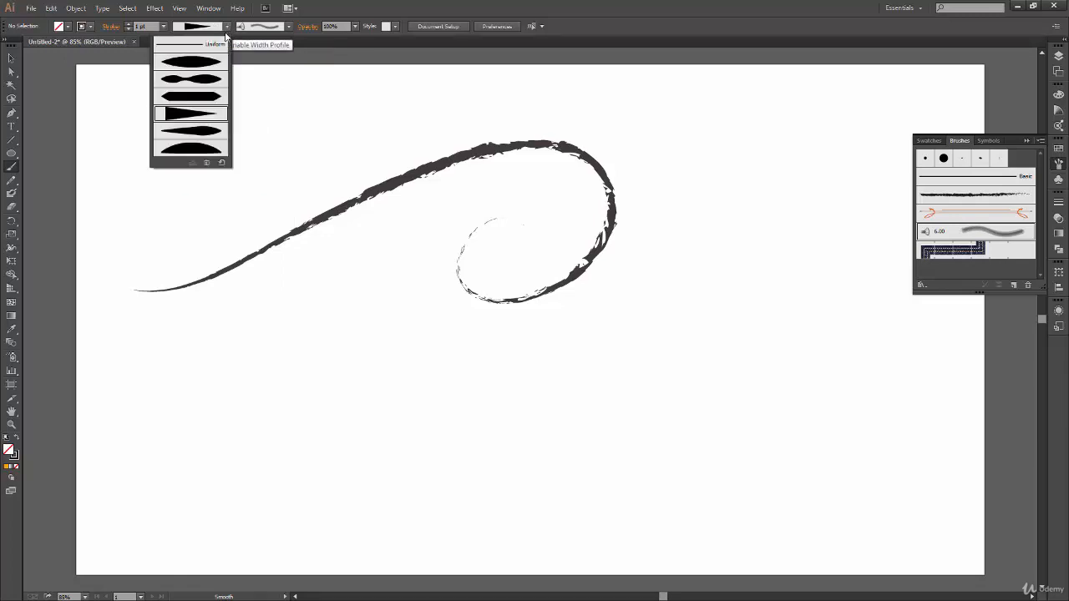
{"action": "left_click", "coordinate": [210, 130]}
{"action": "left_click", "coordinate": [226, 26]}
Try a 5 pt stroke weight for the Mop brush and reduce it to 3 pt.
{"action": "left_click", "coordinate": [163, 27]}
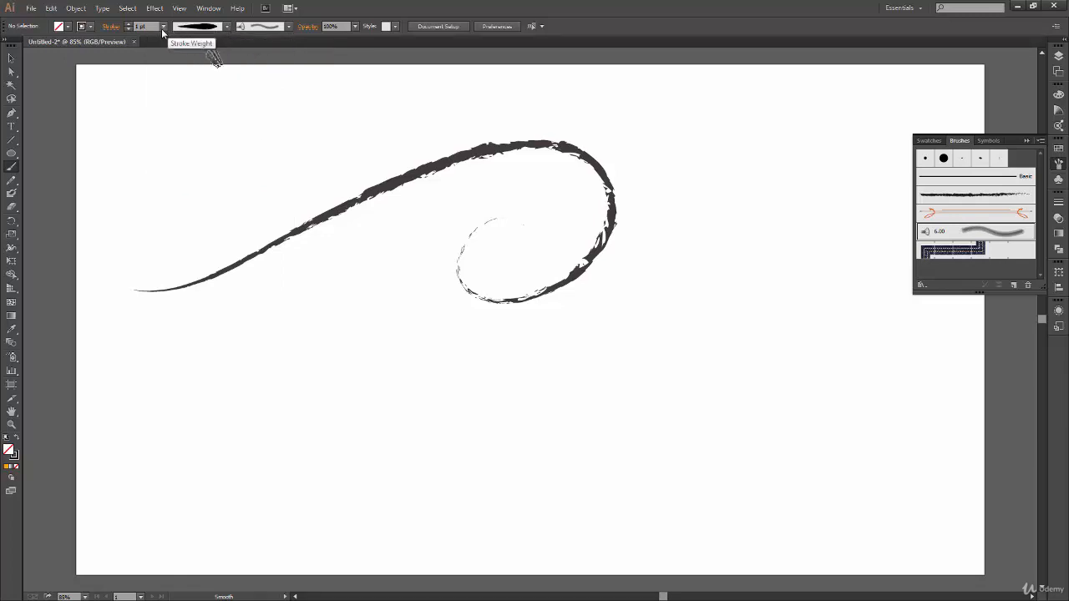
{"action": "left_click", "coordinate": [163, 27]}
{"action": "left_click", "coordinate": [190, 127]}
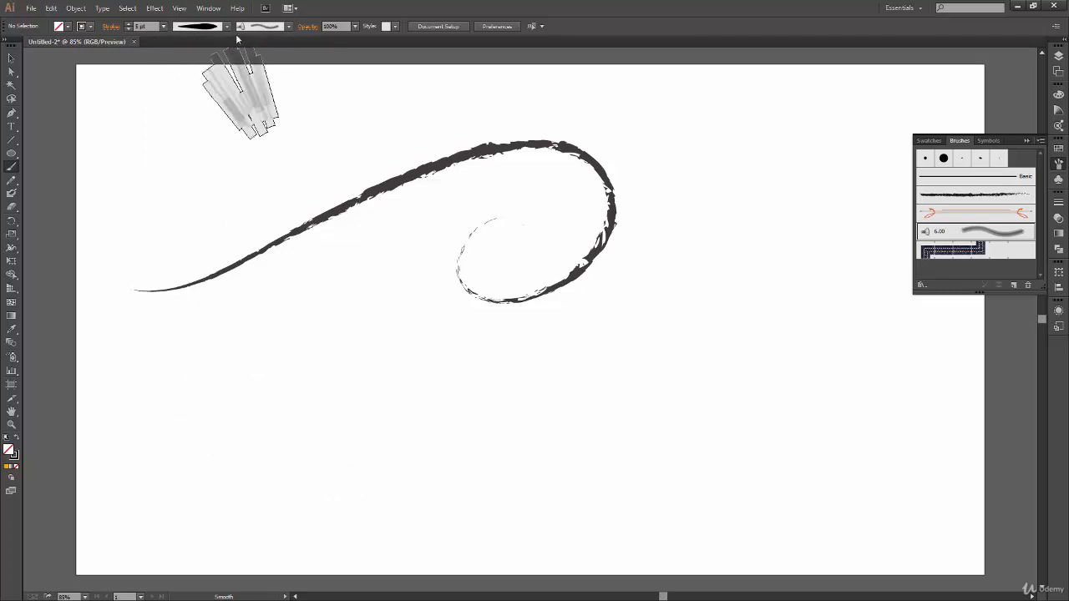
{"action": "left_click", "coordinate": [164, 26]}
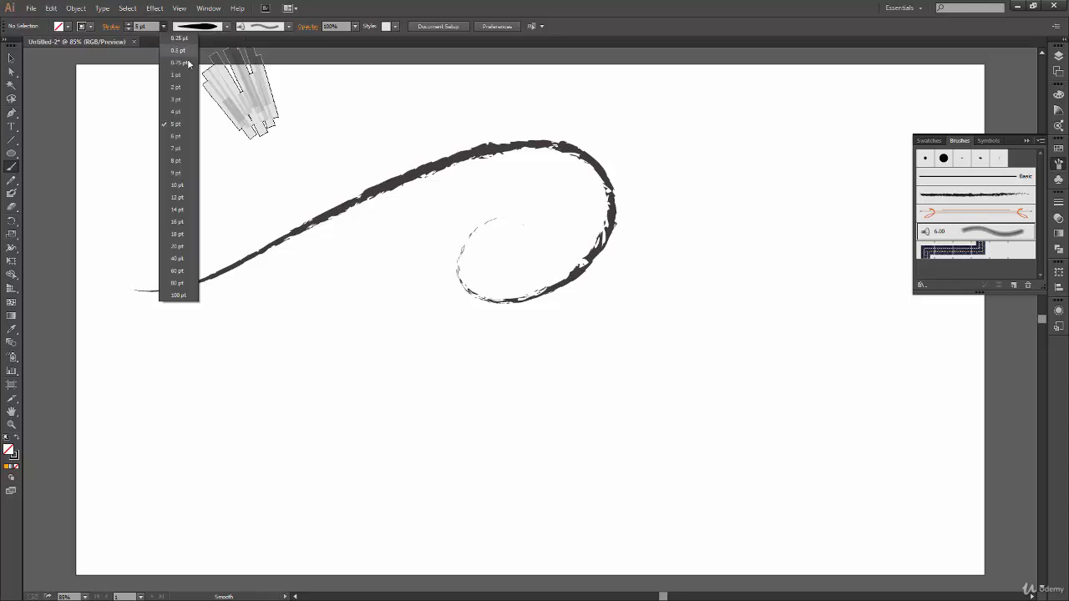
{"action": "left_click", "coordinate": [186, 101]}
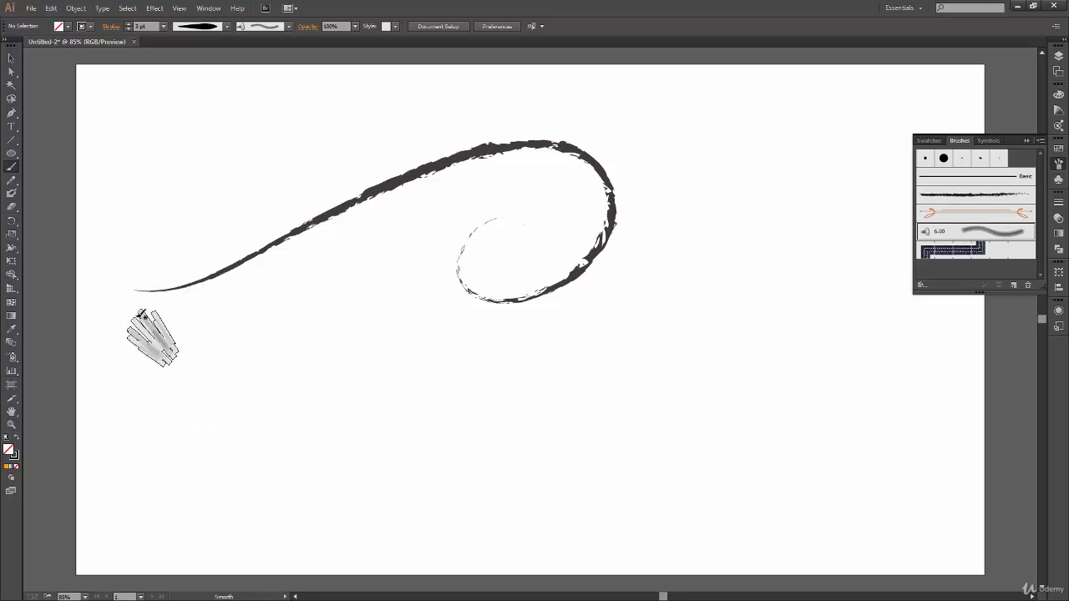
Paint a broad curling stroke below the charcoal stroke with the Mop brush and undo it.
{"action": "mouse_move", "coordinate": [142, 318]}
{"action": "left_mouse_down"}
{"action": "mouse_move", "coordinate": [201, 309]}
{"action": "mouse_move", "coordinate": [532, 442]}
{"action": "mouse_move", "coordinate": [697, 294]}
{"action": "mouse_move", "coordinate": [649, 341]}
{"action": "left_mouse_up"}
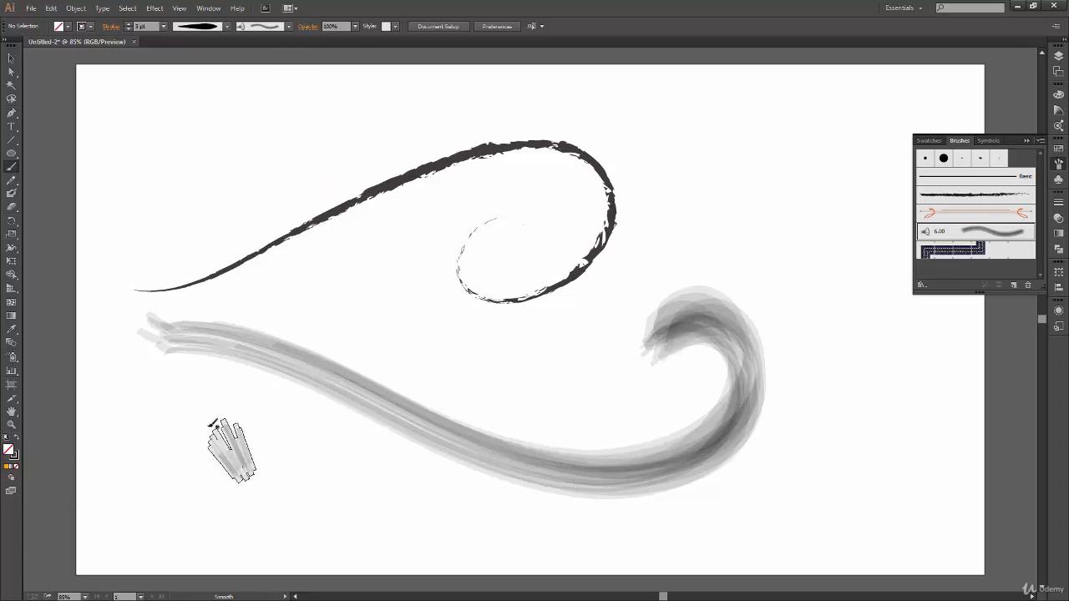
{"action": "key", "text": "v"}
{"action": "key", "text": "ctrl+z"}
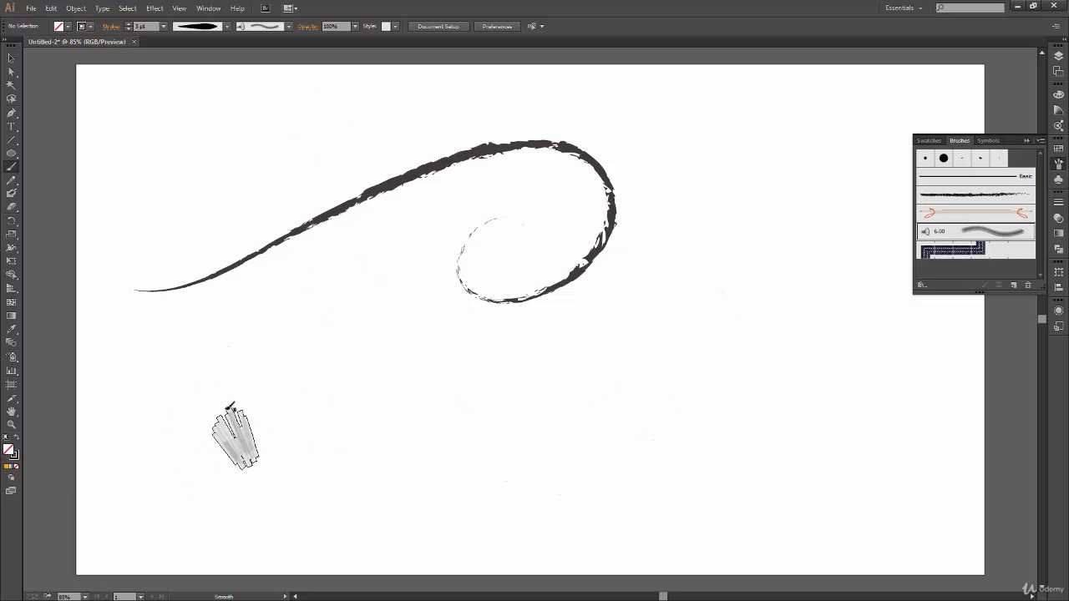
Choose the Denim Seam brush, the lens-shaped width profile directly below Uniform and a 6 pt stroke weight for painting.
{"action": "left_click", "coordinate": [289, 27]}
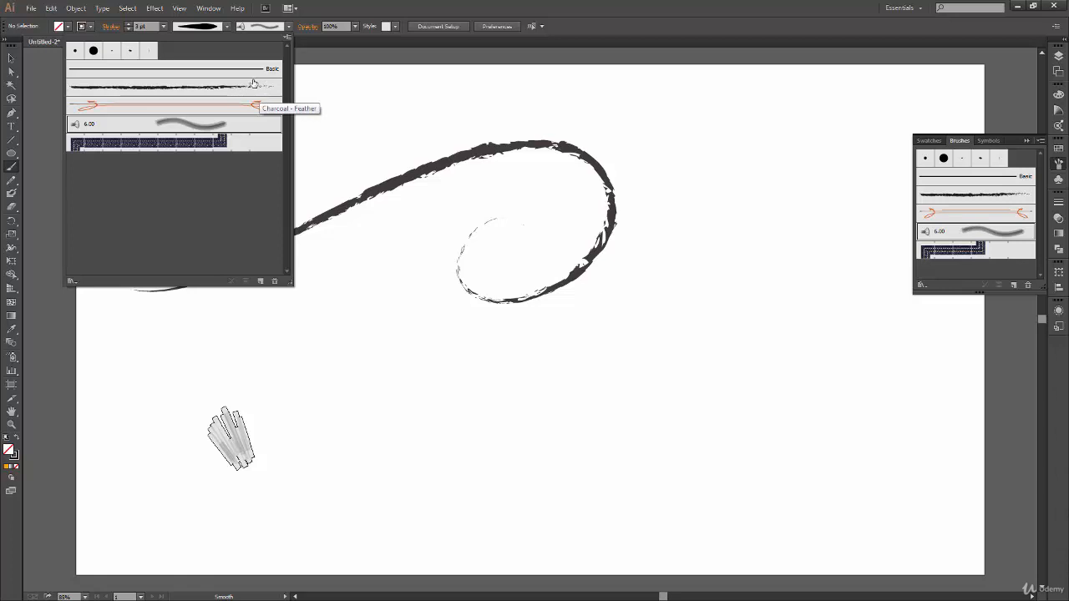
{"action": "left_click", "coordinate": [230, 143]}
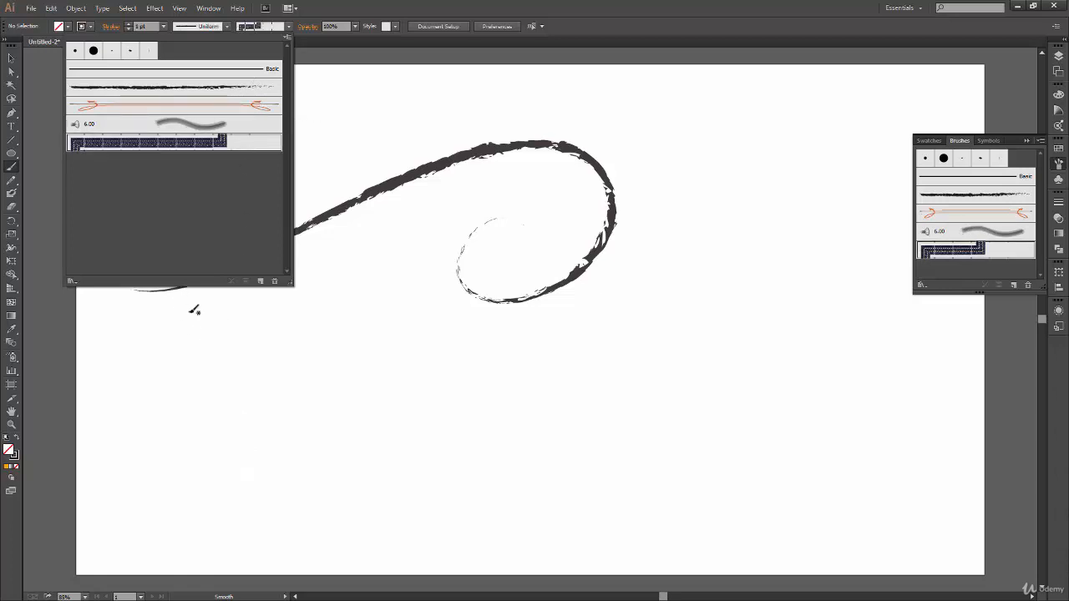
{"action": "left_click", "coordinate": [164, 376]}
{"action": "left_click", "coordinate": [227, 26]}
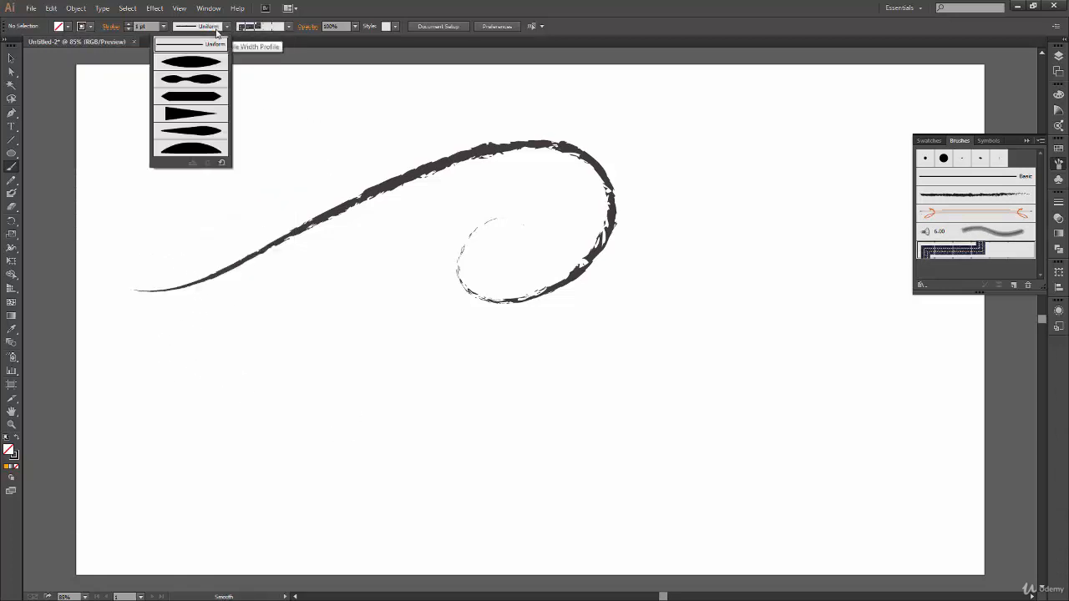
{"action": "left_click", "coordinate": [178, 58]}
{"action": "left_click", "coordinate": [164, 26]}
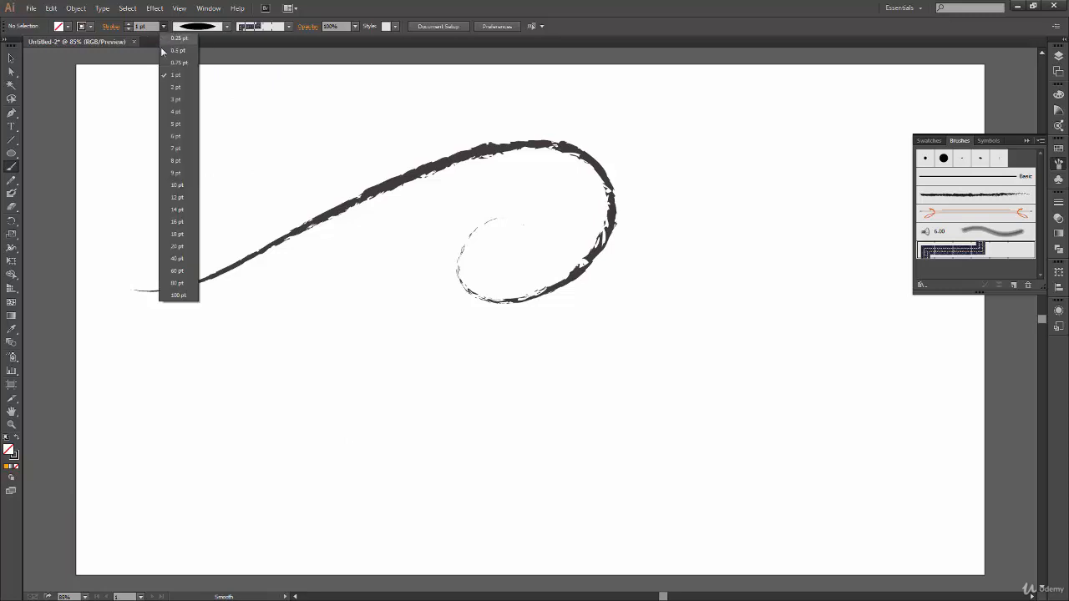
{"action": "left_click", "coordinate": [173, 137]}
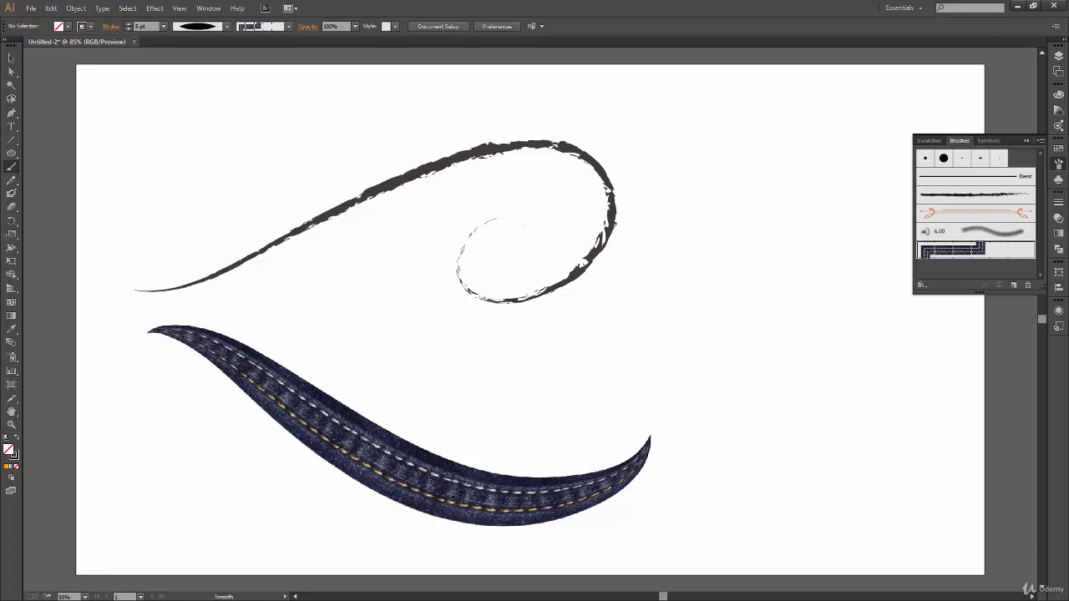
Undo the trial denim stroke and paint a large curling denim stroke with a shorter curling one beneath it.
{"action": "key", "text": "ctrl+z"}
{"action": "left_click_drag", "start_coordinate": [136, 445], "coordinate": [501, 406]}
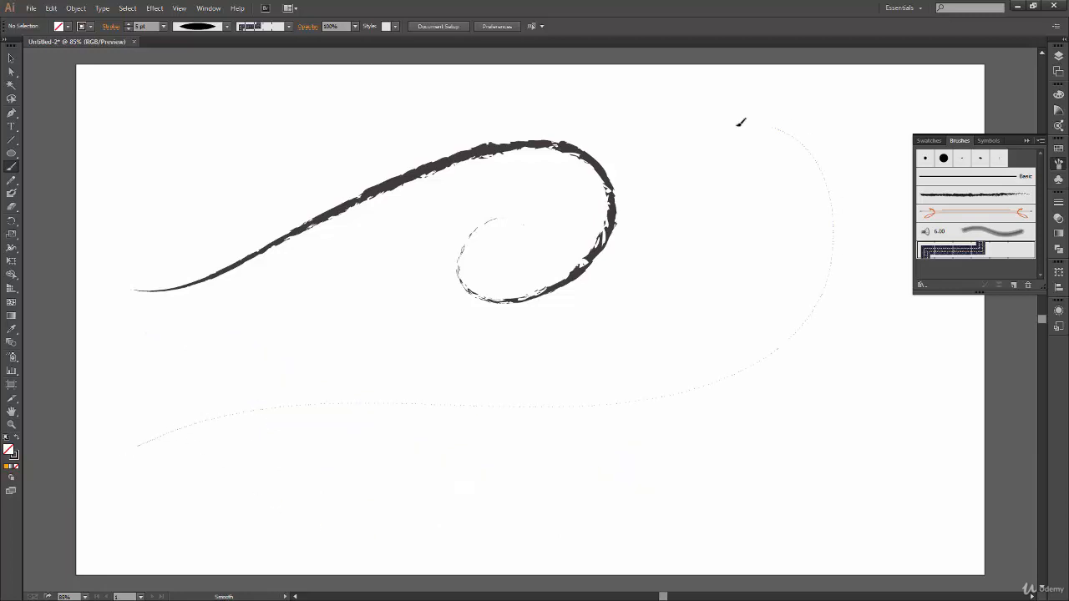
{"action": "left_click_drag", "start_coordinate": [738, 123], "coordinate": [727, 208]}
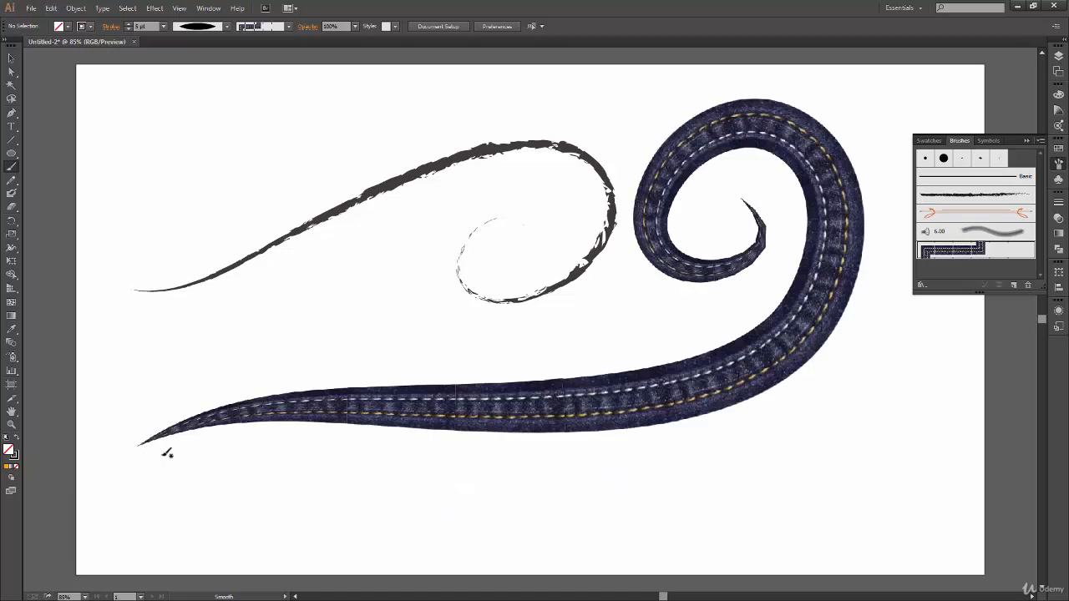
{"action": "mouse_move", "coordinate": [167, 451]}
{"action": "left_mouse_down"}
{"action": "mouse_move", "coordinate": [214, 447]}
{"action": "mouse_move", "coordinate": [566, 491]}
{"action": "mouse_move", "coordinate": [795, 454]}
{"action": "mouse_move", "coordinate": [759, 459]}
{"action": "left_mouse_up"}
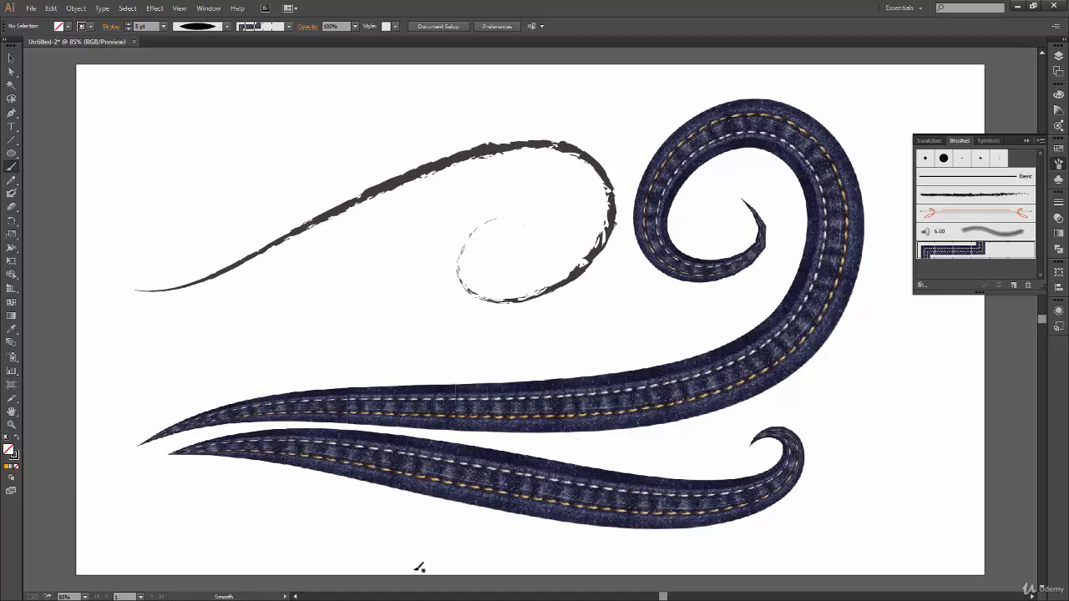
Select the charcoal and denim strokes and delete them to clear the artboard.
{"action": "key", "text": "v"}
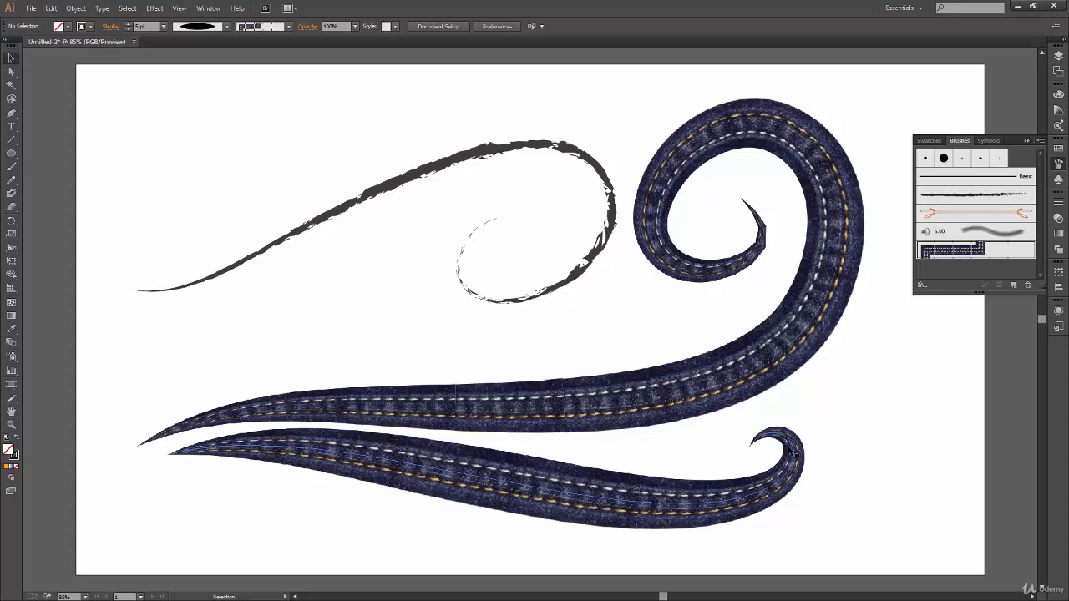
{"action": "mouse_move", "coordinate": [341, 131]}
{"action": "left_mouse_down"}
{"action": "mouse_move", "coordinate": [834, 474]}
{"action": "mouse_move", "coordinate": [833, 484]}
{"action": "left_mouse_up"}
{"action": "key", "text": "Delete"}
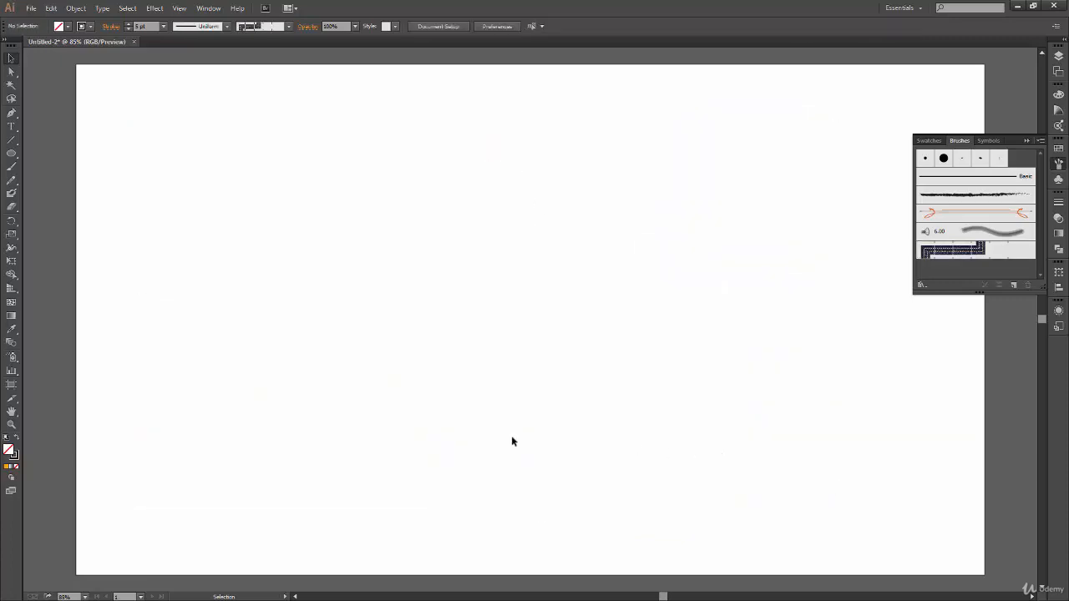
Draw a long path curling into a spiral across the artboard with the Pencil tool.
{"action": "left_click", "coordinate": [17, 181]}
{"action": "mouse_move", "coordinate": [108, 149]}
{"action": "left_mouse_down"}
{"action": "mouse_move", "coordinate": [250, 232]}
{"action": "mouse_move", "coordinate": [517, 428]}
{"action": "mouse_move", "coordinate": [692, 307]}
{"action": "mouse_move", "coordinate": [496, 280]}
{"action": "mouse_move", "coordinate": [589, 314]}
{"action": "left_mouse_up"}
{"action": "key", "text": "v"}
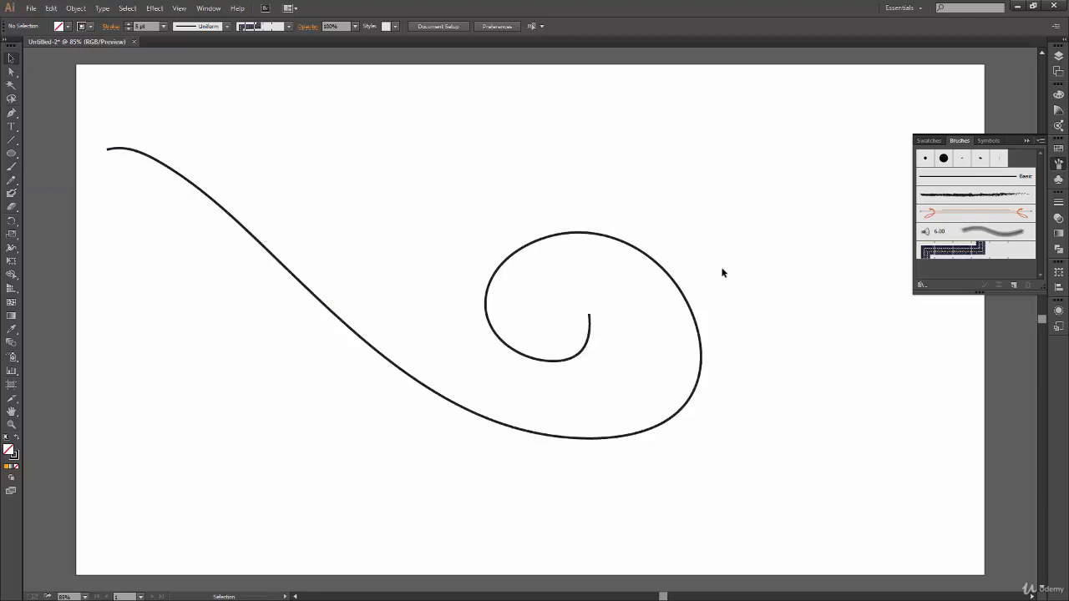
Apply the Denim Seam brush and the lens-shaped width profile below Uniform to the spiral pencil path.
{"action": "left_click_drag", "start_coordinate": [722, 273], "coordinate": [460, 474]}
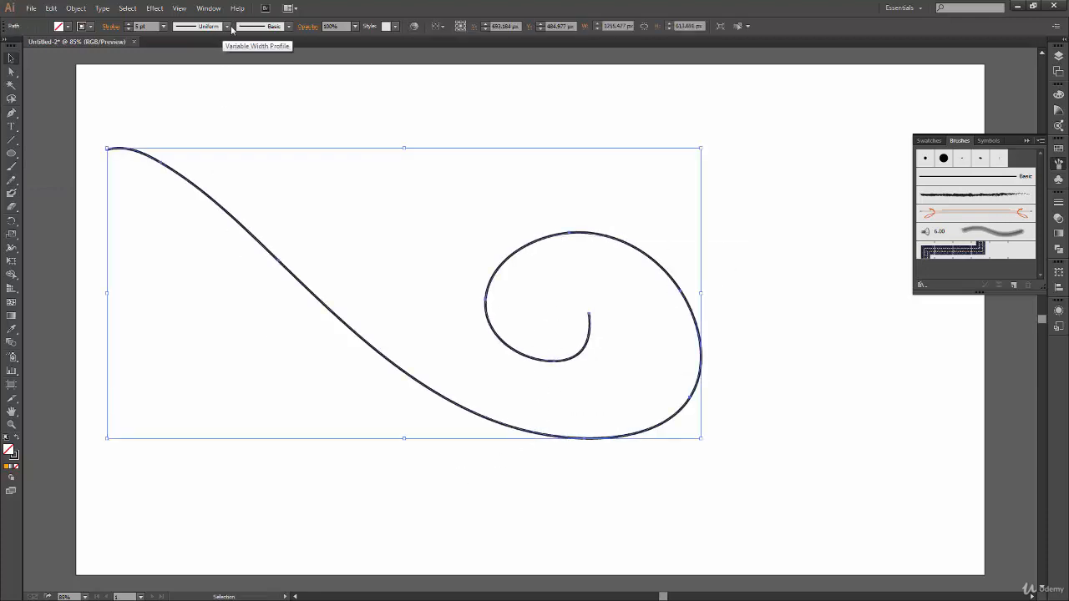
{"action": "left_click", "coordinate": [288, 26]}
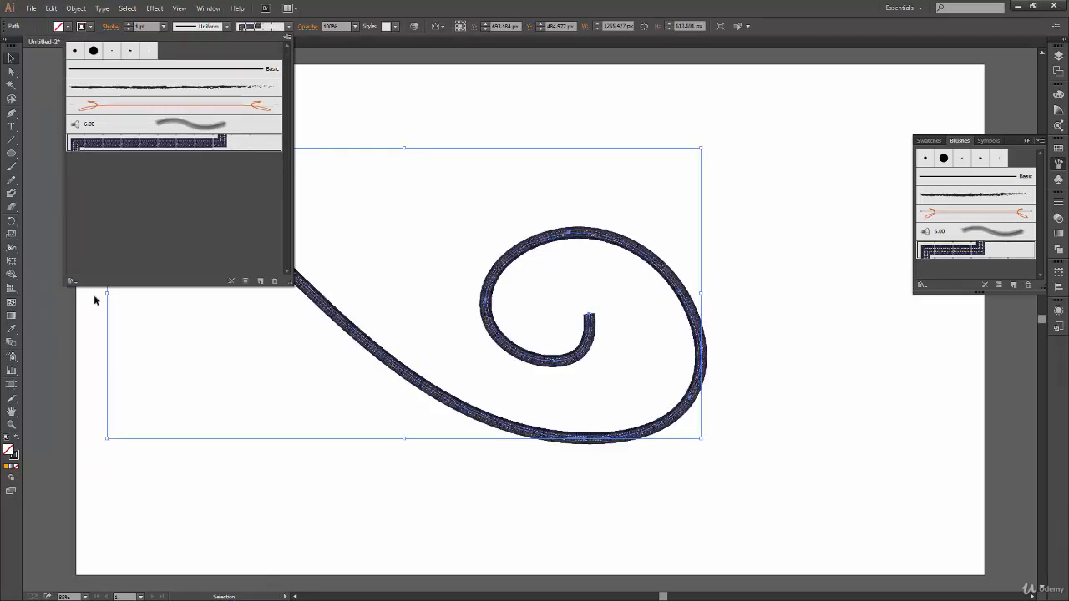
{"action": "left_click", "coordinate": [228, 28]}
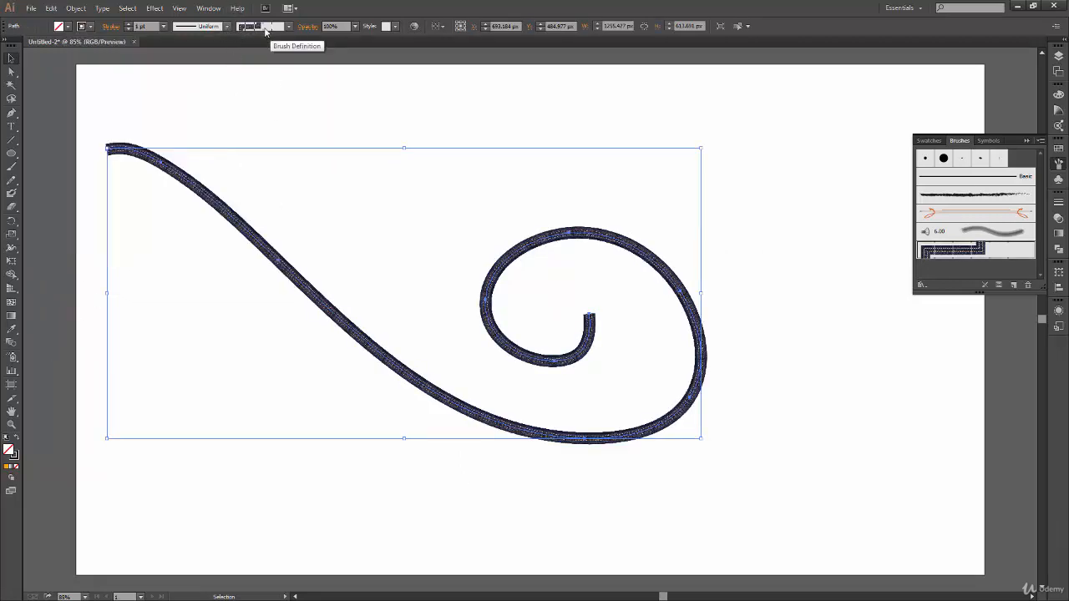
{"action": "left_click", "coordinate": [218, 27]}
{"action": "left_click", "coordinate": [200, 64]}
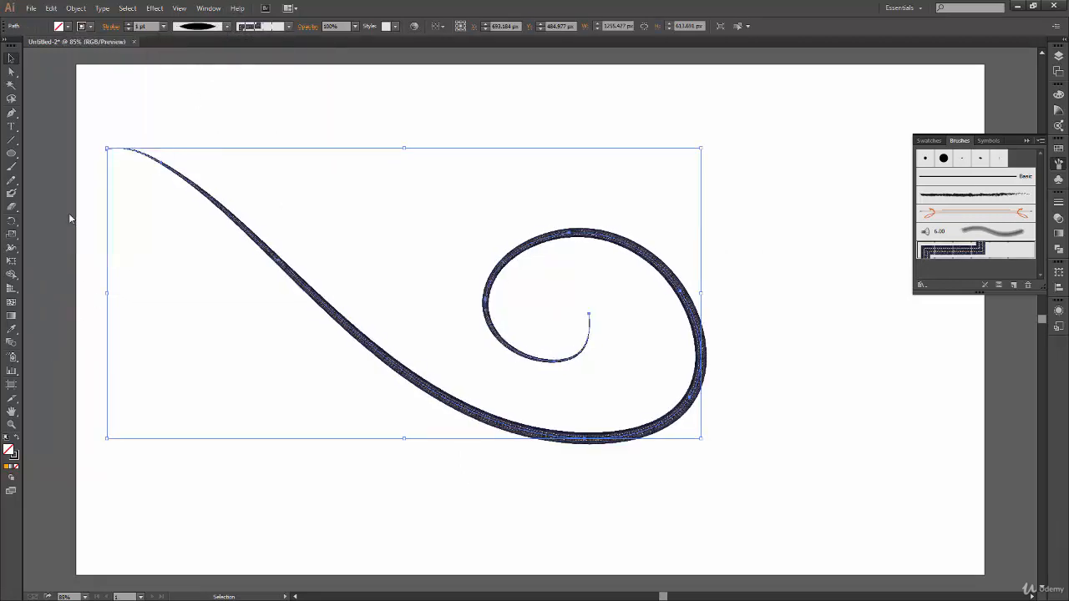
Set the spiral path's stroke weight to 6 pt and deselect it.
{"action": "left_click", "coordinate": [164, 26]}
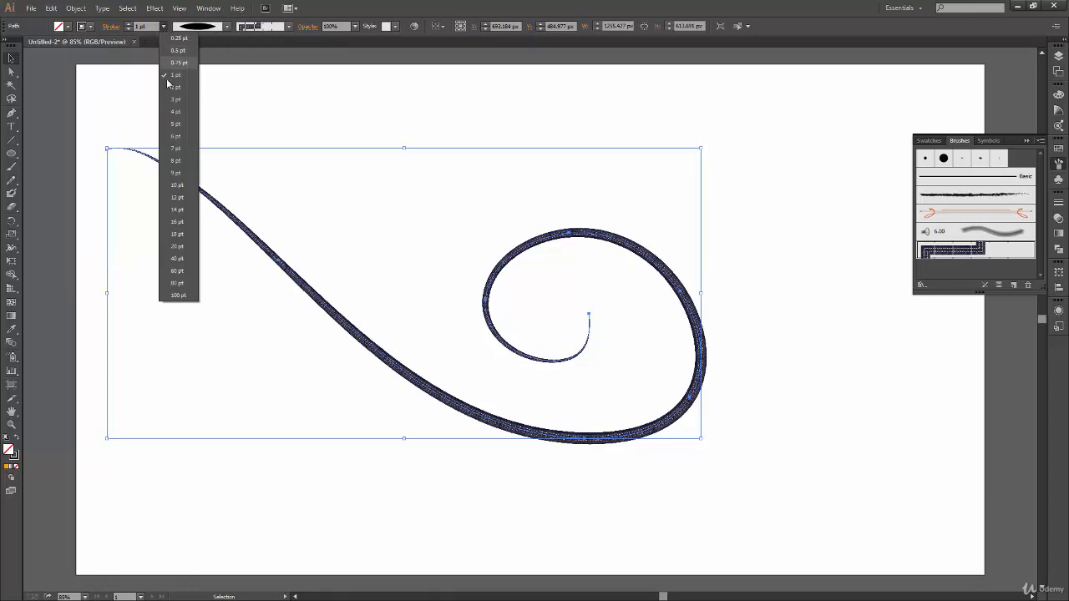
{"action": "left_click", "coordinate": [188, 136]}
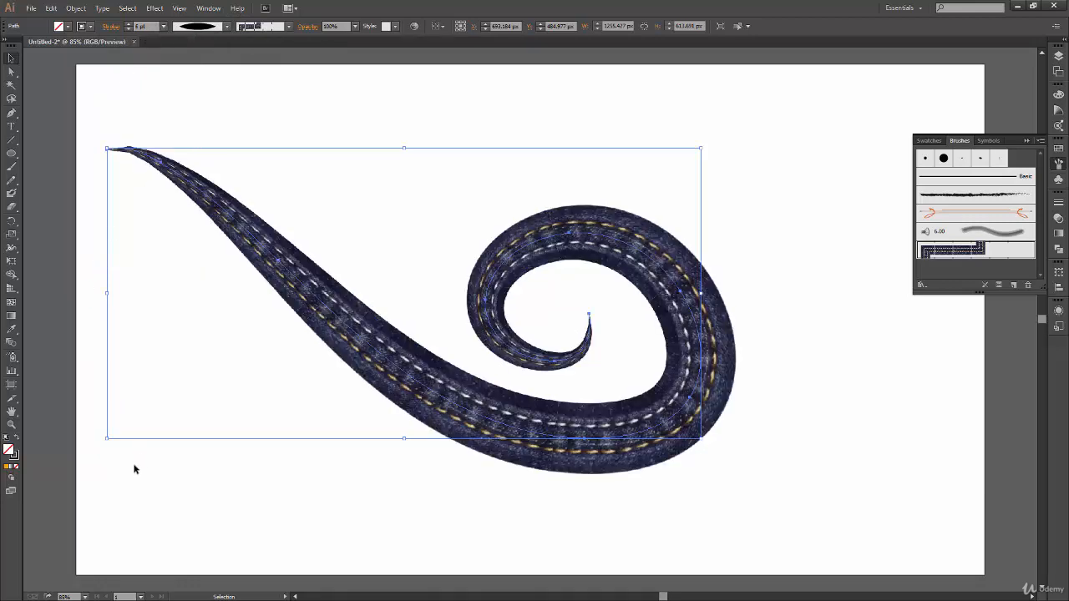
{"action": "left_click", "coordinate": [143, 473]}
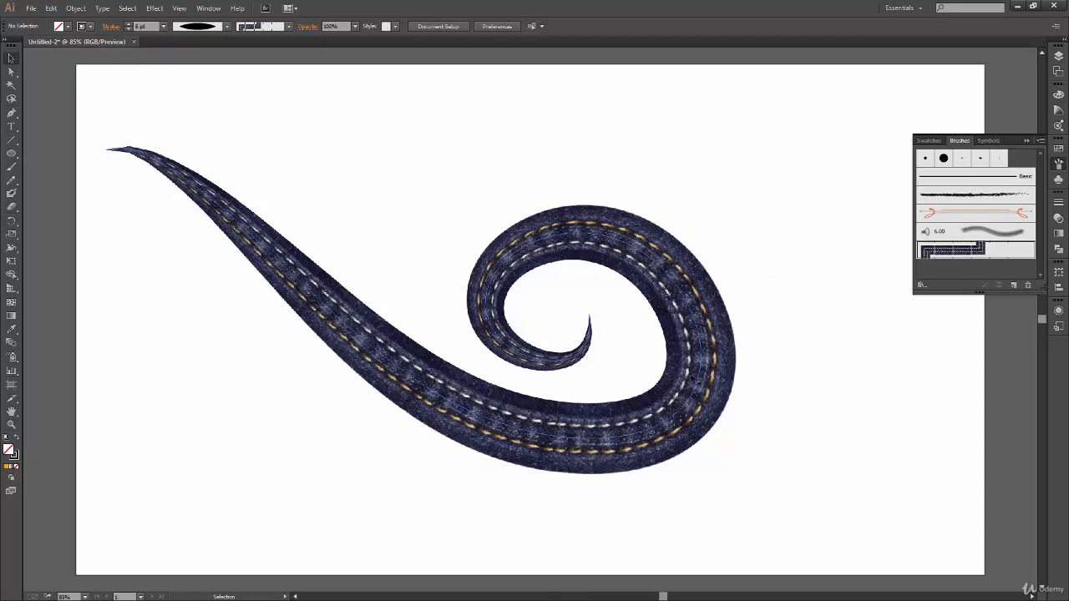
{"action": "left_click", "coordinate": [698, 308]}
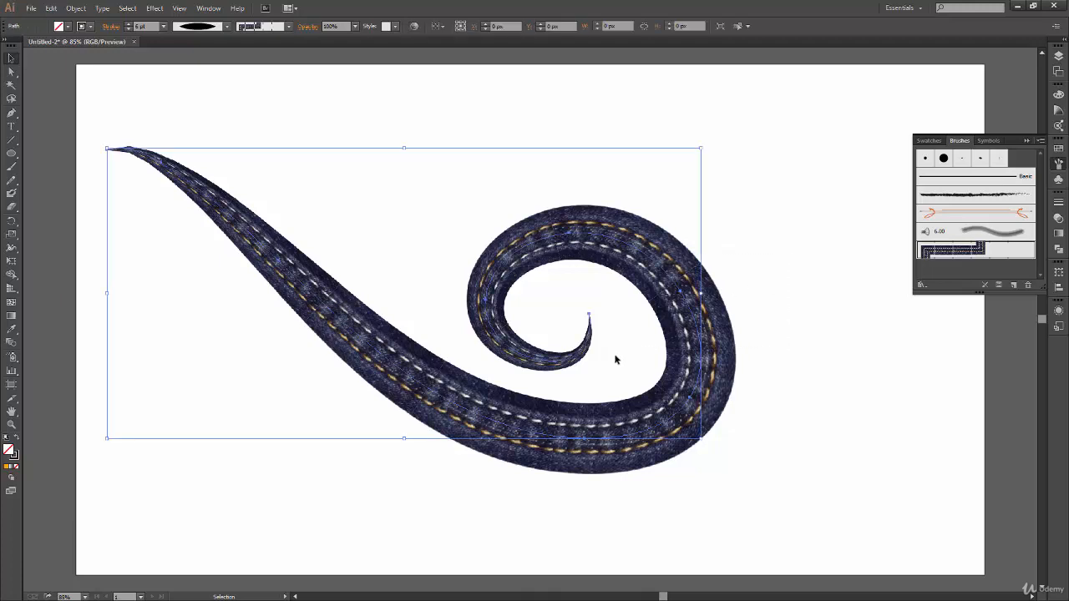
{"action": "left_click", "coordinate": [418, 483]}
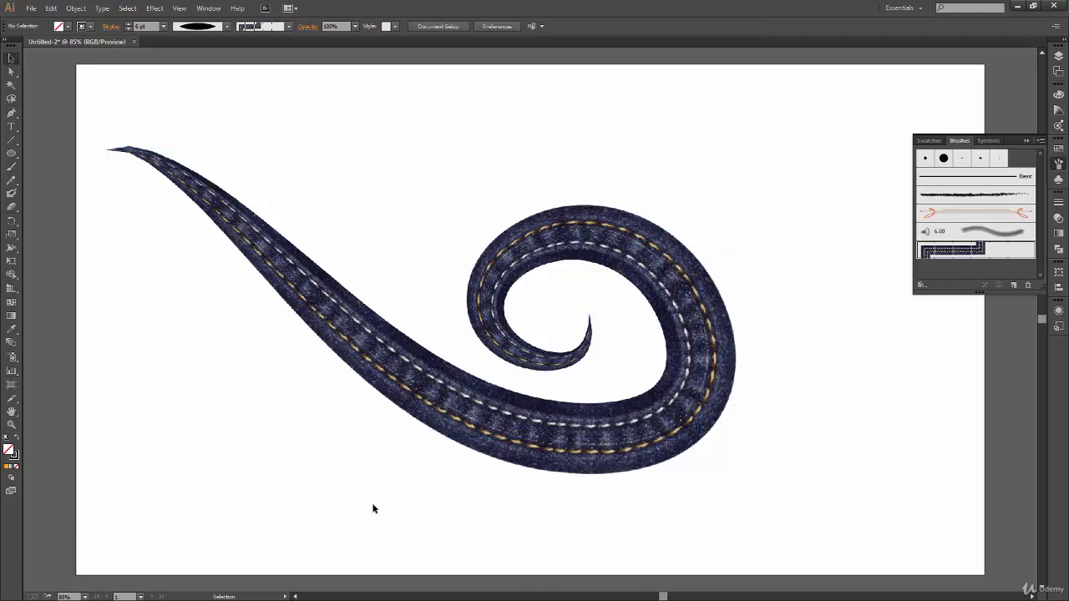
Draw two thin curling paths above the denim spiral with the Pencil tool.
{"action": "left_click", "coordinate": [11, 166]}
{"action": "left_click", "coordinate": [11, 179]}
{"action": "mouse_move", "coordinate": [130, 112]}
{"action": "left_mouse_down"}
{"action": "mouse_move", "coordinate": [319, 156]}
{"action": "mouse_move", "coordinate": [507, 148]}
{"action": "mouse_move", "coordinate": [405, 104]}
{"action": "mouse_move", "coordinate": [424, 133]}
{"action": "left_mouse_up"}
{"action": "mouse_move", "coordinate": [164, 116]}
{"action": "left_mouse_down"}
{"action": "mouse_move", "coordinate": [443, 210]}
{"action": "mouse_move", "coordinate": [523, 124]}
{"action": "mouse_move", "coordinate": [541, 136]}
{"action": "left_mouse_up"}
Paint three curling denim strokes with the Paintbrush tool, one long beneath the spiral and two in the lower-left area of the artboard.
{"action": "key", "text": "alt"}
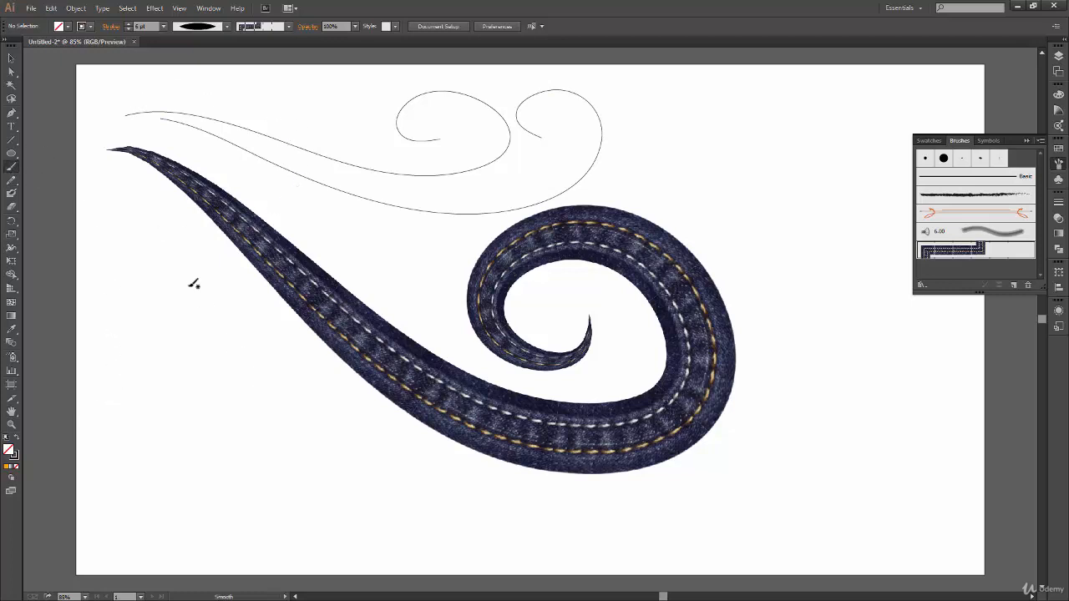
{"action": "left_click_drag", "start_coordinate": [128, 202], "coordinate": [267, 331]}
{"action": "mouse_move", "coordinate": [165, 259]}
{"action": "left_mouse_down"}
{"action": "mouse_move", "coordinate": [166, 326]}
{"action": "mouse_move", "coordinate": [224, 418]}
{"action": "left_mouse_up"}
{"action": "left_click_drag", "start_coordinate": [216, 518], "coordinate": [307, 451]}
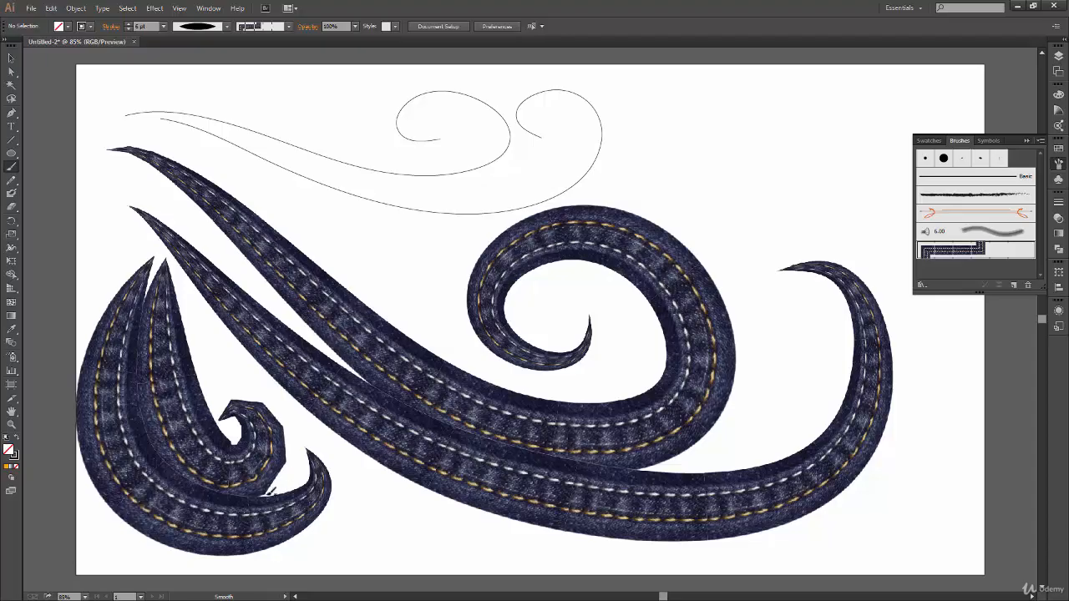
Select the two thin pencil paths, try copying a denim stroke's appearance onto them with the Eyedropper, and undo that change.
{"action": "key", "text": "v"}
{"action": "left_click_drag", "start_coordinate": [668, 88], "coordinate": [410, 150]}
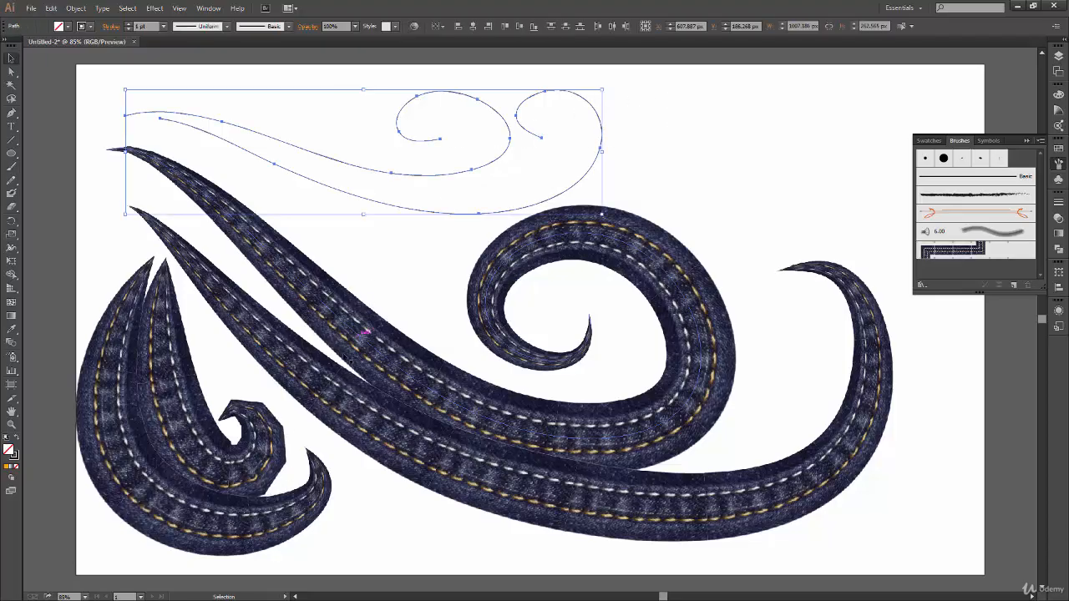
{"action": "key", "text": "i"}
{"action": "left_click", "coordinate": [409, 370]}
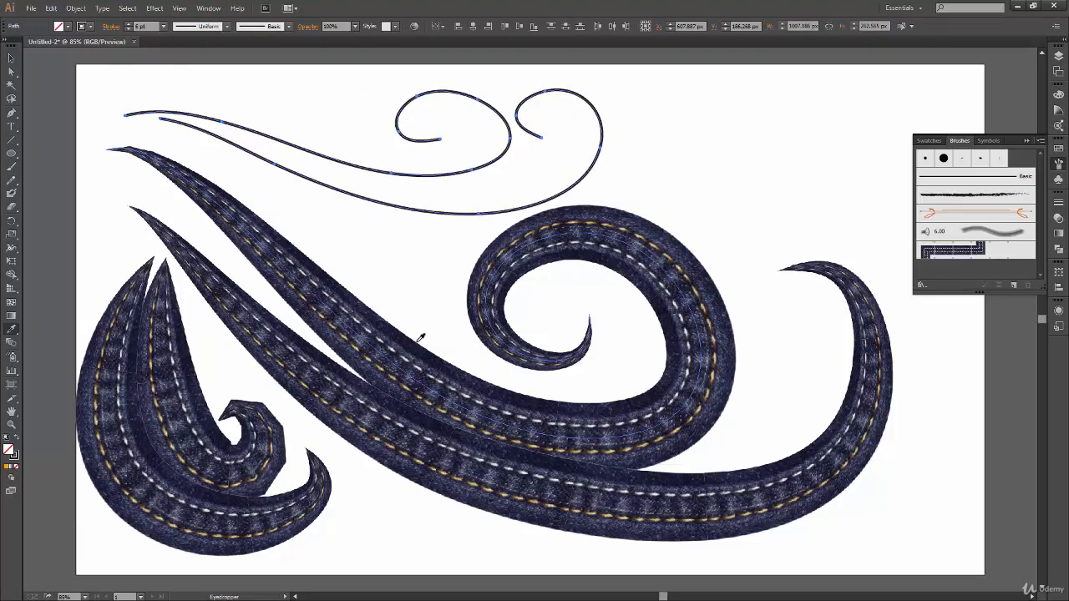
{"action": "key", "text": "ctrl+z"}
Apply the Denim Seam brush and the lens-shaped width profile to the two selected pencil paths.
{"action": "key", "text": "b"}
{"action": "left_click", "coordinate": [289, 26]}
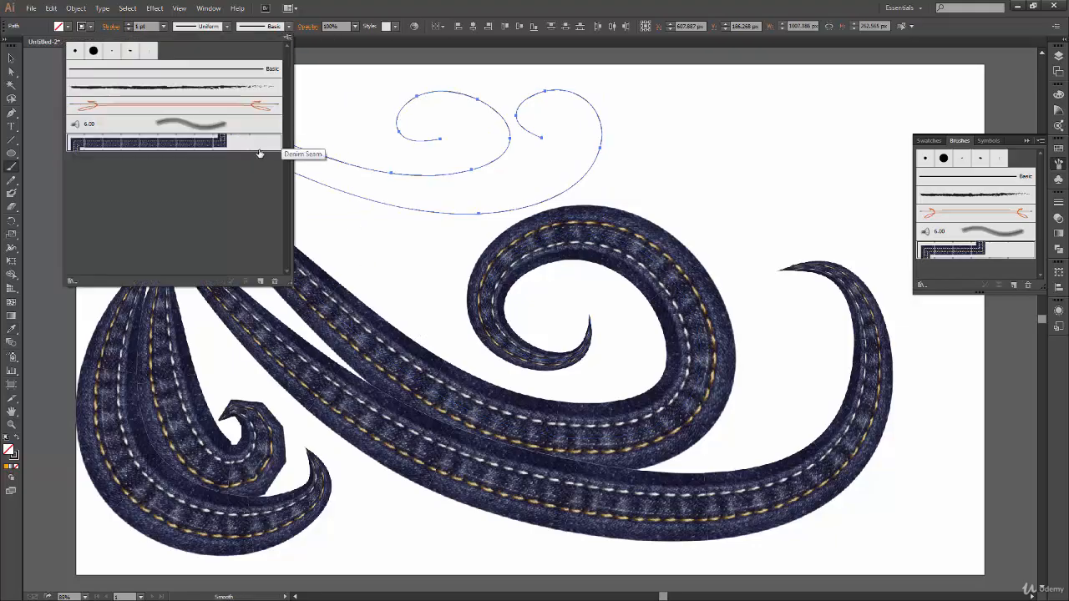
{"action": "left_click", "coordinate": [279, 149]}
{"action": "left_click", "coordinate": [226, 26]}
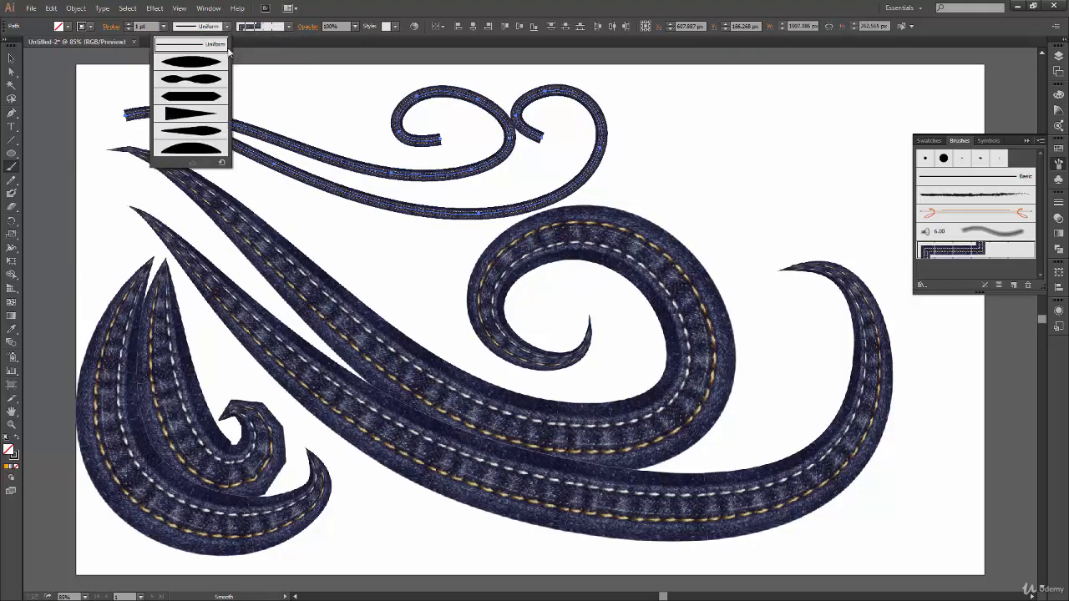
{"action": "left_click", "coordinate": [194, 80]}
Set the two pencil paths' stroke weight to 6 pt and deselect them.
{"action": "left_click", "coordinate": [164, 27]}
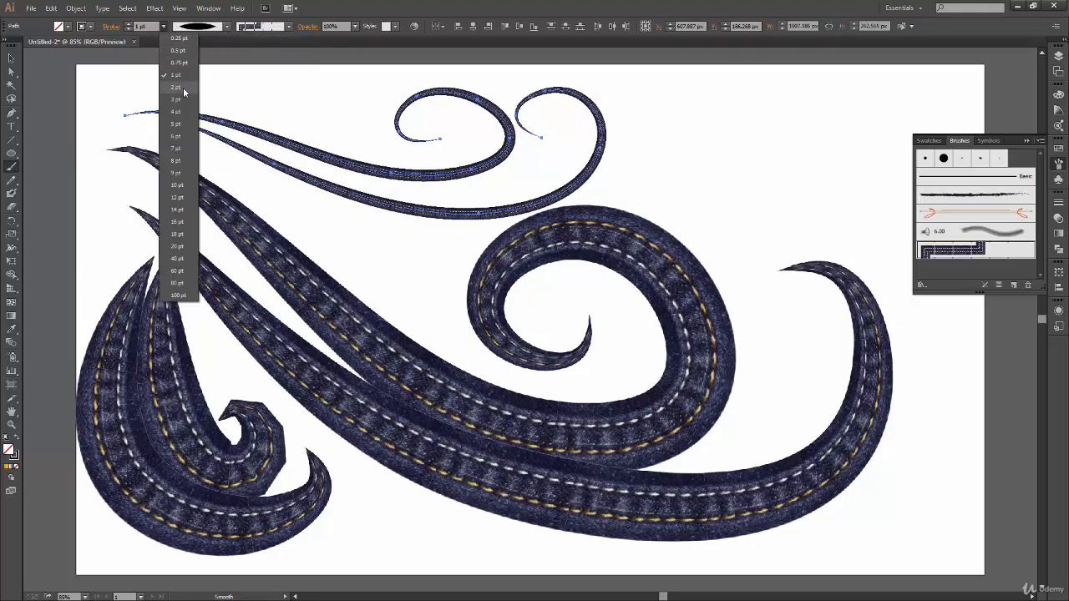
{"action": "left_click", "coordinate": [176, 135]}
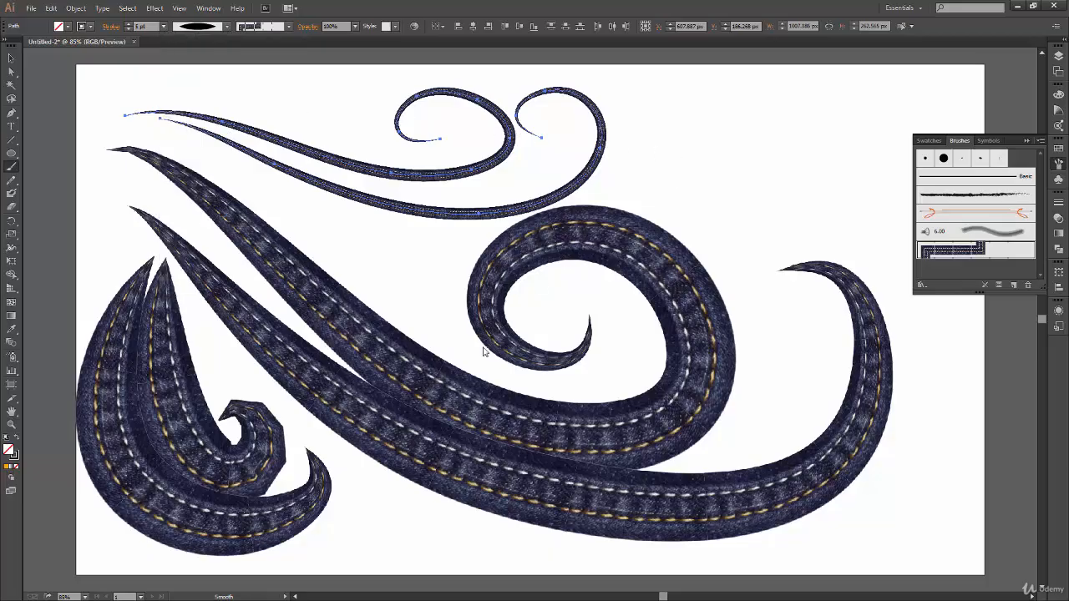
{"action": "left_click", "coordinate": [338, 451], "text": "ctrl"}
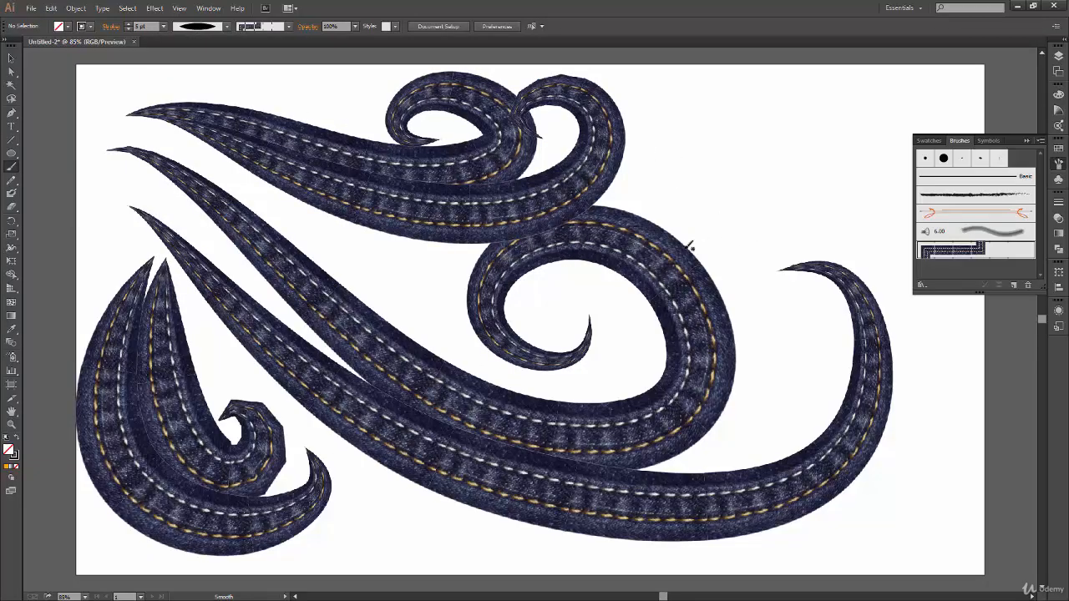
Paint two short curling denim strokes in the artboard's upper-right area, and delete all the artwork.
{"action": "mouse_move", "coordinate": [668, 173]}
{"action": "left_mouse_down"}
{"action": "mouse_move", "coordinate": [716, 108]}
{"action": "mouse_move", "coordinate": [770, 160]}
{"action": "mouse_move", "coordinate": [870, 190]}
{"action": "mouse_move", "coordinate": [843, 196]}
{"action": "left_mouse_up"}
{"action": "key", "text": "ctrl+a"}
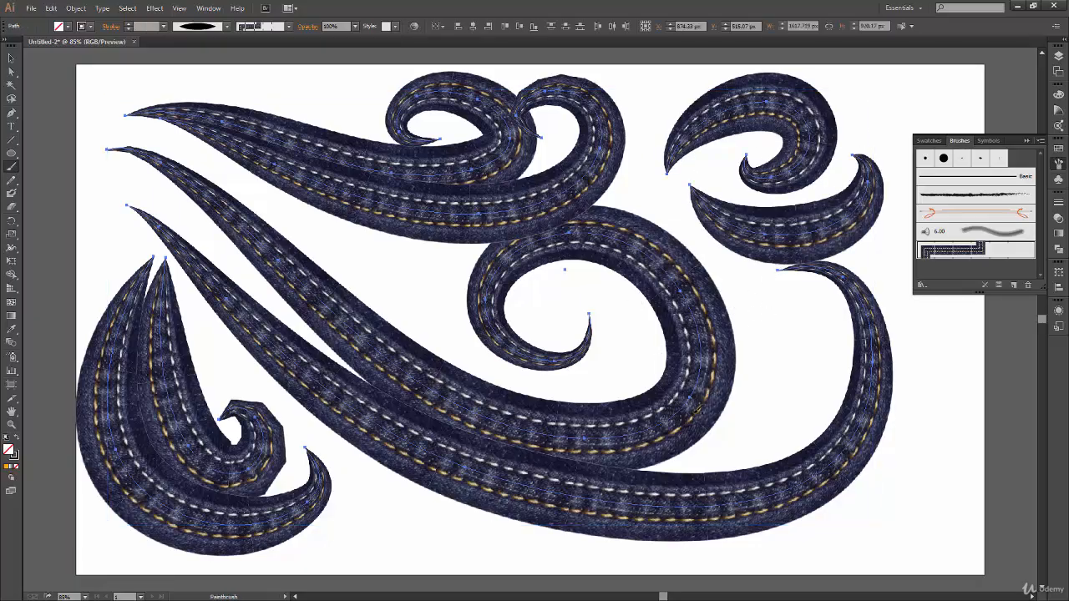
{"action": "key", "text": "Delete"}
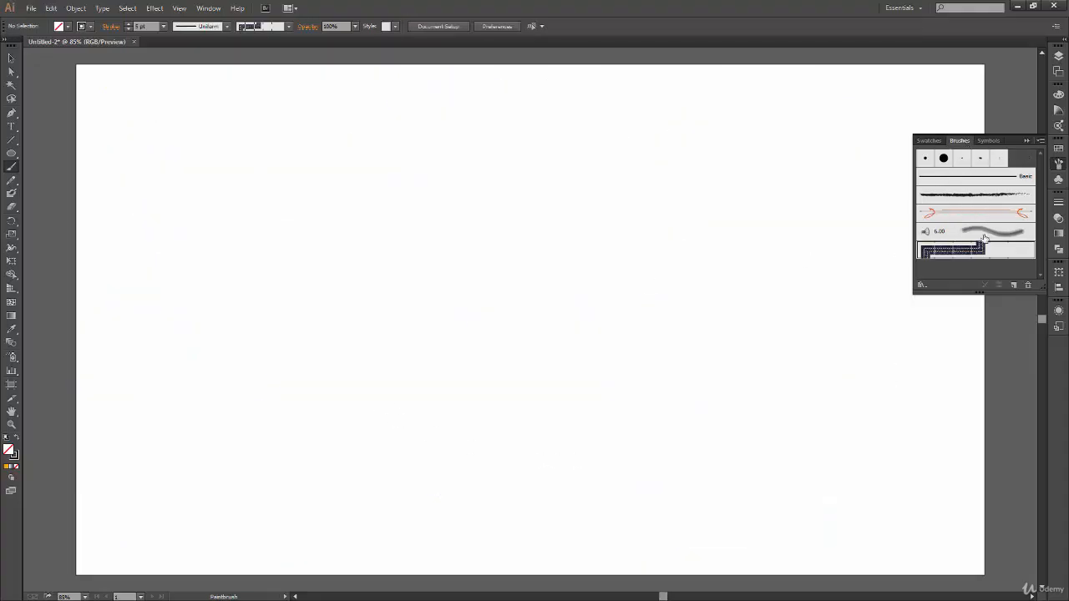
Browse the brush library categories, open the Arrows_Special library, and place it beside the document's brush list, lengthened to show more arrows.
{"action": "left_click", "coordinate": [922, 287]}
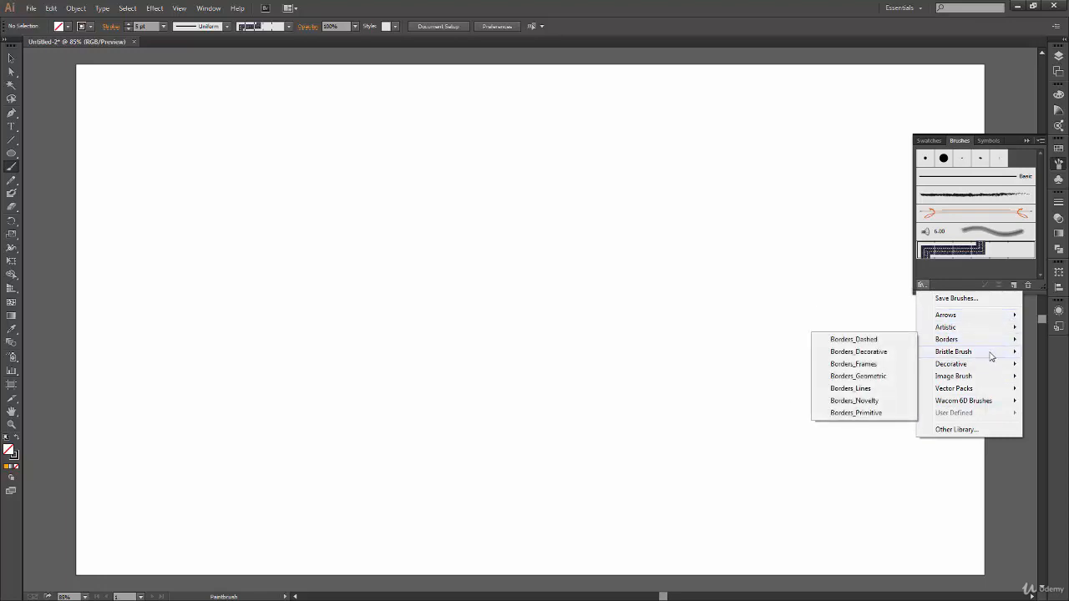
{"action": "mouse_move", "coordinate": [987, 355]}
{"action": "mouse_move", "coordinate": [953, 366]}
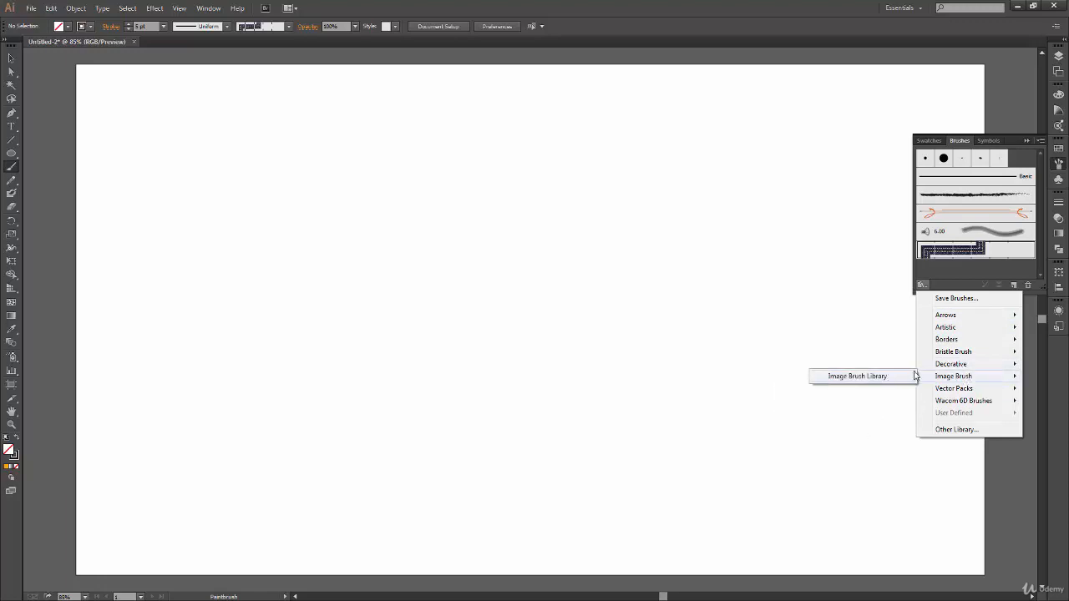
{"action": "mouse_move", "coordinate": [979, 392]}
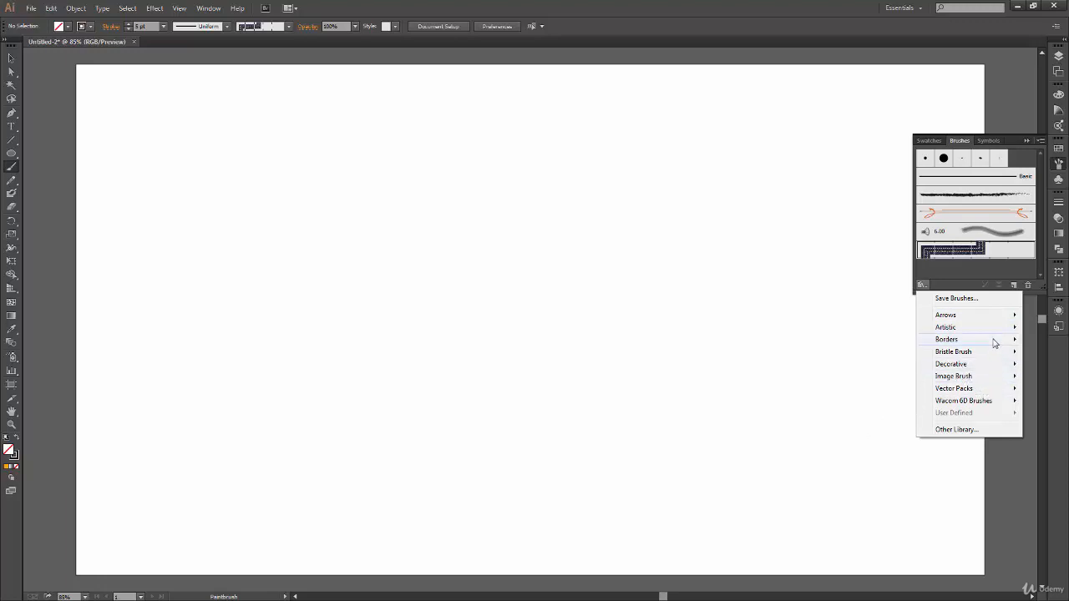
{"action": "mouse_move", "coordinate": [996, 318]}
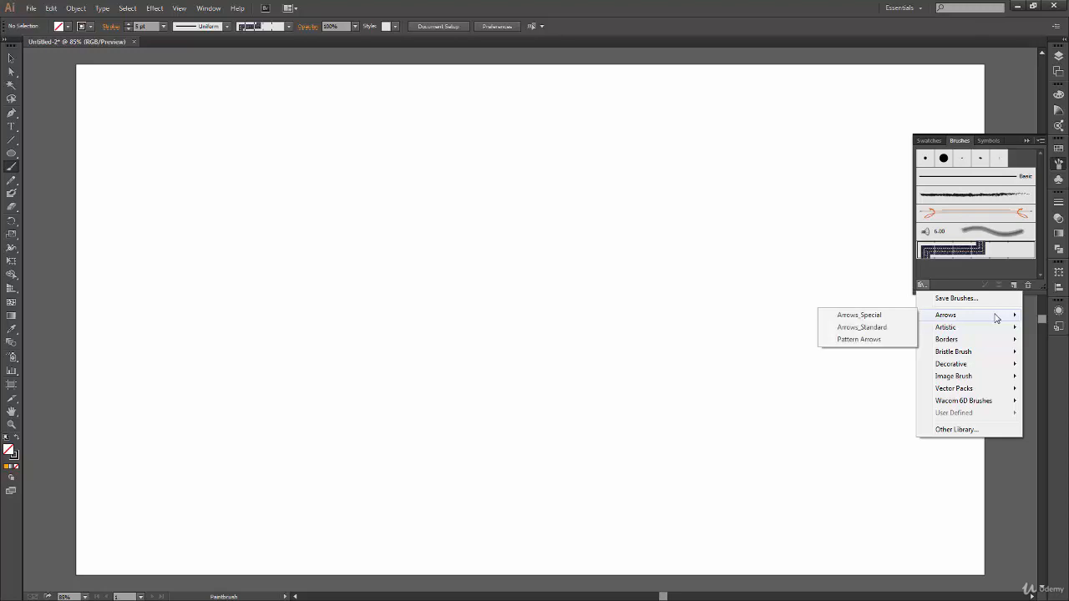
{"action": "left_click", "coordinate": [889, 316]}
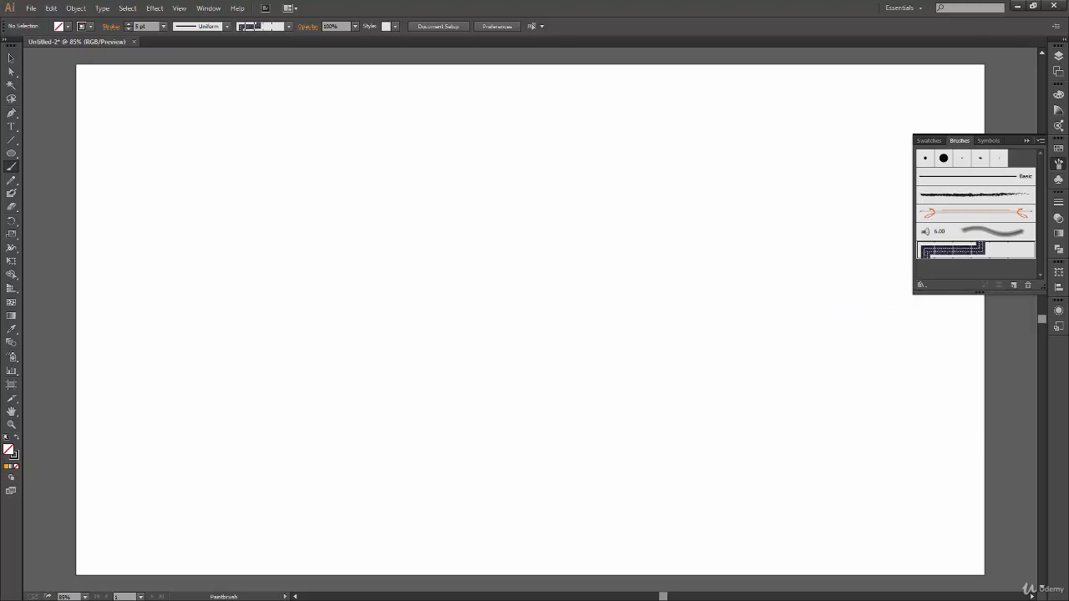
{"action": "left_click_drag", "start_coordinate": [549, 264], "coordinate": [814, 157]}
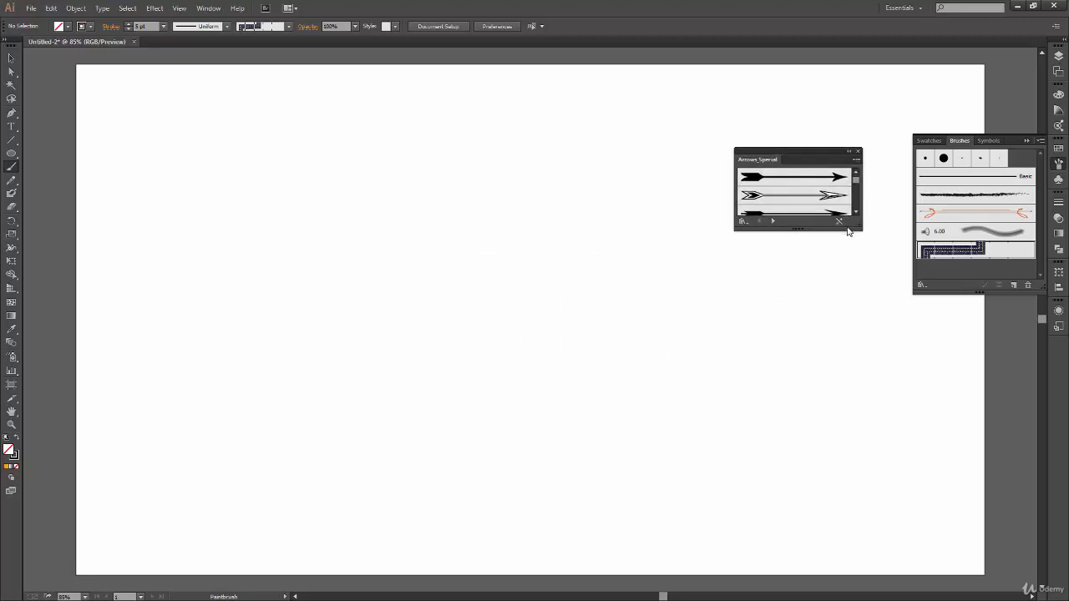
{"action": "left_click_drag", "start_coordinate": [800, 229], "coordinate": [796, 328]}
{"action": "mouse_move", "coordinate": [857, 196]}
{"action": "left_mouse_down"}
{"action": "mouse_move", "coordinate": [855, 305]}
{"action": "mouse_move", "coordinate": [860, 174]}
{"action": "left_mouse_up"}
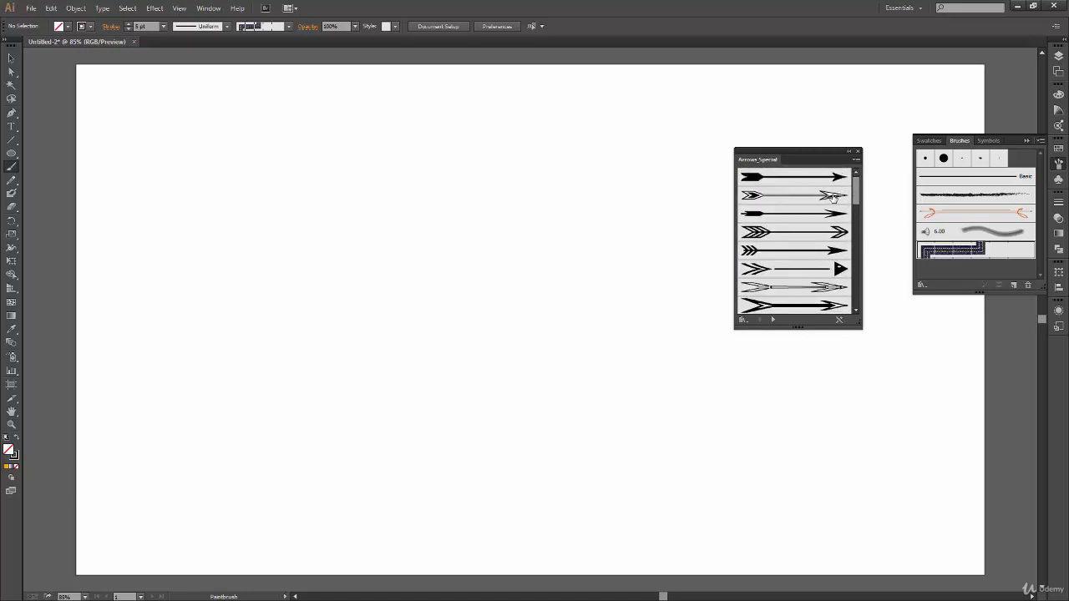
Paint two long downward-curving arrows across the artboard with the fourth arrow brush, a tapered width profile and a 6 pt stroke.
{"action": "left_click", "coordinate": [833, 231]}
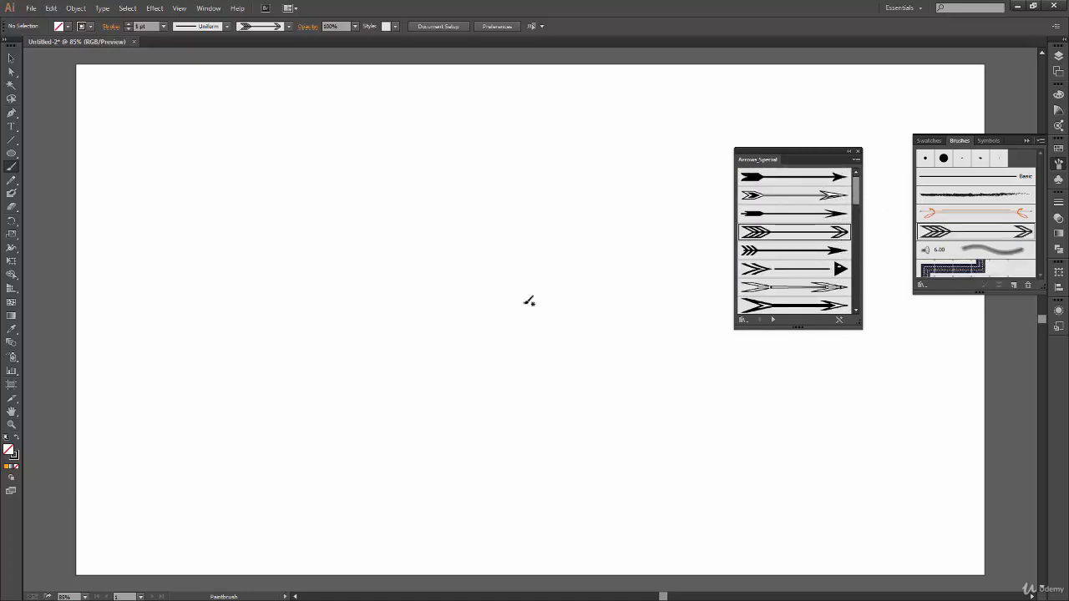
{"action": "left_click", "coordinate": [226, 26]}
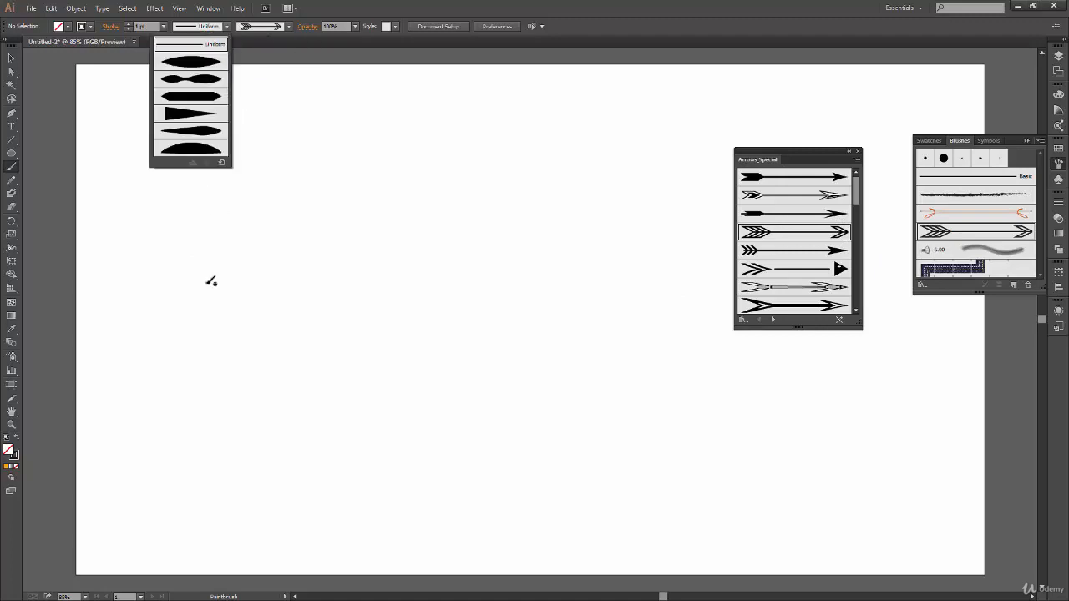
{"action": "left_click", "coordinate": [215, 131]}
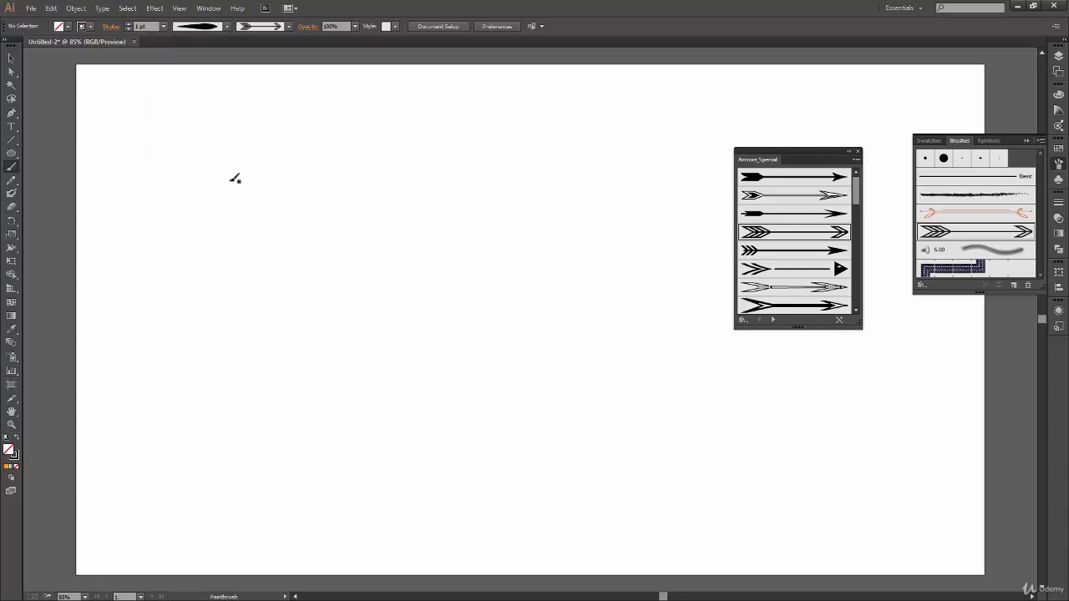
{"action": "left_click", "coordinate": [163, 26]}
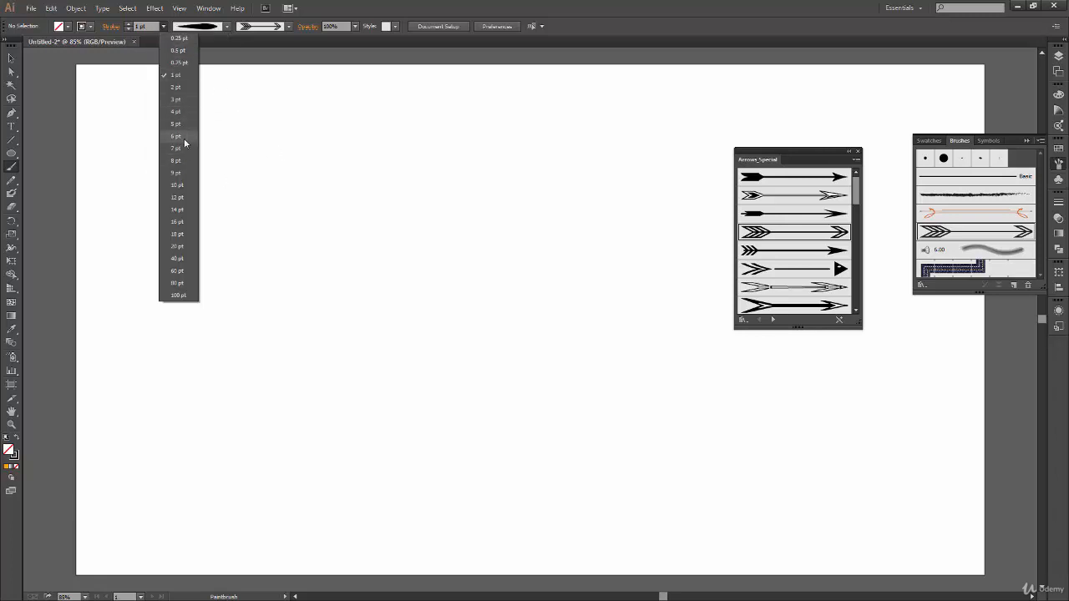
{"action": "left_click", "coordinate": [187, 124]}
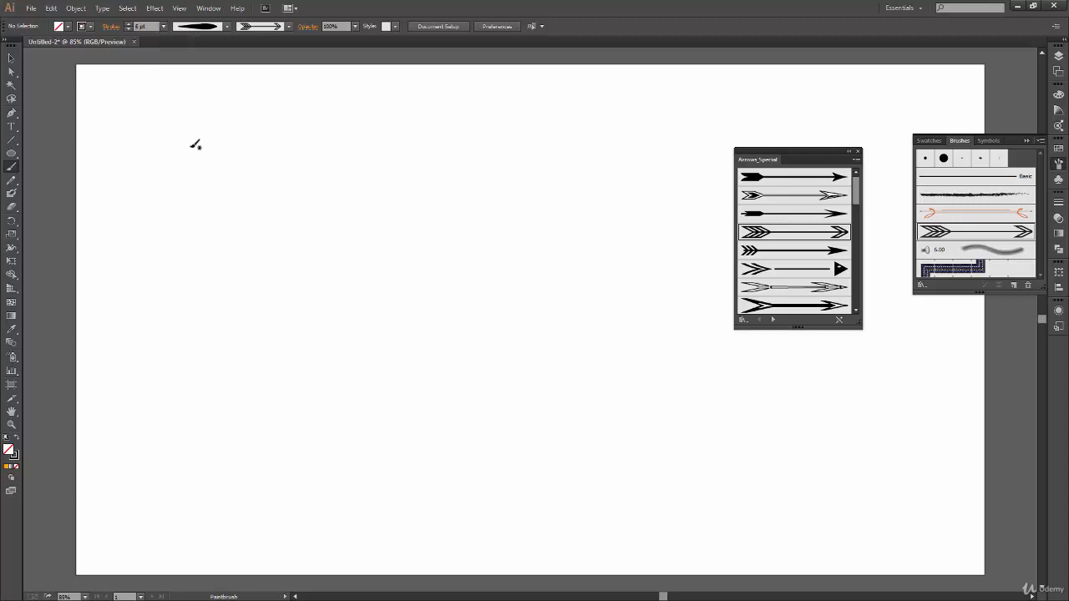
{"action": "mouse_move", "coordinate": [91, 79]}
{"action": "left_mouse_down"}
{"action": "mouse_move", "coordinate": [145, 170]}
{"action": "mouse_move", "coordinate": [377, 373]}
{"action": "left_mouse_up"}
{"action": "left_click_drag", "start_coordinate": [913, 483], "coordinate": [912, 485]}
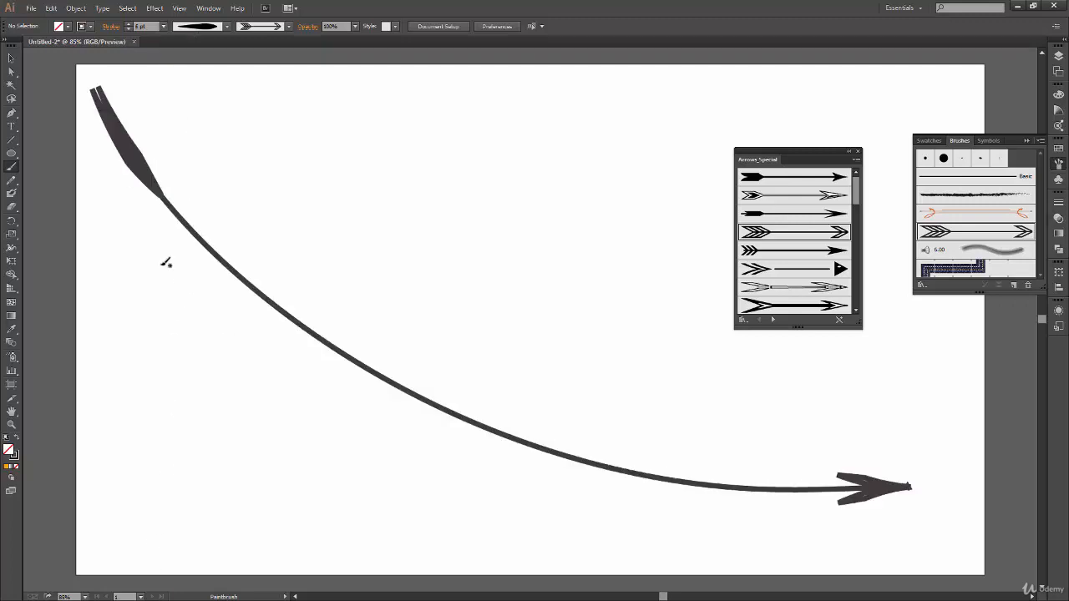
{"action": "mouse_move", "coordinate": [115, 82]}
{"action": "left_mouse_down"}
{"action": "mouse_move", "coordinate": [375, 305]}
{"action": "mouse_move", "coordinate": [824, 426]}
{"action": "left_mouse_up"}
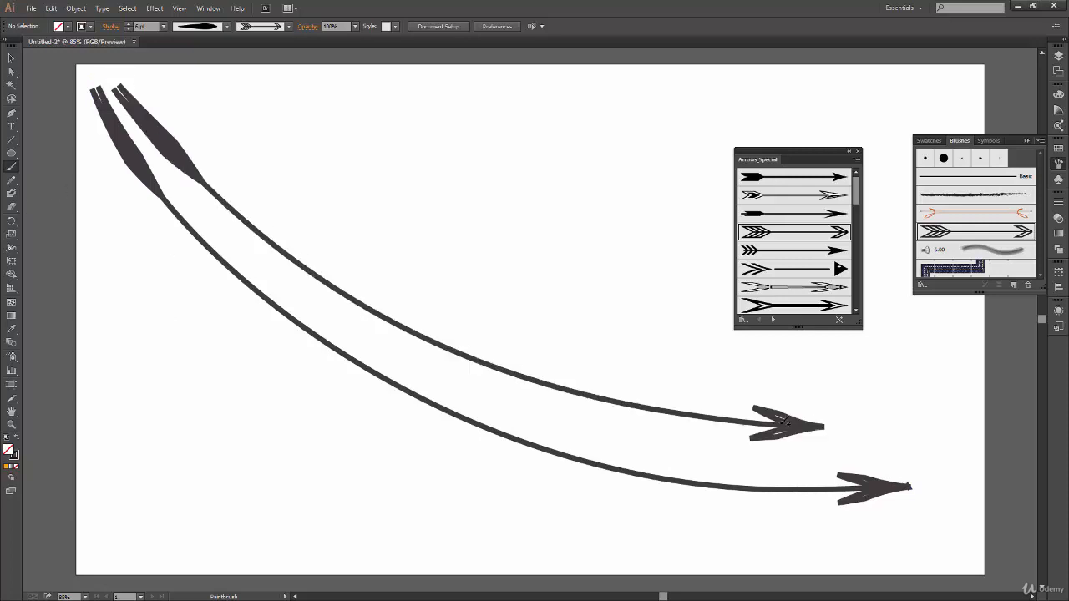
Try two broad 6 pt strokes, one of them looping, with the second green arrow brush and a tapered width profile, and undo both.
{"action": "left_click", "coordinate": [838, 269]}
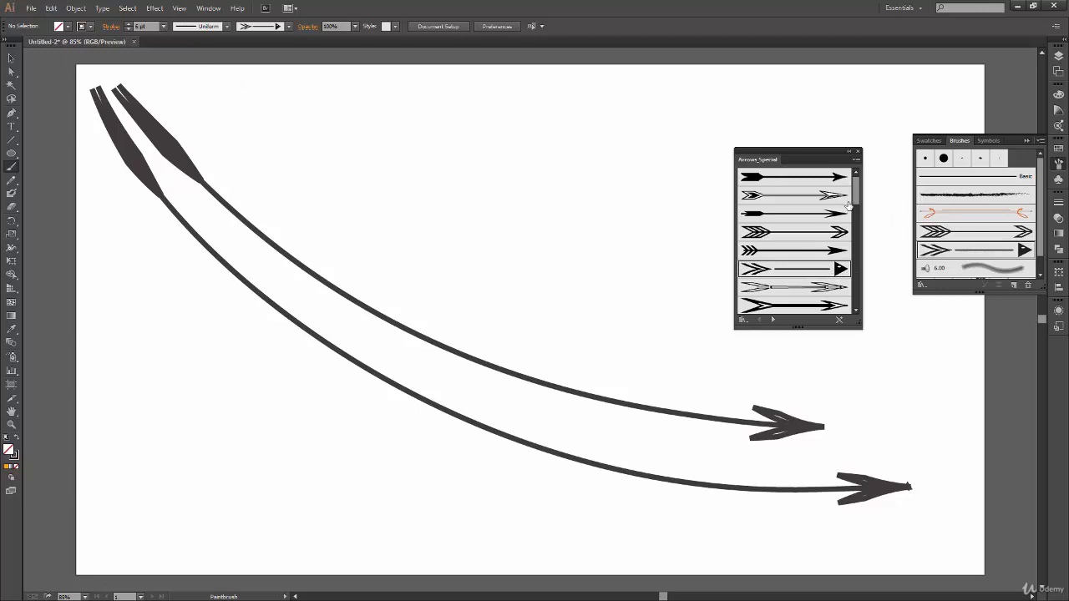
{"action": "scroll", "coordinate": [831, 243], "scroll_direction": "down", "scroll_amount": 5}
{"action": "scroll", "coordinate": [856, 238], "scroll_direction": "down", "scroll_amount": 5}
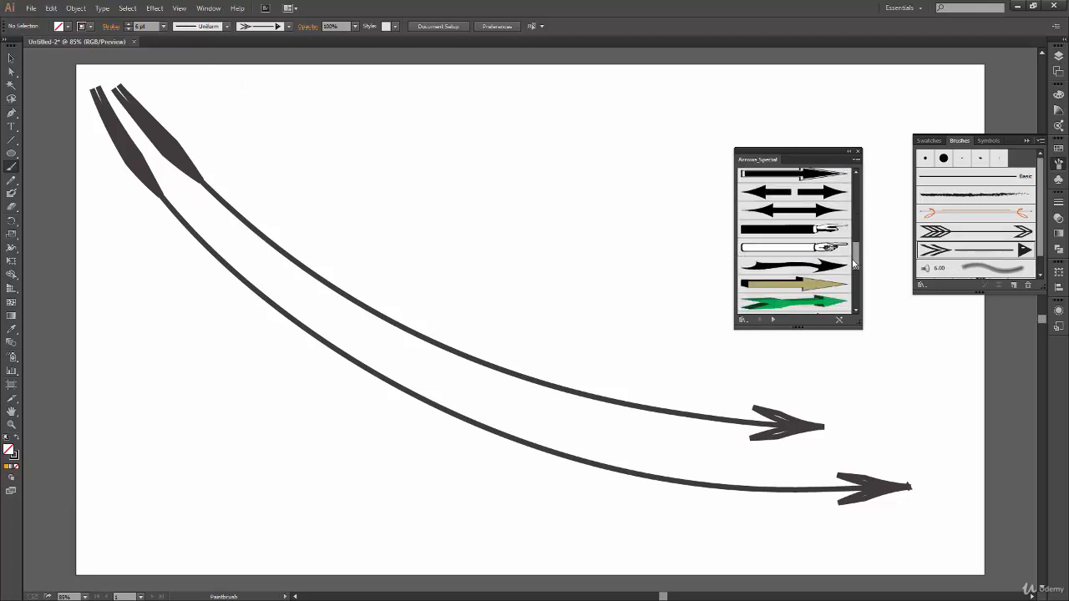
{"action": "left_click", "coordinate": [833, 263]}
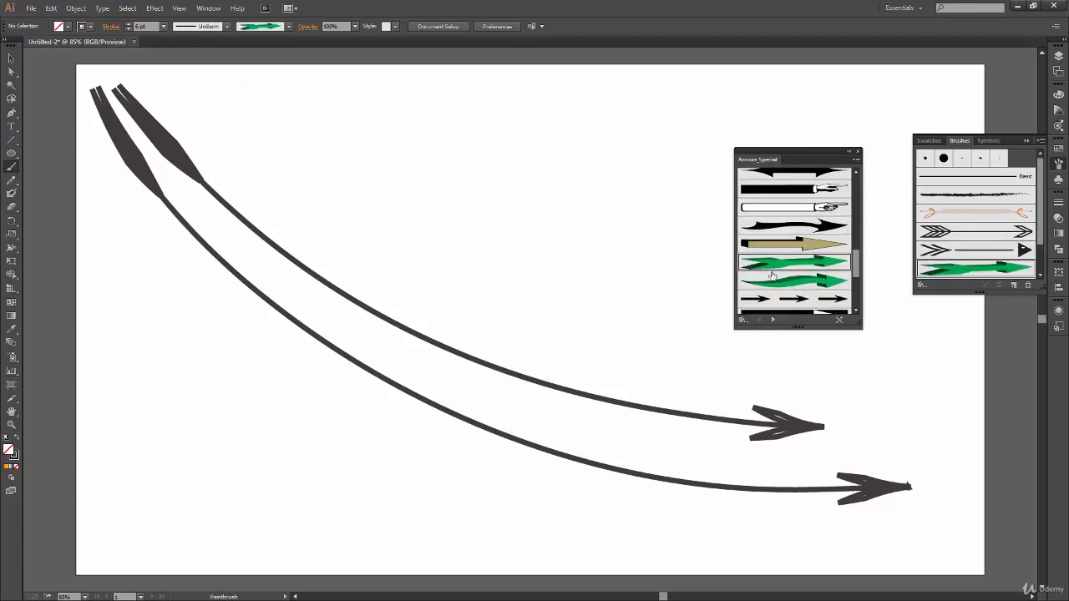
{"action": "left_click", "coordinate": [824, 282]}
{"action": "left_click", "coordinate": [226, 26]}
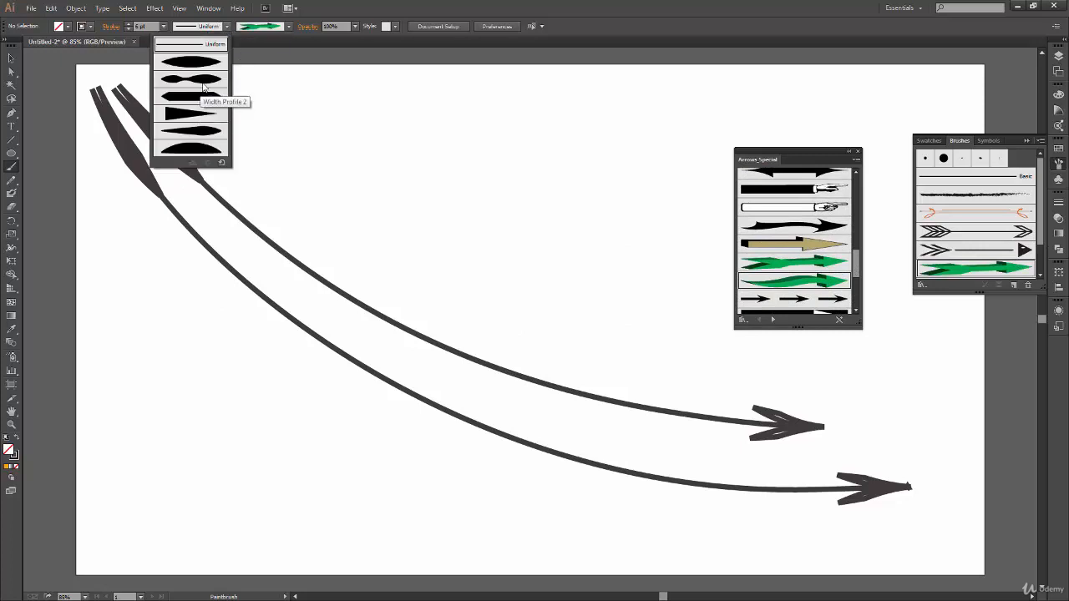
{"action": "left_click", "coordinate": [192, 131]}
{"action": "left_click", "coordinate": [163, 27]}
{"action": "left_click", "coordinate": [207, 26]}
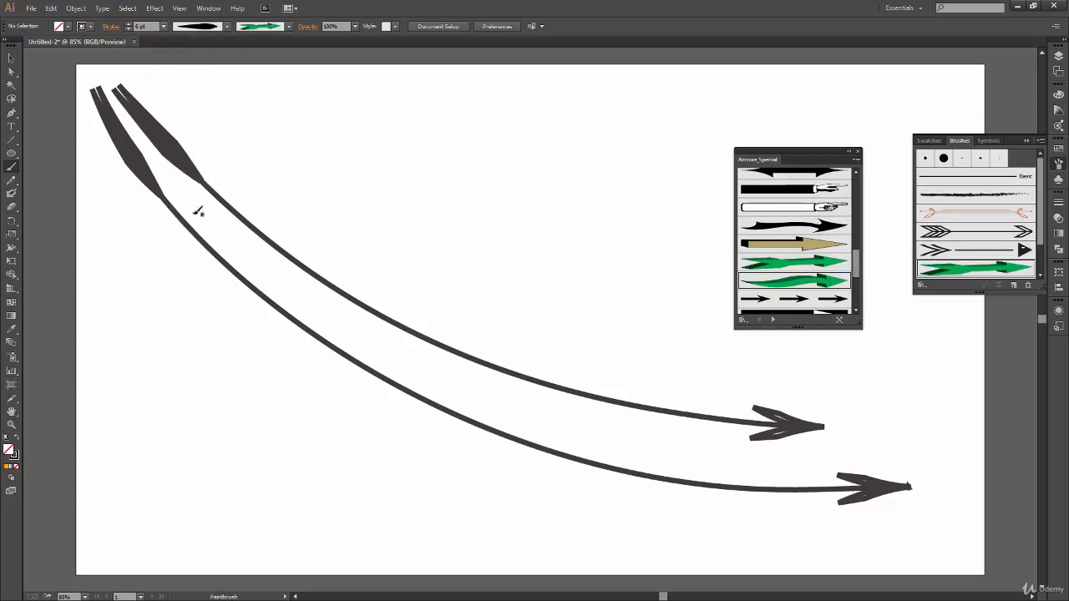
{"action": "left_click_drag", "start_coordinate": [513, 258], "coordinate": [673, 282]}
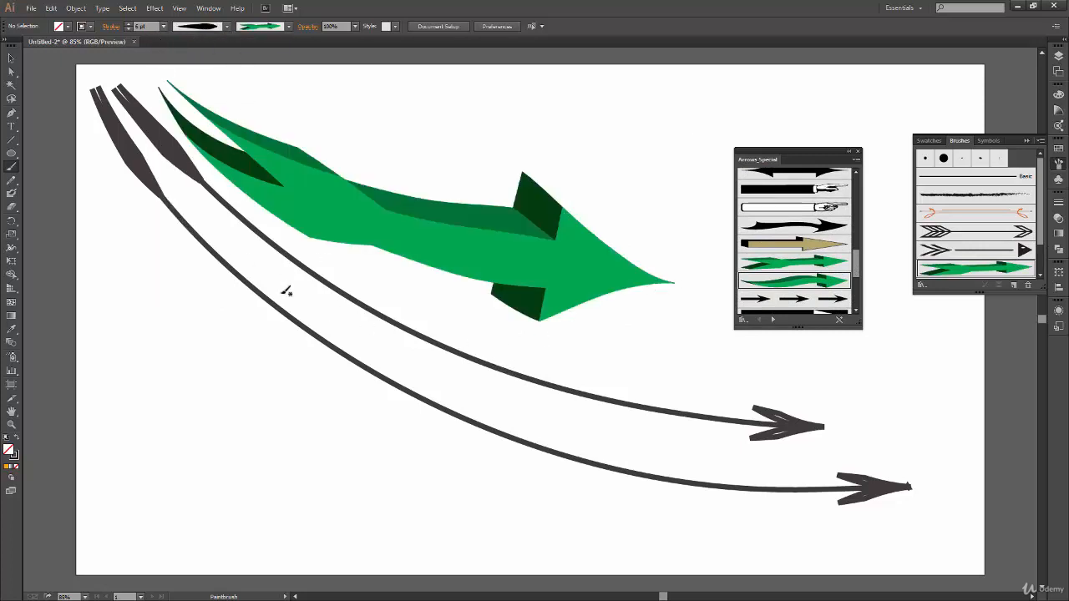
{"action": "left_click_drag", "start_coordinate": [493, 180], "coordinate": [551, 207]}
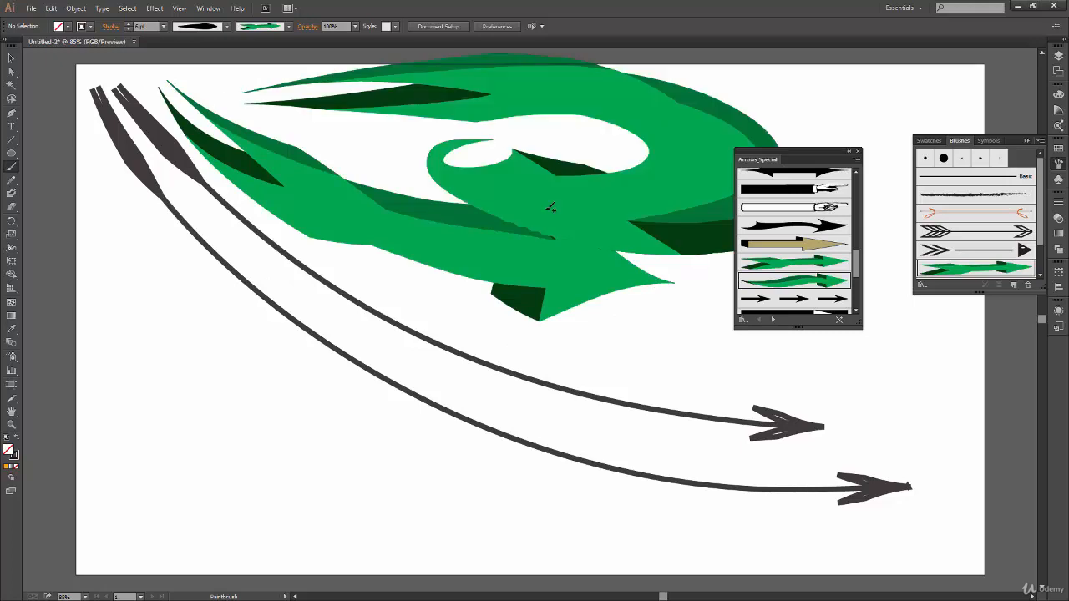
{"action": "key", "text": "ctrl+z"}
{"action": "key", "text": "ctrl+z"}
Set the stroke weight to 1 pt, try the green arrow brush in two long curves above the dark arrows, and undo both.
{"action": "left_click", "coordinate": [163, 26]}
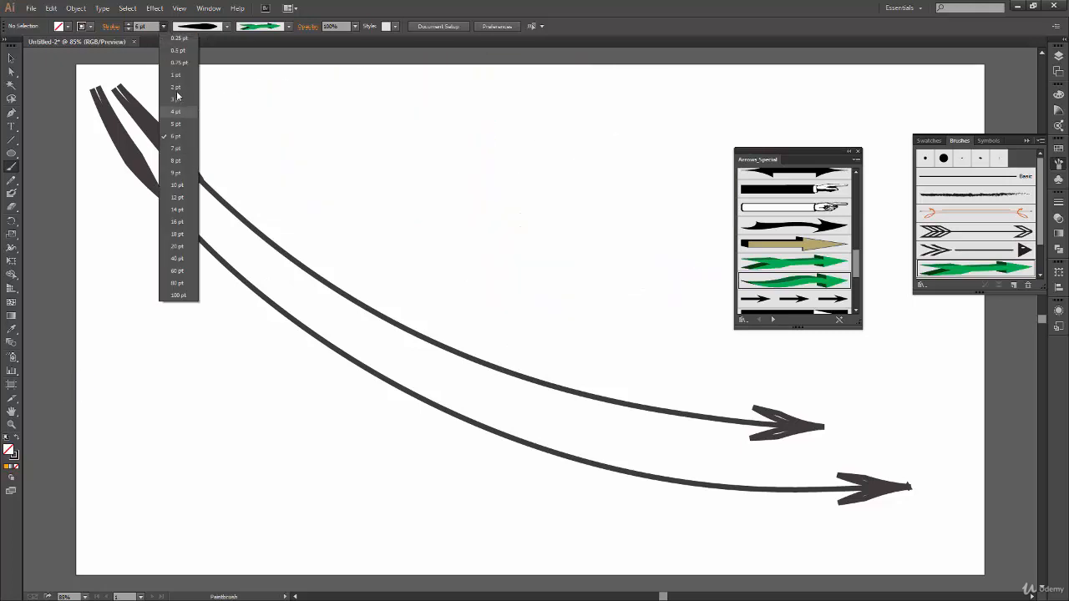
{"action": "left_click", "coordinate": [183, 75]}
{"action": "mouse_move", "coordinate": [155, 77]}
{"action": "left_mouse_down"}
{"action": "mouse_move", "coordinate": [451, 265]}
{"action": "mouse_move", "coordinate": [922, 376]}
{"action": "left_mouse_up"}
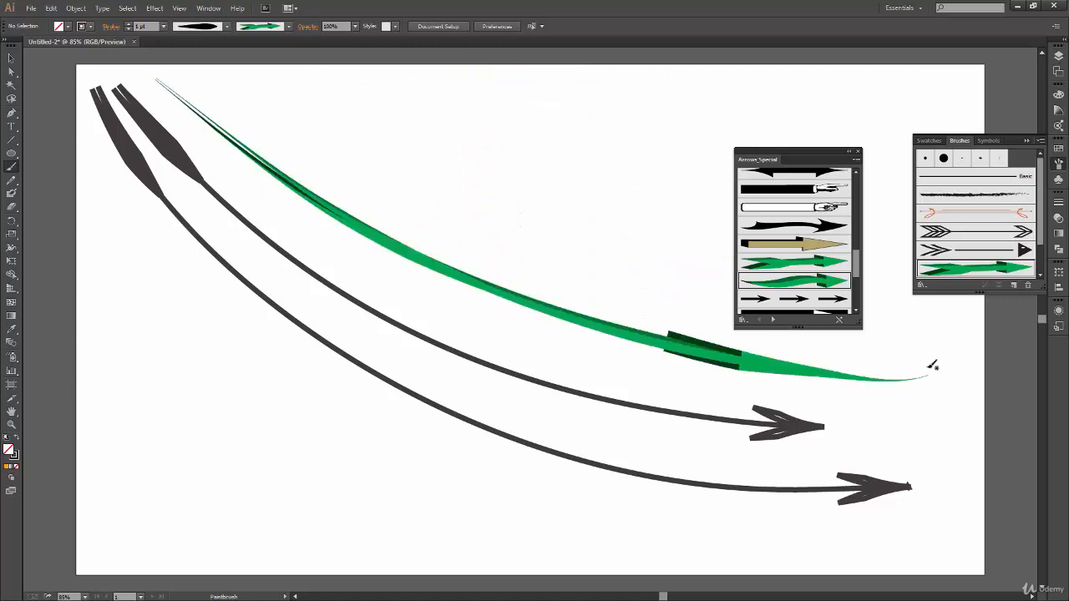
{"action": "key", "text": "ctrl+z"}
{"action": "mouse_move", "coordinate": [184, 91]}
{"action": "left_mouse_down"}
{"action": "mouse_move", "coordinate": [518, 307]}
{"action": "mouse_move", "coordinate": [872, 386]}
{"action": "mouse_move", "coordinate": [914, 378]}
{"action": "left_mouse_up"}
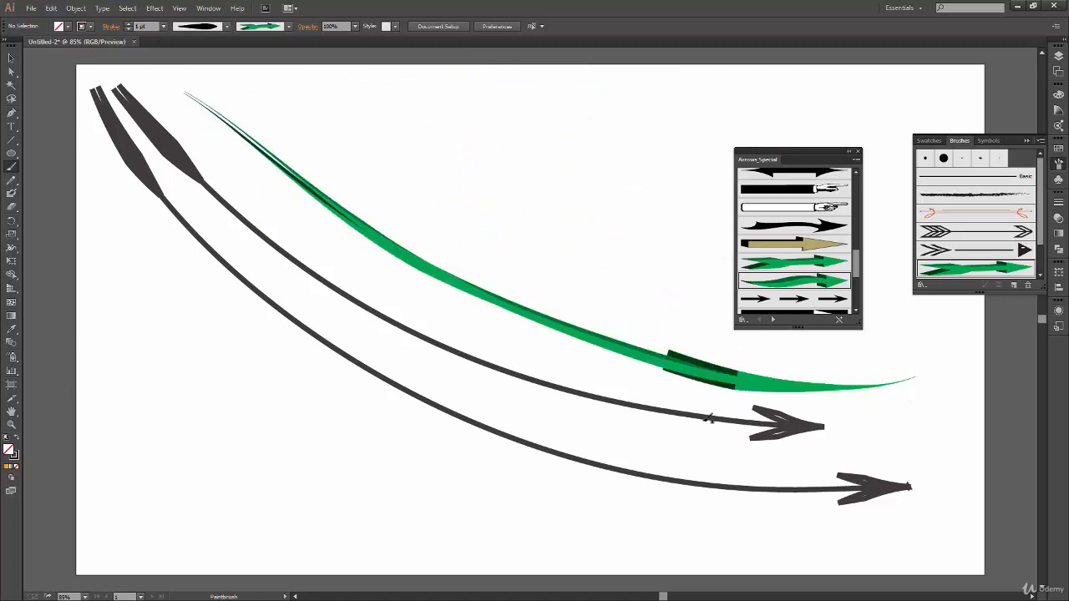
{"action": "key", "text": "ctrl+z"}
Choose the black dashed arrow brush with the solid head near the end of the Arrows_Special library.
{"action": "left_click", "coordinate": [807, 298]}
{"action": "scroll", "coordinate": [842, 296], "scroll_direction": "down", "scroll_amount": 5}
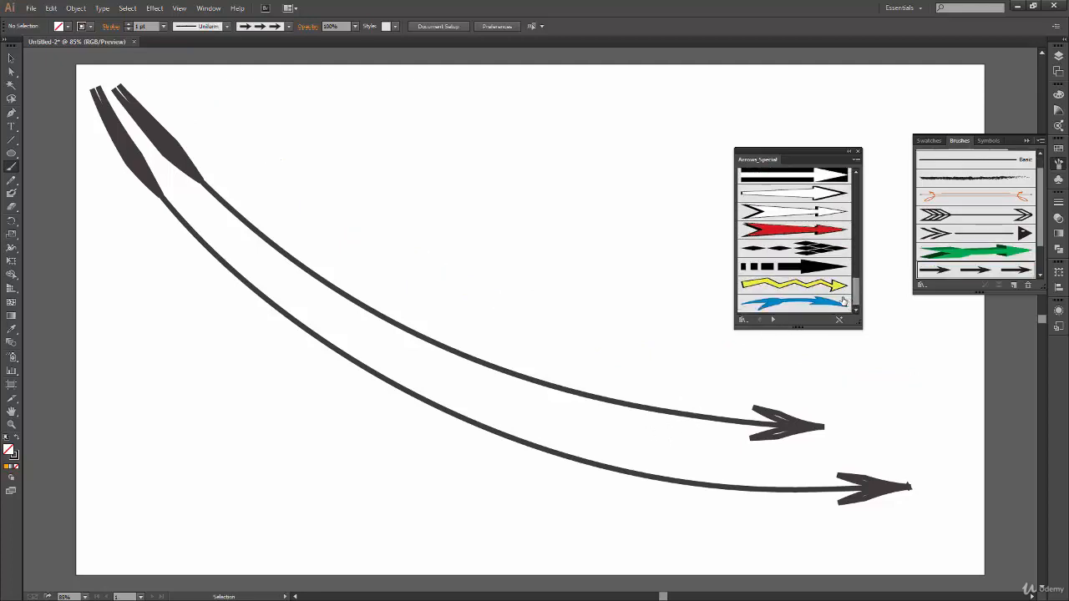
{"action": "left_click", "coordinate": [778, 268]}
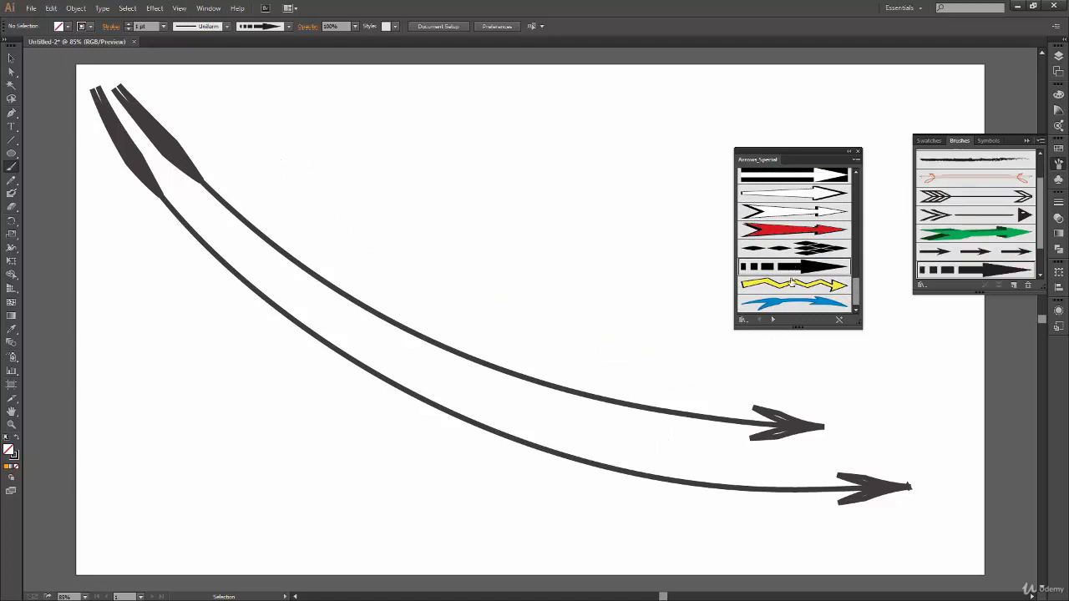
Try a long curved stroke with the dashed arrow brush and the lens-shaped width profile, and undo it.
{"action": "left_click", "coordinate": [226, 26]}
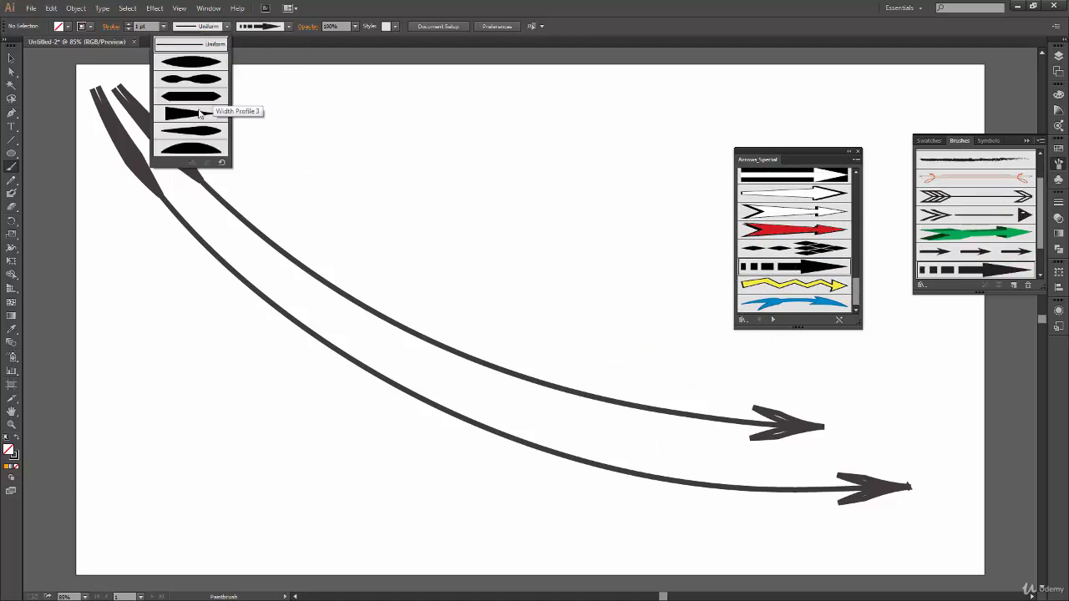
{"action": "left_click", "coordinate": [212, 72]}
{"action": "mouse_move", "coordinate": [186, 98]}
{"action": "left_mouse_down"}
{"action": "mouse_move", "coordinate": [745, 355]}
{"action": "mouse_move", "coordinate": [821, 367]}
{"action": "left_mouse_up"}
{"action": "key", "text": "v"}
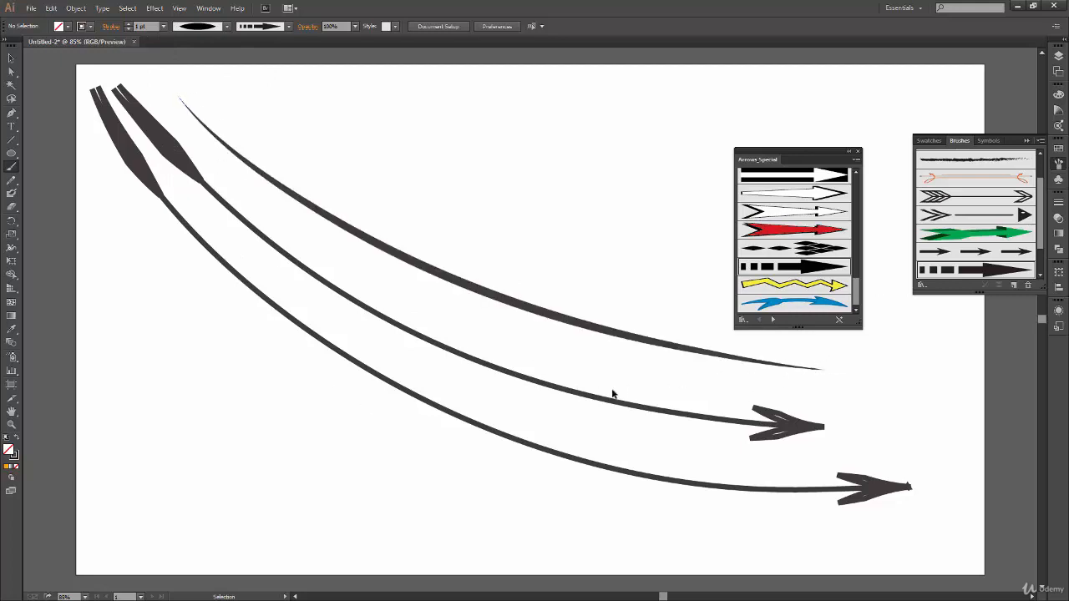
{"action": "key", "text": "ctrl+z"}
Paint a long curve above the two dark arrows with the dashed arrow brush and a different width profile.
{"action": "left_click", "coordinate": [226, 27]}
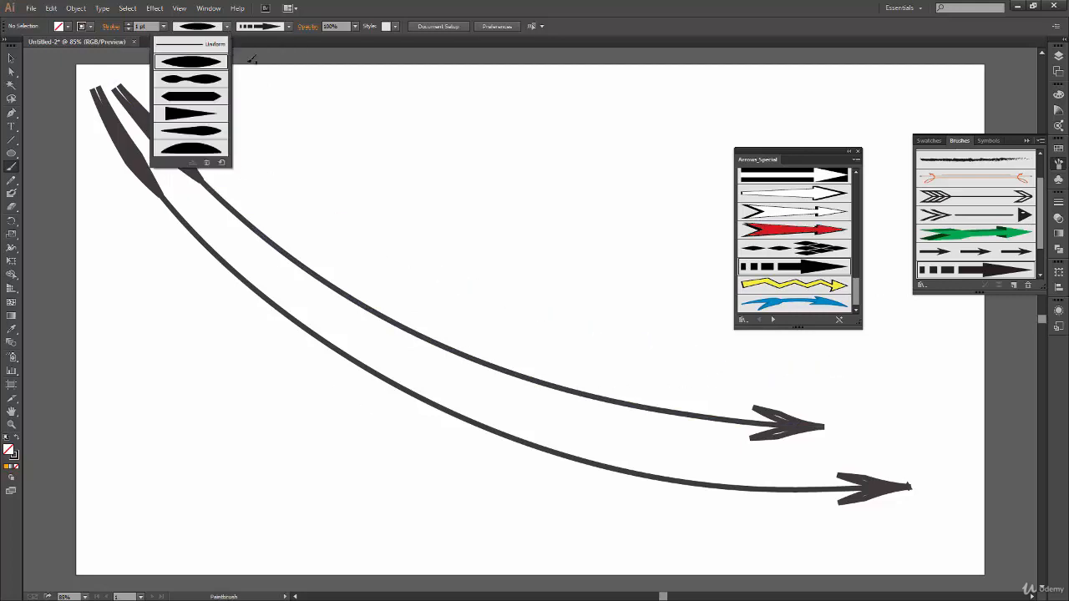
{"action": "left_click", "coordinate": [200, 98]}
{"action": "mouse_move", "coordinate": [177, 91]}
{"action": "left_mouse_down"}
{"action": "mouse_move", "coordinate": [475, 296]}
{"action": "mouse_move", "coordinate": [772, 361]}
{"action": "left_mouse_up"}
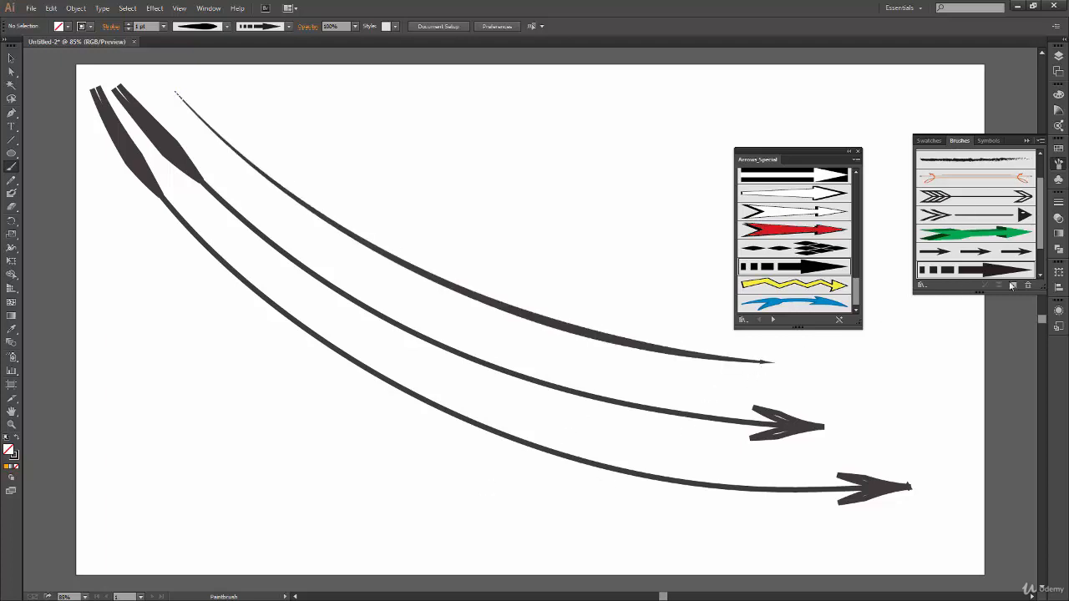
Replace the Arrows_Special brushes with the Decorative_Scatter brush library.
{"action": "left_click", "coordinate": [921, 284]}
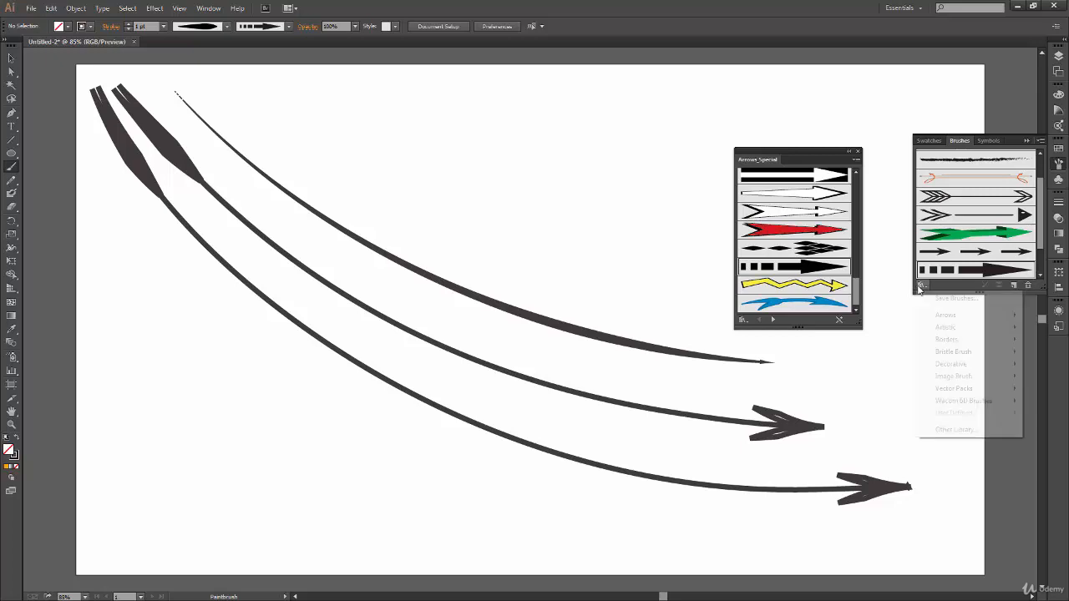
{"action": "left_click", "coordinate": [749, 322]}
{"action": "mouse_move", "coordinate": [810, 384]}
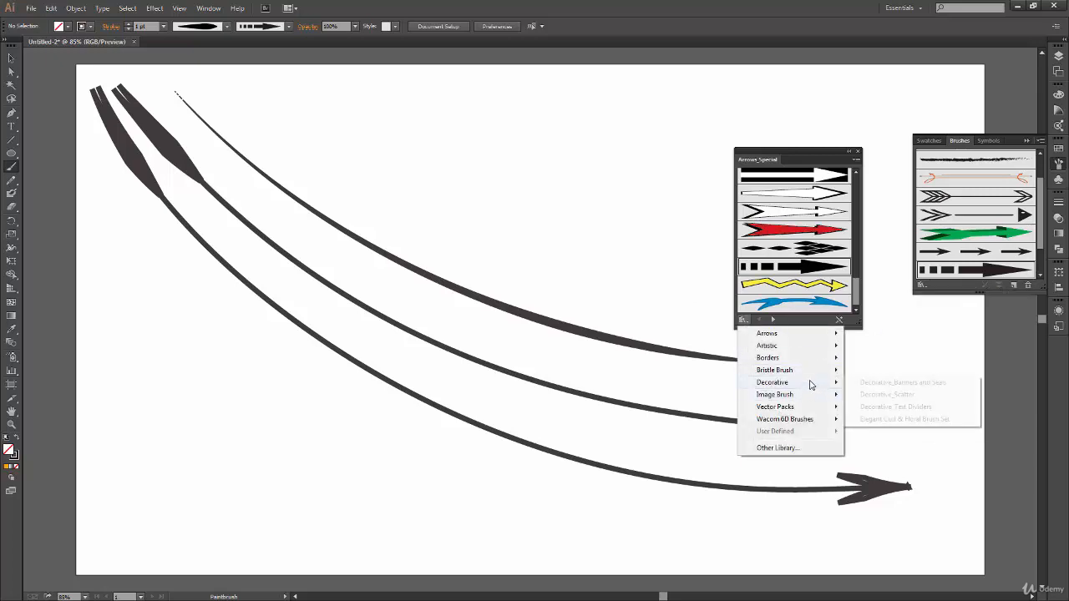
{"action": "left_click", "coordinate": [915, 394]}
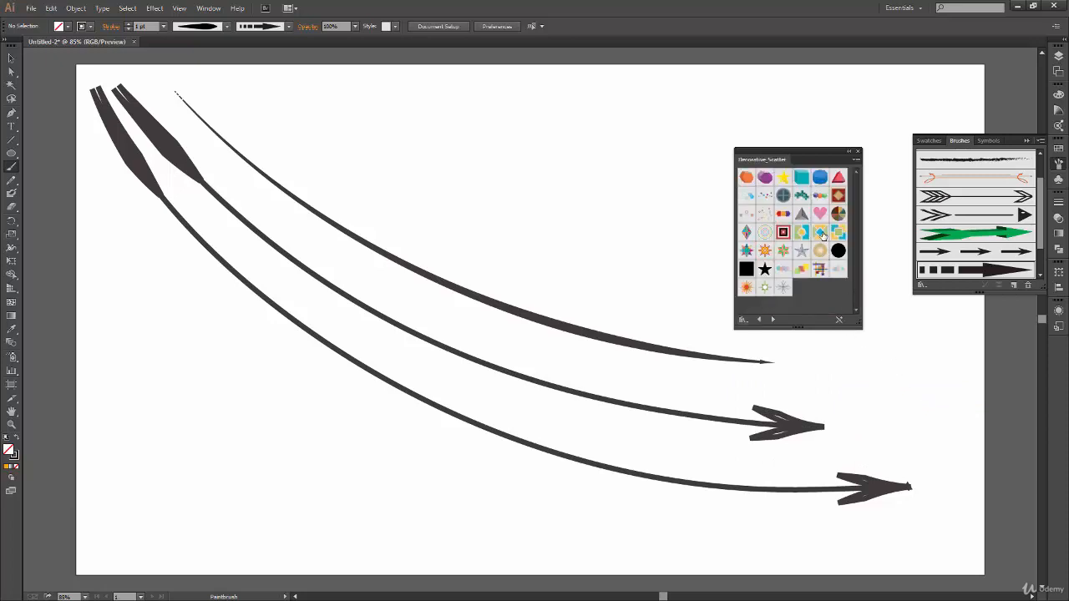
Scatter small yellow-and-blue squares along a hooked stroke above the curves, using the square scatter brush and a tapered width profile.
{"action": "left_click", "coordinate": [821, 234]}
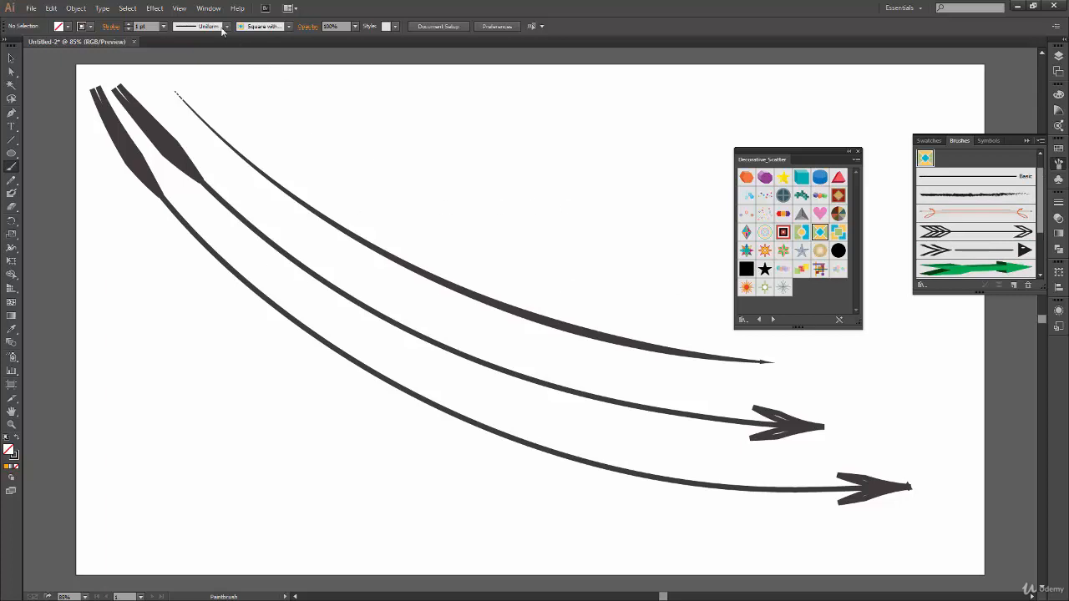
{"action": "left_click", "coordinate": [226, 27]}
{"action": "left_click", "coordinate": [211, 91]}
{"action": "mouse_move", "coordinate": [287, 87]}
{"action": "left_mouse_down"}
{"action": "mouse_move", "coordinate": [325, 118]}
{"action": "mouse_move", "coordinate": [586, 155]}
{"action": "mouse_move", "coordinate": [496, 215]}
{"action": "left_mouse_up"}
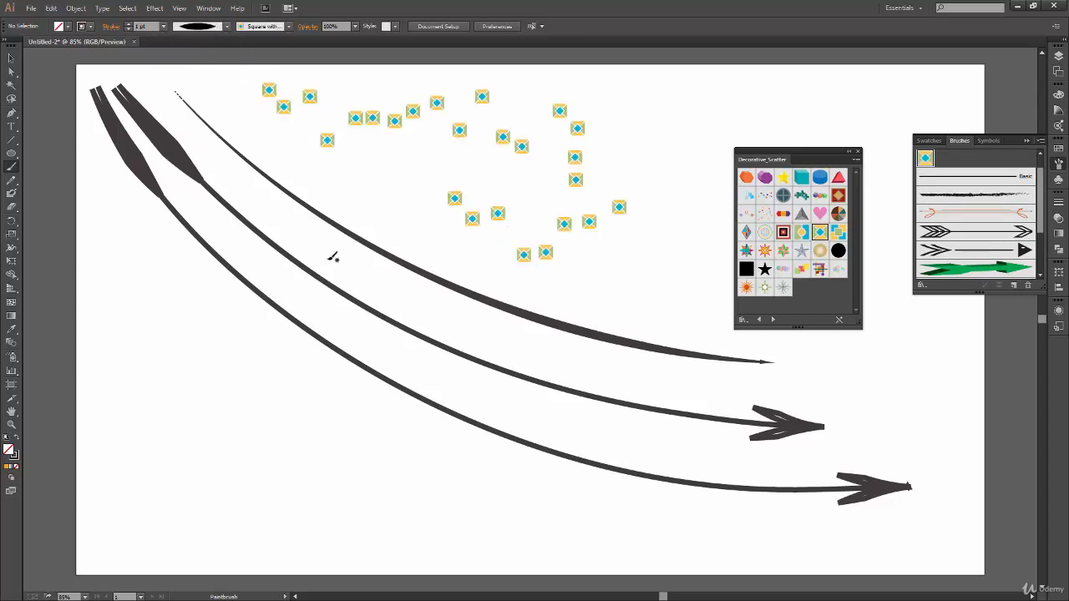
Undo the scattered squares, paint a large spiral stroke across the curves with the 16pt. Star scatter brush, and select it.
{"action": "key", "text": "ctrl+z"}
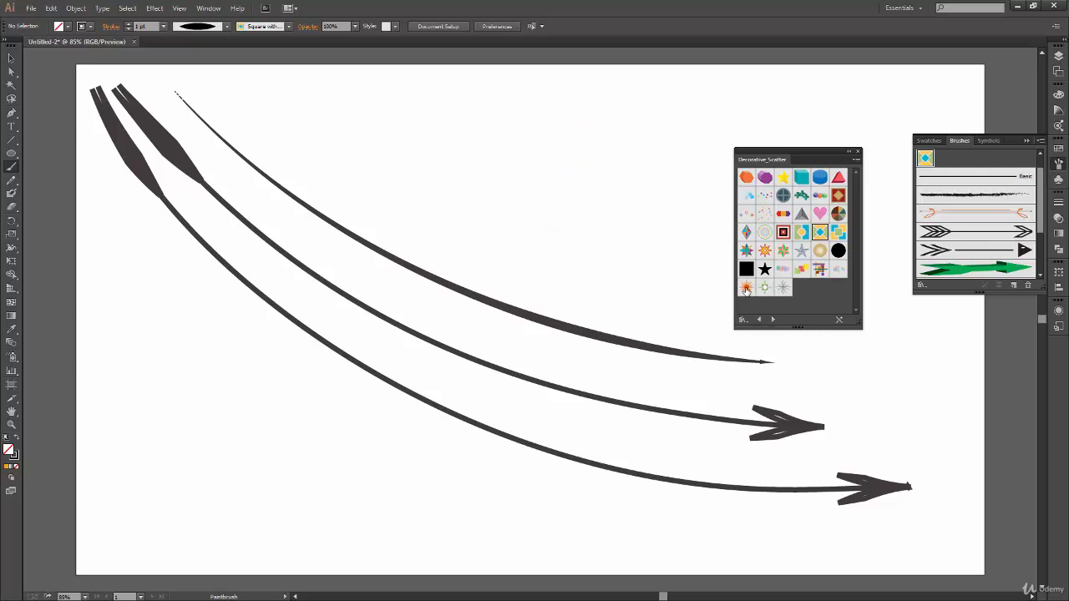
{"action": "left_click", "coordinate": [745, 286]}
{"action": "left_click_drag", "start_coordinate": [253, 103], "coordinate": [454, 148]}
{"action": "left_click_drag", "start_coordinate": [282, 347], "coordinate": [434, 352]}
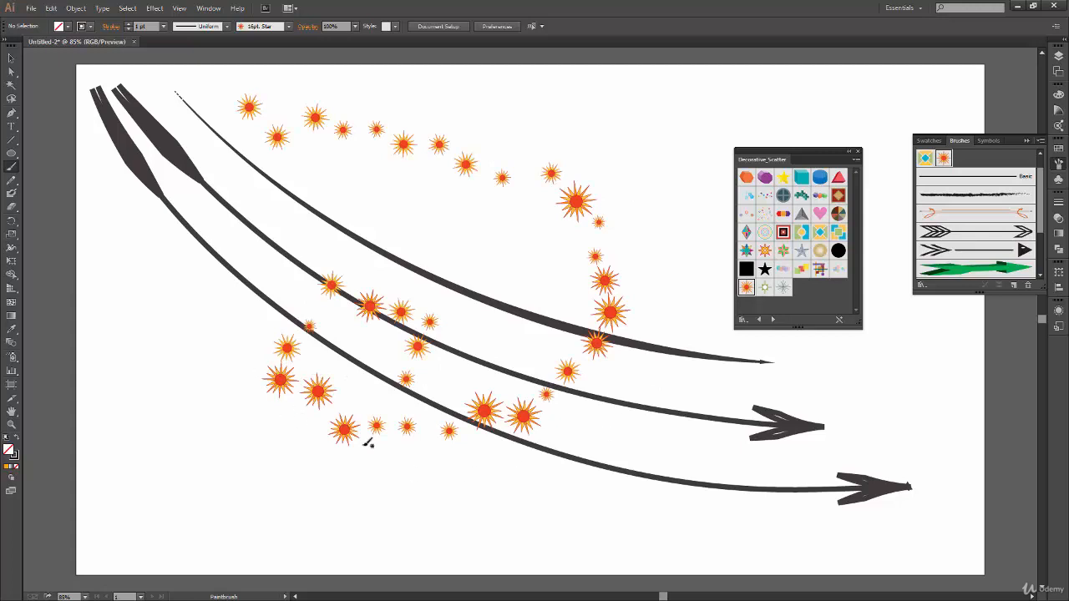
{"action": "key", "text": "v"}
{"action": "left_click_drag", "start_coordinate": [620, 174], "coordinate": [534, 245]}
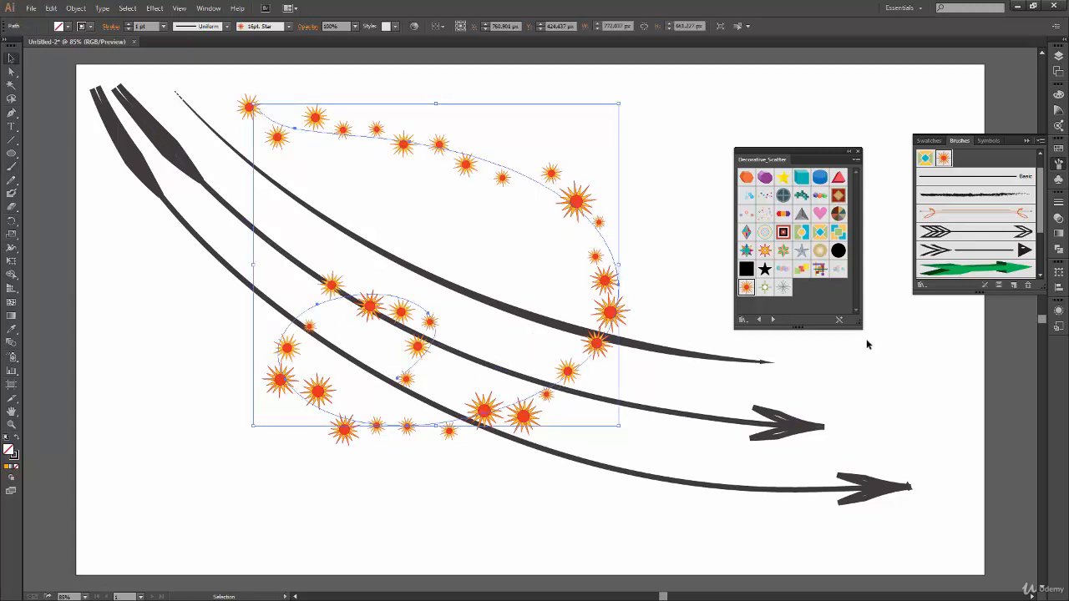
Replace the Decorative_Scatter brushes with the Borders_Dashed library and choose the teal border brush with yellow dots.
{"action": "left_click", "coordinate": [742, 319]}
{"action": "mouse_move", "coordinate": [818, 349]}
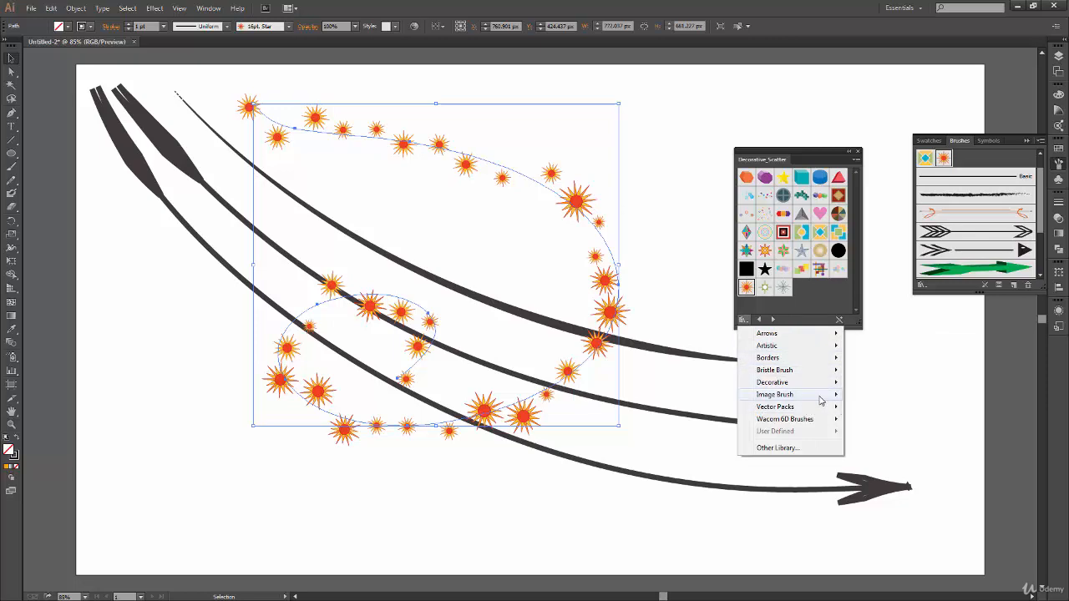
{"action": "mouse_move", "coordinate": [818, 384]}
{"action": "left_click", "coordinate": [917, 359]}
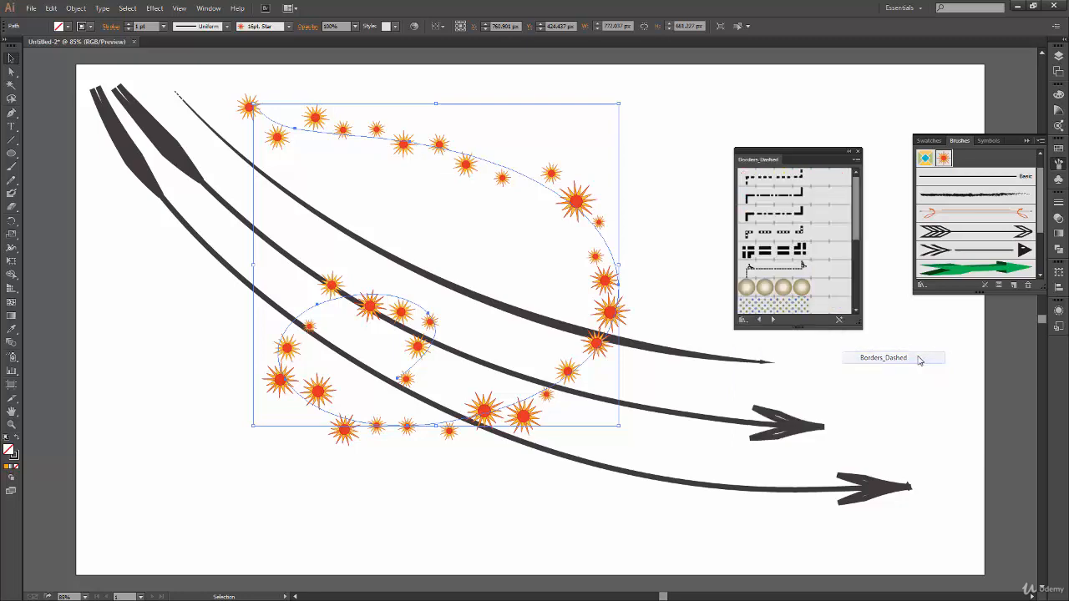
{"action": "left_click", "coordinate": [857, 277]}
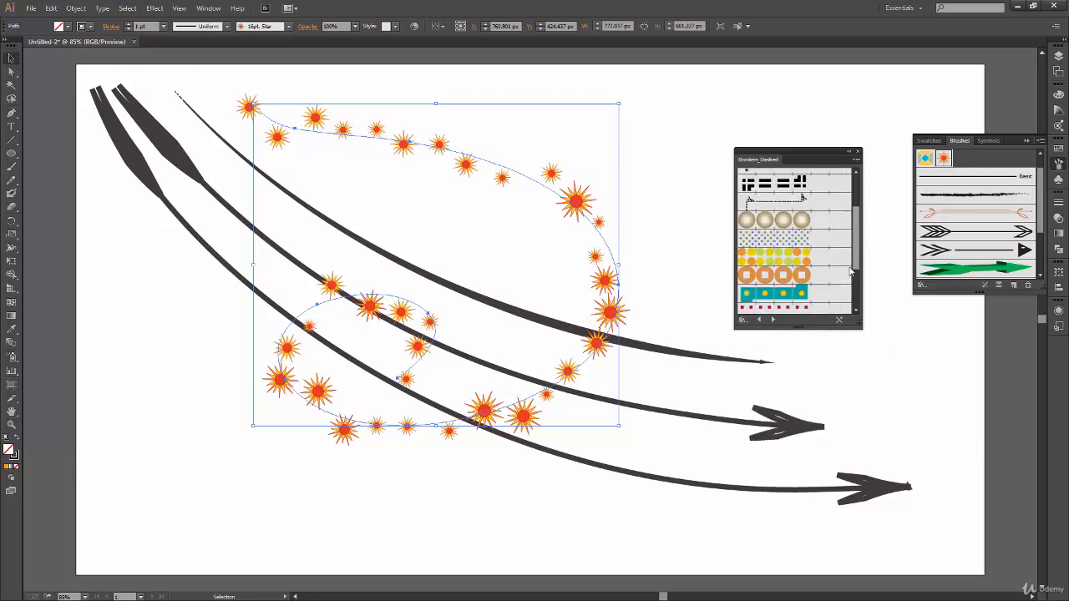
{"action": "left_click", "coordinate": [886, 304]}
{"action": "left_click", "coordinate": [774, 267]}
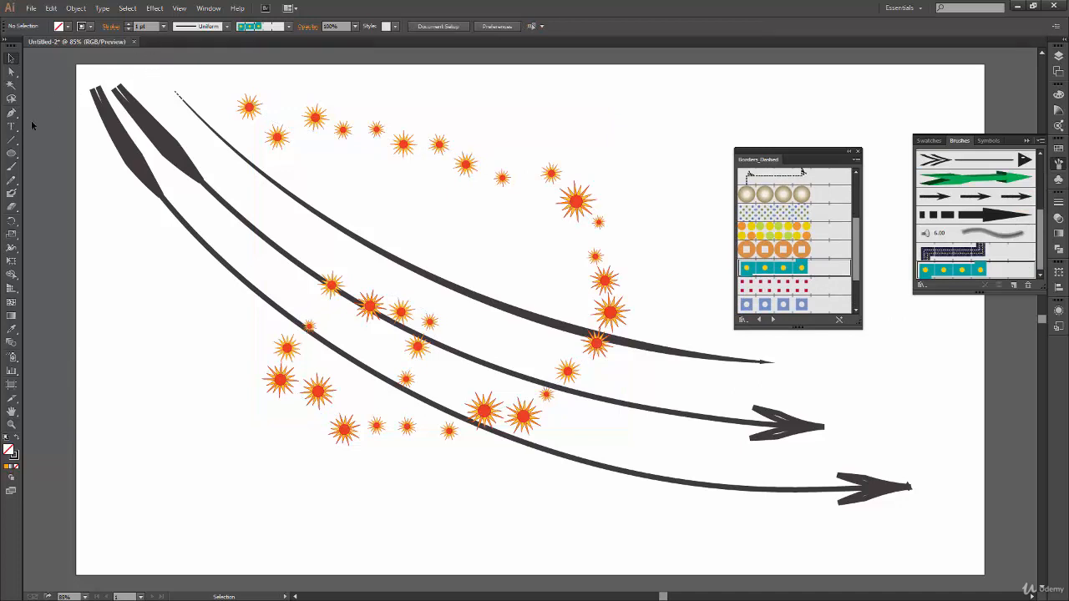
Try a long S-shaped stroke across the artboard with the teal border brush and the Uniform width profile, and undo it.
{"action": "left_click", "coordinate": [12, 166]}
{"action": "mouse_move", "coordinate": [452, 411]}
{"action": "left_mouse_down"}
{"action": "mouse_move", "coordinate": [176, 473]}
{"action": "mouse_move", "coordinate": [343, 532]}
{"action": "left_mouse_up"}
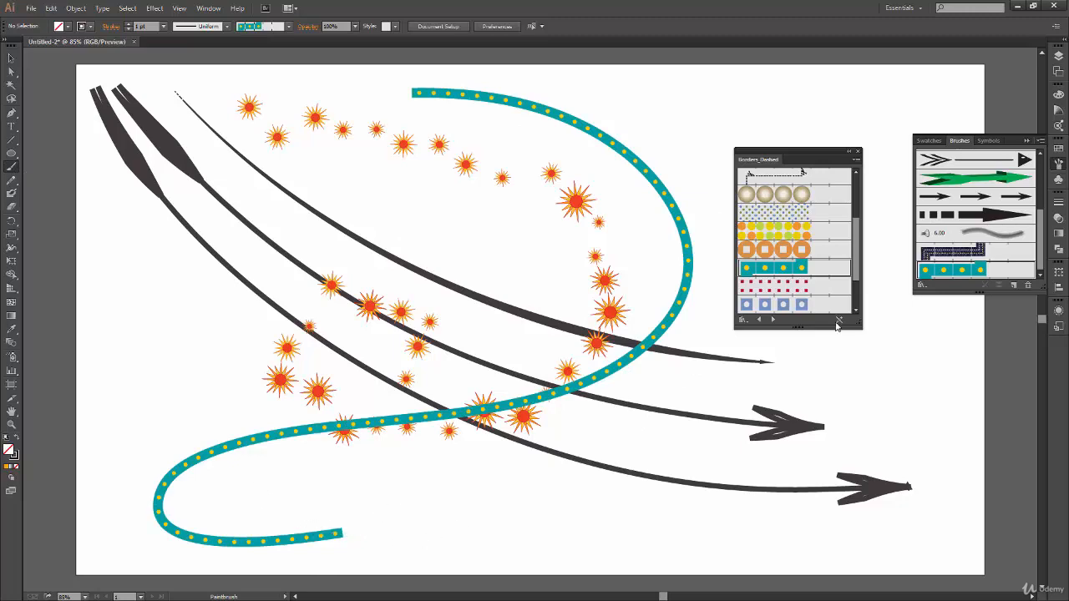
{"action": "key", "text": "ctrl+z"}
Paint a curling stroke below the arrows with the teal border brush and the flat-topped width profile with pointed ends.
{"action": "left_click", "coordinate": [226, 26]}
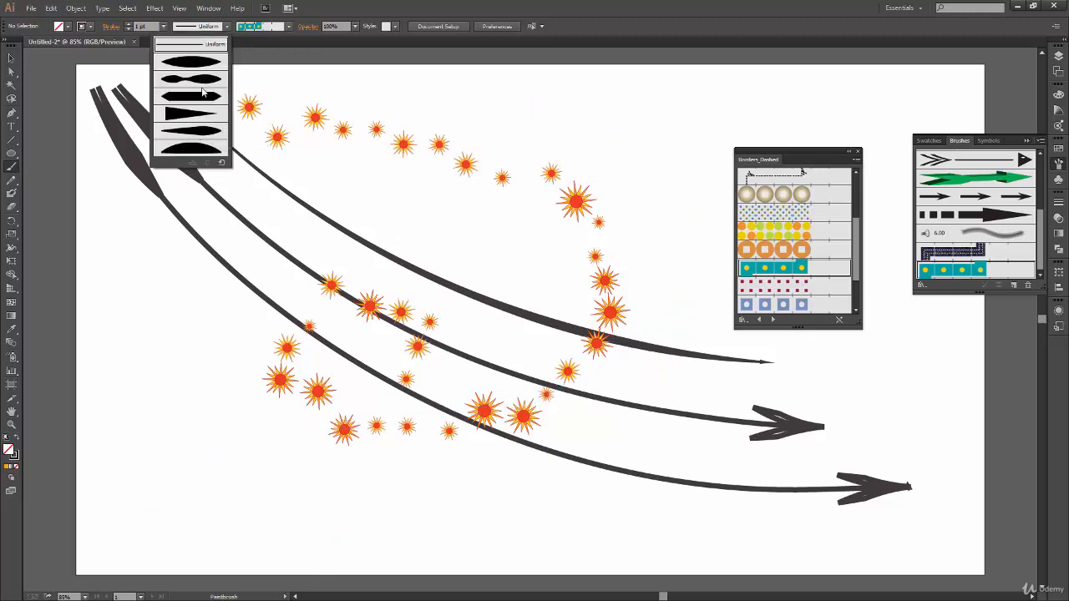
{"action": "left_click", "coordinate": [221, 98]}
{"action": "mouse_move", "coordinate": [101, 252]}
{"action": "left_mouse_down"}
{"action": "mouse_move", "coordinate": [132, 392]}
{"action": "mouse_move", "coordinate": [365, 425]}
{"action": "mouse_move", "coordinate": [420, 473]}
{"action": "left_mouse_up"}
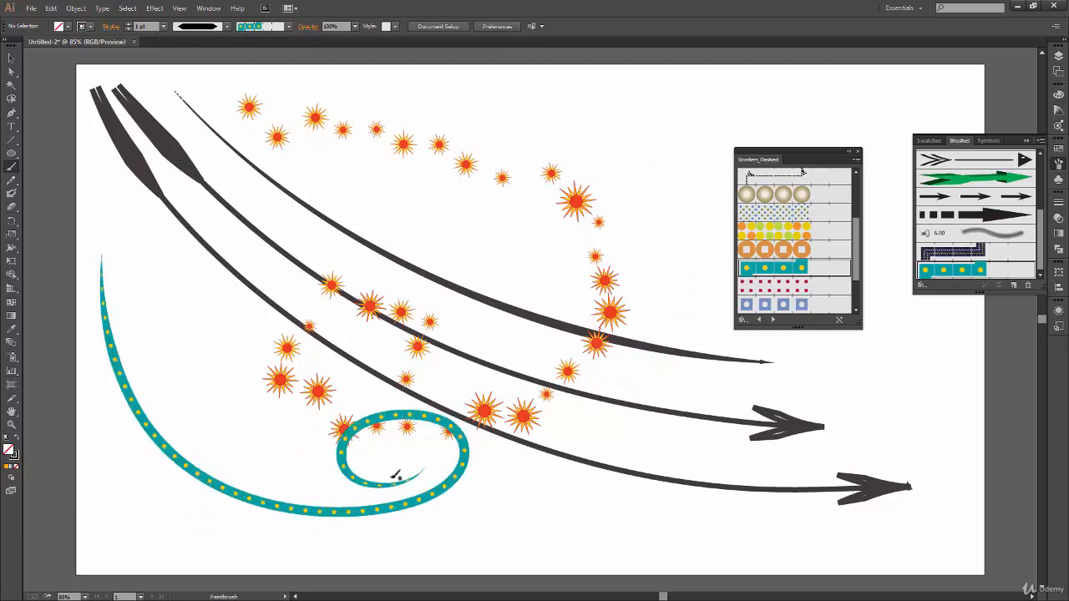
Select all the painted strokes on the artboard and delete them.
{"action": "key", "text": "v"}
{"action": "left_click_drag", "start_coordinate": [568, 545], "coordinate": [202, 488]}
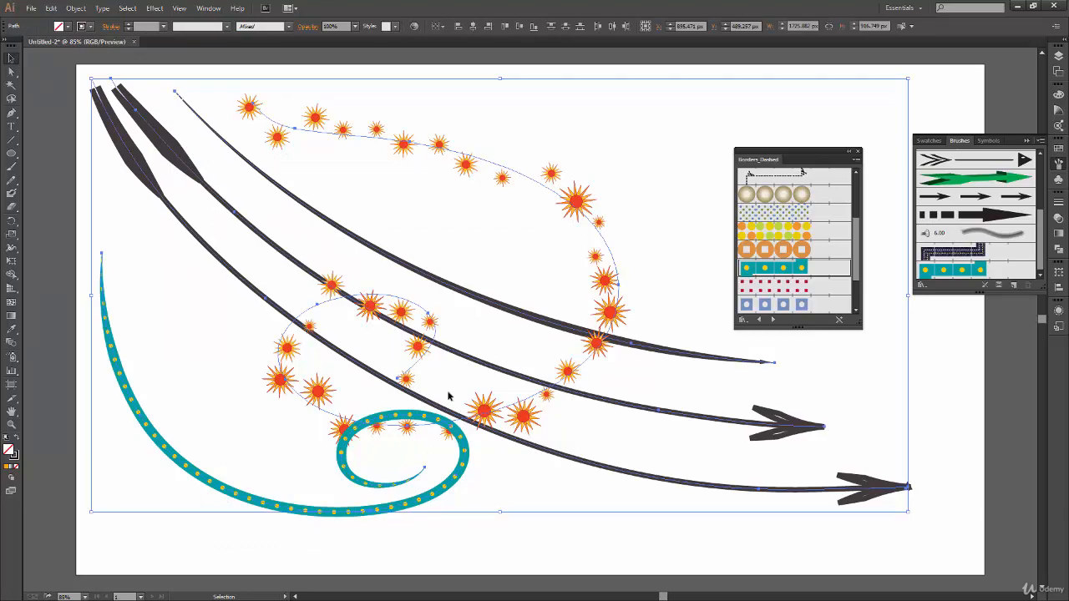
{"action": "key", "text": "Delete"}
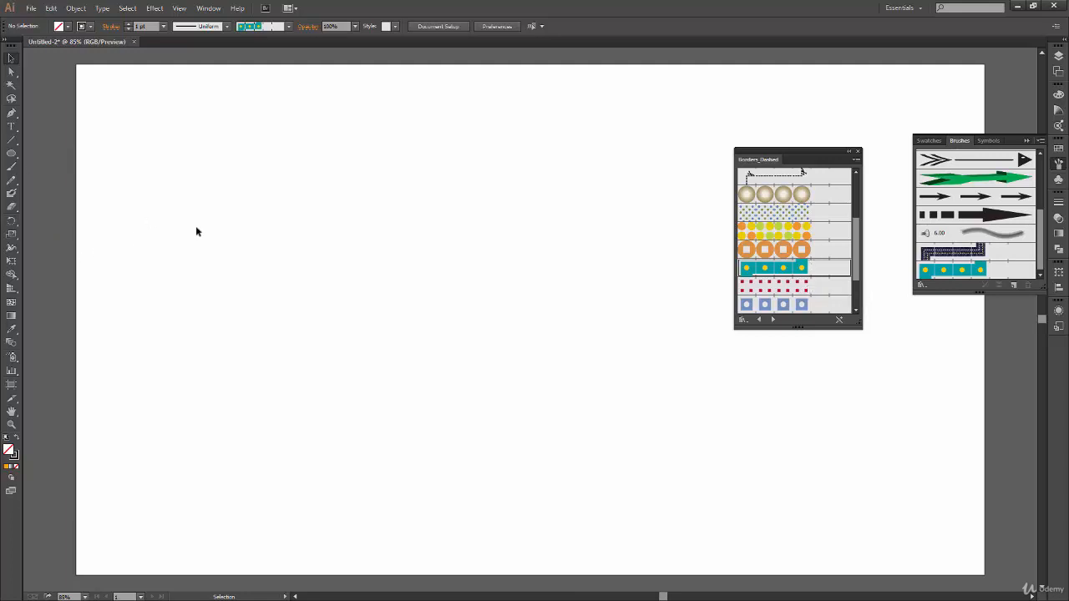
Paint an S-shaped curve on the left half of the empty artboard with the teal border brush, and select it.
{"action": "left_click", "coordinate": [11, 166]}
{"action": "mouse_move", "coordinate": [145, 124]}
{"action": "left_mouse_down"}
{"action": "mouse_move", "coordinate": [154, 161]}
{"action": "mouse_move", "coordinate": [412, 306]}
{"action": "left_mouse_up"}
{"action": "key", "text": "v"}
{"action": "key", "text": "ctrl+a"}
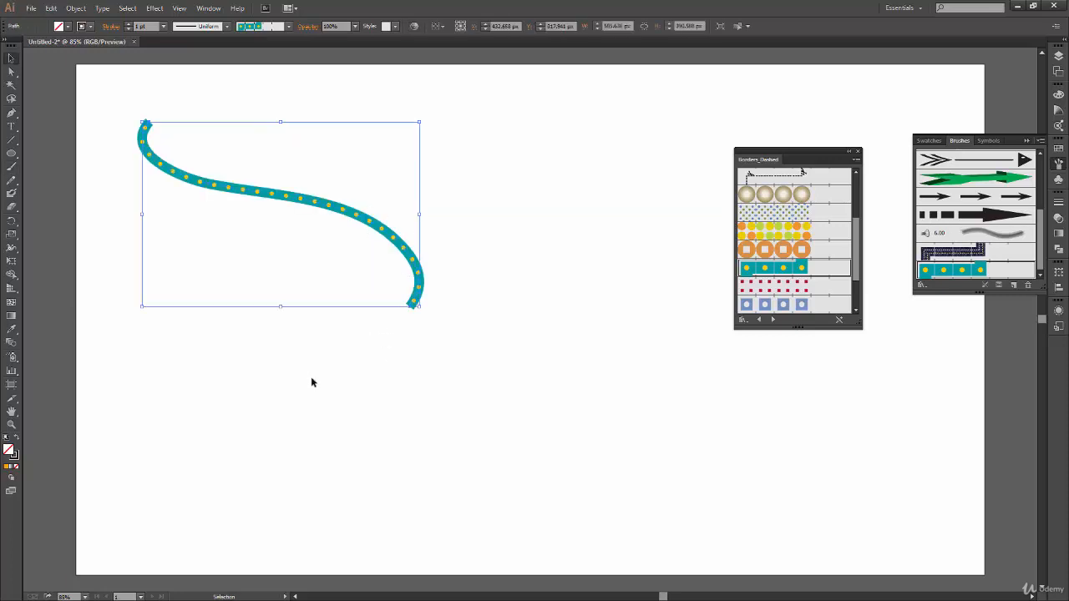
Check the teal curve's path in Outline view, return to Preview, and delete the curve.
{"action": "left_click", "coordinate": [347, 407]}
{"action": "key", "text": "ctrl+y"}
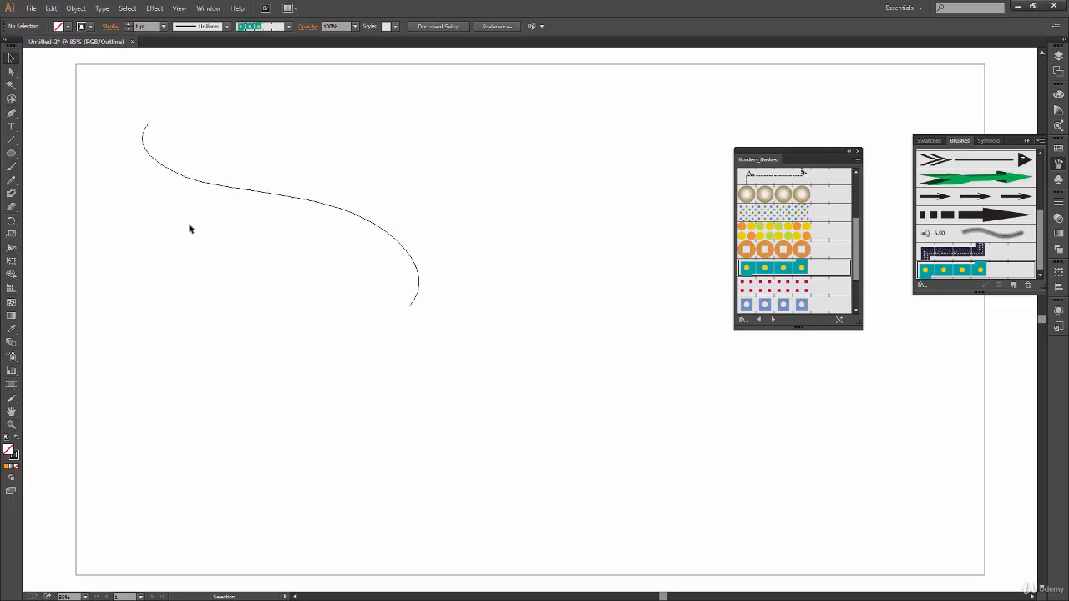
{"action": "key", "text": "ctrl+y"}
{"action": "left_click_drag", "start_coordinate": [484, 229], "coordinate": [368, 298]}
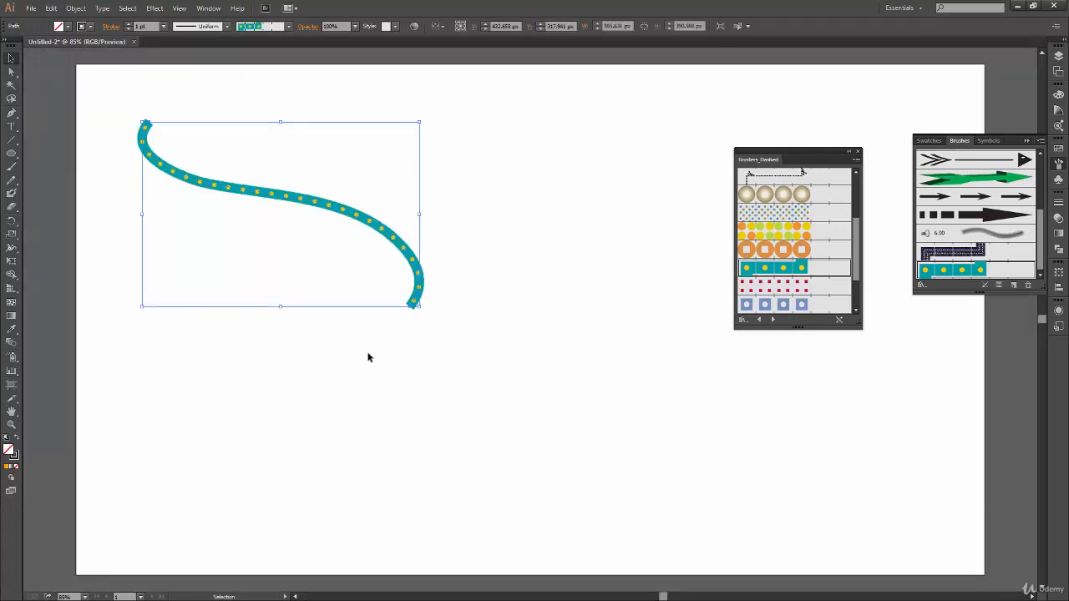
{"action": "key", "text": "Delete"}
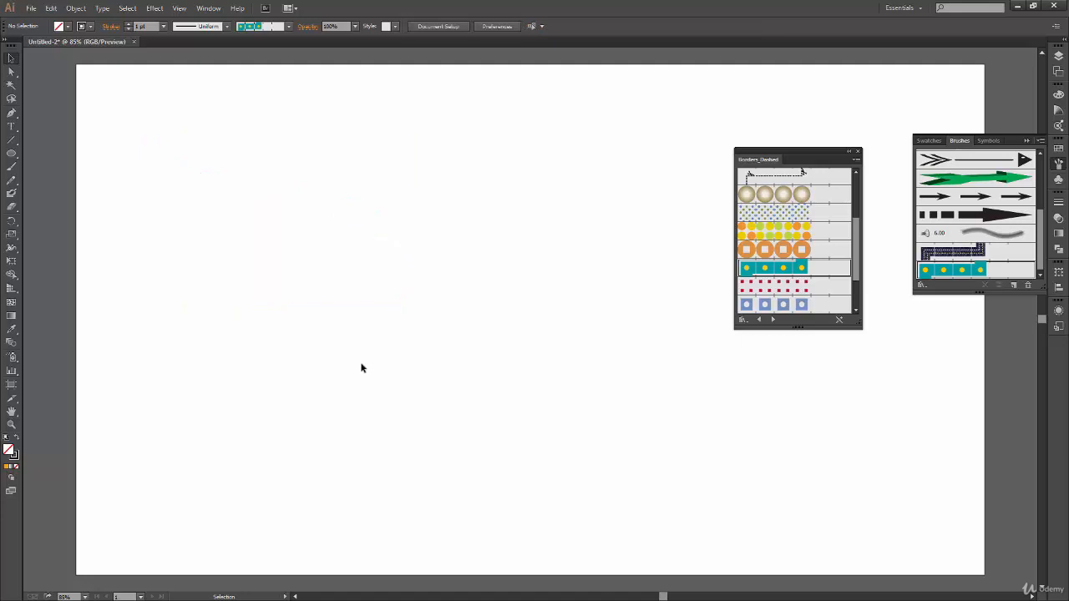
Draw an upright five-pointed star about 417 px wide and 396 px high on the artboard's left side, and select it.
{"action": "left_click_drag", "start_coordinate": [11, 154], "coordinate": [37, 208]}
{"action": "left_click_drag", "start_coordinate": [209, 186], "coordinate": [280, 258]}
{"action": "key", "text": "v"}
{"action": "left_click_drag", "start_coordinate": [268, 192], "coordinate": [321, 318]}
{"action": "left_click", "coordinate": [325, 419]}
{"action": "left_click_drag", "start_coordinate": [378, 224], "coordinate": [270, 413]}
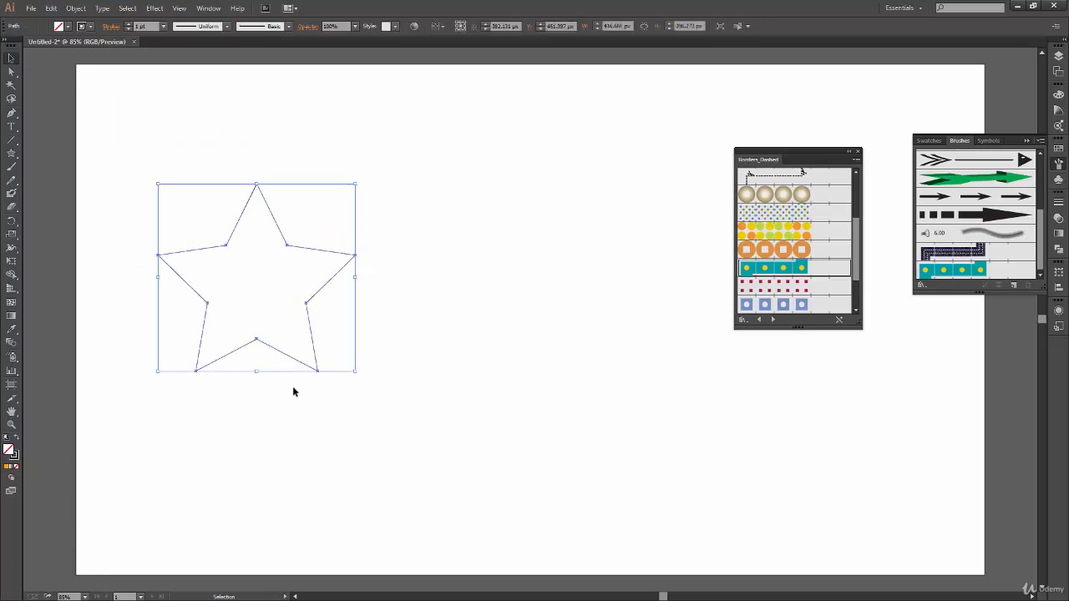
Apply the yellow-and-black checkered border brush to the star's outline, and keep the star selected.
{"action": "left_click_drag", "start_coordinate": [856, 269], "coordinate": [853, 307]}
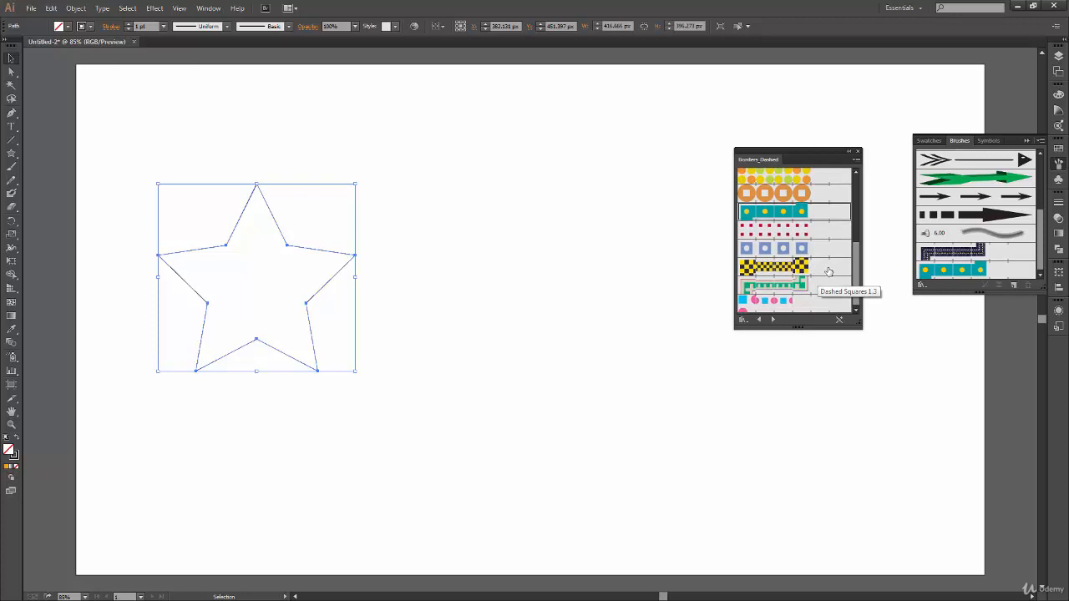
{"action": "left_click", "coordinate": [828, 272]}
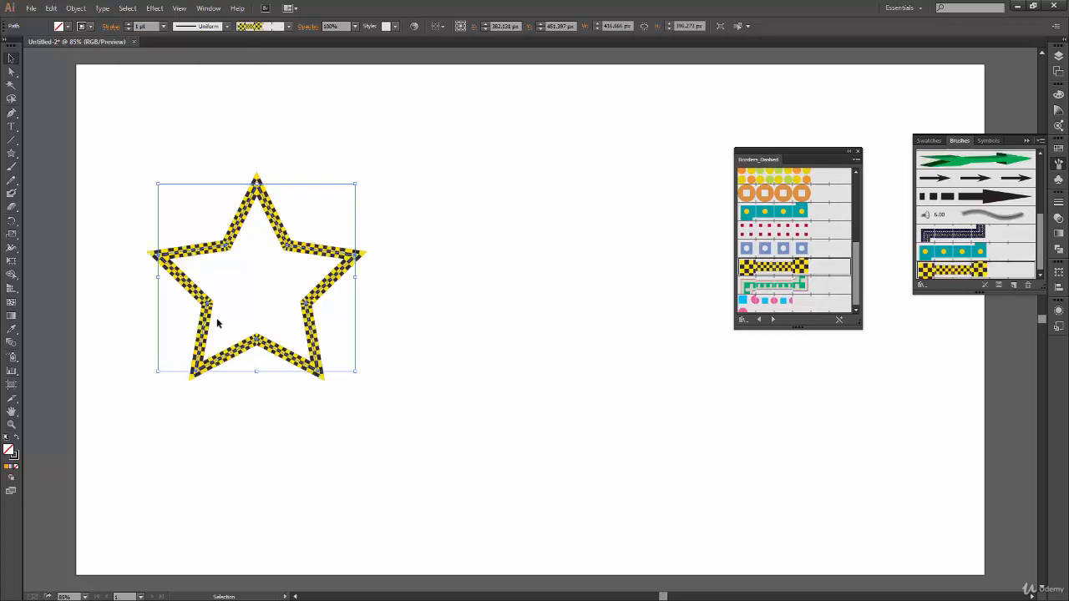
{"action": "left_click", "coordinate": [377, 340]}
{"action": "left_click", "coordinate": [299, 256]}
Try the lens-shaped width profile on the star's outline, and restore the Uniform profile.
{"action": "left_click", "coordinate": [226, 25]}
{"action": "left_click", "coordinate": [202, 57]}
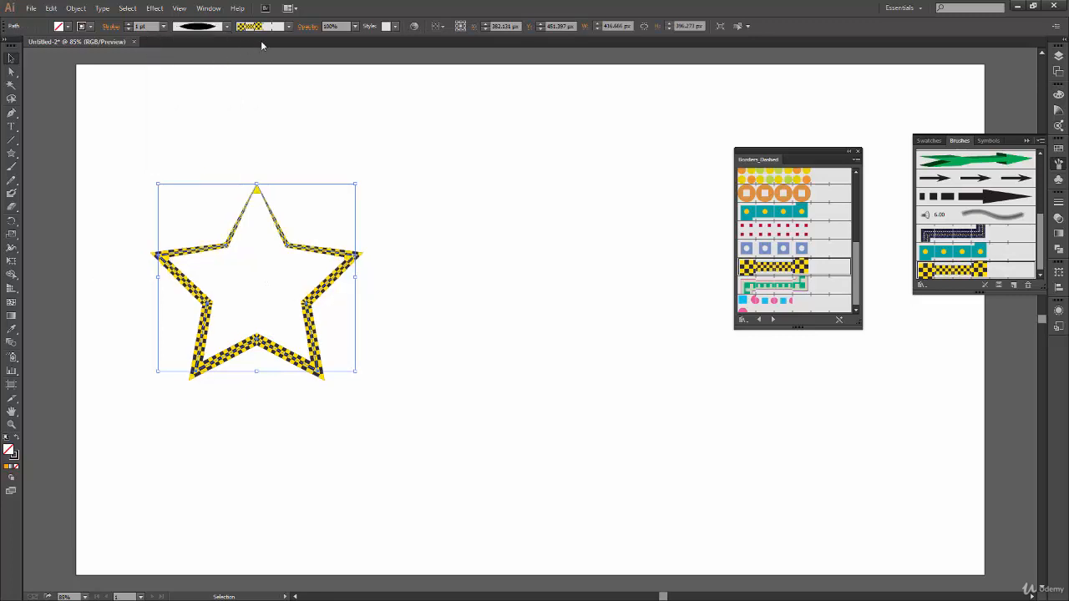
{"action": "left_click", "coordinate": [226, 26]}
{"action": "left_click", "coordinate": [219, 41]}
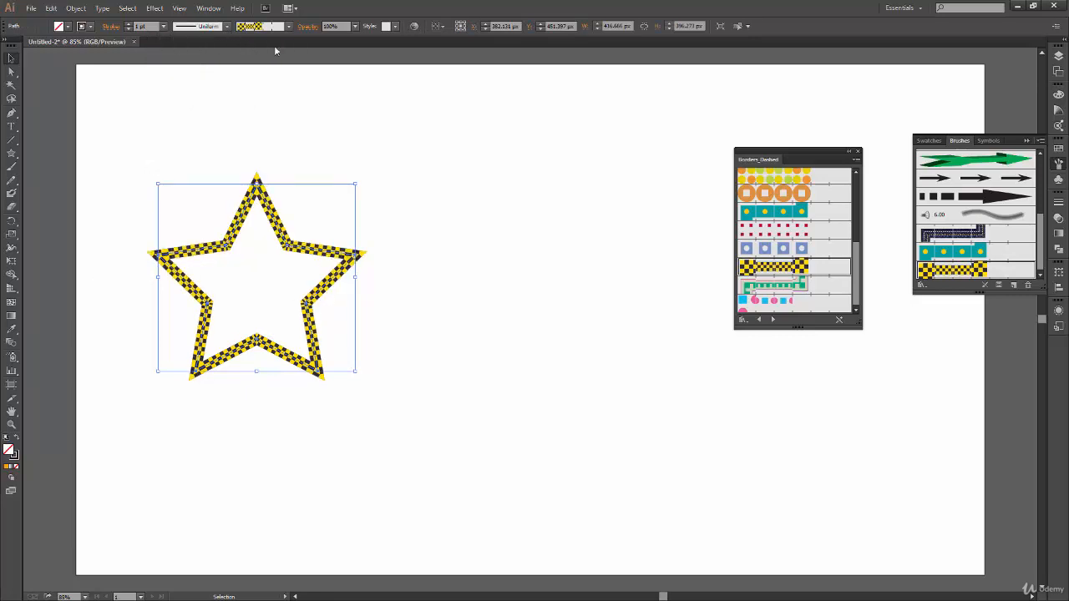
Try a 4 pt stroke weight on the checkered star, and settle on 2 pt.
{"action": "left_click", "coordinate": [163, 26]}
{"action": "left_click", "coordinate": [187, 116]}
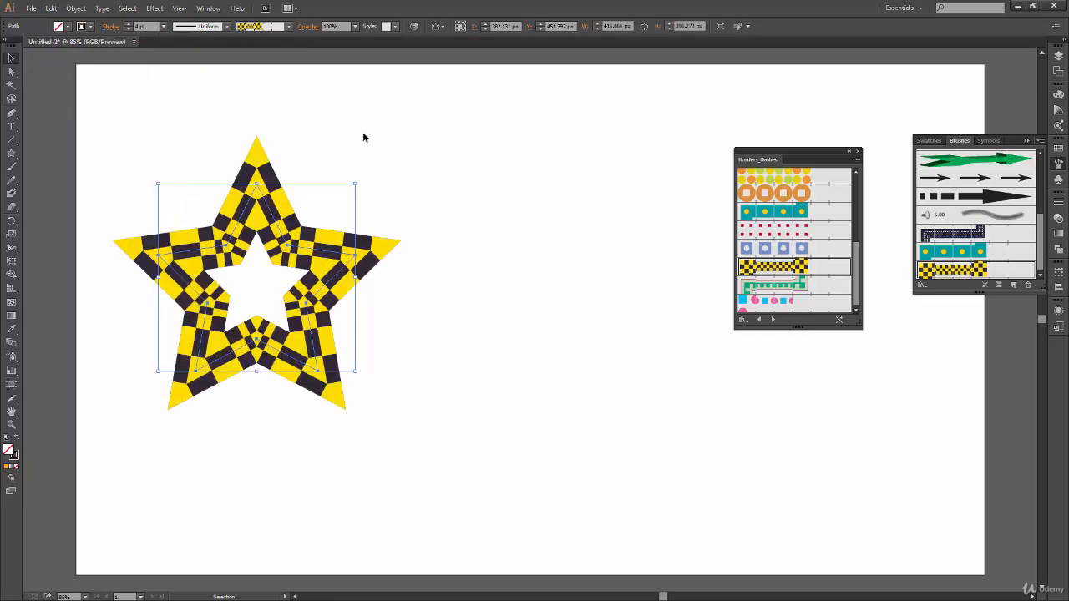
{"action": "left_click", "coordinate": [162, 26]}
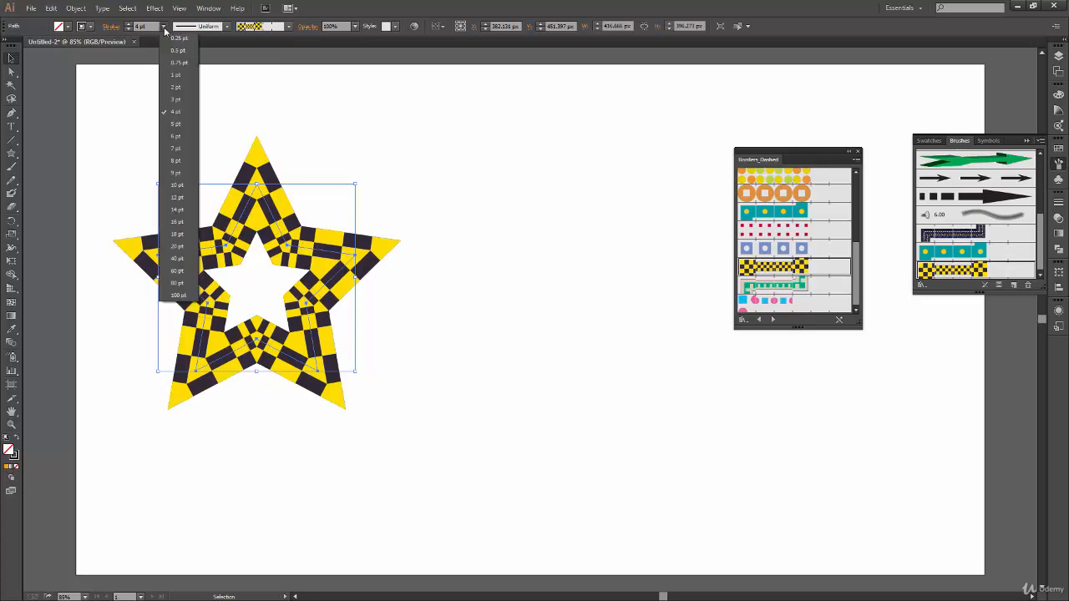
{"action": "left_click", "coordinate": [179, 92]}
{"action": "left_click", "coordinate": [402, 257]}
{"action": "left_click", "coordinate": [324, 377]}
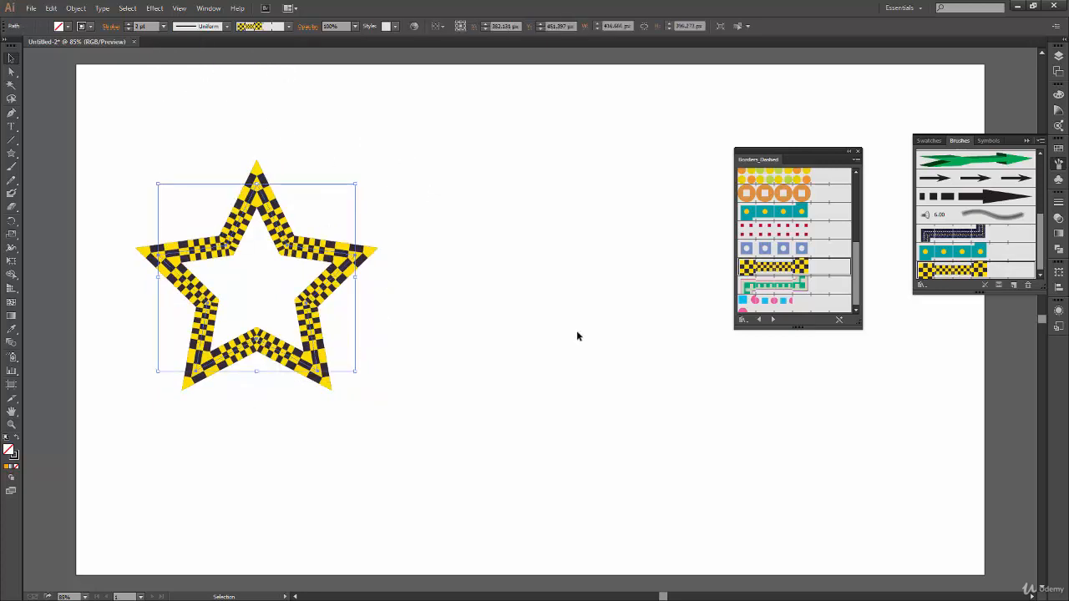
Try the blue square, red square, teal and orange ring brushes on the star, ending with the yellow, green and orange dot brush.
{"action": "left_click", "coordinate": [802, 249]}
{"action": "left_click", "coordinate": [823, 230]}
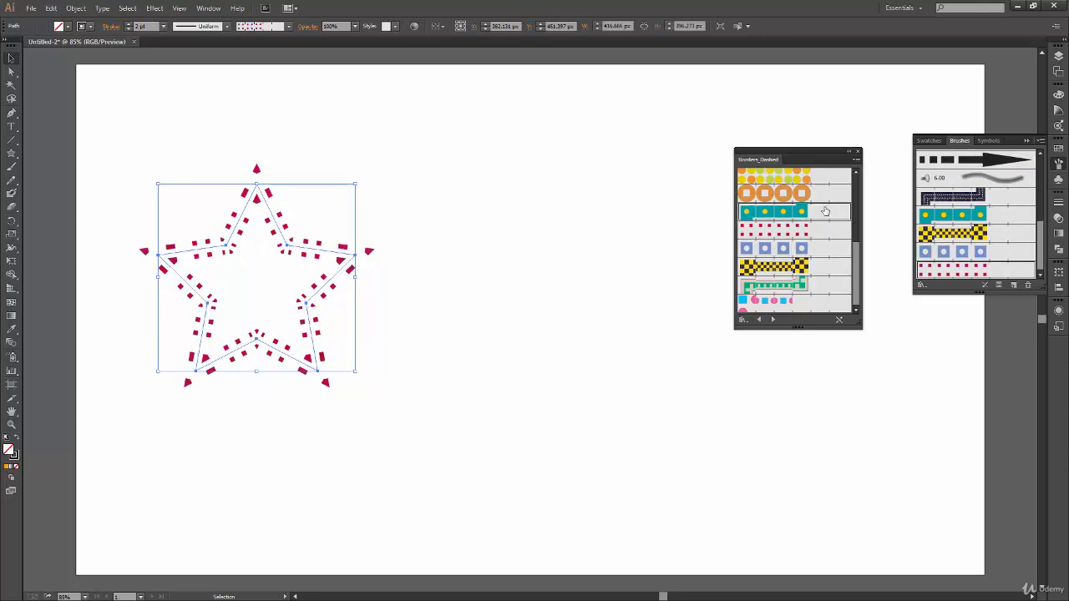
{"action": "left_click", "coordinate": [823, 212]}
{"action": "left_click", "coordinate": [824, 194]}
{"action": "scroll", "coordinate": [854, 262], "scroll_direction": "up", "scroll_amount": 2}
{"action": "scroll", "coordinate": [854, 263], "scroll_direction": "up", "scroll_amount": 1}
{"action": "left_click", "coordinate": [824, 209]}
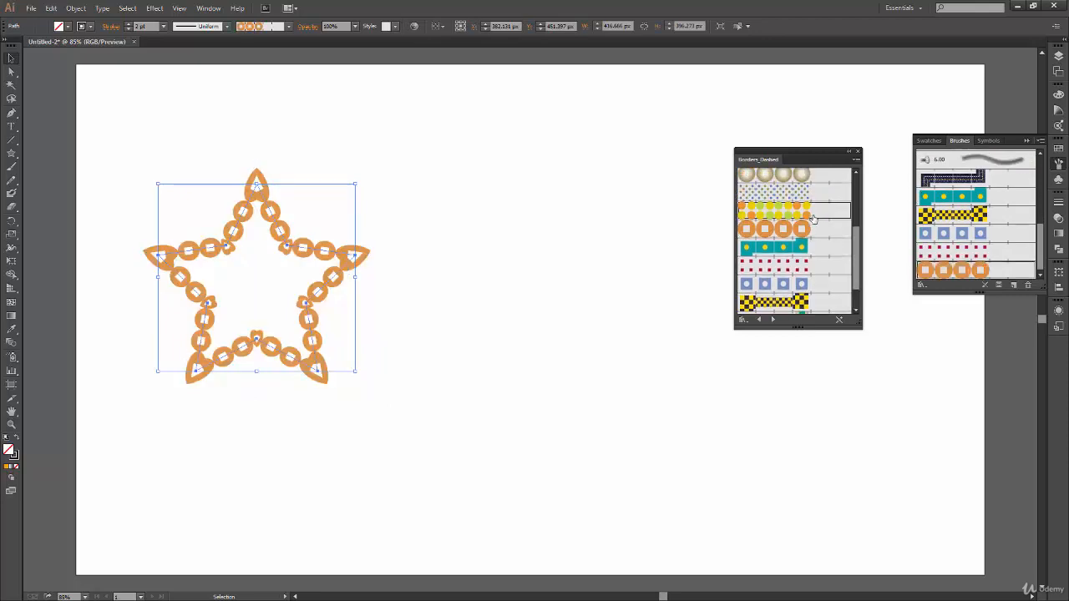
{"action": "left_click", "coordinate": [451, 377]}
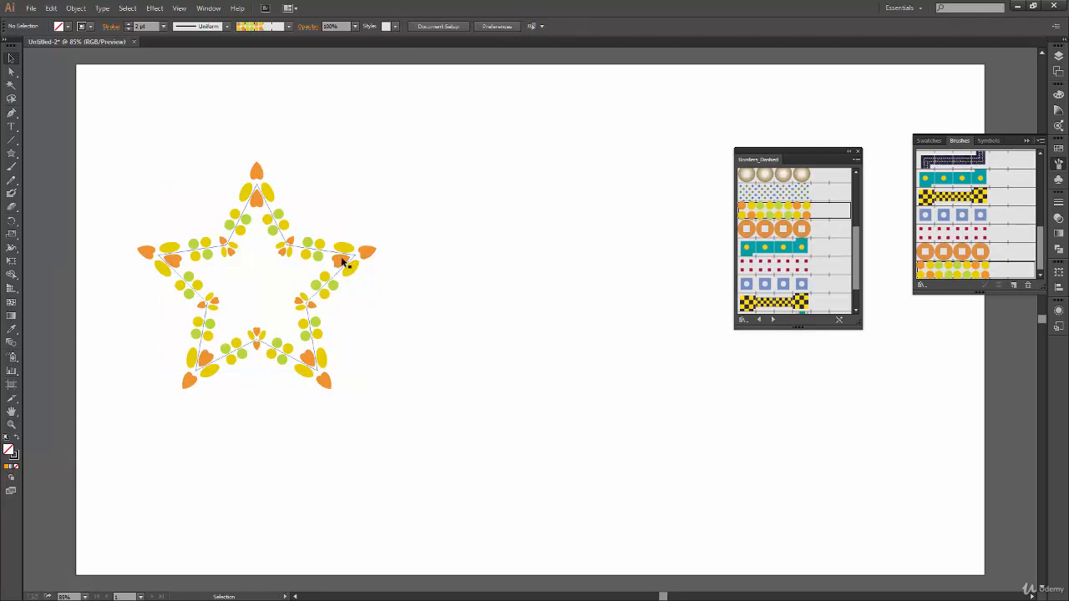
Examine the brush's corner and side tiles along the star's outline up close, and fit the whole artboard back in view.
{"action": "key", "text": "ctrl+plus"}
{"action": "key", "text": "ctrl+plus"}
{"action": "key", "text": "ctrl+plus"}
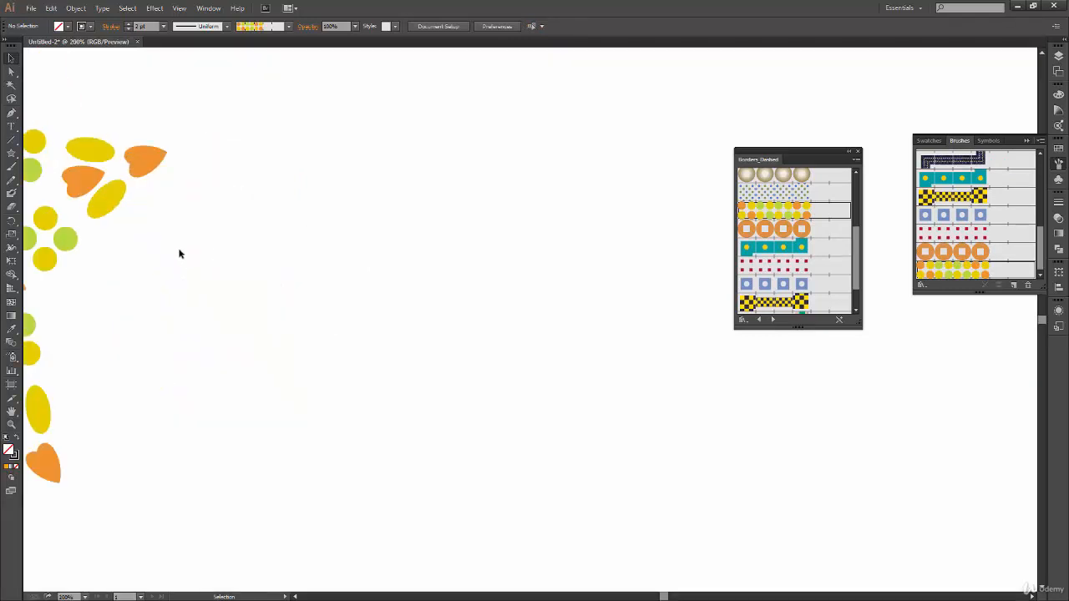
{"action": "left_click_drag", "start_coordinate": [172, 262], "coordinate": [312, 312]}
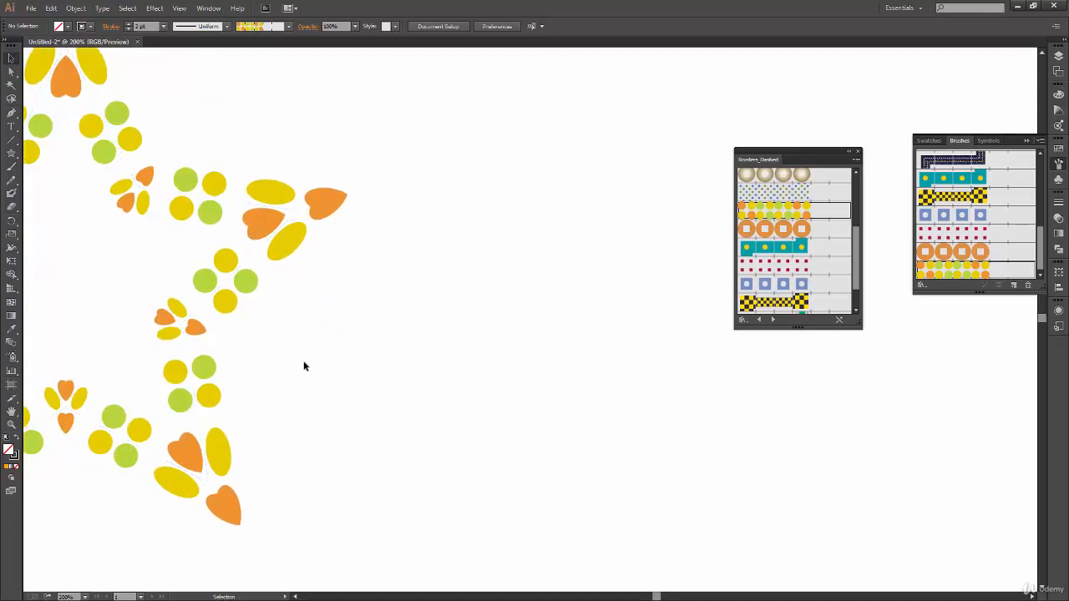
{"action": "key", "text": "ctrl+0"}
{"action": "key", "text": "v"}
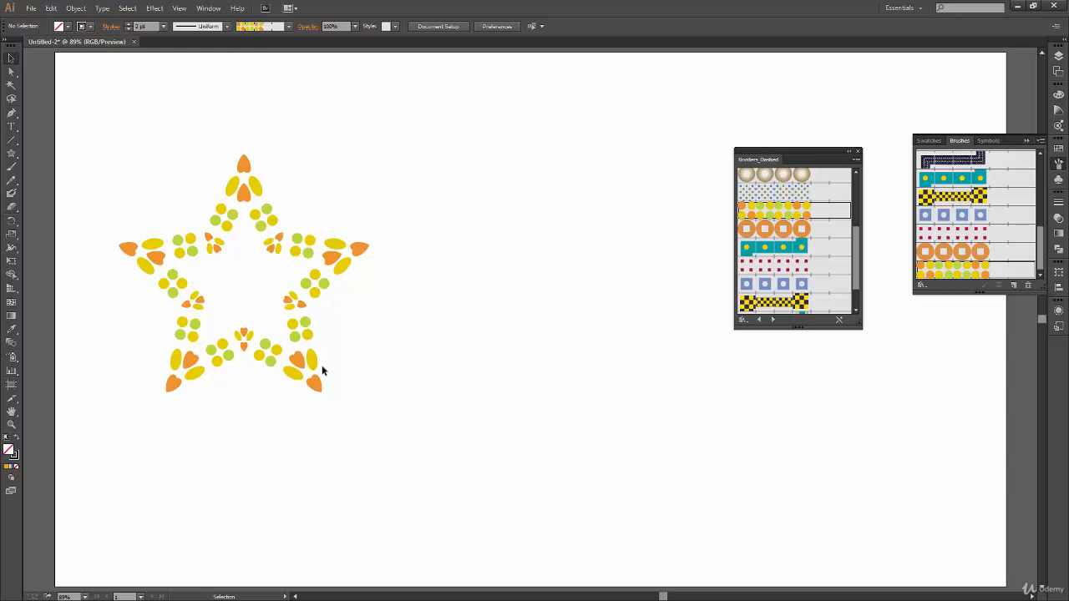
Paint three curved trails sweeping from above the star with the dot border brush, and check their paths in Outline view.
{"action": "left_click", "coordinate": [12, 167]}
{"action": "mouse_move", "coordinate": [299, 123]}
{"action": "left_mouse_down"}
{"action": "mouse_move", "coordinate": [360, 143]}
{"action": "mouse_move", "coordinate": [525, 309]}
{"action": "left_mouse_up"}
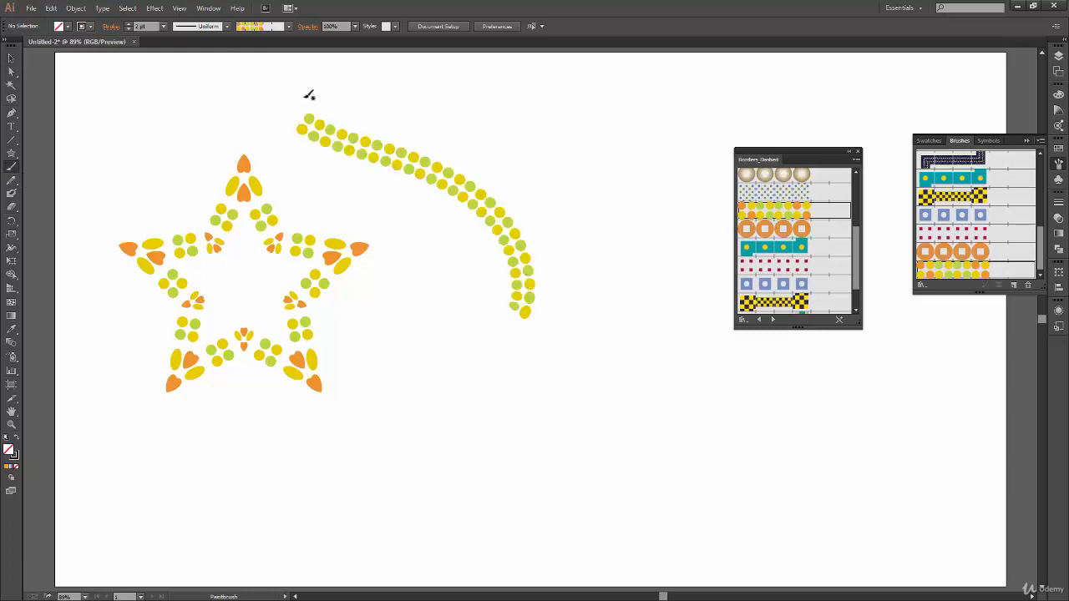
{"action": "mouse_move", "coordinate": [346, 107]}
{"action": "left_mouse_down"}
{"action": "mouse_move", "coordinate": [596, 232]}
{"action": "mouse_move", "coordinate": [614, 330]}
{"action": "mouse_move", "coordinate": [430, 100]}
{"action": "mouse_move", "coordinate": [683, 302]}
{"action": "left_mouse_up"}
{"action": "key", "text": "v"}
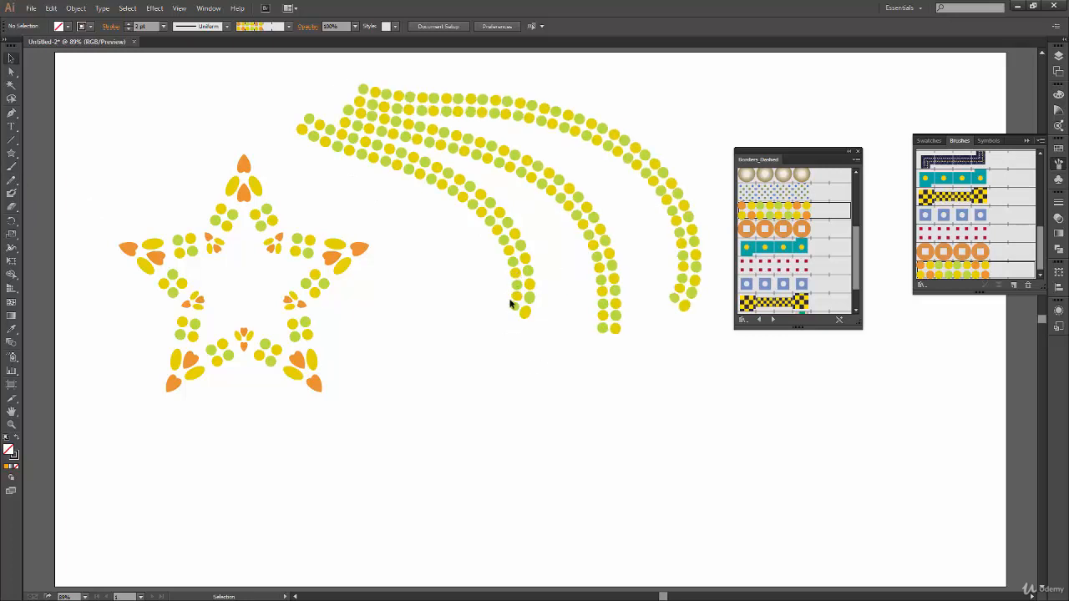
{"action": "key", "text": "ctrl+y"}
{"action": "key", "text": "ctrl+y"}
Select the star, apply the red square border brush to its outline, and deselect it.
{"action": "key", "text": "v"}
{"action": "left_click", "coordinate": [251, 355]}
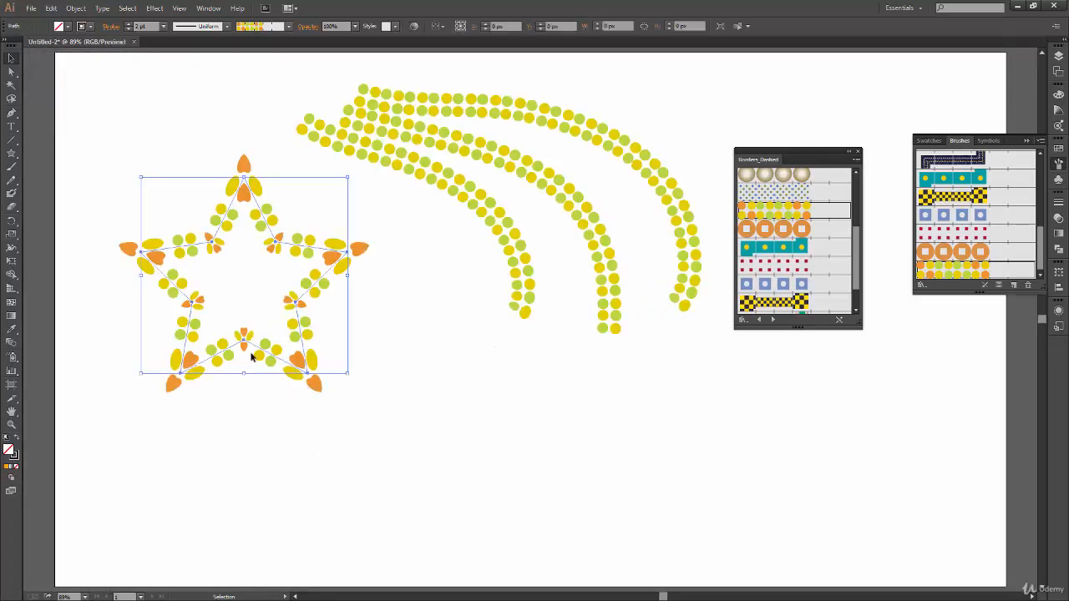
{"action": "left_click", "coordinate": [821, 267]}
{"action": "left_click", "coordinate": [363, 385]}
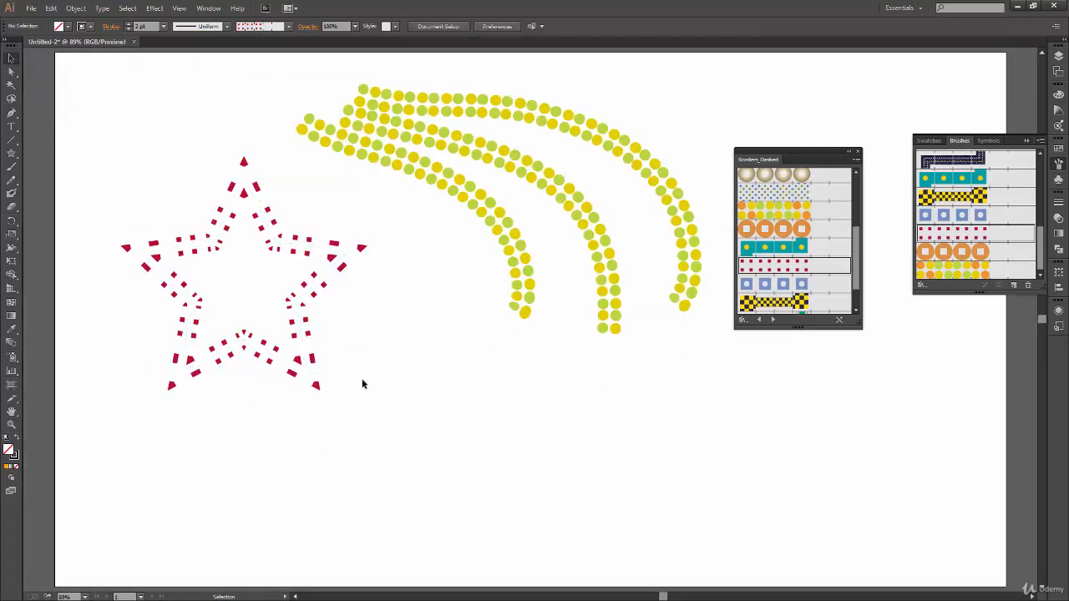
Draw a second star below the dotted trails, overlapping the red square star, and deselect it.
{"action": "left_click", "coordinate": [15, 154]}
{"action": "left_click_drag", "start_coordinate": [403, 360], "coordinate": [489, 453]}
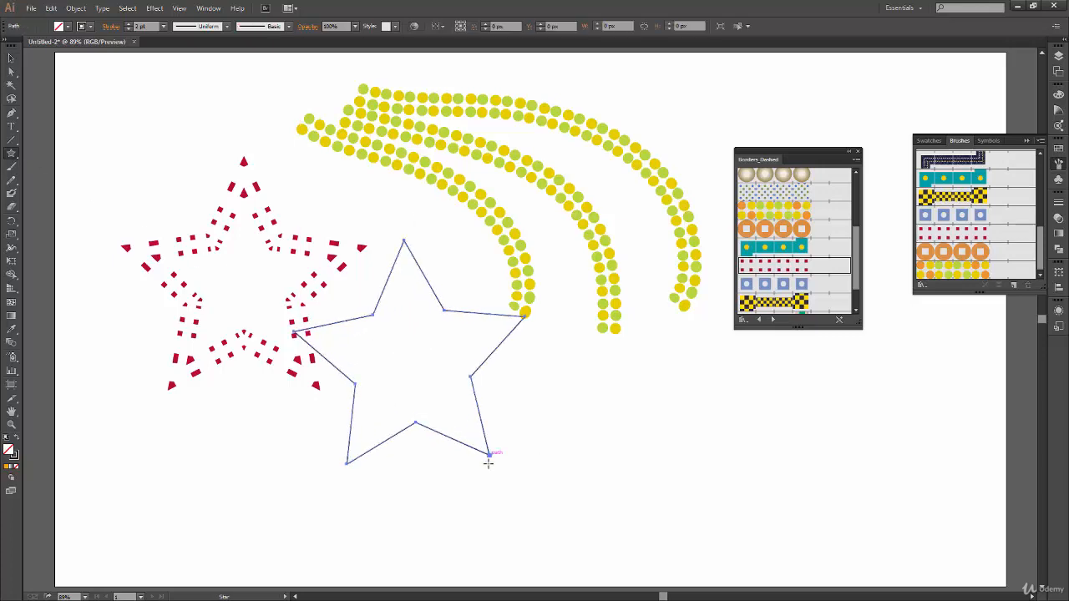
{"action": "key", "text": "v"}
{"action": "left_click", "coordinate": [515, 396]}
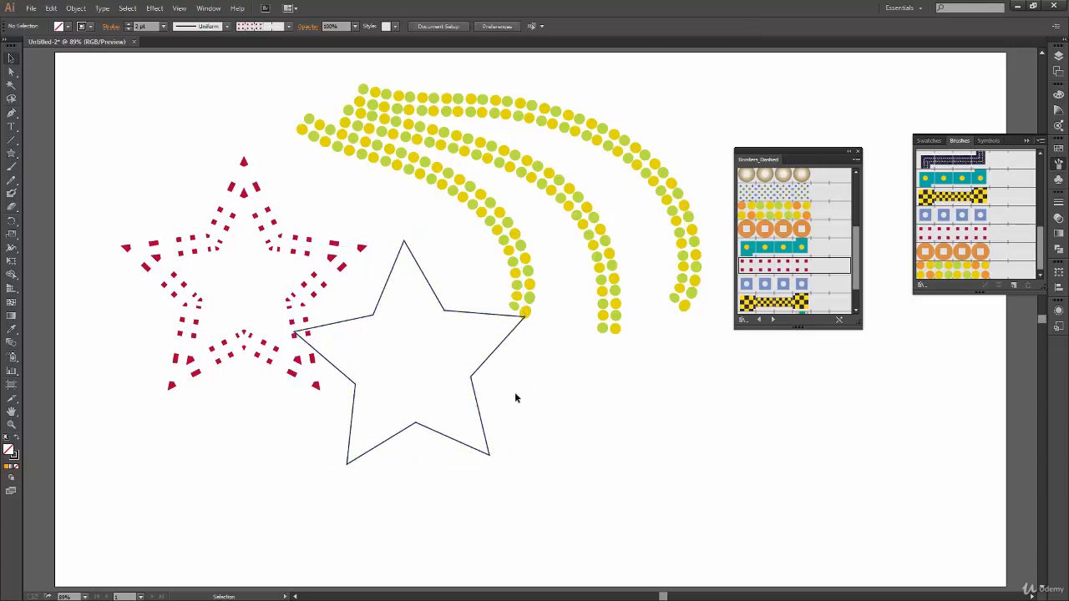
Delete all the stars and dotted trails from the artboard.
{"action": "key", "text": "a"}
{"action": "key", "text": "ctrl+a"}
{"action": "key", "text": "v"}
{"action": "key", "text": "Delete"}
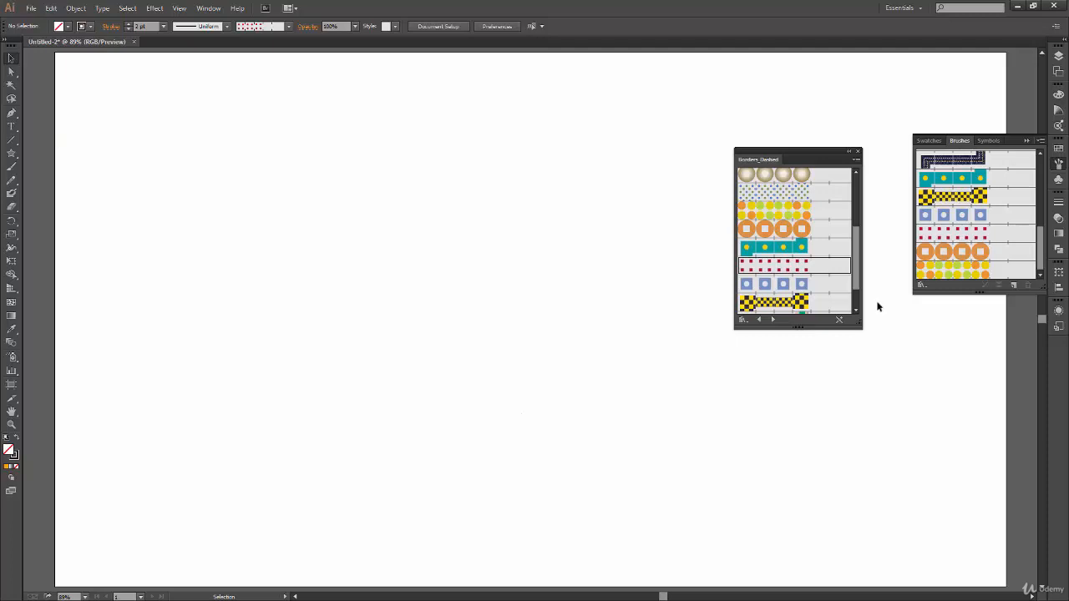
Load the Wacom 6d Art Pen Brushes library and choose the size 45 brush in its first row.
{"action": "left_click", "coordinate": [743, 318]}
{"action": "mouse_move", "coordinate": [828, 422]}
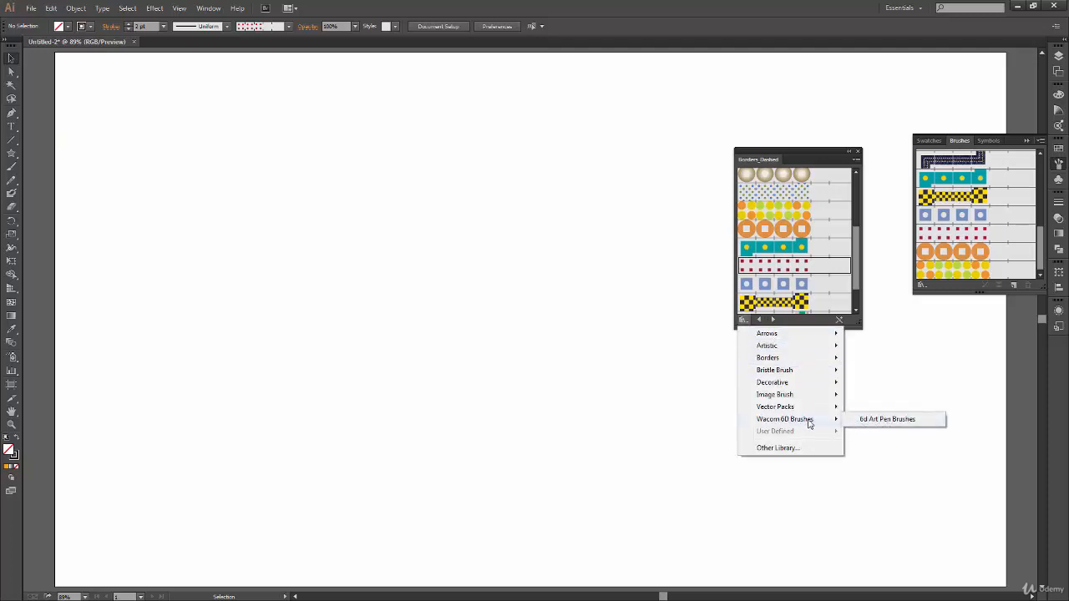
{"action": "left_click", "coordinate": [882, 421]}
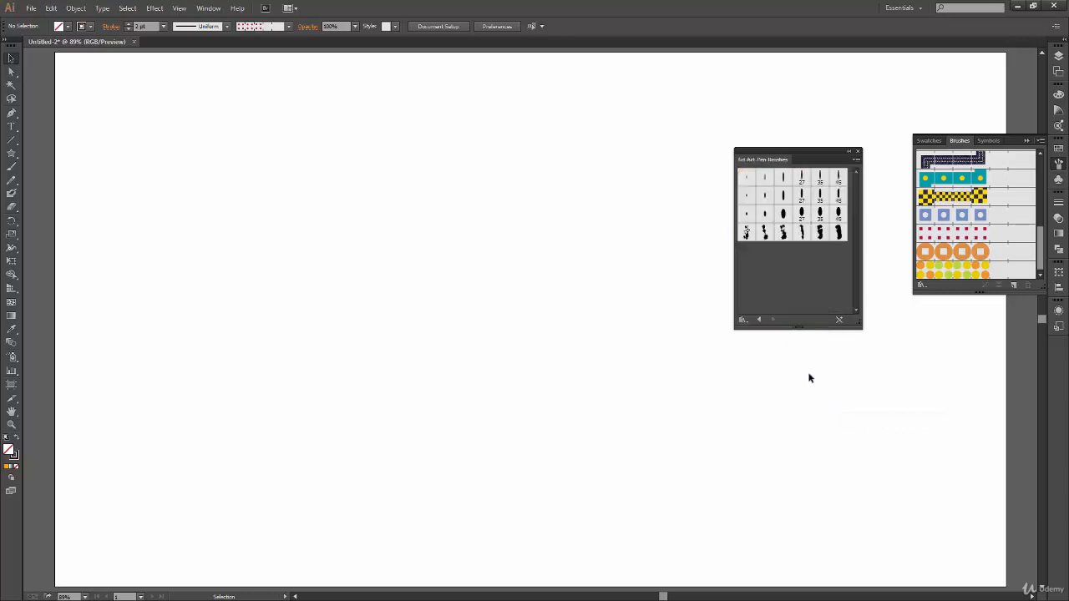
{"action": "left_click", "coordinate": [838, 177]}
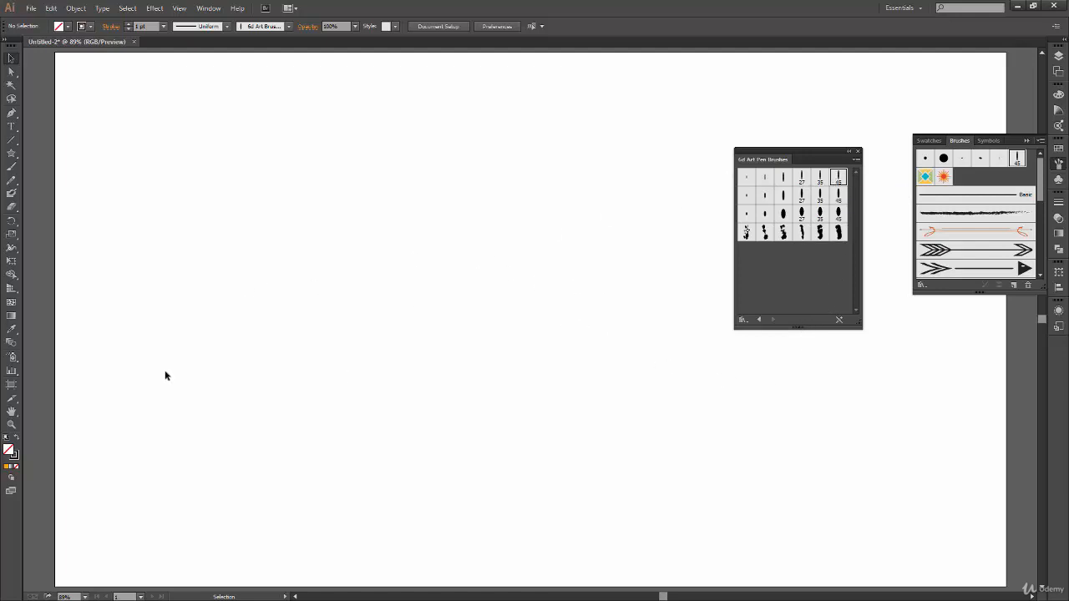
Paint a diagonal stroke across the upper-left half of the artboard with the 45 art pen brush, and delete it.
{"action": "left_click", "coordinate": [12, 167]}
{"action": "mouse_move", "coordinate": [88, 143]}
{"action": "left_mouse_down"}
{"action": "mouse_move", "coordinate": [293, 281]}
{"action": "mouse_move", "coordinate": [440, 393]}
{"action": "left_mouse_up"}
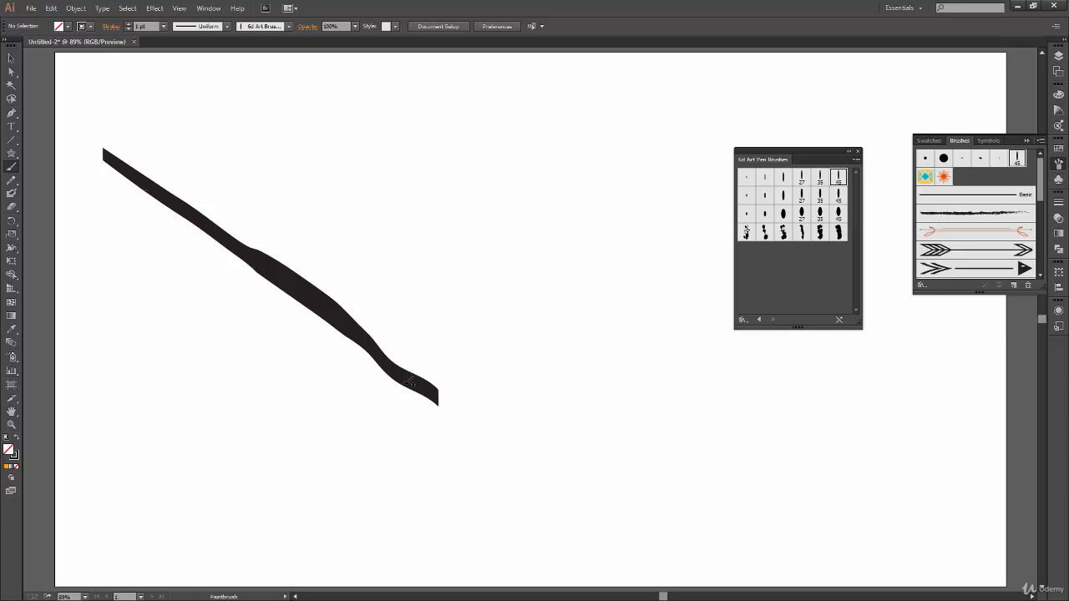
{"action": "left_click", "coordinate": [347, 318], "text": "ctrl"}
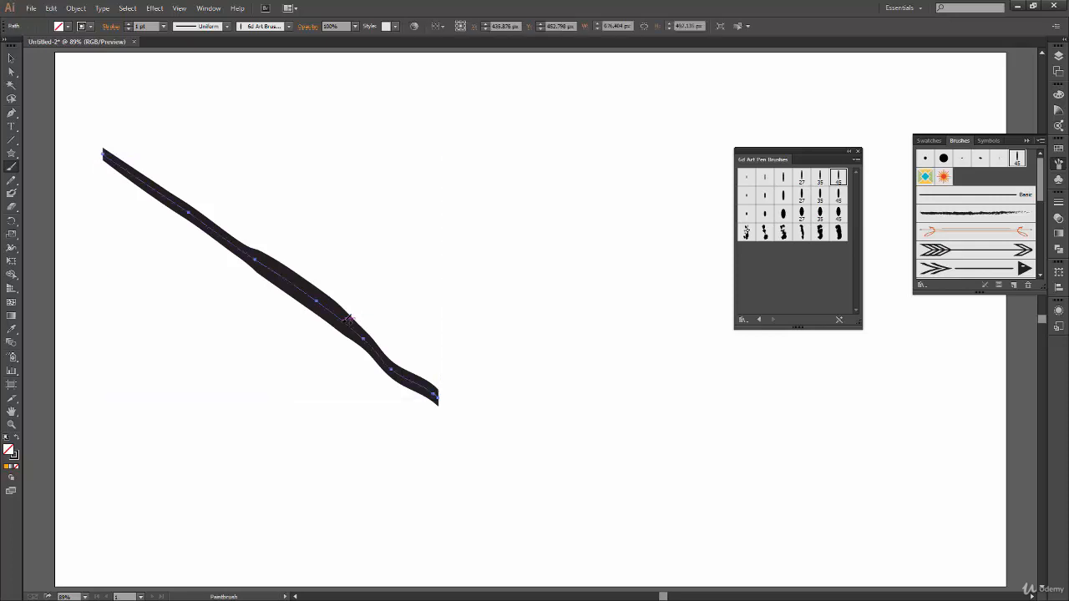
{"action": "key", "text": "Delete"}
Draw three curvy S-shaped lines with the Pencil tool, and delete them.
{"action": "left_click", "coordinate": [12, 180]}
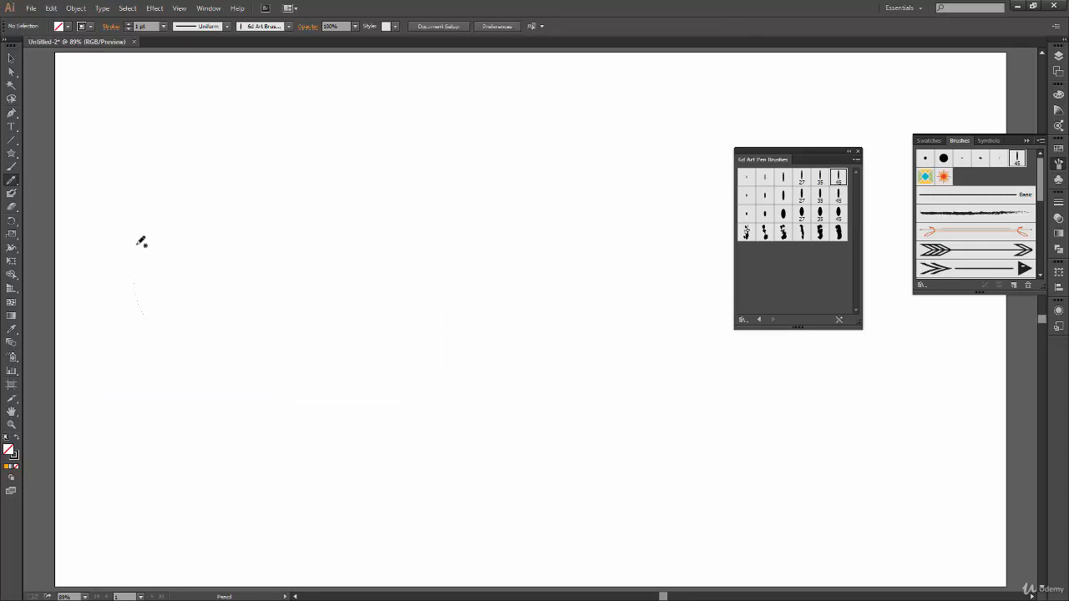
{"action": "mouse_move", "coordinate": [138, 247]}
{"action": "left_mouse_down"}
{"action": "mouse_move", "coordinate": [218, 384]}
{"action": "mouse_move", "coordinate": [251, 391]}
{"action": "left_mouse_up"}
{"action": "mouse_move", "coordinate": [184, 221]}
{"action": "left_mouse_down"}
{"action": "mouse_move", "coordinate": [222, 179]}
{"action": "mouse_move", "coordinate": [400, 355]}
{"action": "mouse_move", "coordinate": [387, 309]}
{"action": "left_mouse_up"}
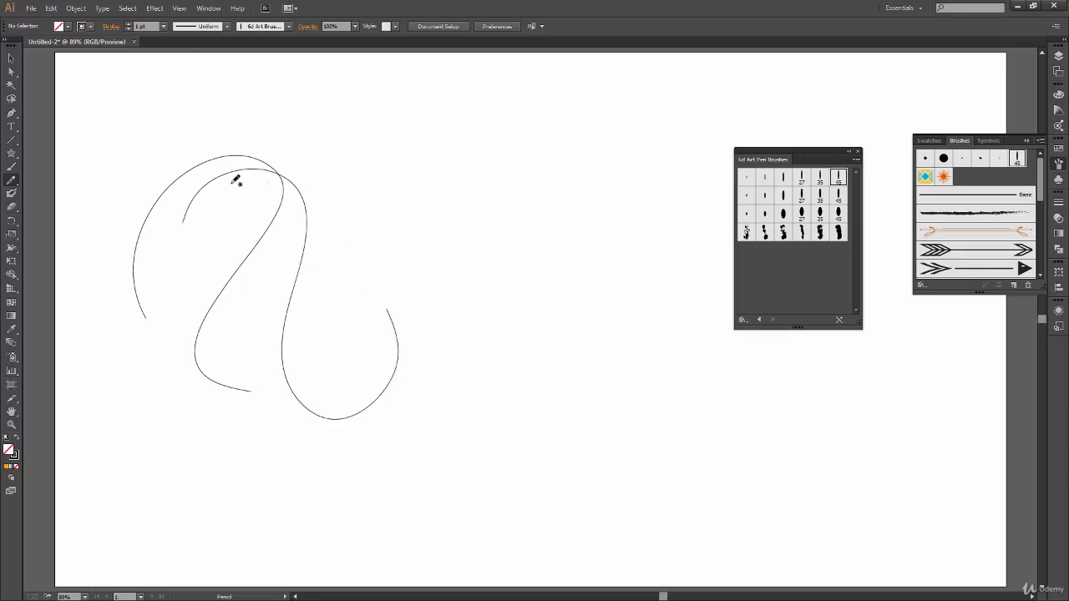
{"action": "mouse_move", "coordinate": [236, 181]}
{"action": "left_mouse_down"}
{"action": "mouse_move", "coordinate": [358, 138]}
{"action": "mouse_move", "coordinate": [414, 382]}
{"action": "mouse_move", "coordinate": [518, 266]}
{"action": "mouse_move", "coordinate": [494, 297]}
{"action": "mouse_move", "coordinate": [465, 292]}
{"action": "left_mouse_up"}
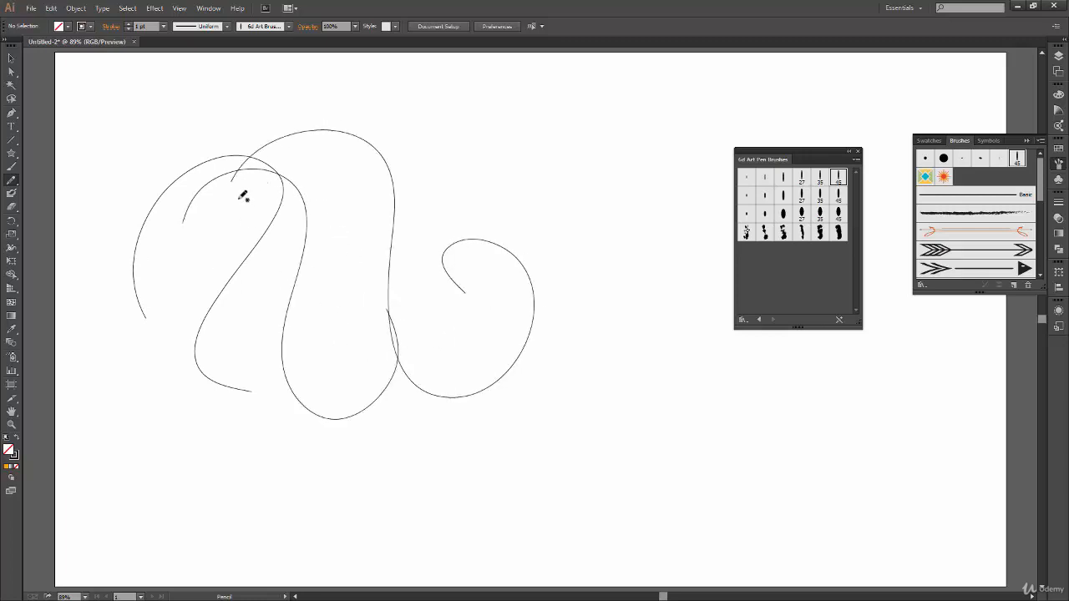
{"action": "key", "text": "ctrl+a"}
{"action": "key", "text": "Delete"}
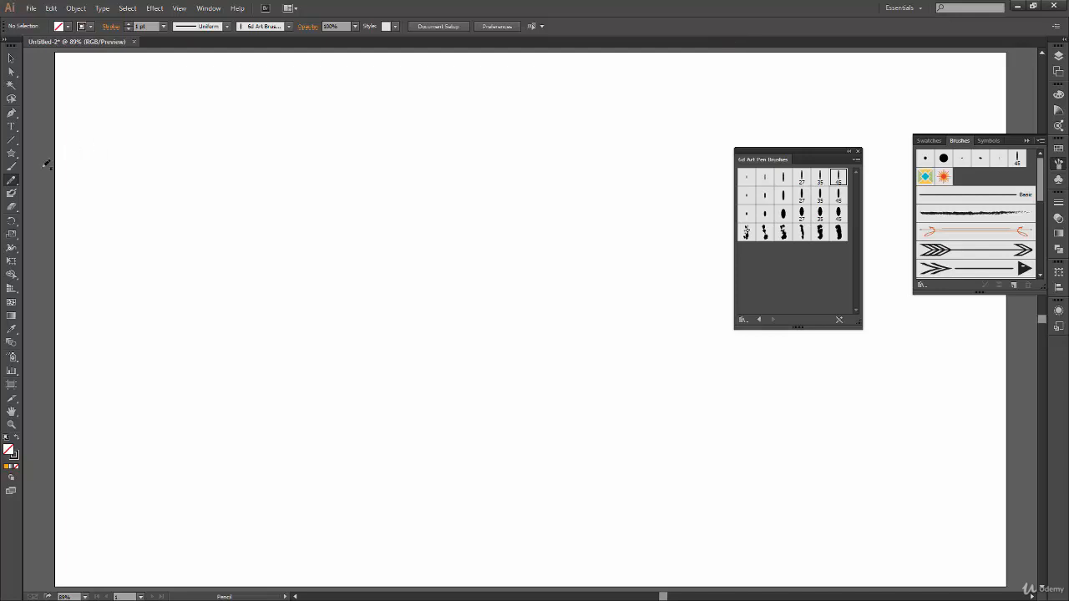
Choose the first-row size 35 art pen brush, paint a long winding ribbon with the Paintbrush, and undo the stroke.
{"action": "left_click", "coordinate": [11, 166]}
{"action": "left_click", "coordinate": [820, 177]}
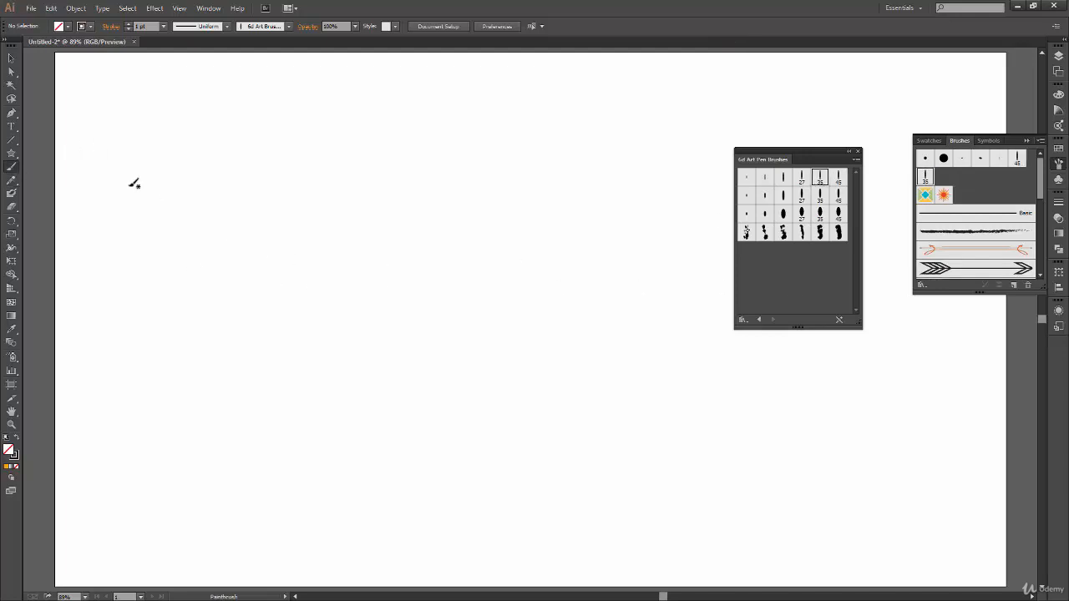
{"action": "mouse_move", "coordinate": [105, 152]}
{"action": "left_mouse_down"}
{"action": "mouse_move", "coordinate": [176, 183]}
{"action": "mouse_move", "coordinate": [380, 184]}
{"action": "mouse_move", "coordinate": [527, 265]}
{"action": "mouse_move", "coordinate": [265, 288]}
{"action": "mouse_move", "coordinate": [191, 406]}
{"action": "mouse_move", "coordinate": [493, 424]}
{"action": "mouse_move", "coordinate": [636, 417]}
{"action": "left_mouse_up"}
{"action": "key", "text": "v"}
{"action": "left_click", "coordinate": [85, 373]}
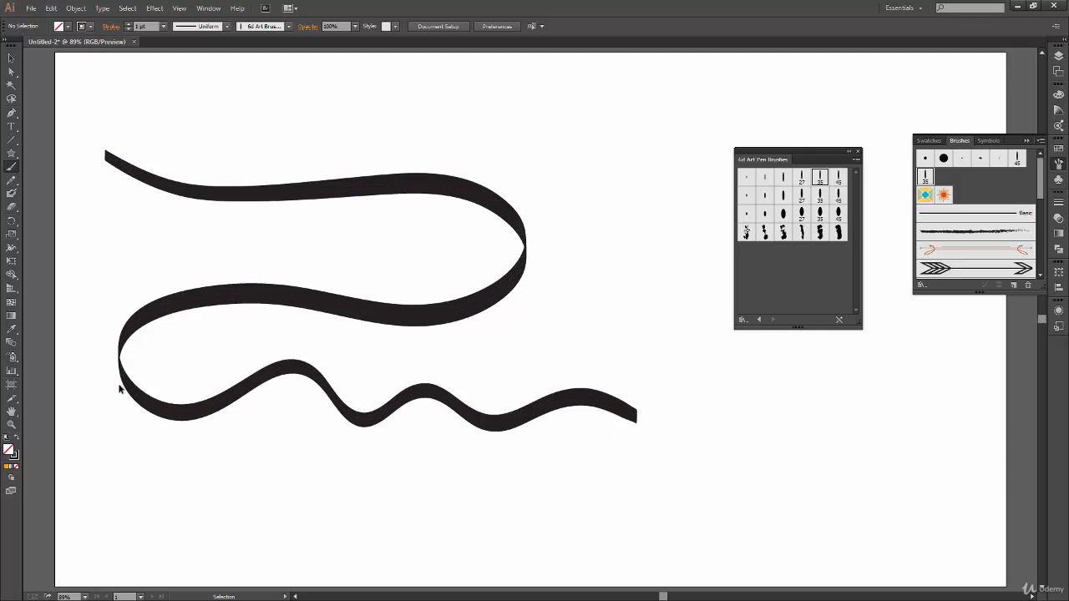
{"action": "key", "text": "ctrl+z"}
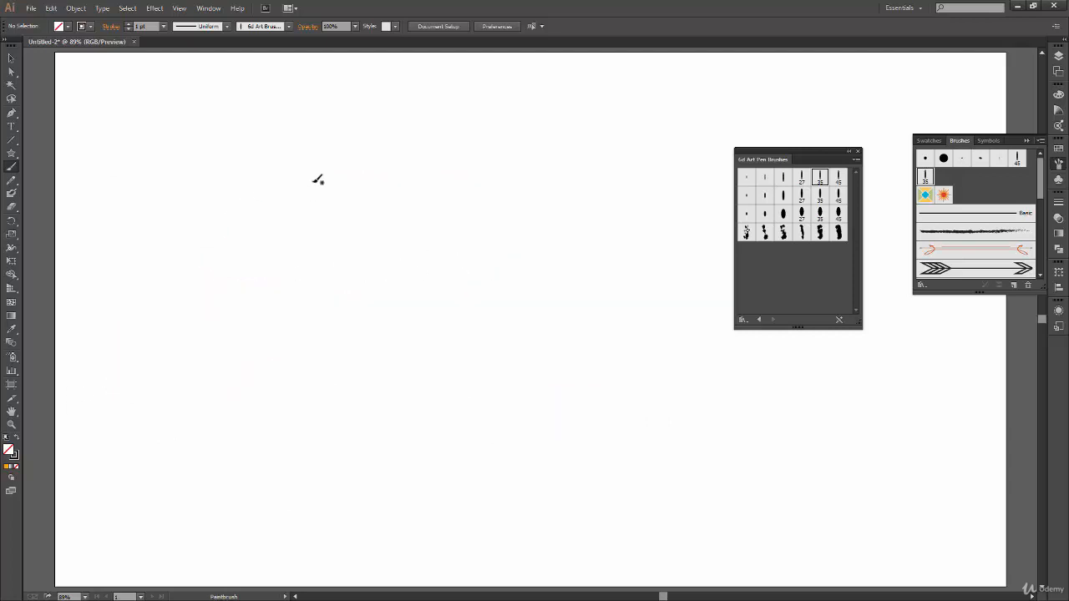
Paint a ball shape with curved lines crossing it, and undo those strokes.
{"action": "left_click_drag", "start_coordinate": [245, 114], "coordinate": [200, 260]}
{"action": "left_click_drag", "start_coordinate": [169, 200], "coordinate": [304, 180]}
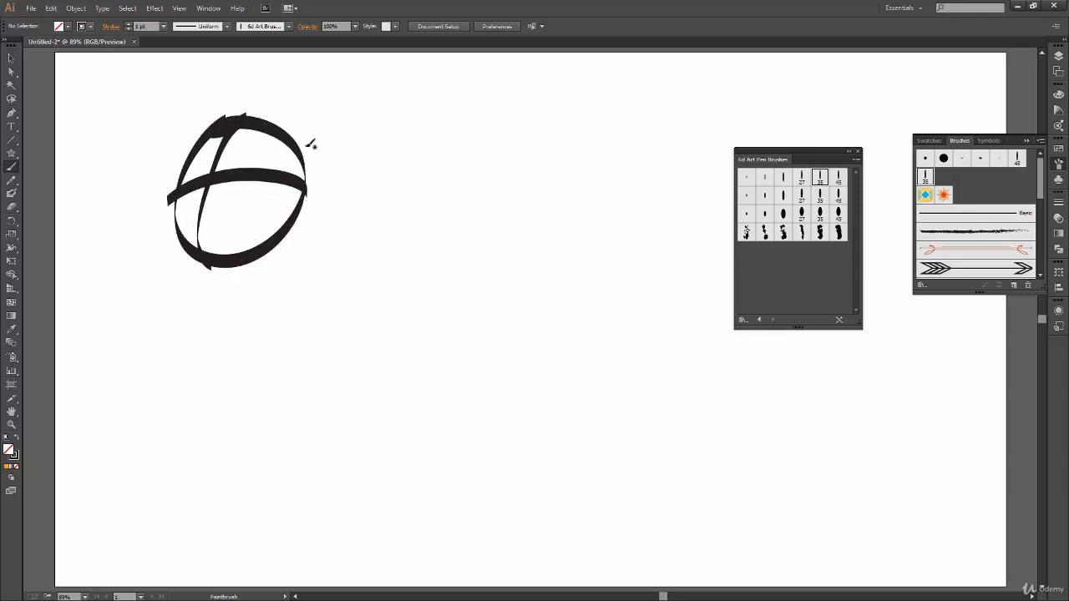
{"action": "key", "text": "ctrl+z"}
{"action": "key", "text": "ctrl+z"}
{"action": "key", "text": "ctrl+z"}
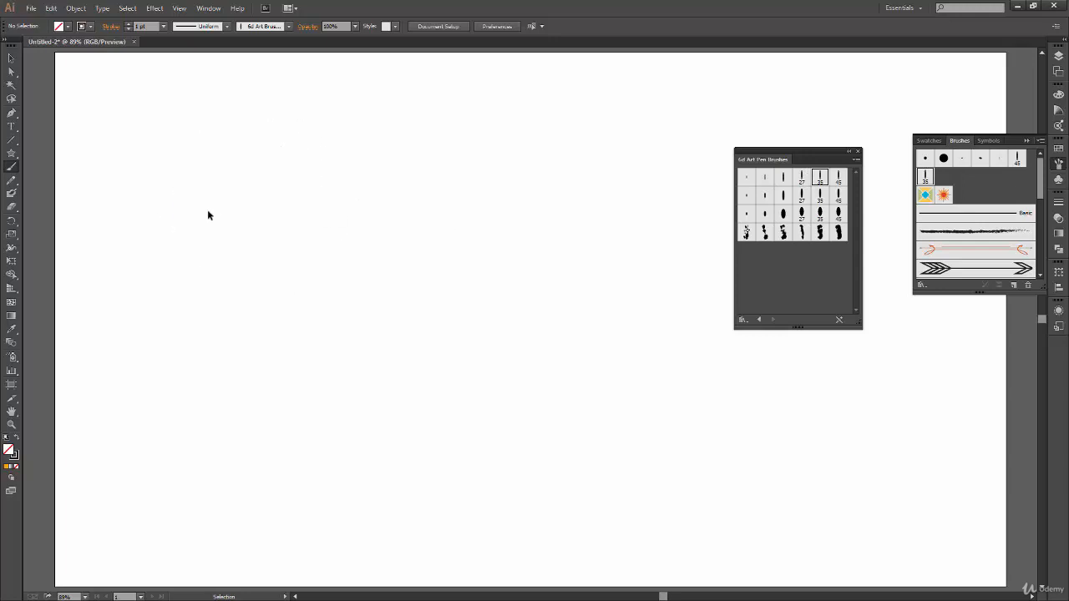
Paint a shorter wavy ribbon with the Paintbrush, and undo it.
{"action": "key", "text": "b"}
{"action": "mouse_move", "coordinate": [157, 205]}
{"action": "left_mouse_down"}
{"action": "mouse_move", "coordinate": [315, 177]}
{"action": "mouse_move", "coordinate": [413, 218]}
{"action": "mouse_move", "coordinate": [199, 298]}
{"action": "mouse_move", "coordinate": [397, 339]}
{"action": "mouse_move", "coordinate": [498, 263]}
{"action": "mouse_move", "coordinate": [567, 343]}
{"action": "left_mouse_up"}
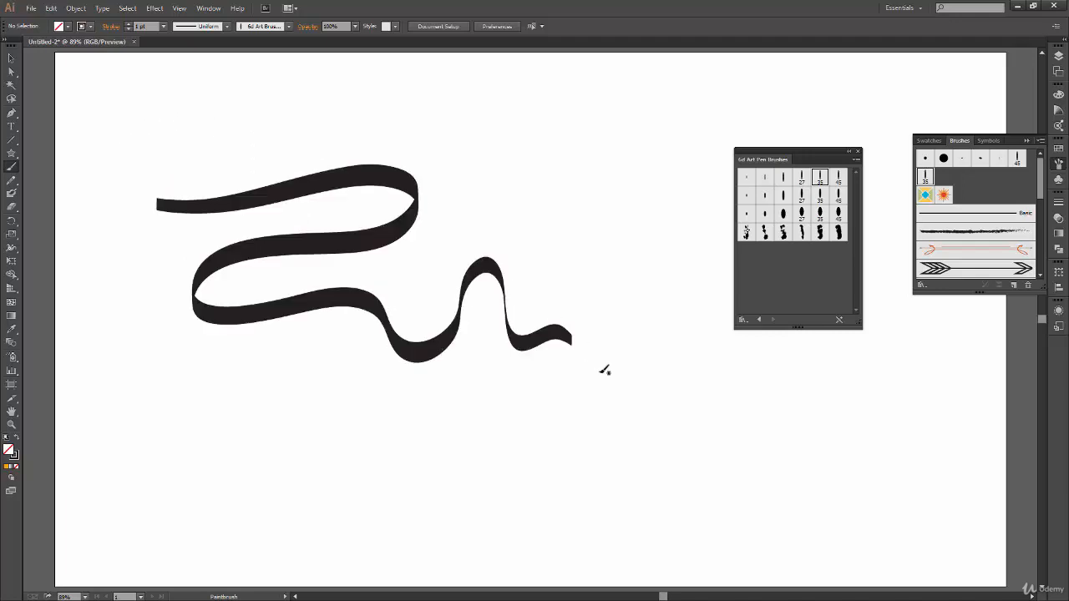
{"action": "key", "text": "ctrl+z"}
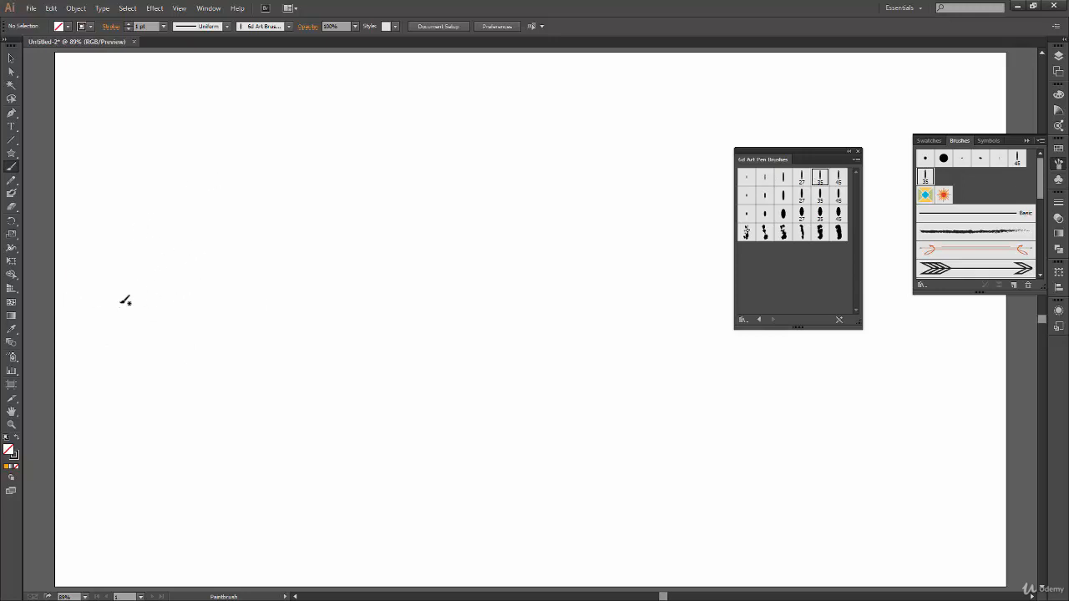
Hand-letter the word "Illustrator" in script with the 35 art pen brush, including the crossbars of both t's.
{"action": "mouse_move", "coordinate": [117, 309]}
{"action": "left_mouse_down"}
{"action": "mouse_move", "coordinate": [179, 206]}
{"action": "mouse_move", "coordinate": [138, 322]}
{"action": "mouse_move", "coordinate": [150, 309]}
{"action": "mouse_move", "coordinate": [173, 323]}
{"action": "mouse_move", "coordinate": [209, 254]}
{"action": "left_mouse_up"}
{"action": "key", "text": "ctrl+z"}
{"action": "mouse_move", "coordinate": [155, 244]}
{"action": "left_mouse_down"}
{"action": "mouse_move", "coordinate": [192, 189]}
{"action": "mouse_move", "coordinate": [183, 236]}
{"action": "mouse_move", "coordinate": [135, 309]}
{"action": "left_mouse_up"}
{"action": "mouse_move", "coordinate": [192, 333]}
{"action": "left_mouse_down"}
{"action": "mouse_move", "coordinate": [211, 229]}
{"action": "mouse_move", "coordinate": [209, 342]}
{"action": "mouse_move", "coordinate": [241, 250]}
{"action": "mouse_move", "coordinate": [240, 288]}
{"action": "mouse_move", "coordinate": [258, 326]}
{"action": "mouse_move", "coordinate": [265, 300]}
{"action": "mouse_move", "coordinate": [292, 327]}
{"action": "mouse_move", "coordinate": [323, 281]}
{"action": "mouse_move", "coordinate": [337, 331]}
{"action": "mouse_move", "coordinate": [359, 272]}
{"action": "mouse_move", "coordinate": [366, 337]}
{"action": "mouse_move", "coordinate": [402, 296]}
{"action": "mouse_move", "coordinate": [411, 330]}
{"action": "mouse_move", "coordinate": [440, 292]}
{"action": "mouse_move", "coordinate": [460, 321]}
{"action": "mouse_move", "coordinate": [464, 297]}
{"action": "mouse_move", "coordinate": [504, 282]}
{"action": "mouse_move", "coordinate": [500, 333]}
{"action": "mouse_move", "coordinate": [510, 290]}
{"action": "mouse_move", "coordinate": [535, 276]}
{"action": "mouse_move", "coordinate": [551, 283]}
{"action": "mouse_move", "coordinate": [558, 331]}
{"action": "left_mouse_up"}
{"action": "left_click_drag", "start_coordinate": [451, 279], "coordinate": [479, 275]}
{"action": "left_click_drag", "start_coordinate": [342, 291], "coordinate": [366, 287]}
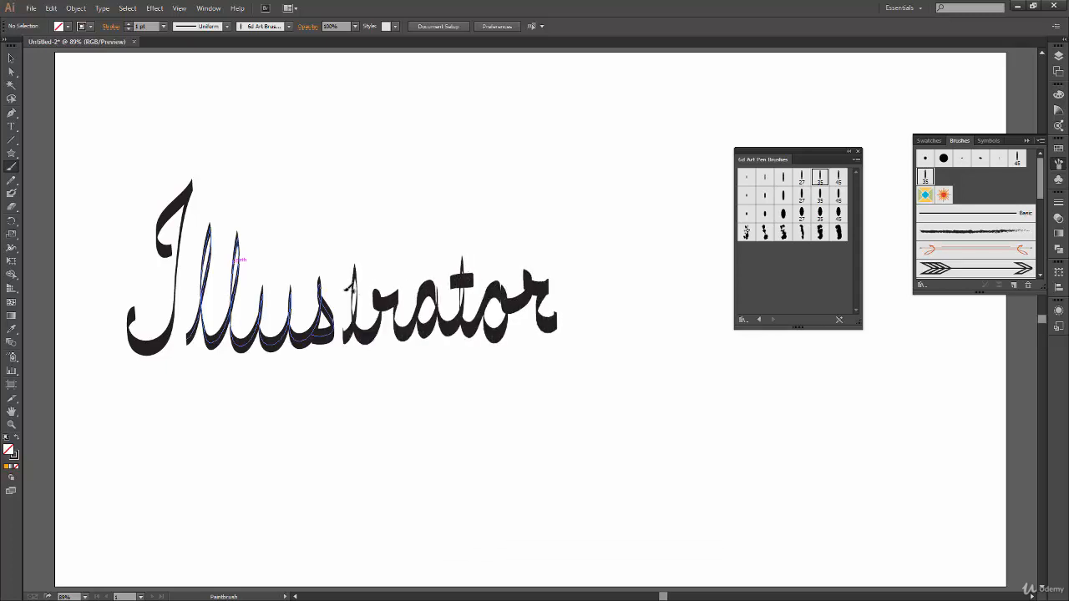
Paint two long overlapping underline strokes beneath the "Illustrator" lettering.
{"action": "mouse_move", "coordinate": [97, 394]}
{"action": "left_mouse_down"}
{"action": "mouse_move", "coordinate": [367, 351]}
{"action": "mouse_move", "coordinate": [555, 349]}
{"action": "left_mouse_up"}
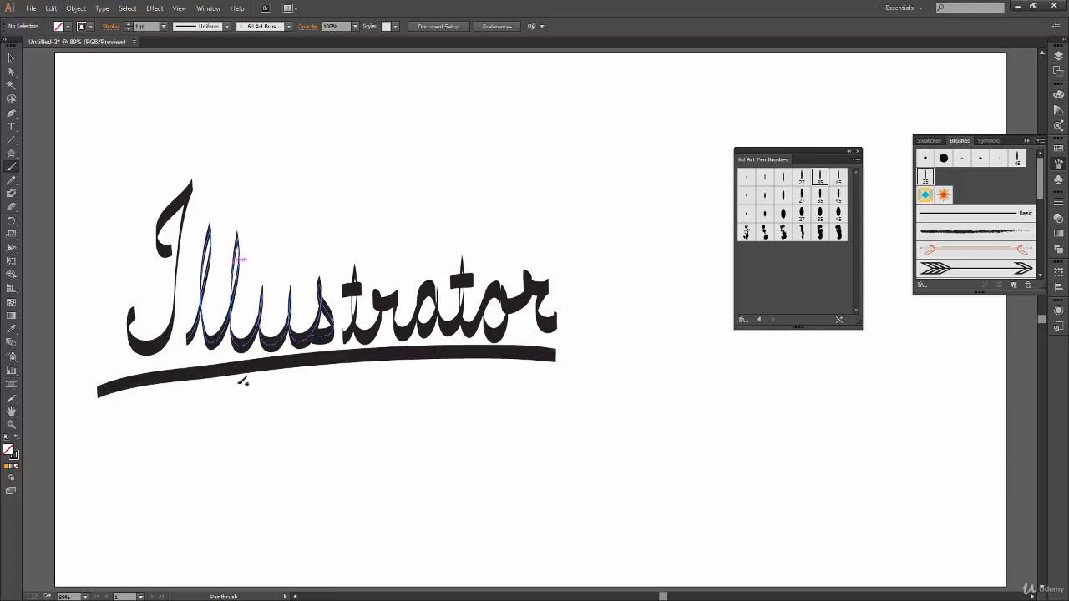
{"action": "left_click_drag", "start_coordinate": [249, 384], "coordinate": [601, 362]}
{"action": "key", "text": "v"}
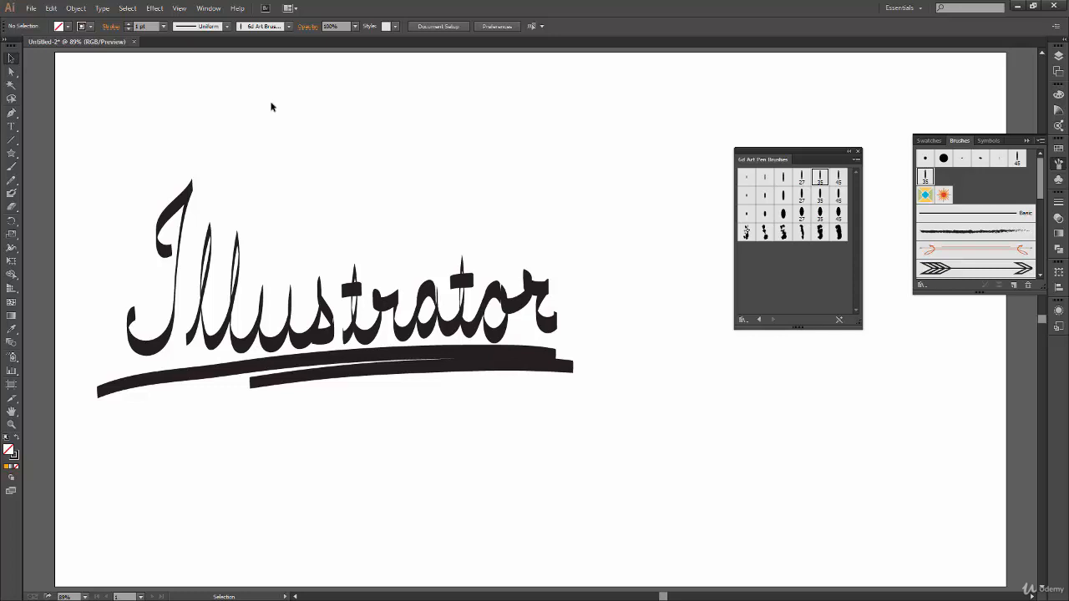
Delete the lettering with its underlines, and close the 6d Art Pen Brushes library.
{"action": "mouse_move", "coordinate": [660, 193]}
{"action": "left_mouse_down"}
{"action": "mouse_move", "coordinate": [410, 401]}
{"action": "mouse_move", "coordinate": [95, 437]}
{"action": "left_mouse_up"}
{"action": "key", "text": "Delete"}
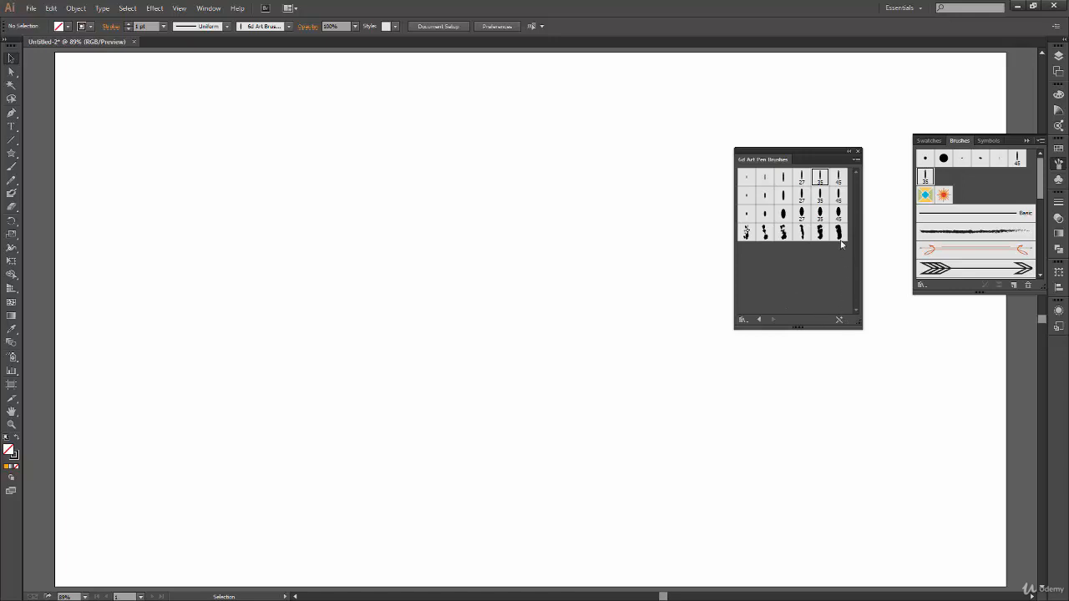
{"action": "left_click", "coordinate": [857, 151]}
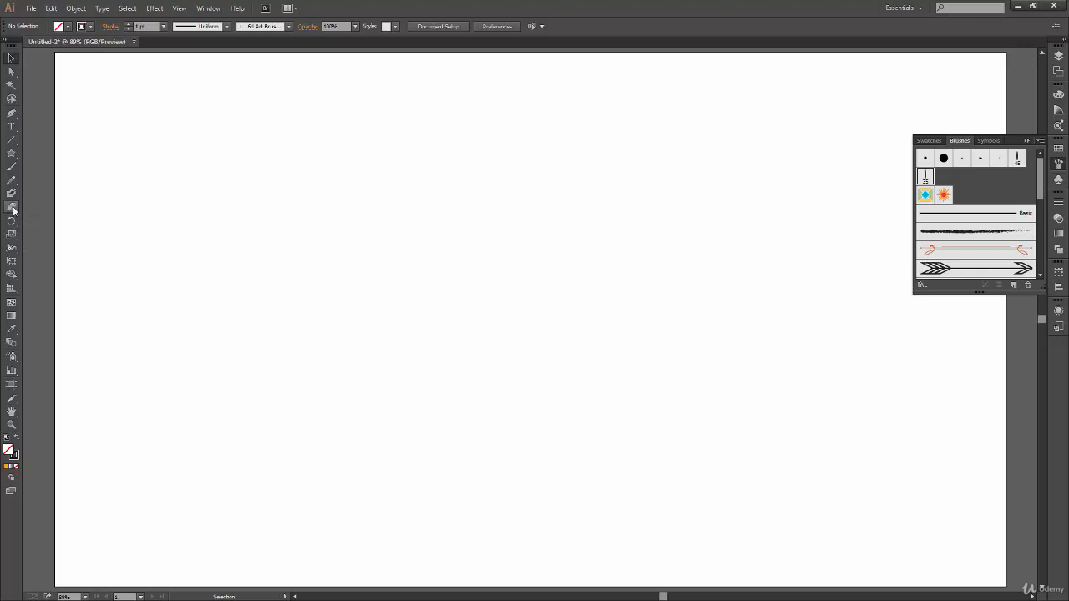
Draw a rounded square about 224 px wide in the upper-left part of the artboard.
{"action": "left_click_drag", "start_coordinate": [12, 154], "coordinate": [73, 163]}
{"action": "left_click_drag", "start_coordinate": [184, 130], "coordinate": [290, 239]}
{"action": "key", "text": "v"}
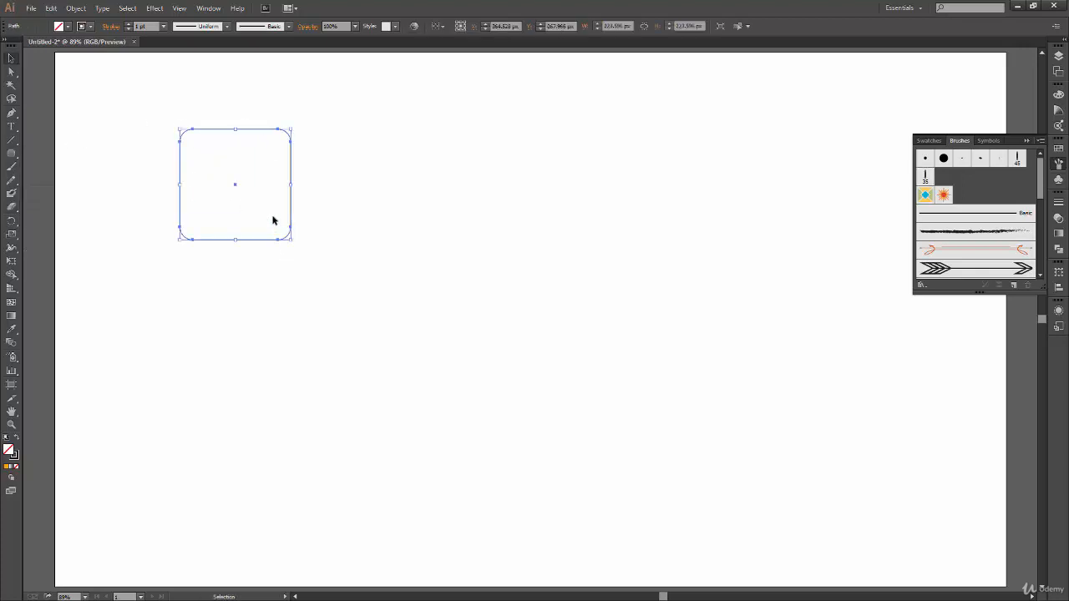
Copy the rounded square slightly down and to the right, and repeat the copy until eleven squares form a diagonal row.
{"action": "left_click_drag", "start_coordinate": [239, 182], "coordinate": [251, 208]}
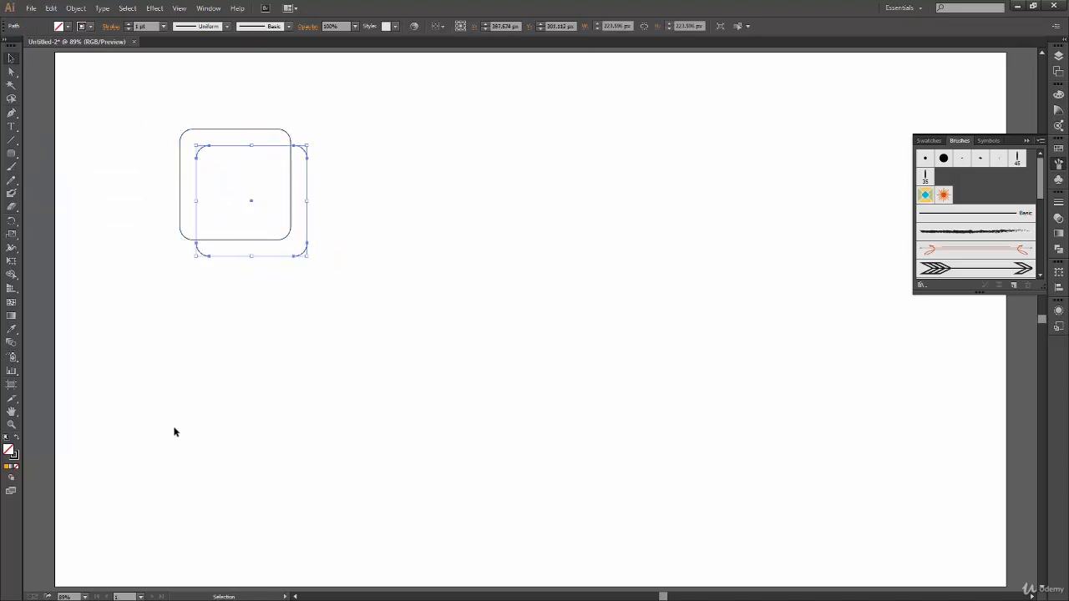
{"action": "key", "text": "ctrl+d"}
{"action": "key", "text": "ctrl+d"}
{"action": "key", "text": "ctrl+d"}
{"action": "key", "text": "ctrl+d"}
{"action": "key", "text": "ctrl+d"}
{"action": "key", "text": "ctrl+d"}
{"action": "key", "text": "ctrl+d"}
{"action": "key", "text": "ctrl+d"}
{"action": "key", "text": "ctrl+d"}
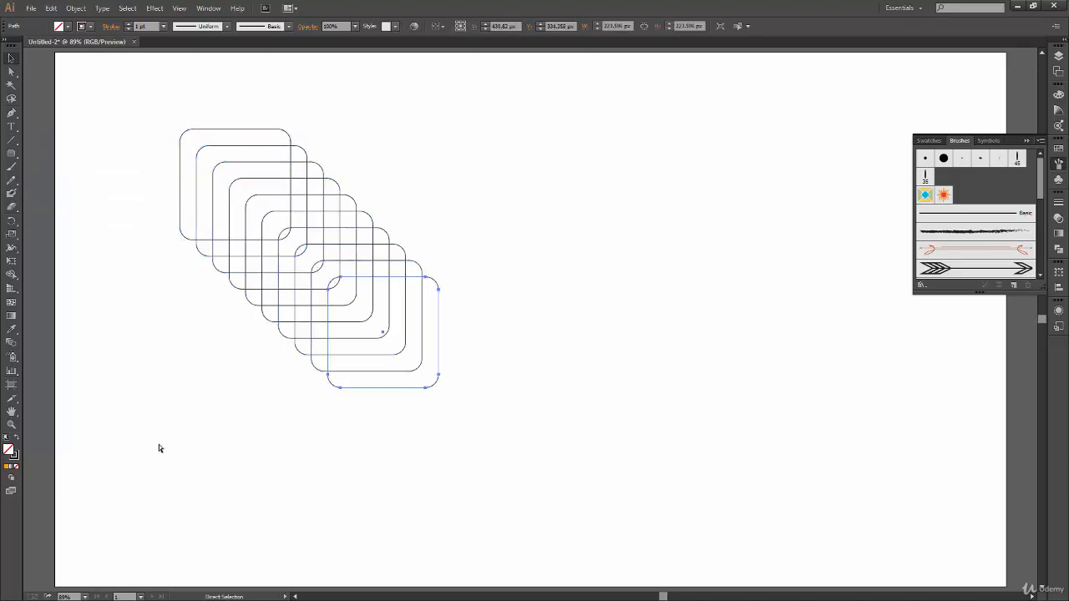
Select all the rounded squares and fill them with bright blue 0092ff.
{"action": "left_click", "coordinate": [177, 440]}
{"action": "left_click_drag", "start_coordinate": [128, 81], "coordinate": [430, 416]}
{"action": "double_click", "coordinate": [10, 451]}
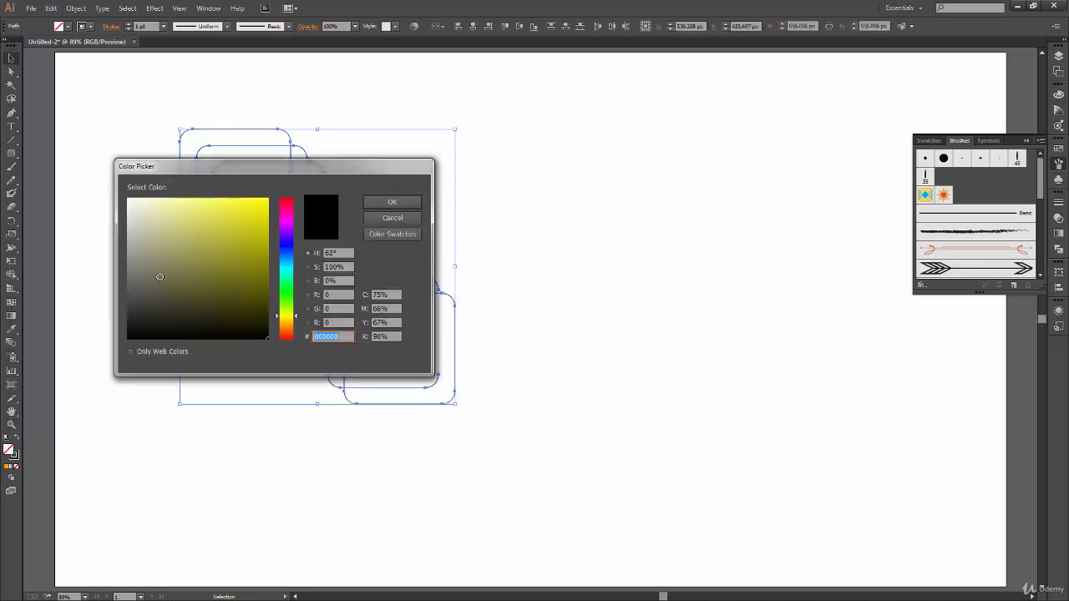
{"action": "left_click", "coordinate": [287, 259]}
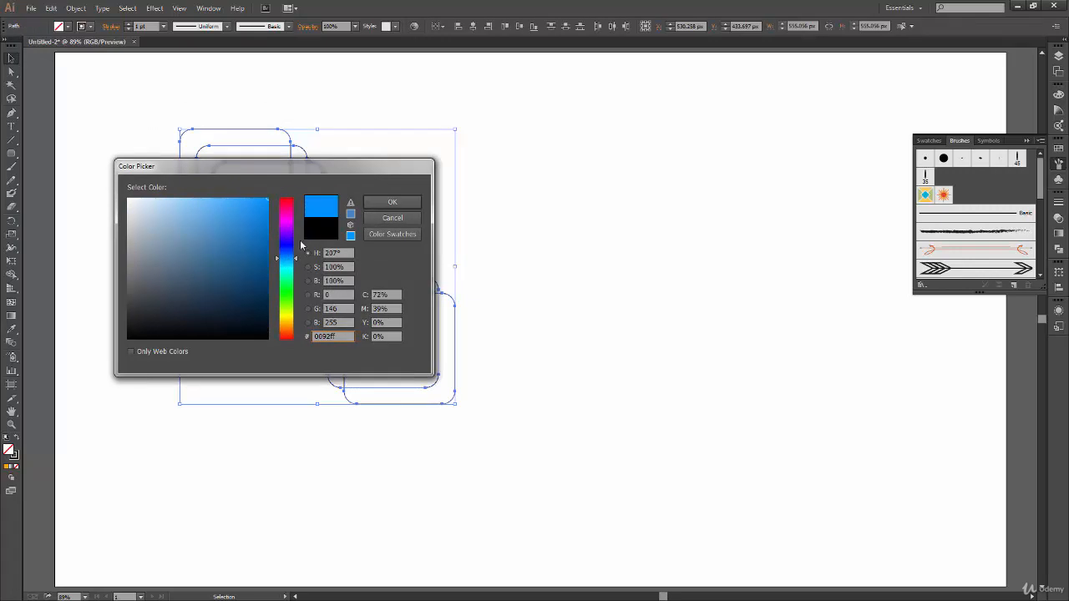
{"action": "left_click", "coordinate": [404, 202]}
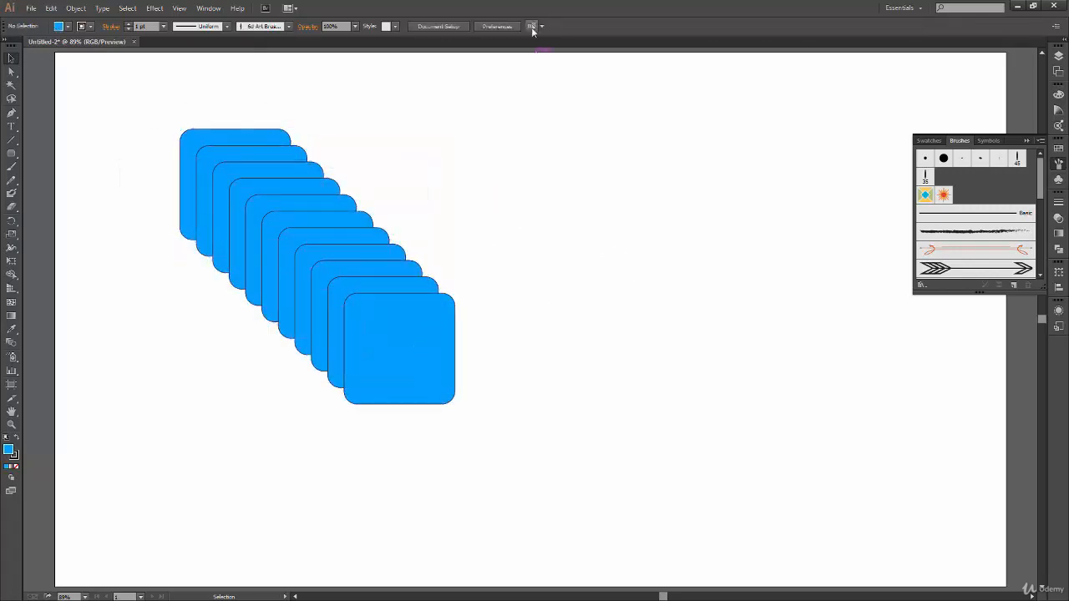
Set the stroke weight of all the blue rounded squares to 2 pt, and deselect them.
{"action": "left_click_drag", "start_coordinate": [157, 98], "coordinate": [534, 388]}
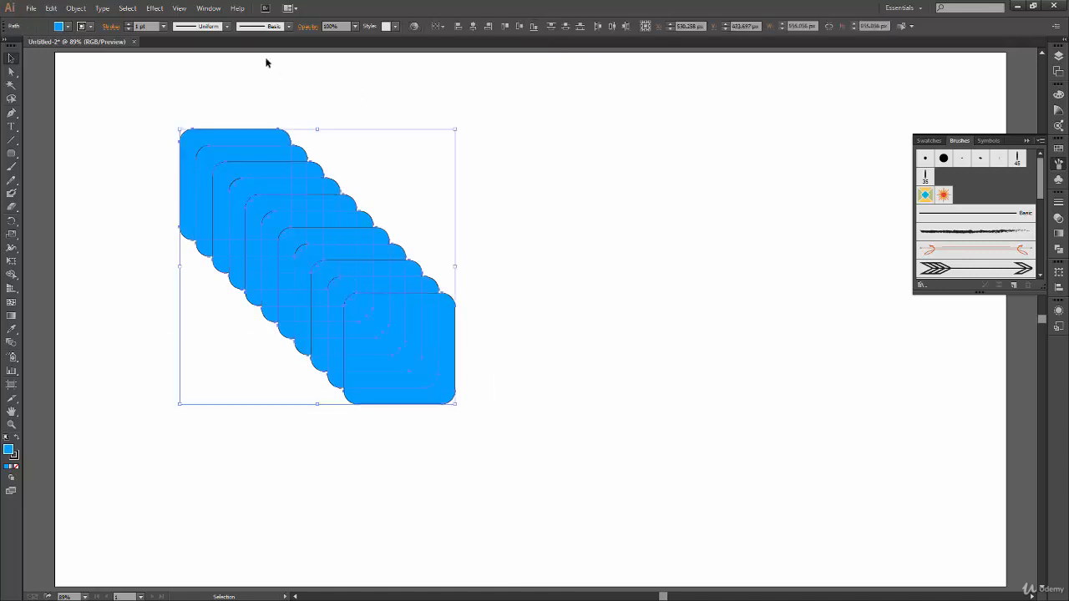
{"action": "left_click", "coordinate": [164, 26]}
{"action": "left_click", "coordinate": [183, 92]}
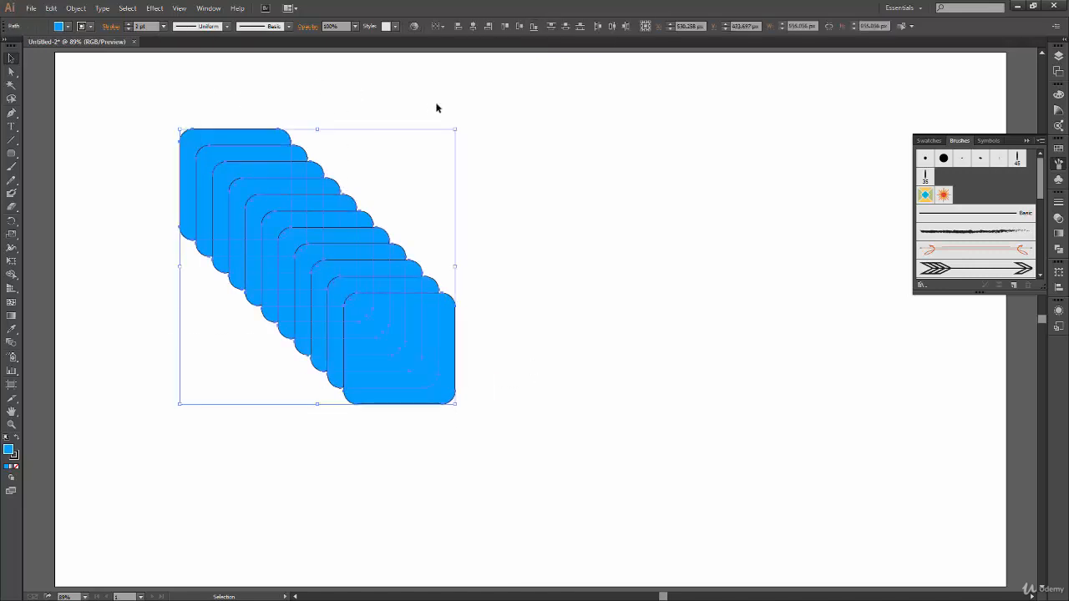
{"action": "left_click", "coordinate": [436, 105]}
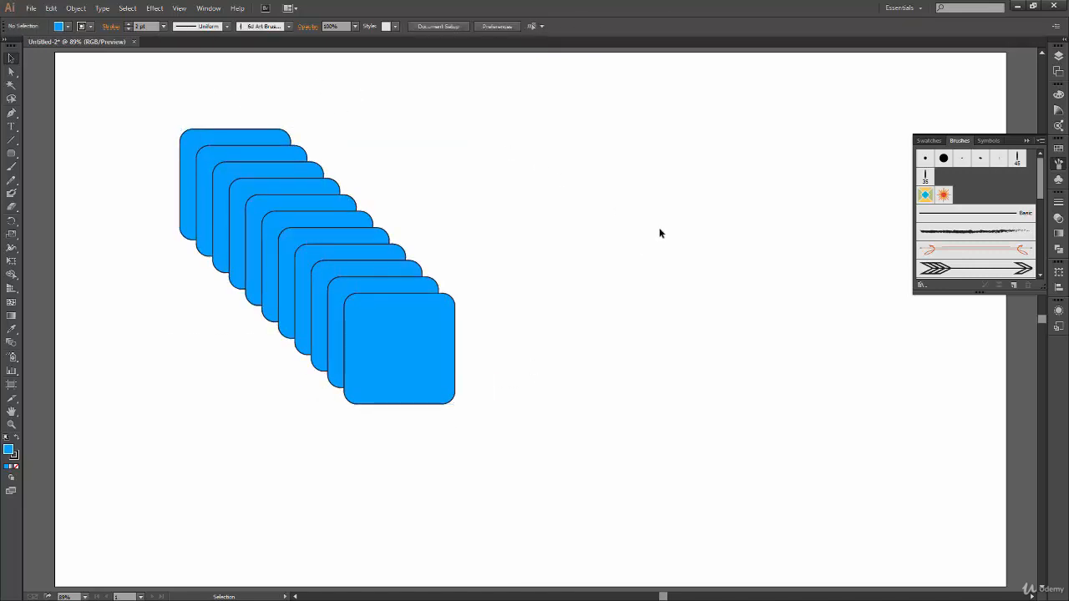
Set the Eraser tool to an angle of 0° and a roundness of 100%.
{"action": "left_click", "coordinate": [11, 209]}
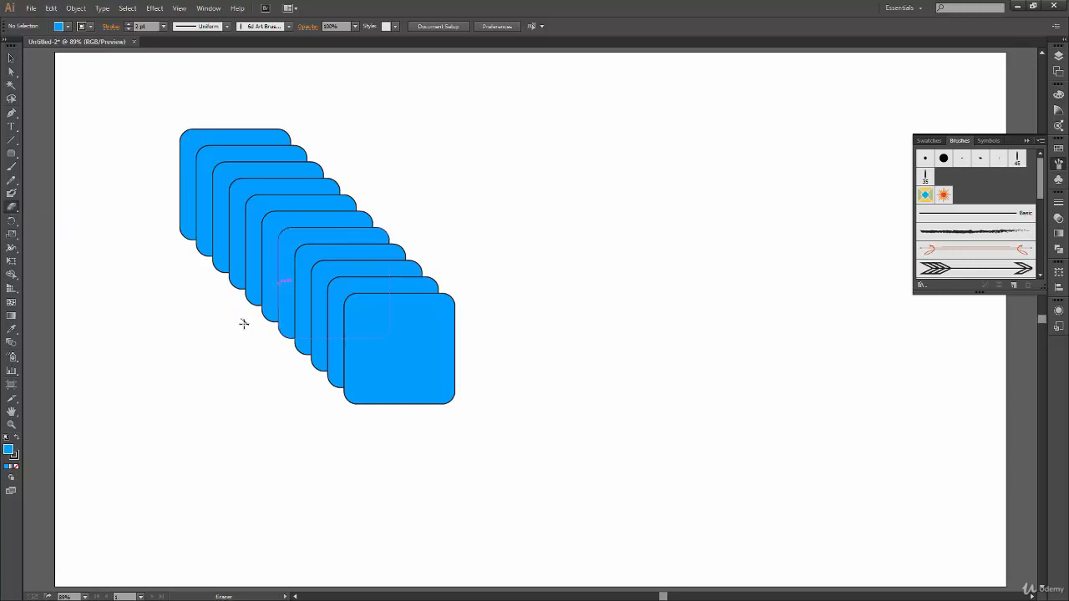
{"action": "double_click", "coordinate": [11, 209]}
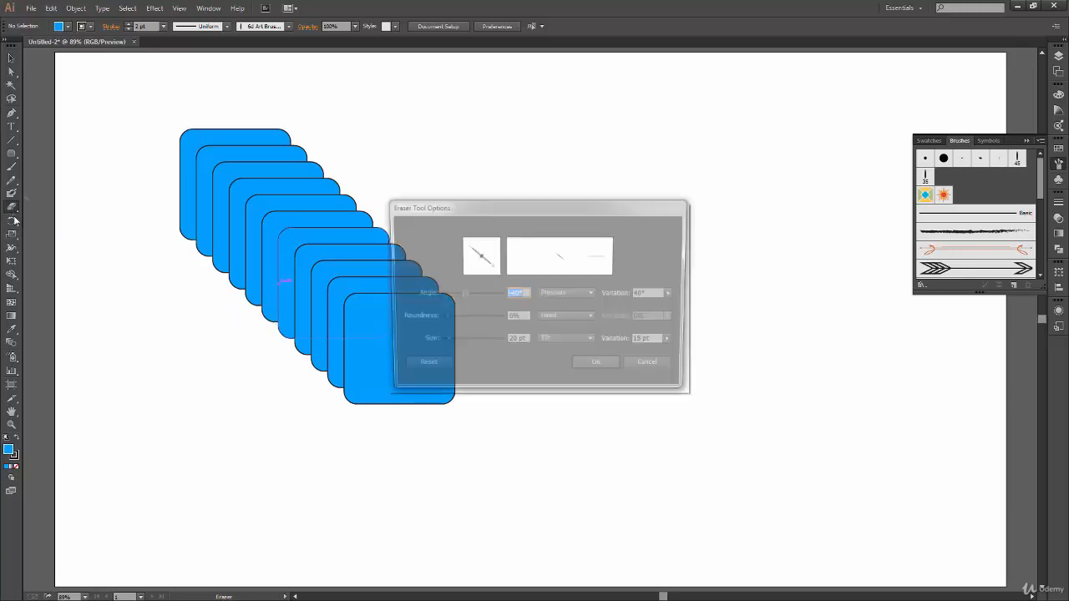
{"action": "left_click_drag", "start_coordinate": [463, 297], "coordinate": [438, 297]}
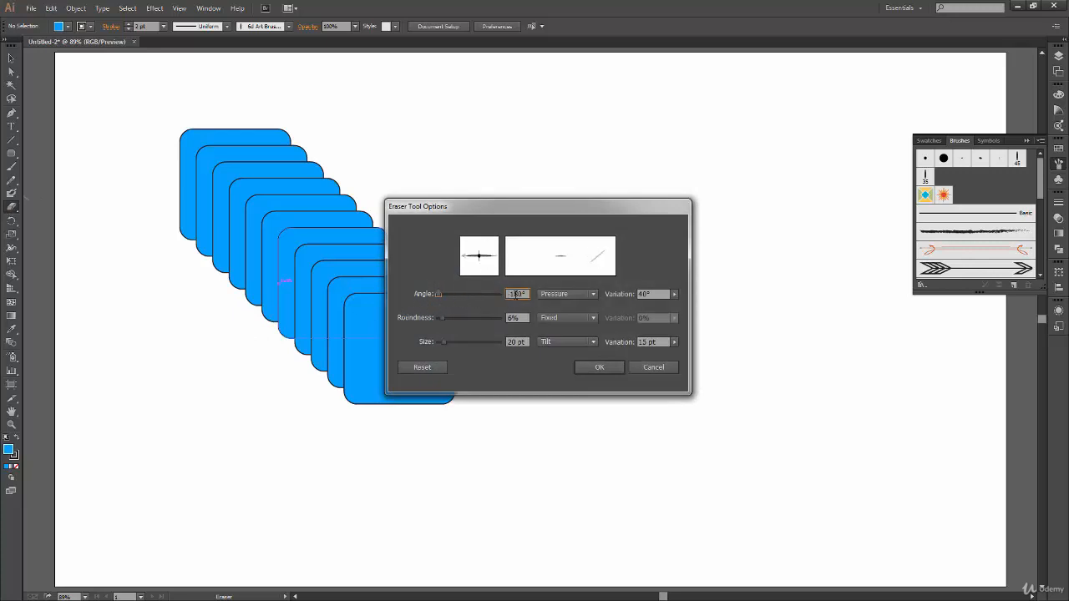
{"action": "type", "text": "0"}
{"action": "left_click", "coordinate": [518, 319]}
{"action": "left_click_drag", "start_coordinate": [442, 318], "coordinate": [511, 322]}
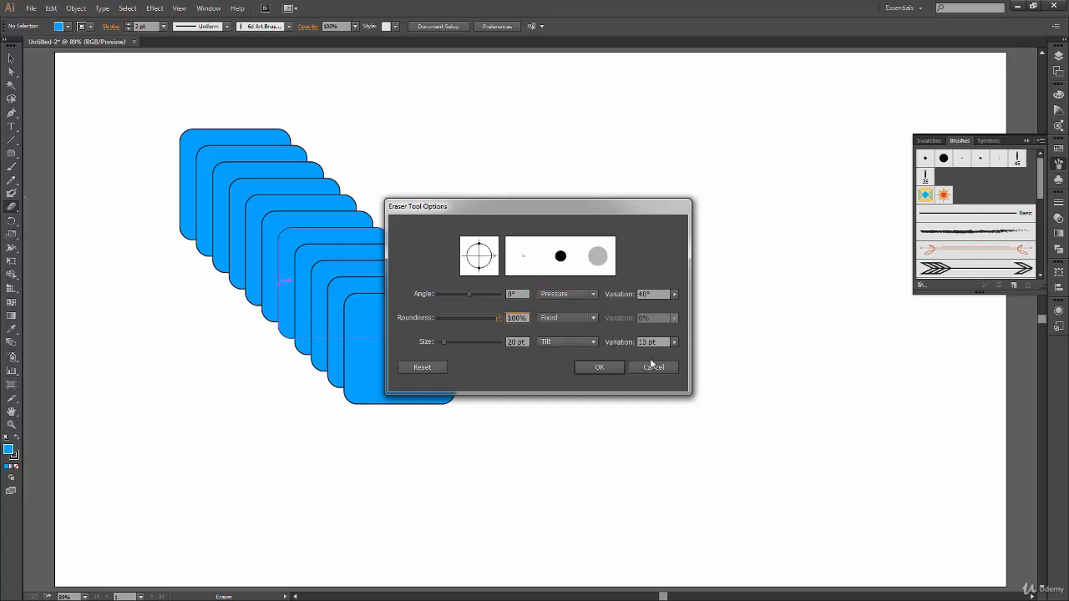
{"action": "left_click", "coordinate": [603, 367]}
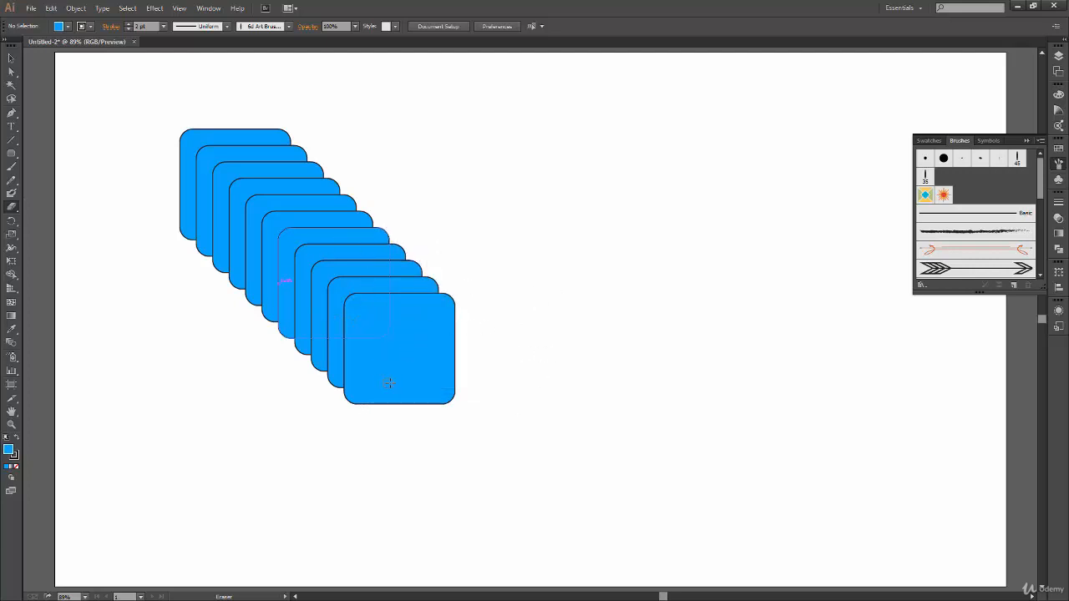
Erase a zigzag stroke across only the front rounded square of the row, and undo the erasing.
{"action": "key", "text": "v"}
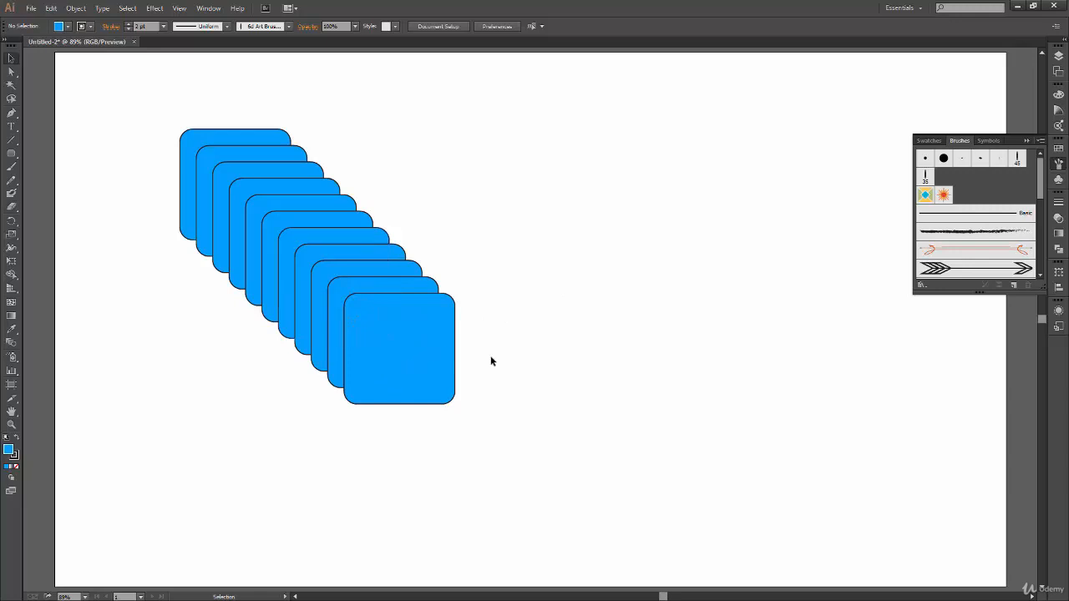
{"action": "left_click", "coordinate": [432, 361]}
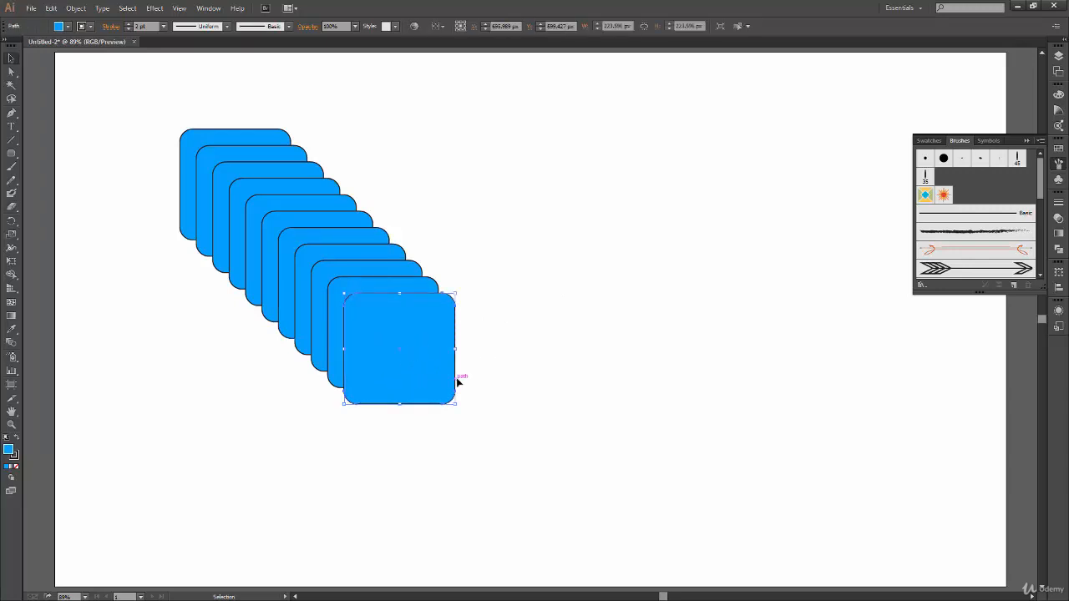
{"action": "key", "text": "ctrl+plus"}
{"action": "key", "text": "ctrl+plus"}
{"action": "left_click_drag", "start_coordinate": [313, 386], "coordinate": [448, 437]}
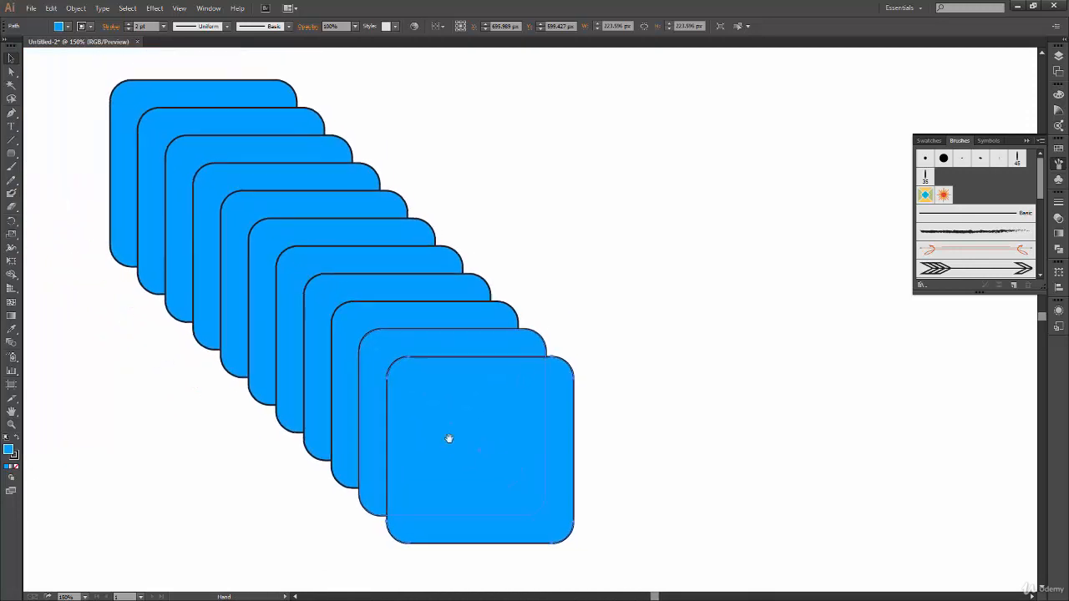
{"action": "left_click", "coordinate": [13, 208]}
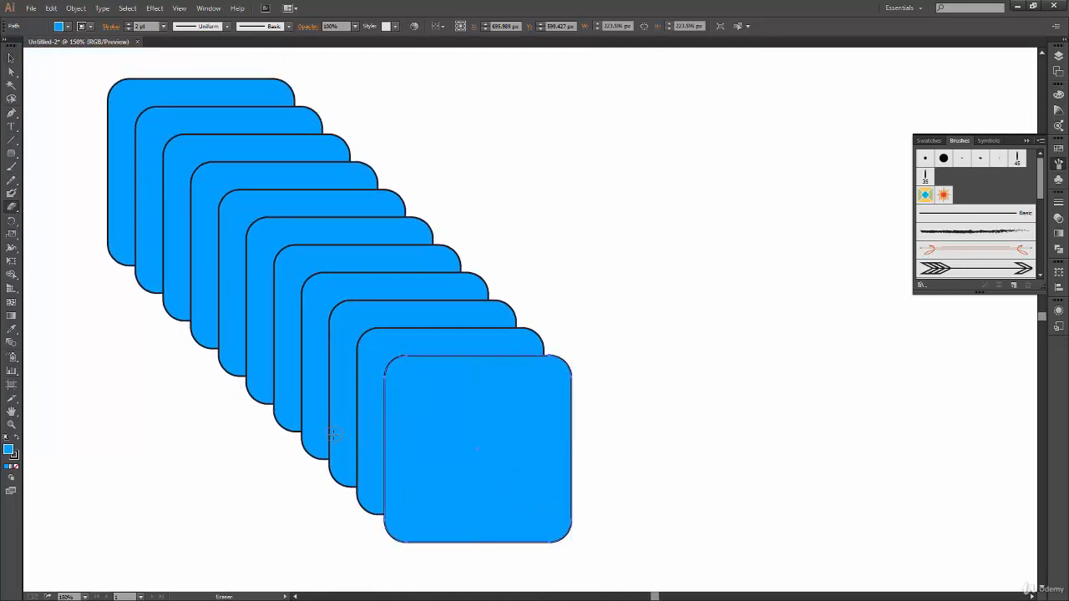
{"action": "mouse_move", "coordinate": [331, 434]}
{"action": "left_mouse_down"}
{"action": "mouse_move", "coordinate": [395, 375]}
{"action": "mouse_move", "coordinate": [471, 336]}
{"action": "mouse_move", "coordinate": [415, 383]}
{"action": "mouse_move", "coordinate": [343, 499]}
{"action": "mouse_move", "coordinate": [443, 411]}
{"action": "mouse_move", "coordinate": [592, 359]}
{"action": "mouse_move", "coordinate": [403, 503]}
{"action": "mouse_move", "coordinate": [446, 505]}
{"action": "mouse_move", "coordinate": [608, 399]}
{"action": "mouse_move", "coordinate": [521, 472]}
{"action": "mouse_move", "coordinate": [585, 471]}
{"action": "mouse_move", "coordinate": [560, 510]}
{"action": "mouse_move", "coordinate": [664, 494]}
{"action": "left_mouse_up"}
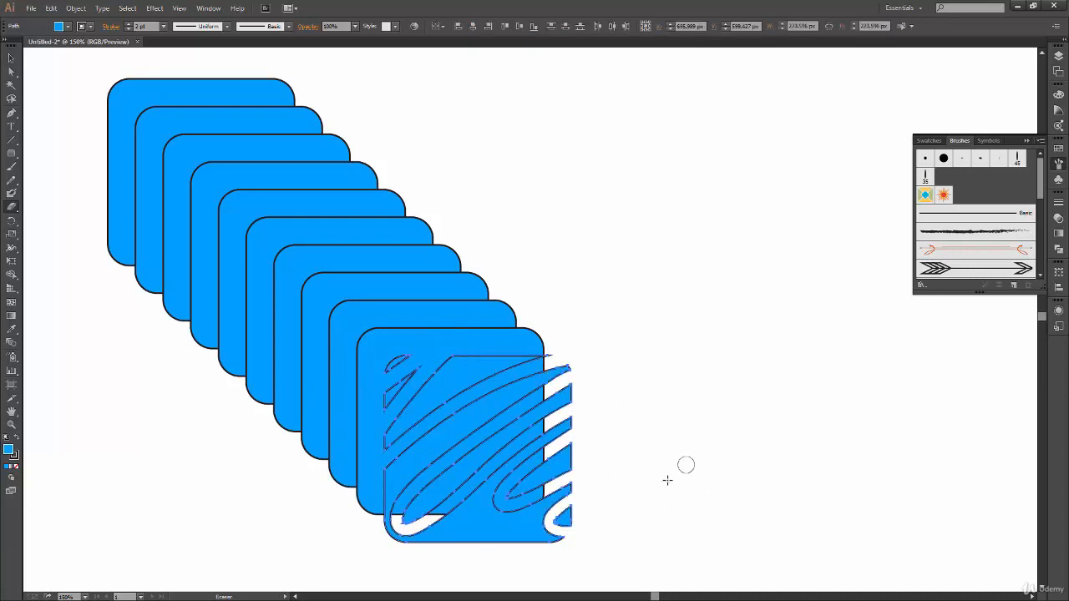
{"action": "key", "text": "v"}
{"action": "left_click", "coordinate": [613, 501]}
{"action": "left_click_drag", "start_coordinate": [601, 503], "coordinate": [590, 417]}
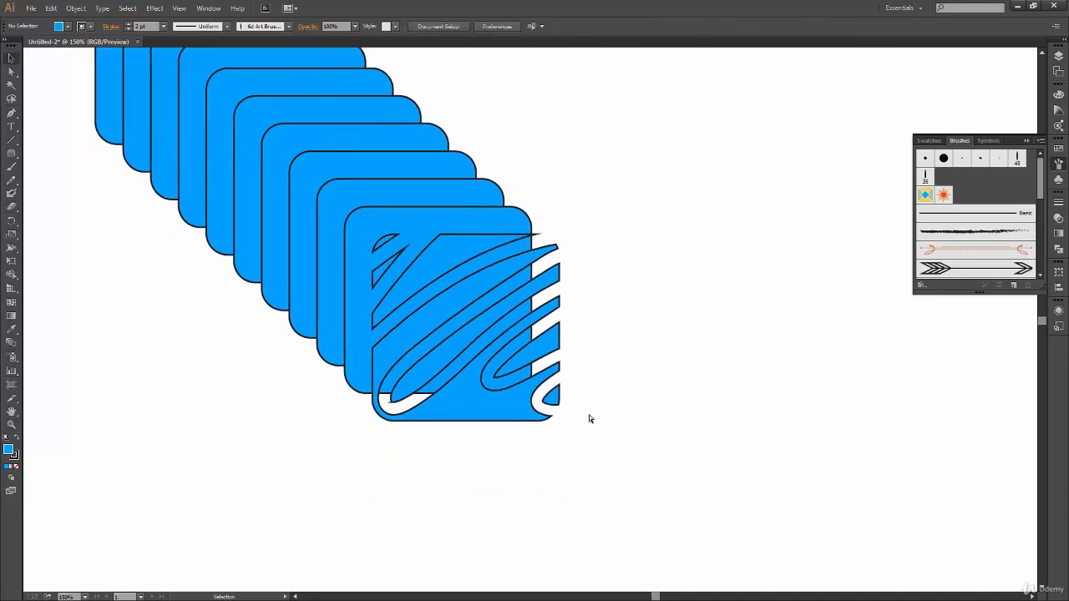
{"action": "key", "text": "ctrl+z"}
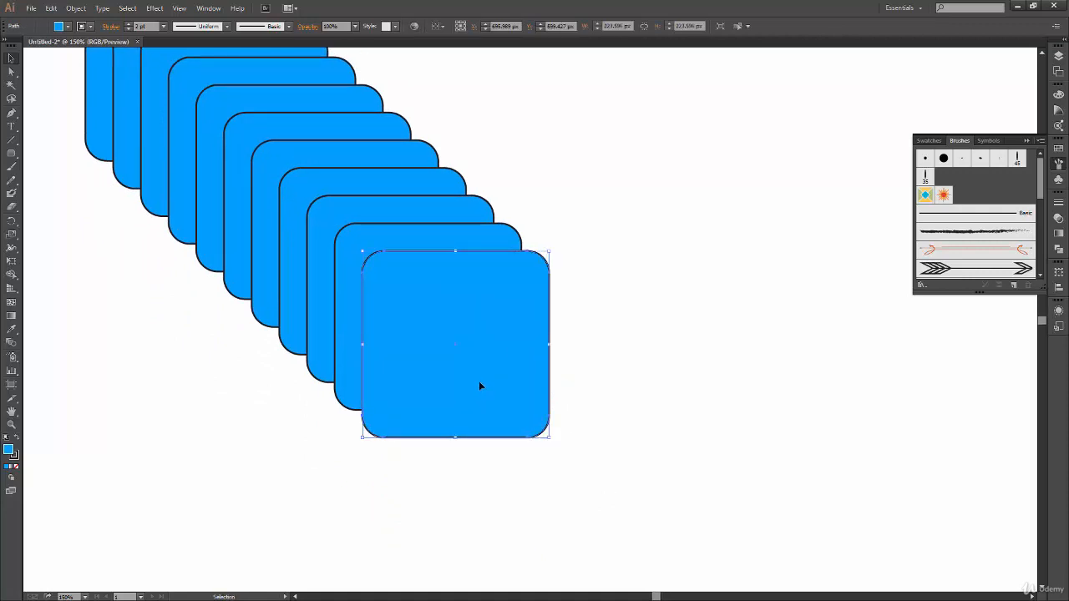
Move the front rounded square about 331 px to the right, clear of the row, and deselect it.
{"action": "left_click_drag", "start_coordinate": [479, 384], "coordinate": [756, 403]}
{"action": "left_click", "coordinate": [680, 486]}
{"action": "left_click_drag", "start_coordinate": [631, 516], "coordinate": [497, 499]}
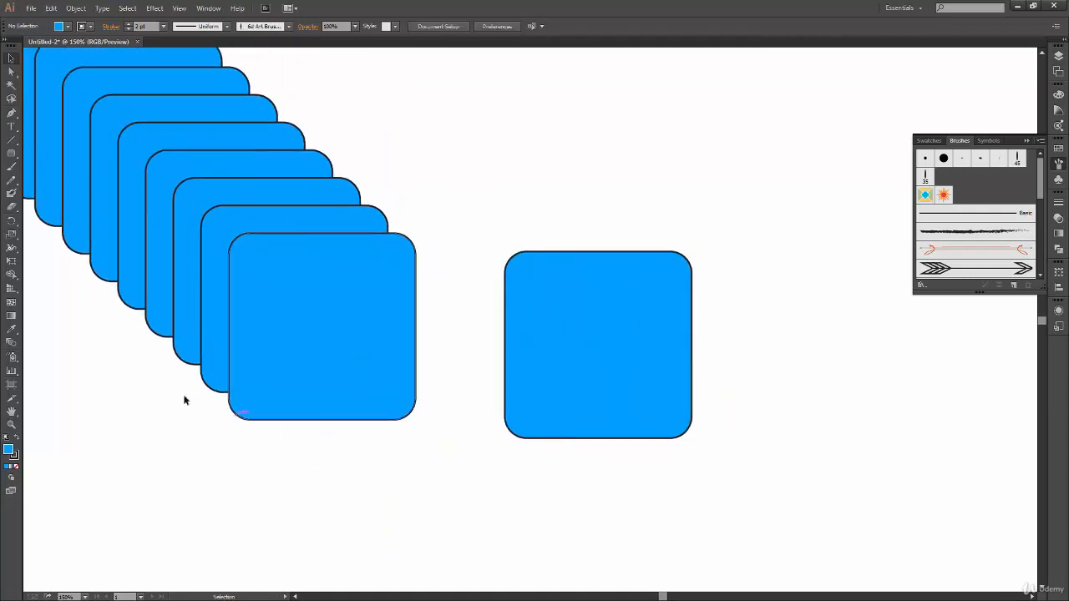
Erase a diagonal zigzag ending in a curl across the separated rounded square, and deselect it.
{"action": "left_click", "coordinate": [598, 323]}
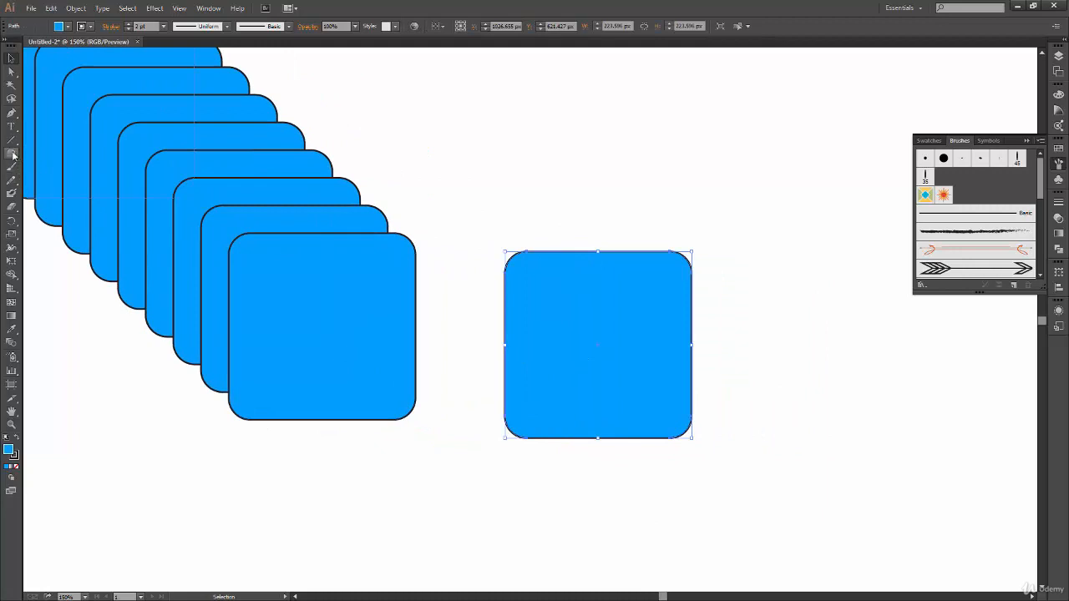
{"action": "left_click", "coordinate": [11, 206]}
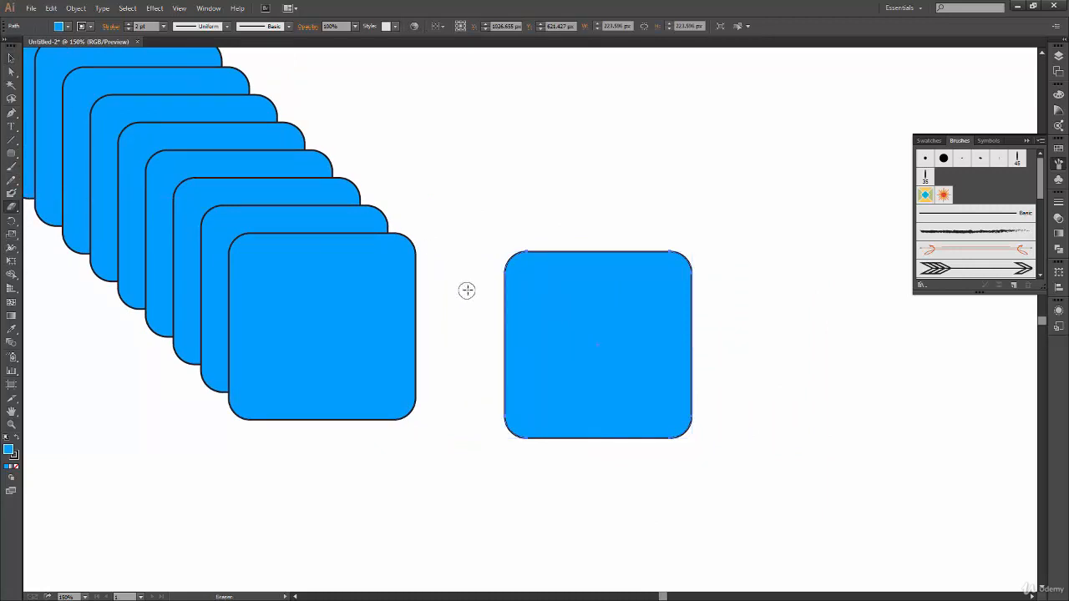
{"action": "mouse_move", "coordinate": [480, 286]}
{"action": "left_mouse_down"}
{"action": "mouse_move", "coordinate": [612, 222]}
{"action": "mouse_move", "coordinate": [477, 337]}
{"action": "mouse_move", "coordinate": [700, 253]}
{"action": "mouse_move", "coordinate": [492, 411]}
{"action": "mouse_move", "coordinate": [674, 370]}
{"action": "mouse_move", "coordinate": [624, 388]}
{"action": "mouse_move", "coordinate": [668, 434]}
{"action": "left_mouse_up"}
{"action": "key", "text": "v"}
{"action": "left_click", "coordinate": [654, 445]}
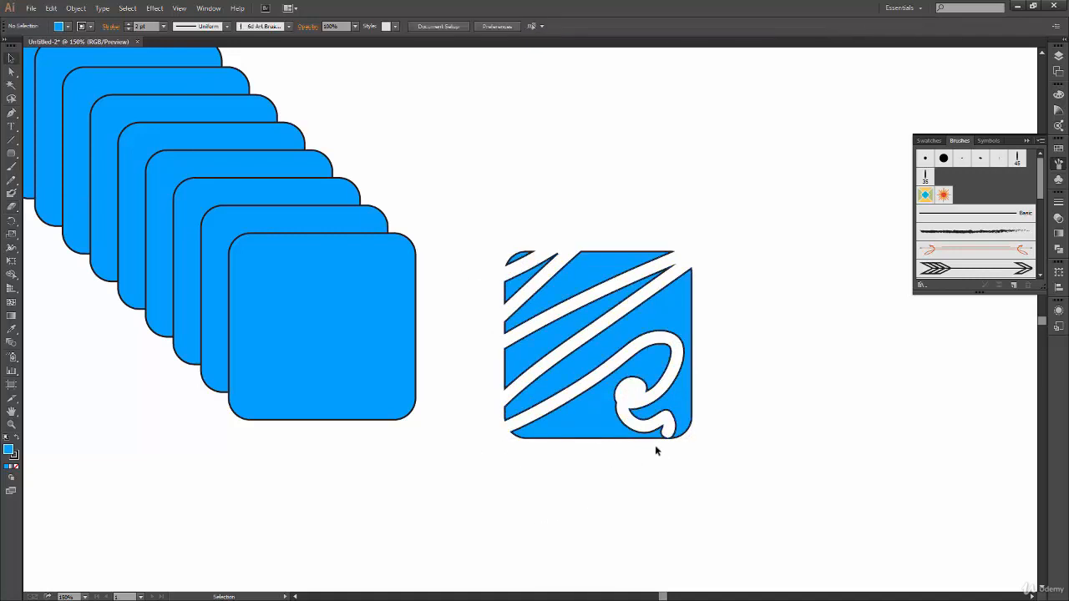
{"action": "left_click_drag", "start_coordinate": [723, 359], "coordinate": [694, 375]}
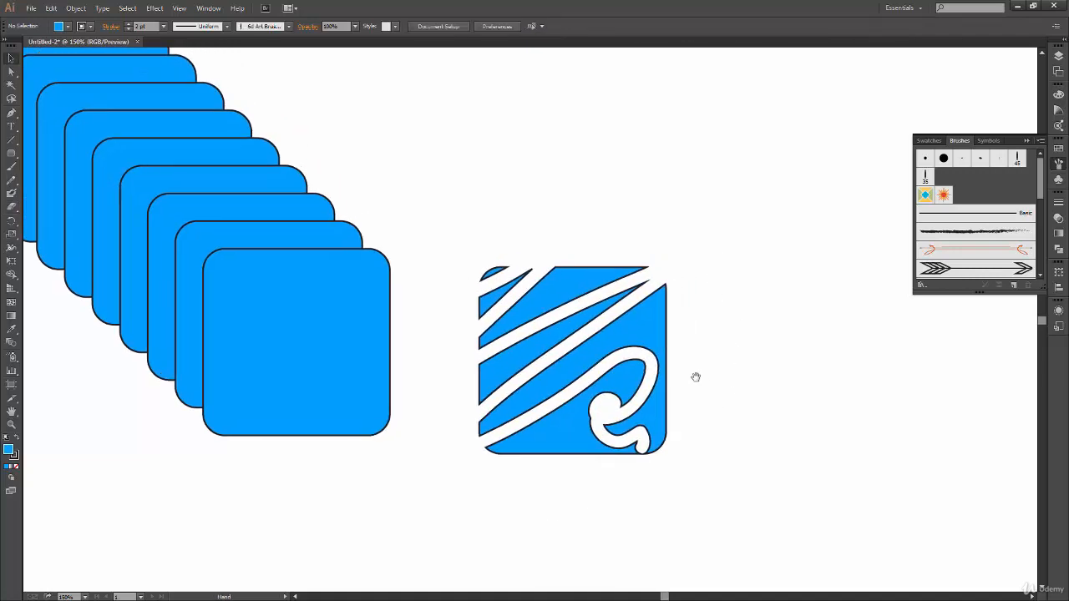
Move the cut pieces of the erased square apart in different directions.
{"action": "mouse_move", "coordinate": [648, 416]}
{"action": "left_mouse_down"}
{"action": "mouse_move", "coordinate": [776, 341]}
{"action": "mouse_move", "coordinate": [800, 426]}
{"action": "left_mouse_up"}
{"action": "left_click_drag", "start_coordinate": [764, 370], "coordinate": [792, 299]}
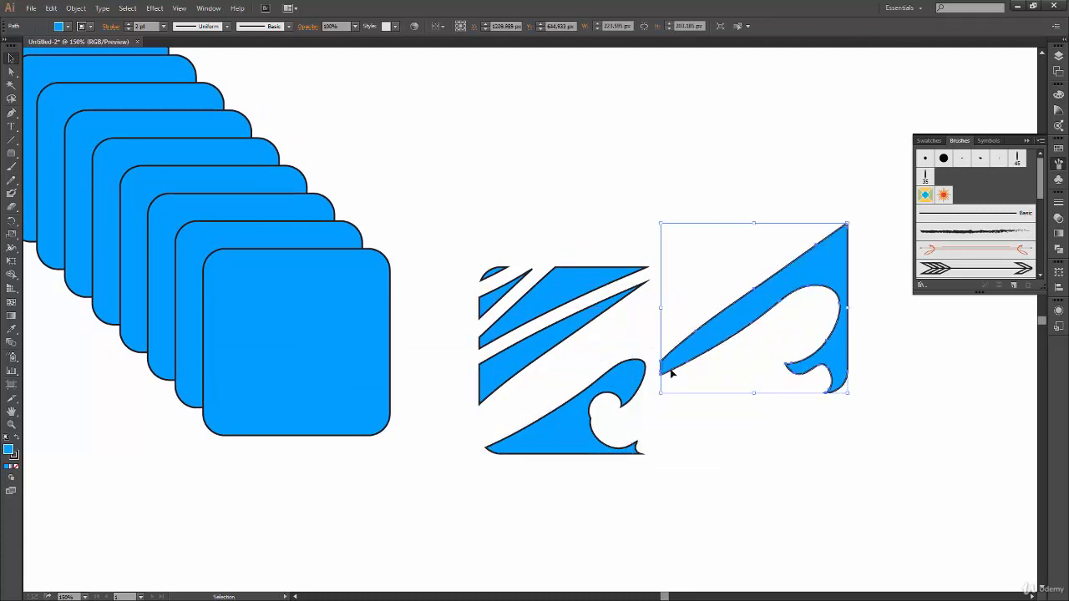
{"action": "left_click_drag", "start_coordinate": [555, 432], "coordinate": [478, 499]}
{"action": "left_click_drag", "start_coordinate": [534, 340], "coordinate": [611, 215]}
{"action": "left_click_drag", "start_coordinate": [501, 303], "coordinate": [458, 322]}
Undo the moves of the cut pieces and the erasing of the separated square.
{"action": "key", "text": "ctrl+z"}
{"action": "key", "text": "ctrl+z"}
{"action": "key", "text": "ctrl+z"}
{"action": "key", "text": "ctrl+z"}
{"action": "key", "text": "ctrl+z"}
{"action": "key", "text": "ctrl+z"}
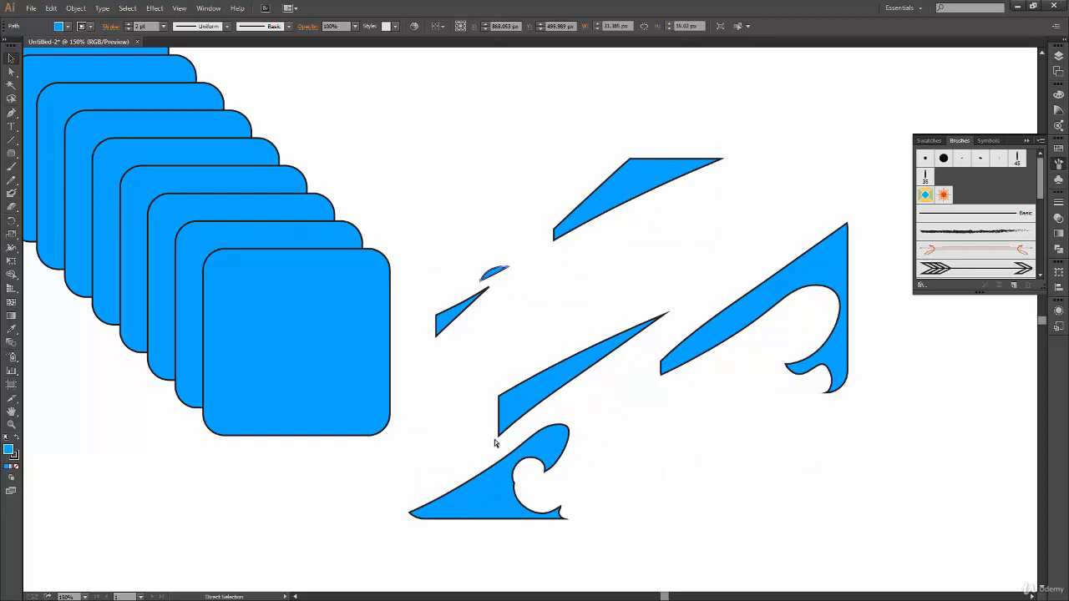
{"action": "key", "text": "ctrl+z"}
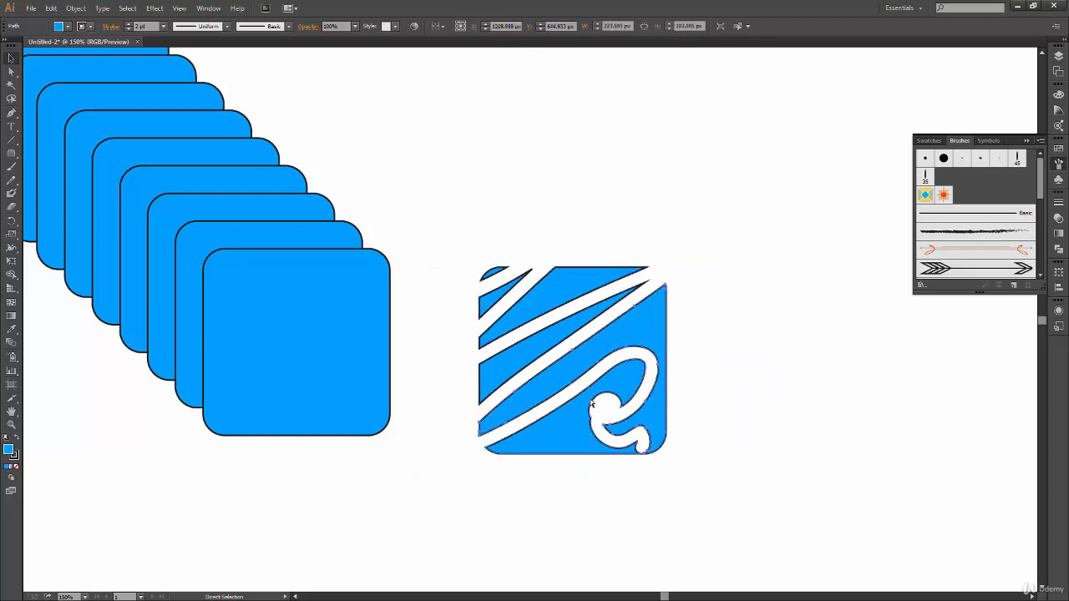
{"action": "left_click", "coordinate": [715, 397]}
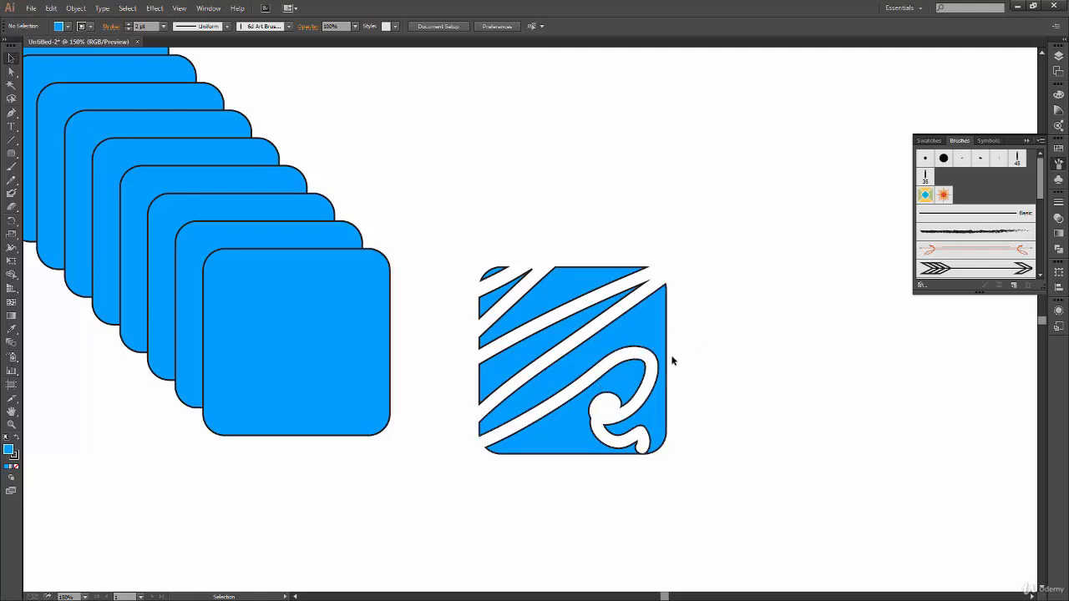
{"action": "key", "text": "ctrl+z"}
Try a short diagonal erasure on the separated square and undo it, and erase a closed-in spiral inside the square and undo that too.
{"action": "left_click", "coordinate": [535, 383]}
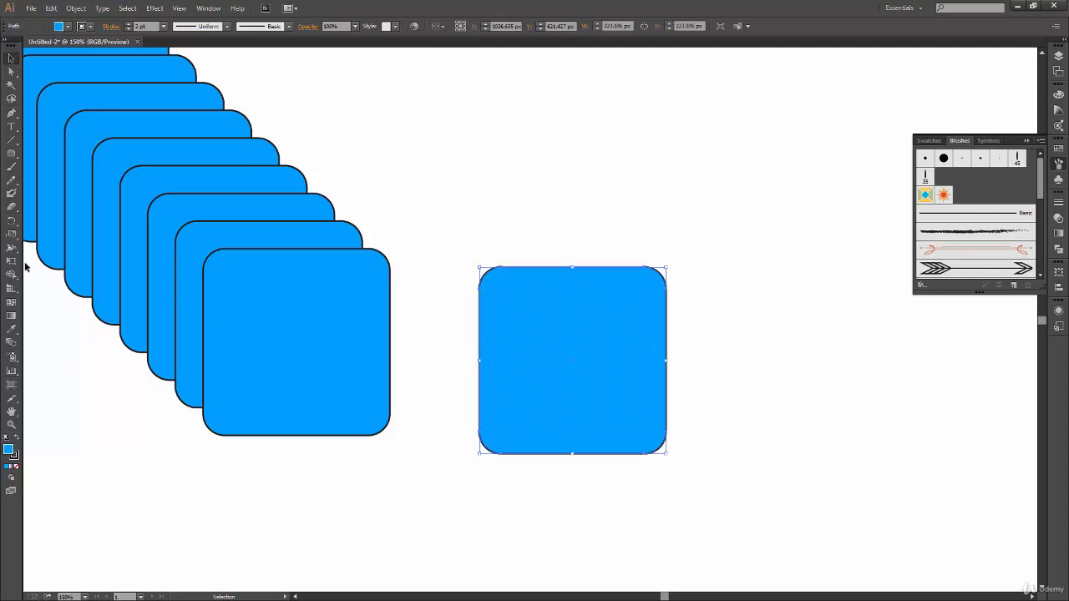
{"action": "left_click", "coordinate": [12, 208]}
{"action": "mouse_move", "coordinate": [470, 303]}
{"action": "left_mouse_down"}
{"action": "mouse_move", "coordinate": [561, 259]}
{"action": "mouse_move", "coordinate": [494, 343]}
{"action": "mouse_move", "coordinate": [585, 307]}
{"action": "mouse_move", "coordinate": [543, 327]}
{"action": "left_mouse_up"}
{"action": "key", "text": "ctrl+z"}
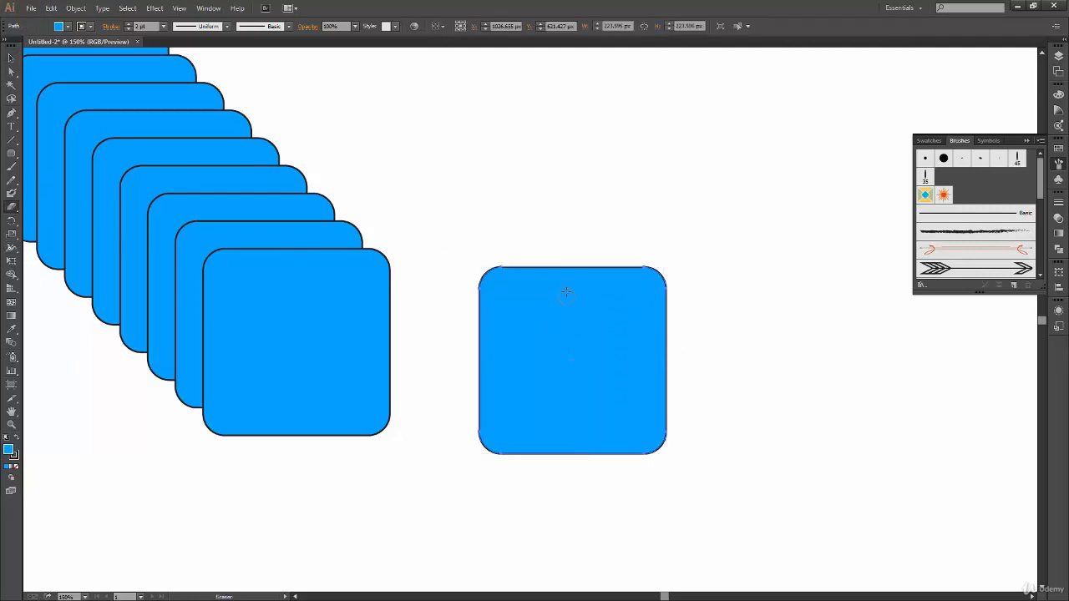
{"action": "mouse_move", "coordinate": [557, 286]}
{"action": "left_mouse_down"}
{"action": "mouse_move", "coordinate": [524, 296]}
{"action": "mouse_move", "coordinate": [564, 408]}
{"action": "mouse_move", "coordinate": [604, 322]}
{"action": "mouse_move", "coordinate": [551, 372]}
{"action": "mouse_move", "coordinate": [553, 342]}
{"action": "left_mouse_up"}
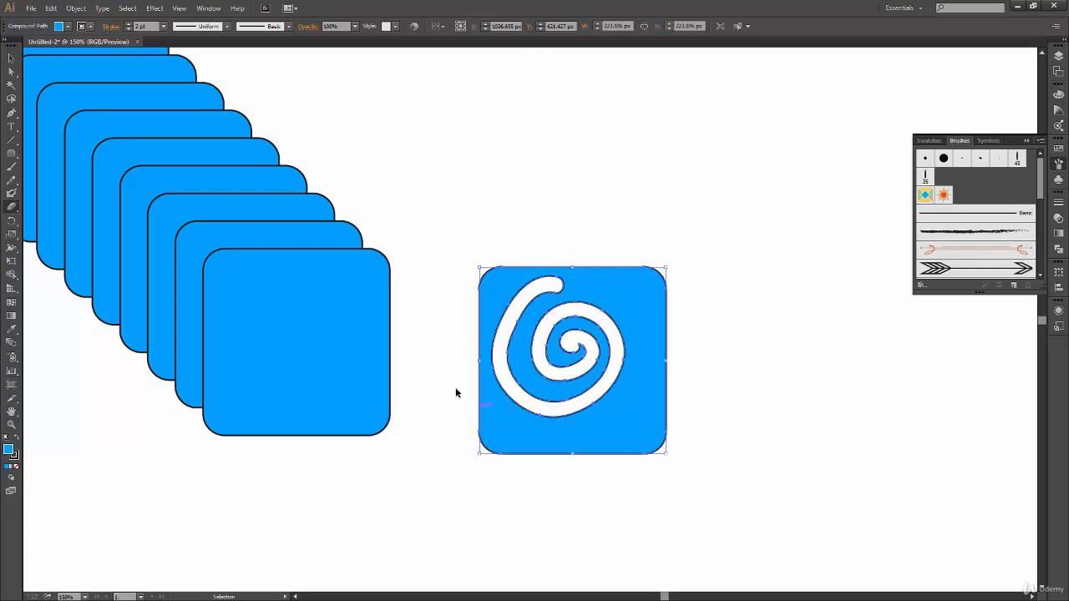
{"action": "key", "text": "ctrl+z"}
Erase looping strokes and a curl from the edge into the separated square, and undo the erasing.
{"action": "left_click_drag", "start_coordinate": [551, 250], "coordinate": [532, 305]}
{"action": "mouse_move", "coordinate": [491, 334]}
{"action": "left_mouse_down"}
{"action": "mouse_move", "coordinate": [617, 292]}
{"action": "mouse_move", "coordinate": [439, 410]}
{"action": "mouse_move", "coordinate": [508, 423]}
{"action": "mouse_move", "coordinate": [628, 369]}
{"action": "mouse_move", "coordinate": [586, 404]}
{"action": "left_mouse_up"}
{"action": "key", "text": "v"}
{"action": "left_click", "coordinate": [619, 489]}
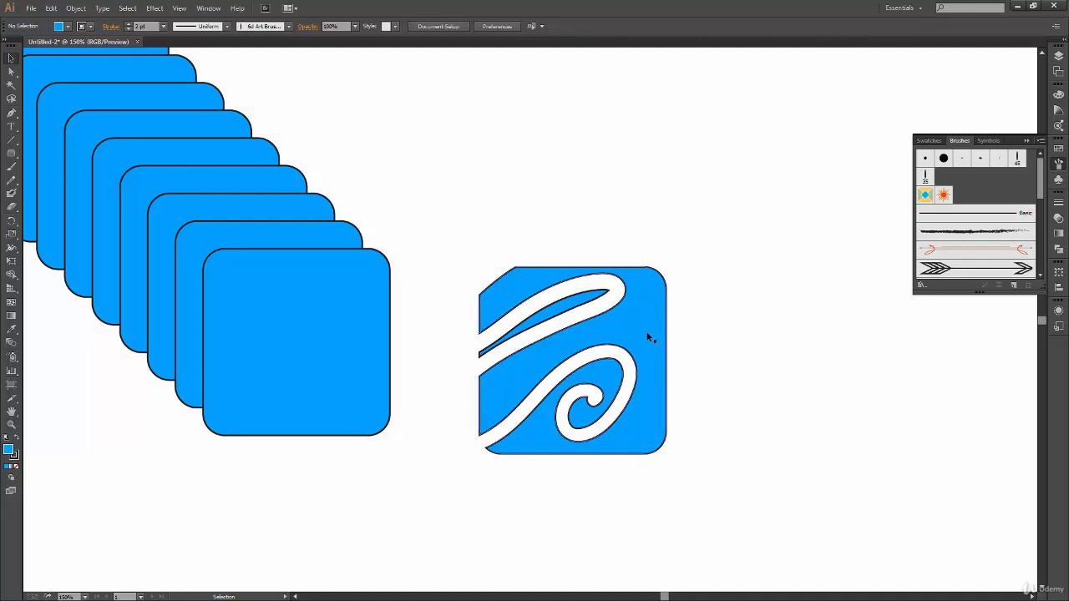
{"action": "key", "text": "a"}
{"action": "key", "text": "ctrl+z"}
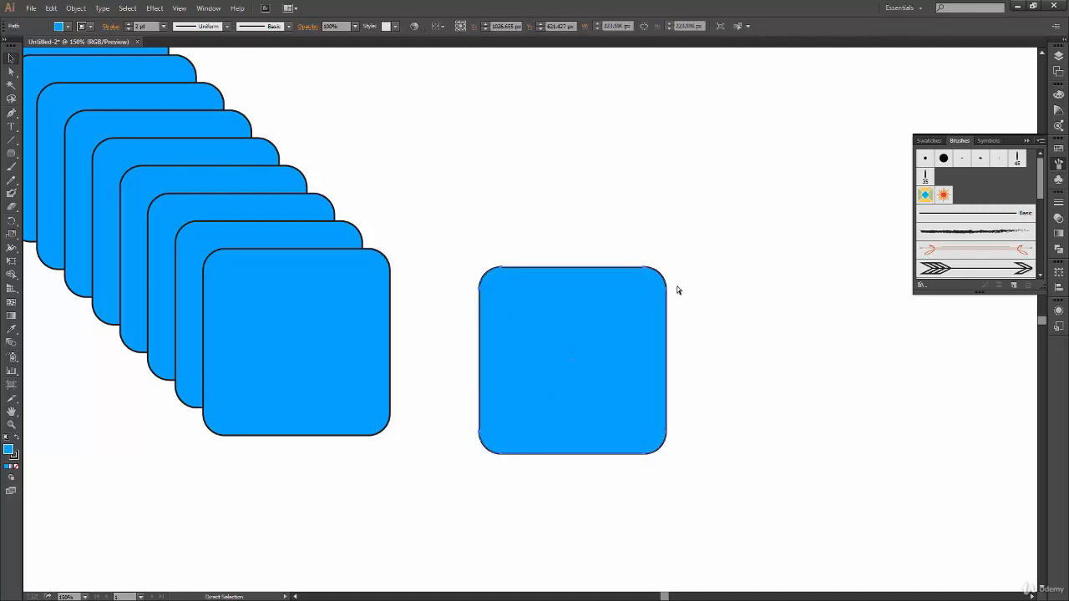
Copy the separated rounded square about 139 px right and 76 px down, overlapping the original, and deselect the copy.
{"action": "key", "text": "v"}
{"action": "left_click", "coordinate": [601, 375]}
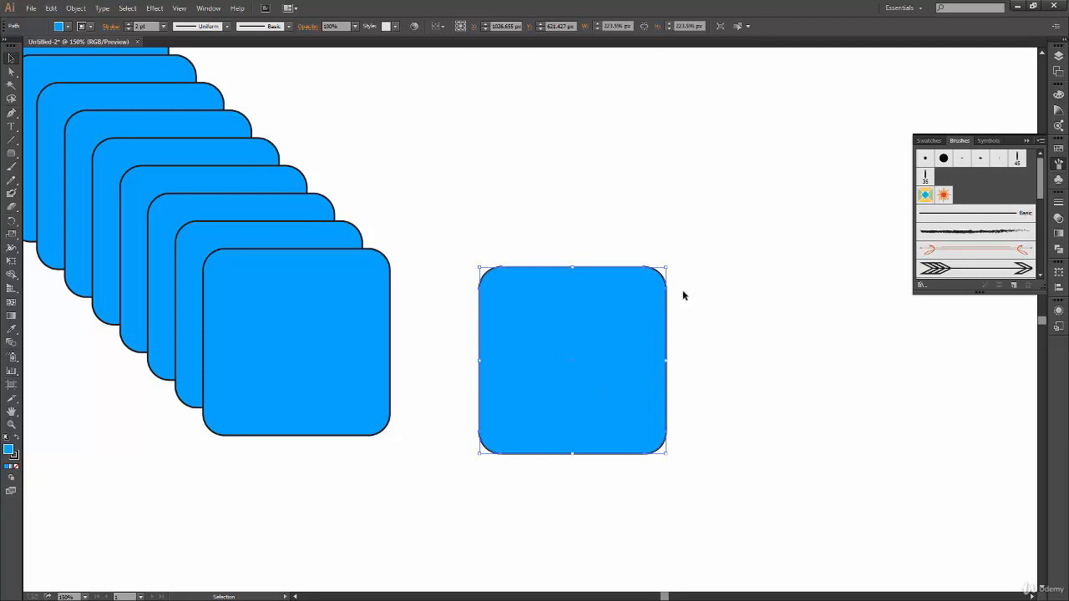
{"action": "left_click", "coordinate": [710, 363]}
{"action": "left_click", "coordinate": [584, 406]}
{"action": "left_click_drag", "start_coordinate": [589, 389], "coordinate": [704, 450]}
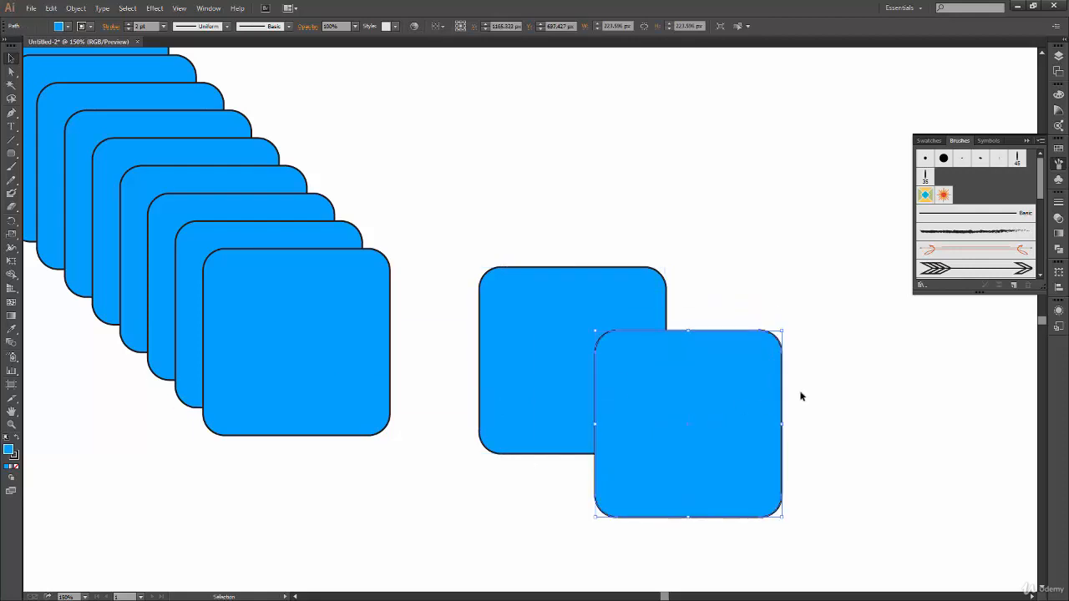
{"action": "left_click", "coordinate": [802, 393]}
{"action": "left_click_drag", "start_coordinate": [637, 494], "coordinate": [597, 489]}
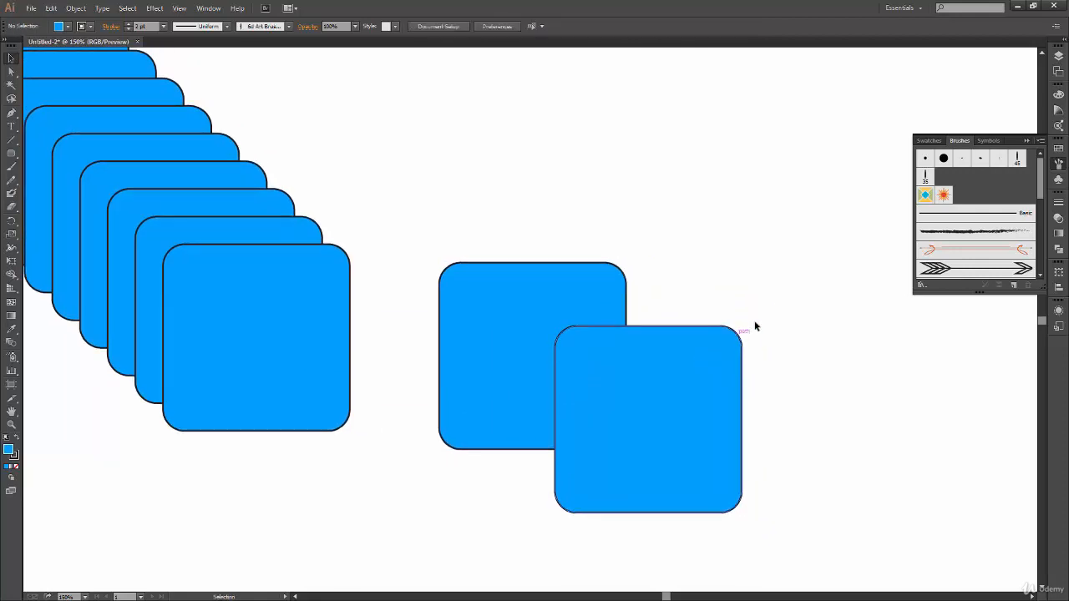
Select both overlapping squares, erase several diagonal and curved vertical strokes across them, and deselect the resulting pieces.
{"action": "left_click_drag", "start_coordinate": [808, 237], "coordinate": [531, 394]}
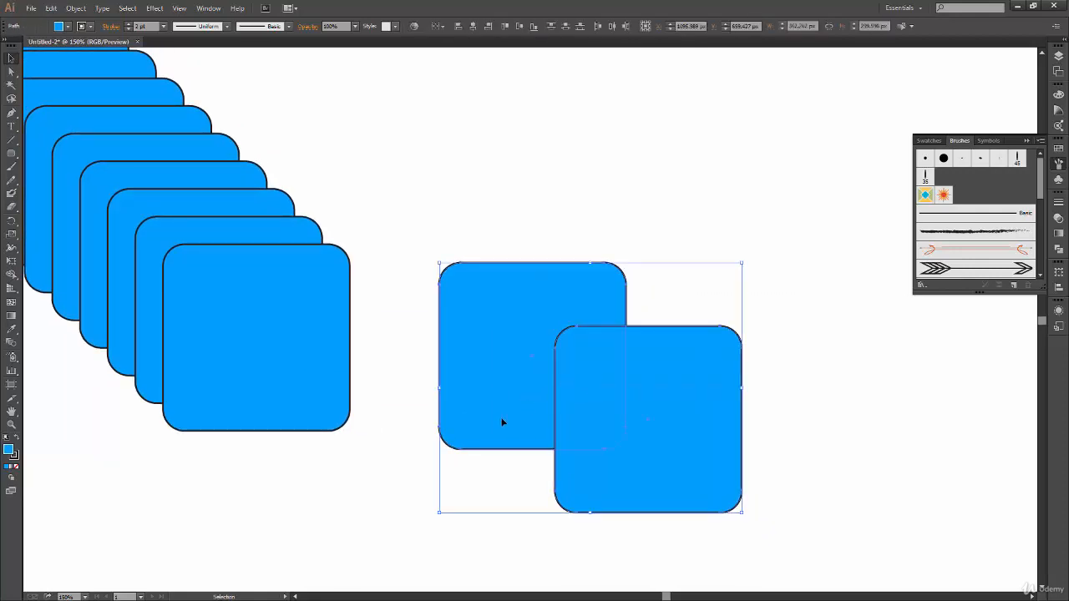
{"action": "key", "text": "shift+e"}
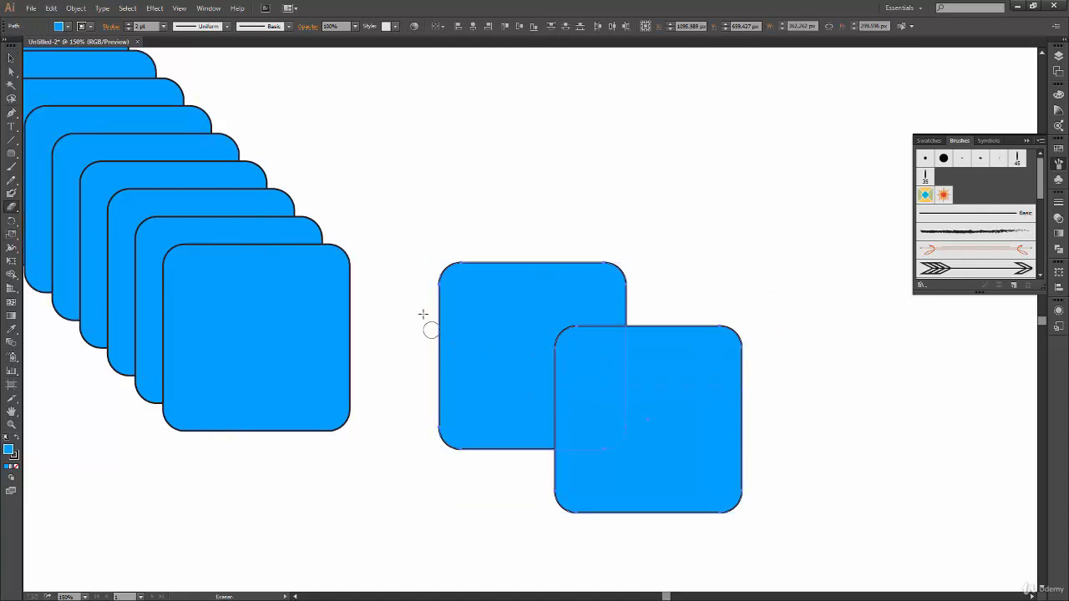
{"action": "left_click_drag", "start_coordinate": [418, 311], "coordinate": [547, 243]}
{"action": "left_click_drag", "start_coordinate": [567, 251], "coordinate": [418, 372]}
{"action": "mouse_move", "coordinate": [422, 421]}
{"action": "left_mouse_down"}
{"action": "mouse_move", "coordinate": [704, 270]}
{"action": "mouse_move", "coordinate": [480, 459]}
{"action": "left_mouse_up"}
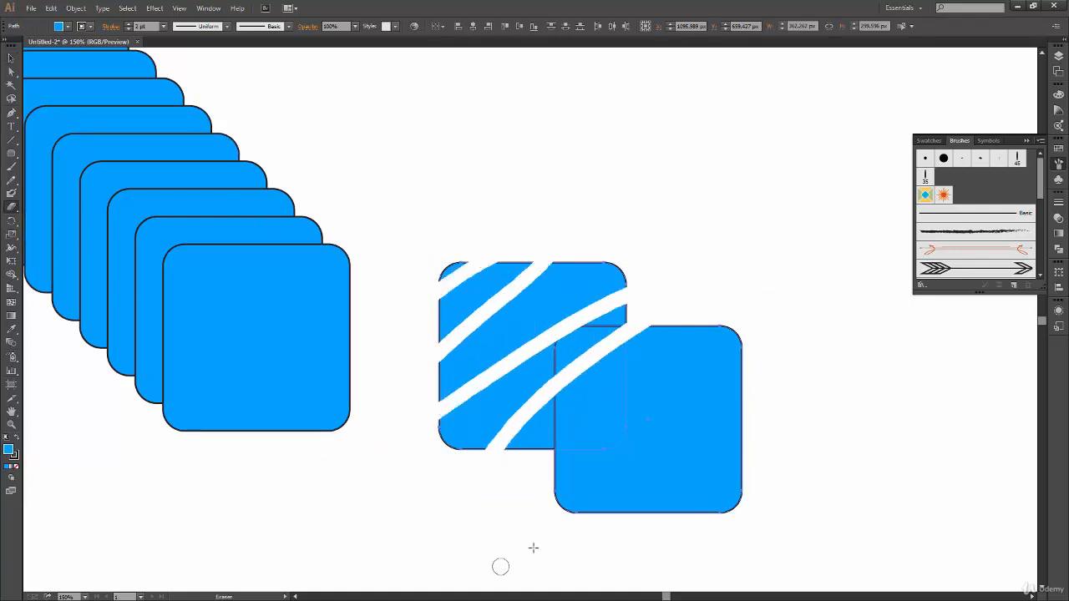
{"action": "left_click_drag", "start_coordinate": [572, 534], "coordinate": [560, 222]}
{"action": "left_click_drag", "start_coordinate": [616, 247], "coordinate": [624, 535]}
{"action": "left_click_drag", "start_coordinate": [721, 522], "coordinate": [760, 442]}
{"action": "key", "text": "v"}
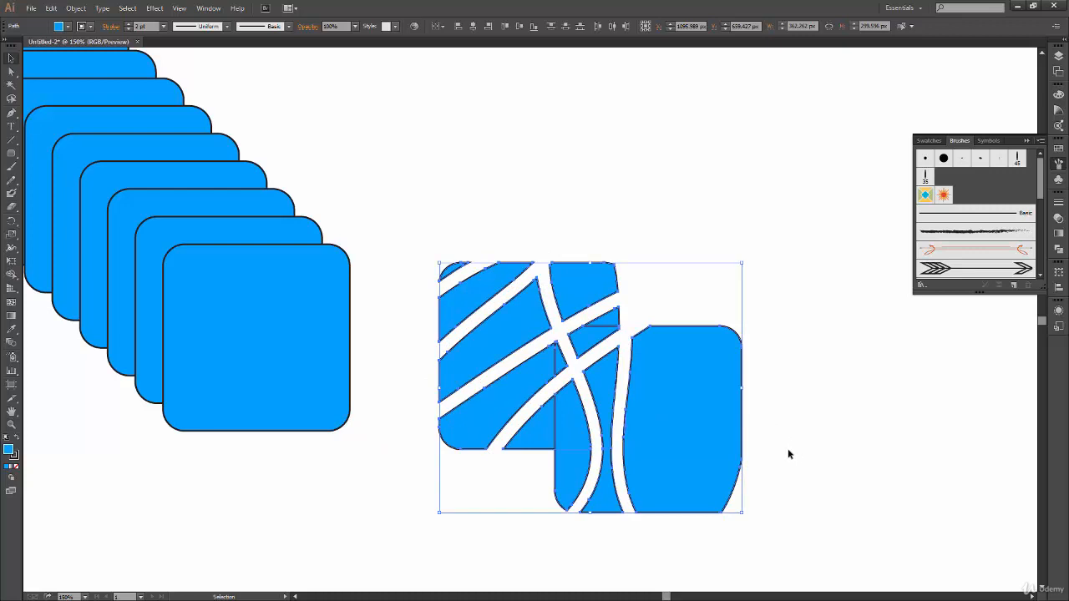
{"action": "left_click", "coordinate": [787, 453]}
Move three cut pieces from the upper overlap area of the two squares up and to the right.
{"action": "left_click_drag", "start_coordinate": [584, 337], "coordinate": [717, 286]}
{"action": "left_click_drag", "start_coordinate": [592, 268], "coordinate": [614, 215]}
{"action": "left_click_drag", "start_coordinate": [602, 332], "coordinate": [633, 268]}
Move the lower-left piece and two neighbouring pieces away from the cut squares, and undo these moves.
{"action": "left_click_drag", "start_coordinate": [512, 386], "coordinate": [395, 457]}
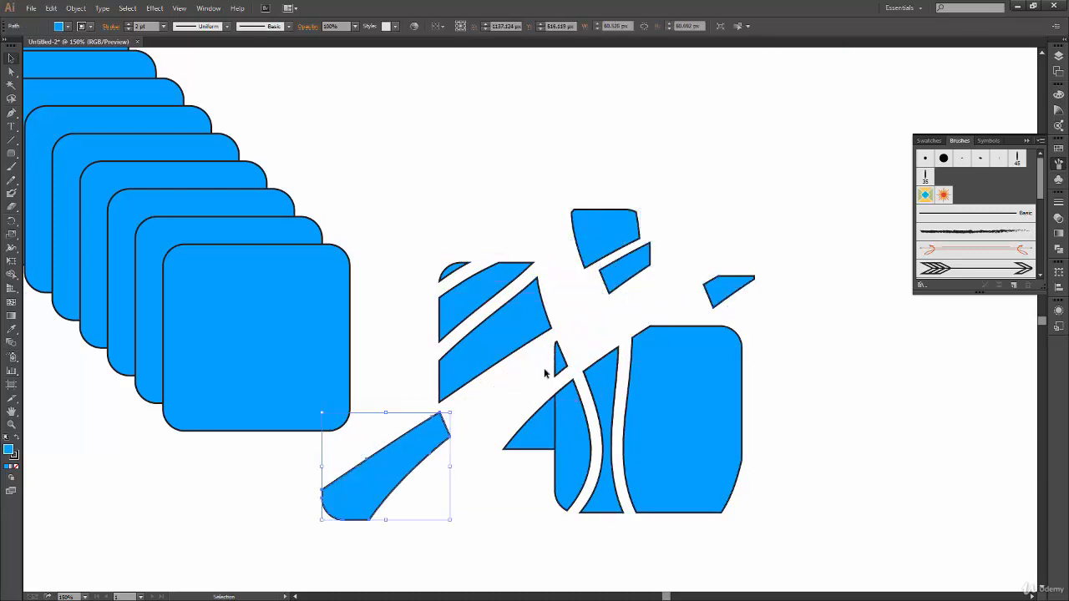
{"action": "left_click_drag", "start_coordinate": [560, 361], "coordinate": [589, 329]}
{"action": "left_click_drag", "start_coordinate": [506, 351], "coordinate": [492, 386]}
{"action": "key", "text": "ctrl+z"}
{"action": "key", "text": "ctrl+z"}
{"action": "key", "text": "ctrl+z"}
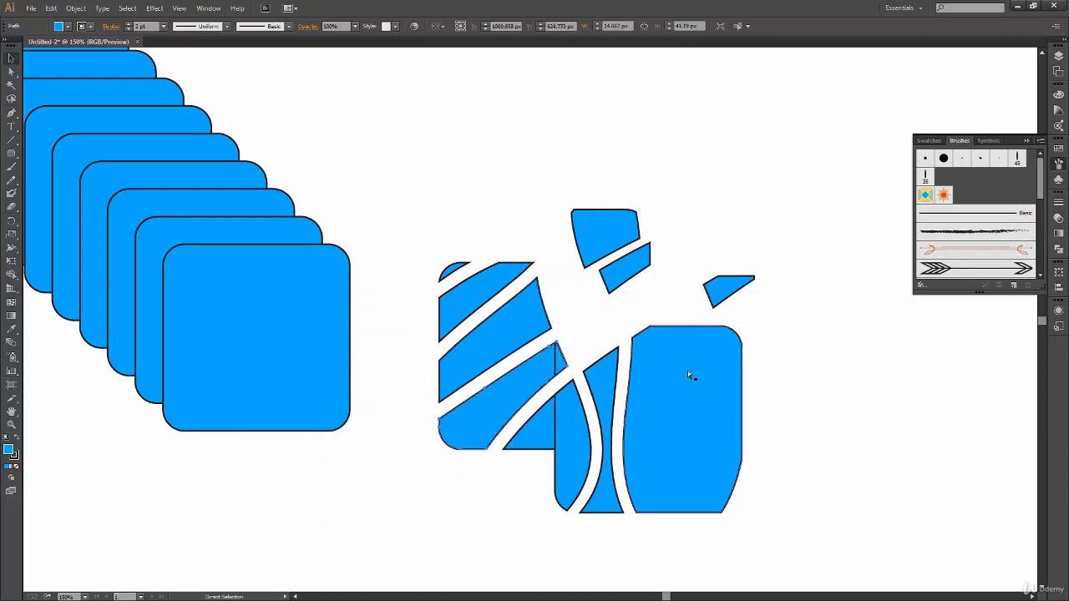
Undo the moves of the three upper cut pieces, and delete all pieces of the two overlapping cut squares.
{"action": "key", "text": "ctrl+z"}
{"action": "key", "text": "ctrl+z"}
{"action": "key", "text": "ctrl+z"}
{"action": "left_click", "coordinate": [786, 363]}
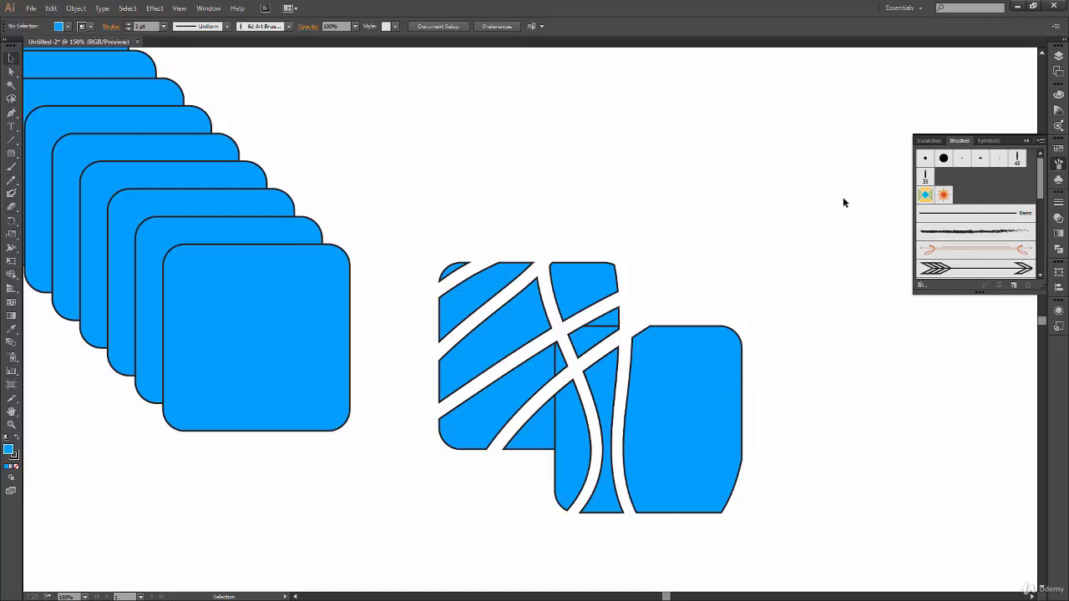
{"action": "left_click_drag", "start_coordinate": [841, 200], "coordinate": [393, 534]}
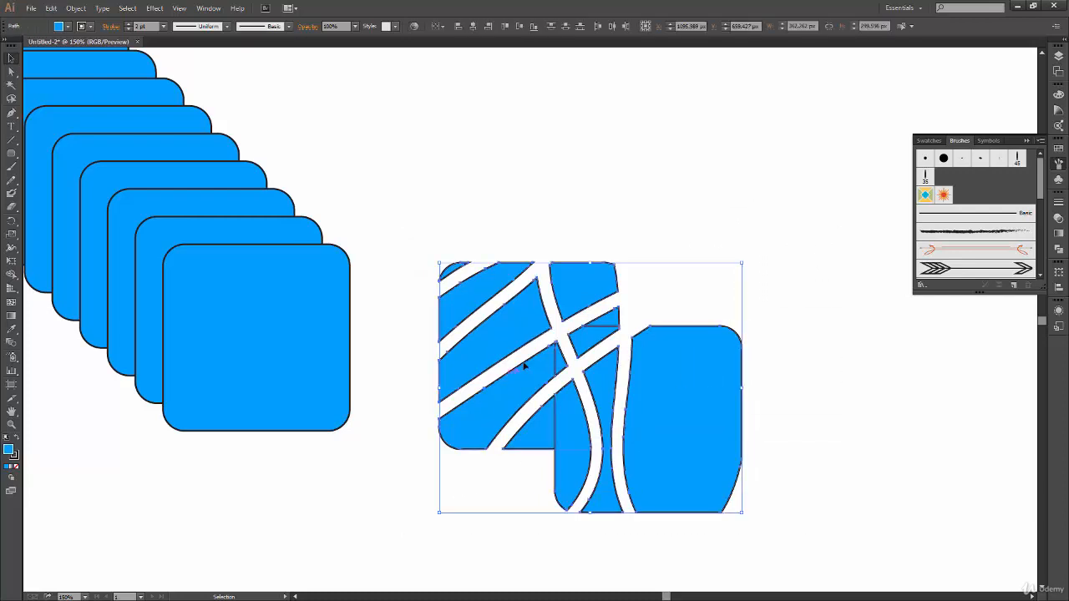
{"action": "key", "text": "Delete"}
Erase a long zigzag of diagonal and curved strokes across the whole cascade of overlapping rounded squares with the Eraser tool.
{"action": "key", "text": "space"}
{"action": "left_click_drag", "start_coordinate": [259, 342], "coordinate": [532, 479]}
{"action": "key", "text": "space"}
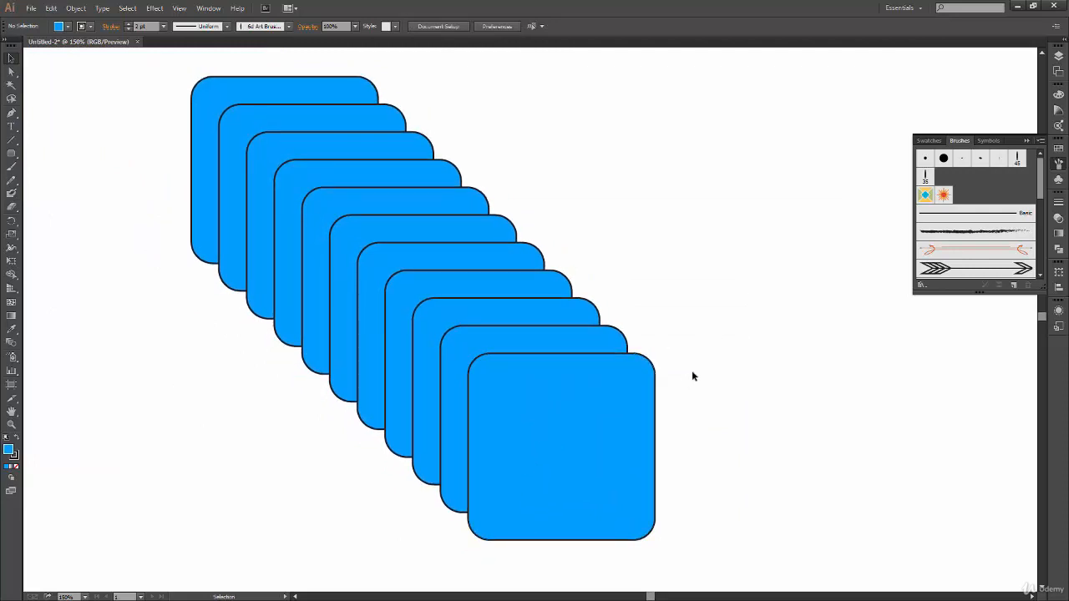
{"action": "key", "text": "space"}
{"action": "left_click_drag", "start_coordinate": [704, 370], "coordinate": [698, 380]}
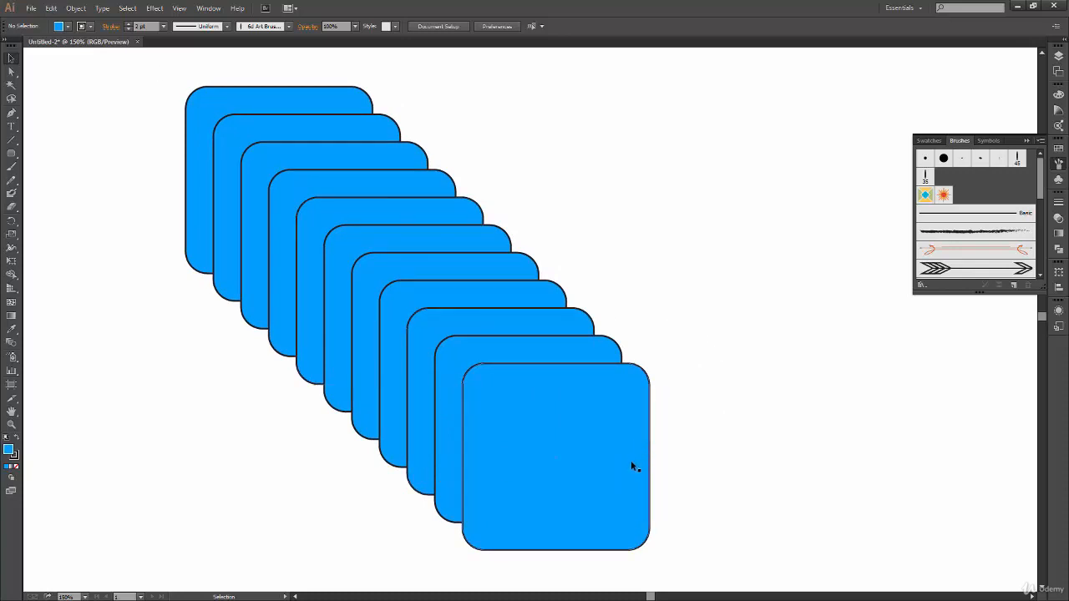
{"action": "left_click", "coordinate": [12, 206]}
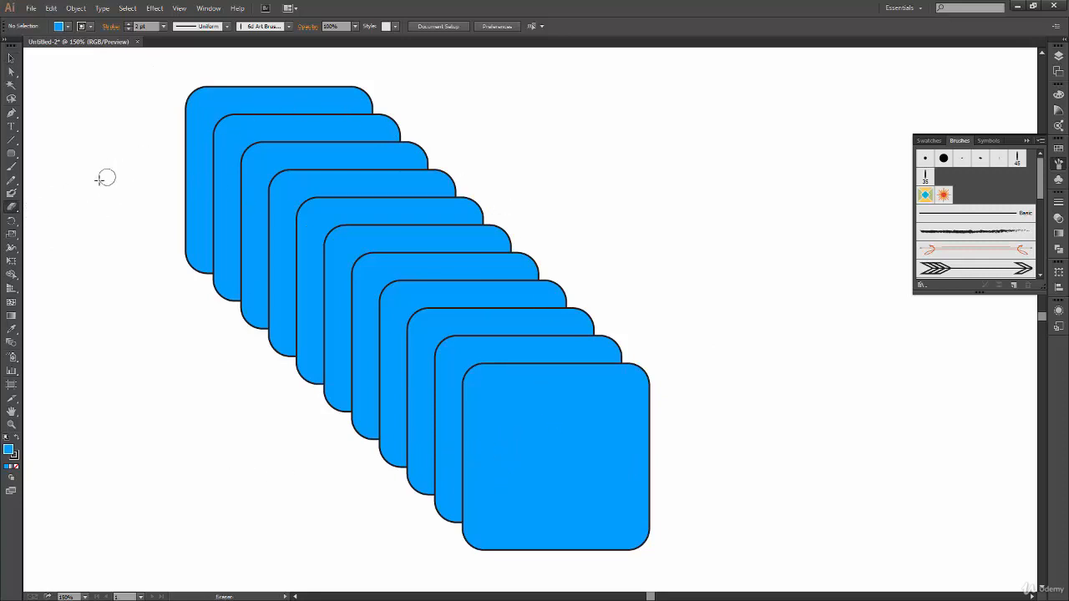
{"action": "left_click_drag", "start_coordinate": [184, 137], "coordinate": [294, 84]}
{"action": "mouse_move", "coordinate": [216, 133]}
{"action": "left_mouse_down"}
{"action": "mouse_move", "coordinate": [359, 94]}
{"action": "mouse_move", "coordinate": [470, 159]}
{"action": "mouse_move", "coordinate": [491, 226]}
{"action": "mouse_move", "coordinate": [425, 332]}
{"action": "left_mouse_up"}
{"action": "mouse_move", "coordinate": [480, 422]}
{"action": "left_mouse_down"}
{"action": "mouse_move", "coordinate": [506, 351]}
{"action": "mouse_move", "coordinate": [659, 576]}
{"action": "left_mouse_up"}
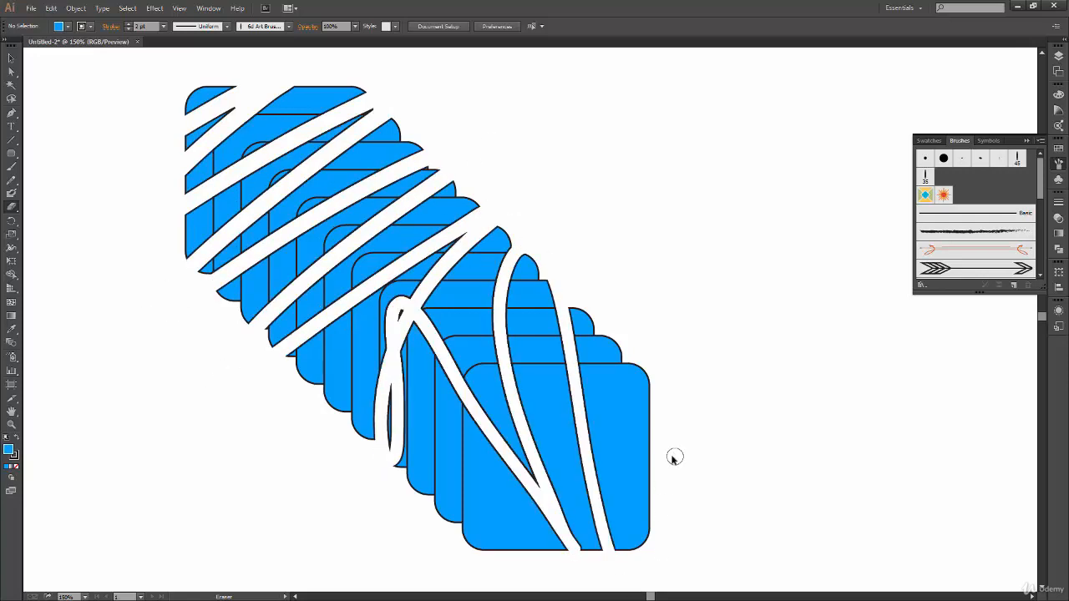
Move several cut pieces away from the upper end of the square cascade, and undo these moves.
{"action": "key", "text": "v"}
{"action": "left_click_drag", "start_coordinate": [517, 433], "coordinate": [592, 480]}
{"action": "left_click_drag", "start_coordinate": [339, 190], "coordinate": [155, 372]}
{"action": "left_click_drag", "start_coordinate": [363, 165], "coordinate": [429, 83]}
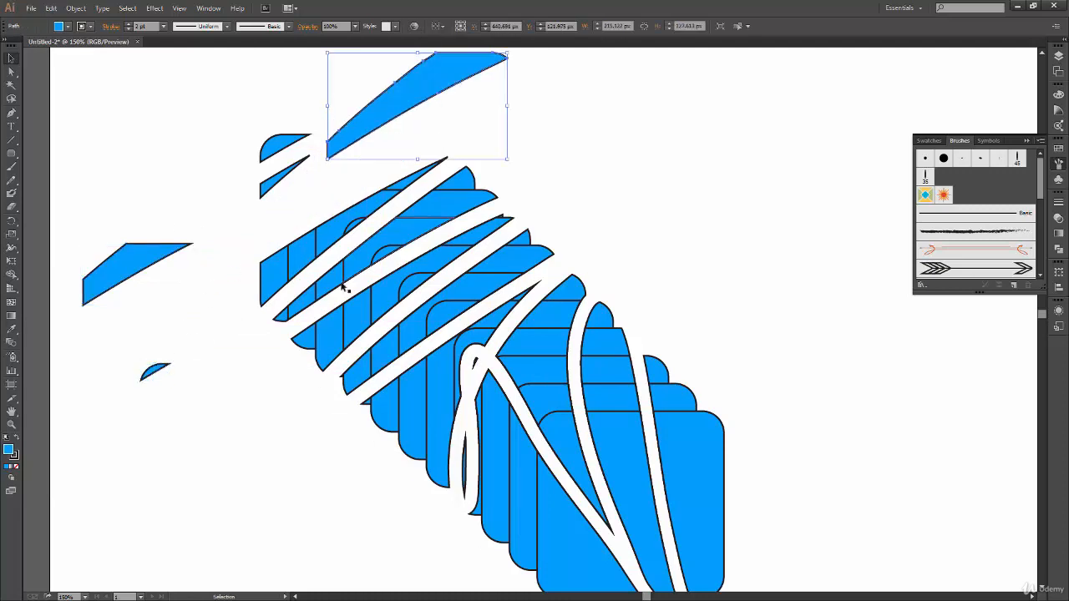
{"action": "key", "text": "ctrl+z"}
{"action": "key", "text": "ctrl+z"}
{"action": "key", "text": "ctrl+z"}
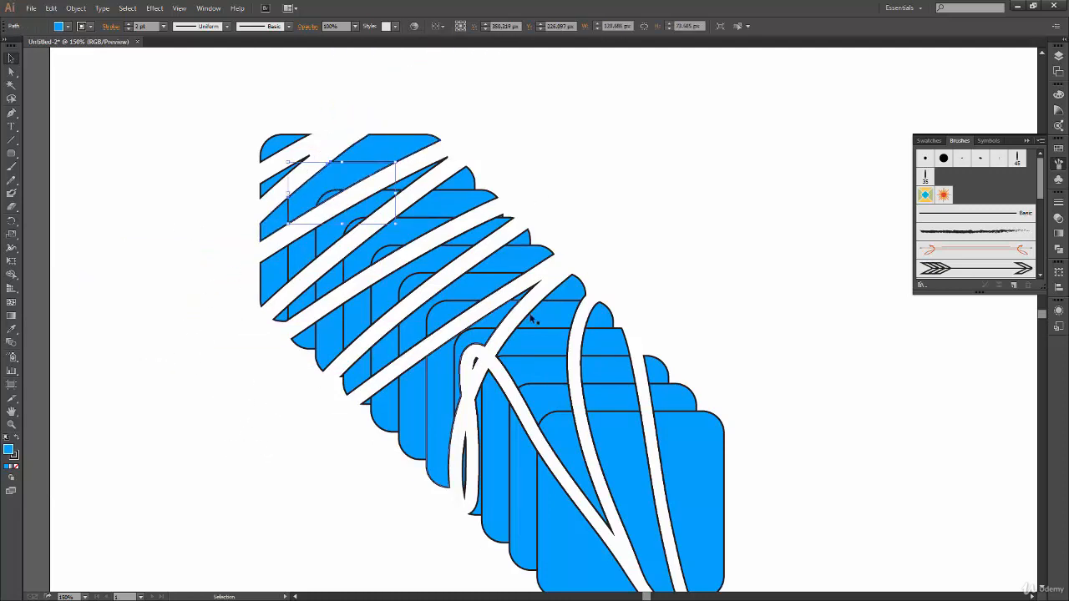
Delete all the cut pieces of the square cascade to clear the artboard.
{"action": "left_click_drag", "start_coordinate": [726, 355], "coordinate": [717, 278]}
{"action": "left_click_drag", "start_coordinate": [732, 362], "coordinate": [730, 416]}
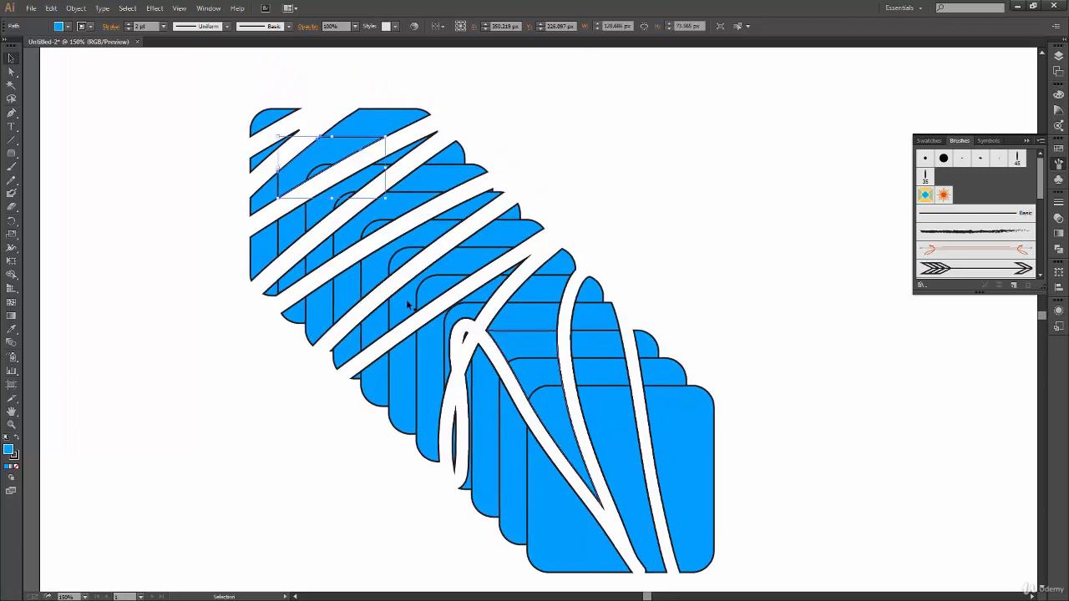
{"action": "left_click", "coordinate": [728, 370]}
{"action": "left_click_drag", "start_coordinate": [709, 399], "coordinate": [718, 369]}
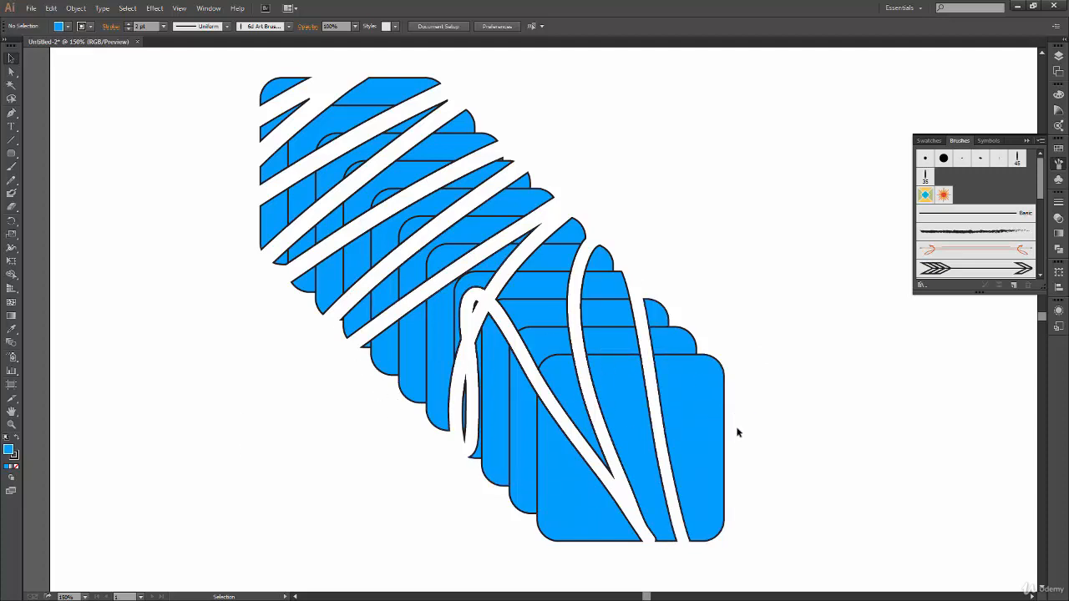
{"action": "key", "text": "a"}
{"action": "key", "text": "ctrl+0"}
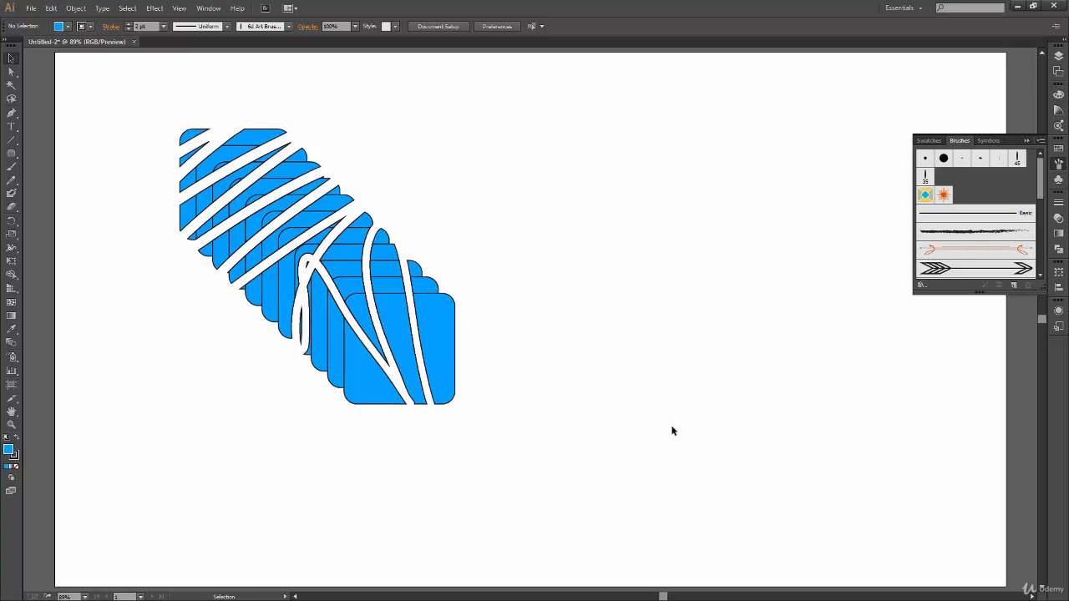
{"action": "left_click_drag", "start_coordinate": [167, 83], "coordinate": [553, 377]}
{"action": "key", "text": "Delete"}
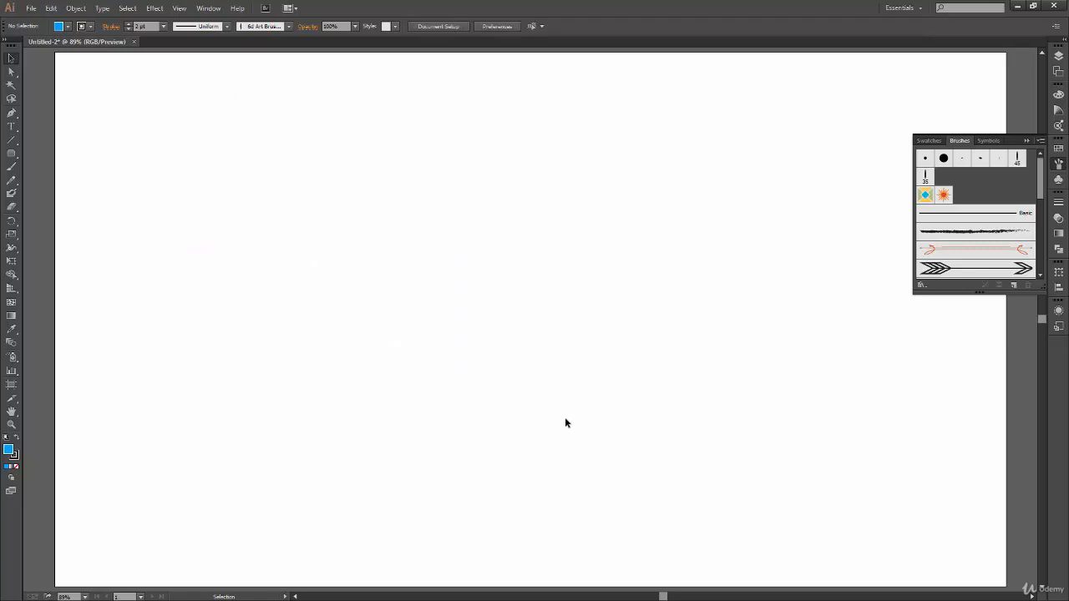
Open the Eraser tool options and examine the available modes for angle, roundness and size.
{"action": "left_click", "coordinate": [11, 207]}
{"action": "double_click", "coordinate": [11, 207]}
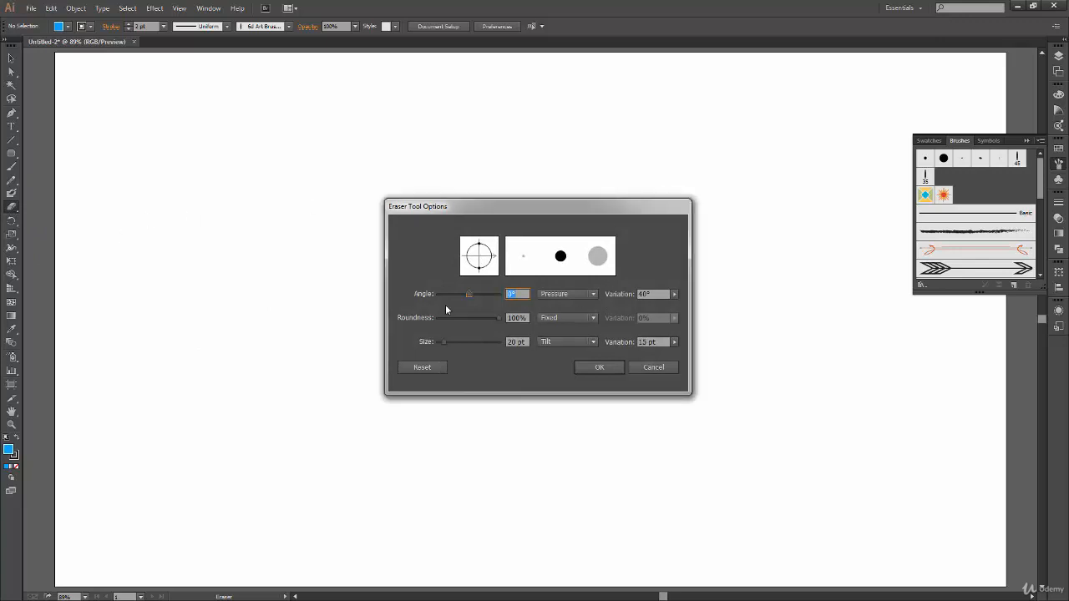
{"action": "left_click_drag", "start_coordinate": [570, 206], "coordinate": [573, 201]}
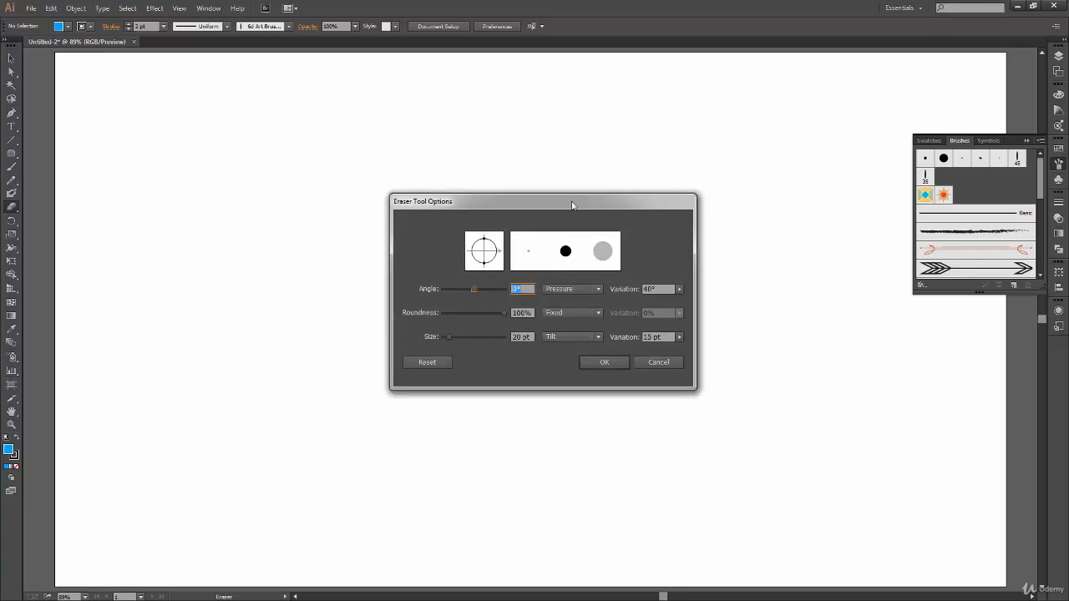
{"action": "left_click", "coordinate": [592, 289]}
{"action": "left_click", "coordinate": [593, 289]}
{"action": "left_click", "coordinate": [596, 314]}
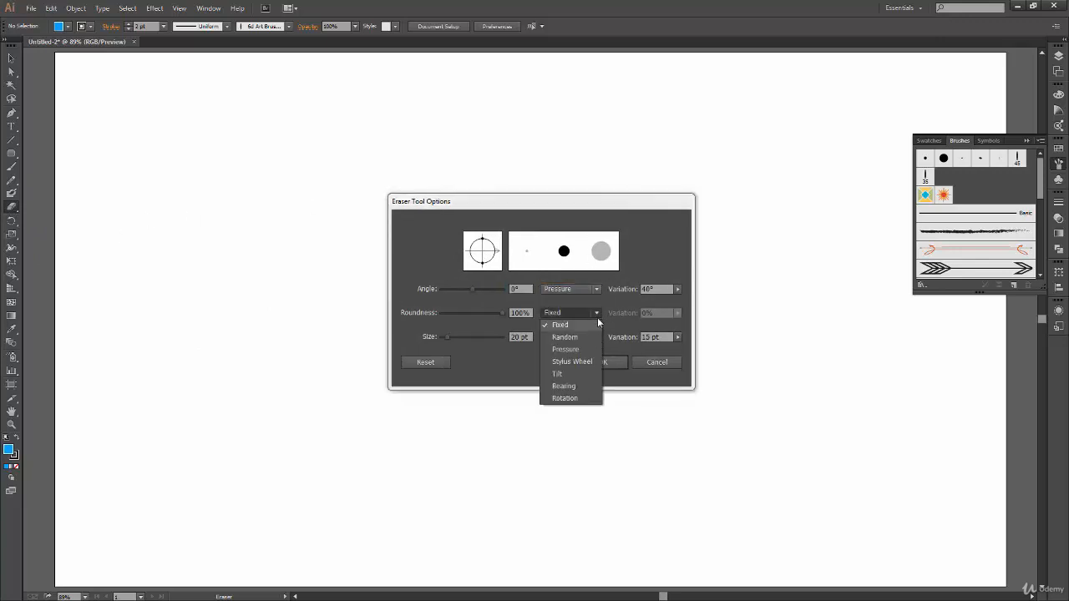
{"action": "left_click", "coordinate": [597, 318]}
{"action": "left_click", "coordinate": [597, 338]}
{"action": "left_click", "coordinate": [594, 336]}
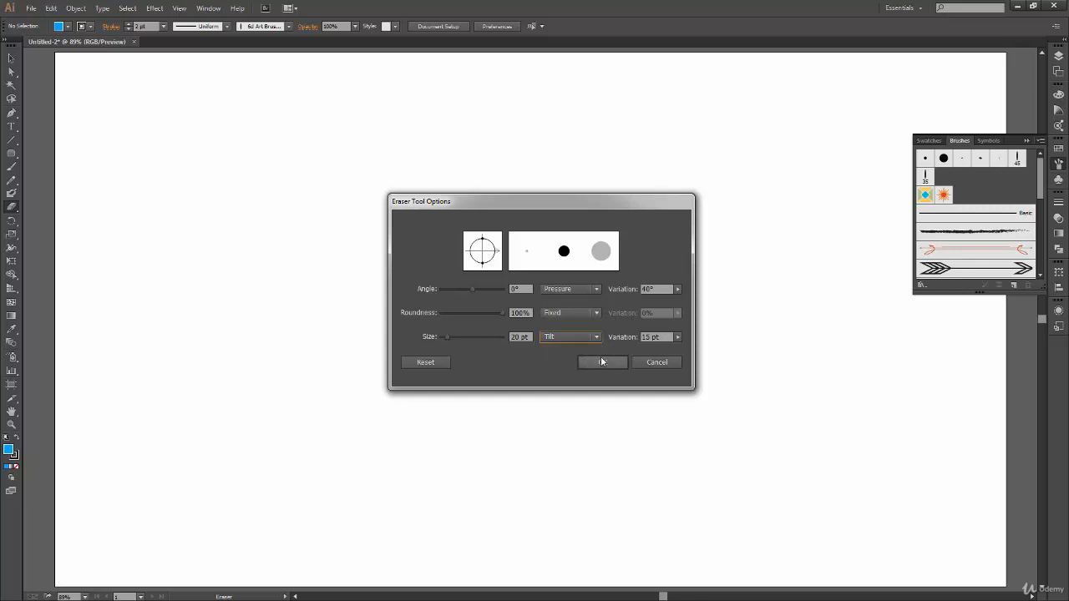
Set the eraser's angle mode to Fixed and its size mode to Pressure.
{"action": "left_click", "coordinate": [598, 288]}
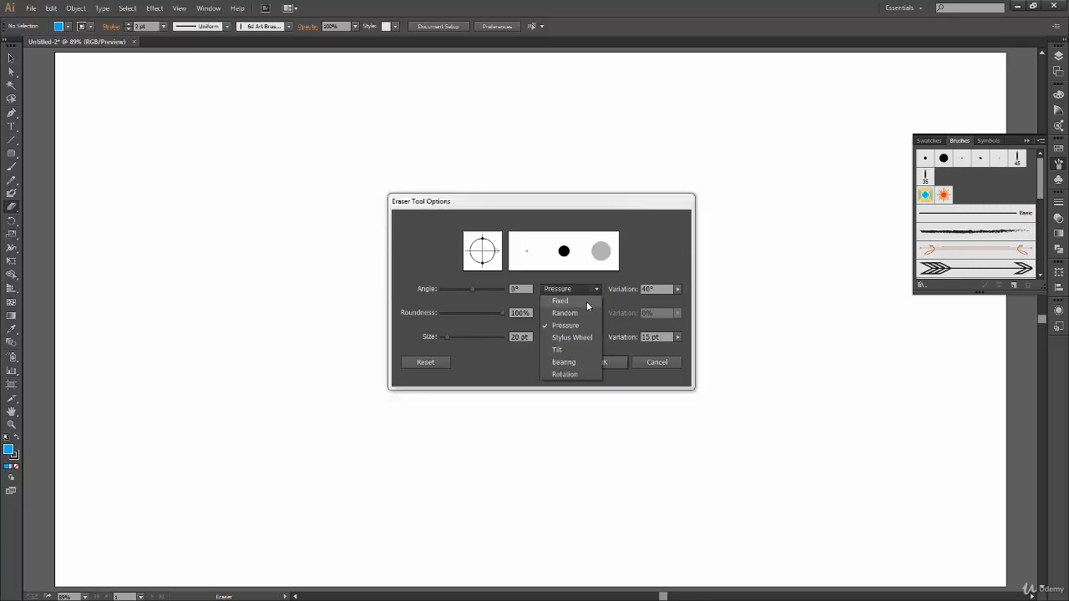
{"action": "left_click", "coordinate": [586, 302]}
{"action": "left_click", "coordinate": [593, 338]}
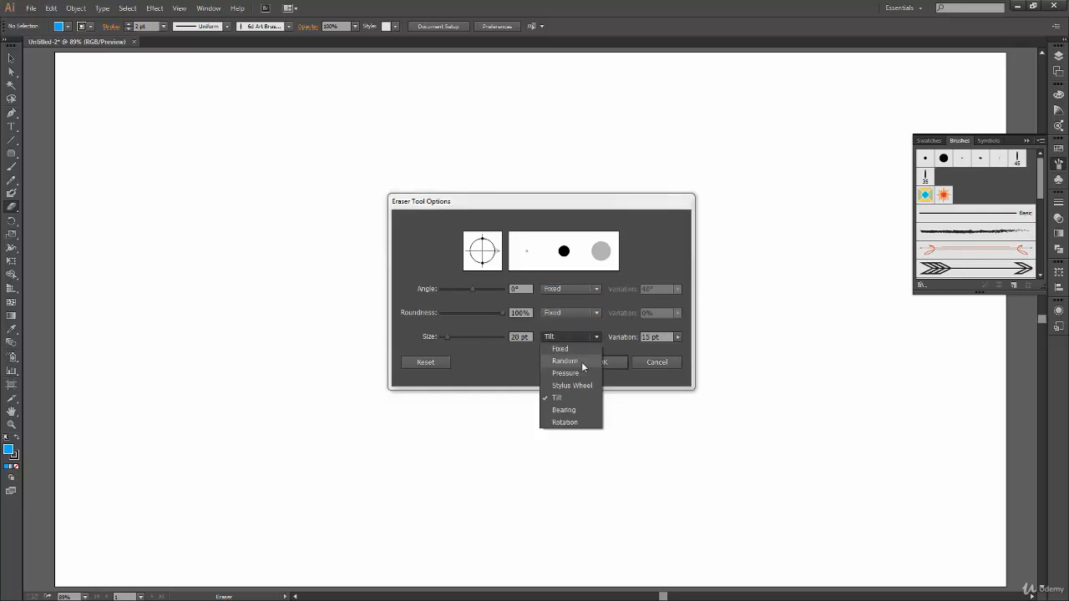
{"action": "left_click", "coordinate": [582, 373]}
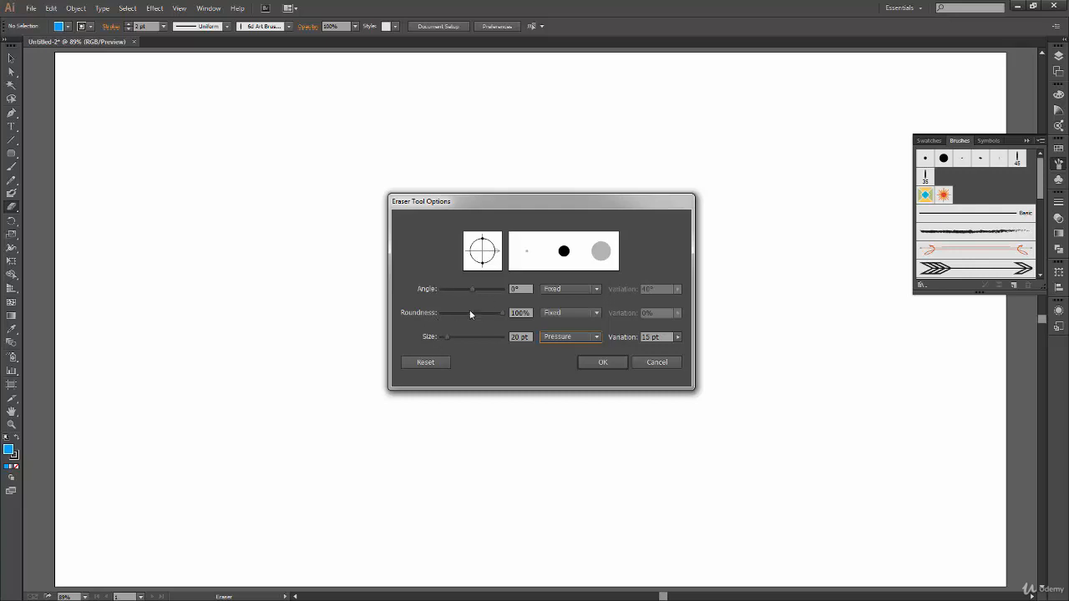
Reduce the eraser's roundness to 28% and rotate the flattened tip by adjusting its angle.
{"action": "mouse_move", "coordinate": [503, 313]}
{"action": "left_mouse_down"}
{"action": "mouse_move", "coordinate": [442, 321]}
{"action": "mouse_move", "coordinate": [528, 302]}
{"action": "mouse_move", "coordinate": [445, 312]}
{"action": "mouse_move", "coordinate": [513, 313]}
{"action": "mouse_move", "coordinate": [475, 317]}
{"action": "left_mouse_up"}
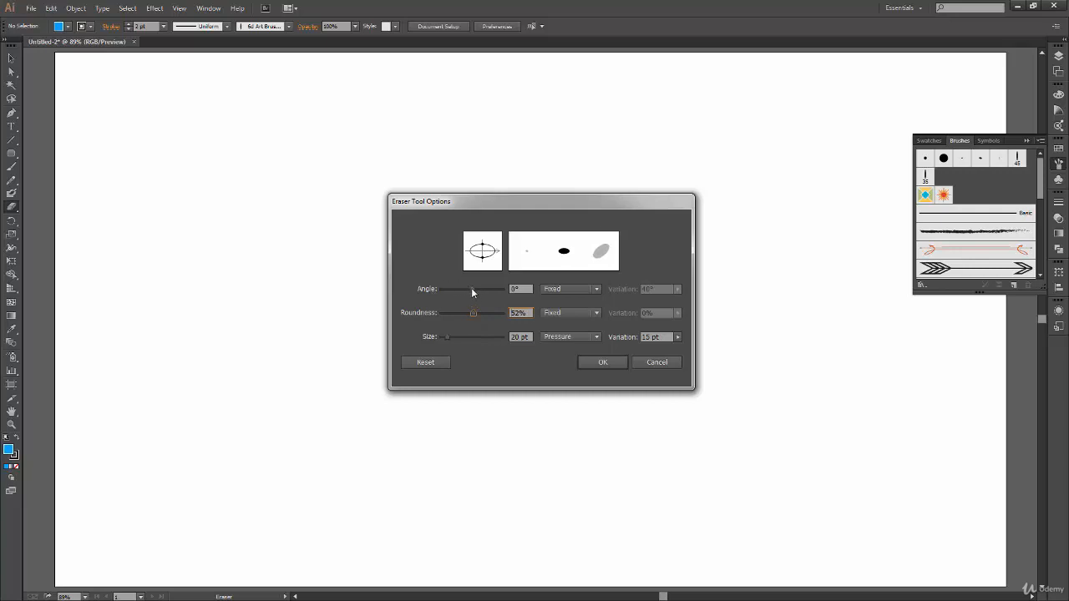
{"action": "left_click_drag", "start_coordinate": [472, 290], "coordinate": [490, 291]}
{"action": "mouse_move", "coordinate": [458, 289]}
{"action": "left_mouse_down"}
{"action": "mouse_move", "coordinate": [492, 289]}
{"action": "mouse_move", "coordinate": [463, 287]}
{"action": "mouse_move", "coordinate": [492, 286]}
{"action": "mouse_move", "coordinate": [452, 312]}
{"action": "mouse_move", "coordinate": [511, 317]}
{"action": "mouse_move", "coordinate": [460, 316]}
{"action": "mouse_move", "coordinate": [478, 290]}
{"action": "mouse_move", "coordinate": [494, 292]}
{"action": "left_mouse_up"}
{"action": "left_click", "coordinate": [474, 312]}
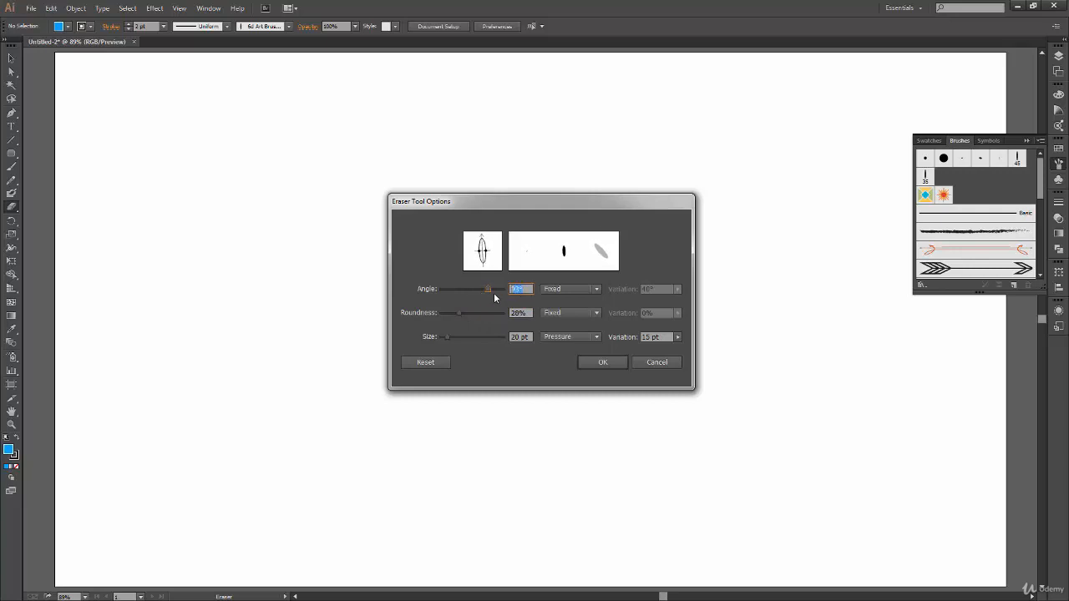
Try an eraser angle of -24° and a size of 5 pt in Fixed mode, and cancel the Eraser tool options.
{"action": "type", "text": "90"}
{"action": "mouse_move", "coordinate": [487, 289]}
{"action": "left_mouse_down"}
{"action": "mouse_move", "coordinate": [494, 235]}
{"action": "mouse_move", "coordinate": [501, 262]}
{"action": "left_mouse_up"}
{"action": "mouse_move", "coordinate": [445, 338]}
{"action": "left_mouse_down"}
{"action": "mouse_move", "coordinate": [472, 336]}
{"action": "mouse_move", "coordinate": [445, 336]}
{"action": "left_mouse_up"}
{"action": "left_click", "coordinate": [595, 337]}
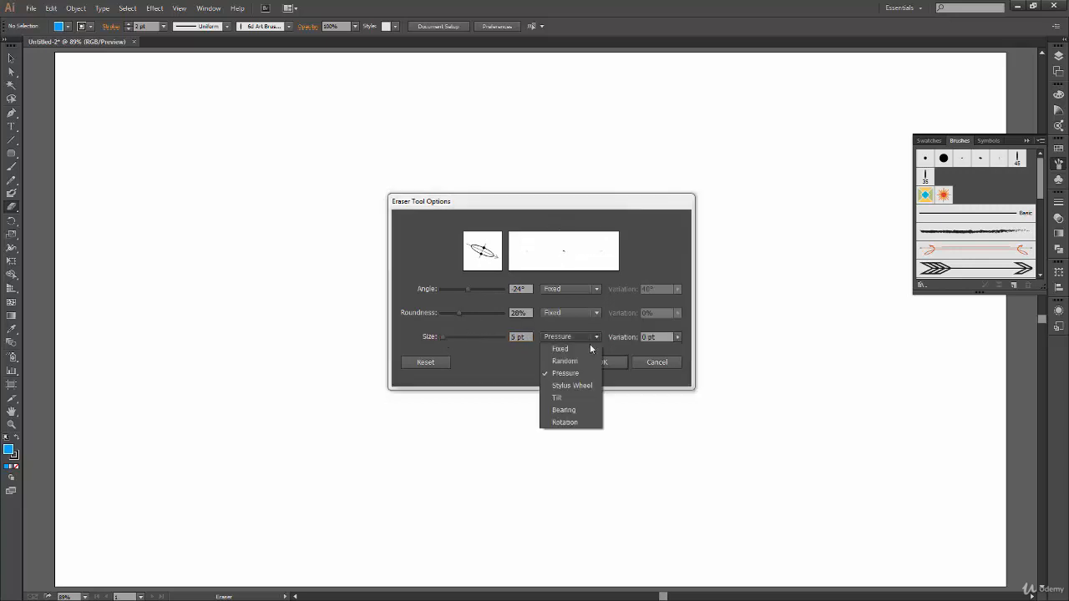
{"action": "left_click", "coordinate": [574, 349]}
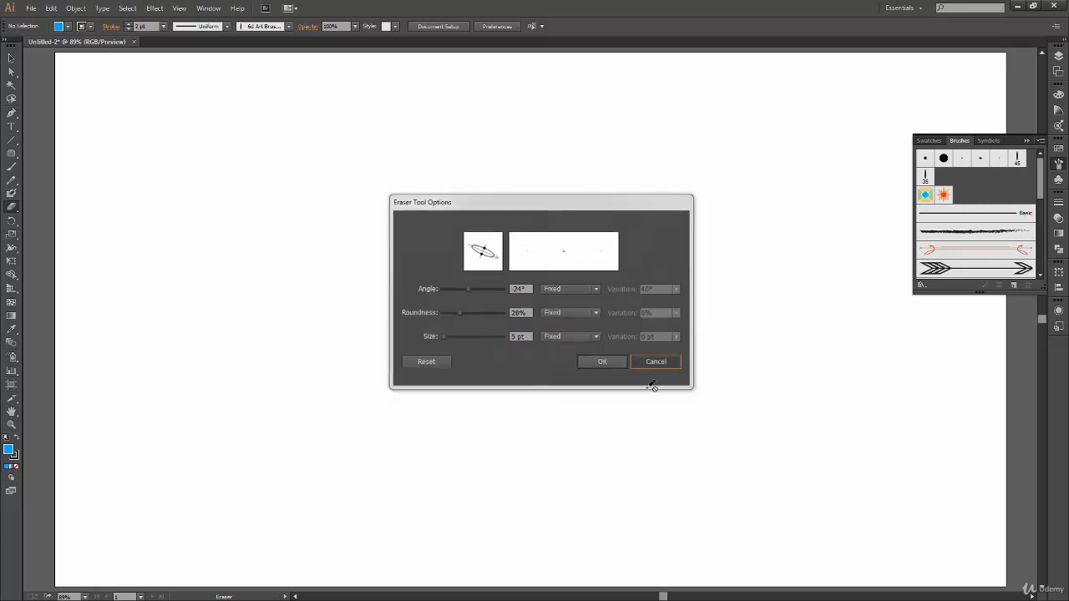
{"action": "left_click", "coordinate": [656, 363]}
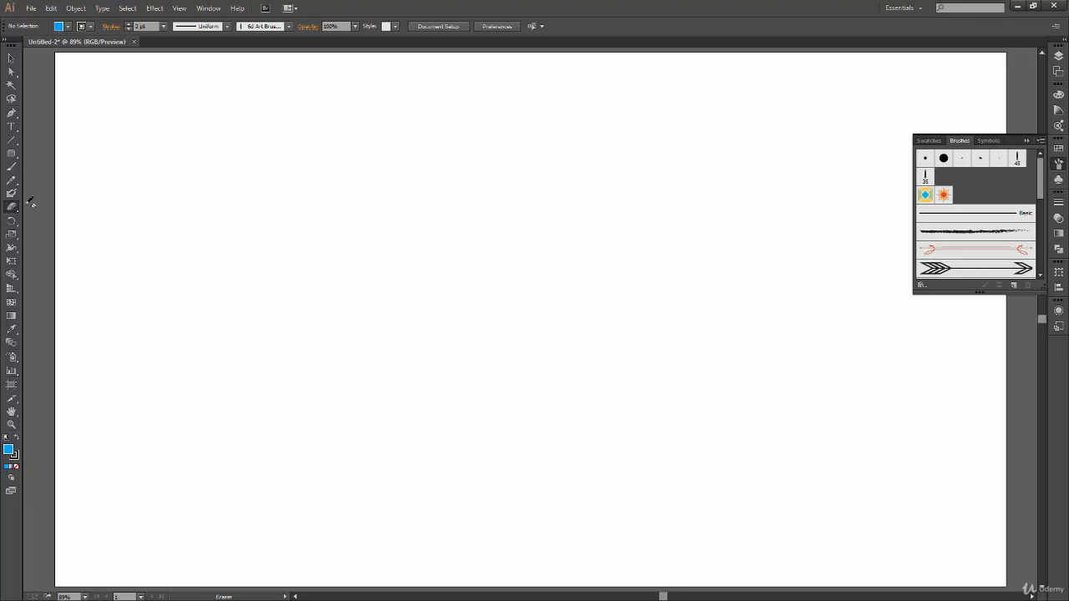
Draw a blue rounded rectangle about 790 px wide and 616 px high on the artboard.
{"action": "left_click", "coordinate": [12, 154]}
{"action": "left_click_drag", "start_coordinate": [216, 160], "coordinate": [607, 464]}
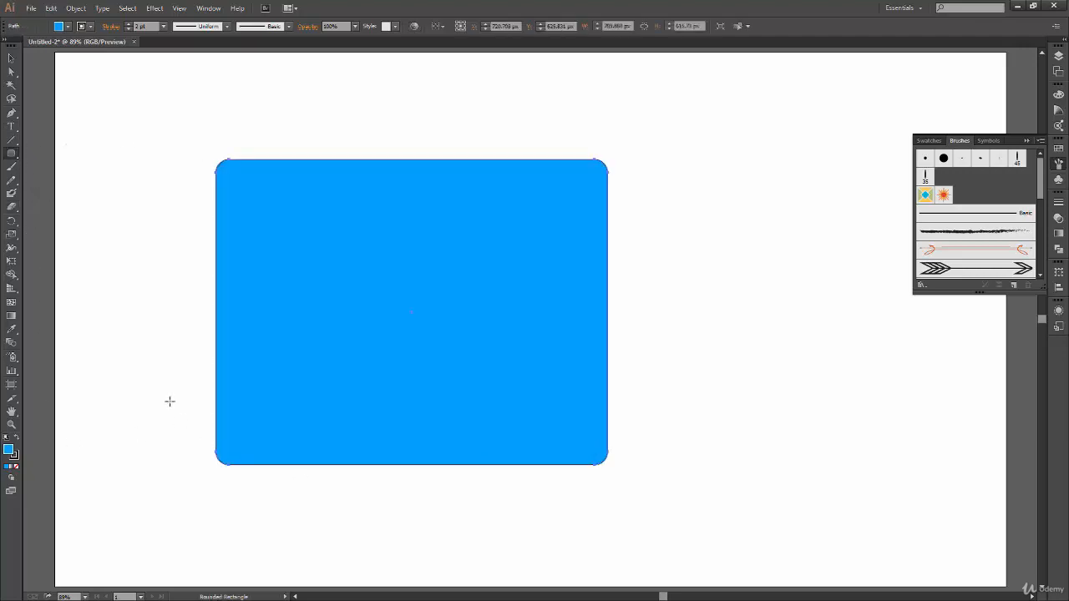
Reduce the eraser size, erase a winding zigzag stroke across the rounded rectangle, undo the stroke, and deselect the rectangle.
{"action": "left_click", "coordinate": [13, 210]}
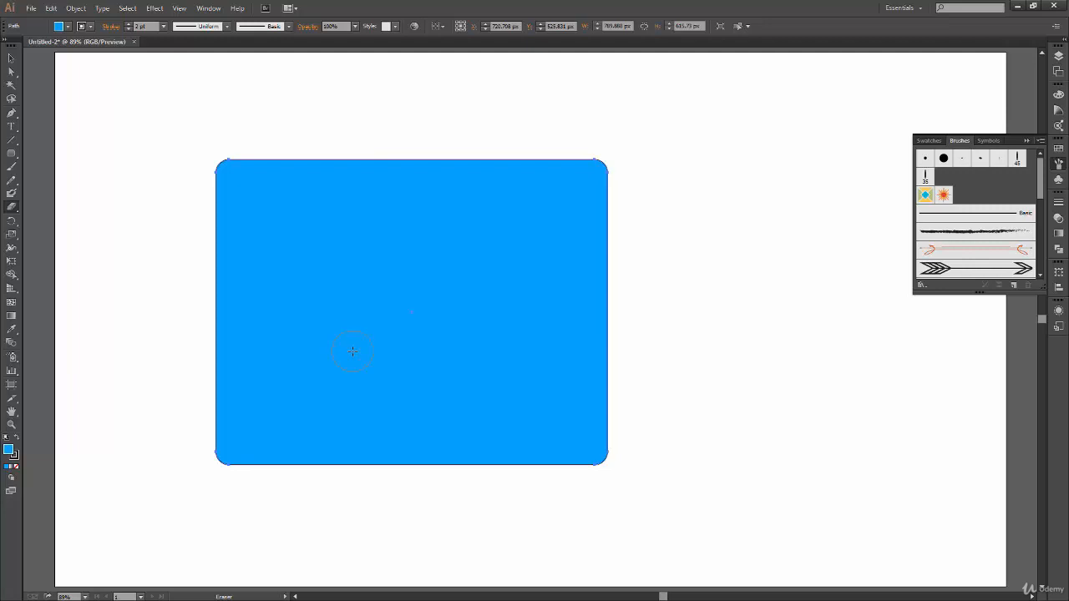
{"action": "key", "text": "bracketleft"}
{"action": "key", "text": "bracketleft"}
{"action": "key", "text": "bracketleft"}
{"action": "key", "text": "bracketleft"}
{"action": "mouse_move", "coordinate": [191, 303]}
{"action": "left_mouse_down"}
{"action": "mouse_move", "coordinate": [198, 339]}
{"action": "mouse_move", "coordinate": [346, 370]}
{"action": "mouse_move", "coordinate": [655, 362]}
{"action": "left_mouse_up"}
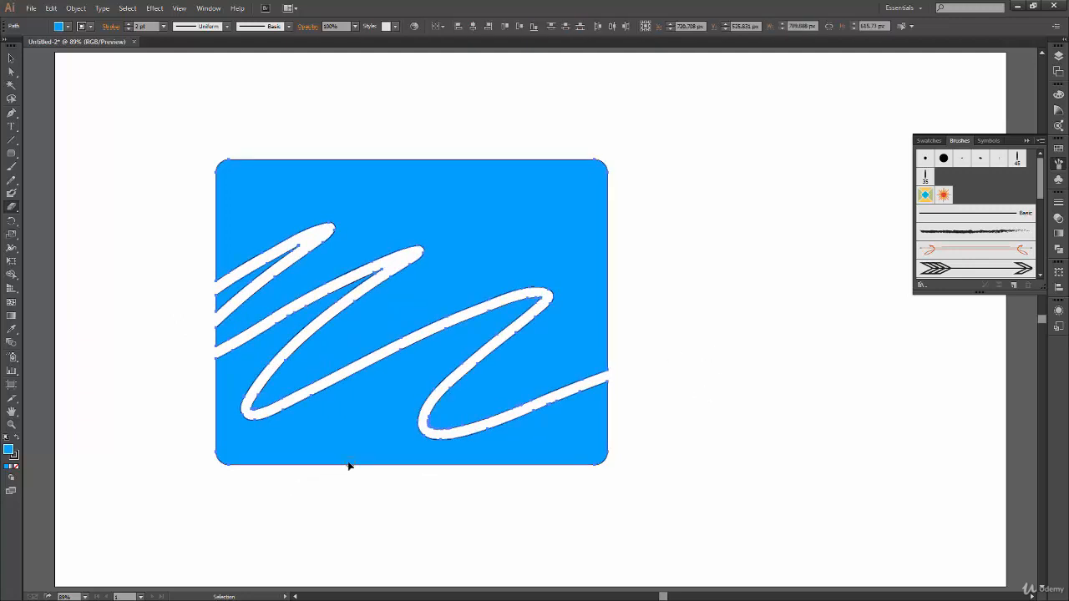
{"action": "key", "text": "ctrl+z"}
{"action": "key", "text": "v"}
{"action": "left_click", "coordinate": [275, 552]}
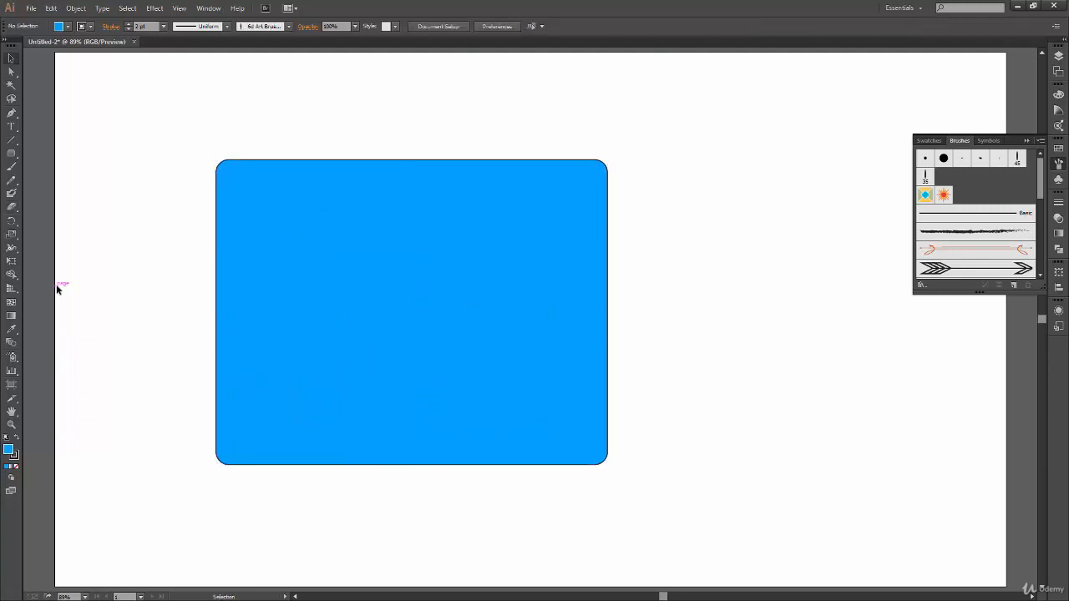
Reduce the eraser's size to 0 pt in the Eraser tool options, and set its size and angle modes to Fixed.
{"action": "double_click", "coordinate": [12, 207]}
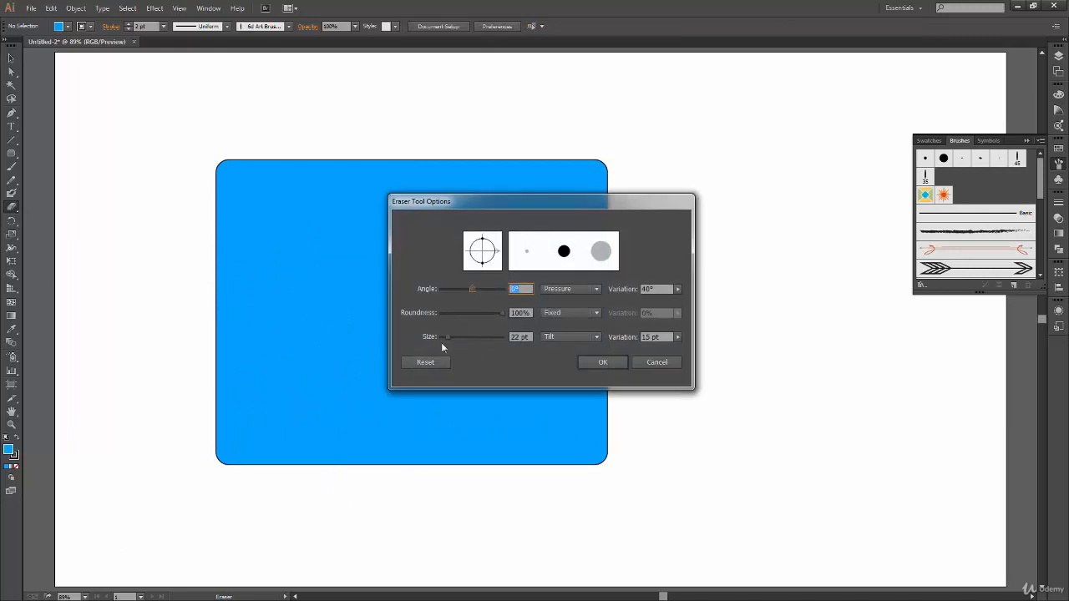
{"action": "left_click_drag", "start_coordinate": [448, 336], "coordinate": [420, 336]}
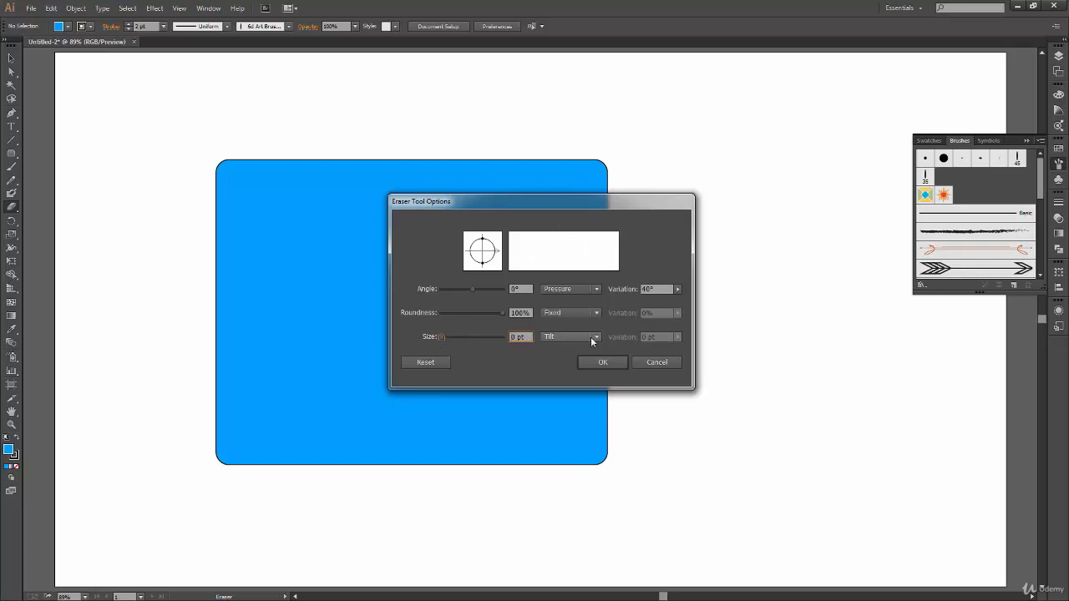
{"action": "left_click", "coordinate": [591, 337]}
{"action": "left_click", "coordinate": [578, 347]}
{"action": "left_click", "coordinate": [585, 312]}
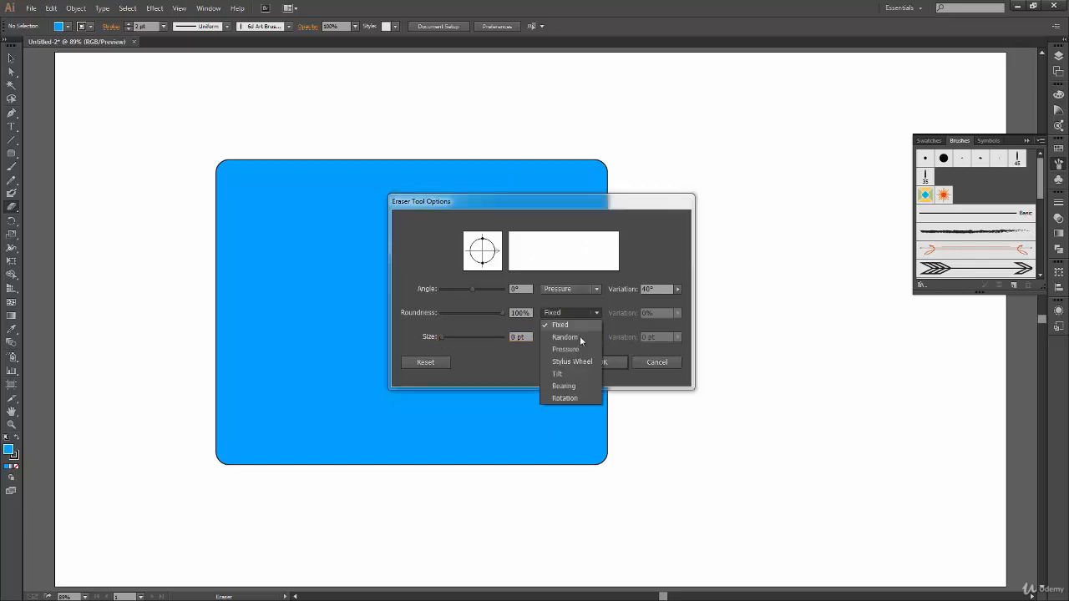
{"action": "left_click", "coordinate": [586, 314]}
{"action": "left_click", "coordinate": [587, 289]}
{"action": "left_click", "coordinate": [573, 302]}
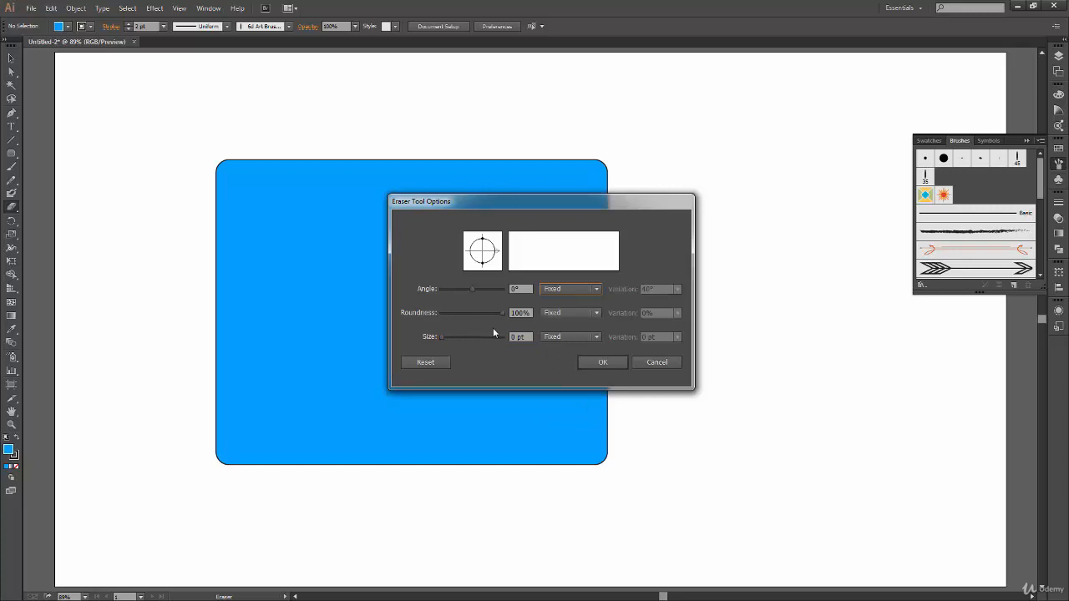
Set the eraser's size to 20 pt and review the available angle modes, keeping Fixed.
{"action": "left_click", "coordinate": [531, 336]}
{"action": "type", "text": "20"}
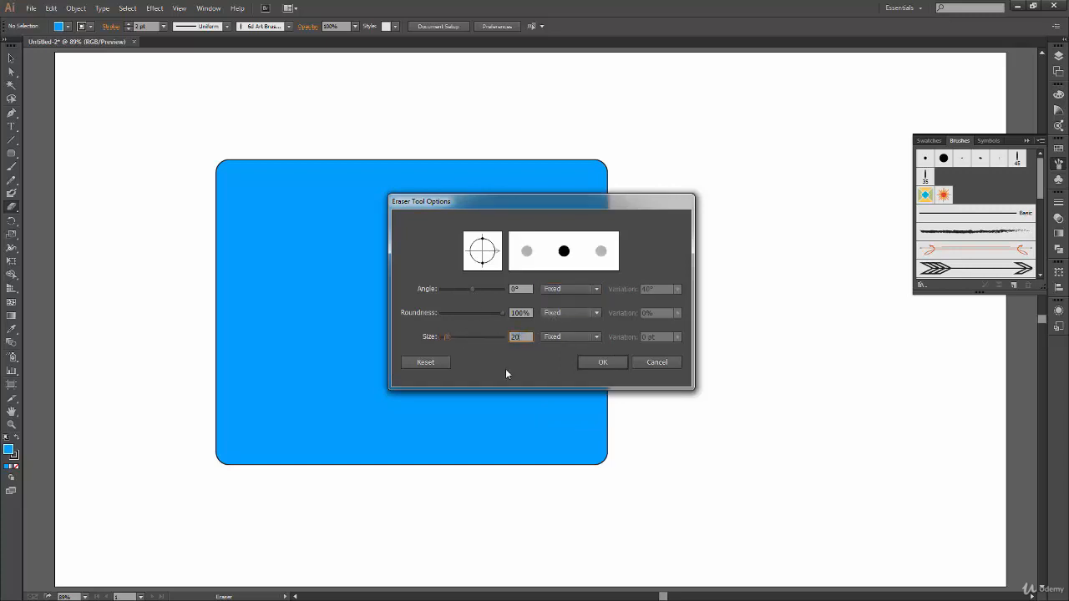
{"action": "left_click", "coordinate": [595, 288]}
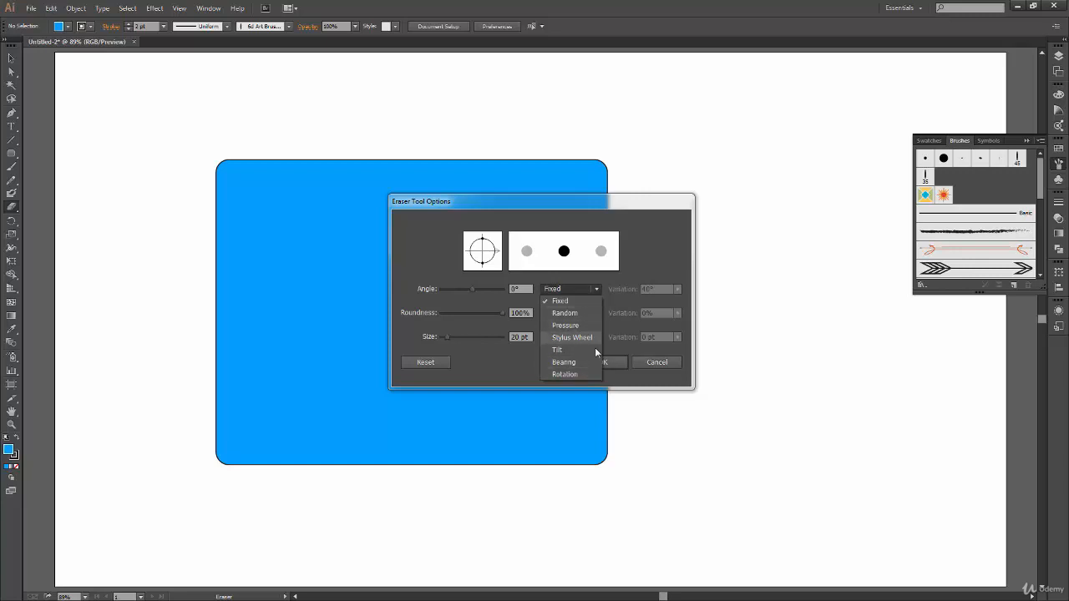
{"action": "left_click", "coordinate": [594, 289]}
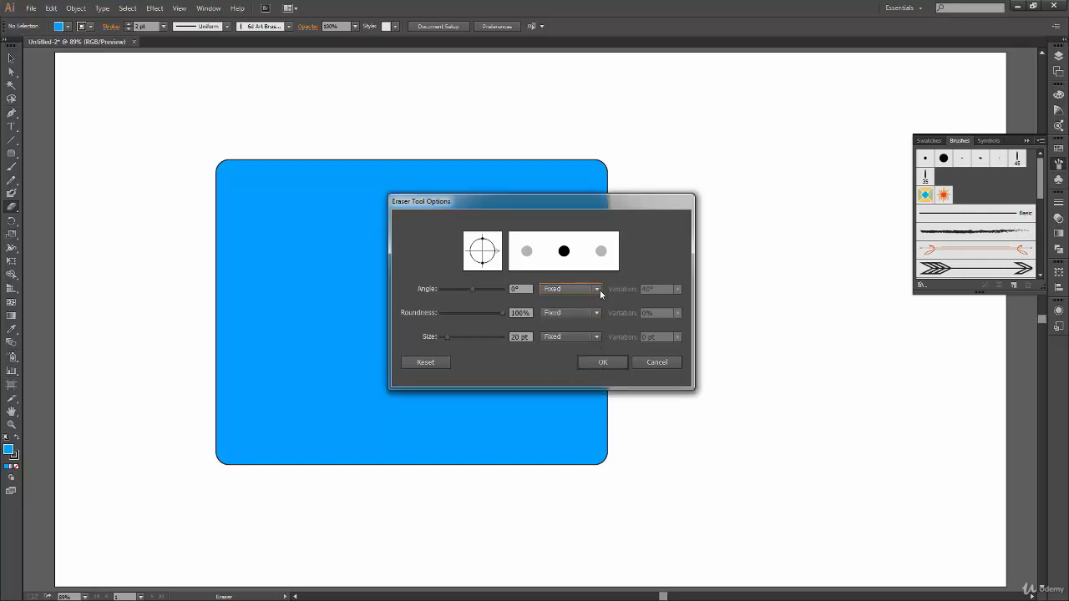
Set the eraser's size mode to Pressure with a 20 pt variation and accept the Eraser tool options.
{"action": "left_click", "coordinate": [576, 337]}
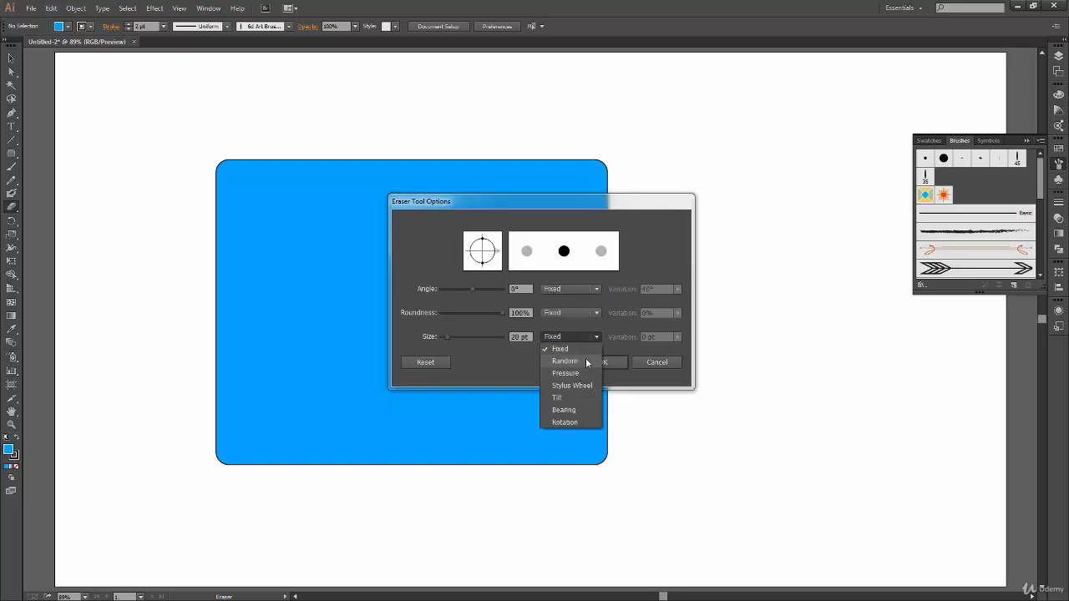
{"action": "left_click", "coordinate": [582, 374]}
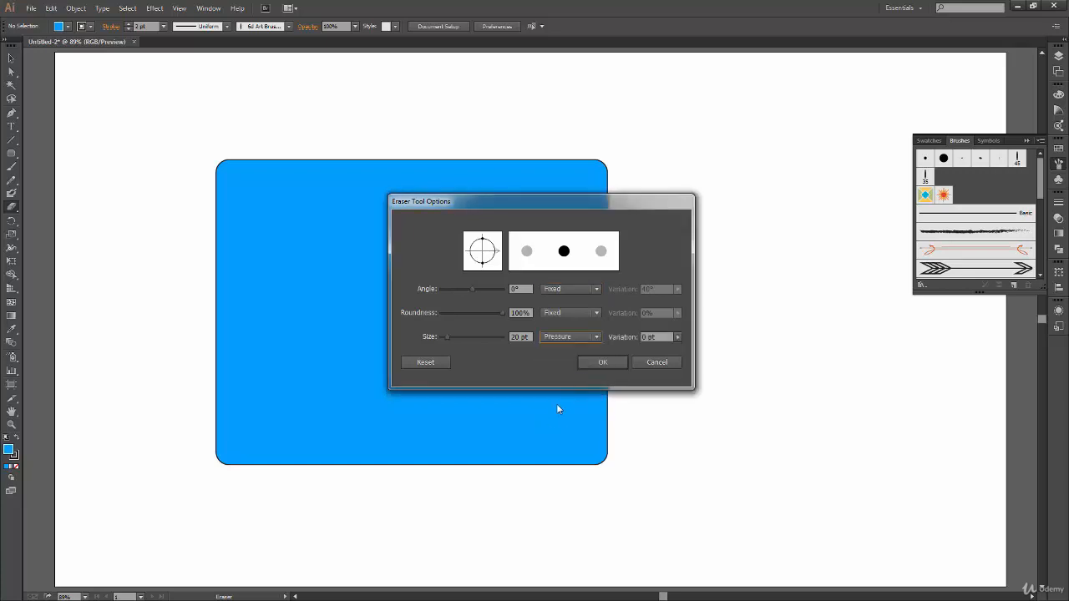
{"action": "left_click_drag", "start_coordinate": [510, 336], "coordinate": [530, 336]}
{"action": "left_click_drag", "start_coordinate": [642, 337], "coordinate": [654, 337]}
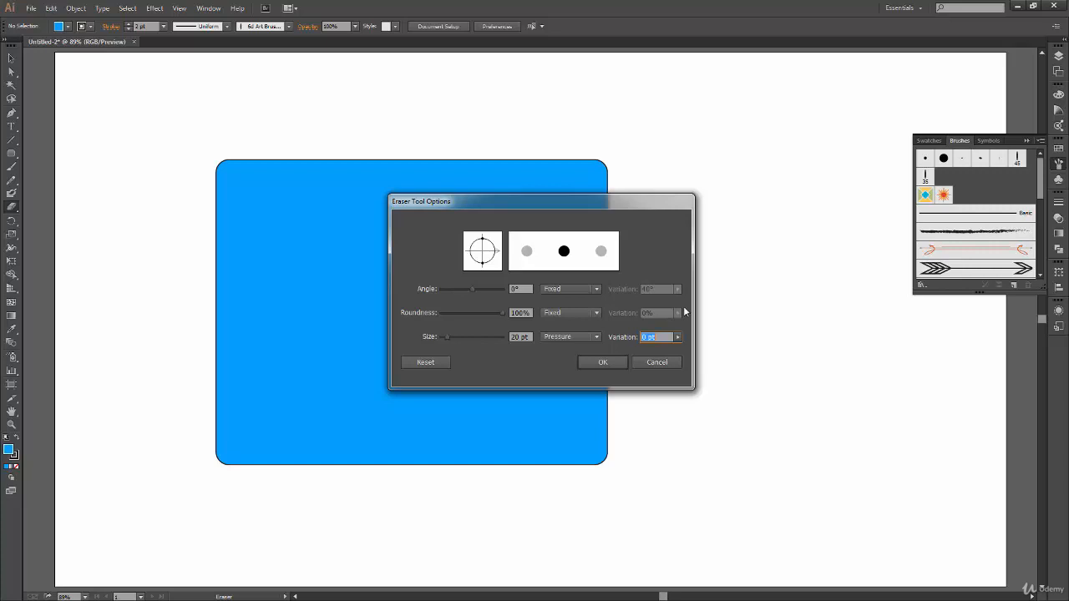
{"action": "type", "text": "20"}
{"action": "double_click", "coordinate": [659, 336]}
{"action": "left_click", "coordinate": [616, 362]}
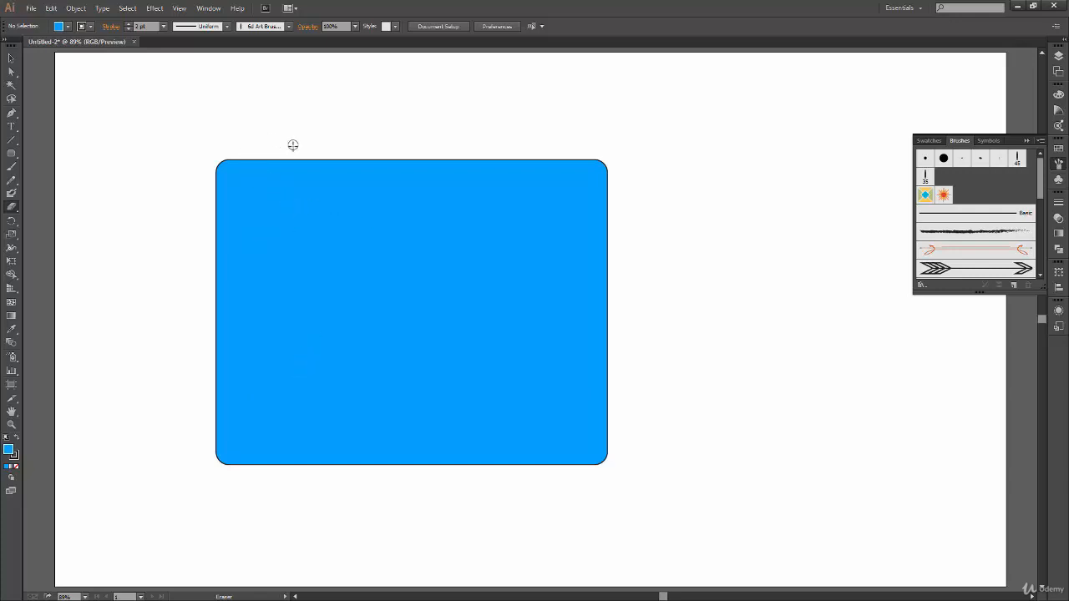
Erase a test zigzag stroke across the blue rounded rectangle, undo it, and reopen the Eraser tool options.
{"action": "mouse_move", "coordinate": [298, 148]}
{"action": "left_mouse_down"}
{"action": "mouse_move", "coordinate": [256, 206]}
{"action": "mouse_move", "coordinate": [308, 193]}
{"action": "mouse_move", "coordinate": [335, 201]}
{"action": "mouse_move", "coordinate": [293, 260]}
{"action": "mouse_move", "coordinate": [388, 281]}
{"action": "mouse_move", "coordinate": [351, 353]}
{"action": "mouse_move", "coordinate": [453, 358]}
{"action": "left_mouse_up"}
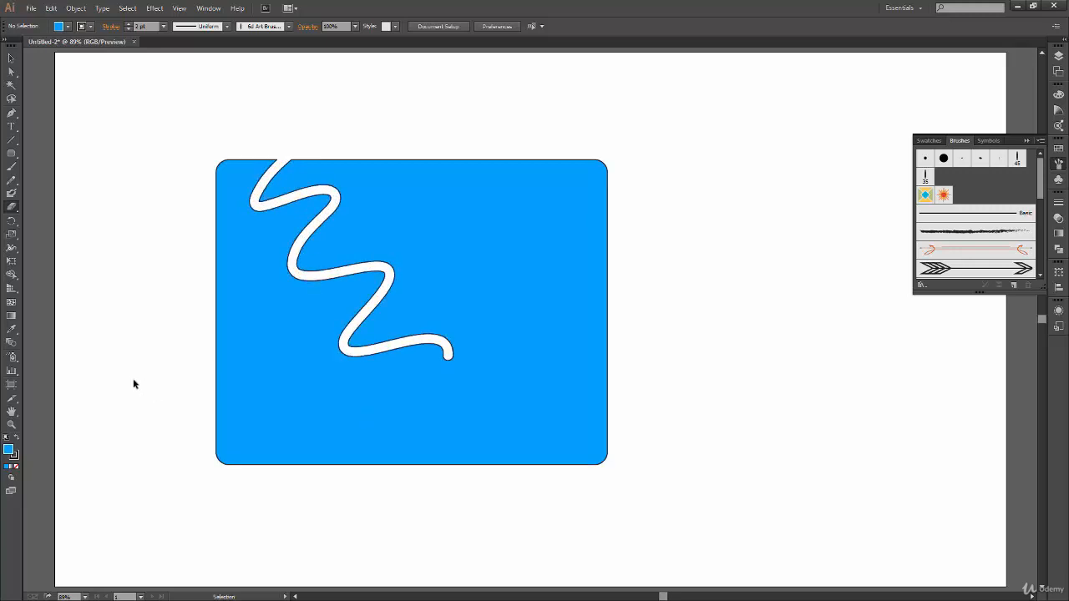
{"action": "key", "text": "ctrl+z"}
{"action": "double_click", "coordinate": [11, 207]}
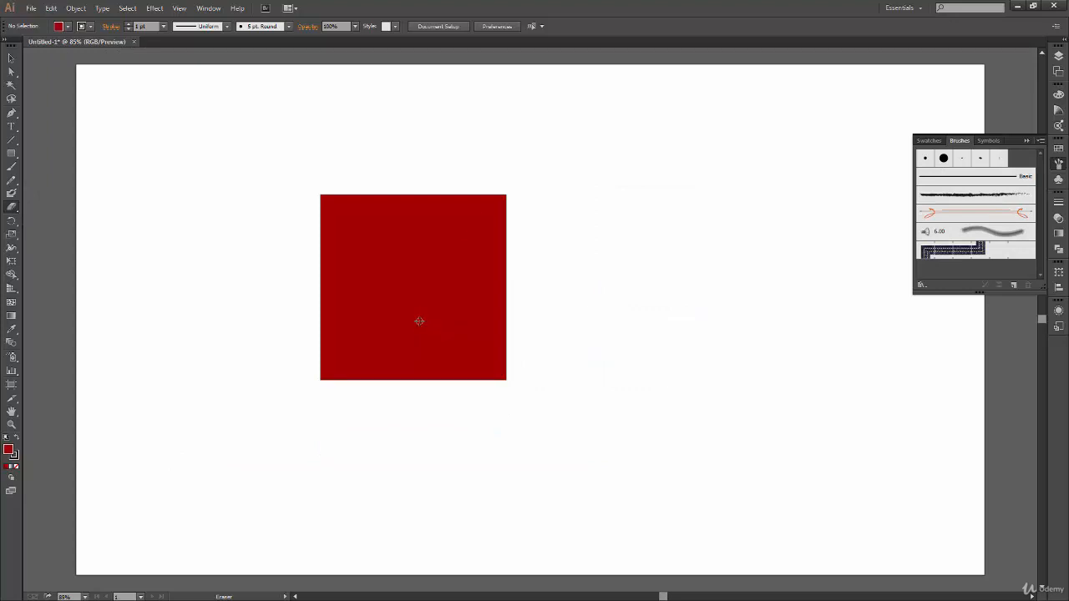
Set the eraser's size to 20 pt and its pressure variation to 20 pt in the Eraser tool options.
{"action": "double_click", "coordinate": [12, 207]}
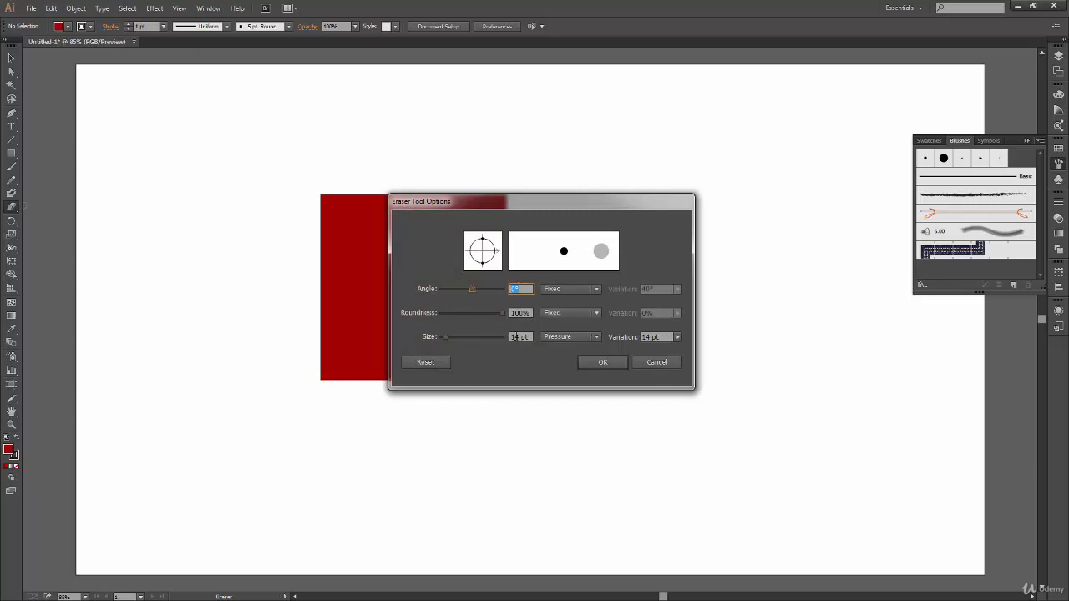
{"action": "left_click_drag", "start_coordinate": [529, 337], "coordinate": [486, 341]}
{"action": "left_click_drag", "start_coordinate": [633, 206], "coordinate": [635, 232]}
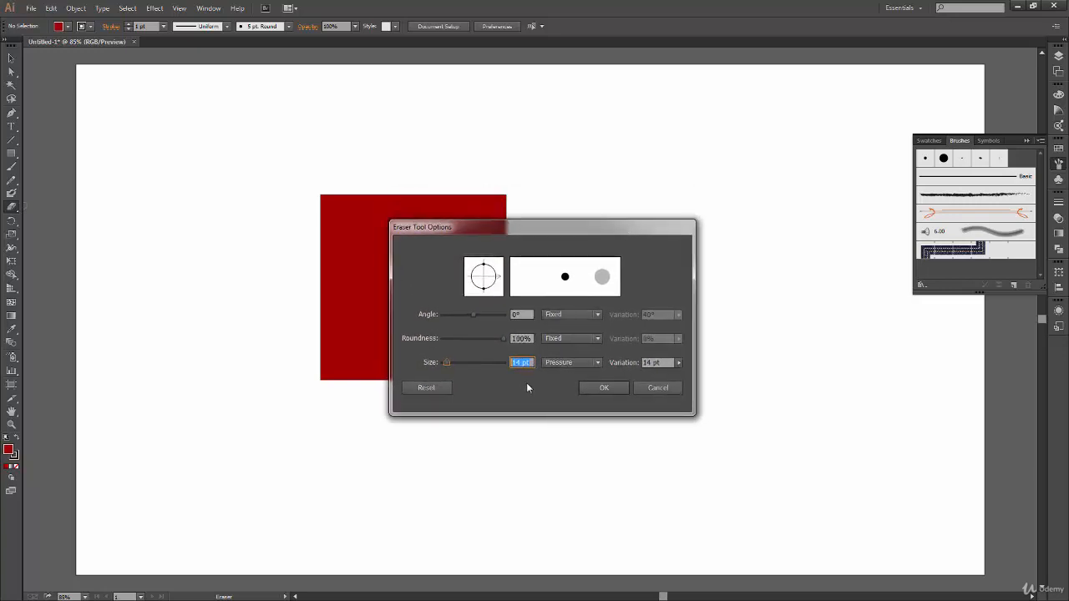
{"action": "type", "text": "20"}
{"action": "left_click", "coordinate": [661, 362]}
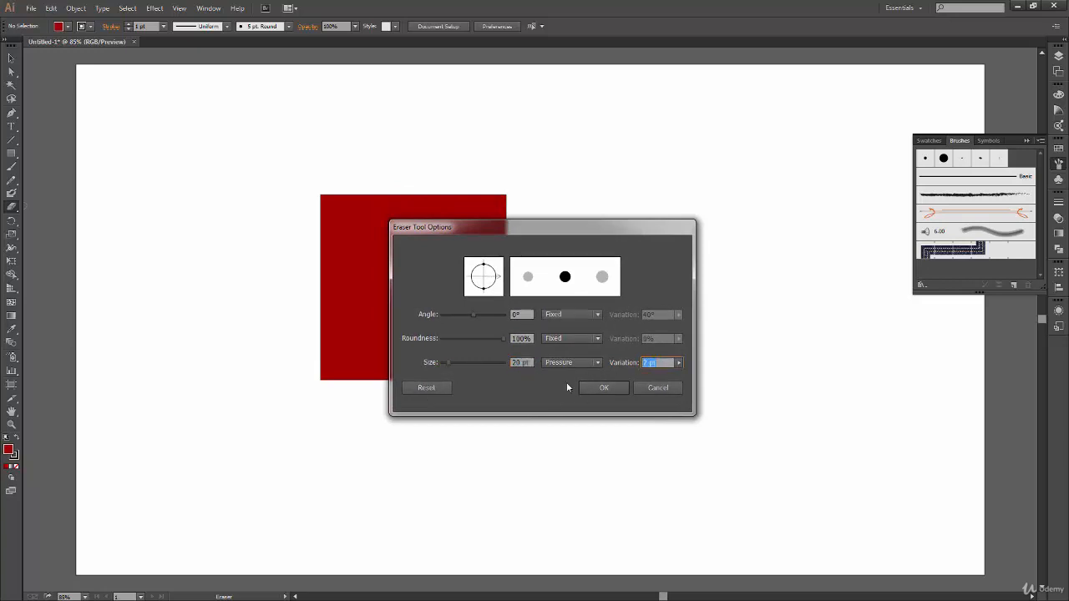
{"action": "type", "text": "20"}
{"action": "left_click", "coordinate": [602, 388]}
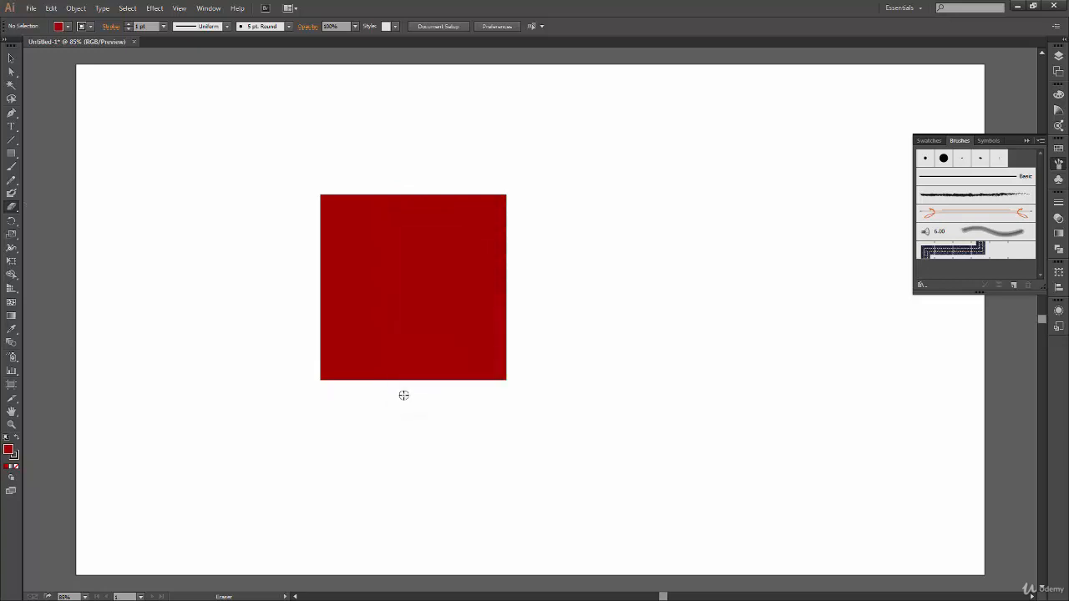
Erase a winding stroke of varying thickness through the red square and move the two separated pieces apart.
{"action": "mouse_move", "coordinate": [386, 184]}
{"action": "left_mouse_down"}
{"action": "mouse_move", "coordinate": [390, 232]}
{"action": "mouse_move", "coordinate": [350, 250]}
{"action": "mouse_move", "coordinate": [389, 261]}
{"action": "mouse_move", "coordinate": [361, 278]}
{"action": "mouse_move", "coordinate": [368, 299]}
{"action": "mouse_move", "coordinate": [392, 295]}
{"action": "mouse_move", "coordinate": [387, 335]}
{"action": "mouse_move", "coordinate": [418, 290]}
{"action": "mouse_move", "coordinate": [424, 319]}
{"action": "mouse_move", "coordinate": [435, 304]}
{"action": "mouse_move", "coordinate": [429, 260]}
{"action": "mouse_move", "coordinate": [444, 261]}
{"action": "mouse_move", "coordinate": [450, 278]}
{"action": "mouse_move", "coordinate": [477, 265]}
{"action": "mouse_move", "coordinate": [490, 284]}
{"action": "mouse_move", "coordinate": [473, 309]}
{"action": "mouse_move", "coordinate": [488, 349]}
{"action": "mouse_move", "coordinate": [407, 366]}
{"action": "mouse_move", "coordinate": [343, 360]}
{"action": "mouse_move", "coordinate": [328, 343]}
{"action": "mouse_move", "coordinate": [327, 289]}
{"action": "mouse_move", "coordinate": [309, 260]}
{"action": "left_mouse_up"}
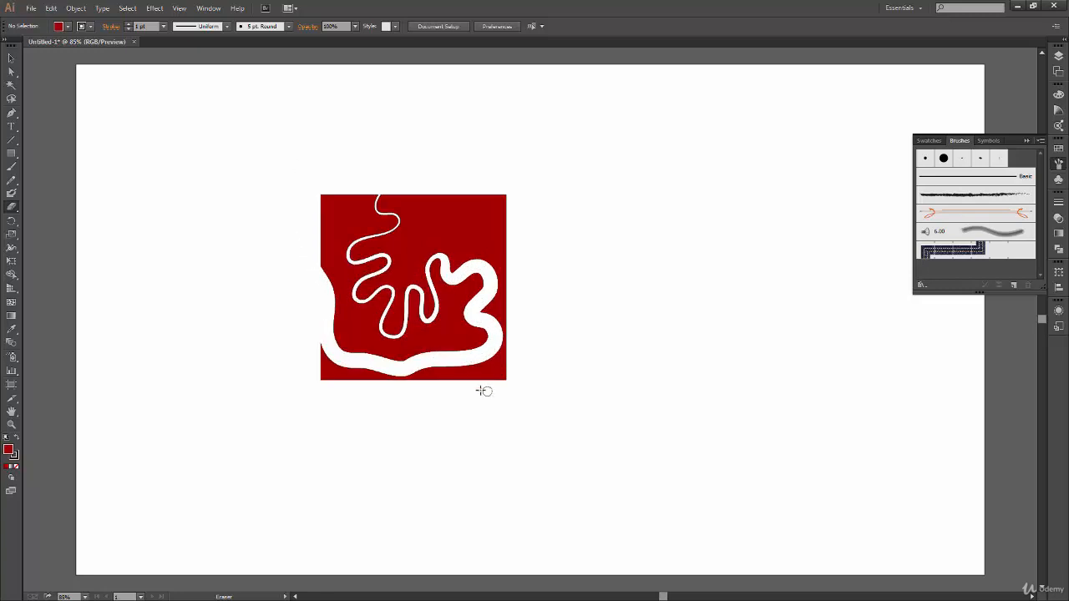
{"action": "key", "text": "v"}
{"action": "left_click_drag", "start_coordinate": [445, 331], "coordinate": [241, 399]}
{"action": "left_click_drag", "start_coordinate": [483, 269], "coordinate": [624, 292]}
{"action": "left_click", "coordinate": [498, 479]}
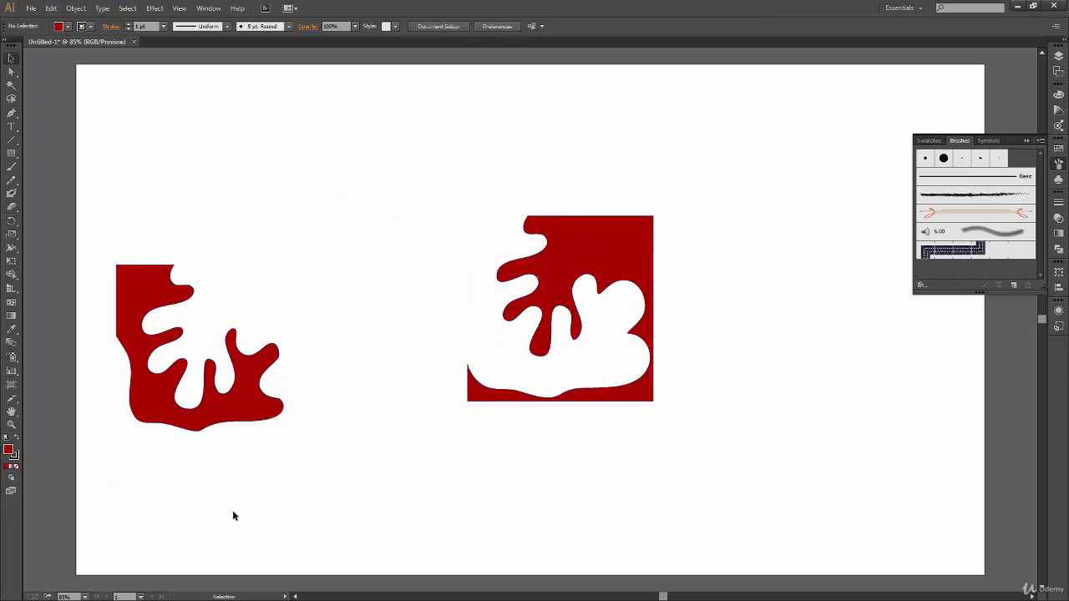
Undo the moves of the red square's pieces, select all the pieces and delete them.
{"action": "key", "text": "a"}
{"action": "key", "text": "ctrl+z"}
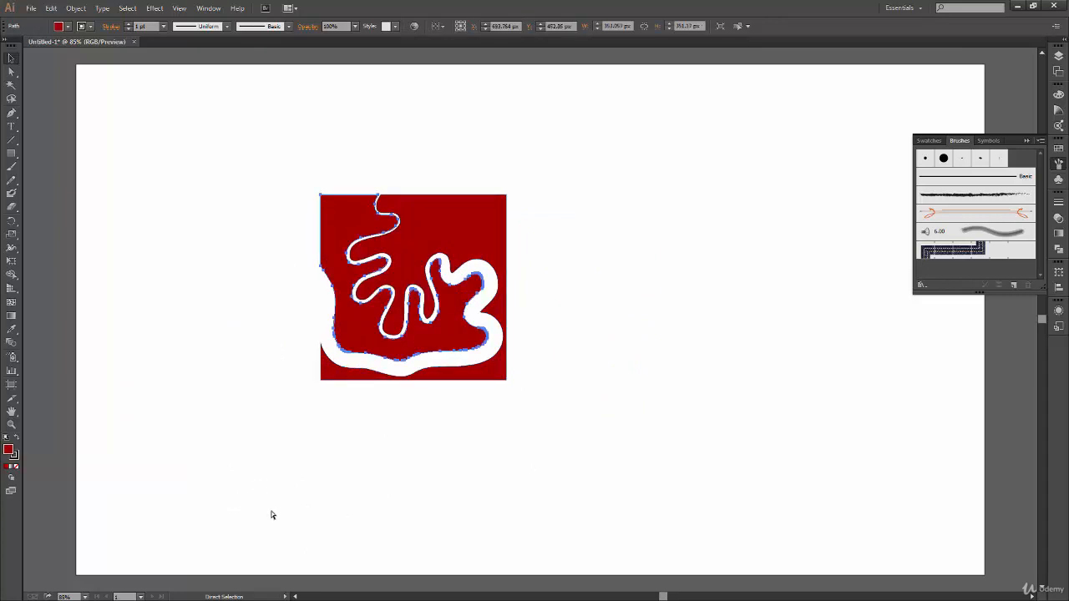
{"action": "left_click", "coordinate": [353, 429]}
{"action": "left_click_drag", "start_coordinate": [569, 218], "coordinate": [338, 443]}
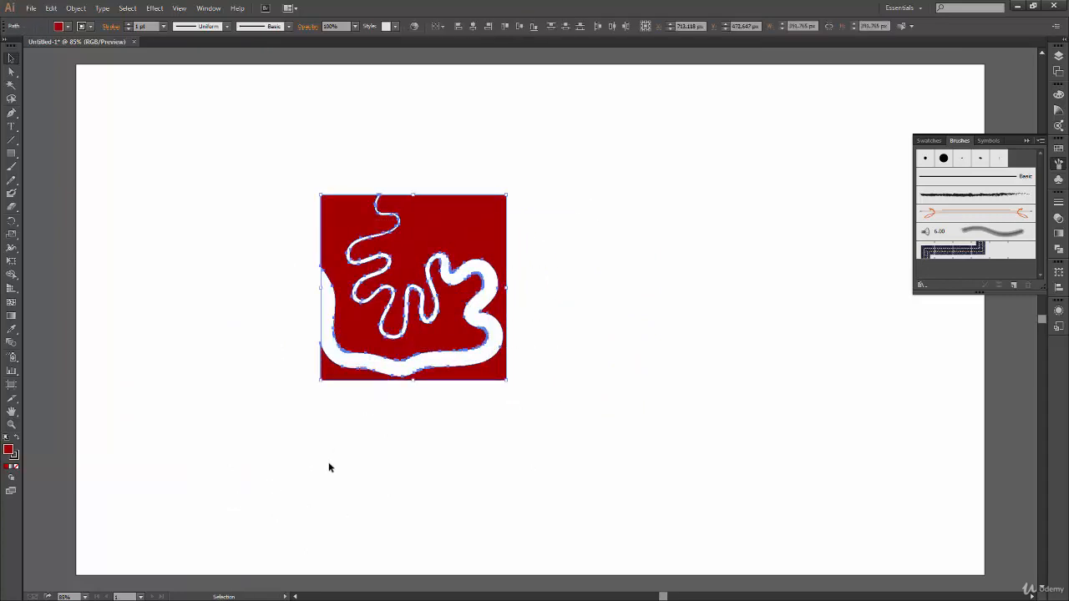
{"action": "key", "text": "Delete"}
Draw a red circle about 447 px in diameter with the Ellipse tool.
{"action": "left_click", "coordinate": [9, 156]}
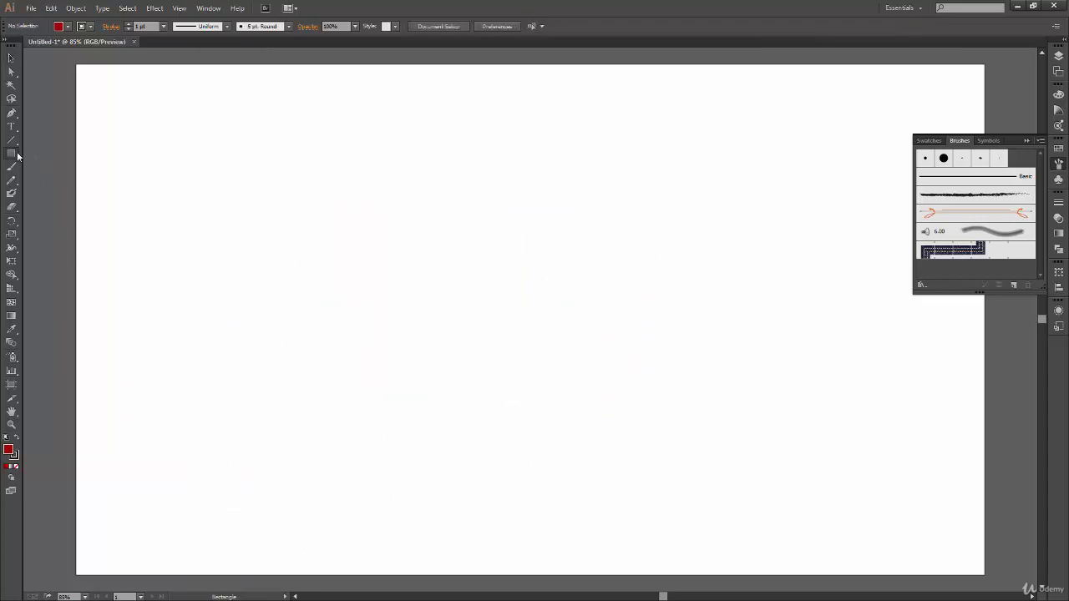
{"action": "left_click_drag", "start_coordinate": [15, 156], "coordinate": [97, 167]}
{"action": "left_click_drag", "start_coordinate": [11, 153], "coordinate": [86, 174]}
{"action": "left_click_drag", "start_coordinate": [338, 171], "coordinate": [551, 355]}
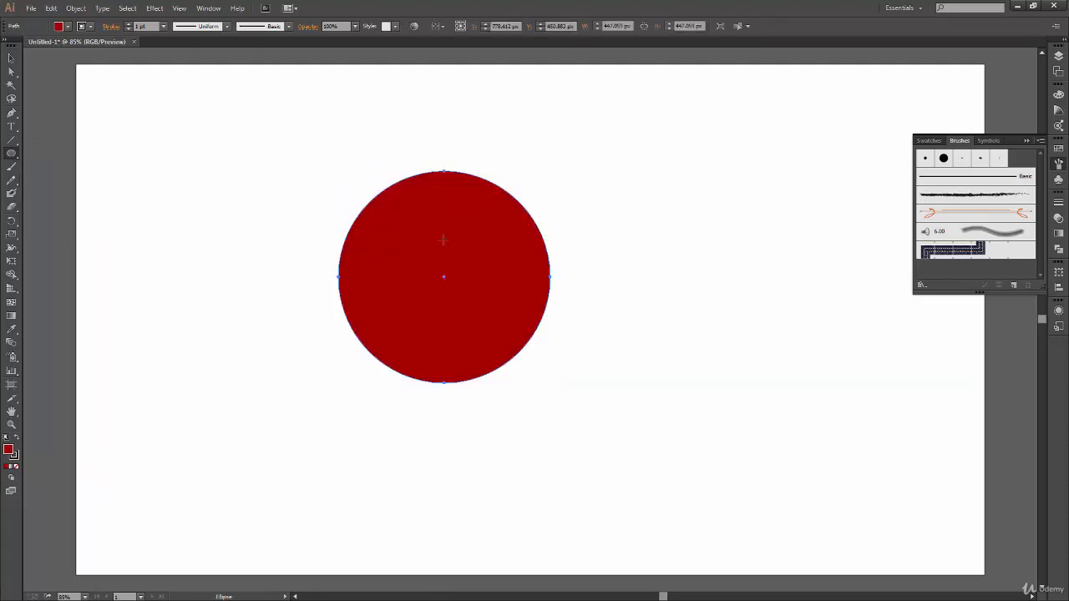
Enlarge the eraser and trim curved strips off the left and right sides of the red circle.
{"action": "left_click", "coordinate": [12, 166]}
{"action": "left_click", "coordinate": [11, 206]}
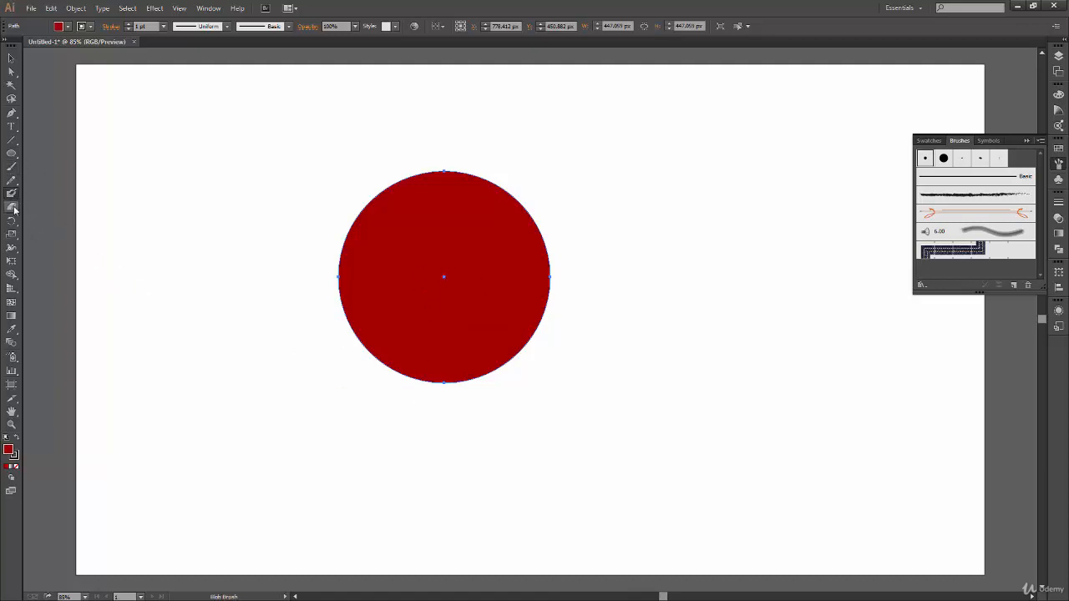
{"action": "left_click", "coordinate": [15, 211]}
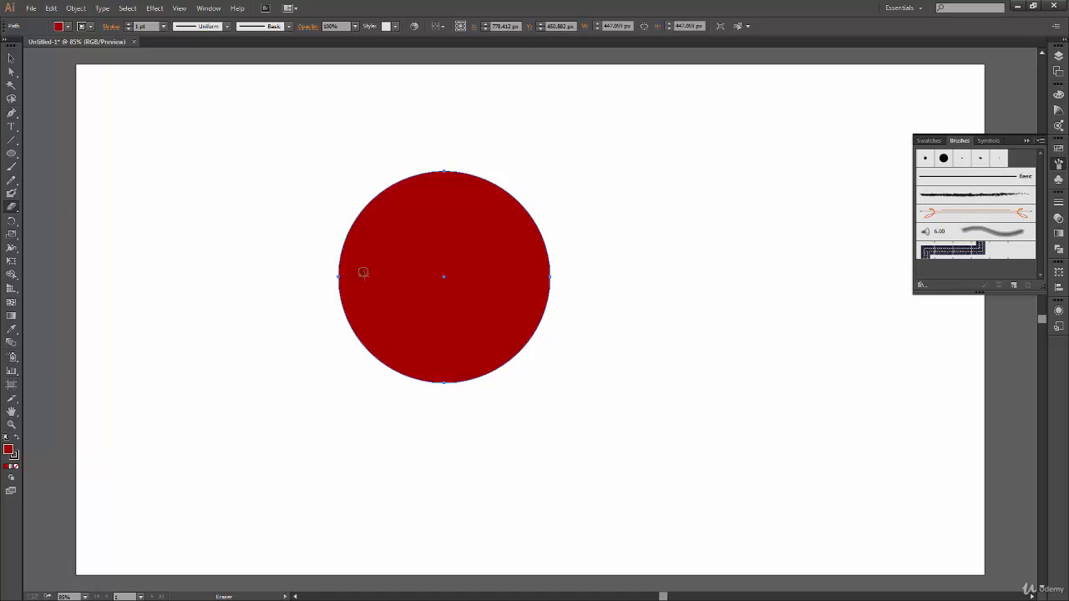
{"action": "key", "text": "bracketright"}
{"action": "key", "text": "bracketright"}
{"action": "key", "text": "bracketright"}
{"action": "key", "text": "bracketright"}
{"action": "left_click_drag", "start_coordinate": [345, 222], "coordinate": [353, 355]}
{"action": "mouse_move", "coordinate": [484, 169]}
{"action": "left_mouse_down"}
{"action": "mouse_move", "coordinate": [540, 264]}
{"action": "mouse_move", "coordinate": [513, 336]}
{"action": "left_mouse_up"}
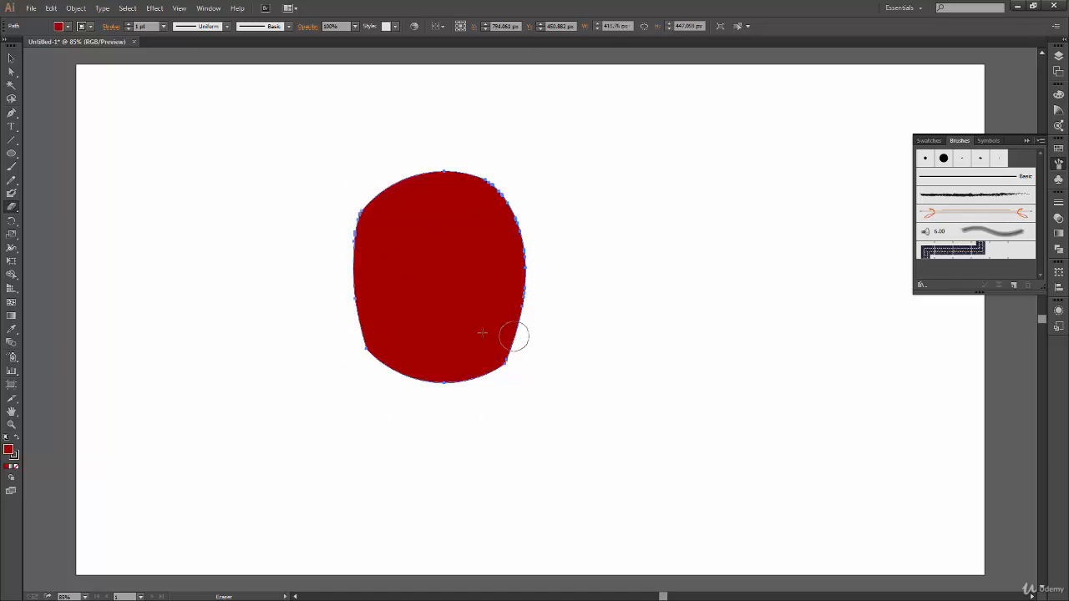
Erase the lower interior of the red shape to leave a hair-like arch with thin tapering sides.
{"action": "mouse_move", "coordinate": [362, 364]}
{"action": "left_mouse_down"}
{"action": "mouse_move", "coordinate": [420, 289]}
{"action": "mouse_move", "coordinate": [430, 375]}
{"action": "mouse_move", "coordinate": [449, 306]}
{"action": "mouse_move", "coordinate": [470, 370]}
{"action": "mouse_move", "coordinate": [496, 383]}
{"action": "mouse_move", "coordinate": [444, 288]}
{"action": "mouse_move", "coordinate": [400, 281]}
{"action": "mouse_move", "coordinate": [420, 239]}
{"action": "mouse_move", "coordinate": [388, 275]}
{"action": "left_mouse_up"}
{"action": "mouse_move", "coordinate": [408, 351]}
{"action": "left_mouse_down"}
{"action": "mouse_move", "coordinate": [429, 231]}
{"action": "mouse_move", "coordinate": [422, 370]}
{"action": "mouse_move", "coordinate": [444, 231]}
{"action": "mouse_move", "coordinate": [484, 317]}
{"action": "mouse_move", "coordinate": [482, 361]}
{"action": "left_mouse_up"}
{"action": "left_click_drag", "start_coordinate": [384, 259], "coordinate": [389, 357]}
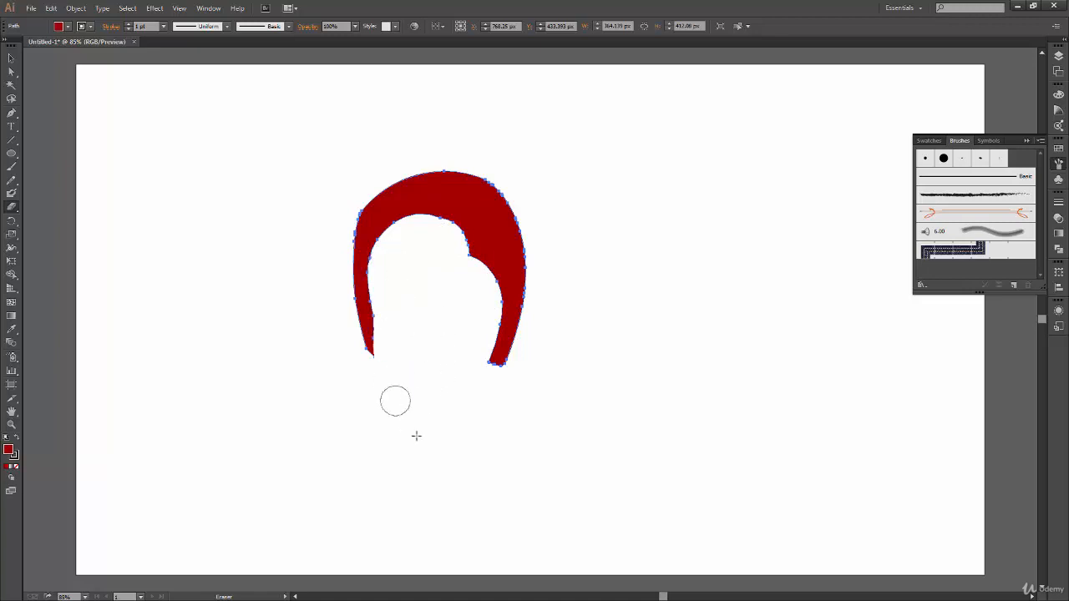
{"action": "left_click_drag", "start_coordinate": [486, 338], "coordinate": [479, 384]}
{"action": "left_click_drag", "start_coordinate": [490, 301], "coordinate": [486, 373]}
{"action": "left_click_drag", "start_coordinate": [467, 261], "coordinate": [482, 348]}
{"action": "left_click_drag", "start_coordinate": [485, 253], "coordinate": [489, 306]}
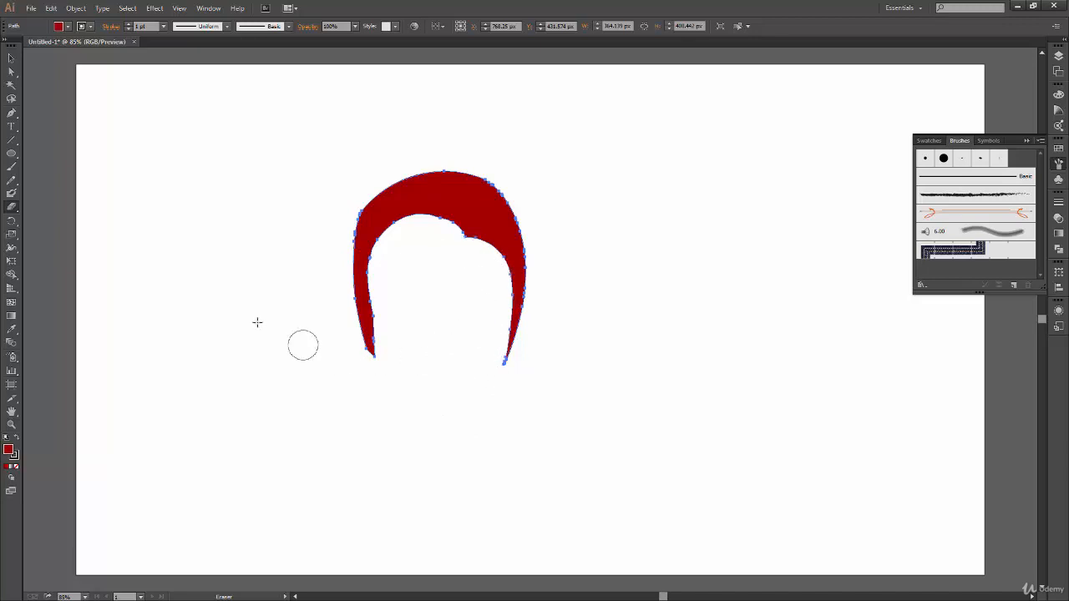
Deselect the red arch to view it, select it again and delete it.
{"action": "key", "text": "v"}
{"action": "left_click", "coordinate": [129, 132]}
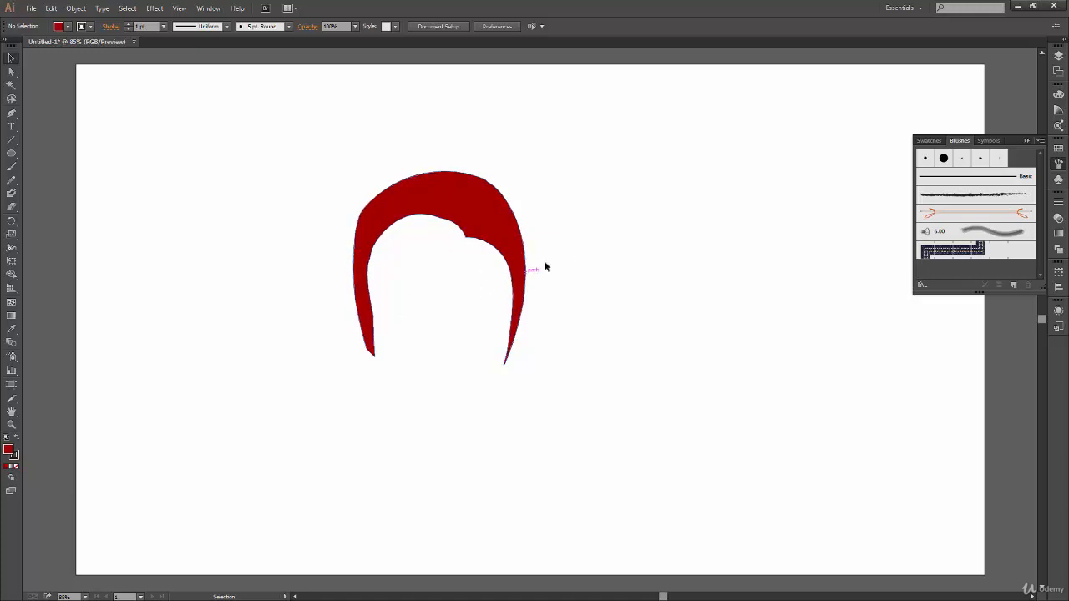
{"action": "left_click_drag", "start_coordinate": [570, 243], "coordinate": [453, 292]}
{"action": "key", "text": "Delete"}
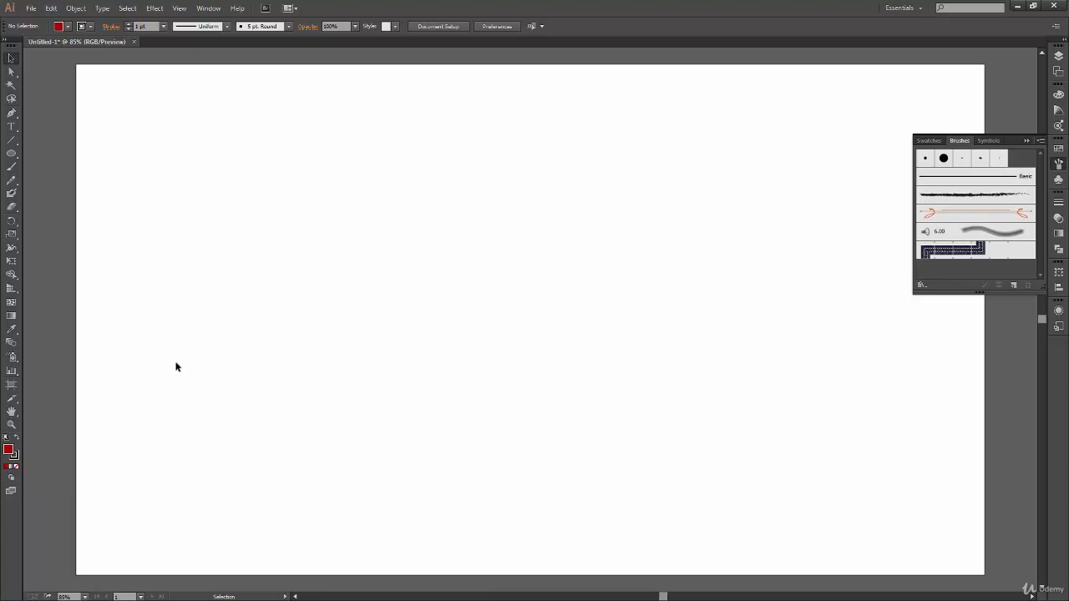
Review the eraser's size modes in the Eraser tool options, try Random and Tilt, and cancel the changes.
{"action": "double_click", "coordinate": [12, 207]}
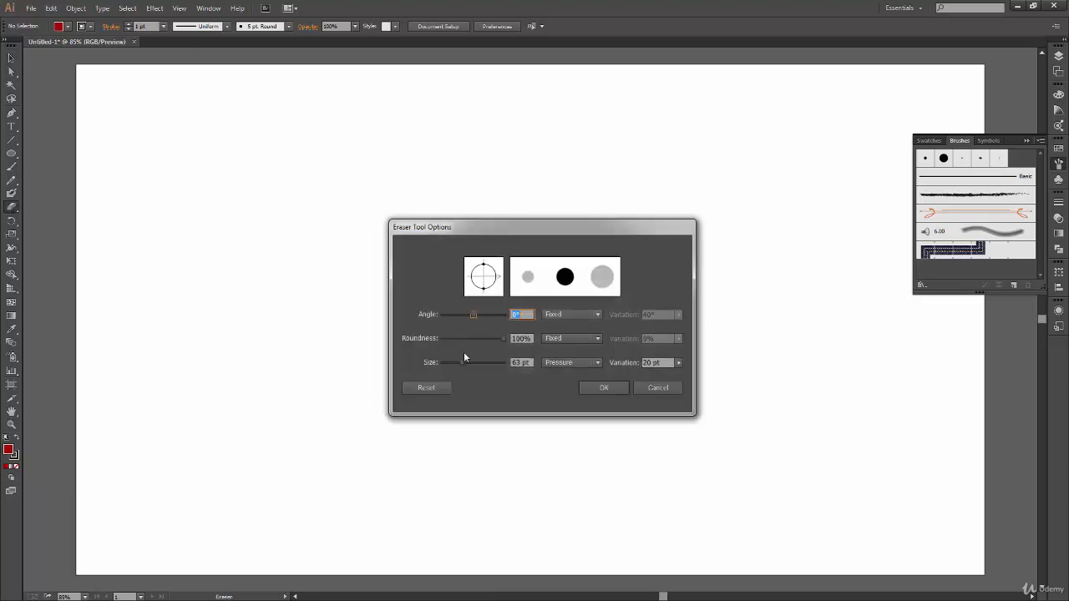
{"action": "left_click", "coordinate": [598, 362]}
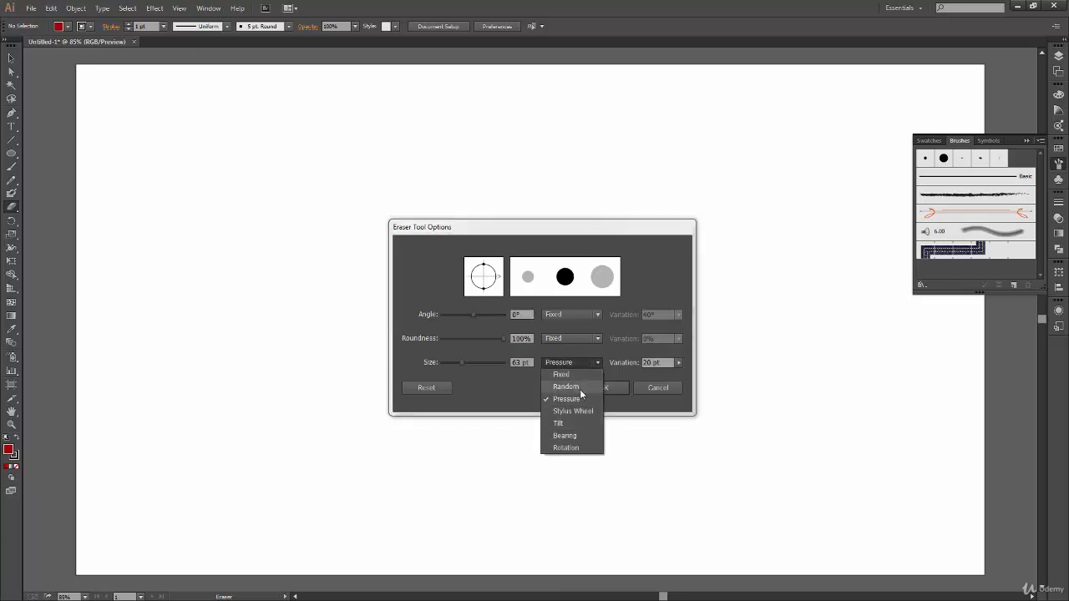
{"action": "left_click", "coordinate": [584, 386]}
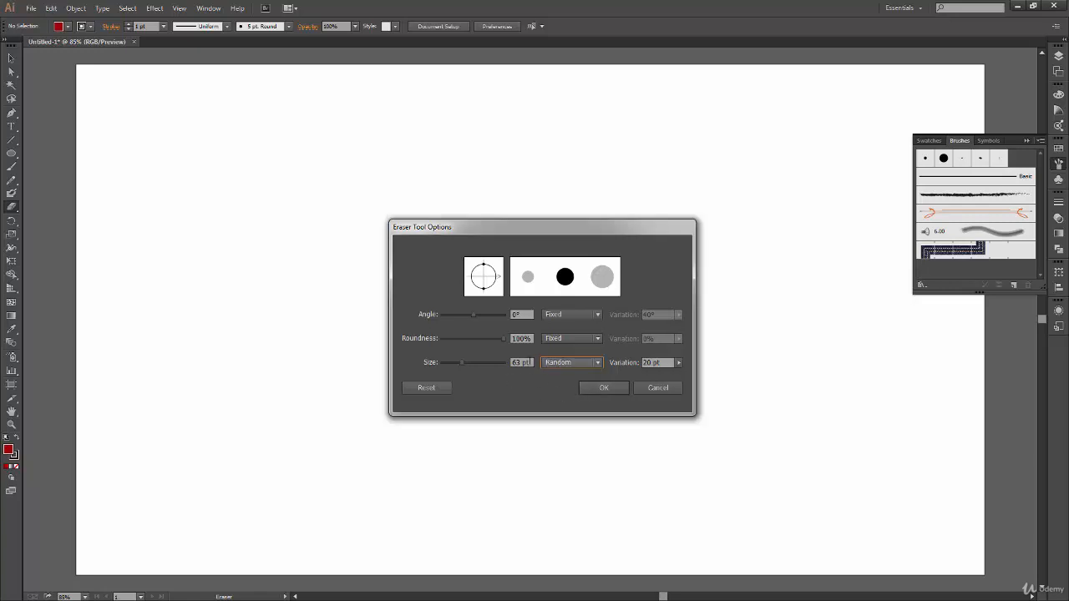
{"action": "left_click", "coordinate": [587, 366]}
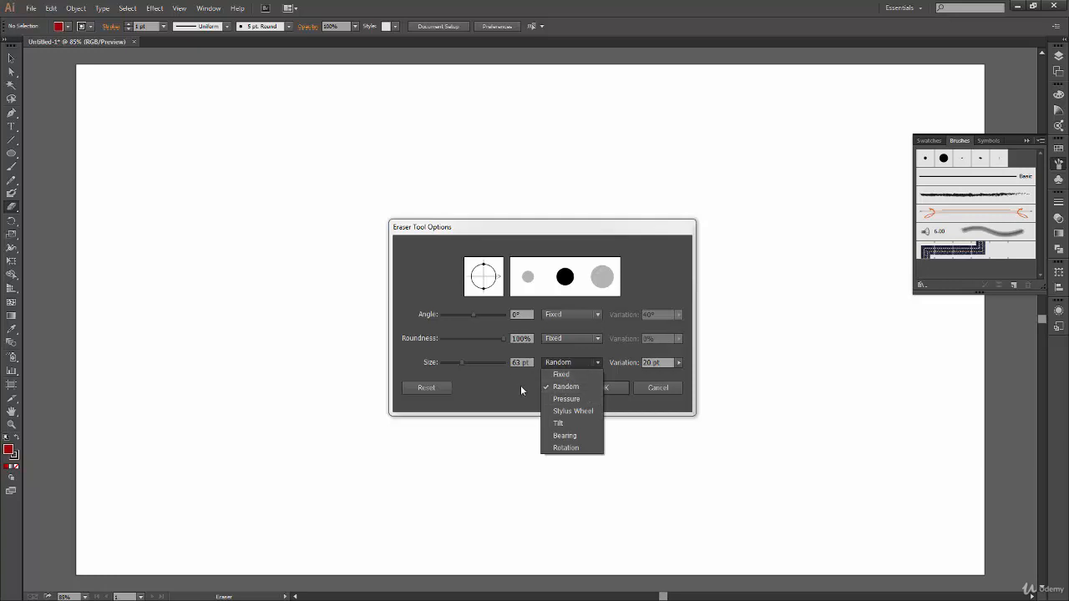
{"action": "left_click", "coordinate": [562, 362]}
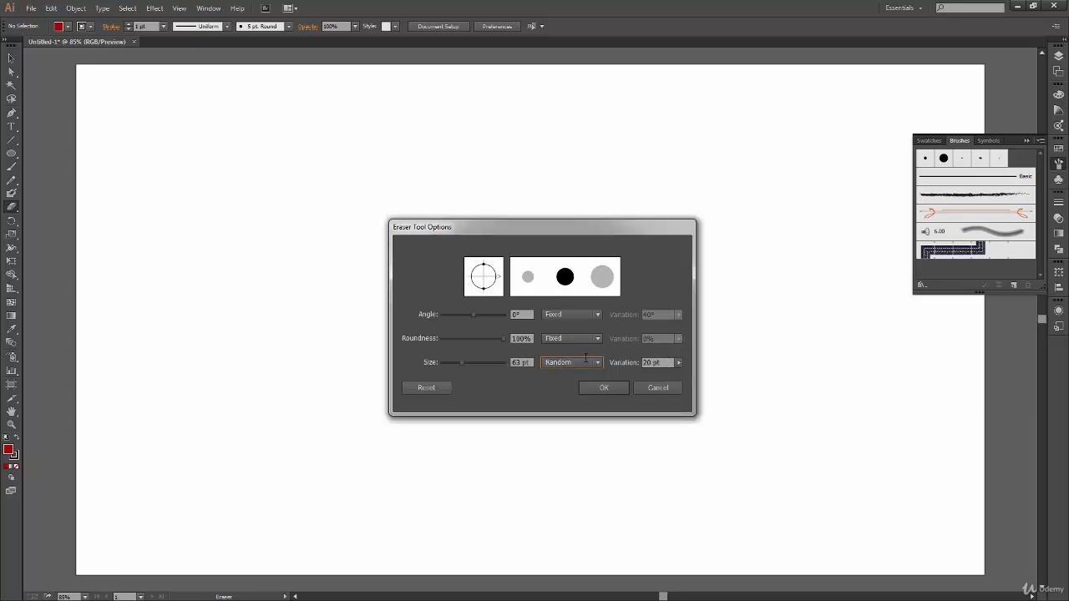
{"action": "left_click", "coordinate": [594, 362]}
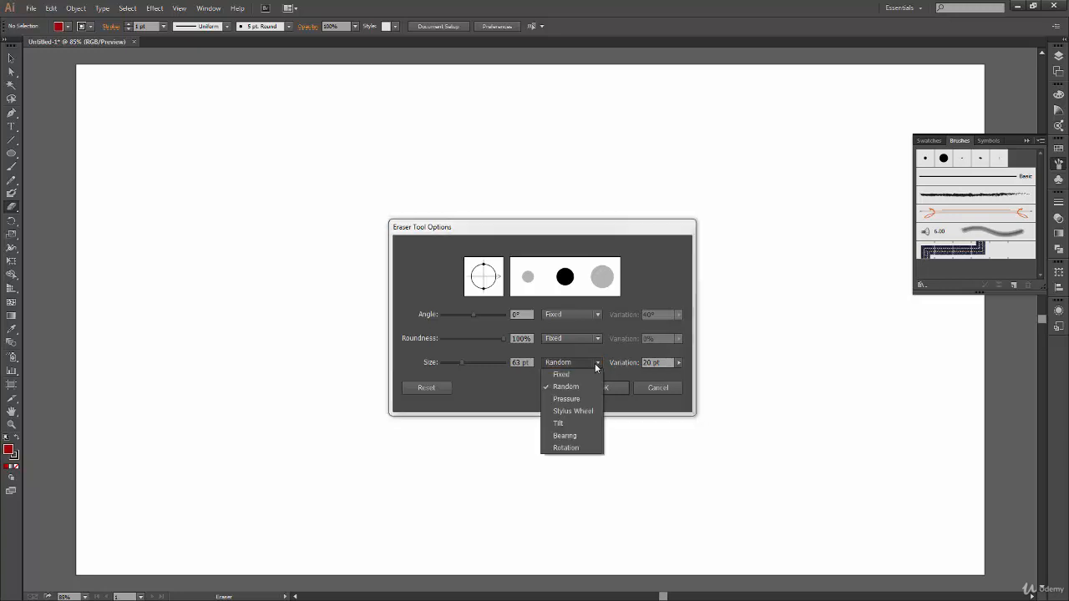
{"action": "left_click", "coordinate": [576, 424]}
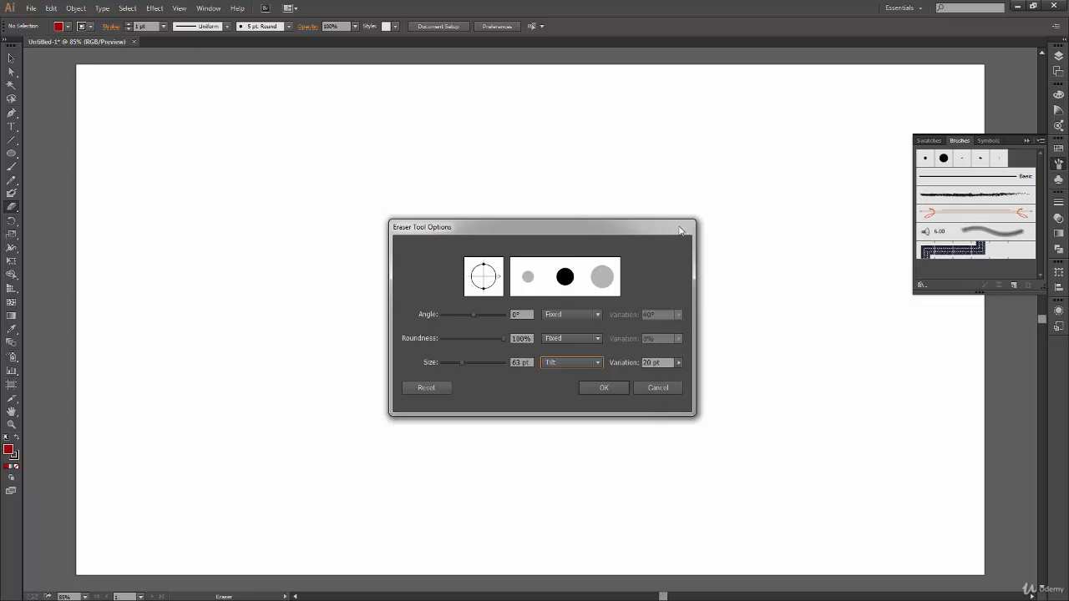
{"action": "left_click_drag", "start_coordinate": [666, 224], "coordinate": [678, 211]}
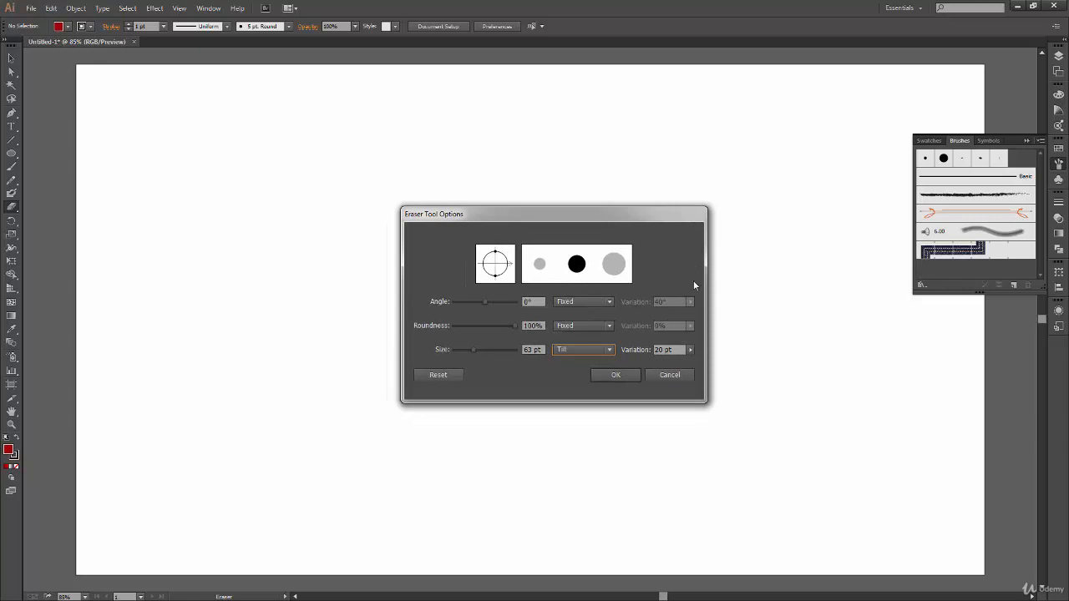
{"action": "left_click", "coordinate": [608, 350]}
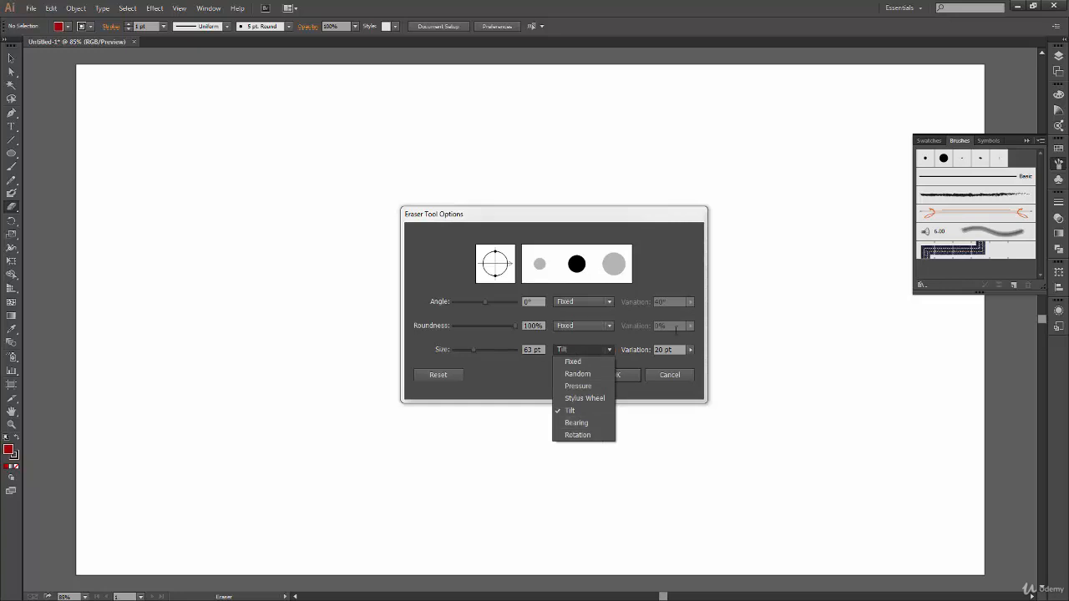
{"action": "left_click", "coordinate": [672, 300]}
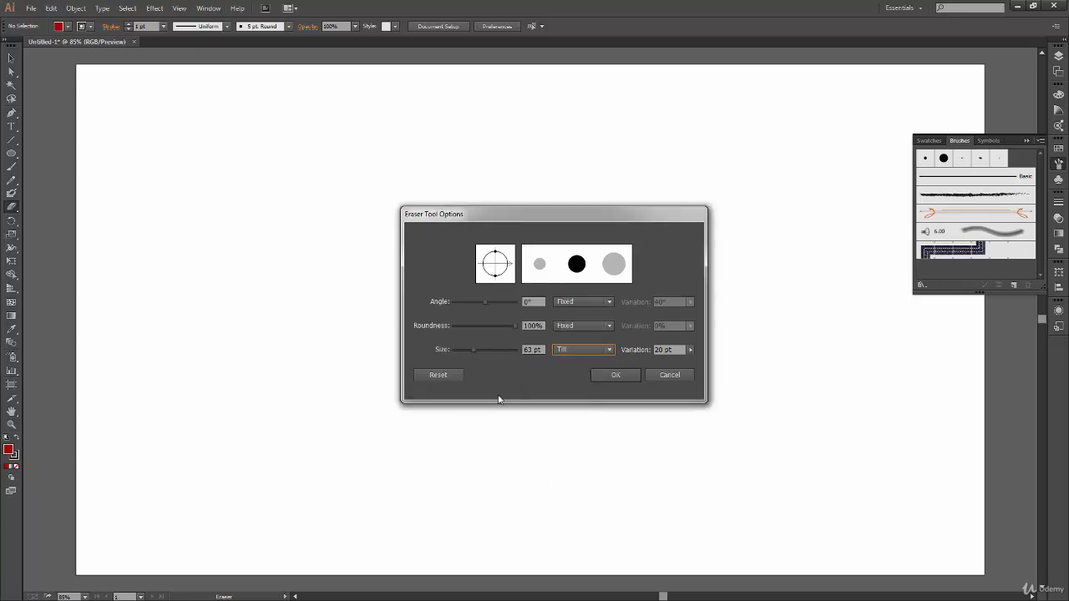
{"action": "left_click", "coordinate": [681, 379]}
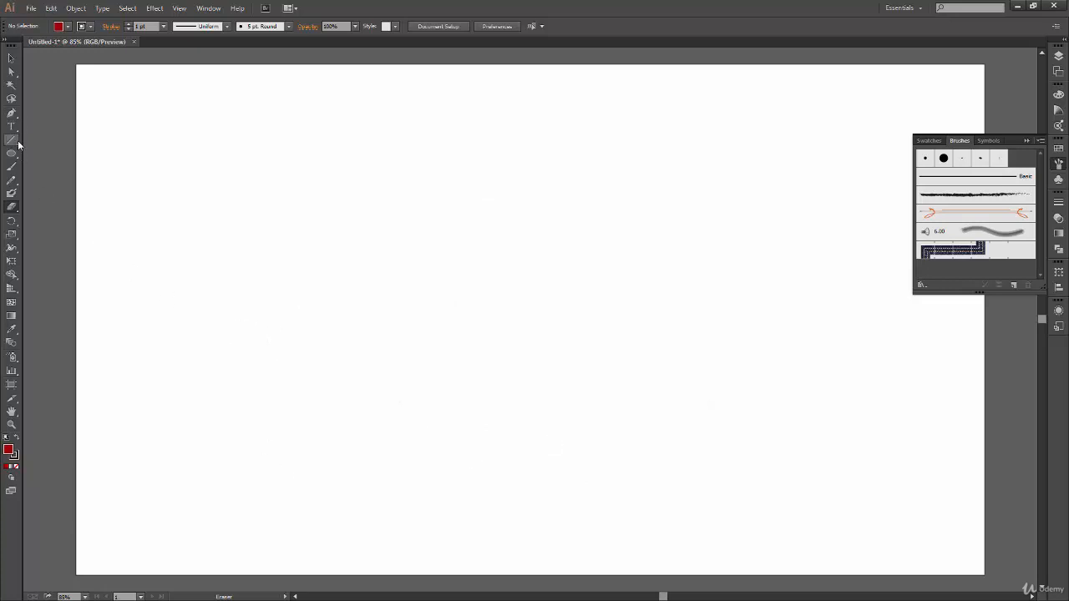
Paint a large curved sample stroke with the Paintbrush tool and undo it.
{"action": "left_click", "coordinate": [14, 169]}
{"action": "mouse_move", "coordinate": [278, 270]}
{"action": "left_mouse_down"}
{"action": "mouse_move", "coordinate": [304, 232]}
{"action": "mouse_move", "coordinate": [367, 183]}
{"action": "mouse_move", "coordinate": [435, 171]}
{"action": "mouse_move", "coordinate": [513, 199]}
{"action": "mouse_move", "coordinate": [556, 258]}
{"action": "mouse_move", "coordinate": [564, 285]}
{"action": "mouse_move", "coordinate": [550, 331]}
{"action": "mouse_move", "coordinate": [503, 391]}
{"action": "mouse_move", "coordinate": [401, 443]}
{"action": "left_mouse_up"}
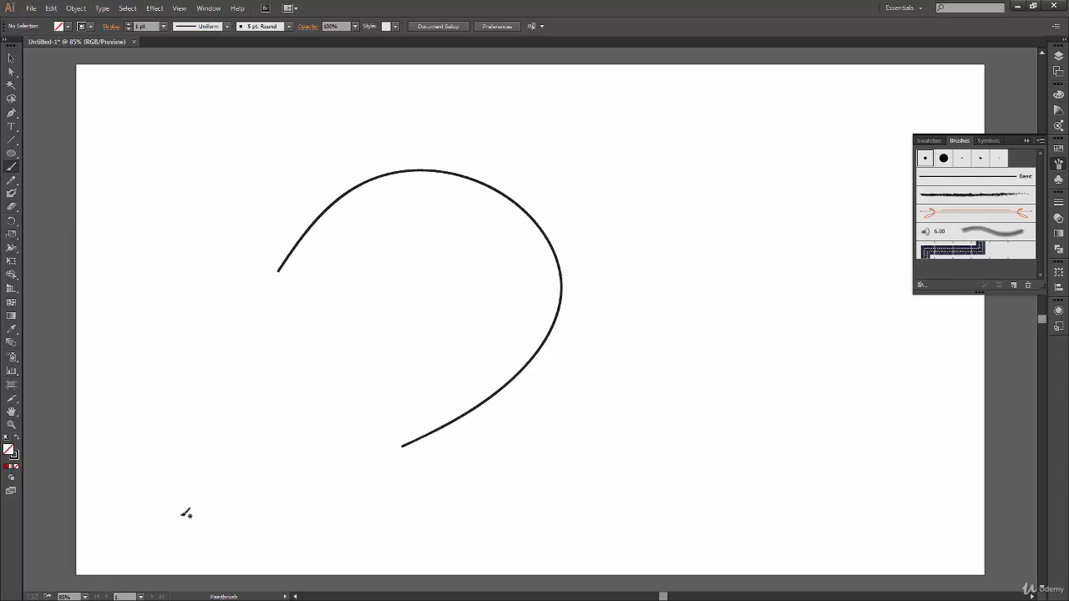
{"action": "key", "text": "ctrl+z"}
Try an eraser roundness of 27% and an angle of 69°, review the angle and roundness modes, and cancel.
{"action": "double_click", "coordinate": [12, 207]}
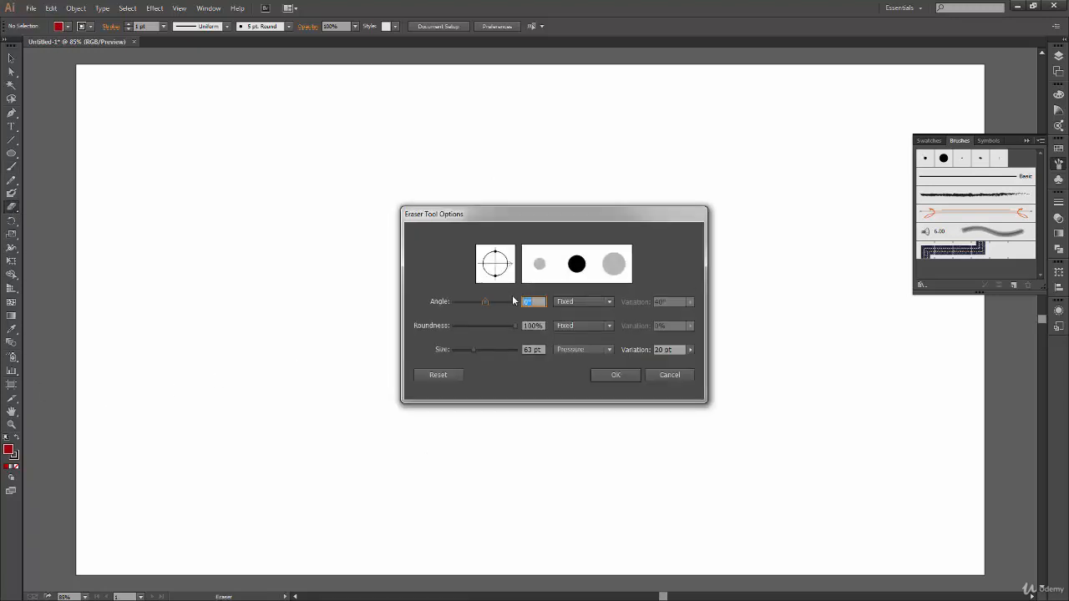
{"action": "mouse_move", "coordinate": [512, 325]}
{"action": "left_mouse_down"}
{"action": "mouse_move", "coordinate": [469, 327]}
{"action": "mouse_move", "coordinate": [500, 302]}
{"action": "mouse_move", "coordinate": [472, 301]}
{"action": "mouse_move", "coordinate": [506, 305]}
{"action": "mouse_move", "coordinate": [477, 299]}
{"action": "mouse_move", "coordinate": [496, 301]}
{"action": "left_mouse_up"}
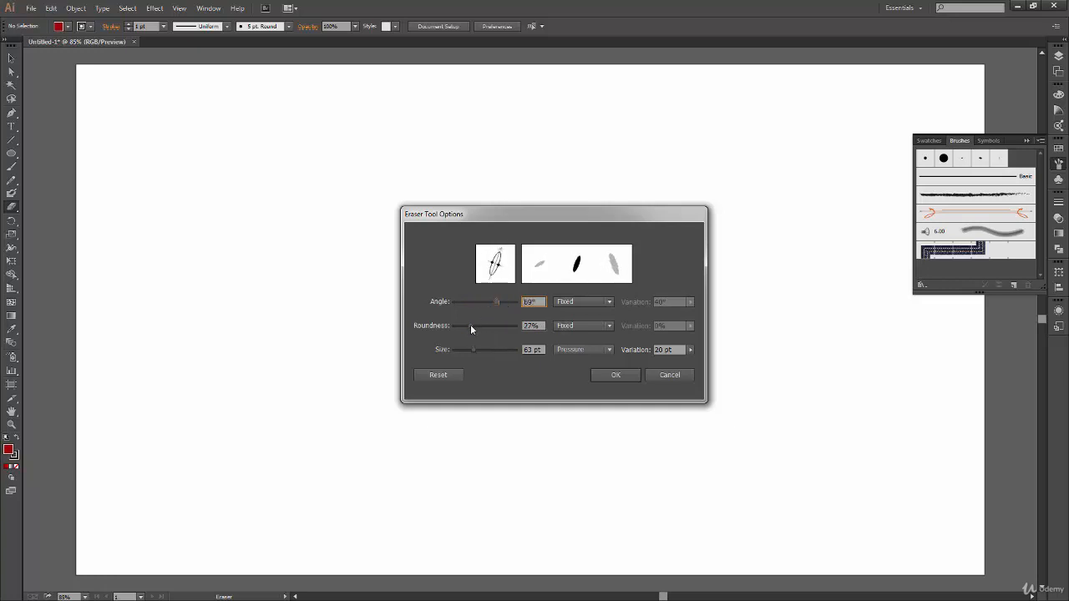
{"action": "left_click", "coordinate": [607, 302]}
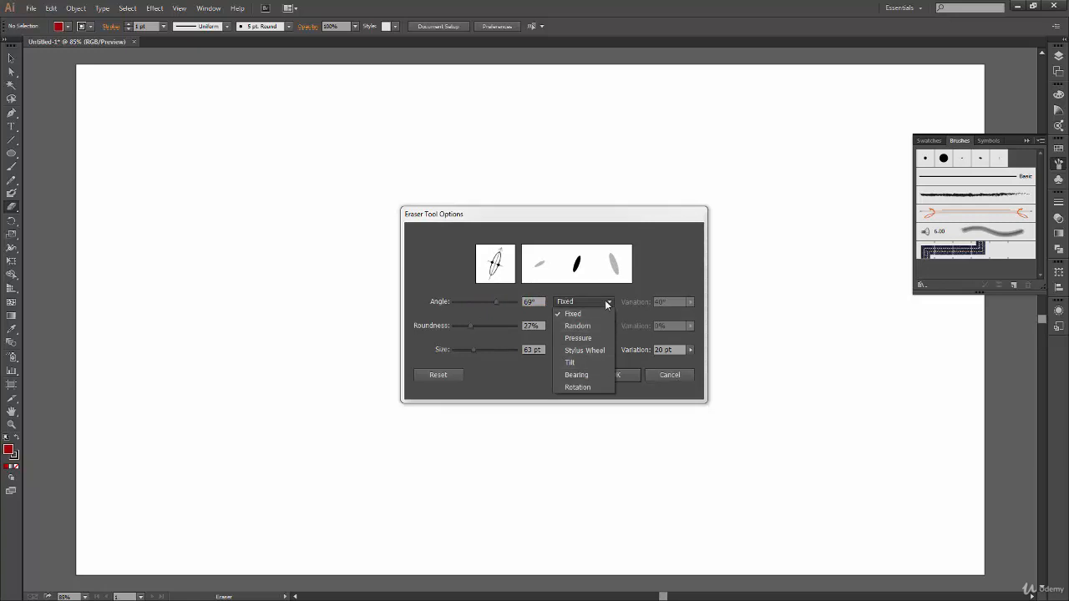
{"action": "left_click", "coordinate": [605, 300]}
{"action": "left_click", "coordinate": [607, 326]}
{"action": "left_click", "coordinate": [607, 327]}
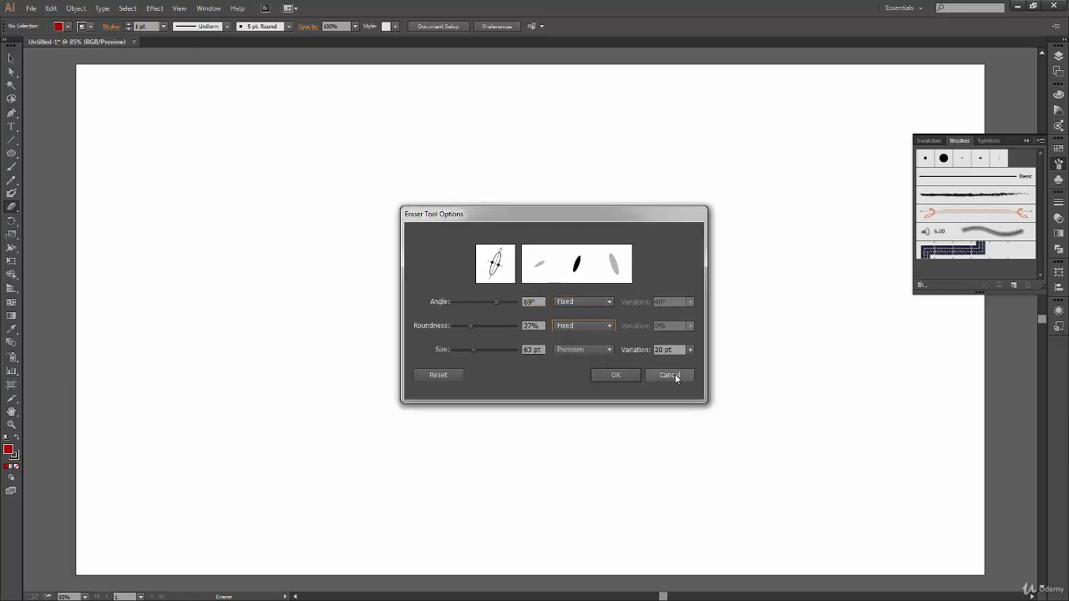
{"action": "left_click", "coordinate": [672, 375]}
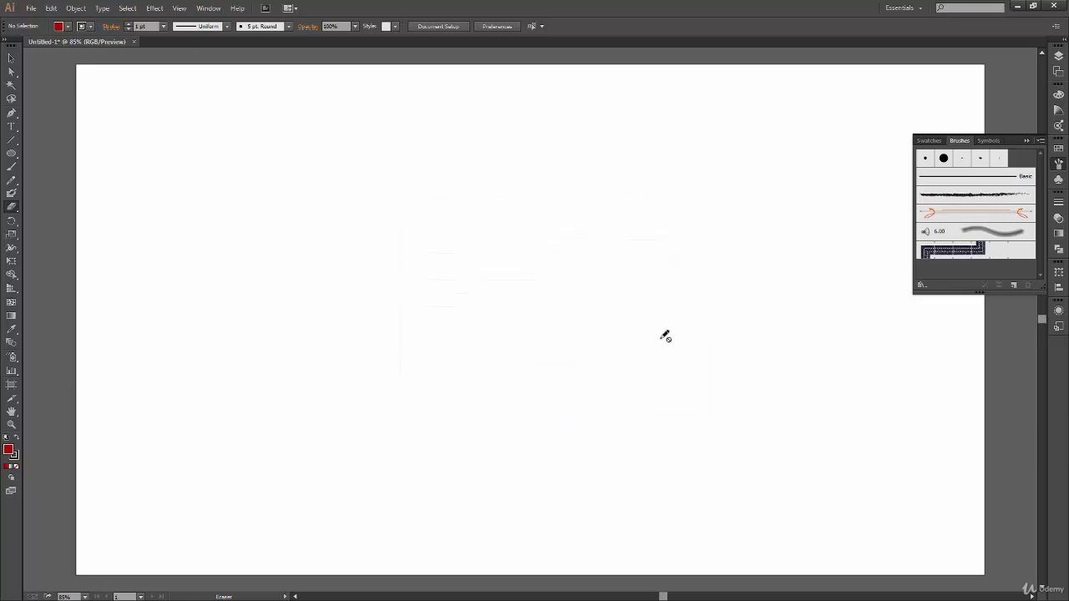